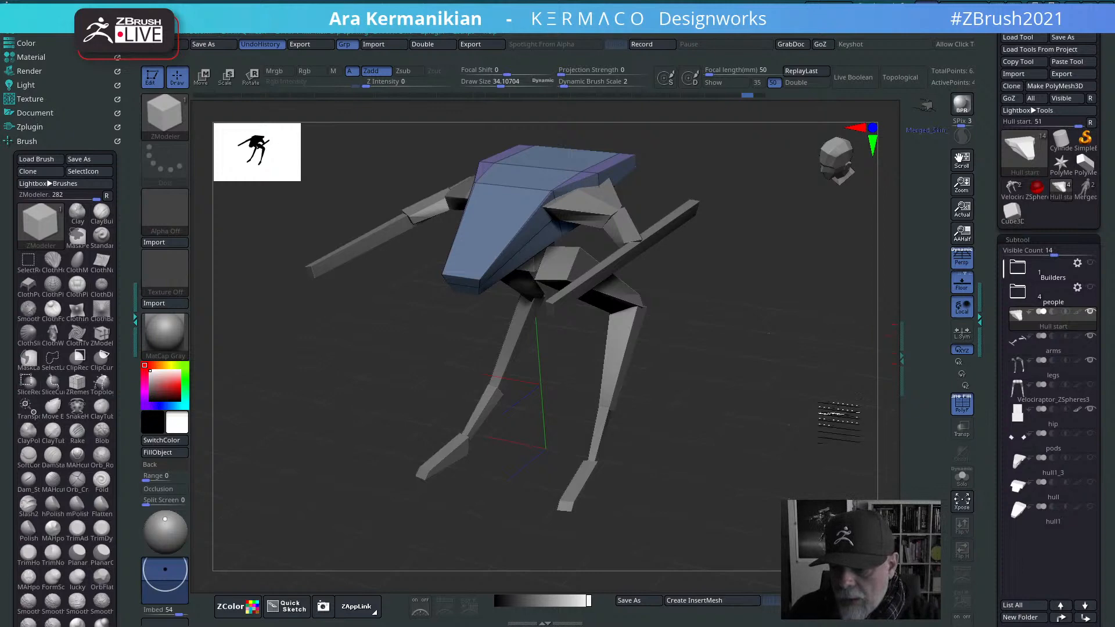
Step: Examine the blocked-out walker's hull, arms and legs from several angles
drag(839, 423, 776, 321)
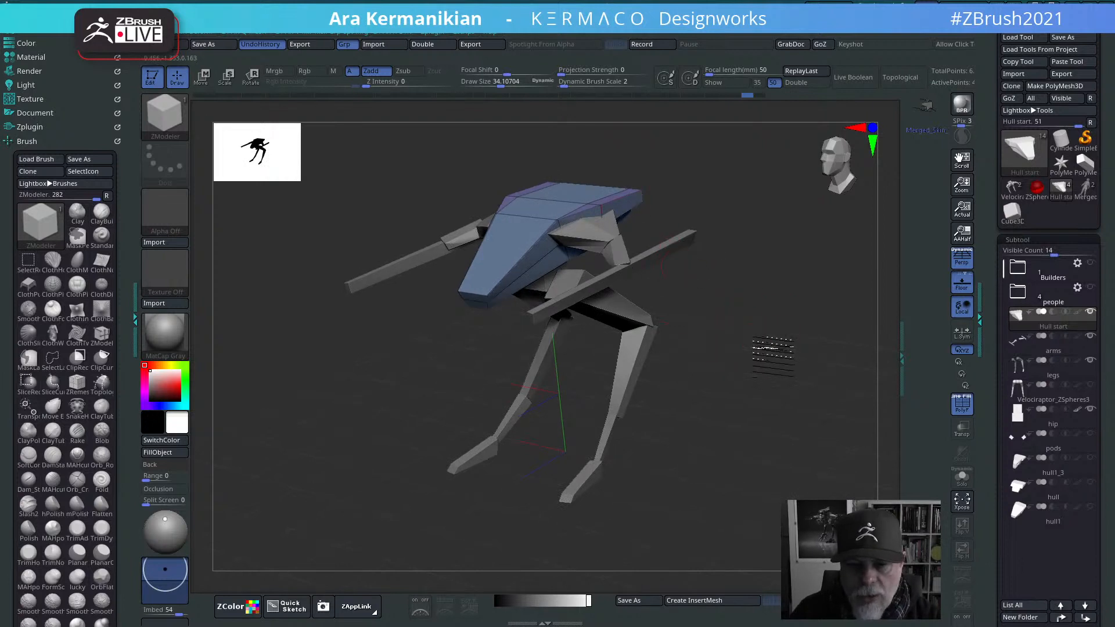
drag(761, 346, 762, 296)
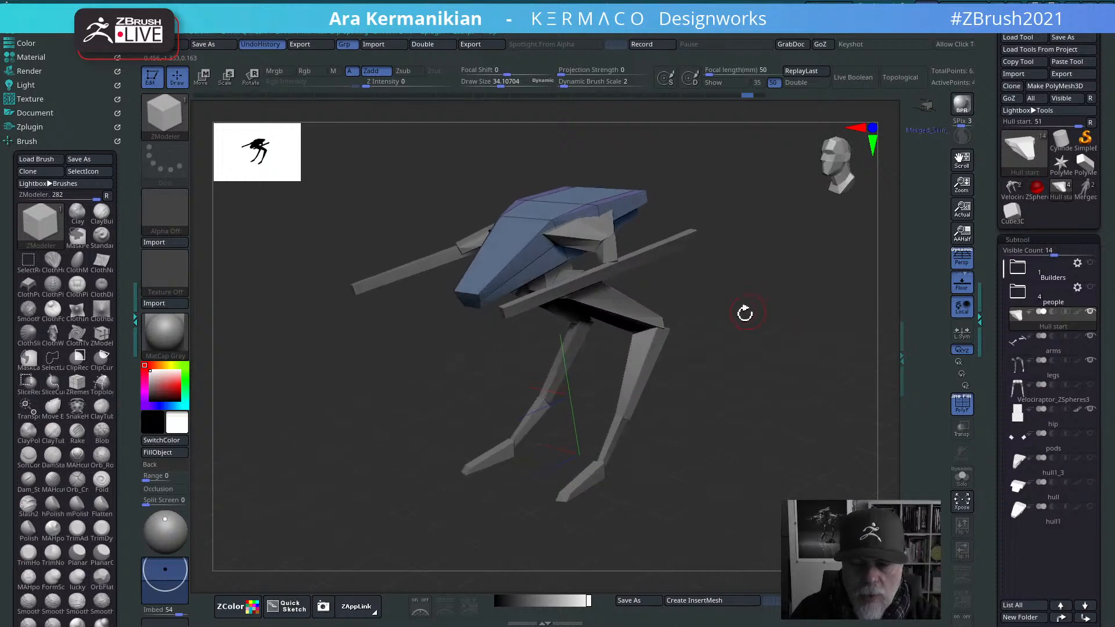
mouse_move(767, 347)
mouse_down()
mouse_move(786, 364)
mouse_move(791, 344)
mouse_move(802, 351)
mouse_move(789, 378)
mouse_move(794, 346)
mouse_move(784, 357)
mouse_move(772, 328)
mouse_up()
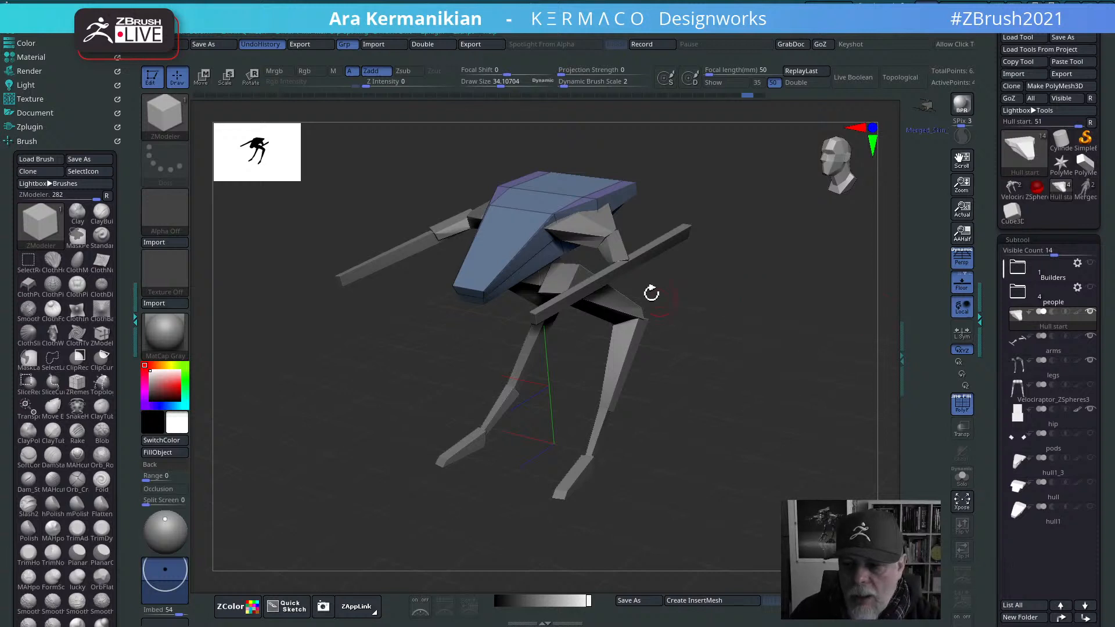
mouse_move(785, 339)
mouse_down()
mouse_move(779, 349)
mouse_move(797, 331)
mouse_up()
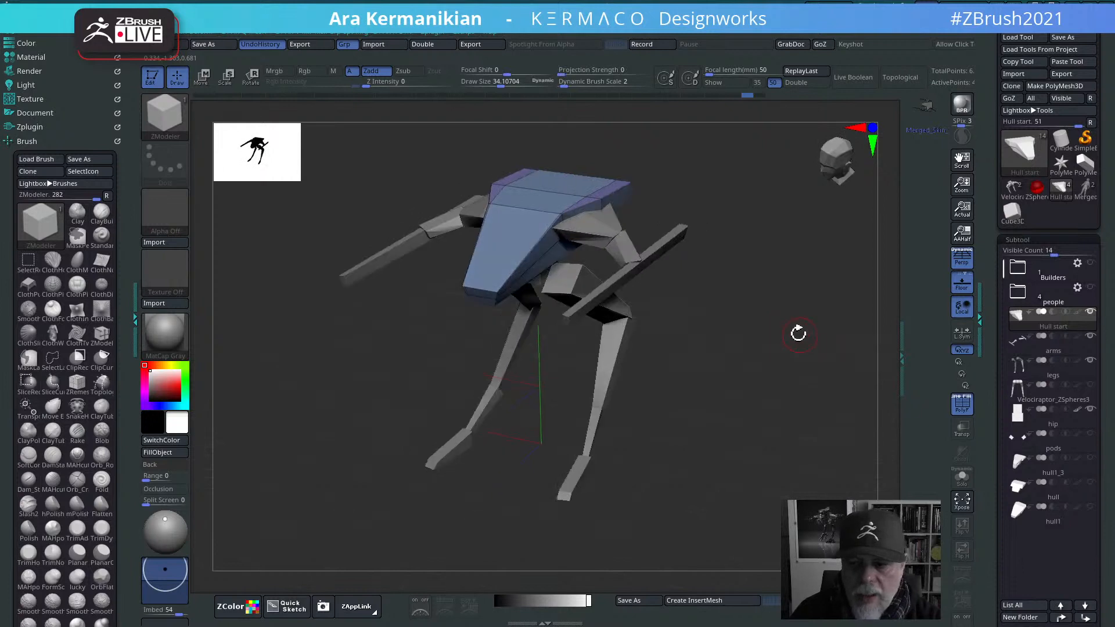
mouse_move(1052, 416)
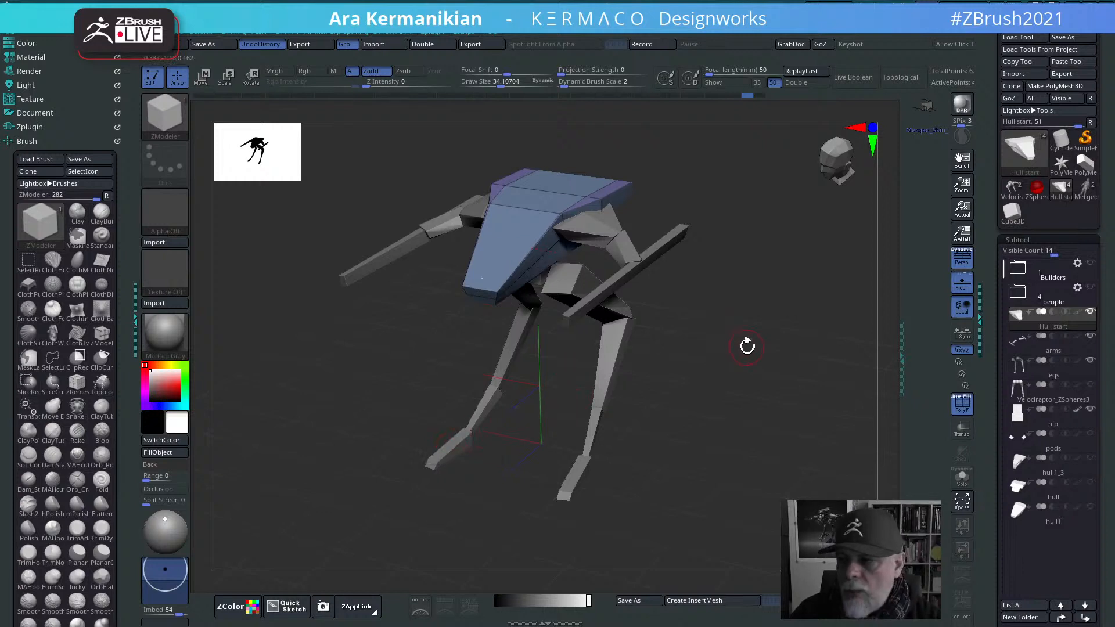
mouse_move(1053, 318)
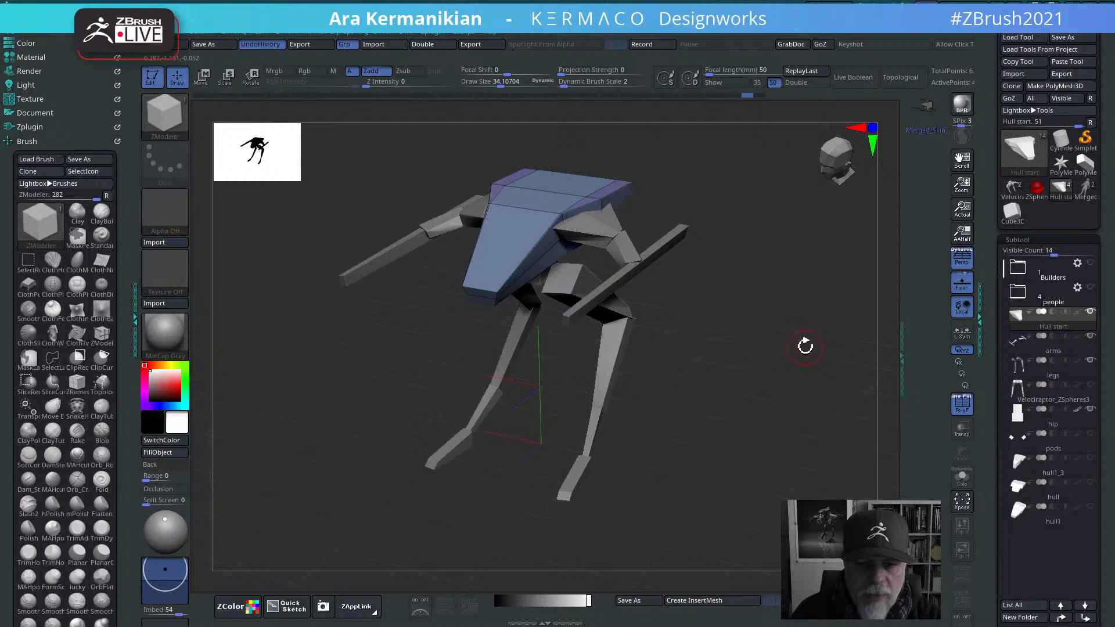
drag(804, 346, 444, 406)
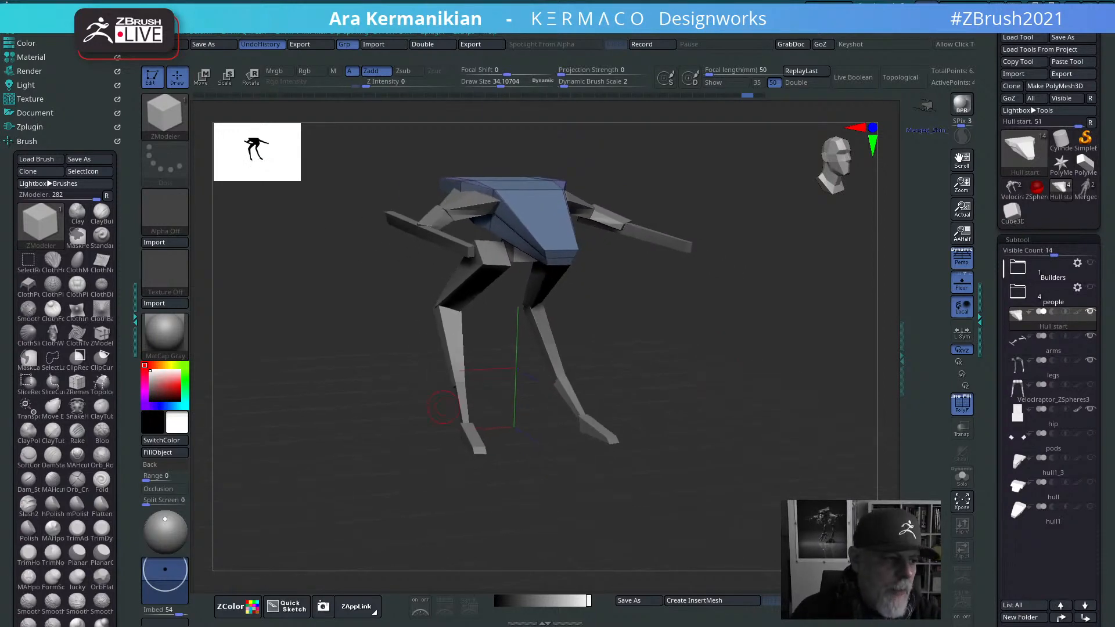
Step: Bring up the reference board and inspect the running ostrich images in the Ambulation group
right_drag(444, 407, 811, 187)
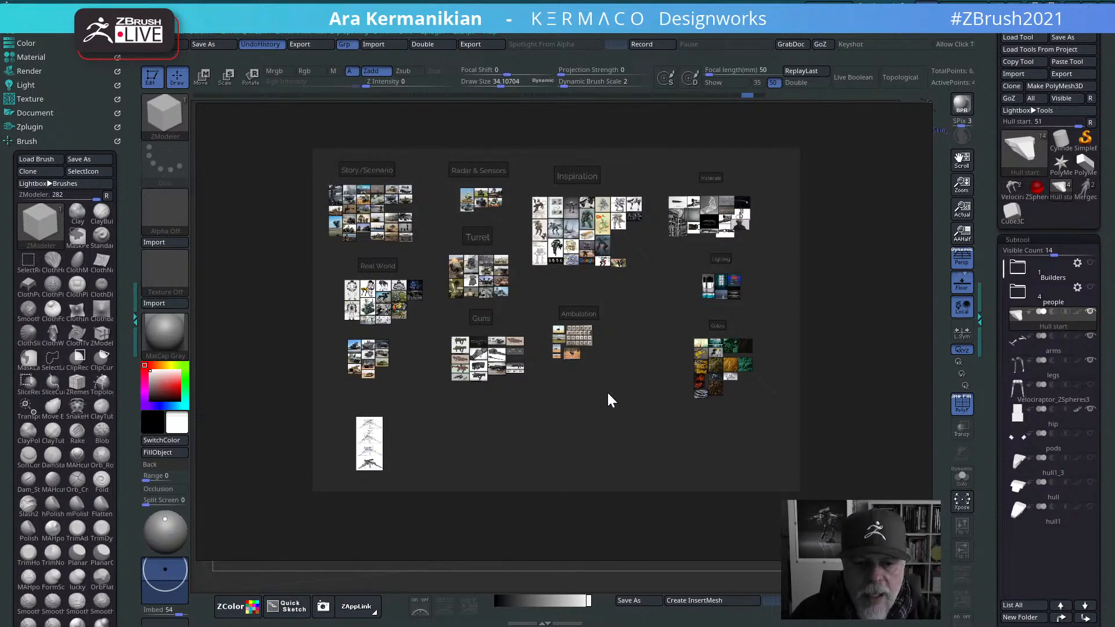
scroll(598, 357, up, 8)
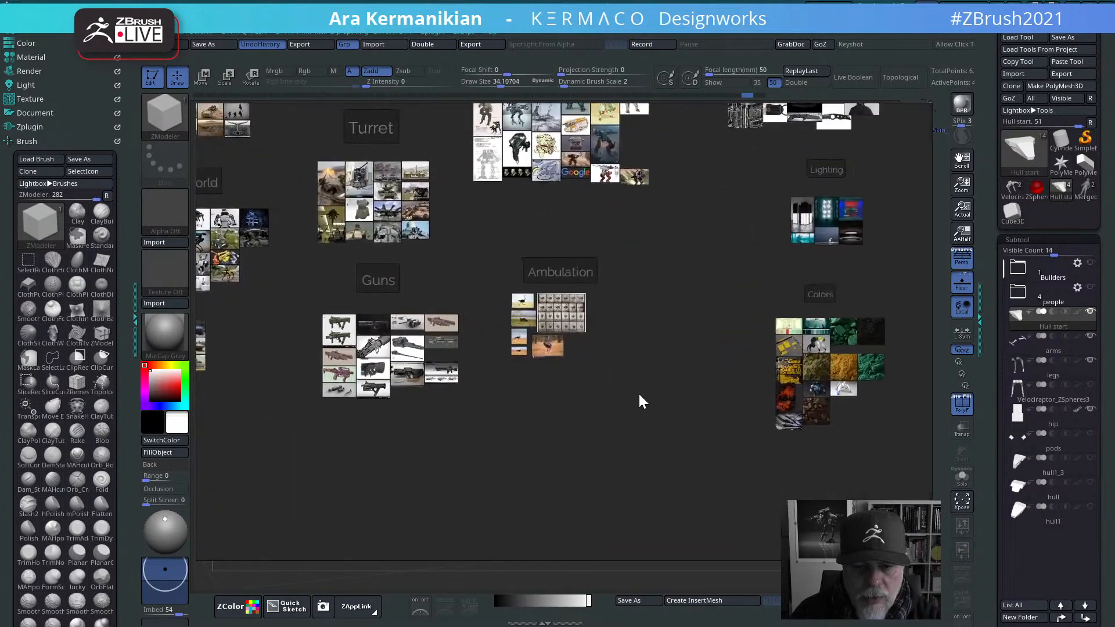
scroll(600, 356, up, 5)
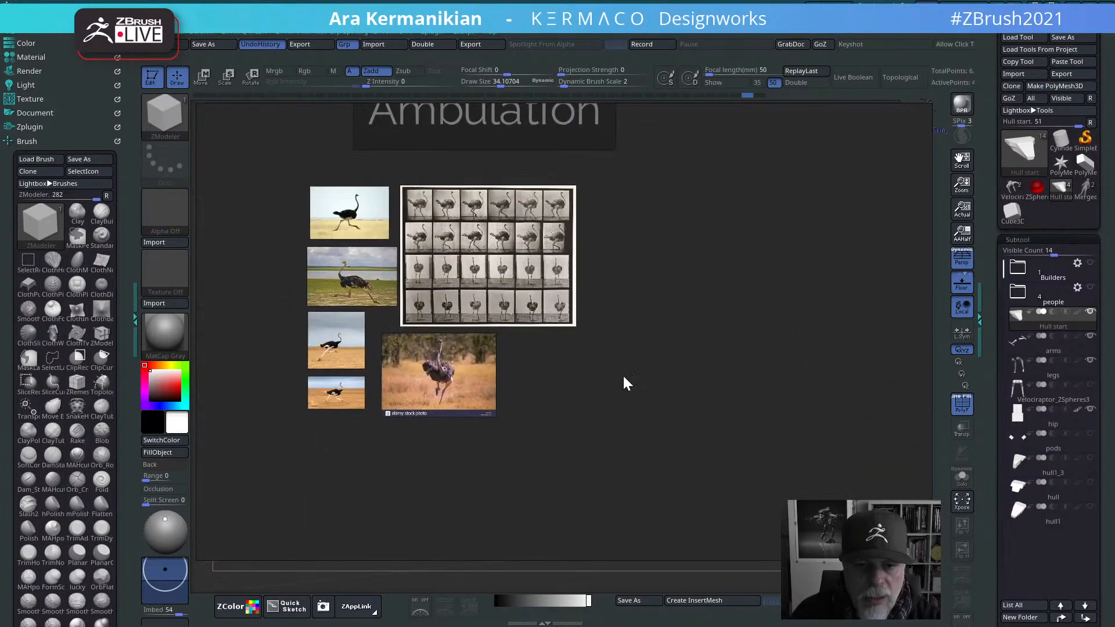
scroll(687, 401, up, 3)
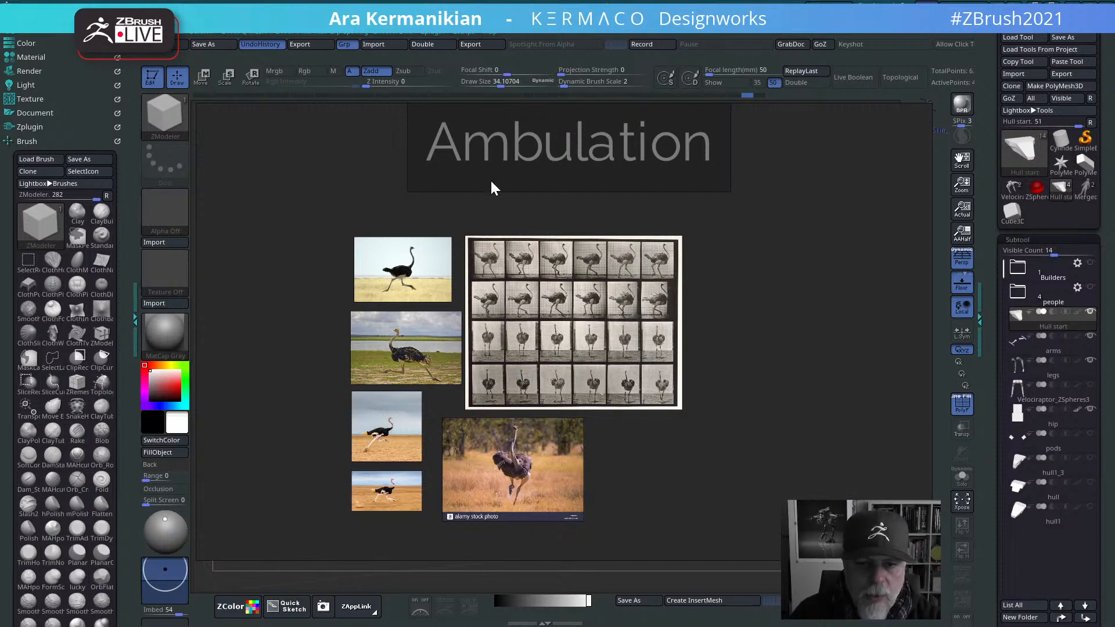
right_drag(819, 373, 1, 377)
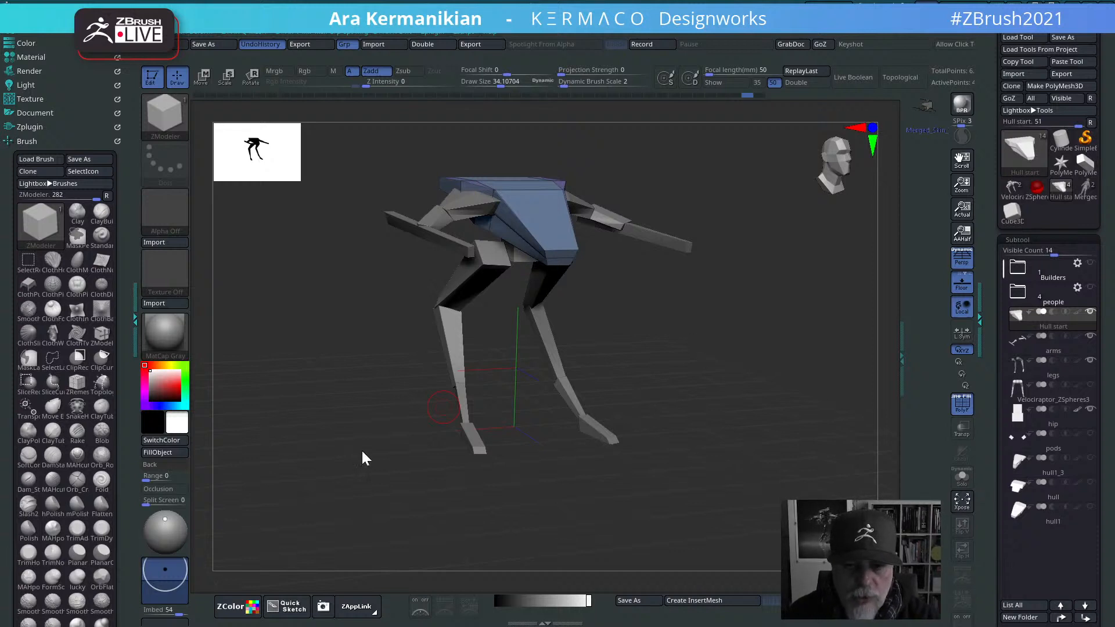
Step: Switch to the Velociraptor_ZSpheres2 tool and examine its ZSphere skeleton from the side and three-quarter views
mouse_move(798, 402)
mouse_down()
mouse_move(796, 391)
mouse_move(816, 389)
mouse_move(779, 360)
mouse_move(781, 373)
mouse_move(821, 377)
mouse_move(829, 393)
mouse_move(801, 405)
mouse_move(813, 390)
mouse_move(776, 398)
mouse_move(786, 385)
mouse_up()
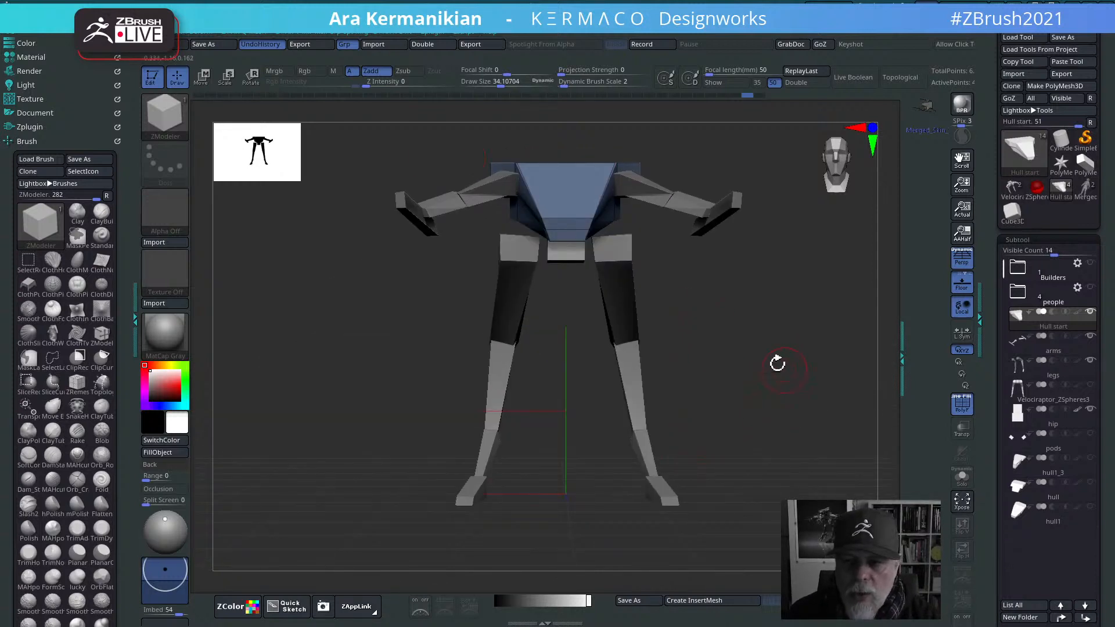
drag(821, 406, 772, 385)
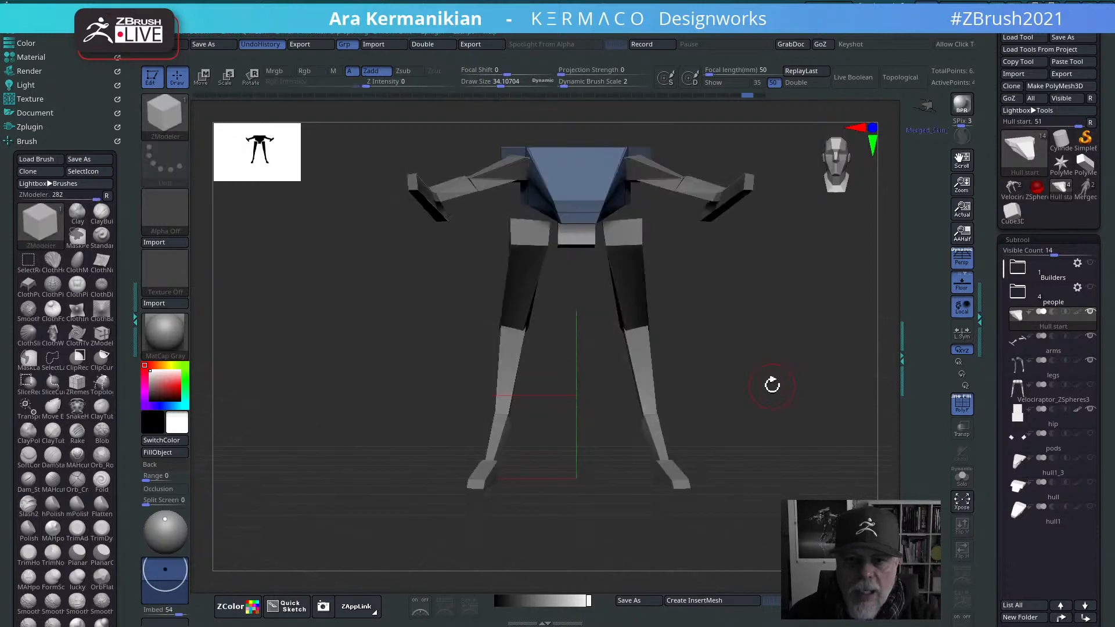
drag(834, 416, 786, 400)
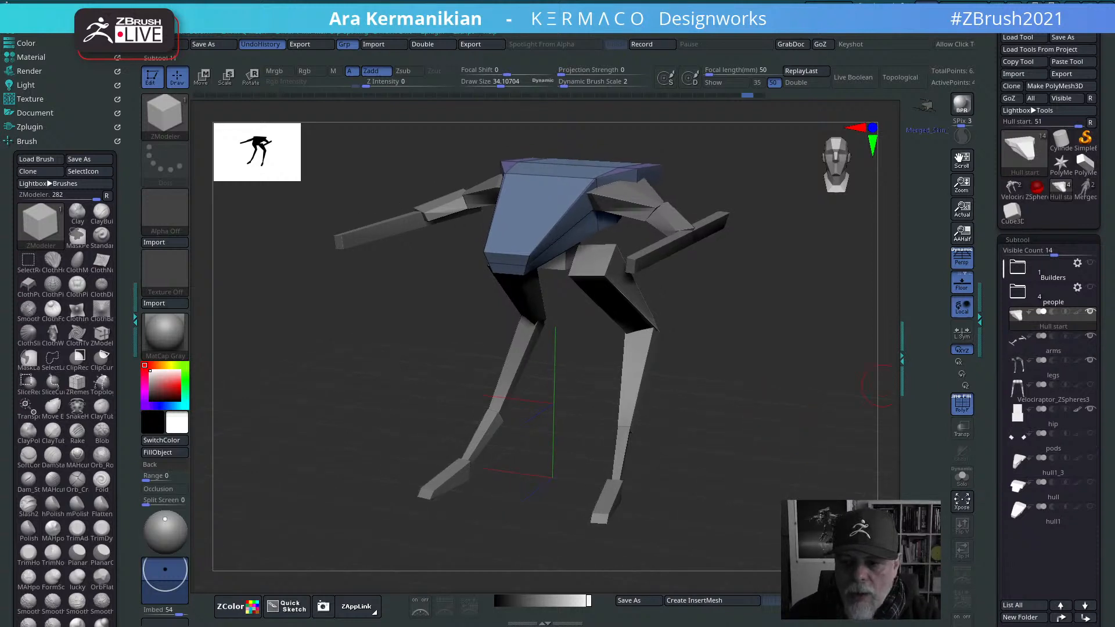
drag(726, 466, 685, 464)
click(1011, 191)
drag(868, 314, 779, 340)
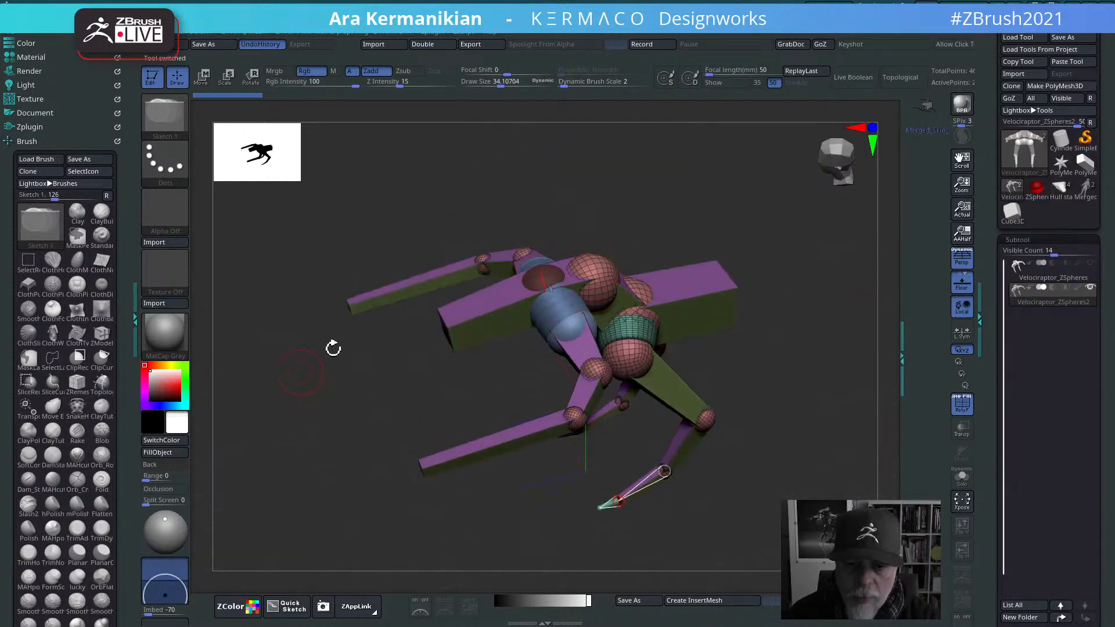
drag(509, 372, 615, 291)
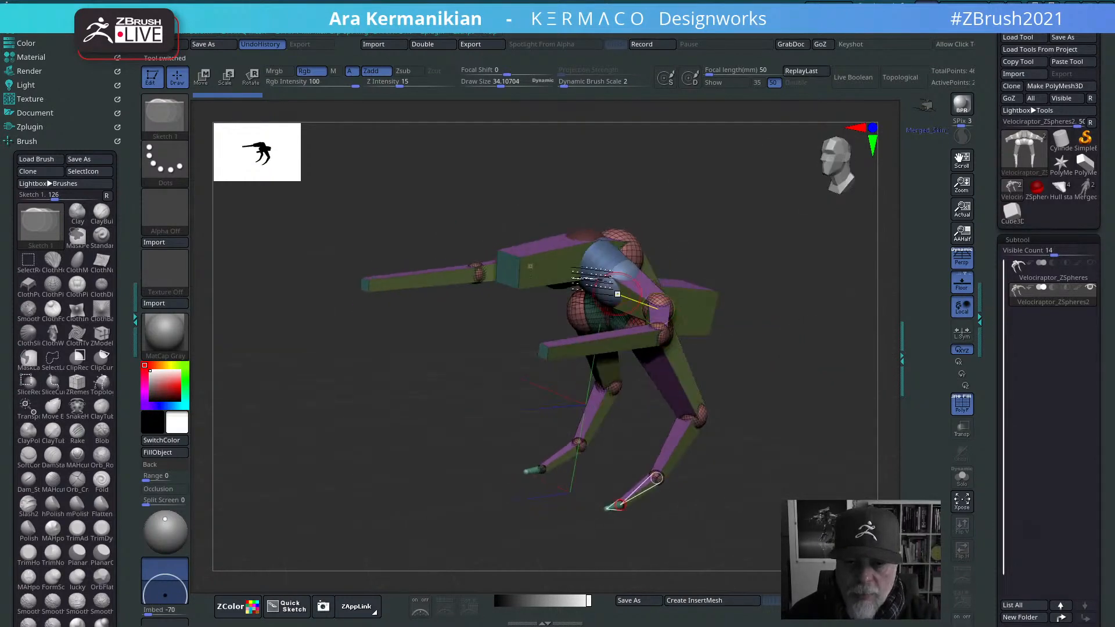
drag(821, 378, 769, 378)
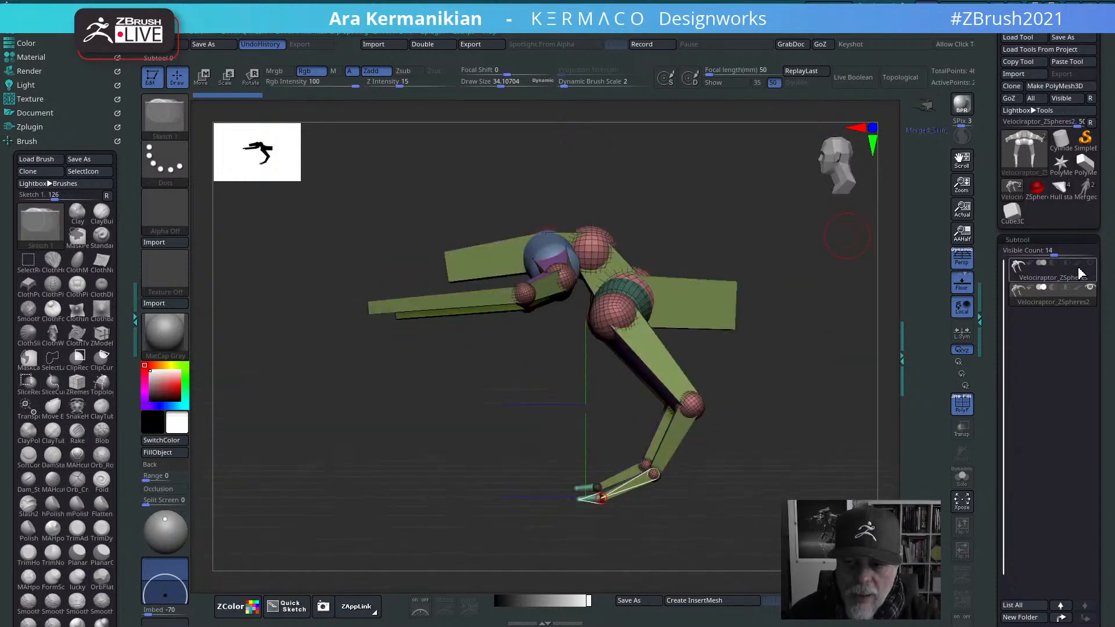
Step: Switch back to the Hull start tool and view the whole walker in three-quarter view
mouse_move(1060, 192)
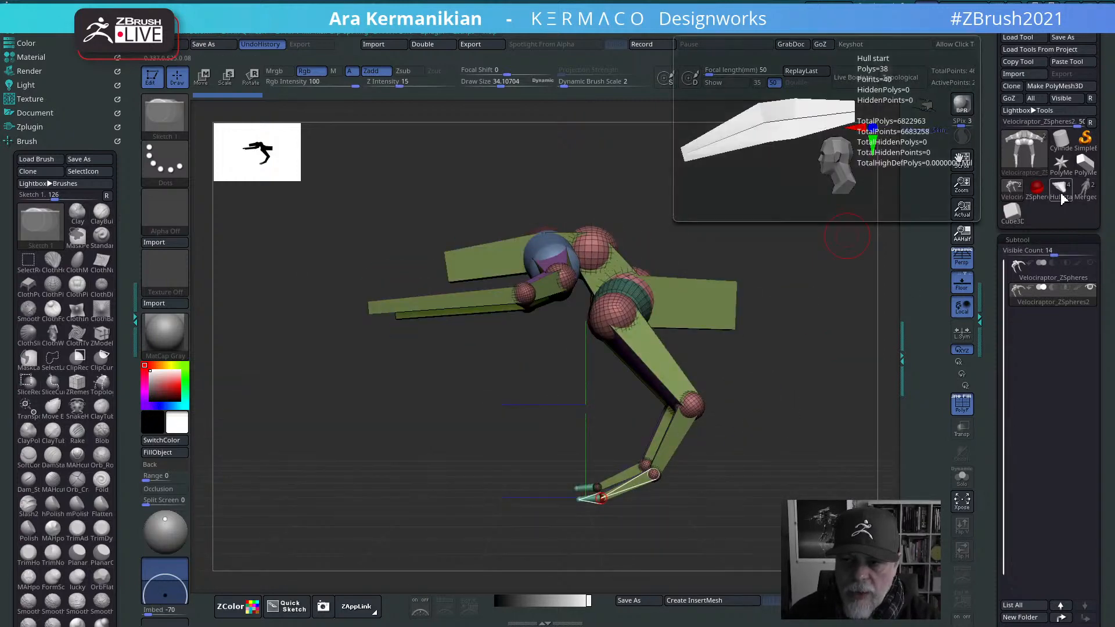
click(1059, 189)
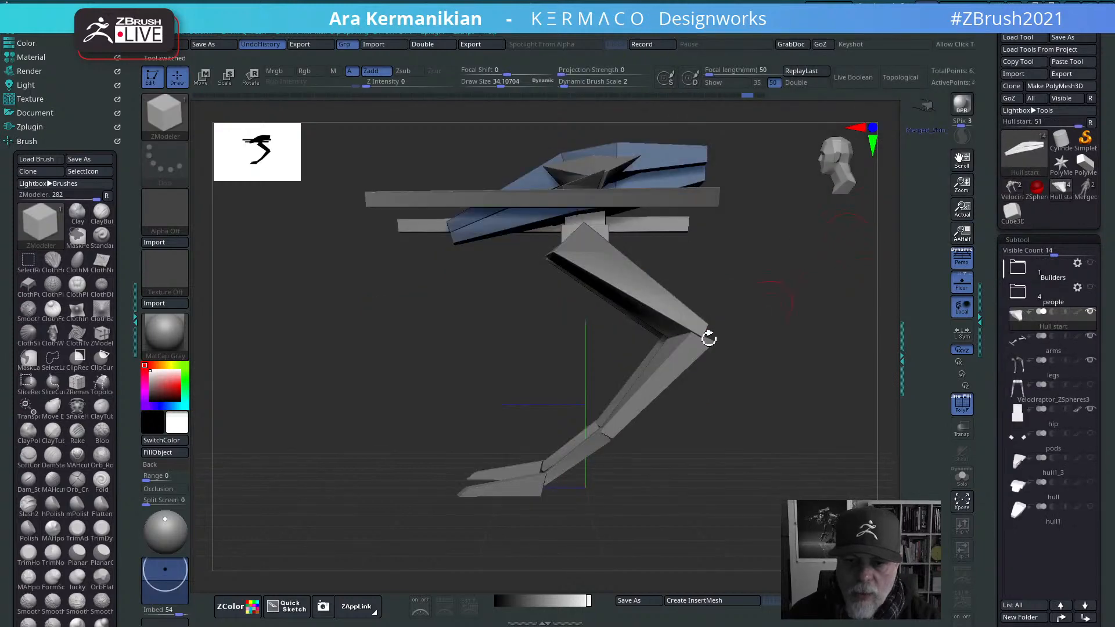
mouse_move(743, 315)
mouse_down()
mouse_move(796, 325)
mouse_move(759, 307)
mouse_up()
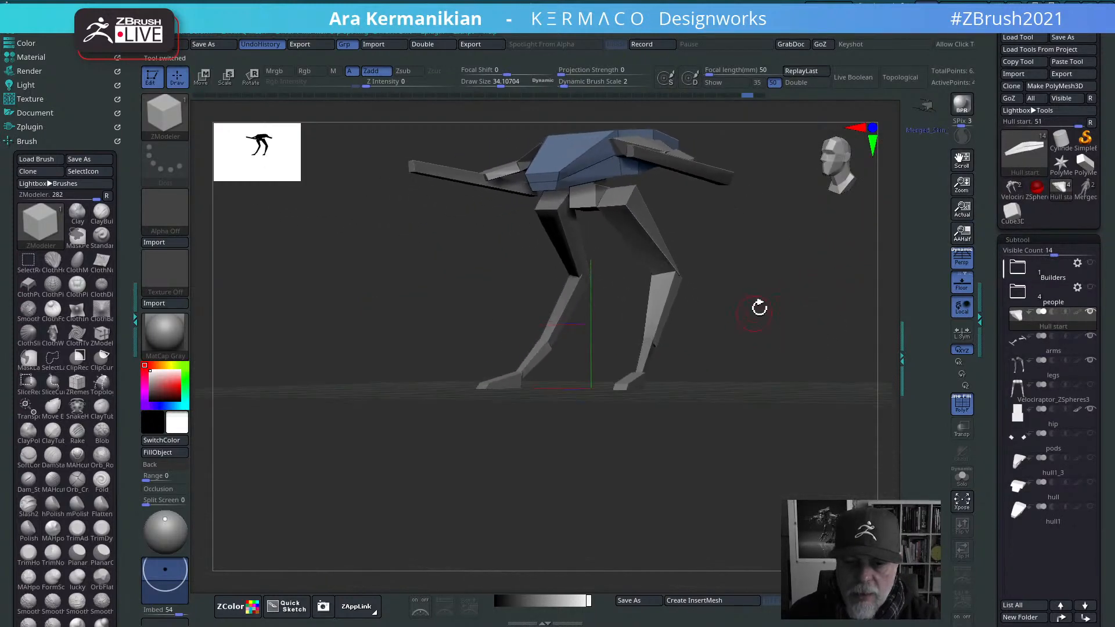
drag(775, 267, 615, 187)
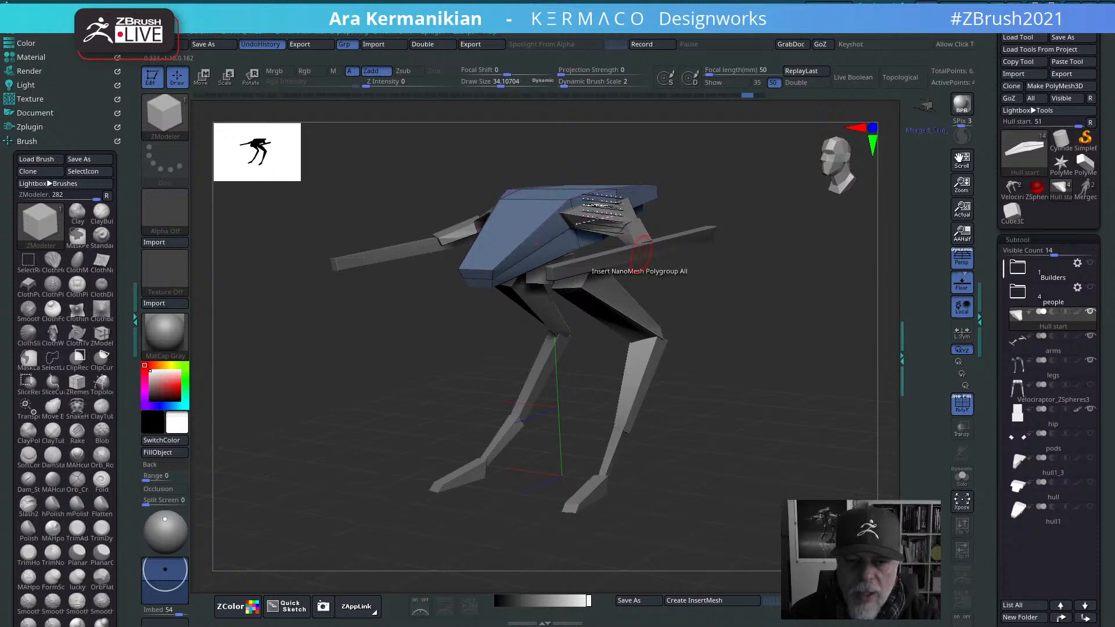
Step: Open the Scale Master plugin and load the Hull start subtool's size into its sliders
click(29, 127)
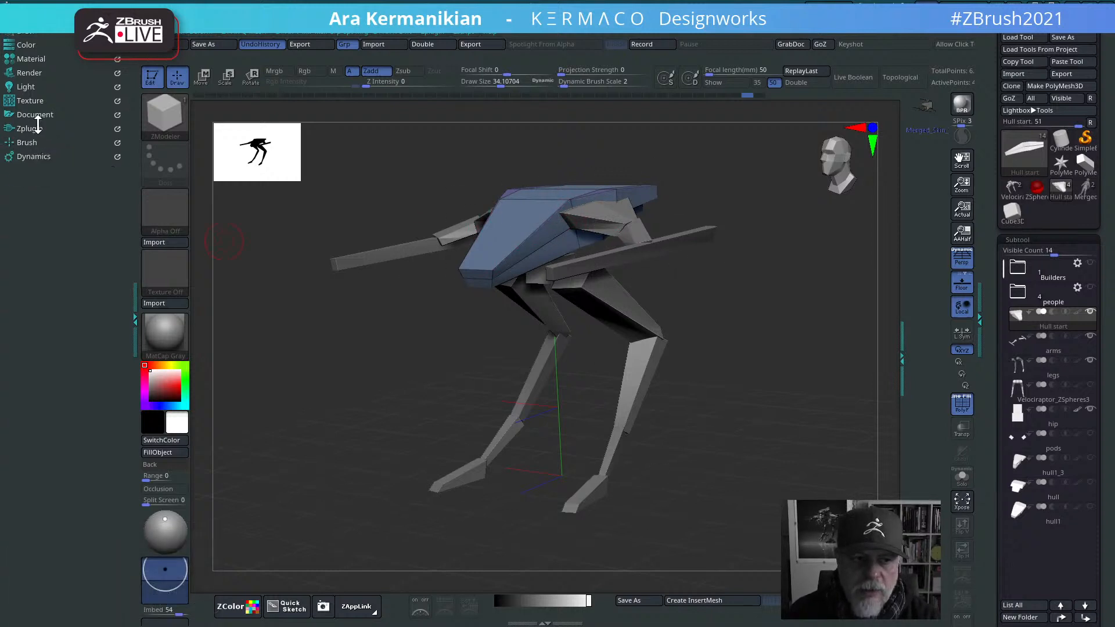
scroll(110, 465, down, 2)
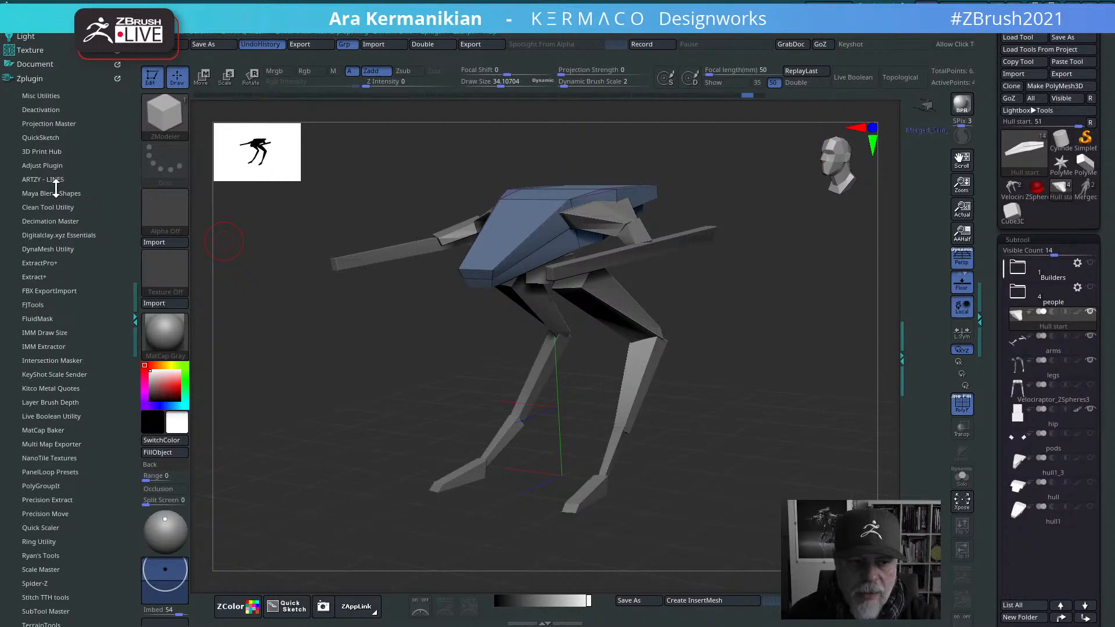
scroll(94, 506, down, 2)
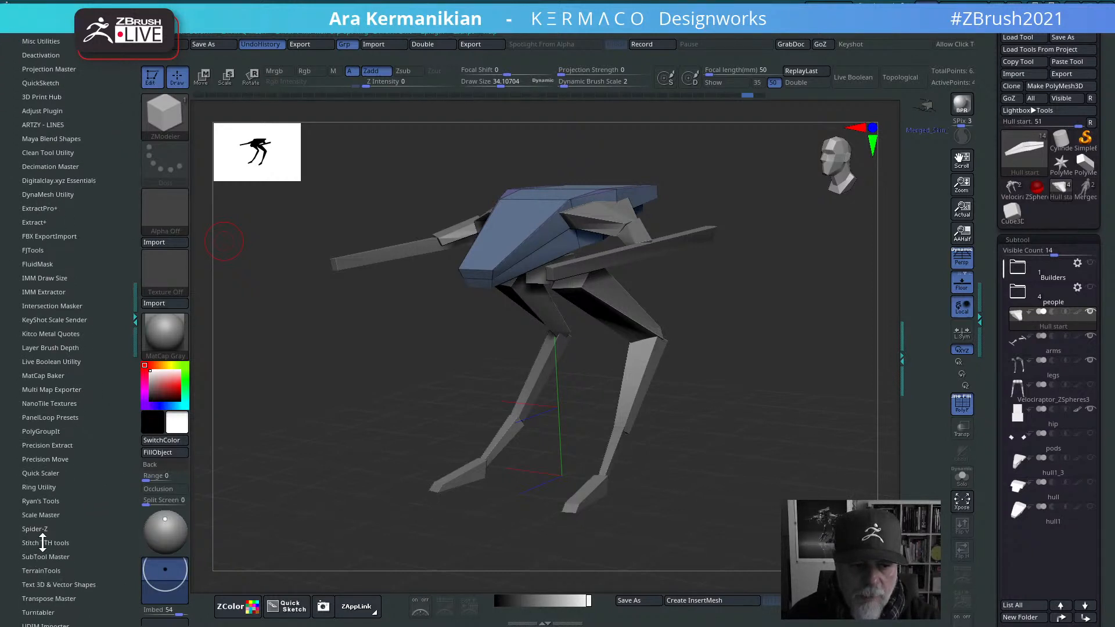
click(43, 515)
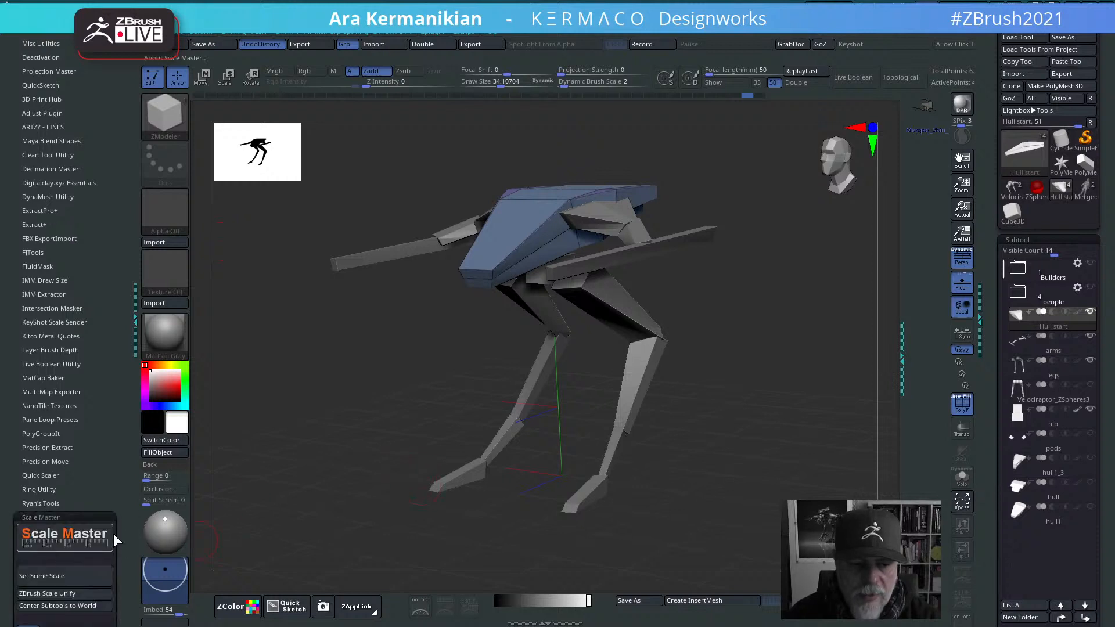
scroll(119, 533, down, 8)
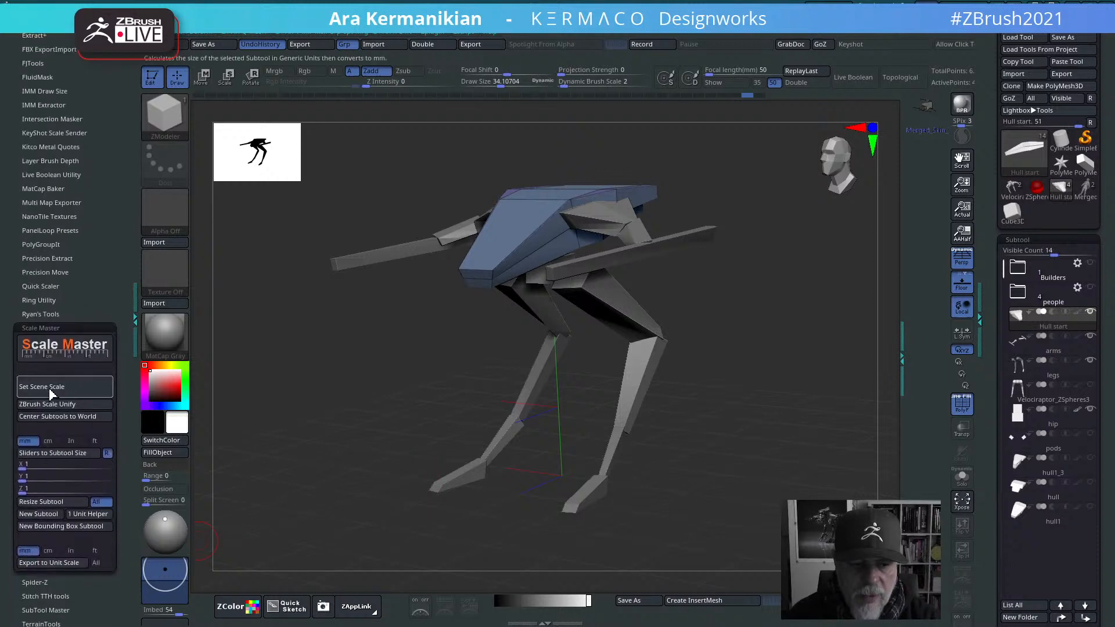
click(58, 453)
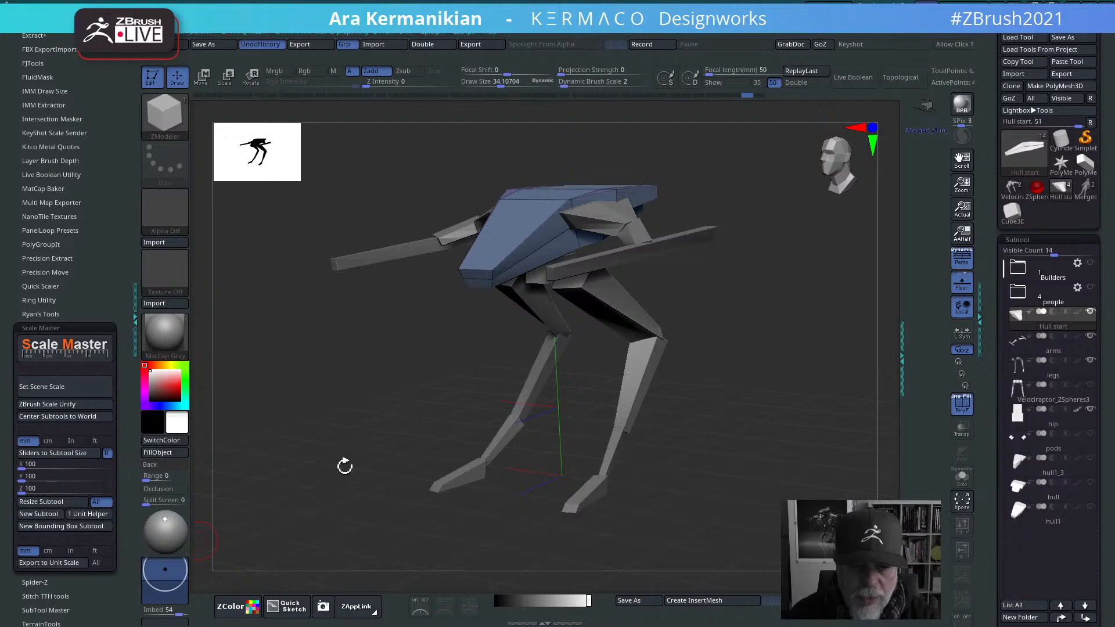
Step: Set the scene scale from the Hull start subtool, choosing the 10.985 x 6.570 x 18.031 ft option
shift+drag(505, 378, 497, 359)
drag(860, 401, 746, 349)
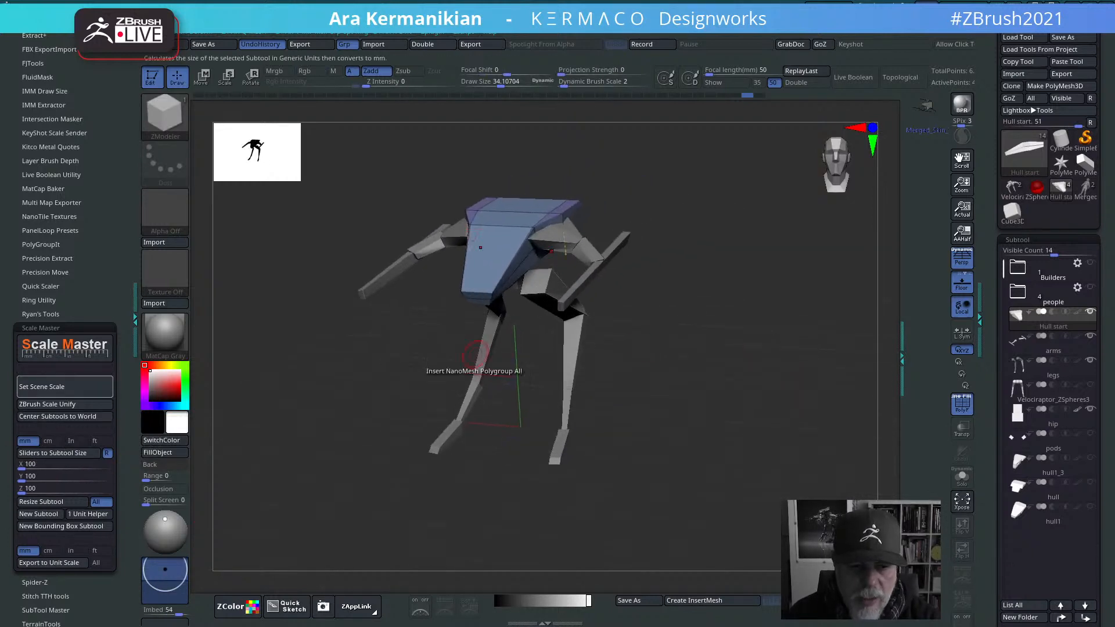
click(59, 394)
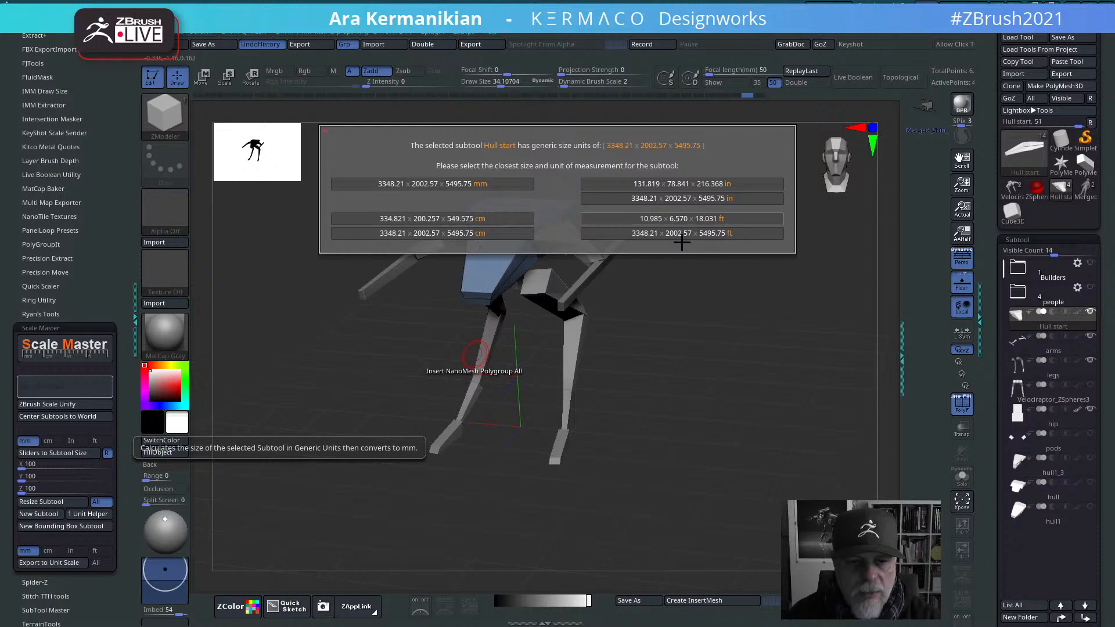
click(693, 218)
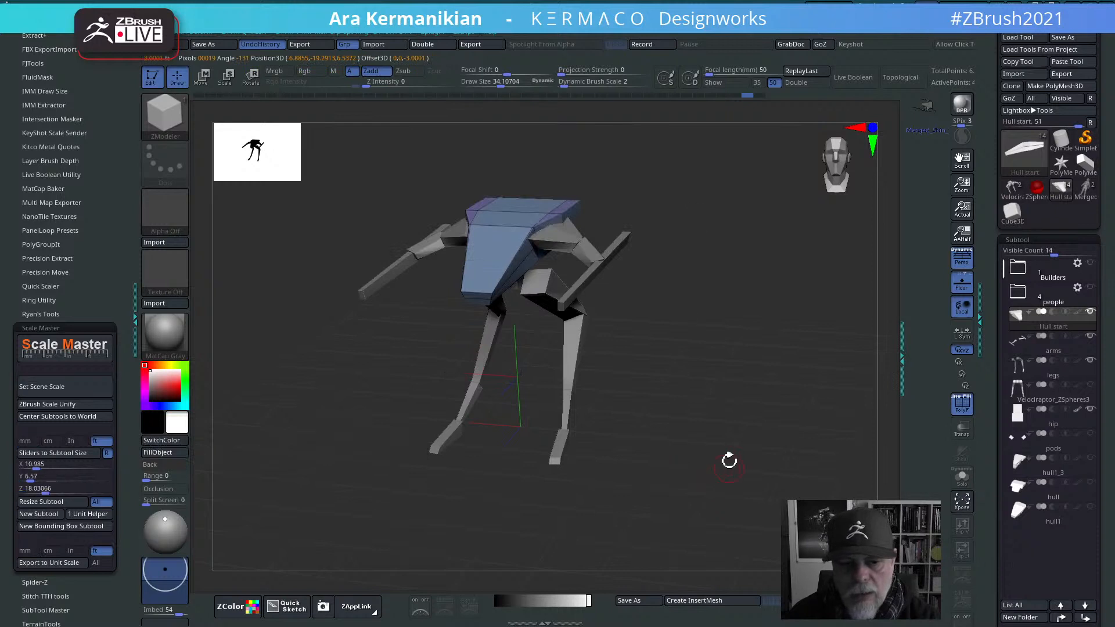
shift+drag(728, 384, 730, 369)
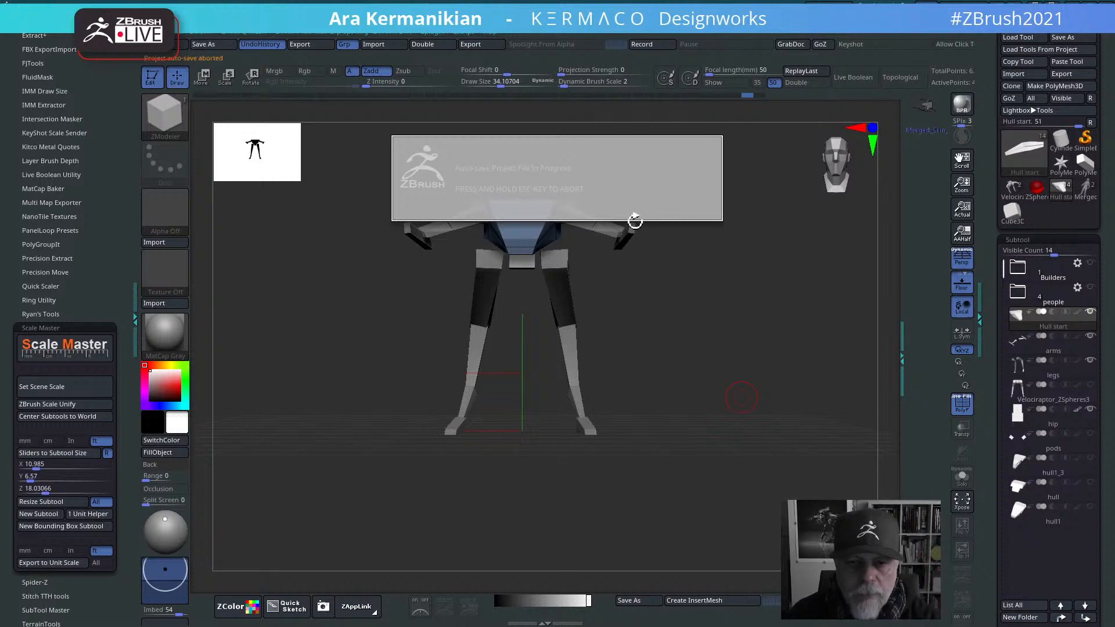
drag(712, 302, 731, 360)
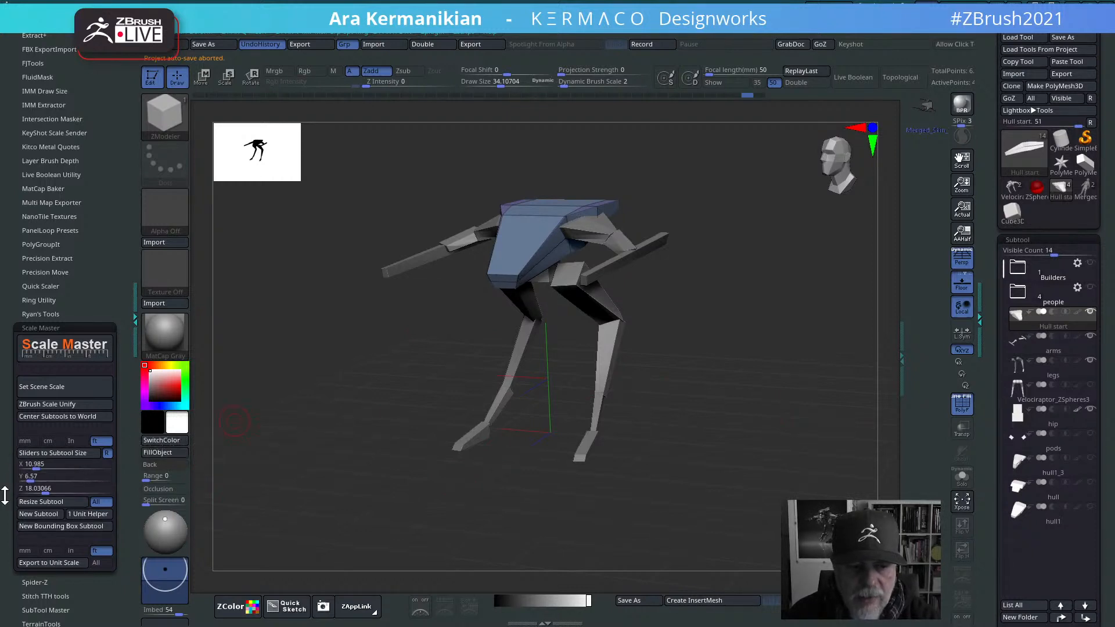
shift+drag(594, 430, 533, 418)
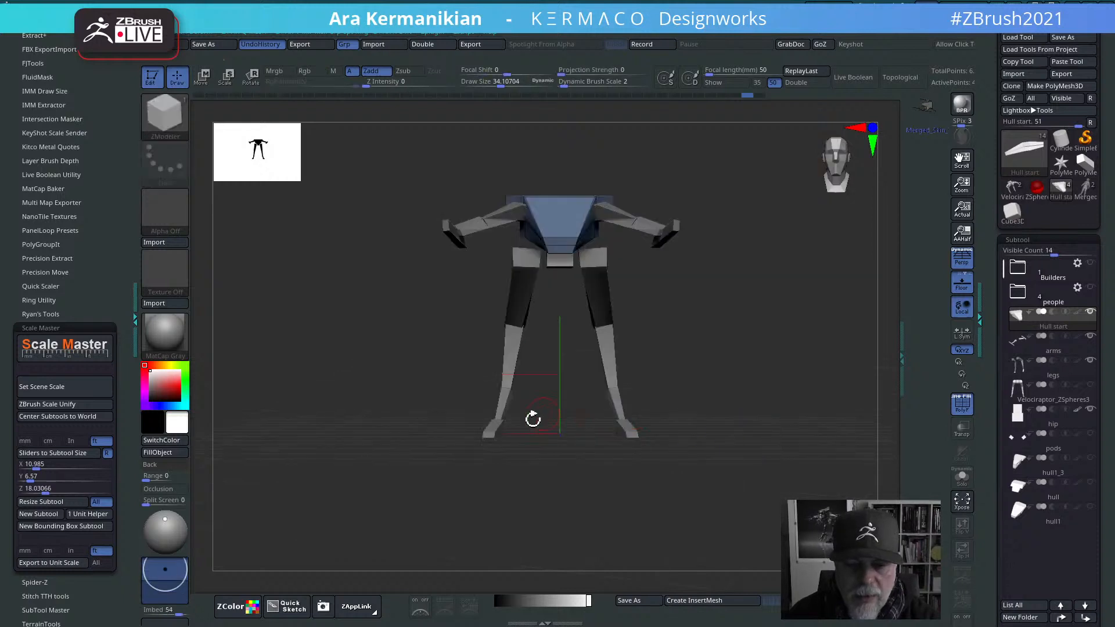
drag(848, 375, 629, 363)
shift+drag(764, 315, 641, 242)
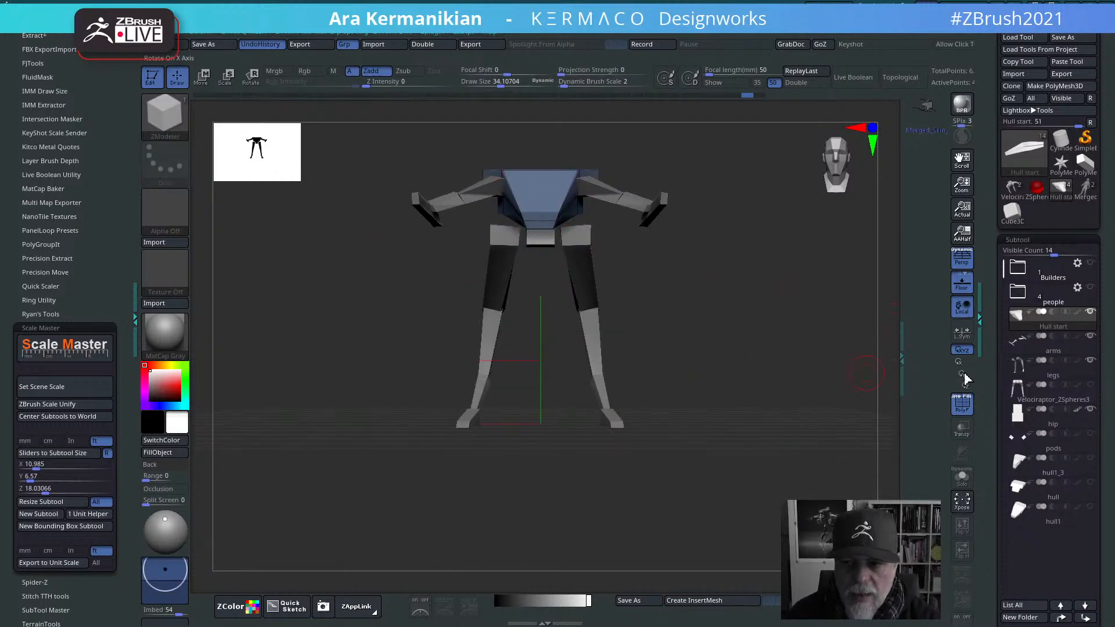
Step: Switch to the Merged_ak_male figure tool, isolate the standing figure by hiding the pilots subtool, and display it in perspective without PolyFrame
click(1083, 187)
drag(758, 416, 1006, 306)
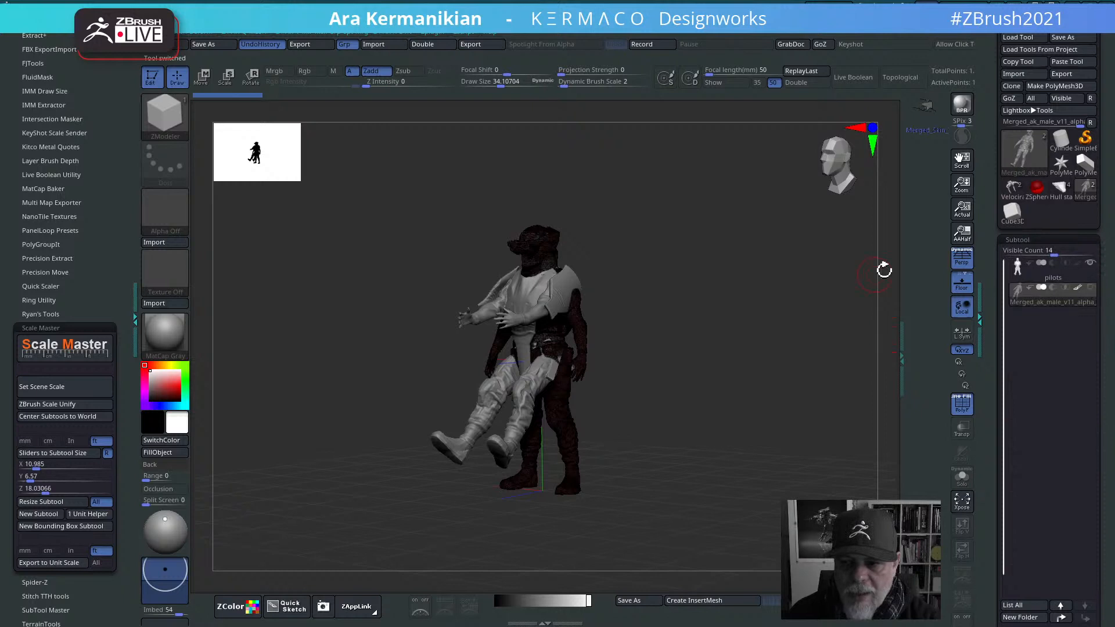
drag(883, 270, 818, 355)
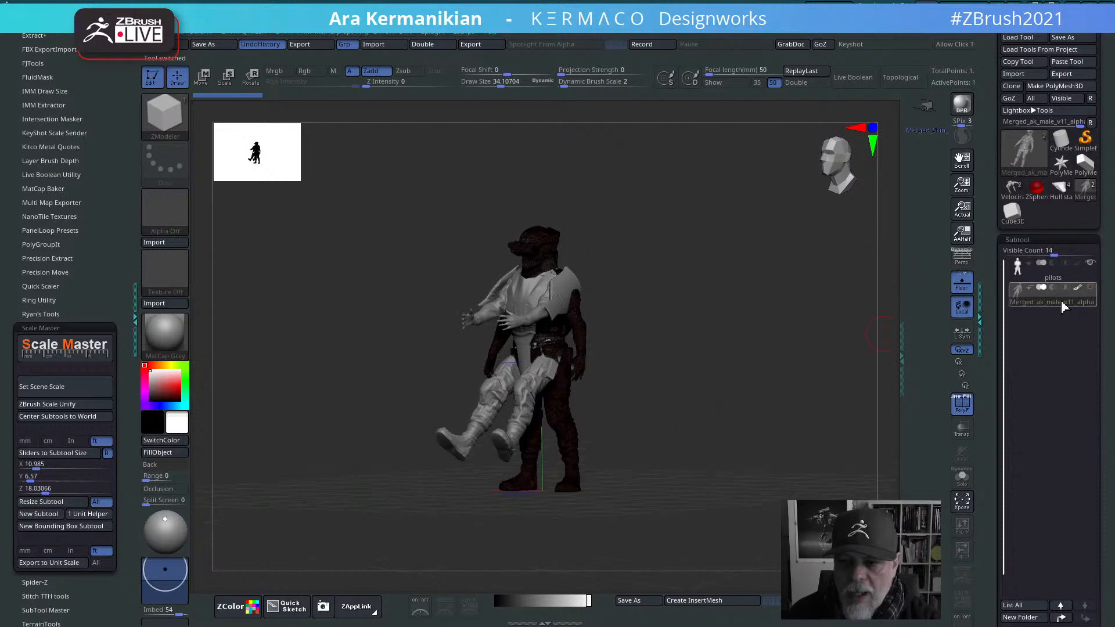
click(1090, 262)
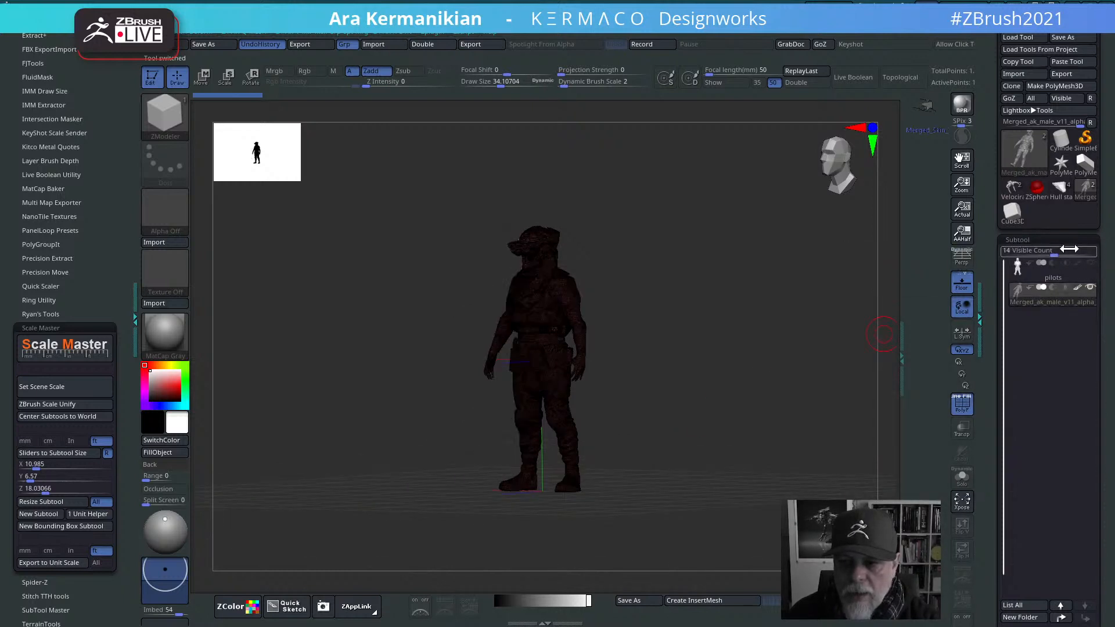
click(961, 403)
click(962, 256)
drag(719, 395, 881, 301)
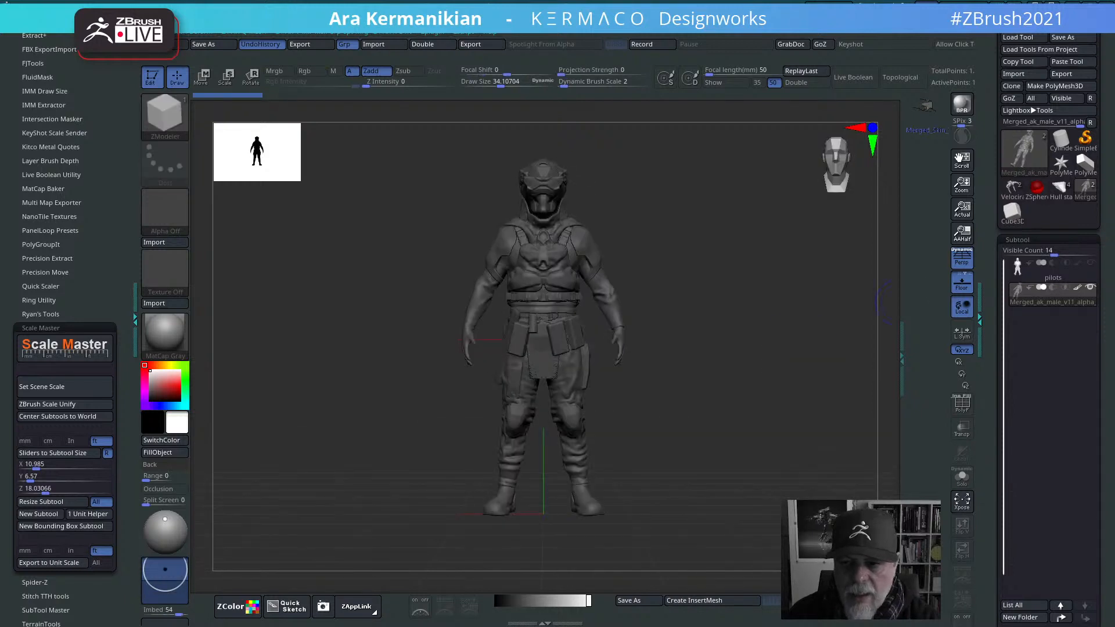
Step: Show the seated pilots subtool, select it, and compare it with the standing figure from the front and side
click(1090, 264)
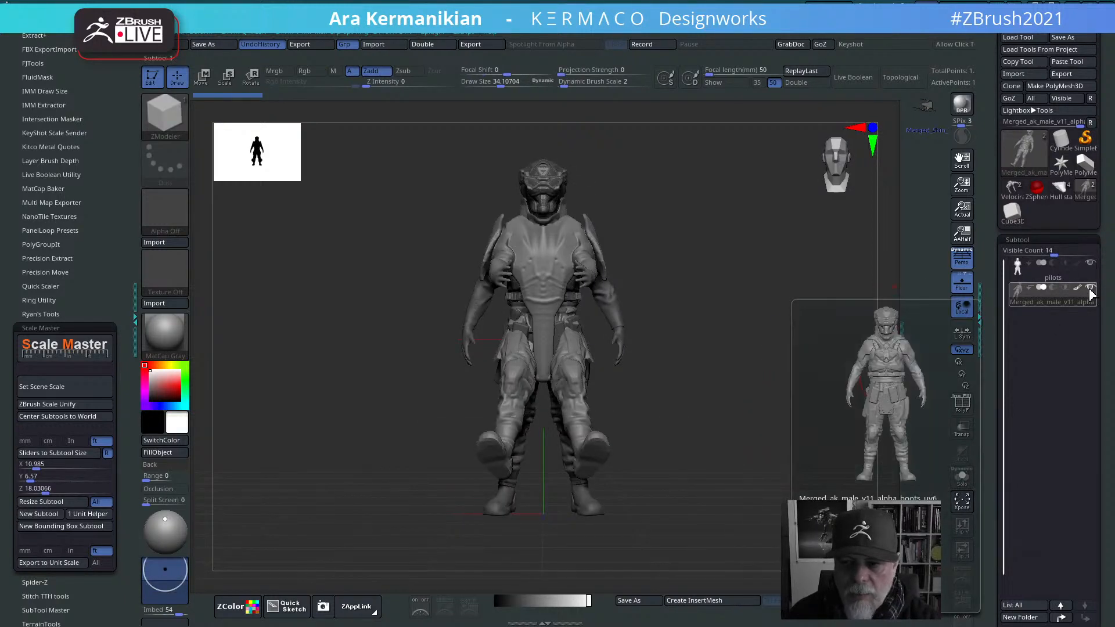
click(1067, 280)
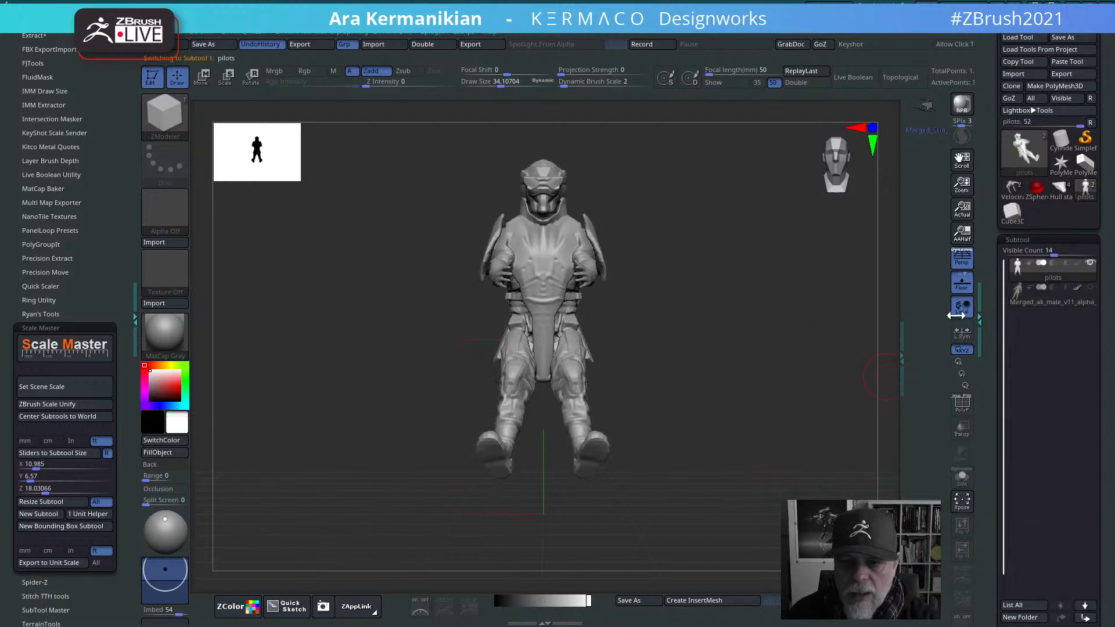
drag(762, 372, 778, 401)
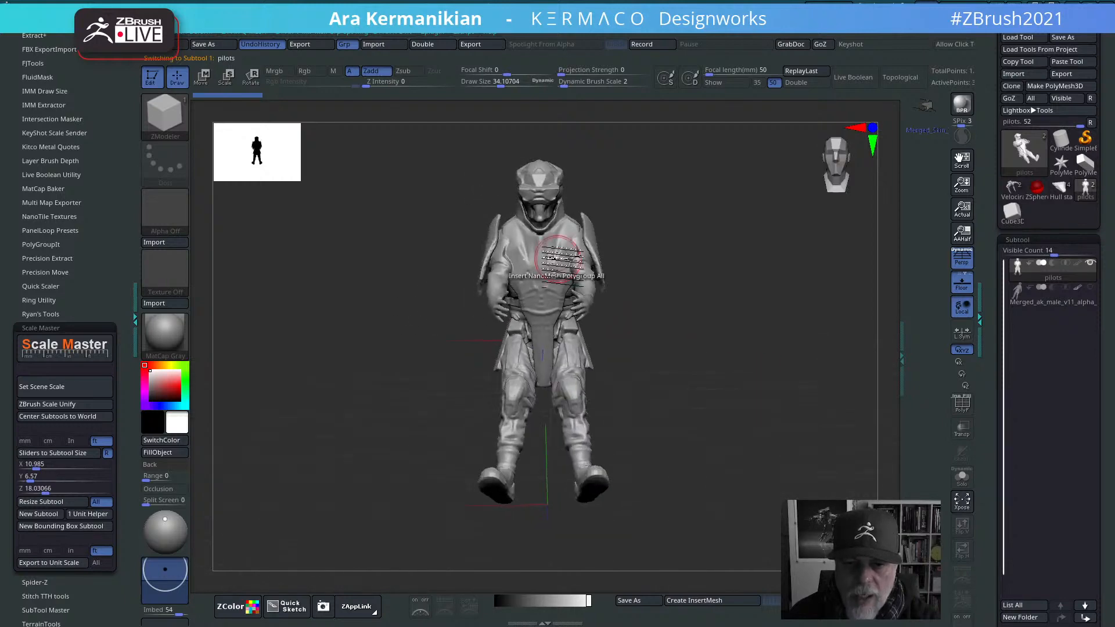
drag(667, 243, 804, 362)
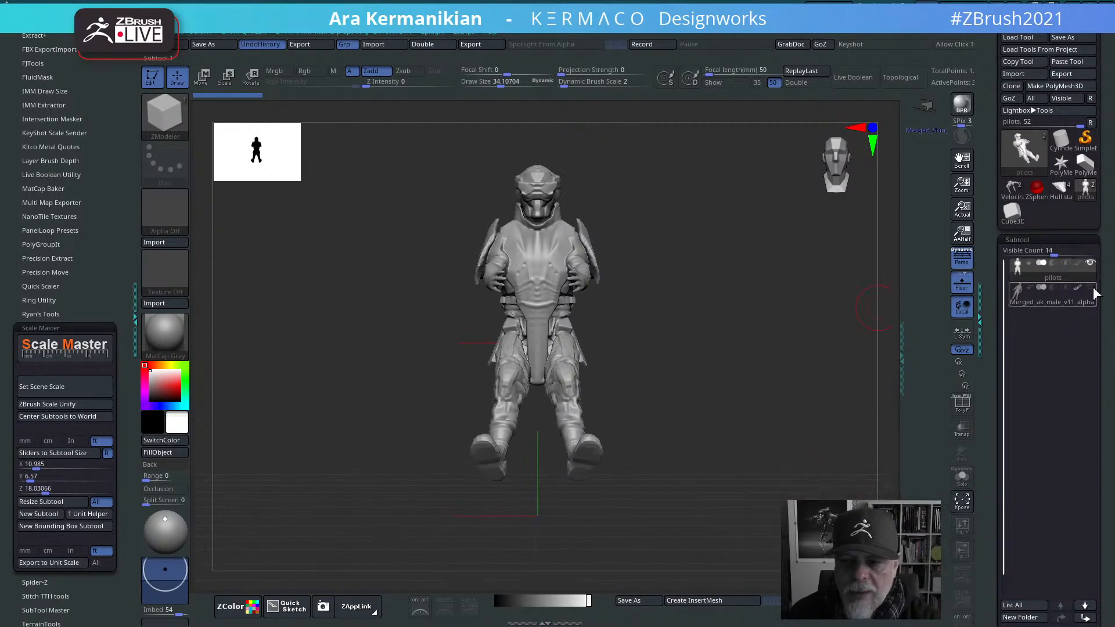
click(1090, 287)
shift+drag(744, 389, 584, 292)
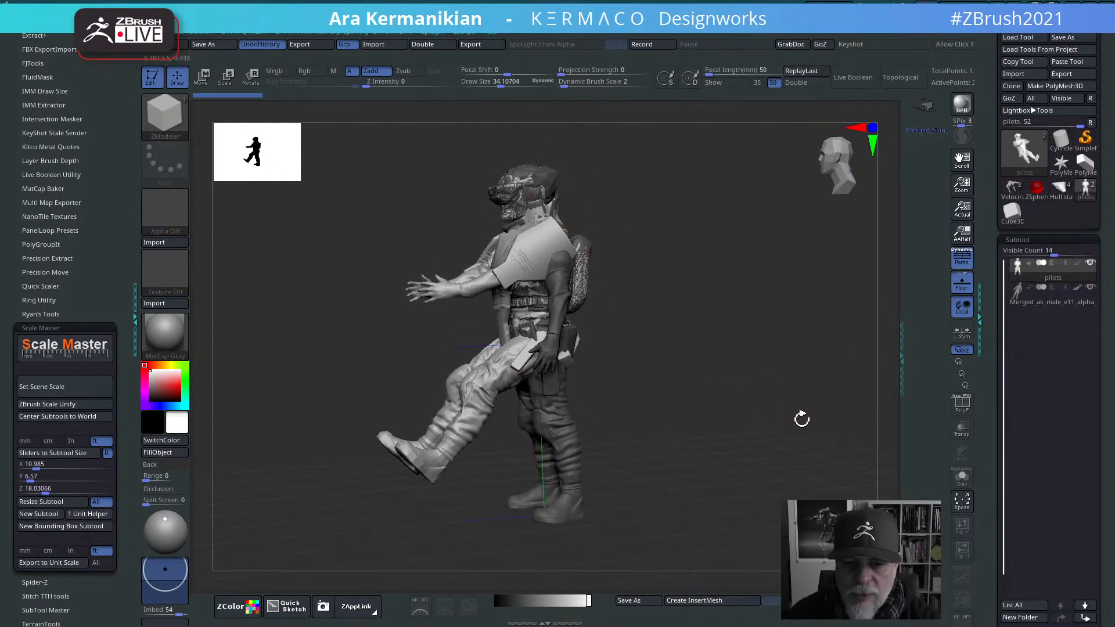
shift+drag(801, 418, 872, 344)
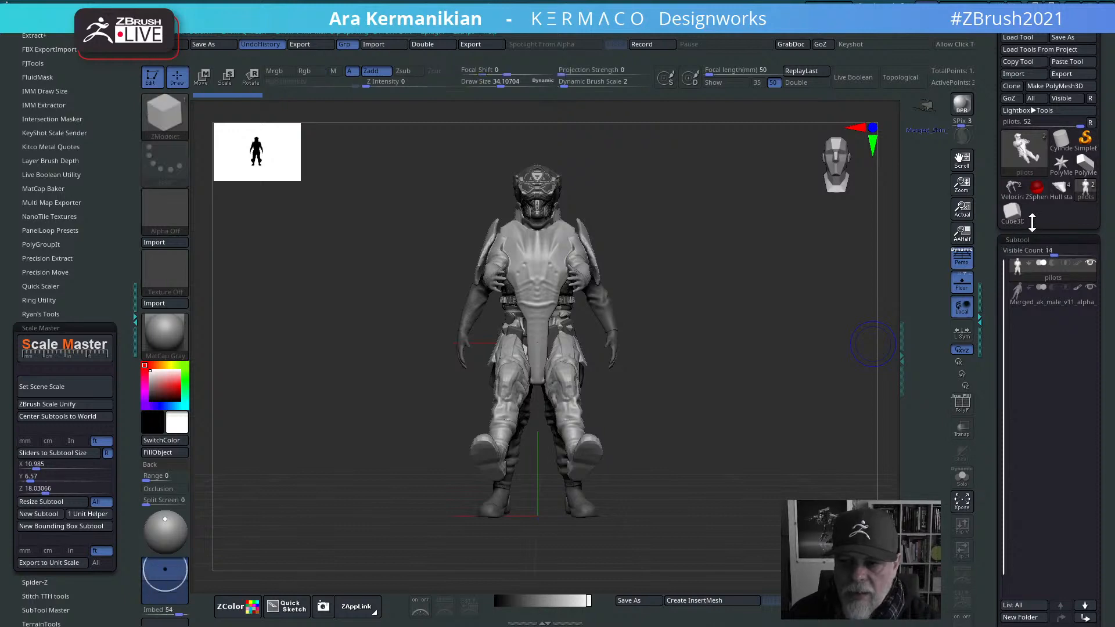
Step: Switch back to the Hull start tool and expand the people folder, leaving only its pilots1 figures visible
click(1065, 193)
alt+drag(756, 375, 748, 433)
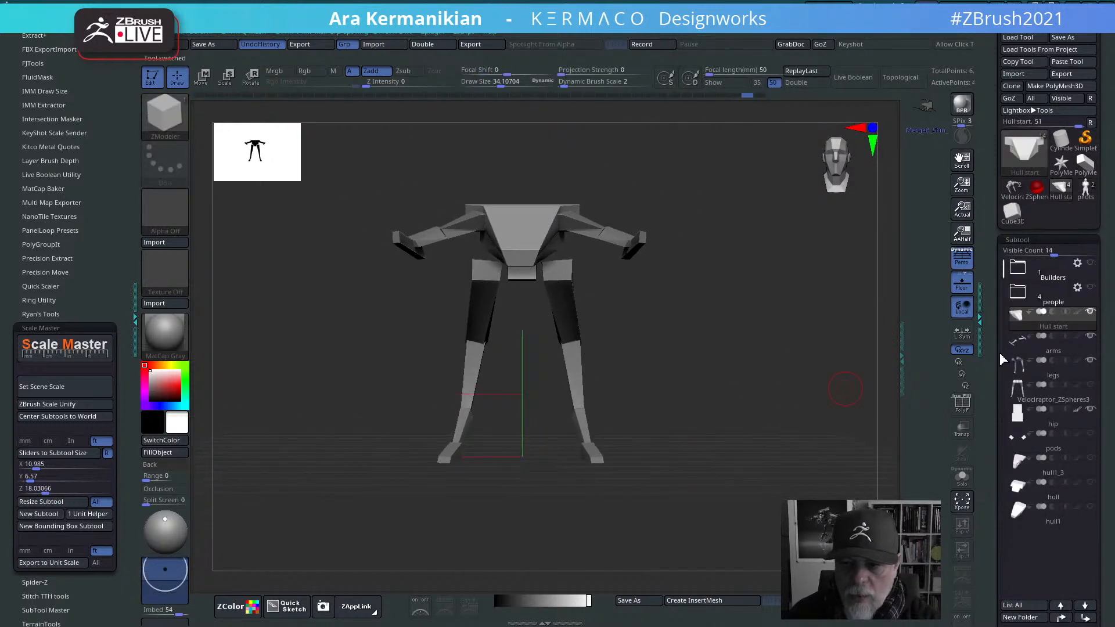
click(1021, 295)
click(1092, 312)
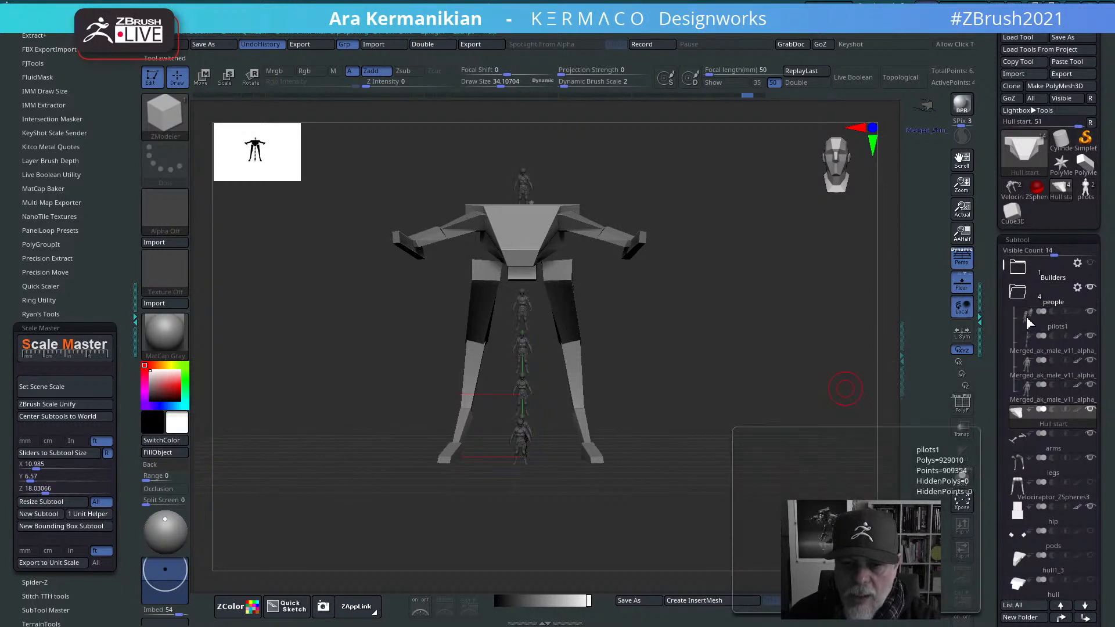
click(1090, 336)
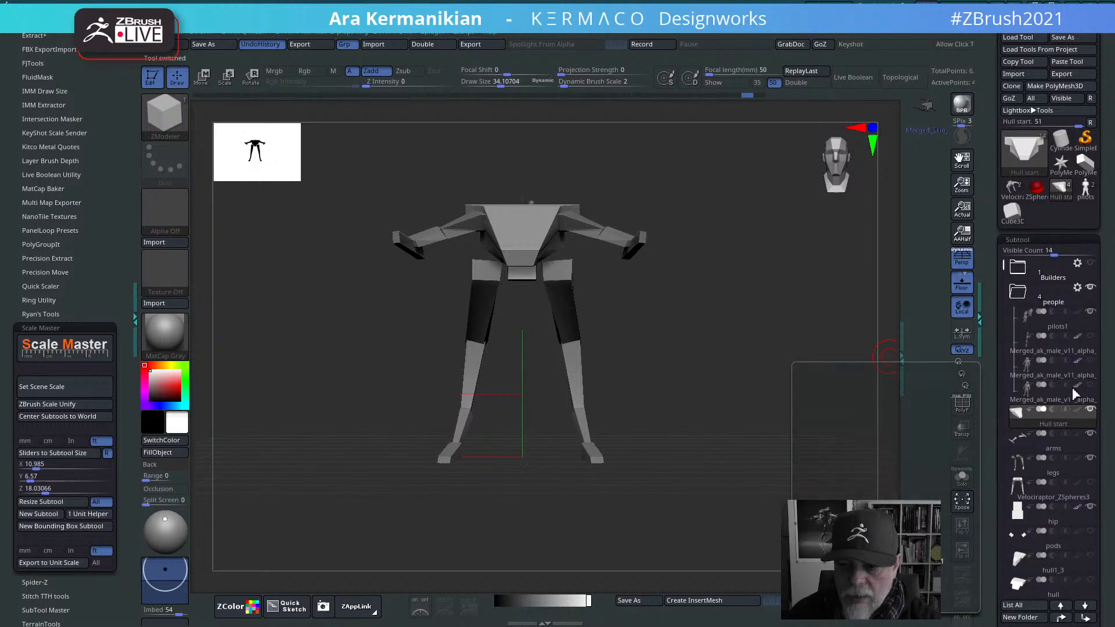
Step: Turn on transparency and examine how the pilots1 figures fit inside the hull from the front and three-quarter views
drag(784, 435, 726, 336)
click(962, 430)
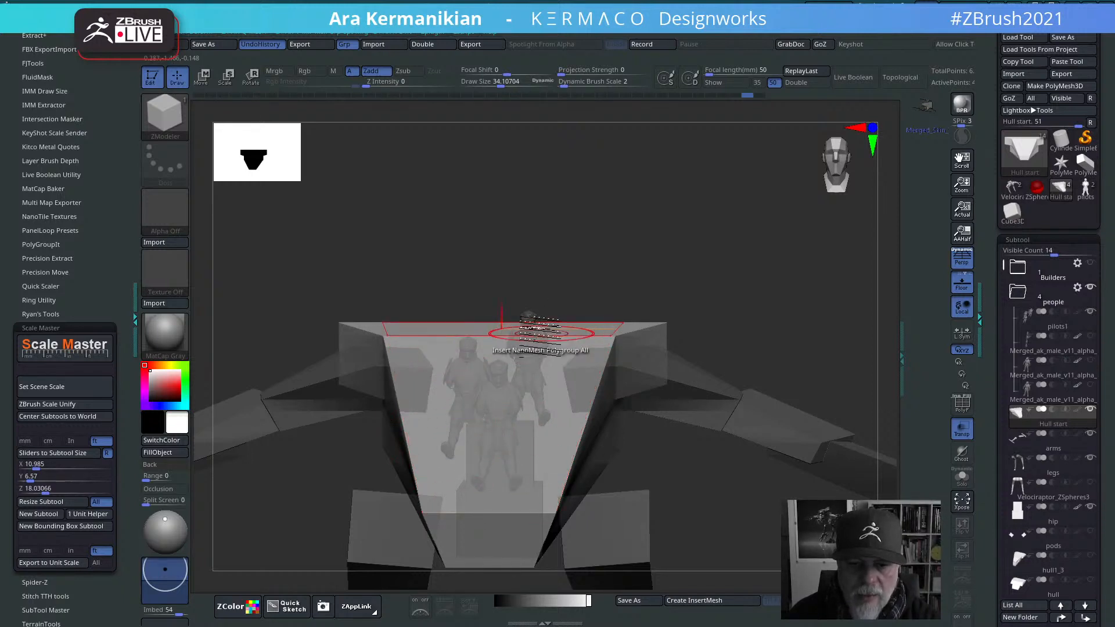
drag(848, 235, 785, 244)
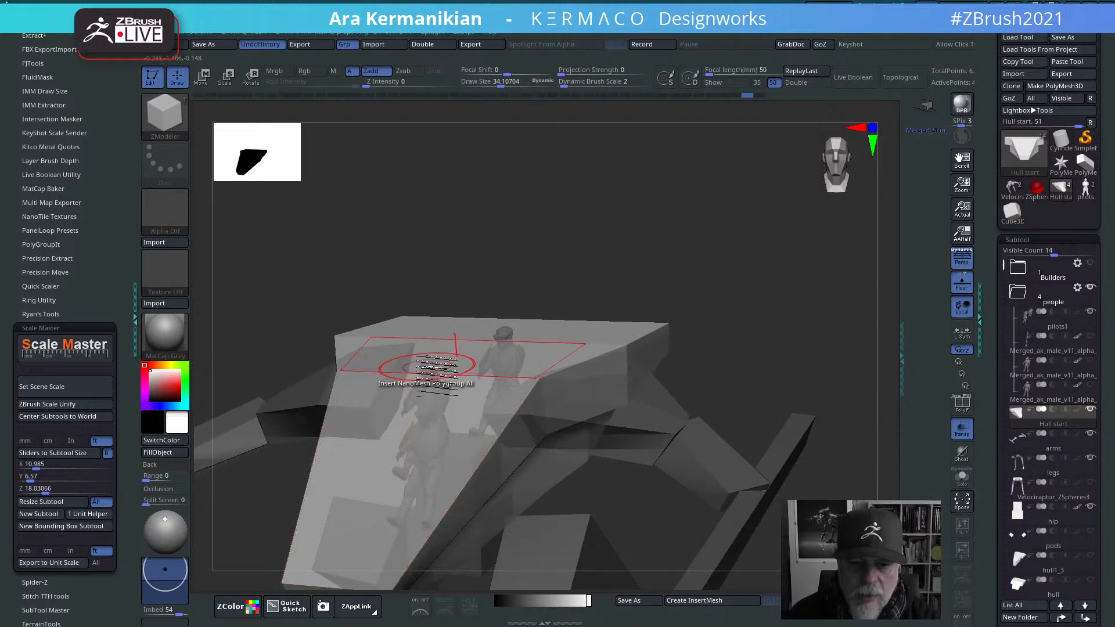
mouse_move(800, 237)
mouse_down()
mouse_move(814, 282)
mouse_move(751, 254)
mouse_move(766, 251)
mouse_up()
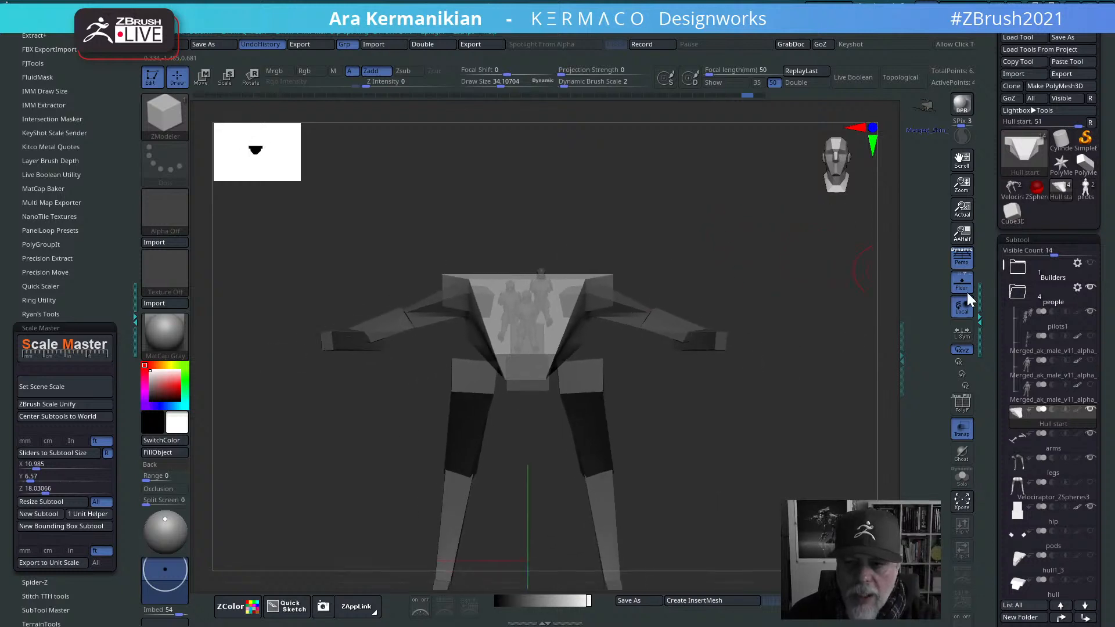
drag(699, 244, 534, 309)
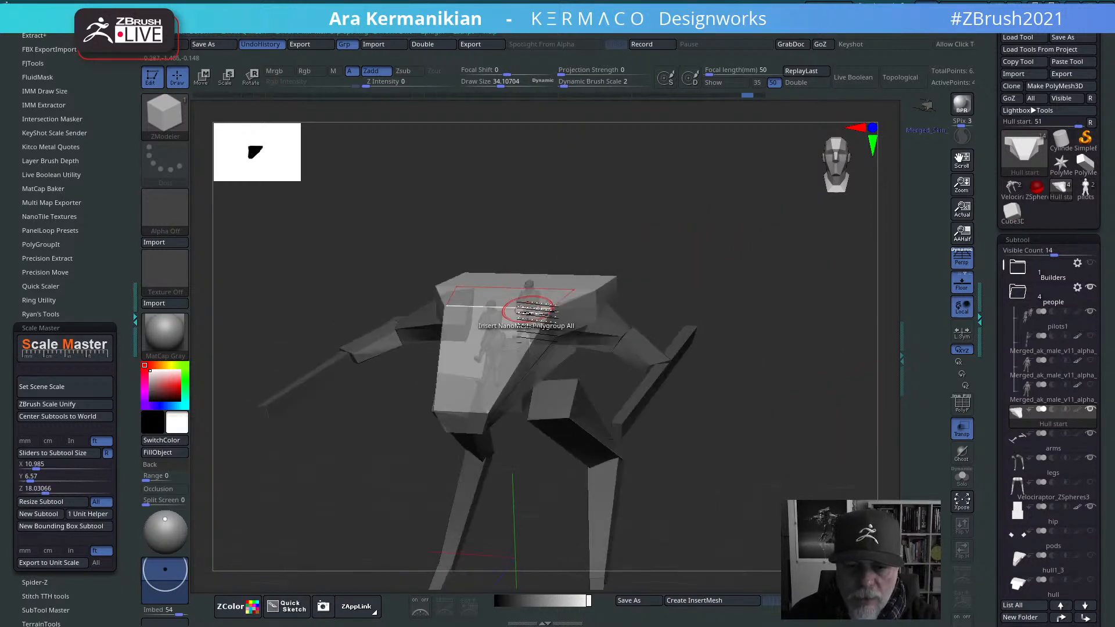
drag(804, 296, 651, 284)
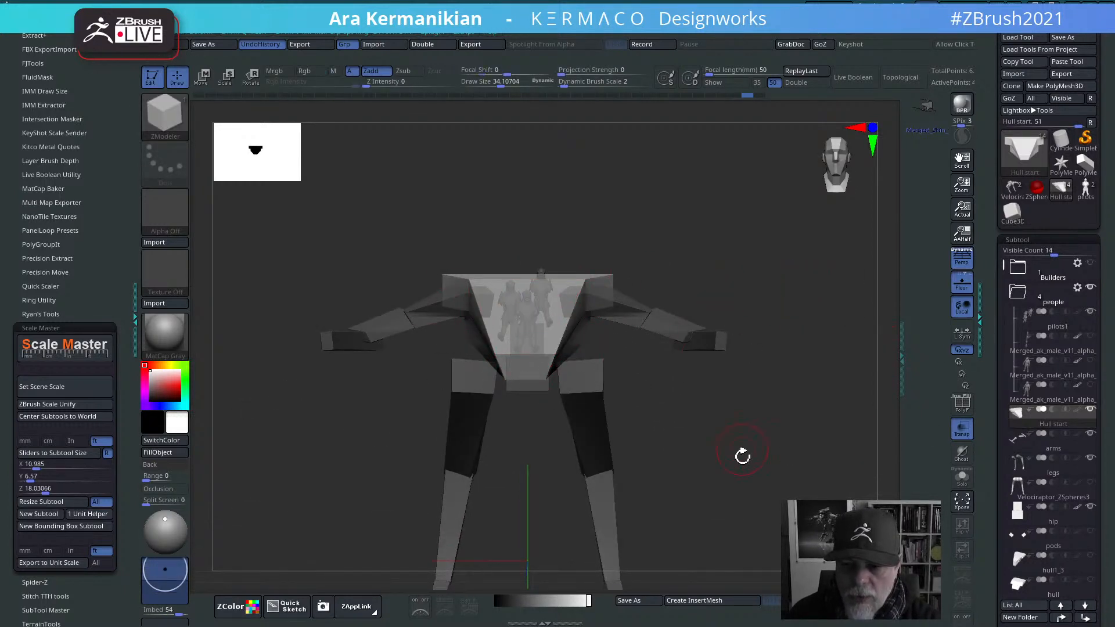
alt+drag(743, 456, 742, 407)
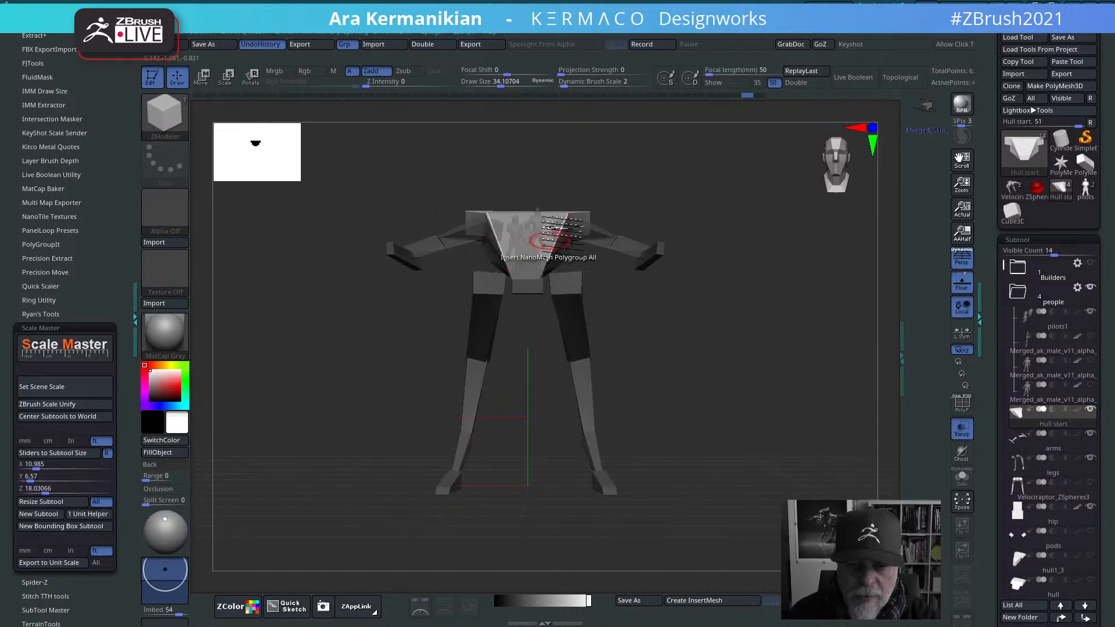
drag(630, 276, 885, 378)
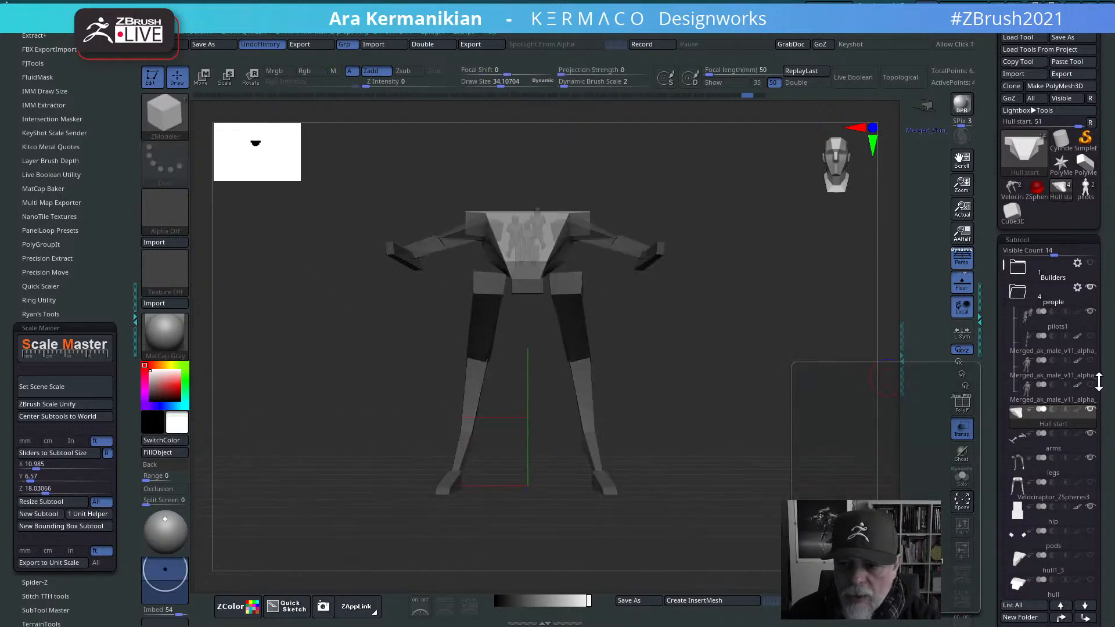
Step: Show the standing figure Merged_ak_male_v11_alpha_boots_uv8_1 and adjust its height on top of the hull with the Move gizmo
drag(729, 381, 868, 316)
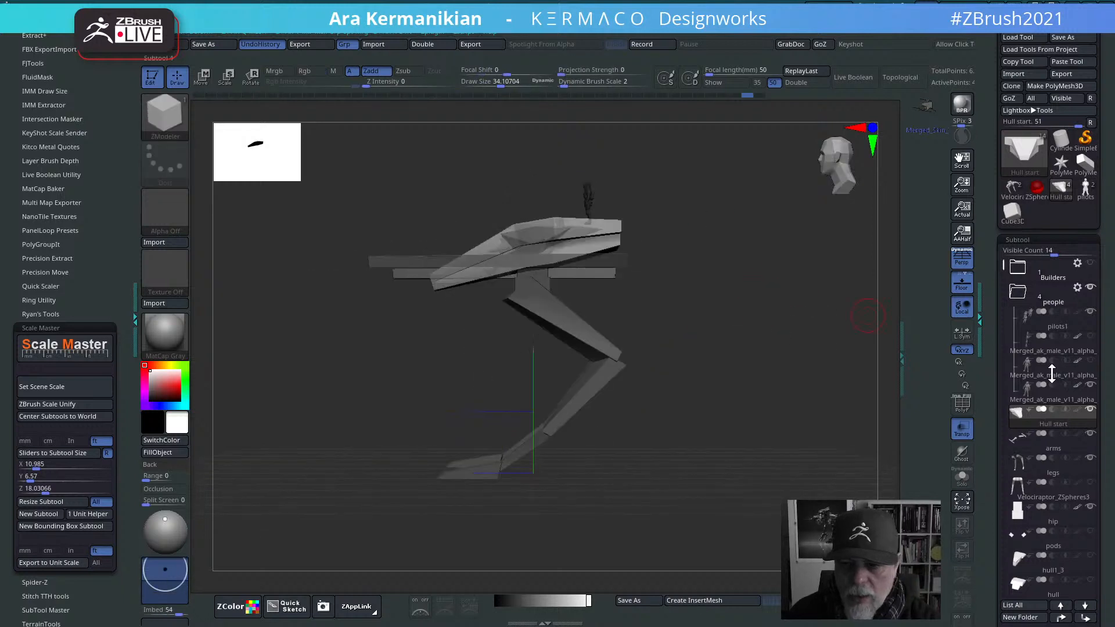
click(1056, 400)
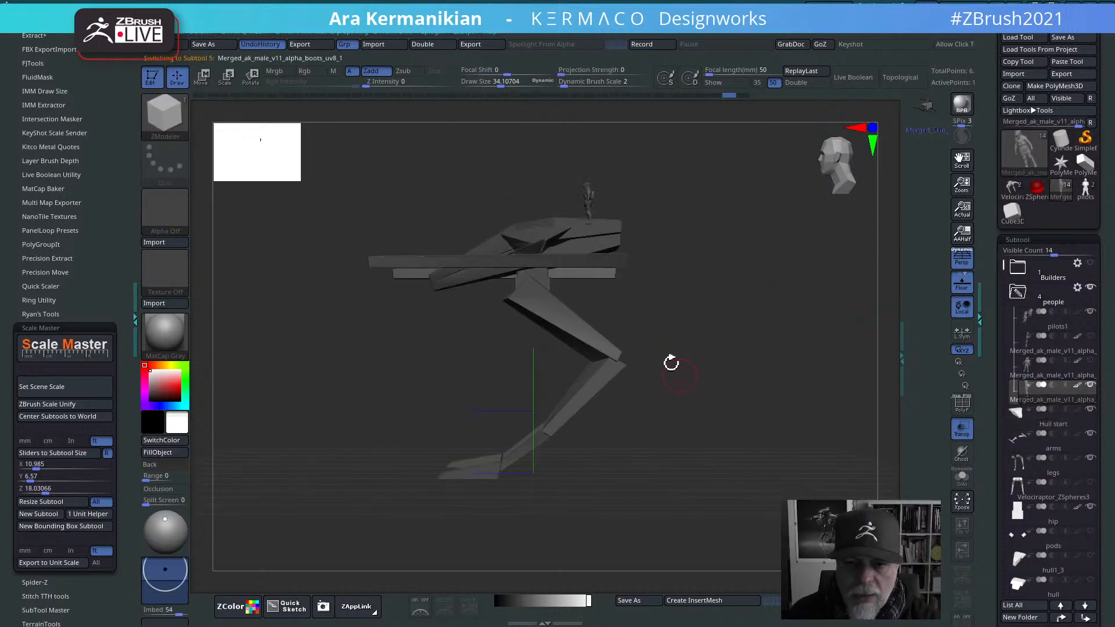
key(w)
alt+drag(735, 371, 691, 376)
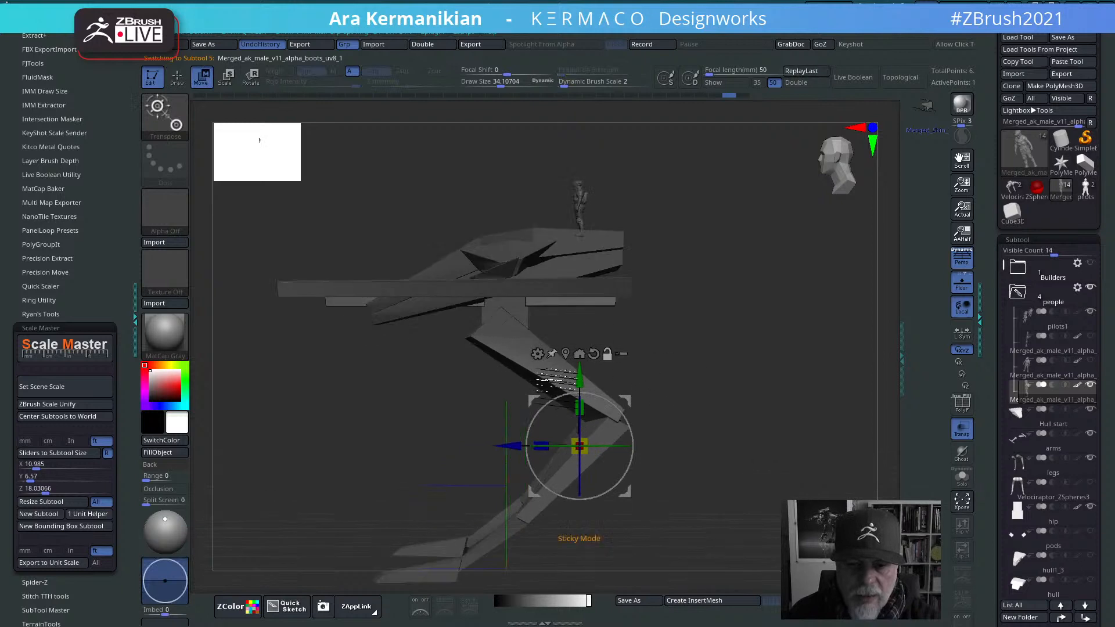
click(566, 353)
alt+drag(755, 326, 760, 441)
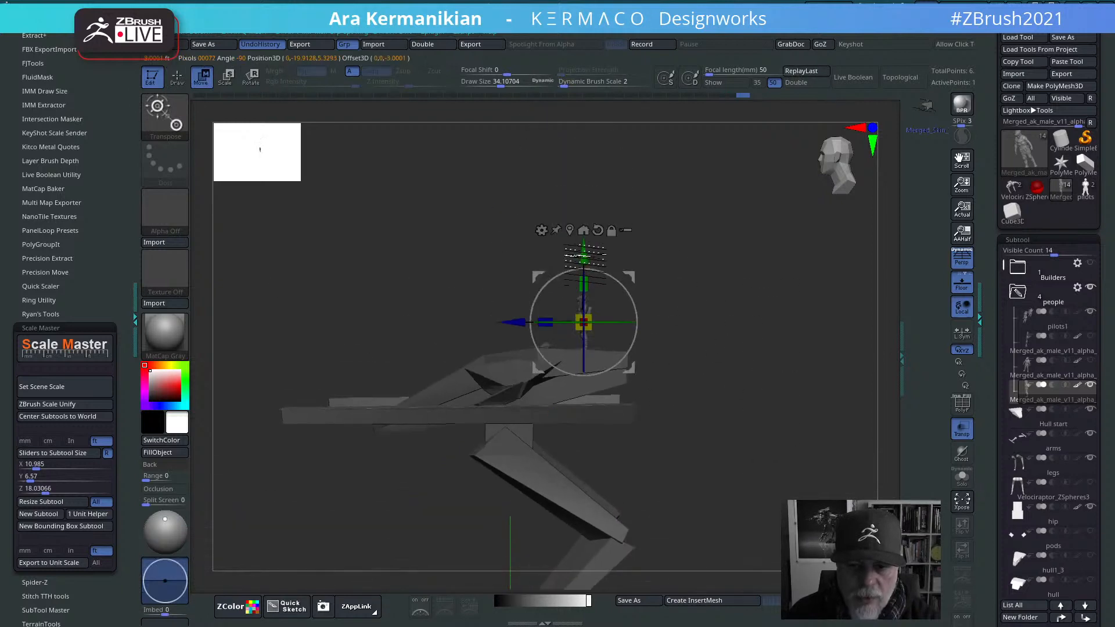
mouse_move(583, 260)
mouse_down()
mouse_move(583, 248)
mouse_move(586, 258)
mouse_up()
drag(785, 384, 854, 390)
alt+drag(821, 427, 789, 356)
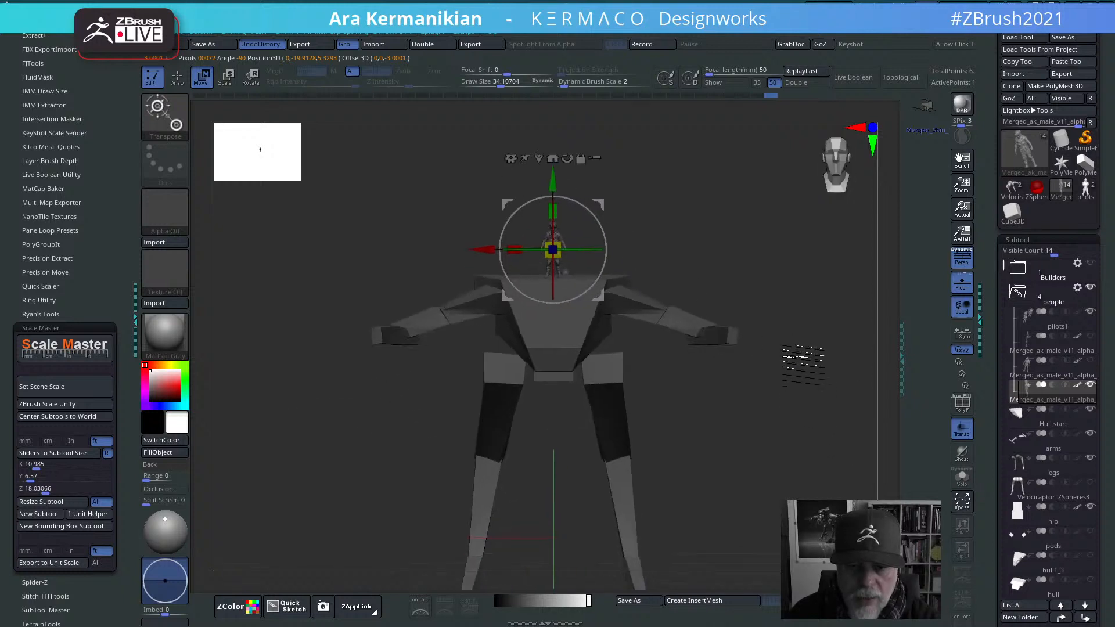
key(q)
alt+drag(836, 414, 804, 361)
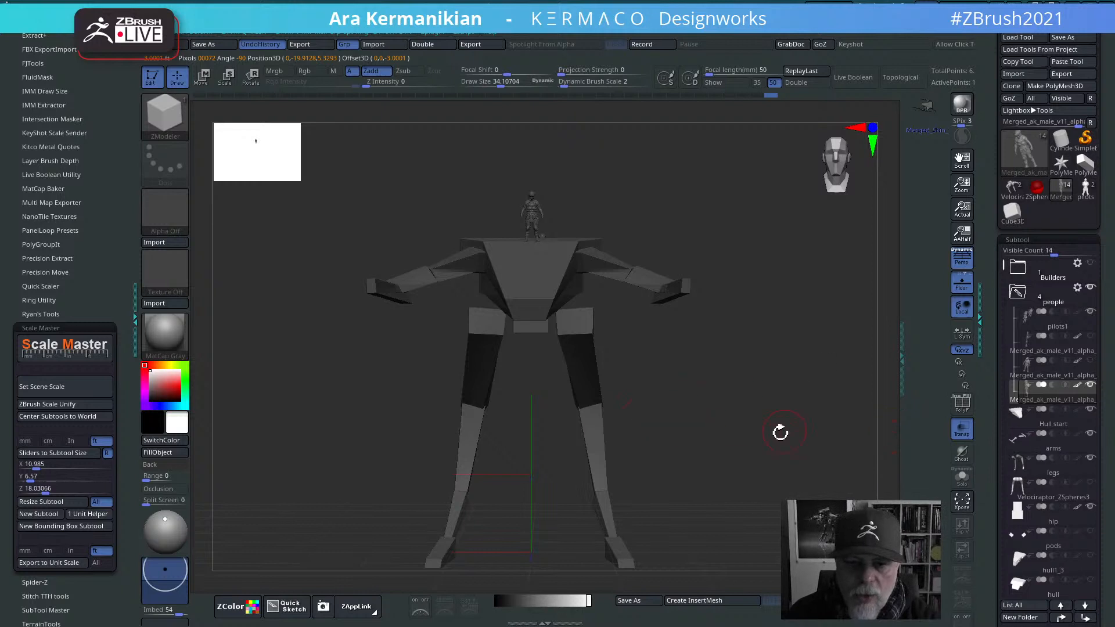
Step: Show the standing figure at the walker's feet, turn off transparency, and check the mech's scale against it from several angles
drag(779, 432, 886, 395)
click(1091, 344)
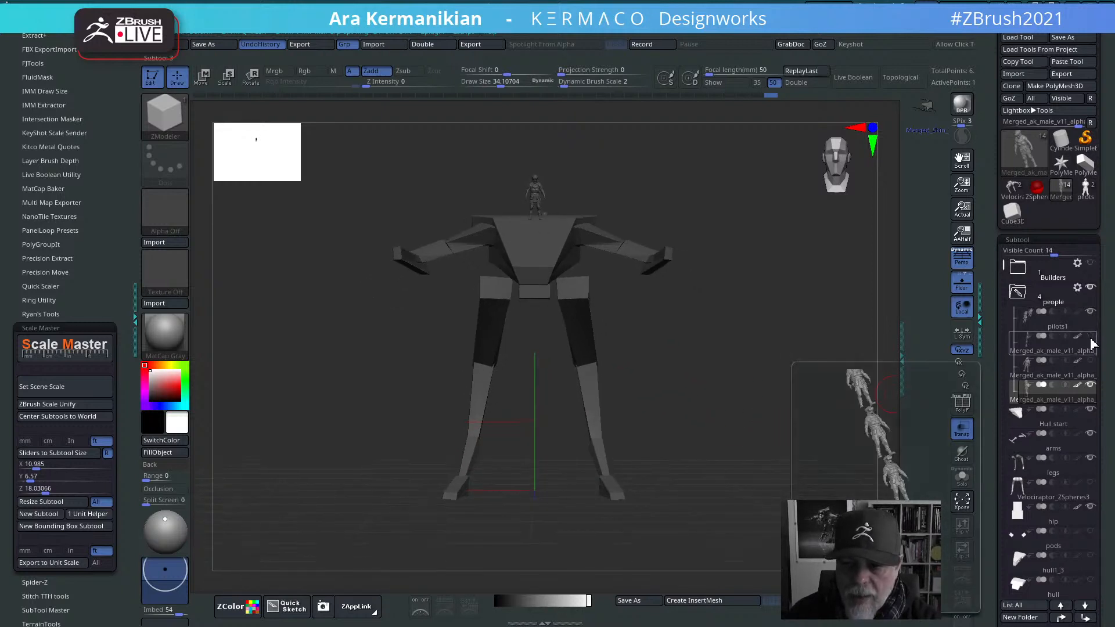
click(1086, 365)
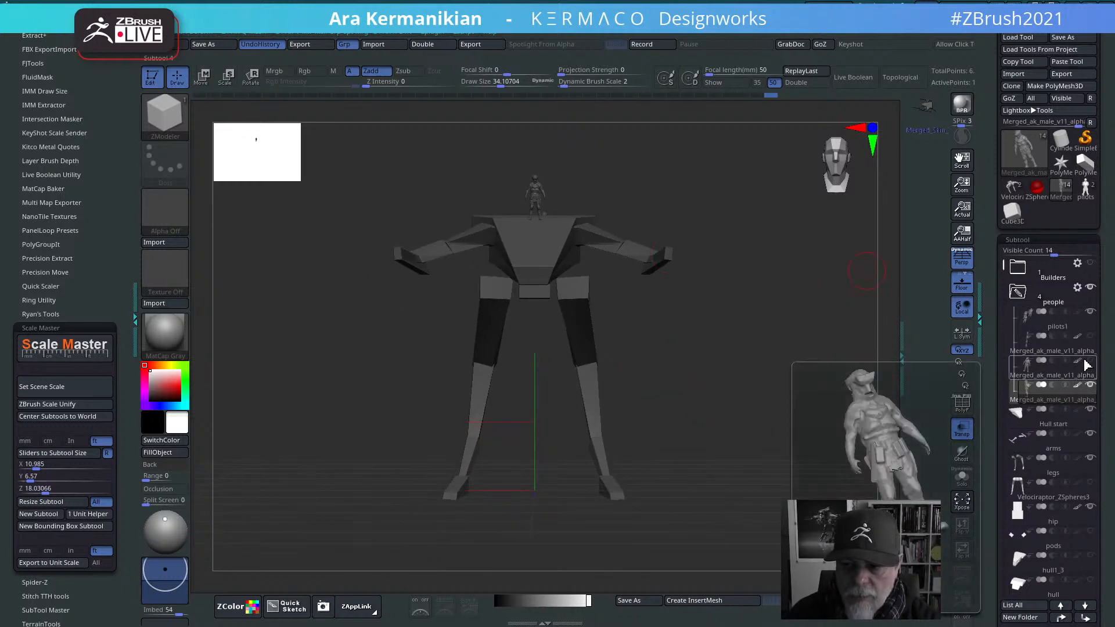
drag(737, 465, 882, 441)
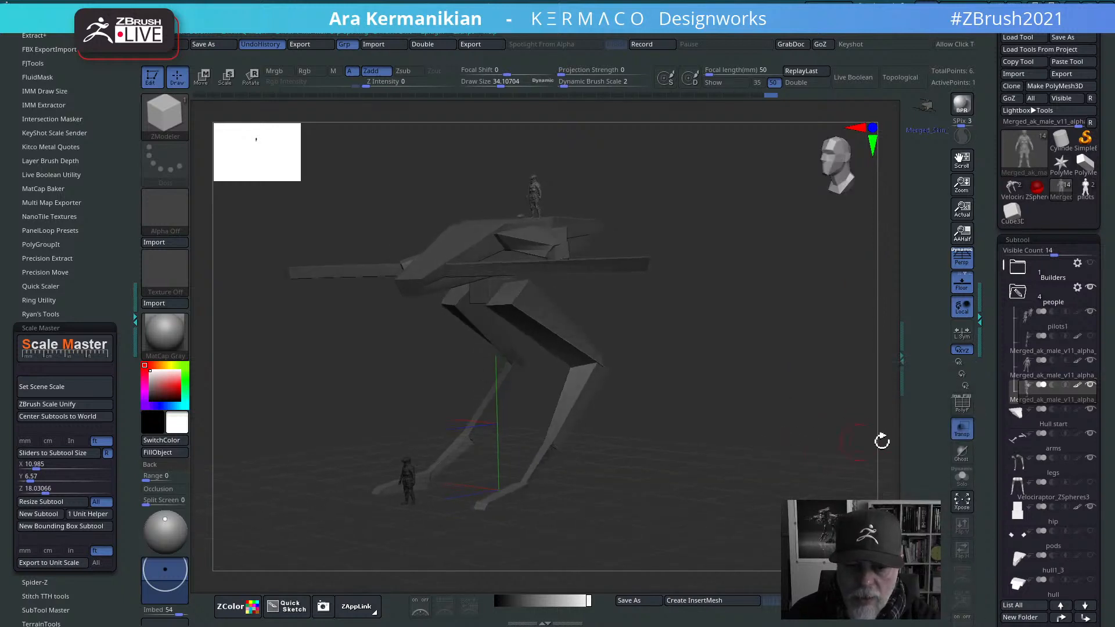
click(964, 436)
drag(746, 472, 497, 505)
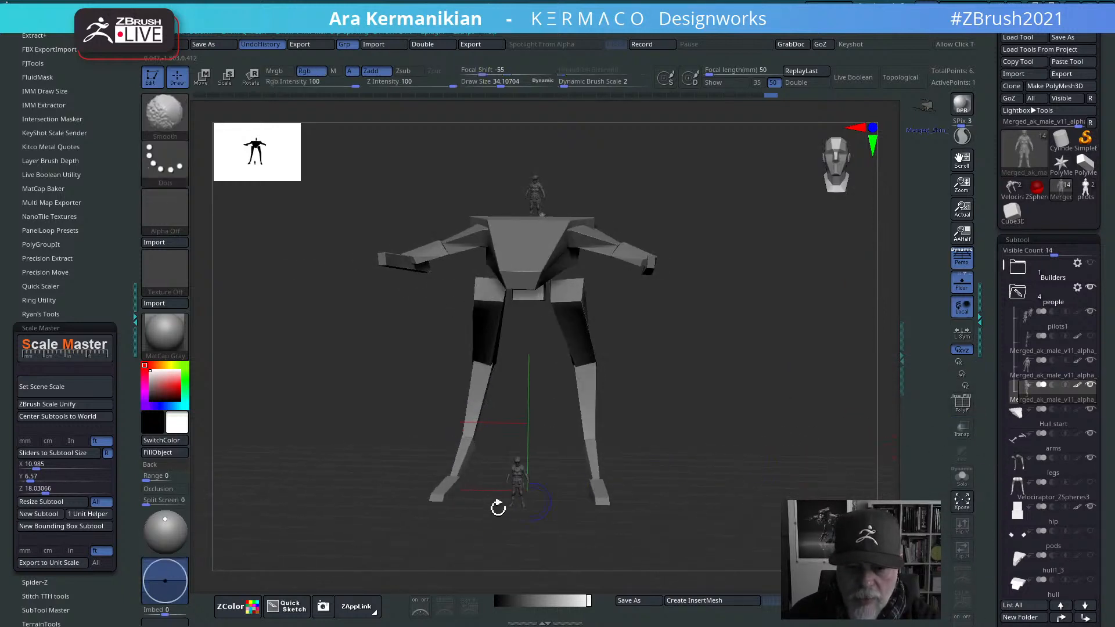
drag(766, 456, 791, 418)
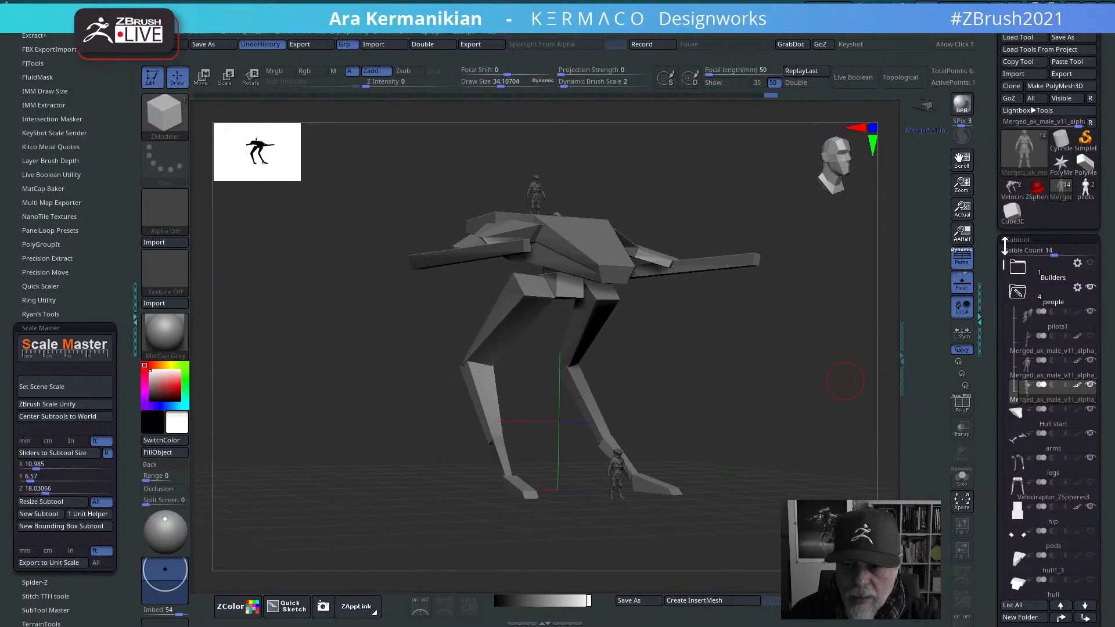
Step: Turn off perspective and compare the ground figure's height with the walker's legs from the front
click(961, 260)
drag(779, 366, 740, 371)
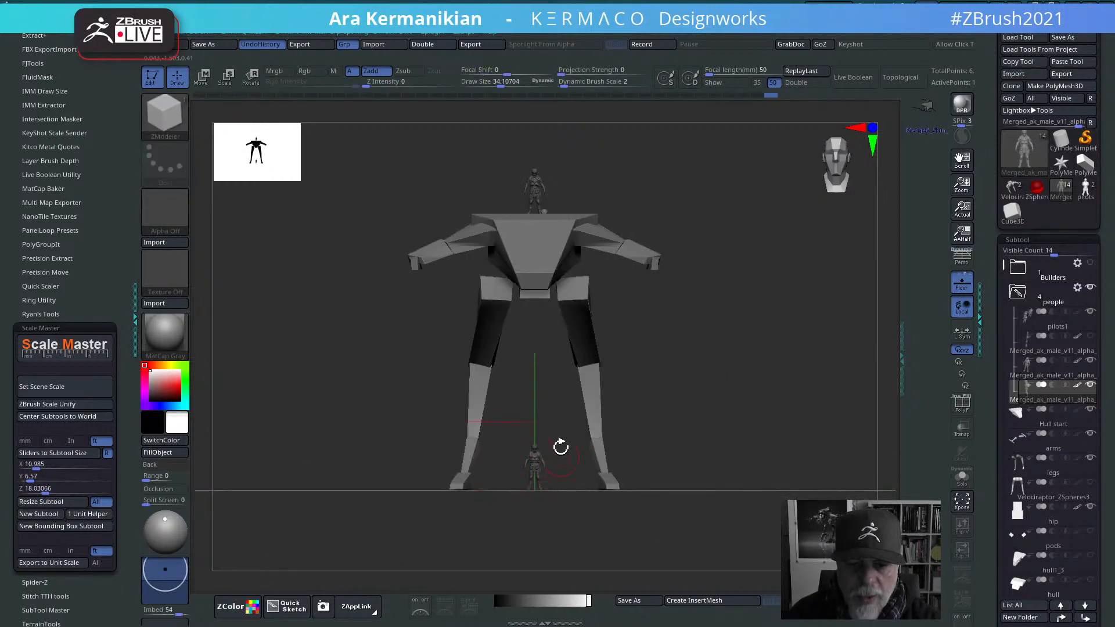
drag(561, 447, 598, 354)
Step: Show the stack of figures beneath the hull and select the ground figure's subtool, Merged_ak_male_v11_alpha_boots_uv7
shift+drag(757, 403, 607, 516)
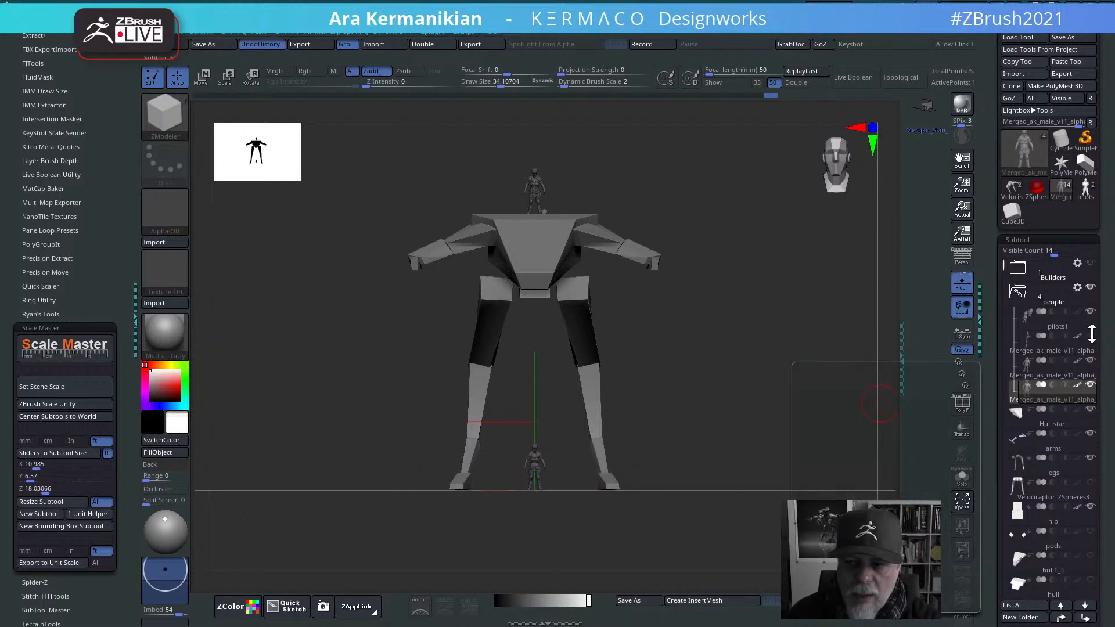
drag(699, 460, 766, 471)
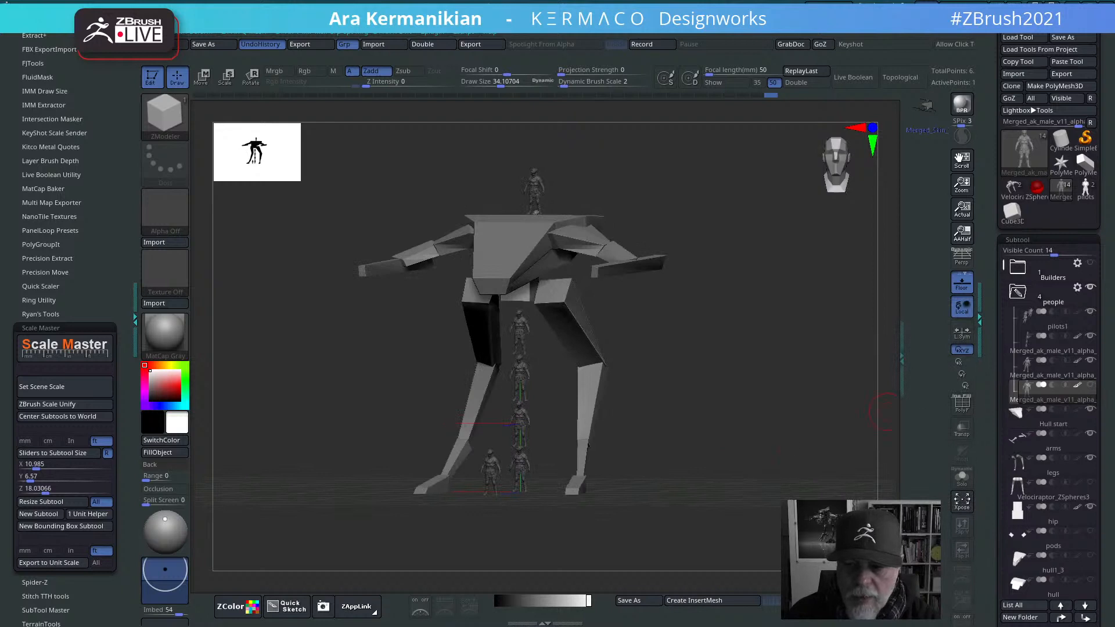
click(1074, 377)
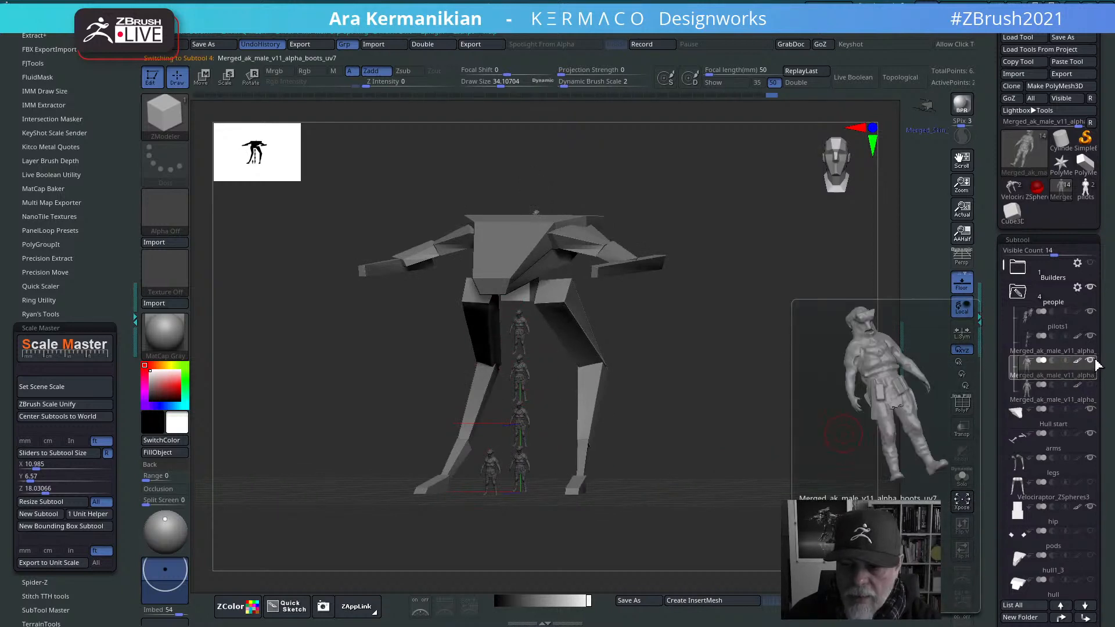
Step: Select the stacked figures' subtool, Merged_ak_male_v11_alpha_boots_uv8, hide the ground figure, and view the walker from the front
click(1063, 348)
shift+drag(843, 434, 532, 371)
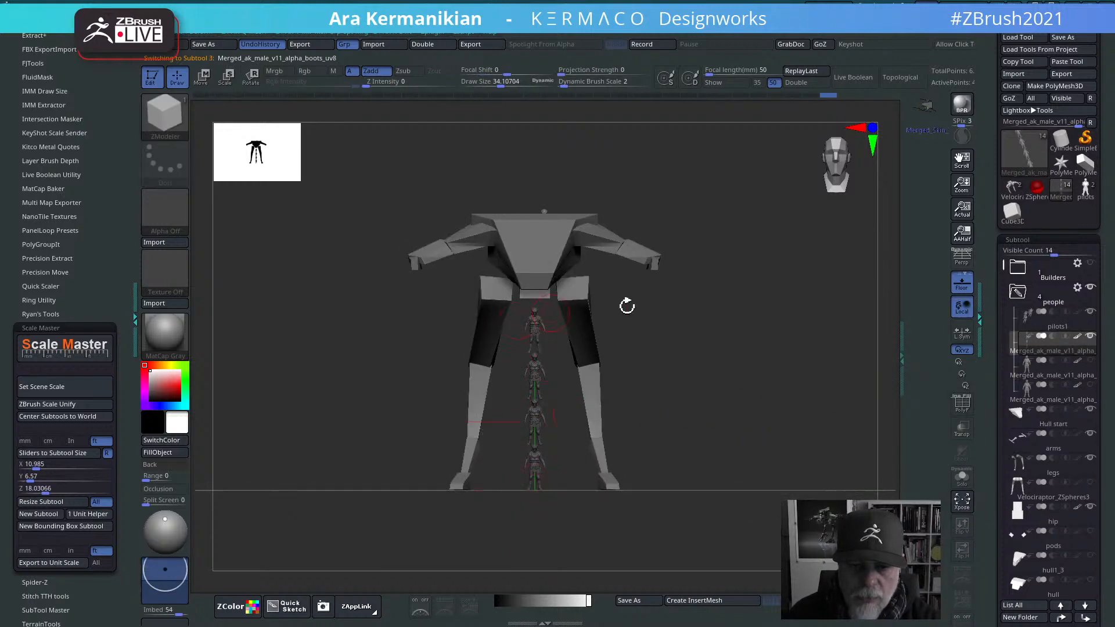
drag(627, 306, 876, 358)
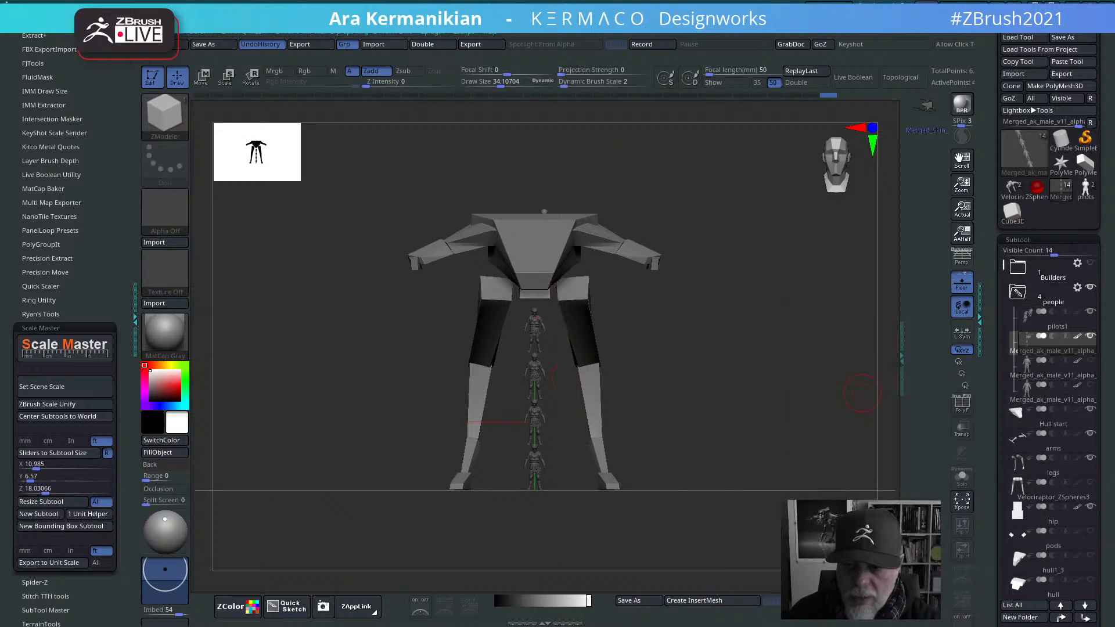
Step: Duplicate the ground figure's subtool and raise it with the Move gizmo, adding a second copy above it up to the hull's top
click(1045, 383)
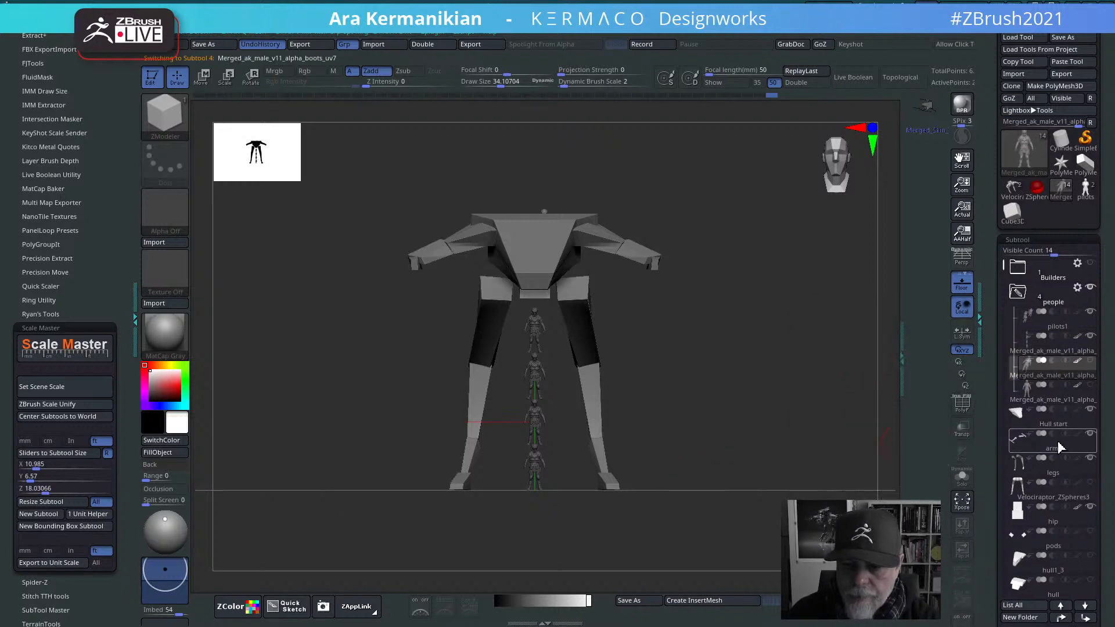
drag(985, 576, 981, 493)
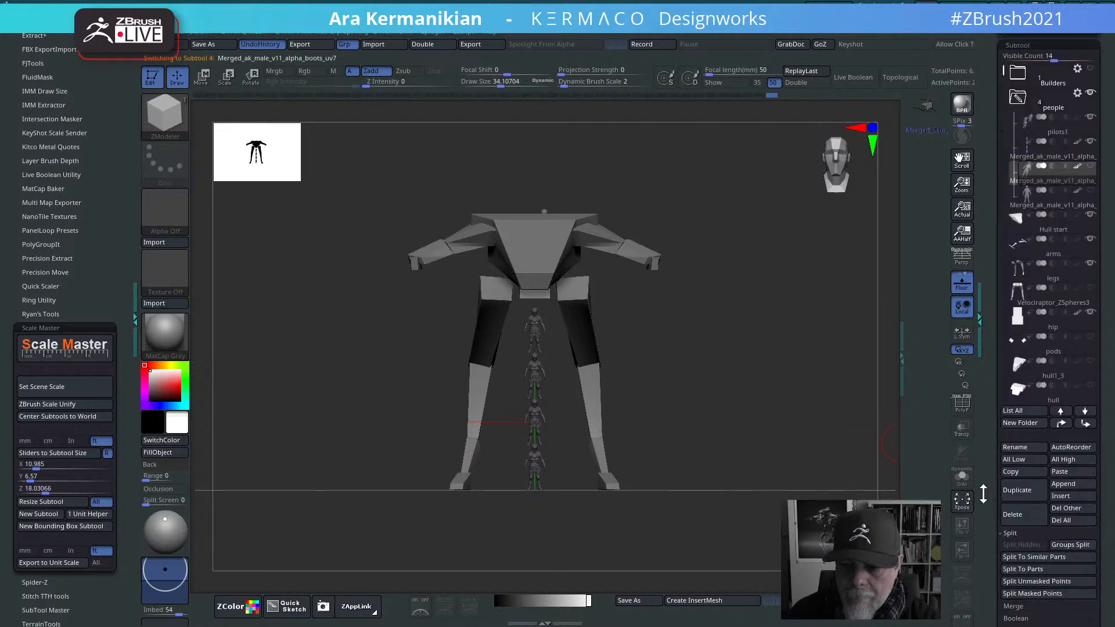
click(1023, 483)
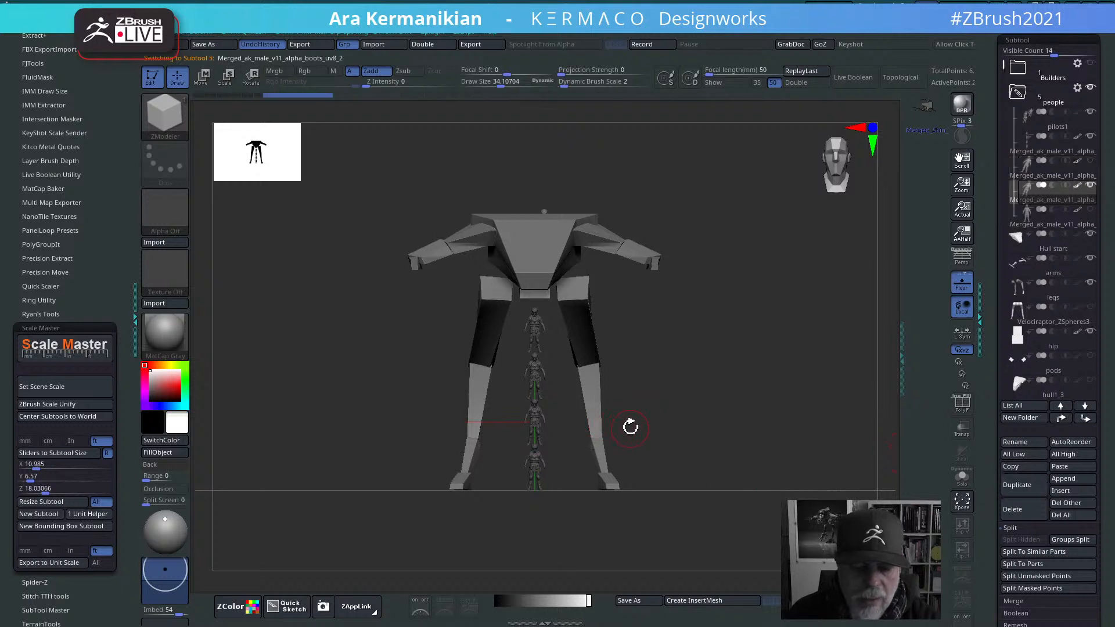
key(w)
drag(530, 401, 534, 227)
drag(533, 223, 534, 225)
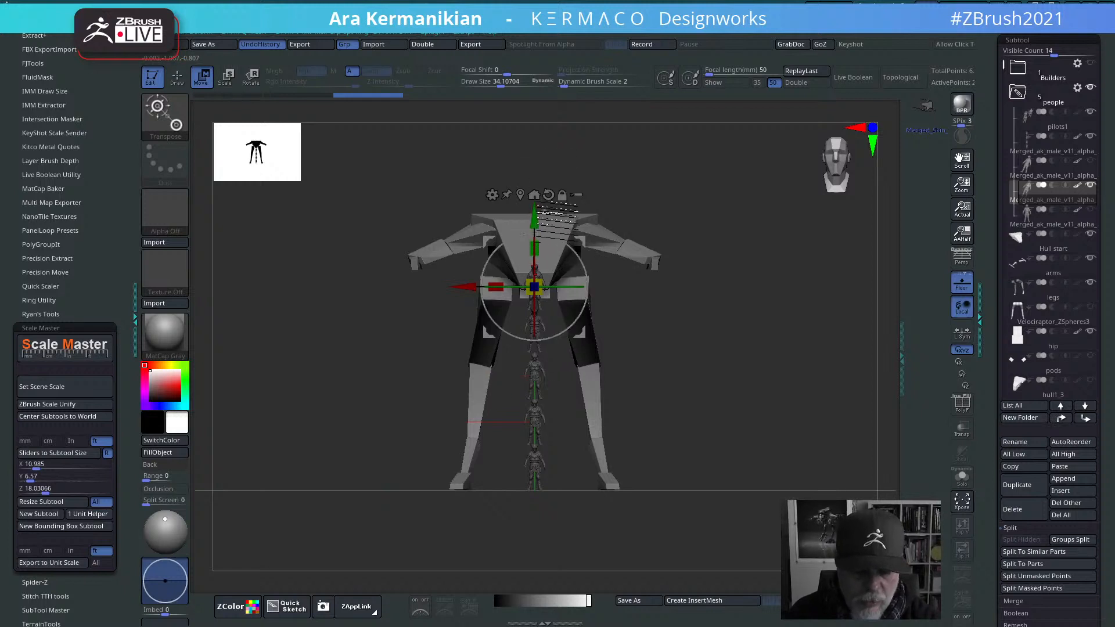
drag(534, 212, 533, 169)
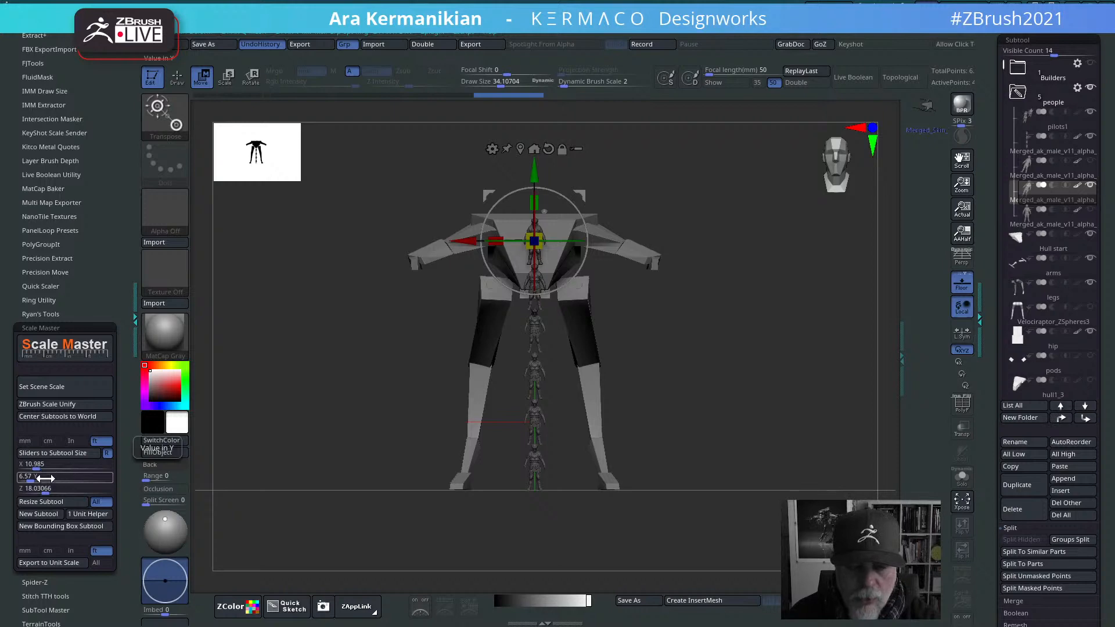
Step: Move the two raised figures back in line with the main stack and fine-tune their height on top of it
mouse_move(813, 356)
mouse_down()
mouse_move(784, 372)
mouse_move(833, 355)
mouse_up()
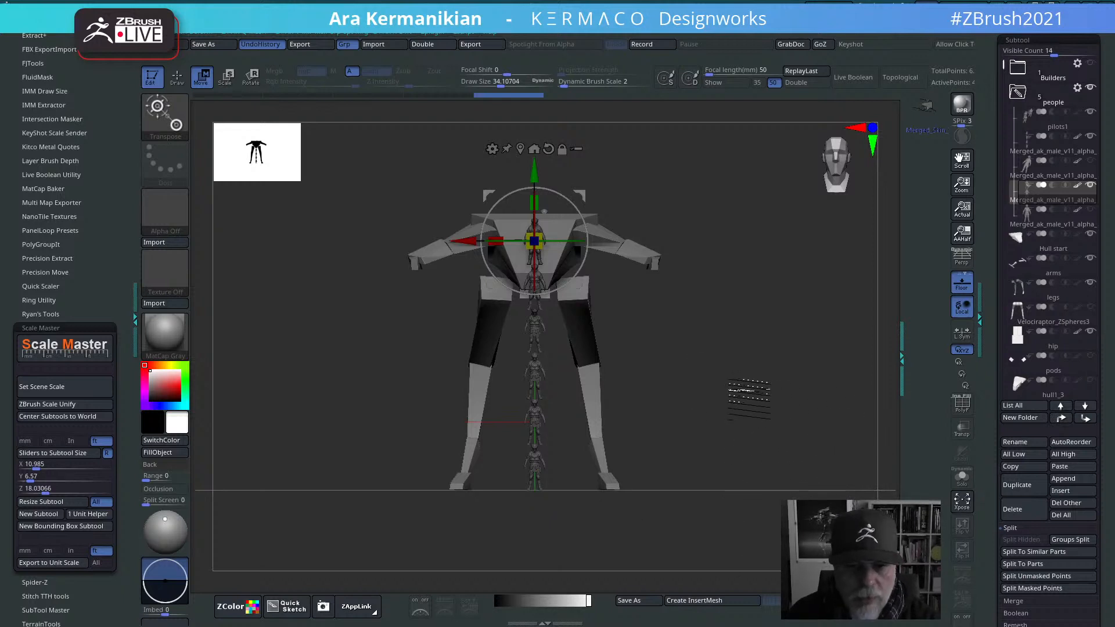
drag(796, 343, 709, 312)
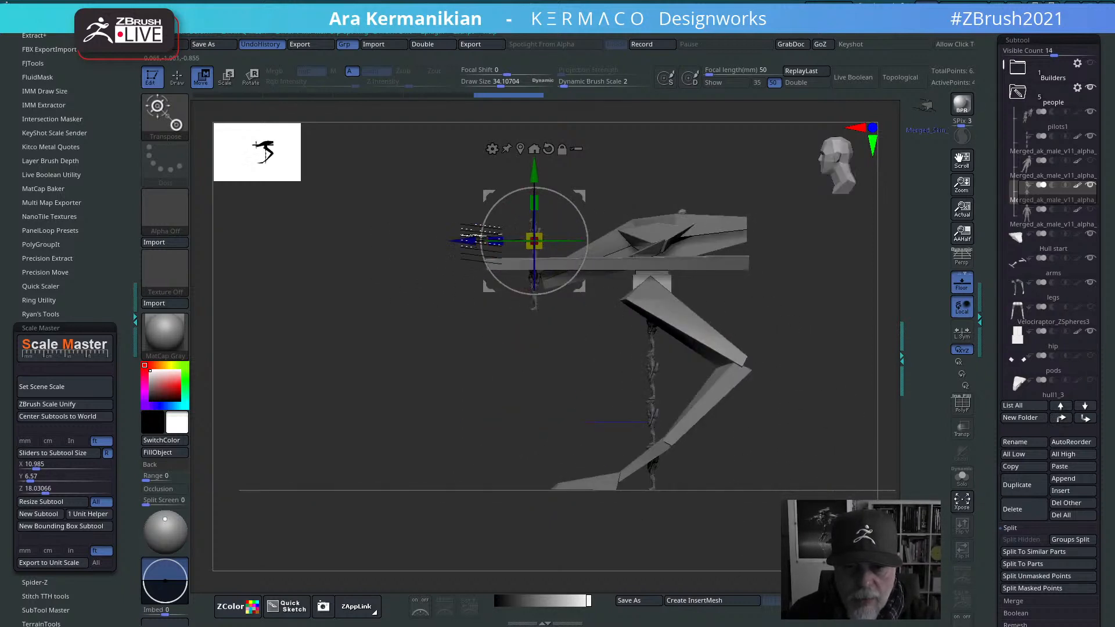
drag(468, 242, 584, 261)
drag(860, 366, 912, 364)
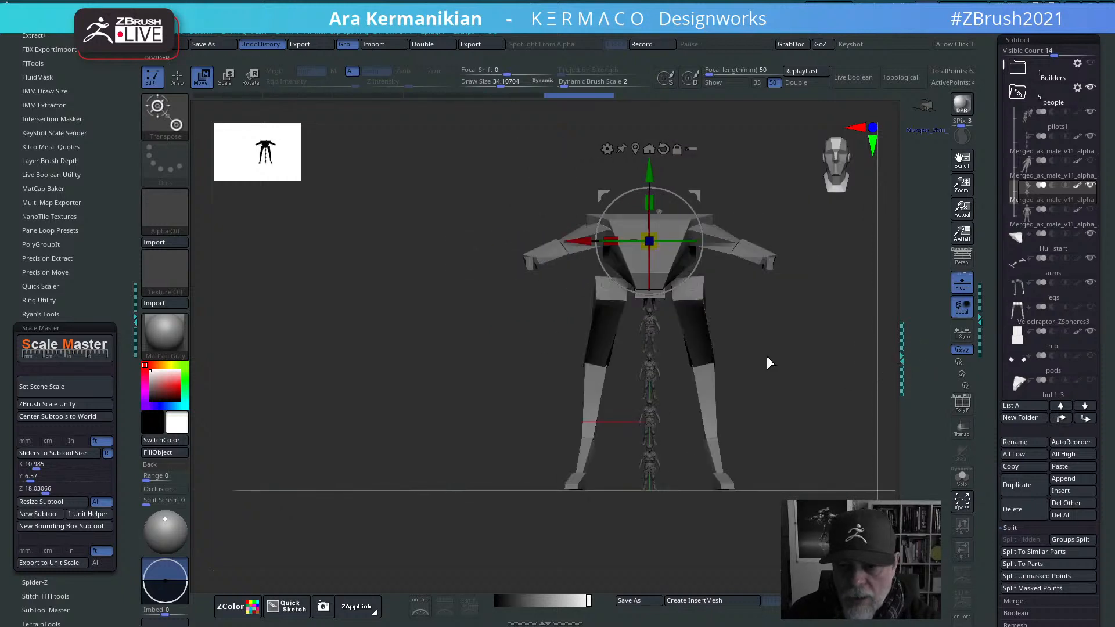
alt+drag(830, 389, 892, 465)
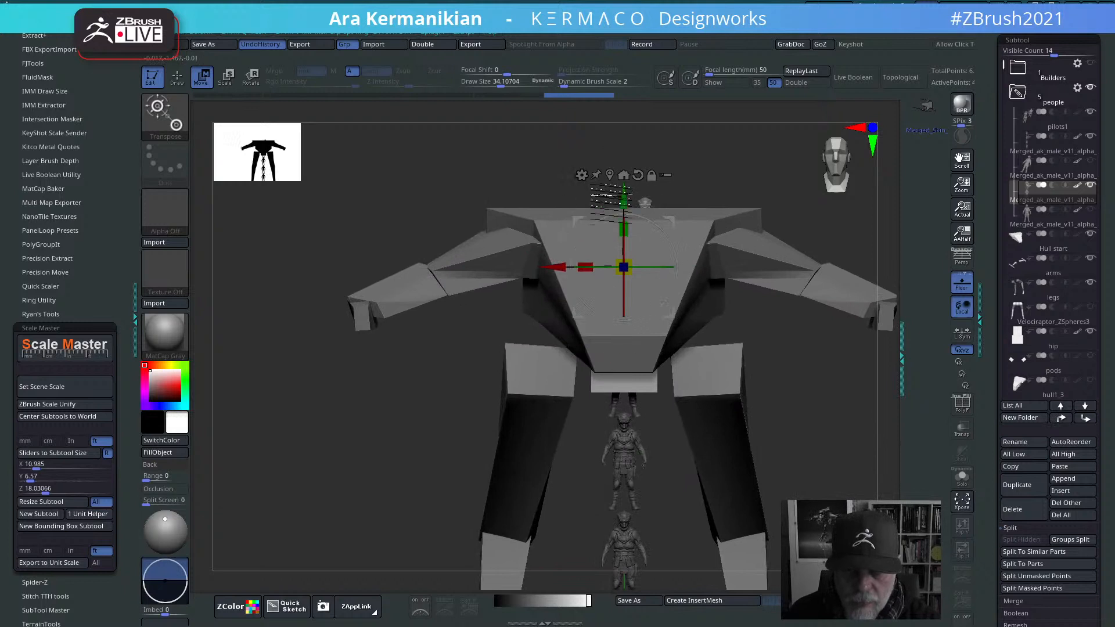
drag(627, 208, 627, 202)
alt+drag(832, 482, 798, 370)
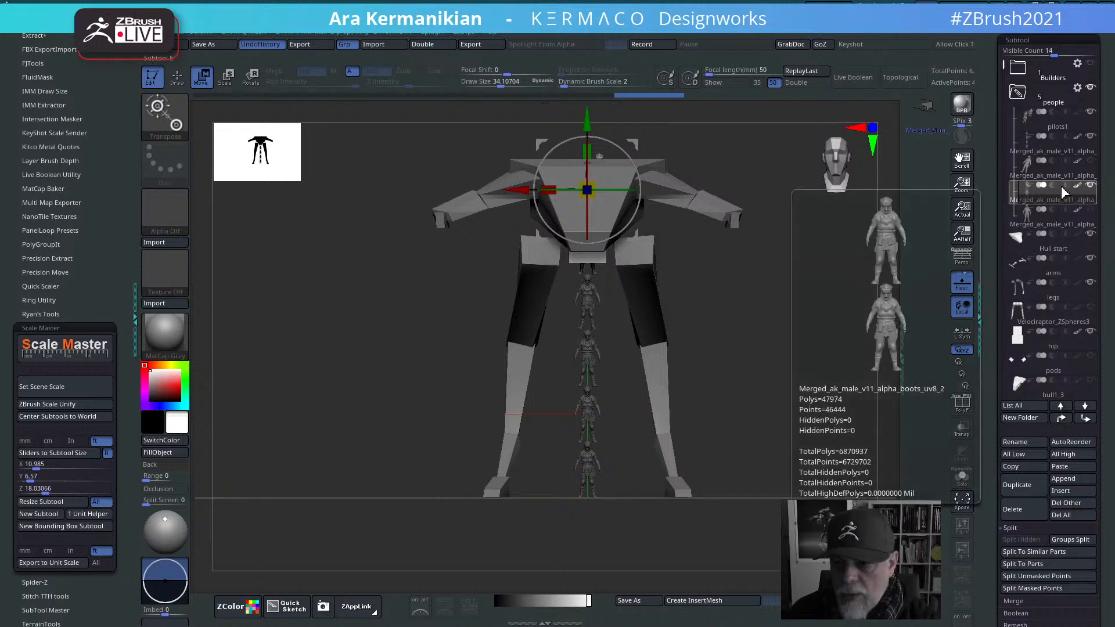
Step: Isolate the raised figures with Solo and place their subtool directly below the main stack's in the subtool order
mouse_move(1052, 175)
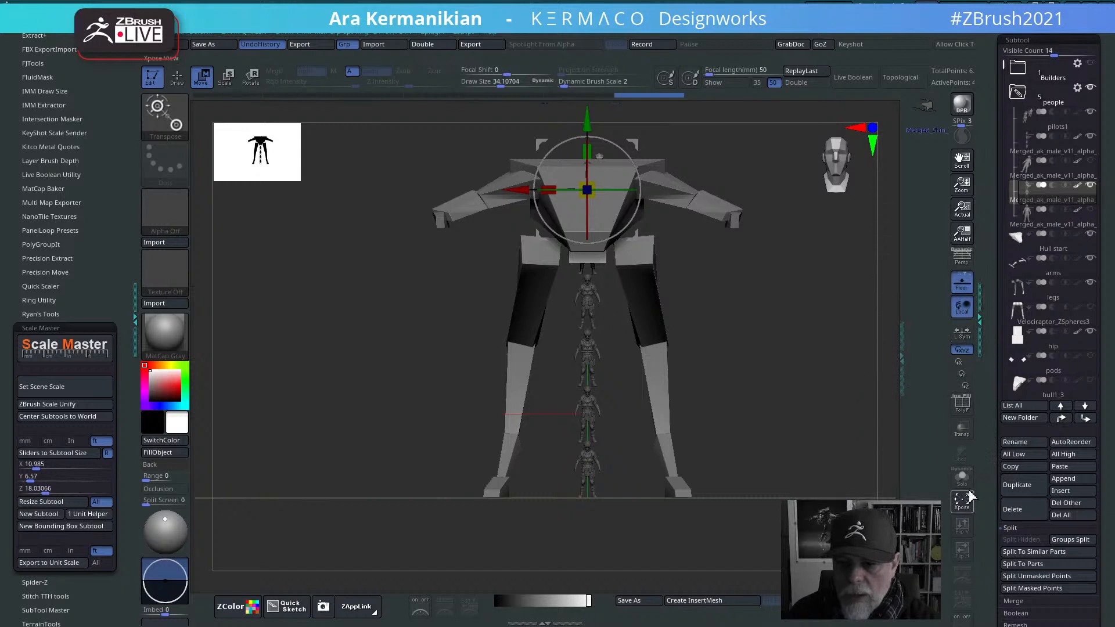
click(961, 477)
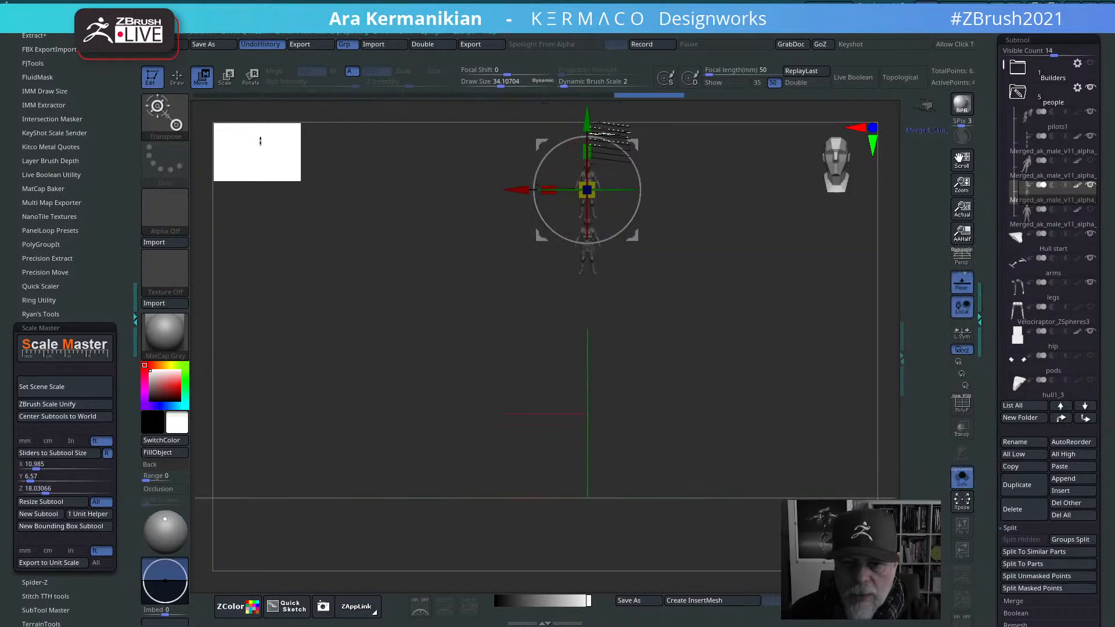
mouse_move(1058, 196)
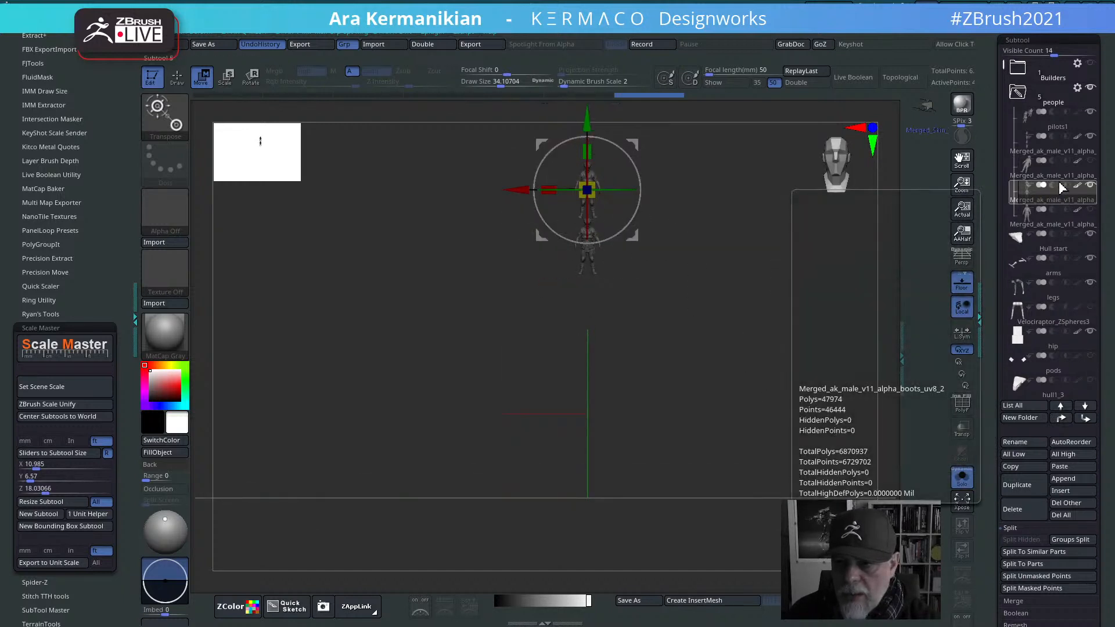
click(1044, 148)
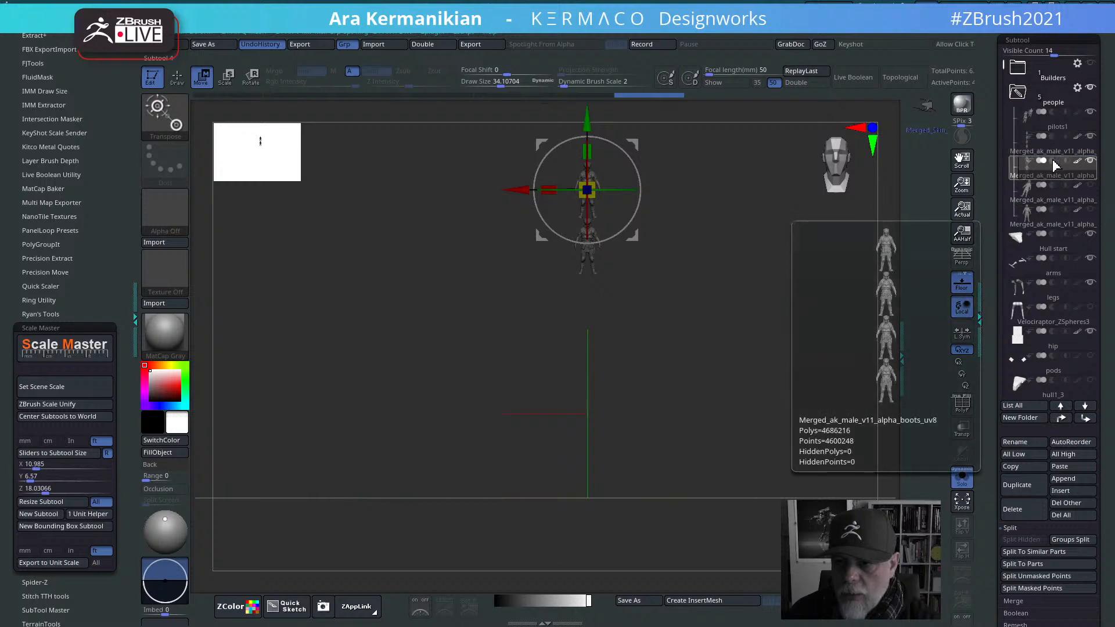
Step: Select the Merged_ak_male_v11_alpha_boots_uv8 stack, merge it down with the raised figures, and return to Draw mode
click(1057, 154)
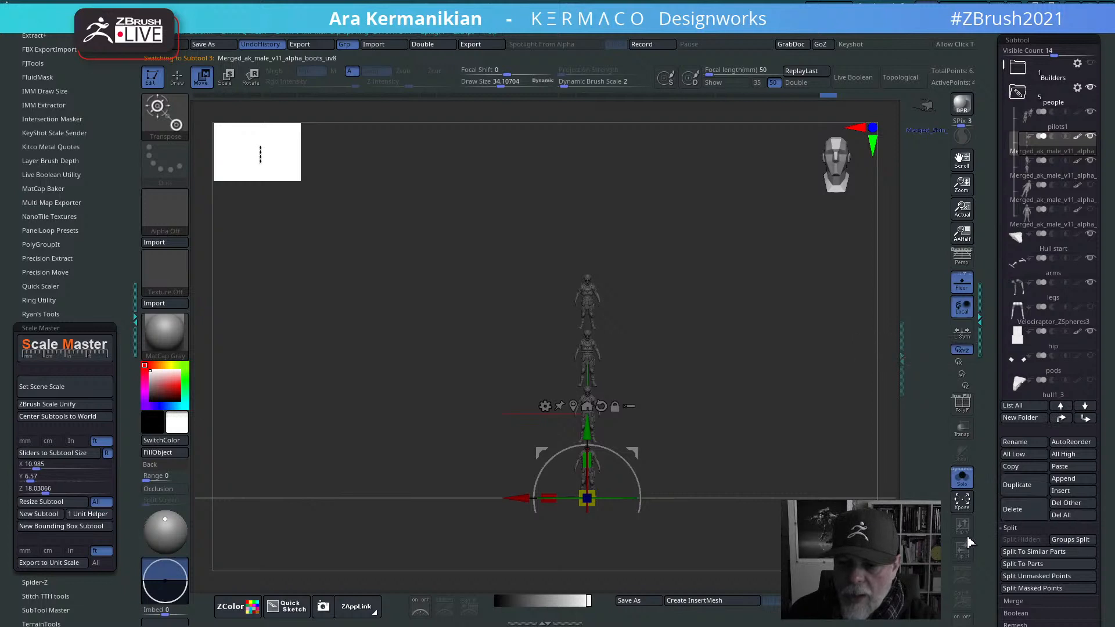
drag(830, 442, 774, 426)
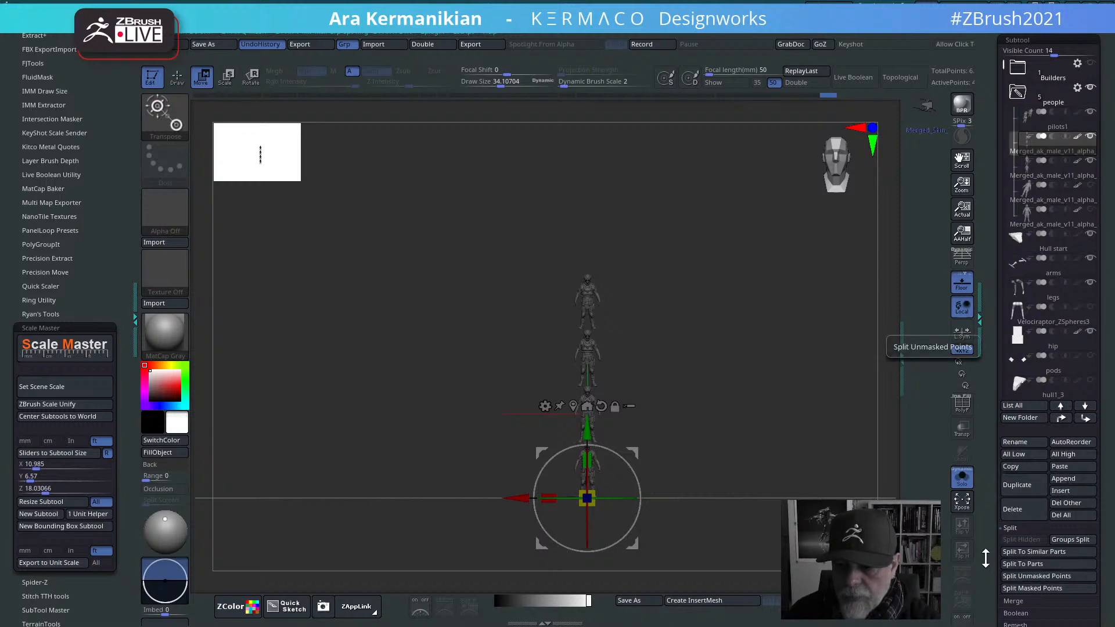
drag(993, 546, 996, 470)
click(1014, 382)
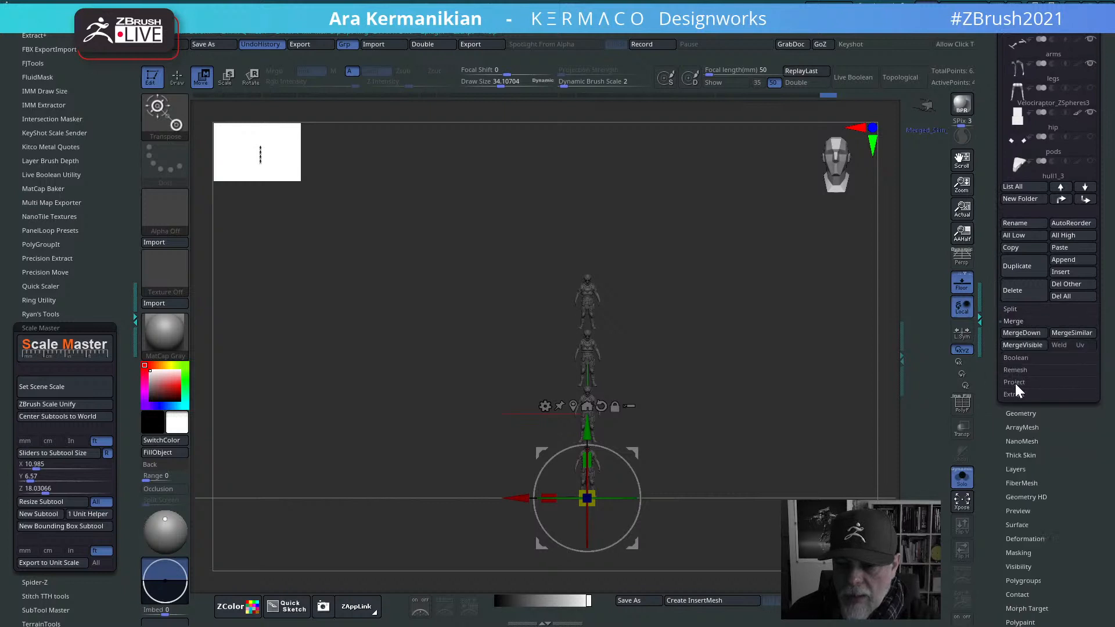
click(1025, 336)
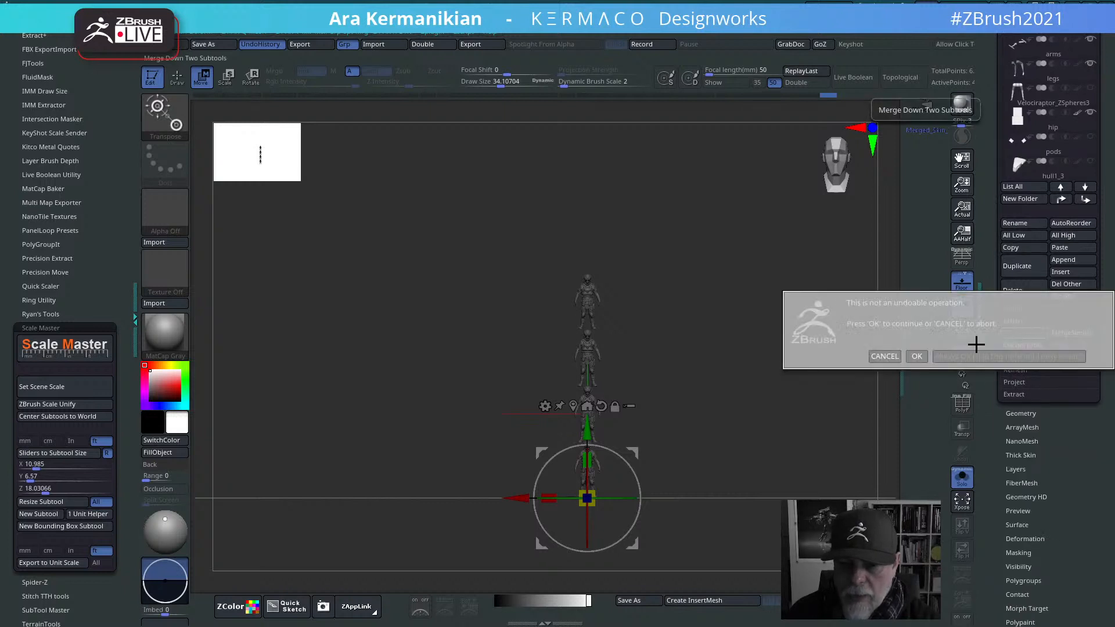
click(919, 357)
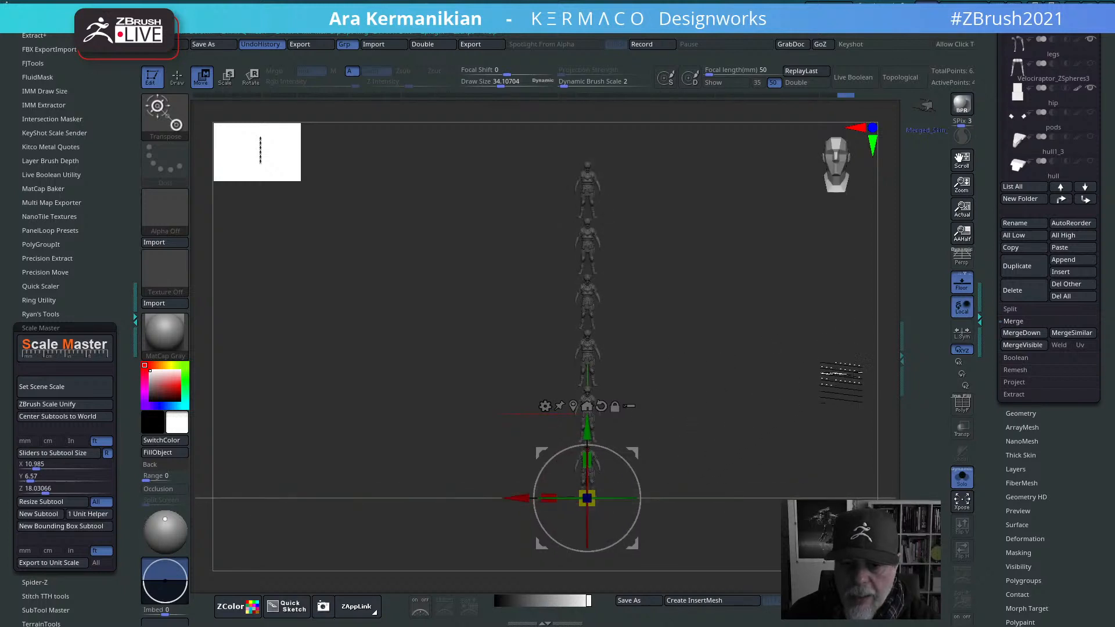
key(q)
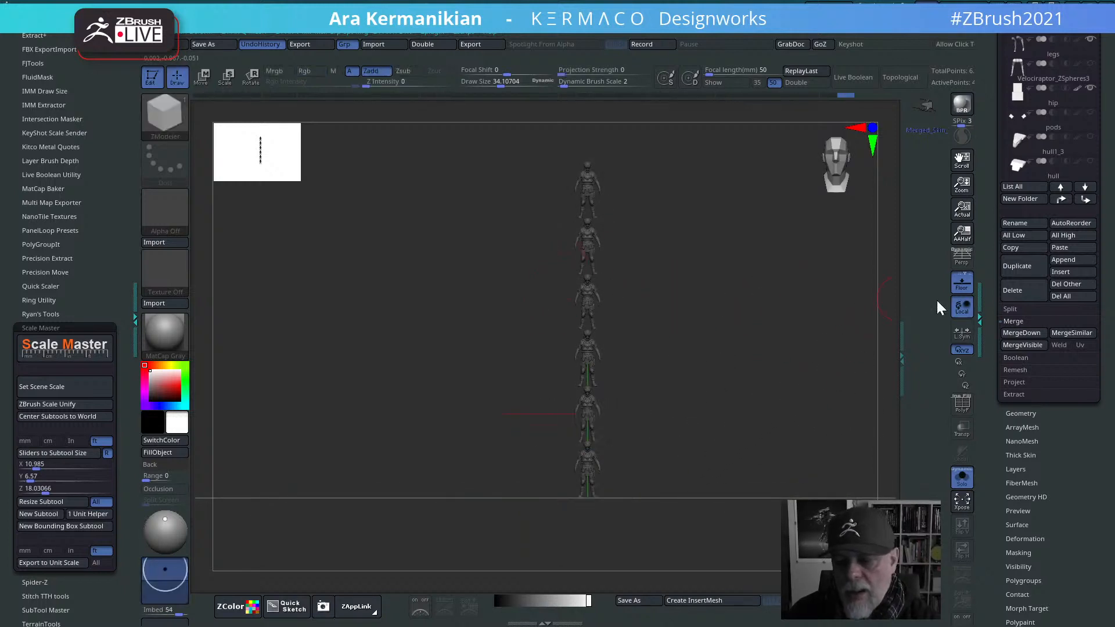
Step: Turn off Solo to show the merged stack with the whole walker, and collapse the Scale Master settings
drag(991, 218, 999, 332)
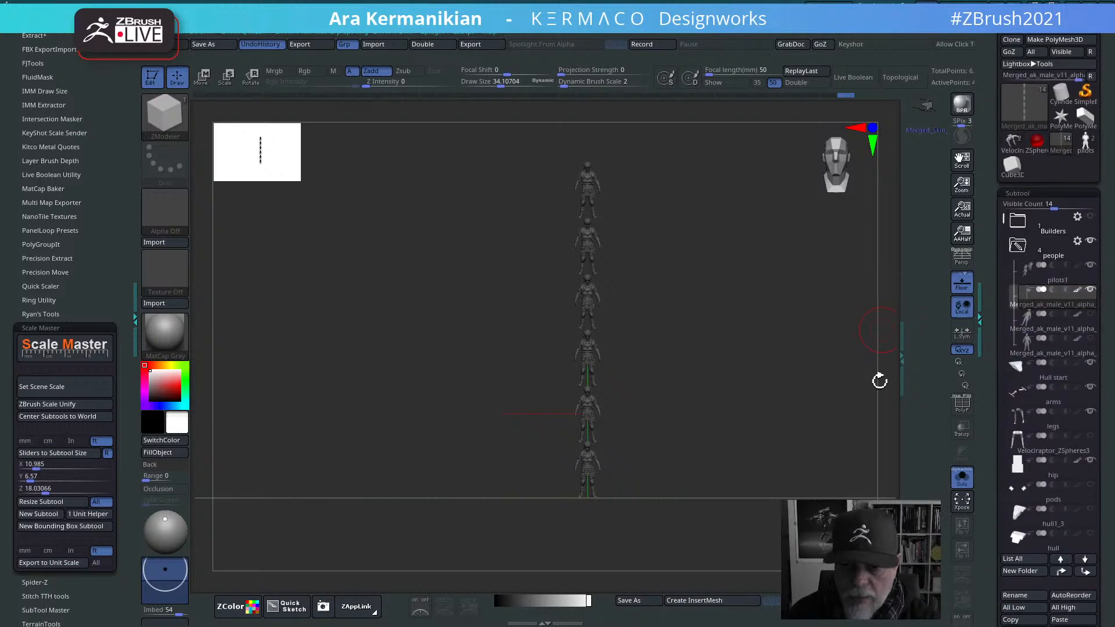
click(962, 476)
drag(788, 376, 690, 403)
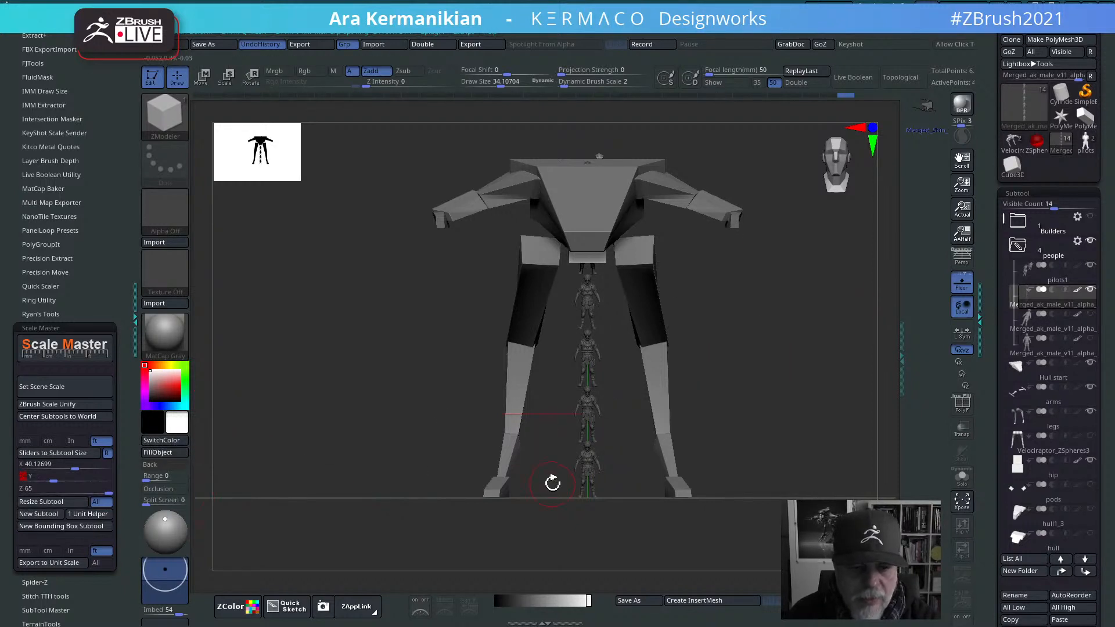
click(40, 330)
alt+drag(815, 351, 782, 352)
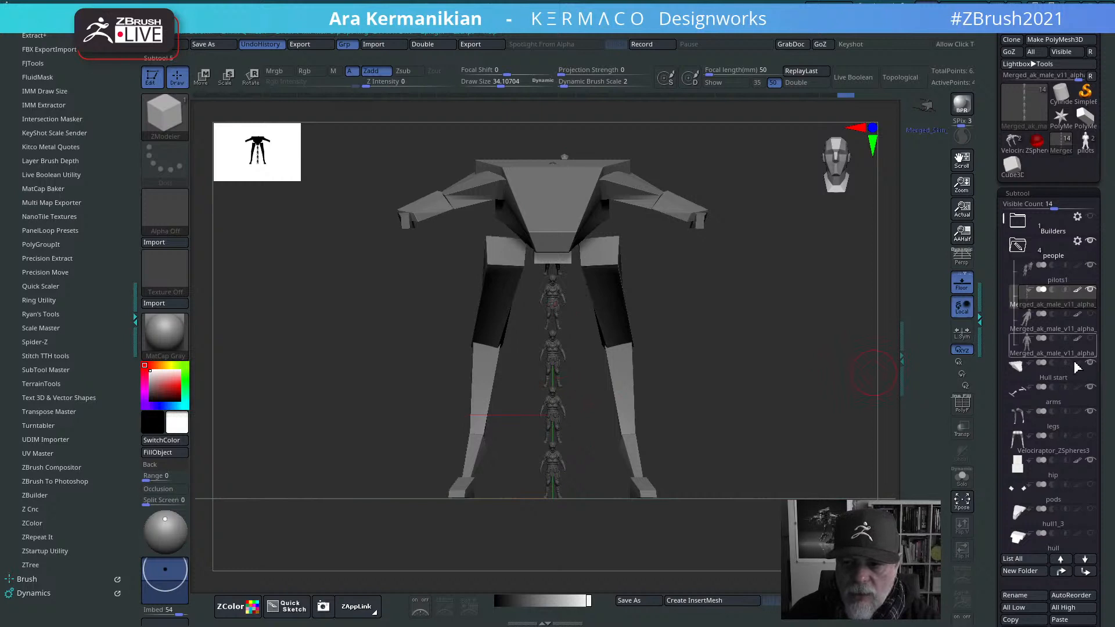
Step: Hide the stack of figures, show the single standing figure at the walker's feet, and select the Hull start subtool
click(1090, 300)
click(1040, 342)
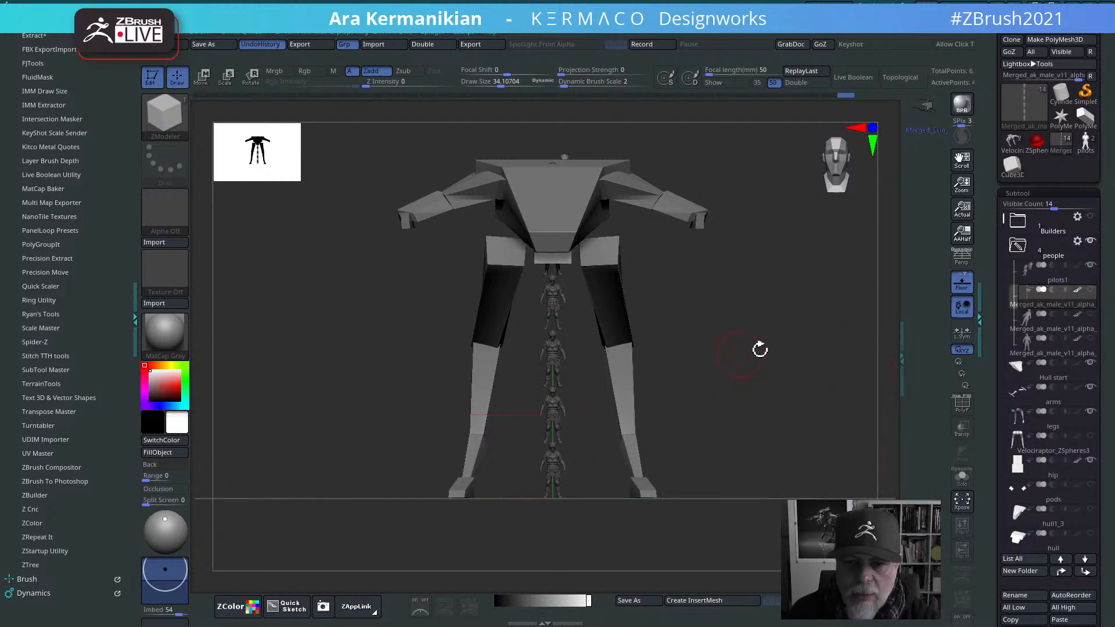
drag(759, 349, 883, 305)
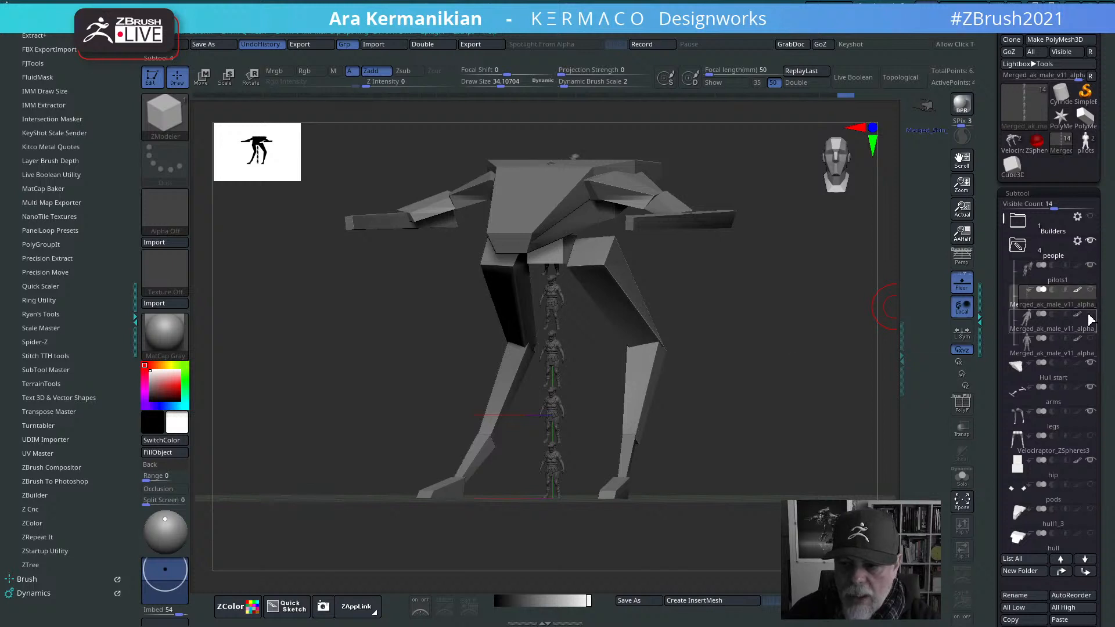
mouse_move(1092, 352)
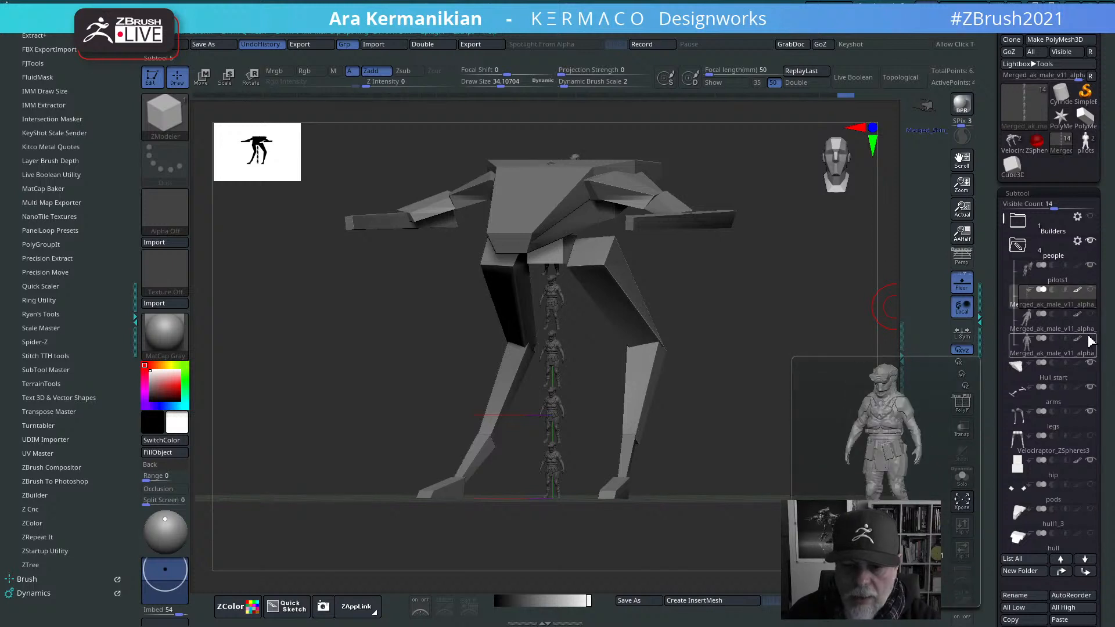
click(1090, 339)
mouse_move(1090, 314)
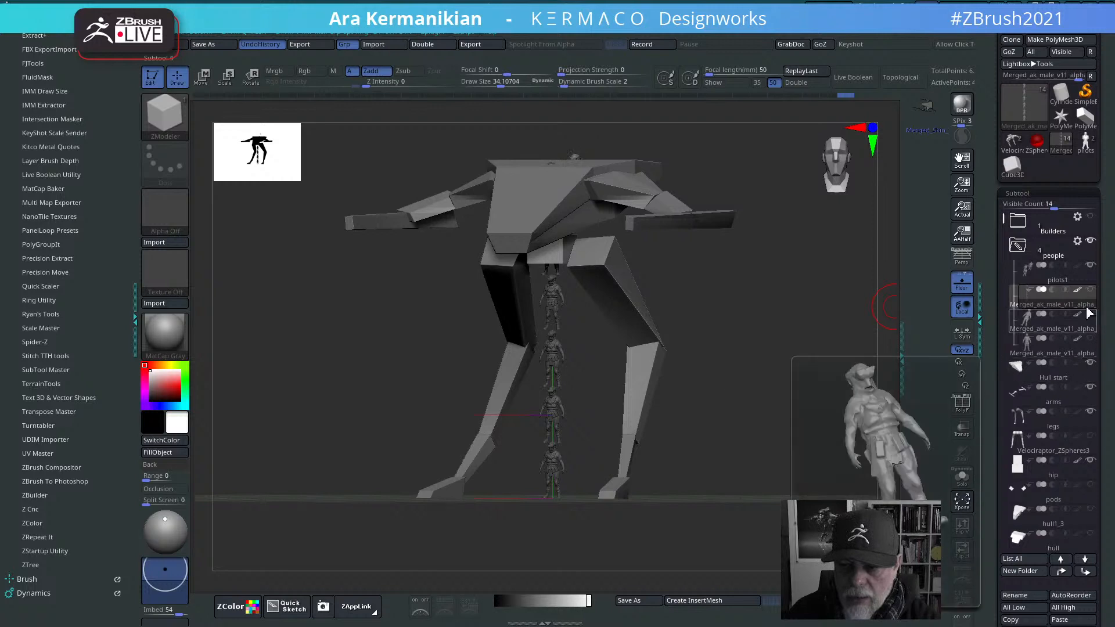
click(1075, 345)
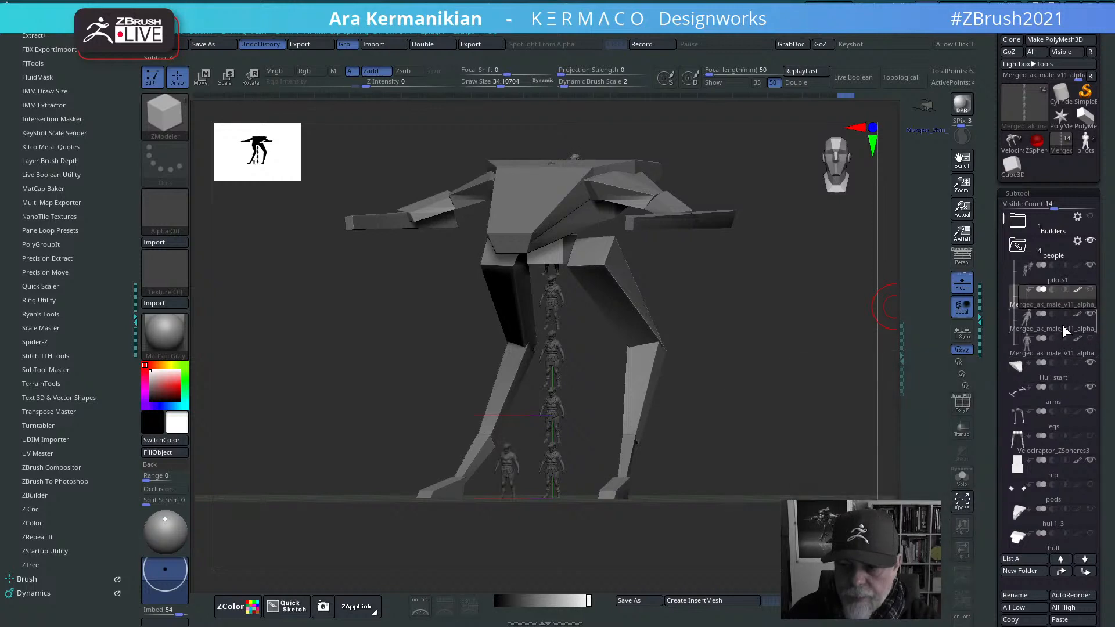
mouse_move(1059, 328)
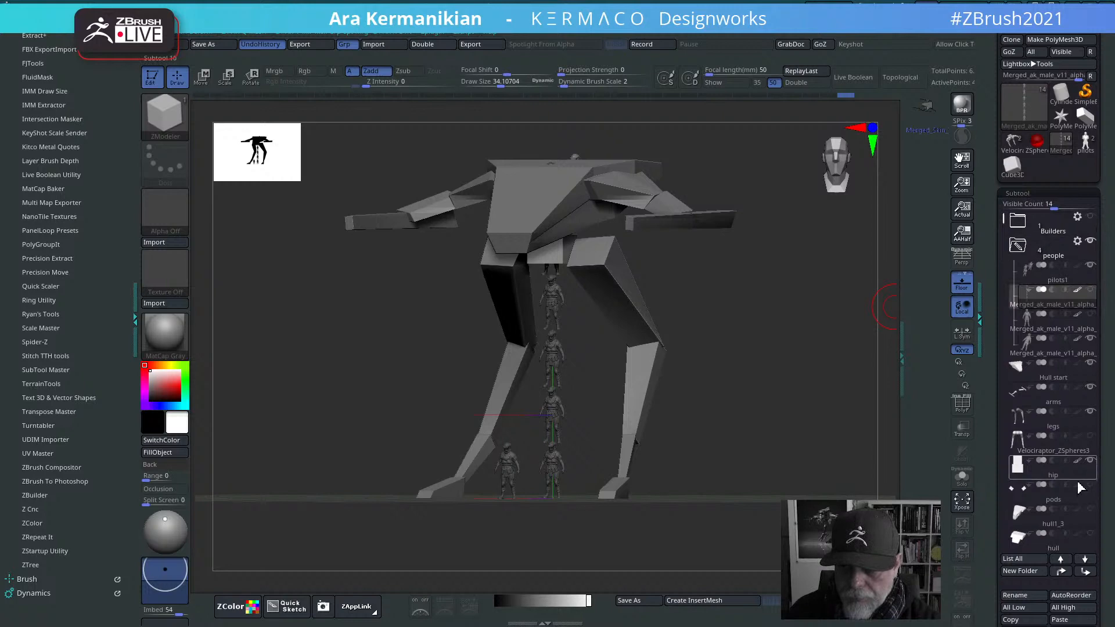
click(1038, 378)
Step: Compare the single ground figure with the full height of the walker from the side and the front
shift+drag(821, 319, 886, 354)
drag(809, 351, 788, 329)
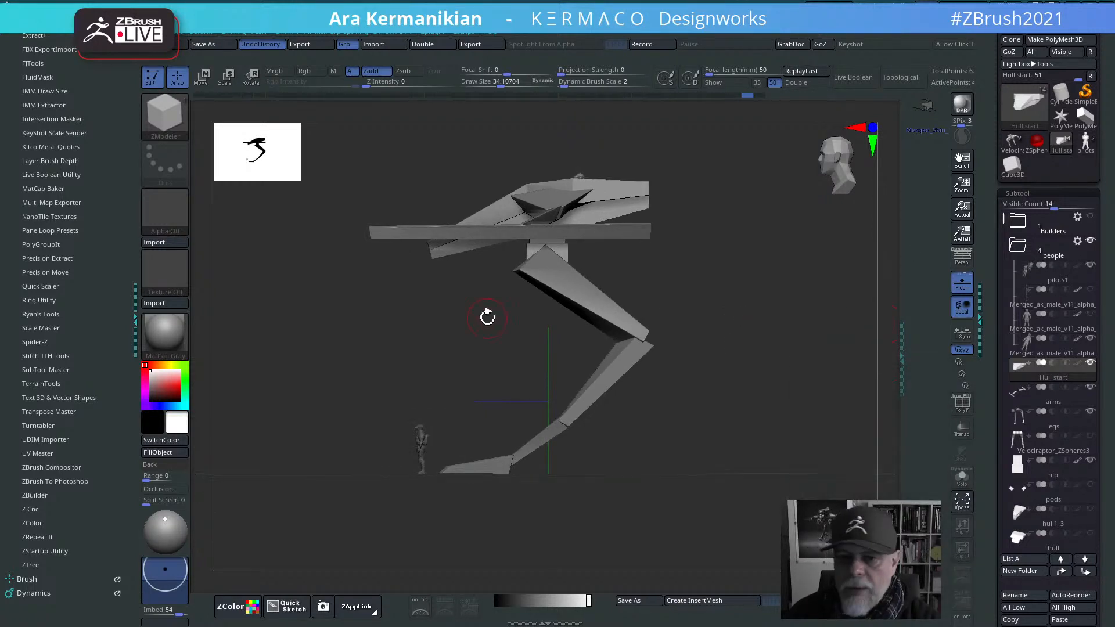
shift+drag(773, 409, 771, 396)
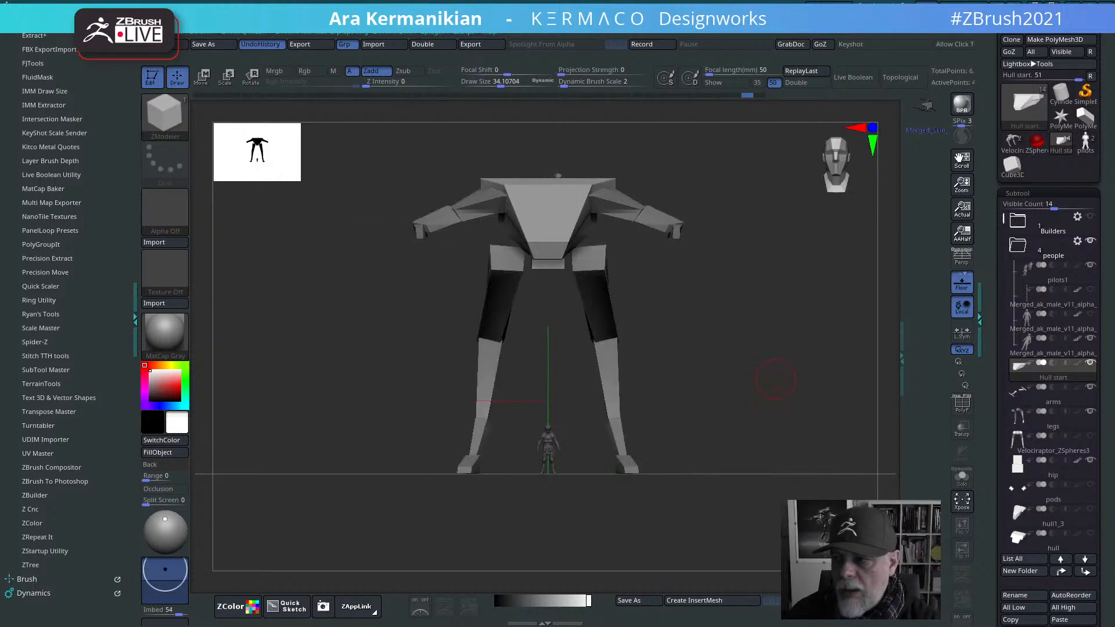
mouse_move(1053, 371)
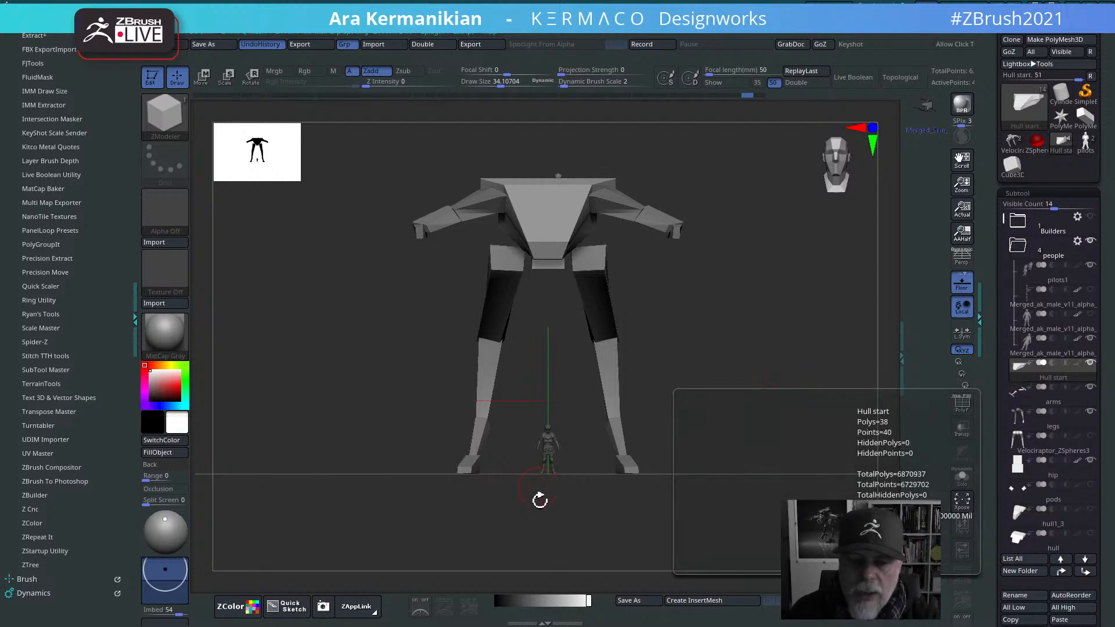
drag(764, 398, 754, 370)
alt+drag(822, 387, 795, 438)
drag(769, 473, 806, 377)
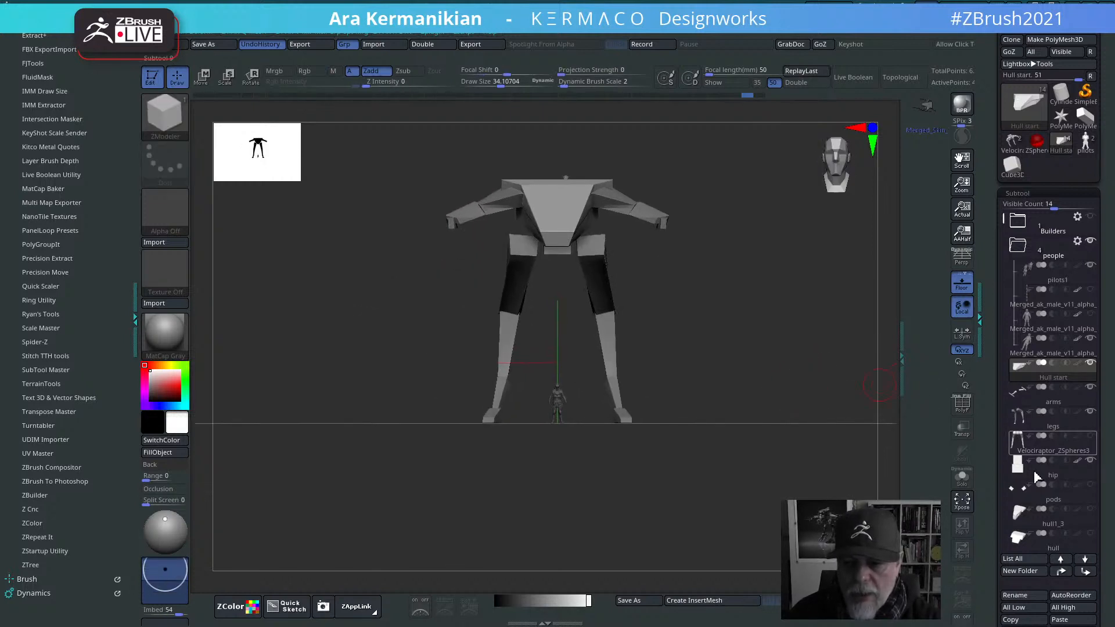
Step: Show and select the hull1_3 subtool, and turn on its polyframe display
click(1052, 520)
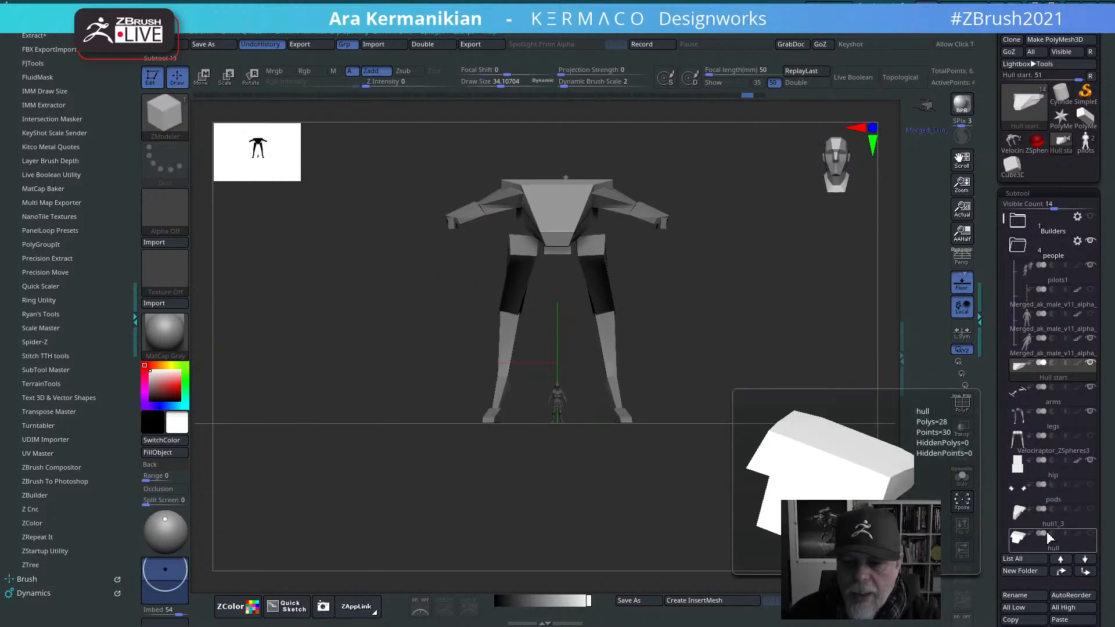
click(1090, 510)
drag(845, 418, 811, 389)
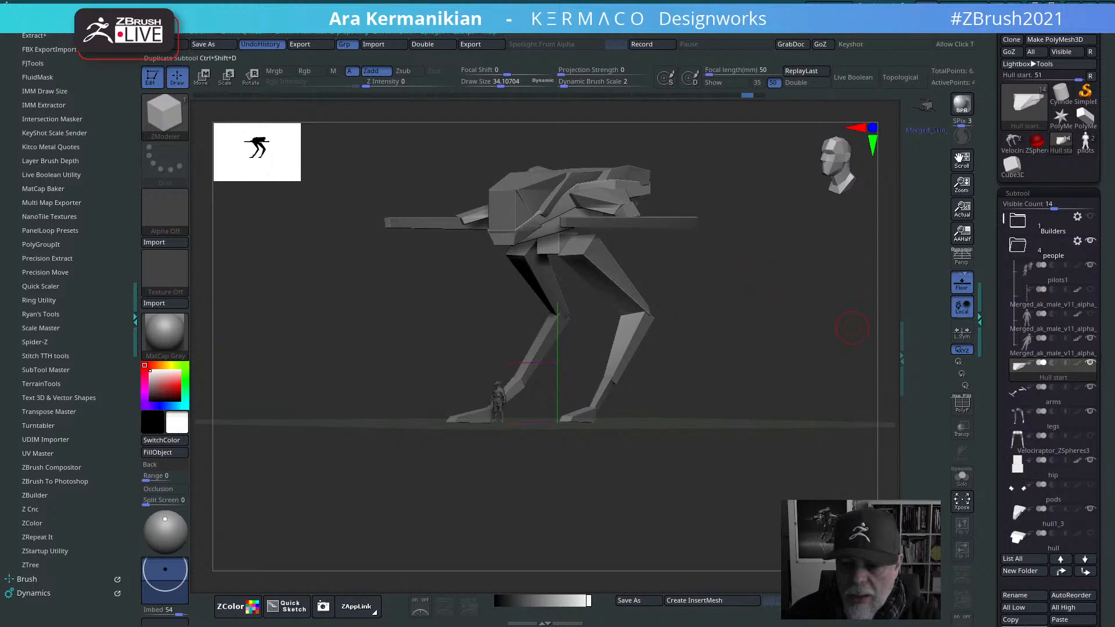
click(1053, 529)
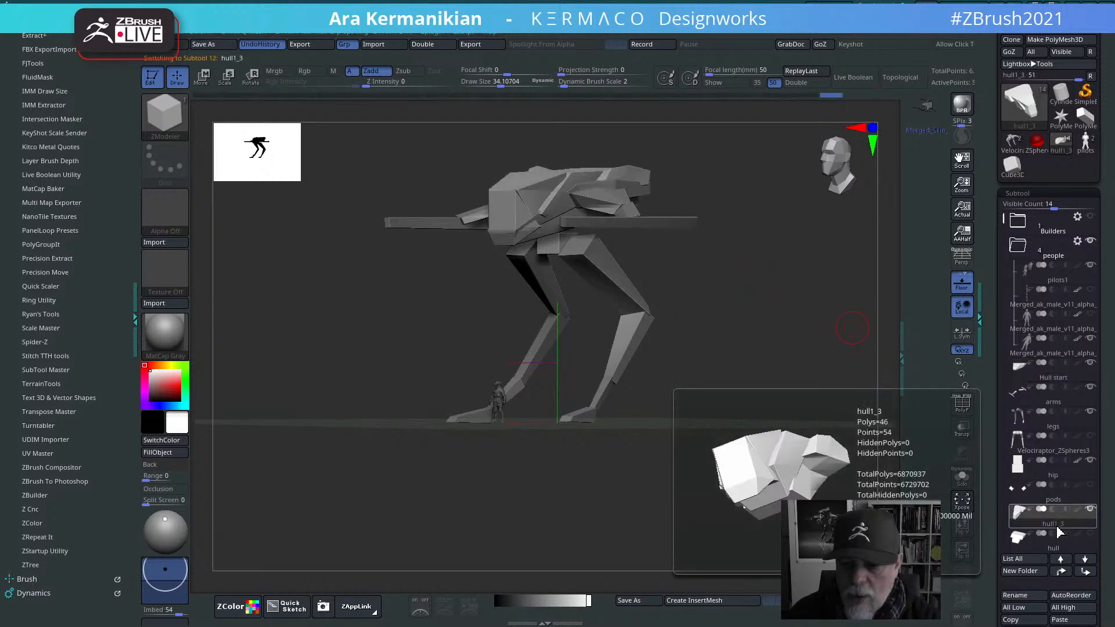
click(961, 407)
drag(635, 366, 800, 333)
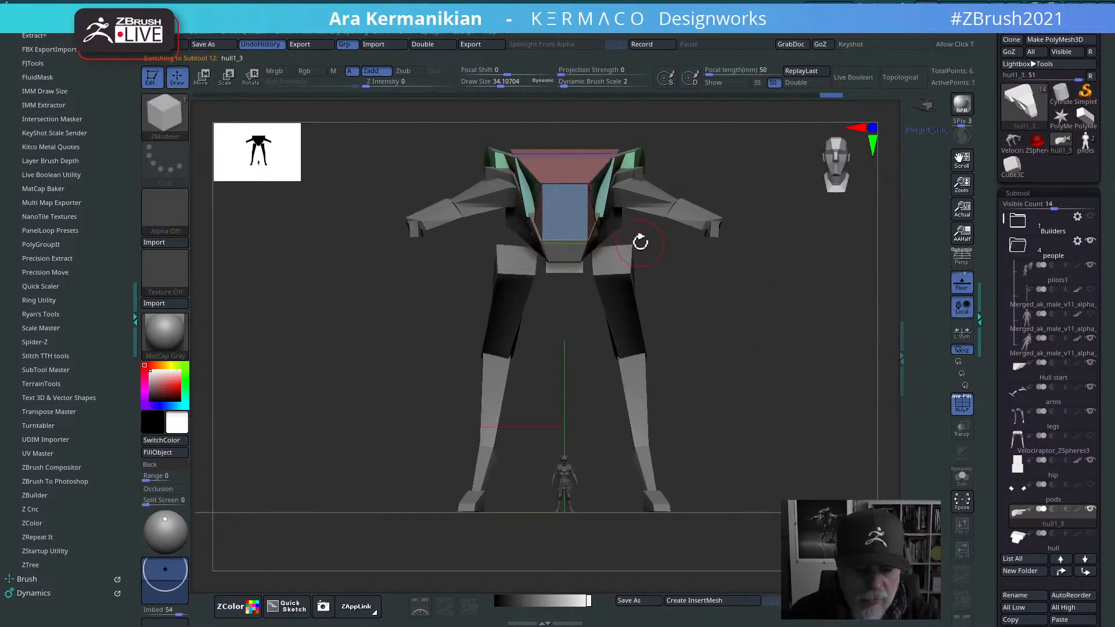
Step: Choose the Move brush, try reshaping the tip of the hull's nose, and undo that edit
key(b)
key(m)
key(v)
mouse_move(882, 353)
mouse_down()
mouse_move(813, 366)
mouse_move(806, 294)
mouse_move(828, 238)
mouse_move(776, 221)
mouse_move(789, 280)
mouse_up()
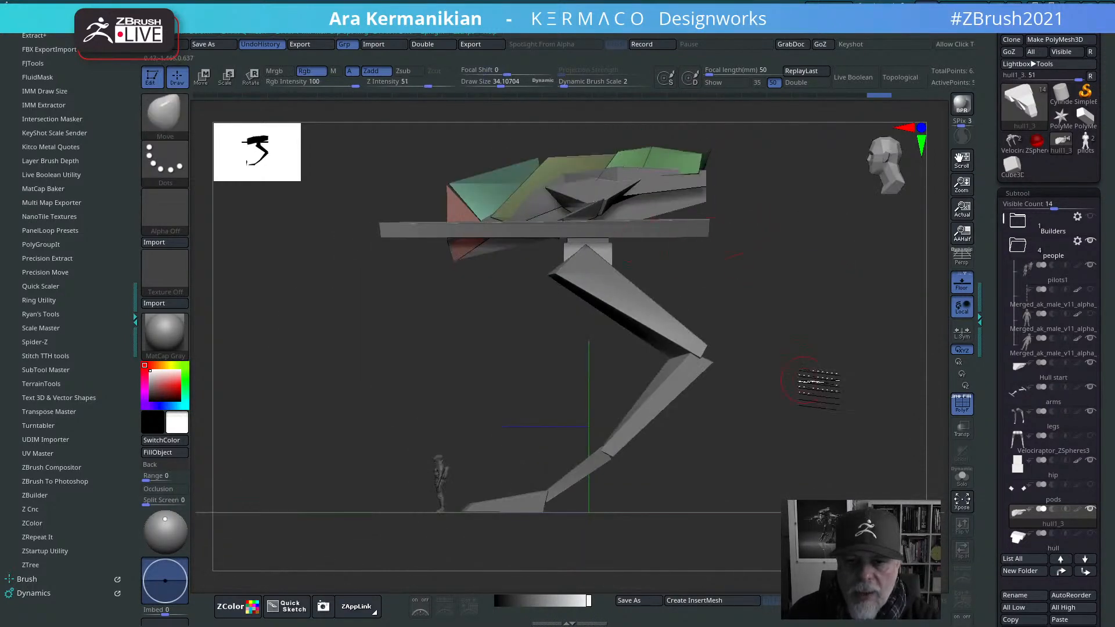
drag(819, 380, 735, 320)
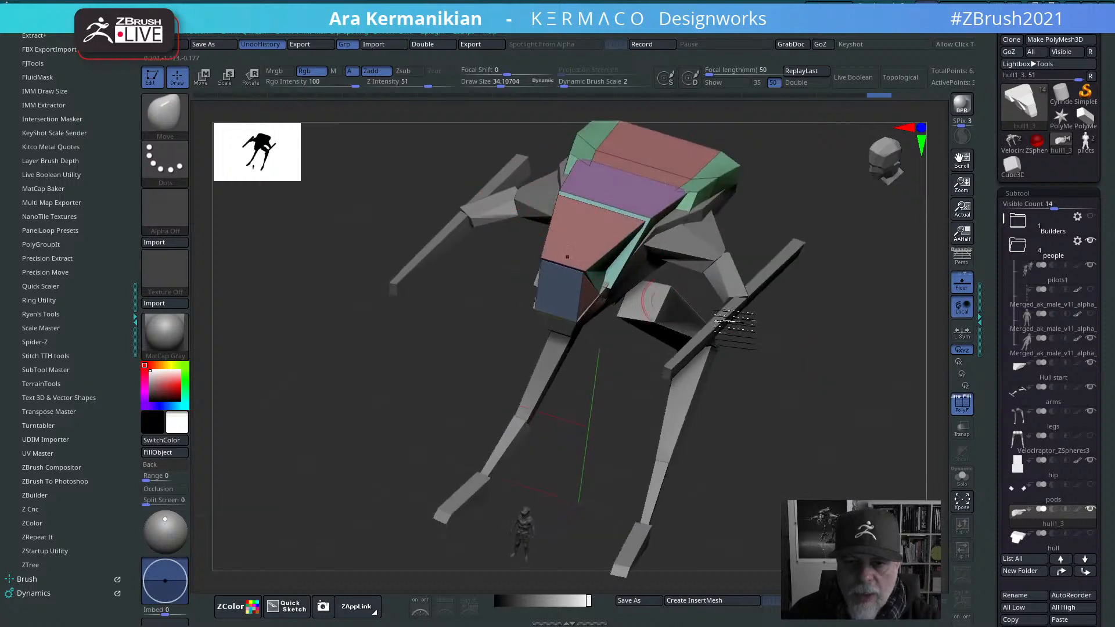
mouse_move(831, 344)
mouse_down()
mouse_move(882, 357)
mouse_move(836, 400)
mouse_up()
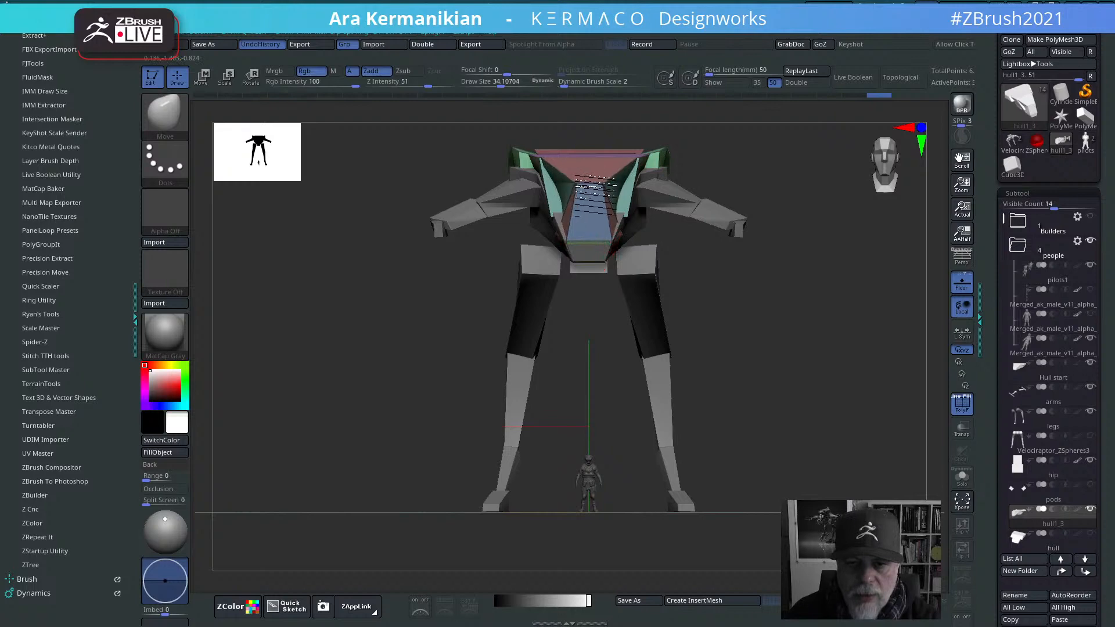
mouse_move(805, 366)
mouse_down()
mouse_move(801, 395)
mouse_move(773, 346)
mouse_move(760, 418)
mouse_up()
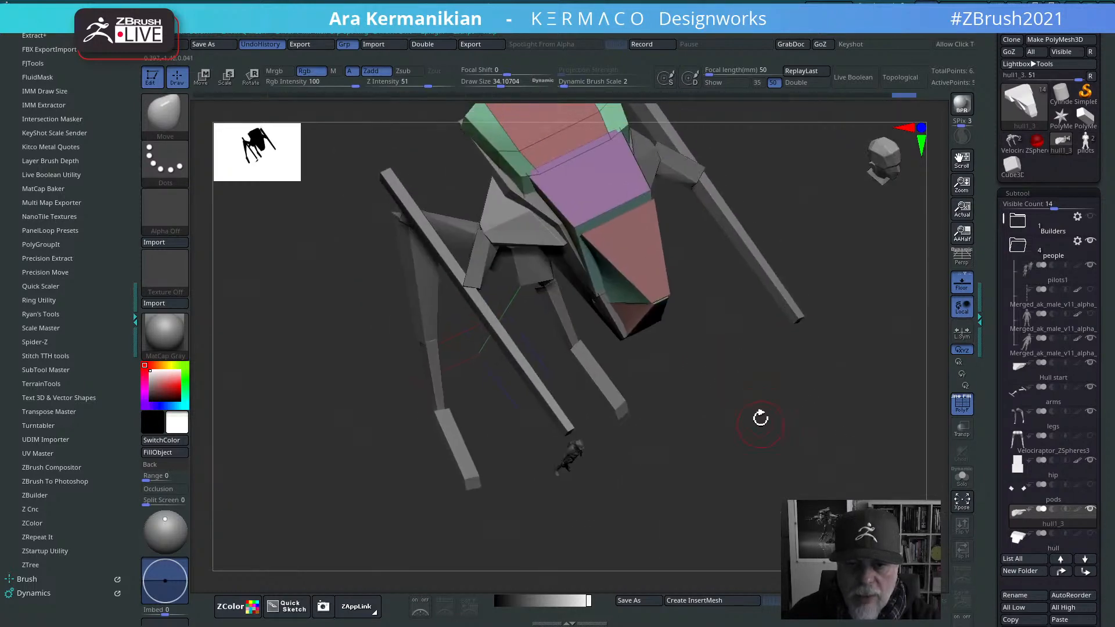
key(ctrl+z)
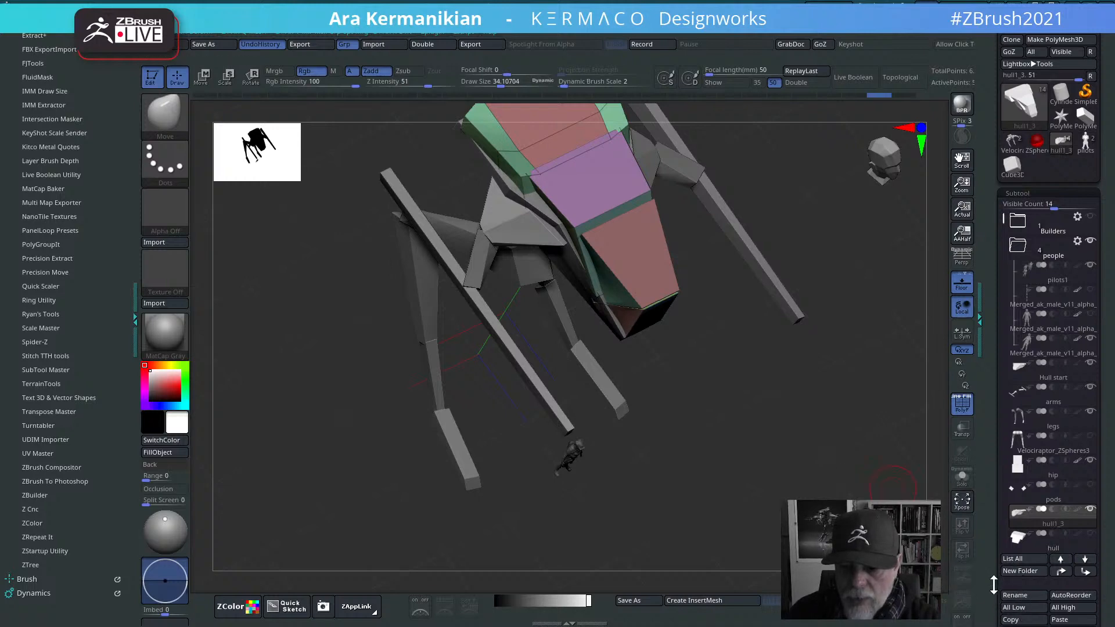
Step: Duplicate the hull1_3 subtool, select the copy, and hide the original
drag(991, 590, 983, 524)
click(1029, 526)
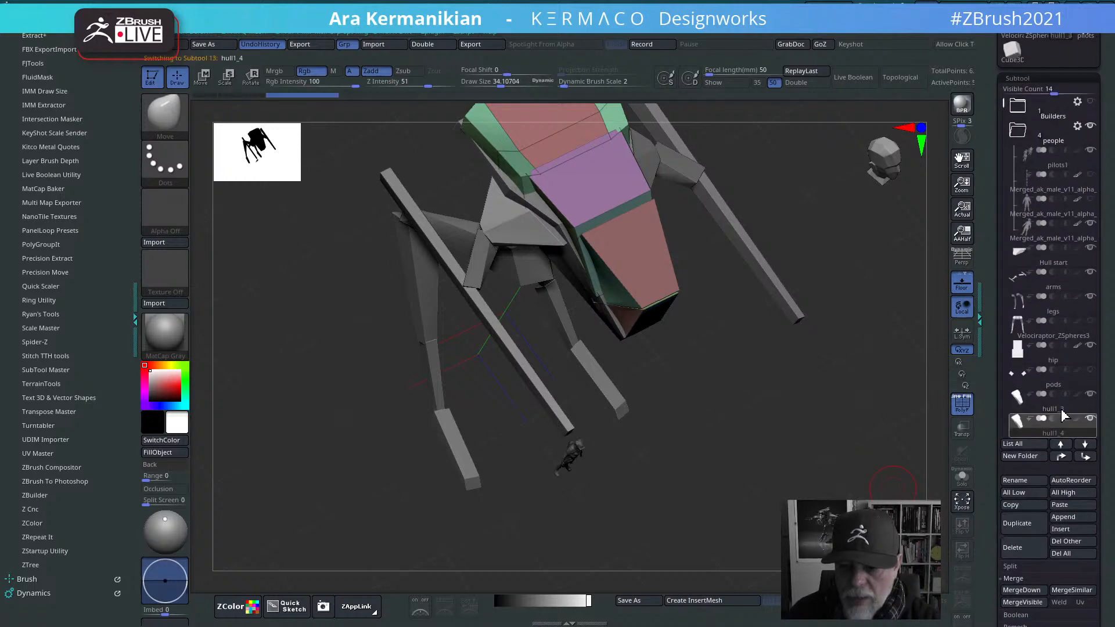
click(1091, 396)
shift+drag(758, 480, 740, 464)
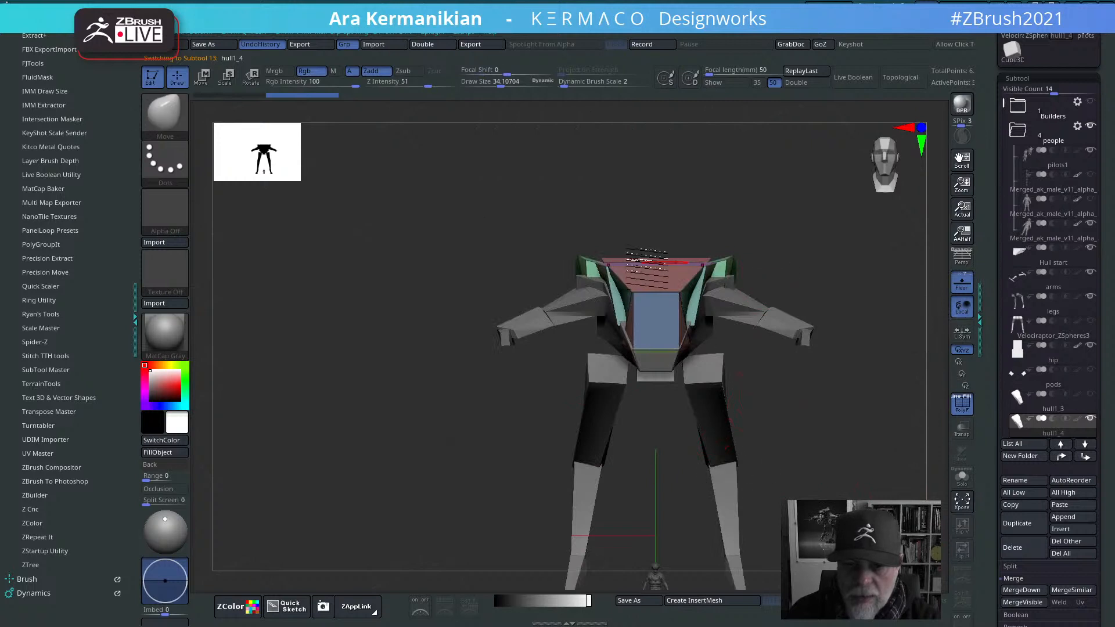
Step: Set the Move brush's draw size to about 74 and enlarge the silhouette thumbnail
drag(891, 255, 859, 253)
key(s)
drag(637, 275, 643, 276)
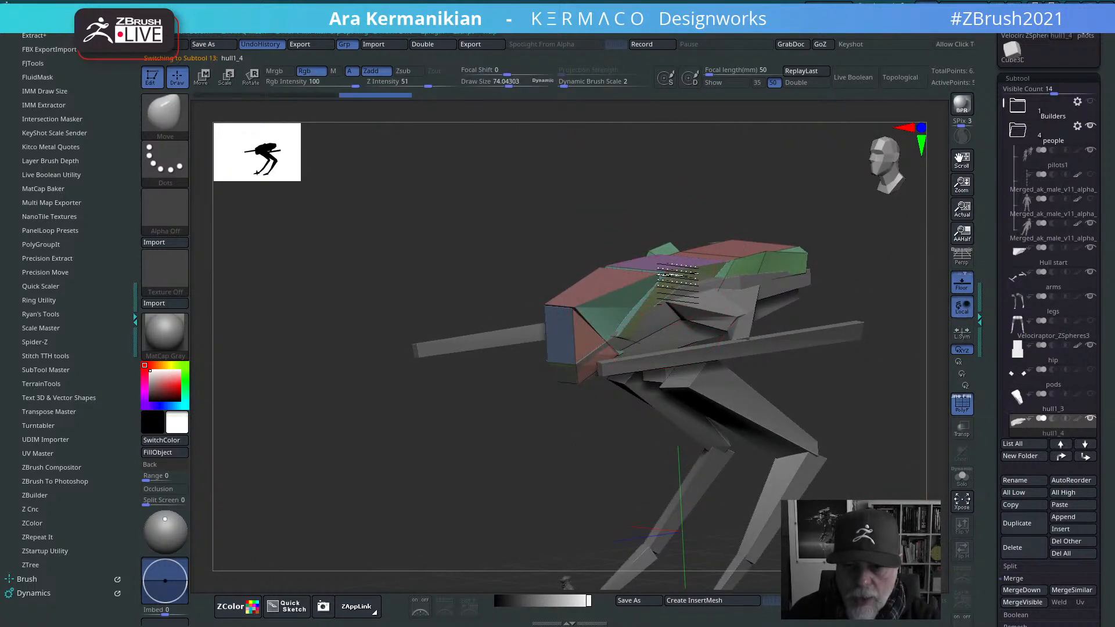
mouse_move(708, 246)
shift+mouse_down()
mouse_move(740, 373)
mouse_move(691, 114)
shift+mouse_up()
drag(786, 510, 809, 391)
alt+drag(194, 132, 210, 125)
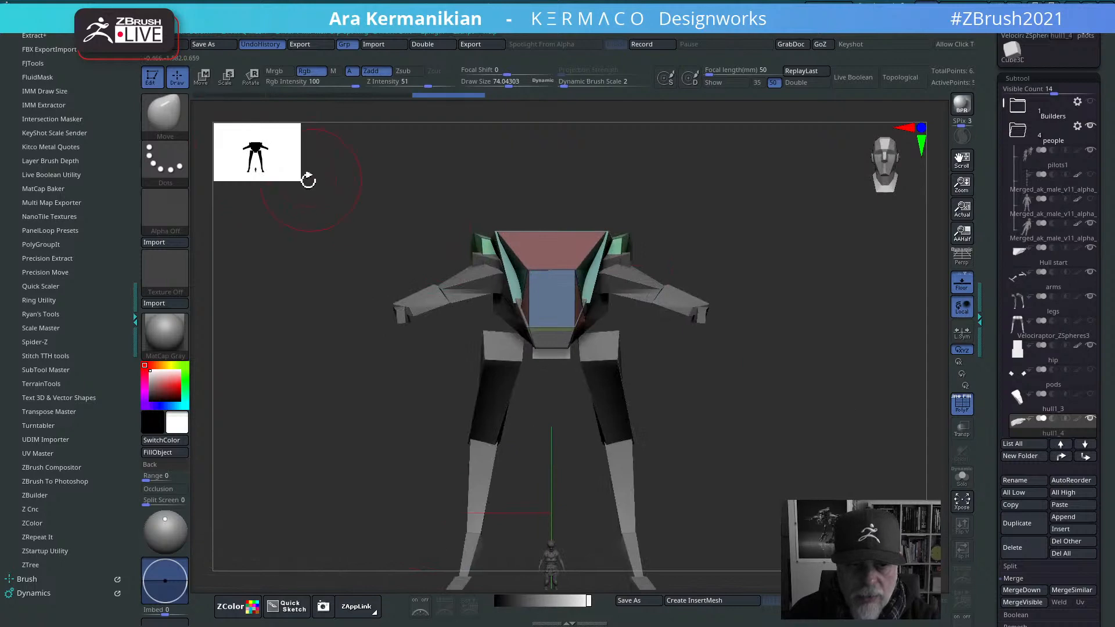
drag(307, 180, 365, 225)
Step: Pull the hull's nose back into a steeper front in side view and adjust its rear upper profile
alt+drag(862, 318, 893, 314)
alt+drag(830, 233, 569, 235)
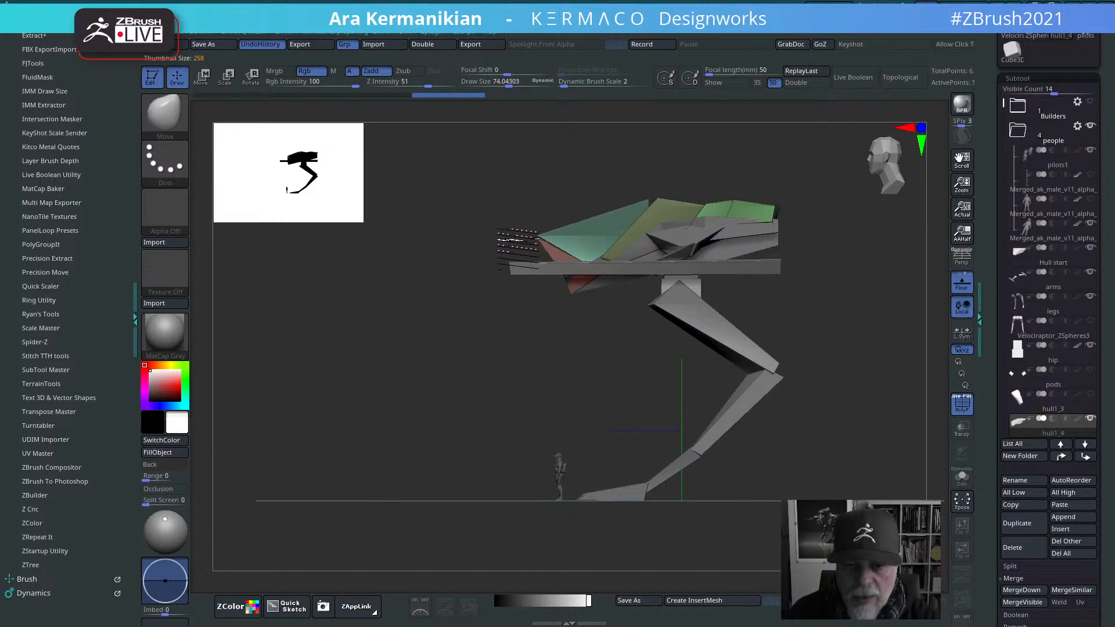
mouse_move(526, 240)
mouse_down()
mouse_move(647, 200)
mouse_move(709, 201)
mouse_move(705, 193)
mouse_move(736, 177)
mouse_move(726, 181)
mouse_up()
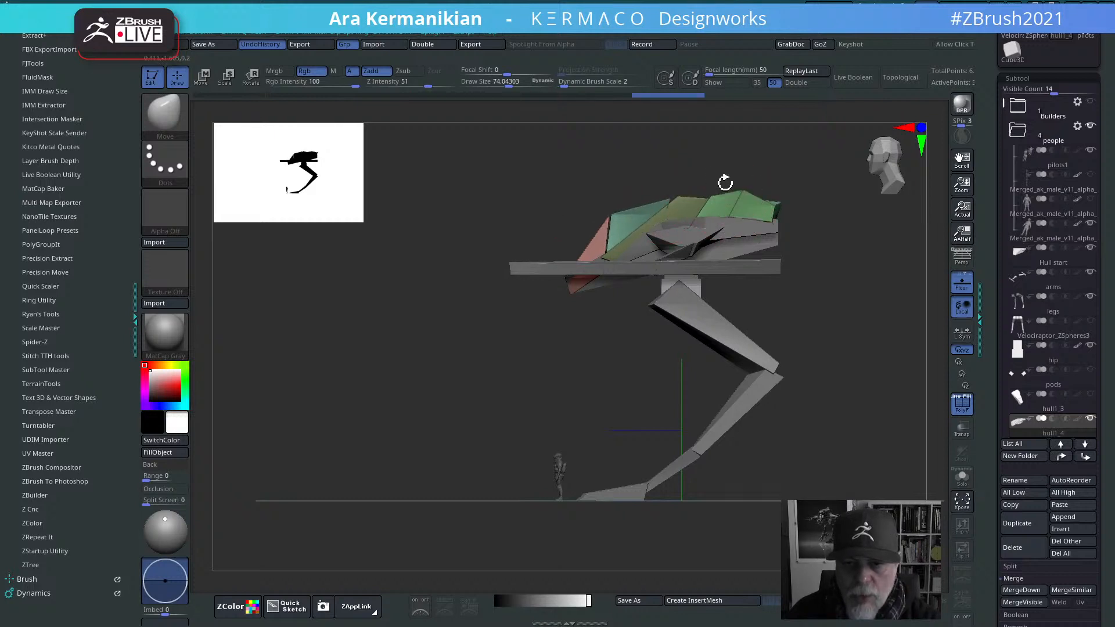
drag(742, 223, 780, 218)
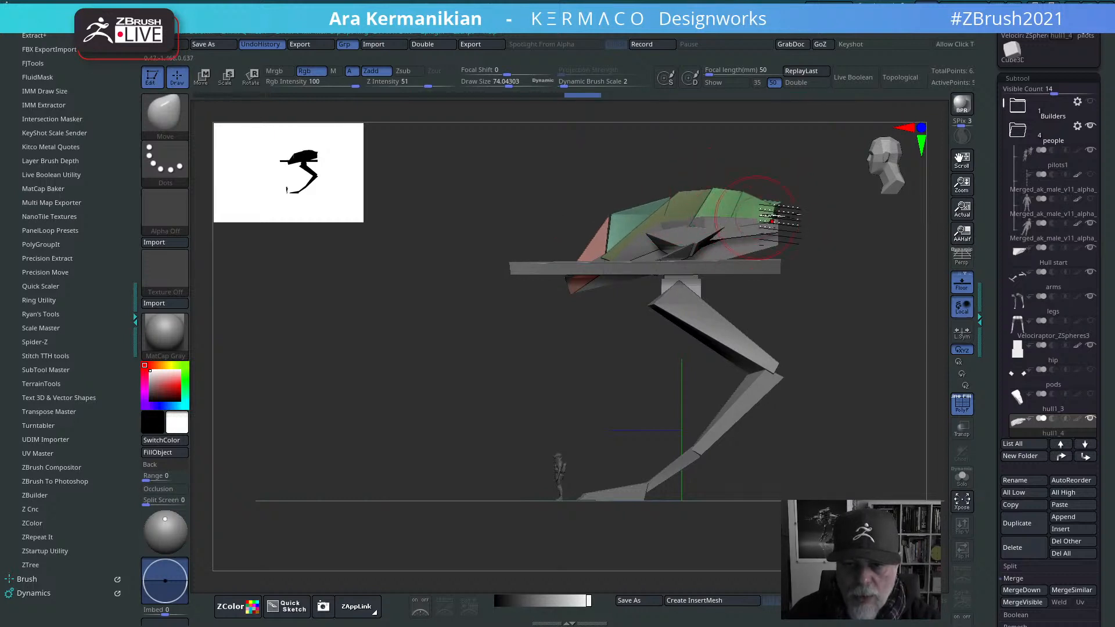
Step: Push the rear edges of the hull's top deck slightly backward and outward, working from above
drag(860, 254, 851, 371)
alt+drag(864, 283, 846, 468)
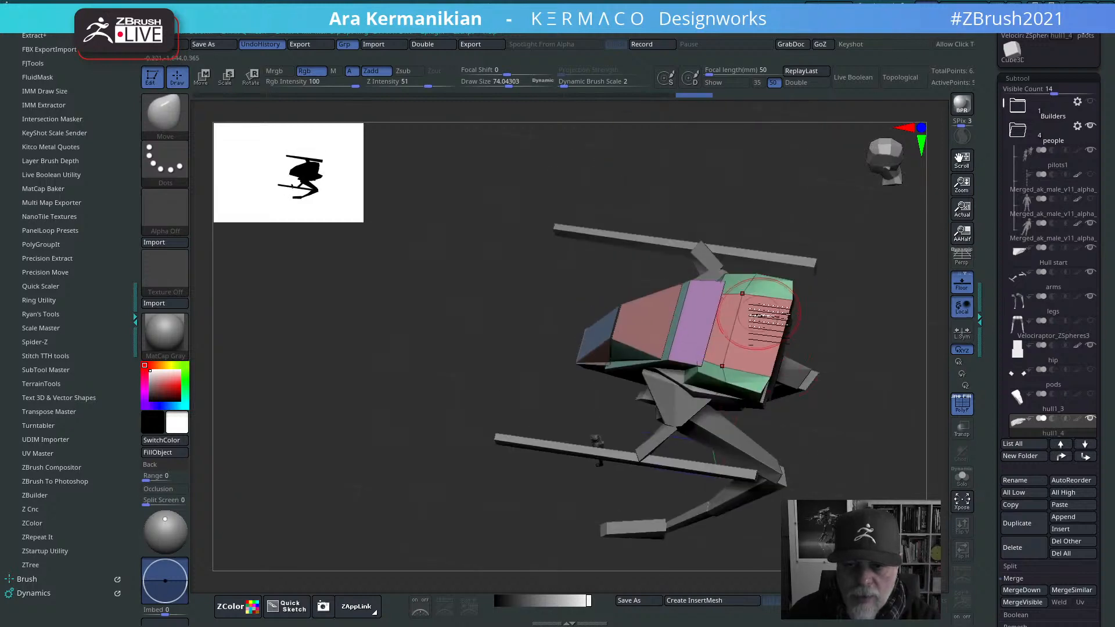
drag(762, 310, 772, 308)
drag(778, 308, 791, 306)
drag(730, 281, 739, 275)
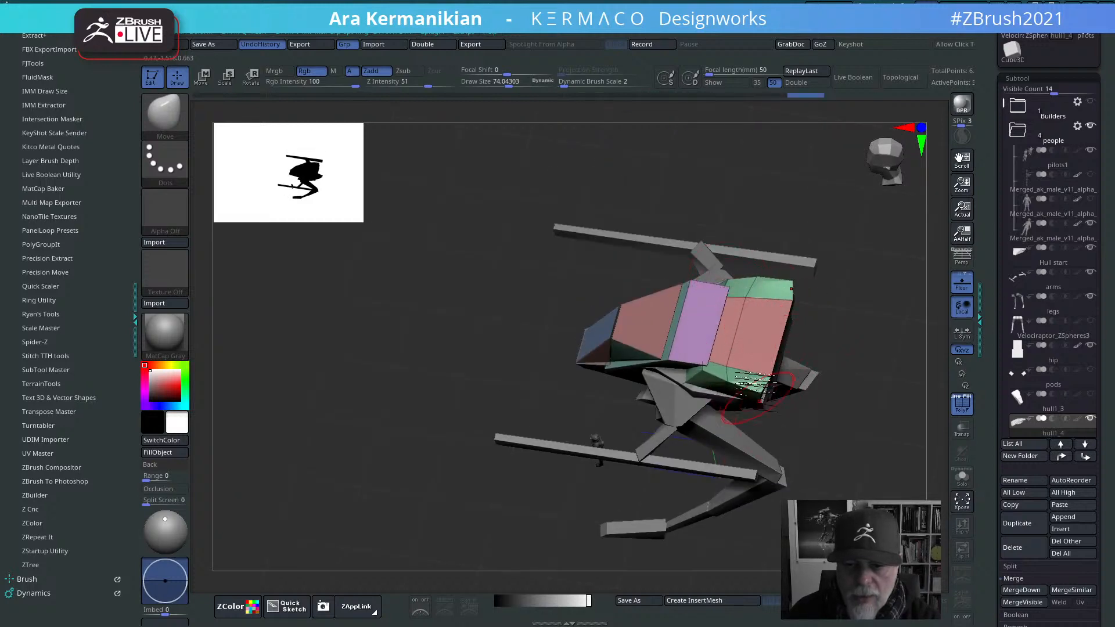
Step: Refine the hull's rear top edge from the opposite side and check the silhouette from front and side
mouse_move(917, 411)
mouse_down()
mouse_move(890, 341)
mouse_move(721, 278)
mouse_move(821, 249)
mouse_move(707, 256)
mouse_move(821, 232)
mouse_move(646, 251)
mouse_up()
drag(587, 223, 581, 221)
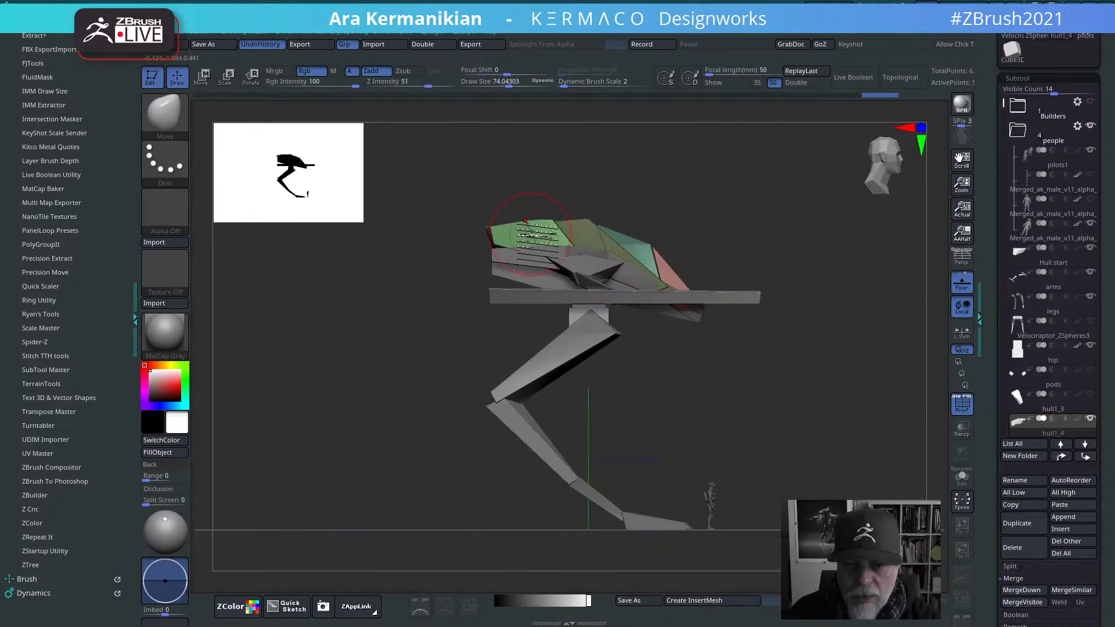
drag(483, 263, 787, 186)
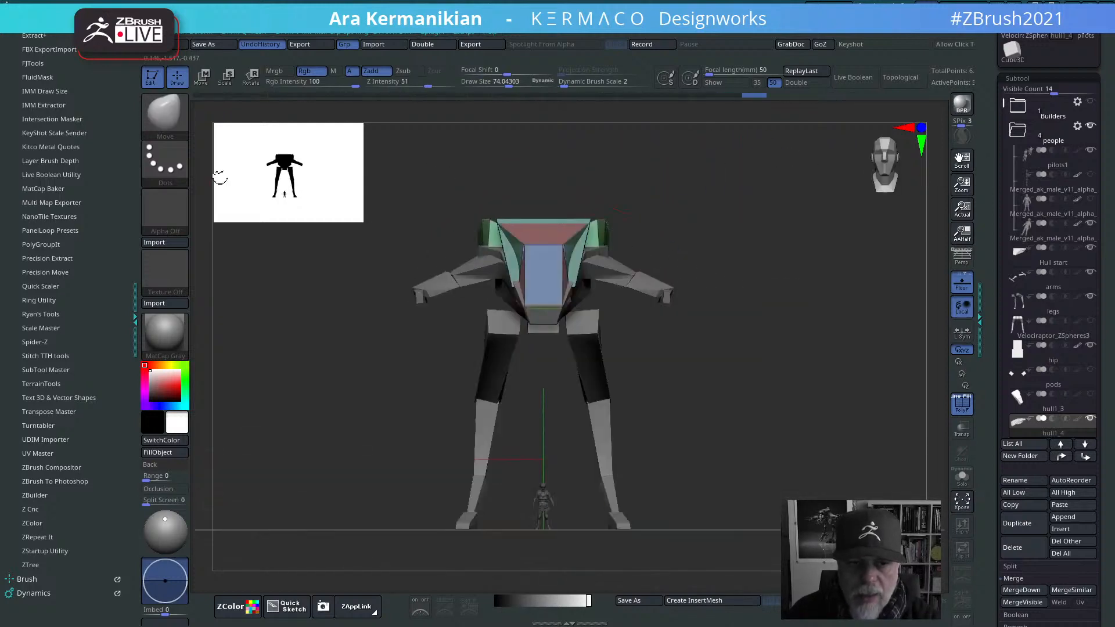
mouse_move(742, 215)
mouse_down()
mouse_move(677, 218)
mouse_move(853, 216)
mouse_move(742, 225)
mouse_up()
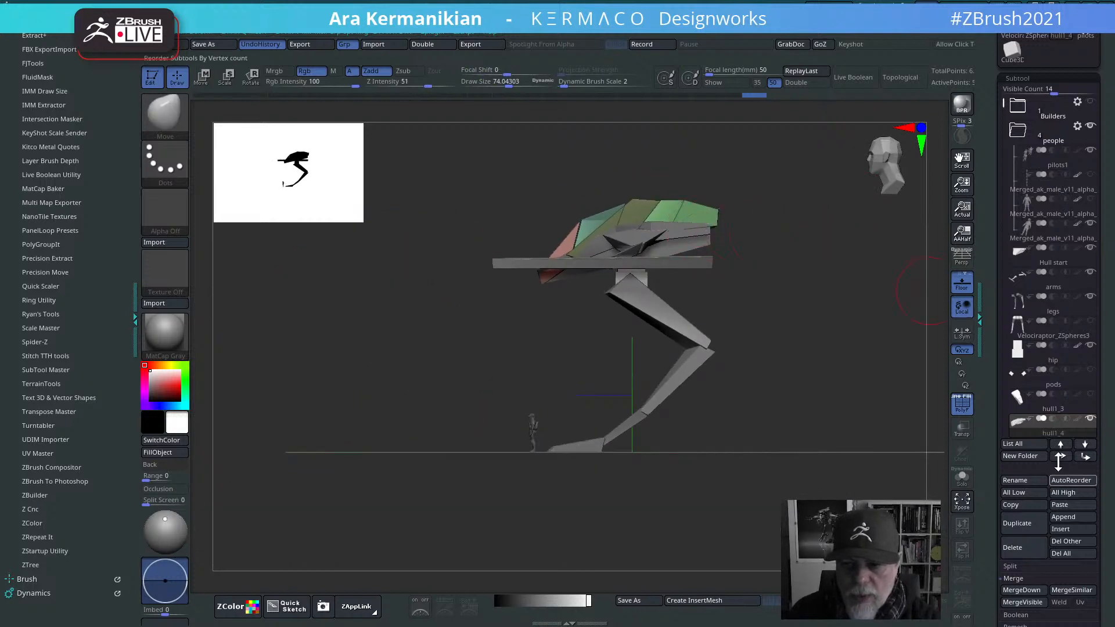
Step: Compare the reshaped hull with Hull start by toggling hull1_4's visibility, and reselect hull1_4
click(1059, 265)
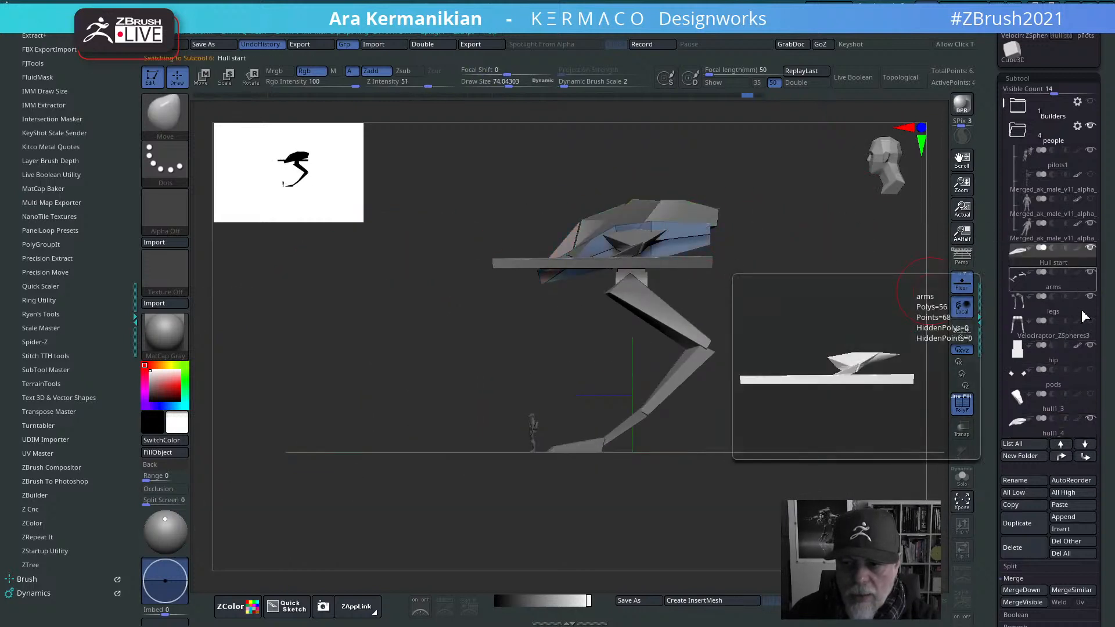
click(1092, 418)
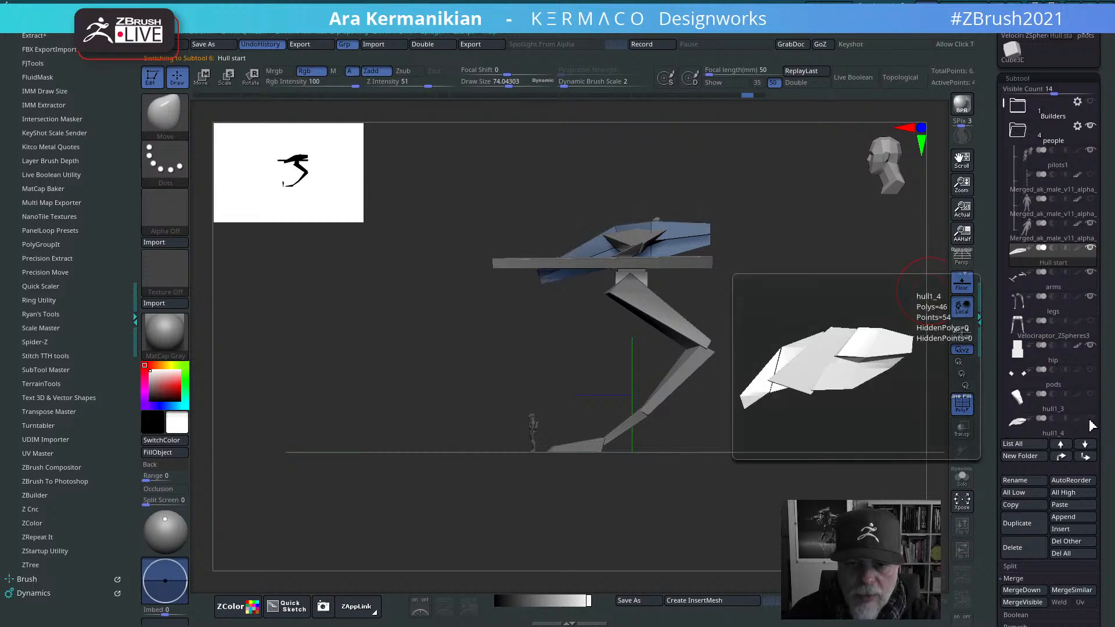
click(1090, 420)
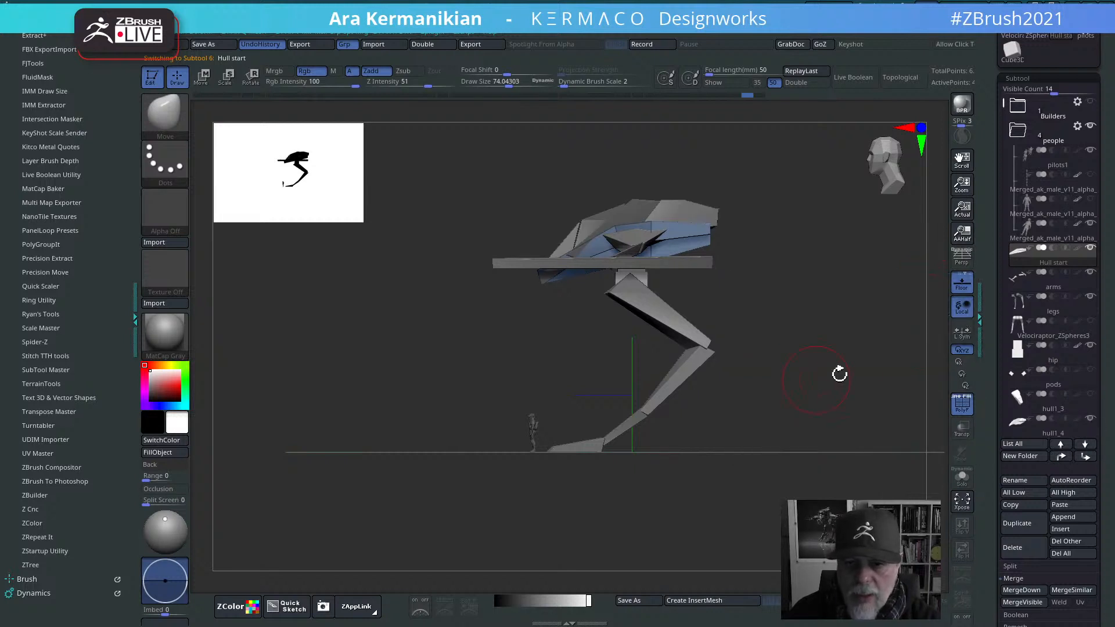
click(1065, 437)
Step: Lower and round off hull1_4's rear and upper profile in side view with the Move brush
shift+drag(774, 359, 843, 350)
alt+drag(473, 327, 169, 403)
shift+drag(194, 342, 607, 244)
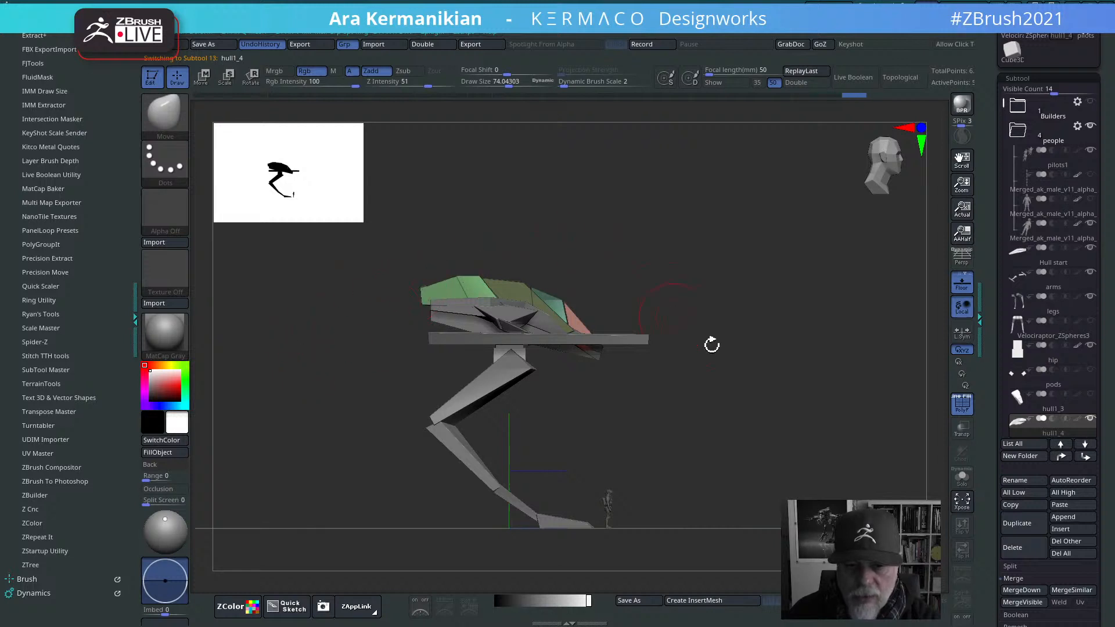
alt+drag(749, 355, 791, 289)
drag(461, 255, 467, 259)
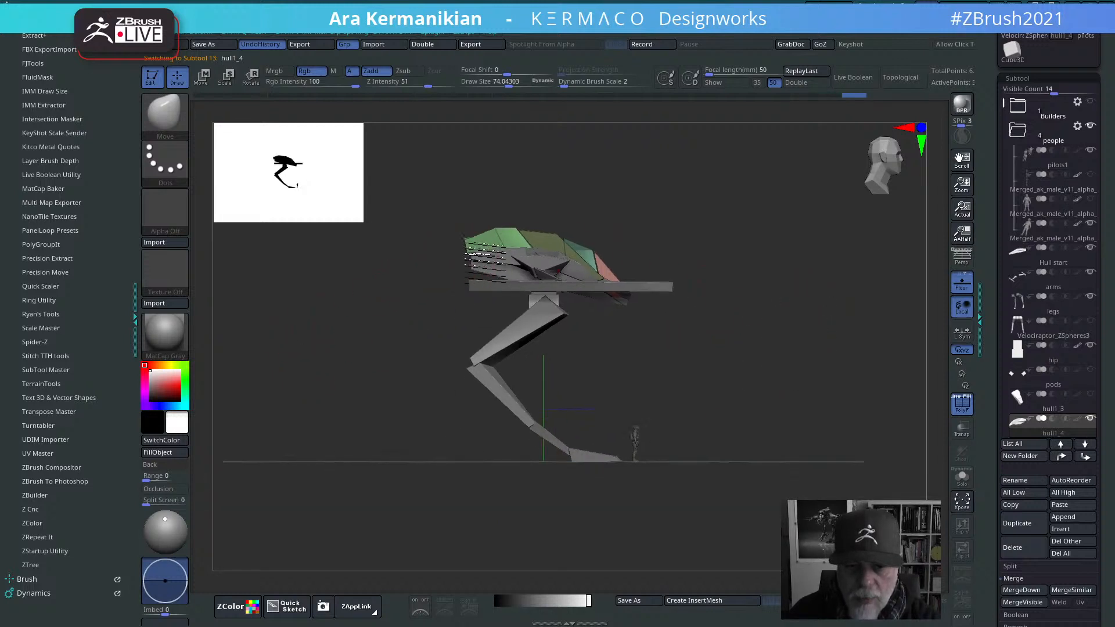
drag(562, 241, 566, 244)
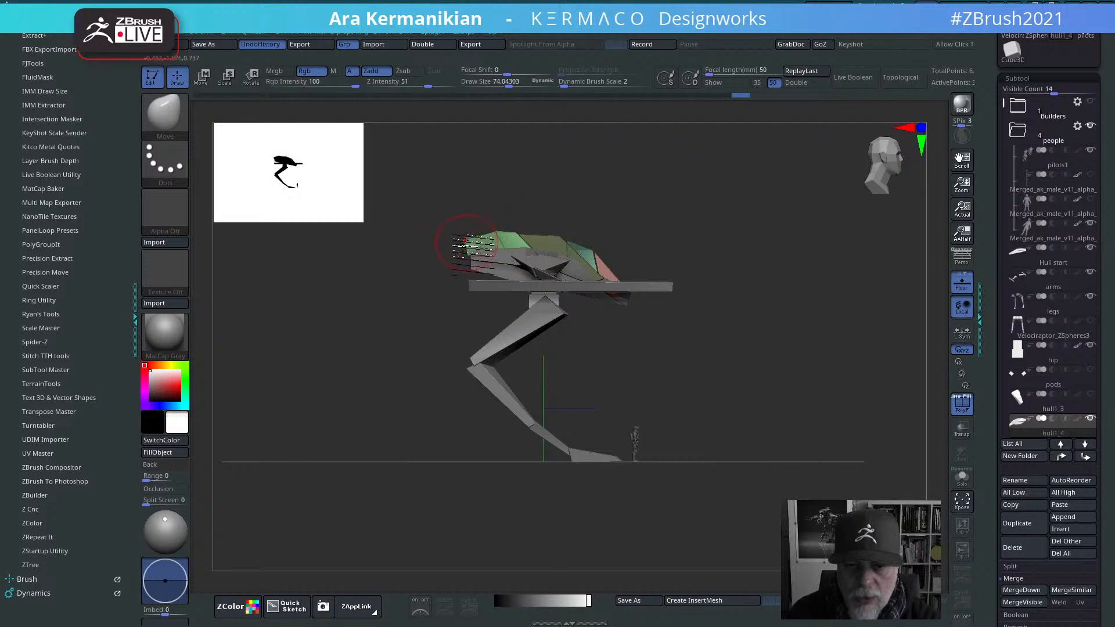
drag(463, 246, 467, 248)
Step: Adjust the hull's upper surface and pull its raised rear shoulder corners inward from the front view
mouse_move(813, 213)
shift+mouse_down()
mouse_move(747, 225)
mouse_move(802, 242)
mouse_move(804, 254)
shift+mouse_up()
drag(575, 239, 583, 239)
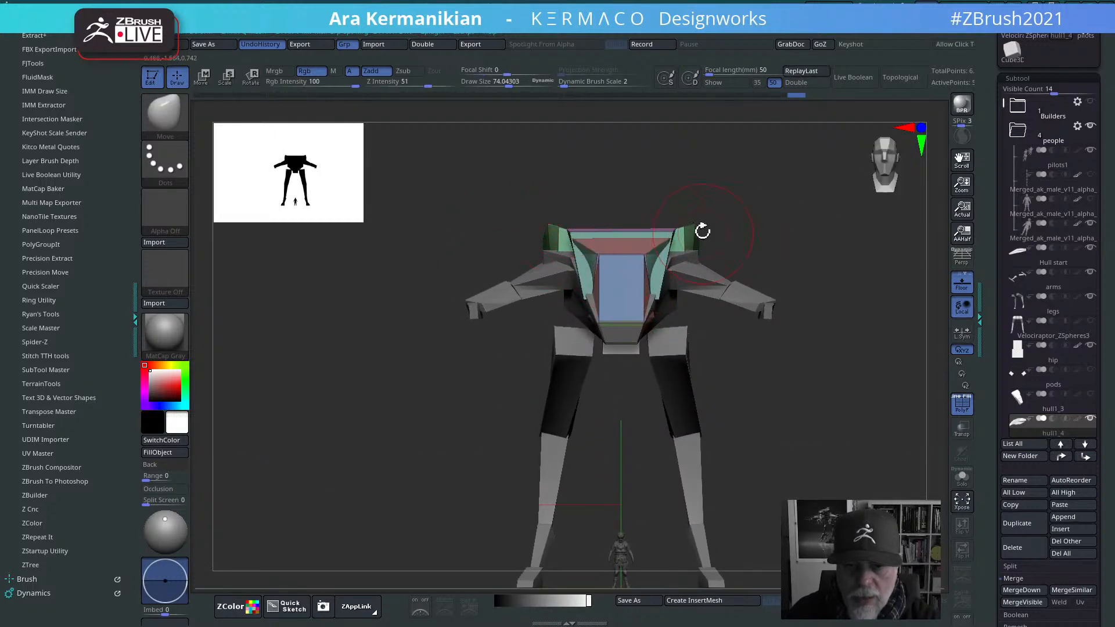
mouse_move(703, 229)
mouse_down()
mouse_move(704, 241)
mouse_move(687, 224)
mouse_up()
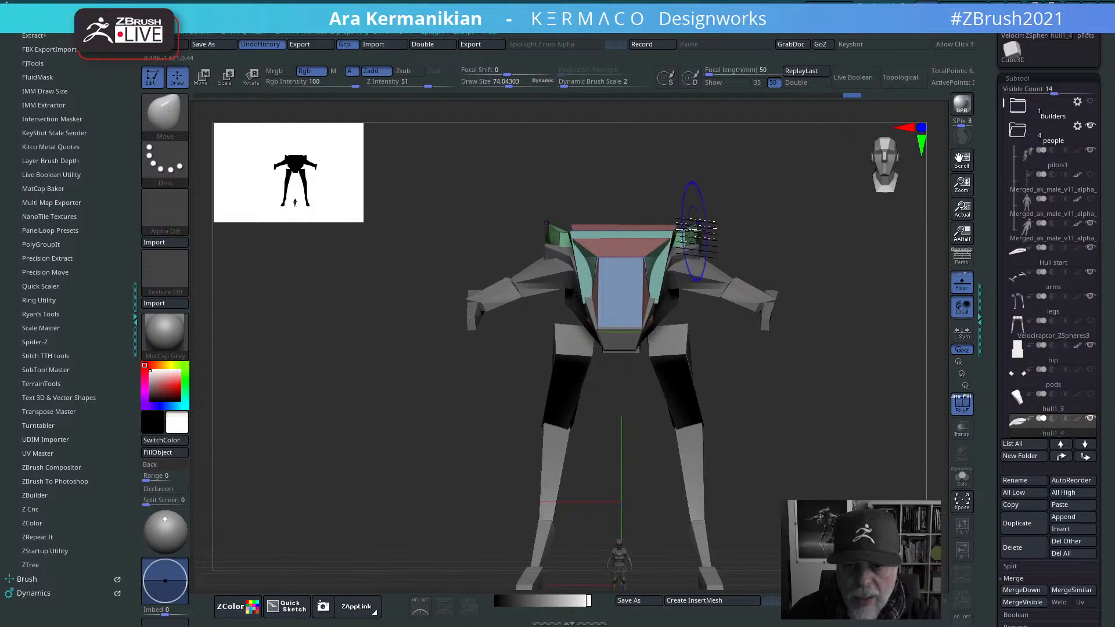
Step: Choose the ClipCurve brush and clip the hull's top flat with a line across its full width
key(ctrl+shift)
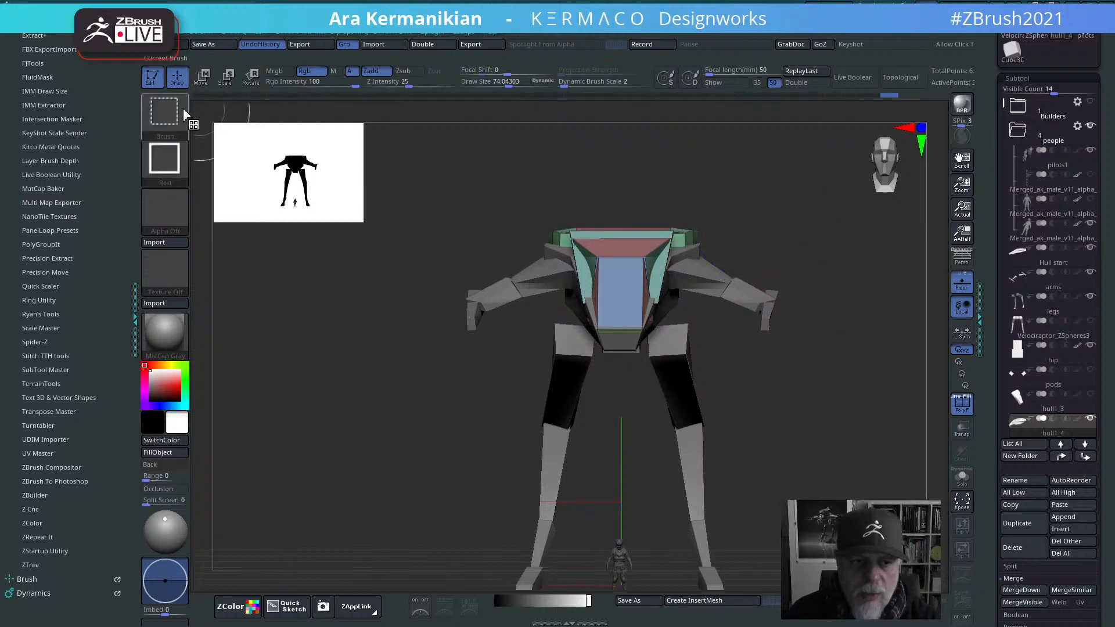
click(171, 119)
click(237, 126)
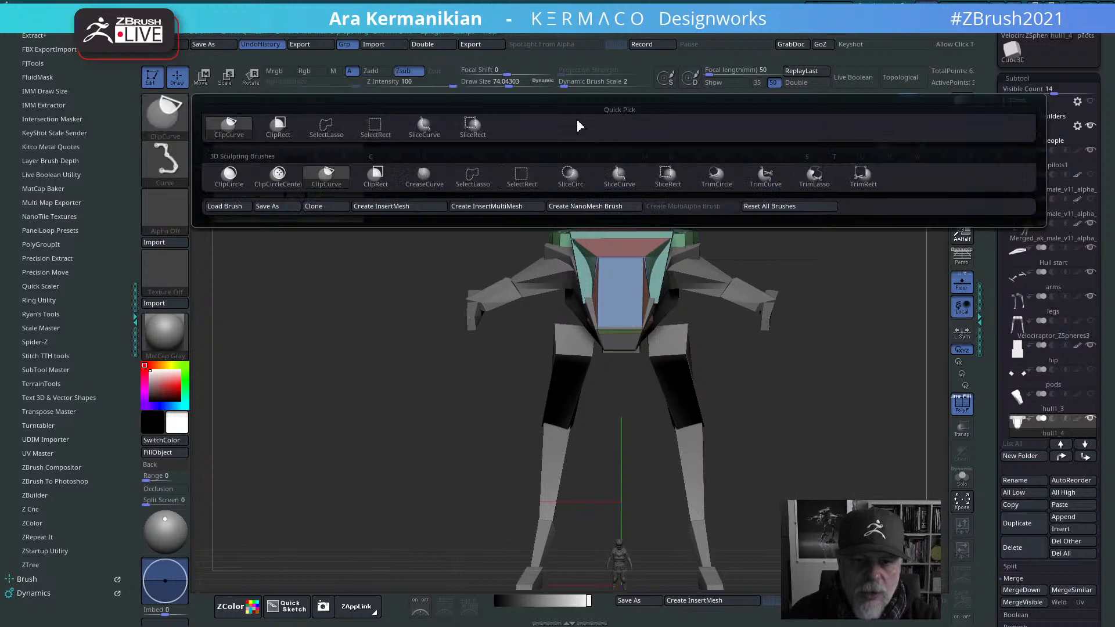
mouse_move(592, 150)
ctrl+shift+mouse_down()
mouse_move(869, 343)
mouse_move(838, 365)
mouse_move(871, 355)
mouse_move(853, 366)
mouse_move(887, 333)
mouse_move(866, 340)
mouse_move(859, 360)
mouse_move(859, 464)
mouse_move(776, 192)
ctrl+shift+mouse_up()
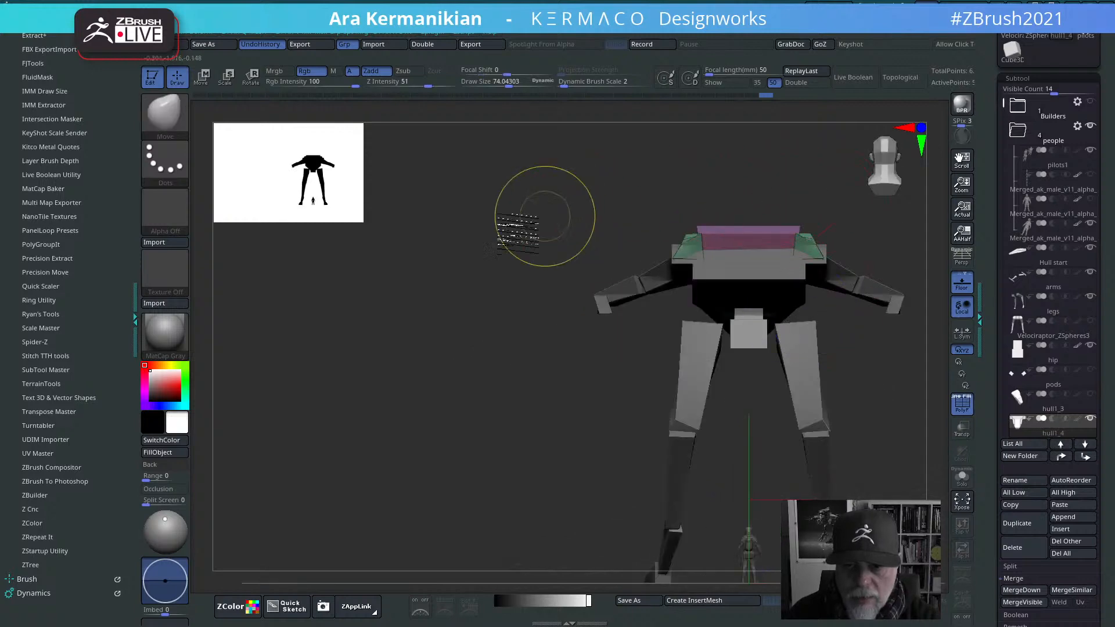
mouse_move(530, 227)
ctrl+shift+mouse_down()
mouse_move(925, 229)
mouse_move(926, 218)
ctrl+shift+mouse_up()
Step: Narrow the hull's nose and the sides of its middle top section with the Move brush
mouse_move(896, 319)
mouse_down()
mouse_move(881, 262)
mouse_move(799, 272)
mouse_move(827, 227)
mouse_move(771, 207)
mouse_move(773, 239)
mouse_up()
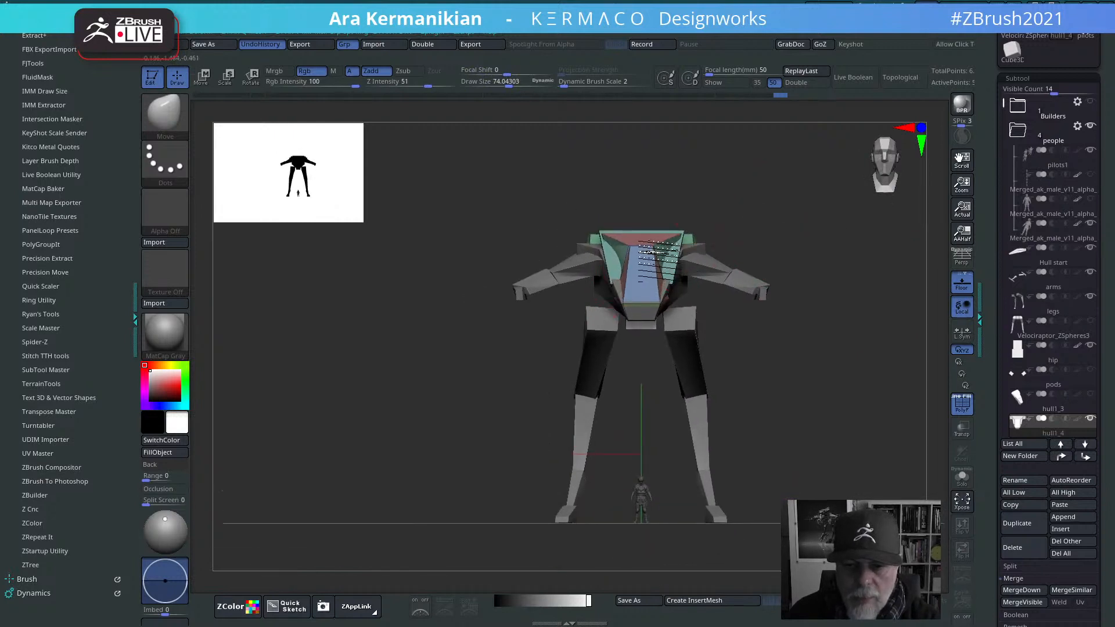
mouse_move(850, 277)
alt+mouse_down()
mouse_move(868, 273)
mouse_move(856, 285)
mouse_move(903, 367)
mouse_move(824, 337)
alt+mouse_up()
drag(601, 351, 640, 350)
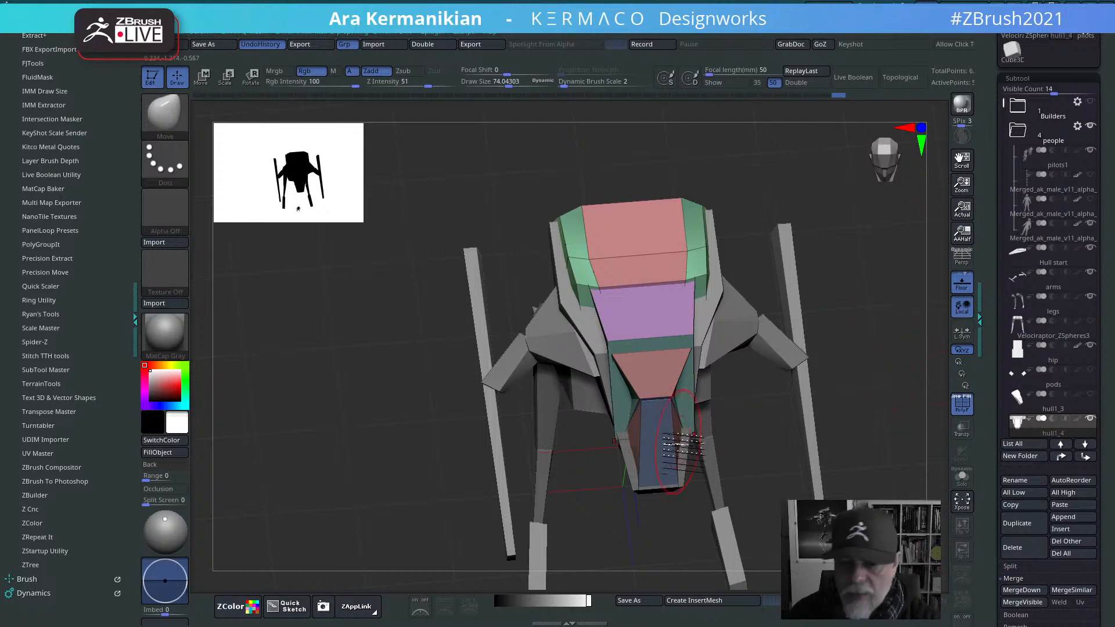
drag(687, 279, 698, 280)
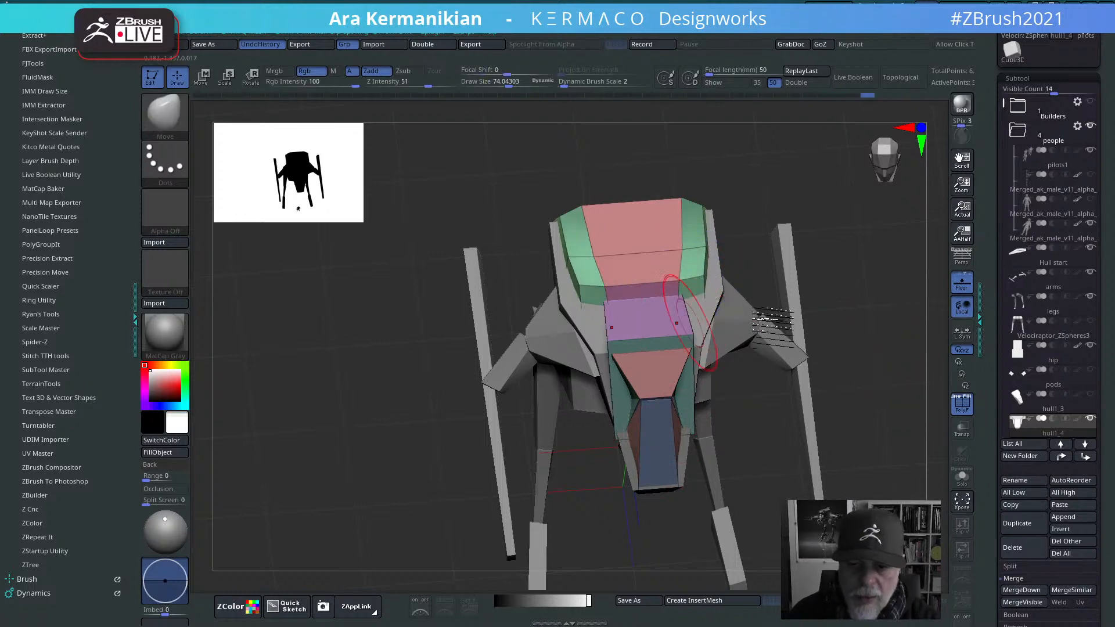
Step: Refine the hull's middle and rear upper edges and the sides beside the nose with the Move brush
drag(884, 303, 836, 278)
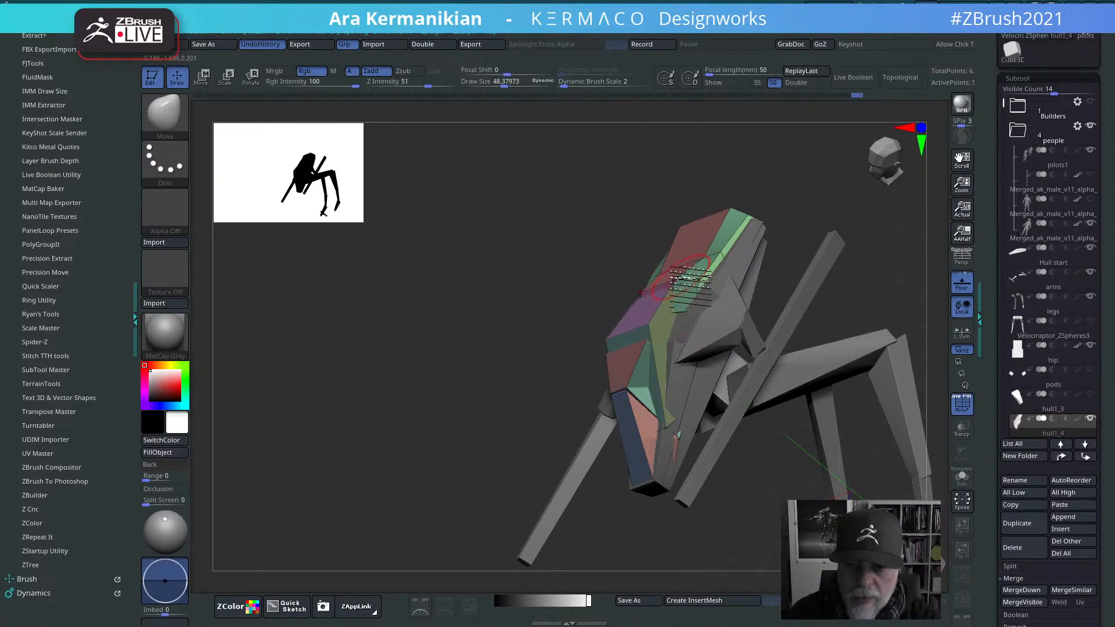
drag(861, 289, 646, 289)
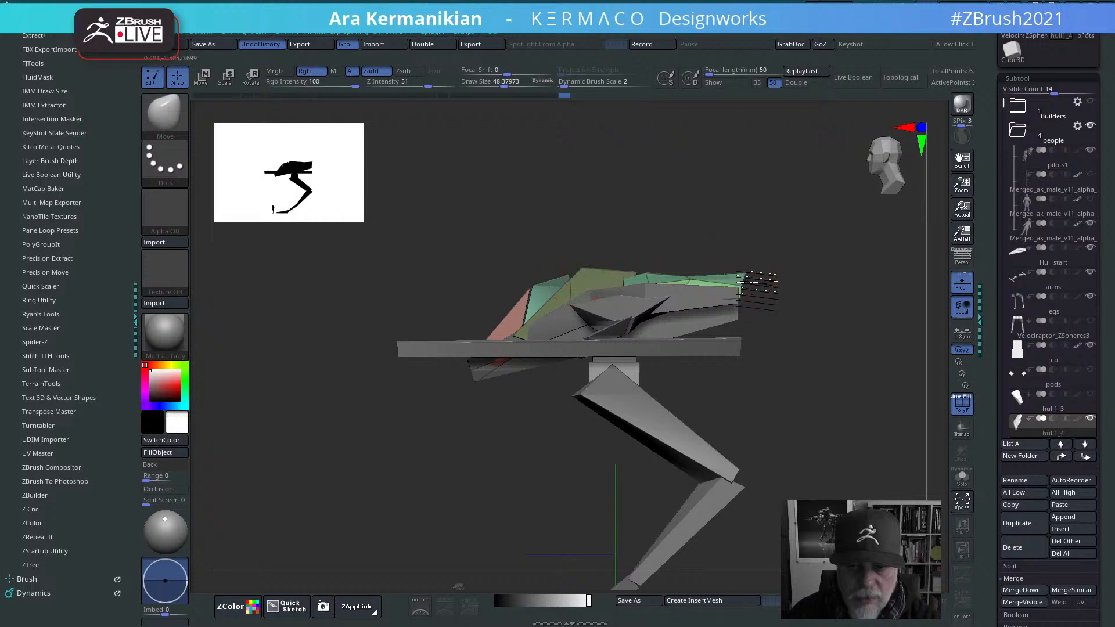
ctrl+shift+drag(650, 239, 814, 314)
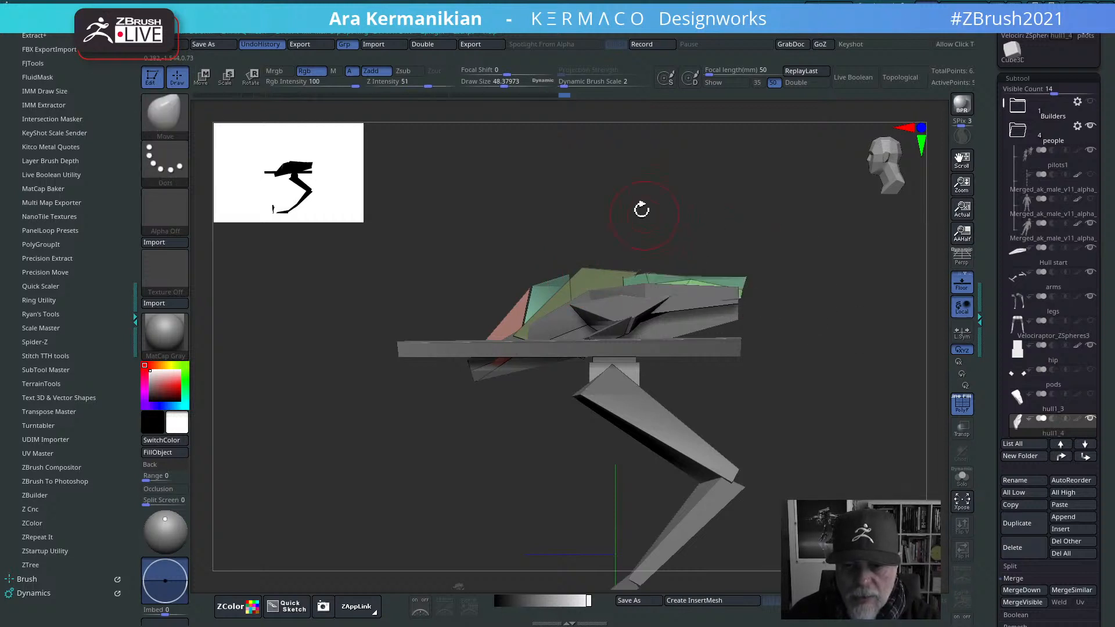
mouse_move(630, 198)
ctrl+shift+mouse_down()
mouse_move(846, 322)
mouse_move(821, 323)
mouse_move(864, 334)
ctrl+shift+mouse_up()
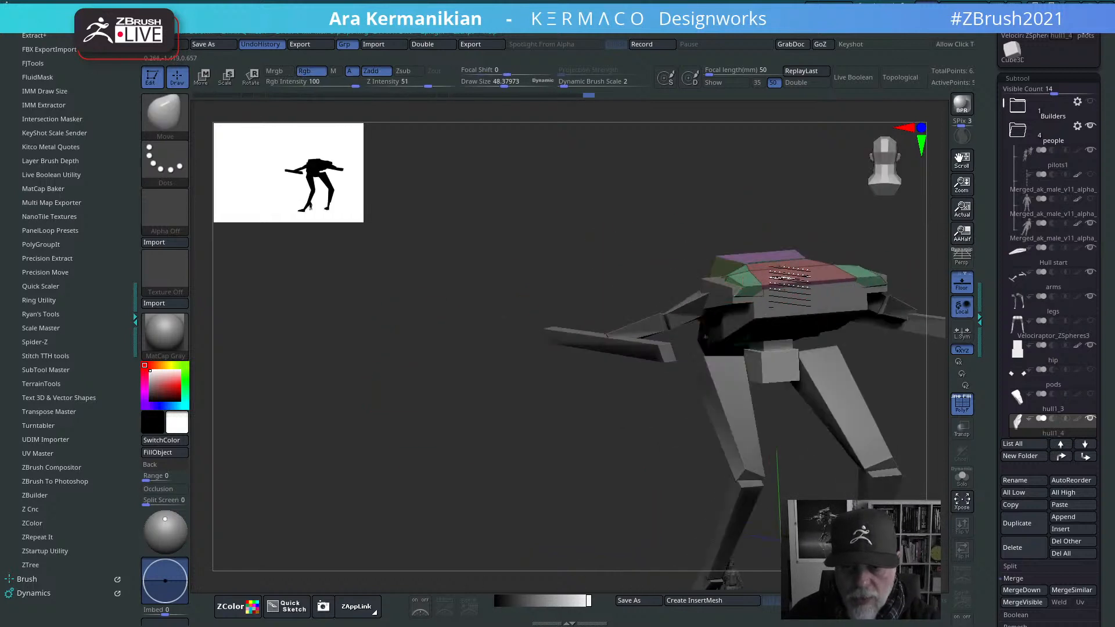
mouse_move(783, 283)
mouse_down()
mouse_move(769, 256)
mouse_move(691, 203)
mouse_move(709, 231)
mouse_up()
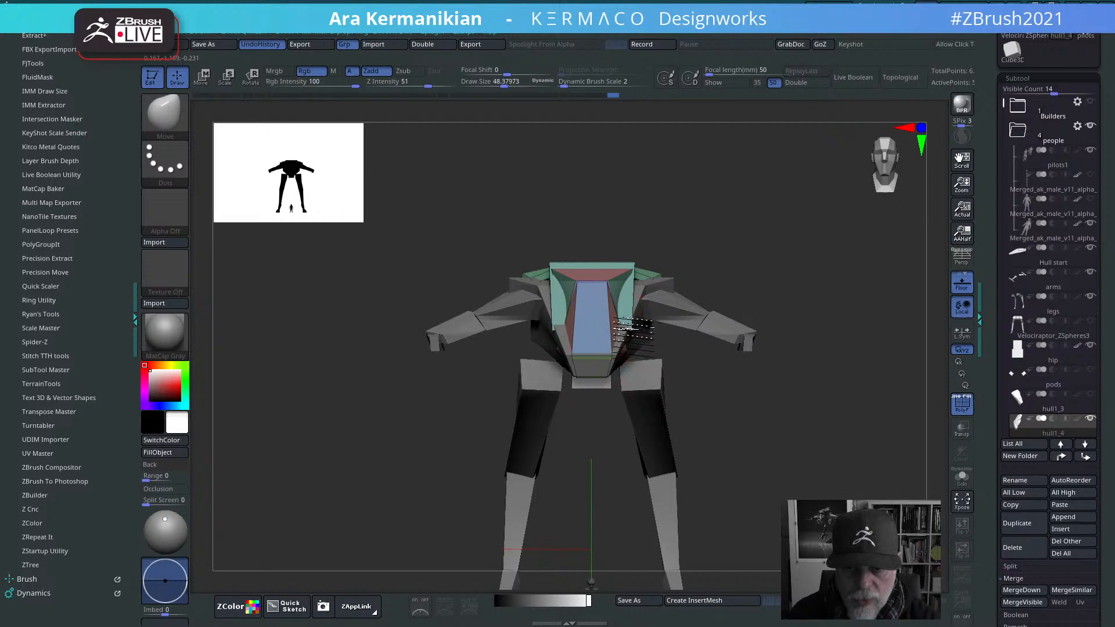
drag(632, 328, 645, 325)
drag(881, 281, 840, 190)
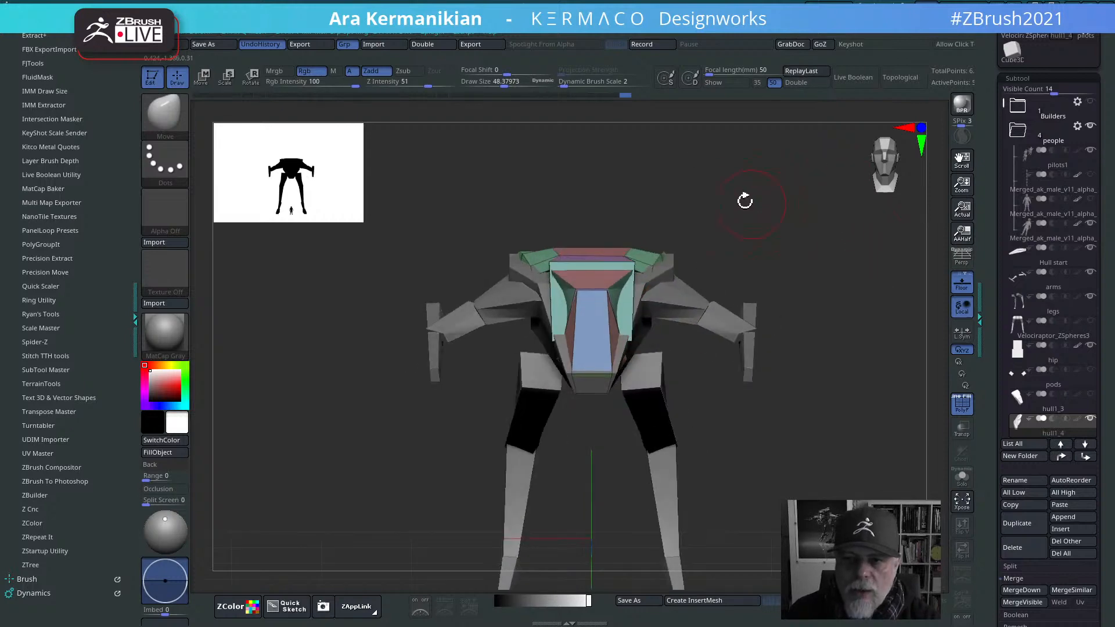
Step: Enable the Topological option for the Move brush and adjust the hull's front and middle upper panels
drag(744, 201, 773, 157)
click(911, 78)
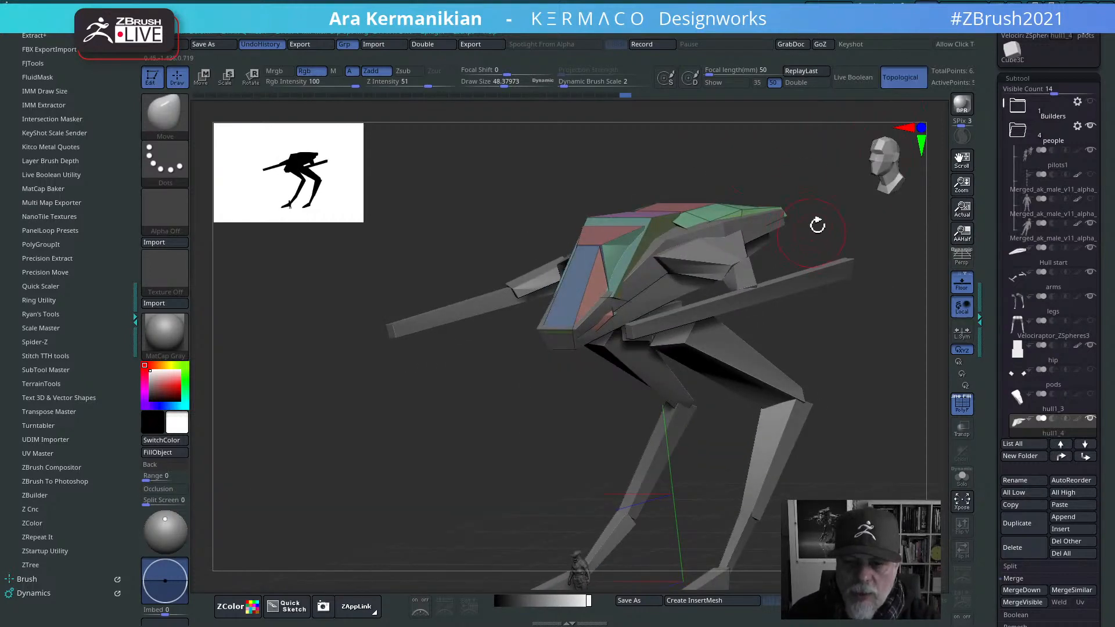
drag(817, 225, 726, 250)
drag(643, 301, 597, 310)
mouse_move(641, 213)
mouse_down()
mouse_move(669, 208)
mouse_move(808, 238)
mouse_move(725, 232)
mouse_up()
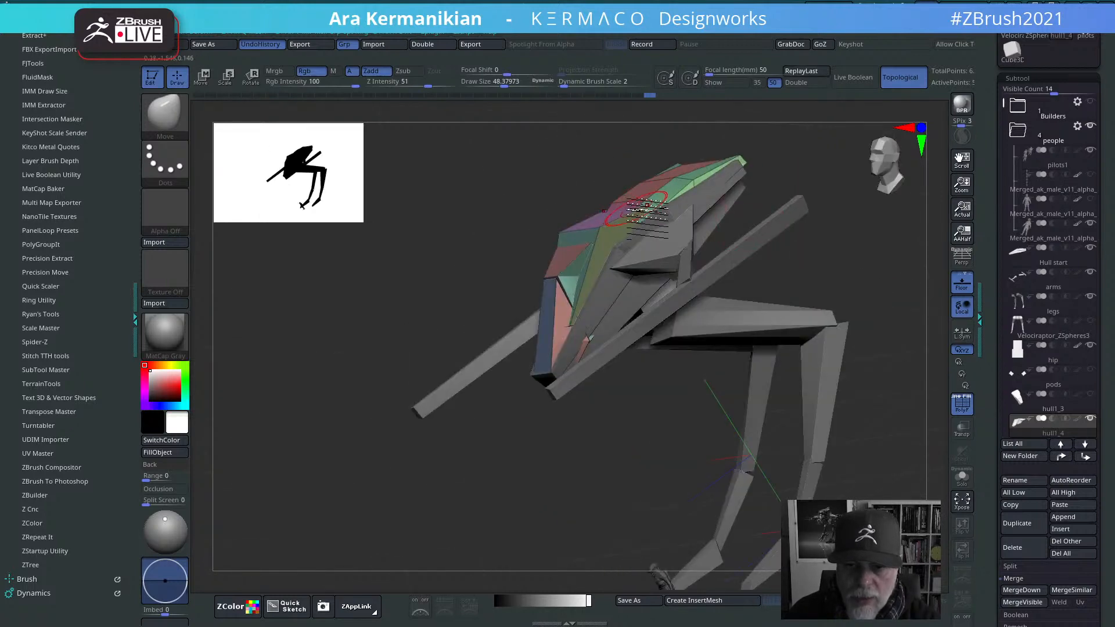
Step: Straighten the outer edges and rear corners of the hull's rear side panels from the front and top views
shift+drag(836, 244, 833, 226)
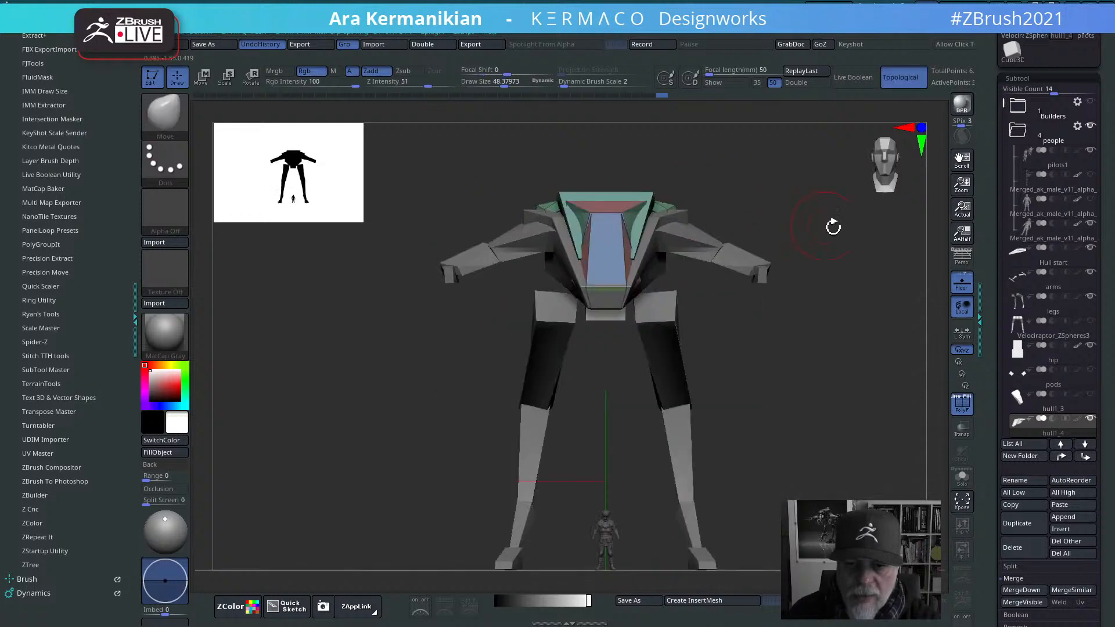
alt+drag(728, 165, 739, 209)
mouse_move(552, 189)
ctrl+shift+mouse_down()
mouse_move(763, 273)
mouse_move(782, 289)
mouse_move(772, 296)
mouse_move(844, 223)
mouse_move(774, 244)
mouse_move(762, 265)
ctrl+shift+mouse_up()
mouse_move(885, 306)
mouse_down()
mouse_move(841, 308)
mouse_move(822, 296)
mouse_up()
mouse_move(784, 219)
mouse_down()
mouse_move(851, 311)
mouse_move(826, 274)
mouse_move(873, 308)
mouse_move(871, 325)
mouse_up()
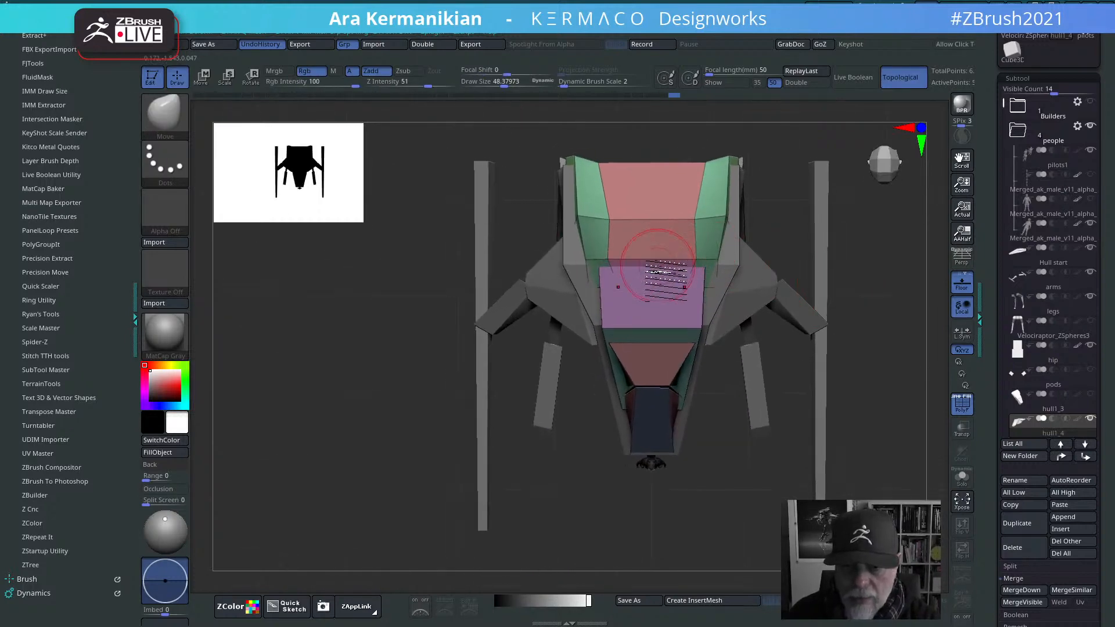
shift+drag(688, 212, 693, 210)
shift+drag(696, 164, 697, 156)
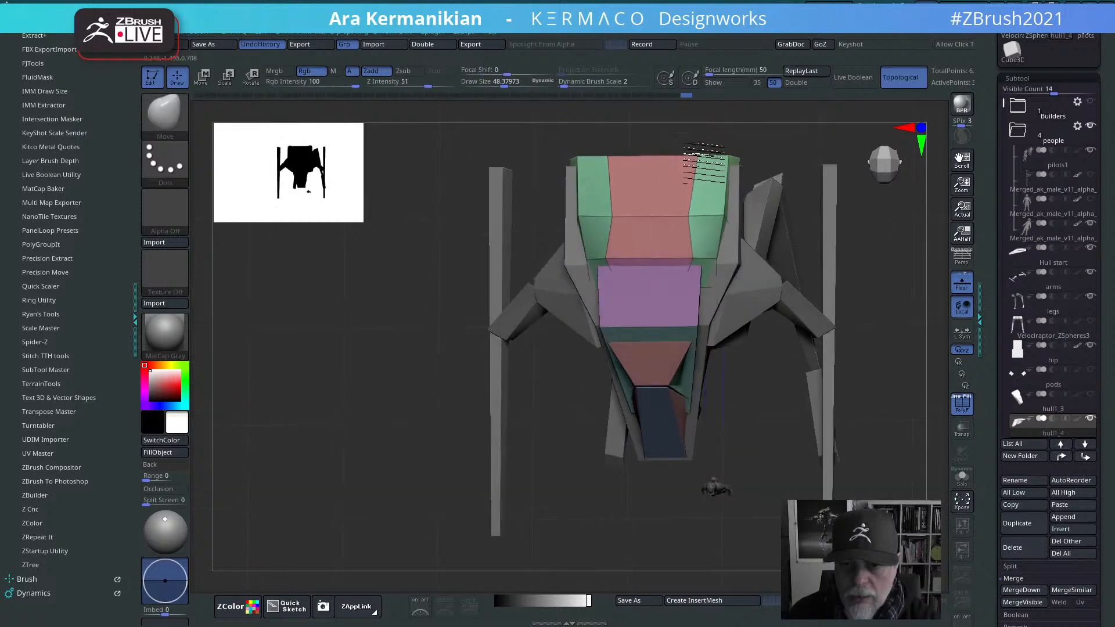
Step: Lift the front inner corners of the hull's rear side panels with a smaller Move brush
mouse_move(1052, 158)
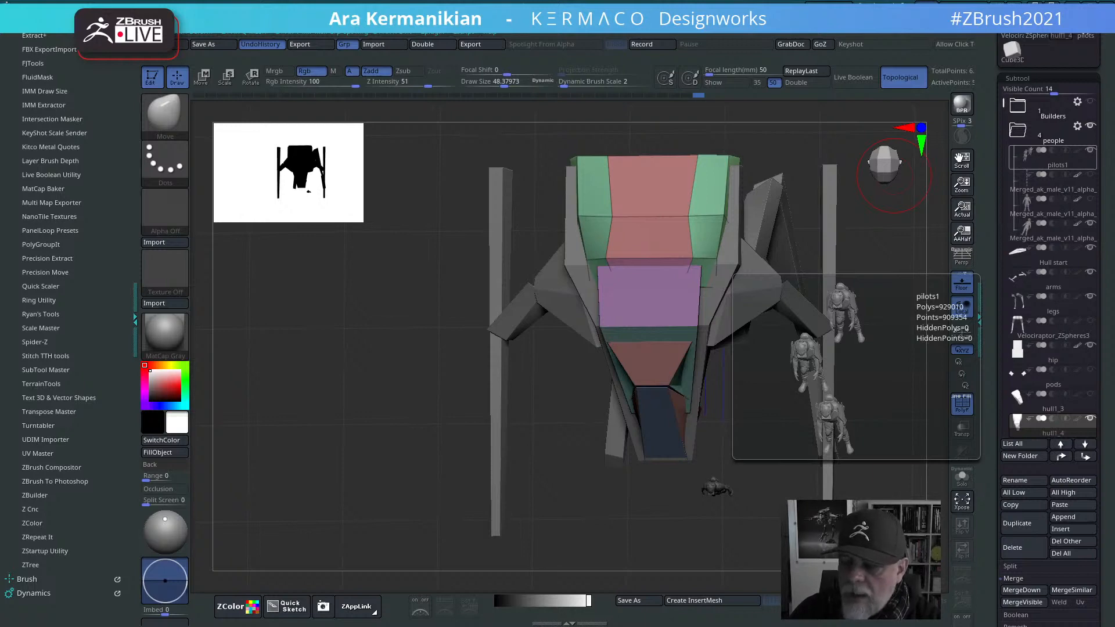
drag(354, 333, 399, 308)
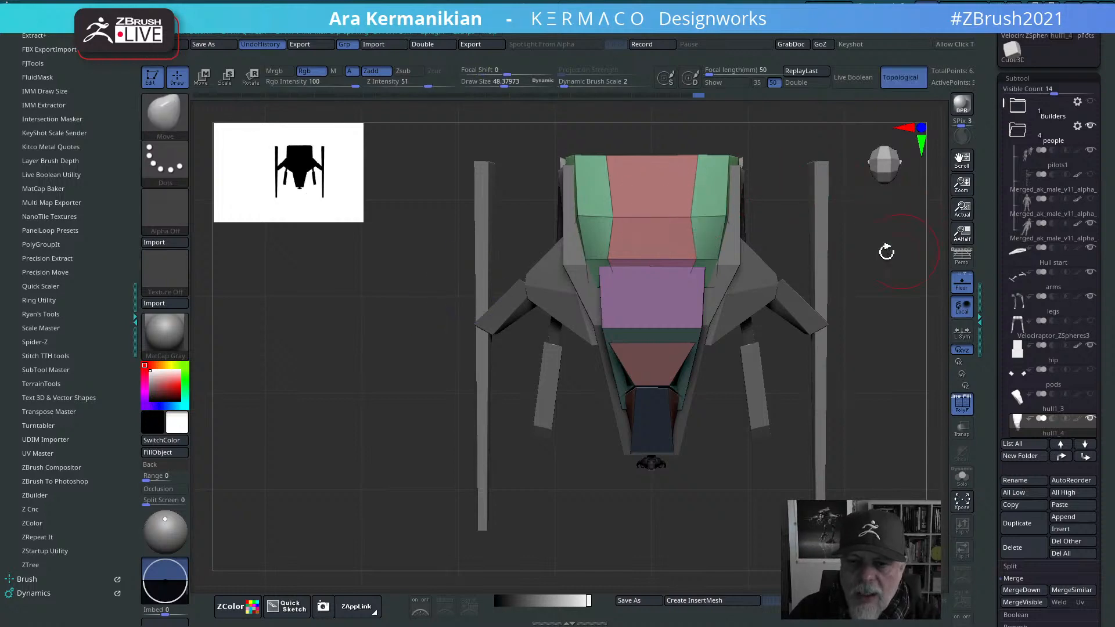
drag(873, 304, 822, 216)
shift+drag(914, 309, 870, 307)
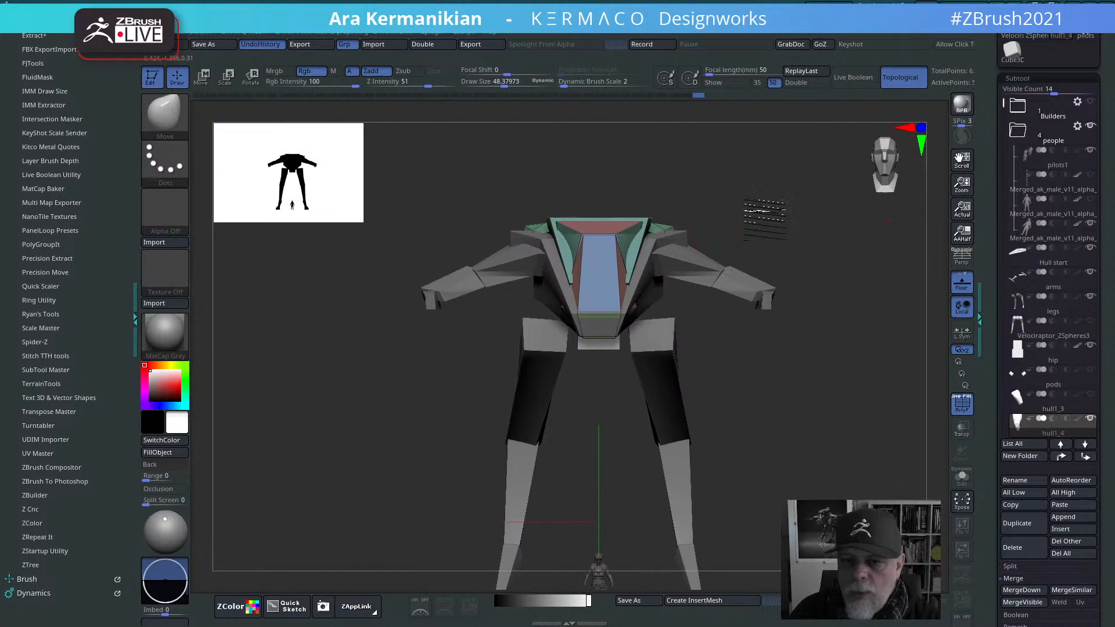
shift+drag(764, 219, 598, 233)
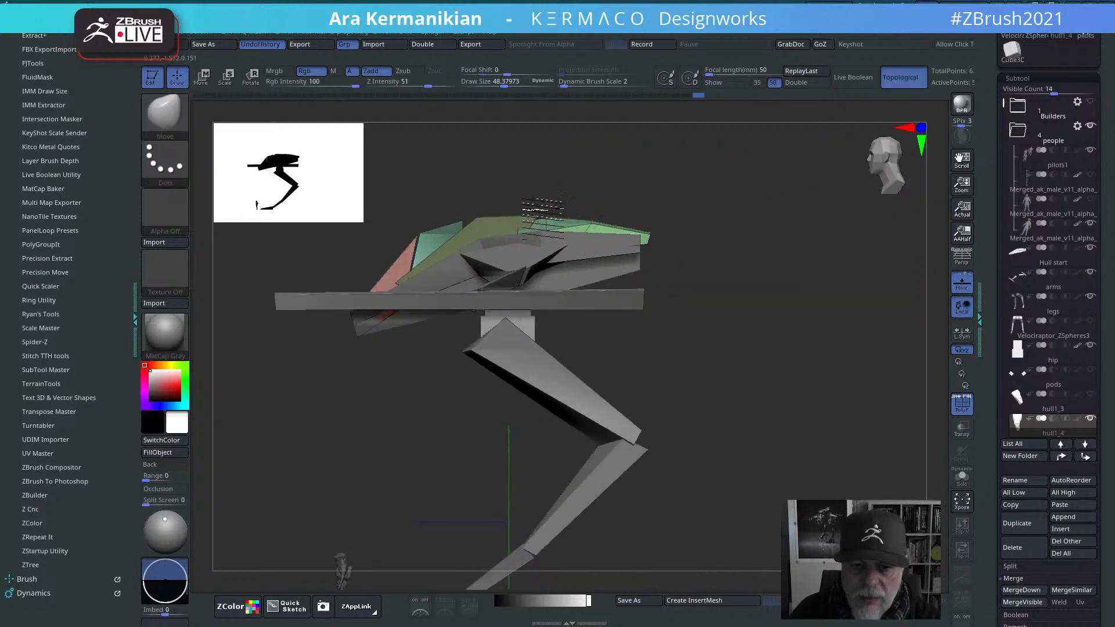
drag(640, 176, 617, 219)
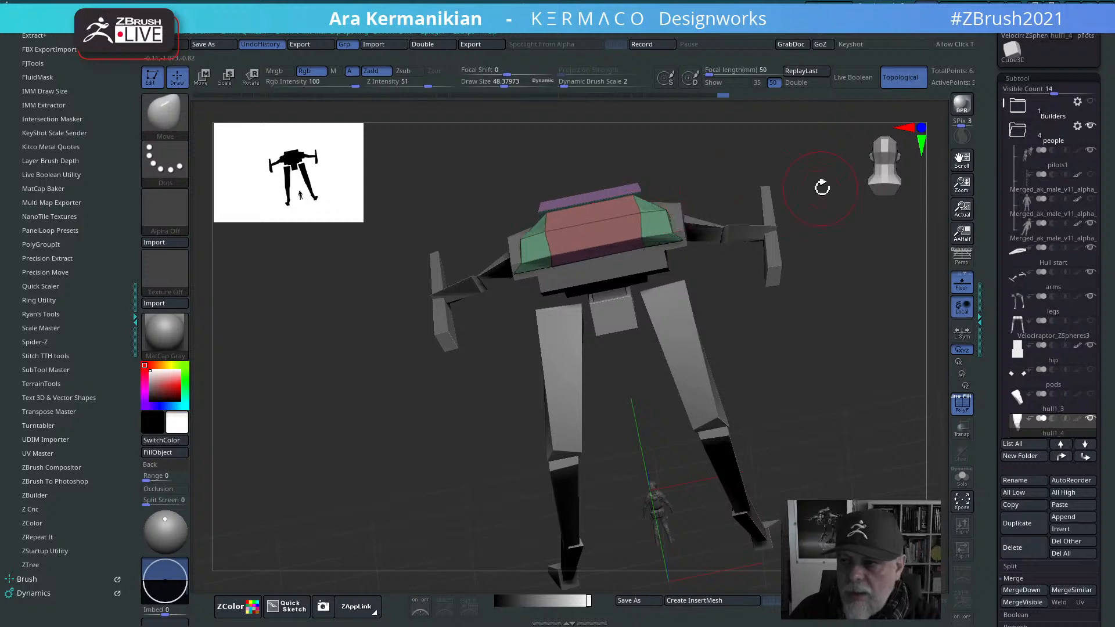
click(870, 170)
click(869, 171)
mouse_move(818, 209)
alt+mouse_down()
mouse_move(757, 204)
mouse_move(770, 209)
mouse_move(747, 261)
mouse_move(795, 252)
mouse_move(771, 276)
mouse_move(769, 226)
mouse_move(800, 246)
alt+mouse_up()
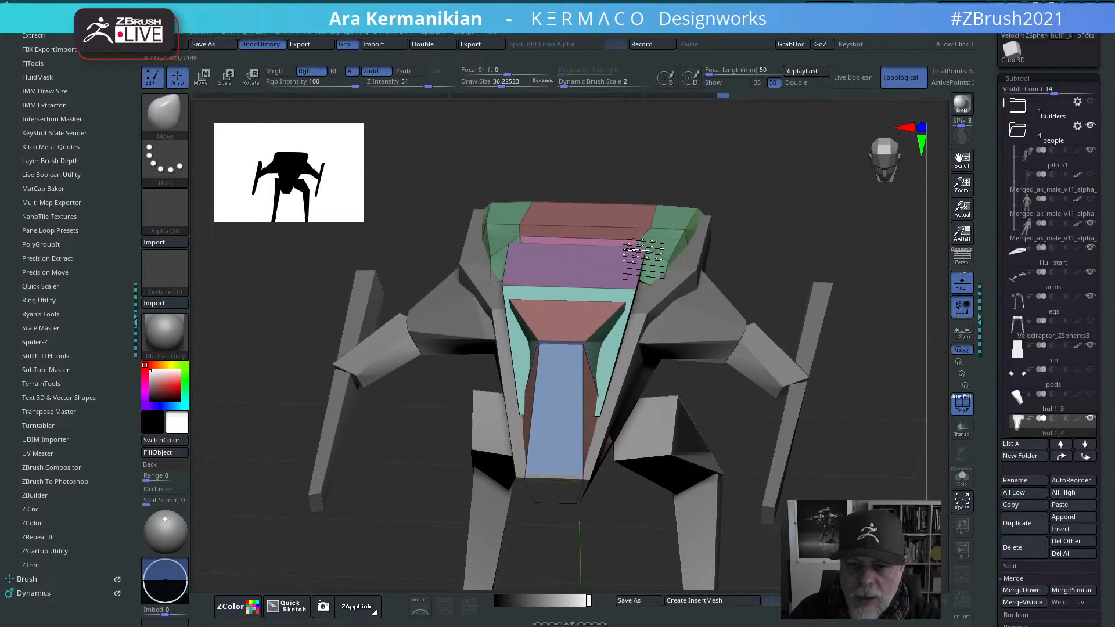
drag(640, 241, 643, 237)
drag(908, 231, 813, 232)
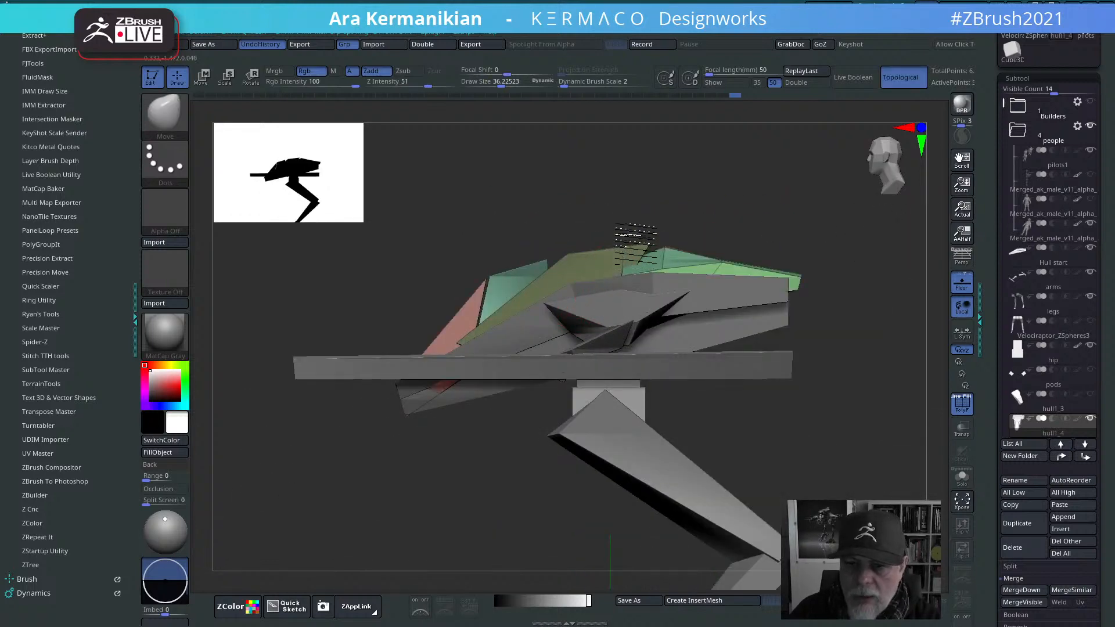
mouse_move(634, 175)
mouse_down()
mouse_move(696, 175)
mouse_move(752, 200)
mouse_up()
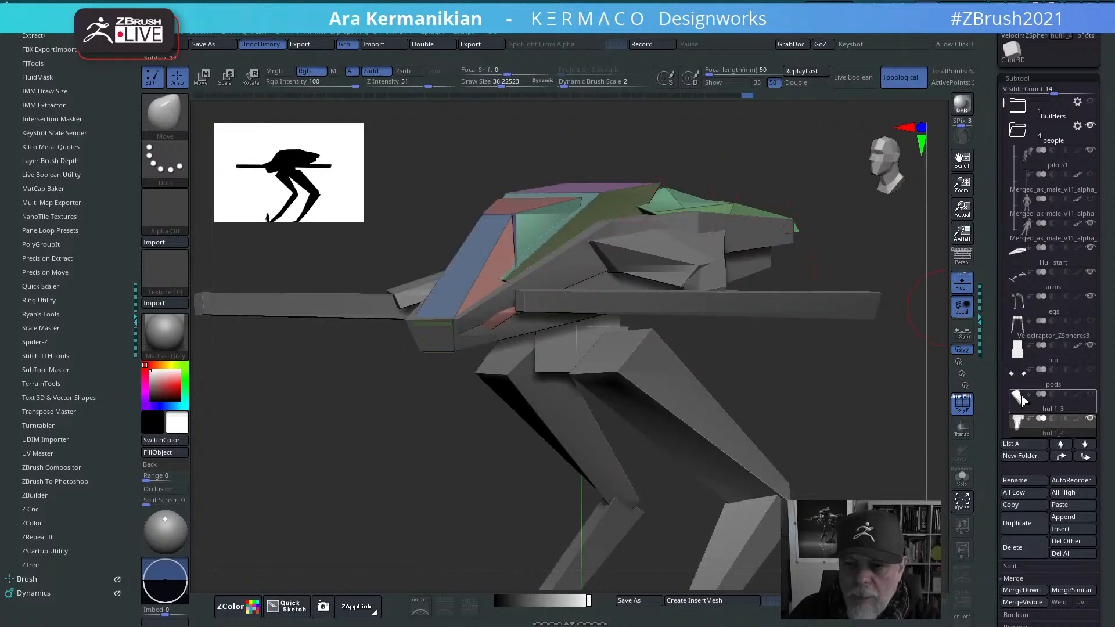
Step: Turn on transparency and examine hull1_4 through the surrounding parts from the side and above
click(956, 434)
drag(719, 143, 745, 282)
drag(726, 242, 668, 249)
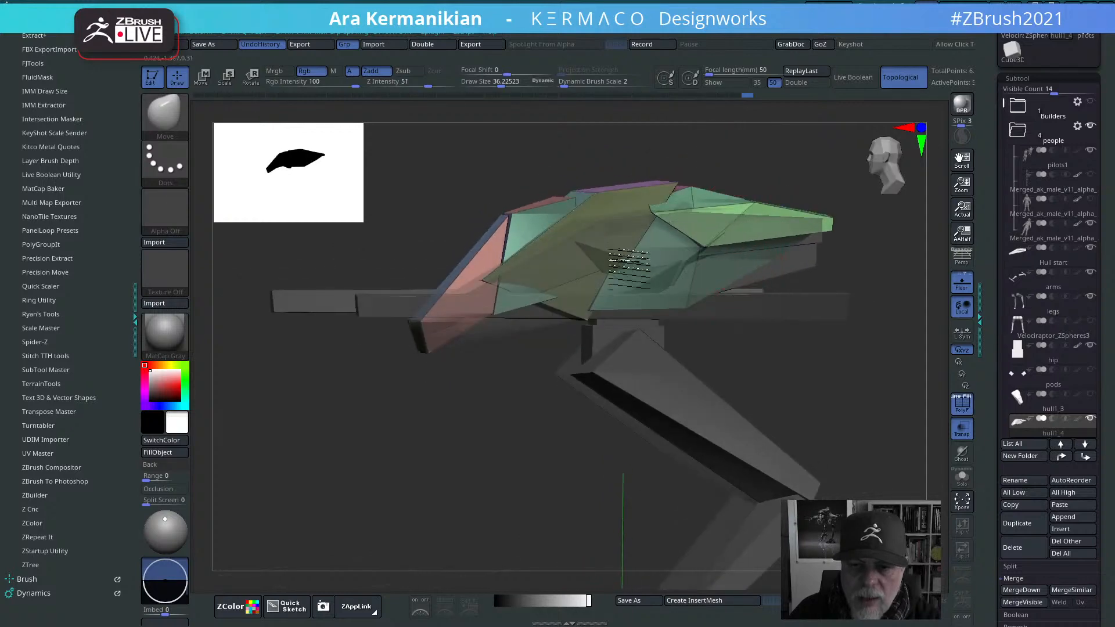
drag(918, 459, 697, 291)
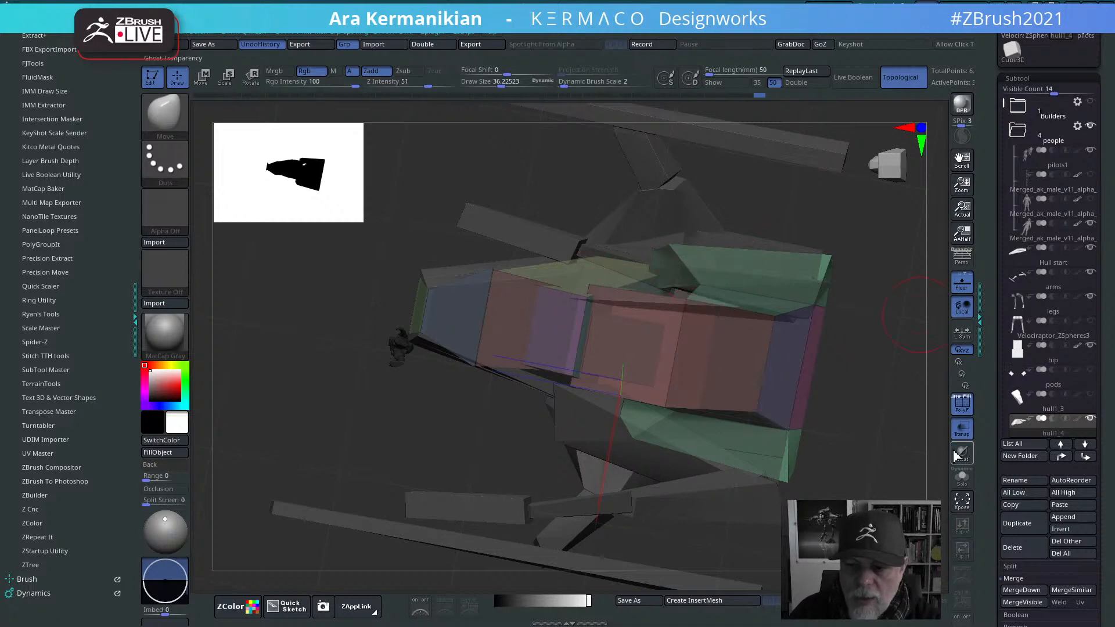
drag(846, 236, 927, 398)
mouse_move(842, 229)
alt+mouse_down()
mouse_move(756, 224)
mouse_move(840, 272)
alt+mouse_up()
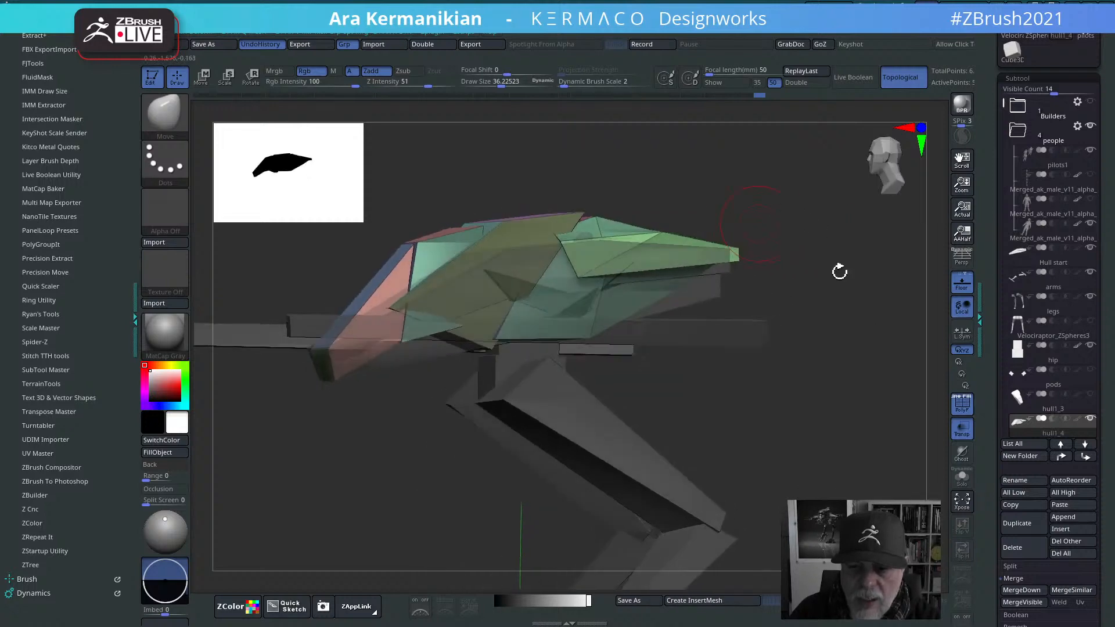
Step: Examine the hull's overlap with the other parts in ghost transparency, then restore the opaque display
click(968, 454)
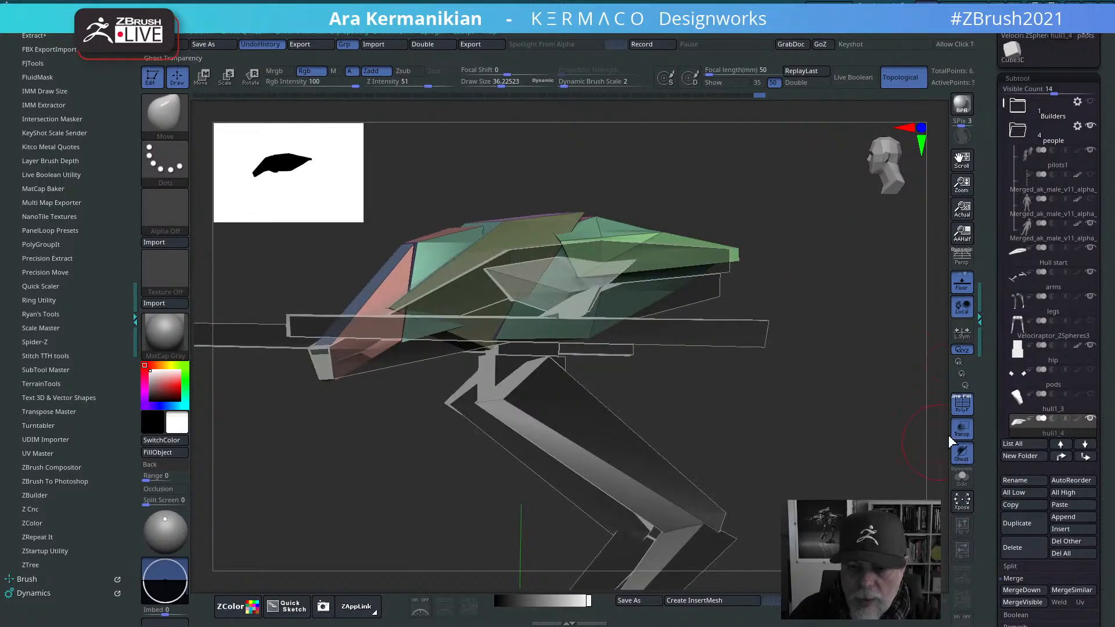
drag(872, 459, 552, 240)
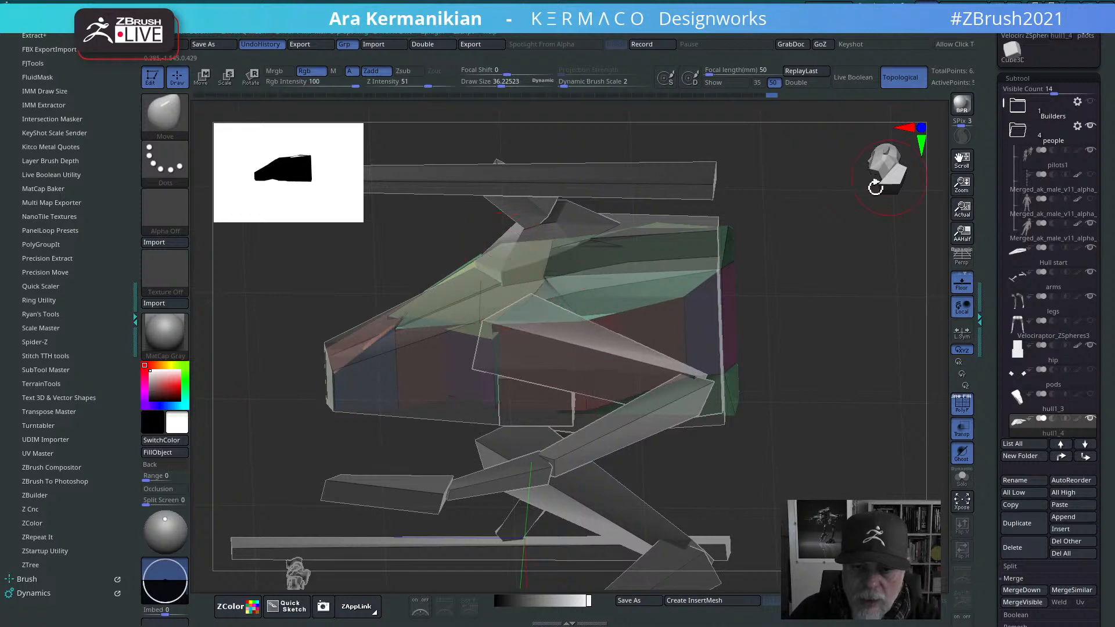
drag(875, 188, 759, 331)
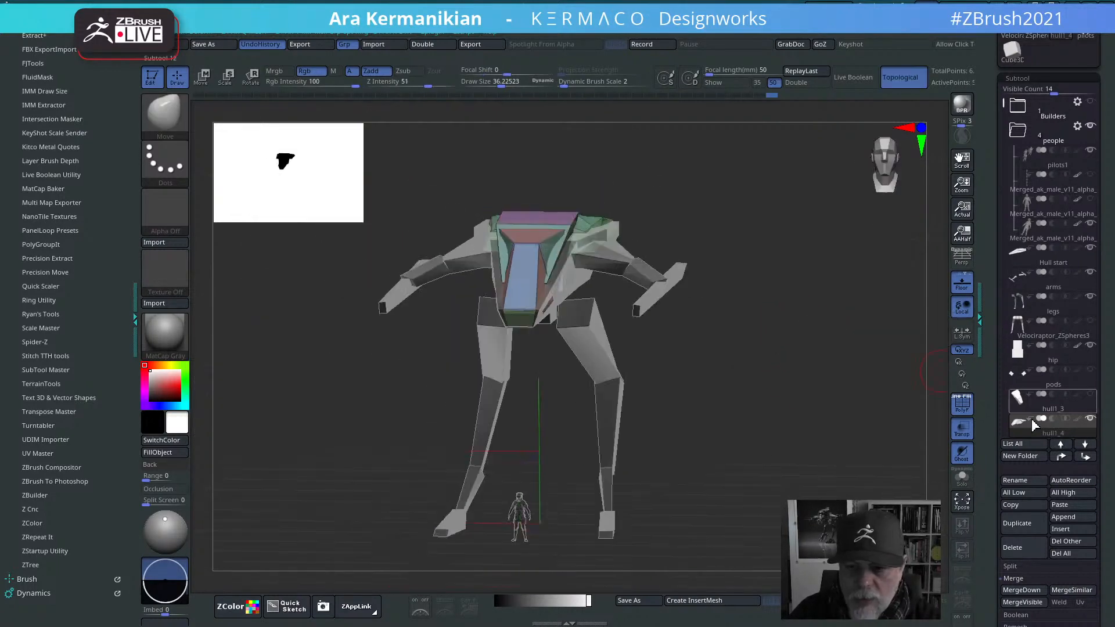
click(965, 456)
drag(824, 399, 734, 360)
click(972, 433)
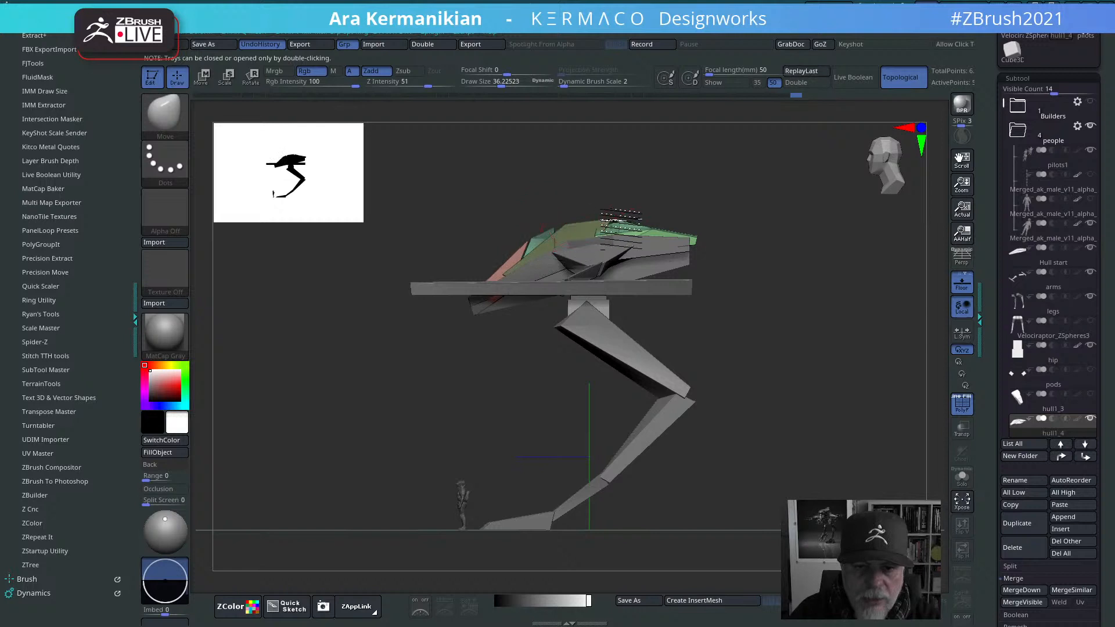
Step: Reshape the panels around the hull's nose and its raised rear side panels with the Move brush
mouse_move(655, 183)
mouse_down()
mouse_move(679, 229)
mouse_move(714, 251)
mouse_move(674, 221)
mouse_move(761, 212)
mouse_move(702, 187)
mouse_move(744, 199)
mouse_move(726, 276)
mouse_up()
key(s)
key(s)
drag(594, 279, 589, 277)
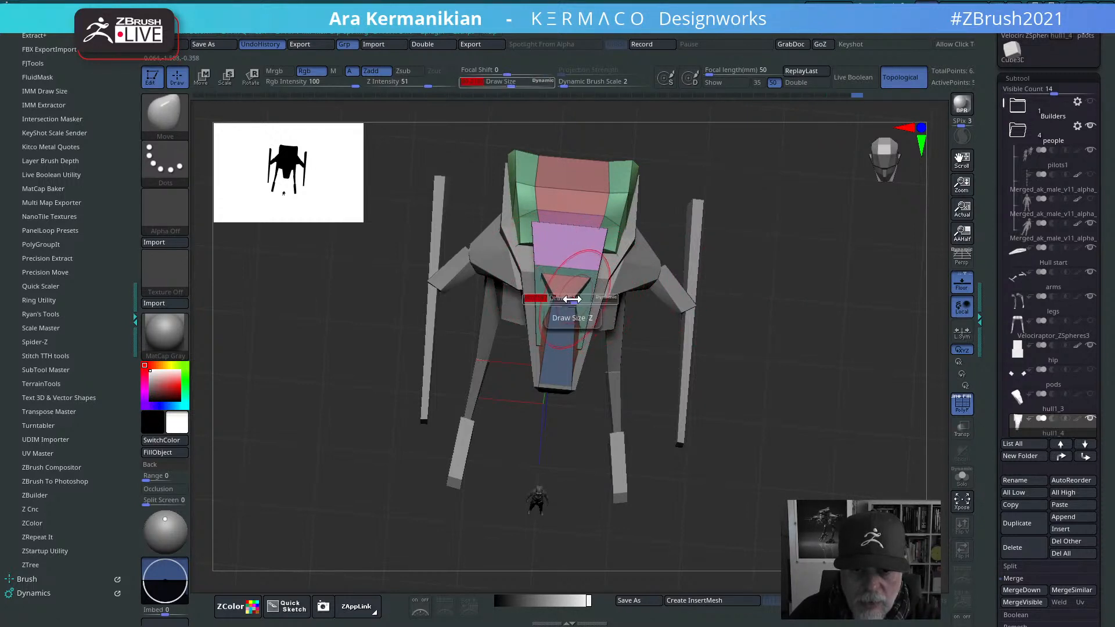
drag(572, 299, 563, 298)
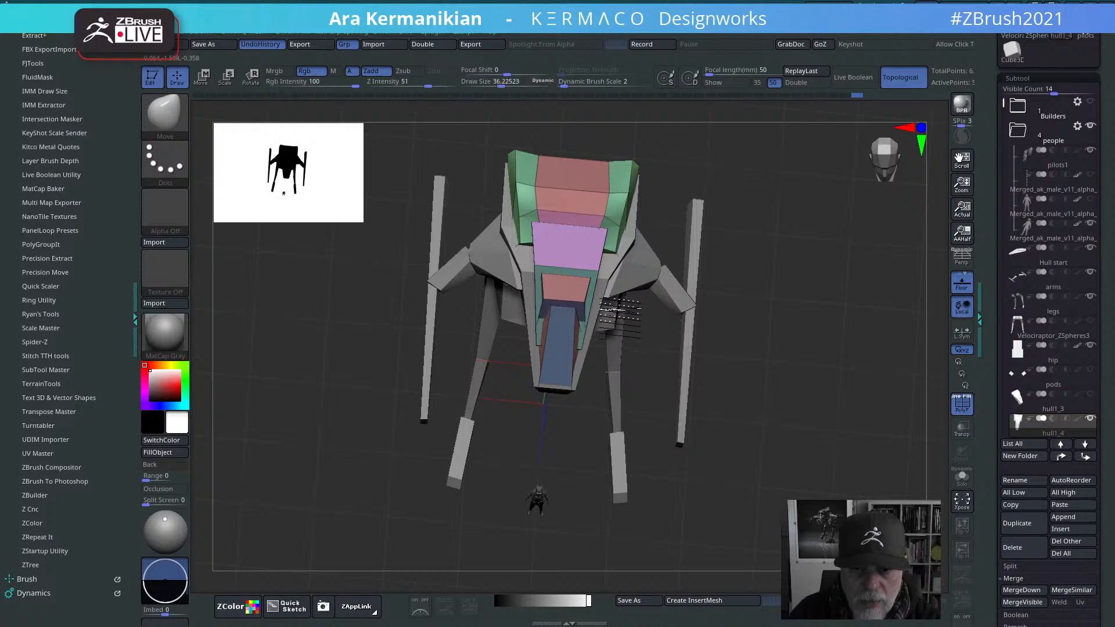
mouse_move(748, 397)
mouse_down()
mouse_move(810, 314)
mouse_move(756, 261)
mouse_move(778, 345)
mouse_move(748, 399)
mouse_up()
alt+drag(762, 304, 764, 360)
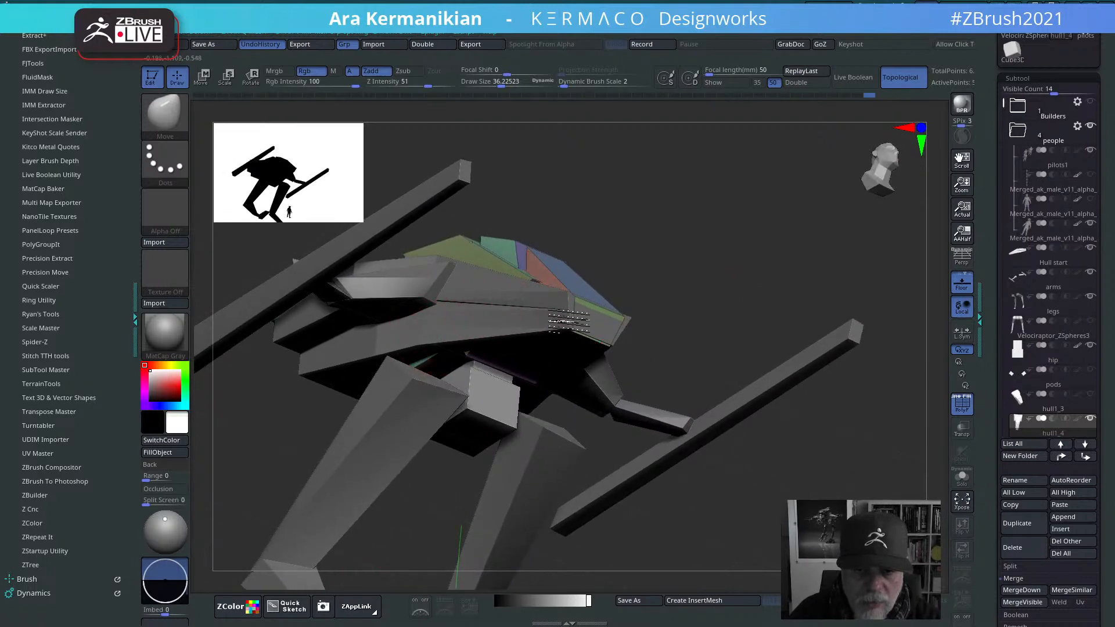
shift+drag(791, 250, 778, 256)
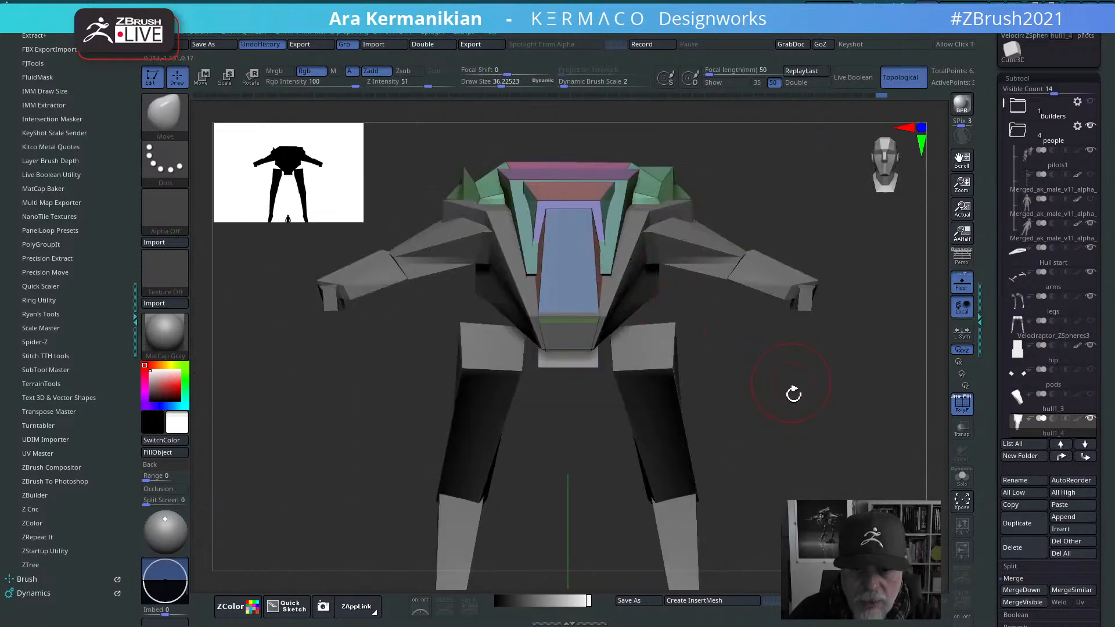
drag(793, 394, 952, 319)
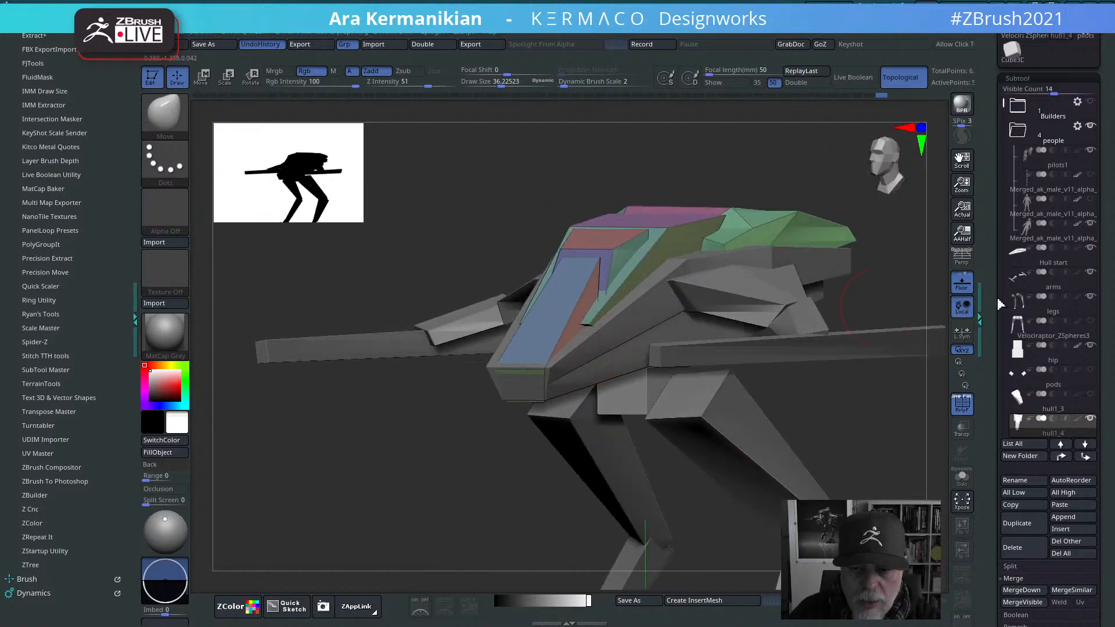
Step: Turn on transparency and adjust the lower ends of the hull's front side panels with a Move brush reduced to about 28
click(962, 428)
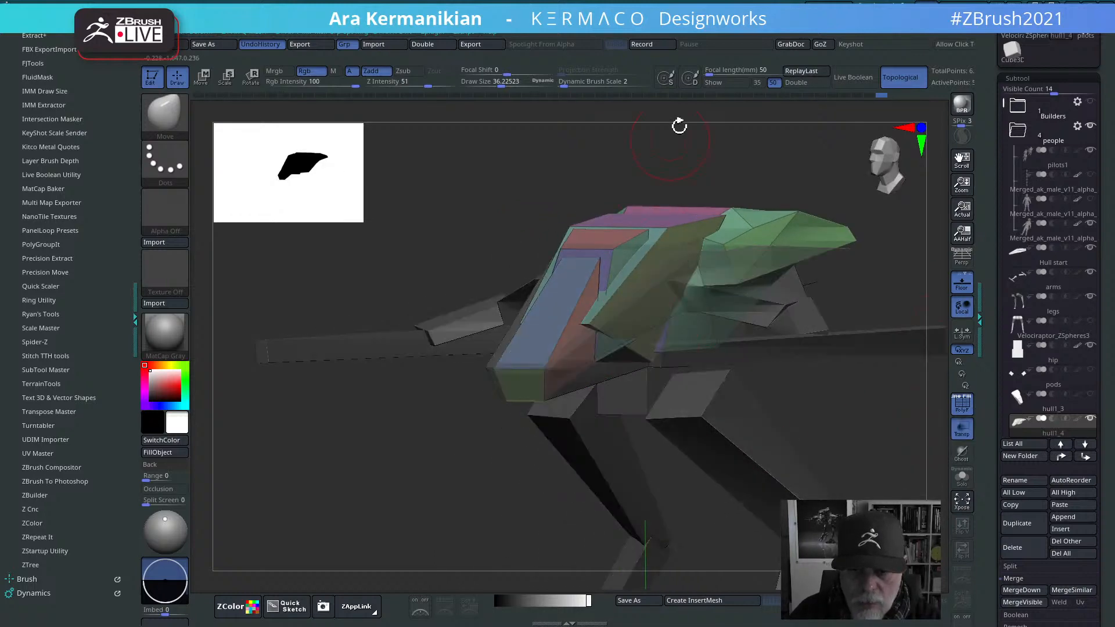
mouse_move(680, 125)
mouse_down()
mouse_move(630, 359)
mouse_move(600, 322)
mouse_move(288, 323)
mouse_up()
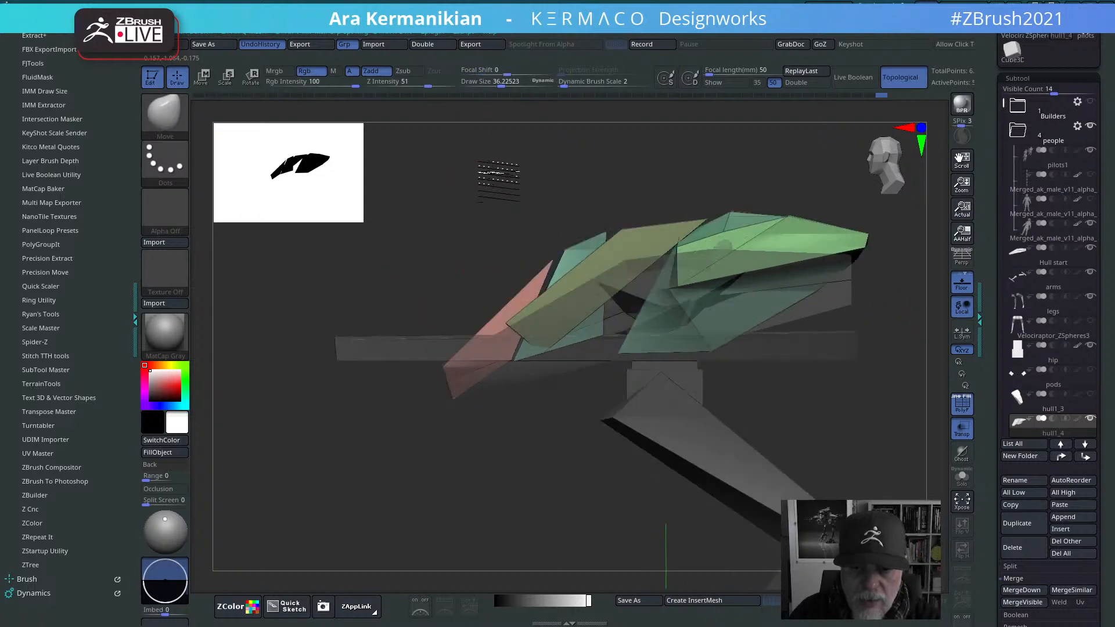
drag(459, 174, 624, 317)
drag(587, 356, 620, 365)
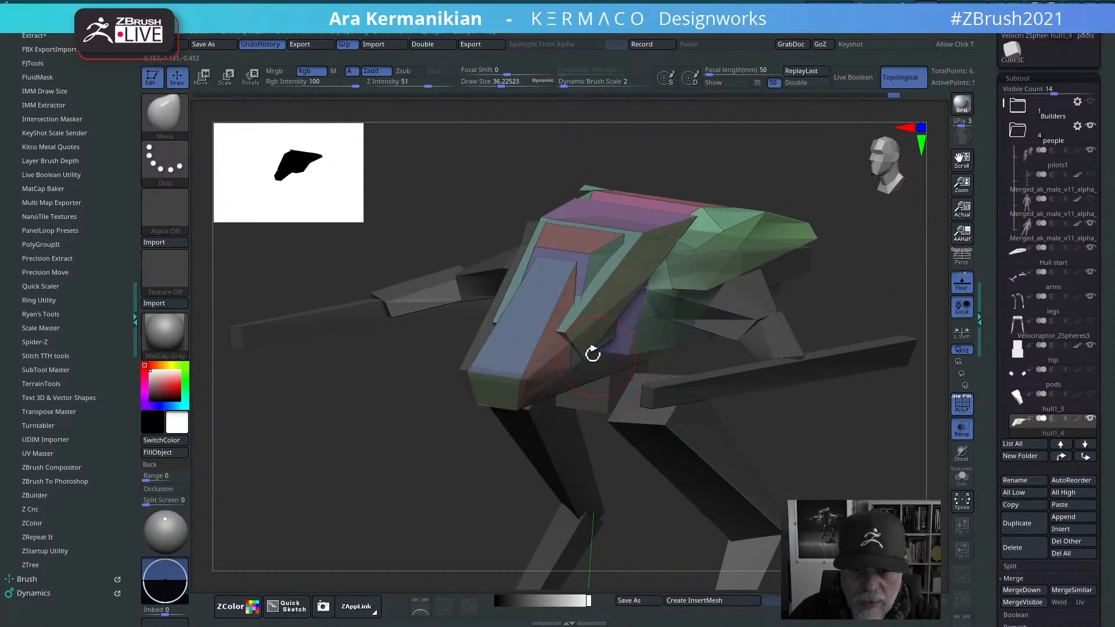
mouse_move(482, 213)
mouse_down()
mouse_move(551, 171)
mouse_move(581, 185)
mouse_up()
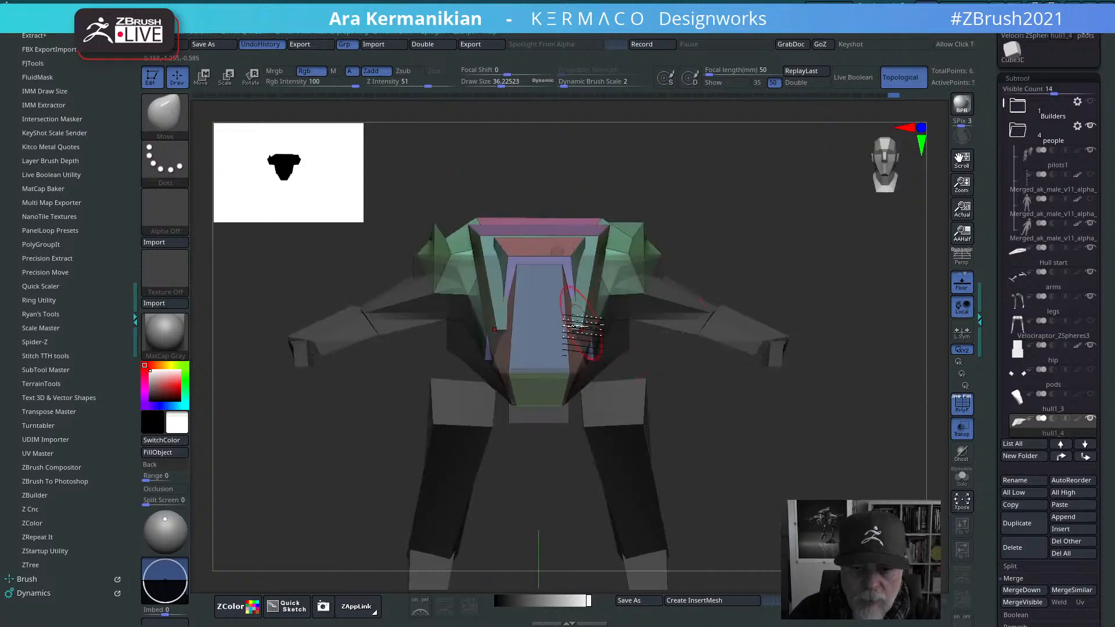
key(z)
drag(577, 331, 499, 334)
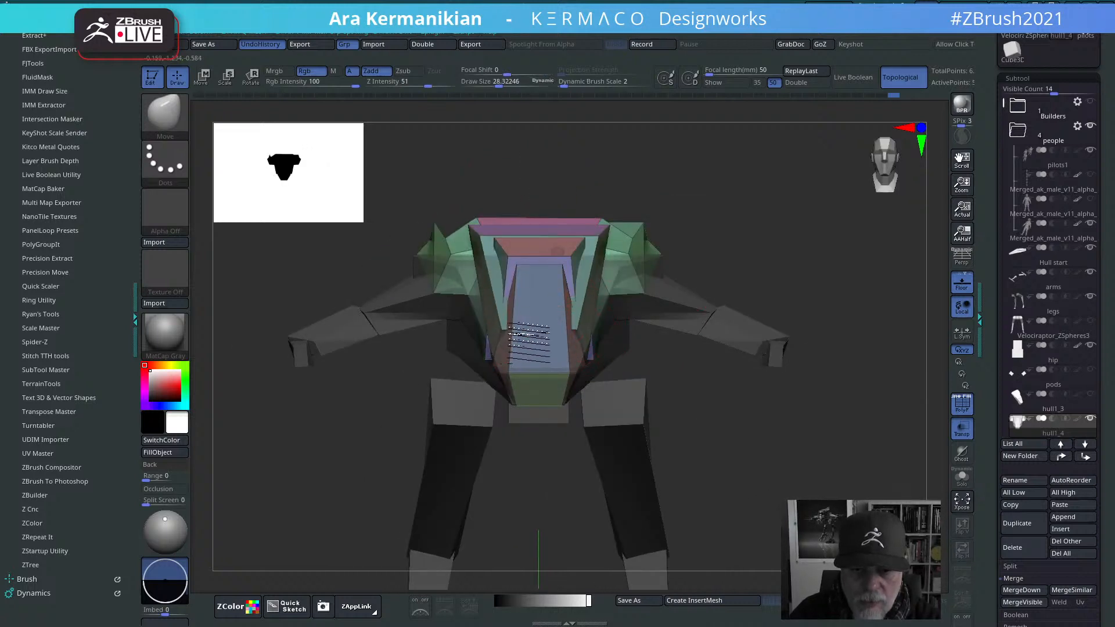
Step: Reshape and widen the outer edges of the hull's rear side panels symmetrically from the front and back
mouse_move(852, 192)
mouse_down()
mouse_move(779, 341)
mouse_move(779, 249)
mouse_move(756, 390)
mouse_move(828, 339)
mouse_move(761, 364)
mouse_move(620, 167)
mouse_move(850, 317)
mouse_move(515, 302)
mouse_up()
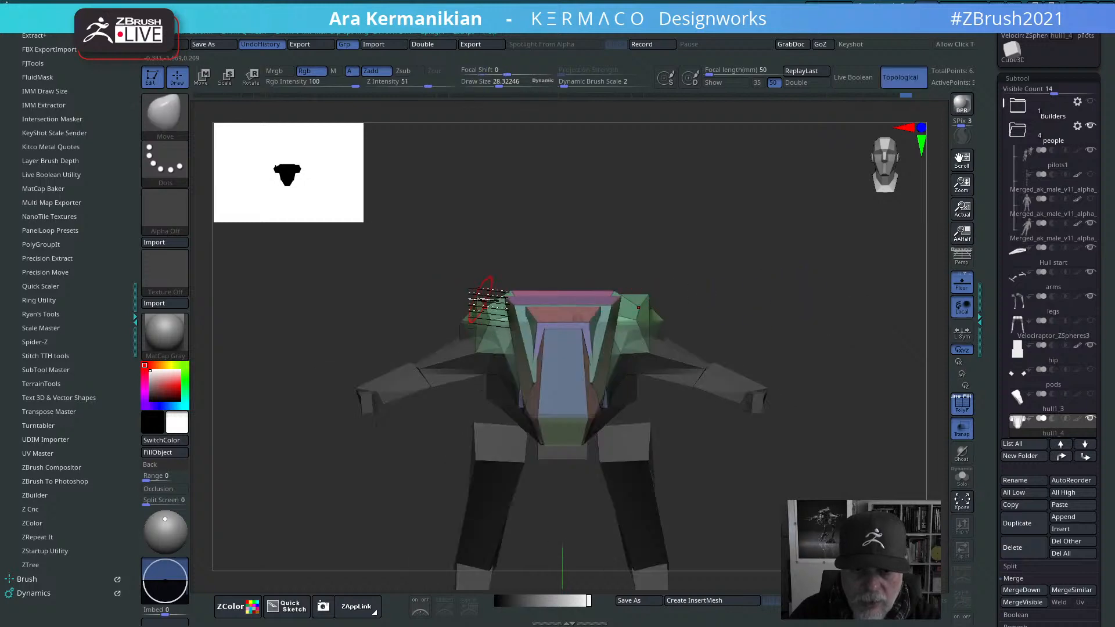
drag(598, 264, 650, 336)
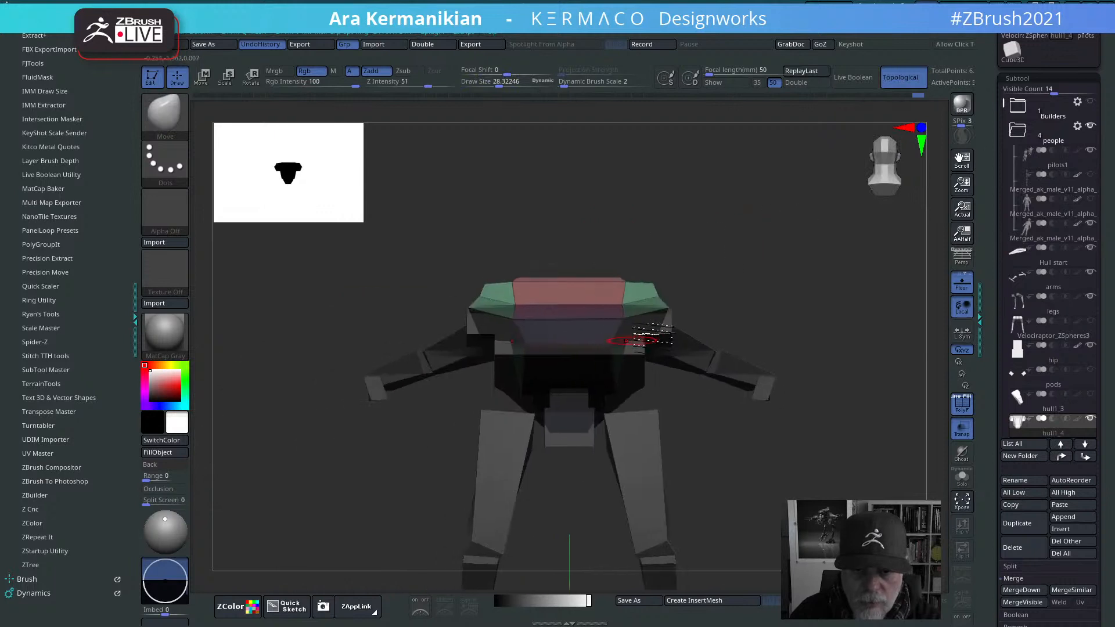
drag(637, 297, 637, 238)
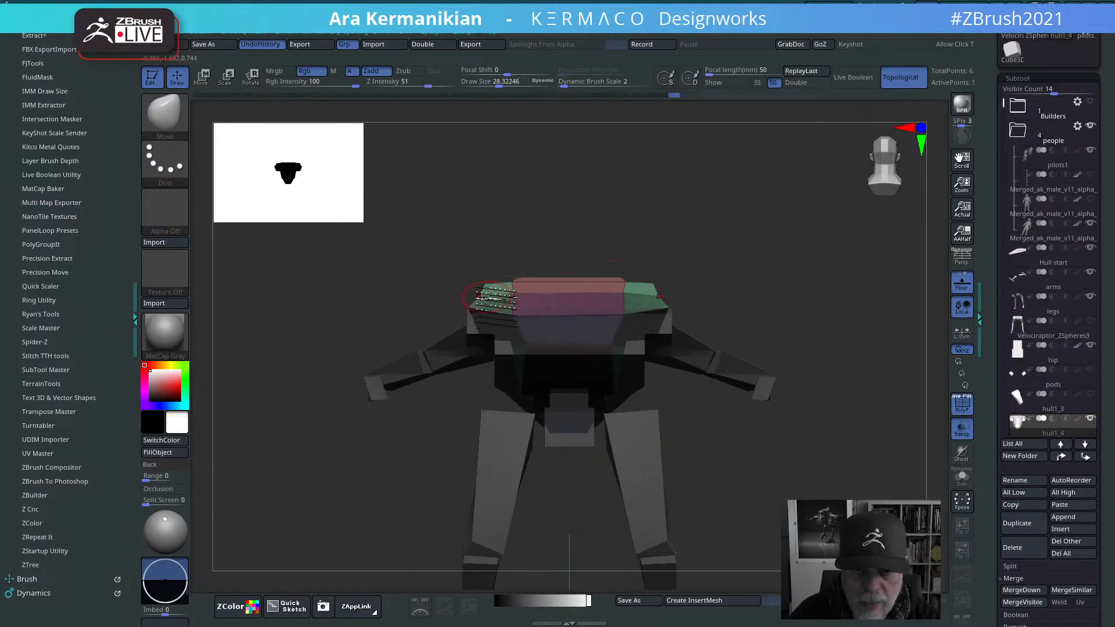
drag(478, 296, 461, 290)
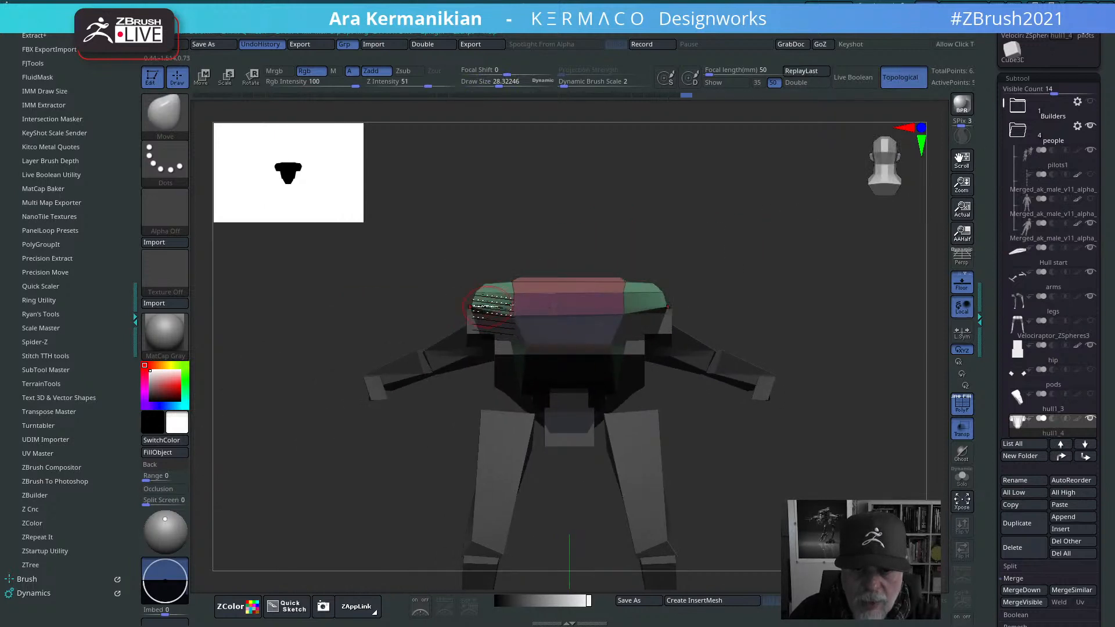
drag(803, 256, 686, 252)
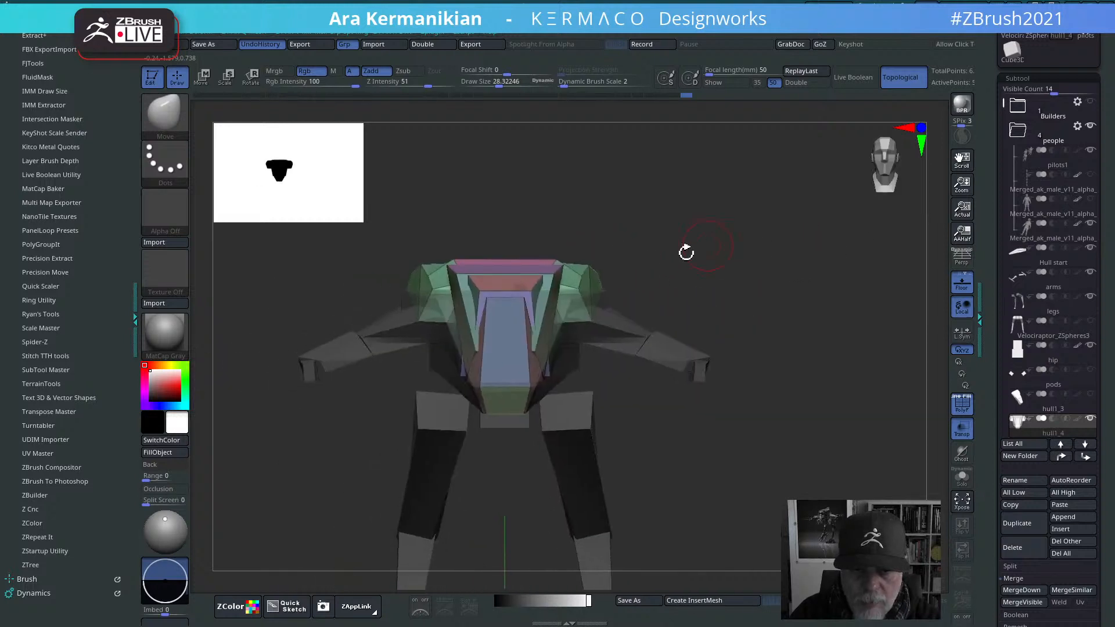
drag(606, 275, 643, 273)
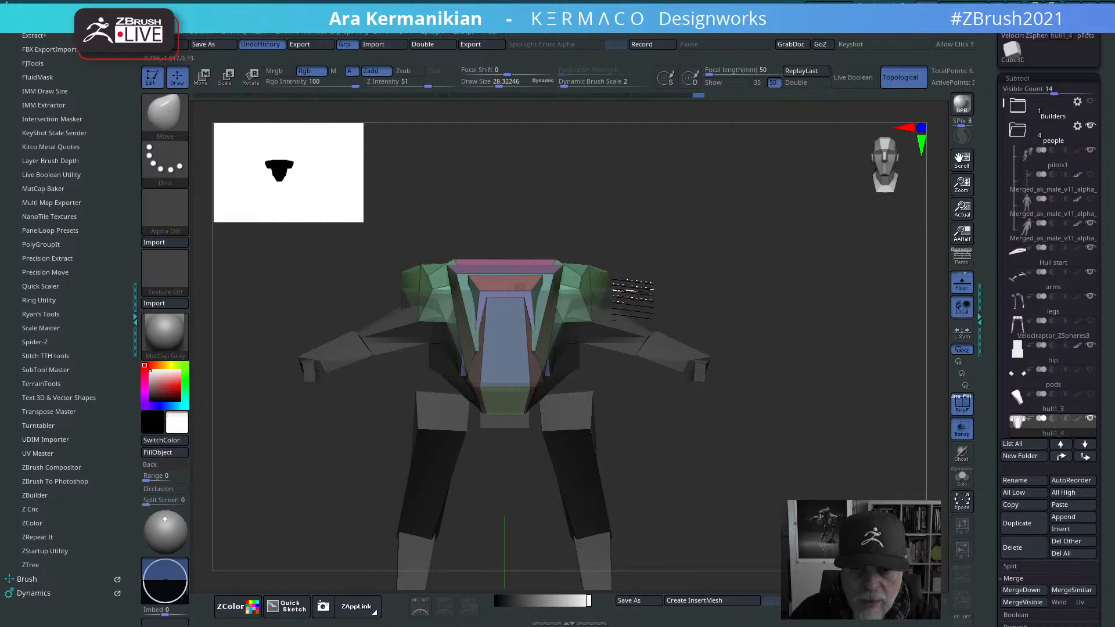
Step: Straighten the rear edge and outer corners of the hull's rear panels with the Move brush, working from above
mouse_move(723, 263)
mouse_down()
mouse_move(725, 305)
mouse_move(555, 344)
mouse_move(608, 313)
mouse_up()
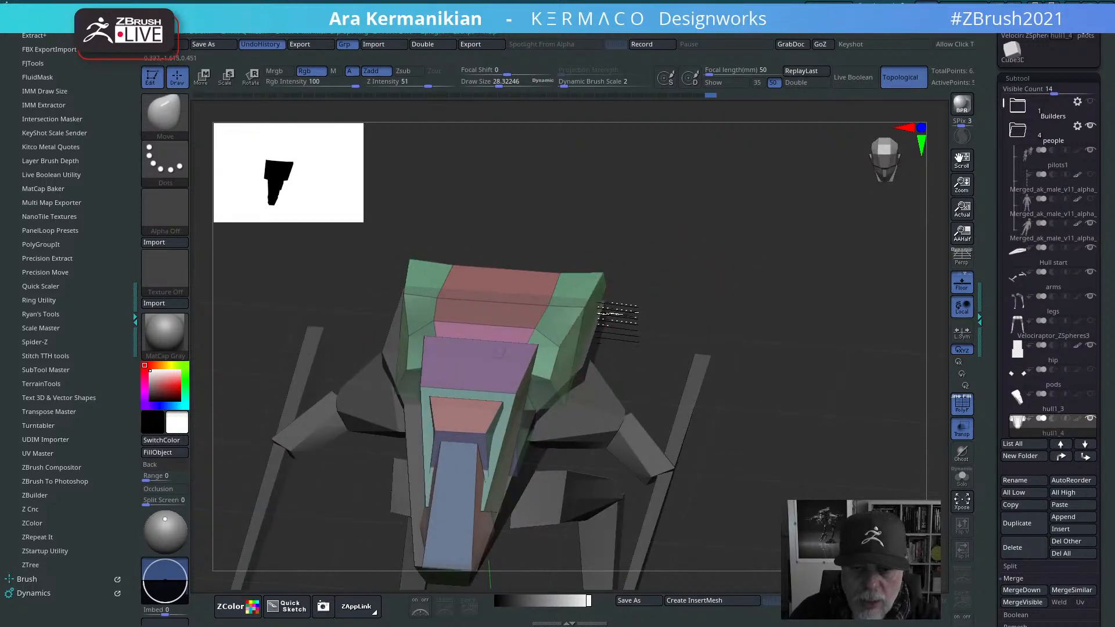
drag(557, 272, 561, 268)
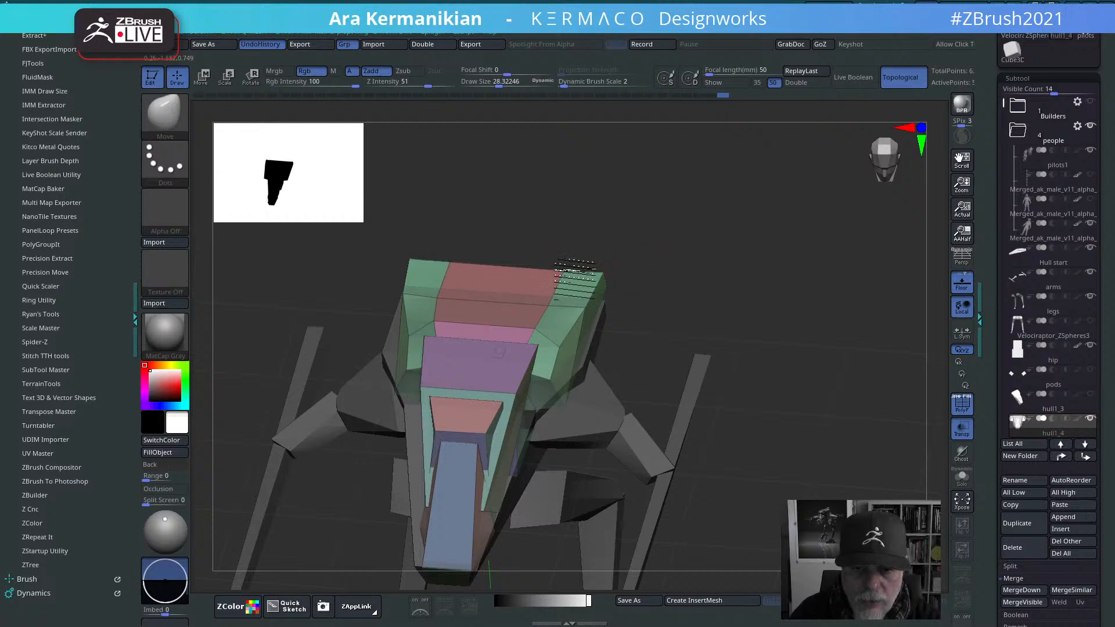
mouse_move(755, 258)
mouse_down()
mouse_move(697, 216)
mouse_move(777, 253)
mouse_move(656, 284)
mouse_move(648, 222)
mouse_move(709, 256)
mouse_move(778, 274)
mouse_move(759, 288)
mouse_move(744, 279)
mouse_move(791, 194)
mouse_move(716, 209)
mouse_move(781, 231)
mouse_move(772, 232)
mouse_move(836, 383)
mouse_move(846, 364)
mouse_move(827, 357)
mouse_up()
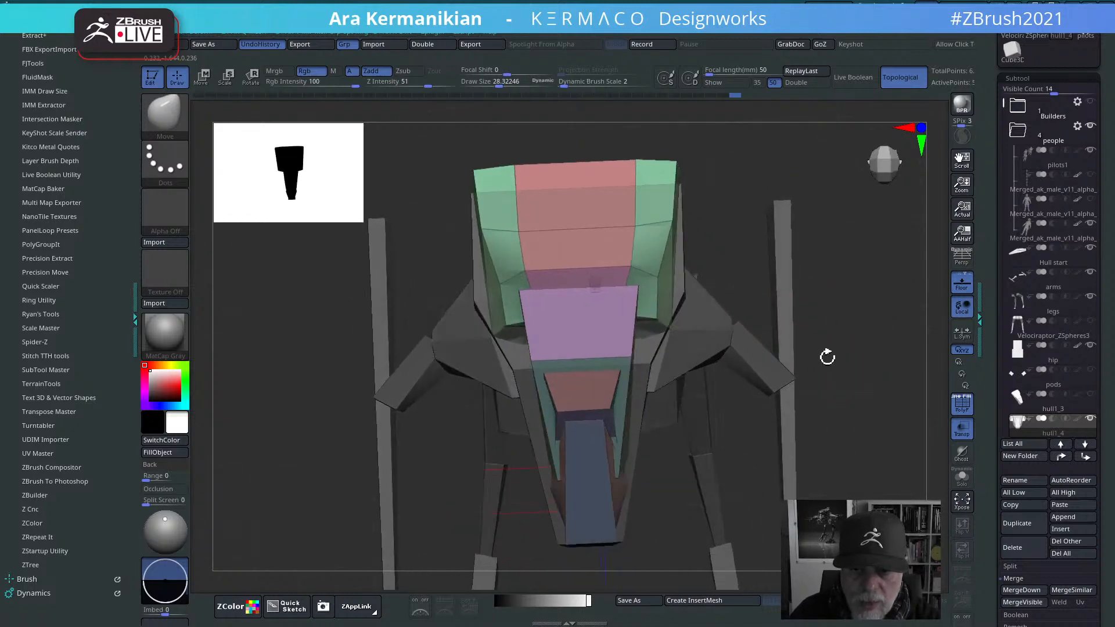
shift+drag(757, 219, 744, 299)
mouse_move(728, 221)
ctrl+shift+mouse_down()
mouse_move(667, 446)
mouse_move(622, 411)
mouse_move(652, 378)
mouse_move(642, 376)
ctrl+shift+mouse_up()
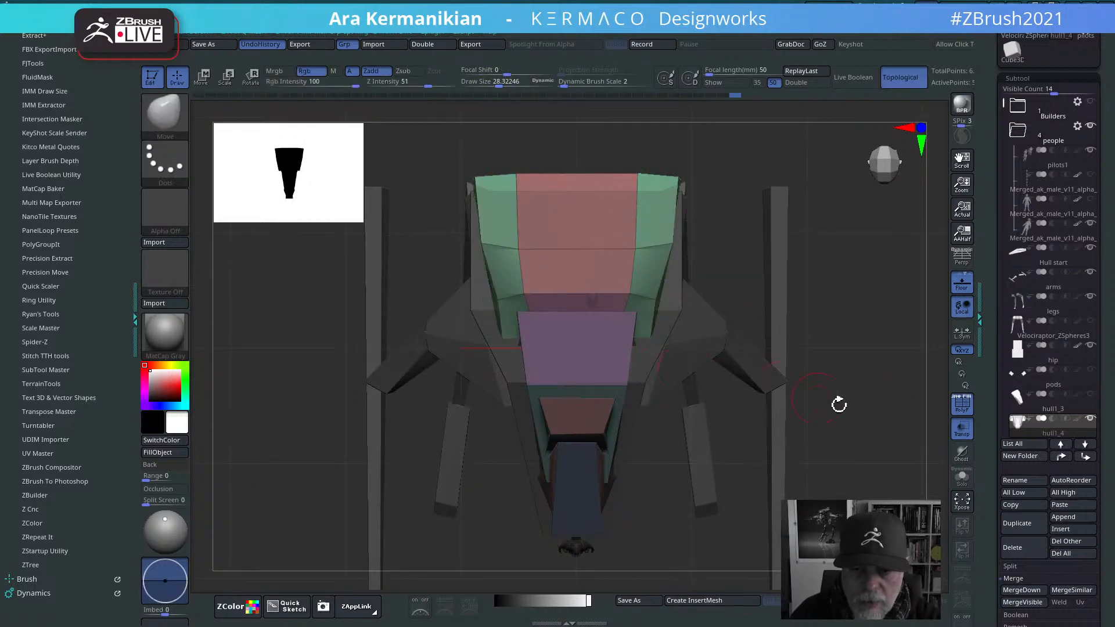
drag(838, 405, 849, 336)
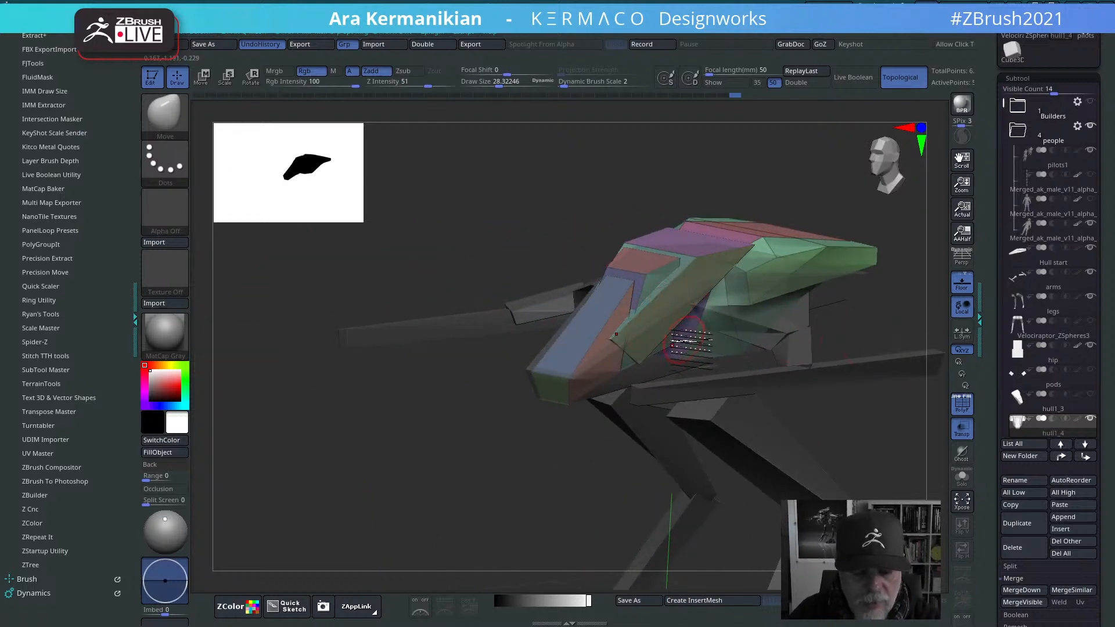
Step: Insert edge loops across the hull's nose and upper front panels with the ZModeler brush
key(b)
key(z)
key(m)
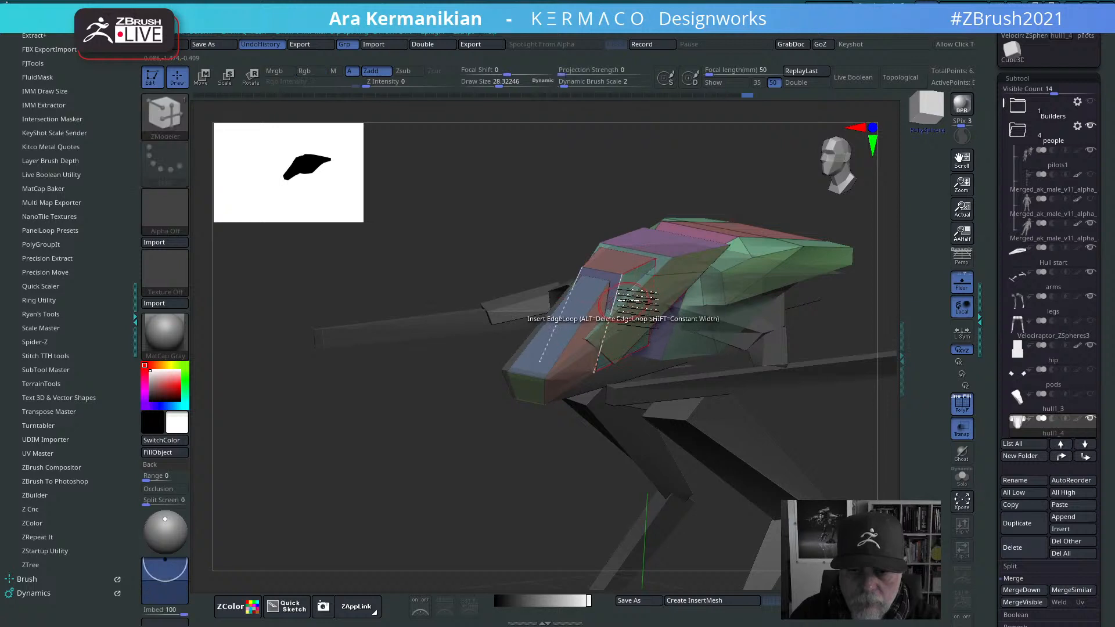
drag(822, 141, 810, 172)
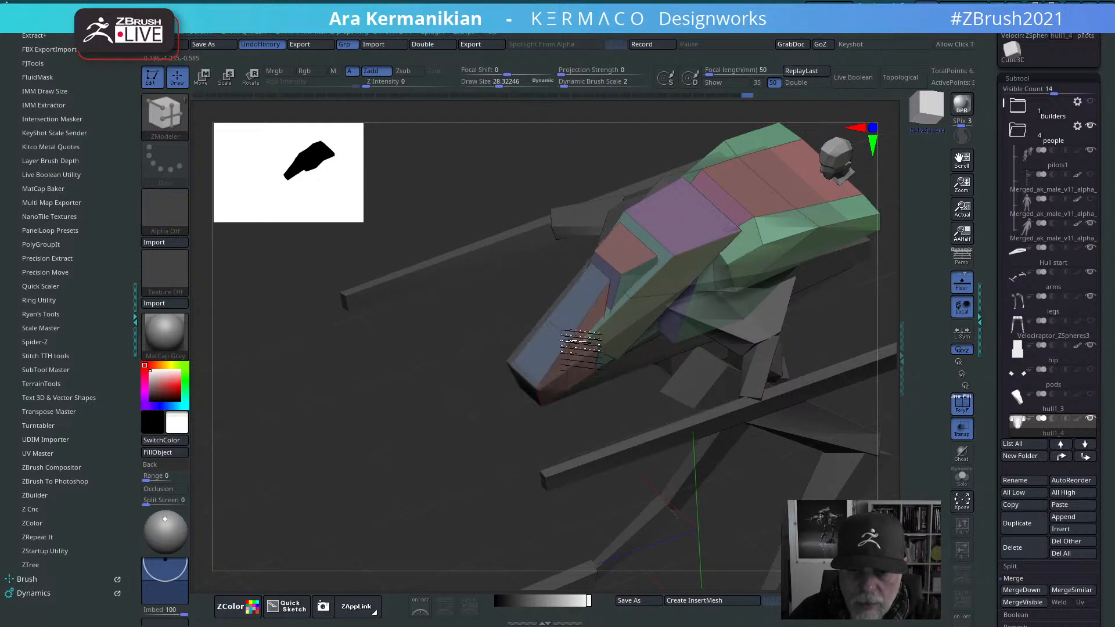
drag(482, 214, 509, 229)
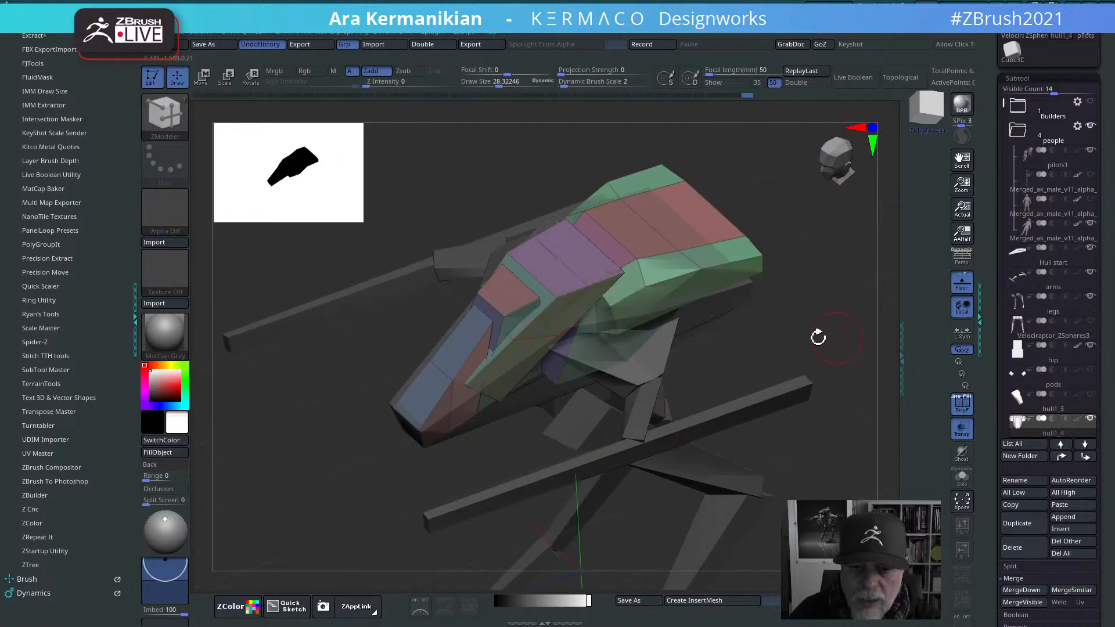
drag(817, 337, 807, 319)
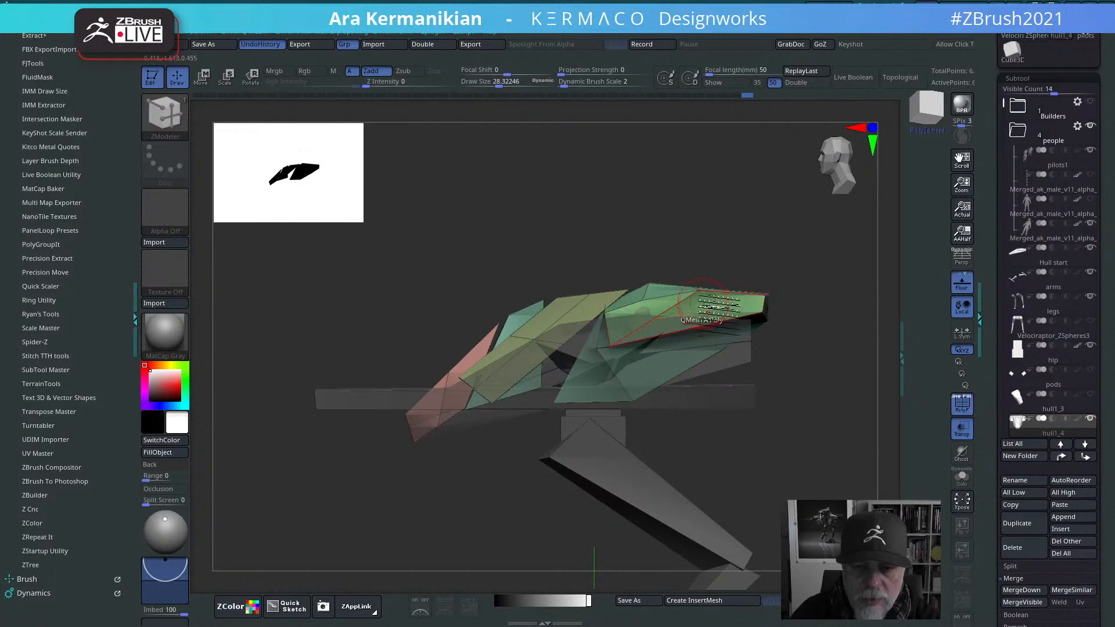
Step: Adjust the newly divided nose and upper front panels with the Move brush in side and top views
key(b)
key(m)
key(v)
drag(704, 224, 624, 299)
shift+drag(691, 147, 725, 142)
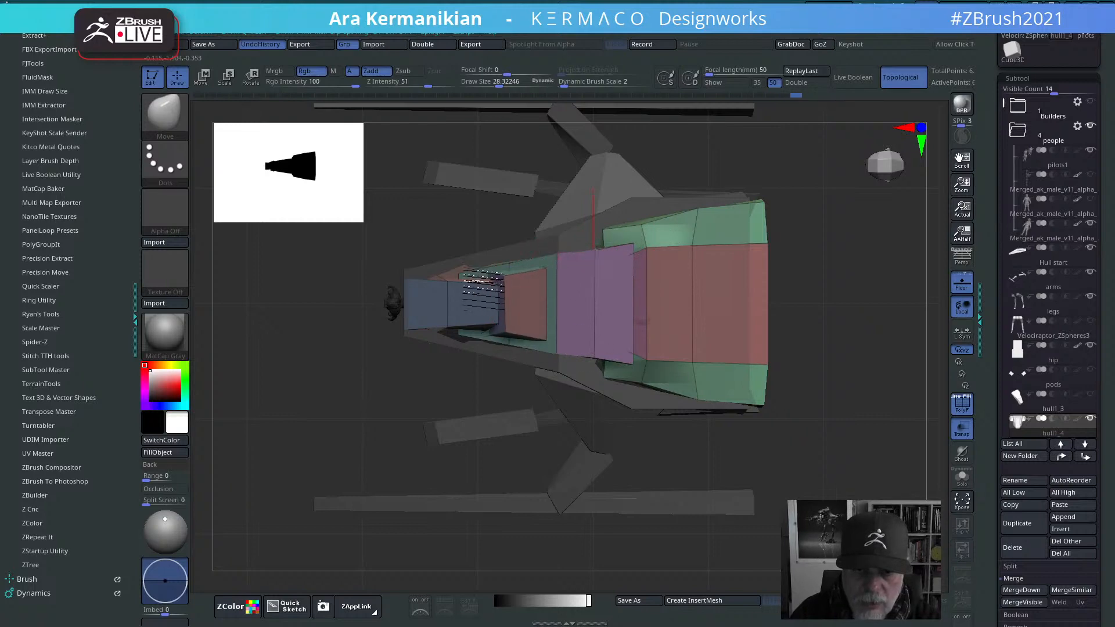
shift+drag(921, 374, 896, 258)
shift+drag(537, 216, 572, 199)
Step: Turn off transparency and the PolyFrame display, and enlarge the silhouette thumbnail to size 356
alt+drag(782, 262, 955, 363)
click(969, 432)
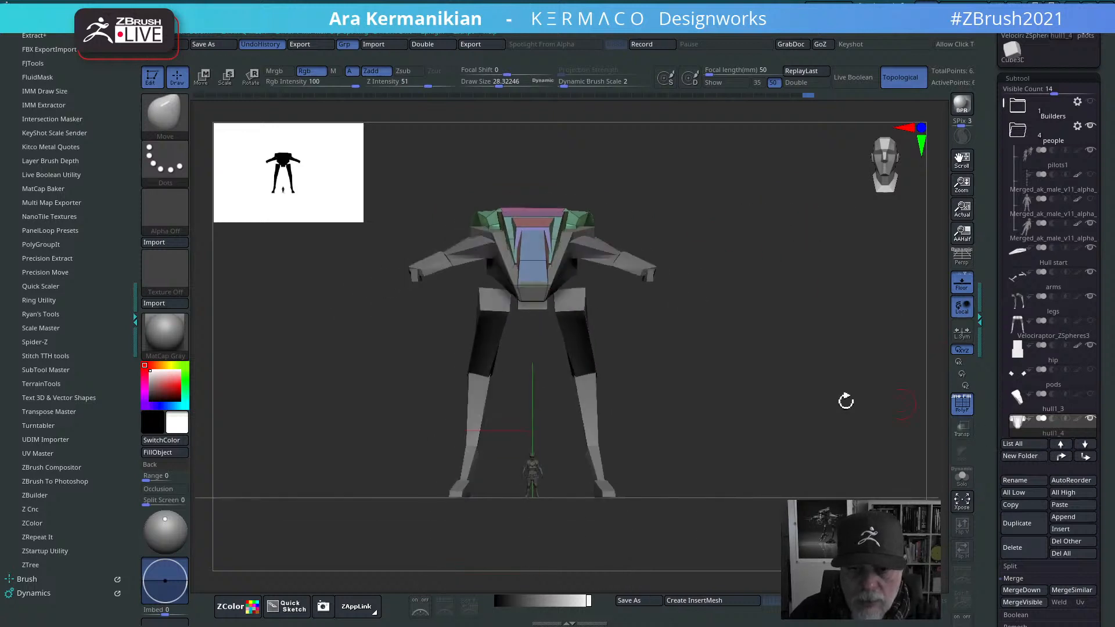
alt+drag(722, 338, 811, 354)
click(963, 405)
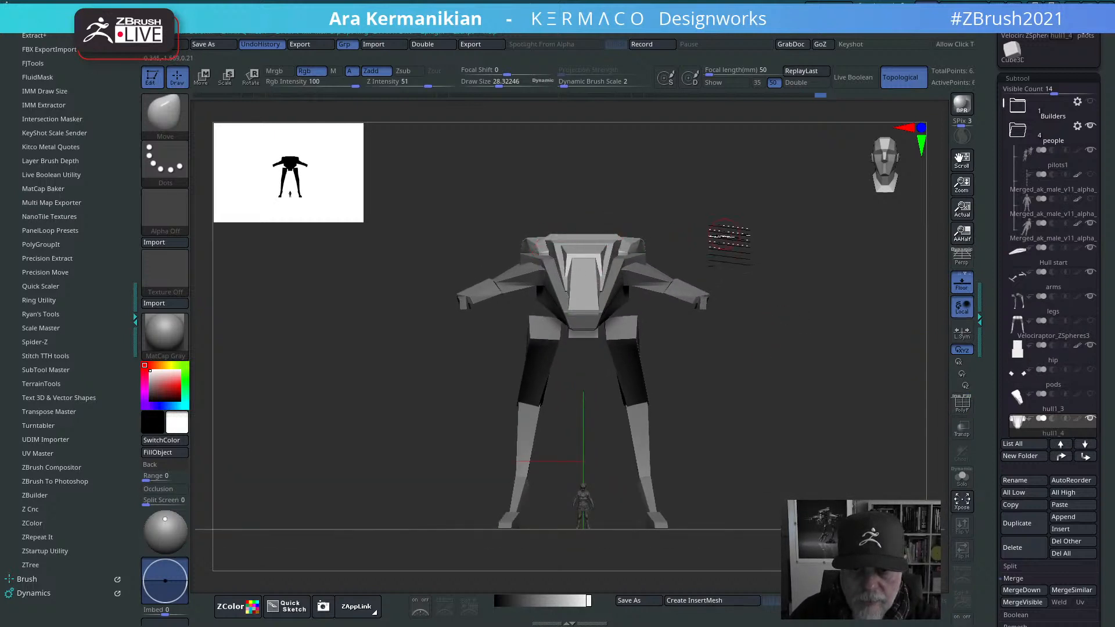
drag(724, 235, 678, 236)
shift+drag(505, 184, 498, 192)
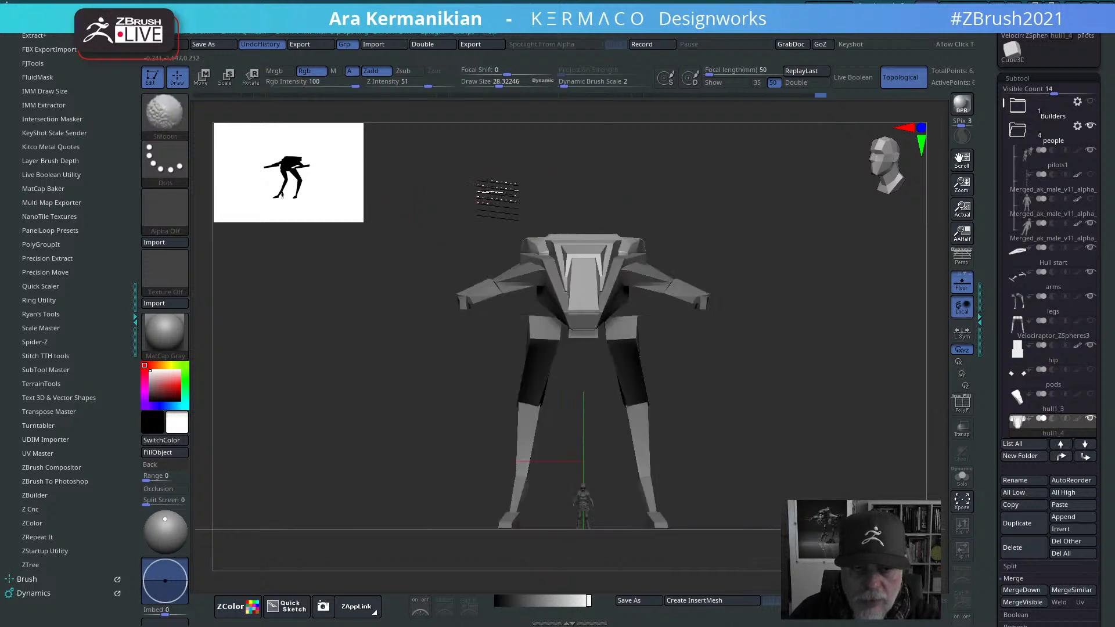
drag(353, 218, 412, 256)
mouse_move(779, 246)
alt+mouse_down()
mouse_move(803, 239)
mouse_move(790, 229)
alt+mouse_up()
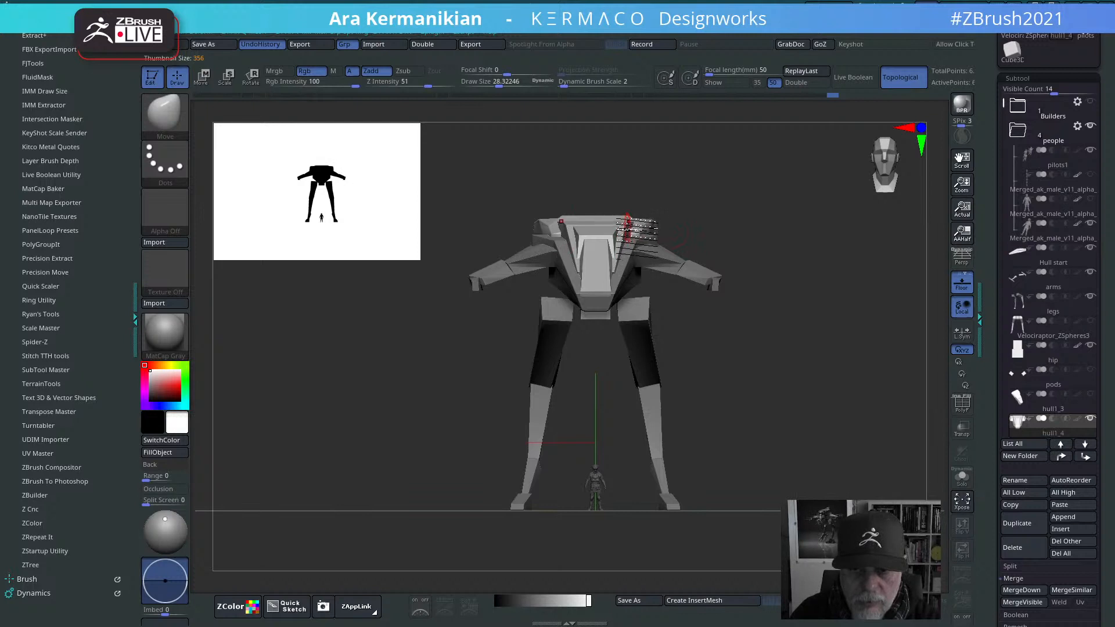
Step: Reshape the hull's upper front edges and nose with the Move brush at a draw size of about 57
key(s)
drag(630, 226, 640, 228)
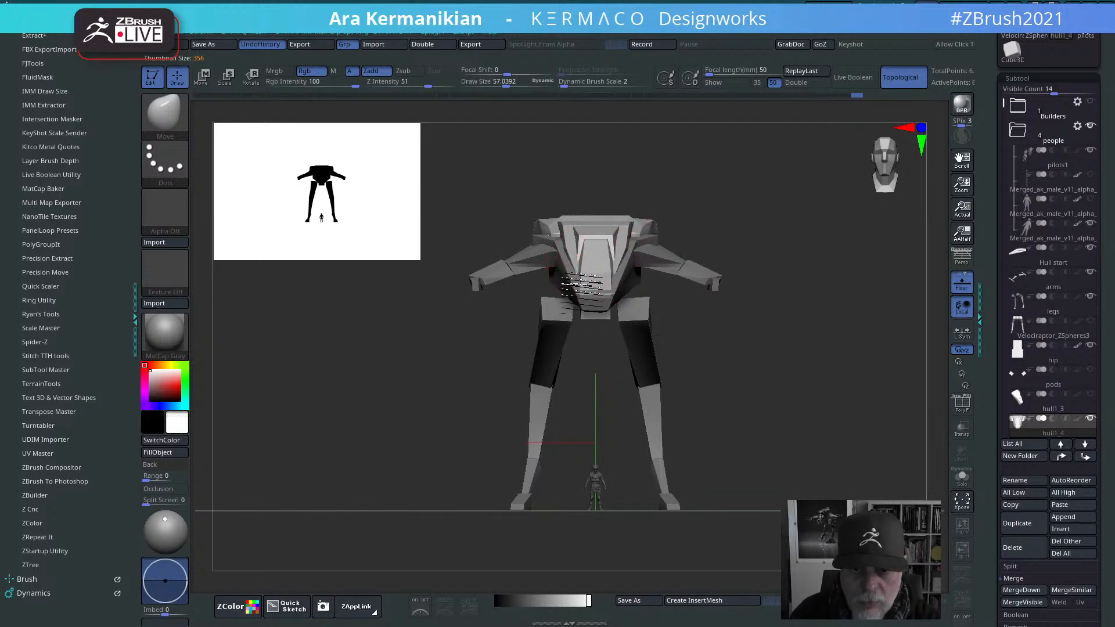
drag(709, 283, 588, 285)
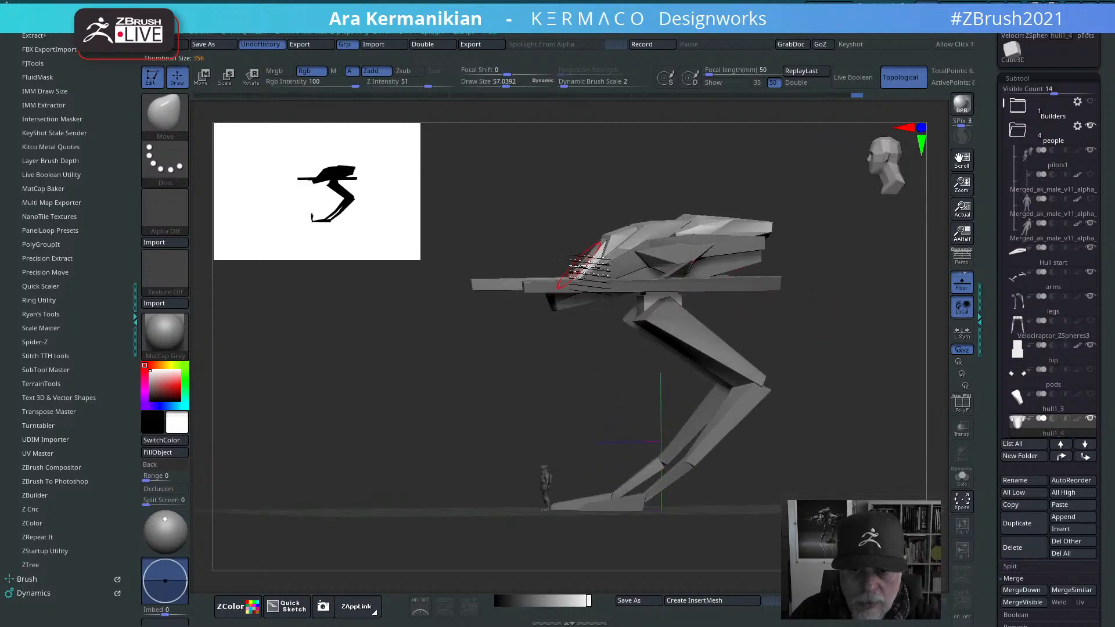
drag(685, 152, 717, 196)
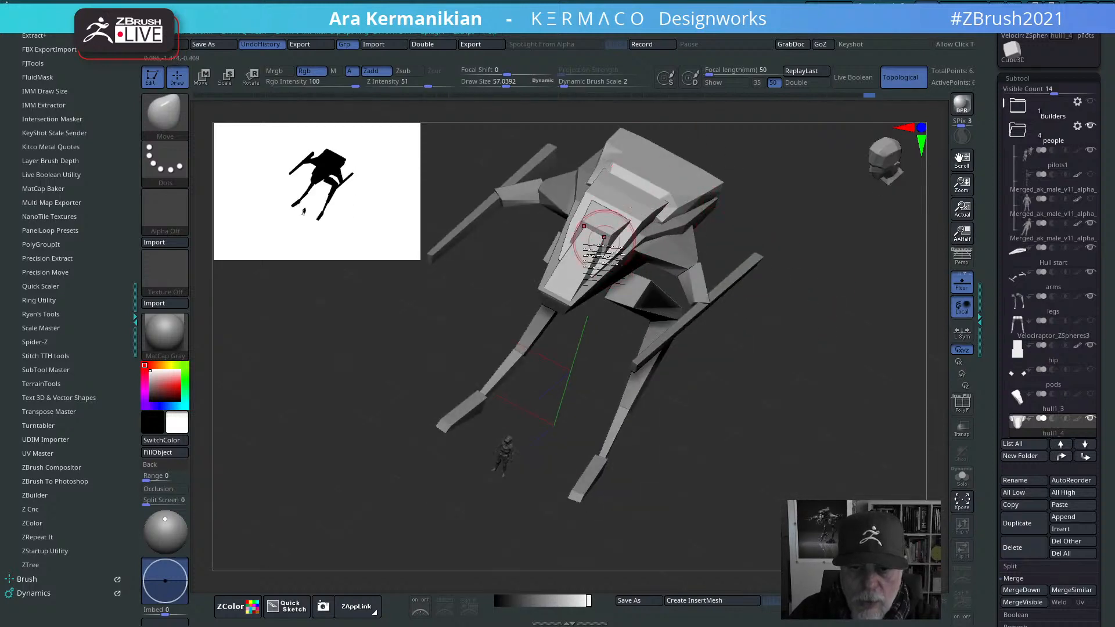
drag(787, 234, 781, 302)
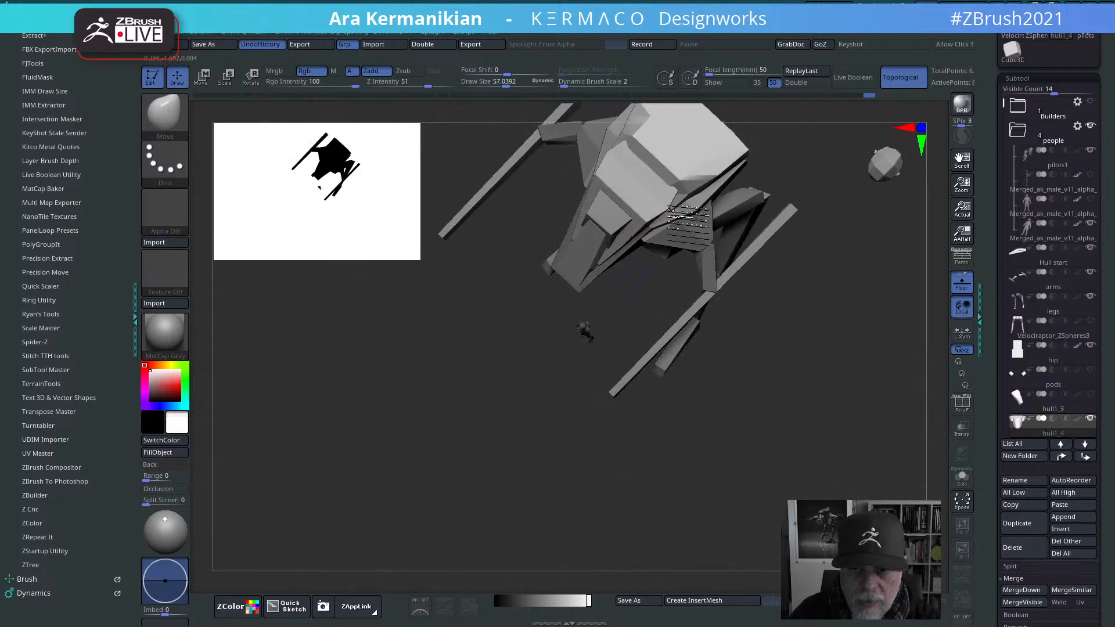
mouse_move(813, 265)
mouse_down()
mouse_move(814, 179)
mouse_move(688, 192)
mouse_up()
shift+drag(741, 162, 729, 145)
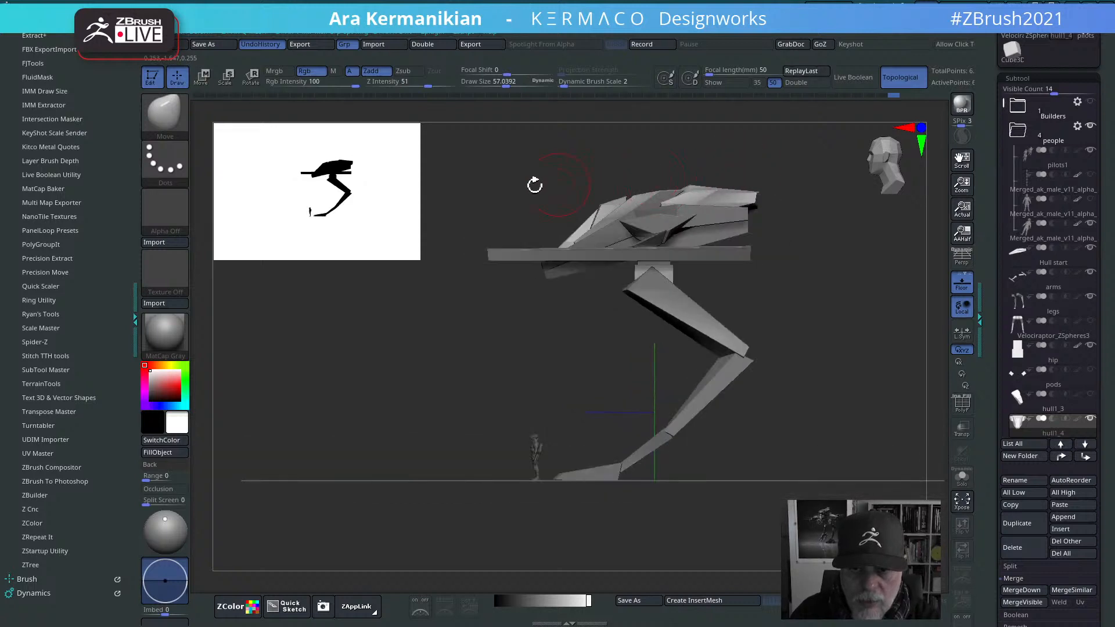
Step: Gauge the slope of the hull's nose and top profile in side view with a ClipCurve line
mouse_move(509, 194)
ctrl+shift+mouse_down()
mouse_move(833, 154)
mouse_move(822, 169)
ctrl+shift+mouse_up()
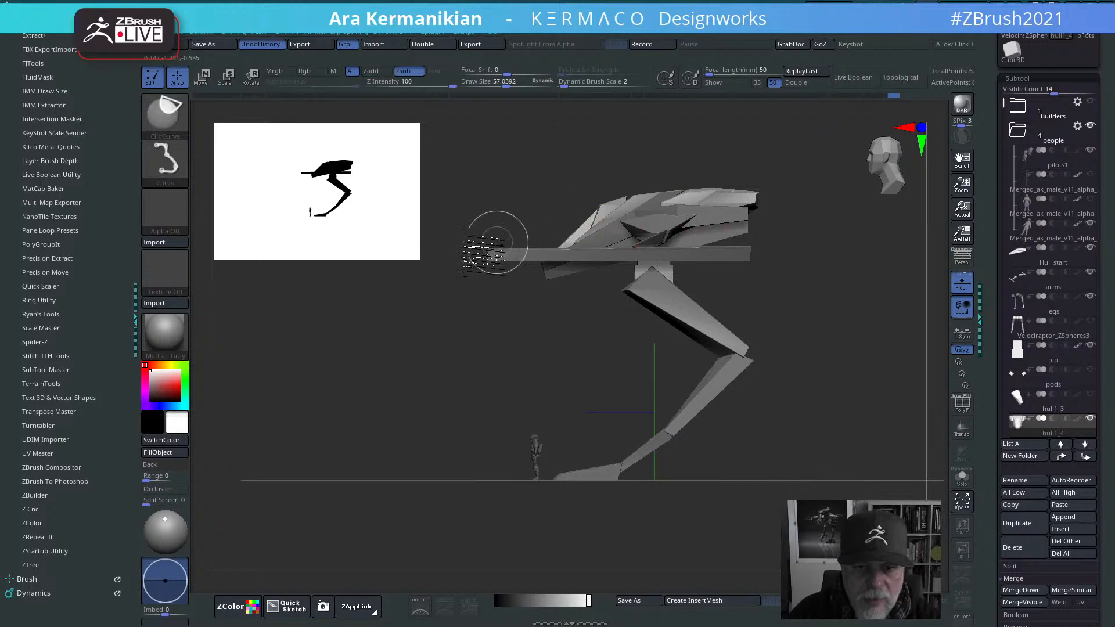
mouse_move(473, 271)
ctrl+shift+mouse_down()
mouse_move(668, 121)
mouse_move(745, 148)
mouse_move(740, 131)
ctrl+shift+mouse_up()
drag(831, 400, 895, 391)
alt+drag(811, 358, 713, 377)
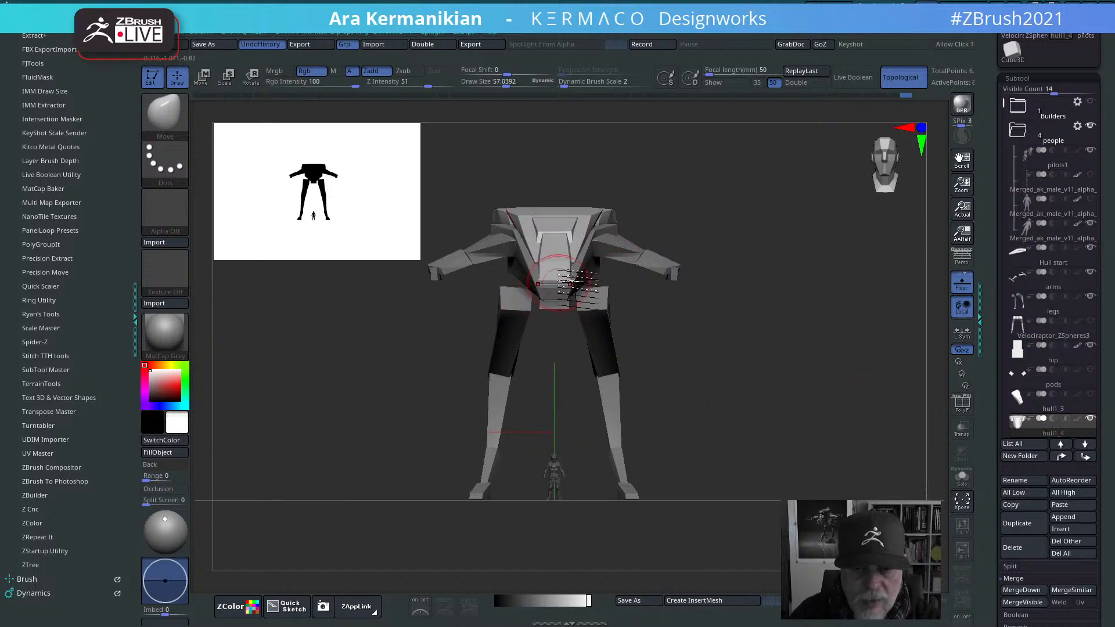
Step: Adjust the hull's nose and upper panels with the large Move brush from above and the front
mouse_move(722, 220)
mouse_down()
mouse_move(658, 220)
mouse_move(673, 237)
mouse_move(607, 234)
mouse_up()
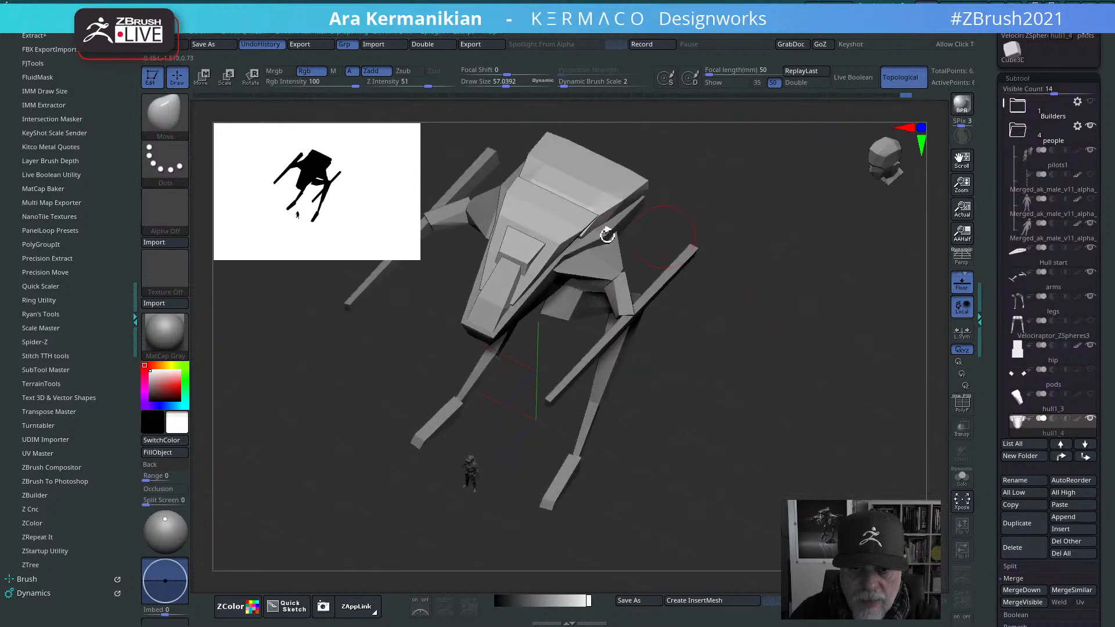
drag(784, 205, 575, 244)
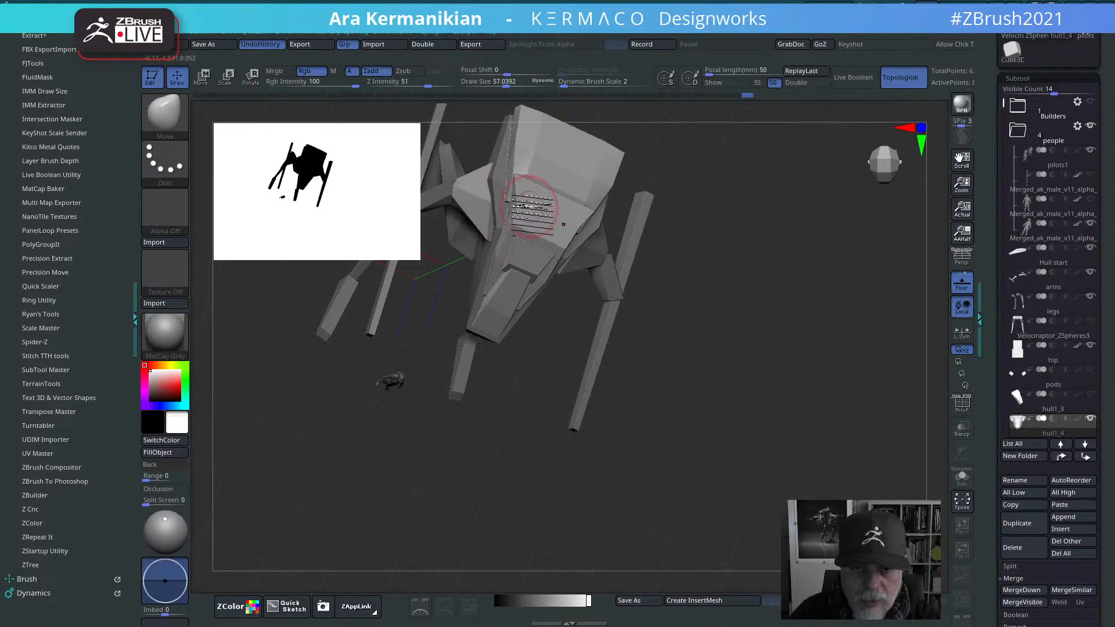
drag(765, 283, 674, 210)
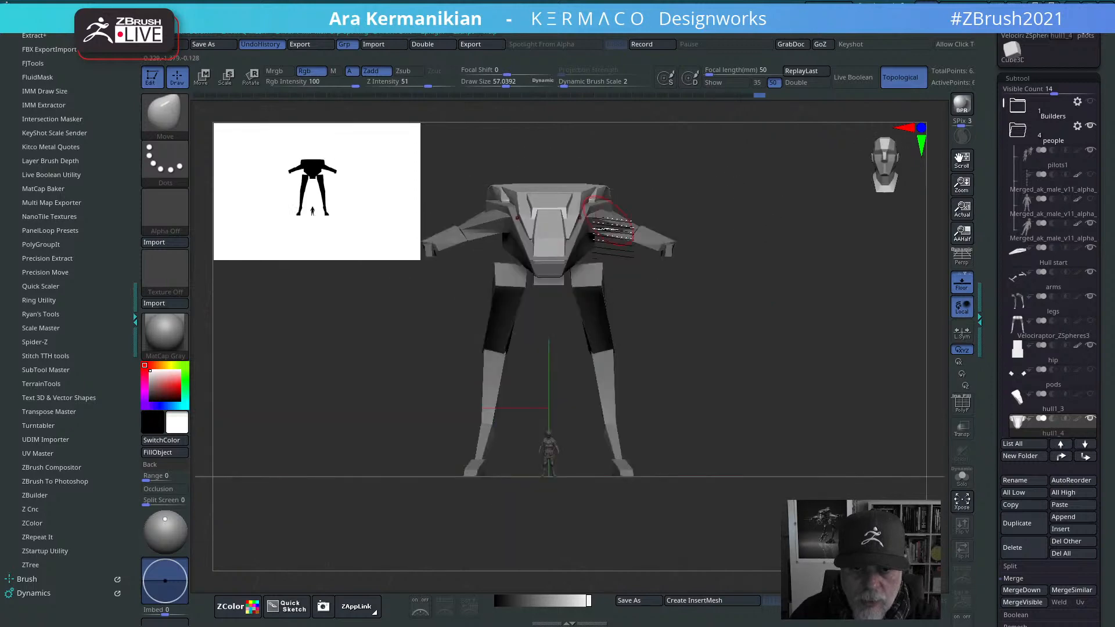
Step: Examine the mech from the front and at a three-quarter angle, and check which subtools the Builders folder and subtool list hold
mouse_move(796, 327)
mouse_down()
mouse_move(779, 328)
mouse_move(777, 264)
mouse_move(810, 290)
mouse_move(809, 348)
mouse_move(802, 284)
mouse_move(810, 303)
mouse_move(791, 326)
mouse_move(792, 309)
mouse_move(773, 295)
mouse_move(791, 291)
mouse_move(804, 338)
mouse_up()
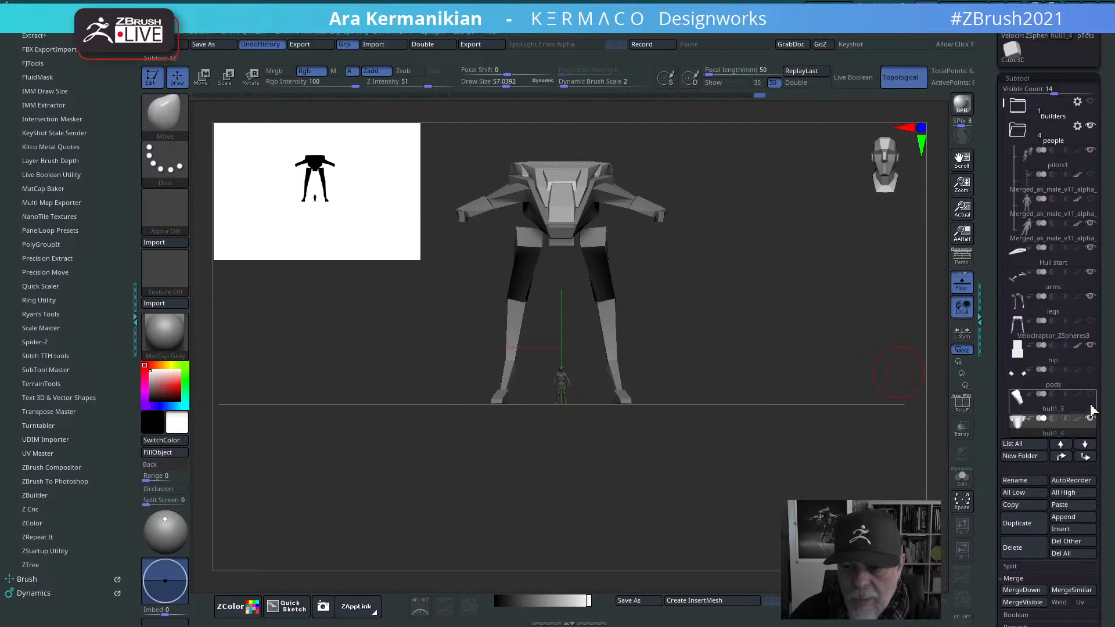
mouse_move(814, 355)
mouse_down()
mouse_move(751, 360)
mouse_move(822, 366)
mouse_move(828, 336)
mouse_move(859, 331)
mouse_move(754, 336)
mouse_move(913, 358)
mouse_up()
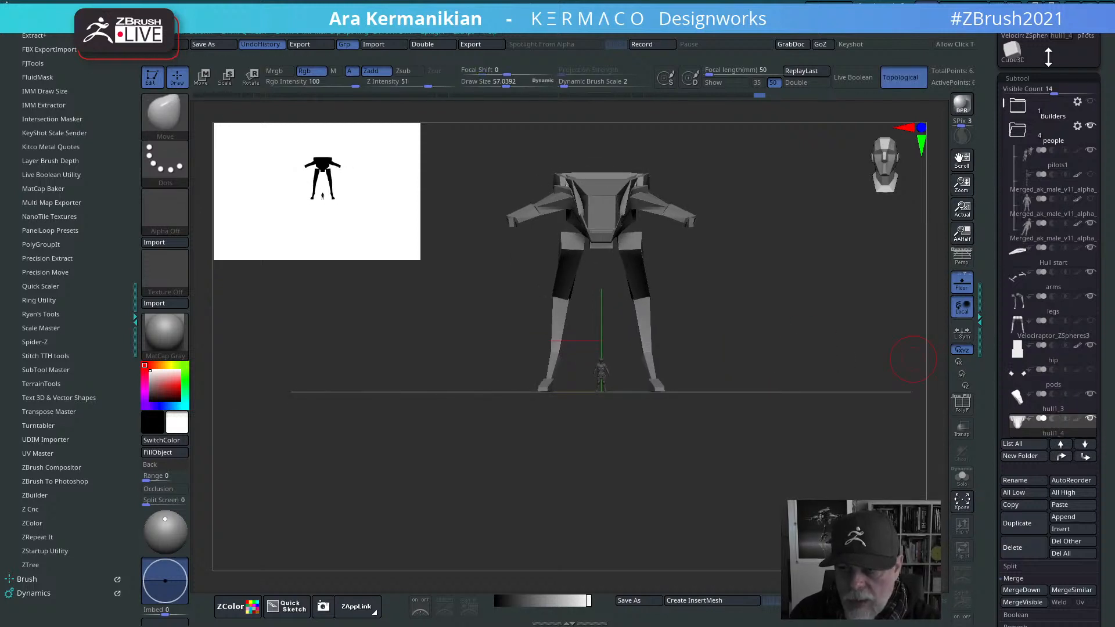
click(1013, 105)
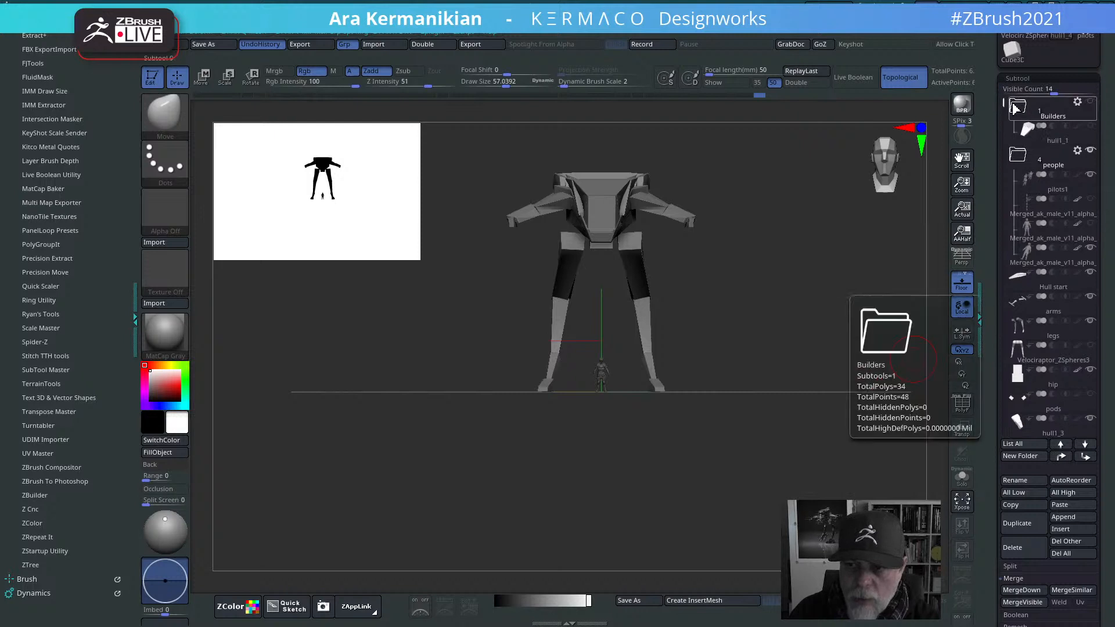
click(1014, 107)
drag(1004, 106, 1011, 183)
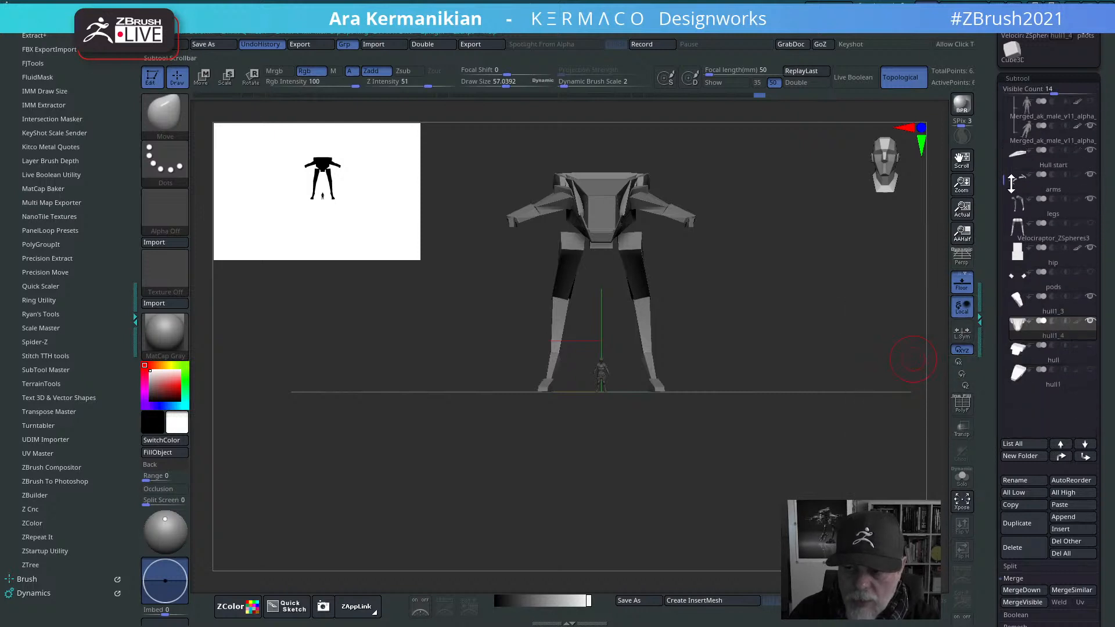
drag(782, 349, 994, 366)
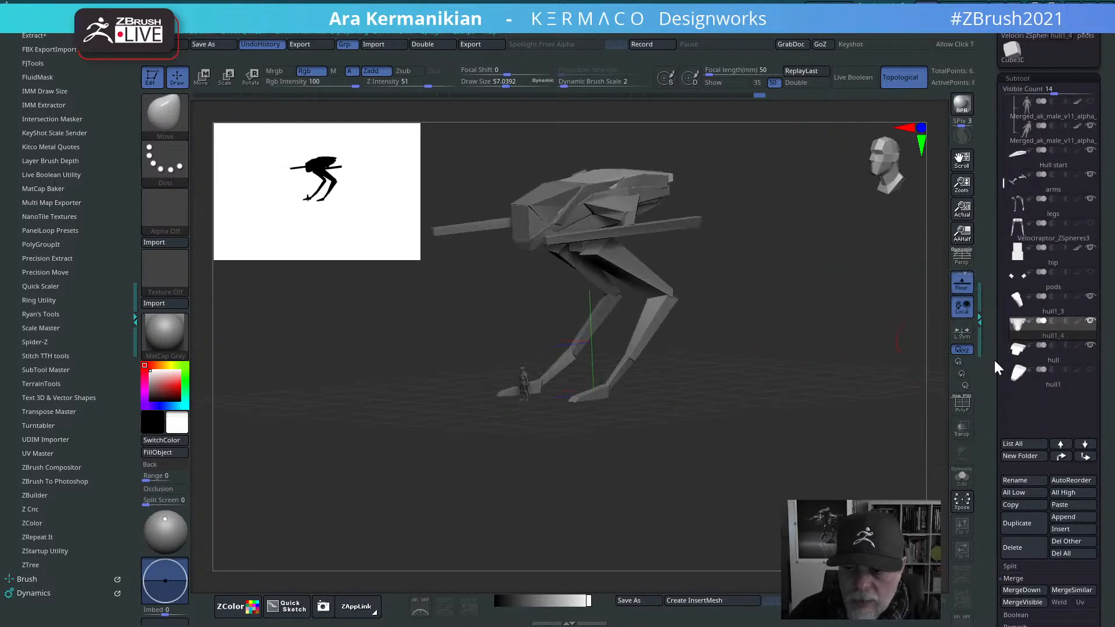
Step: Try raising the old hull subtool above the mech's body with the Move gizmo, and undo the move
click(1061, 360)
mouse_move(778, 298)
mouse_down()
mouse_move(776, 312)
mouse_move(784, 271)
mouse_move(815, 264)
mouse_move(408, 374)
mouse_move(658, 322)
mouse_up()
key(w)
alt+drag(734, 132, 639, 336)
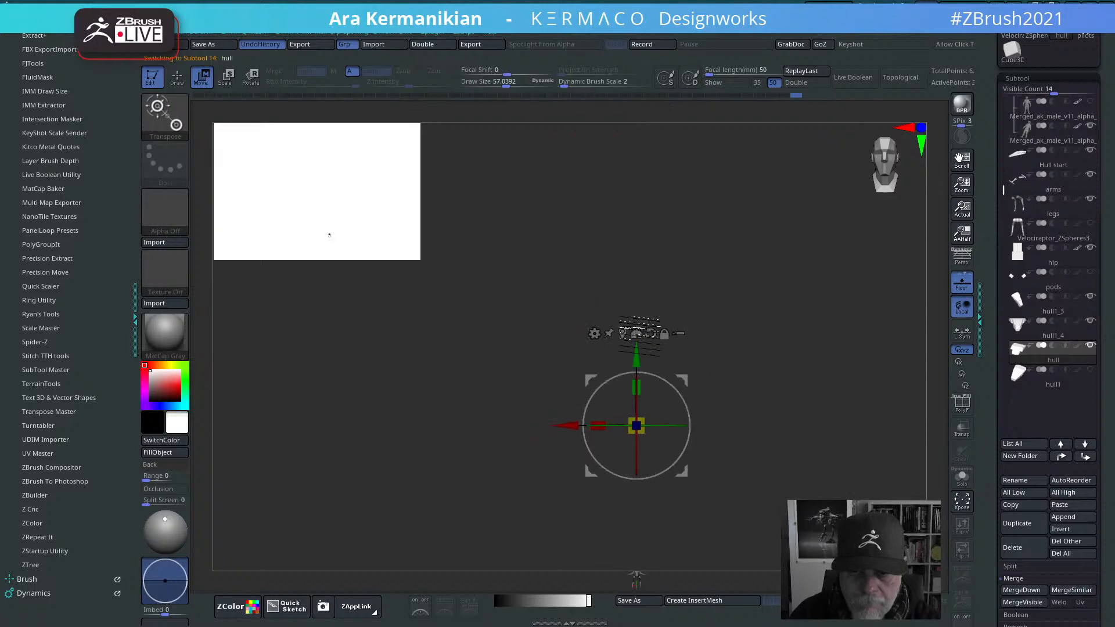
click(625, 333)
alt+drag(826, 459, 896, 349)
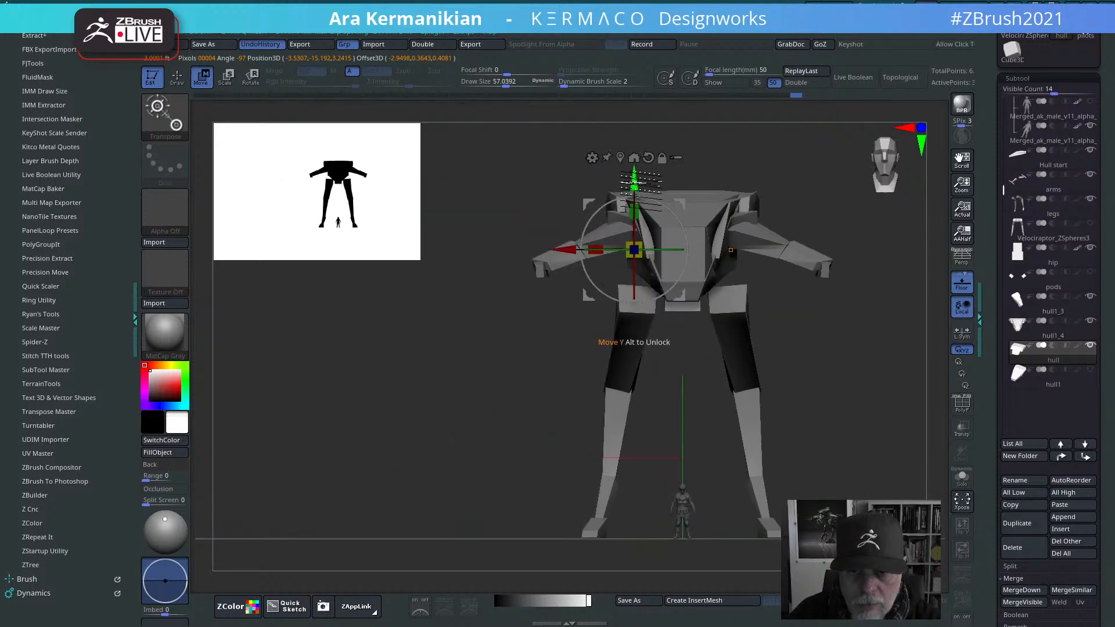
drag(639, 183, 638, 148)
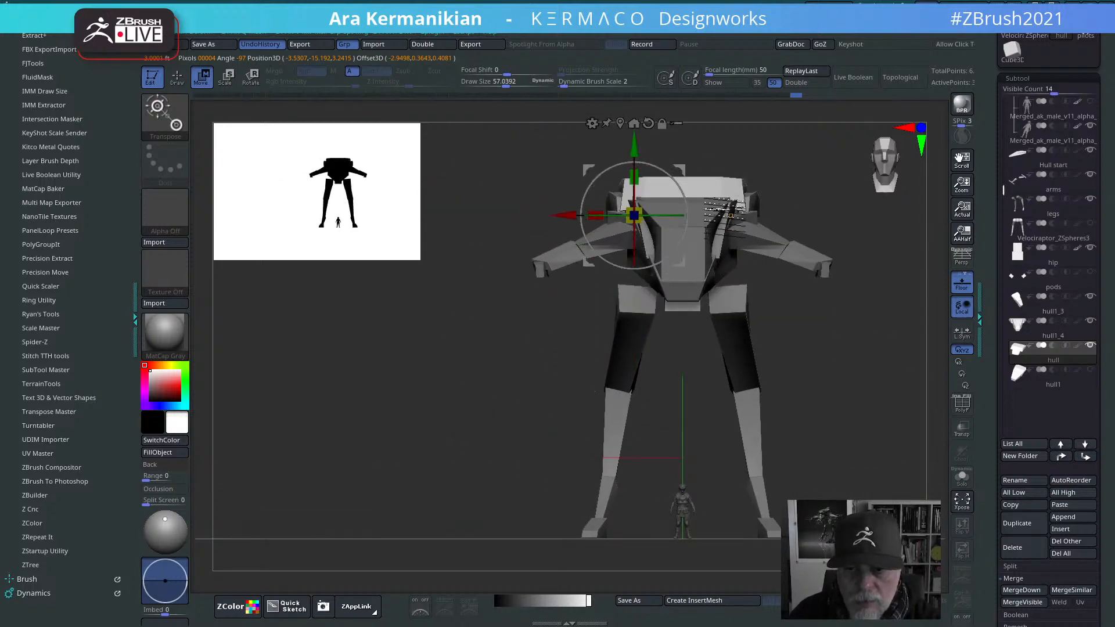
drag(934, 402, 874, 389)
key(ctrl+z)
Step: Lift the old hull subtool clear of the mech's body to identify it, and delete that subtool
drag(836, 290, 825, 311)
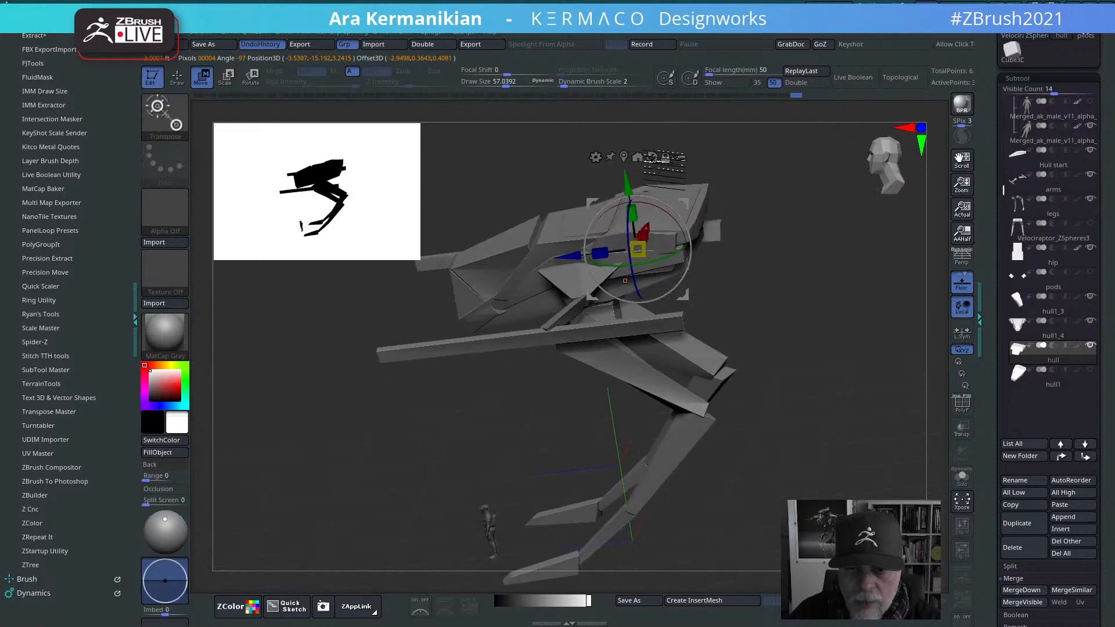
drag(629, 184, 627, 131)
drag(790, 281, 846, 296)
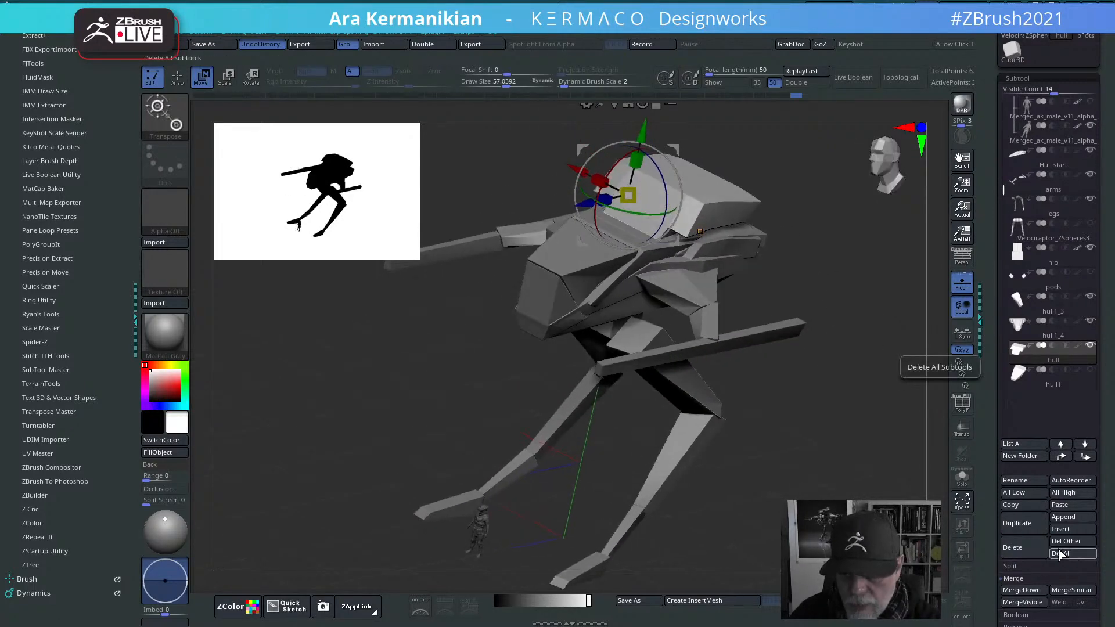
click(1025, 554)
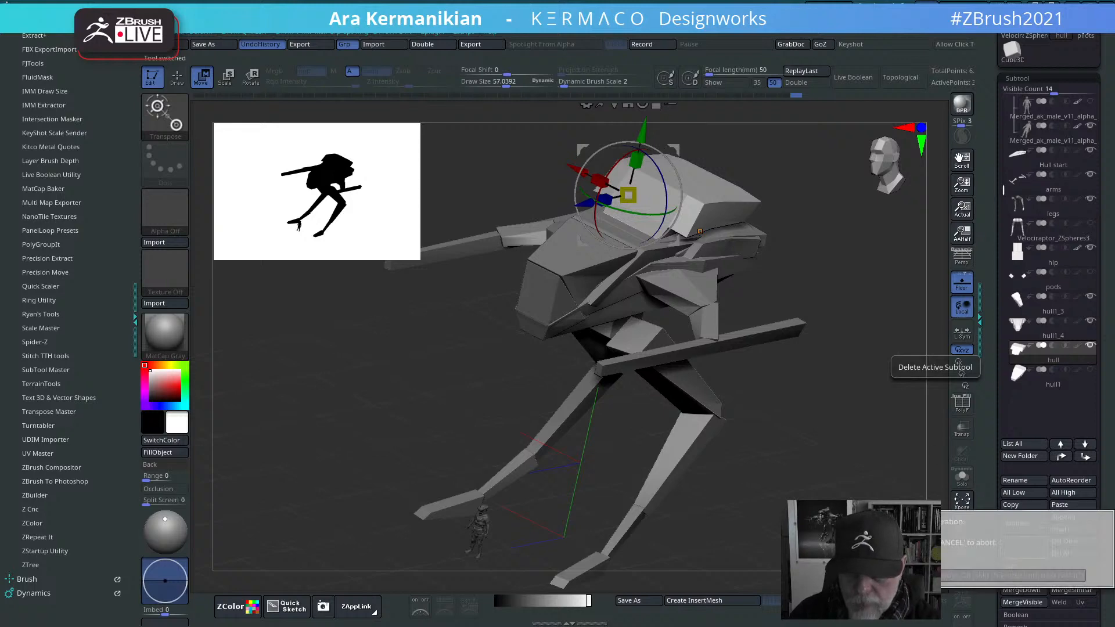
Step: Delete the leftover hull1 subtool, keeping the hull1_3 and hull1_4 versions
shift+drag(819, 420, 1012, 379)
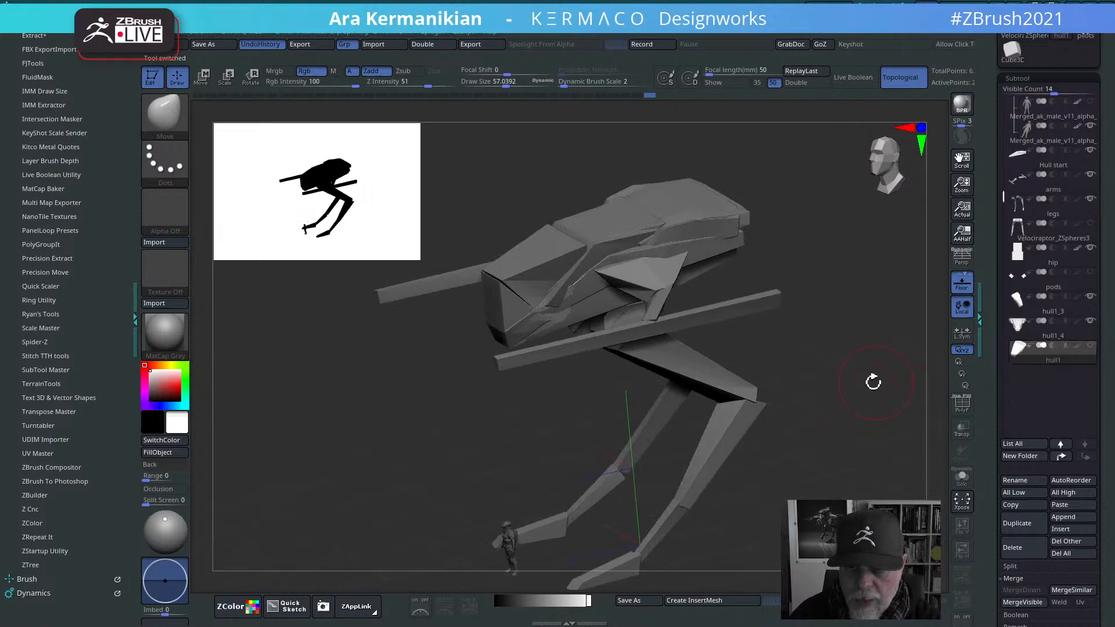
drag(873, 382, 944, 358)
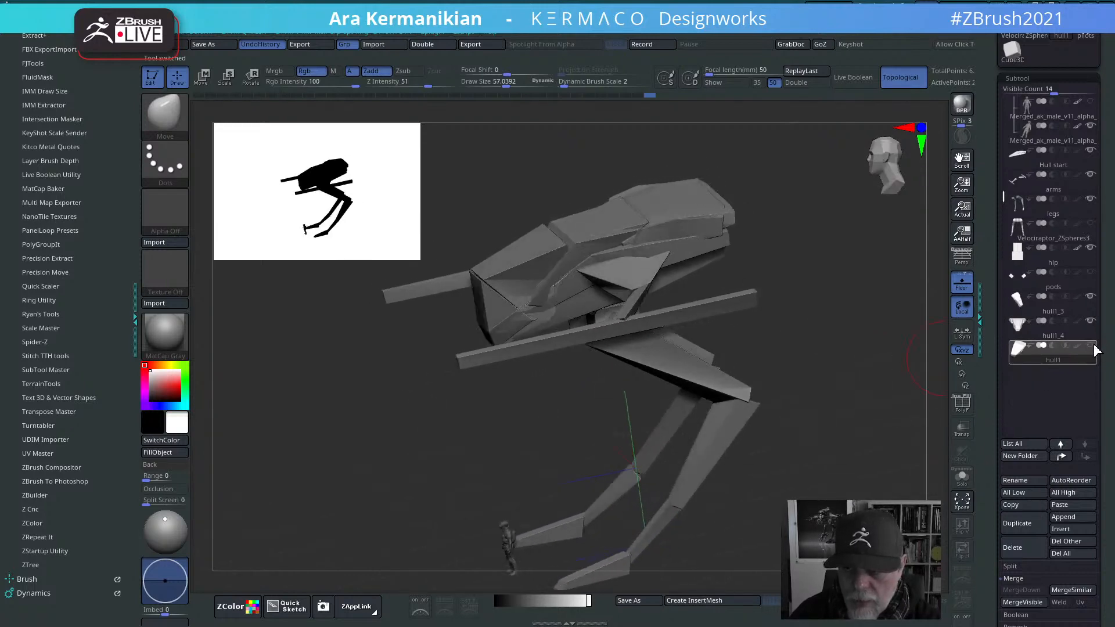
mouse_move(1092, 350)
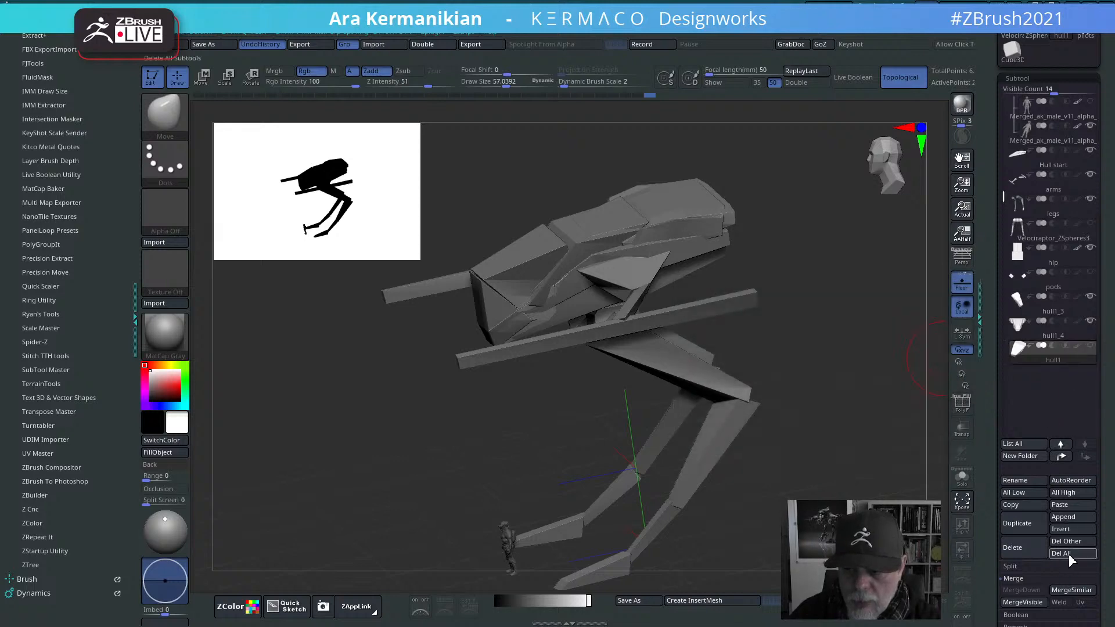
click(1024, 554)
click(1031, 572)
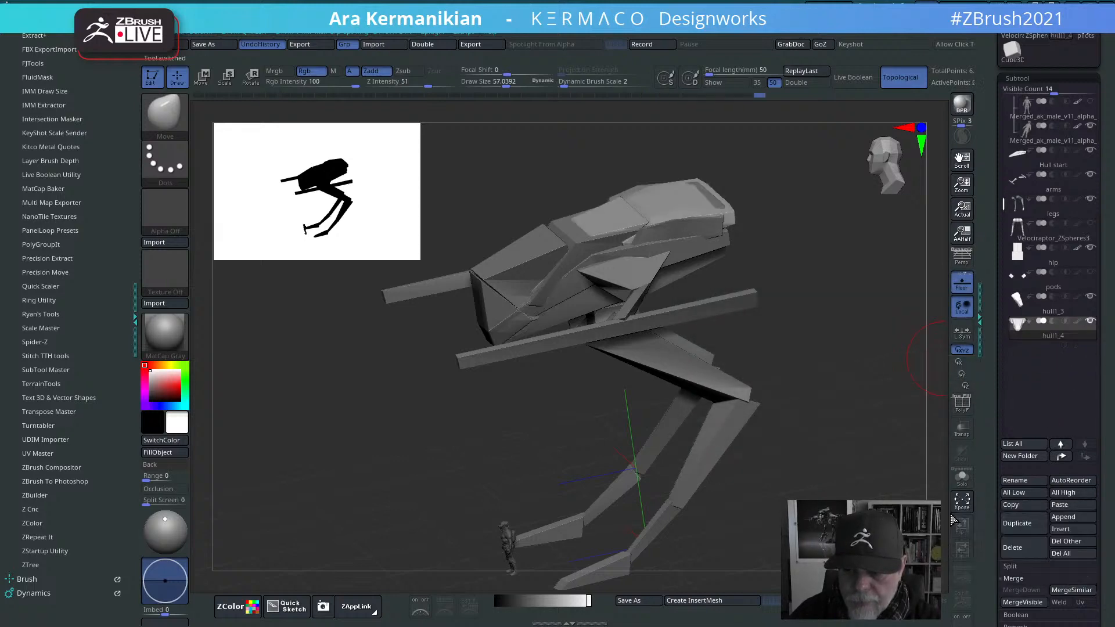
Step: Compare the hull1_3 and hull1_4 versions in front view by switching their visibility
shift+drag(833, 360, 846, 349)
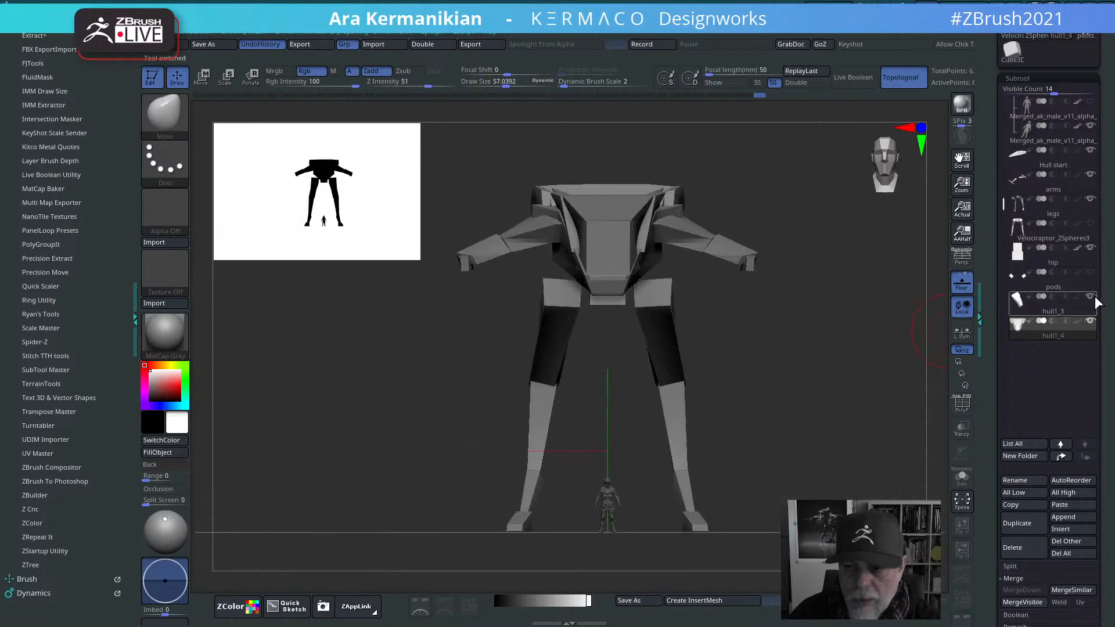
click(1084, 327)
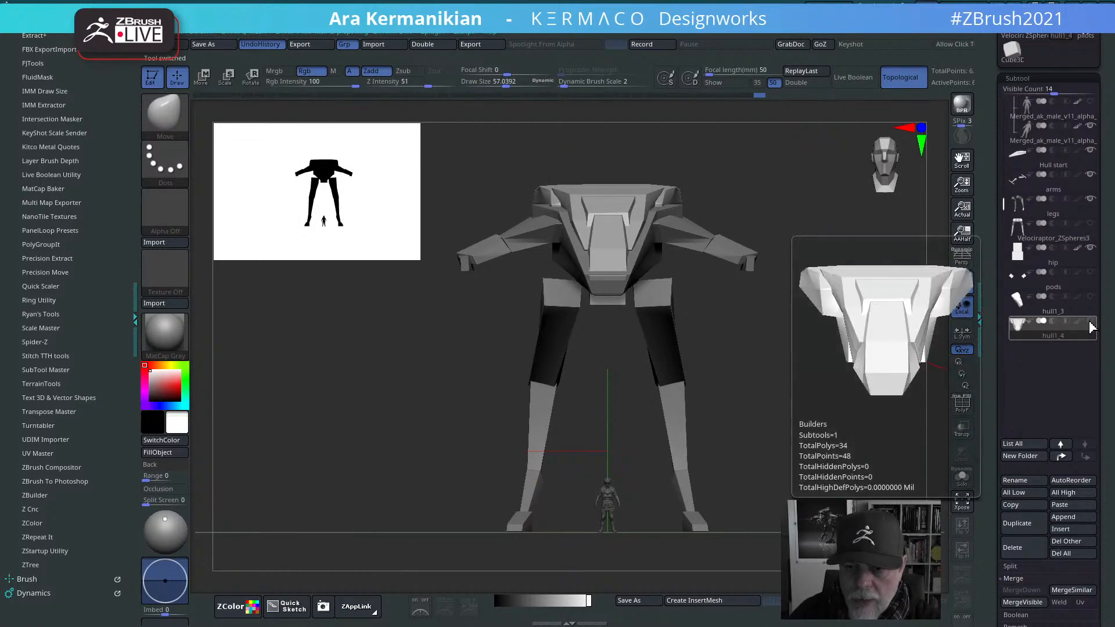
click(1090, 312)
click(1089, 312)
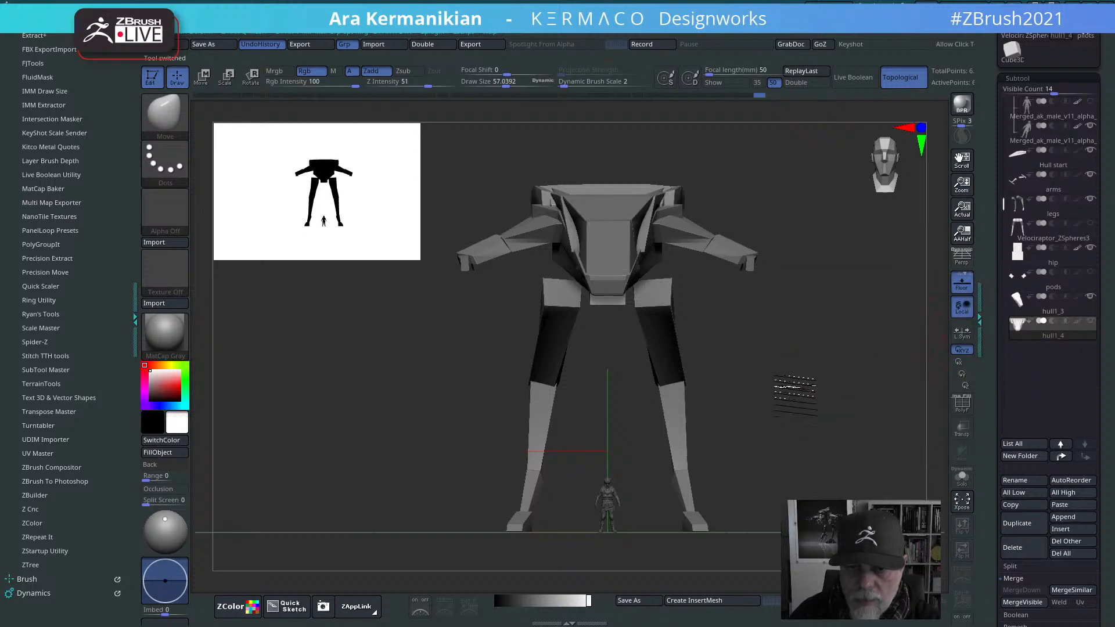
Step: Try to stamp two small copies of the mech side by side on the canvas for comparing hulls, and clear the canvas
alt+drag(795, 396, 570, 492)
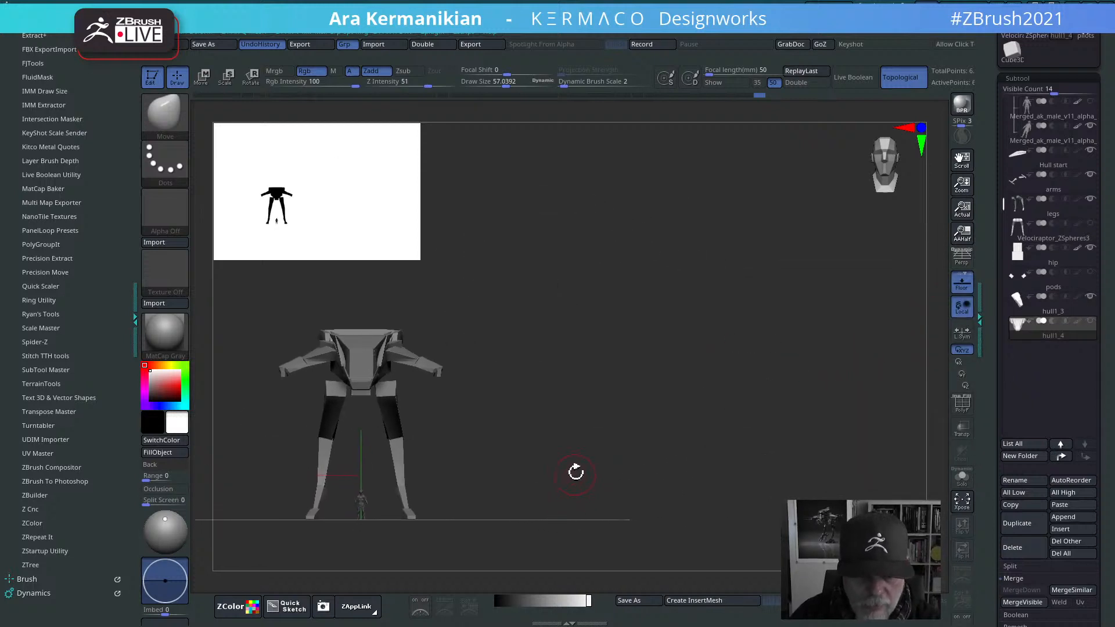
key(t)
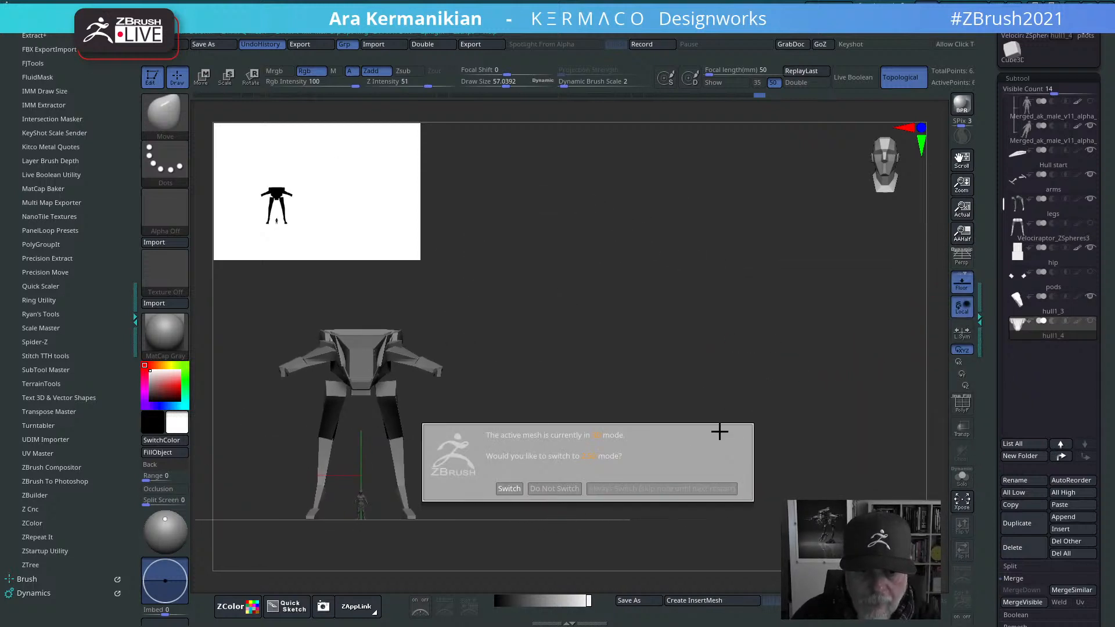
click(498, 488)
mouse_move(1095, 298)
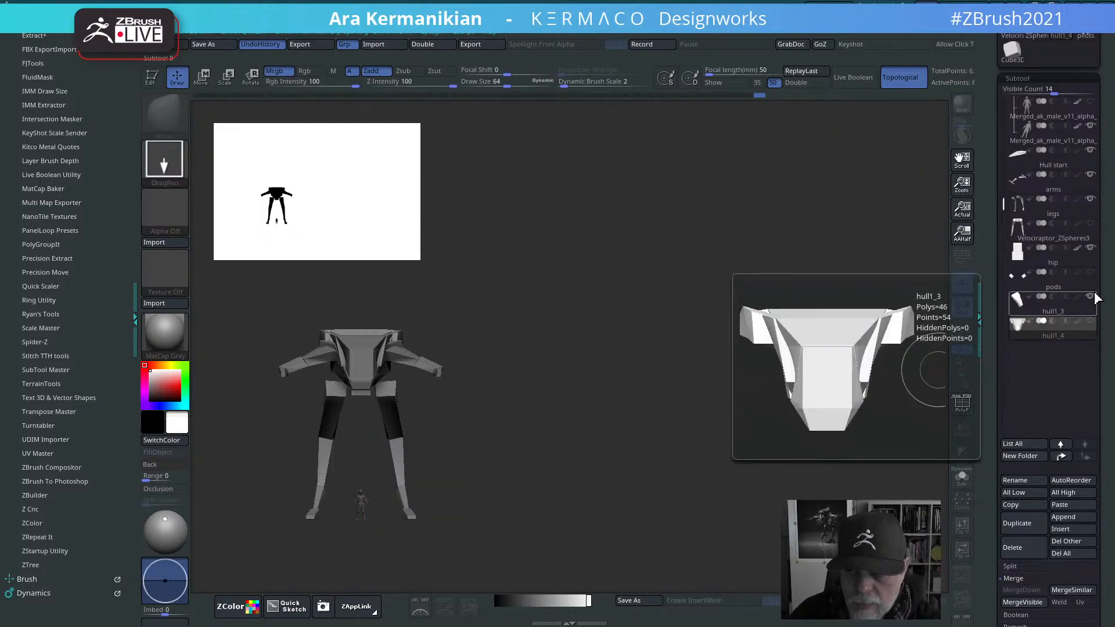
click(1051, 303)
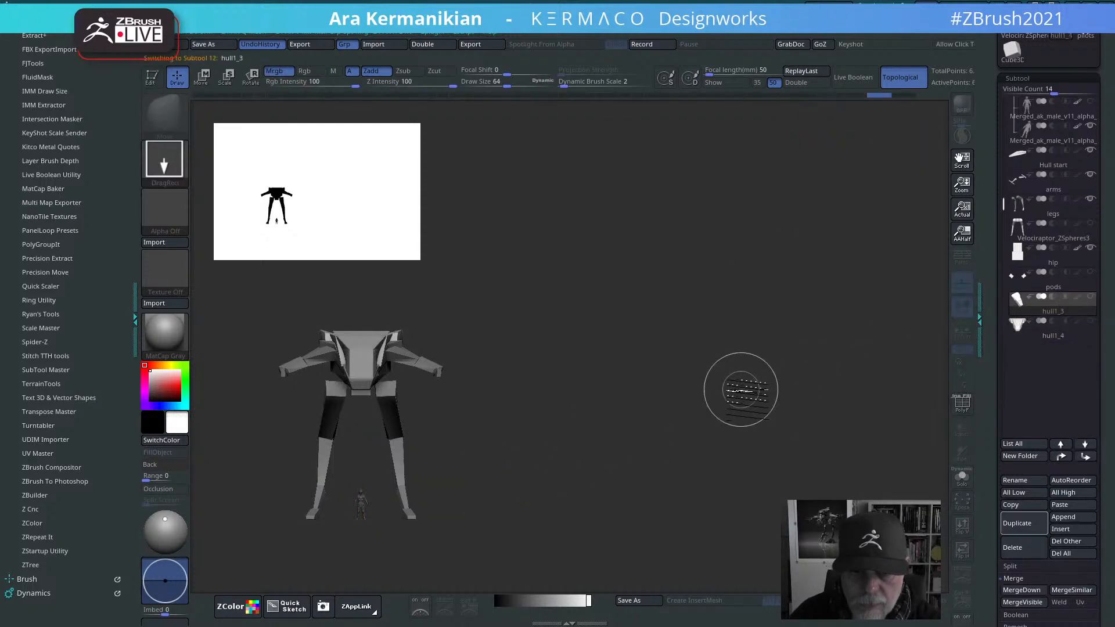
key(t)
key(w)
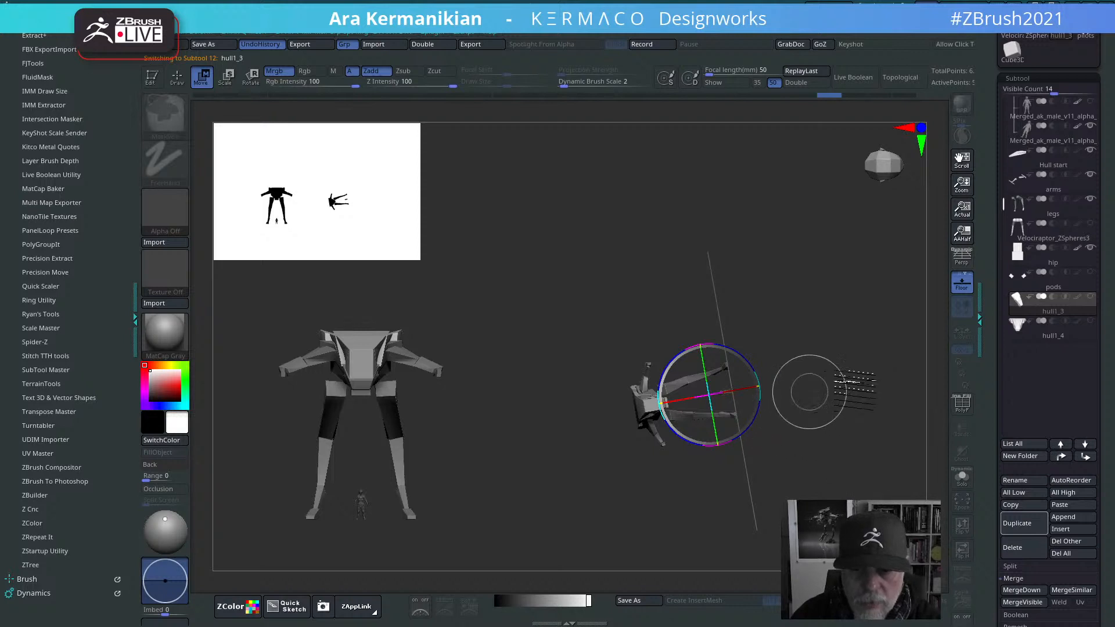
key(q)
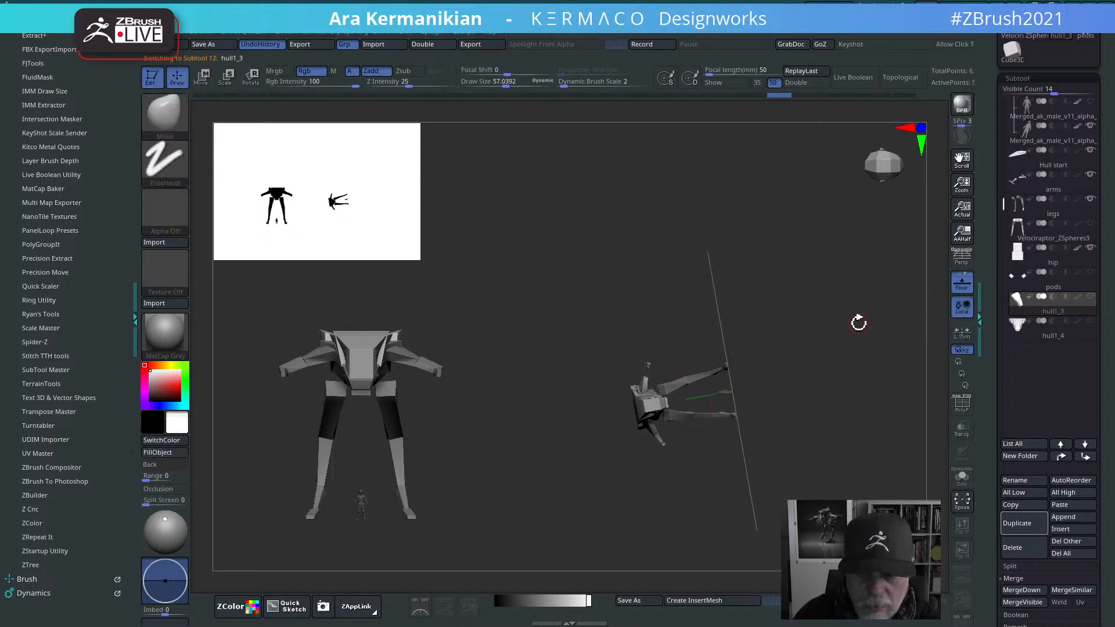
key(ctrl)
key(ctrl+n)
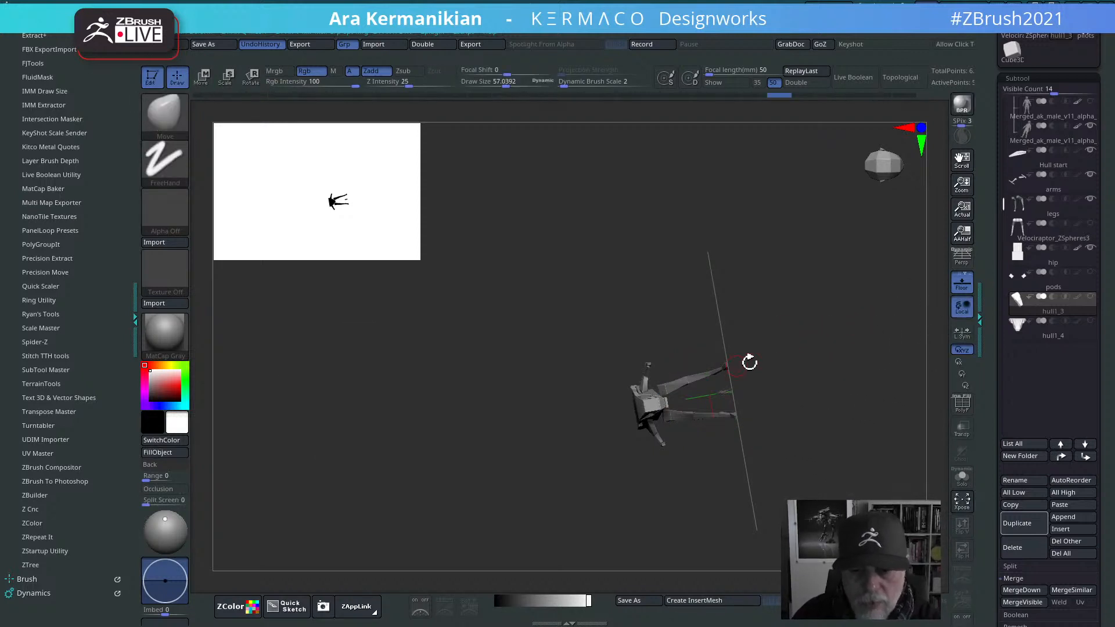
Step: Leave a small three-quarter-view copy of the mech on the canvas outside Edit mode, using the hull1_4 version
mouse_move(749, 363)
mouse_down()
mouse_move(891, 338)
mouse_move(802, 277)
mouse_move(824, 342)
mouse_move(900, 326)
mouse_move(702, 346)
mouse_move(739, 399)
mouse_move(719, 341)
mouse_move(808, 313)
mouse_move(794, 341)
mouse_move(754, 299)
mouse_move(779, 319)
mouse_move(741, 309)
mouse_move(760, 341)
mouse_move(721, 369)
mouse_move(741, 381)
mouse_move(734, 368)
mouse_move(755, 367)
mouse_move(732, 347)
mouse_up()
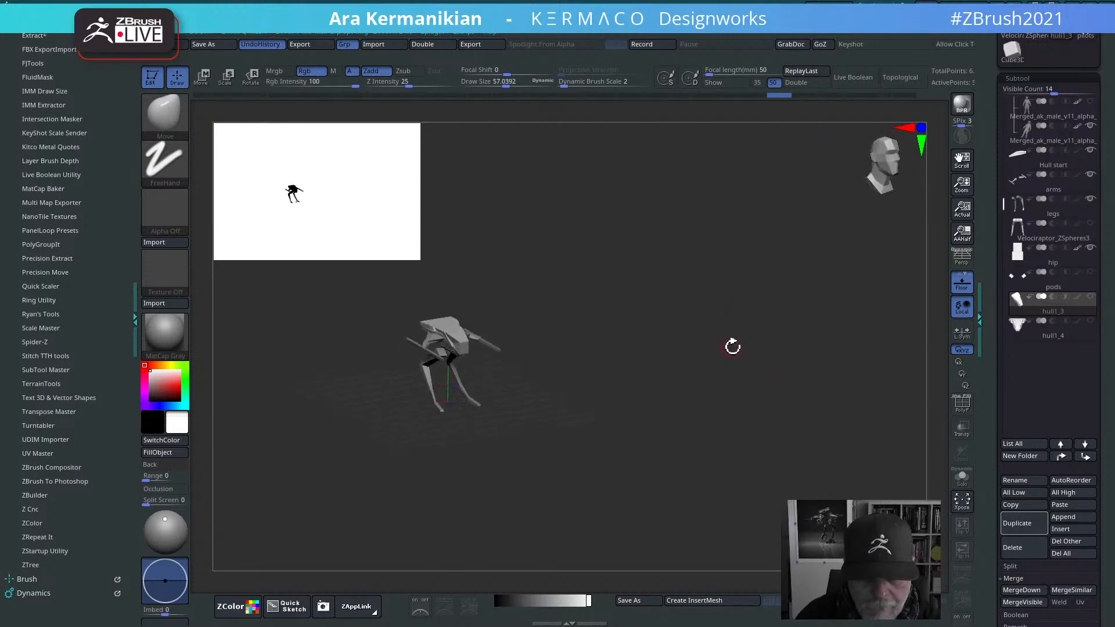
key(t)
click(652, 374)
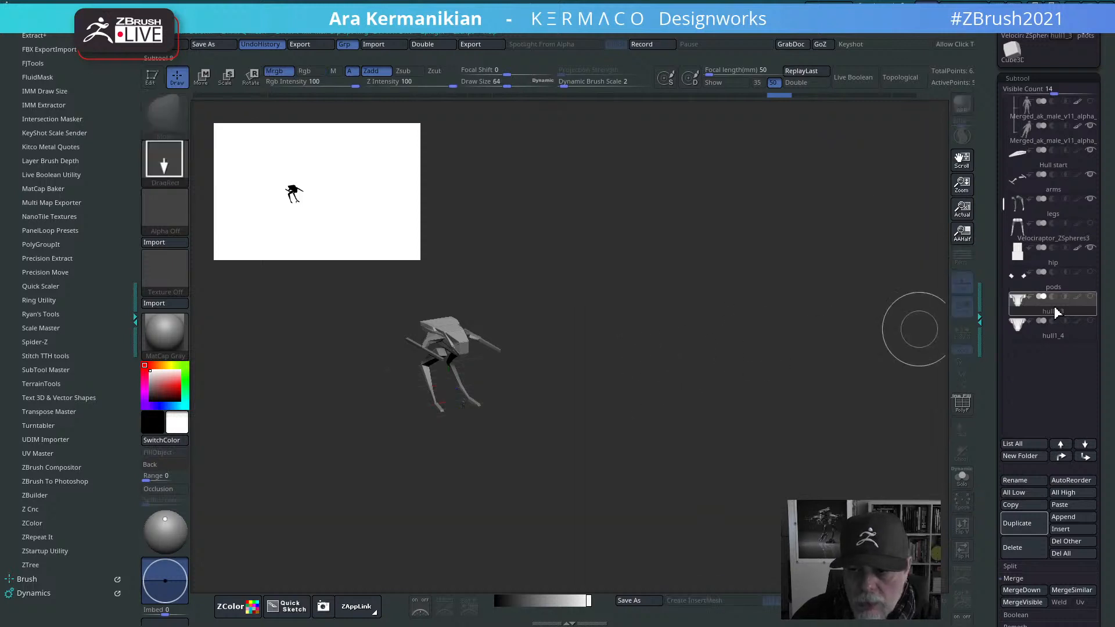
mouse_move(1055, 341)
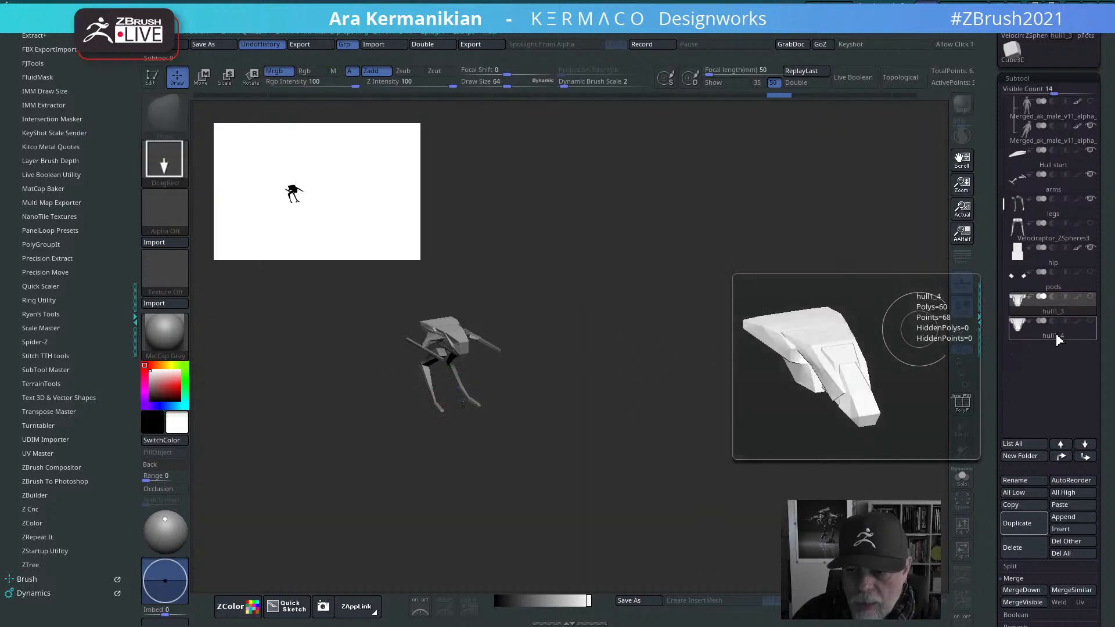
click(1073, 337)
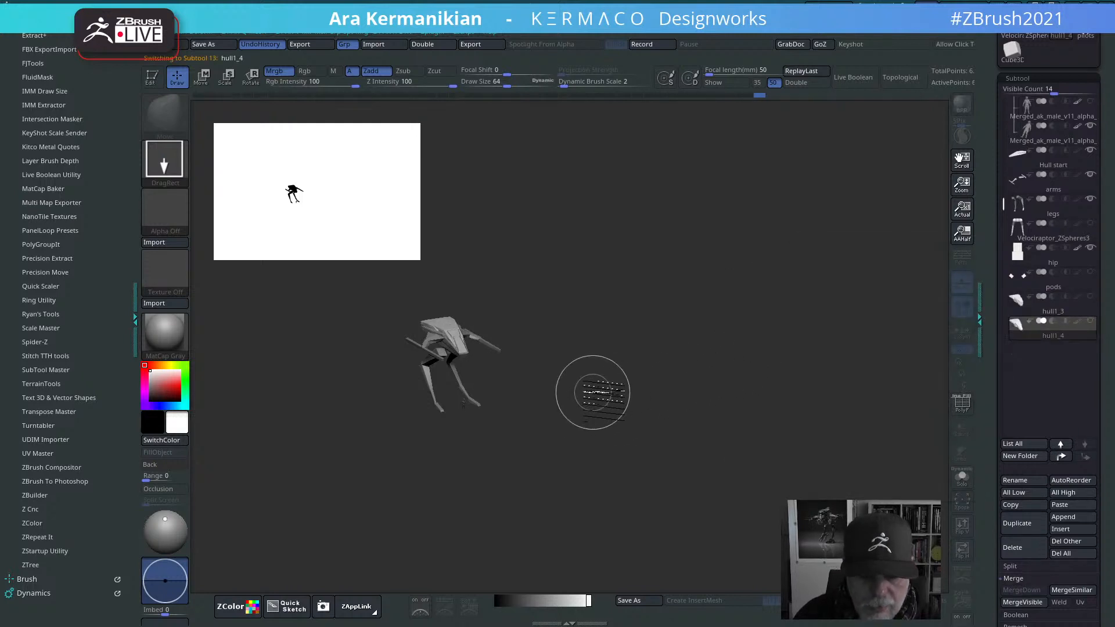
Step: Draw a second, editable mech with the hull1_3 version and place it beside the first copy at a similar size and angle
mouse_move(683, 362)
mouse_down()
mouse_move(709, 406)
mouse_move(697, 421)
mouse_up()
key(t)
key(f)
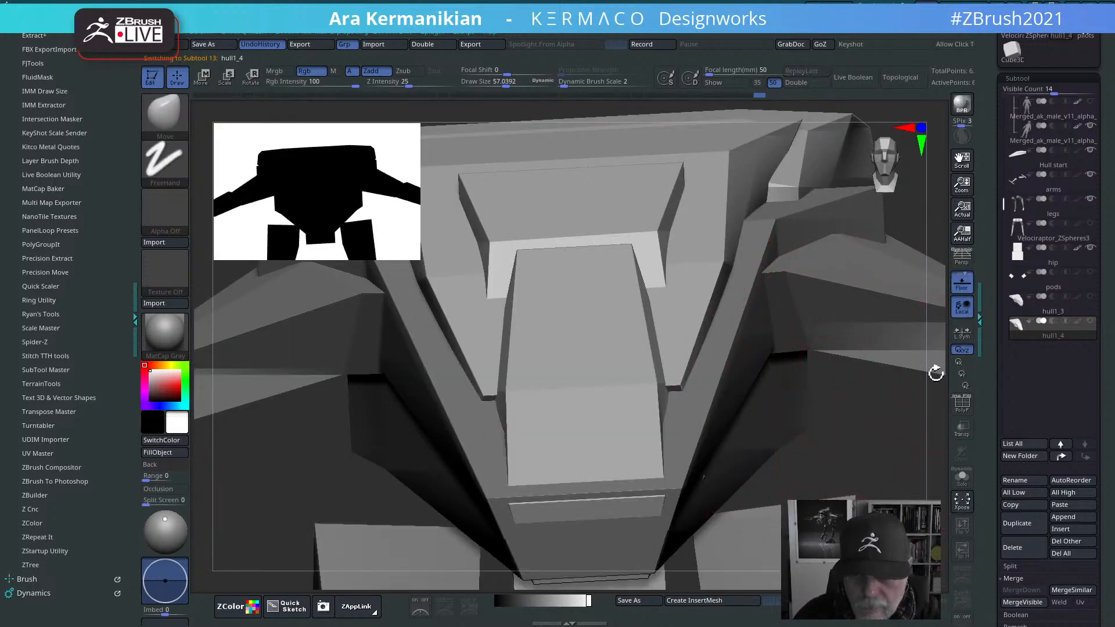
alt+drag(936, 373, 624, 369)
drag(833, 402, 931, 347)
click(1053, 308)
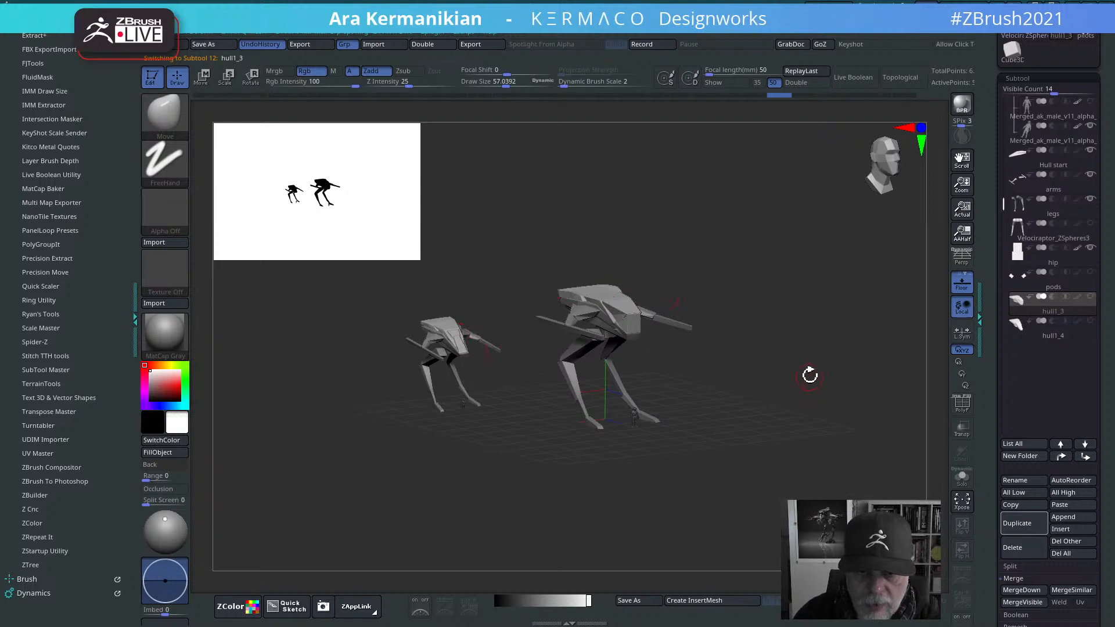
drag(823, 370, 667, 452)
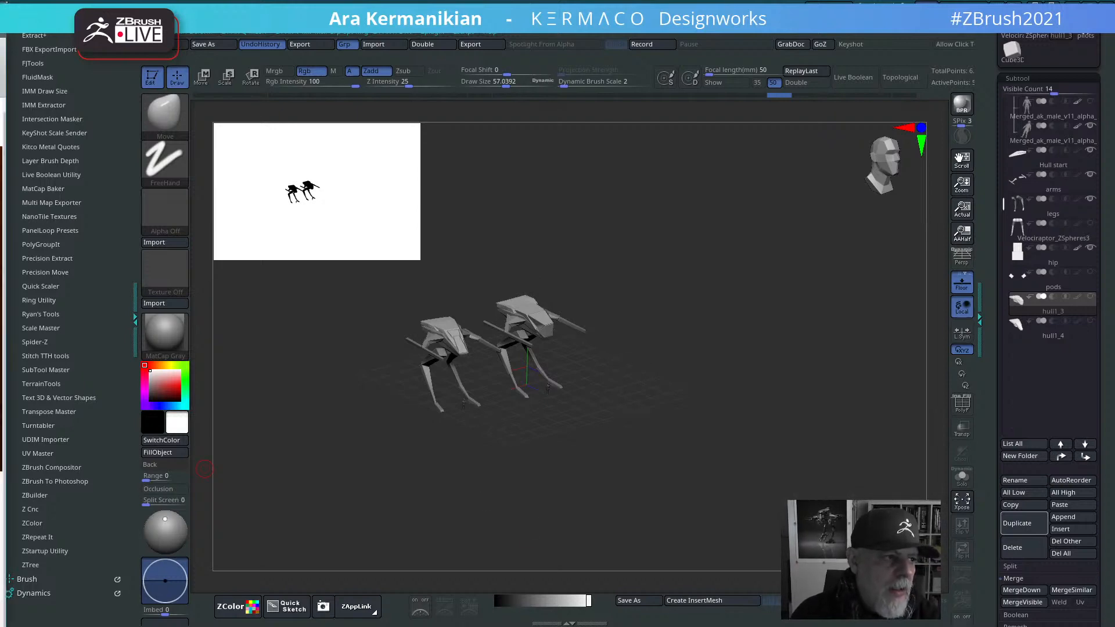
Step: Switch to the web browser and reload the suspended Gnomon Workshop home page
drag(0, 58, 499, 2)
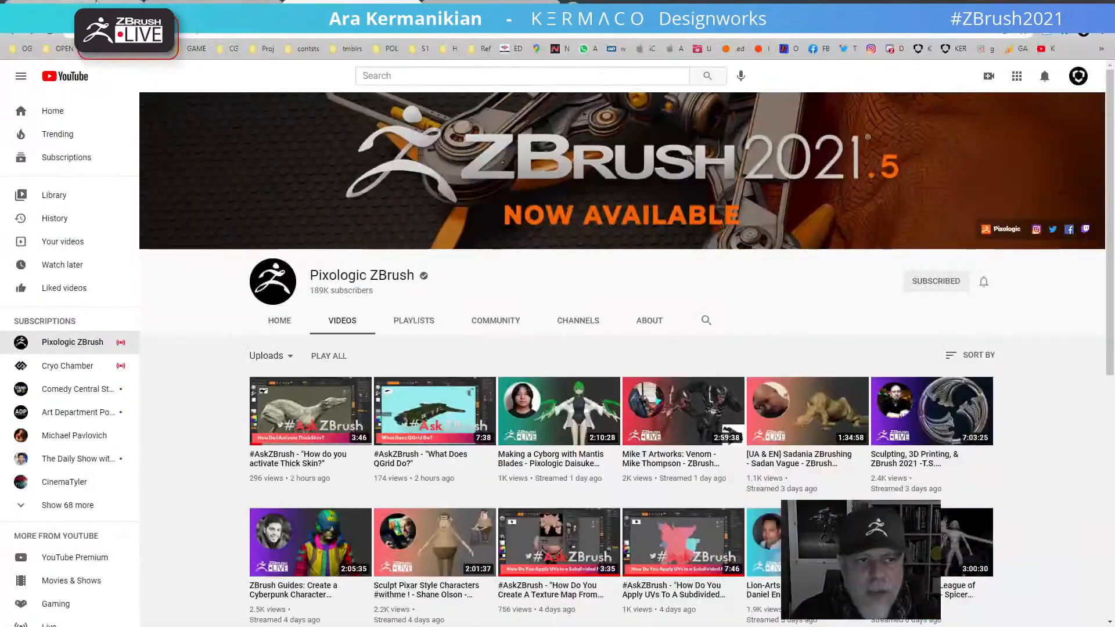
click(490, 9)
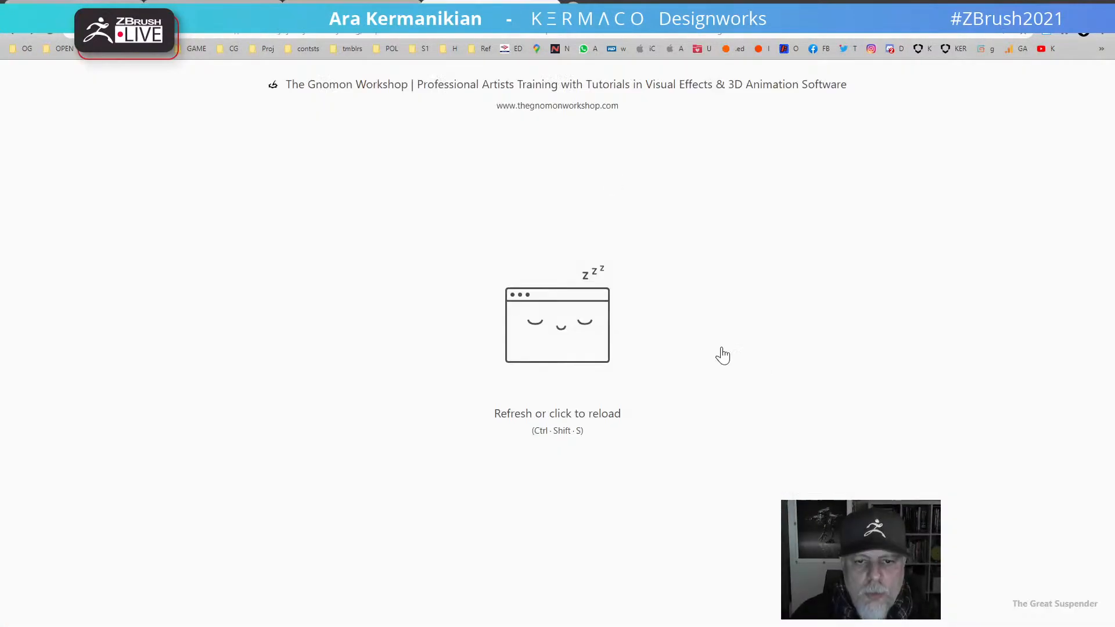
click(786, 390)
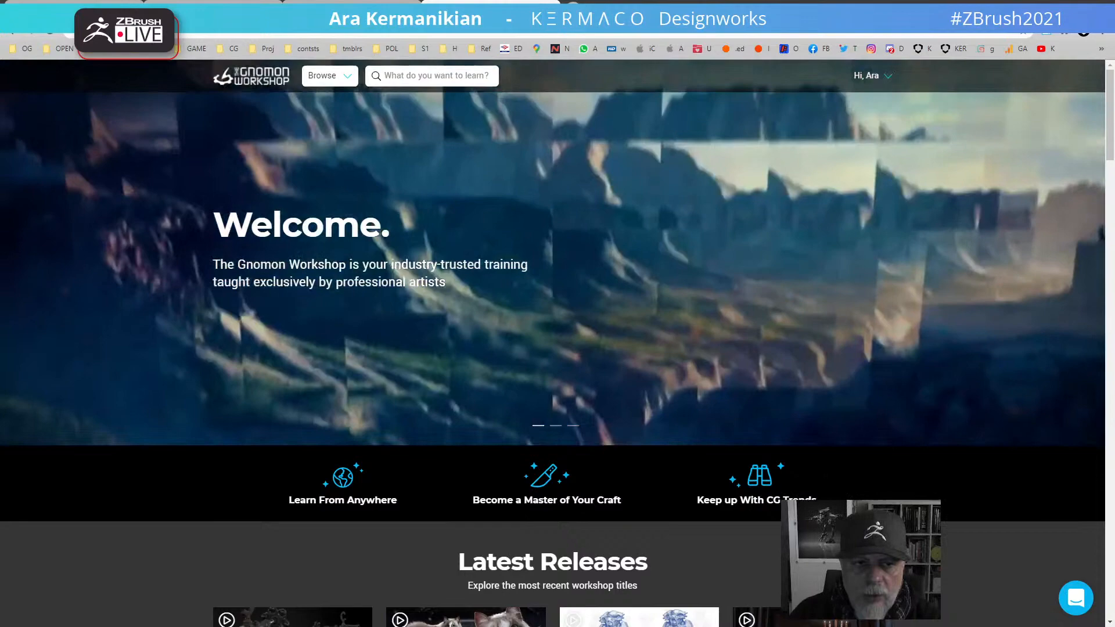
Step: Open the "Designing a Piloted Combat Mech" workshop through the site's I–L instructor listing and examine its description and chapter list
drag(278, 88, 276, 128)
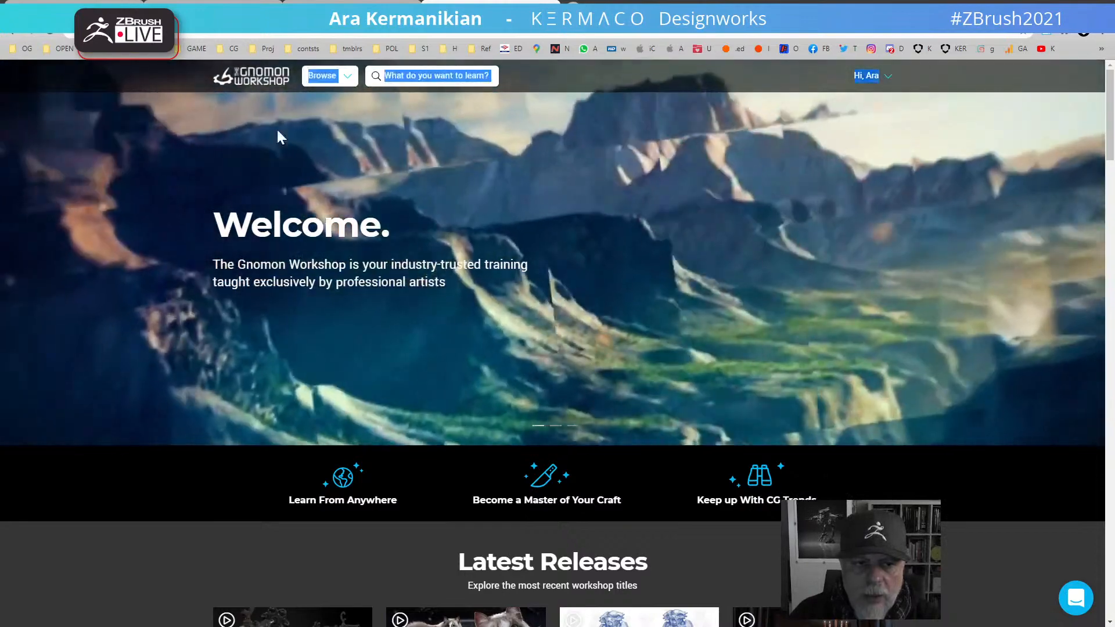
click(618, 337)
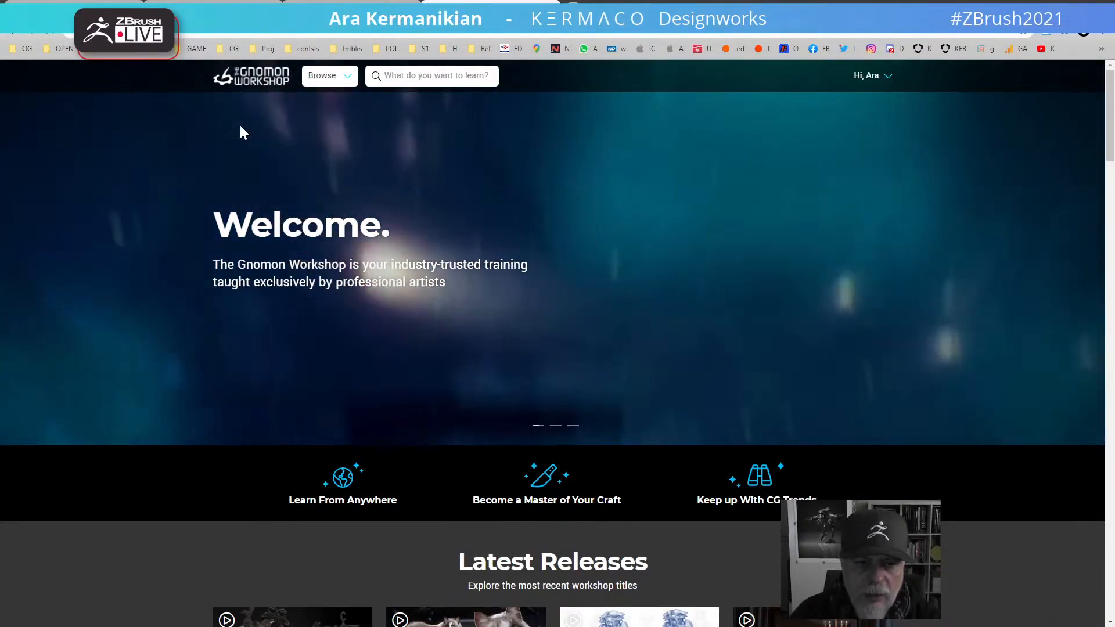
mouse_move(333, 69)
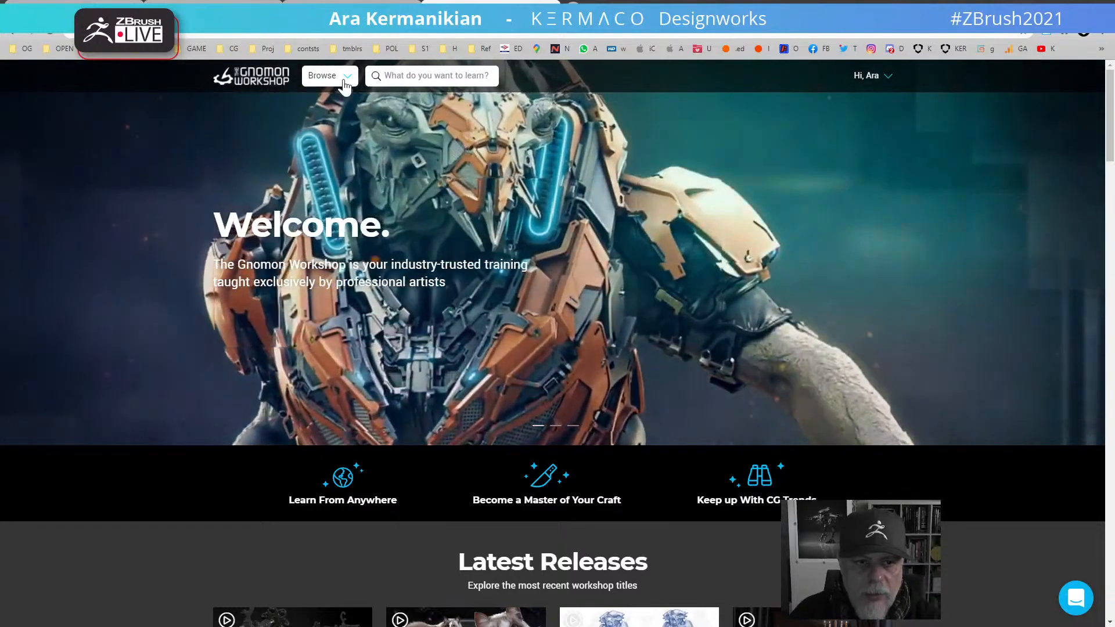
click(250, 178)
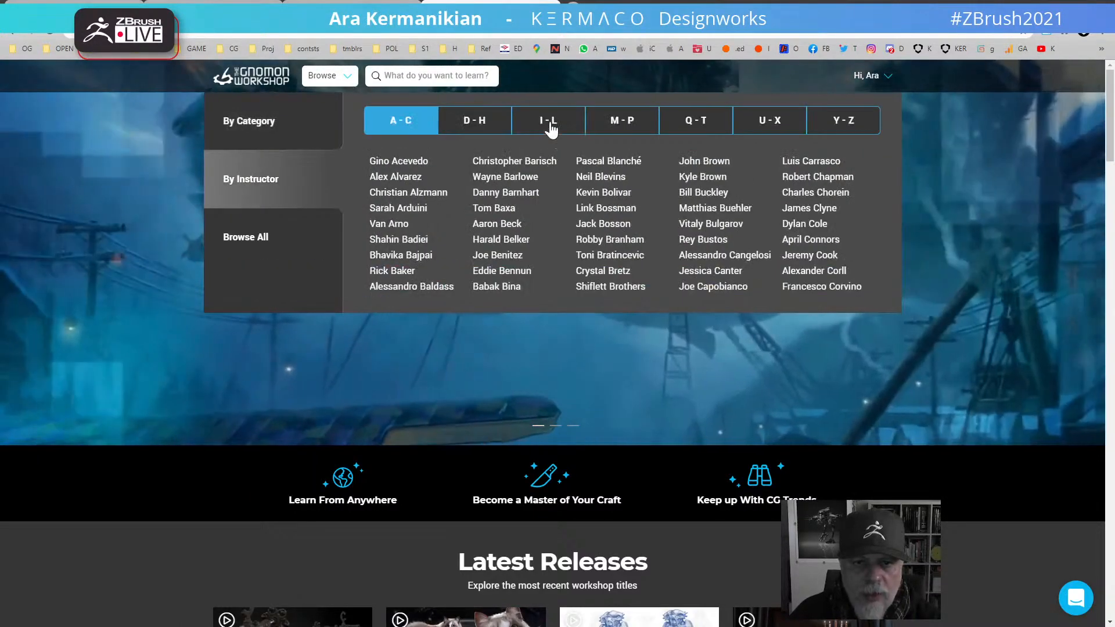
click(549, 122)
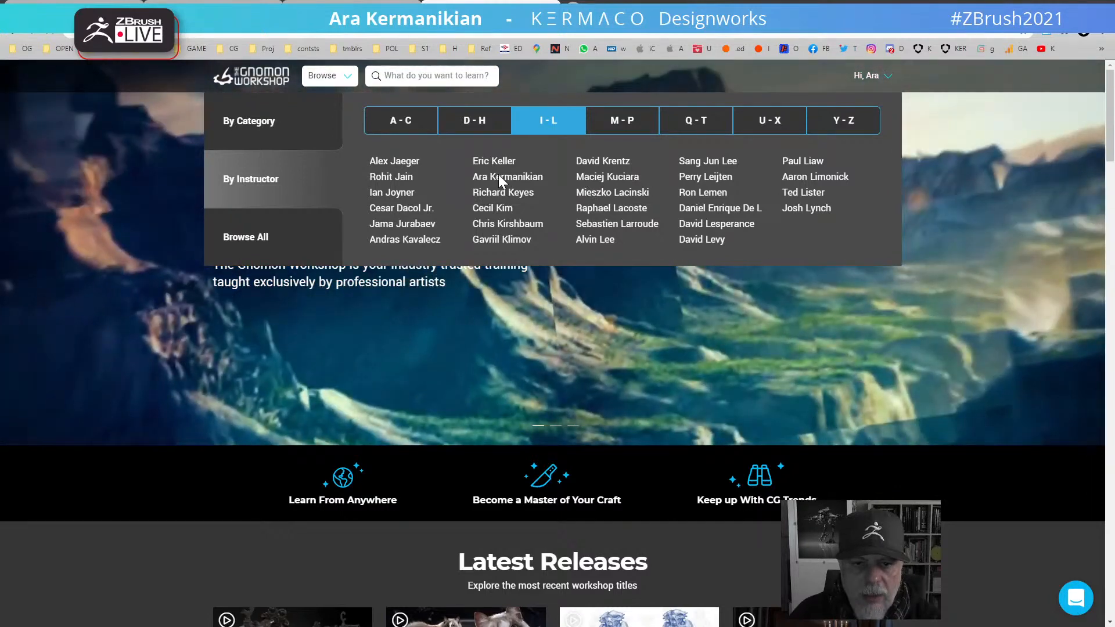
click(498, 176)
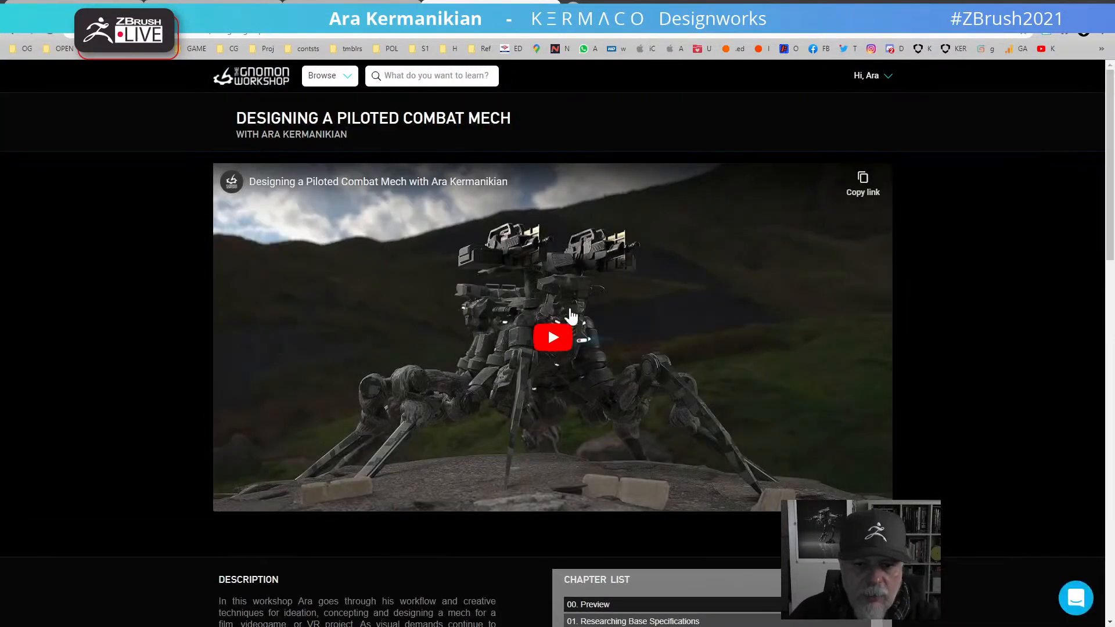
scroll(656, 377, down, 3)
scroll(640, 442, down, 2)
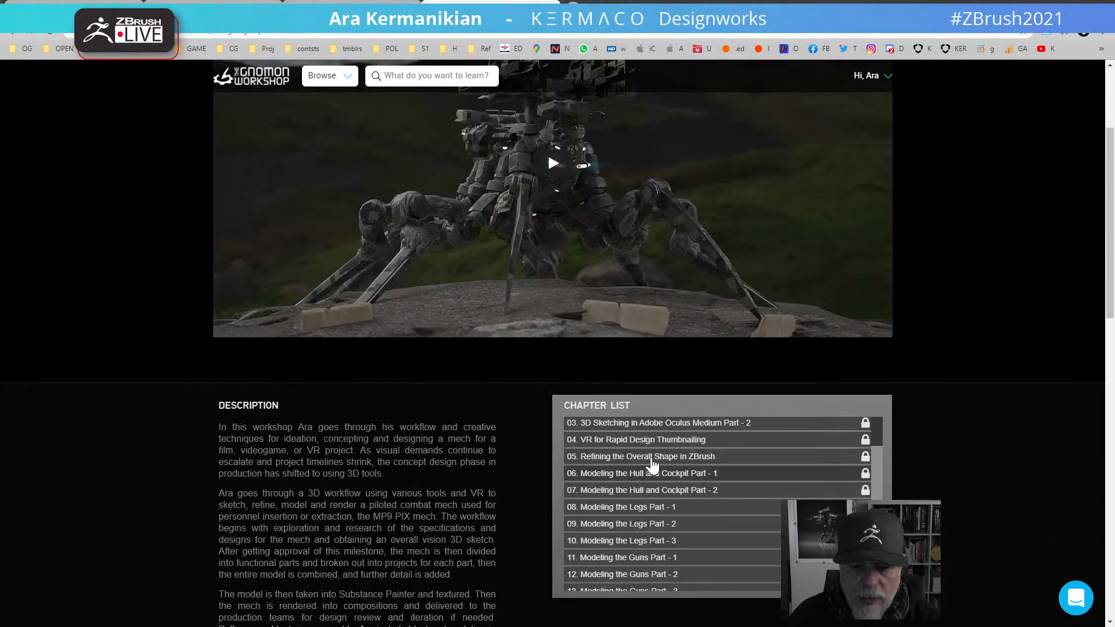
scroll(640, 434, up, 5)
scroll(654, 530, down, 1)
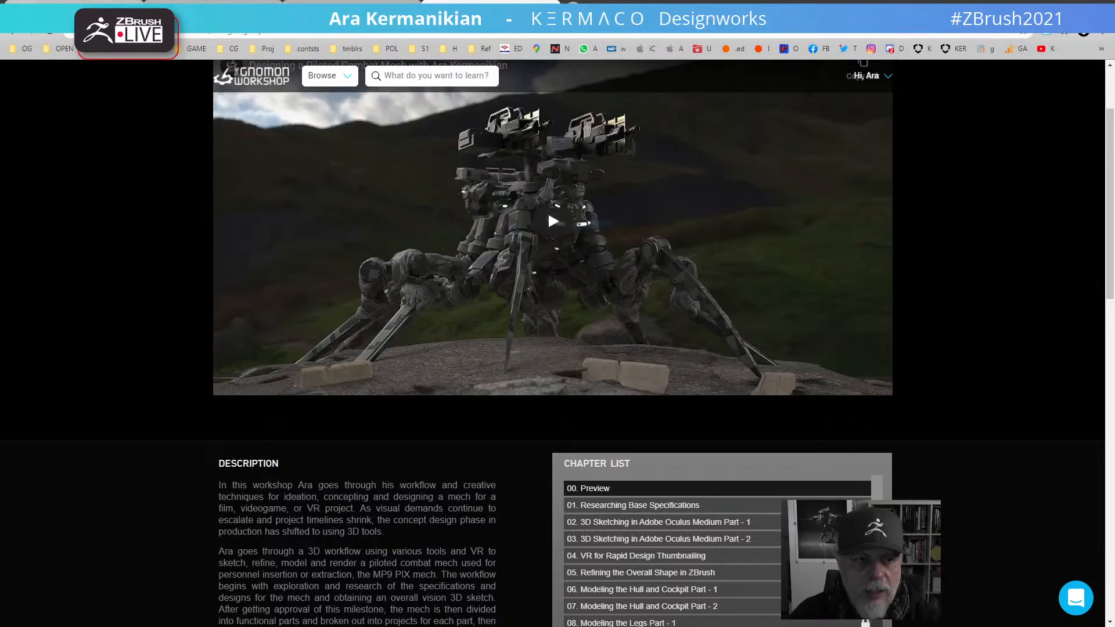
Step: Go to the Kermaco portfolio site and open its linked Instagram profile while keeping the portfolio page open
click(75, 11)
click(614, 229)
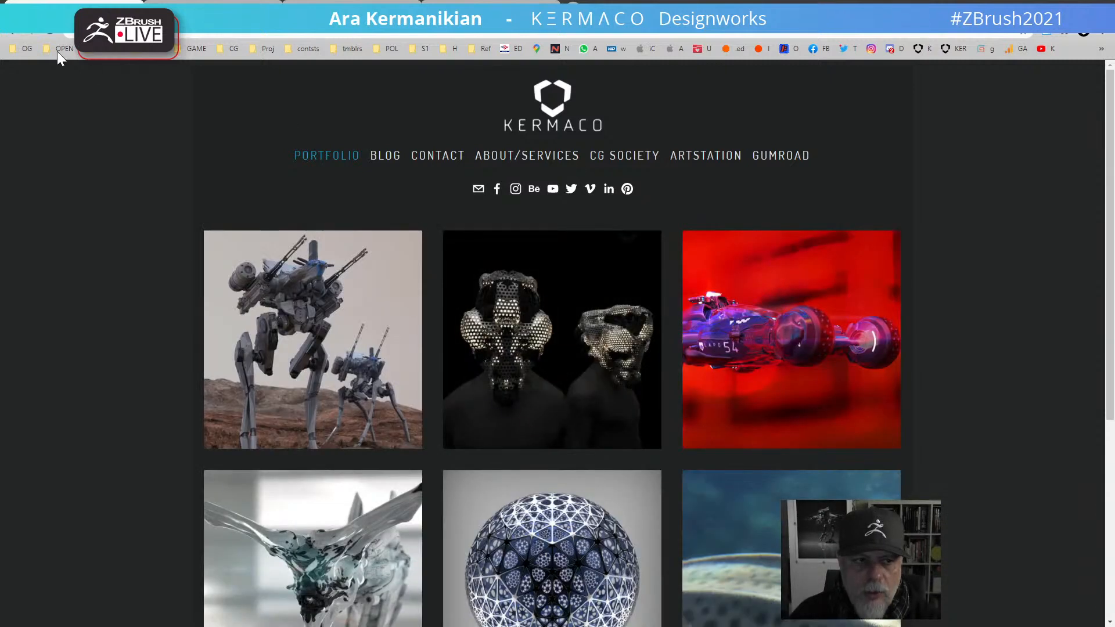
right_click(515, 192)
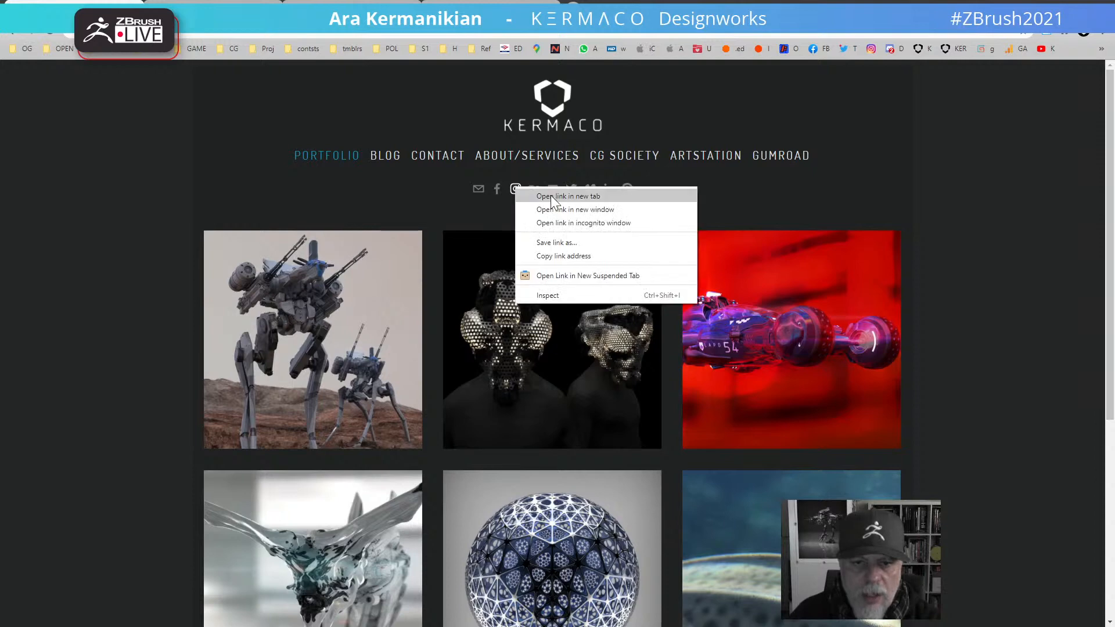
click(551, 198)
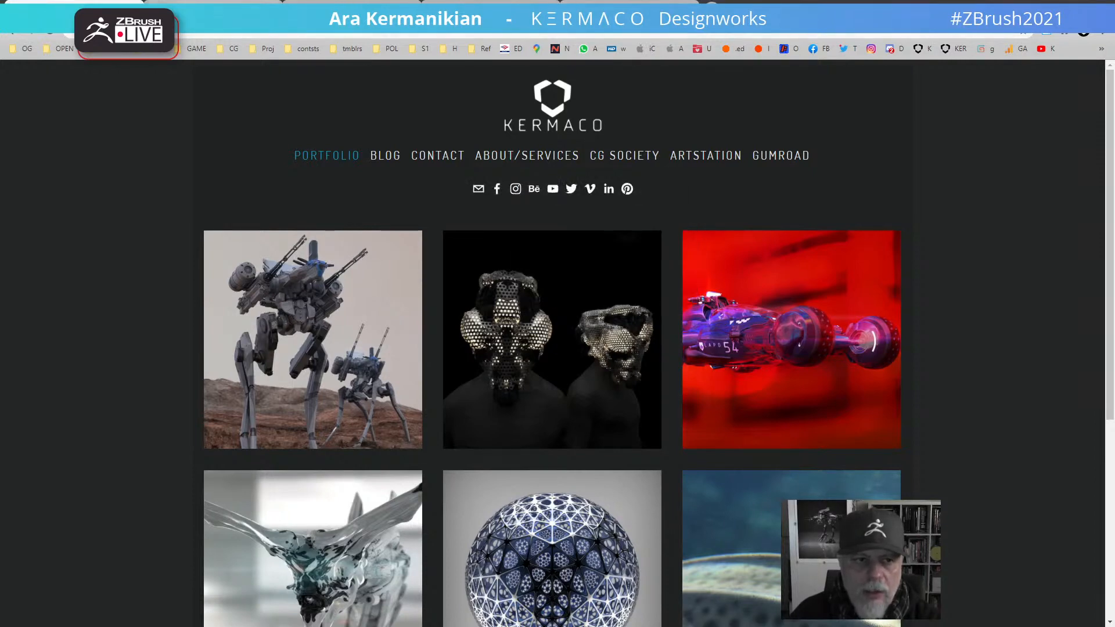
click(232, 7)
Step: Find the Instagram post about 3D thumbnailing 20 mechs in Oculus Medium and examine its lettered and numbered thumbnail grid
scroll(587, 381, down, 1)
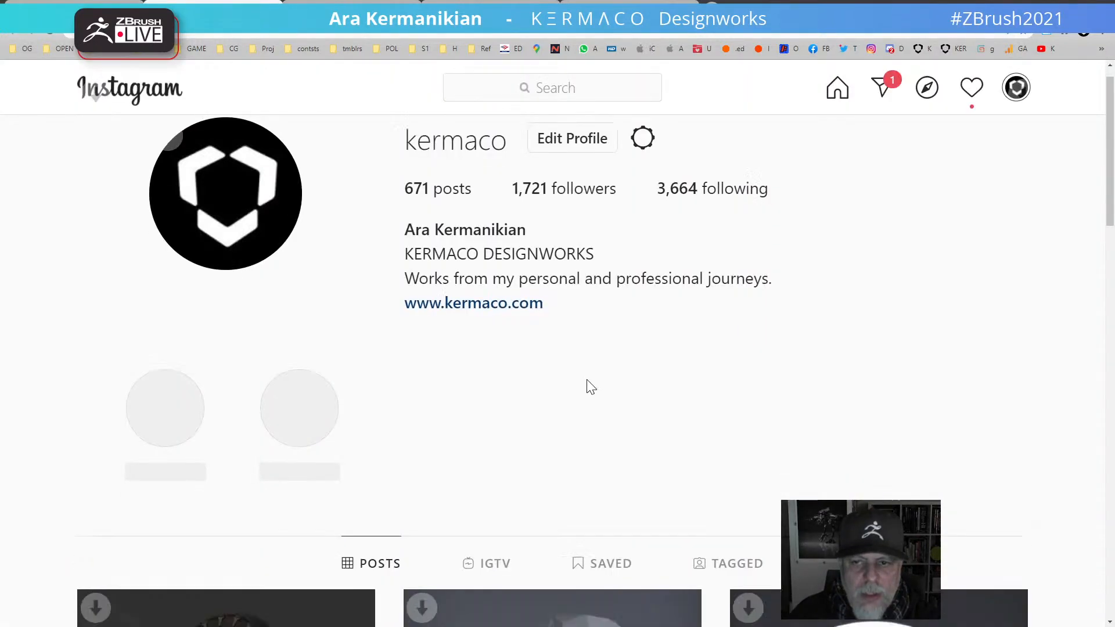
scroll(587, 381, down, 20)
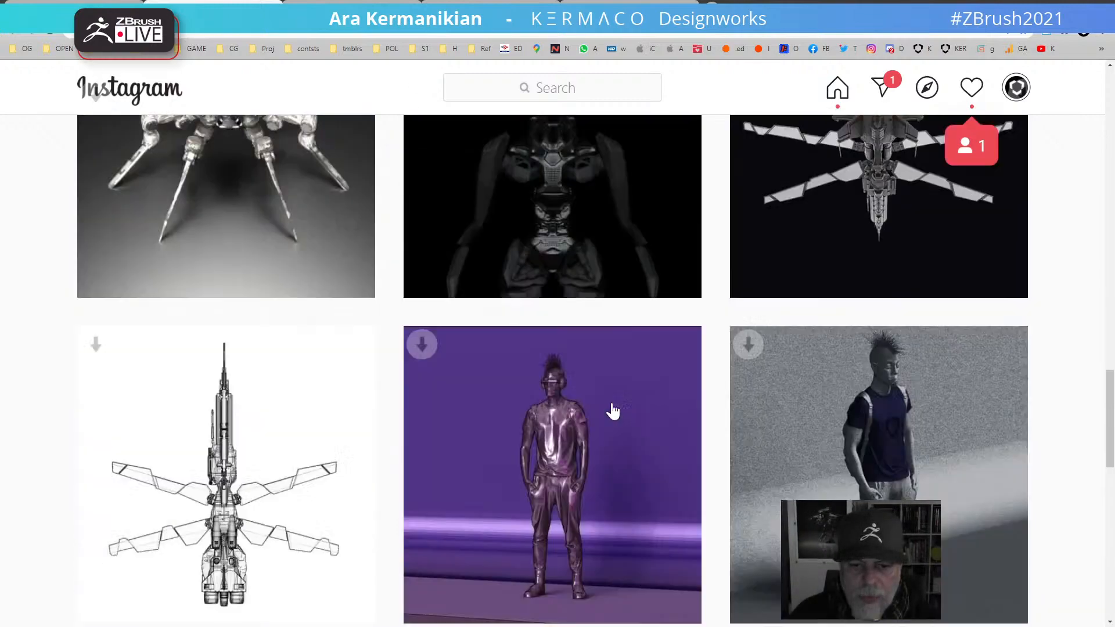
scroll(614, 410, down, 15)
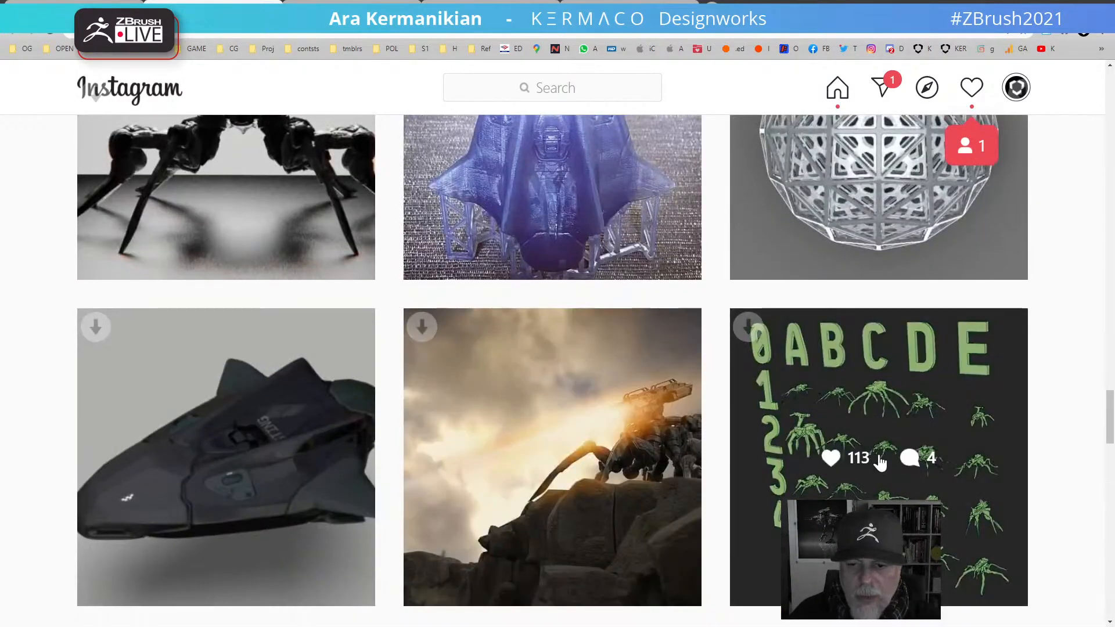
click(881, 463)
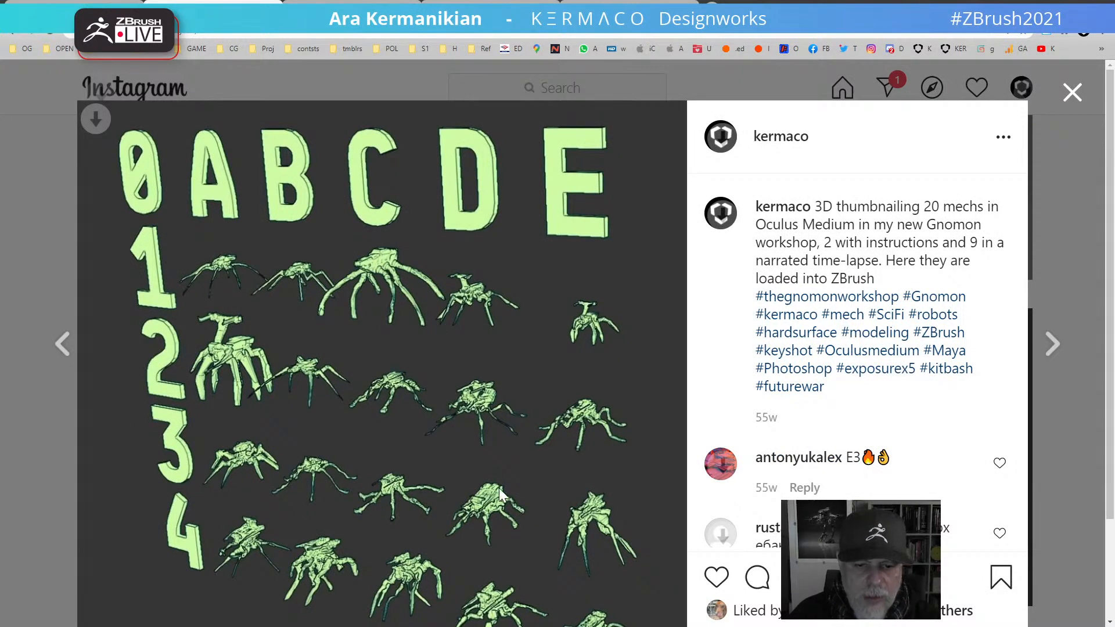
scroll(496, 432, down, 1)
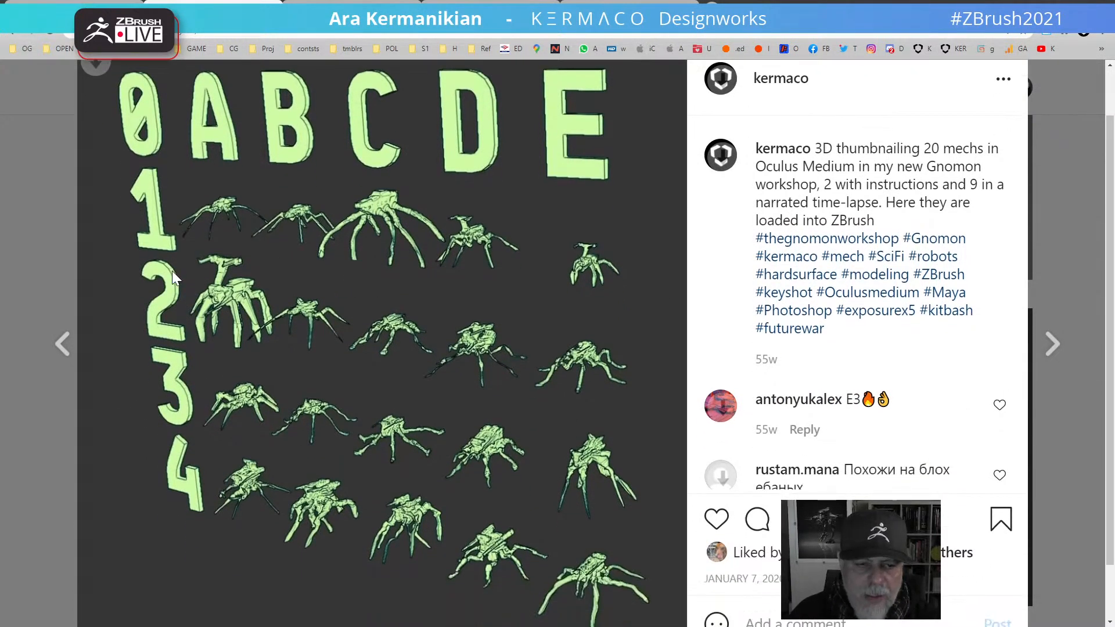
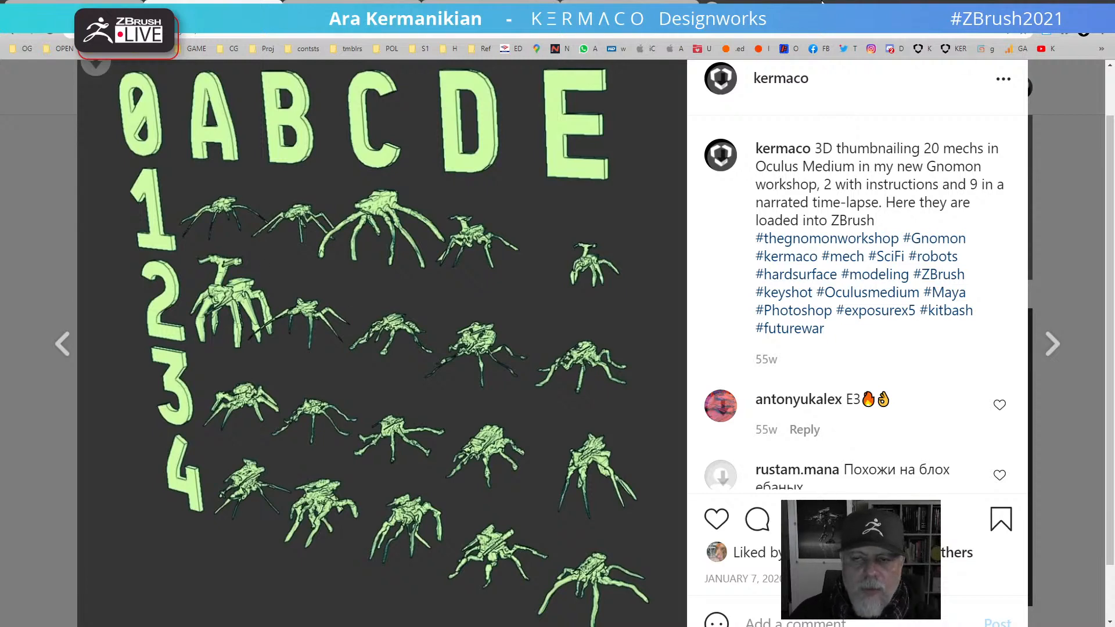
Step: Return to the Gnomon Workshop site and reopen the "Designing a Piloted Combat Mech" workshop from the instructor's page under I–L
key(alt+Tab)
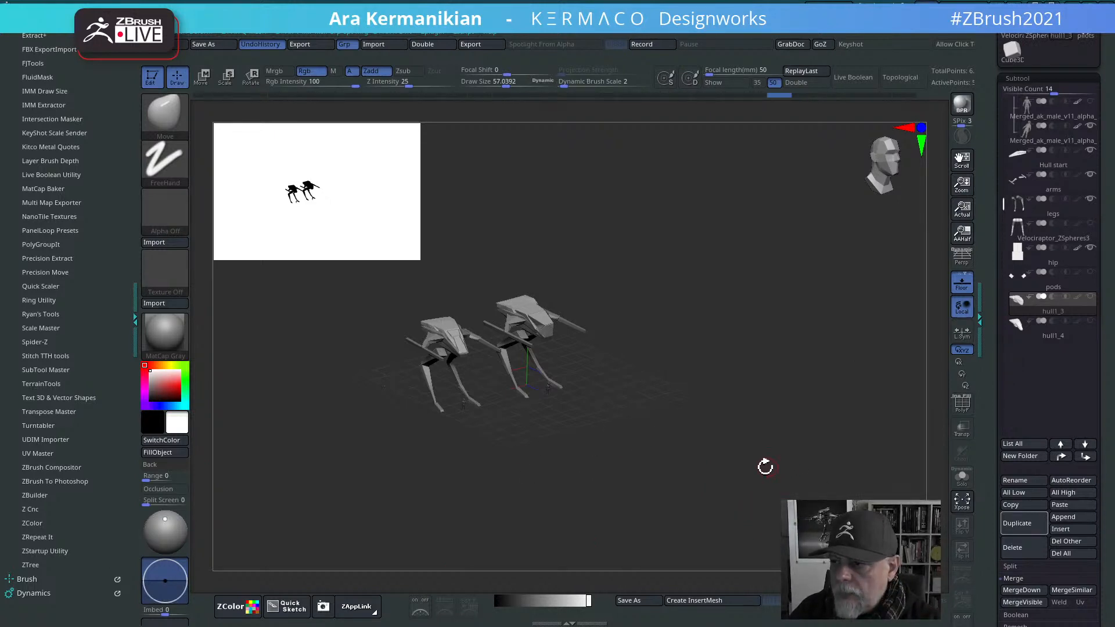
key(alt+Tab)
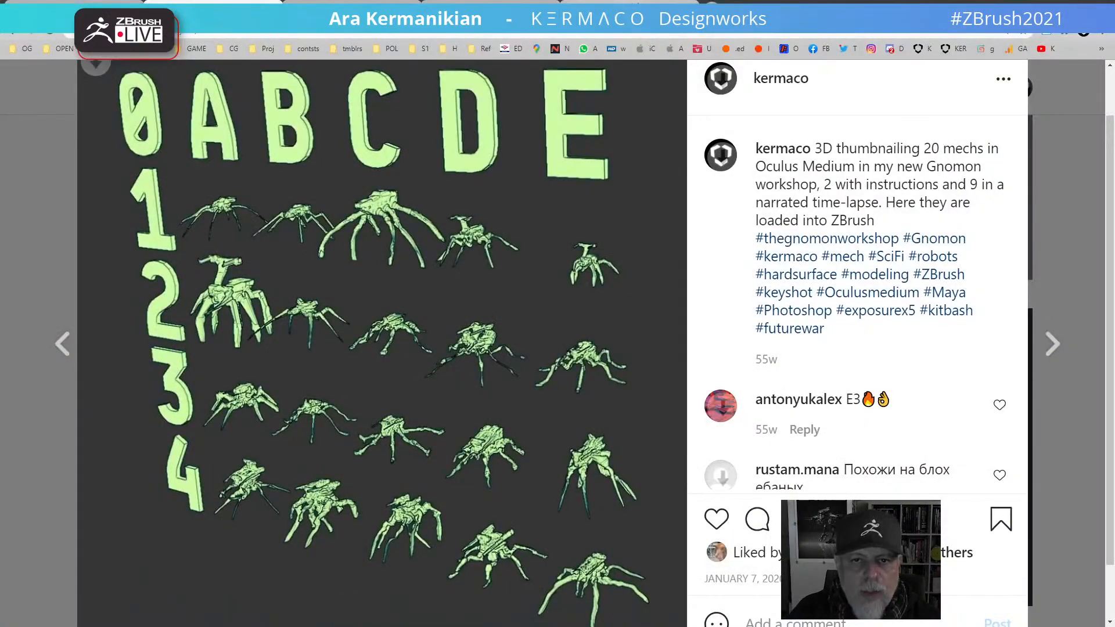
click(630, 8)
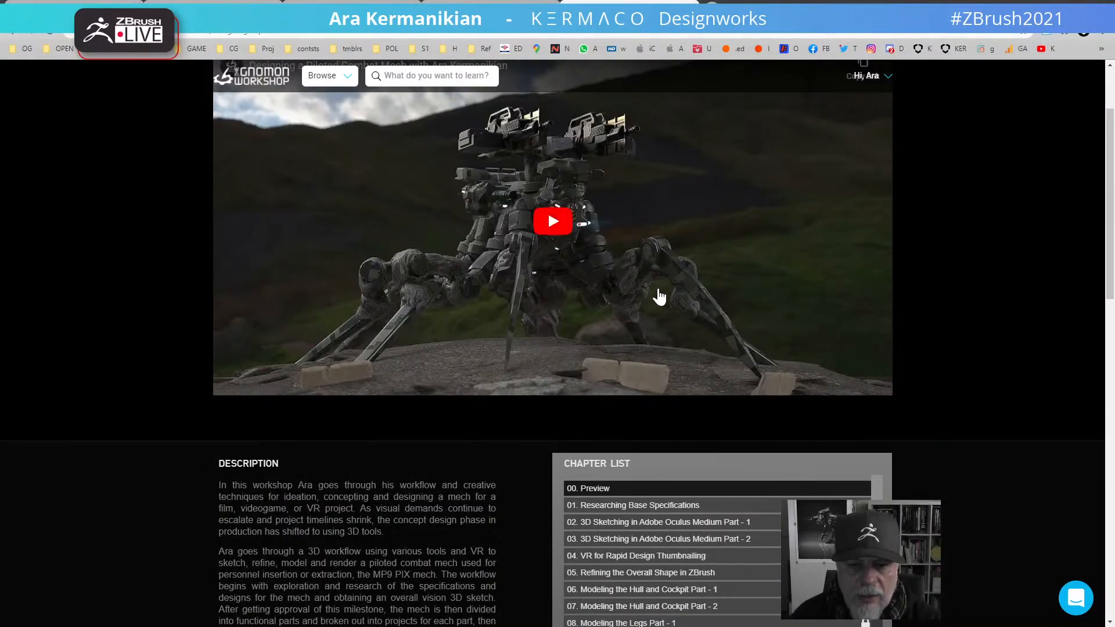
scroll(644, 302, up, 2)
click(323, 77)
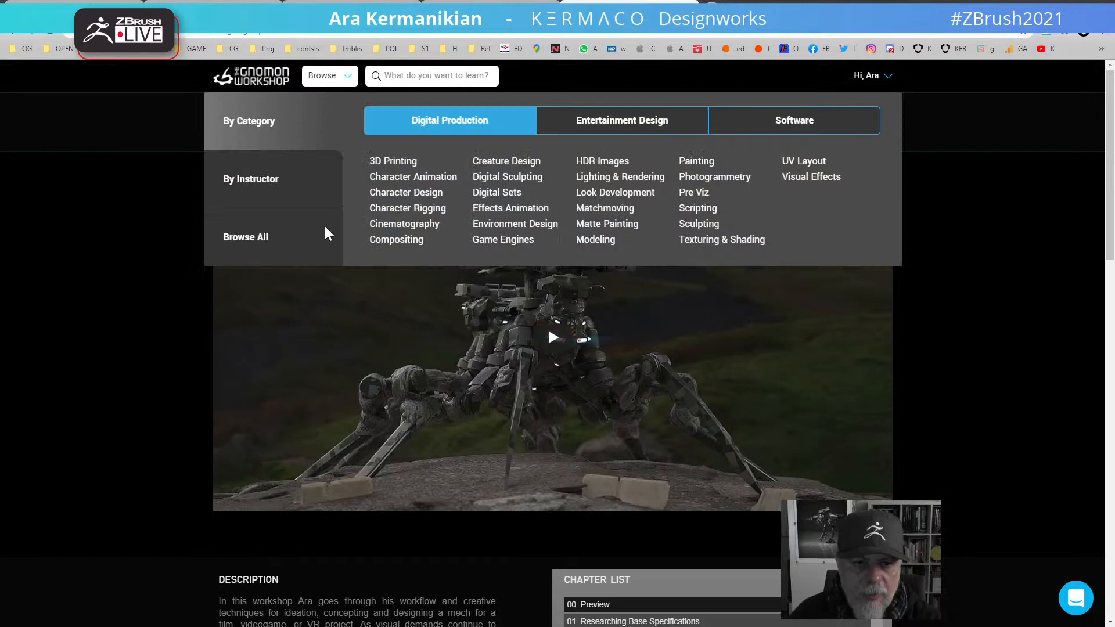
mouse_move(318, 85)
mouse_move(278, 178)
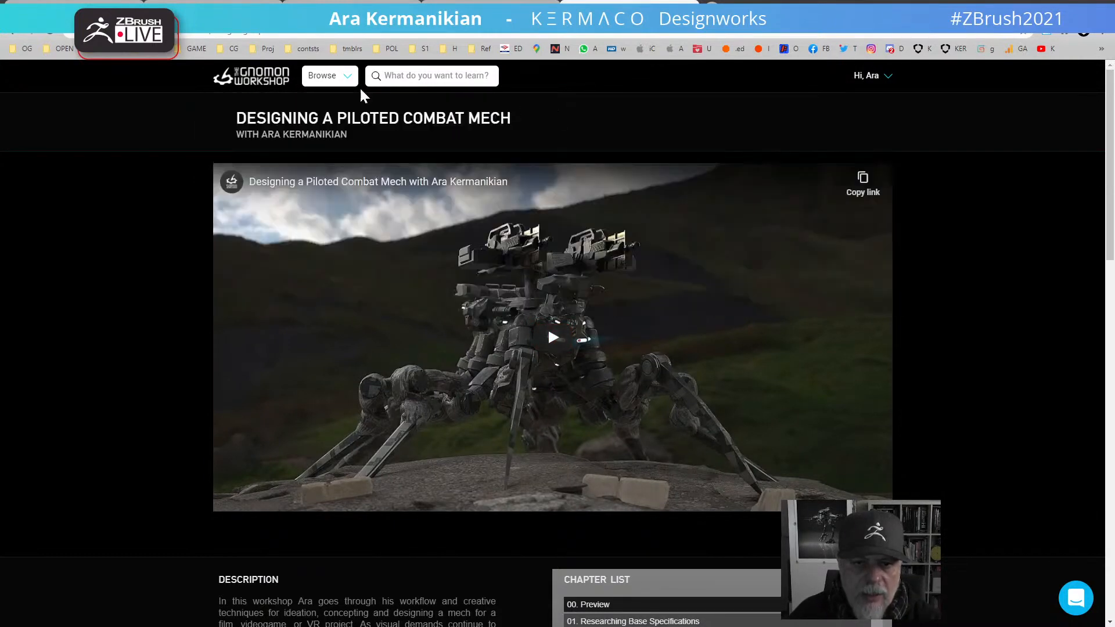
mouse_move(348, 78)
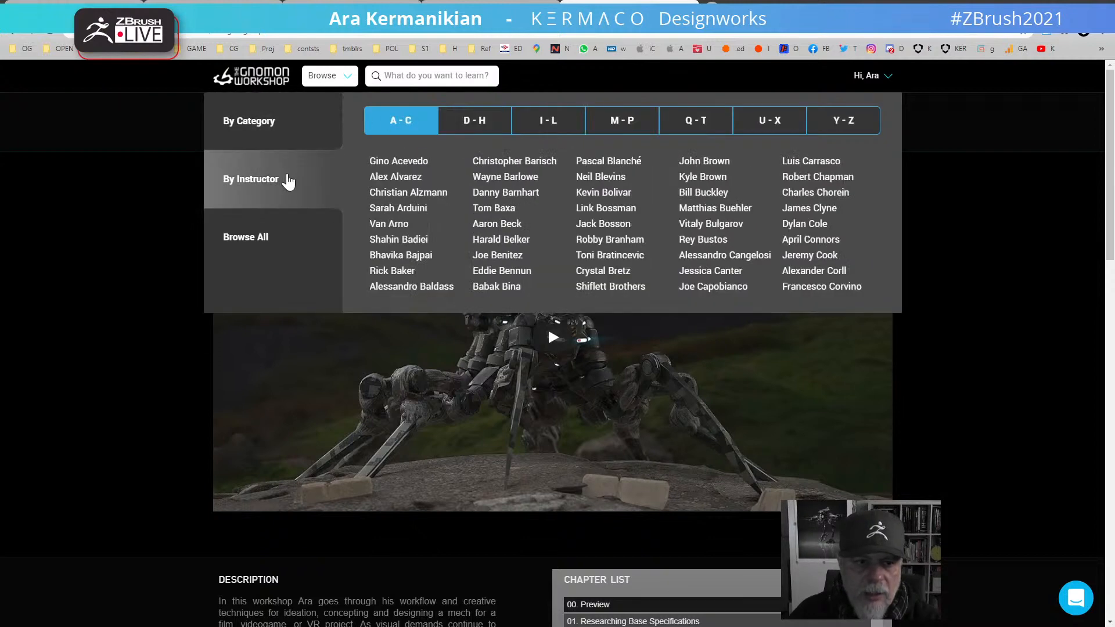
click(549, 125)
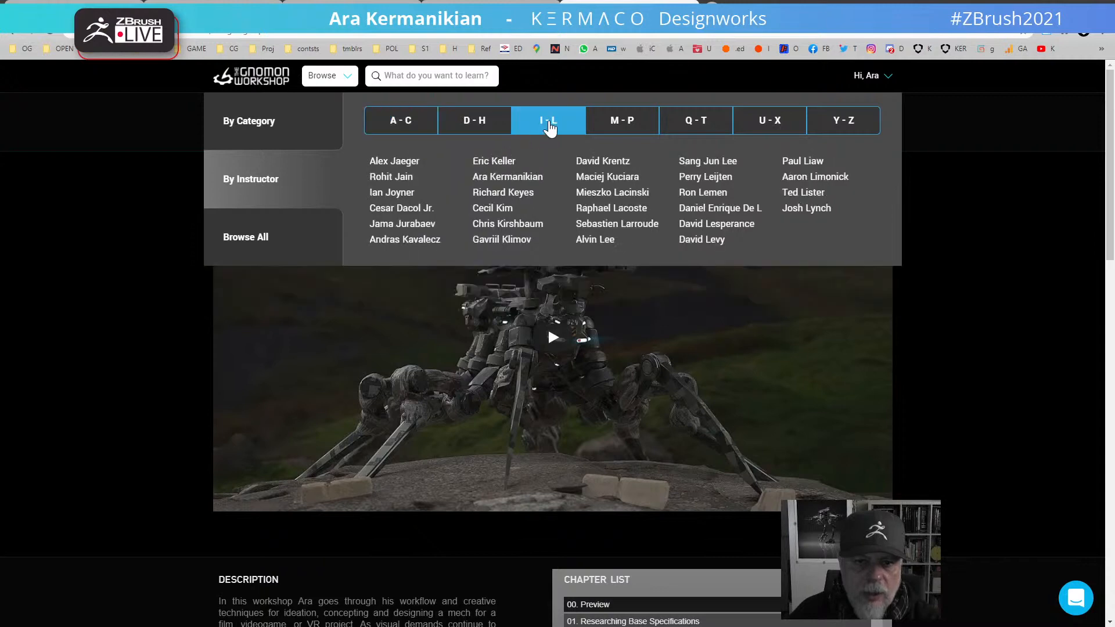
click(518, 184)
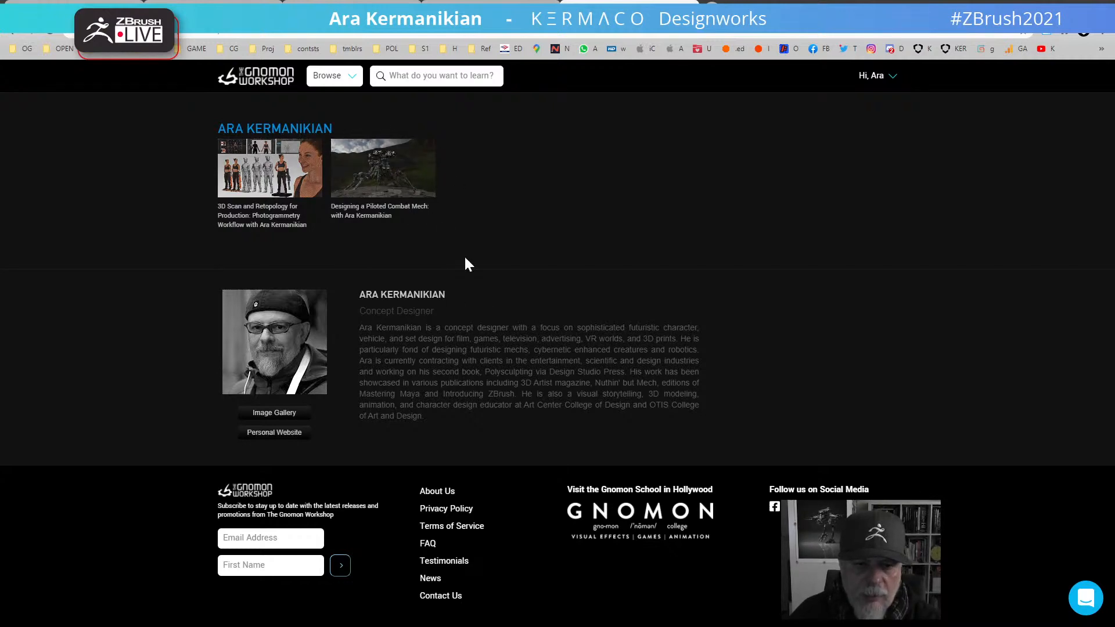
click(369, 185)
Step: Look through the combat mech workshop's description and chapter list, and try to play its preview video
scroll(720, 366, down, 2)
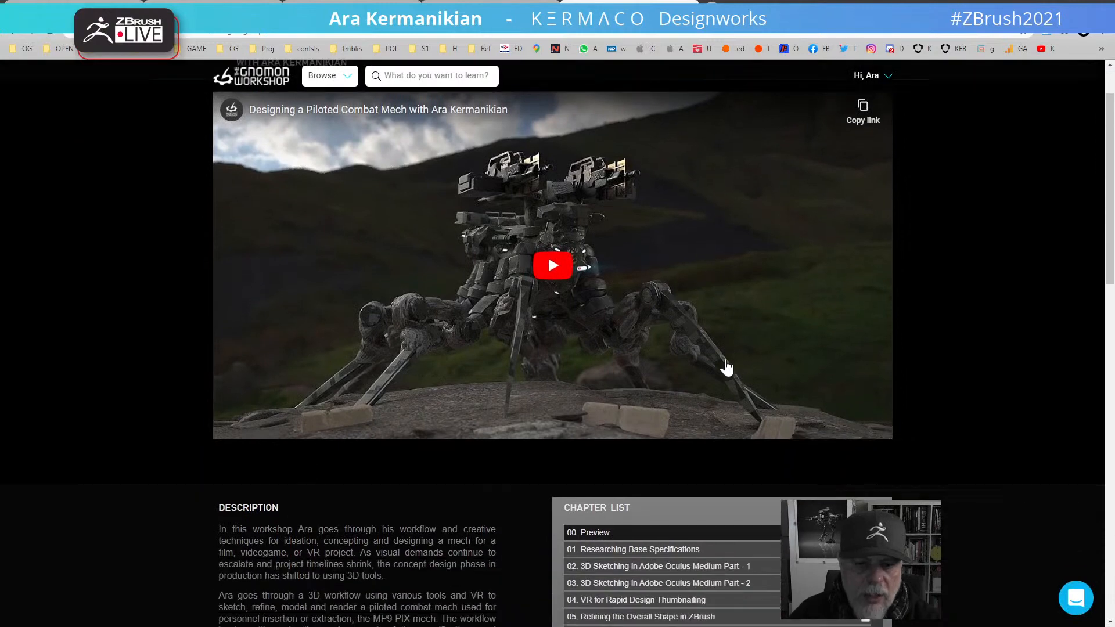
scroll(433, 140, up, 2)
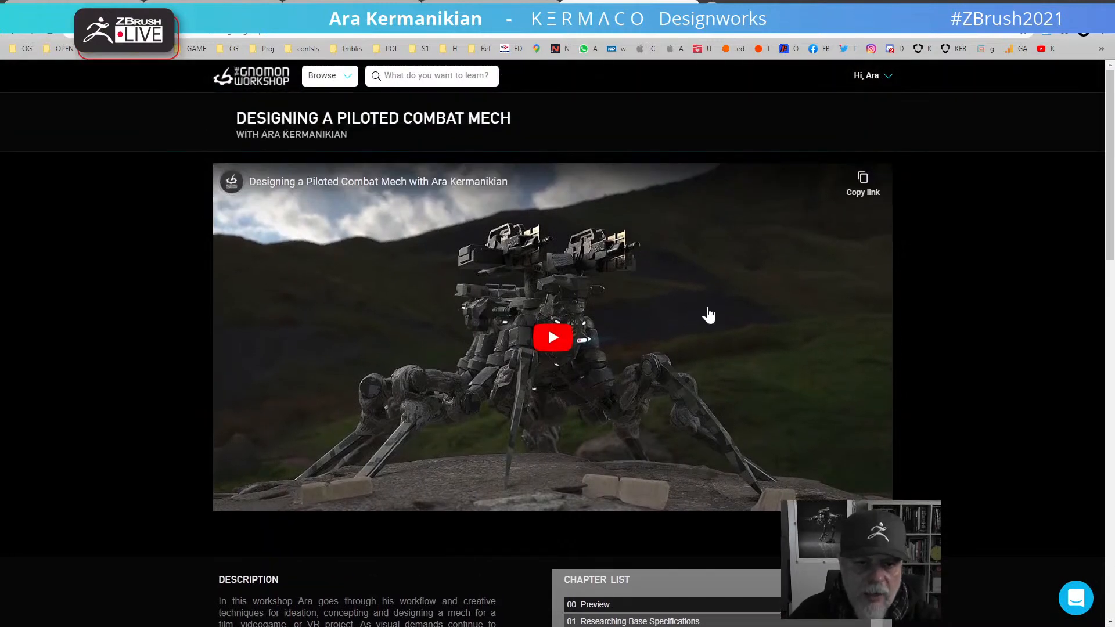
scroll(742, 411, down, 4)
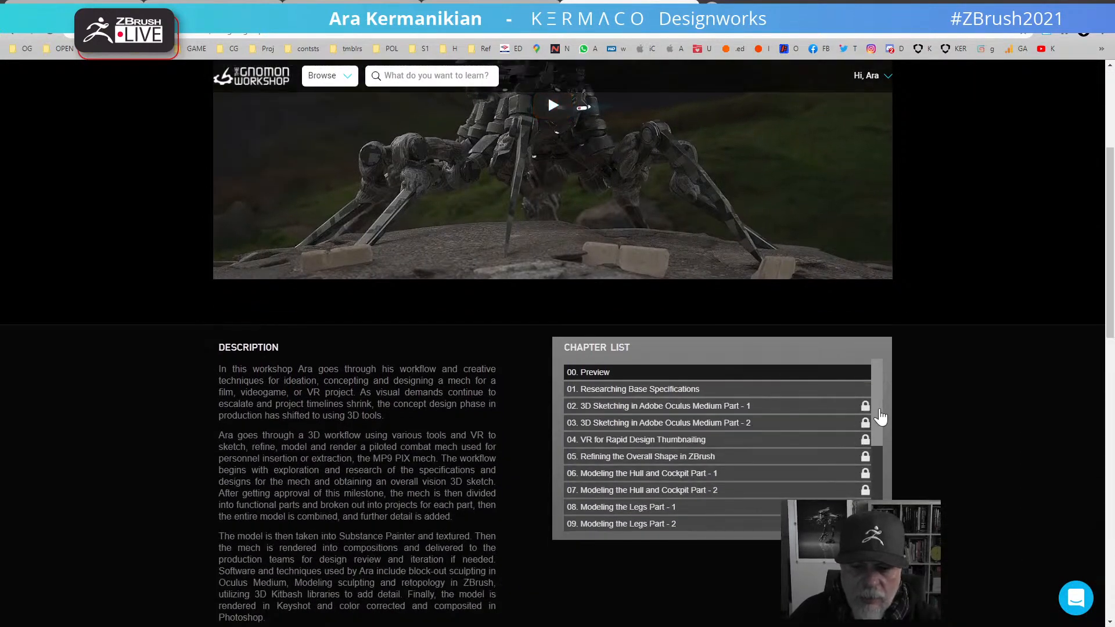
scroll(877, 414, down, 3)
scroll(883, 413, up, 3)
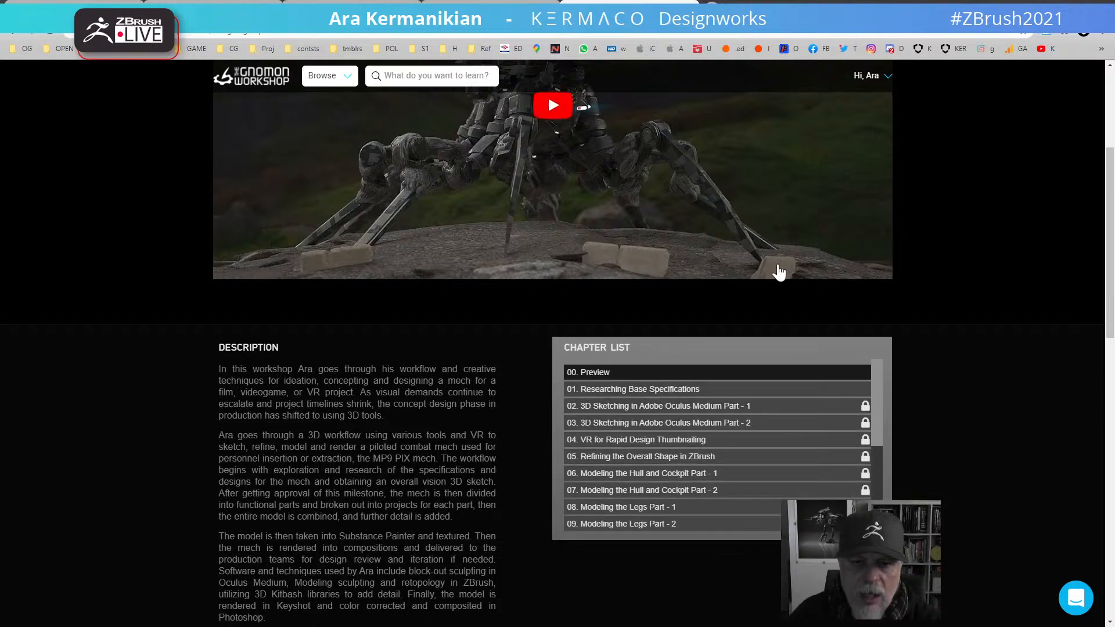
scroll(778, 267, up, 4)
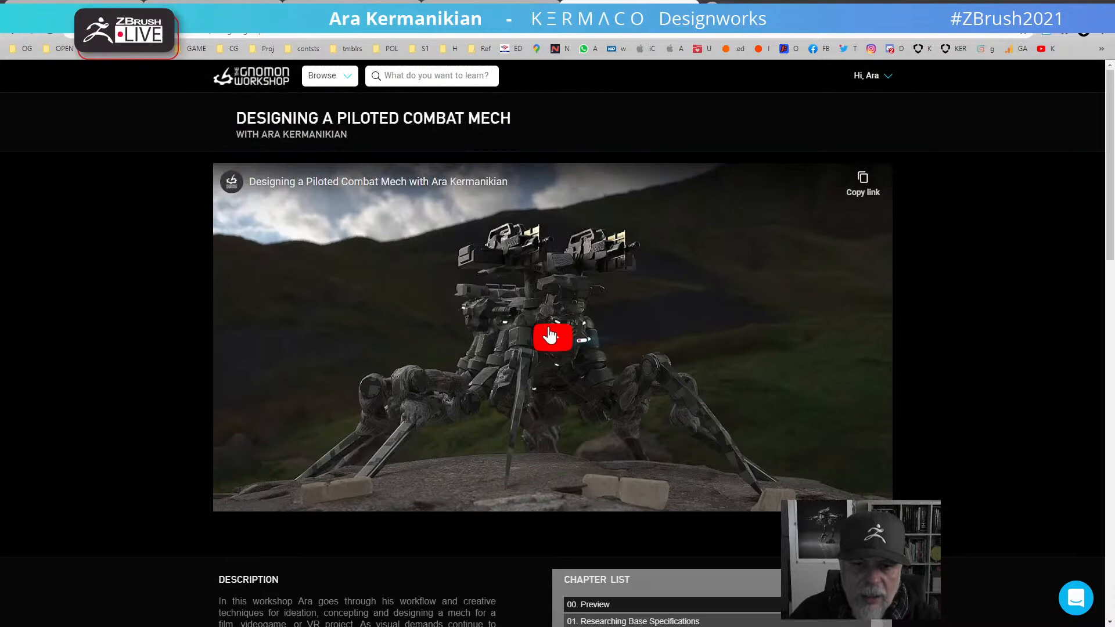
click(551, 335)
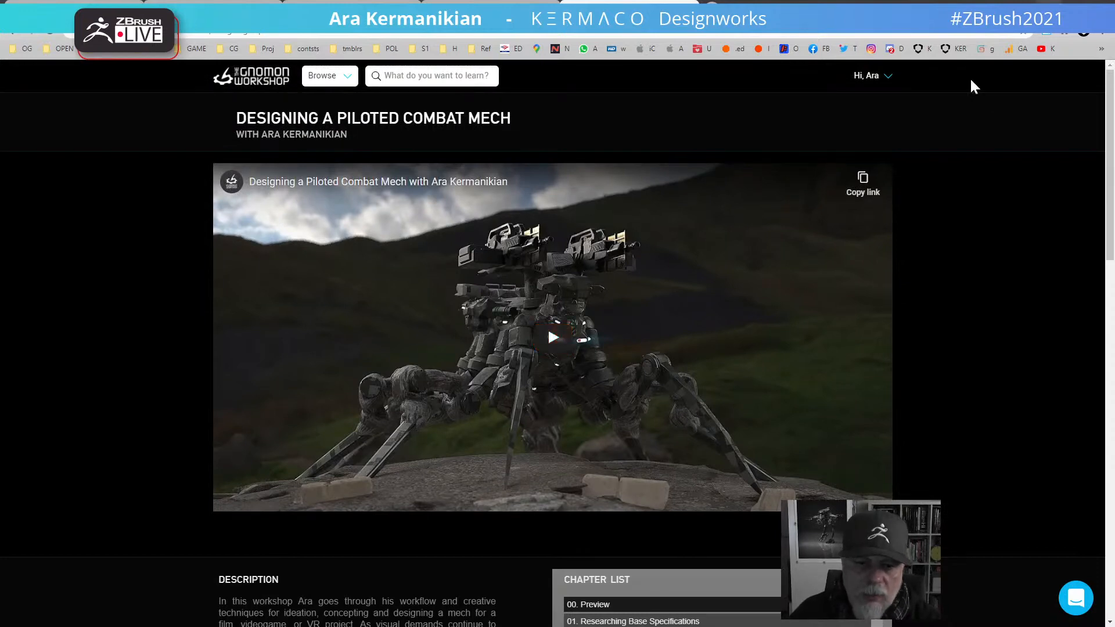
Step: Switch back to ZBrush, clear the small mech copy from the canvas, and frame the hull1_3 mech closely from the side
click(1048, 7)
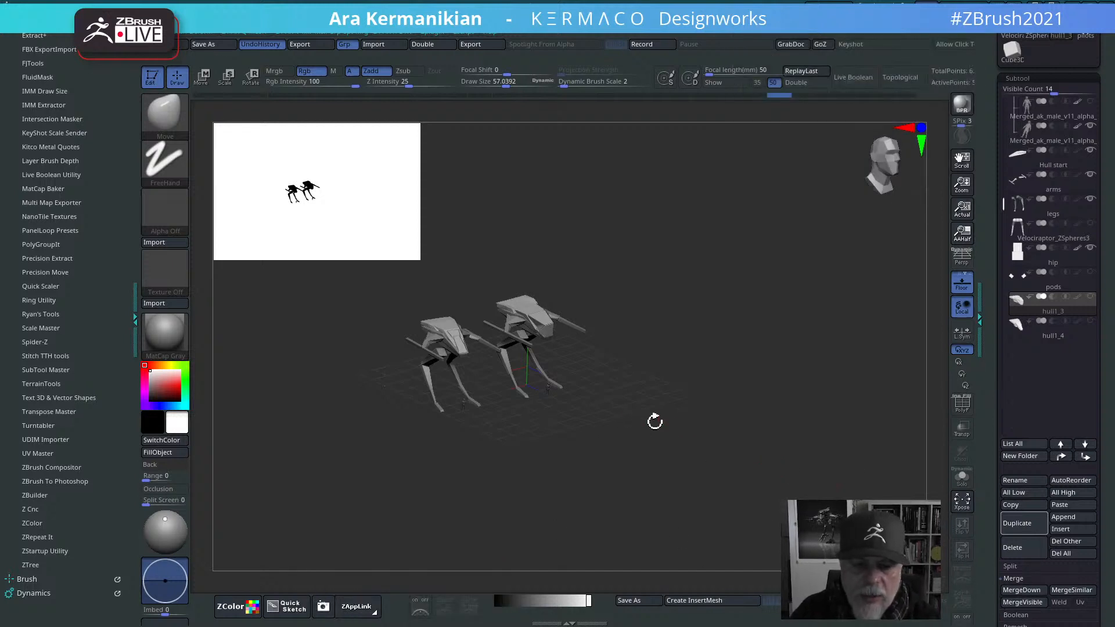
mouse_move(759, 441)
mouse_down()
mouse_move(726, 428)
mouse_move(776, 410)
mouse_move(737, 415)
mouse_move(791, 427)
mouse_move(803, 363)
mouse_move(833, 418)
mouse_move(862, 386)
mouse_move(823, 368)
mouse_move(749, 364)
mouse_move(811, 352)
mouse_move(819, 389)
mouse_move(790, 363)
mouse_move(534, 239)
mouse_up()
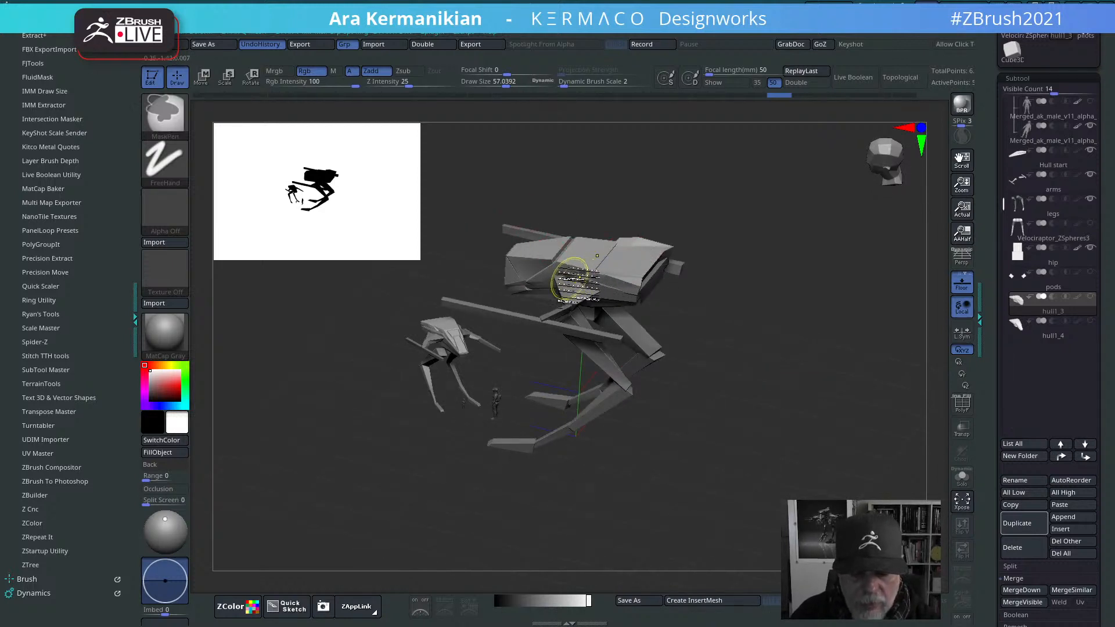
ctrl+shift+click(567, 279)
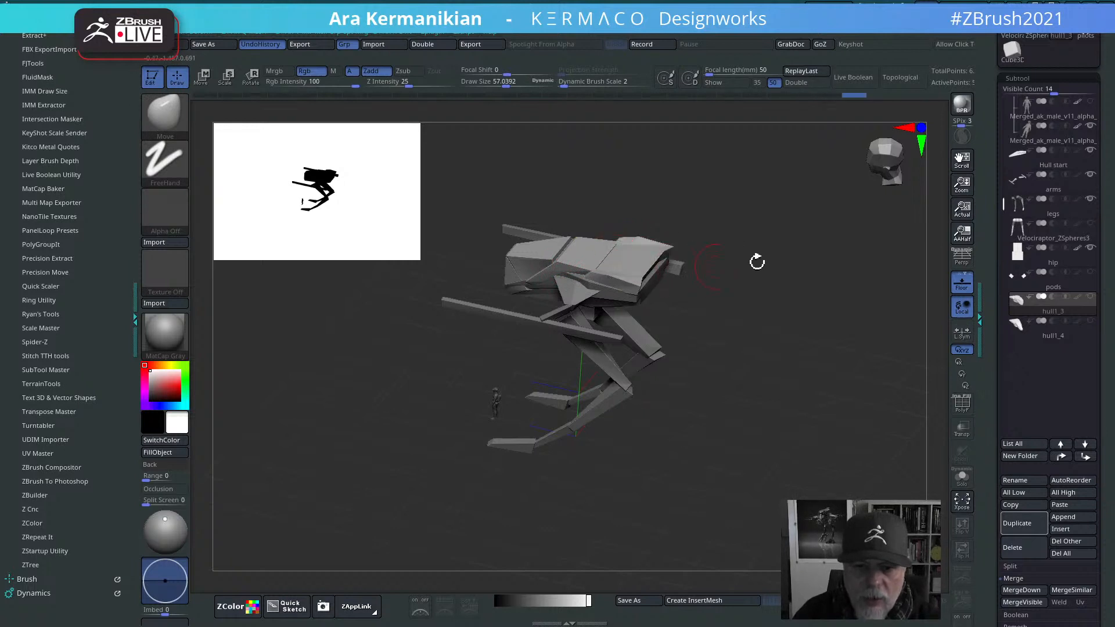
shift+drag(754, 259, 824, 326)
drag(824, 327, 662, 309)
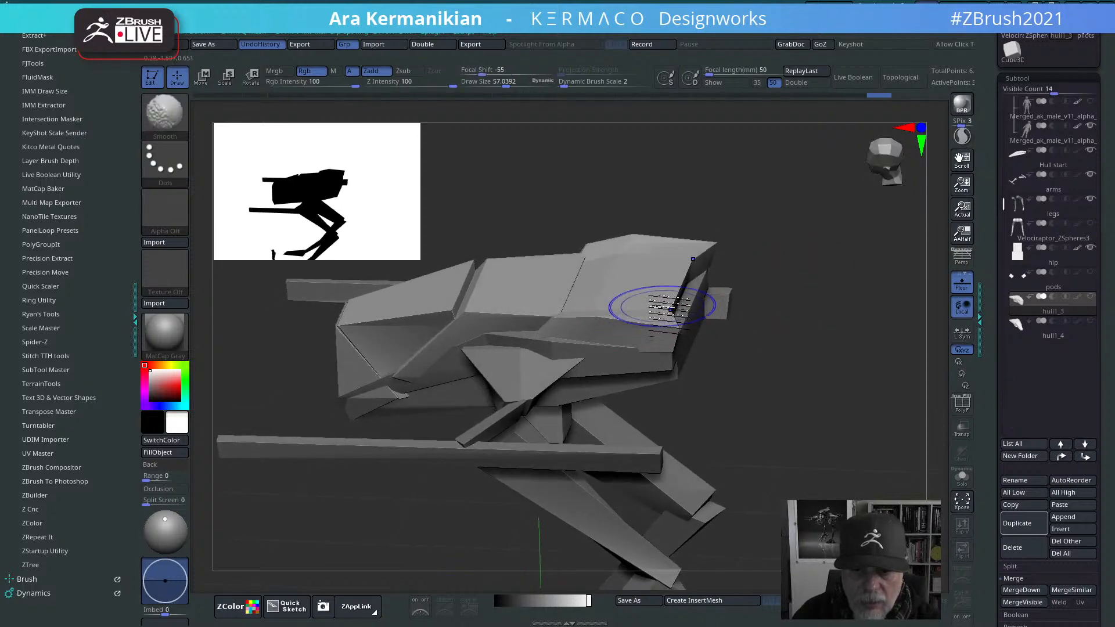
Step: Move the corners where hull1_3's upper deck meets its raised rear section inward with the Move brush to narrow the deck
mouse_move(809, 289)
mouse_down()
mouse_move(772, 318)
mouse_move(624, 202)
mouse_up()
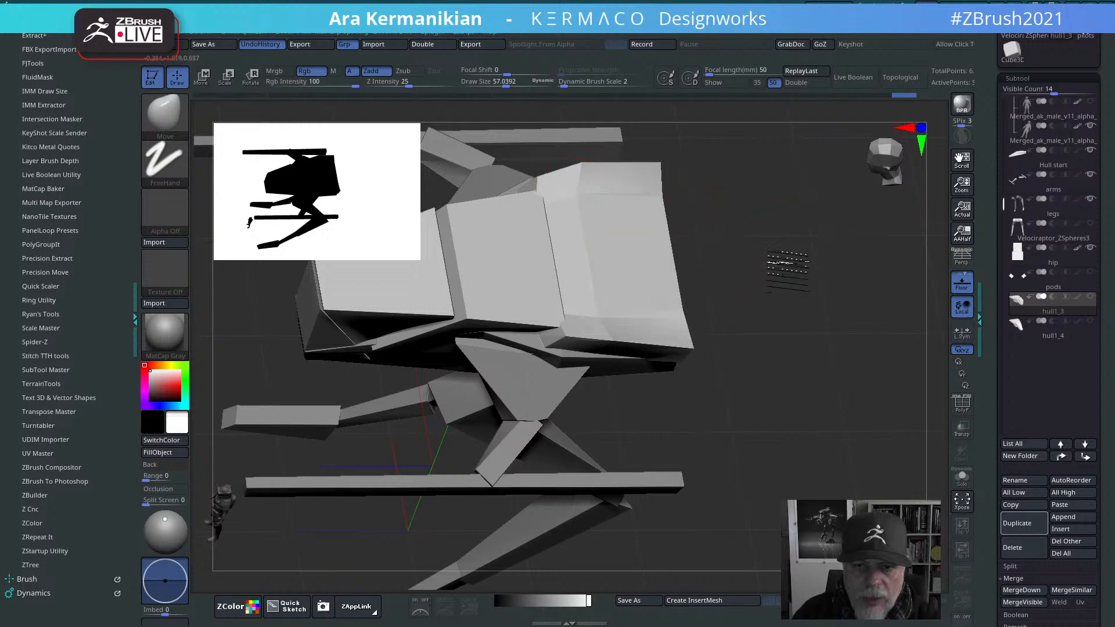
drag(786, 259, 528, 296)
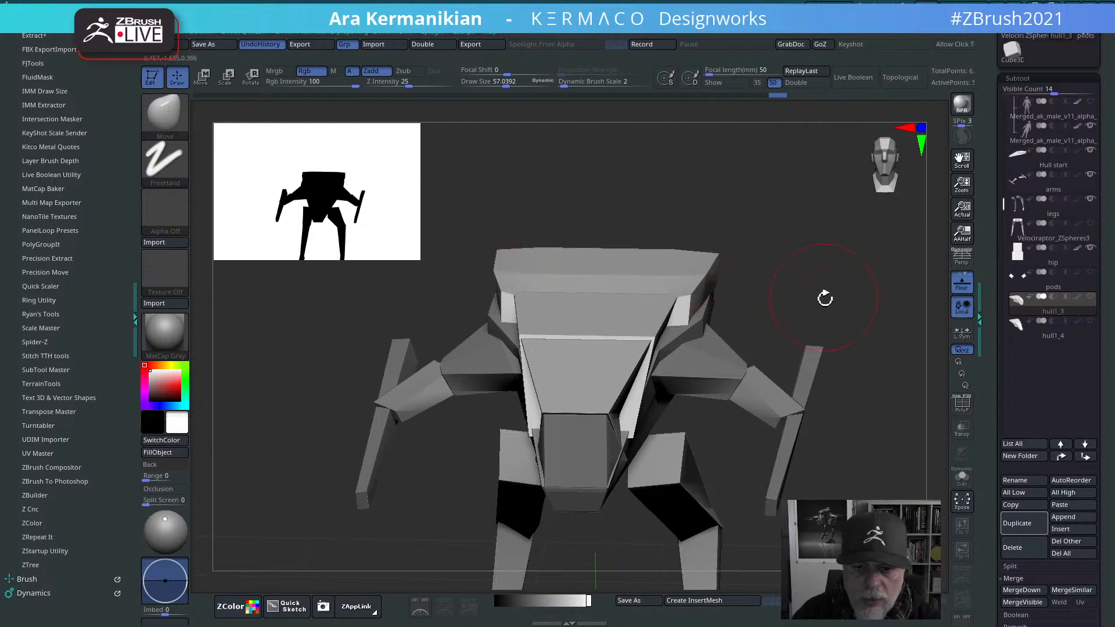
mouse_move(824, 296)
mouse_down()
mouse_move(743, 290)
mouse_move(795, 302)
mouse_move(784, 311)
mouse_move(789, 330)
mouse_up()
drag(691, 299, 692, 294)
mouse_move(610, 283)
mouse_down()
mouse_move(747, 267)
mouse_move(709, 277)
mouse_up()
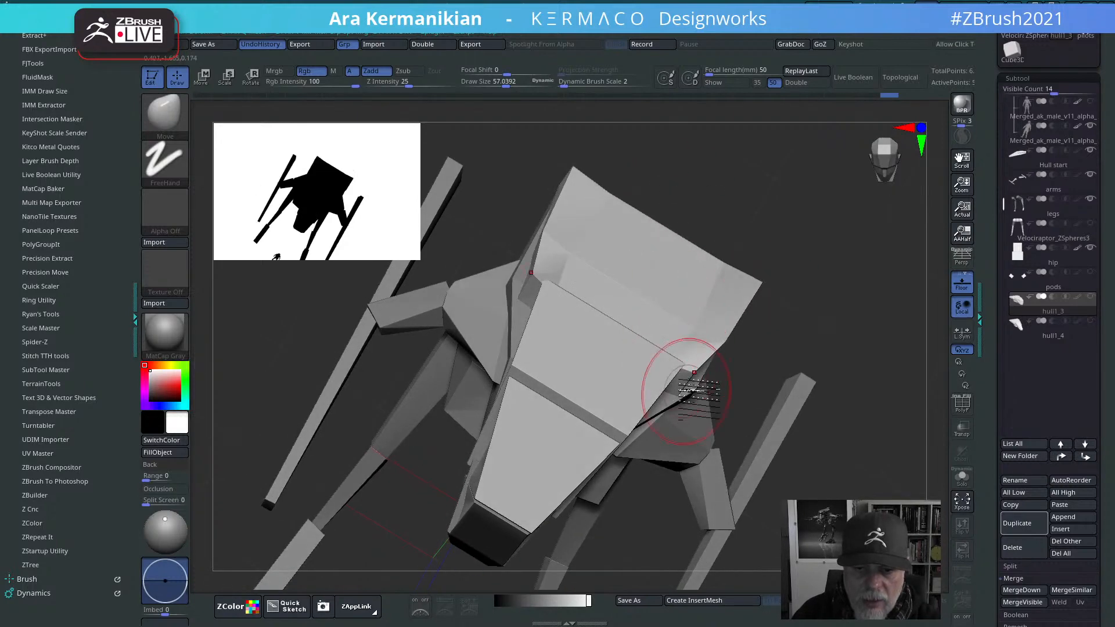
drag(680, 381, 653, 358)
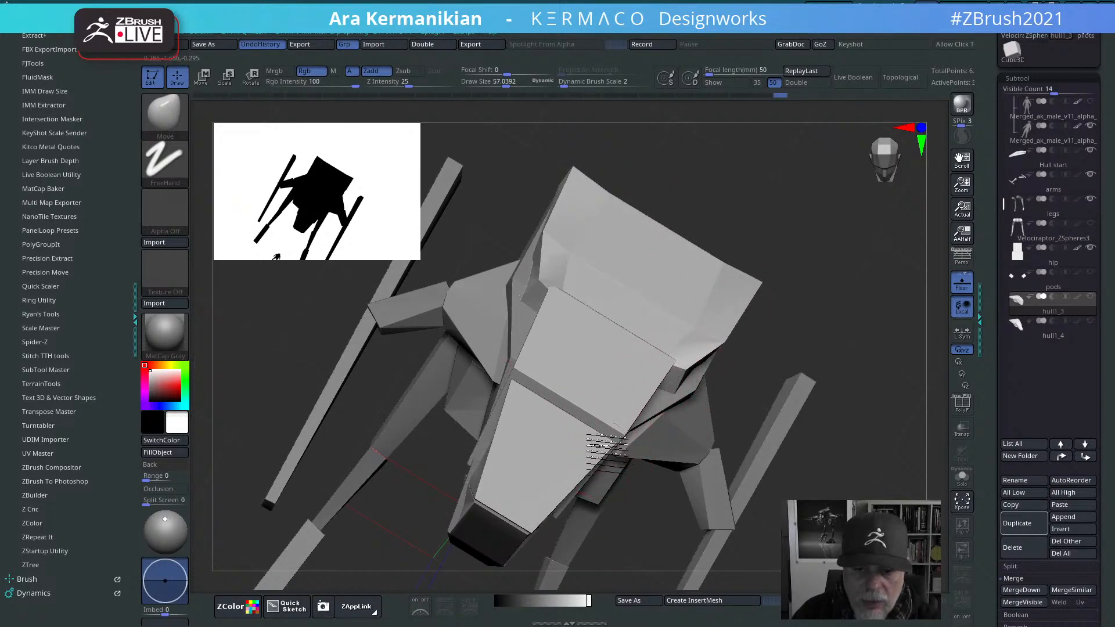
drag(858, 356, 721, 249)
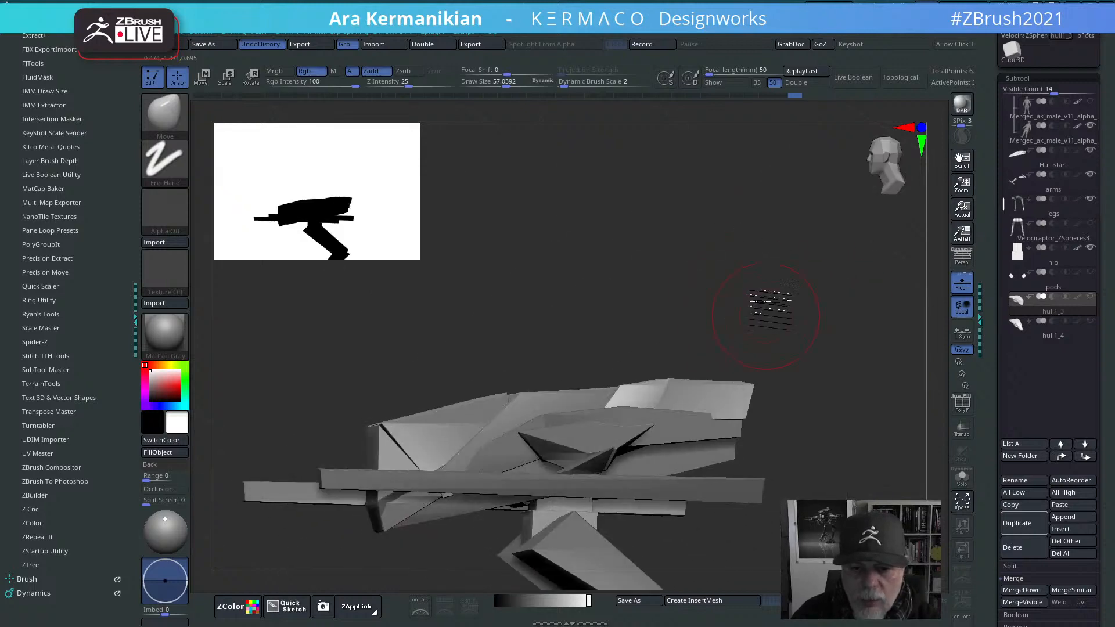
alt+drag(766, 302, 774, 217)
drag(965, 383, 936, 350)
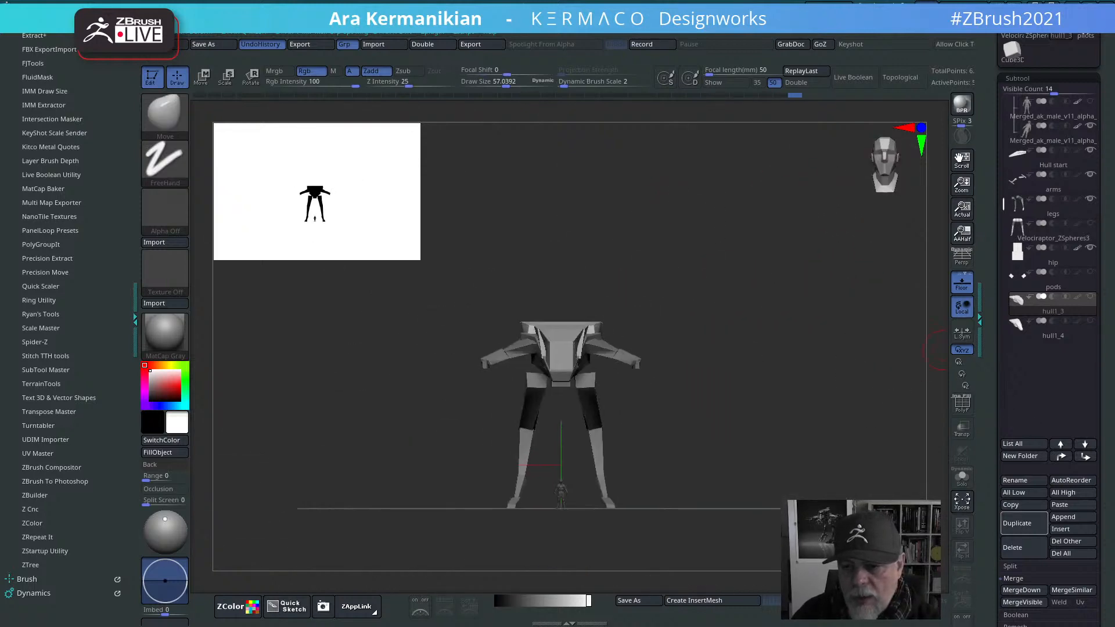
Step: Show the Hull start version in place of hull1_3 and pull its top profile slightly upward with the Move brush
click(1093, 324)
drag(828, 368, 791, 375)
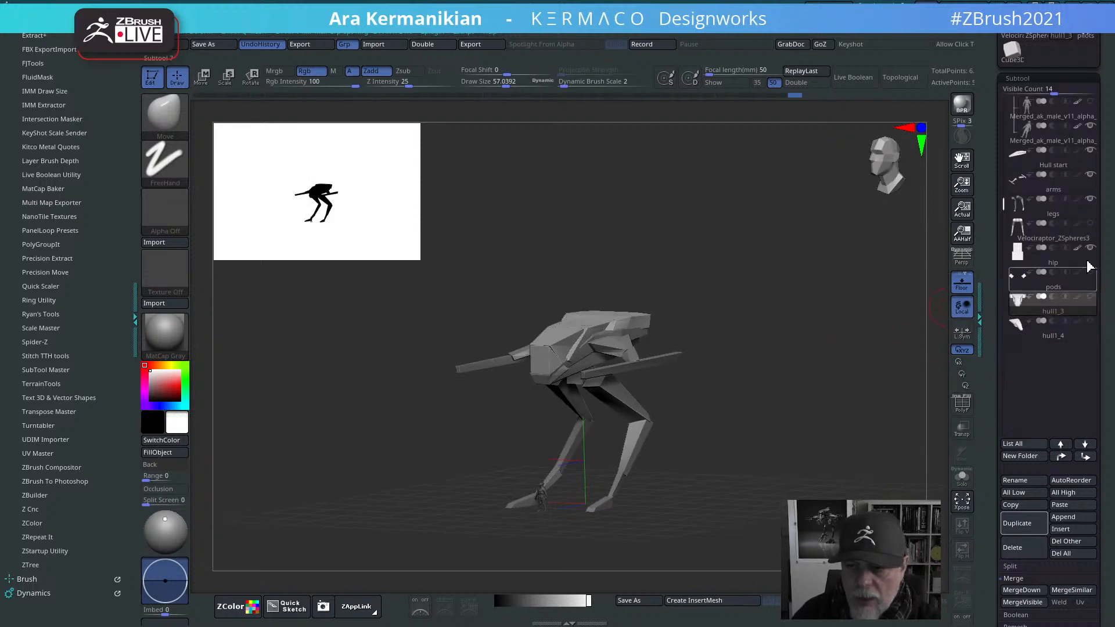
click(1044, 168)
drag(705, 281, 650, 321)
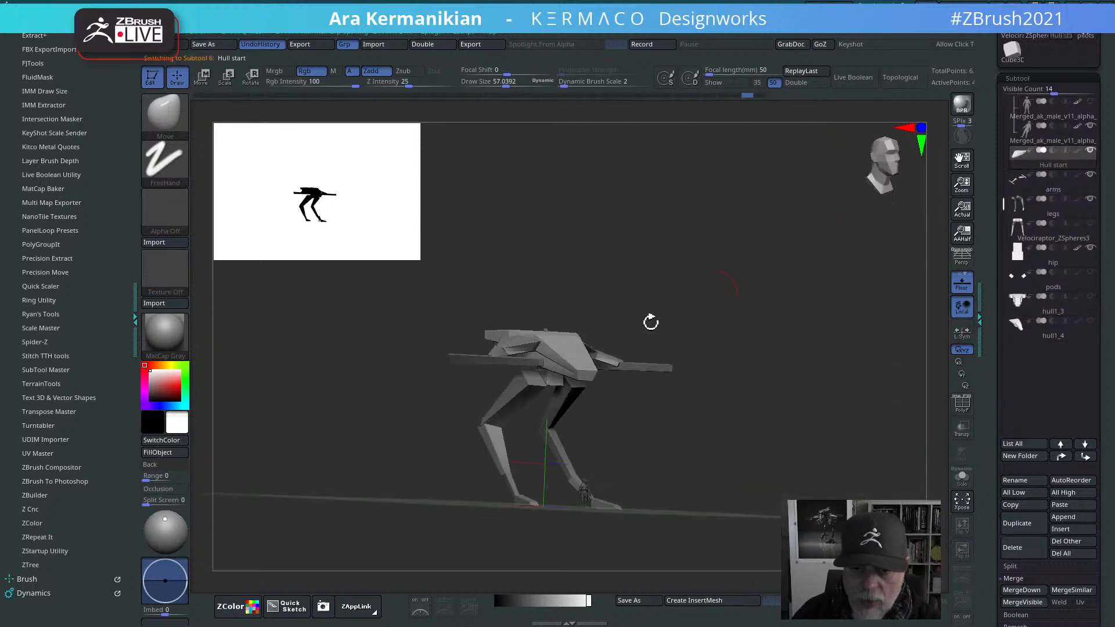
drag(751, 333, 621, 316)
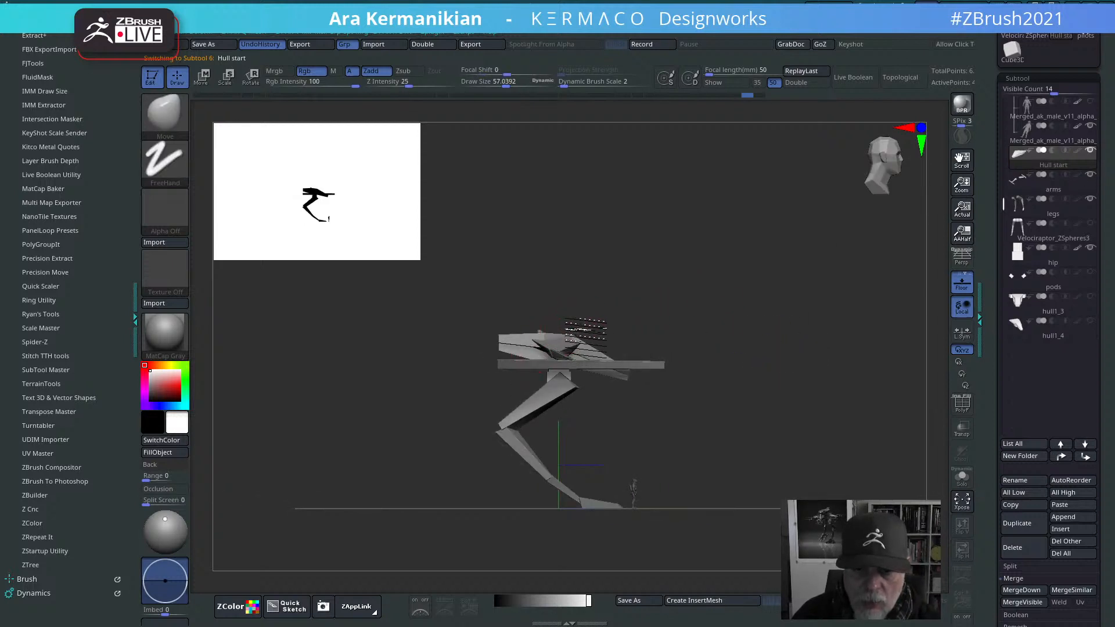
drag(539, 339, 538, 325)
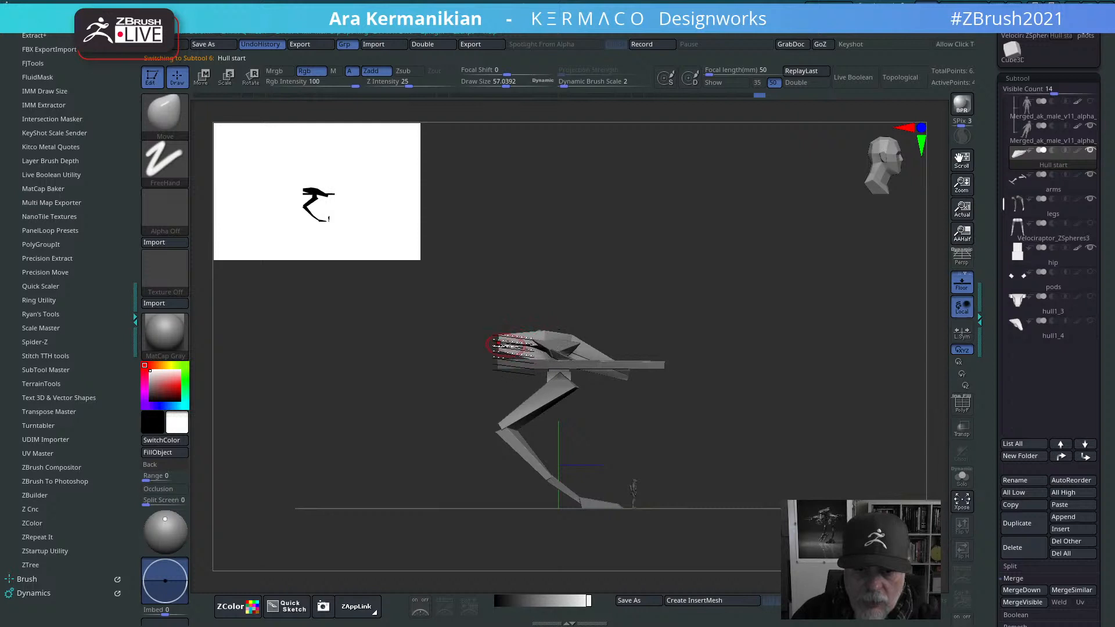
Step: Examine the mech with the starting hull from the front and side, comparing its leg stance with the human scale figure
drag(711, 294, 651, 306)
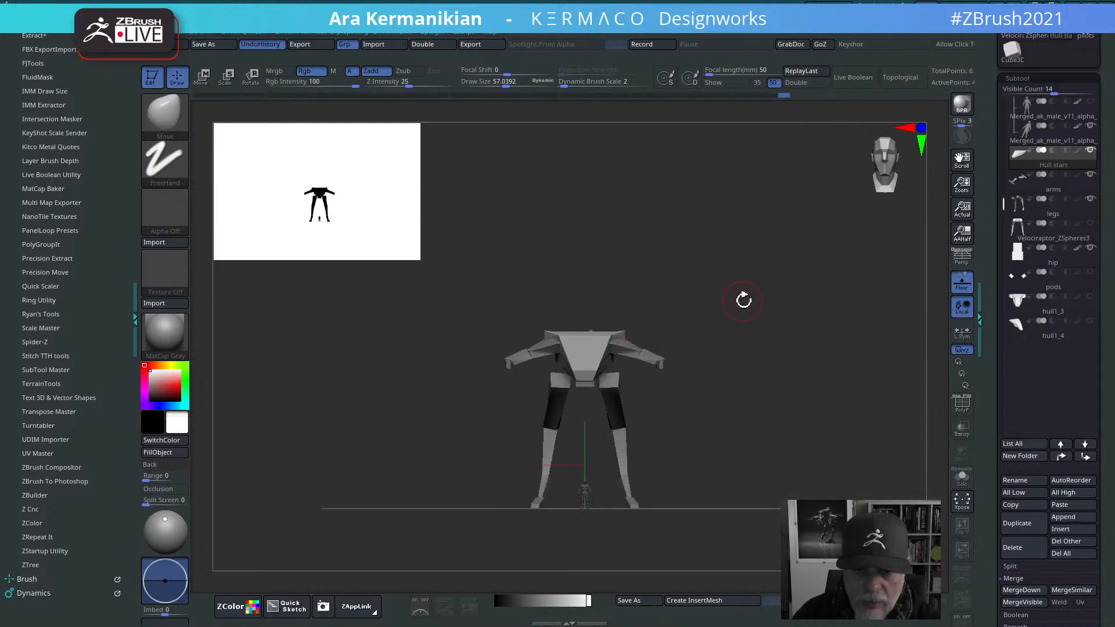
drag(746, 303, 616, 333)
alt+drag(701, 319, 659, 359)
drag(736, 355, 731, 268)
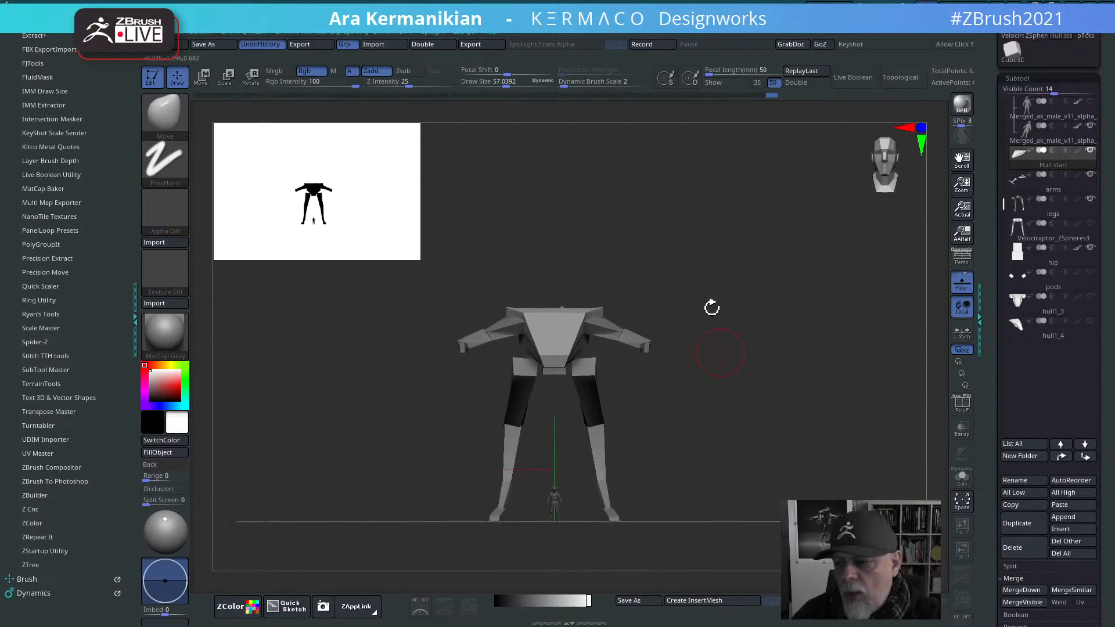
mouse_move(700, 314)
mouse_down()
mouse_move(811, 296)
mouse_move(752, 316)
mouse_move(808, 315)
mouse_move(779, 284)
mouse_move(767, 291)
mouse_move(792, 281)
mouse_move(767, 287)
mouse_move(792, 321)
mouse_move(789, 290)
mouse_move(770, 319)
mouse_move(697, 348)
mouse_move(791, 348)
mouse_move(739, 320)
mouse_up()
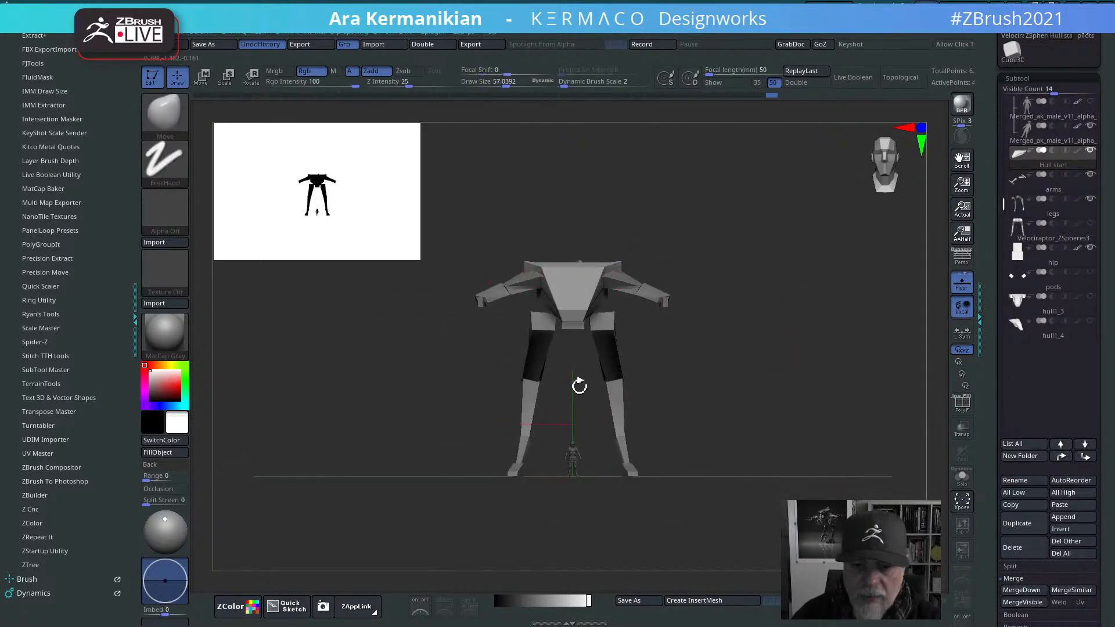
drag(828, 333, 456, 350)
drag(615, 427, 813, 386)
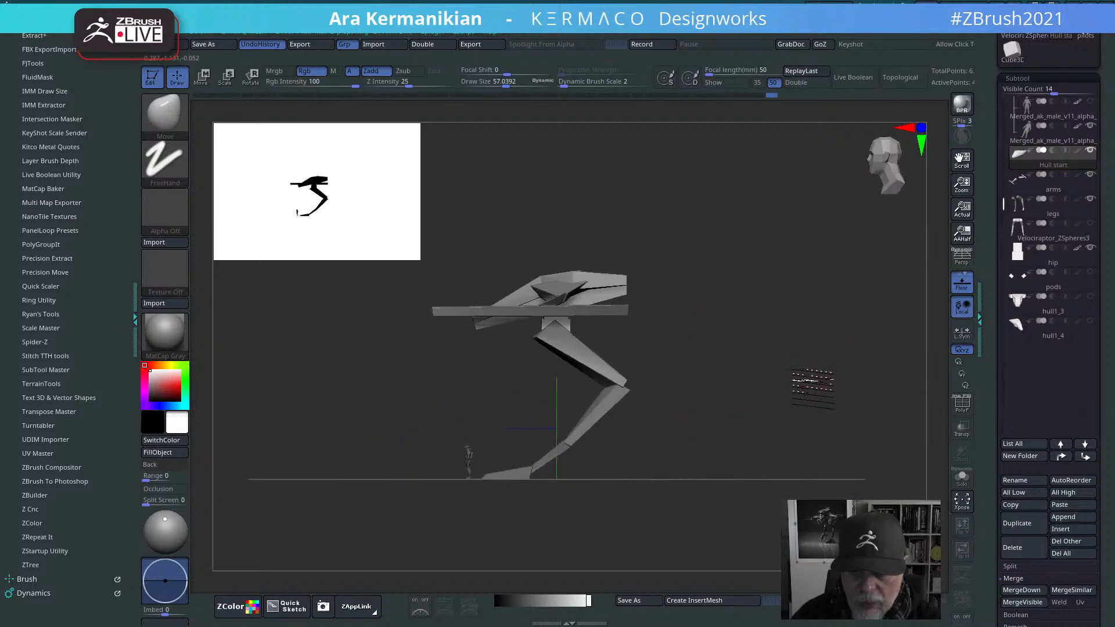
Step: Select the Velociraptor_ZSpheres3 subtool, isolate it in Solo mode, and inspect the leg skeleton from front and side
click(1053, 245)
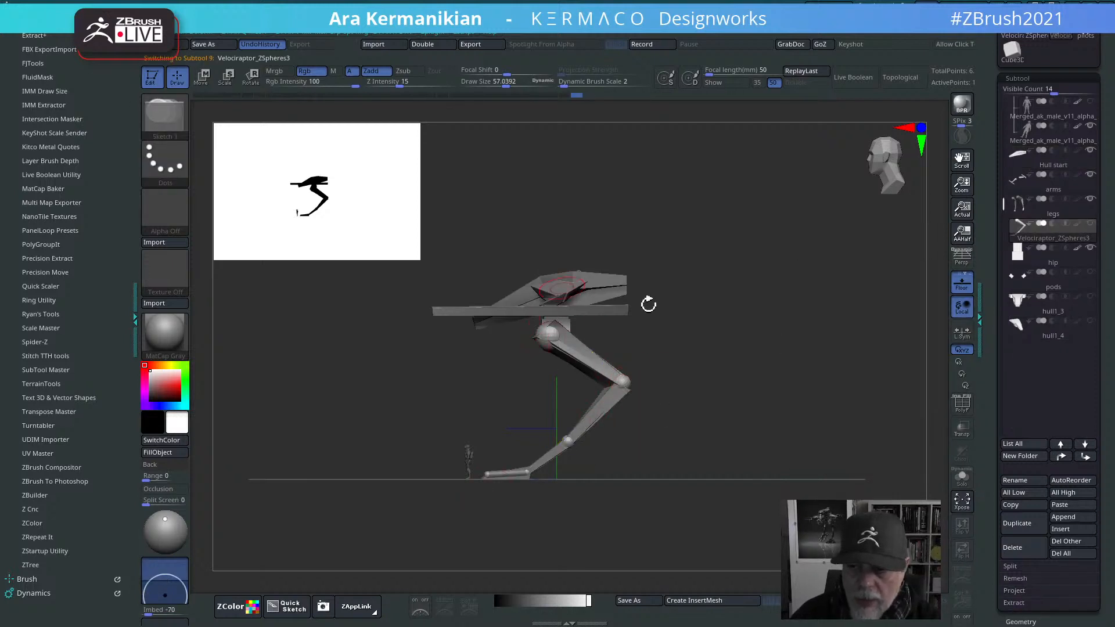
click(964, 487)
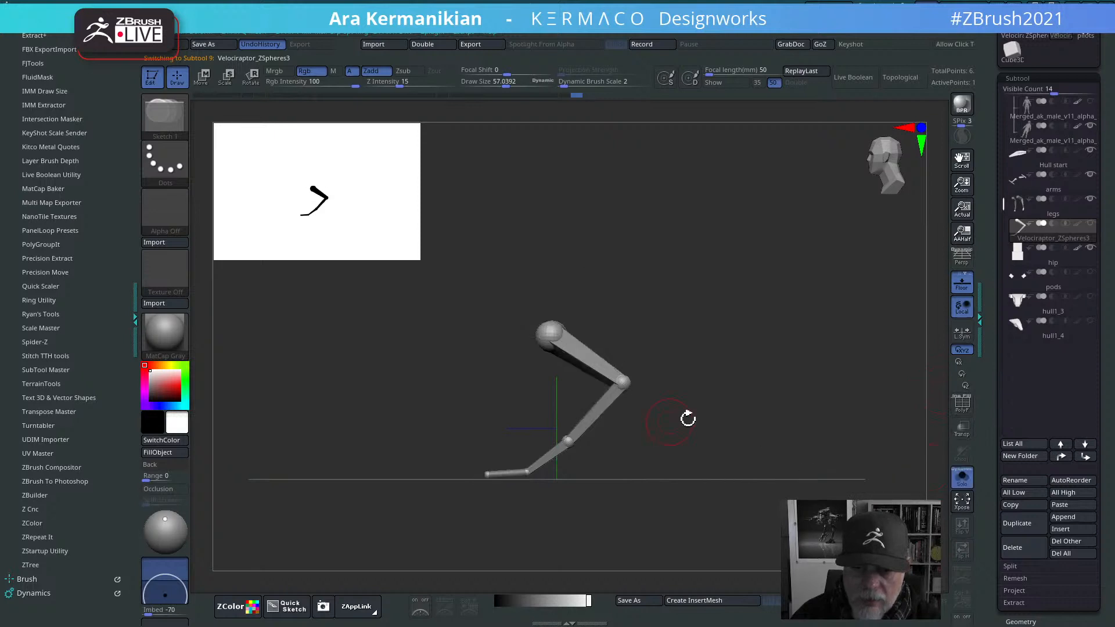
drag(687, 418, 598, 366)
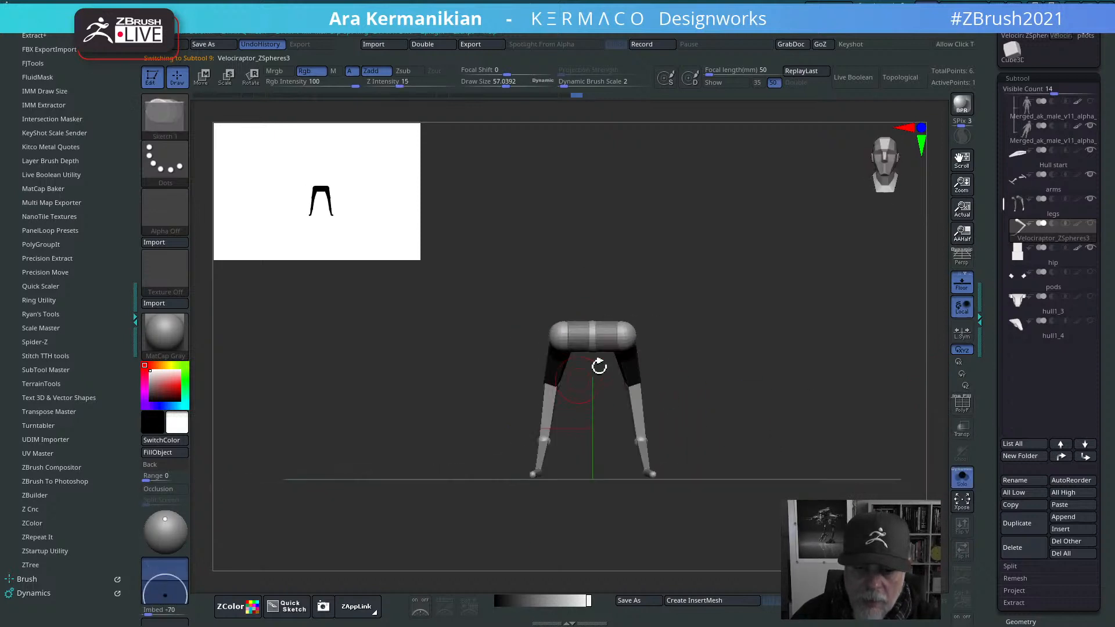
drag(784, 384, 779, 406)
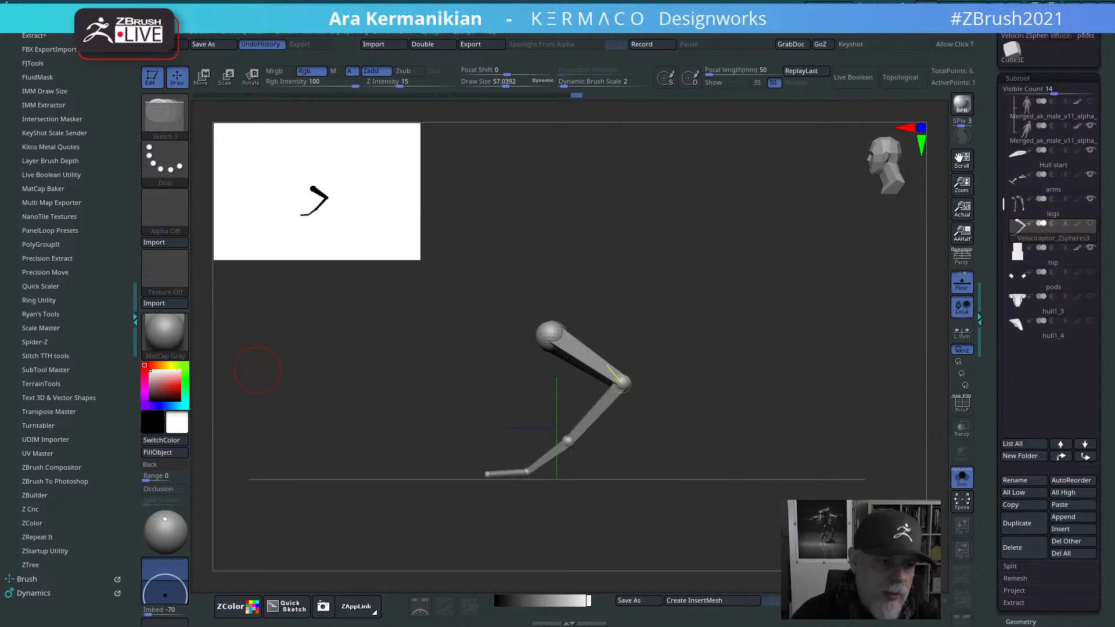
Step: Switch to the Ambulation reference board and examine the individual running ostrich photos for leg poses and balance
right_drag(980, 621, 1026, 225)
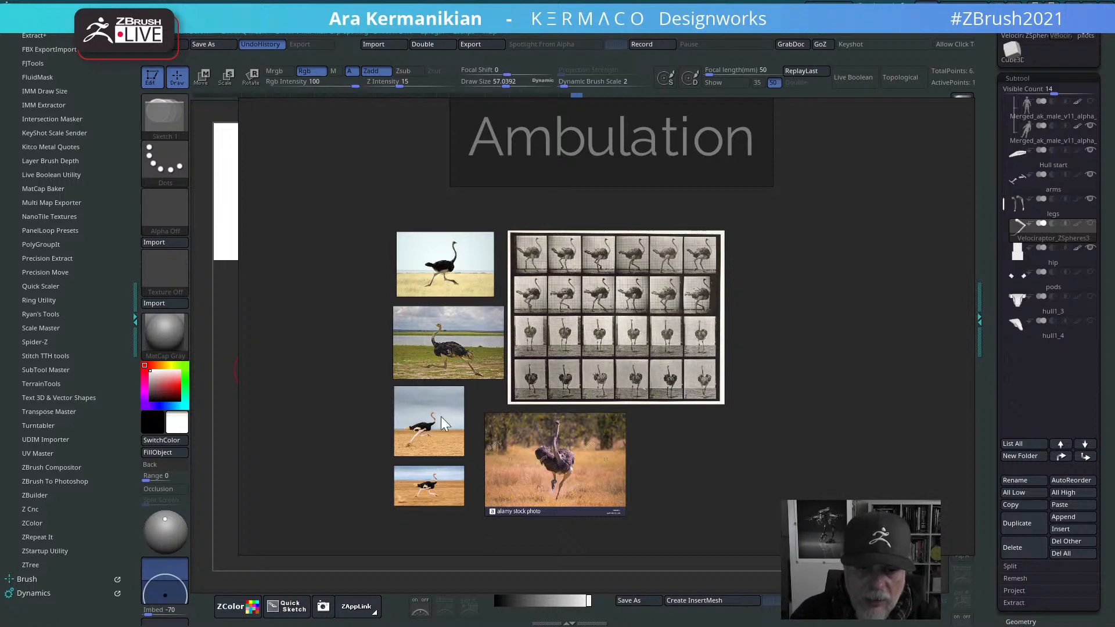
click(435, 361)
click(660, 406)
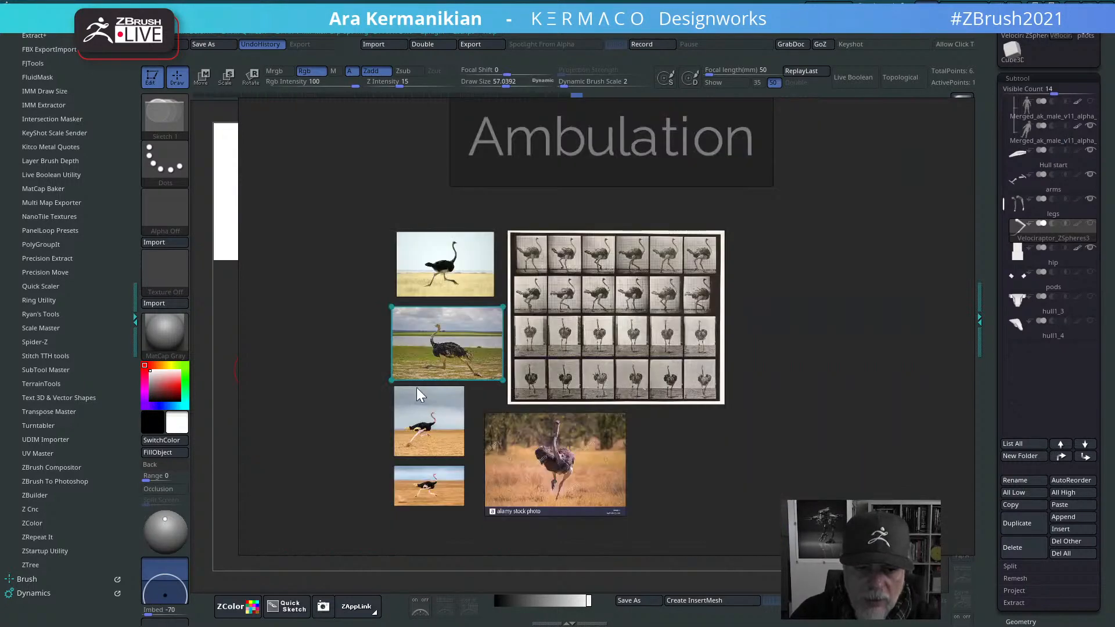
click(418, 394)
click(548, 442)
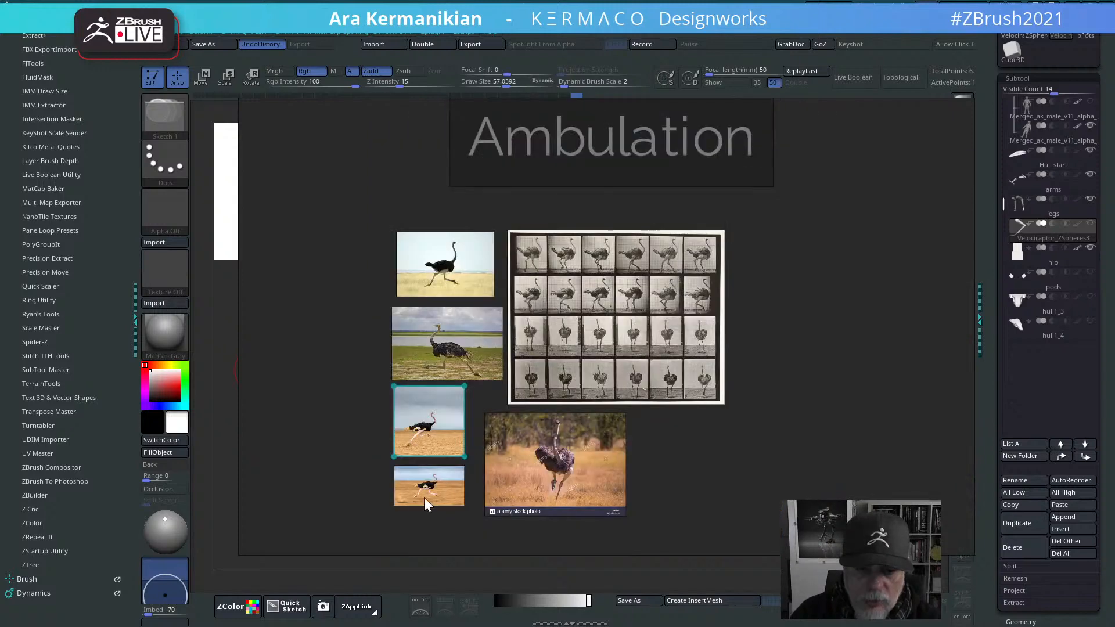
click(429, 493)
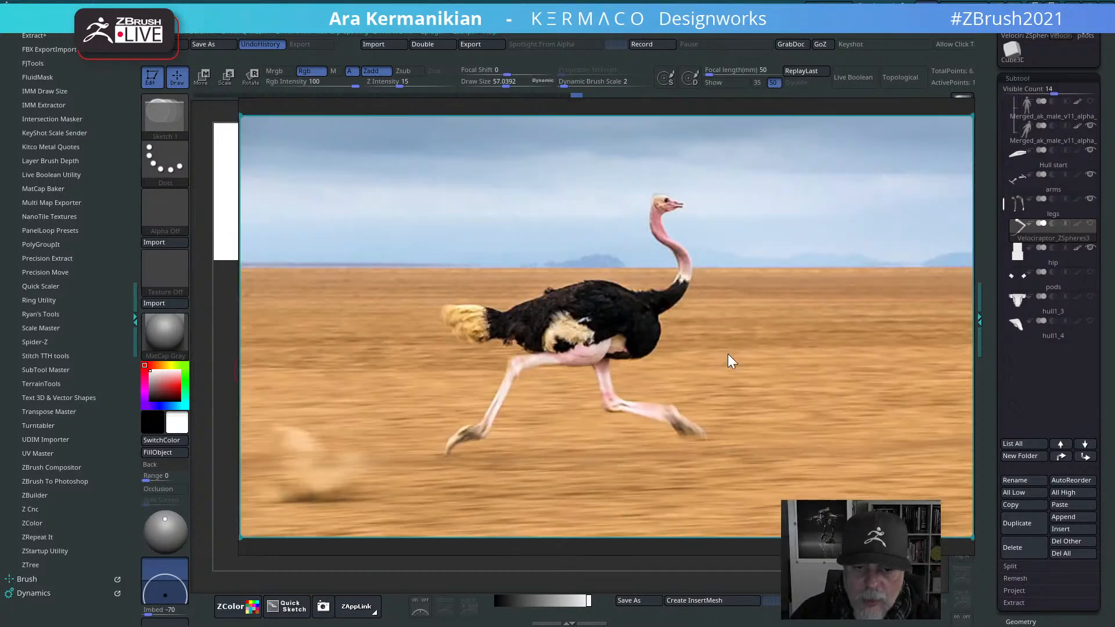
click(594, 367)
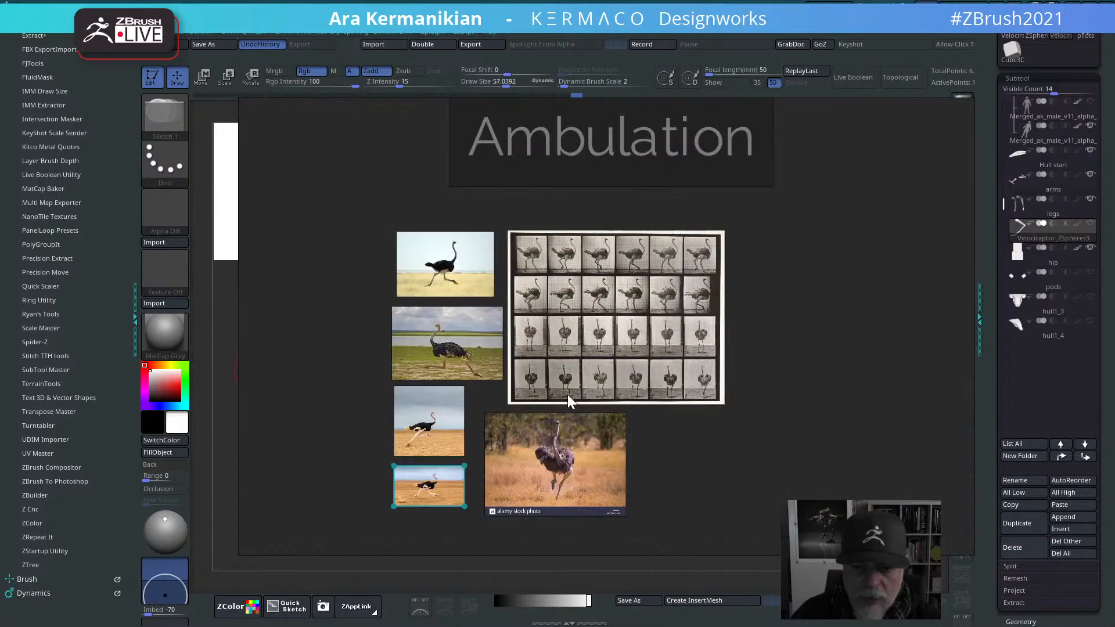
click(579, 473)
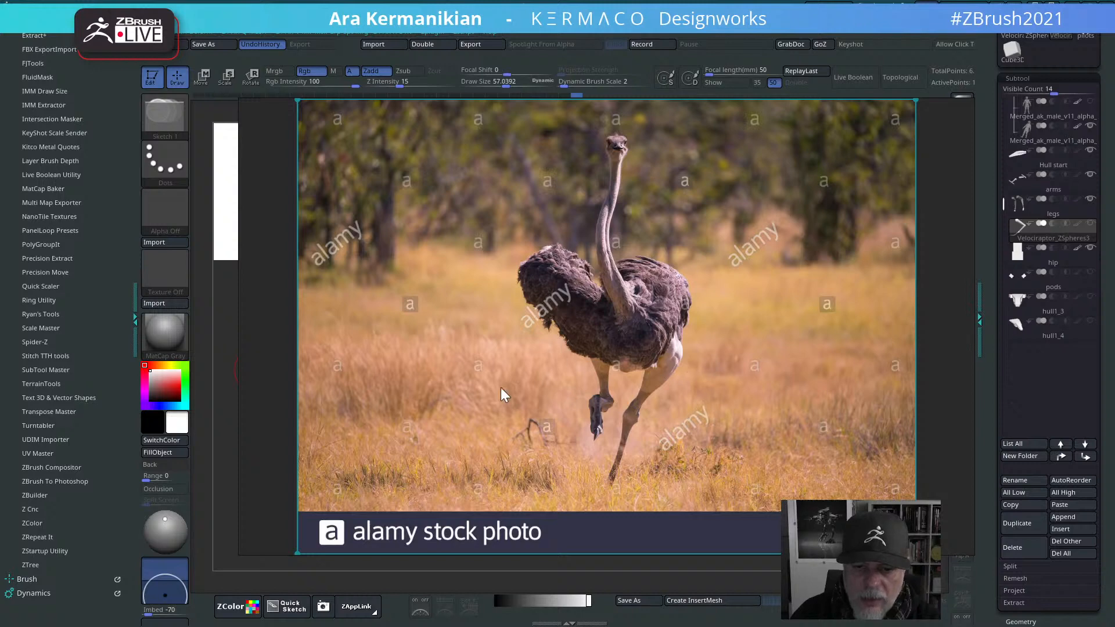
click(653, 394)
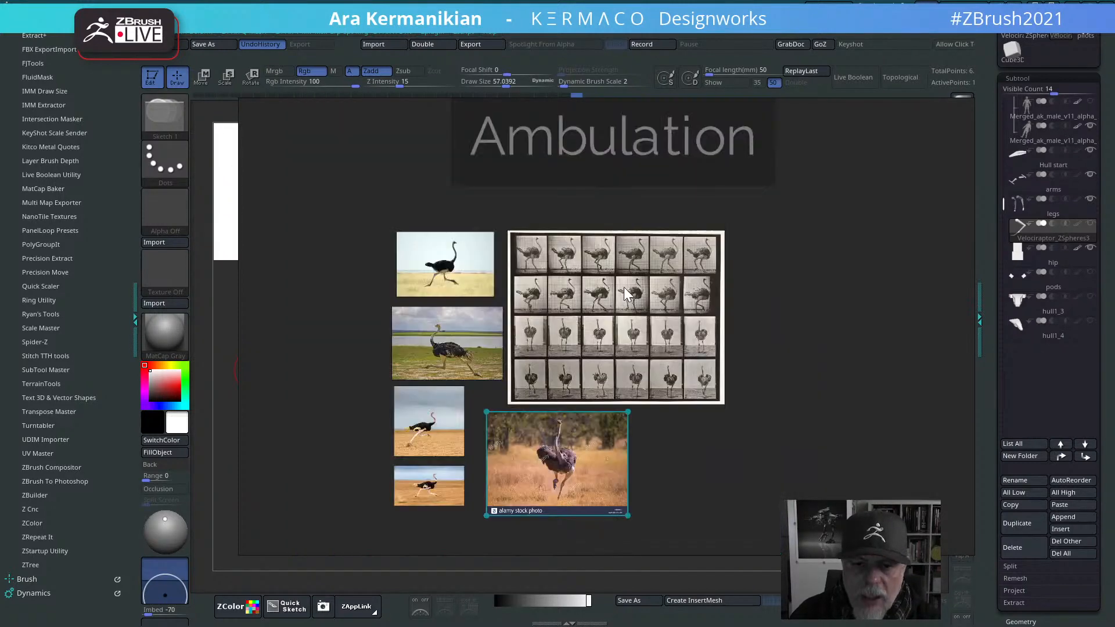
Step: Study the ostrich gait sequence sheet frame by frame and compare it with close-ups of the three side-view running photos
click(624, 286)
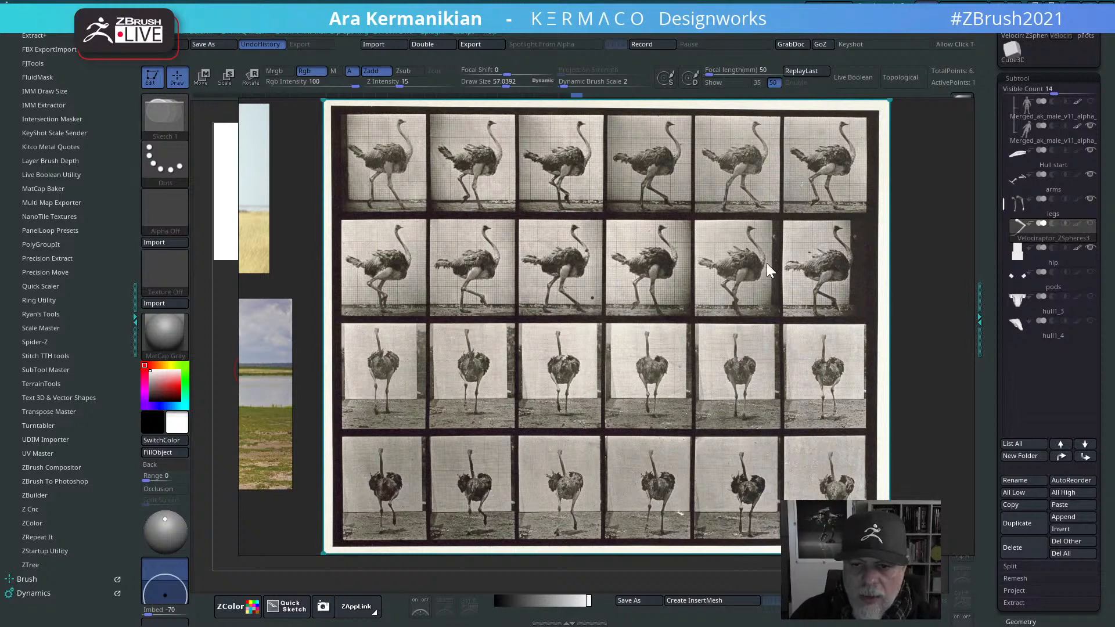
double_click(507, 340)
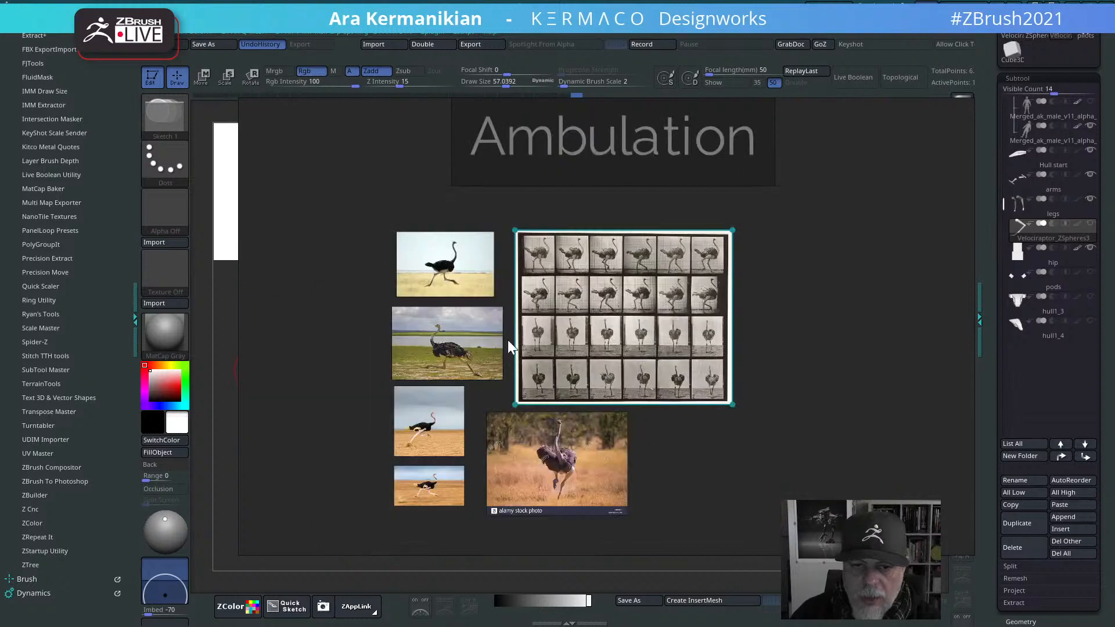
double_click(463, 370)
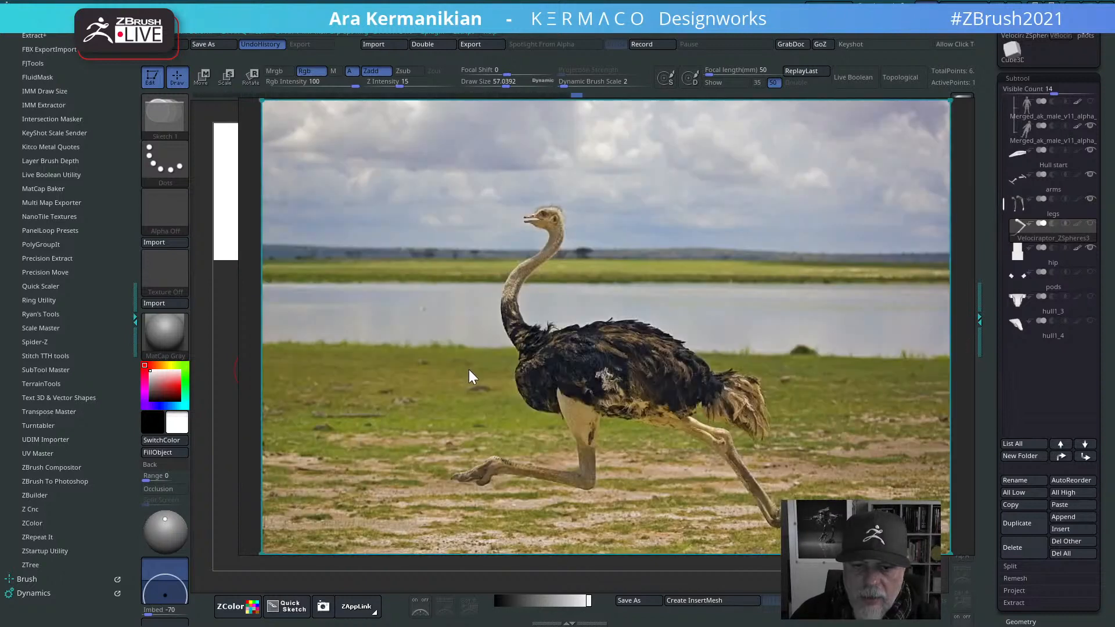
double_click(589, 395)
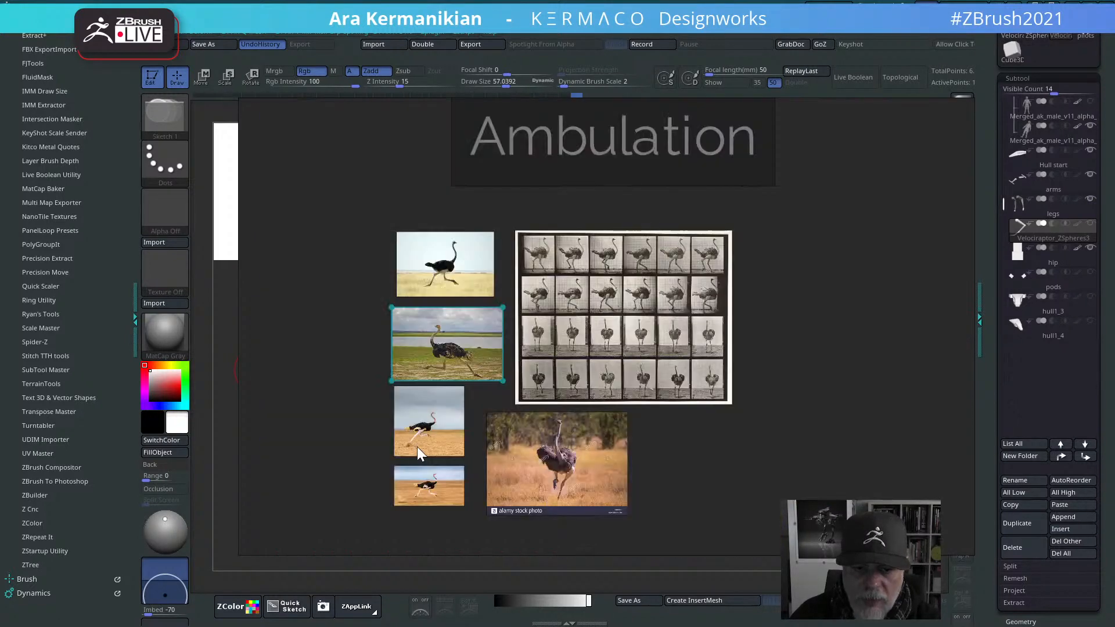
double_click(435, 440)
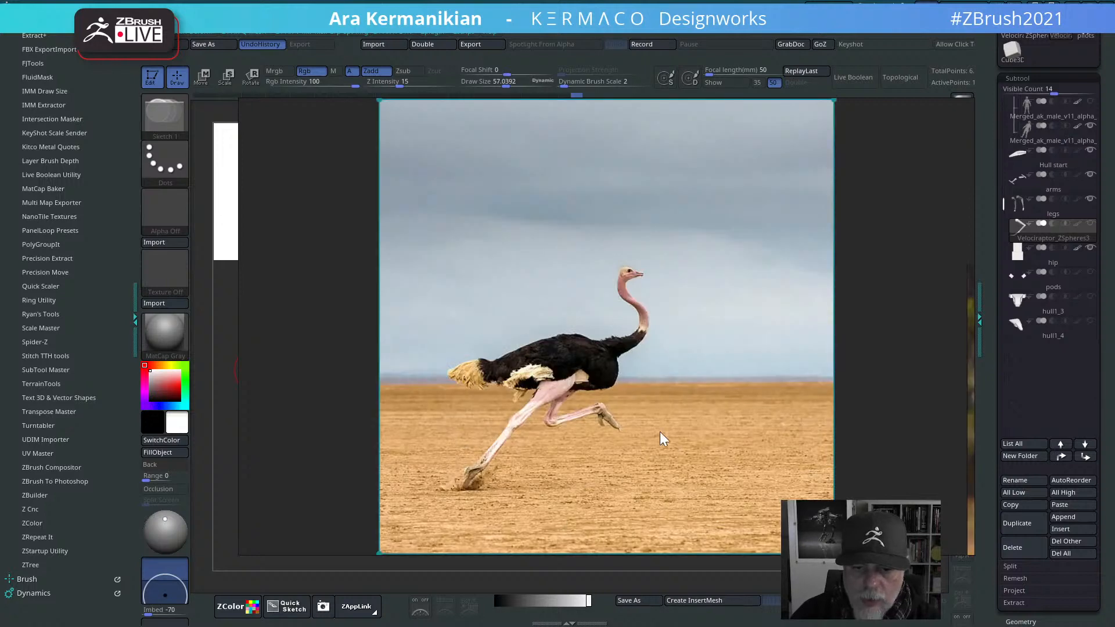
double_click(660, 433)
double_click(428, 485)
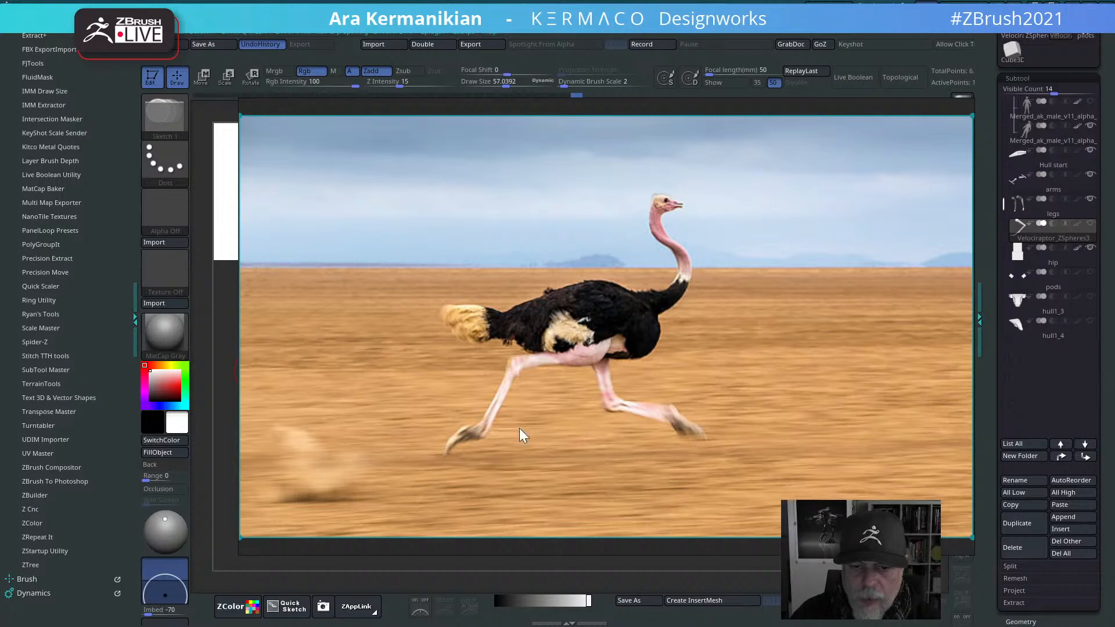
double_click(749, 361)
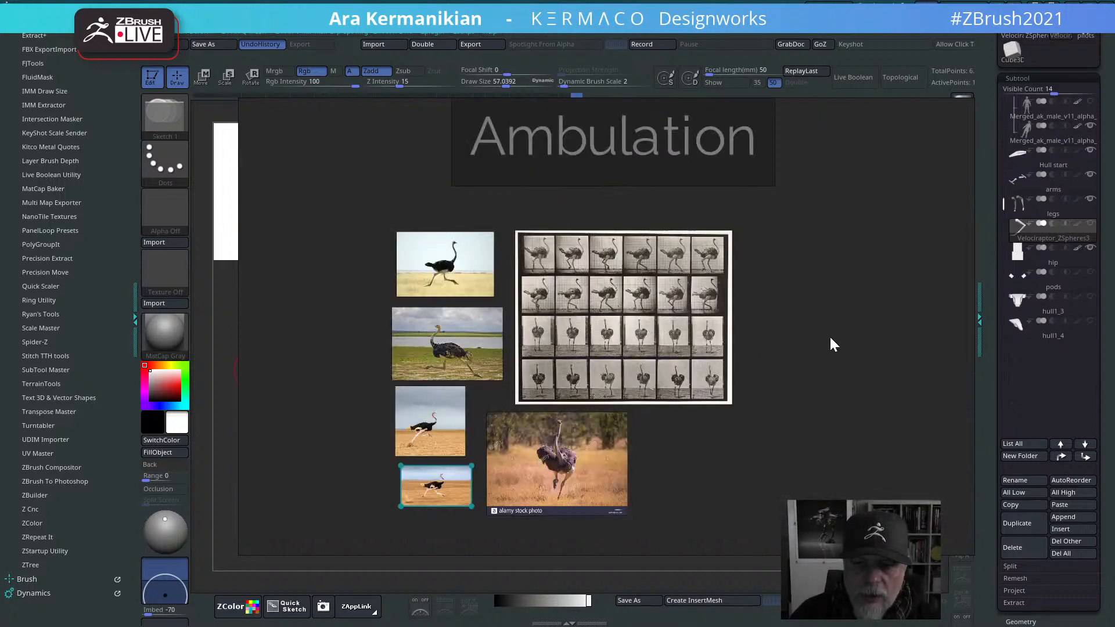
Step: Switch back to ZBrush, duplicate the Velociraptor_ZSpheres3 leg skeleton, and turn off Solo to show the copy with the mech
key(alt+Tab)
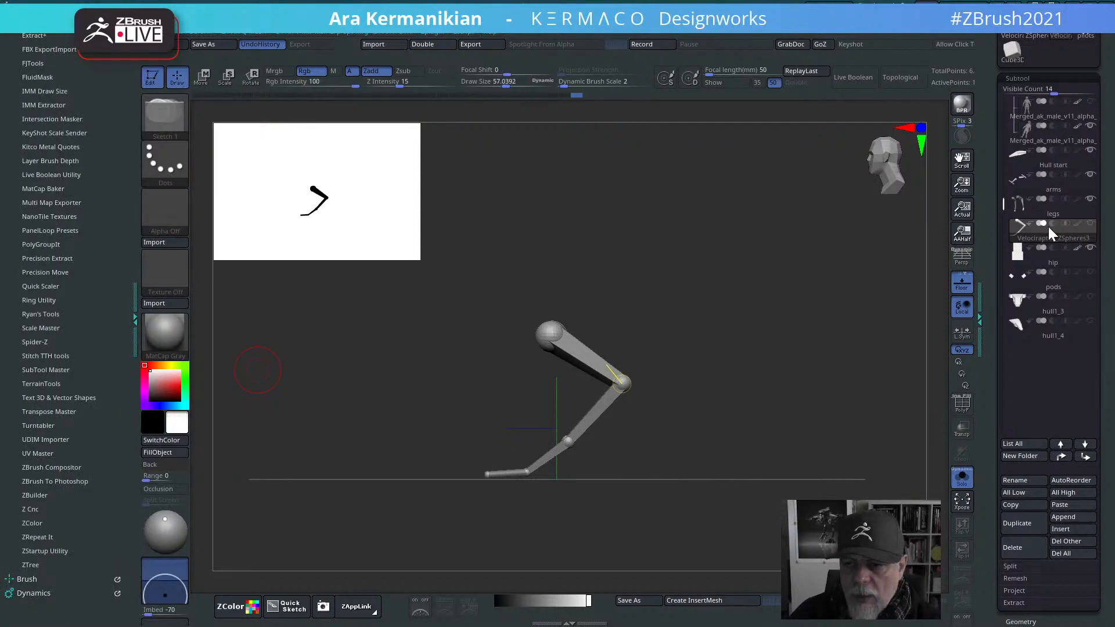
click(1030, 522)
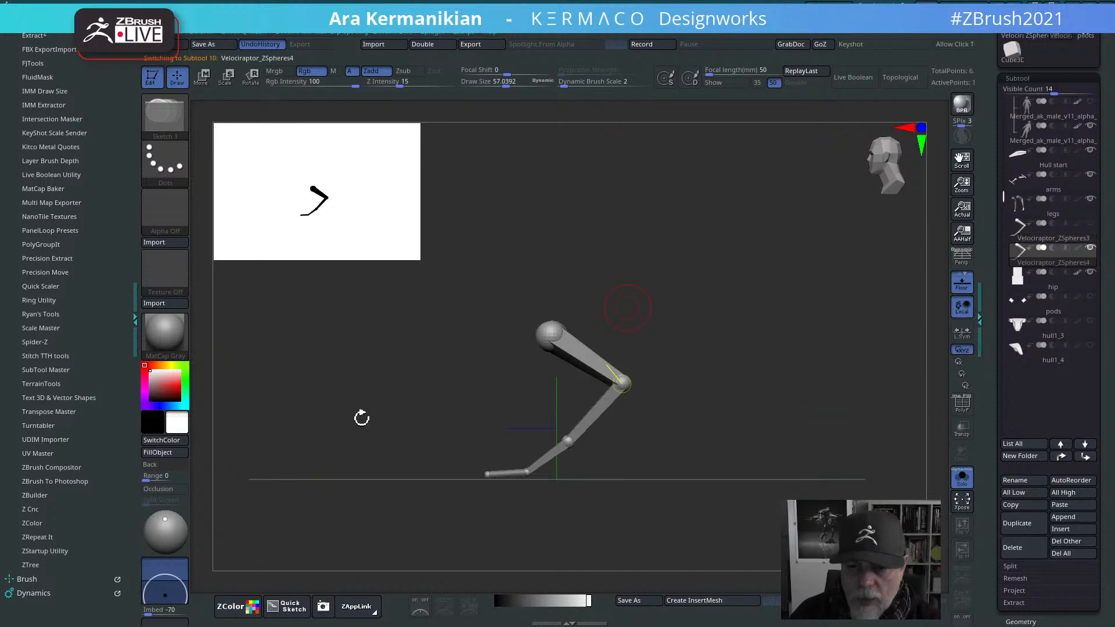
click(961, 479)
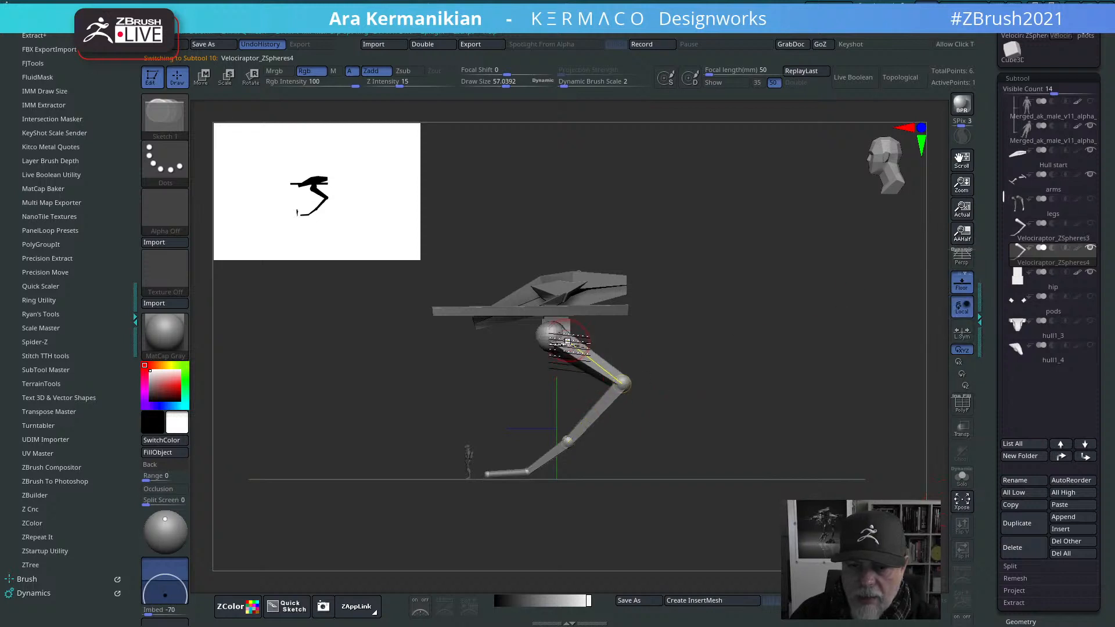
Step: Compare the hull1_3 and hull1_4 variations on the mech with the duplicated legs, from the front and side
drag(743, 342, 792, 349)
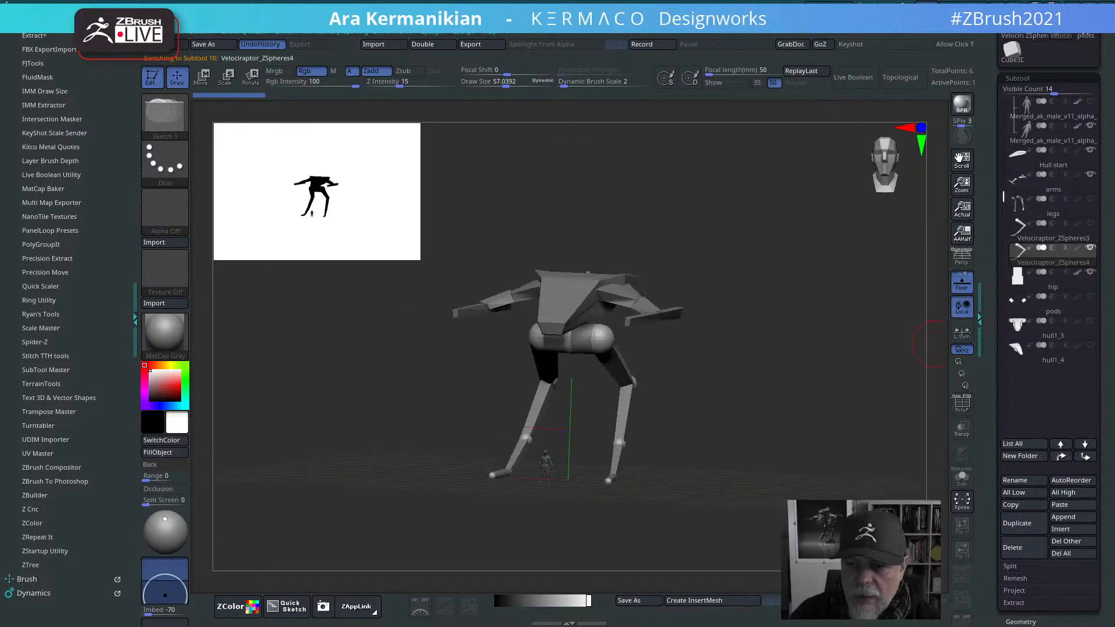
click(1089, 321)
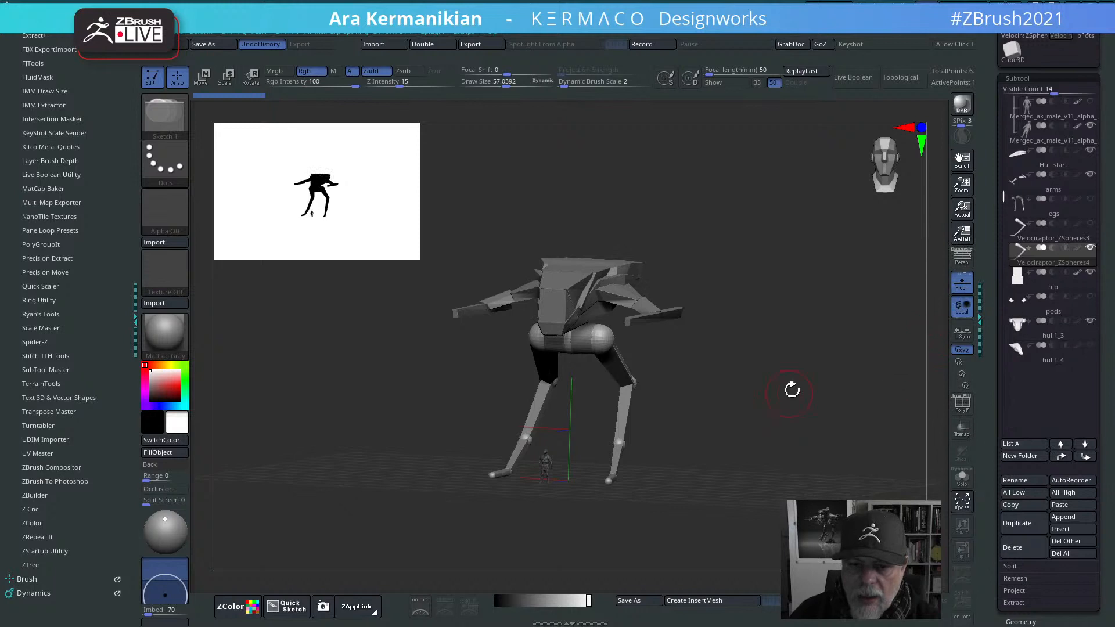
drag(791, 389, 922, 322)
click(1050, 361)
click(1090, 321)
shift+drag(795, 374, 690, 341)
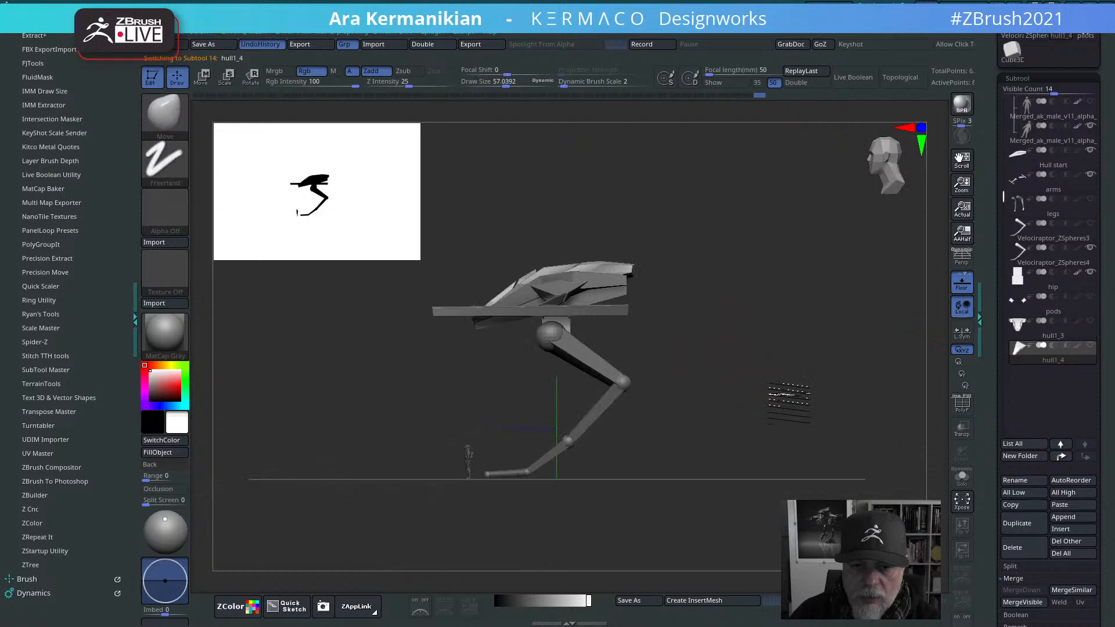
drag(788, 400, 735, 381)
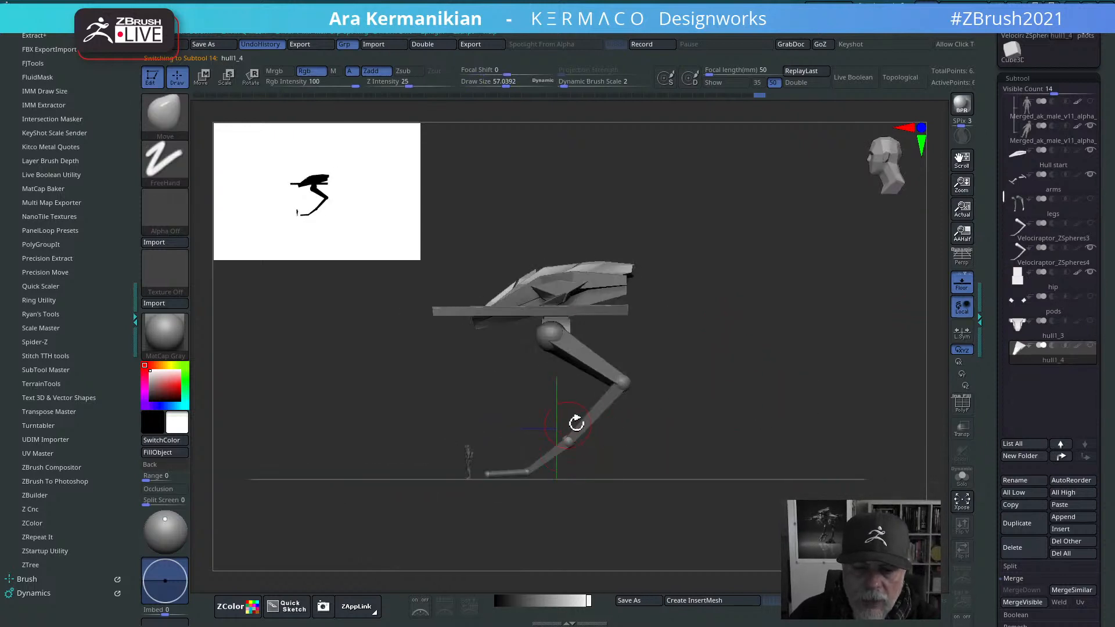
drag(635, 419, 771, 387)
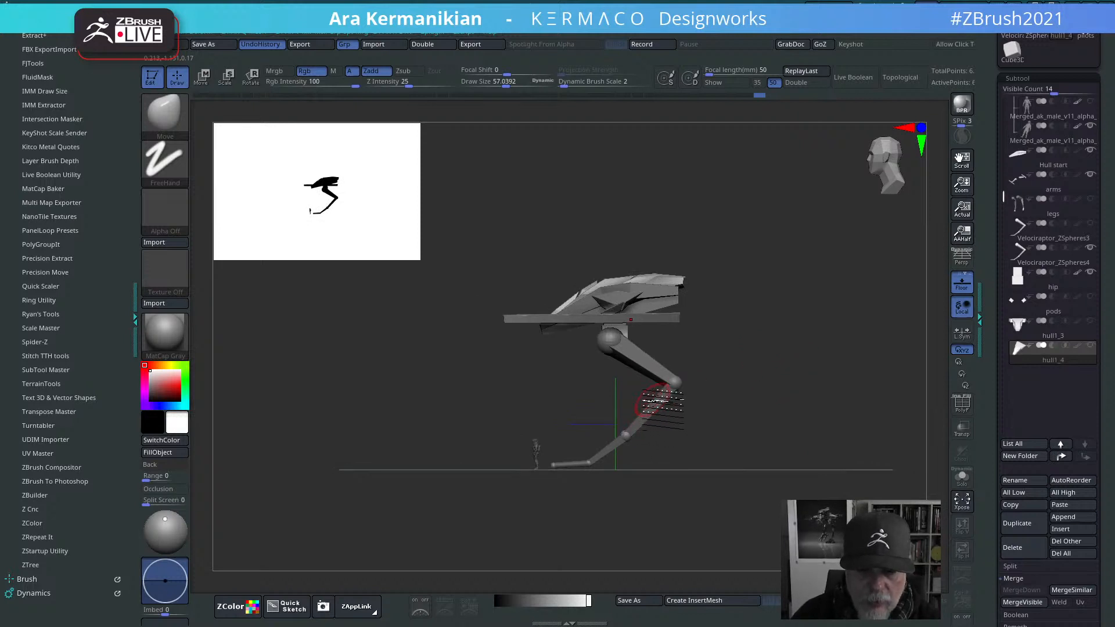
Step: Select the Velociraptor_ZSpheres4 leg skeleton in Rotate mode and deactivate symmetry so each leg can be posed separately
key(r)
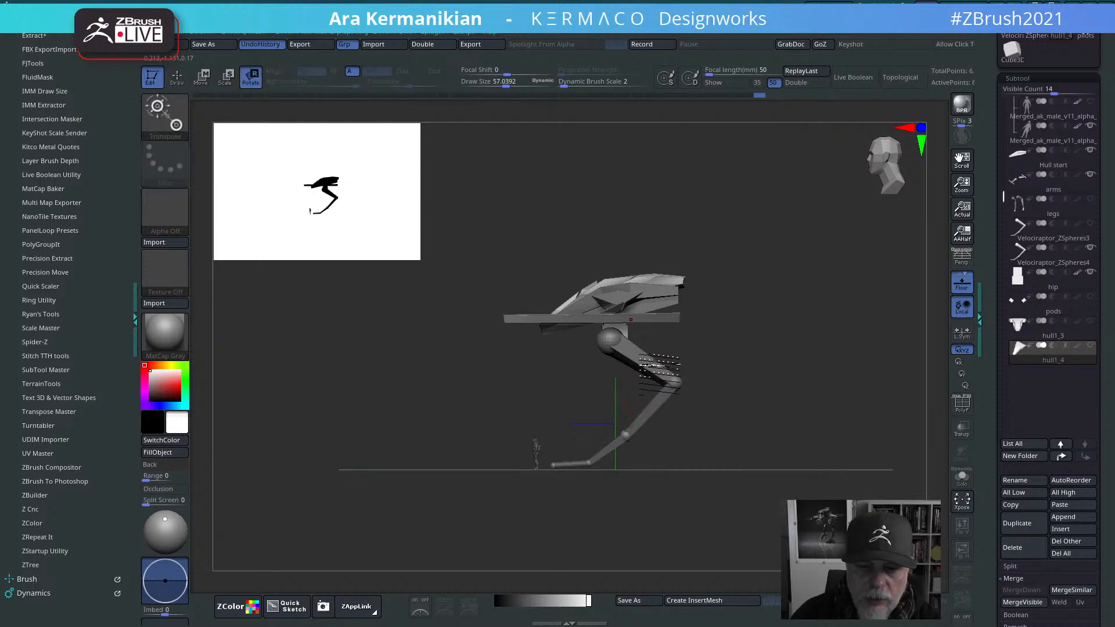
click(1062, 261)
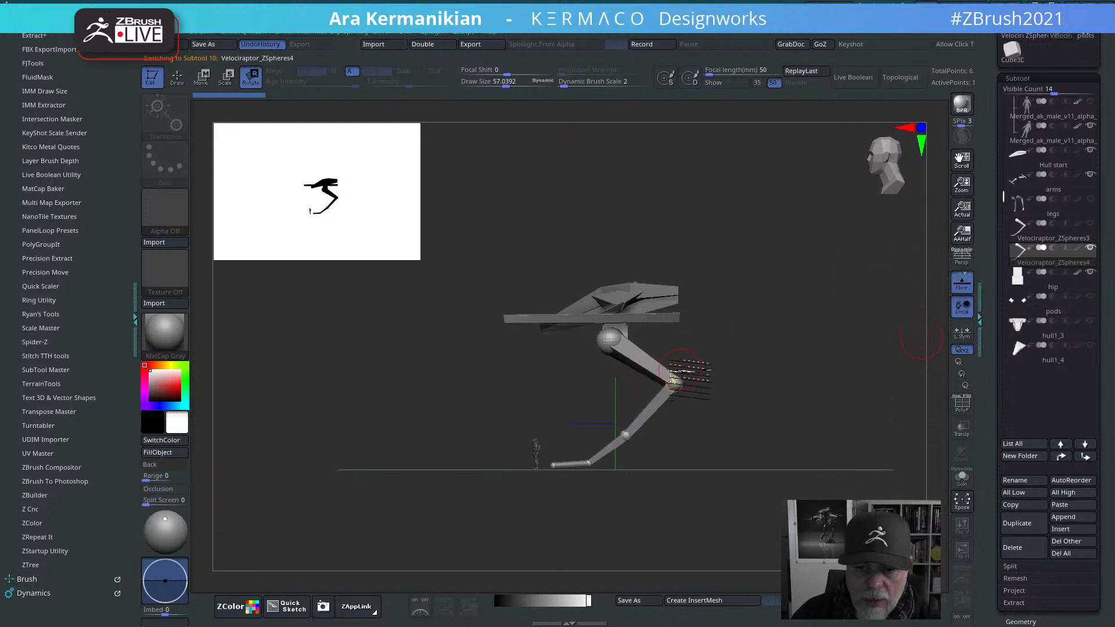
drag(645, 362, 716, 361)
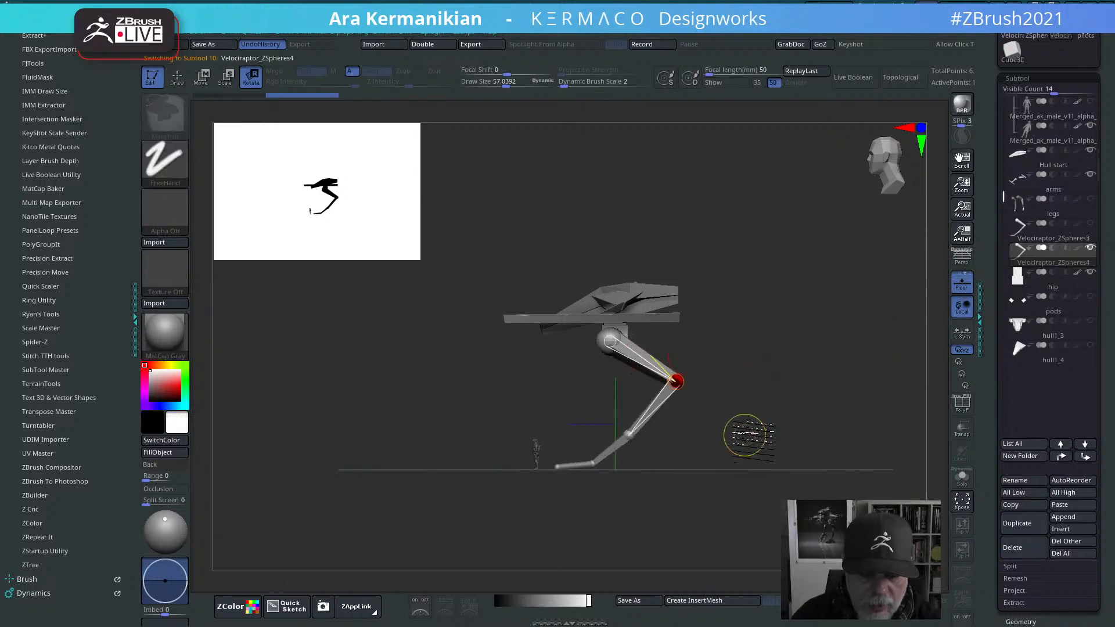
drag(775, 383, 871, 376)
key(space)
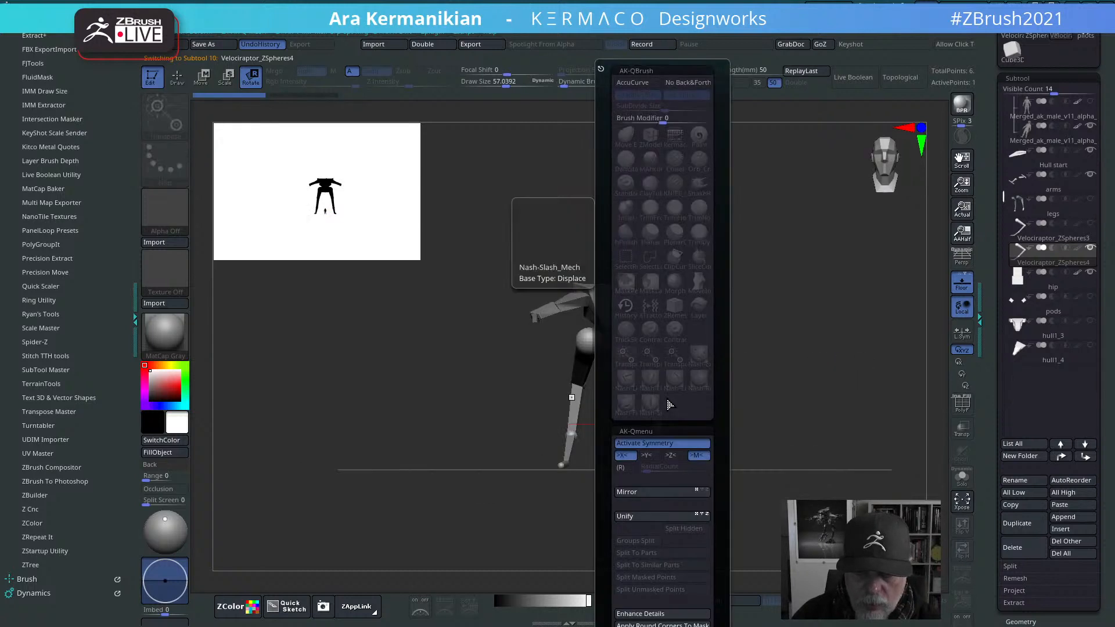
click(669, 444)
drag(865, 350, 741, 365)
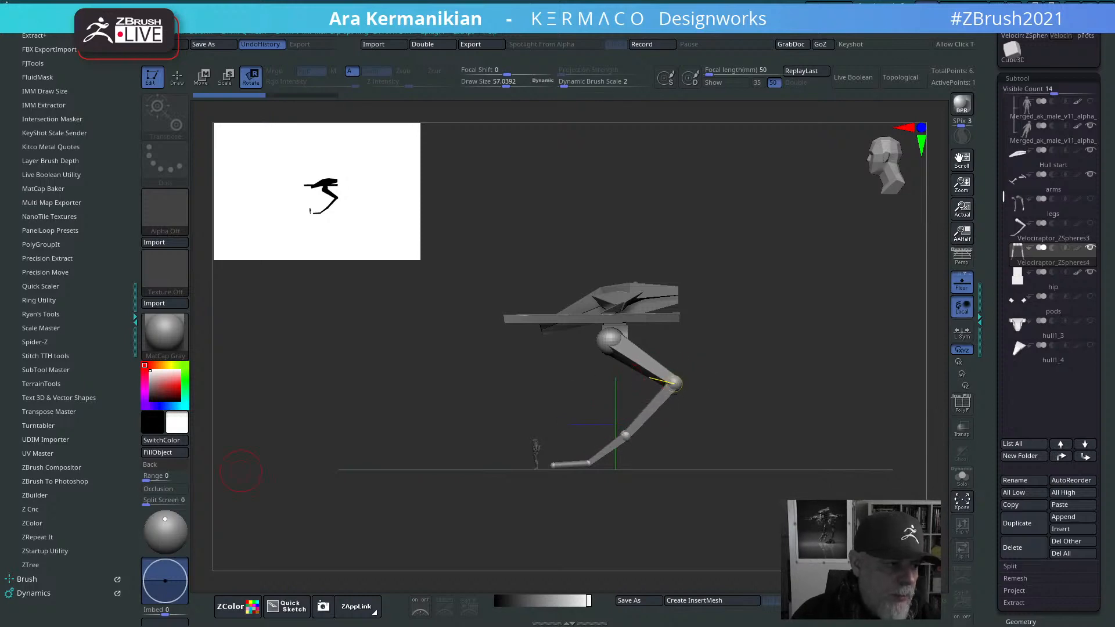
Step: Switch to the reference board, examine the lowest side-view running ostrich photo under Ambulation, and return to ZBrush
right_drag(1, 433, 790, 217)
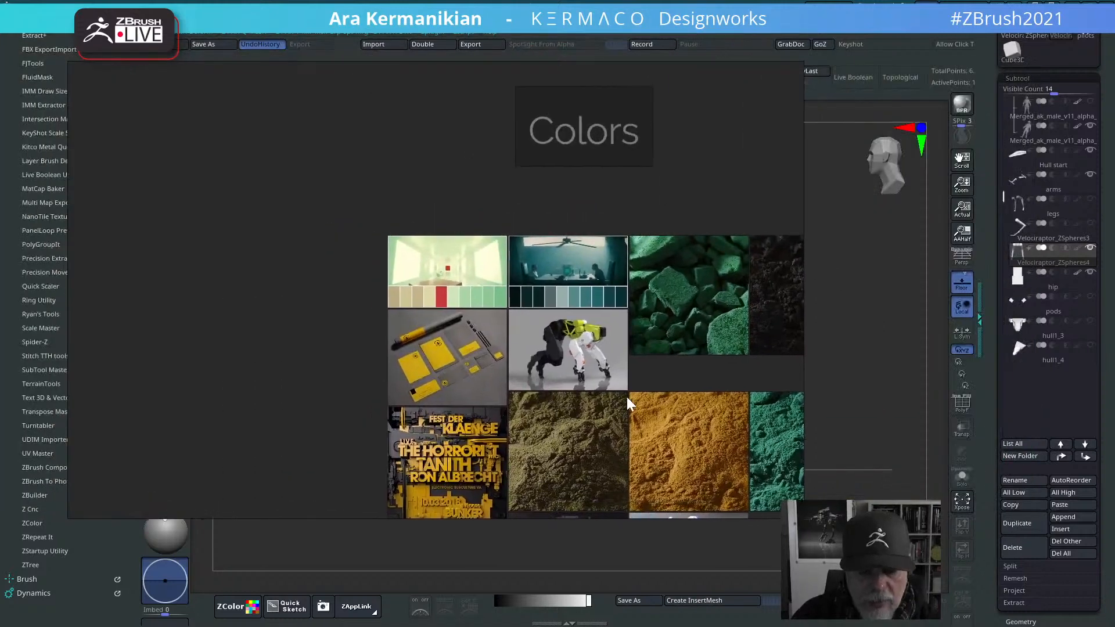
scroll(626, 396, down, 6)
scroll(420, 363, up, 7)
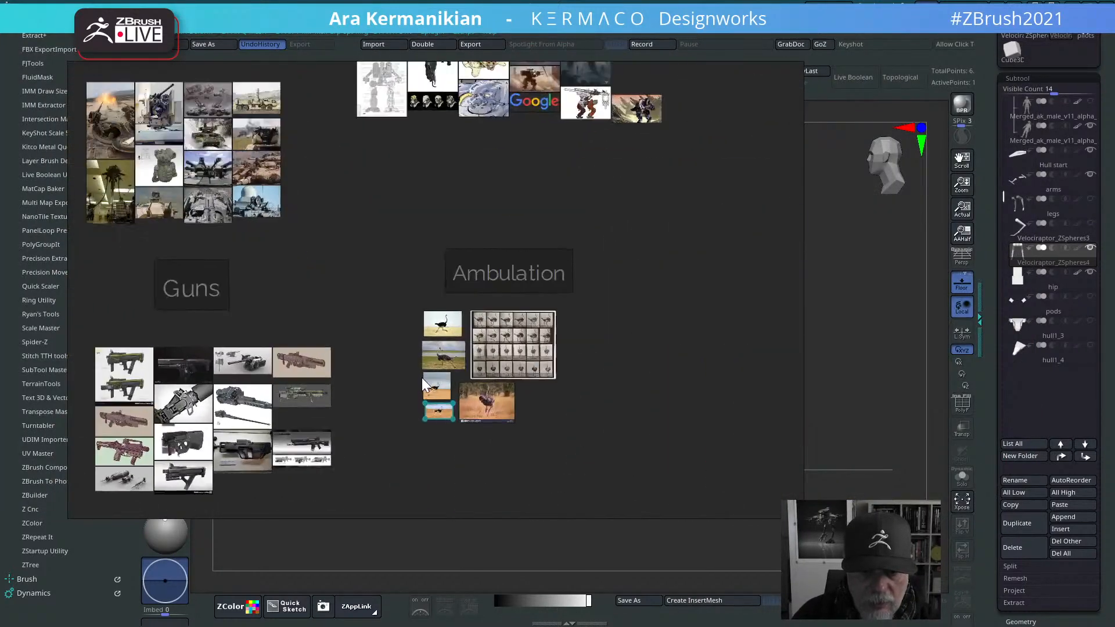
middle_drag(569, 334, 560, 320)
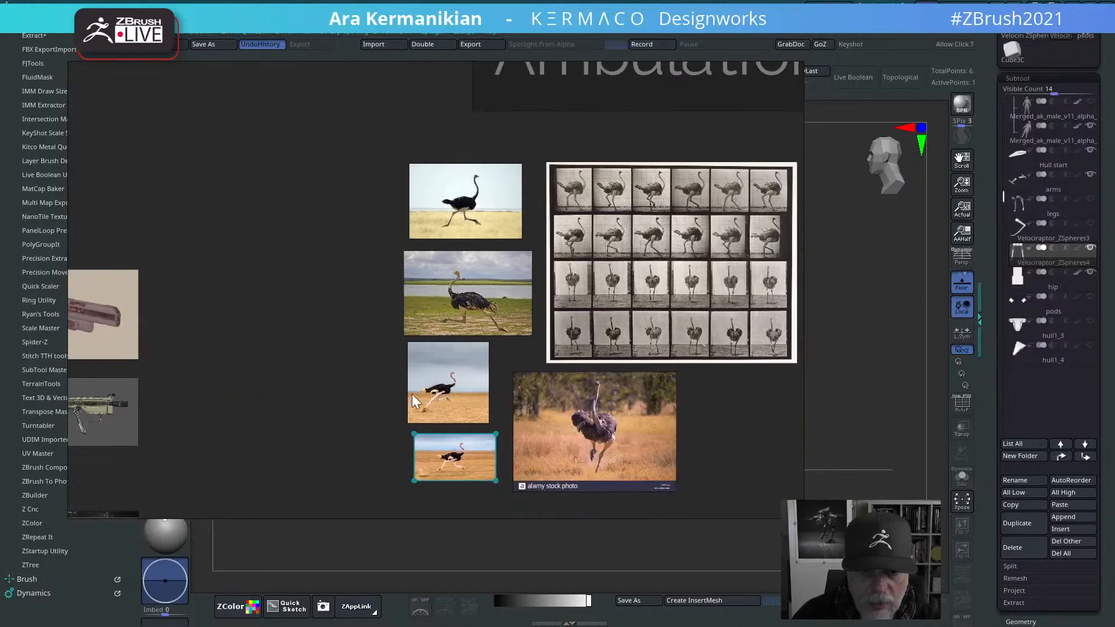
double_click(468, 460)
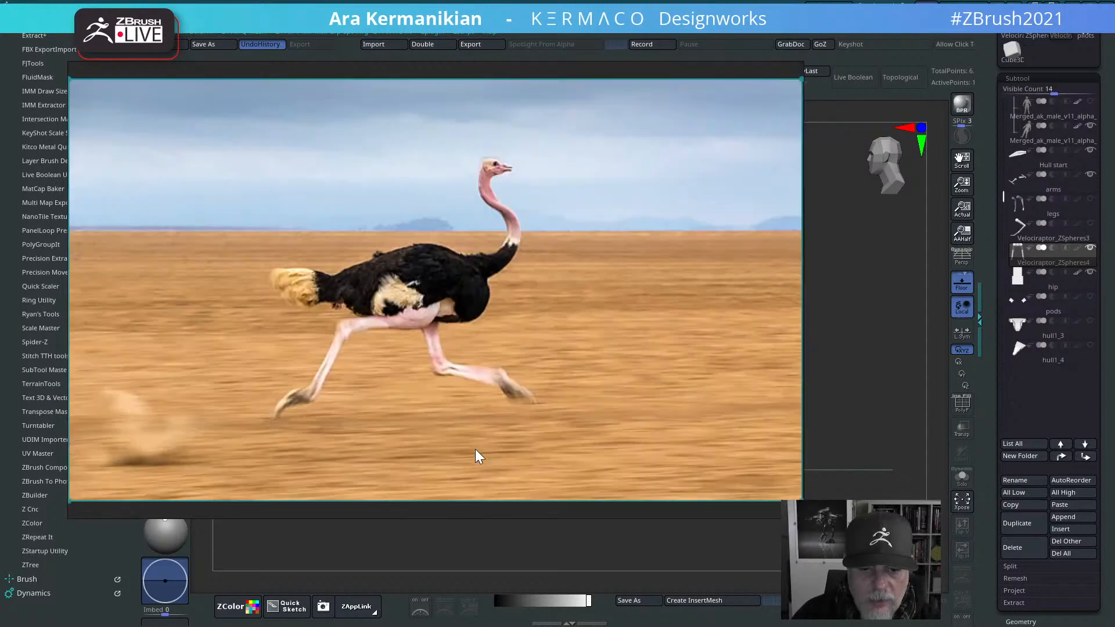
right_drag(619, 321, 0, 325)
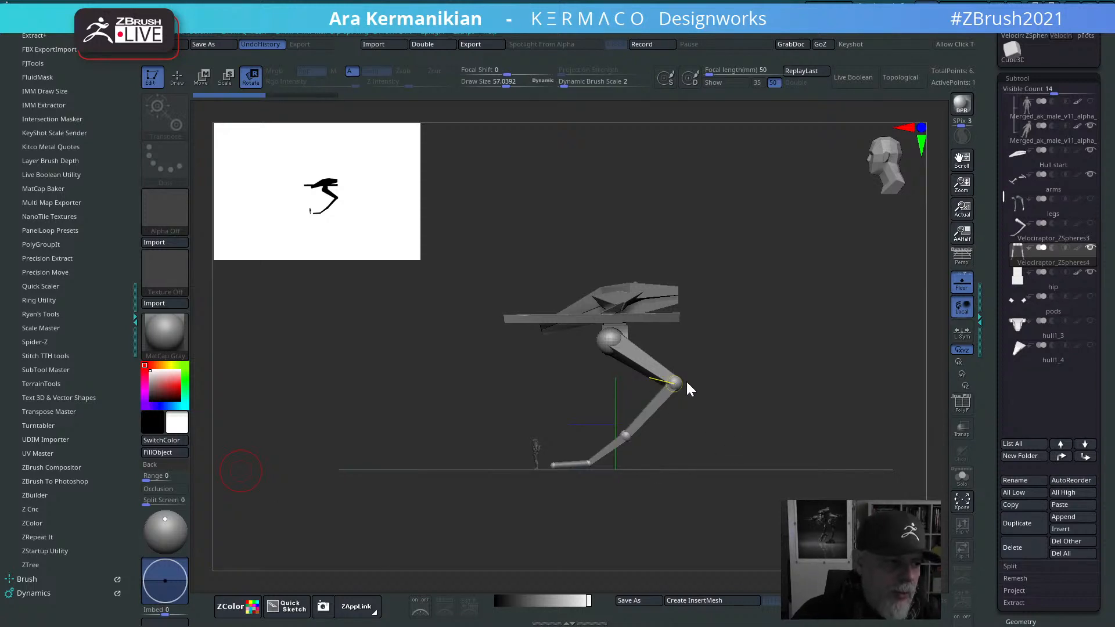
drag(686, 381, 705, 343)
key(ctrl+z)
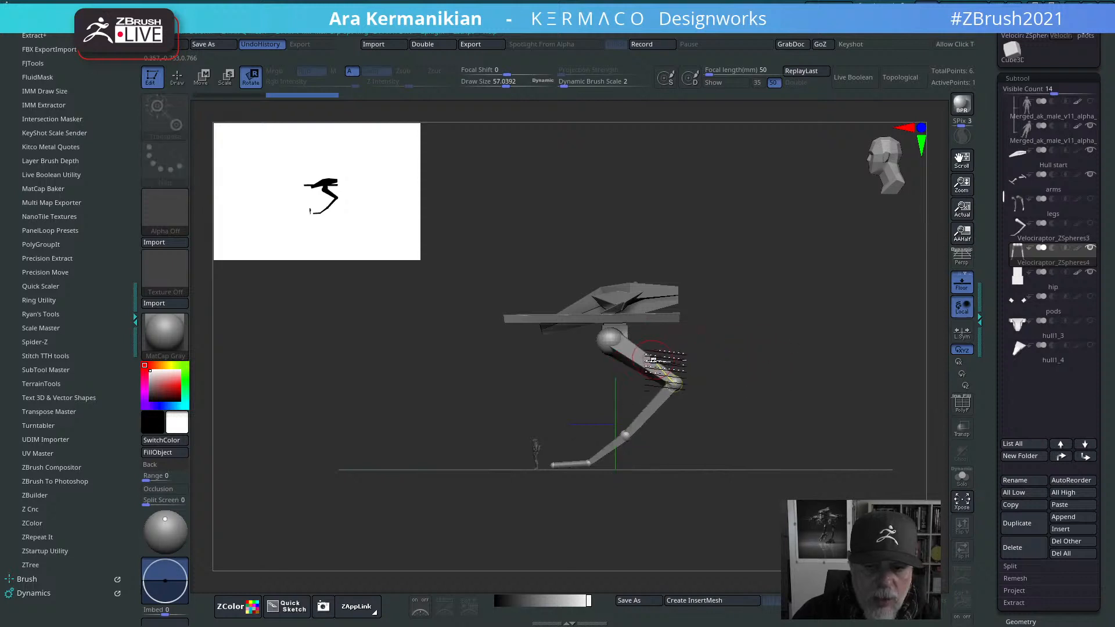
key(ctrl+z)
Step: Rotate one leg's thigh back to nearly horizontal and swing its lower segments rearward as the trailing leg
drag(687, 350, 688, 351)
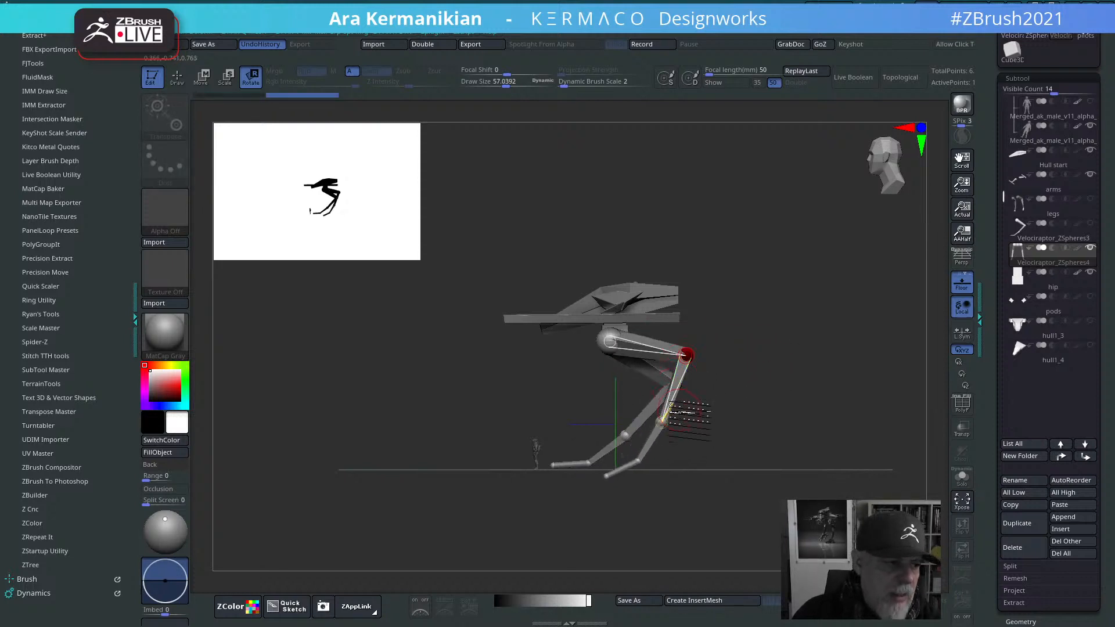
drag(670, 404, 717, 417)
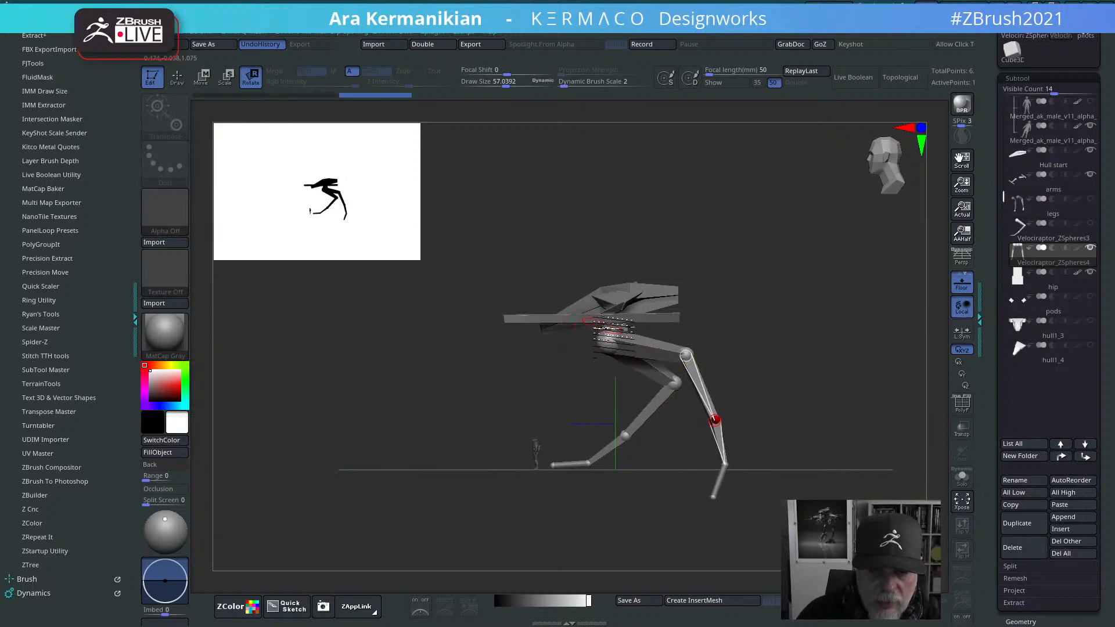
drag(625, 384, 689, 373)
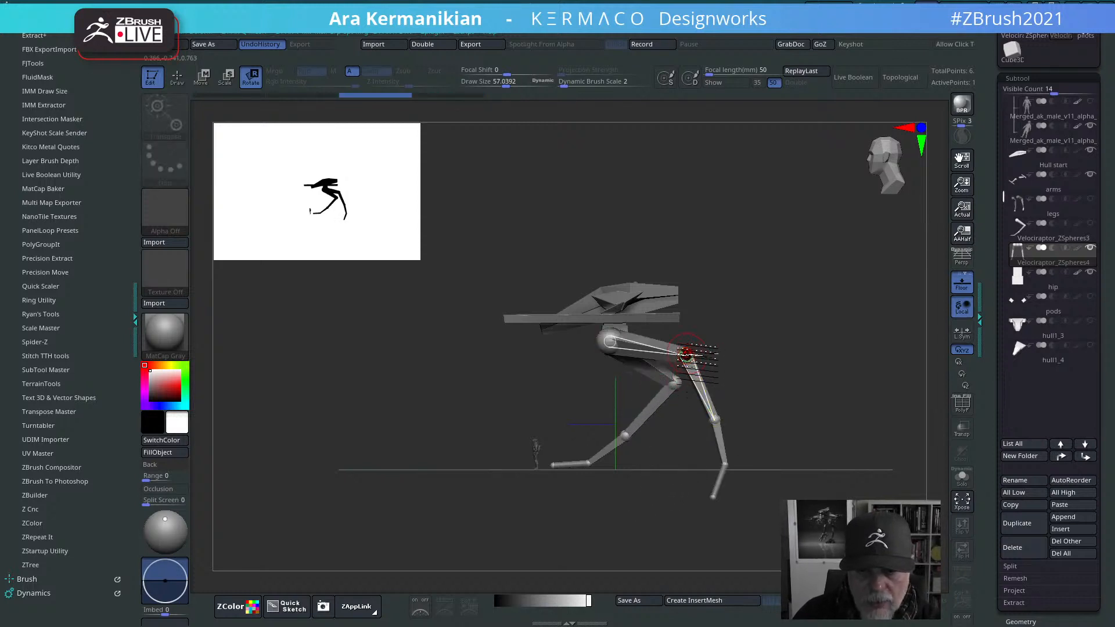
drag(794, 305, 1077, 264)
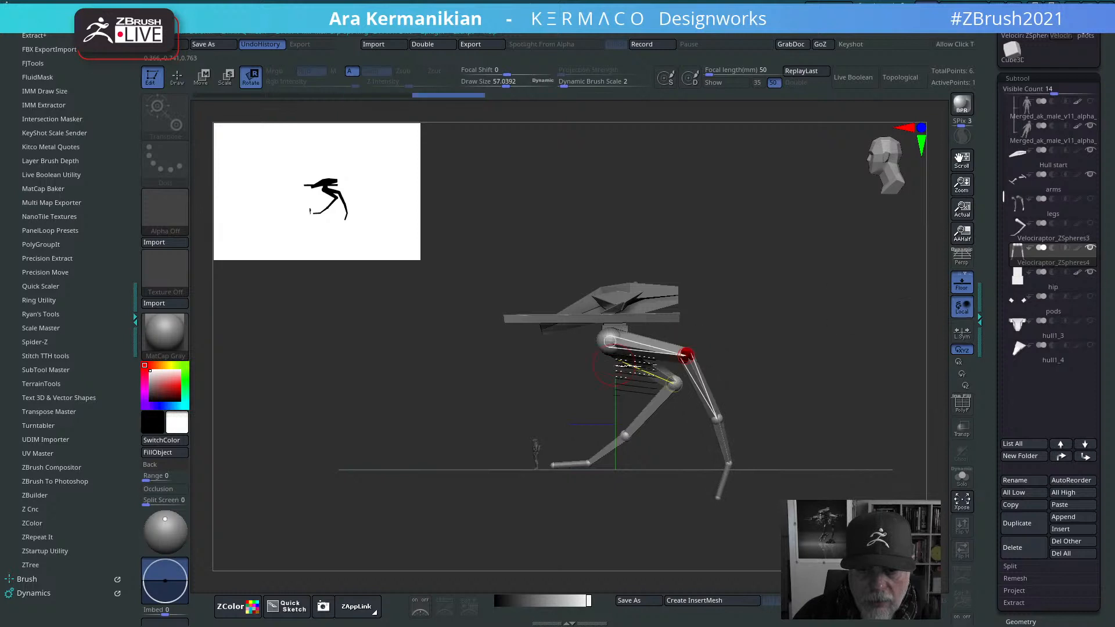
drag(687, 354, 1070, 302)
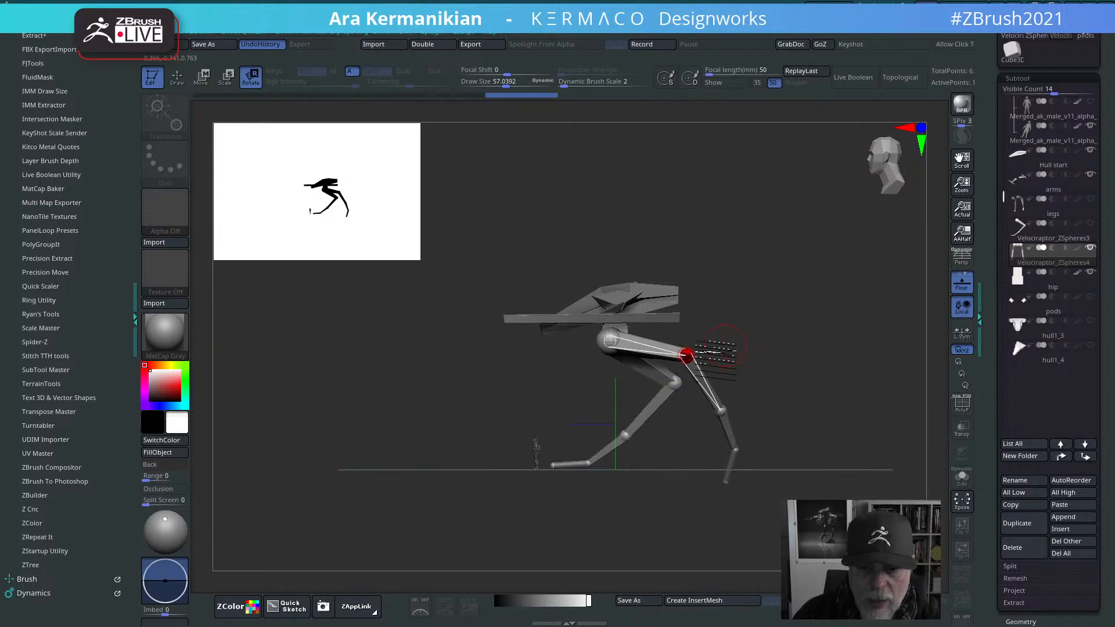
Step: Check the trailing leg from behind, then tuck its shin forward and bend the lower segment and foot out rearward
drag(680, 358, 746, 381)
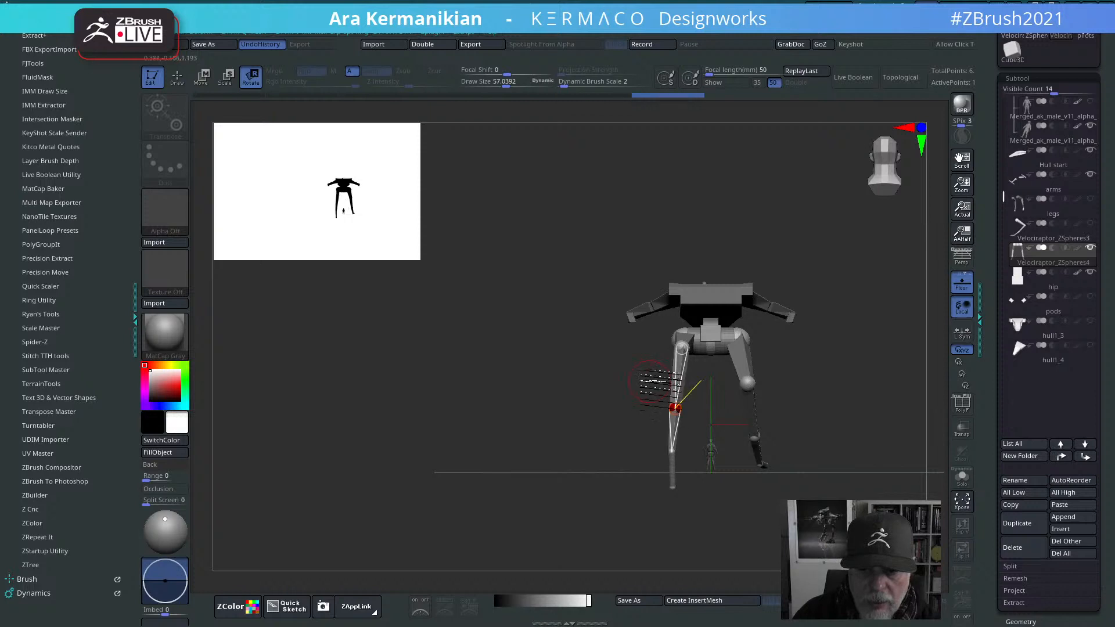
drag(650, 383, 903, 371)
drag(851, 407, 703, 442)
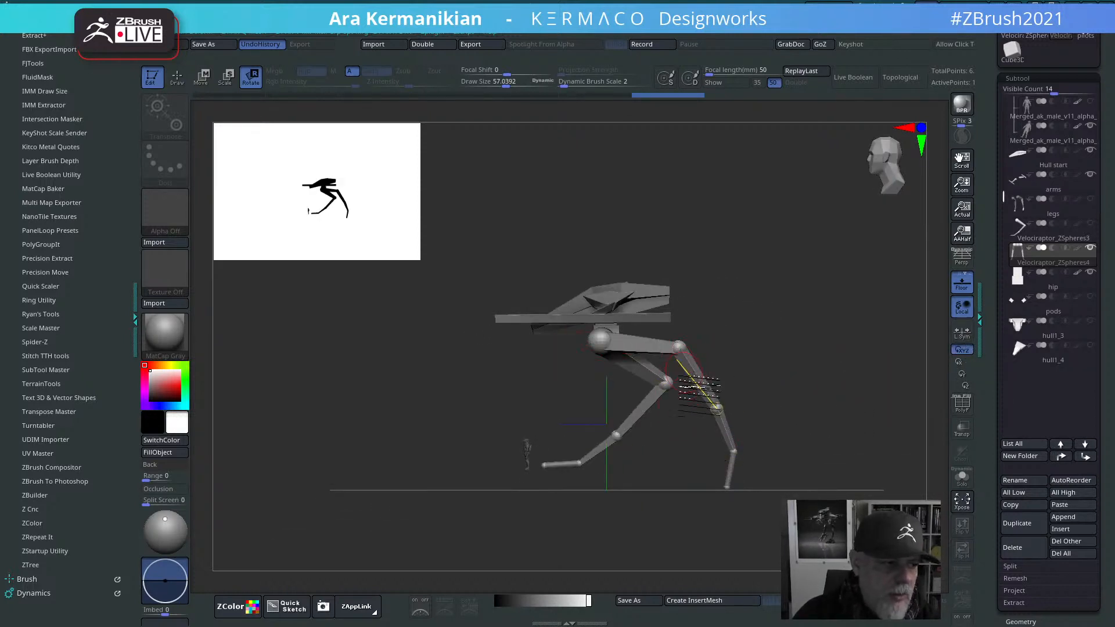
drag(709, 400, 772, 442)
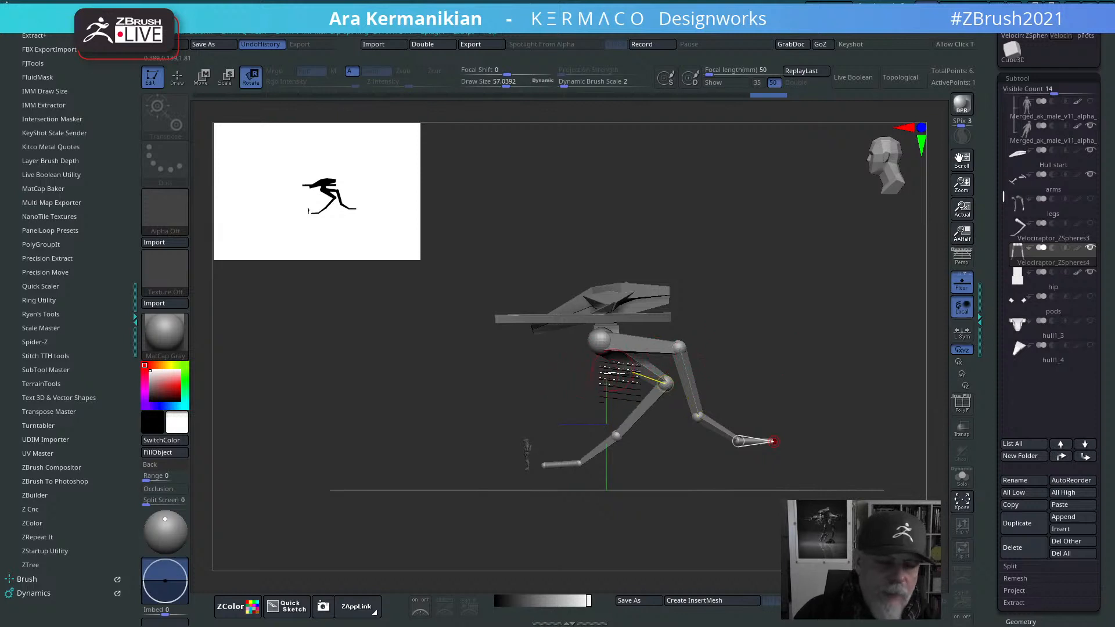
Step: Rotate the other leg's thigh to vertical and extend its shin, lower segment and foot forward as the leading leg
drag(665, 382, 555, 467)
drag(477, 470, 462, 498)
drag(522, 471, 470, 486)
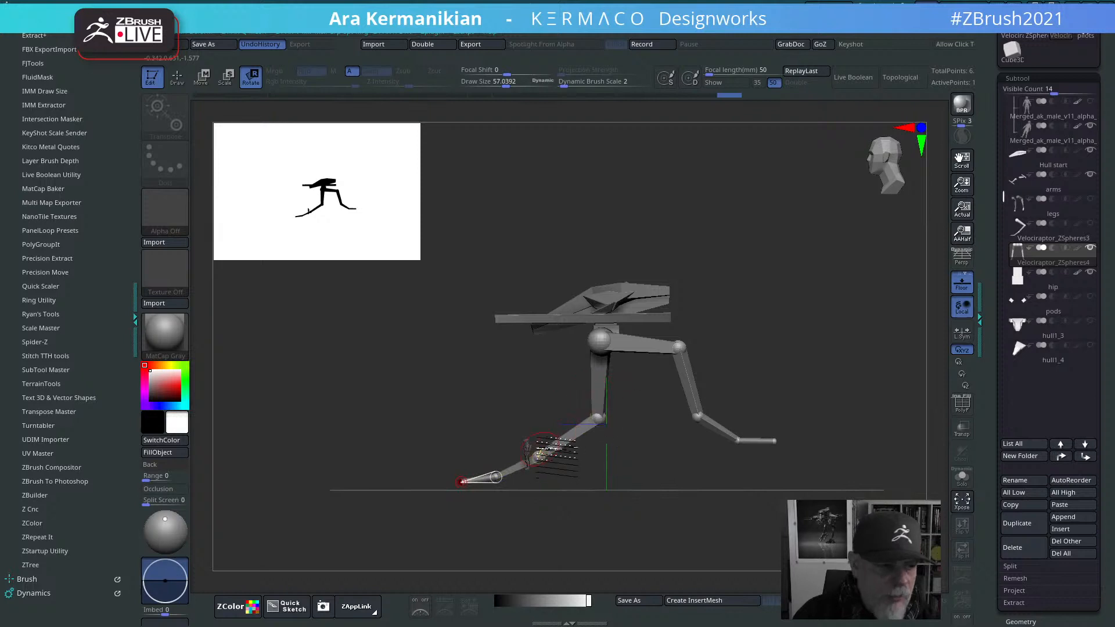
Step: In front view, angle the leading leg inward from the hip and straighten its lower segments beneath the mech
drag(595, 400, 728, 342)
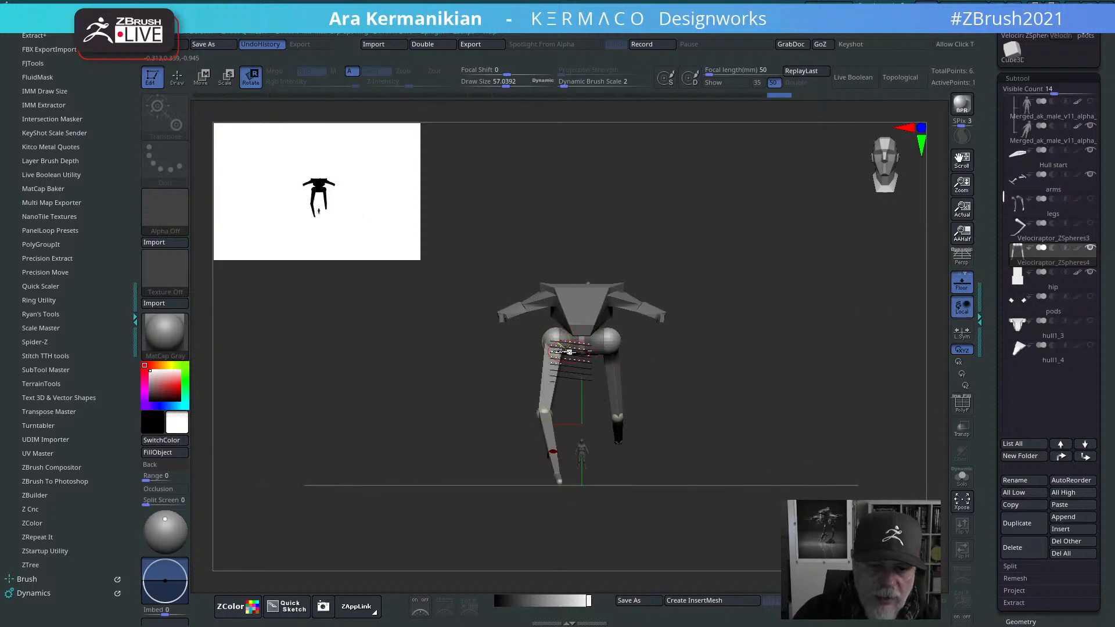
drag(546, 378, 554, 379)
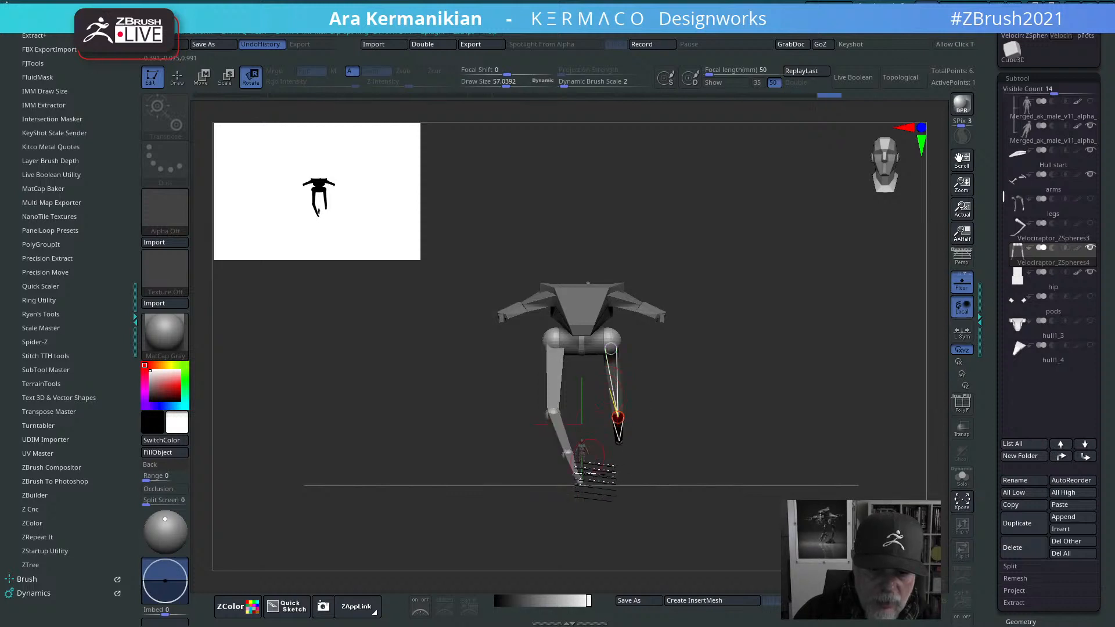
mouse_move(566, 447)
mouse_down()
mouse_move(553, 446)
mouse_move(557, 432)
mouse_move(572, 443)
mouse_up()
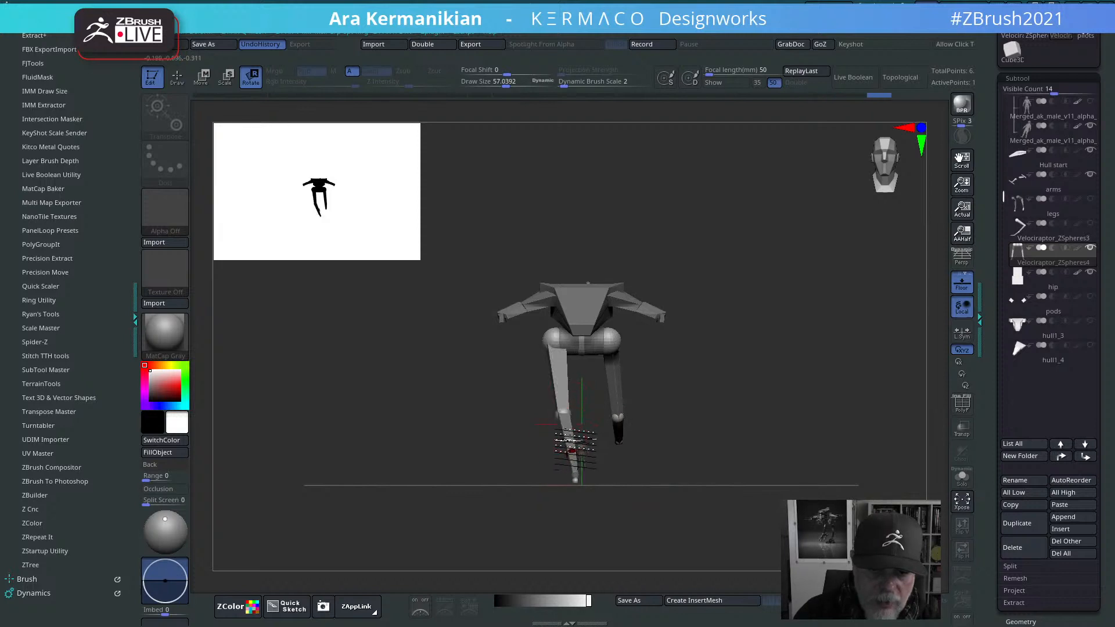
shift+drag(725, 407, 775, 409)
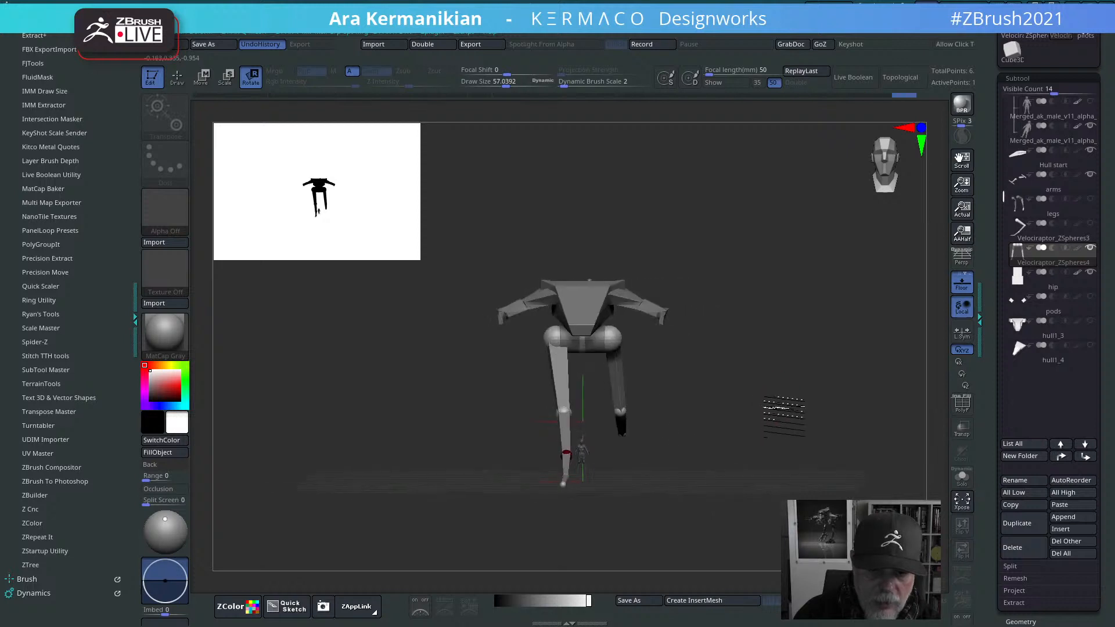
Step: In side view, swing the leading leg's thigh farther forward and lift its shin and foot into a long reaching stride
drag(617, 417, 734, 388)
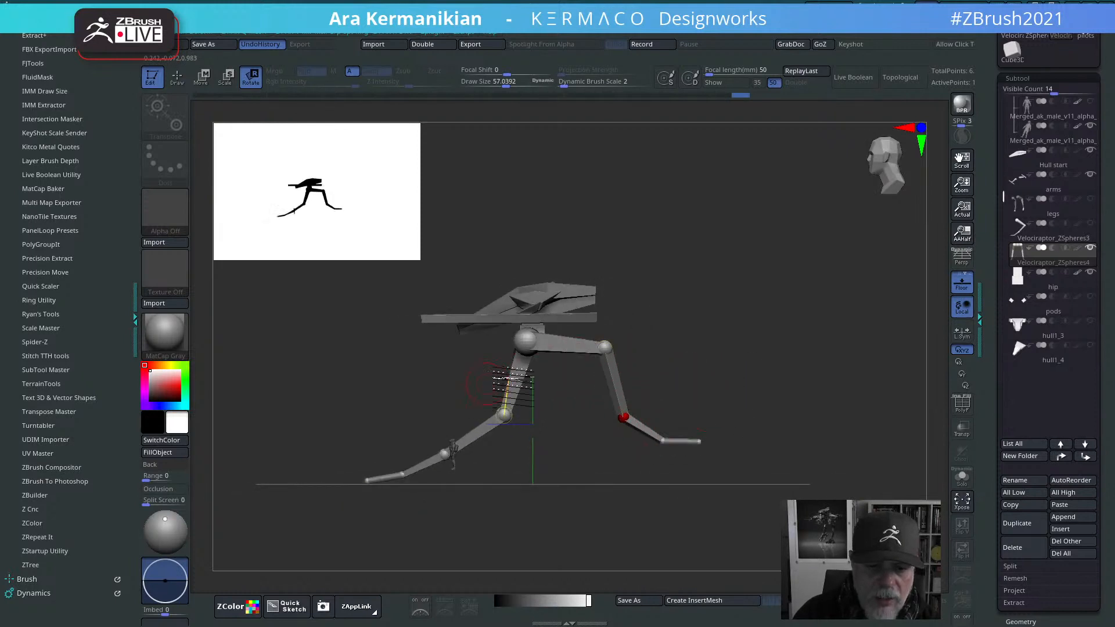
drag(466, 444, 373, 468)
drag(764, 325, 765, 333)
drag(514, 396, 494, 386)
drag(440, 413, 458, 447)
Step: Adjust the leading leg's foot rotation from the opposite side and above, lining it up with the leg in front view
drag(722, 368, 813, 358)
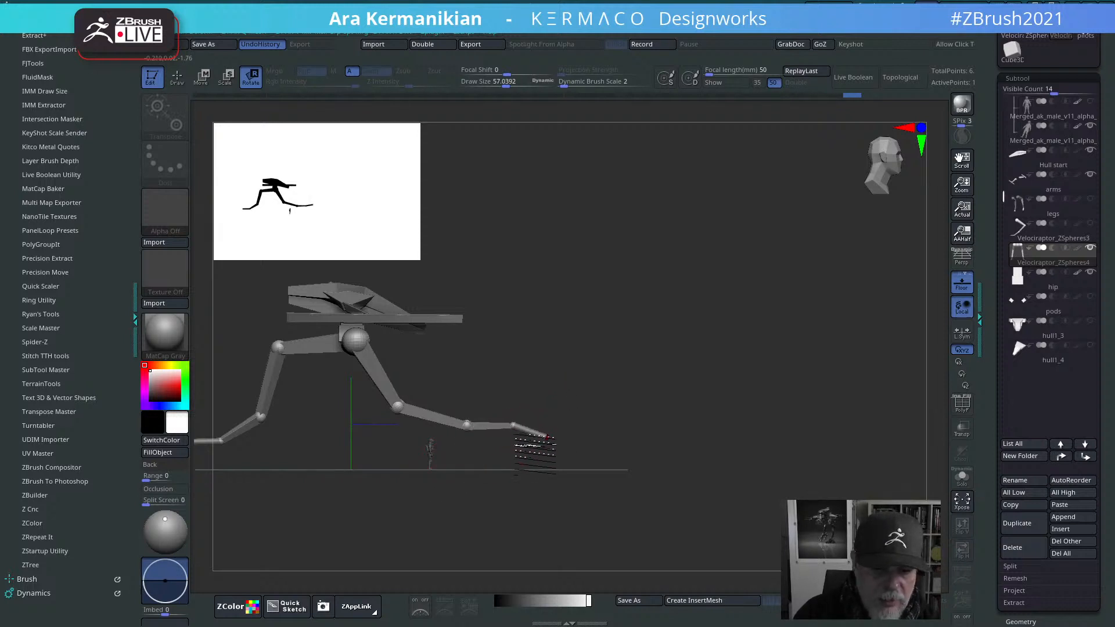
mouse_move(544, 442)
mouse_down()
mouse_move(706, 388)
mouse_move(572, 426)
mouse_move(561, 442)
mouse_up()
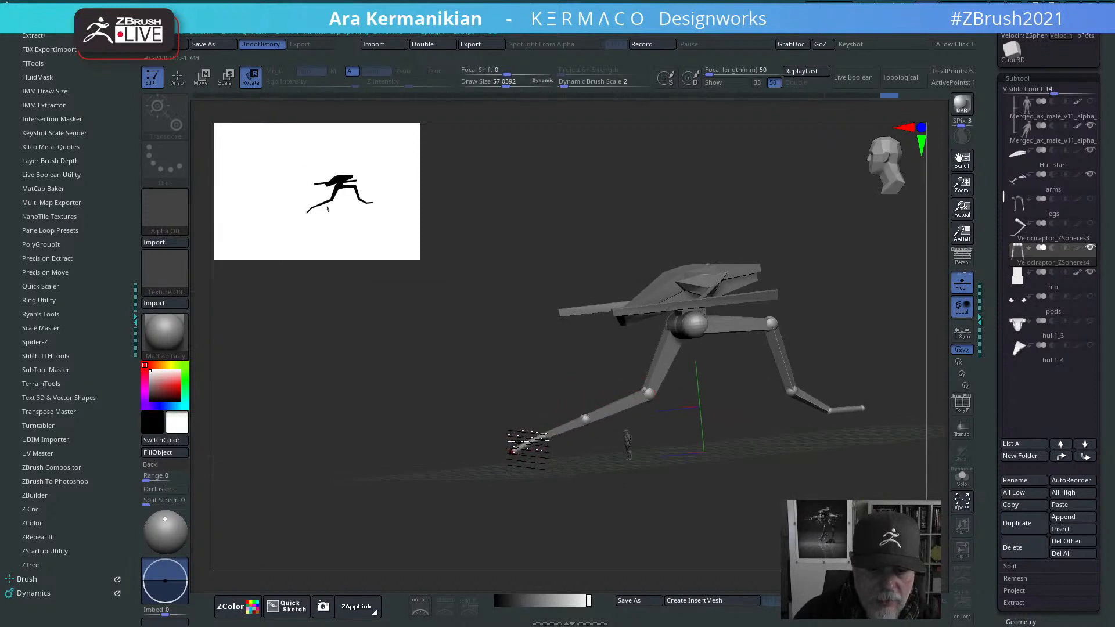
drag(541, 406, 569, 401)
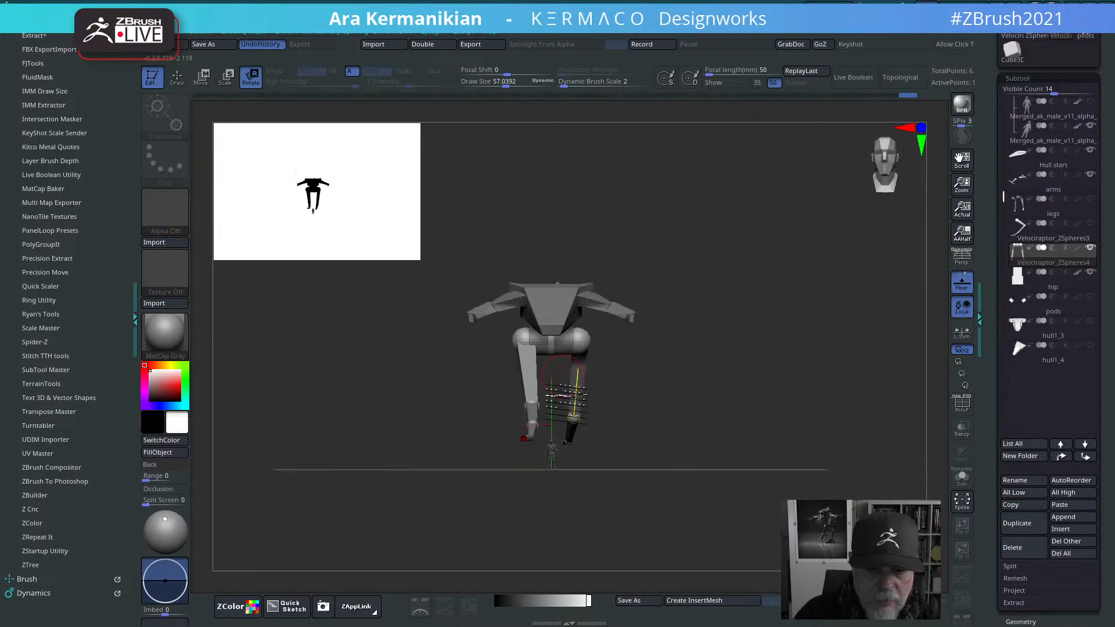
drag(830, 407, 753, 340)
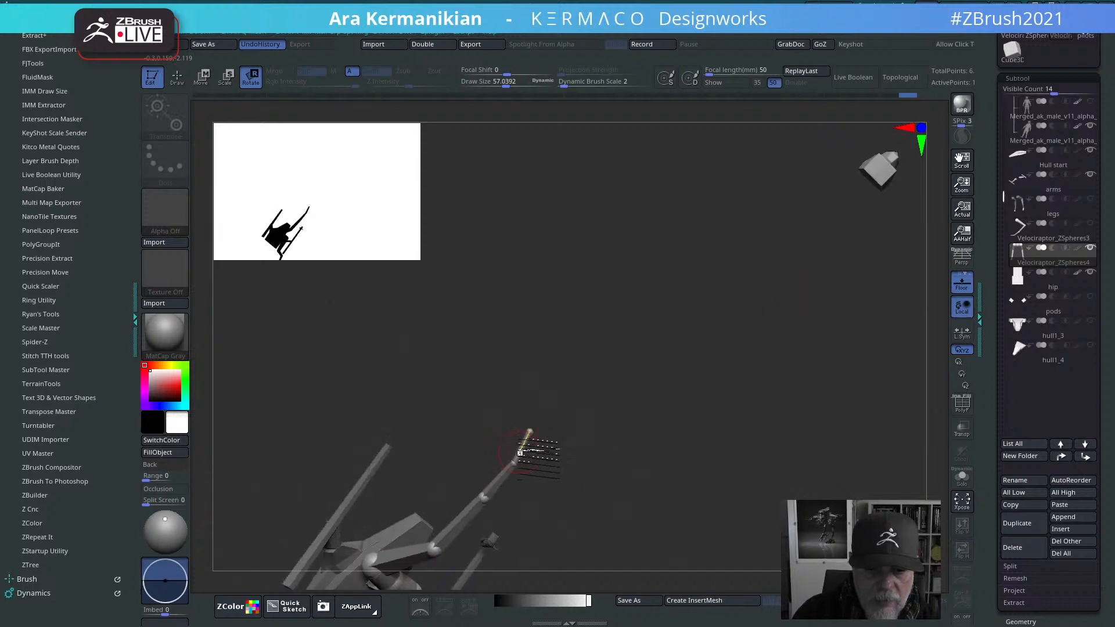
drag(542, 460, 547, 412)
drag(755, 339, 716, 421)
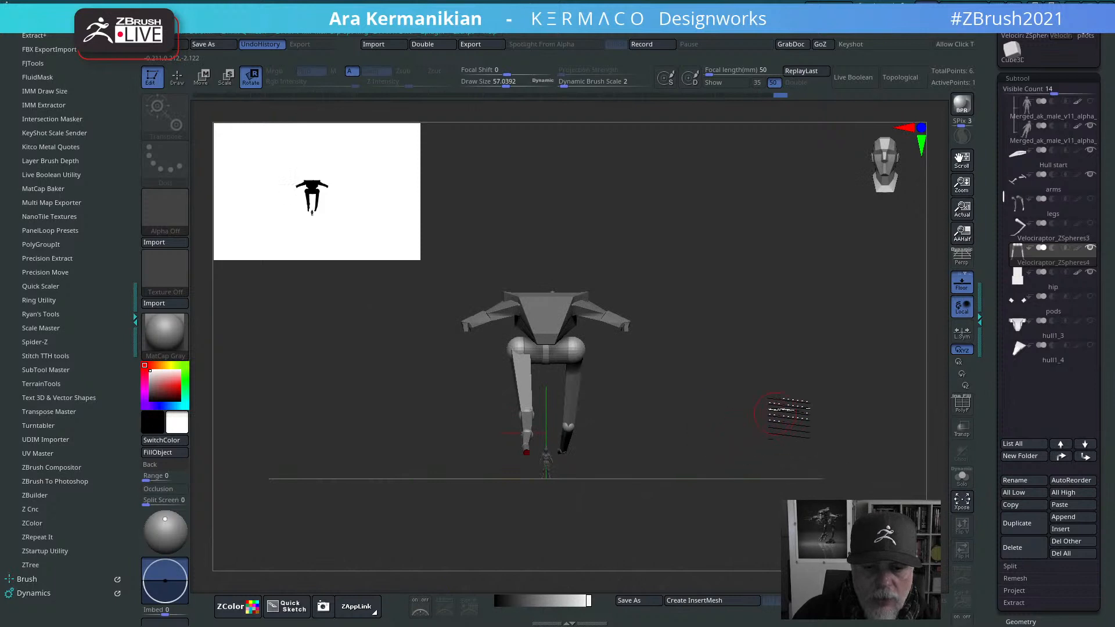
Step: Preview the running legs' adaptive skin, set its density to 1 and make an adaptive skin mesh from it
drag(824, 393, 725, 393)
alt+drag(756, 440, 628, 445)
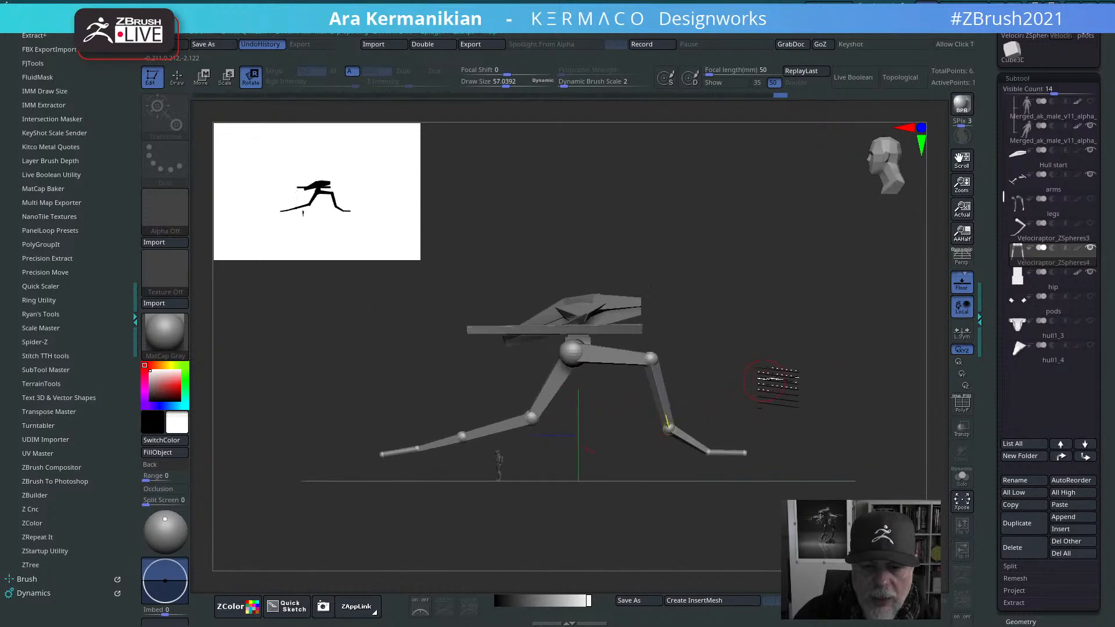
drag(848, 386, 778, 383)
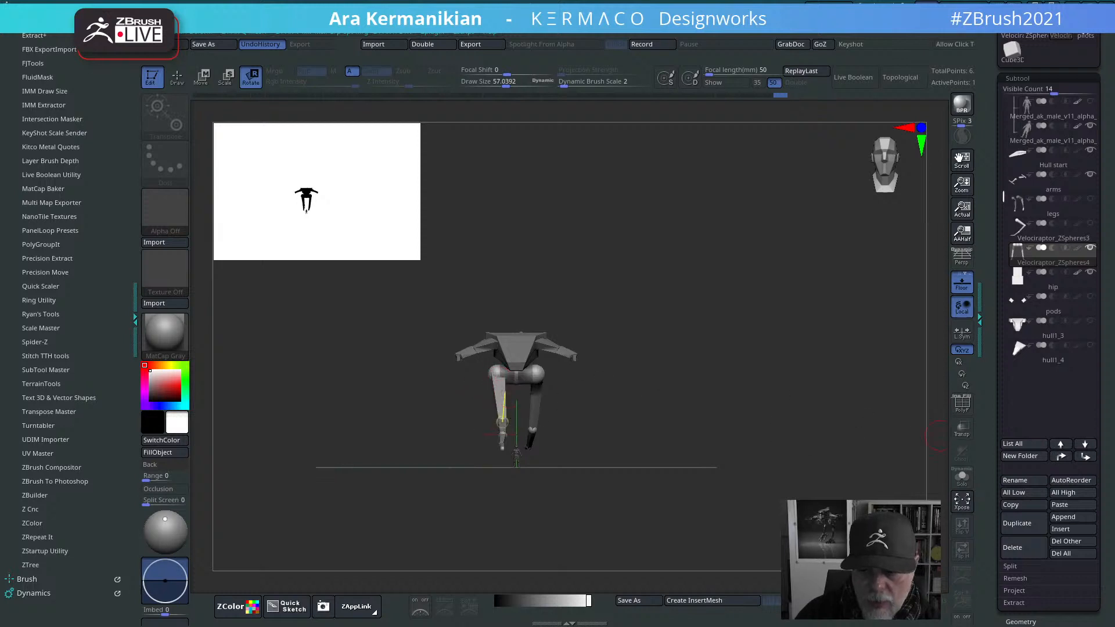
drag(974, 534, 1012, 368)
click(1011, 368)
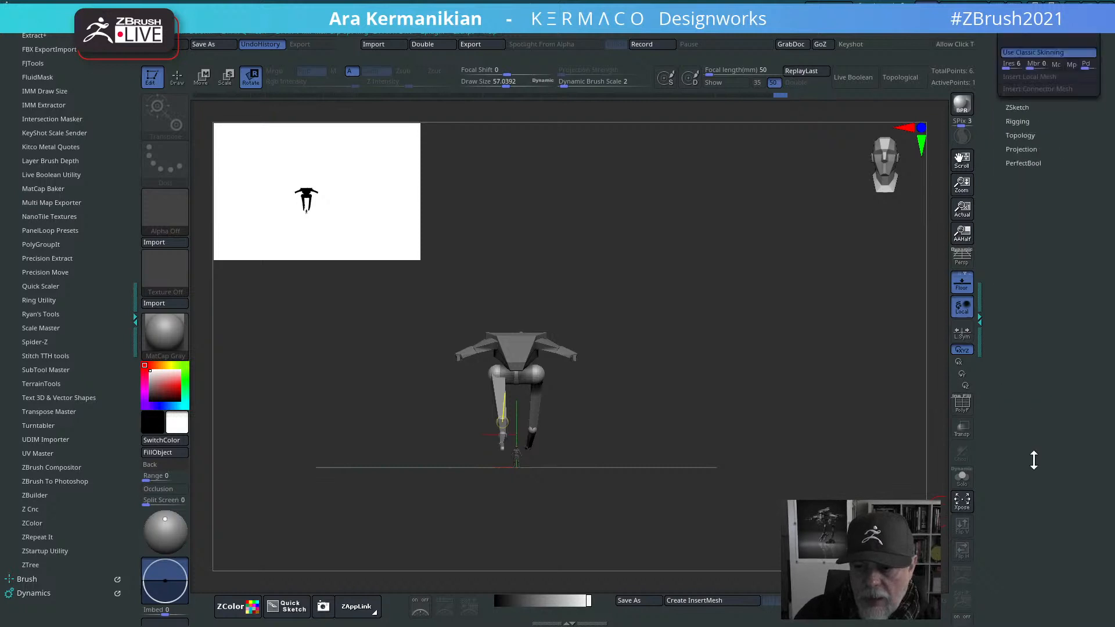
drag(1033, 461, 1061, 619)
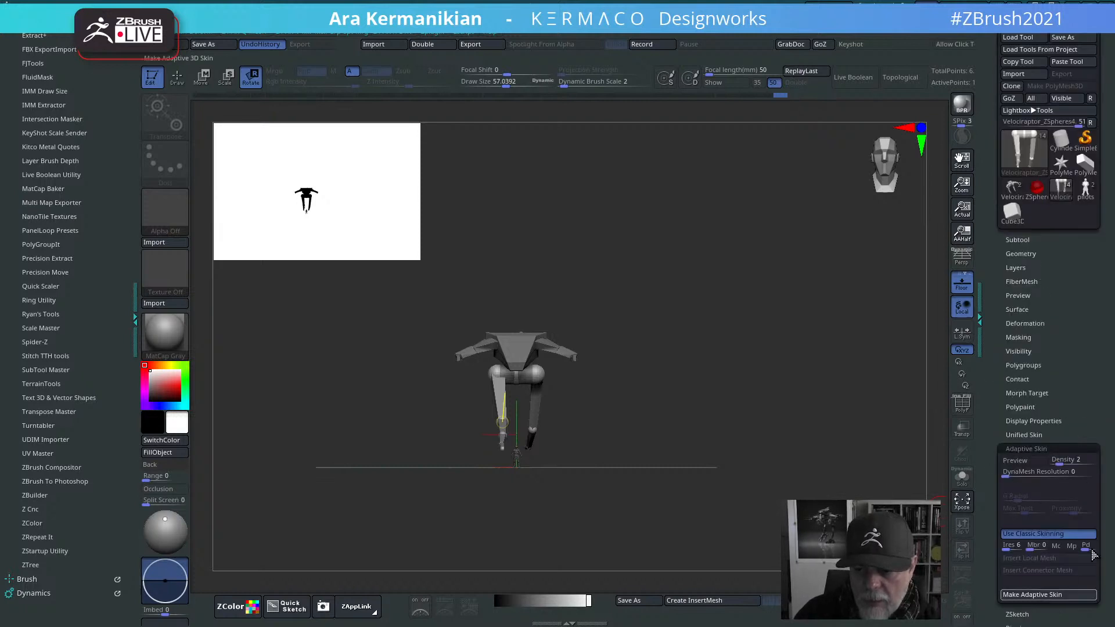
click(1020, 463)
drag(852, 444, 676, 450)
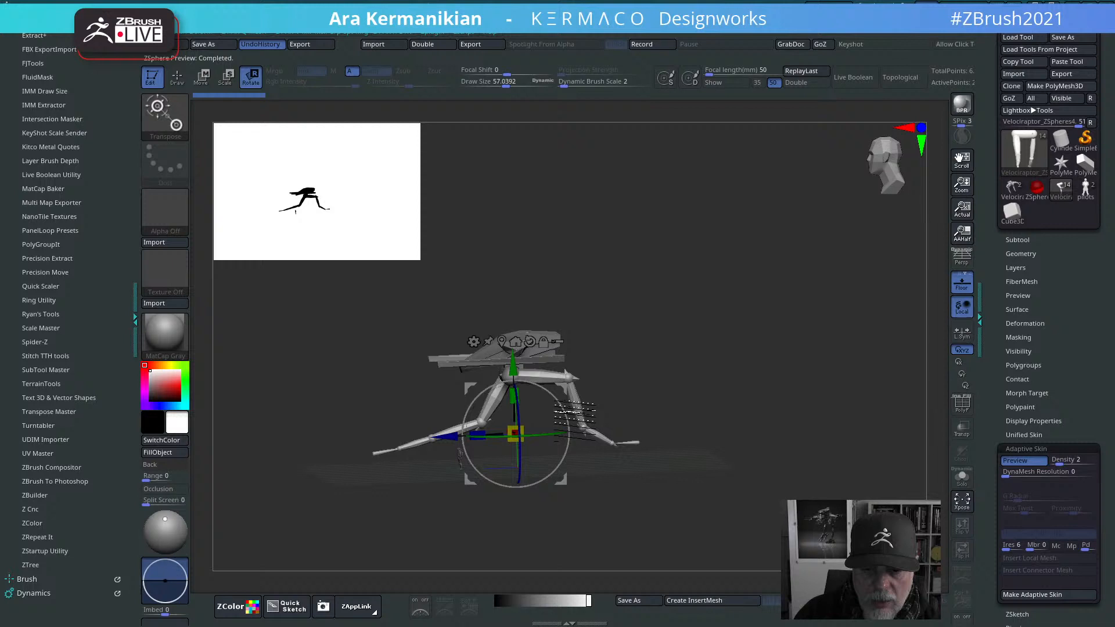
click(1047, 462)
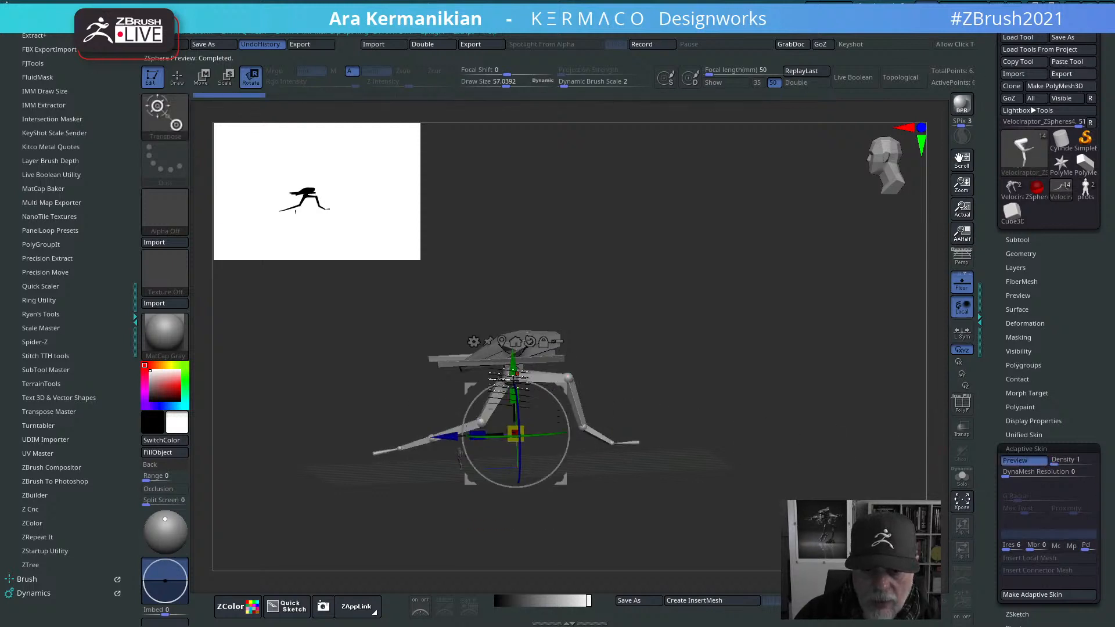
click(1036, 595)
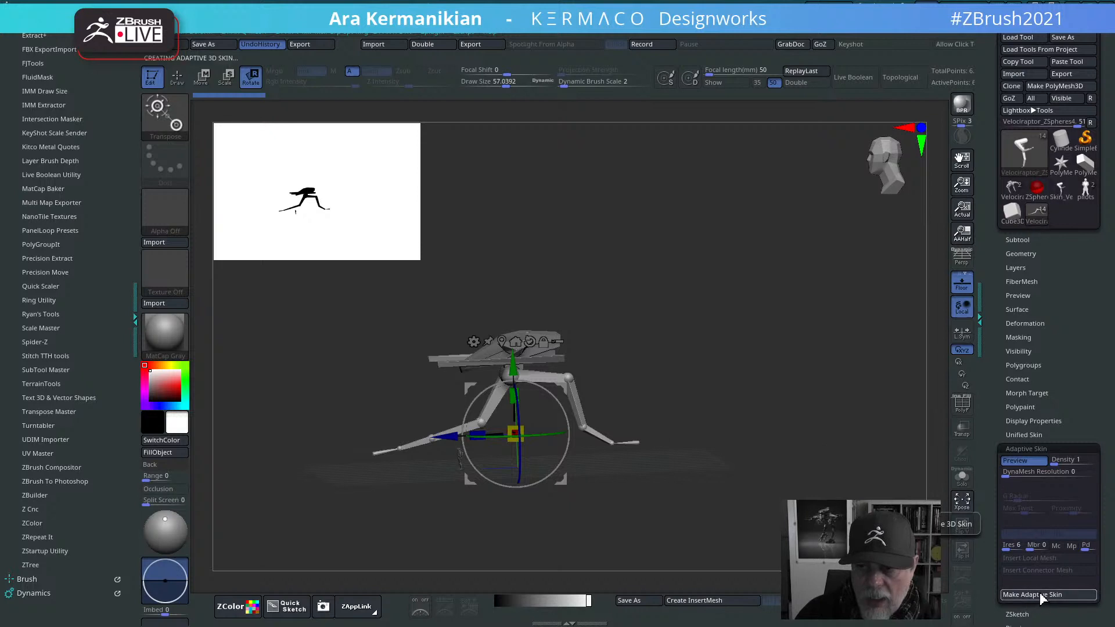
Step: Inspect the generated leg skin from the front and side, and return to the full mech tool
click(1062, 191)
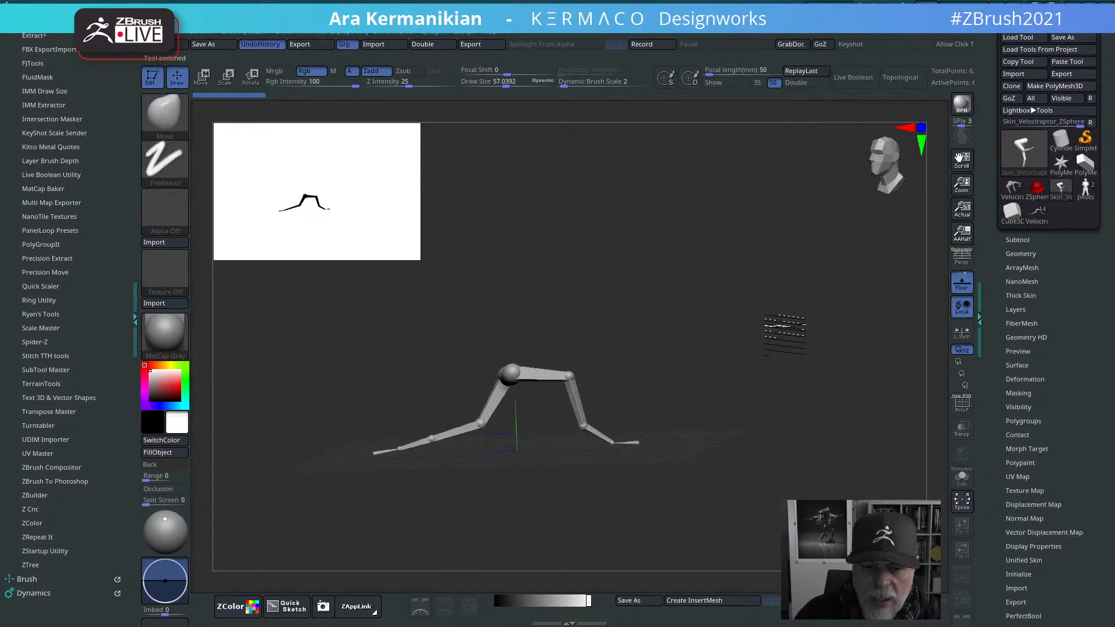
shift+drag(785, 335, 842, 307)
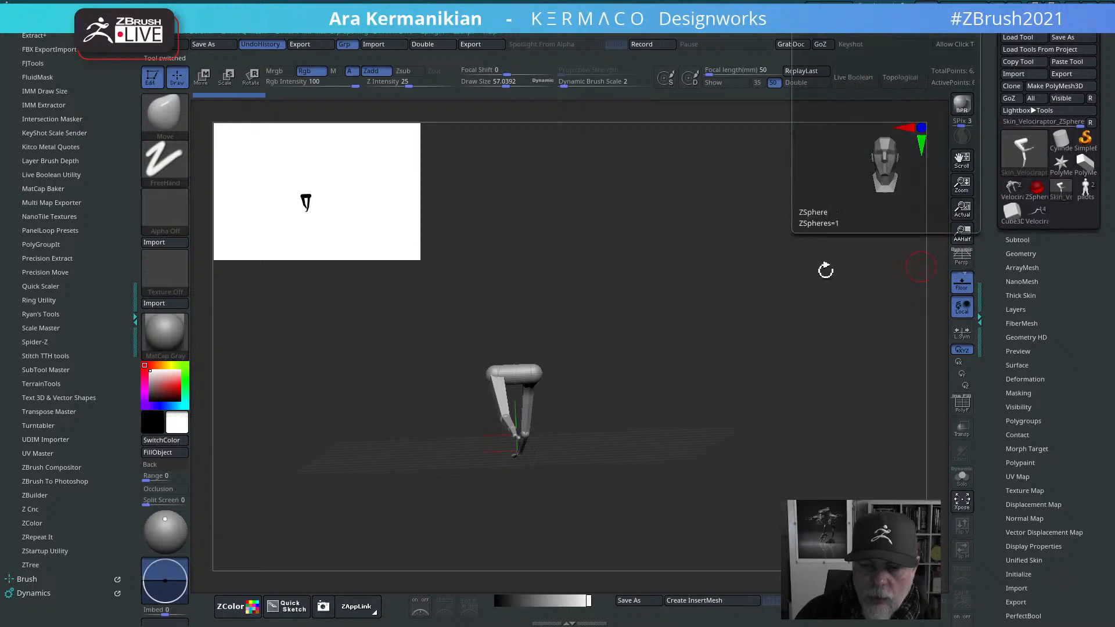
shift+drag(775, 322, 710, 346)
mouse_move(1033, 212)
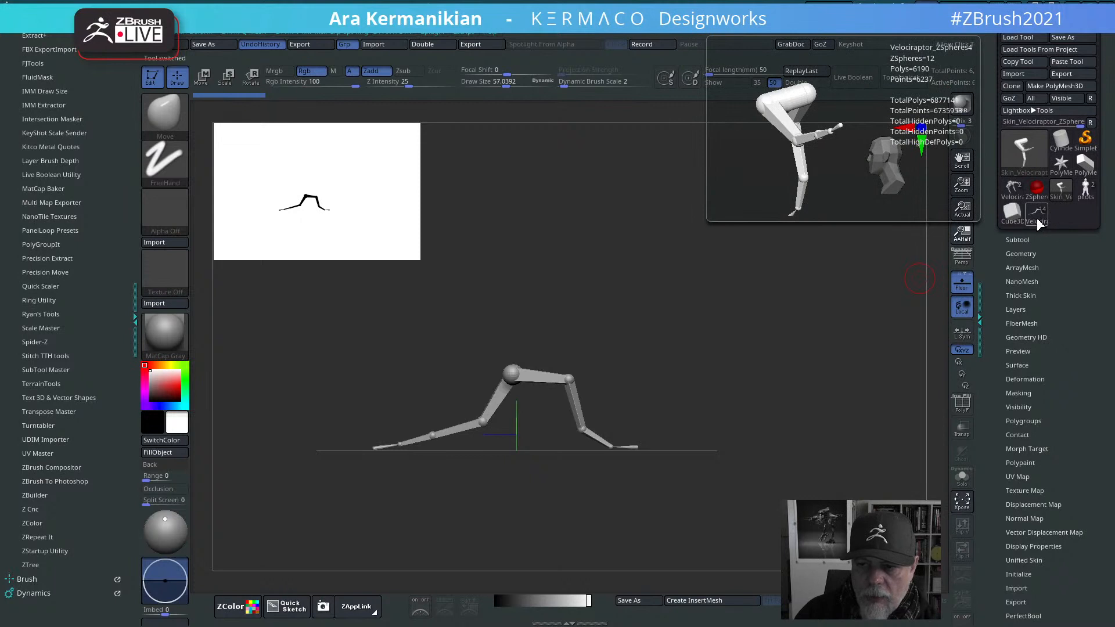
click(1036, 218)
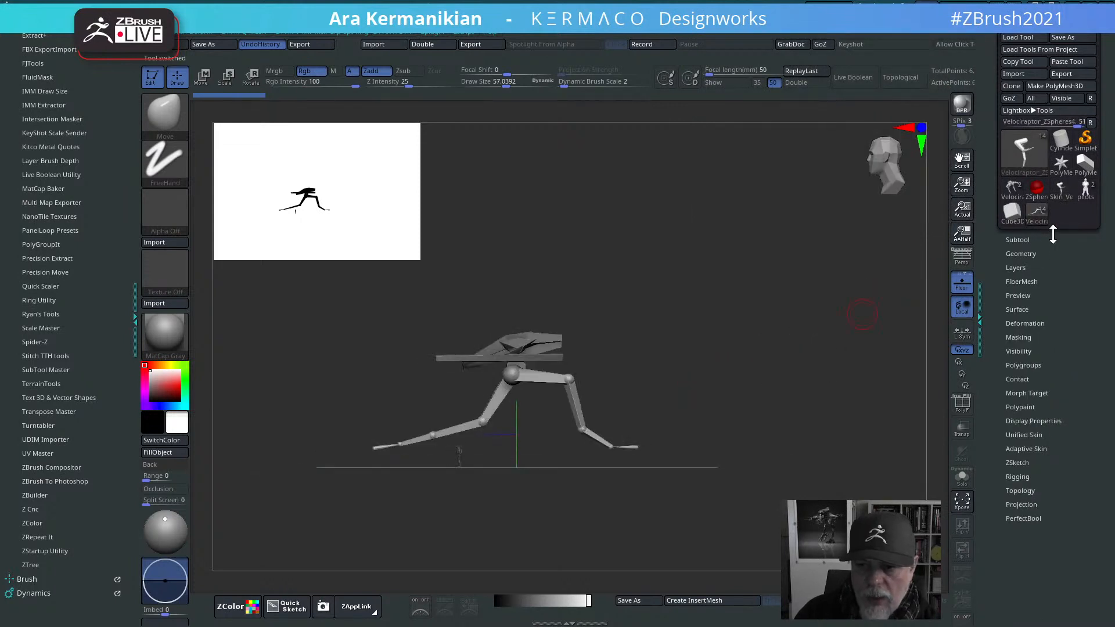
Step: Create a subtool folder named "legs in motion" around the posed running leg skeleton
click(1019, 240)
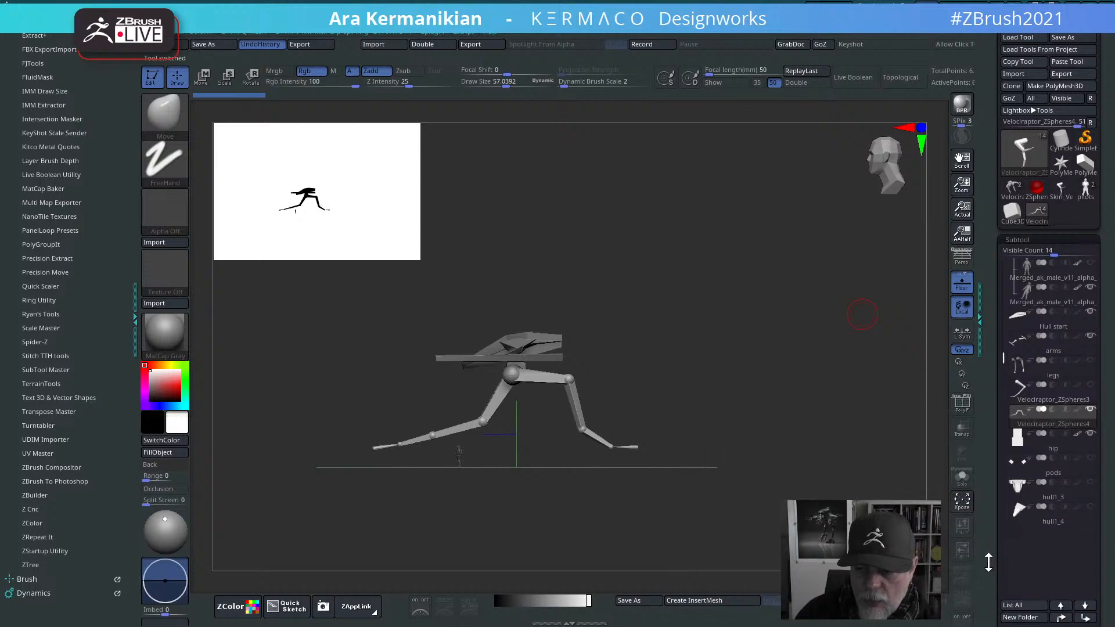
drag(988, 562, 975, 457)
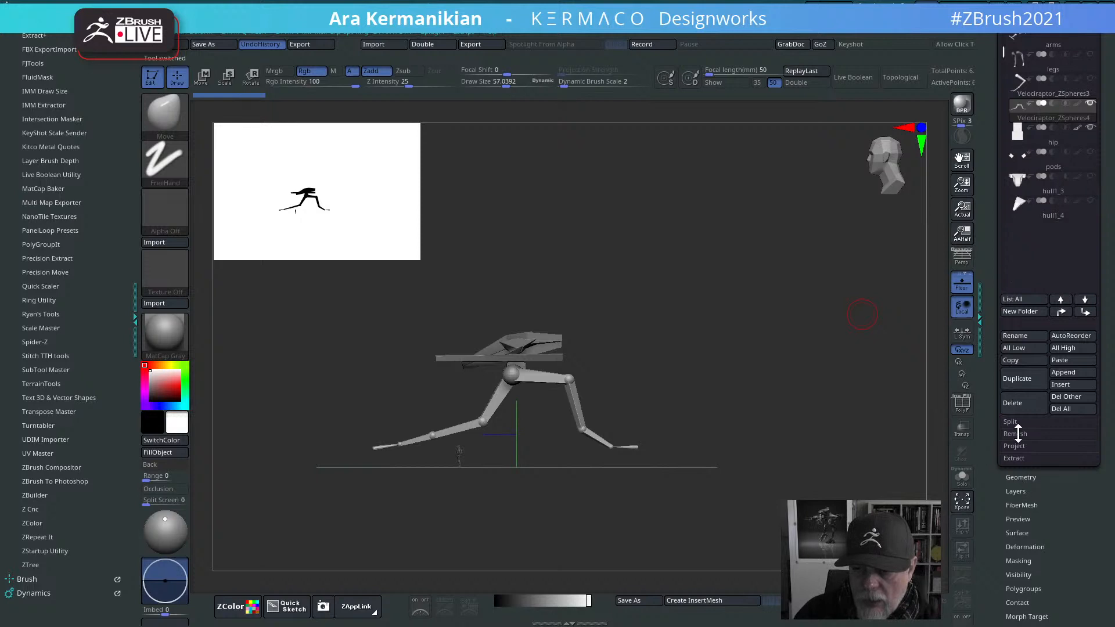
click(1019, 314)
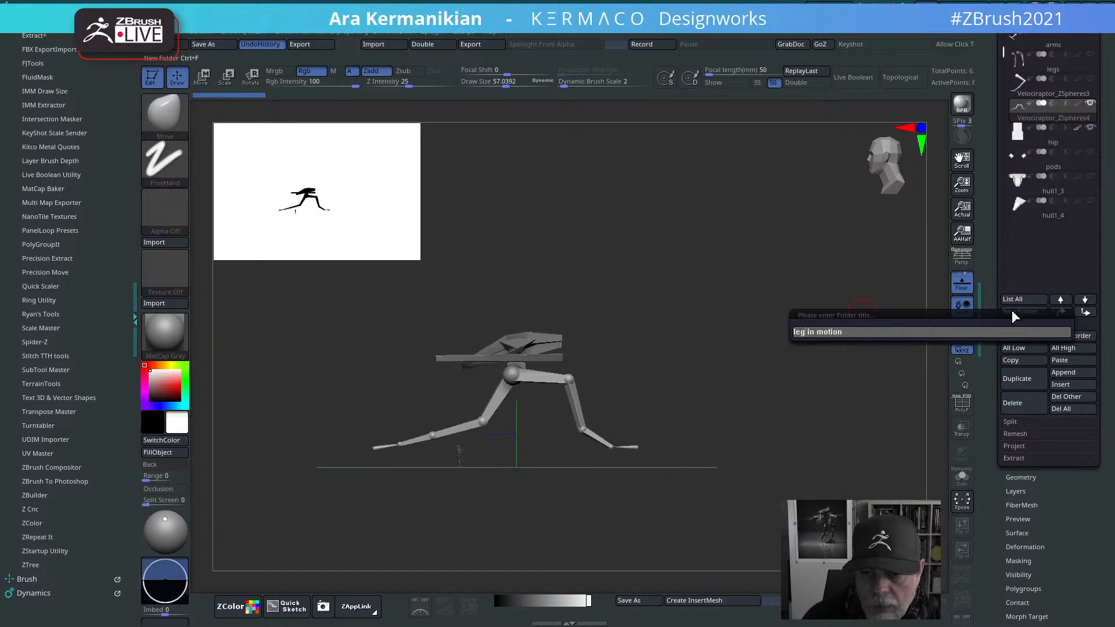
text(s)
key(Return)
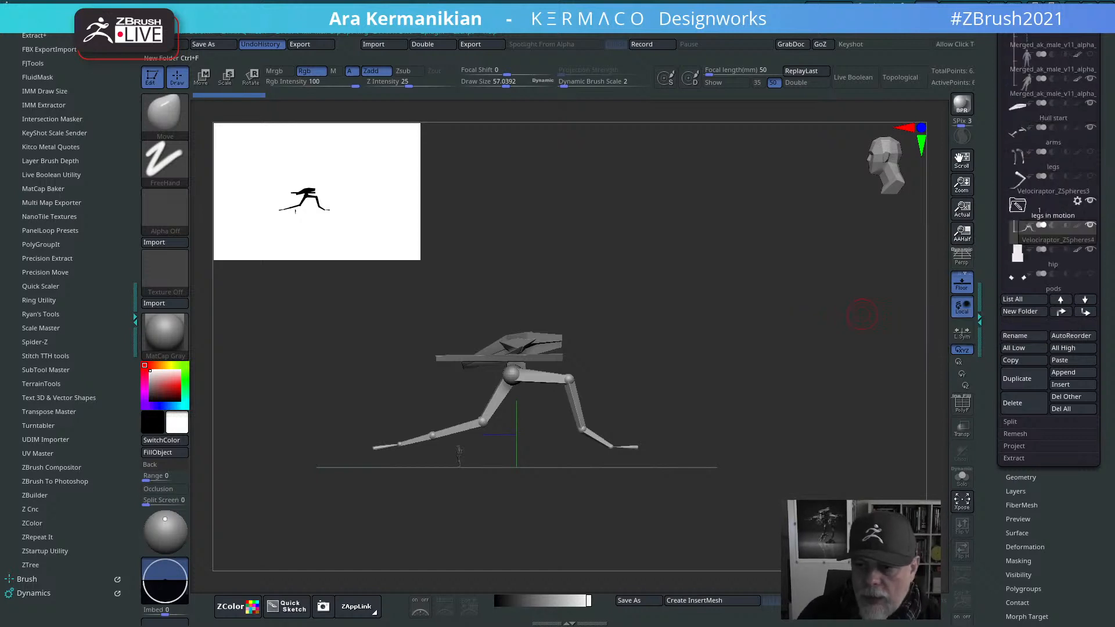
Step: Duplicate the original Velociraptor_ZSpheres3 leg skeleton and move the copy into the legs in motion folder
click(1059, 194)
click(1026, 381)
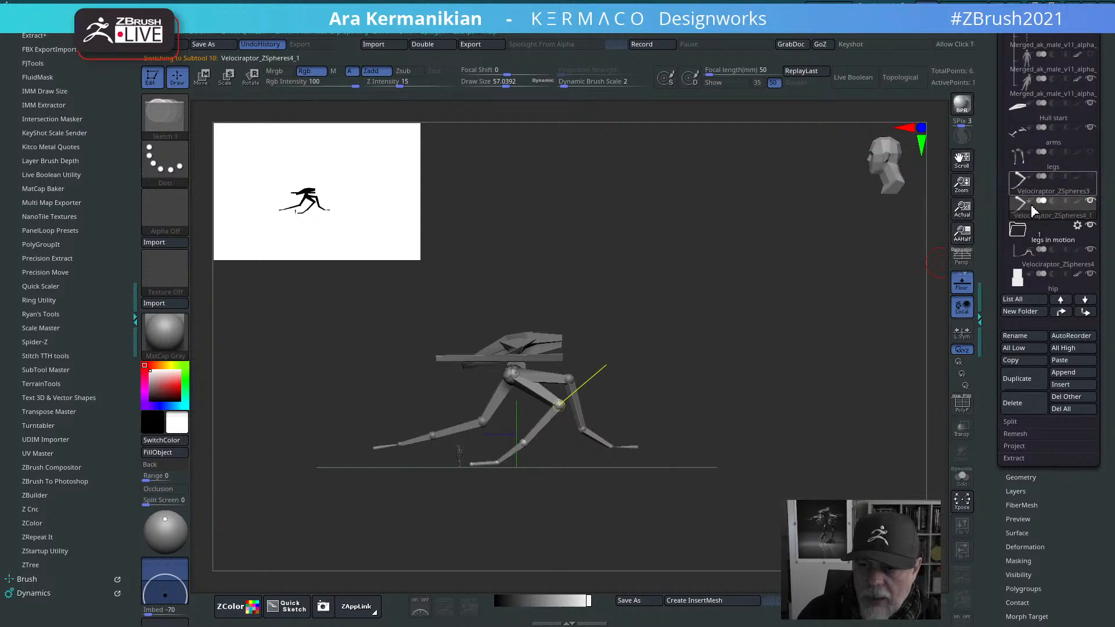
drag(1050, 207, 1052, 241)
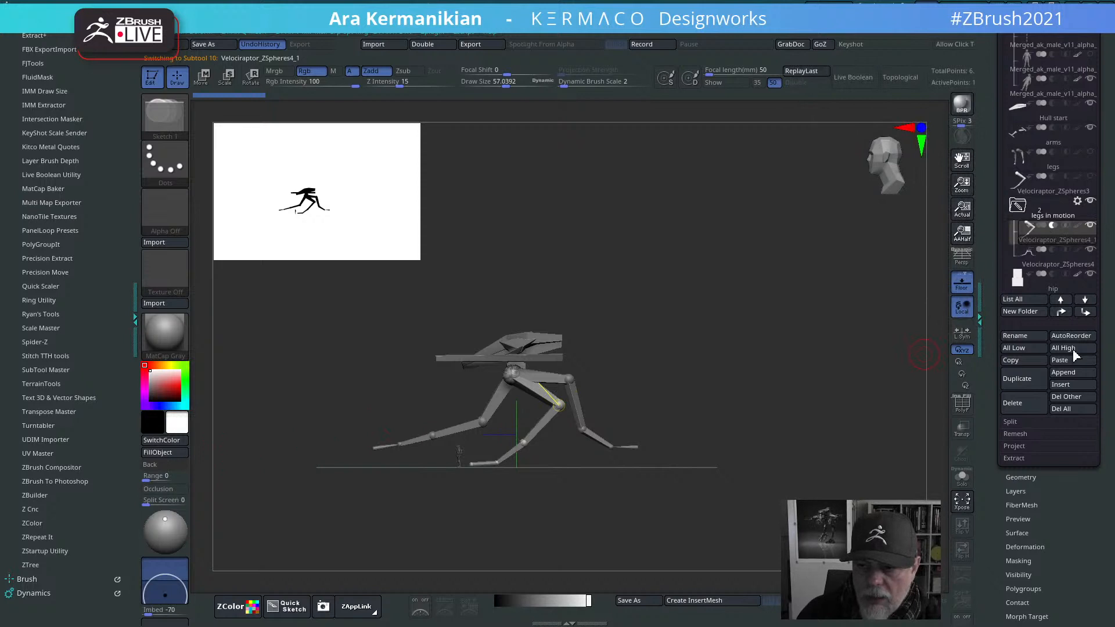
Step: Hide the posed Velociraptor_ZSpheres4 legs and consult the running ostrich reference for the next pose
click(1090, 251)
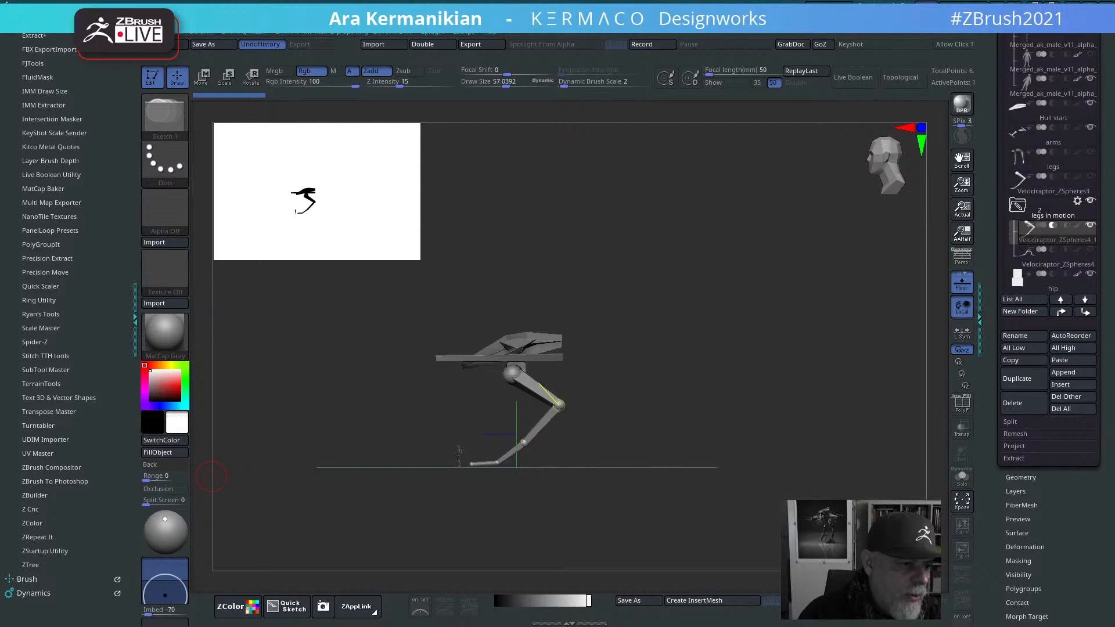
right_drag(0, 391, 882, 334)
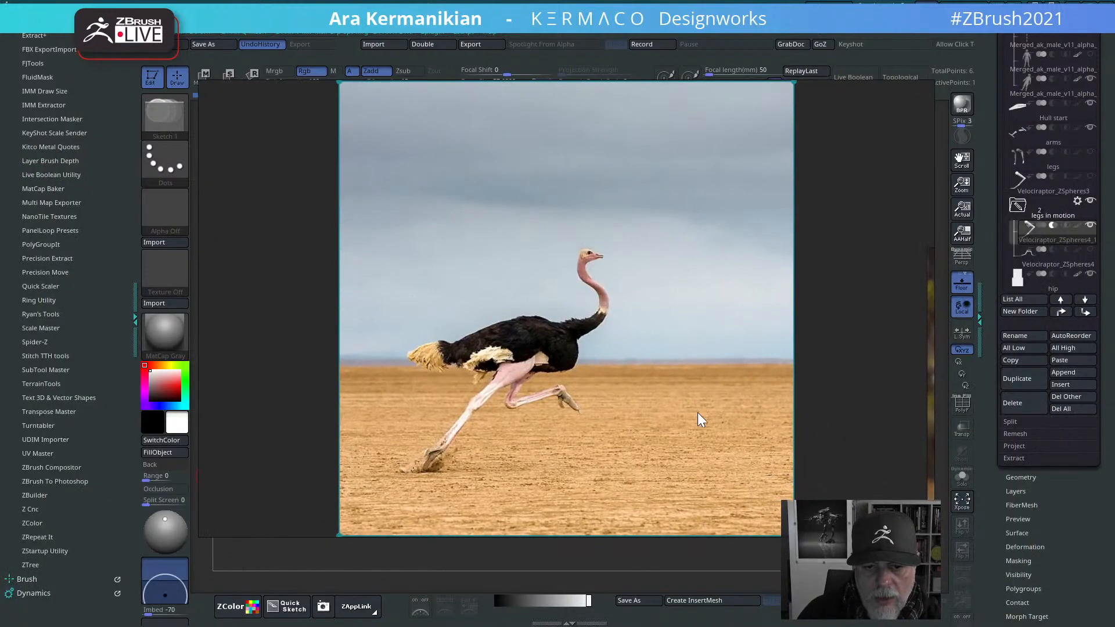
right_drag(854, 372, 0, 394)
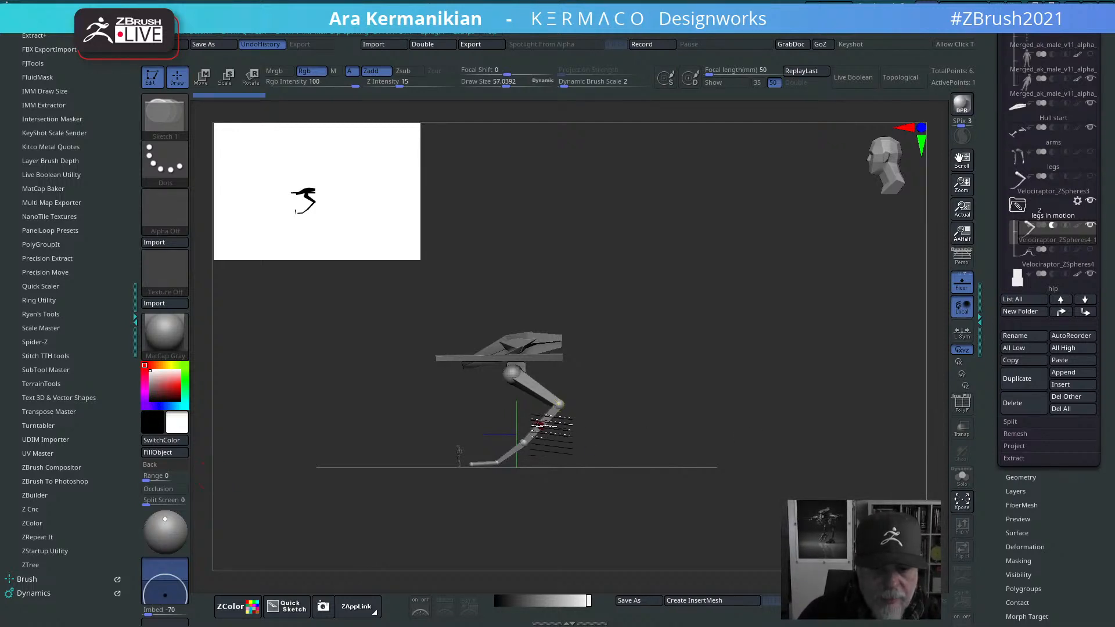
Step: Rotate the lower segments of both ZSphere legs backward so the legs stretch out behind the hull with the feet angled down
click(540, 425)
key(ctrl+z)
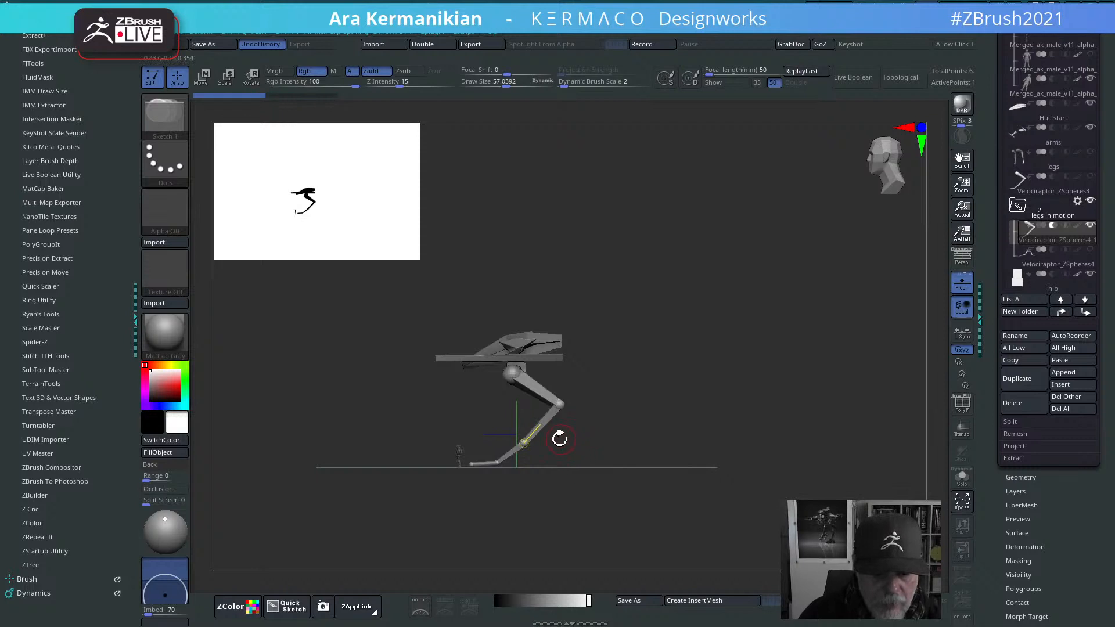
key(r)
drag(525, 443, 666, 415)
drag(735, 405, 722, 408)
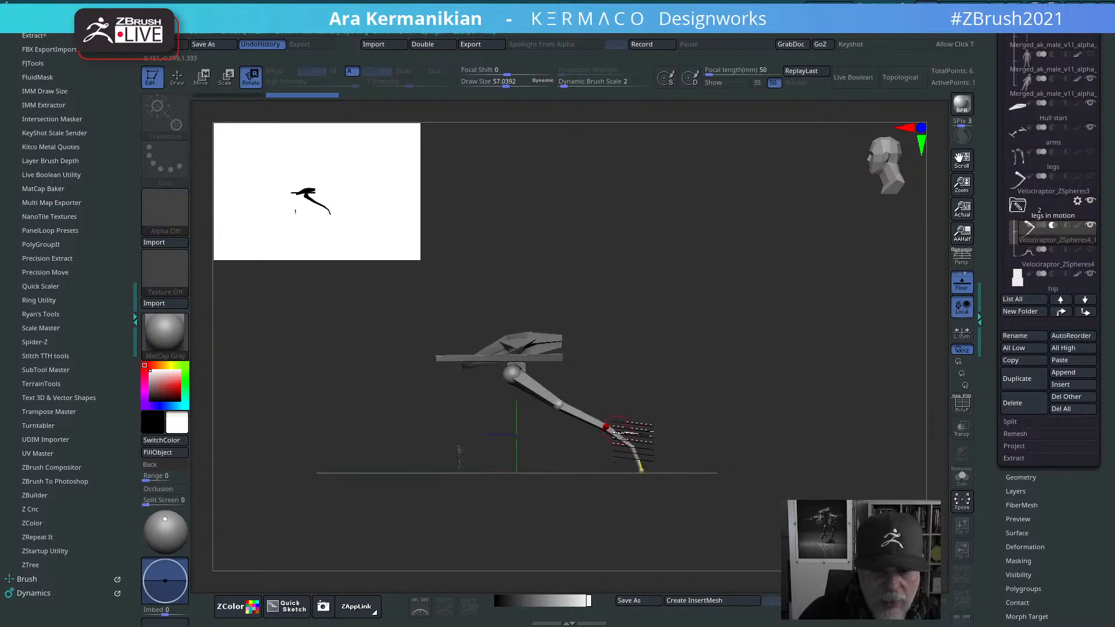
mouse_move(696, 405)
mouse_down()
mouse_move(659, 415)
mouse_move(685, 414)
mouse_up()
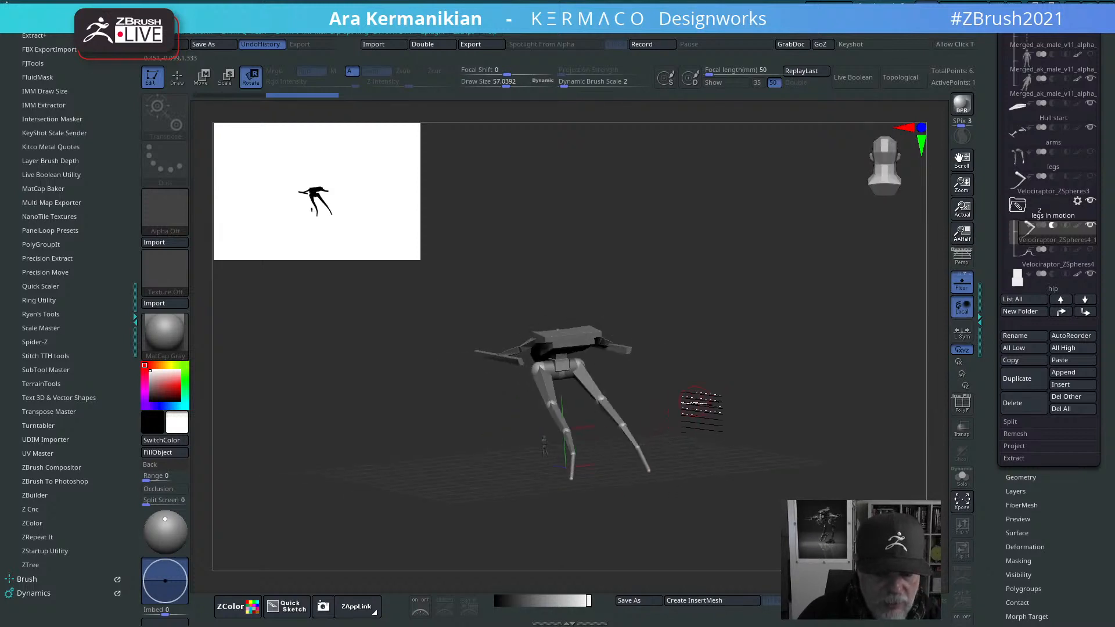
Step: Turn off symmetry and rotate one leg's segments forward from the side view to form a running stride
key(space)
click(674, 444)
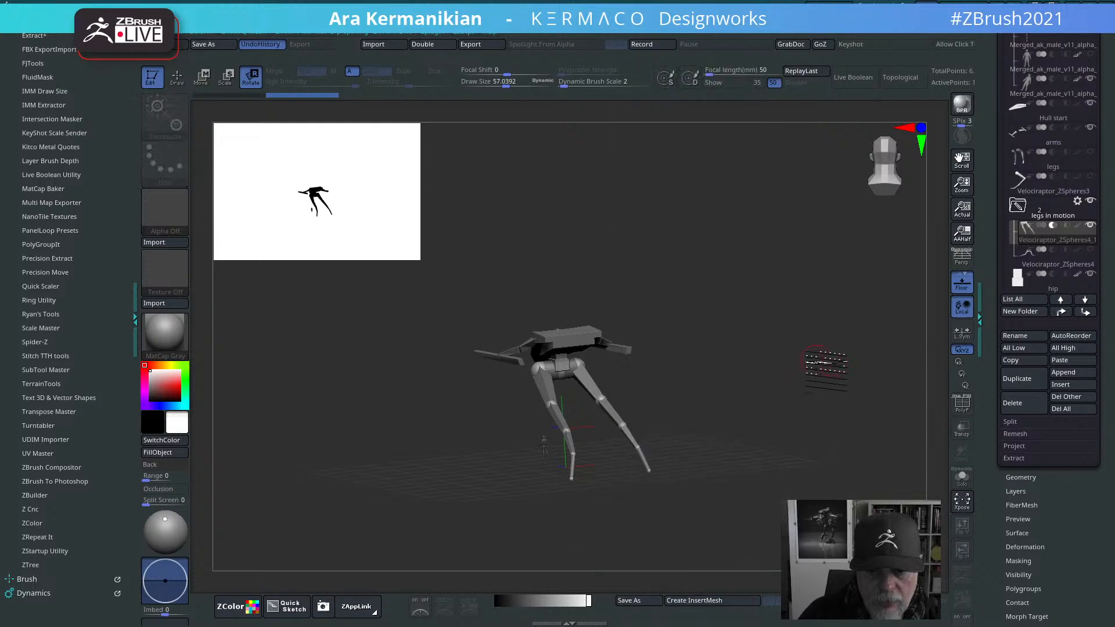
shift+drag(826, 369, 732, 370)
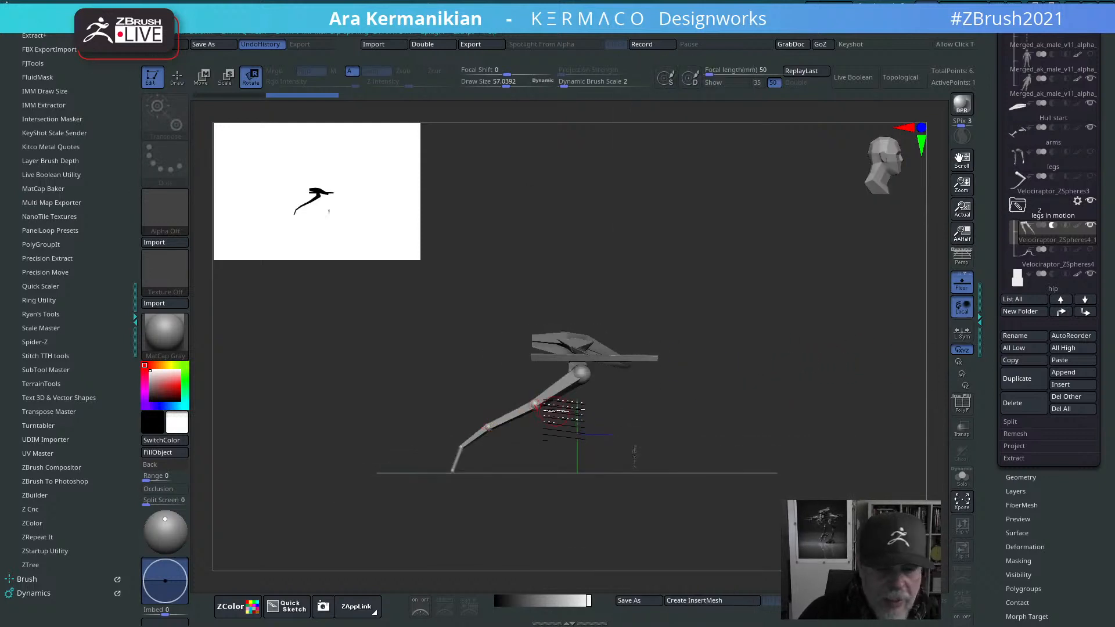
drag(535, 402, 644, 445)
drag(564, 389, 655, 446)
drag(804, 397, 739, 427)
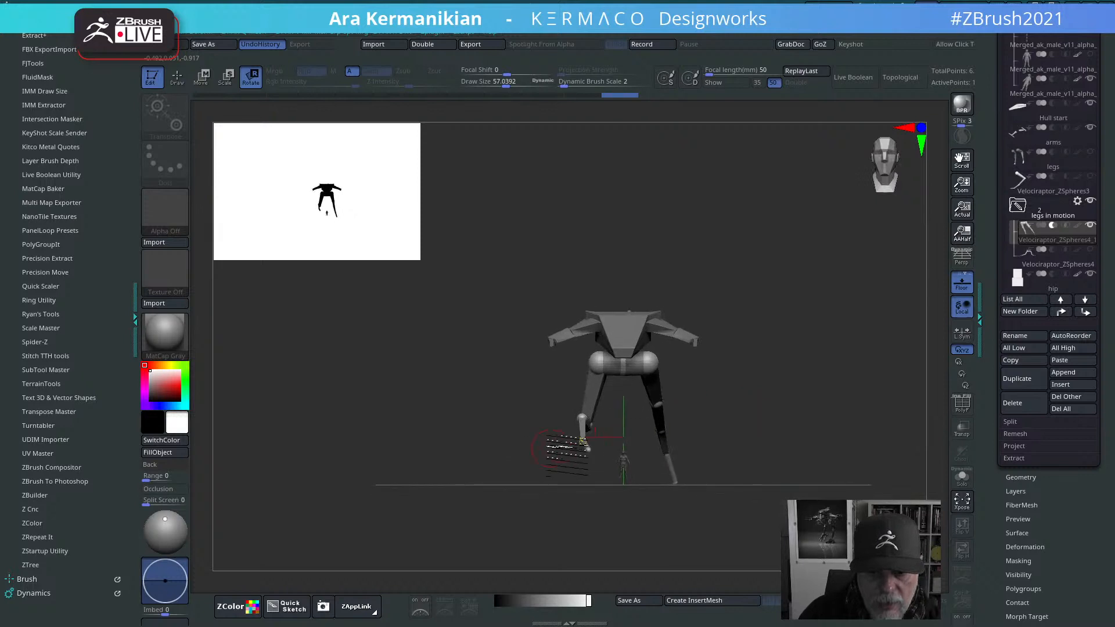
Step: Try to rotate the forward leg's foot and thigh inward from the front view
drag(586, 450, 578, 446)
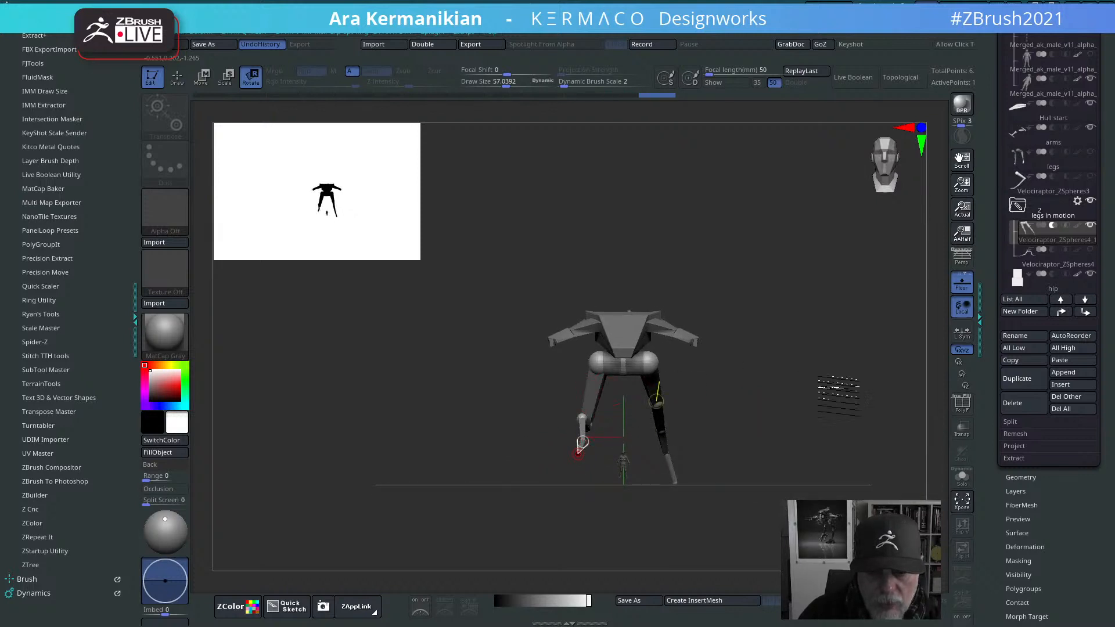
drag(839, 397, 784, 400)
shift+drag(883, 390, 688, 400)
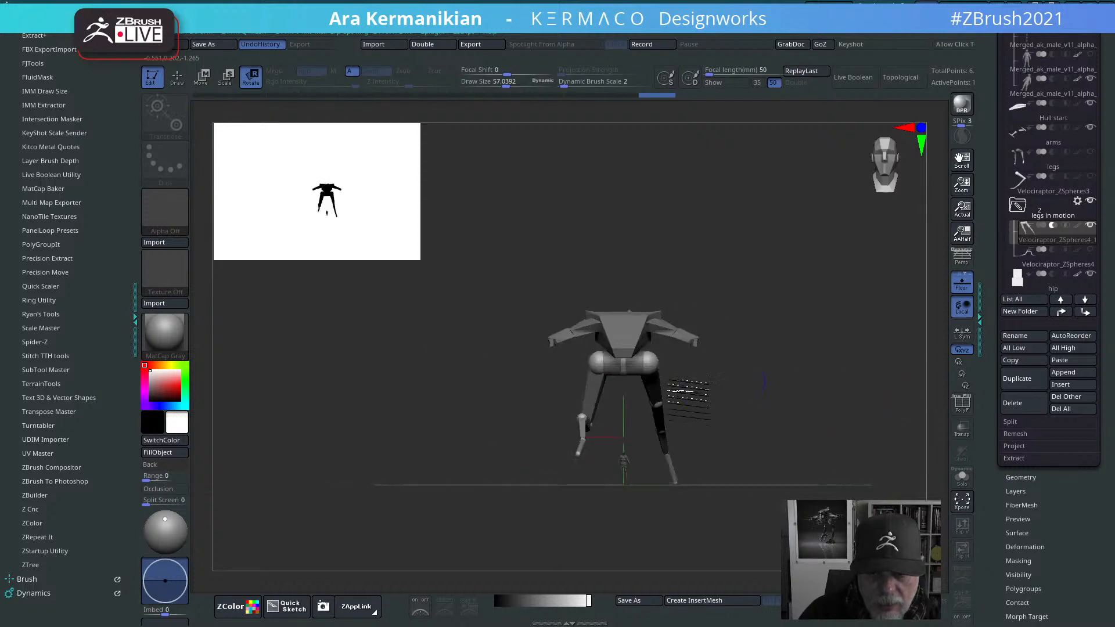
drag(598, 399, 614, 397)
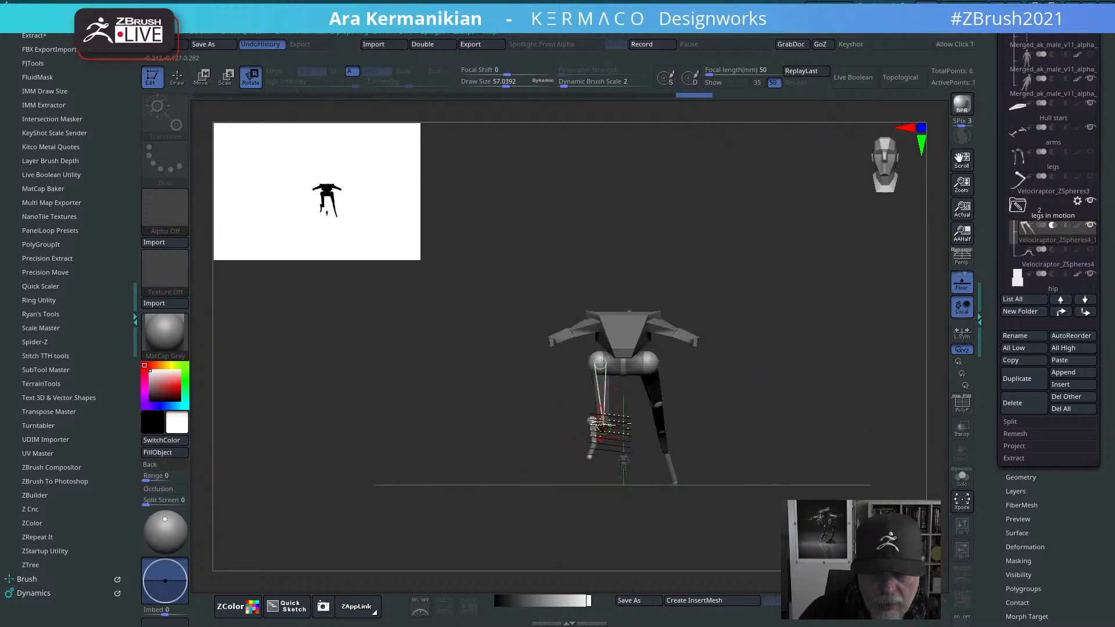
drag(816, 385, 746, 391)
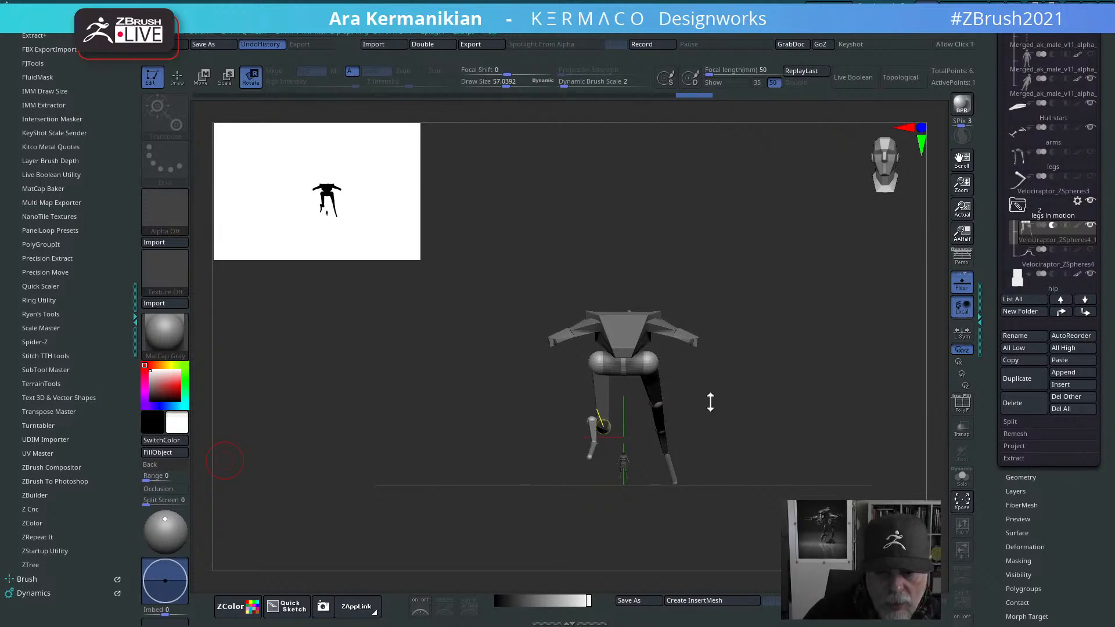
right_drag(710, 402, 733, 427)
right_click(736, 426)
right_drag(781, 346, 775, 383)
ctrl+drag(767, 438, 760, 435)
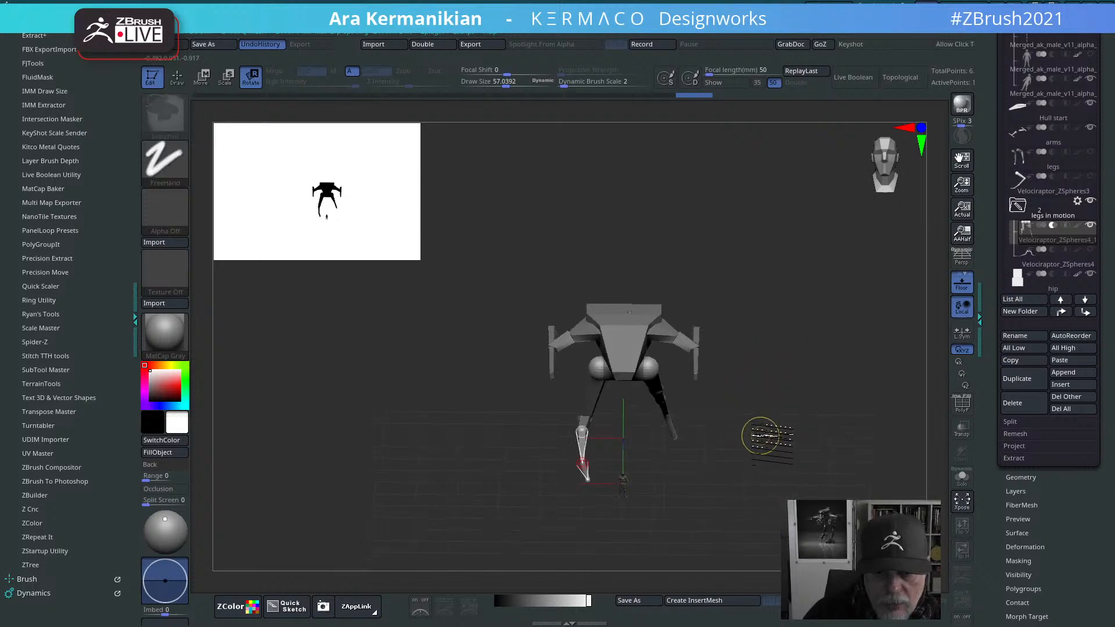
key(ctrl+z)
key(ctrl+z)
Step: Rotate the forward leg's thigh and lower segments inward, using front and underside views to line them up under the hull
drag(590, 410, 613, 401)
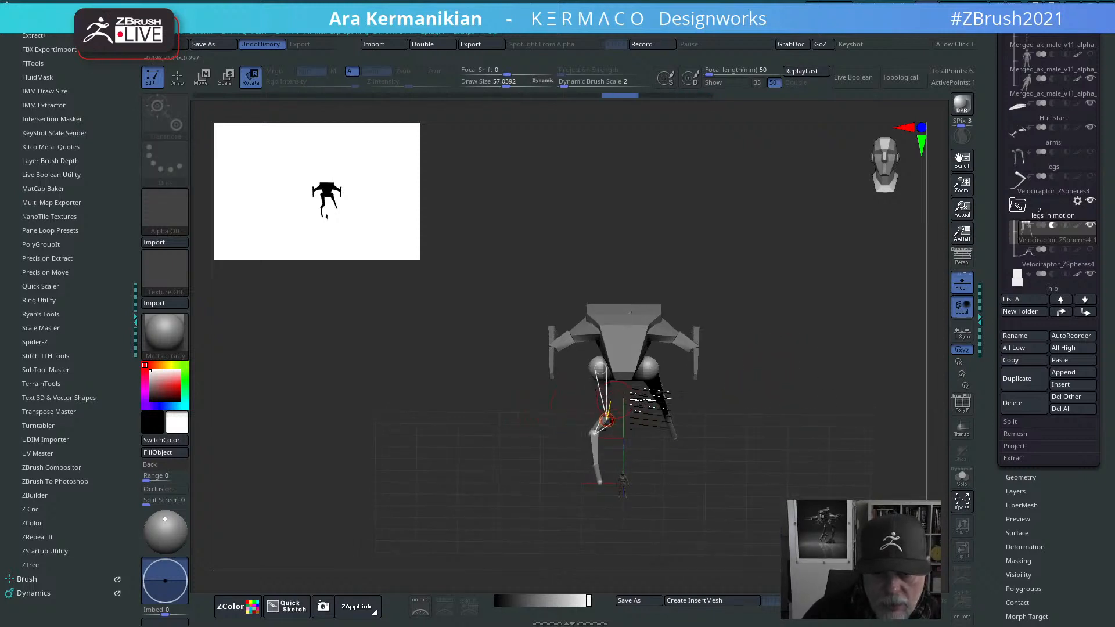
right_drag(815, 400, 841, 358)
right_drag(852, 452, 889, 328)
mouse_move(606, 370)
mouse_down()
mouse_move(623, 376)
mouse_move(611, 283)
mouse_up()
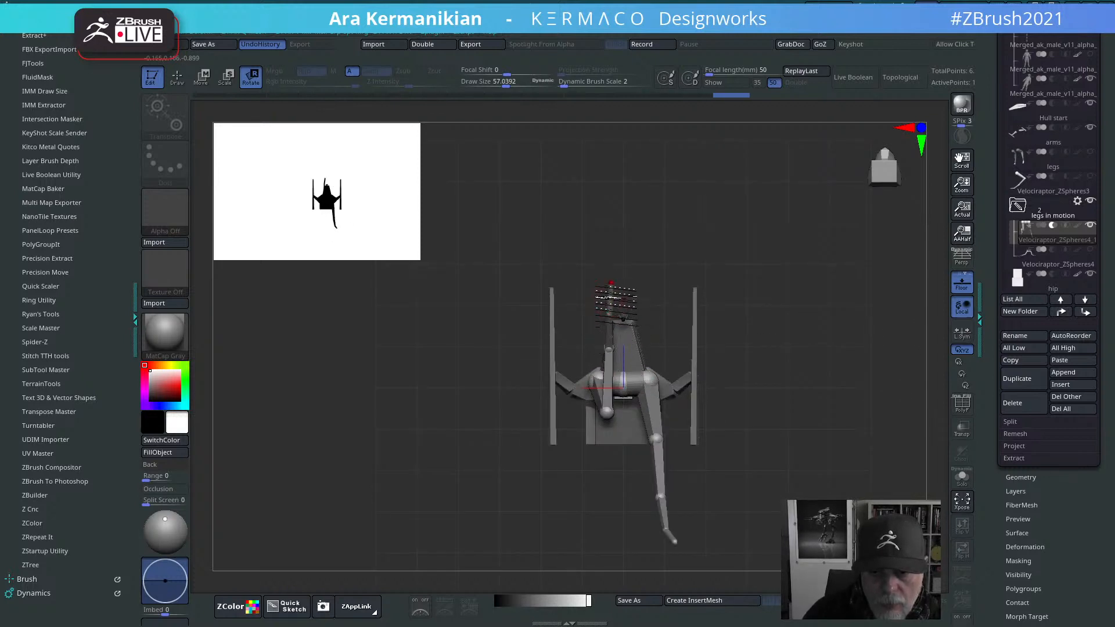
right_drag(726, 372, 723, 419)
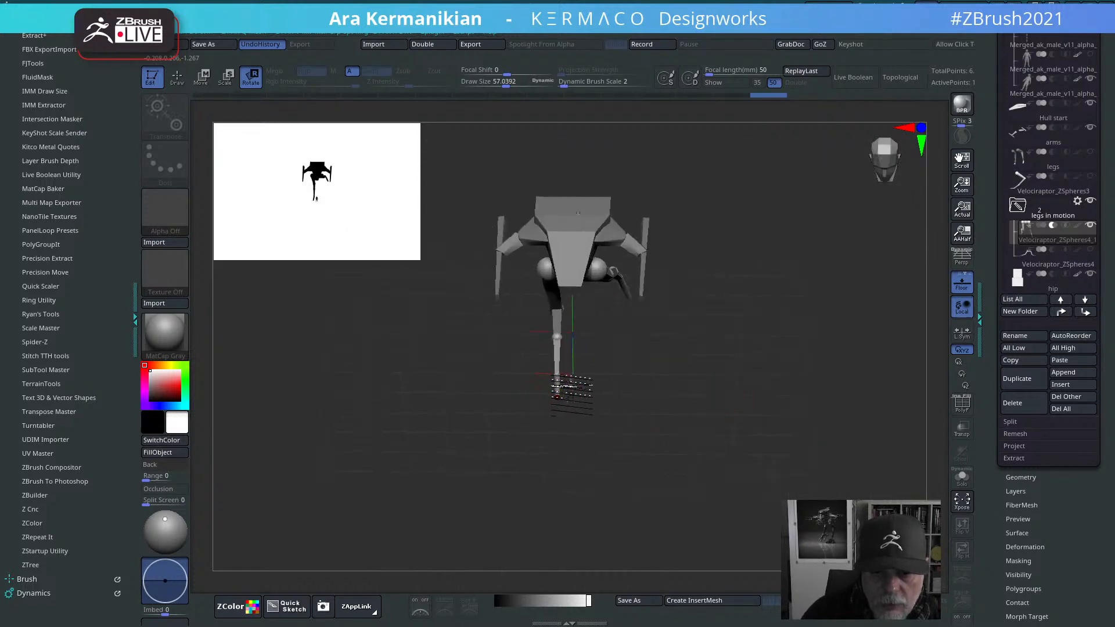
Step: Check the stride from the side and front and rotate the forward leg's thigh slightly inward at the knee
right_drag(581, 383, 796, 326)
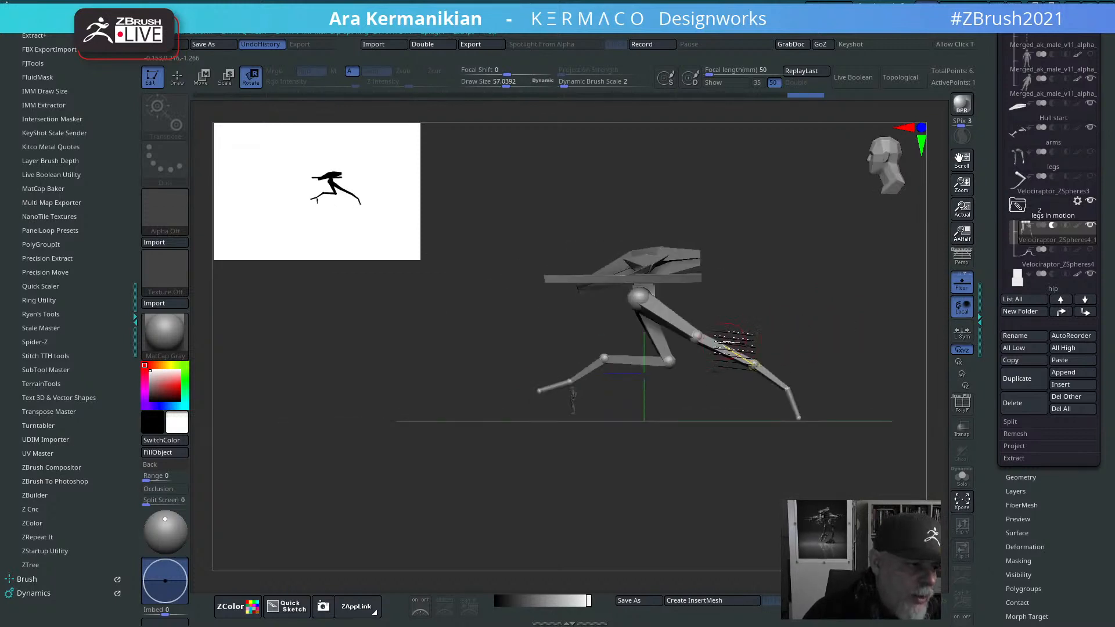
right_drag(731, 351, 654, 349)
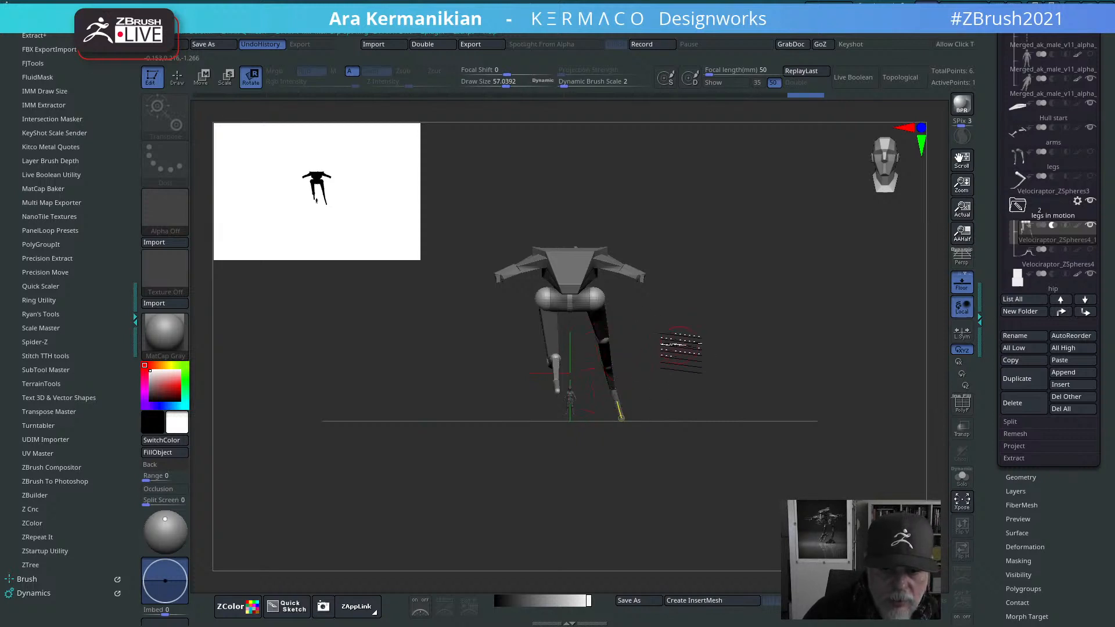
mouse_move(723, 326)
right_down()
mouse_move(836, 323)
mouse_move(570, 325)
mouse_move(821, 319)
mouse_move(768, 377)
mouse_move(776, 350)
right_up()
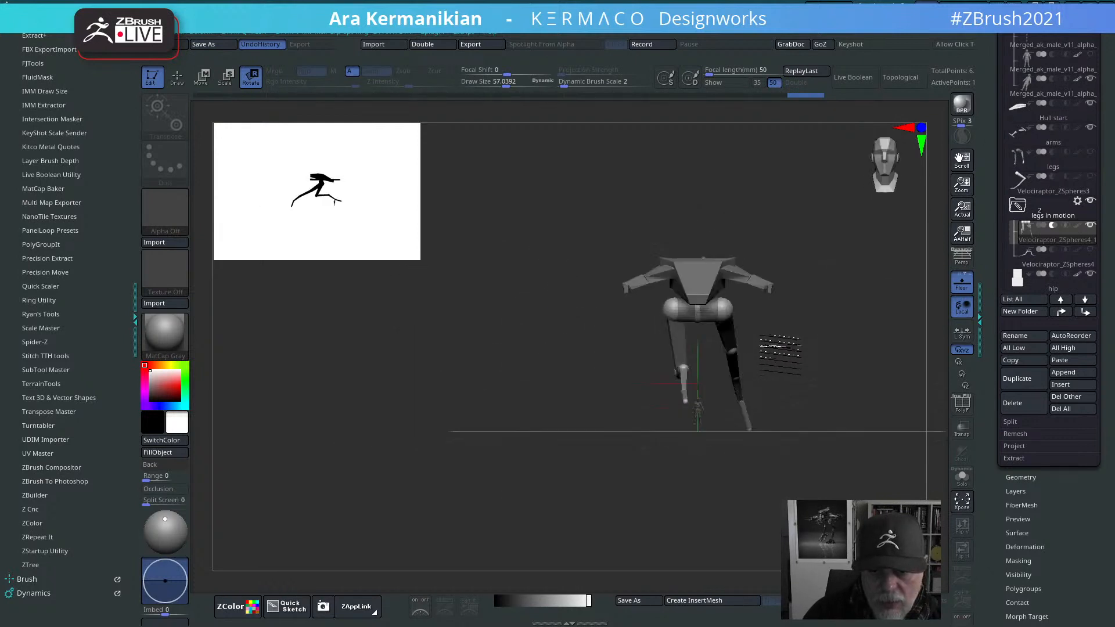
drag(674, 369, 680, 372)
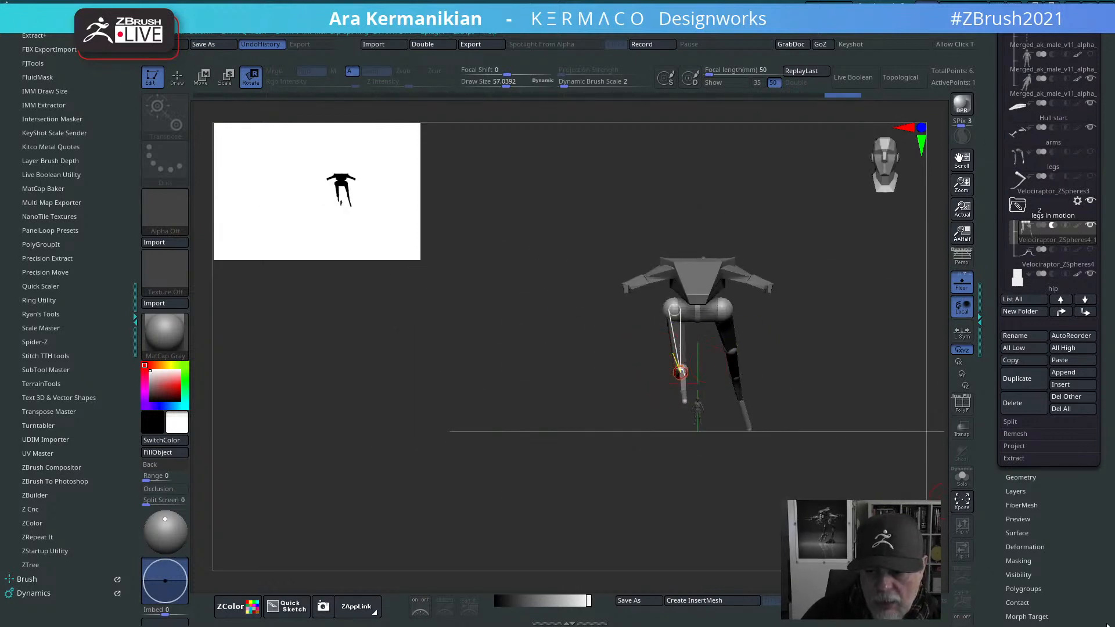
Step: Make an adaptive skin from the posed ZSphere legs and open the resulting mesh tool
scroll(1026, 528, down, 5)
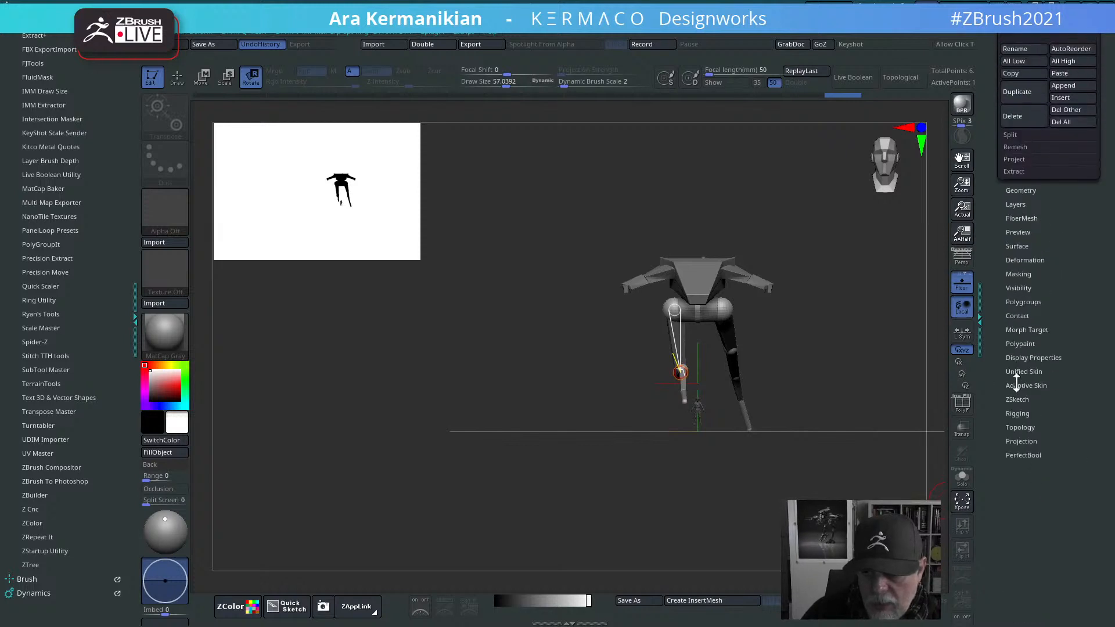
click(1022, 386)
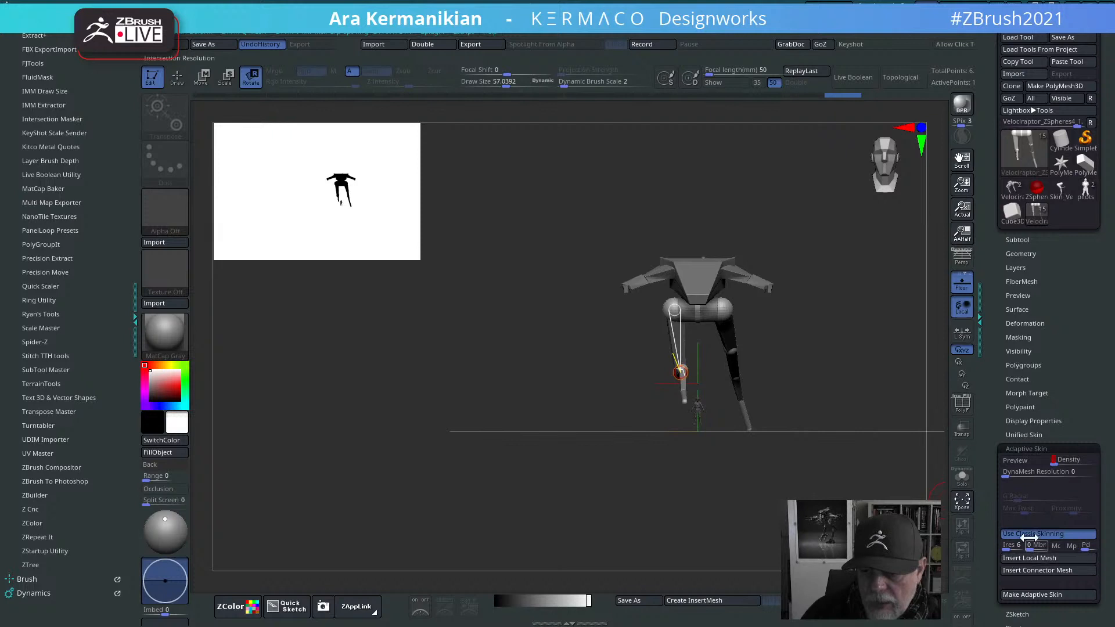
drag(990, 559, 993, 512)
click(1042, 524)
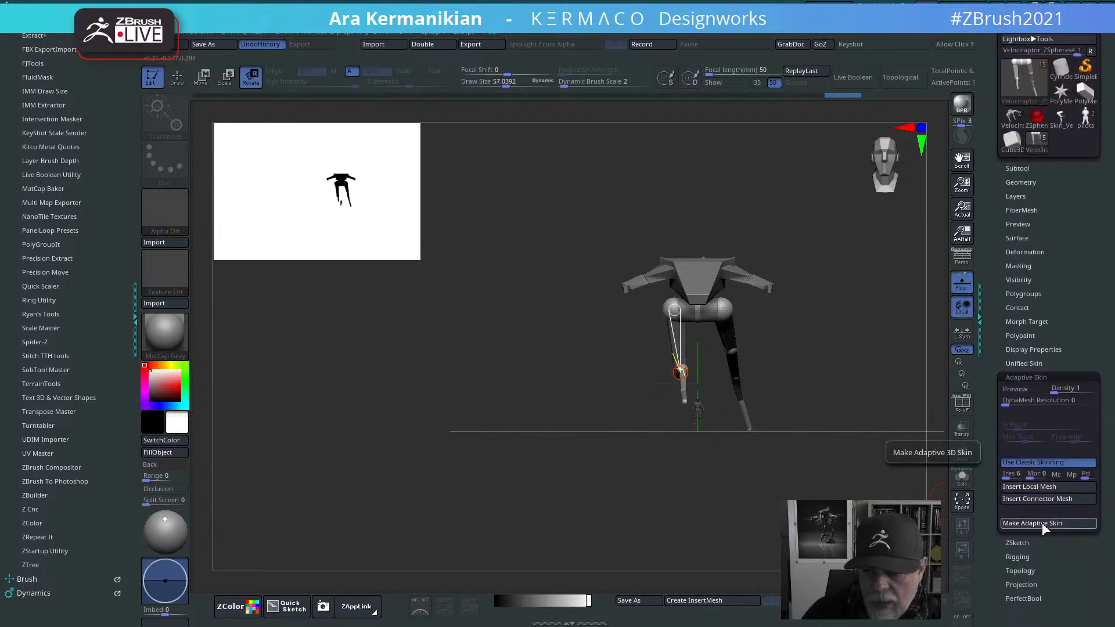
click(1036, 141)
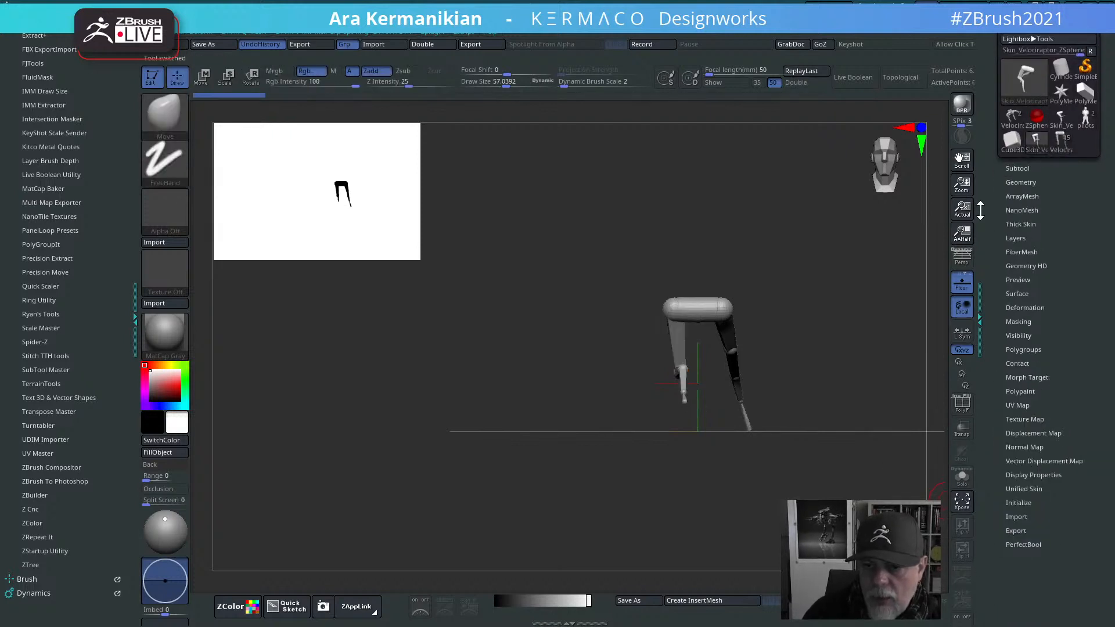
Step: Compare the new running-leg skin with the earlier leg skin from front and side views
drag(749, 255, 904, 202)
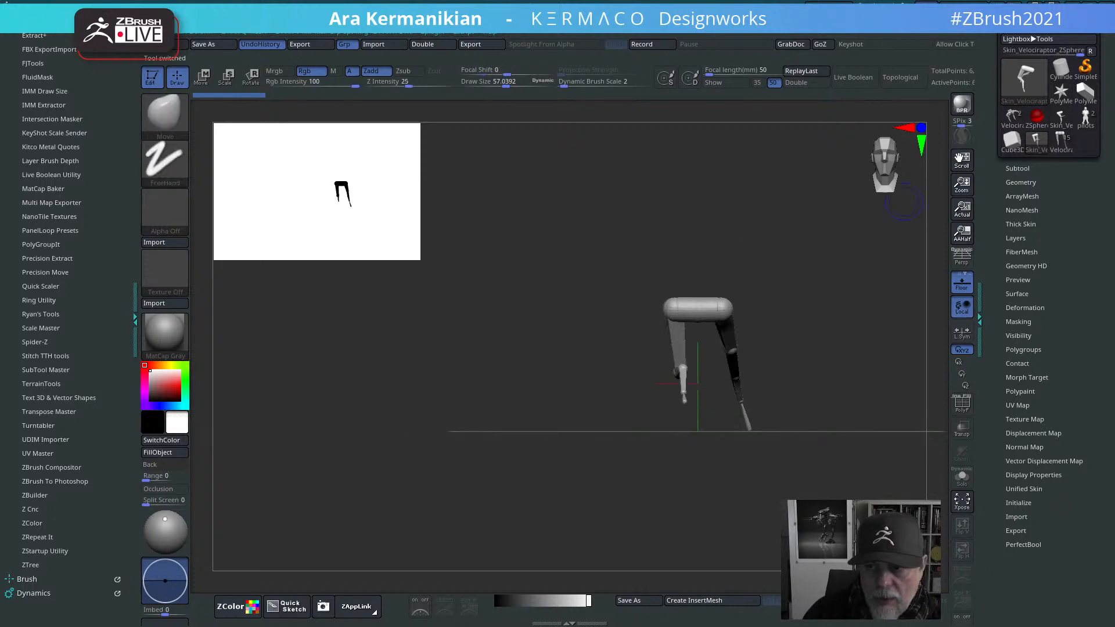
click(1060, 125)
shift+drag(783, 202, 796, 187)
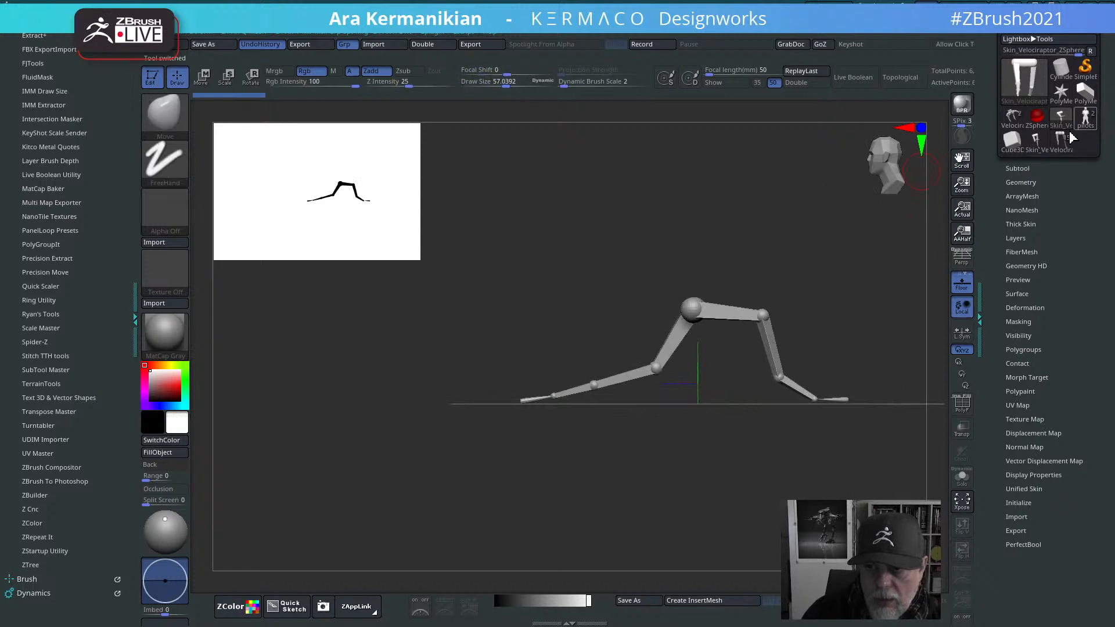
click(1036, 142)
drag(767, 278, 870, 241)
drag(792, 231, 755, 230)
click(1027, 169)
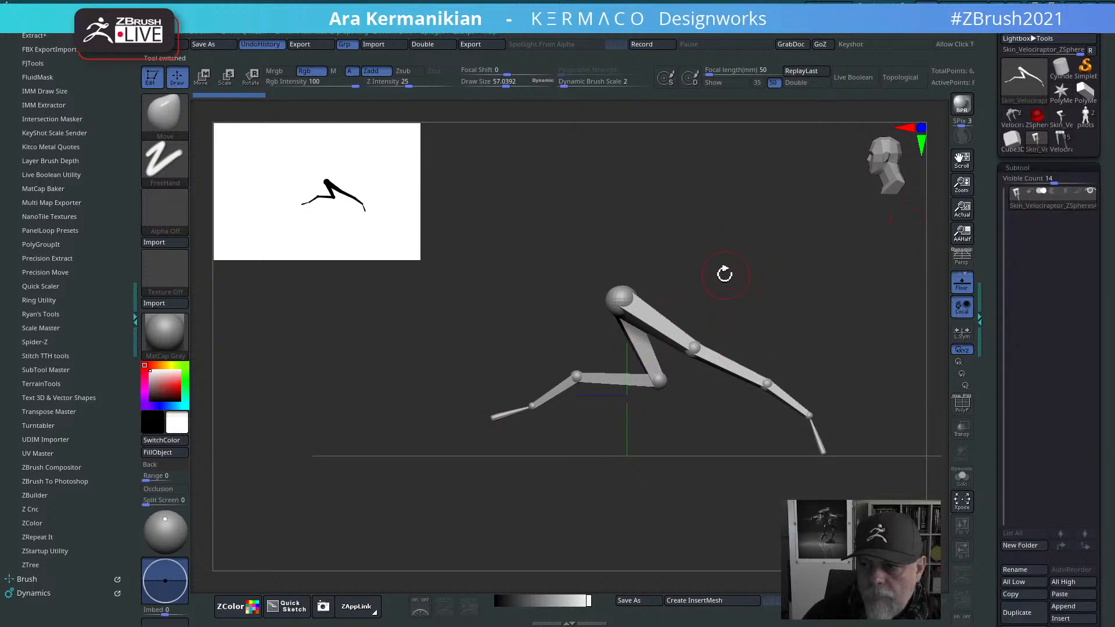
alt+drag(662, 266, 628, 262)
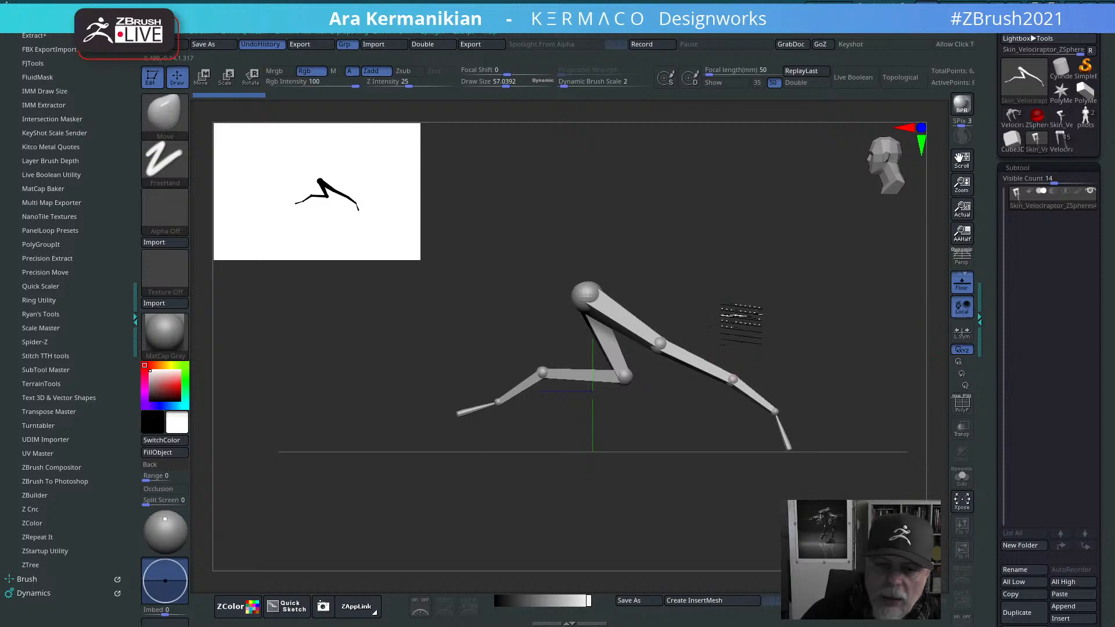
drag(741, 316, 804, 307)
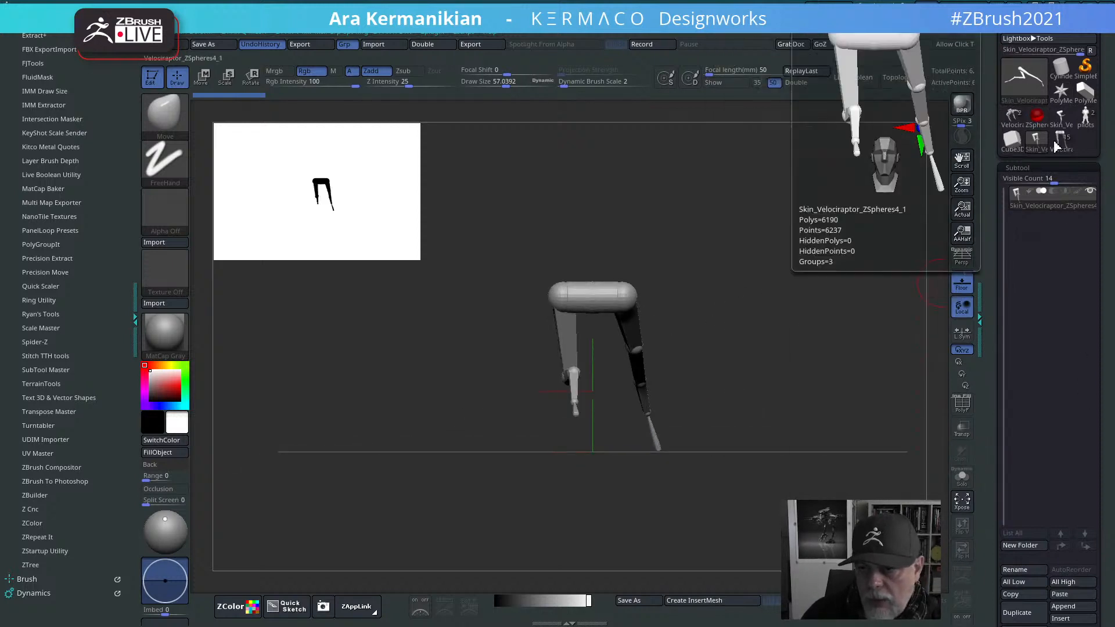
click(1065, 119)
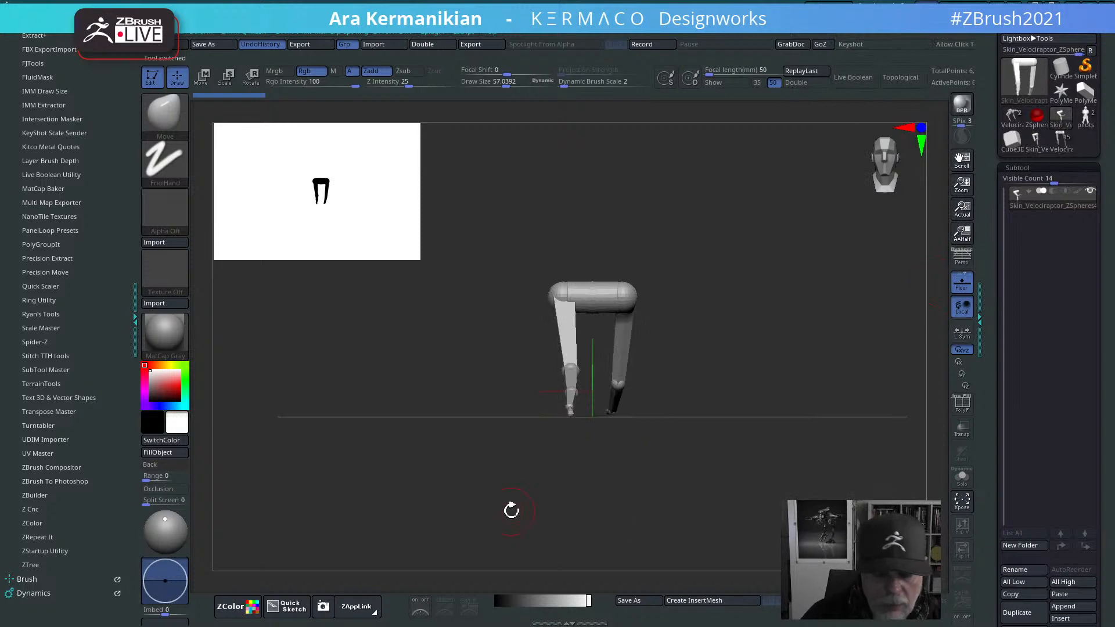
key(space)
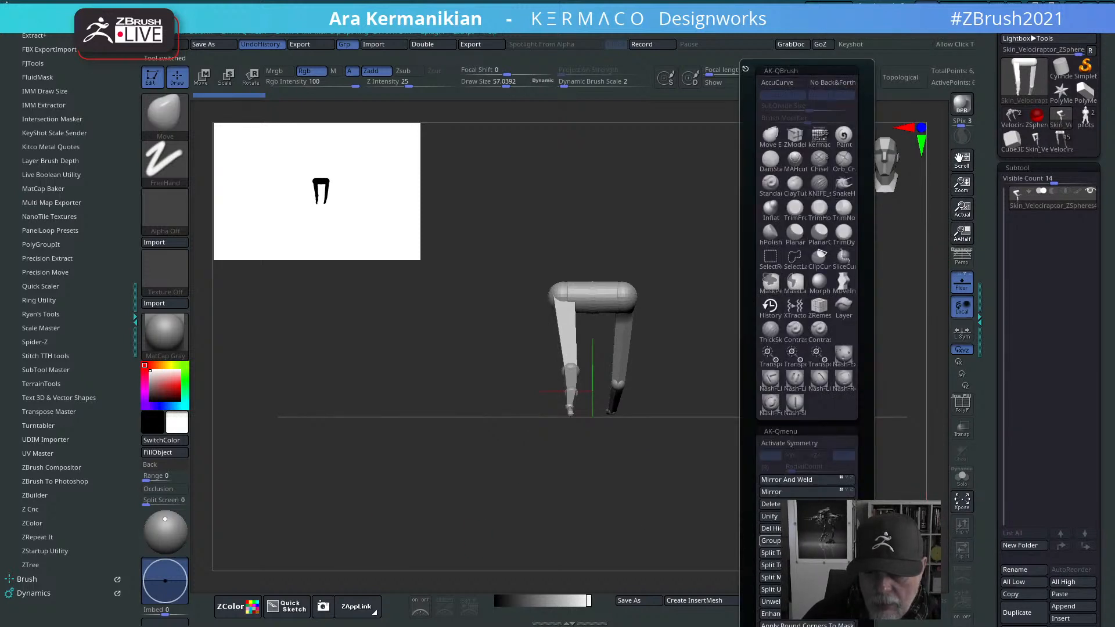
drag(687, 370, 930, 309)
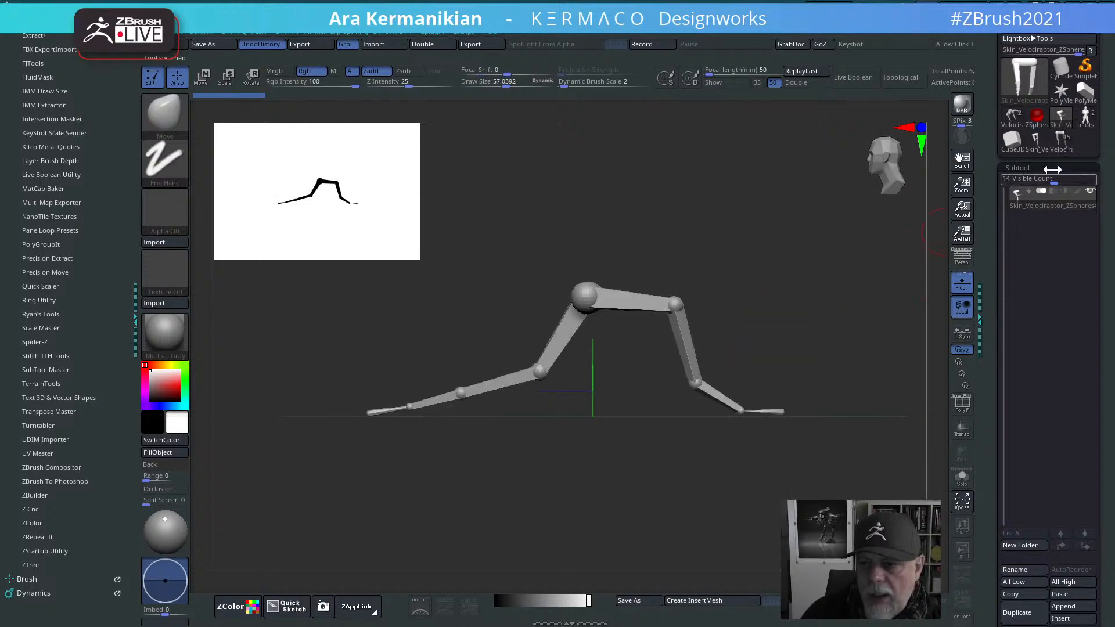
Step: Return to the full ZSphere model and select the Velociraptor_ZSpheres3 subtool
click(1058, 139)
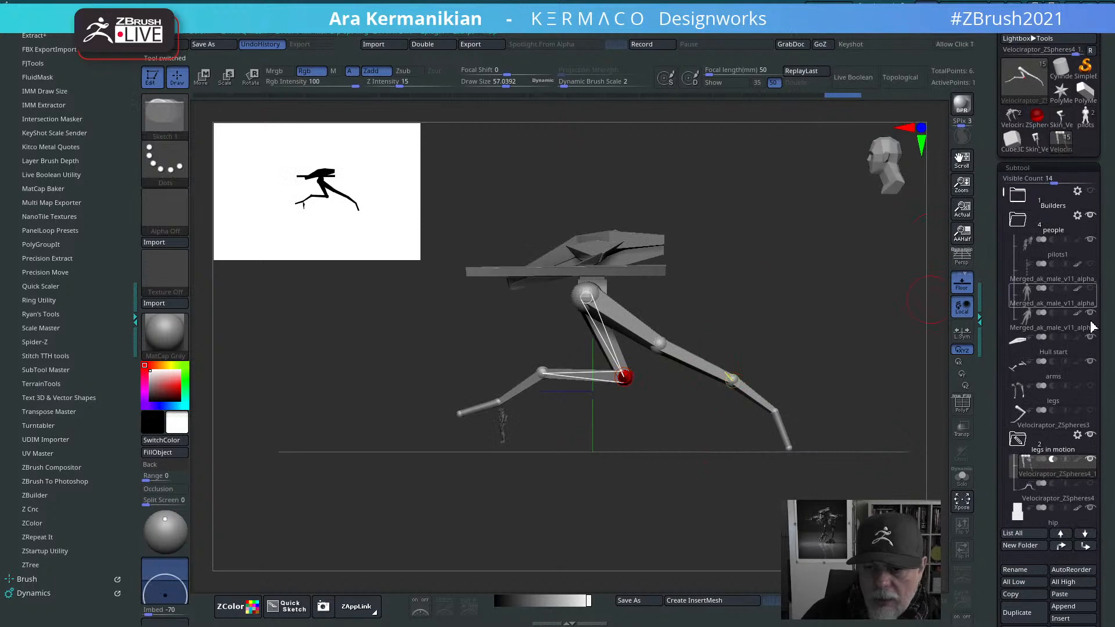
click(1050, 425)
key(ctrl+space)
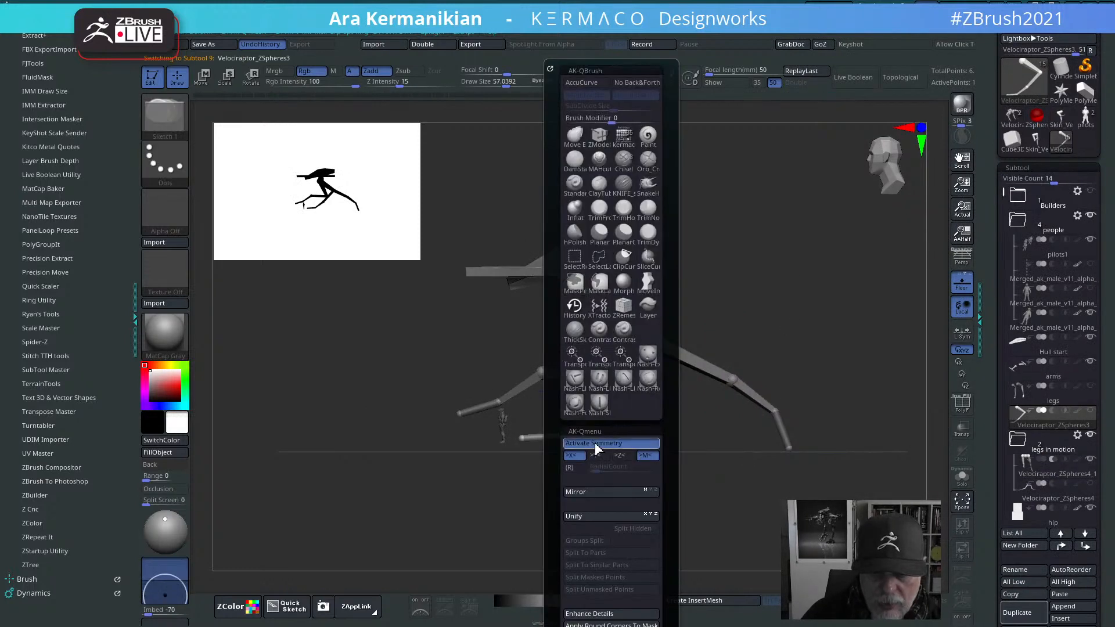
Step: Hide the posed Velociraptor_ZSpheres4_1 legs and duplicate Velociraptor_ZSpheres3, leaving the original selected
click(1090, 459)
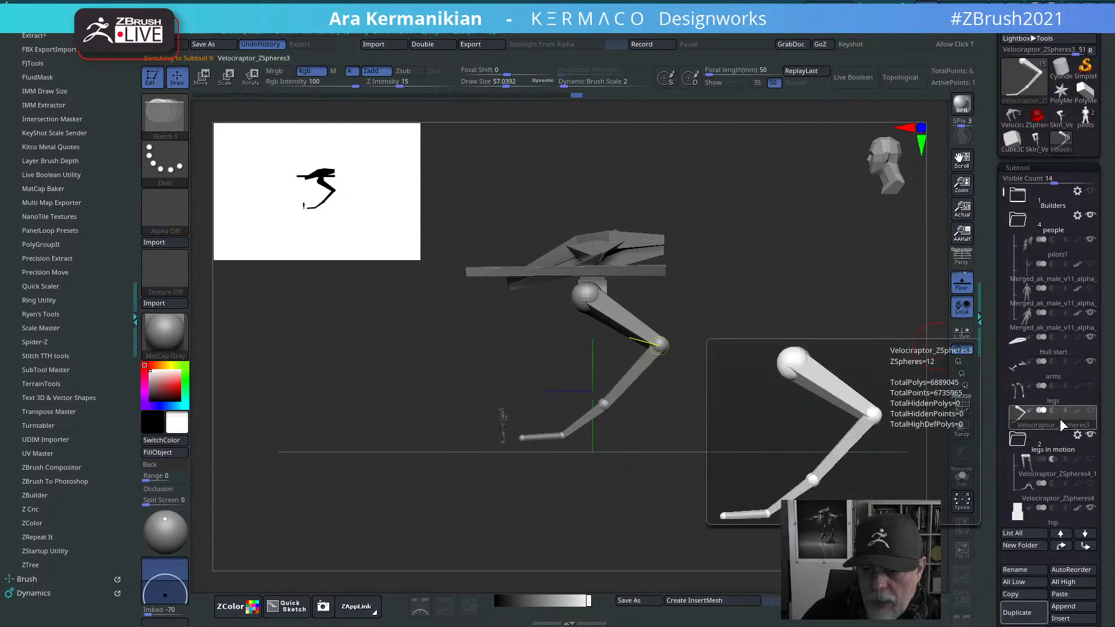
click(1032, 611)
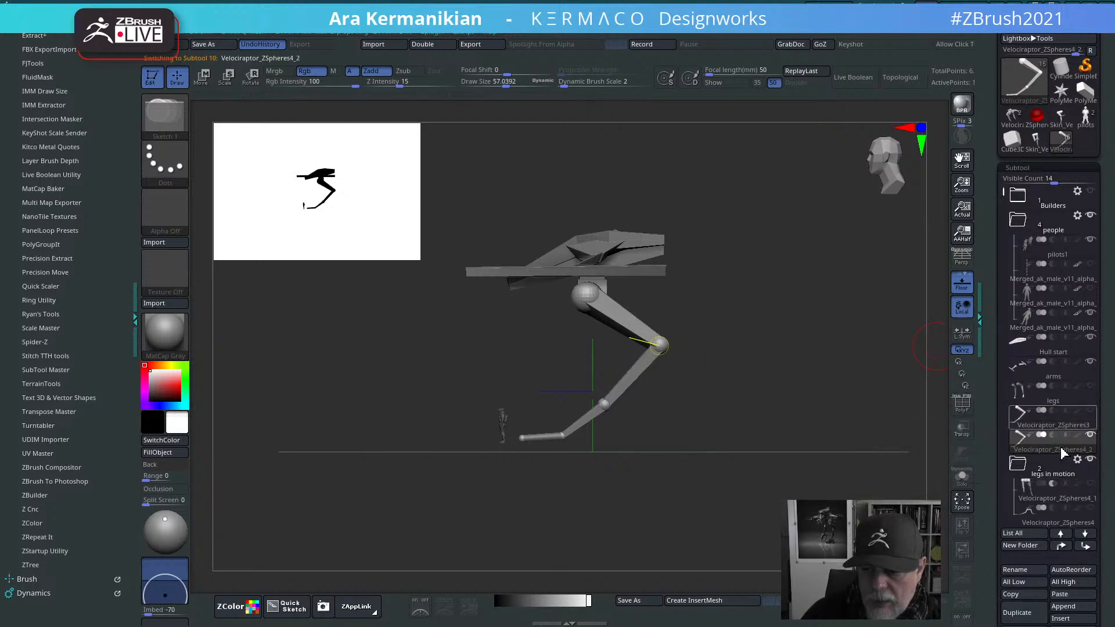
click(1052, 428)
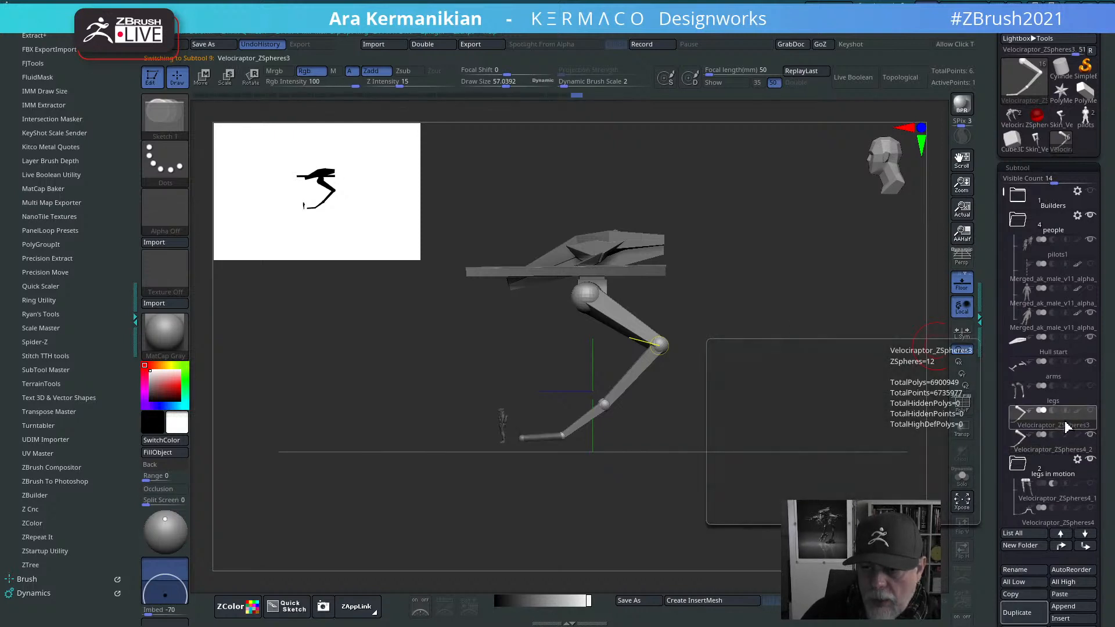
Step: Move Velociraptor_ZSpheres3 into the Builders folder and Velociraptor_ZSpheres4_2 into the legs in motion folder
drag(1066, 208, 1031, 225)
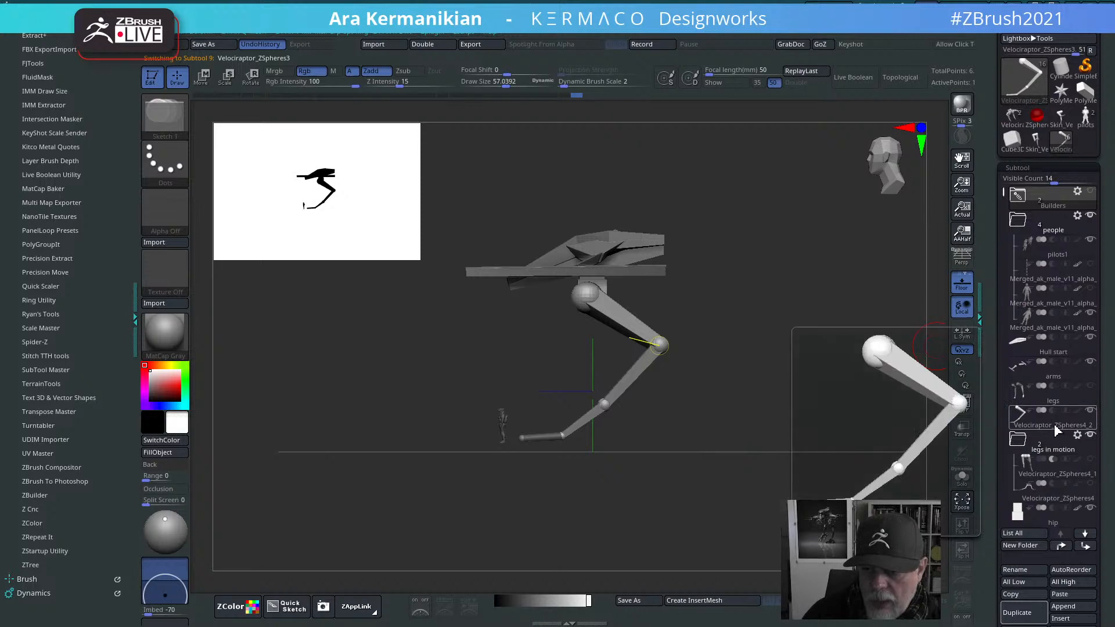
drag(1054, 424, 1052, 454)
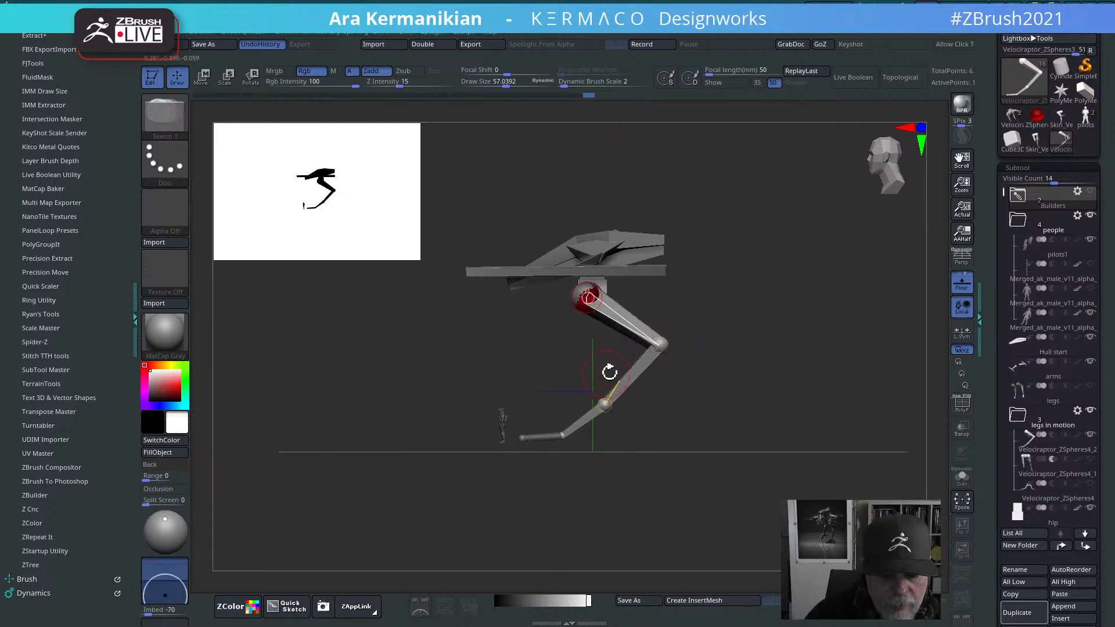
key(r)
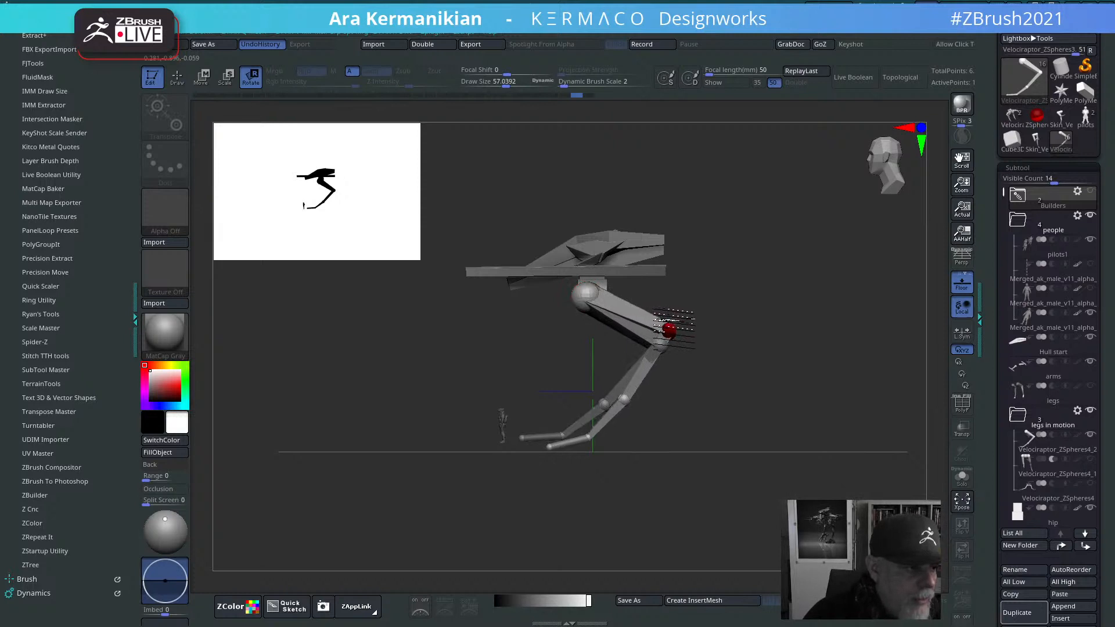
drag(666, 322, 767, 322)
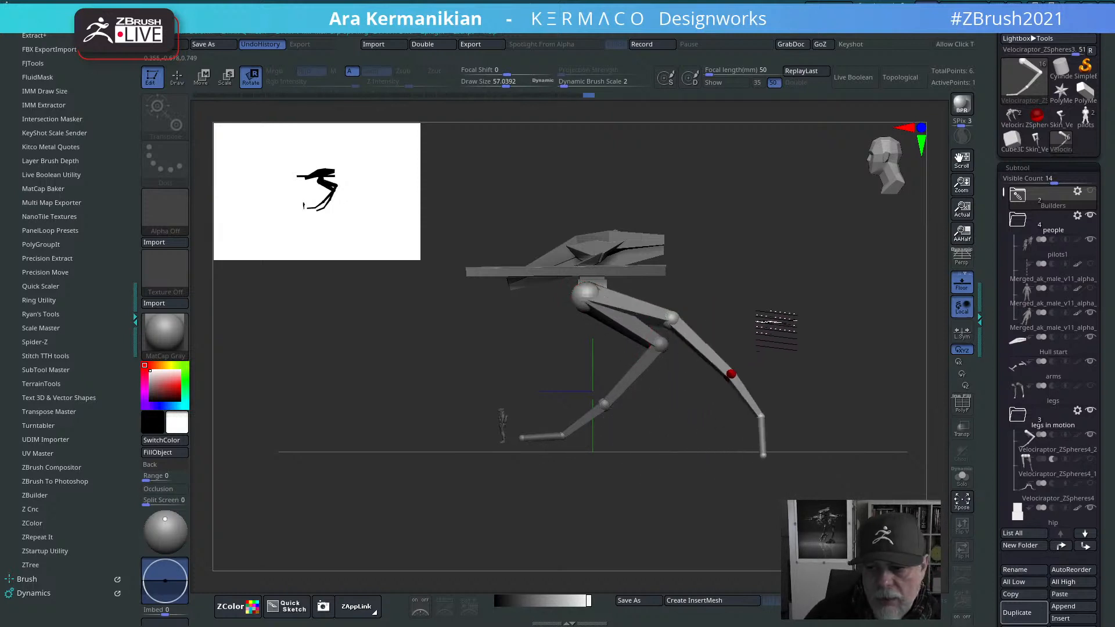
click(1017, 196)
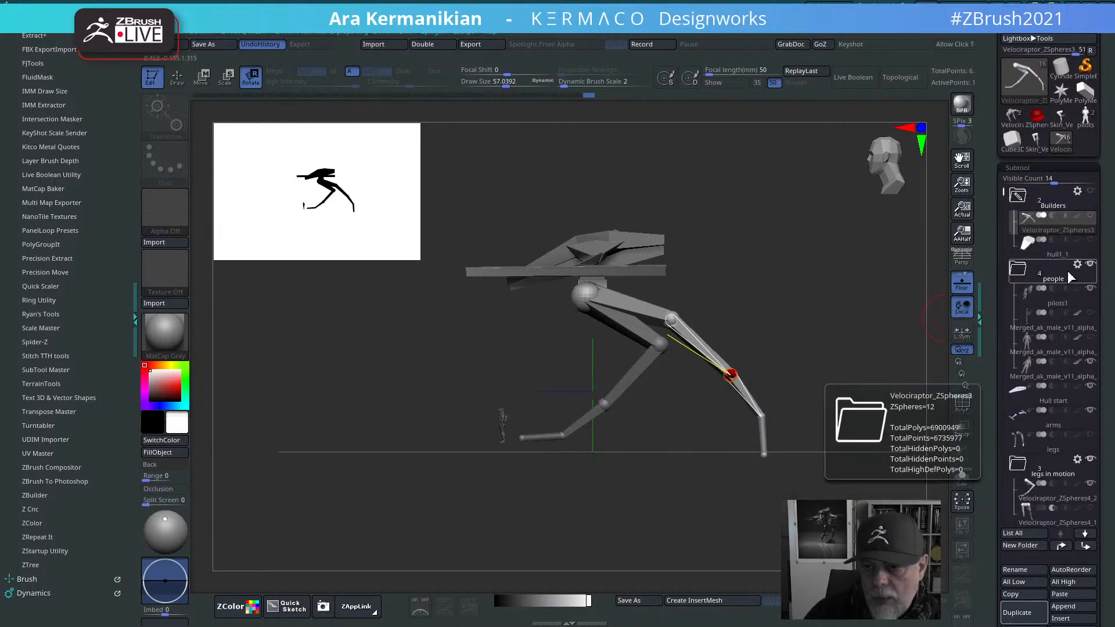
key(ctrl+z)
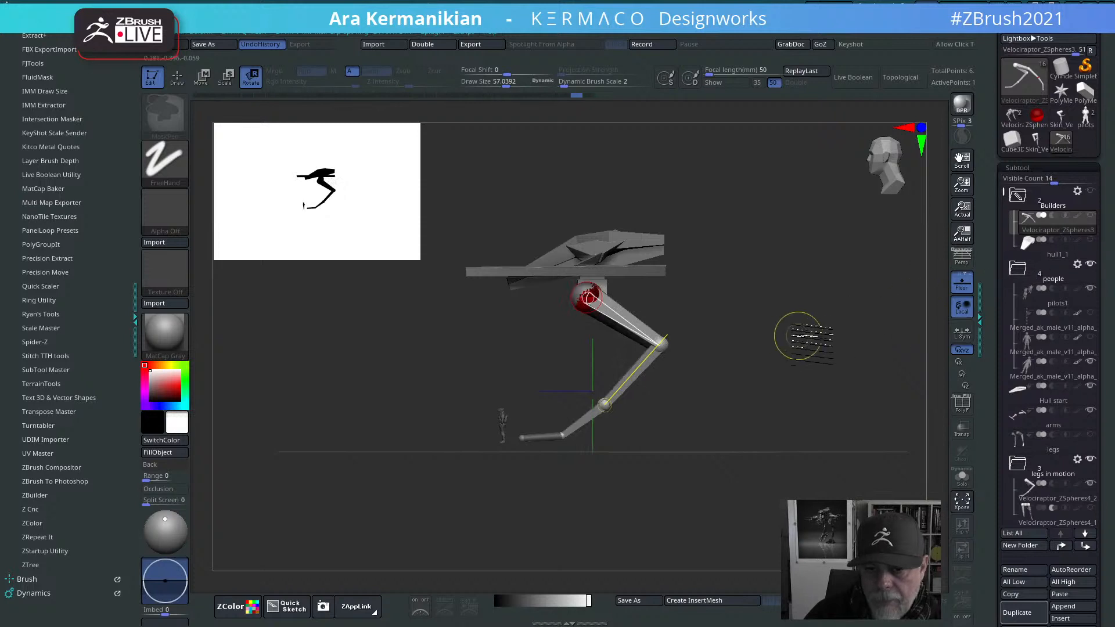
Step: Select Velociraptor_ZSpheres4_2, collapse the Builders folder, and rotate one leg's thigh, shin and foot backward into a trailing stride
click(1053, 503)
click(1017, 197)
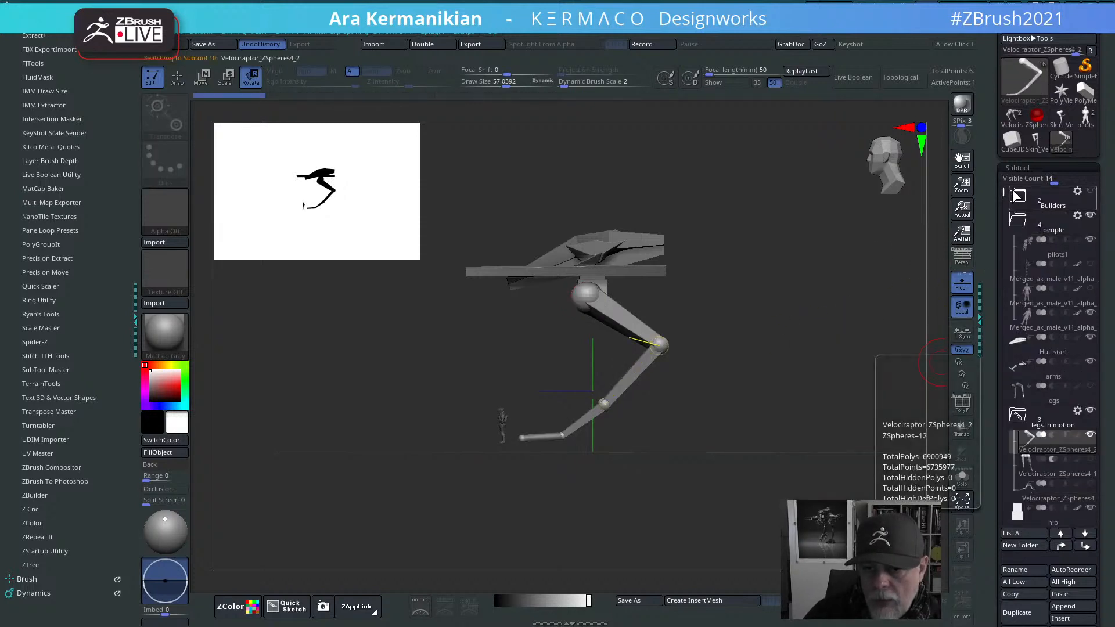
drag(657, 328, 702, 312)
drag(650, 365, 770, 375)
drag(807, 428, 793, 392)
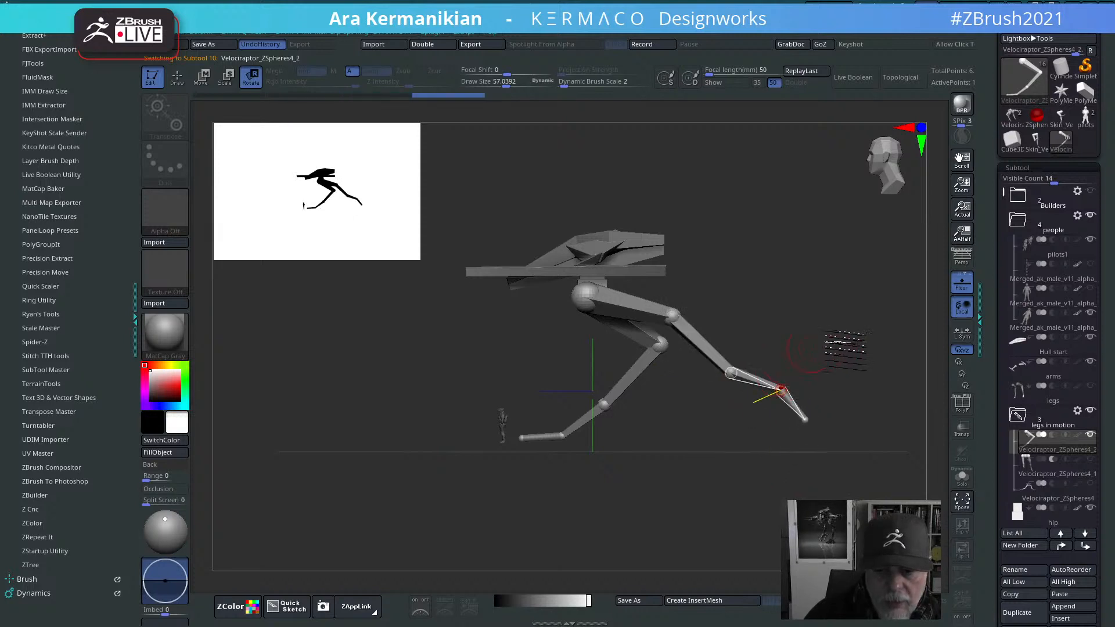
Step: Rotate the forward leg's segments outward from the hip, as seen from the front
drag(841, 343, 722, 388)
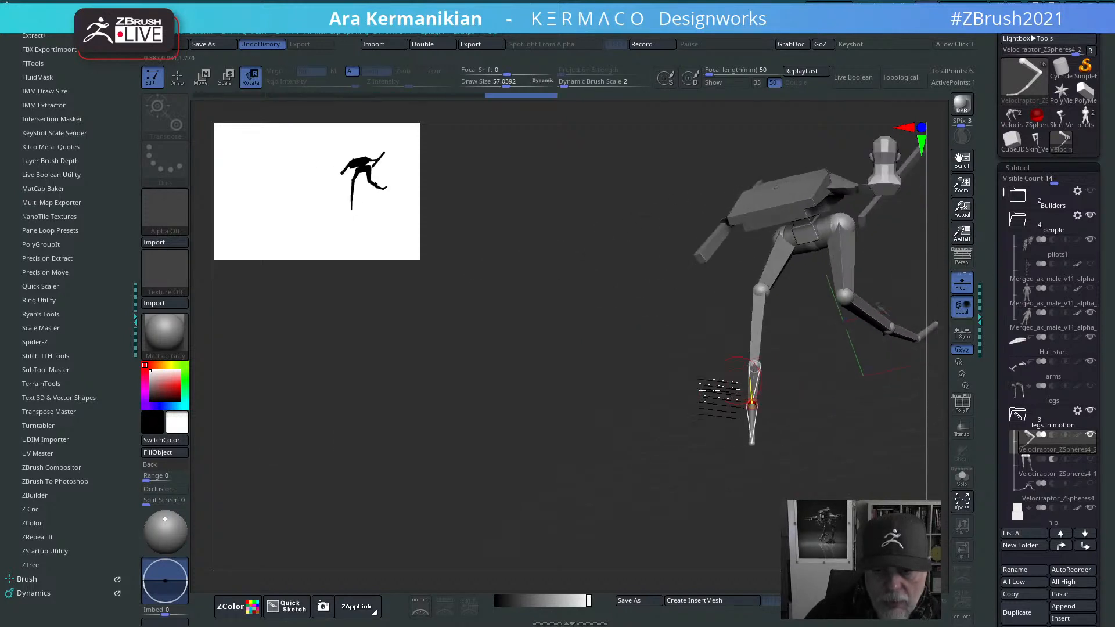
drag(516, 435, 610, 400)
drag(648, 336, 740, 428)
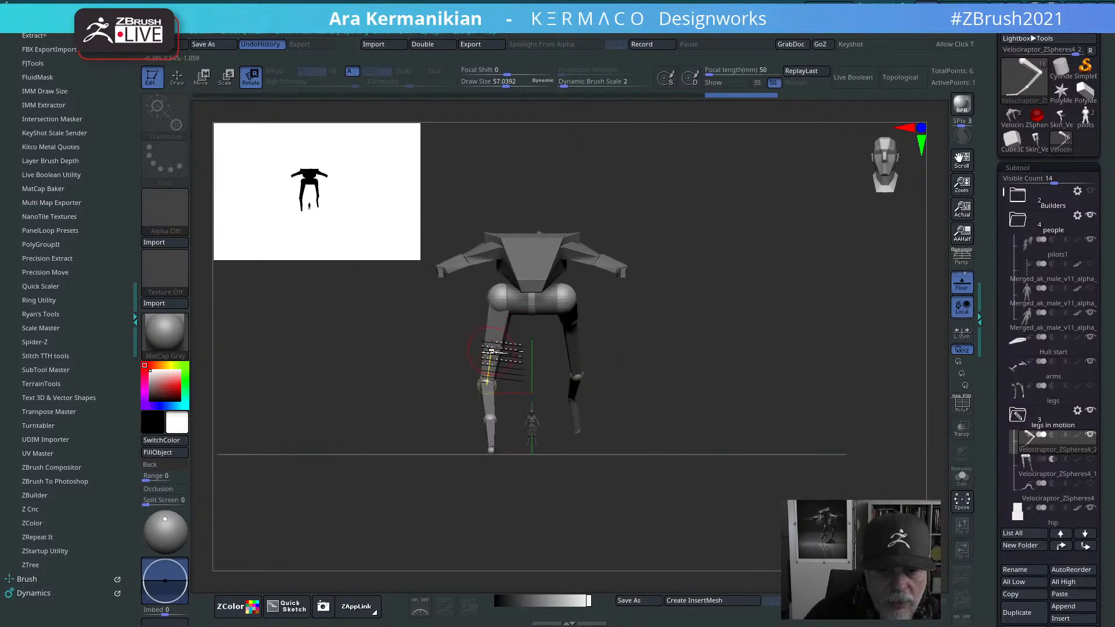
drag(502, 358, 470, 403)
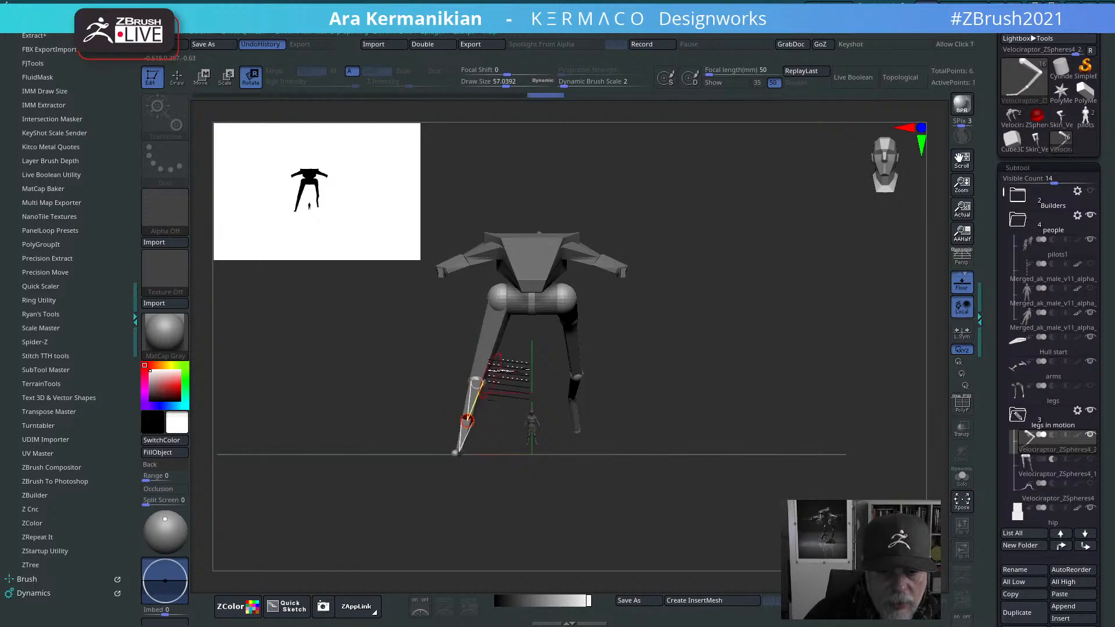
Step: Adjust the sideways angle of the trailing leg's segments from the front and rotate the forward leg slightly inward
drag(569, 320, 560, 321)
mouse_move(773, 351)
mouse_down()
mouse_move(549, 359)
mouse_move(554, 351)
mouse_move(561, 364)
mouse_up()
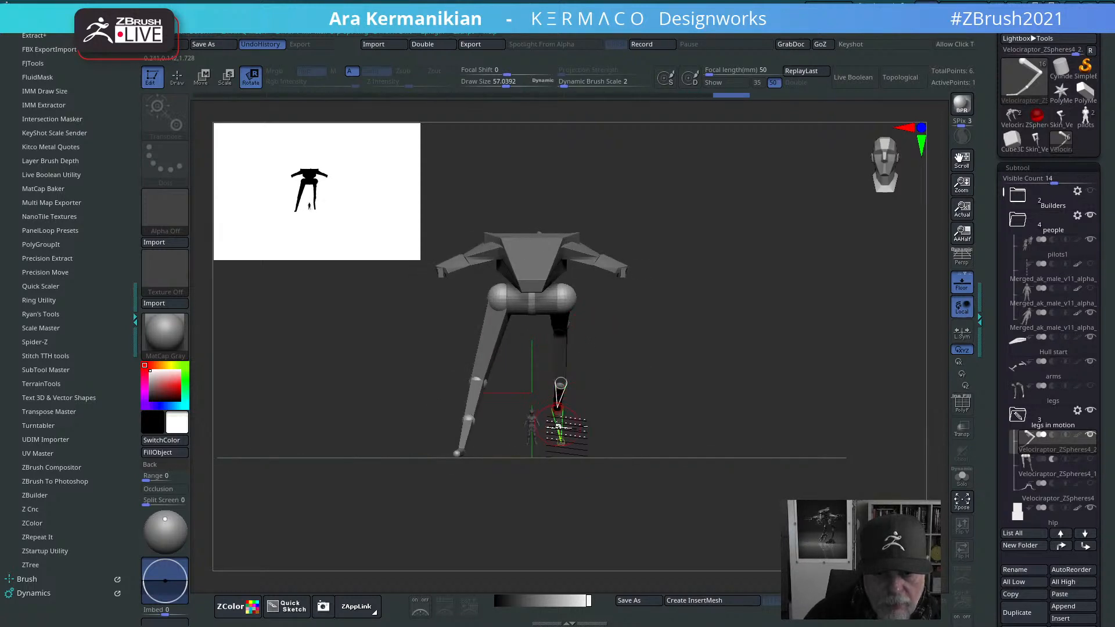
mouse_move(554, 429)
mouse_down()
mouse_move(544, 430)
mouse_move(558, 407)
mouse_move(561, 428)
mouse_up()
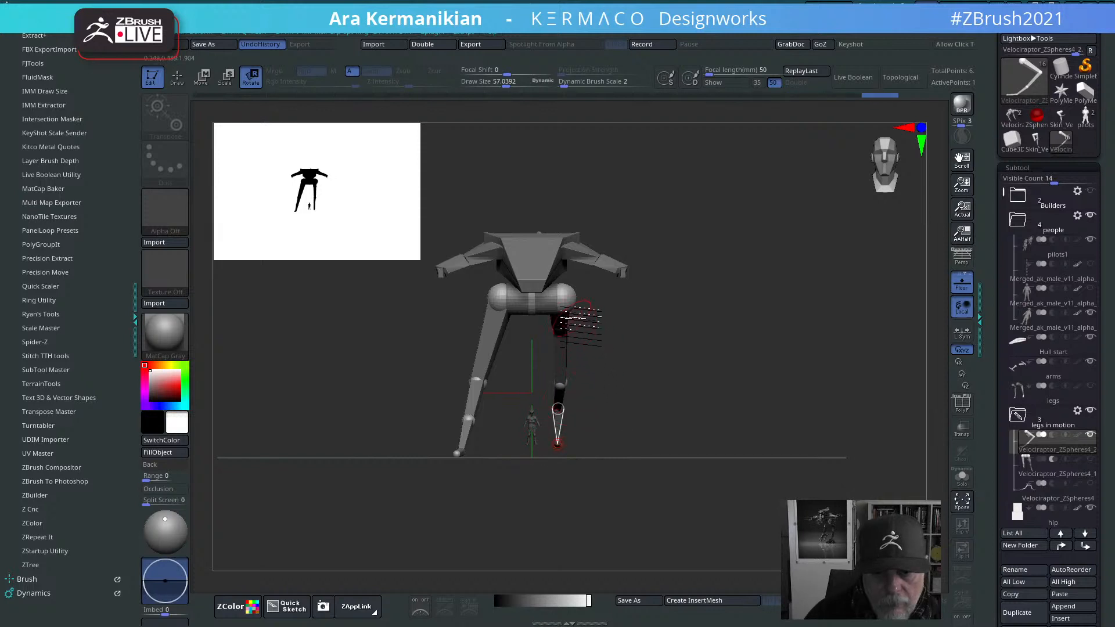
drag(574, 323, 509, 348)
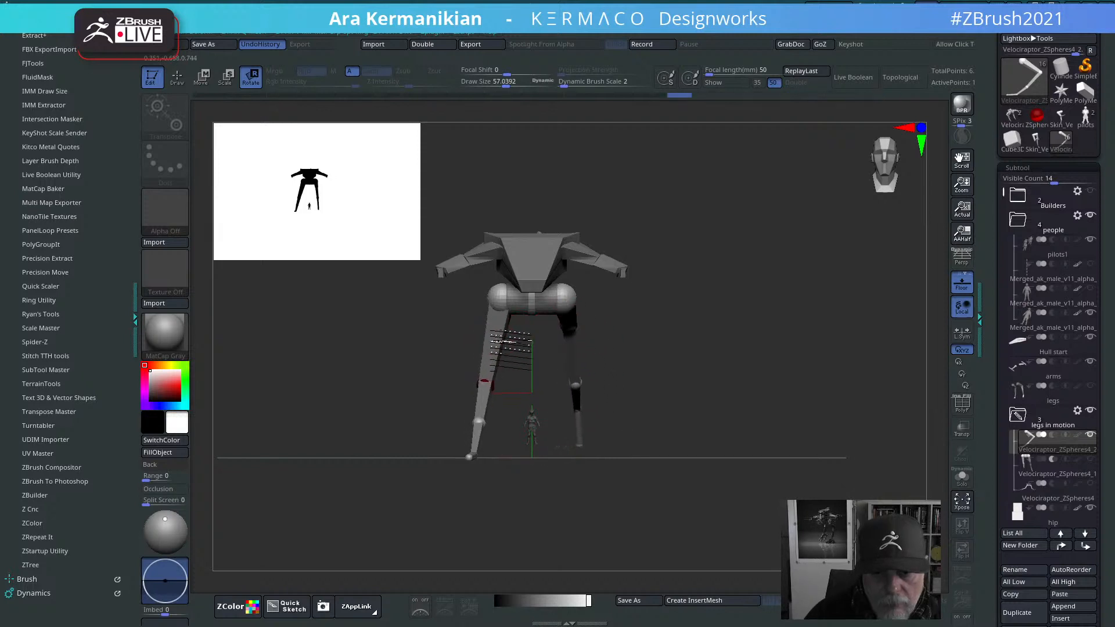
Step: Rotate the leading leg's thigh, shin and foot forward into a long stride, checking from the front and side
mouse_move(801, 361)
mouse_down()
mouse_move(700, 361)
mouse_move(684, 348)
mouse_up()
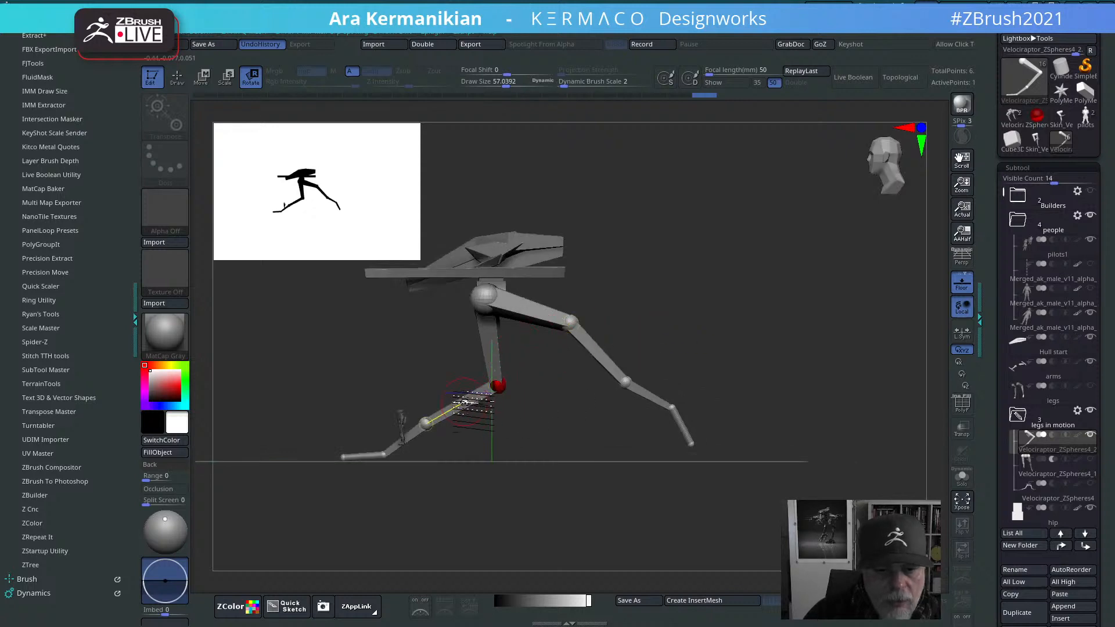
mouse_move(463, 411)
mouse_down()
mouse_move(421, 388)
mouse_move(412, 369)
mouse_move(377, 401)
mouse_move(427, 410)
mouse_move(349, 428)
mouse_up()
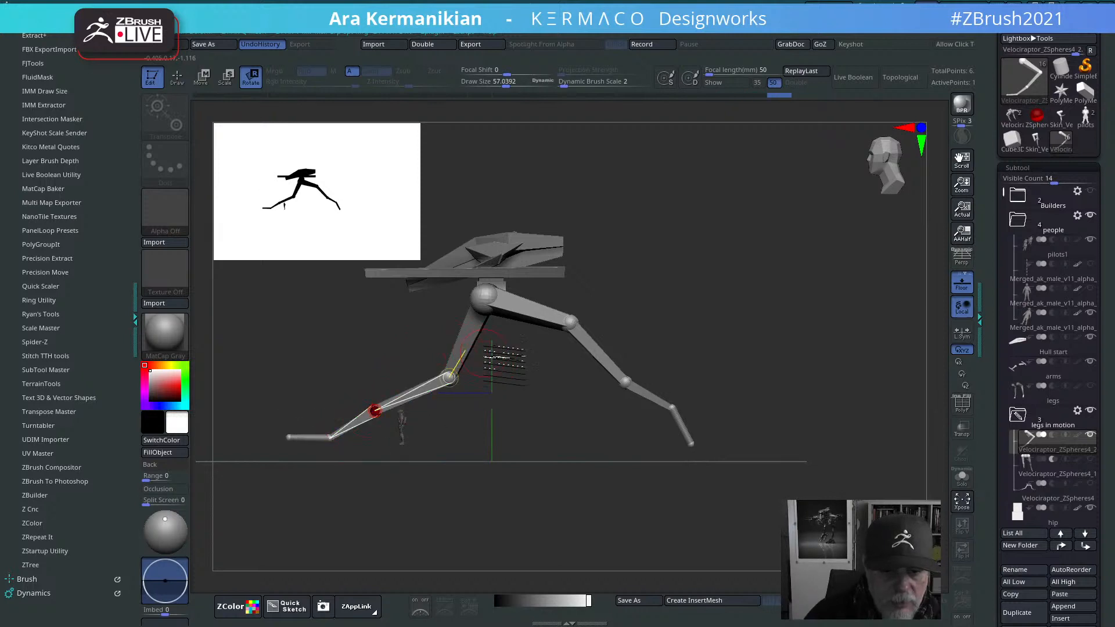
drag(514, 368, 580, 384)
drag(407, 375, 406, 375)
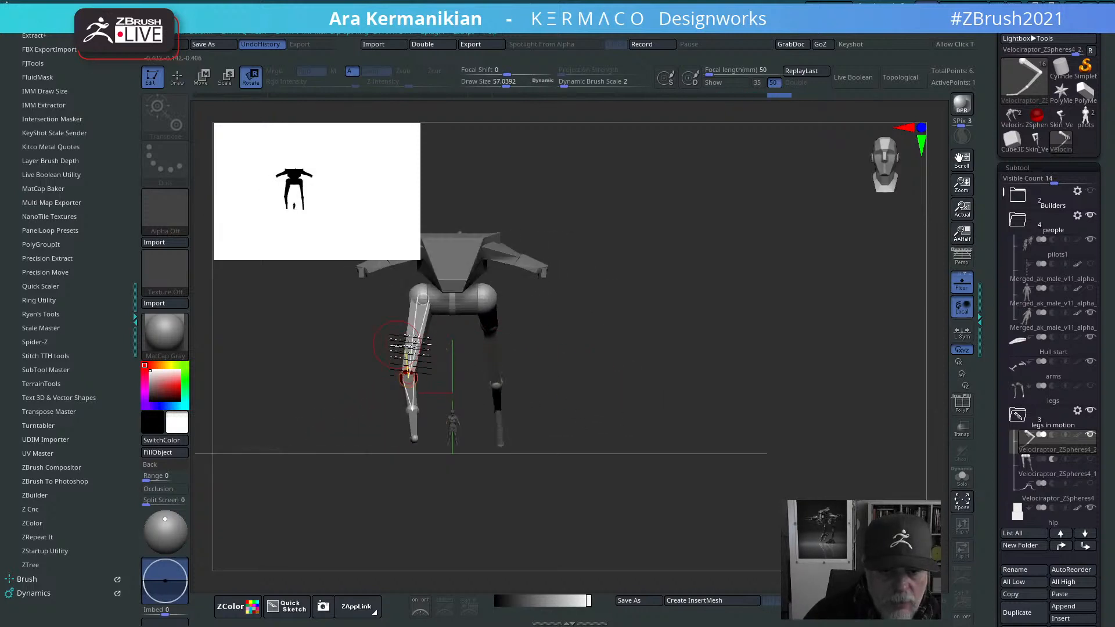
shift+drag(717, 343, 685, 314)
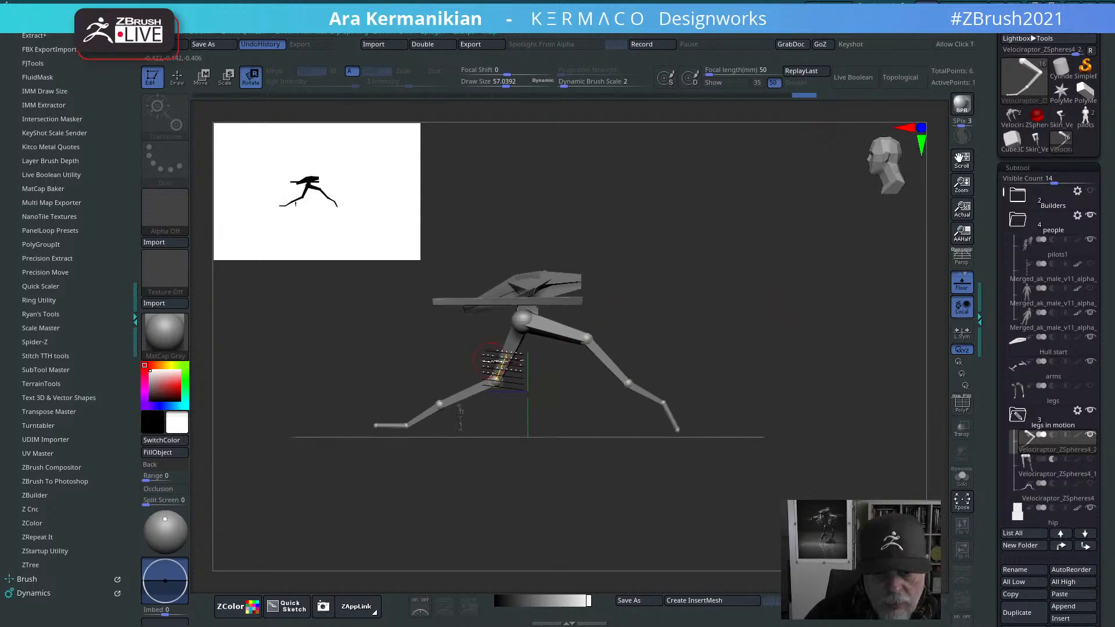
mouse_move(495, 377)
mouse_down()
mouse_move(476, 365)
mouse_move(442, 376)
mouse_move(432, 390)
mouse_move(444, 384)
mouse_move(392, 399)
mouse_move(395, 411)
mouse_up()
drag(501, 342, 500, 348)
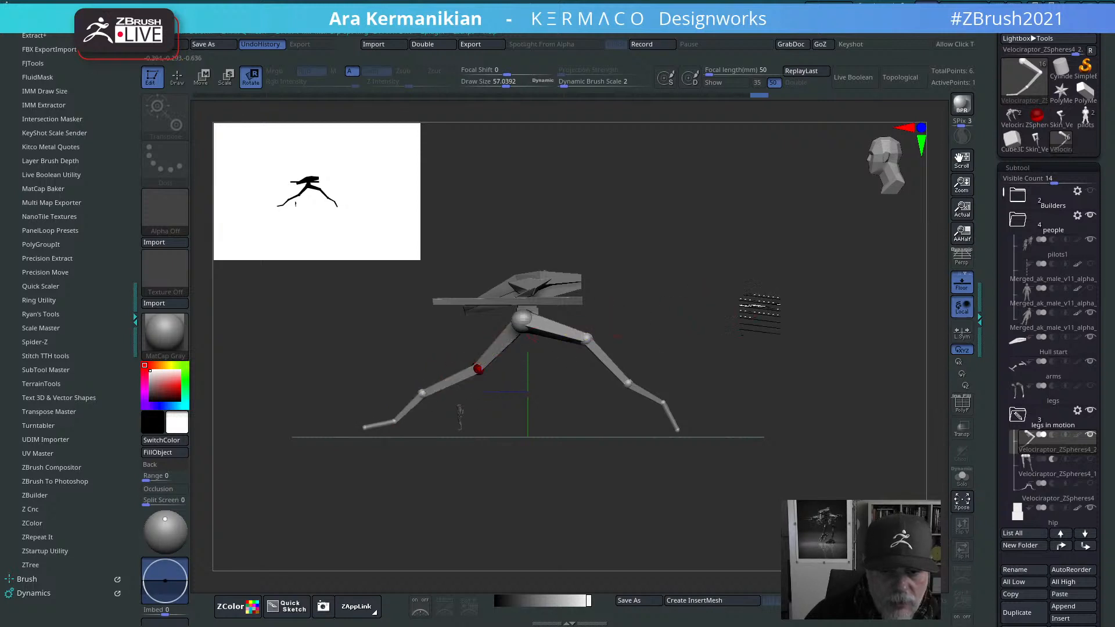
Step: Fine-tune the leading leg's lower segments from the front and rotate the trailing leg's toe segment slightly upward
shift+drag(740, 307, 769, 305)
drag(497, 377, 491, 393)
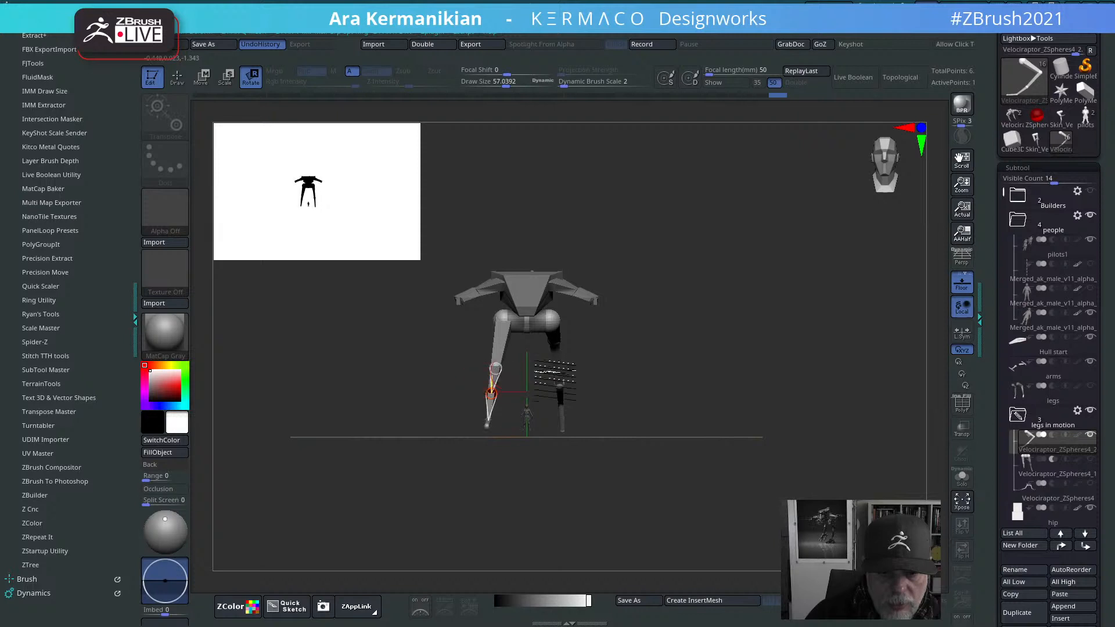
drag(558, 372, 813, 334)
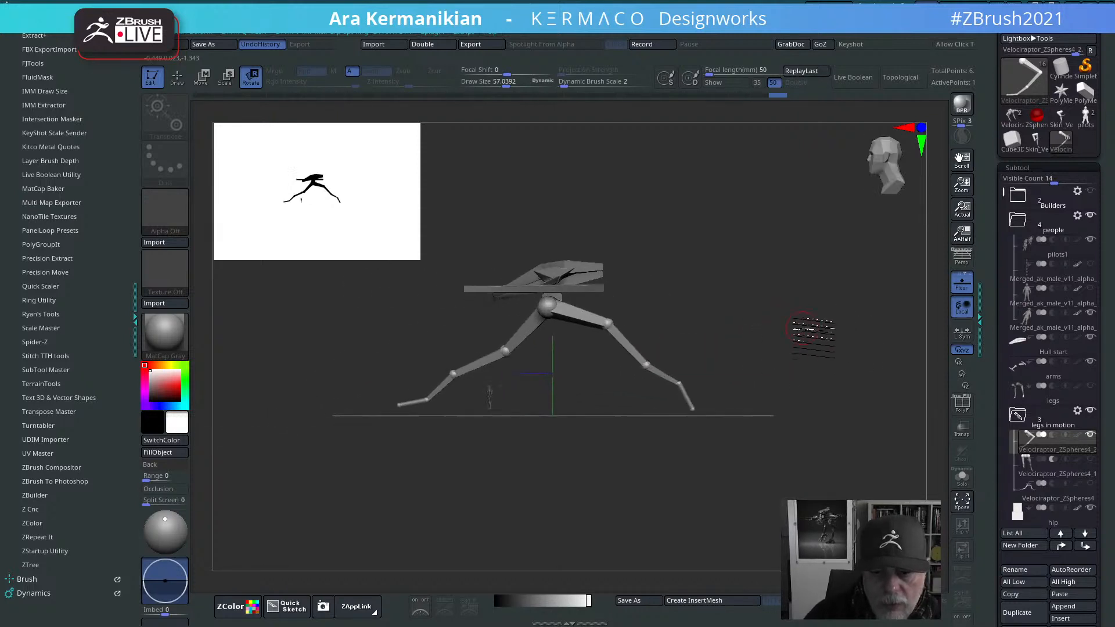
click(976, 495)
scroll(1000, 369, down, 10)
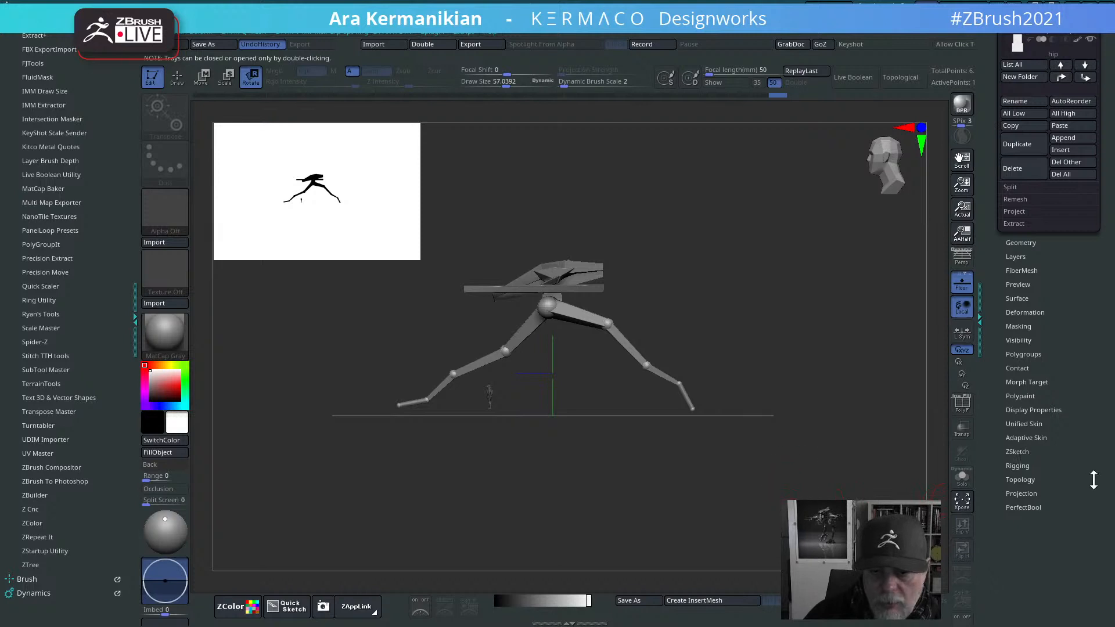
mouse_move(684, 392)
mouse_down()
mouse_move(702, 401)
mouse_move(729, 390)
mouse_move(697, 392)
mouse_move(695, 405)
mouse_up()
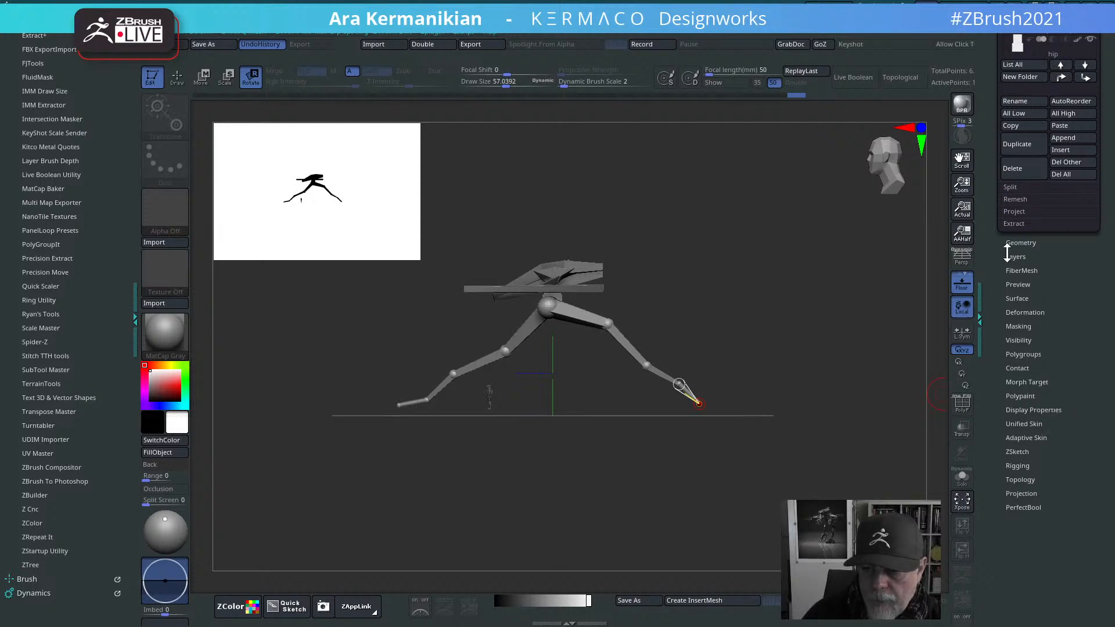
Step: Make an adaptive skin from the striding Velociraptor_ZSpheres4_2 legs
click(1036, 437)
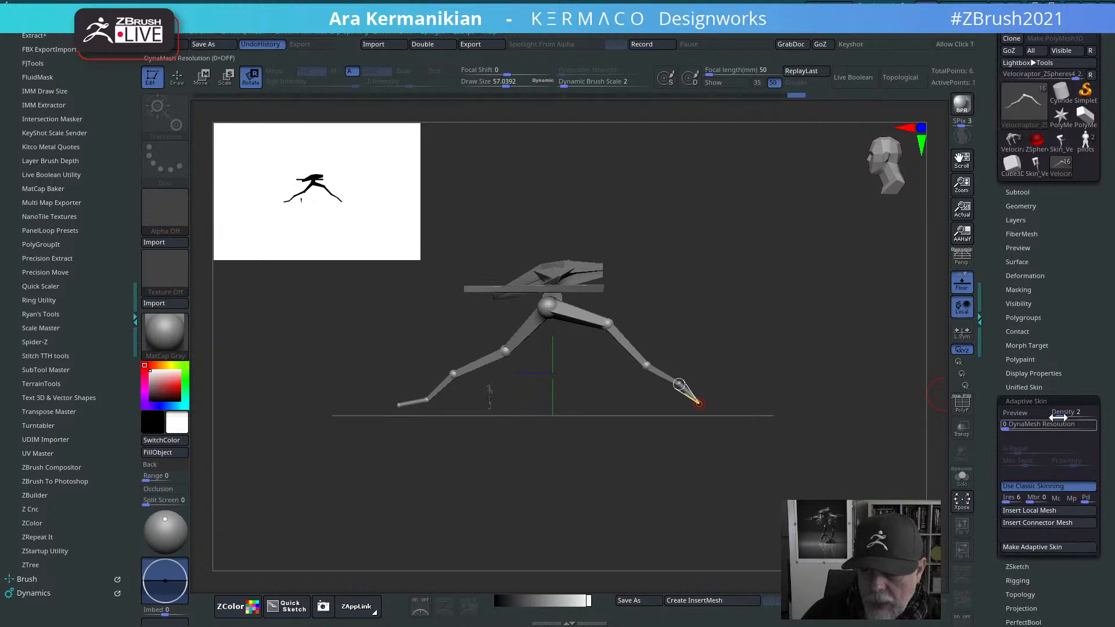
click(1031, 547)
click(1023, 401)
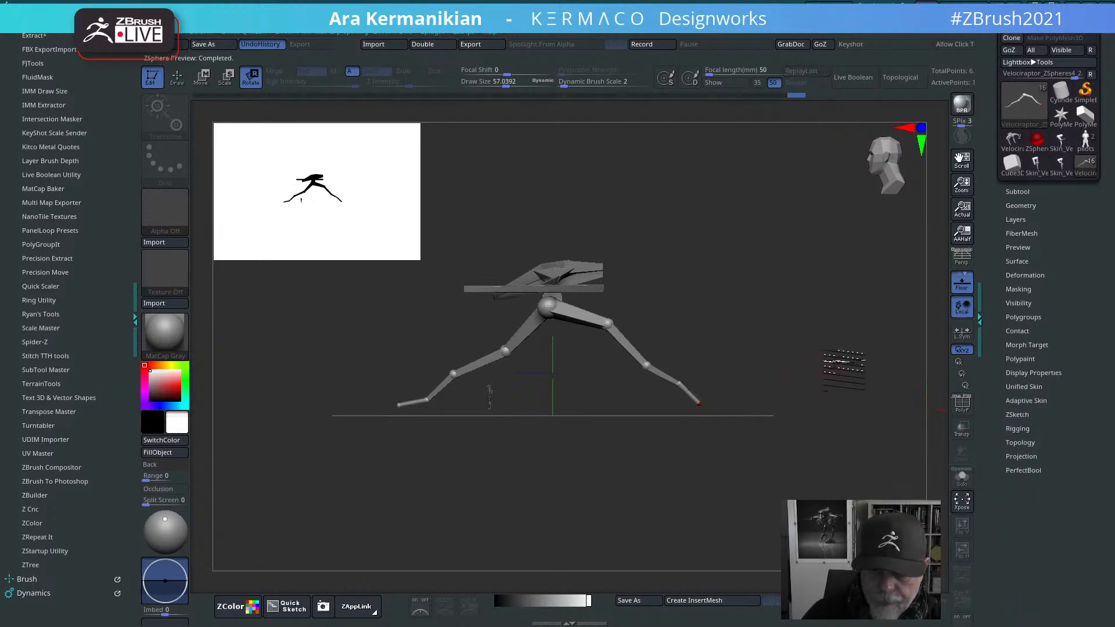
Step: Hide the Velociraptor_ZSpheres4_2 subtool and collapse the legs in motion folder
click(1017, 192)
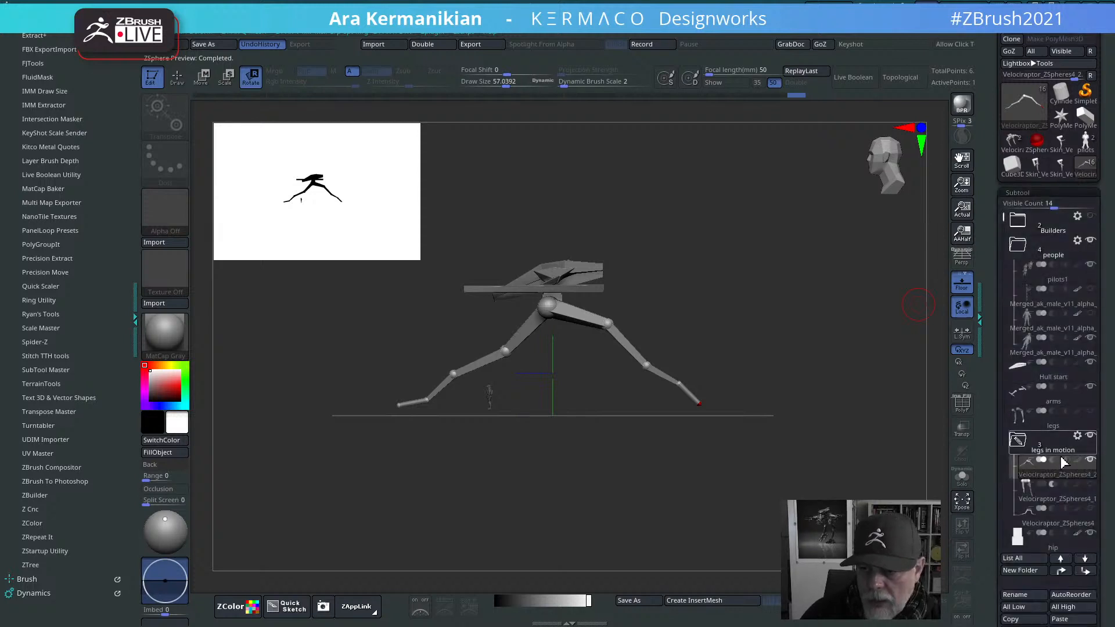
click(1091, 461)
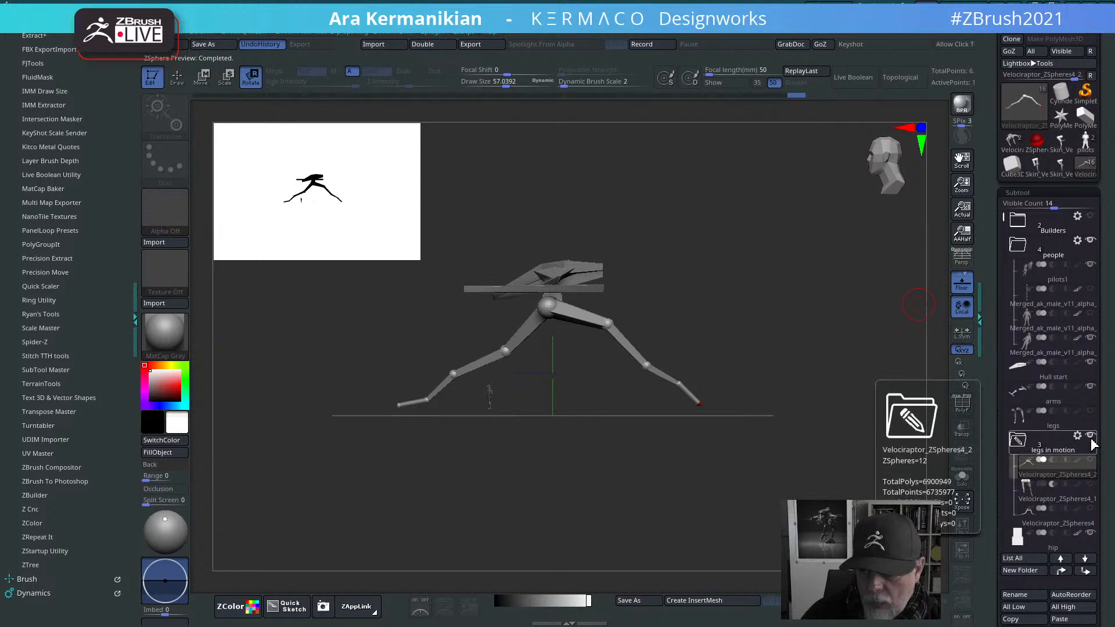
click(1017, 443)
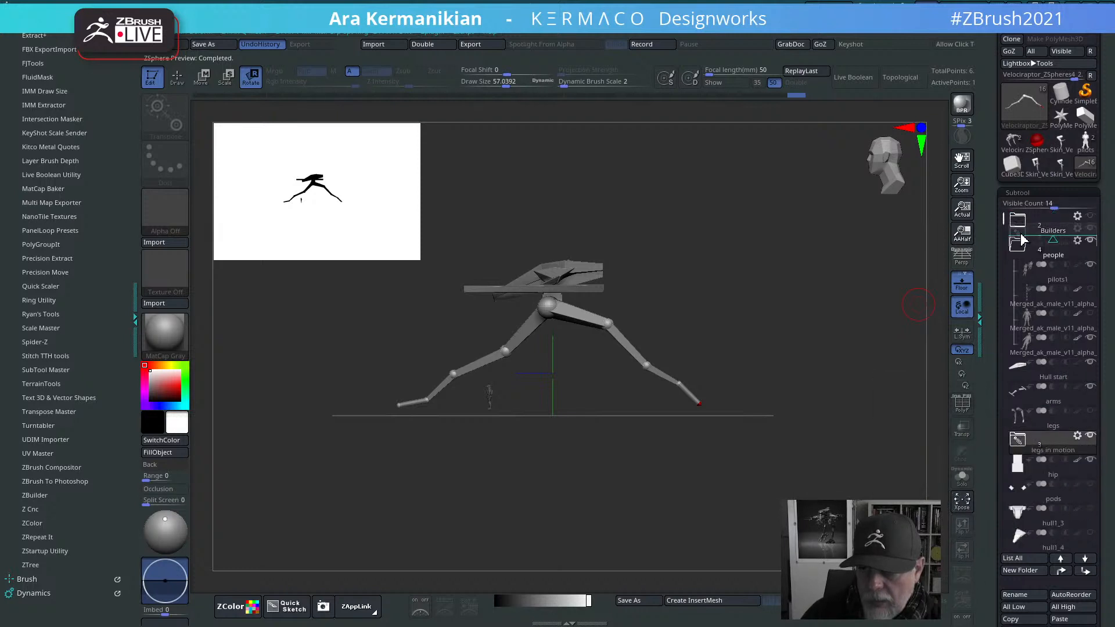
Step: Move the legs in motion folder between the Builders and people folders, and collapse the people folder
drag(1022, 240, 1047, 241)
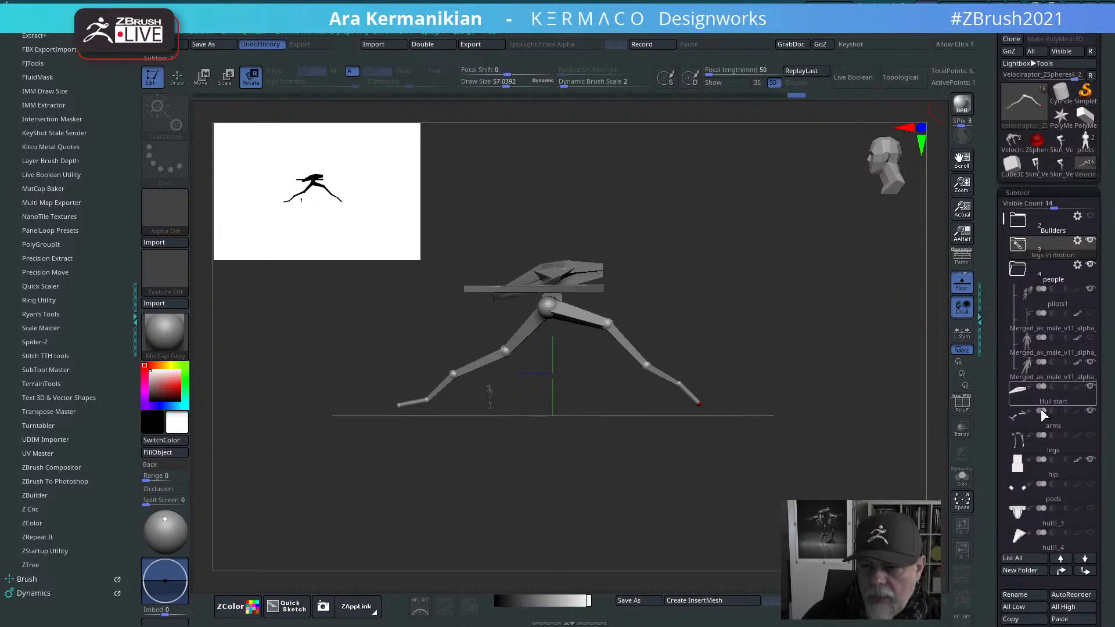
mouse_move(817, 338)
mouse_down()
mouse_move(822, 375)
mouse_move(822, 342)
mouse_up()
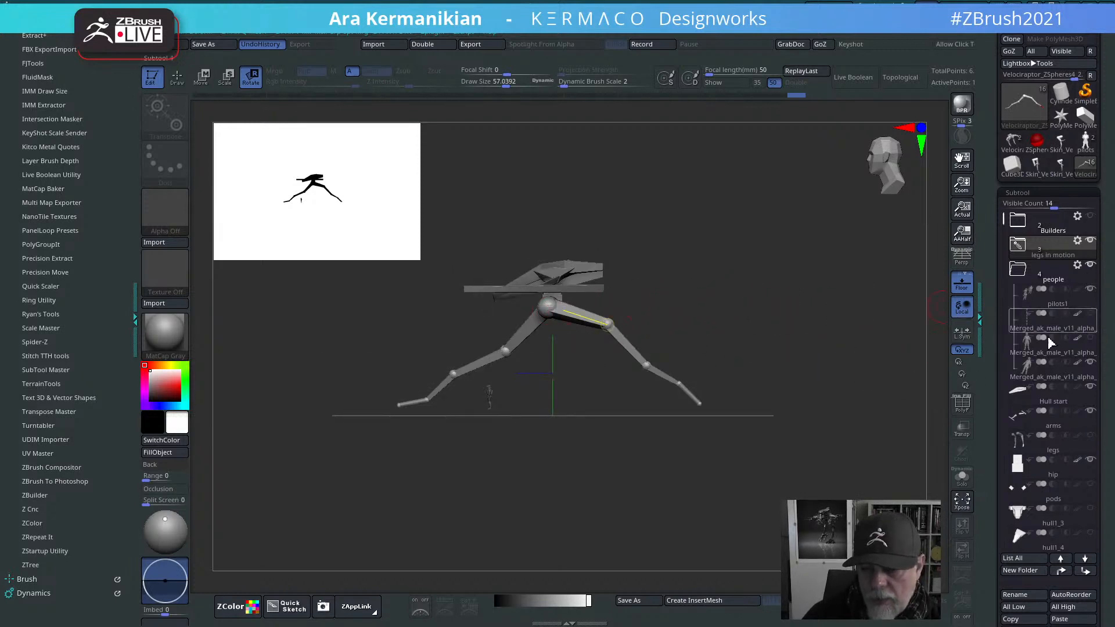
click(1014, 271)
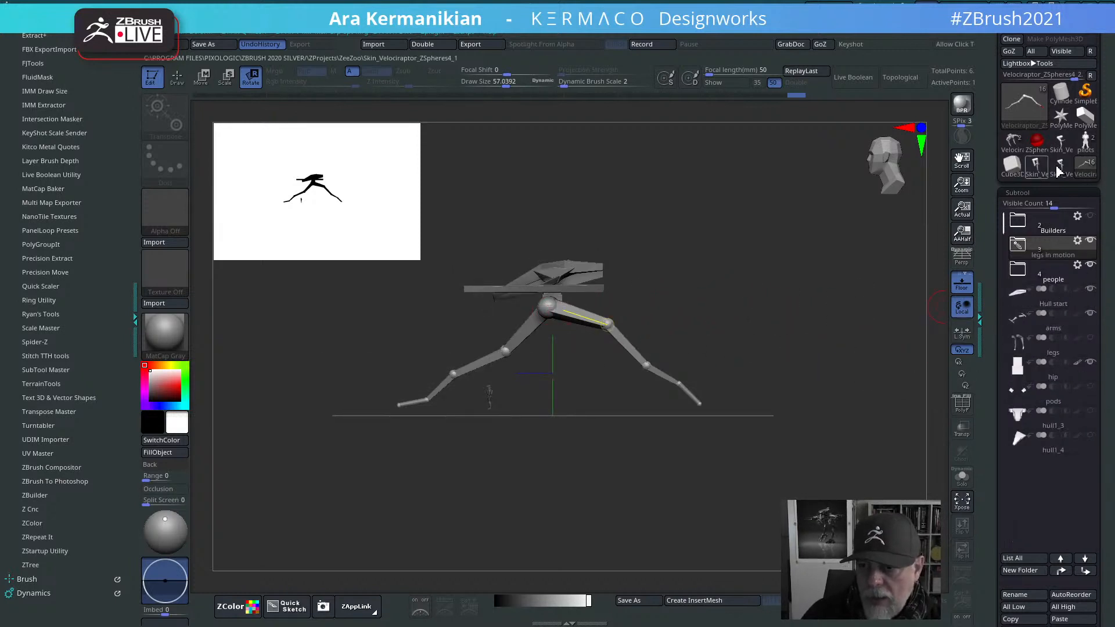
mouse_move(1065, 147)
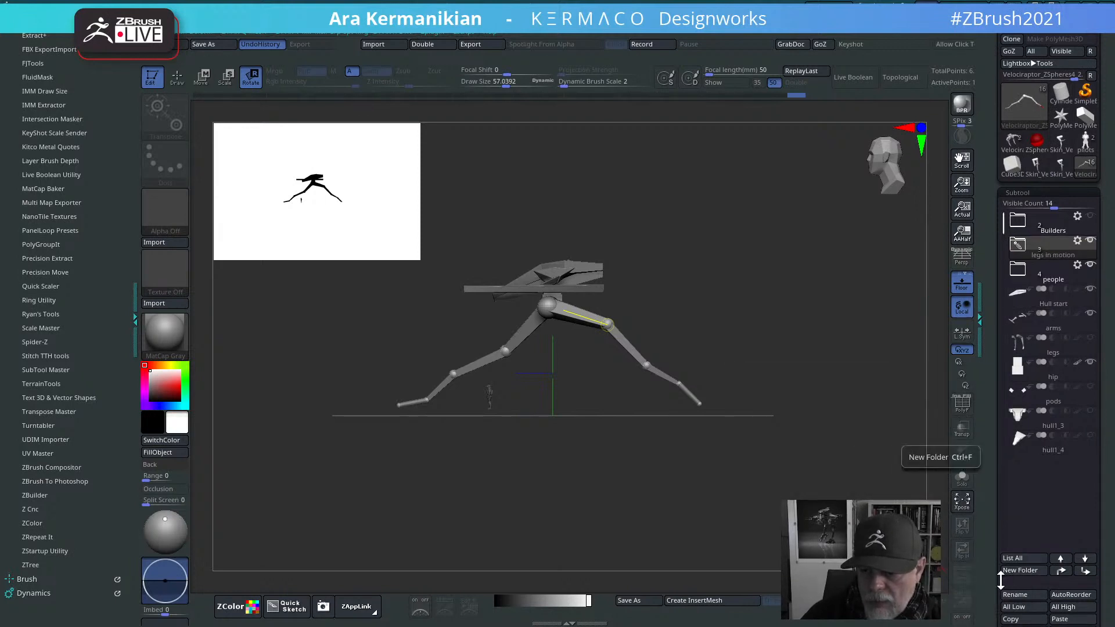
scroll(1012, 613, down, 2)
scroll(1016, 583, down, 2)
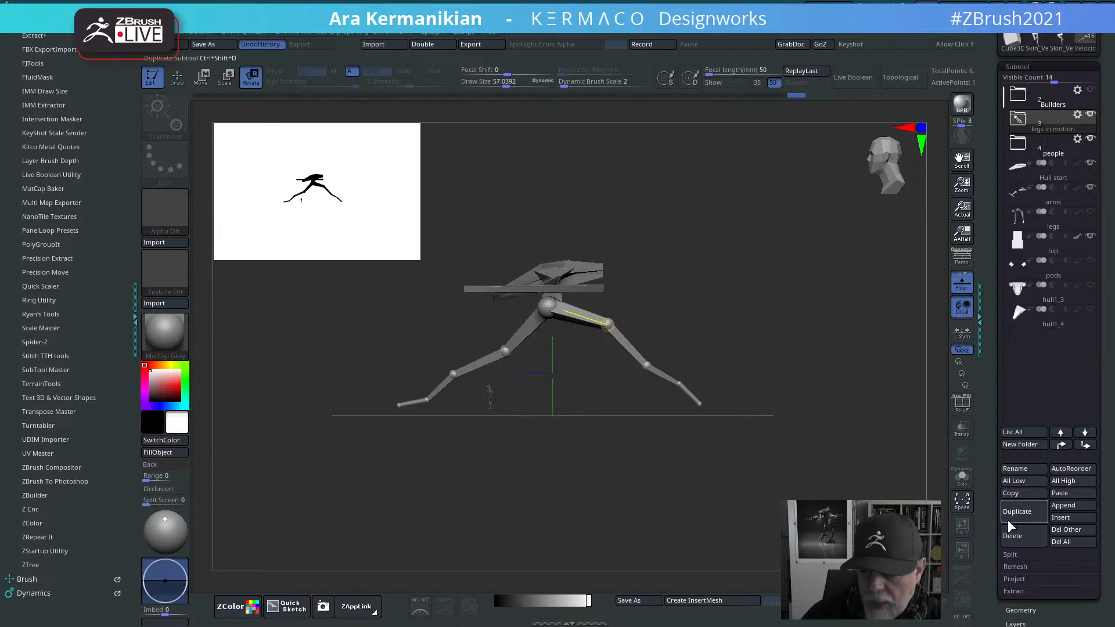
click(1012, 469)
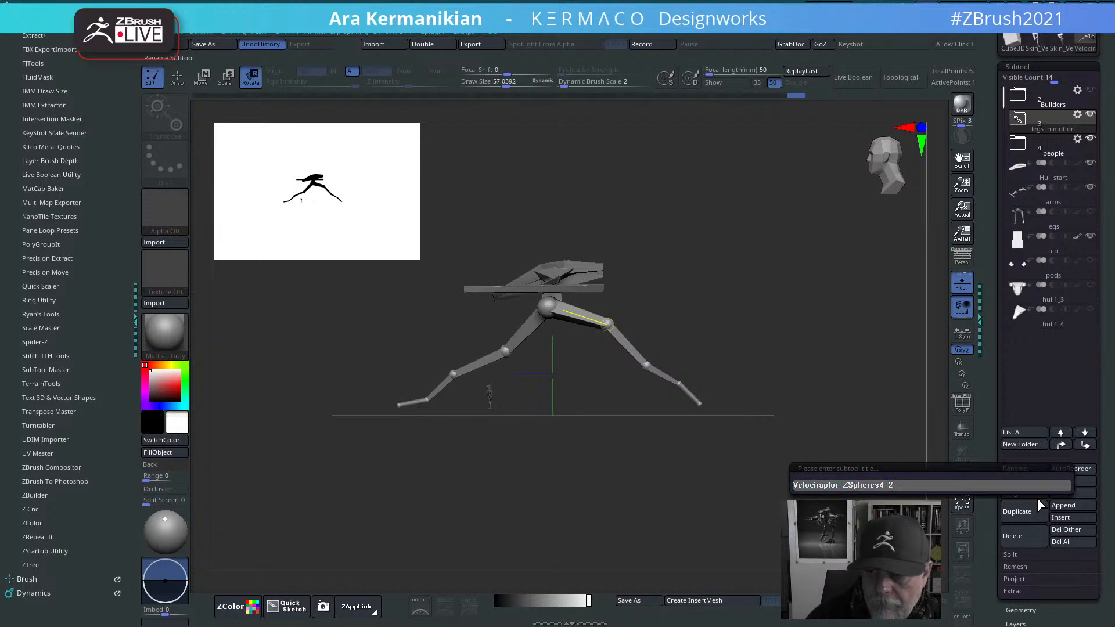
key(Escape)
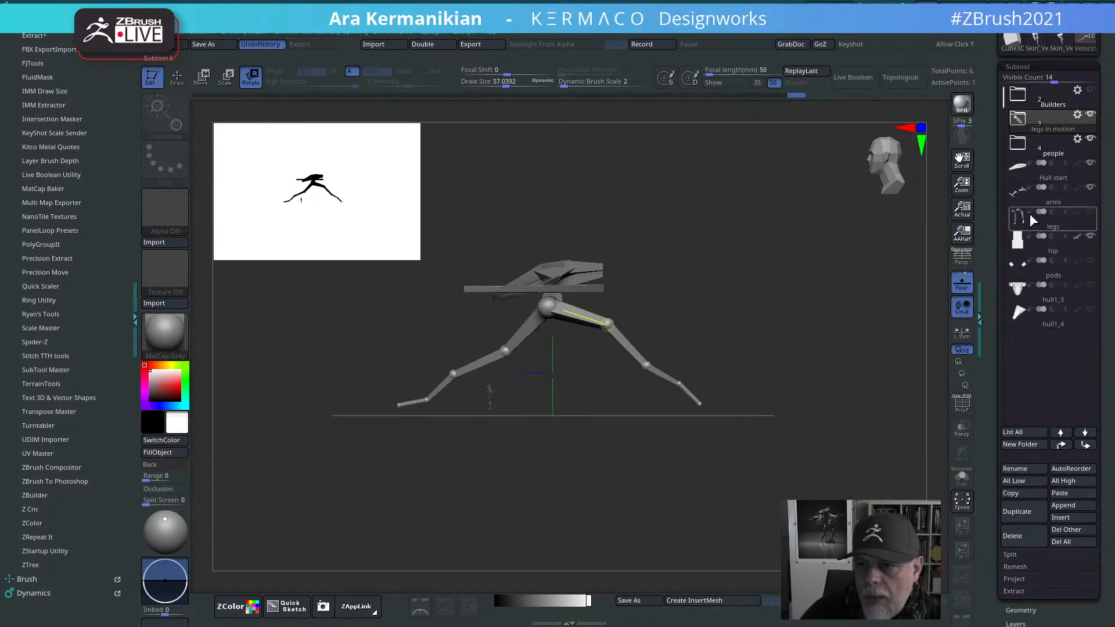
Step: Rename the legs in motion folder to ZSphere legs in motion
click(1077, 115)
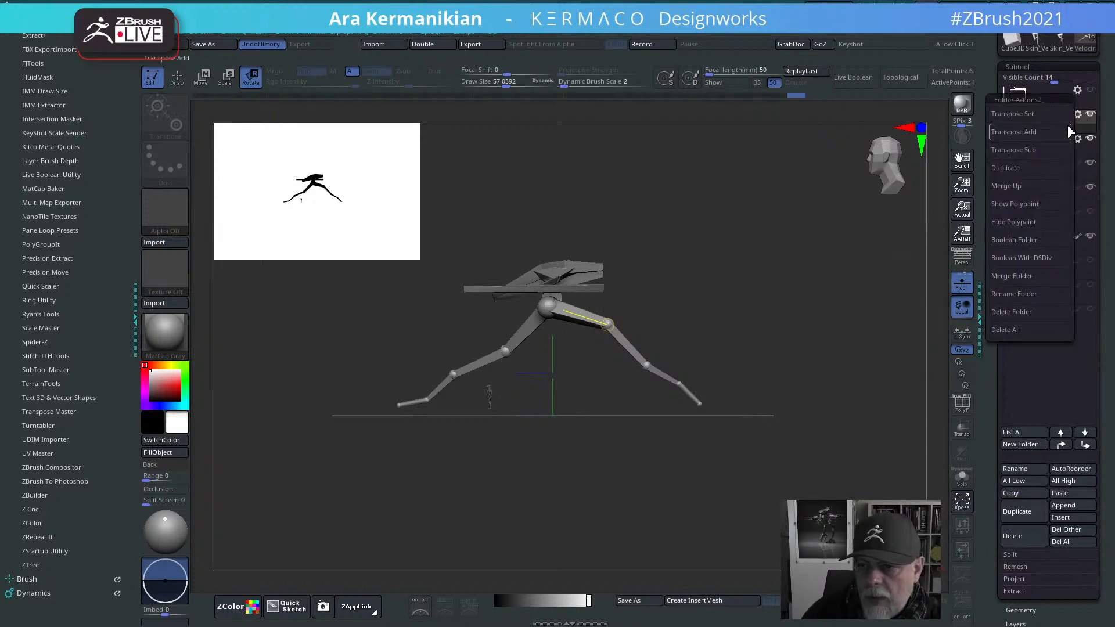
click(1016, 293)
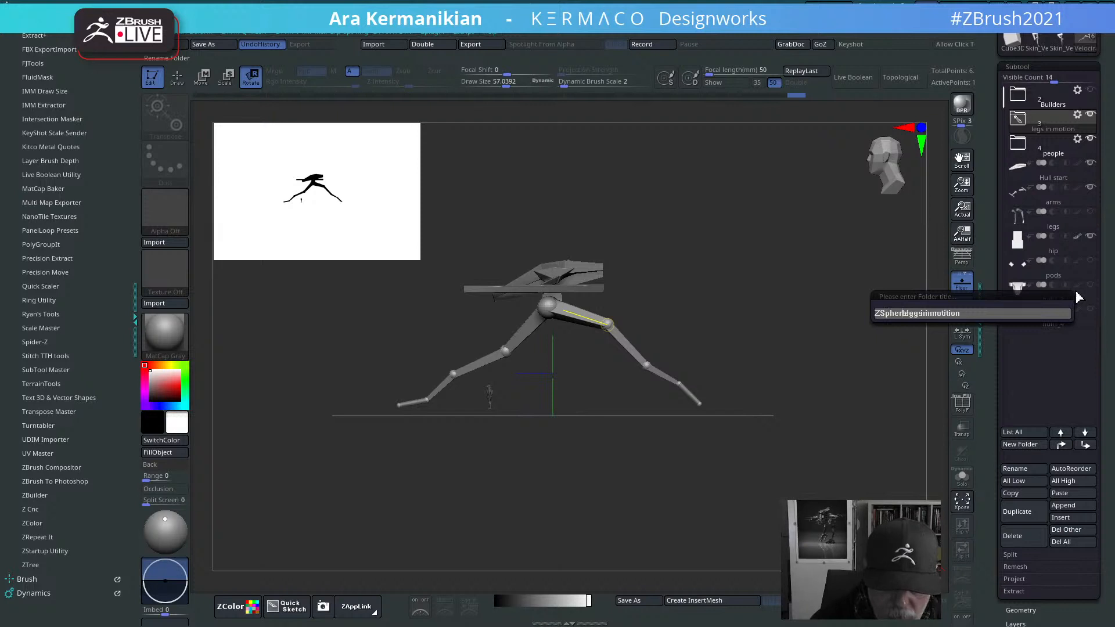
key(Return)
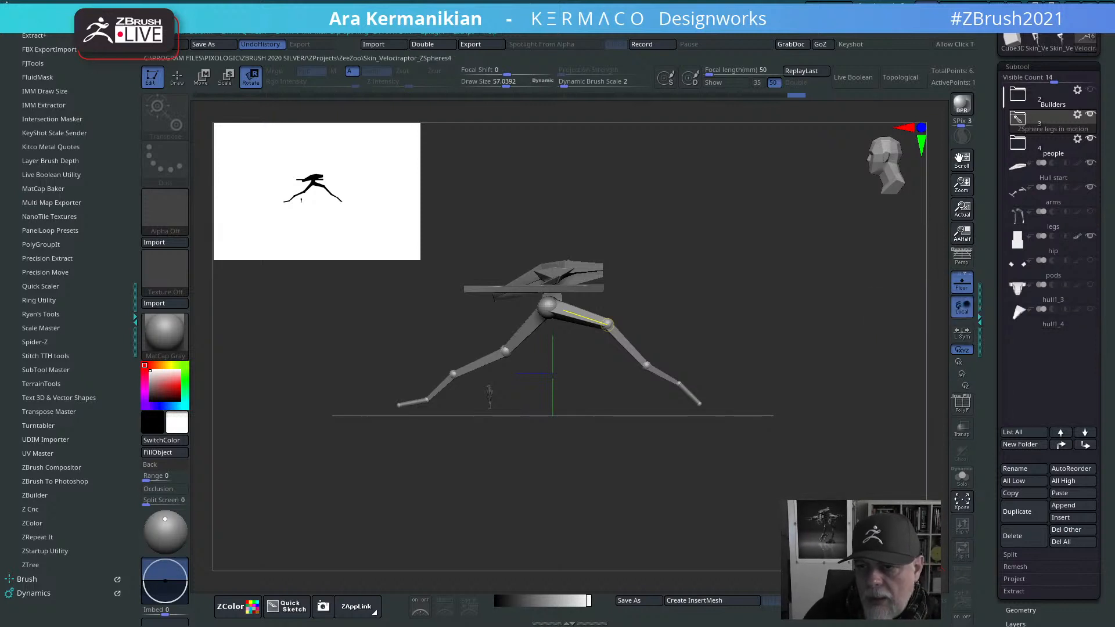
Step: Switch to the low-stance adaptive skin tool, with one leg stretched back and the front knee bent, and copy its subtool
drag(1048, 69, 1089, 241)
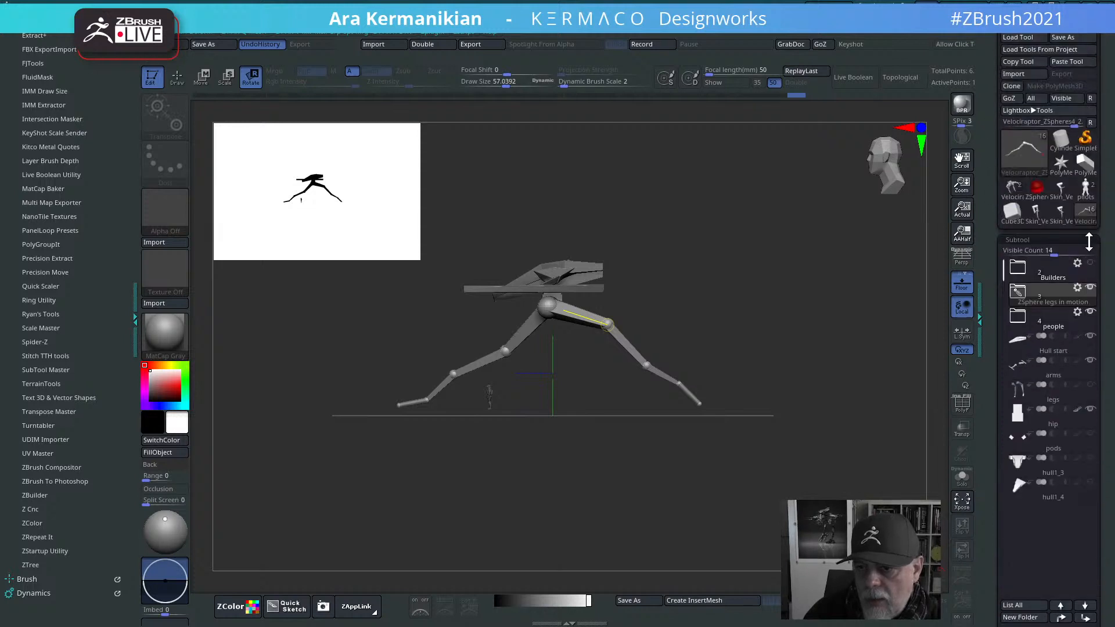
click(1055, 213)
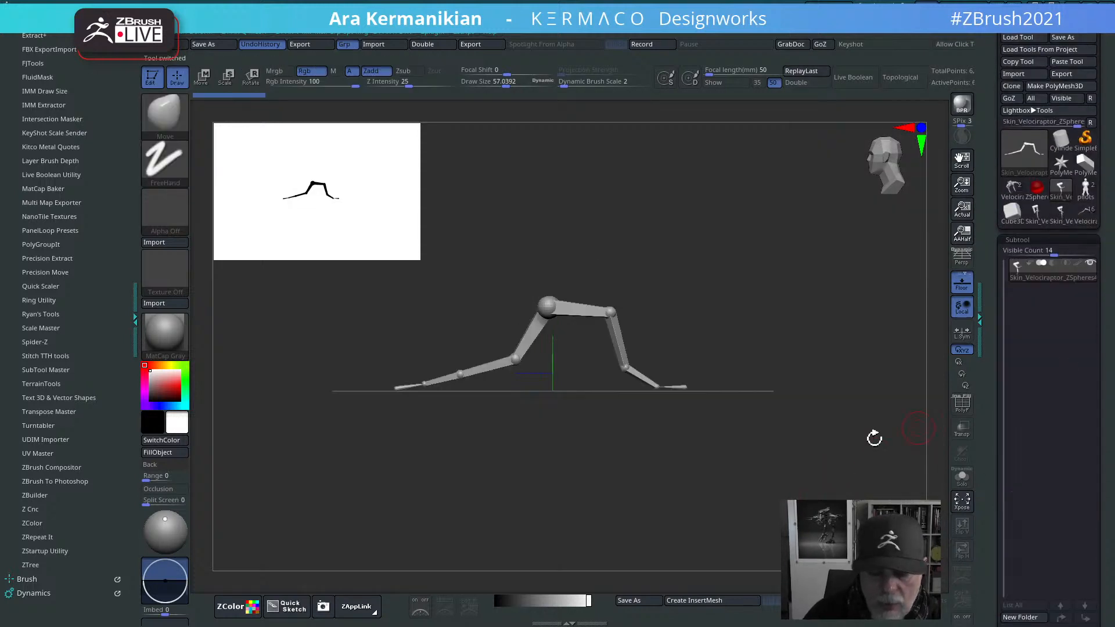
key(ctrl+q)
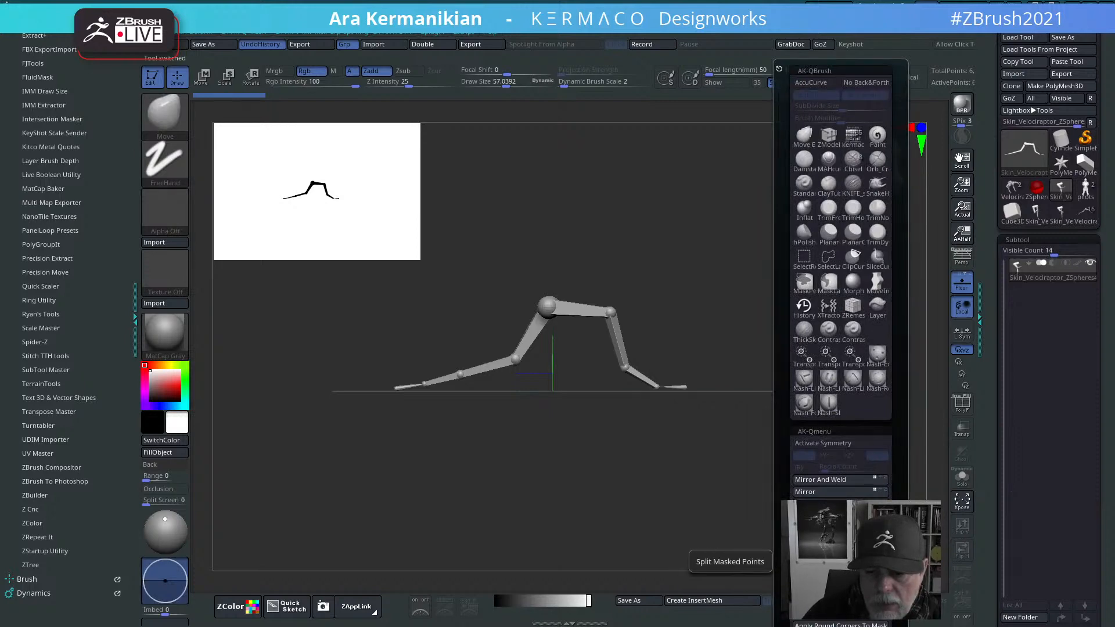
key(ctrl+q)
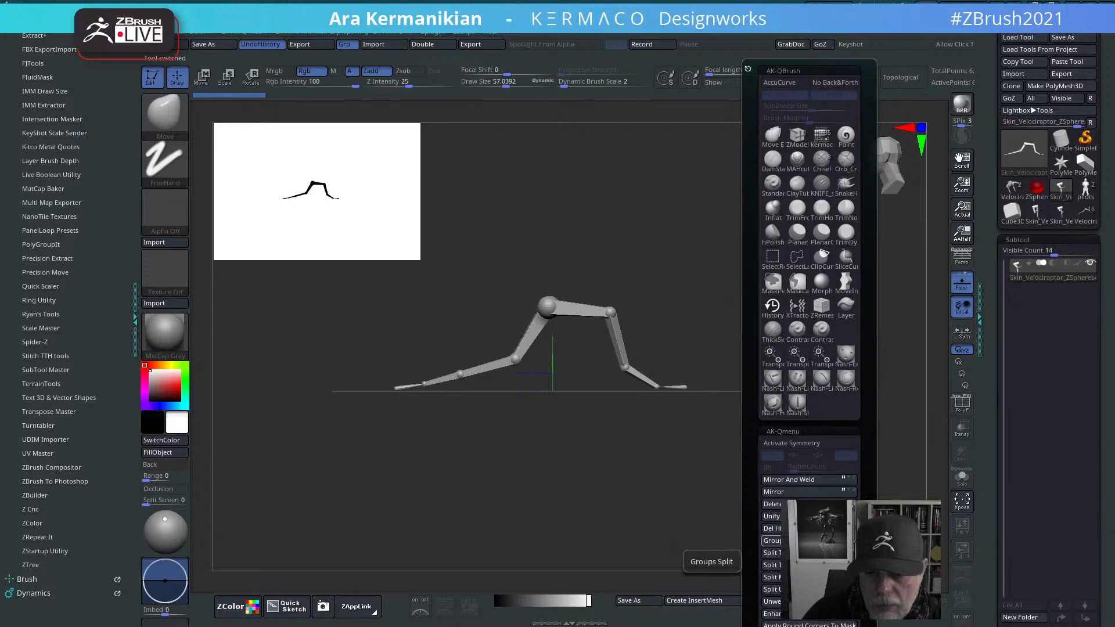
drag(757, 532, 742, 466)
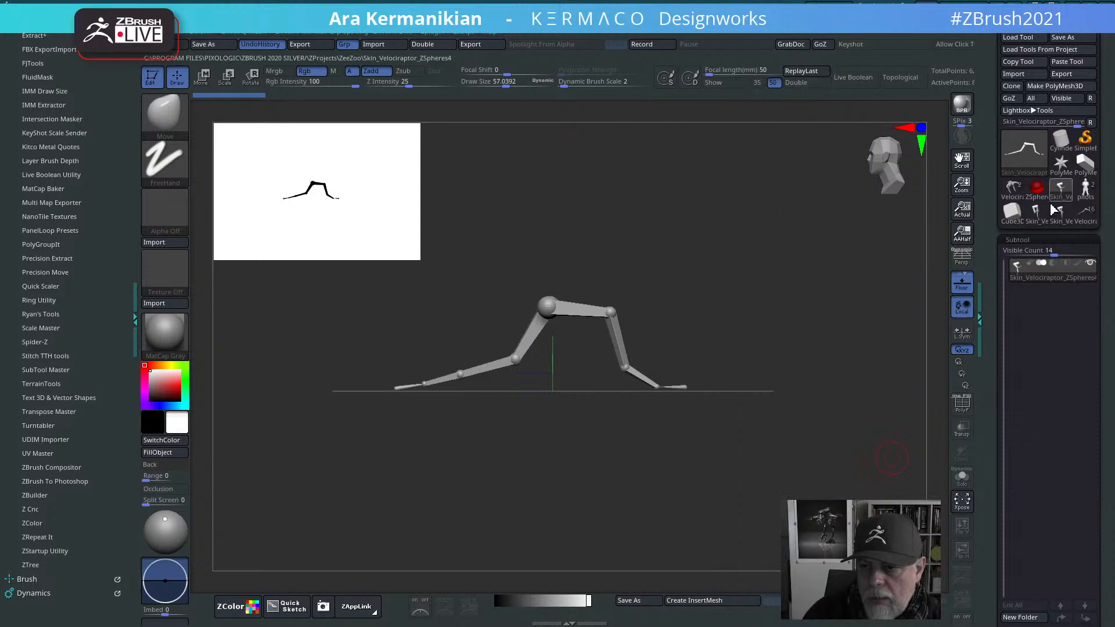
Step: Switch to the adaptive skin tool with one leg folded under the hip and paste the copied low-stance legs as a second subtool
click(1086, 220)
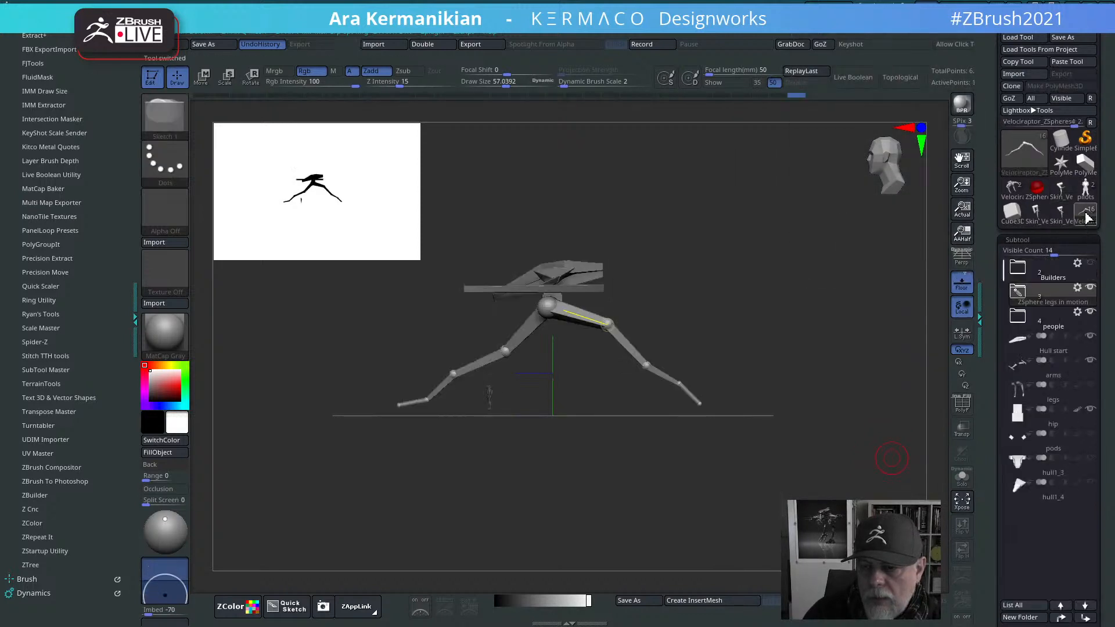
click(1036, 213)
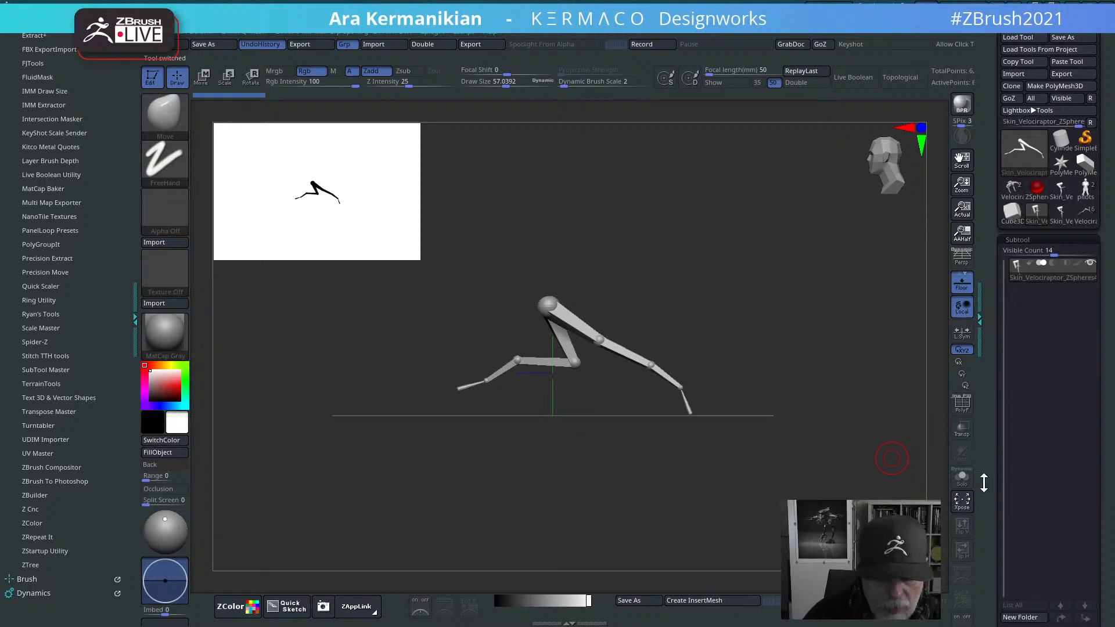
key(ctrl+q)
key(ctrl+q)
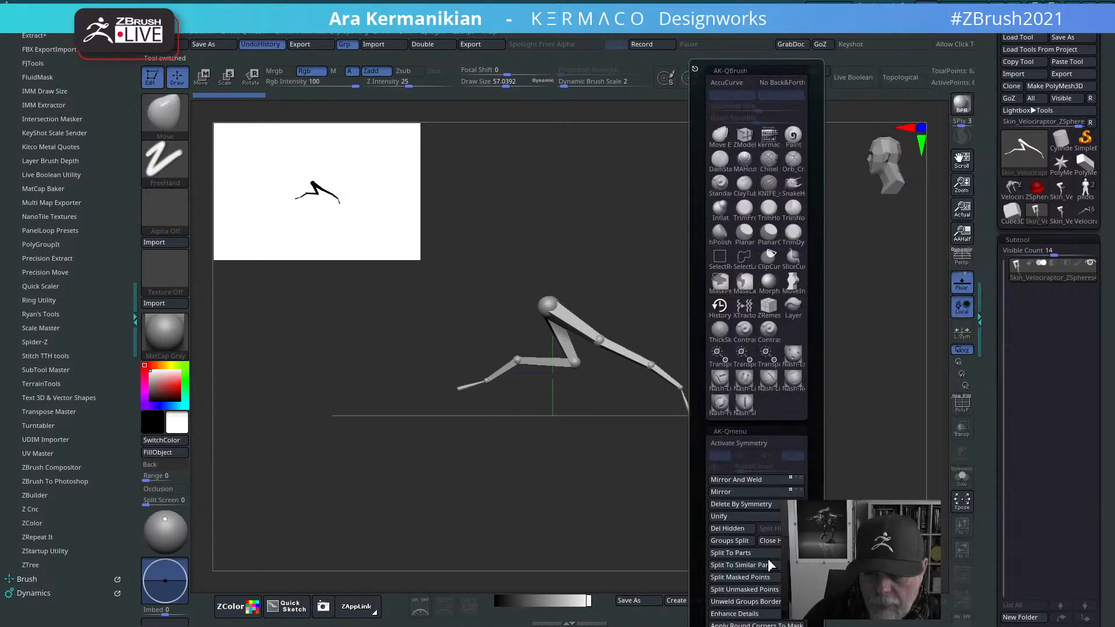
drag(814, 584, 814, 509)
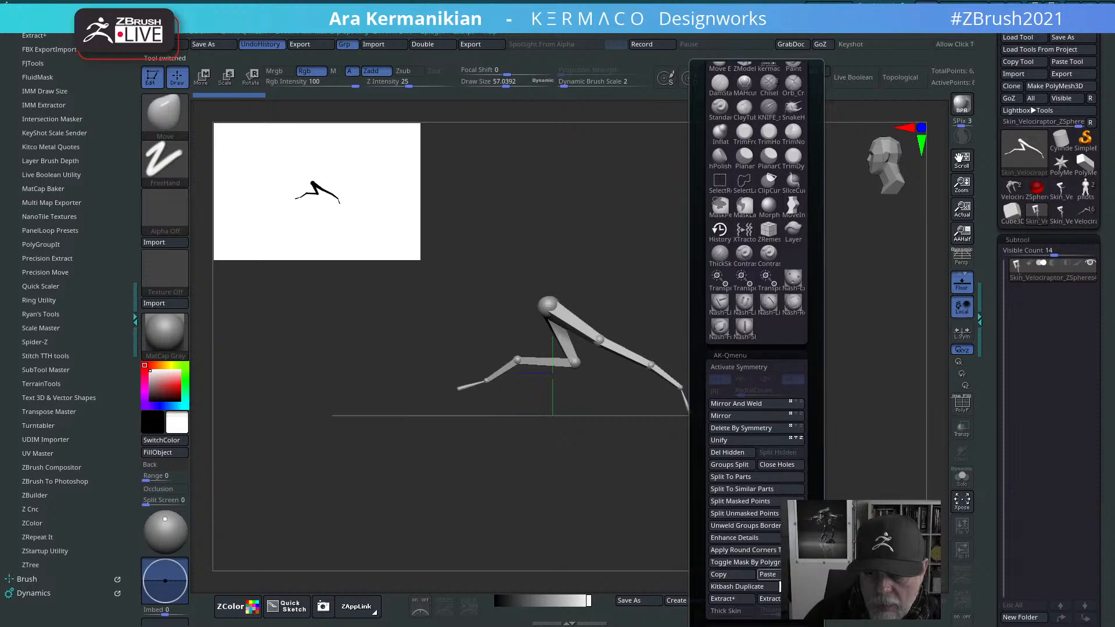
click(776, 578)
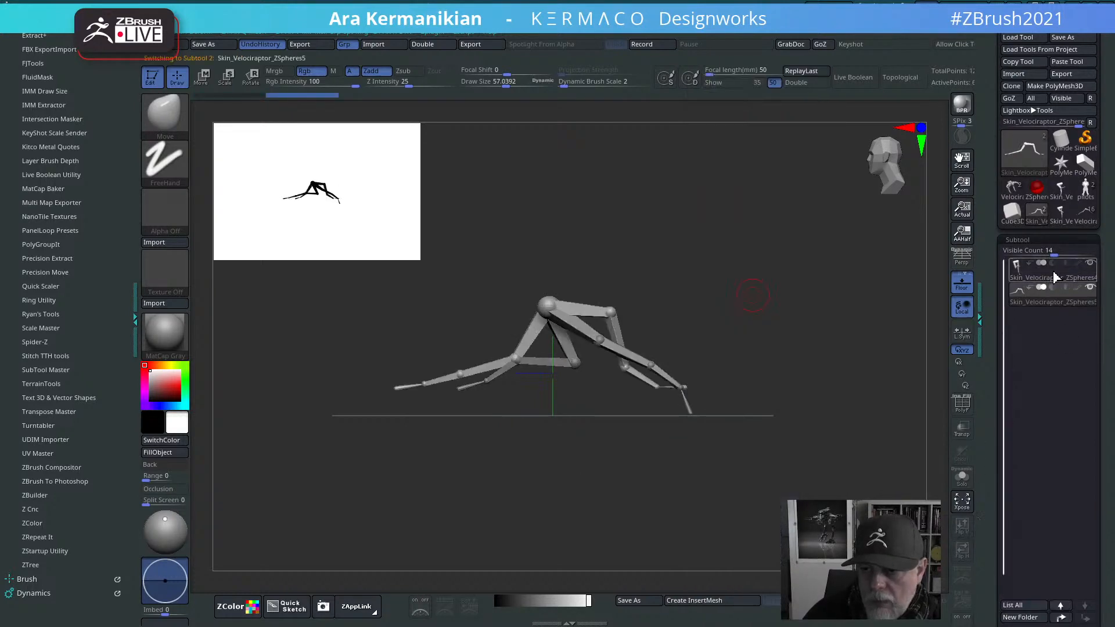
Step: Switch to the wide-stride adaptive skin tool, Skin_Velociraptor_ZSpheres4_2, and copy its subtool
click(1084, 212)
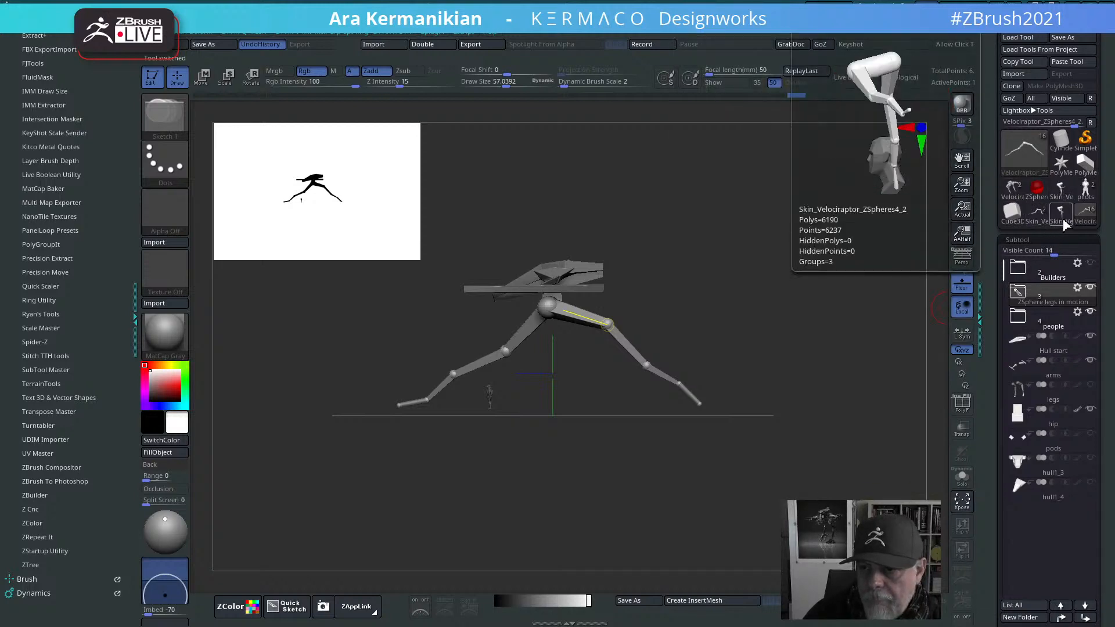
click(1007, 152)
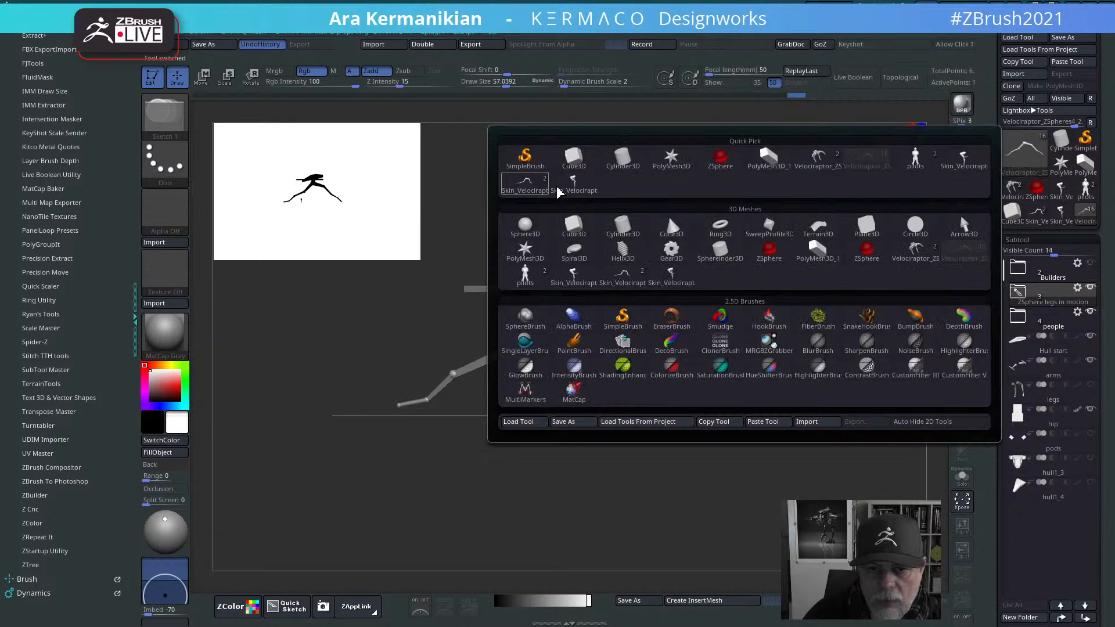
click(575, 183)
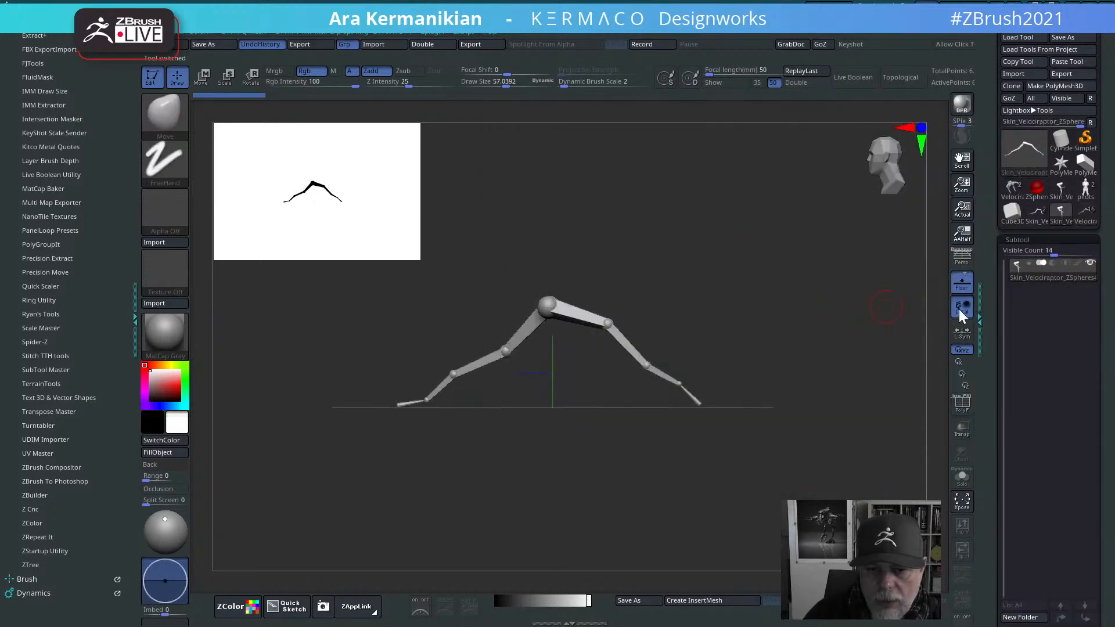
key(ctrl+space)
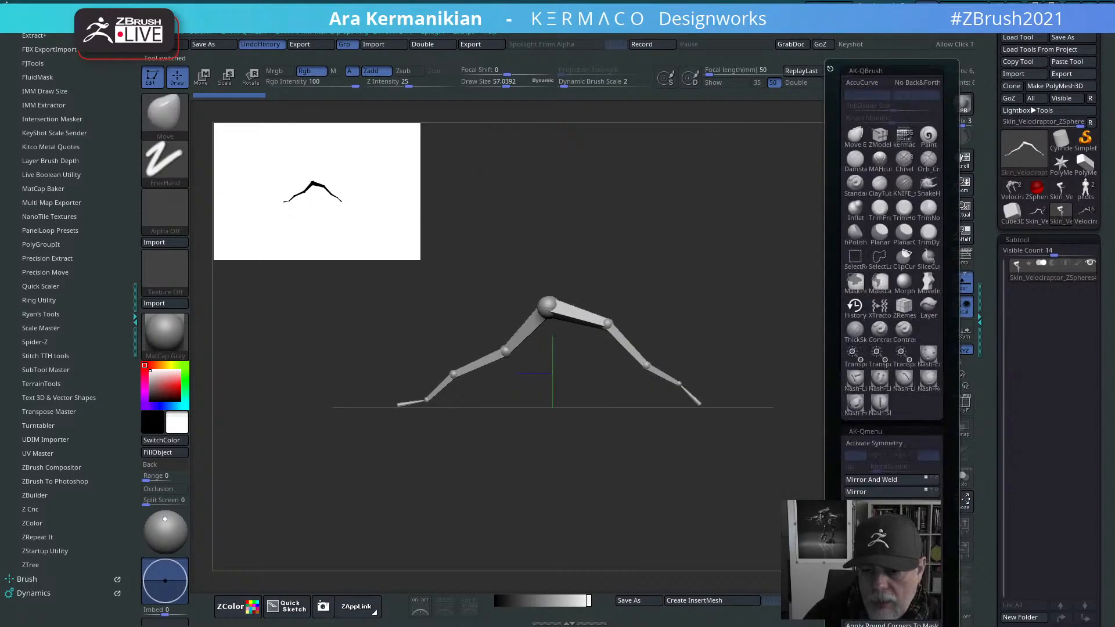
drag(949, 497, 950, 445)
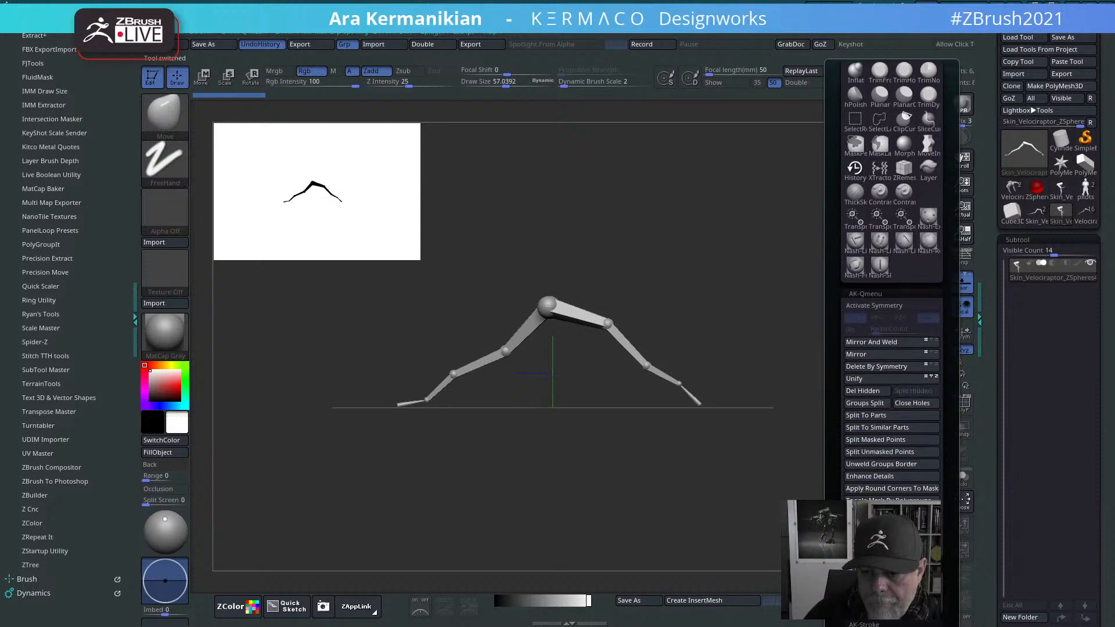
drag(948, 537, 950, 483)
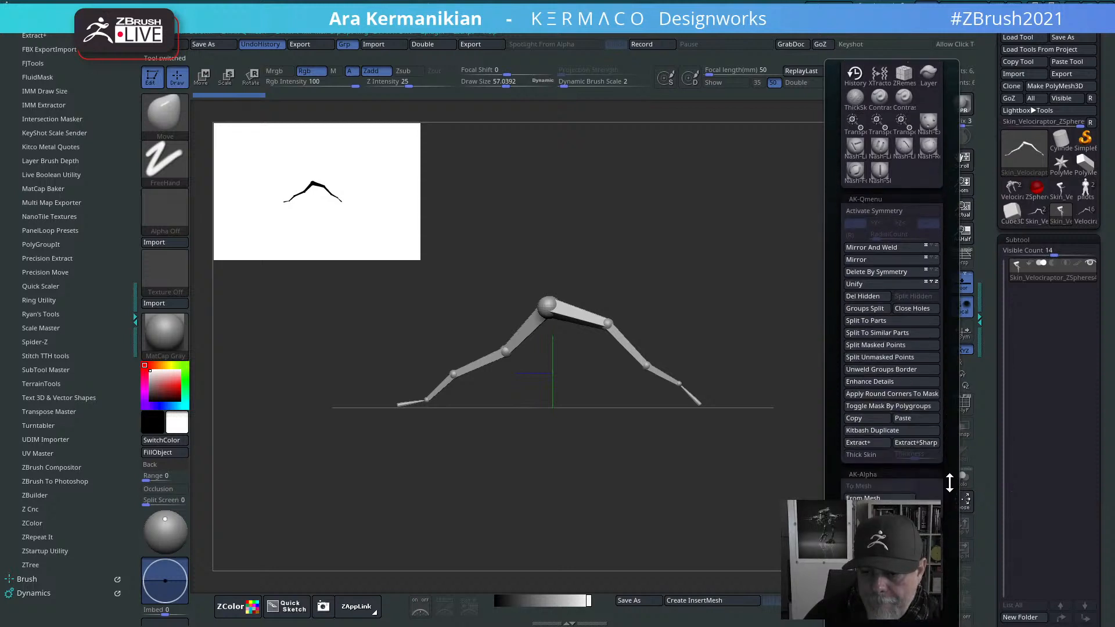
click(877, 418)
Step: Return to the tool holding two leg skins and paste the wide-stride legs as a third subtool
click(1066, 212)
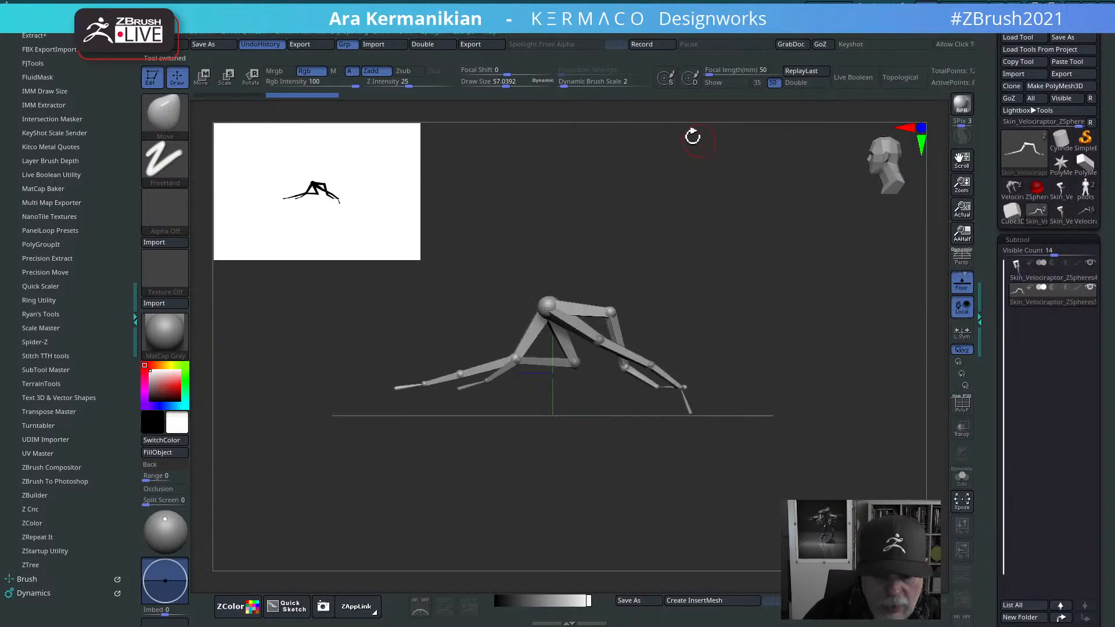
key(ctrl+q)
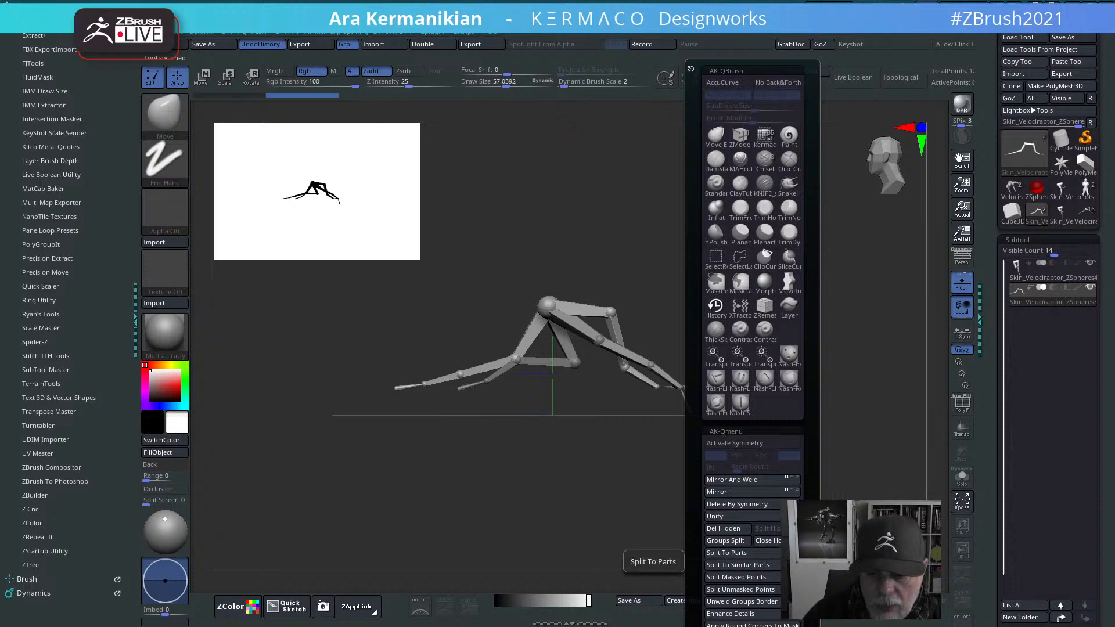
drag(810, 583, 809, 474)
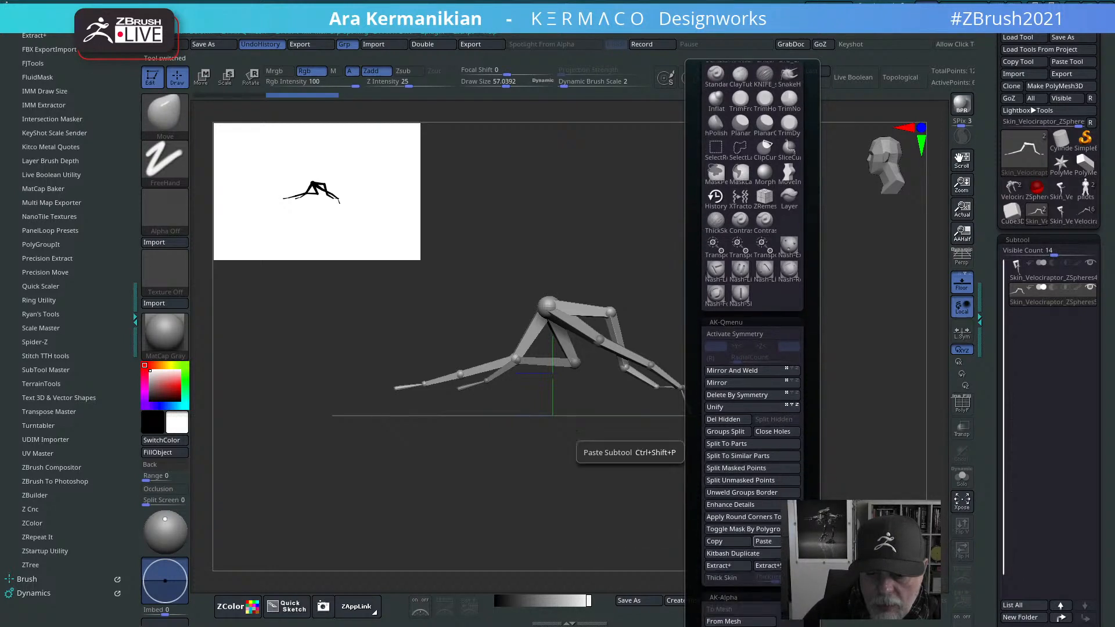
click(774, 543)
Step: Examine the three overlapping leg poses from the side, at an angle and from the front
mouse_move(876, 320)
mouse_down()
mouse_move(898, 311)
mouse_move(741, 312)
mouse_up()
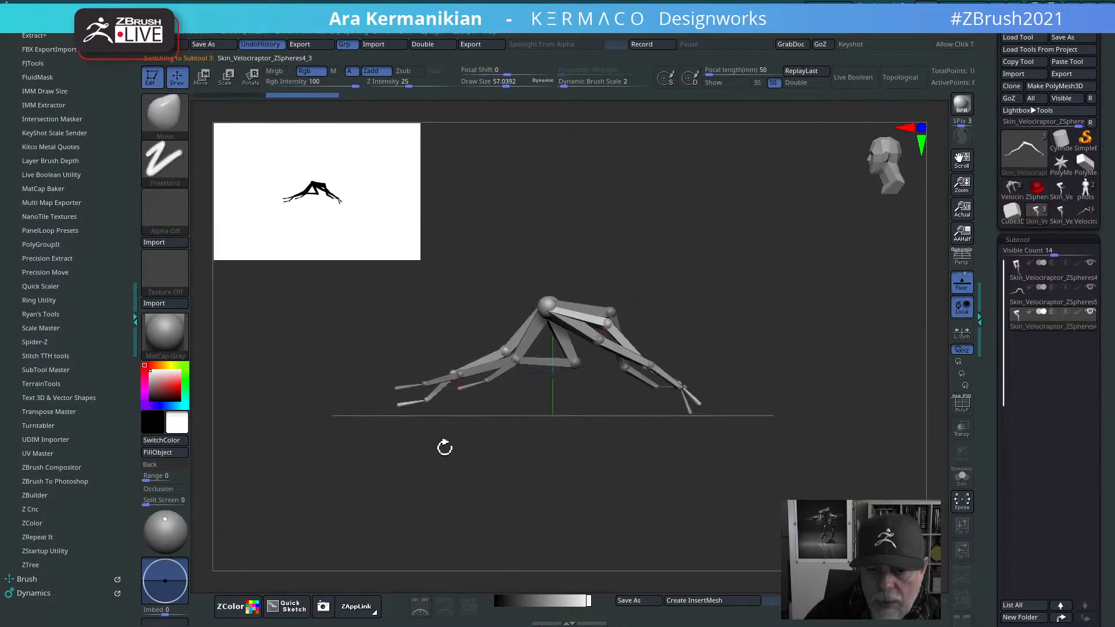
drag(665, 318, 808, 349)
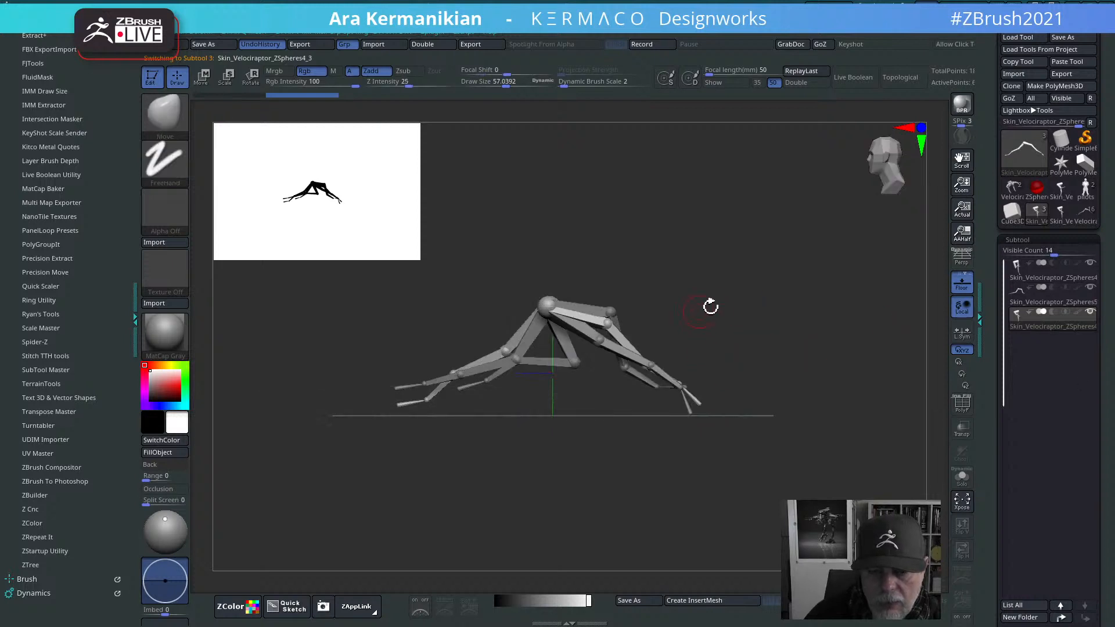
drag(710, 306, 736, 371)
drag(668, 264, 587, 190)
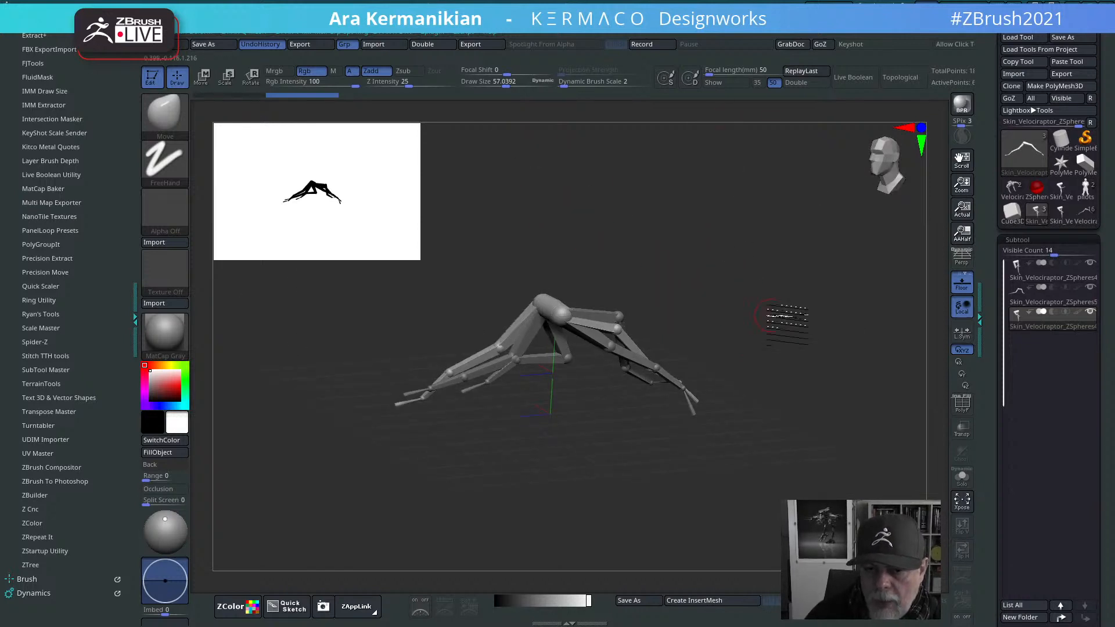
drag(787, 321, 589, 309)
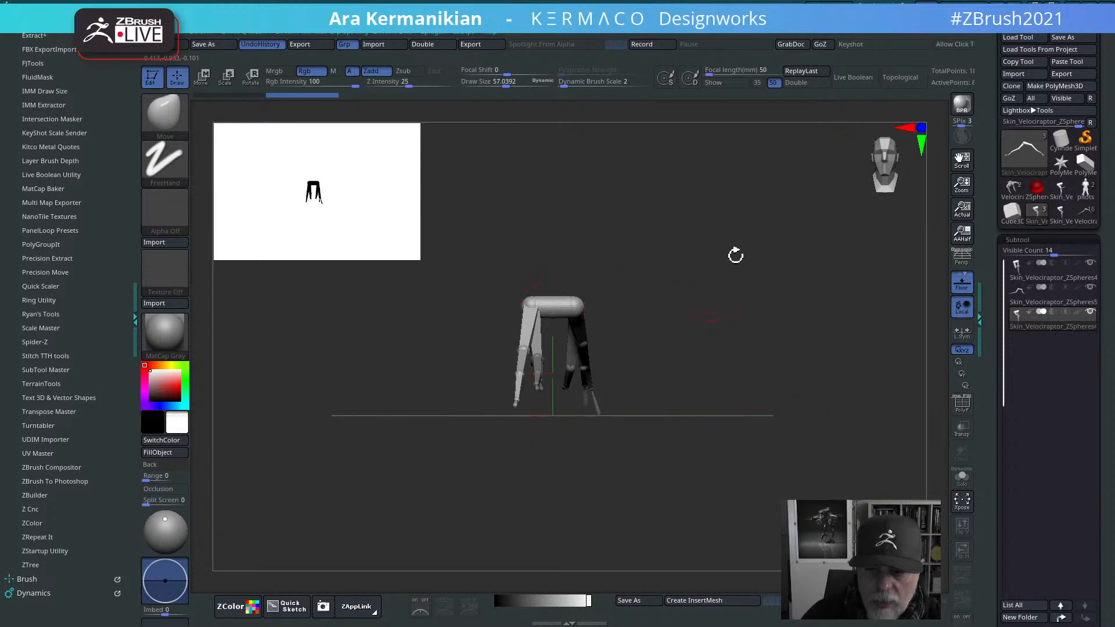
drag(749, 362, 742, 334)
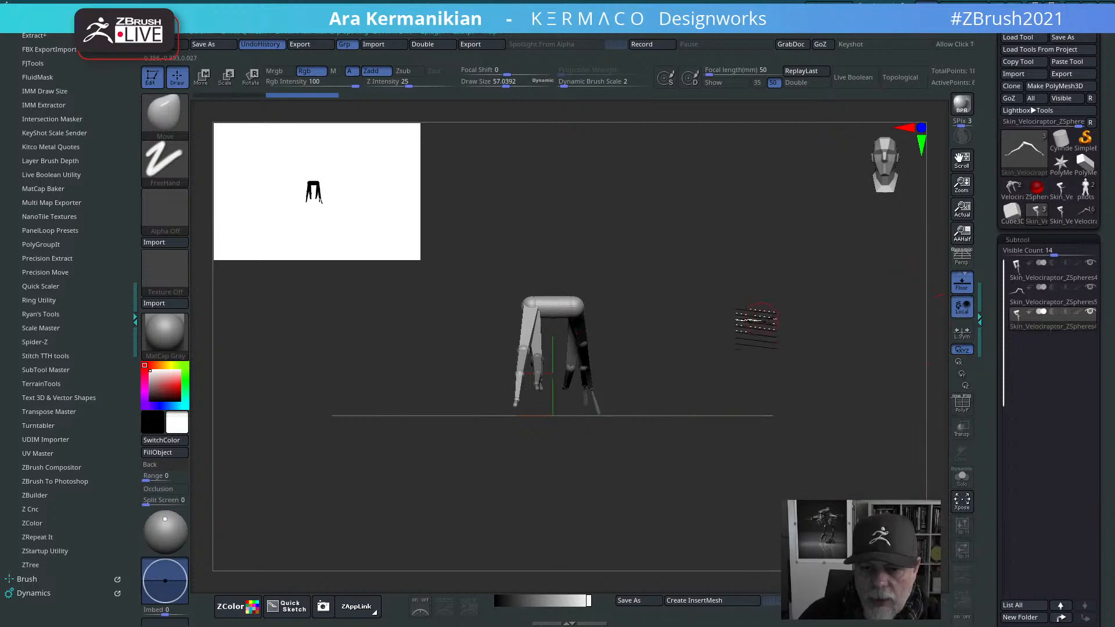
drag(758, 316, 935, 308)
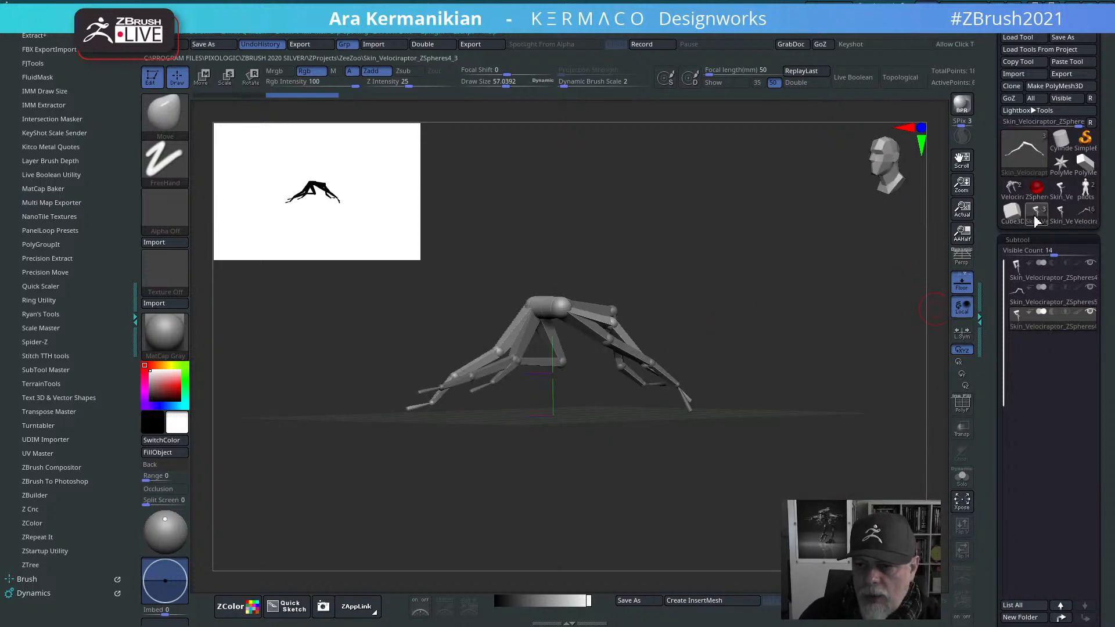
Step: In the walker tool, hide the ZSphere legs in motion and people folders, and select the Hull start subtool
click(1084, 212)
drag(686, 304, 1109, 308)
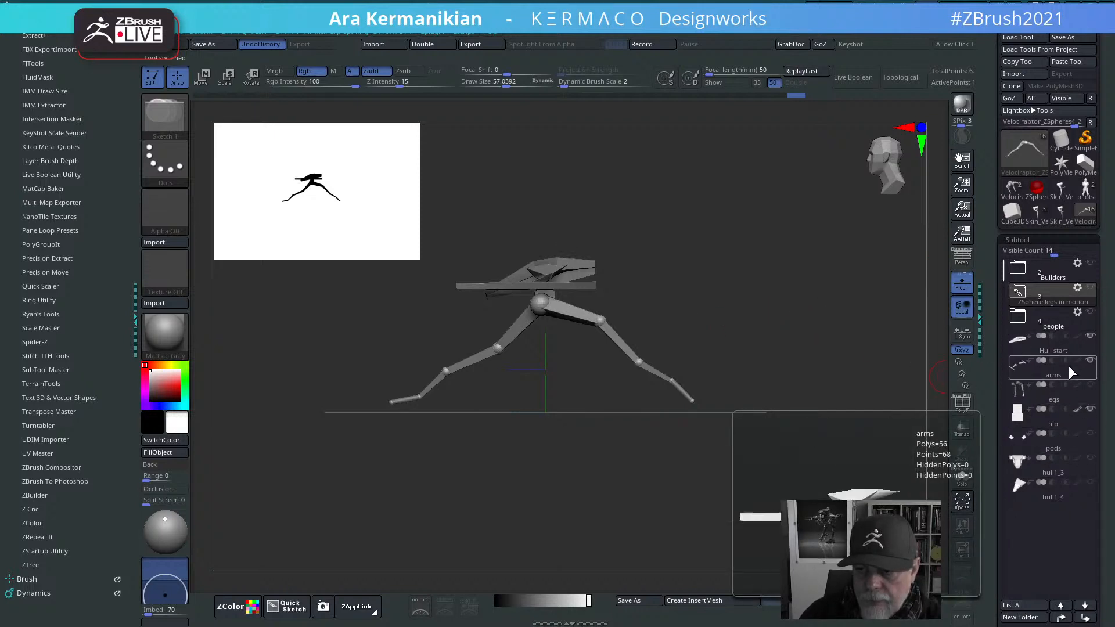
click(1056, 356)
drag(792, 304, 436, 259)
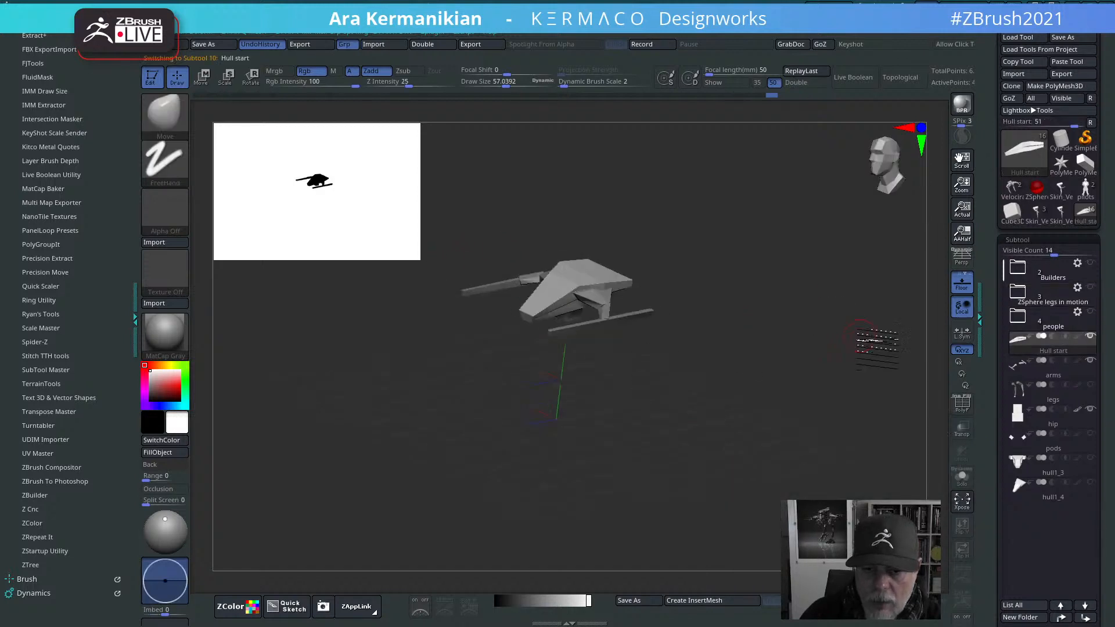
drag(860, 338, 829, 336)
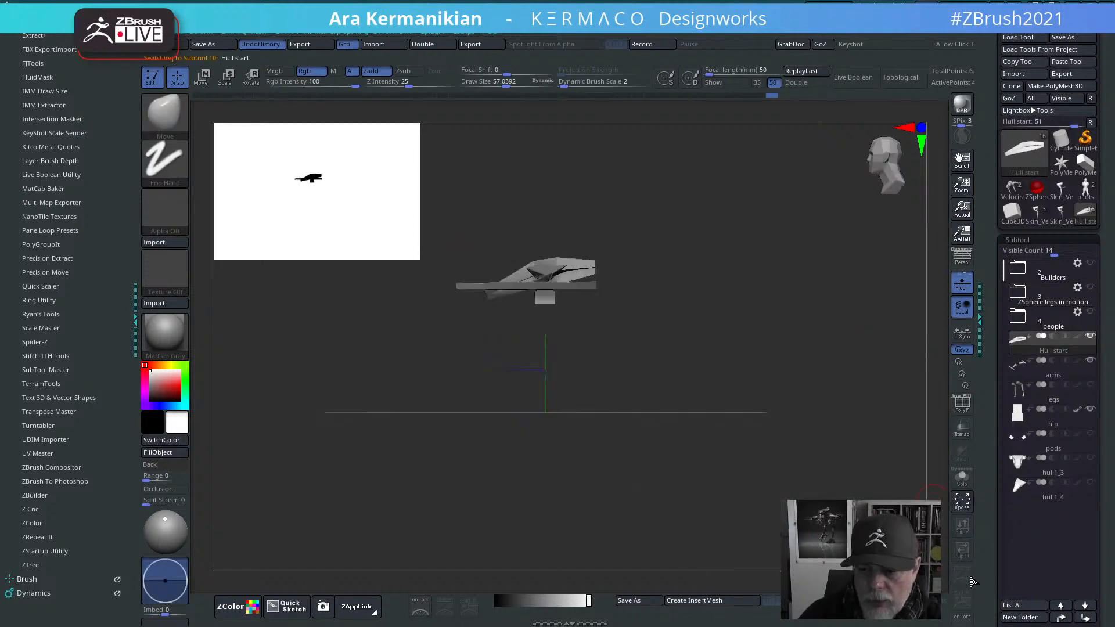
Step: Merge the visible hull, arms and hip subtools into a new tool and switch to the Merged_Hull start tool
scroll(995, 560, down, 3)
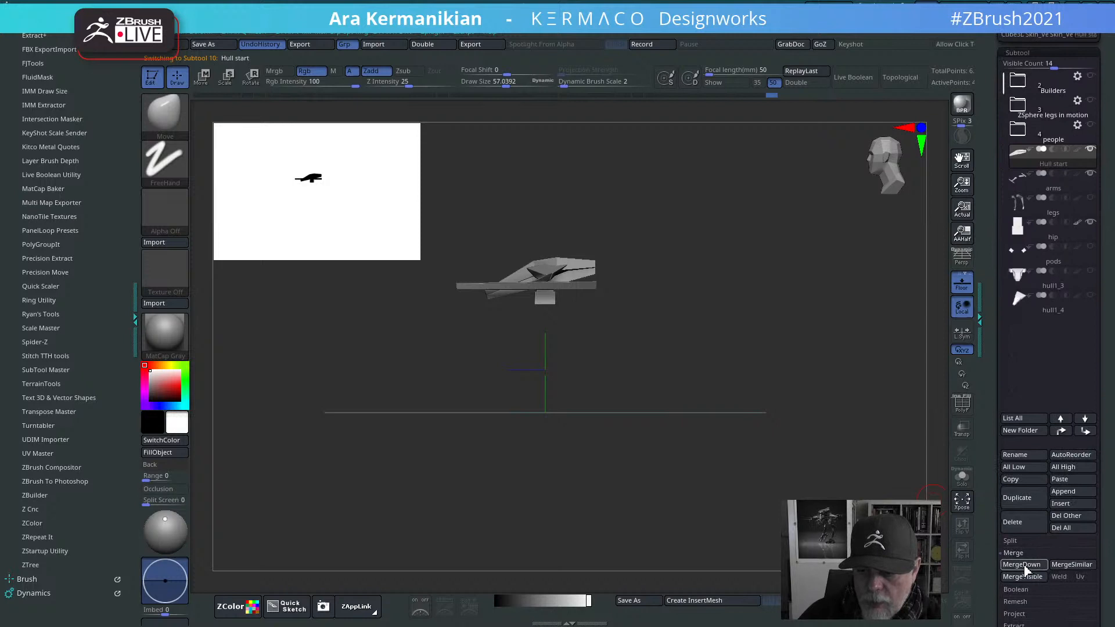
click(1034, 578)
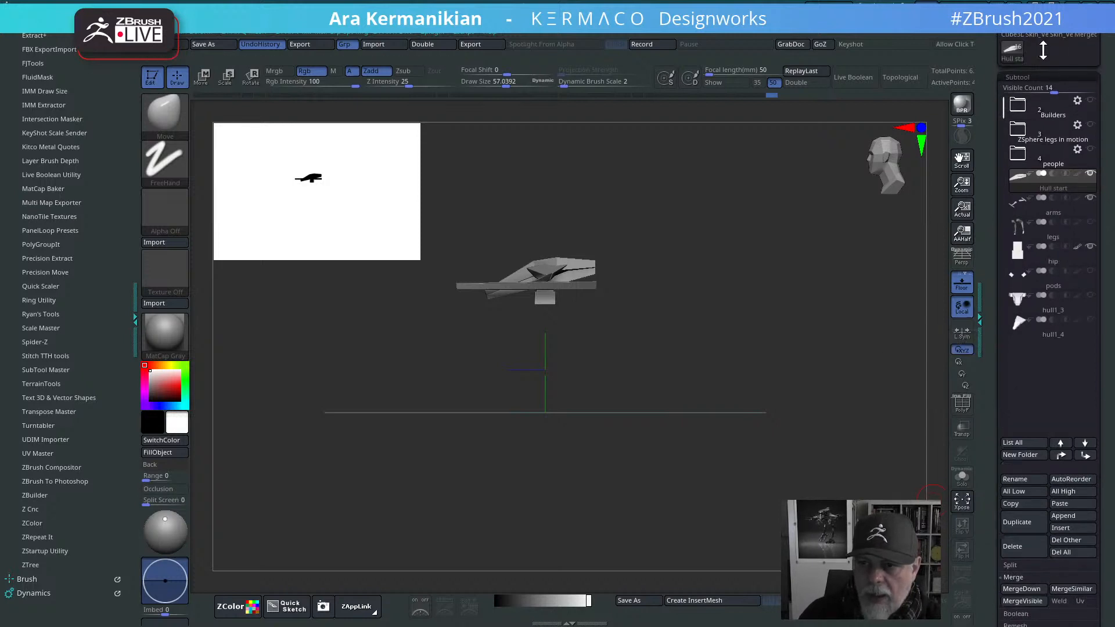
scroll(990, 115, up, 3)
click(1086, 169)
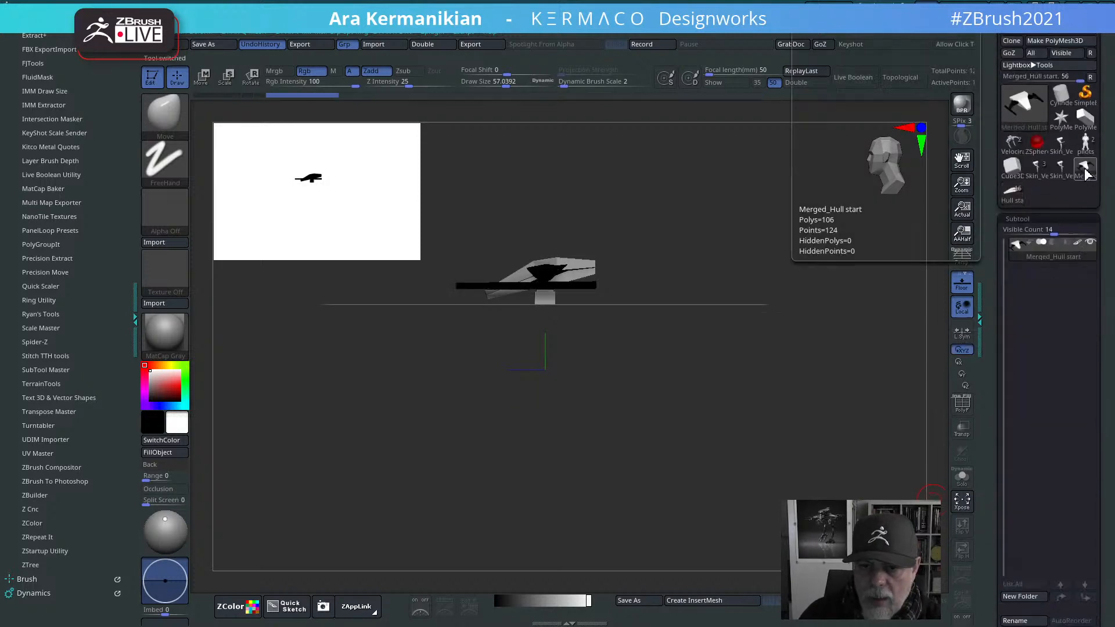
drag(770, 279, 726, 307)
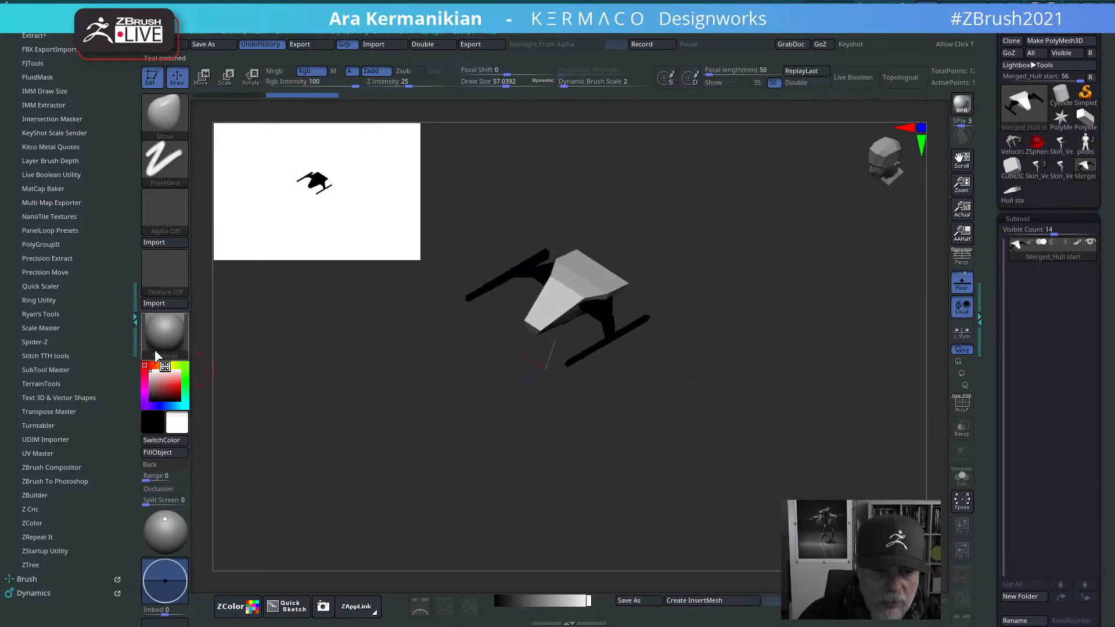
Step: Fill the Merged_Hull start model with white
click(161, 453)
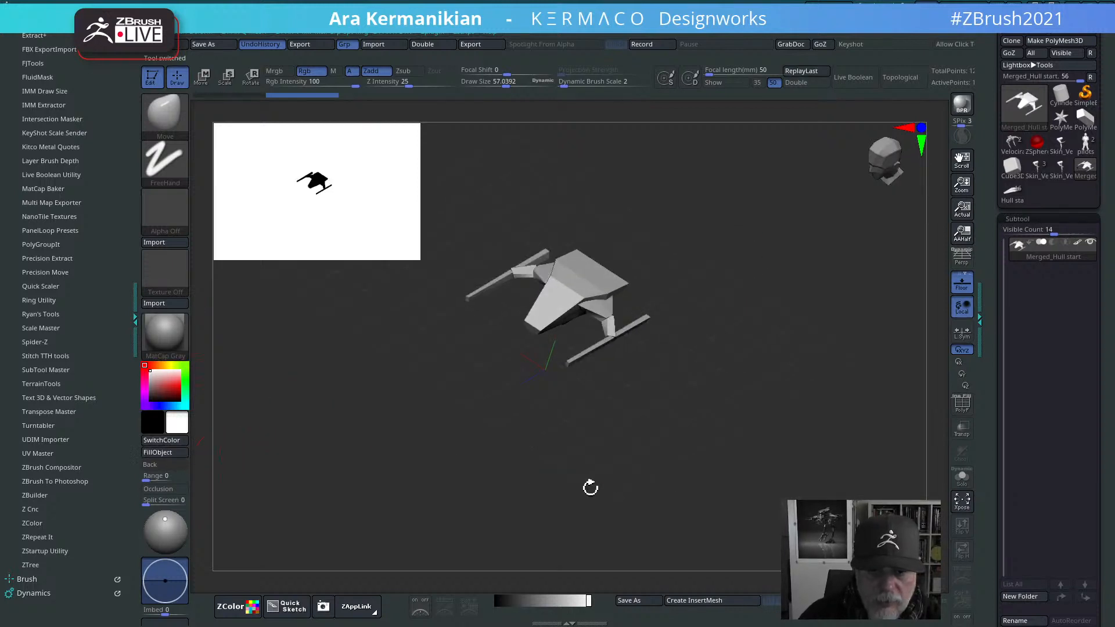
drag(590, 488, 587, 256)
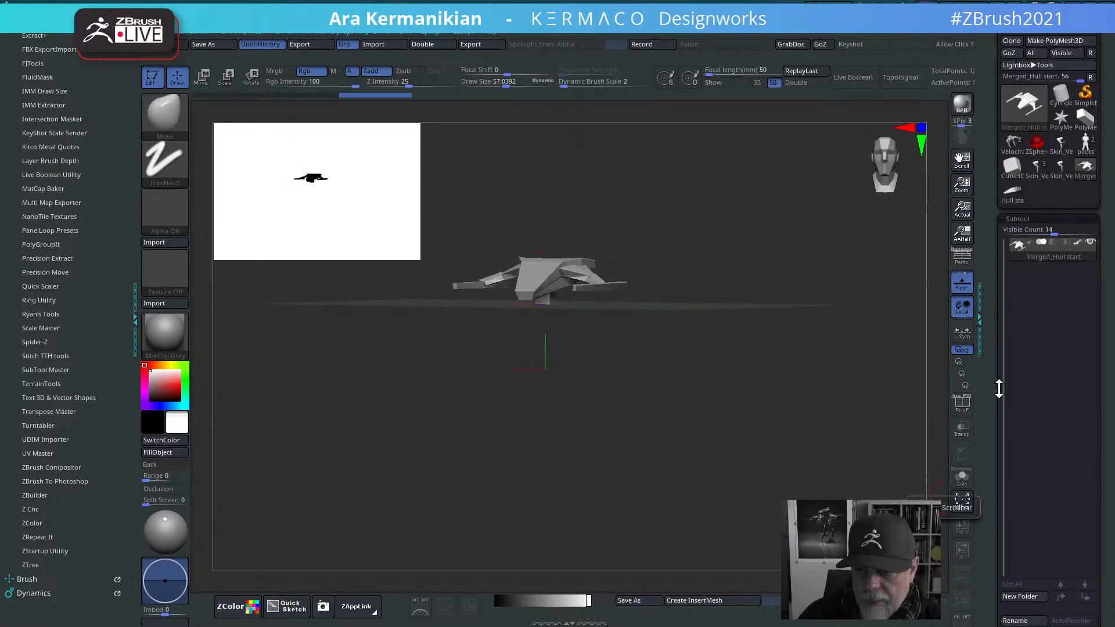
Step: Copy the merged hull and paste it three times into the tool holding the three leg skins
scroll(1005, 331, down, 5)
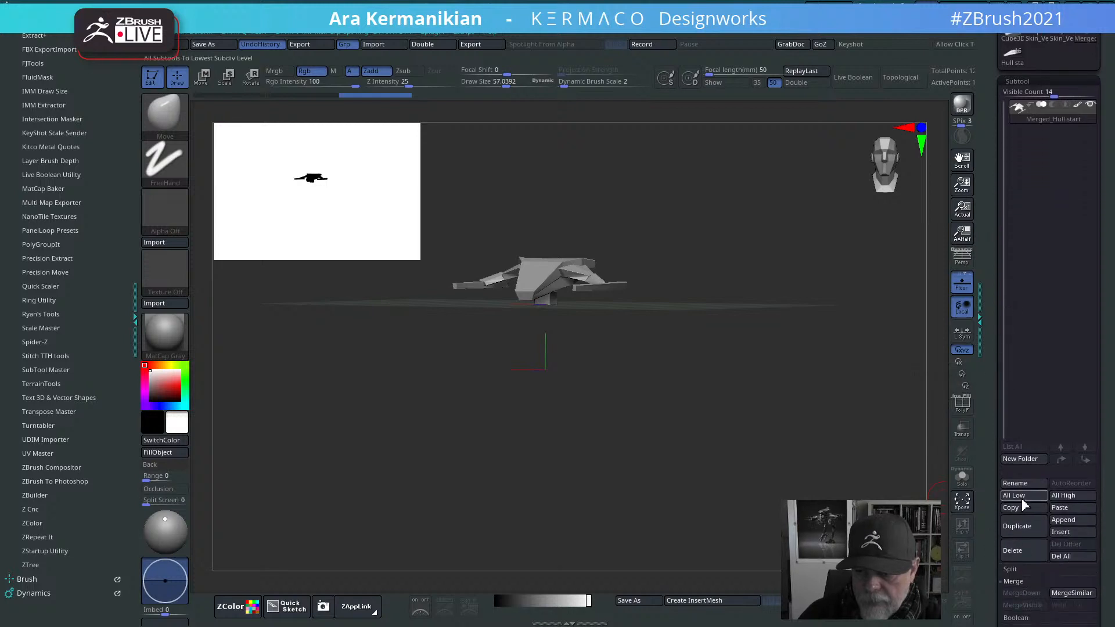
click(980, 177)
click(1039, 36)
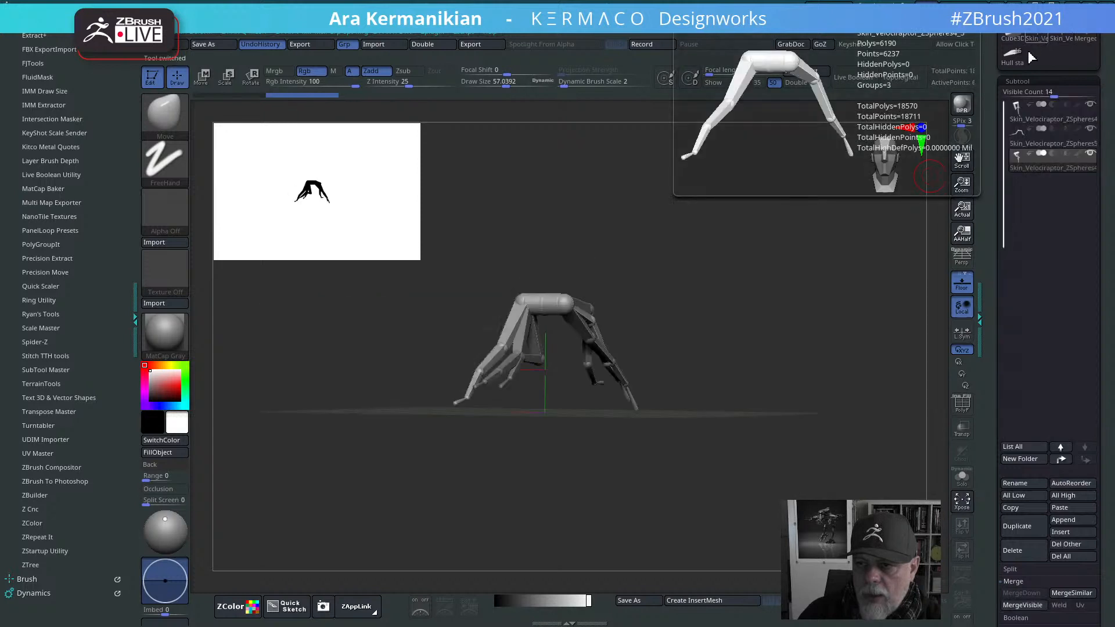
click(1069, 509)
click(1069, 509)
click(1069, 509)
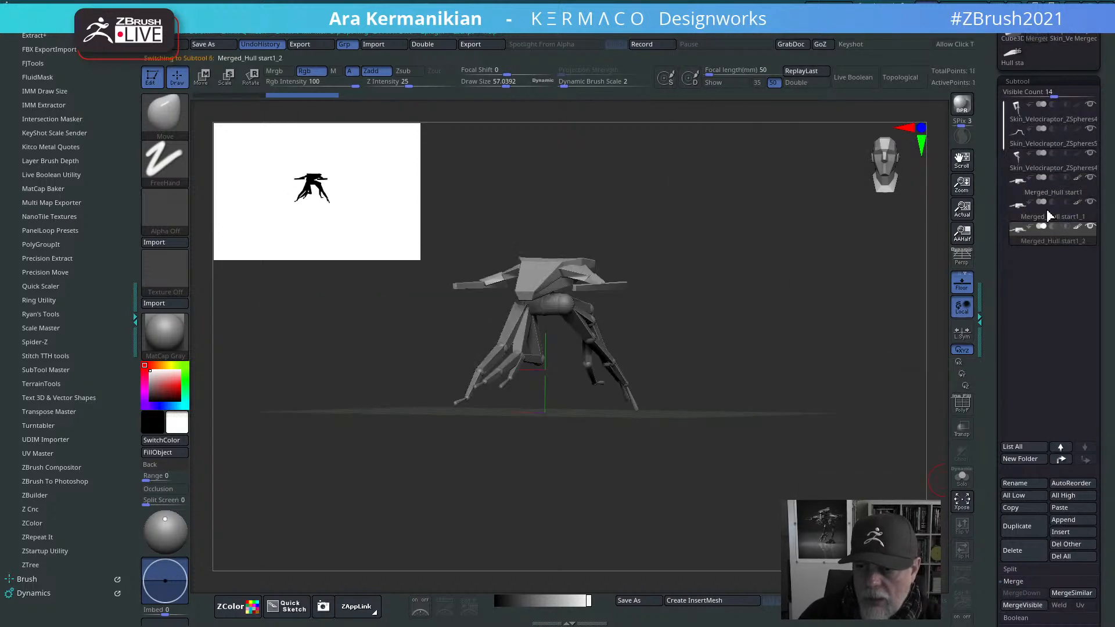
Step: Reorder the subtools so that each hull copy sits directly above one of the three leg skins
drag(1053, 178, 1068, 119)
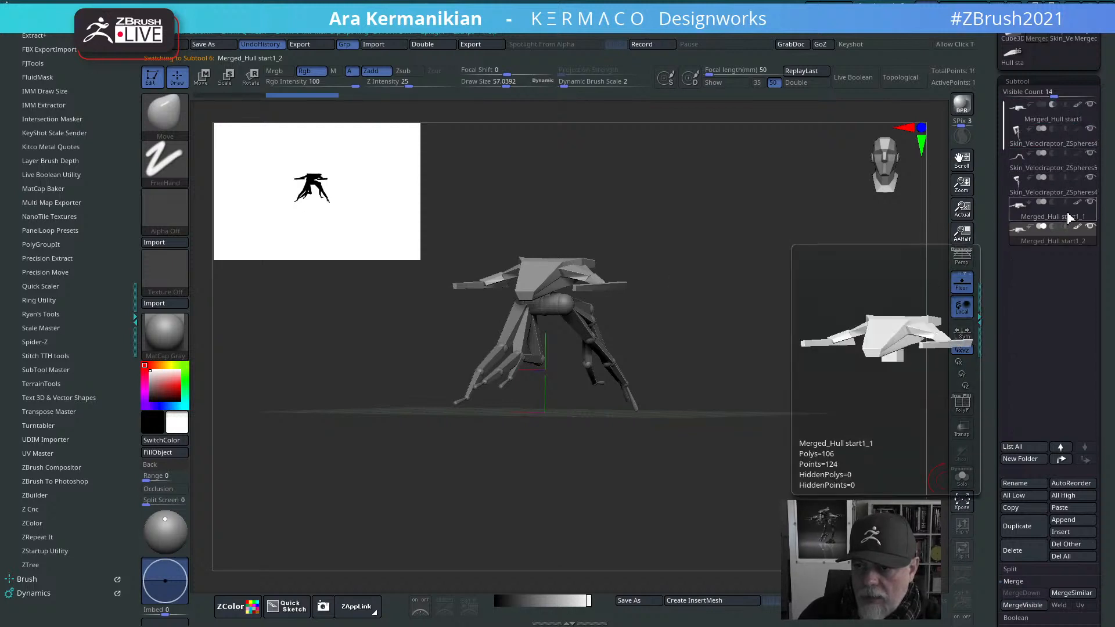
mouse_move(1069, 213)
mouse_down()
mouse_move(1078, 132)
mouse_move(1081, 158)
mouse_up()
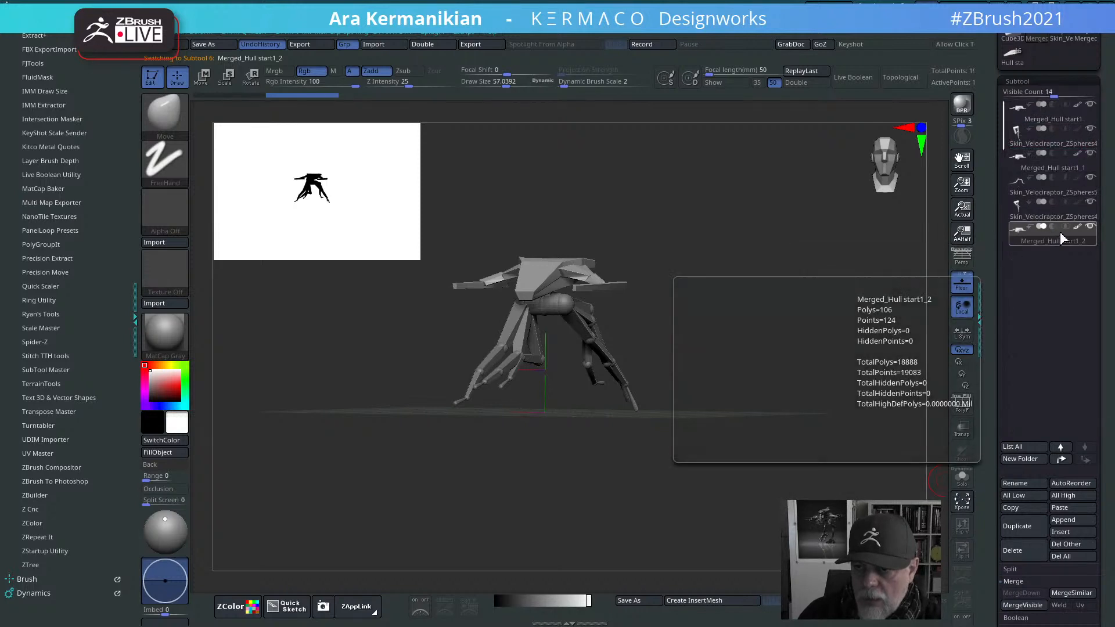
drag(1051, 239, 1064, 209)
Step: Merge the Merged_Hull start1 subtool down with the leg skin beneath it and accept the irreversible operation
click(1036, 119)
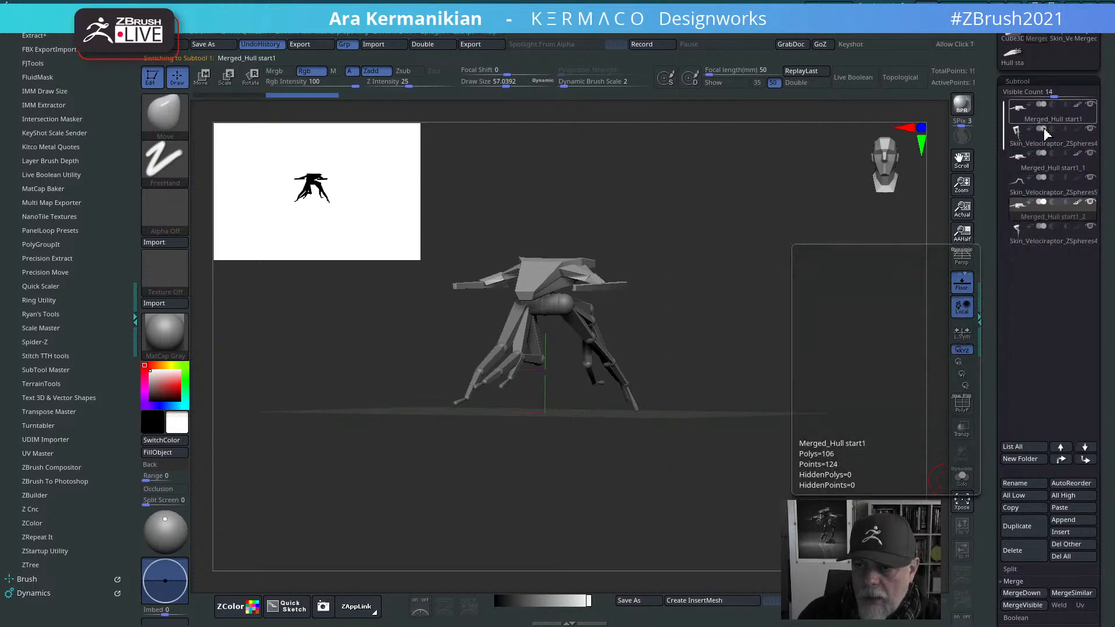
click(1020, 588)
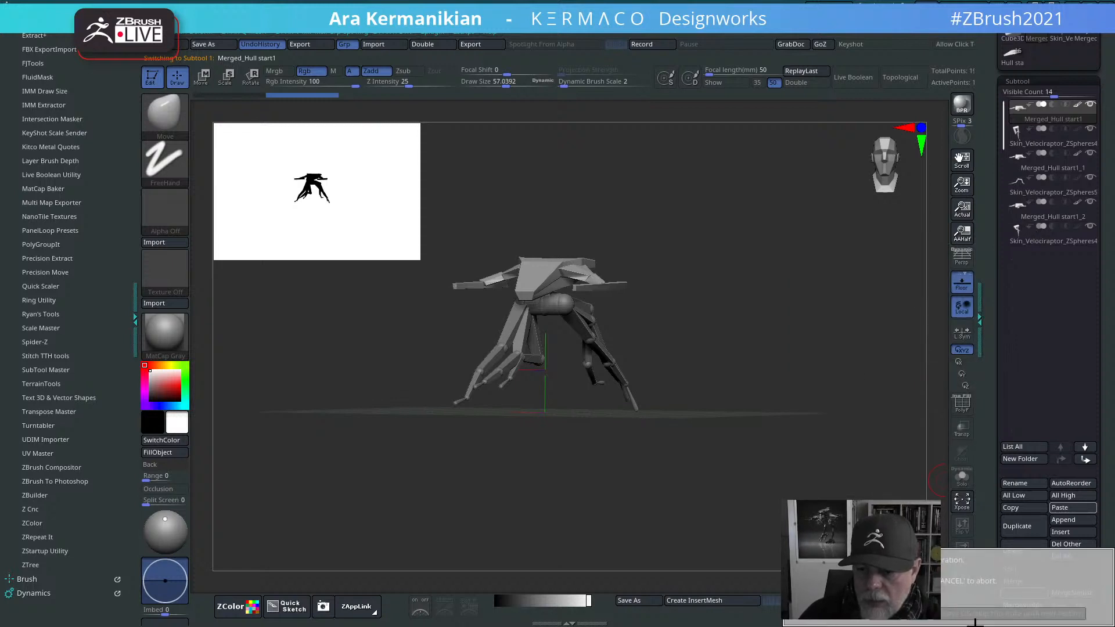
click(980, 614)
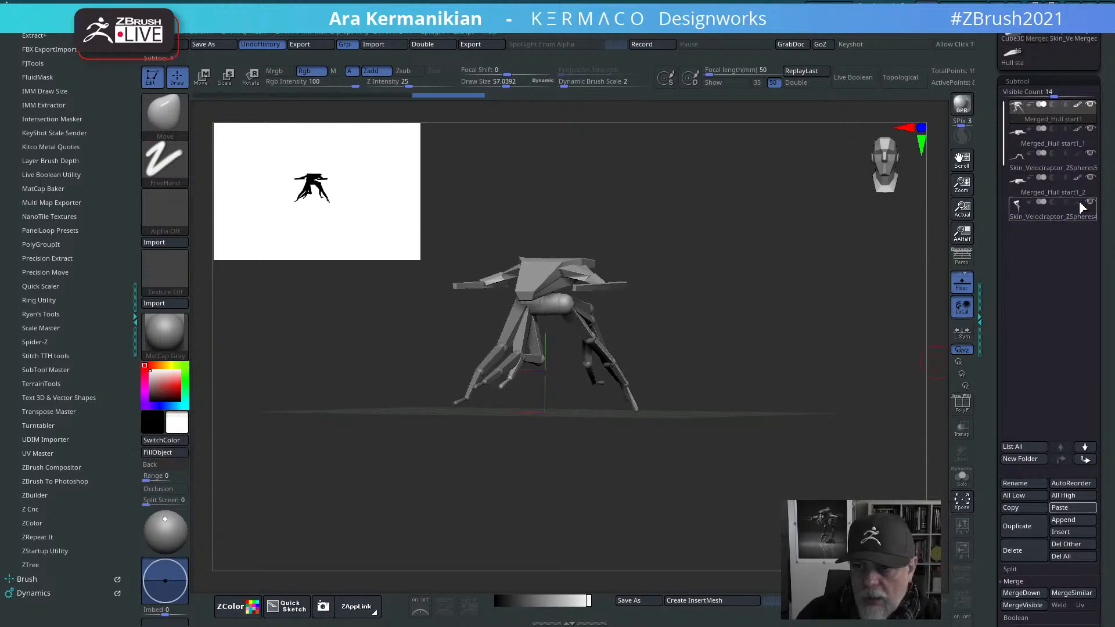
Step: Merge Merged_Hull start1_1 down with its leg skin and fill the combined model with white
click(1054, 146)
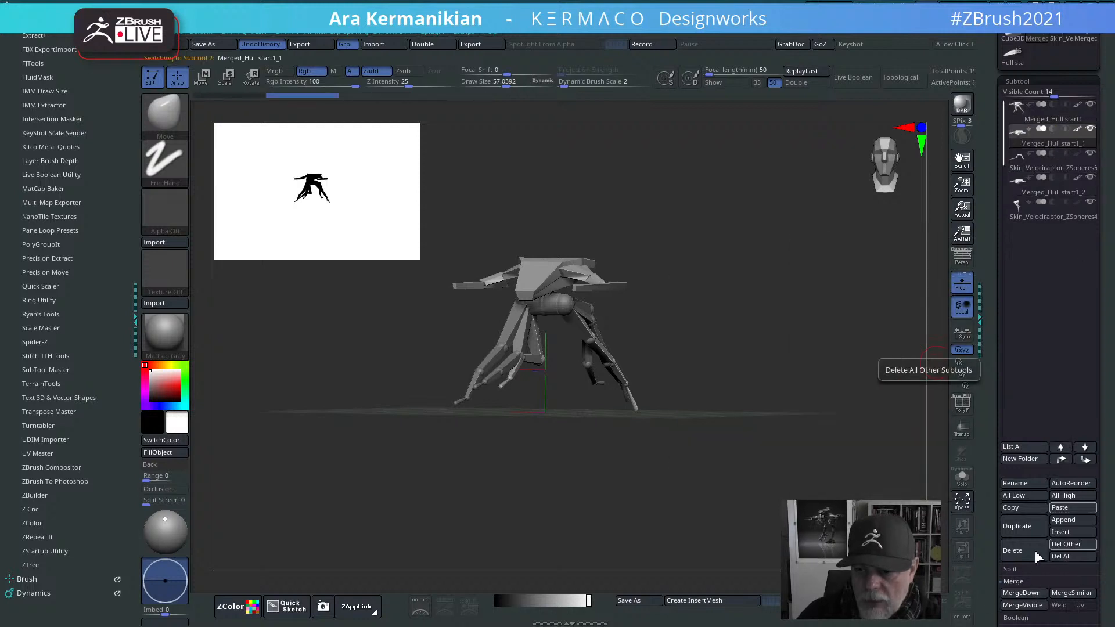
click(1013, 593)
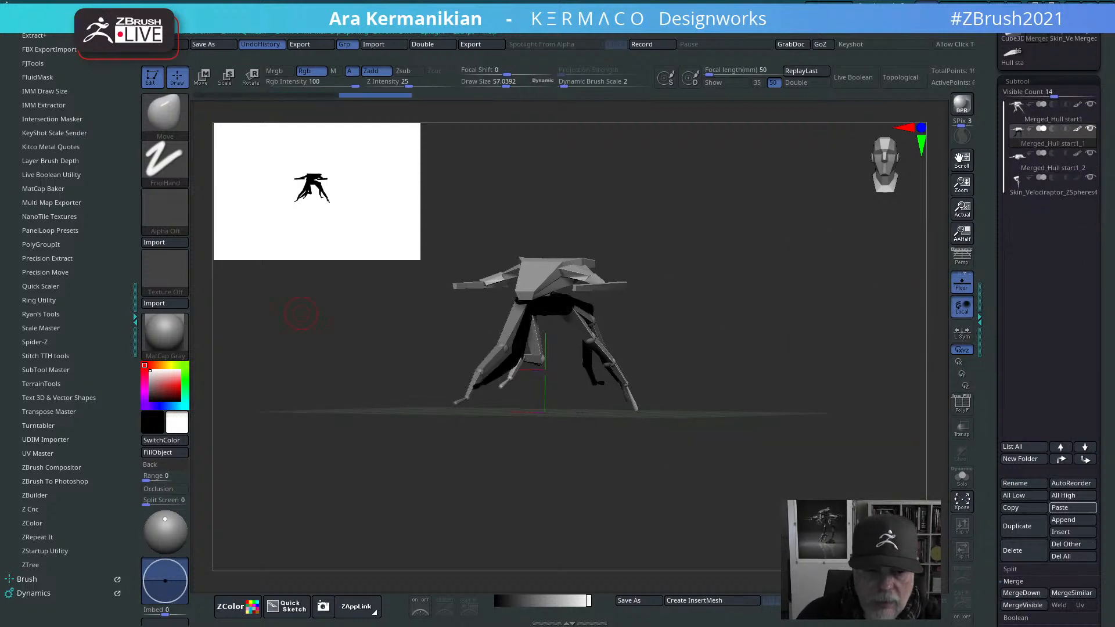
click(166, 444)
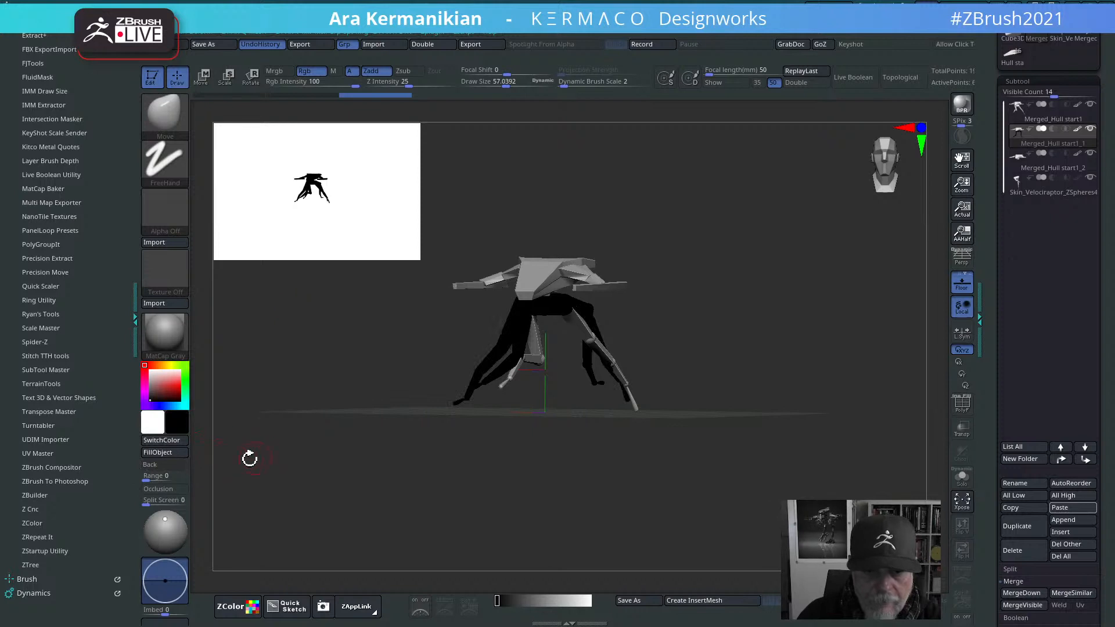
click(169, 440)
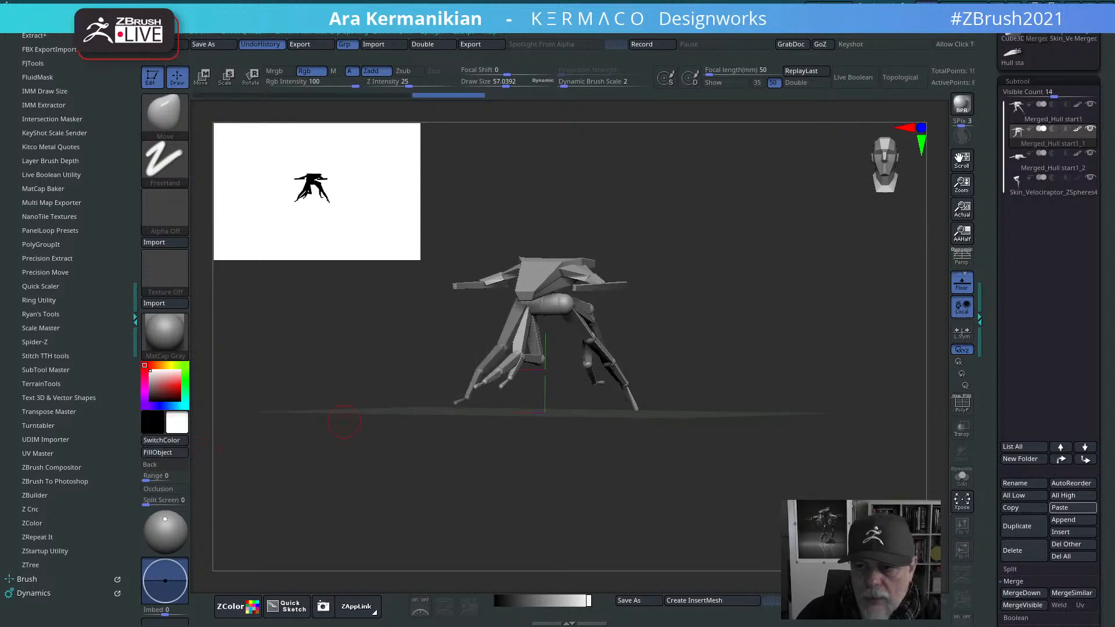
Step: Merge Merged_Hull start1_2 down with the last leg skin and fill the combined model with white
click(1045, 156)
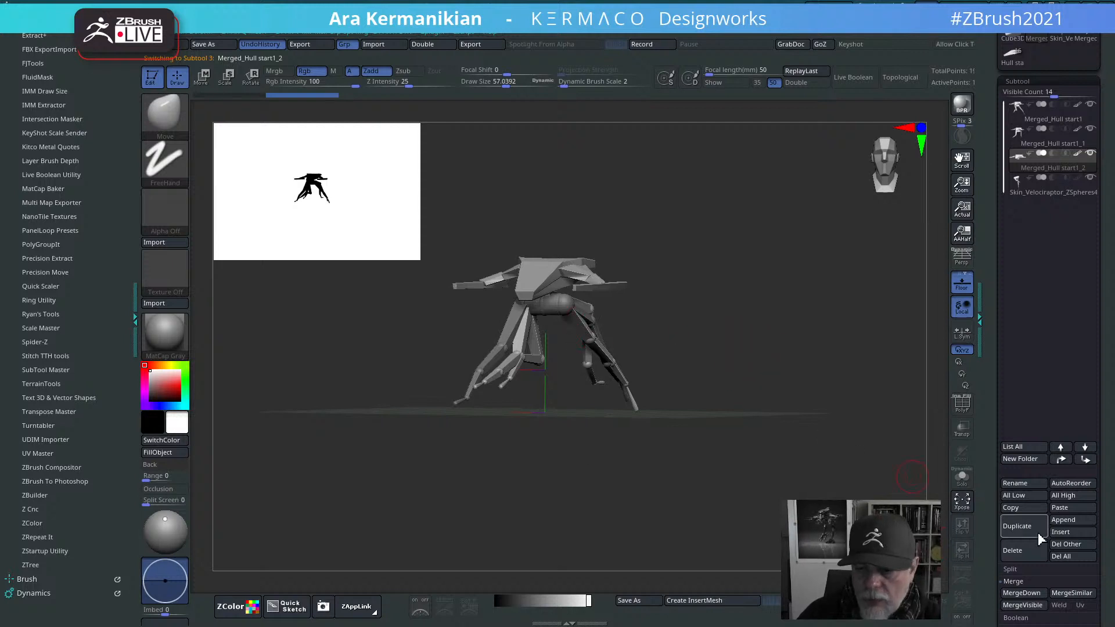
click(1023, 591)
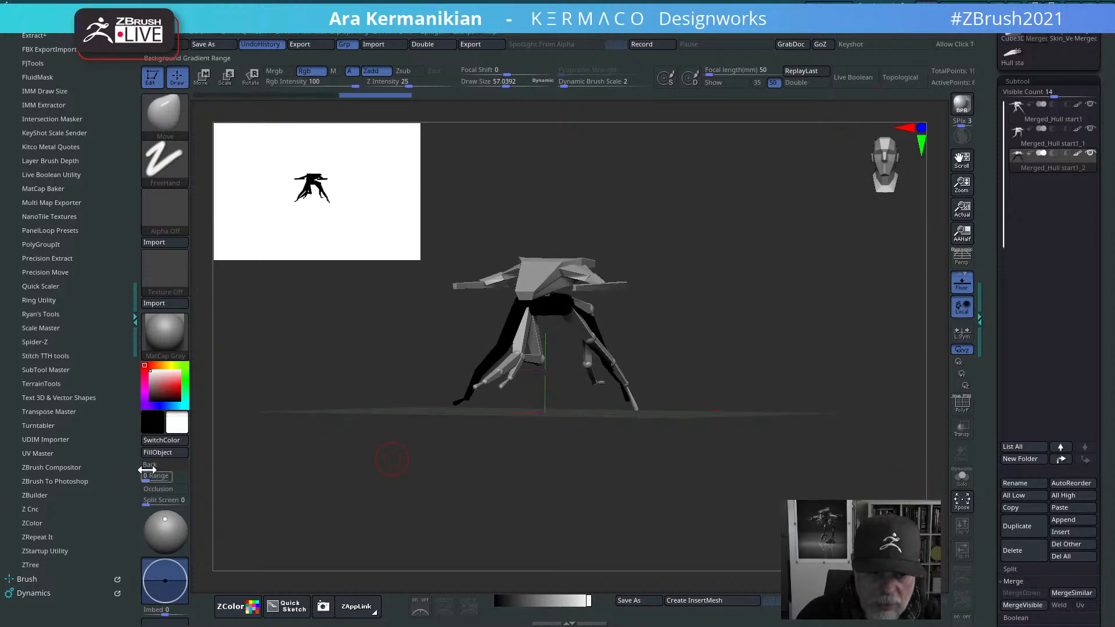
click(169, 454)
Step: Isolate the active subtool in Solo mode and compare the three merged walker poses from the front and side
drag(868, 265, 1000, 220)
shift+drag(821, 259, 950, 198)
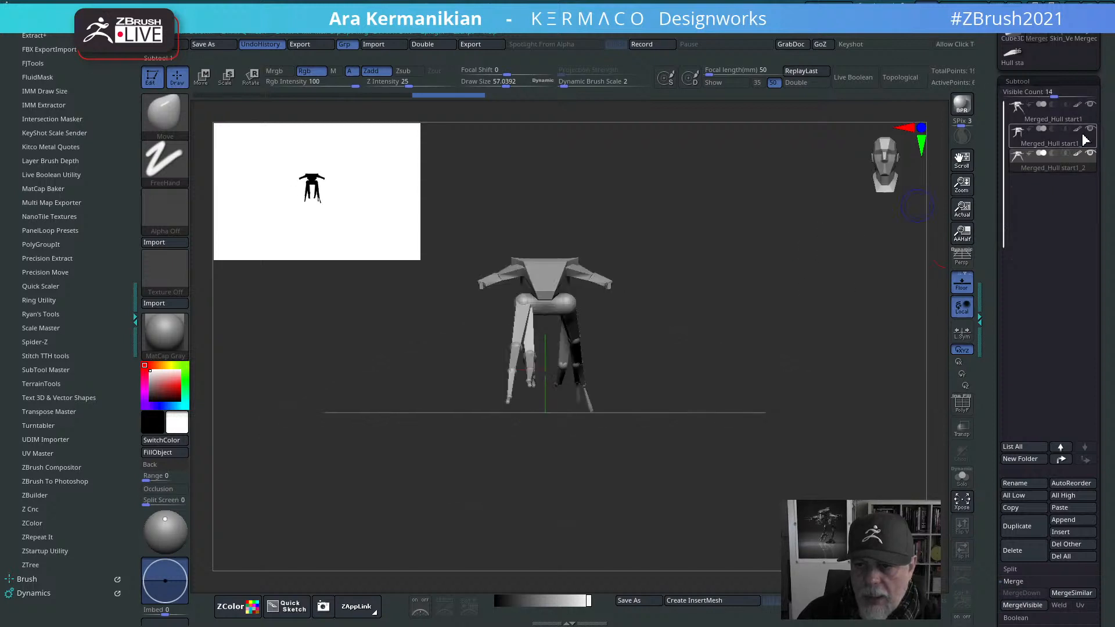
click(962, 477)
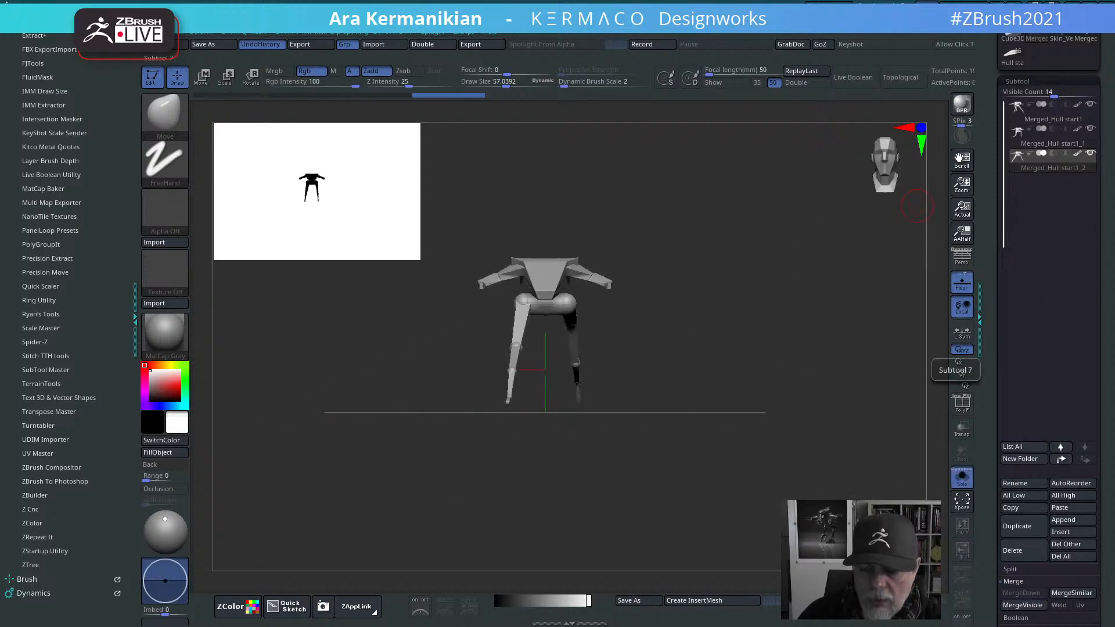
key(Up)
key(Up)
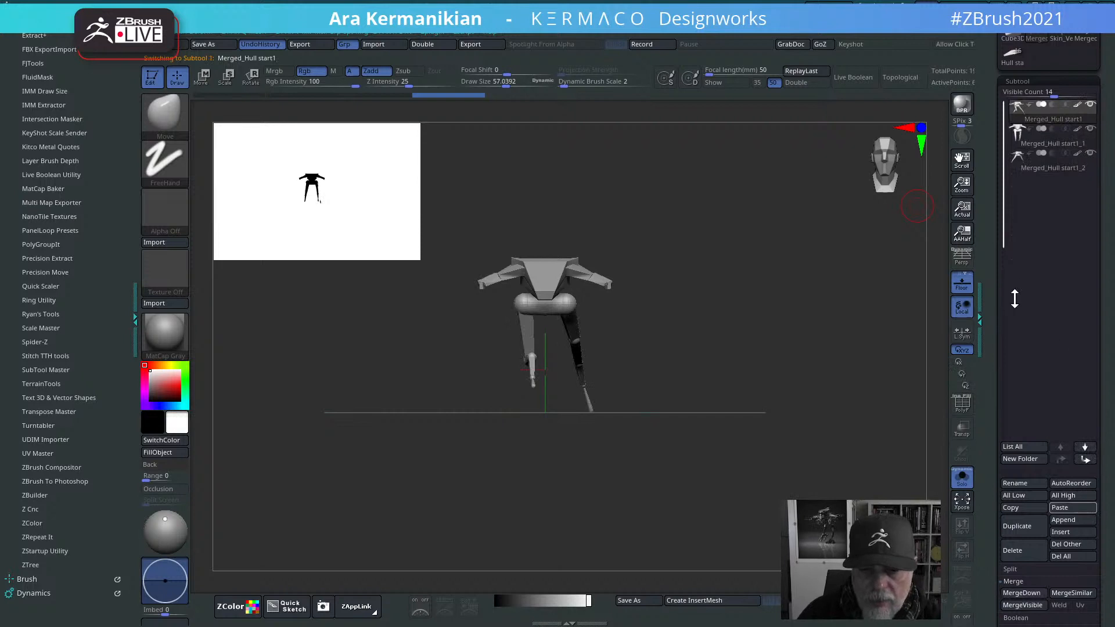
shift+drag(737, 306, 681, 299)
key(Down)
key(Down)
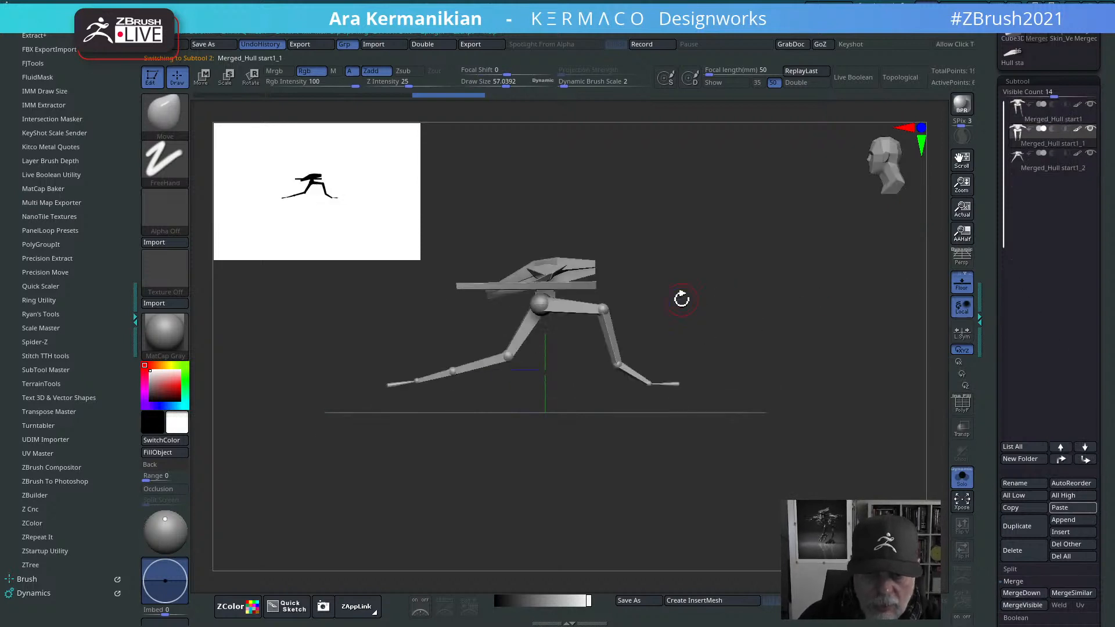
key(Up)
key(Up)
key(Down)
key(Down)
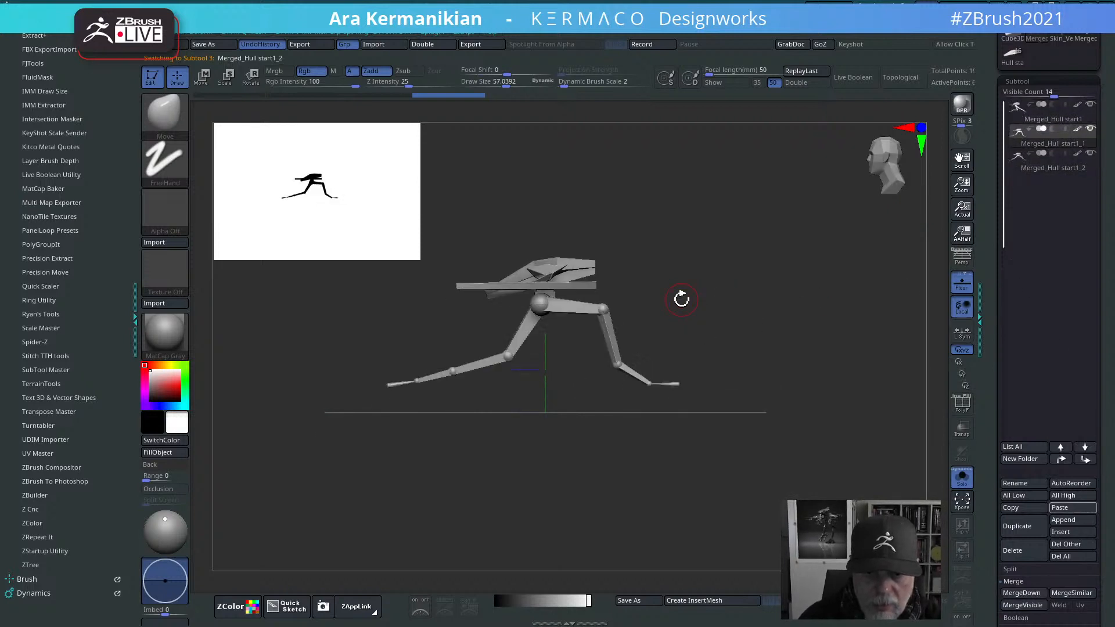
key(Up)
key(Up)
key(Down)
key(Down)
key(Up)
key(Up)
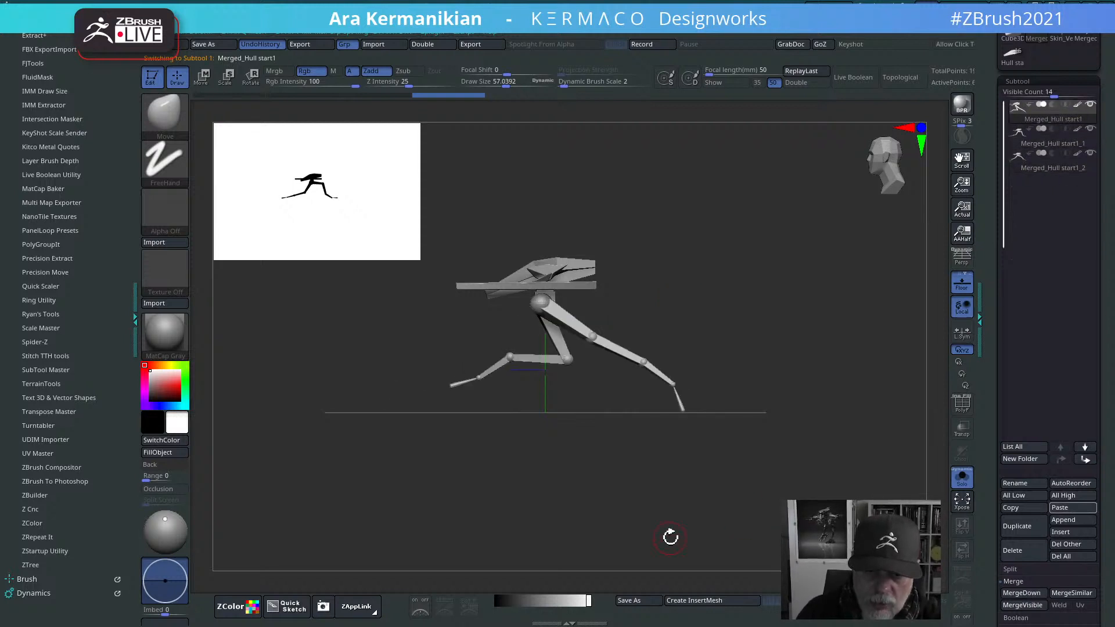
Step: Examine the Merged_Hull start1 pose at an angle, from the side and from above
drag(761, 328, 929, 217)
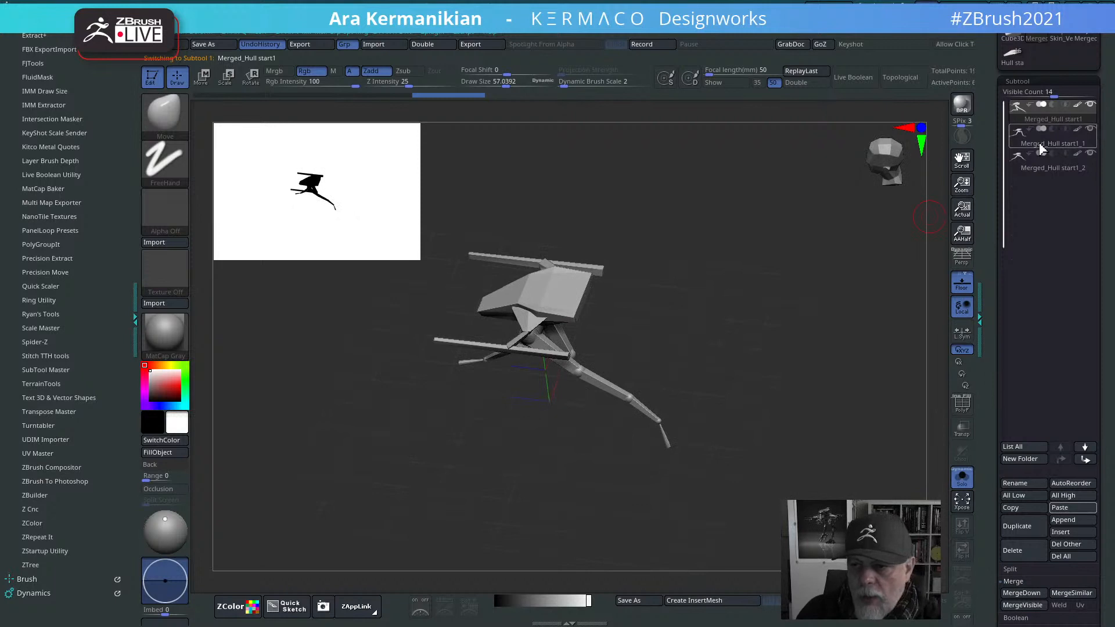
mouse_move(1046, 141)
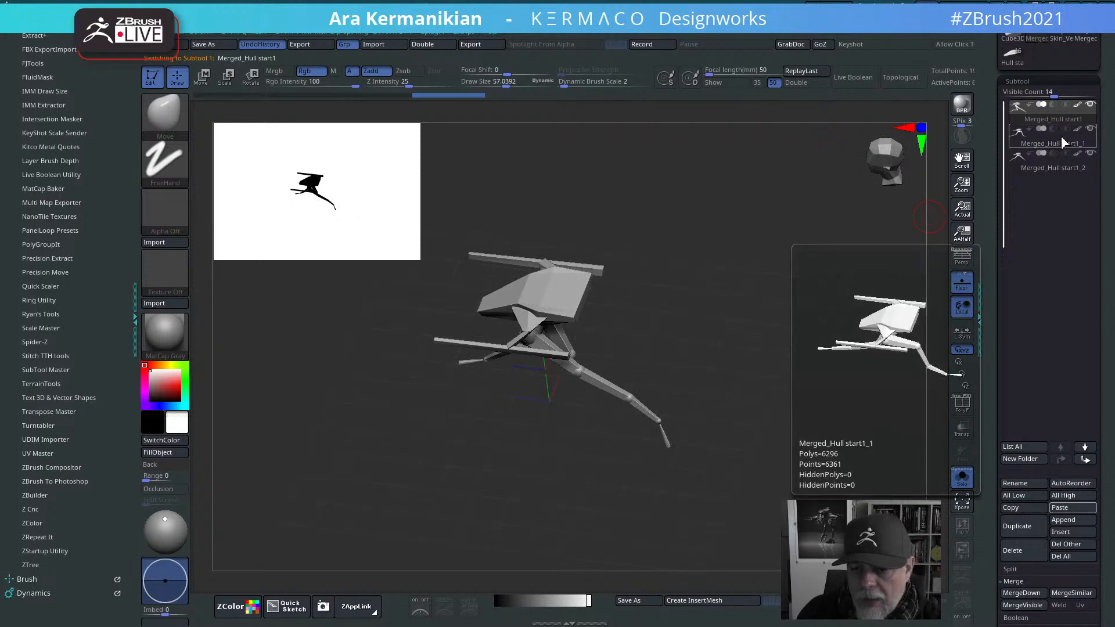
mouse_move(1060, 110)
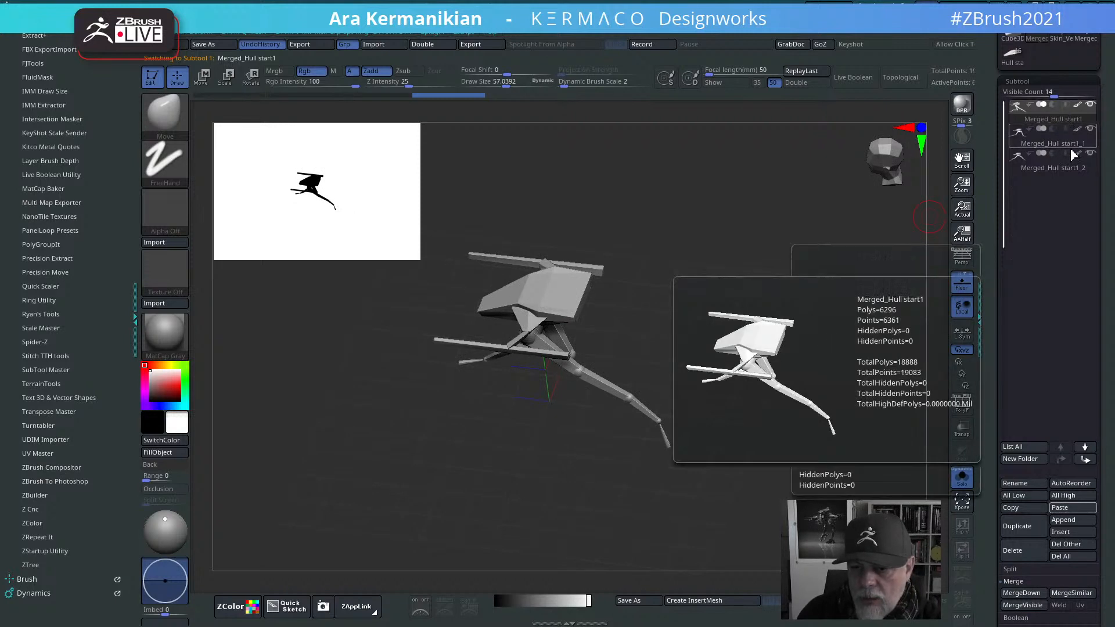
drag(759, 373, 768, 328)
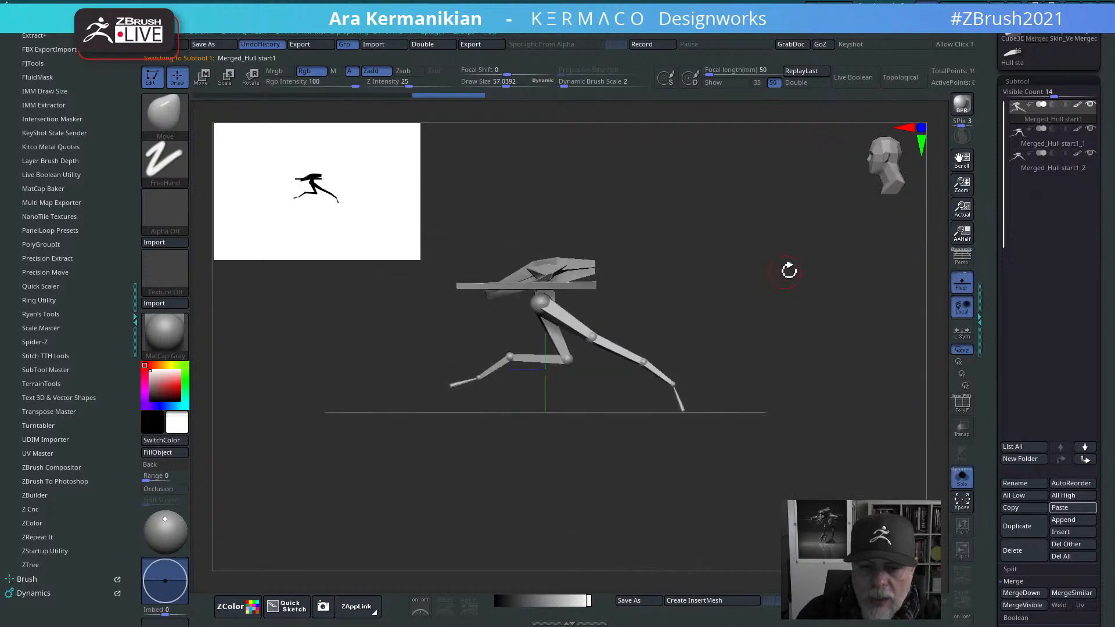
drag(789, 271, 804, 393)
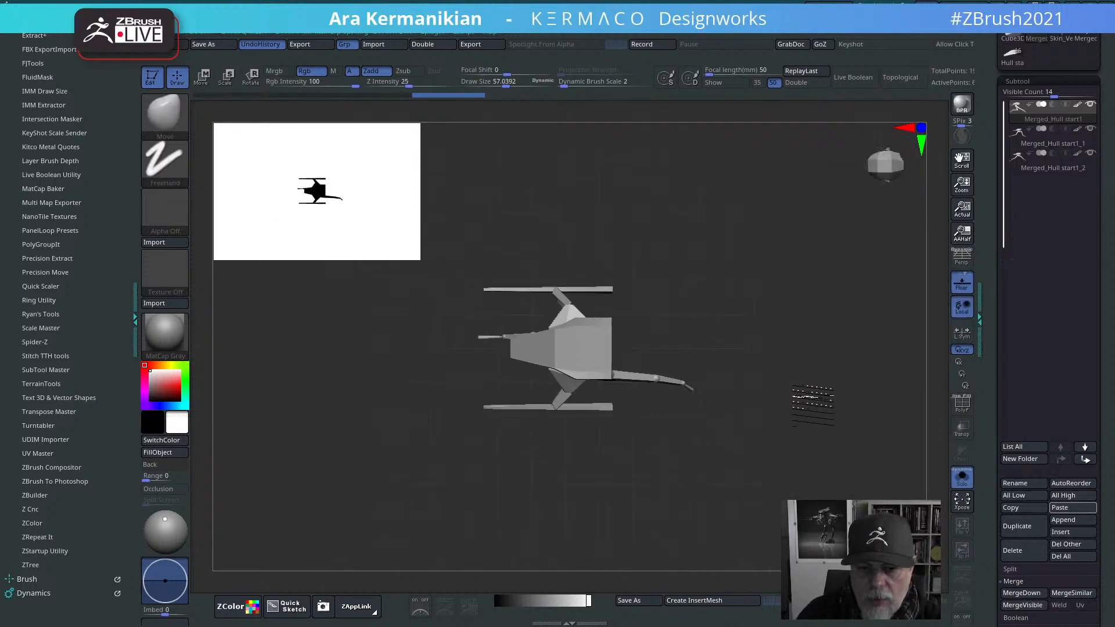
Step: Shrink the silhouette thumbnail to size 117 and frame the first pose's legs closely from the side
drag(399, 247, 265, 178)
alt+drag(818, 369, 834, 251)
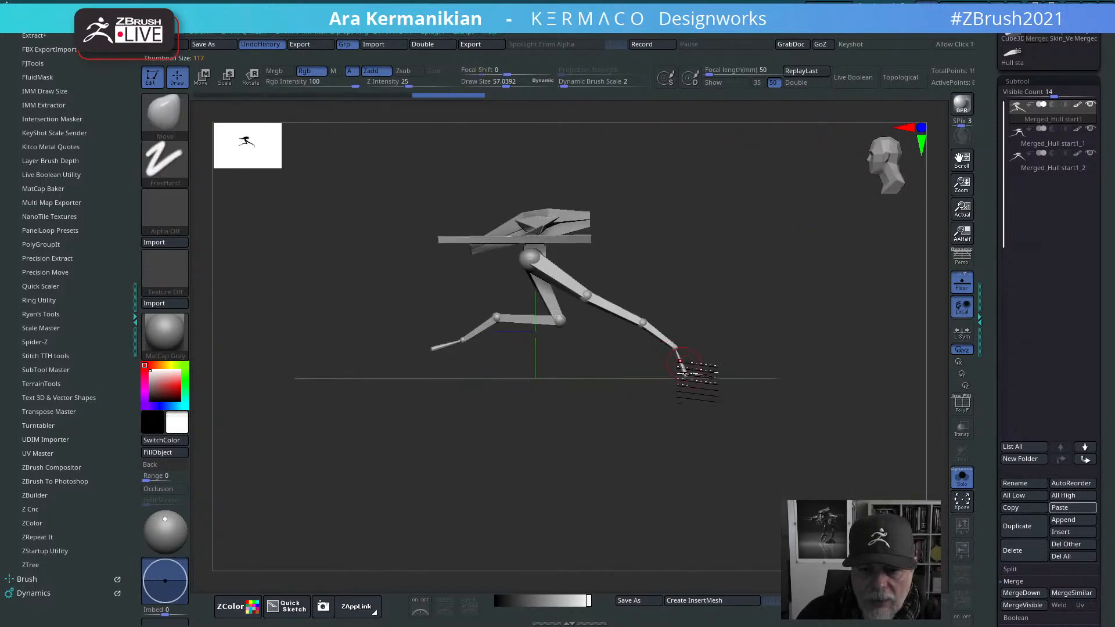
drag(778, 368, 721, 373)
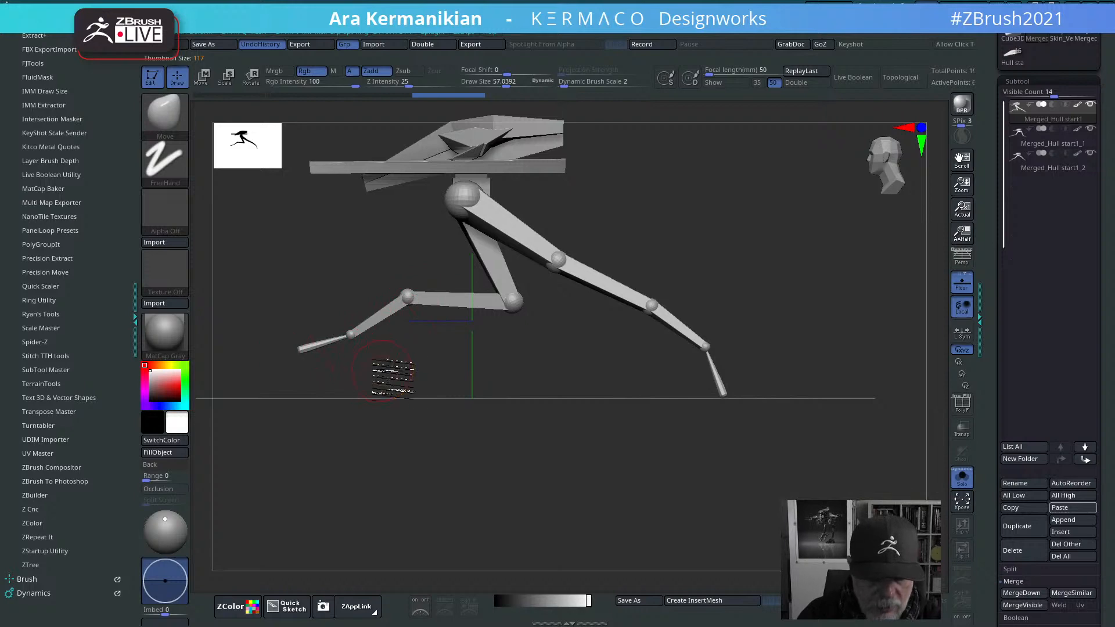
Step: Thicken the feet of the Merged_Hull start1 pose with the Inflat brush
key(ctrl+q)
key(ctrl+q)
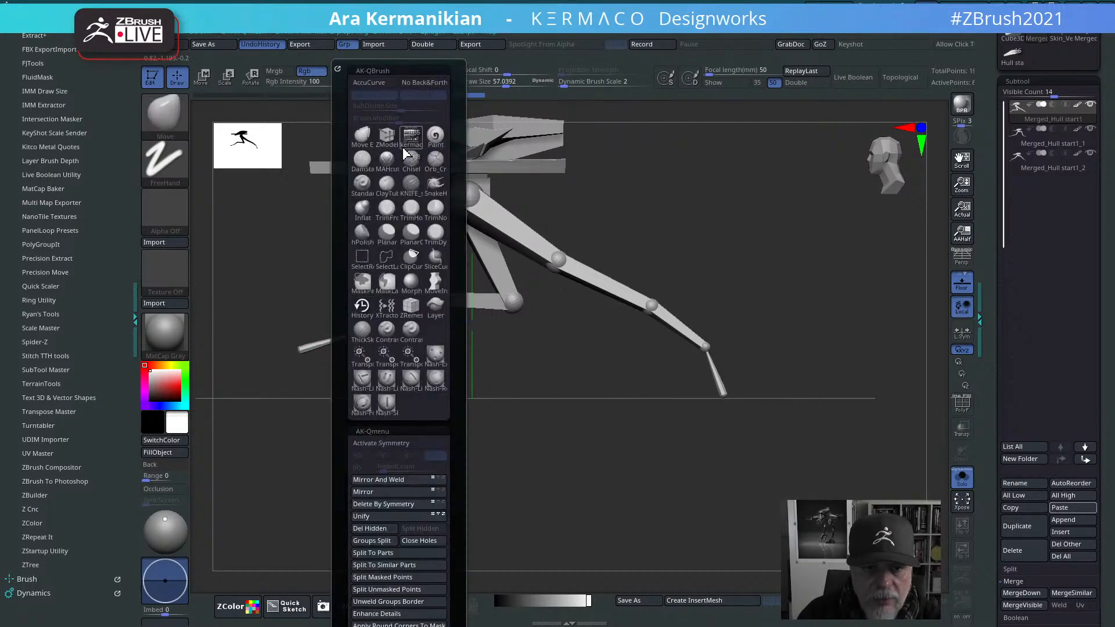
click(363, 214)
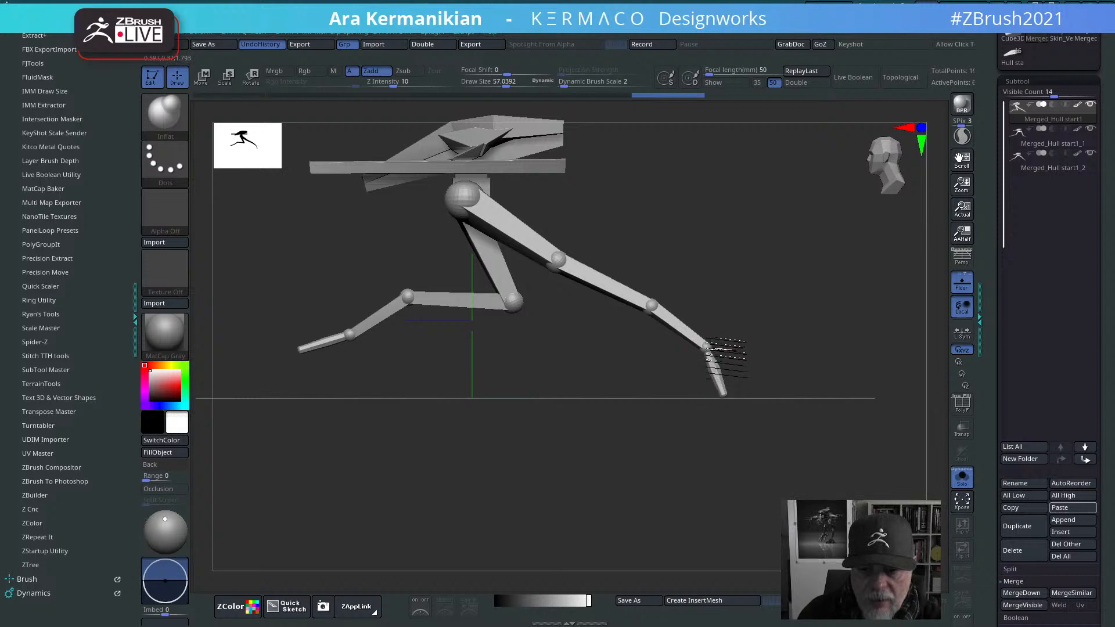
key(shift)
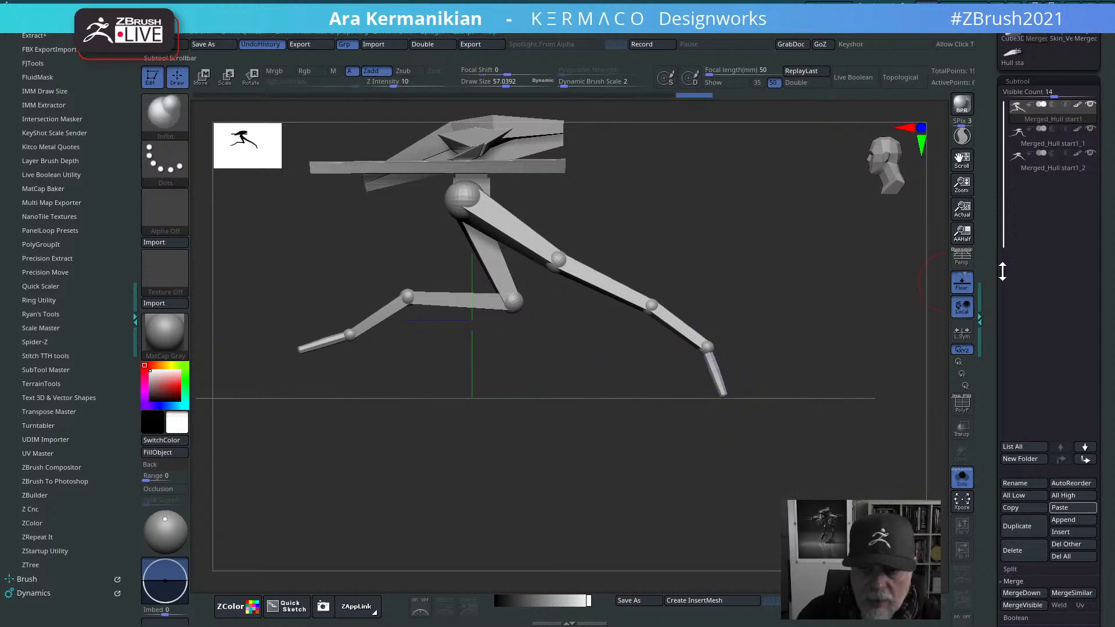
Step: Thicken the front and rear feet of the Merged_Hull start1_1 pose with the Inflat brush
click(1049, 143)
drag(702, 347, 666, 347)
alt+drag(465, 392, 656, 380)
mouse_move(383, 336)
mouse_down()
mouse_move(425, 342)
mouse_move(378, 349)
mouse_move(406, 334)
mouse_move(438, 341)
mouse_move(417, 343)
mouse_up()
alt+drag(704, 381, 540, 394)
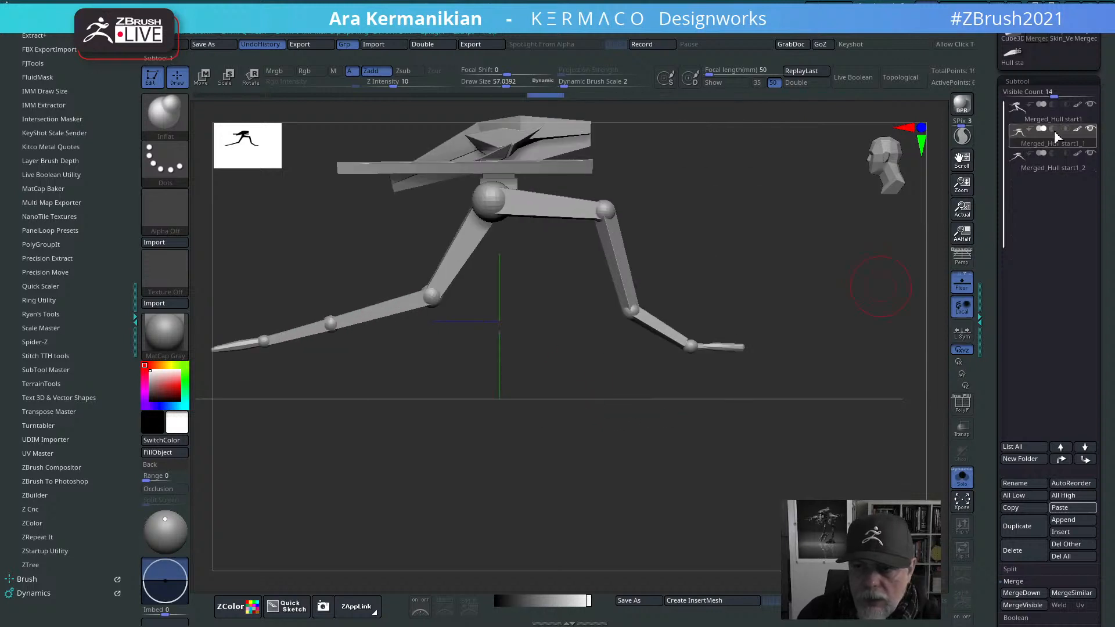
Step: Select the Merged_Hull start1_2 pose, turn on its polygroup wireframe display, and thicken its feet with the Inflat brush
click(1052, 115)
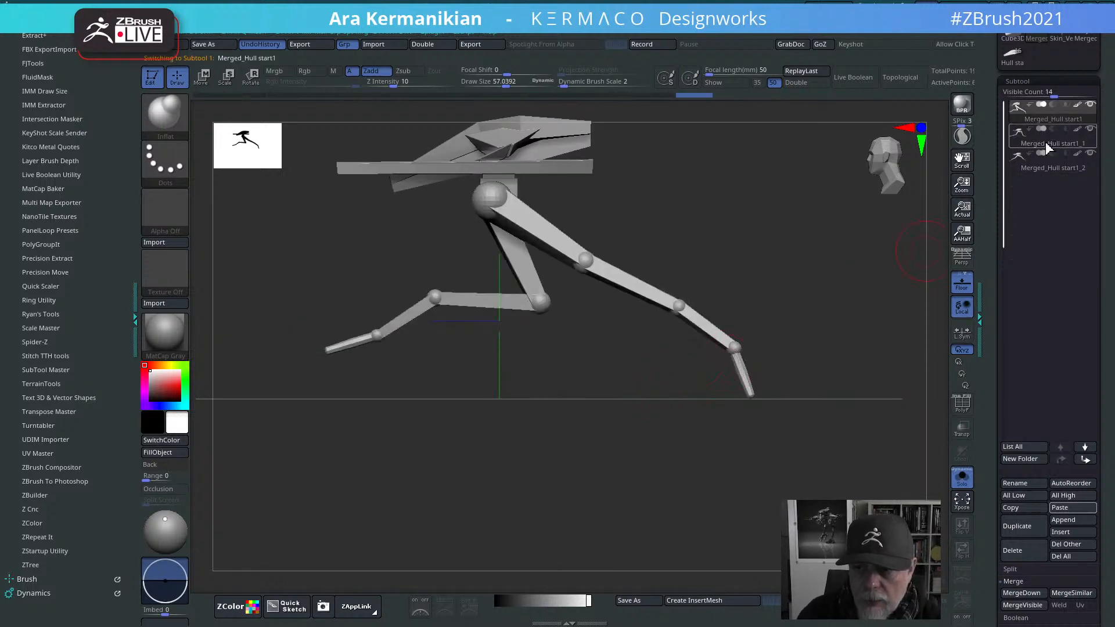
click(1048, 164)
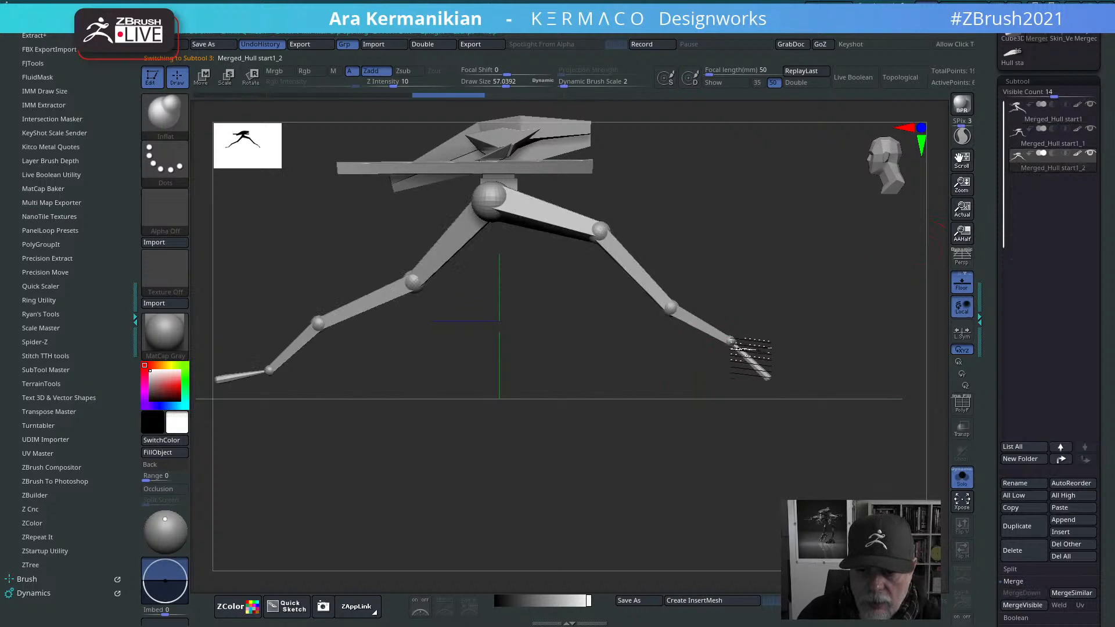
alt+drag(586, 371, 706, 367)
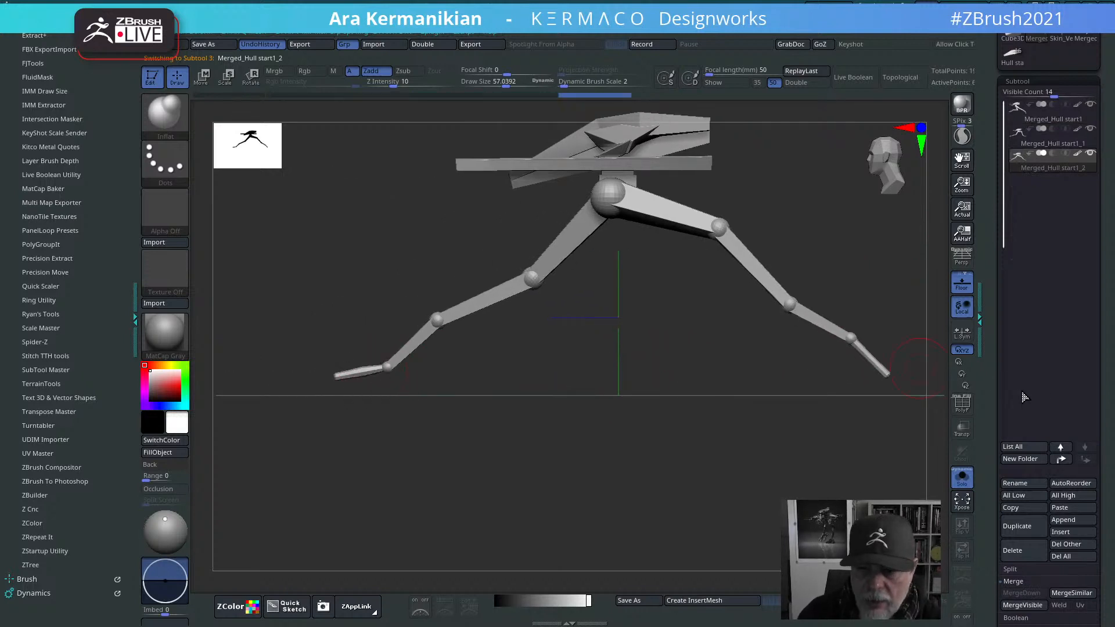
click(966, 410)
alt+drag(661, 366, 461, 295)
drag(630, 262, 689, 333)
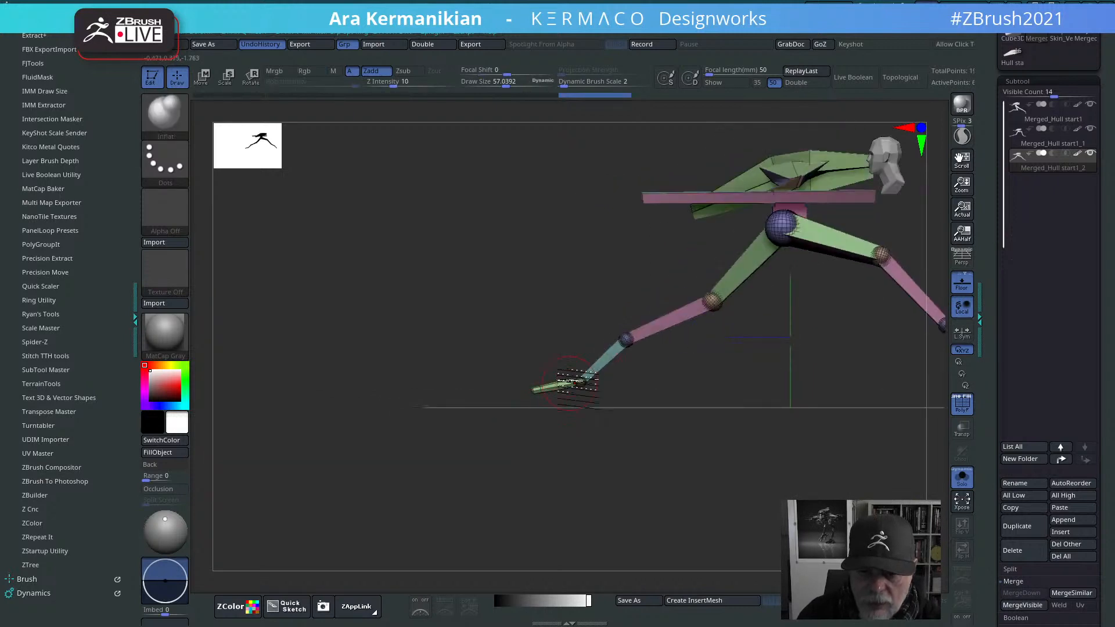
mouse_move(567, 386)
mouse_down()
mouse_move(573, 423)
mouse_move(562, 387)
mouse_up()
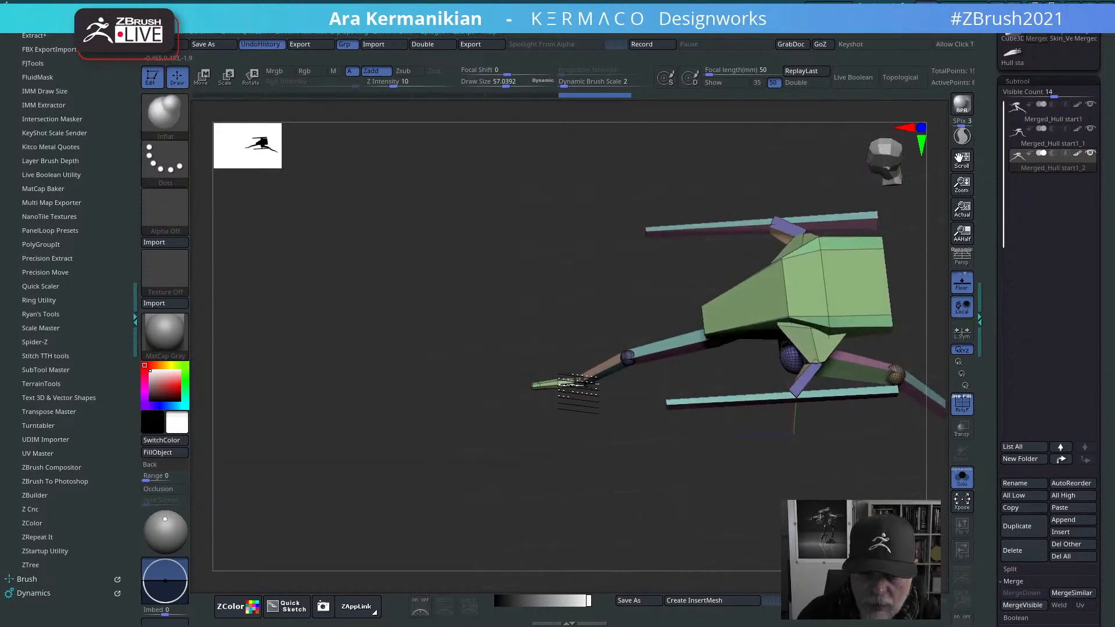
Step: Examine the Merged_Hull start1_2 pose from the side and from above
drag(605, 466, 511, 429)
alt+drag(734, 360, 792, 304)
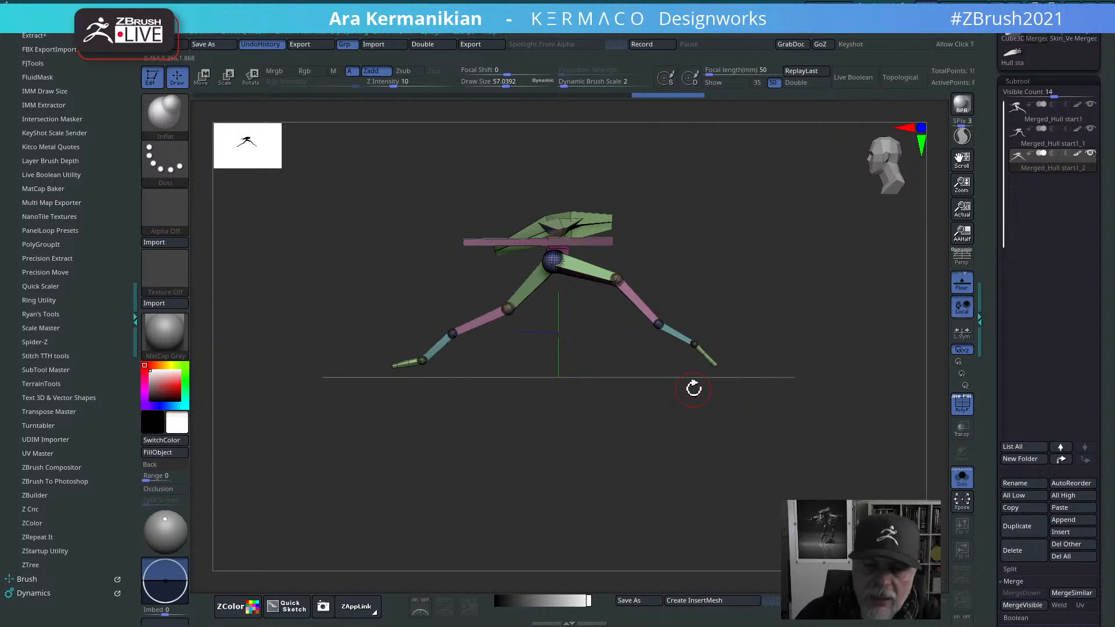
drag(784, 266, 848, 451)
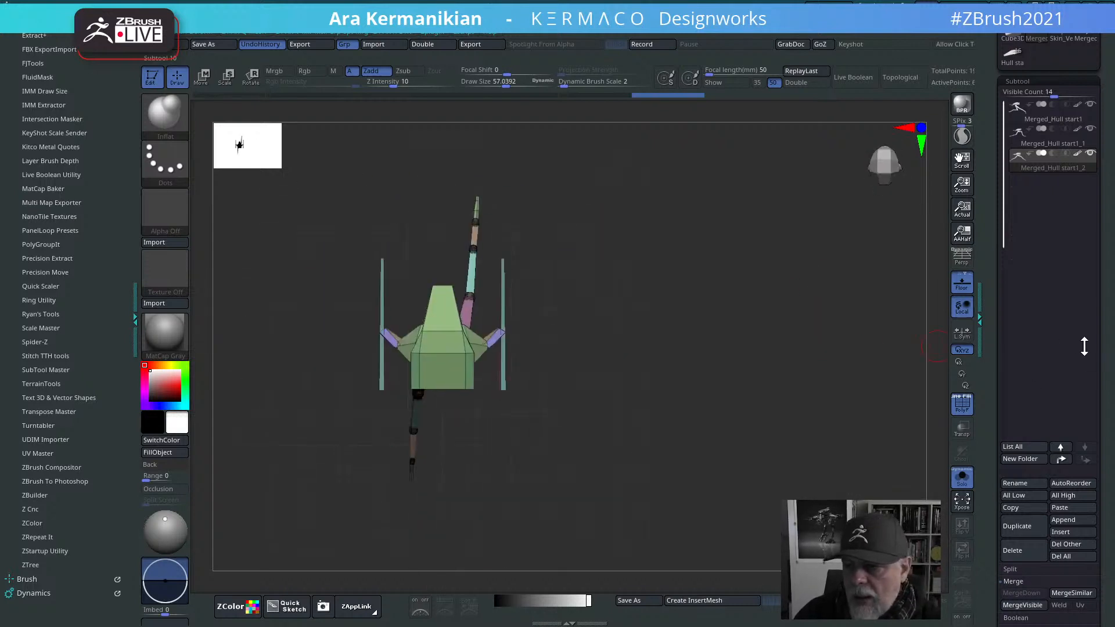
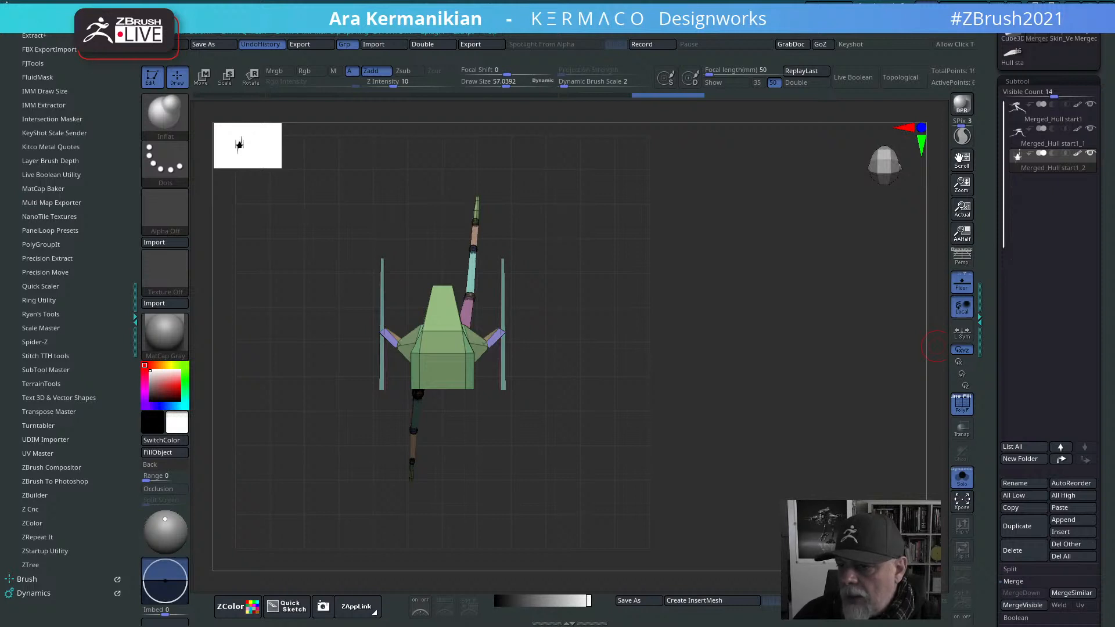
drag(807, 493, 712, 459)
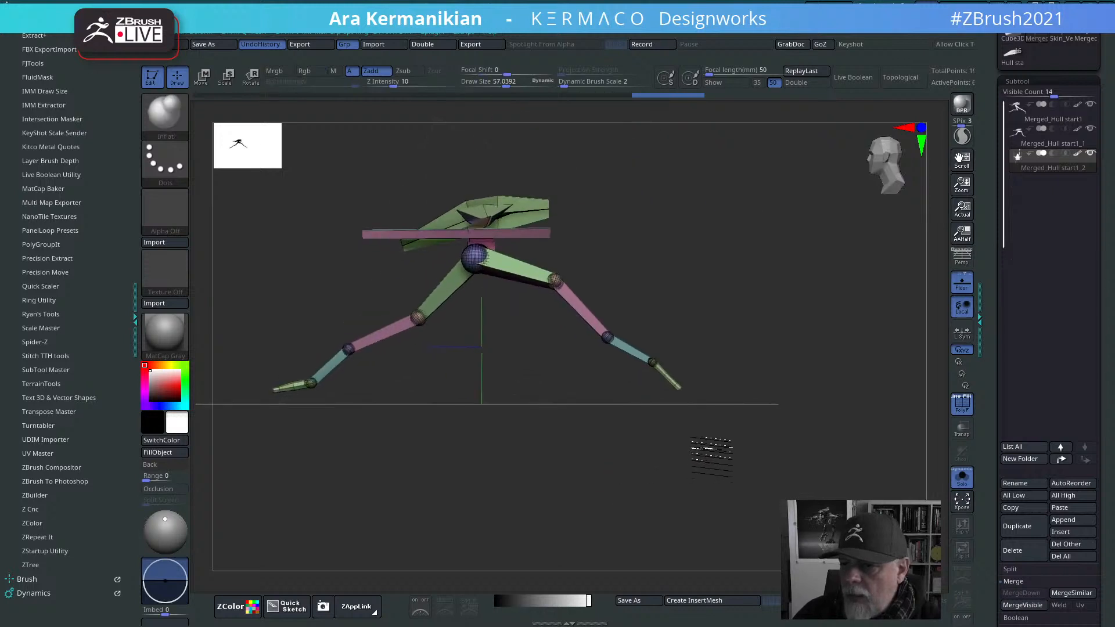
alt+drag(742, 419, 755, 400)
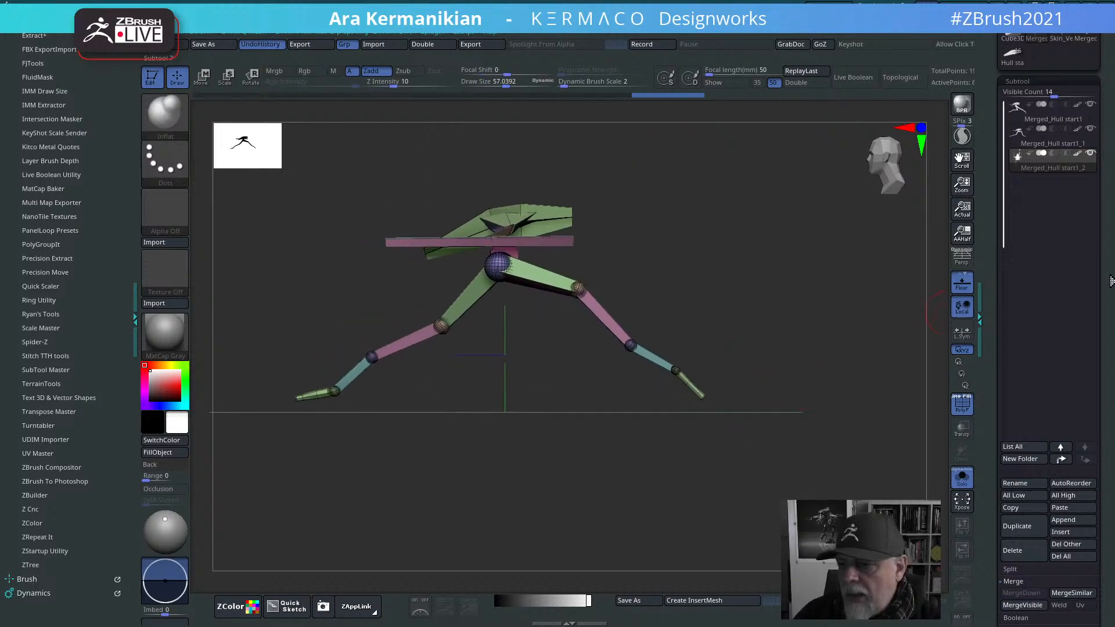
Step: Inspect the Merged_Hull start1_2 pose from the front, temporarily isolate one side of it, and return to the full side view
drag(821, 380, 787, 418)
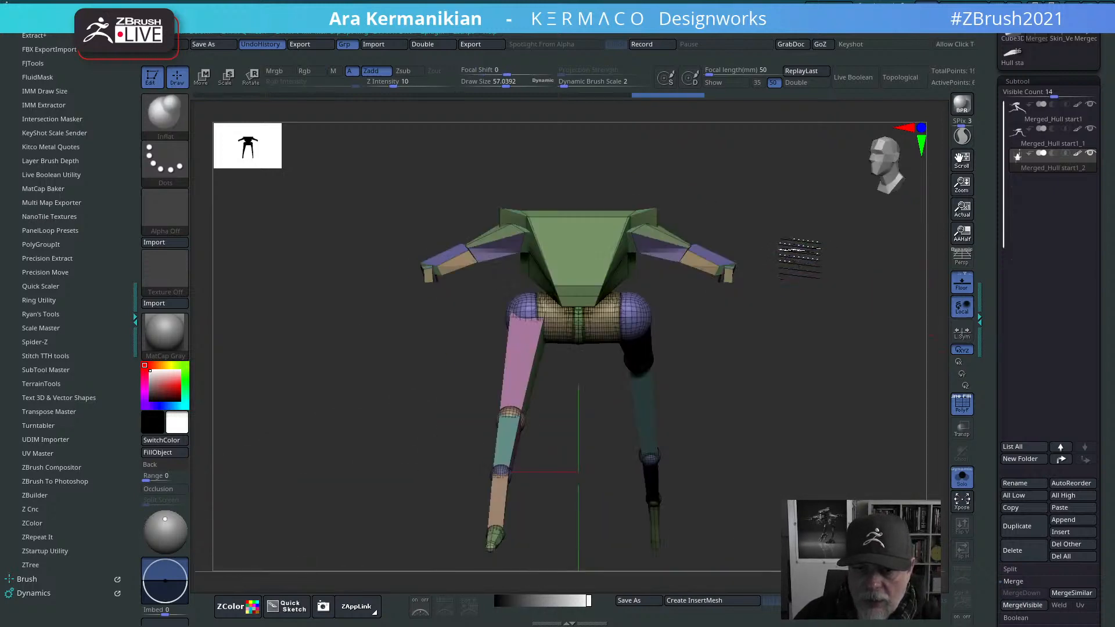
mouse_move(406, 152)
ctrl+shift+mouse_down()
mouse_move(587, 355)
mouse_move(586, 406)
mouse_move(556, 417)
ctrl+shift+mouse_up()
drag(818, 400, 796, 411)
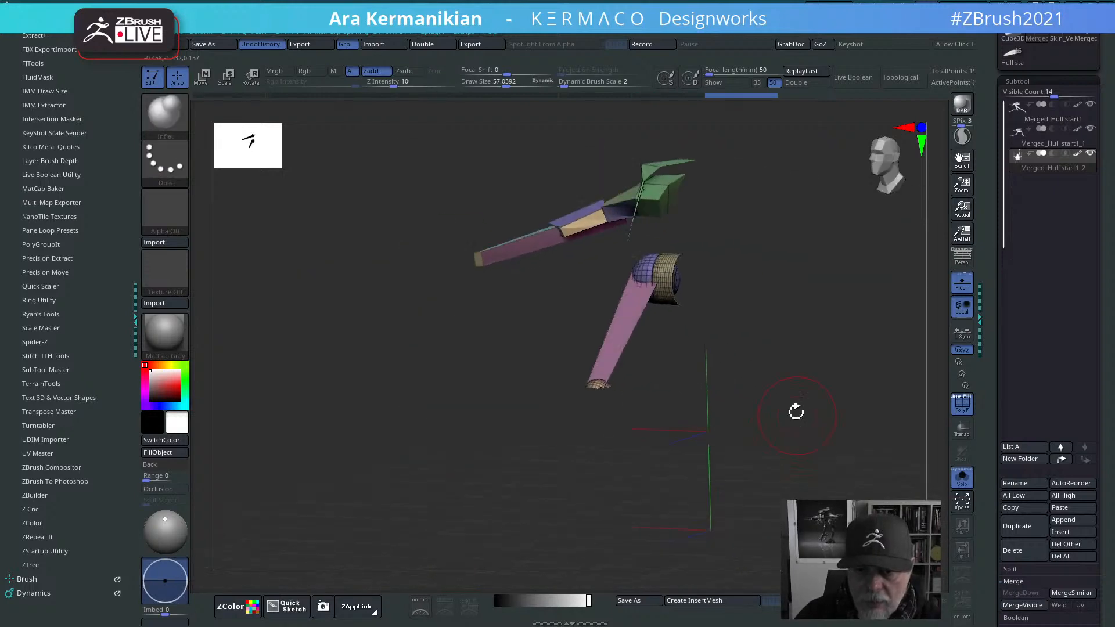
ctrl+shift+click(828, 414)
shift+drag(787, 485, 790, 495)
alt+drag(875, 450, 806, 356)
drag(696, 281, 766, 231)
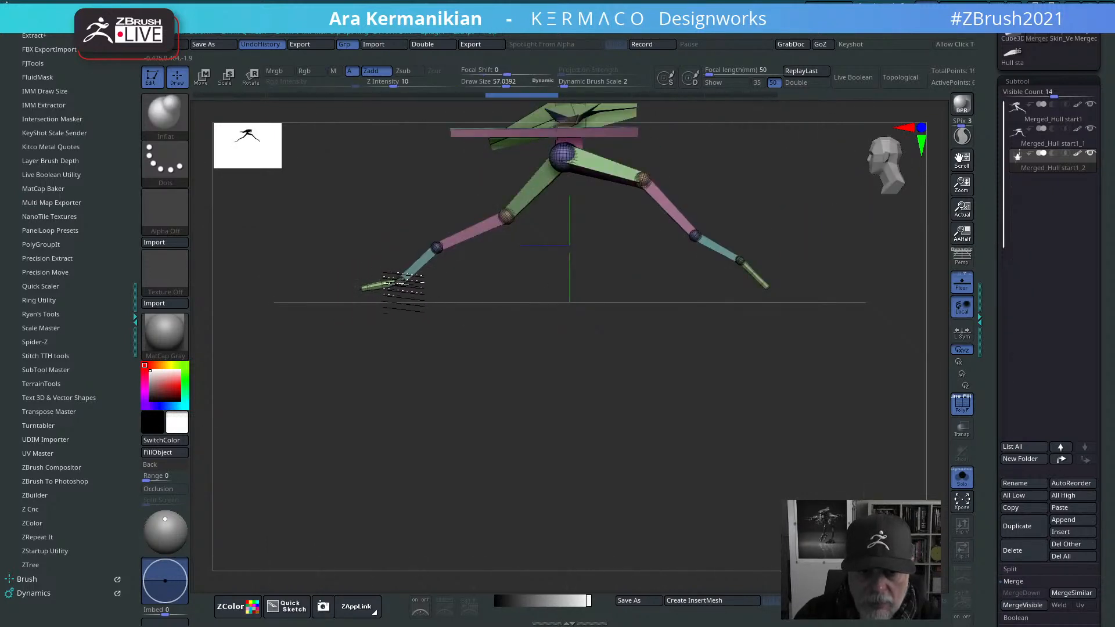
alt+drag(664, 395, 667, 470)
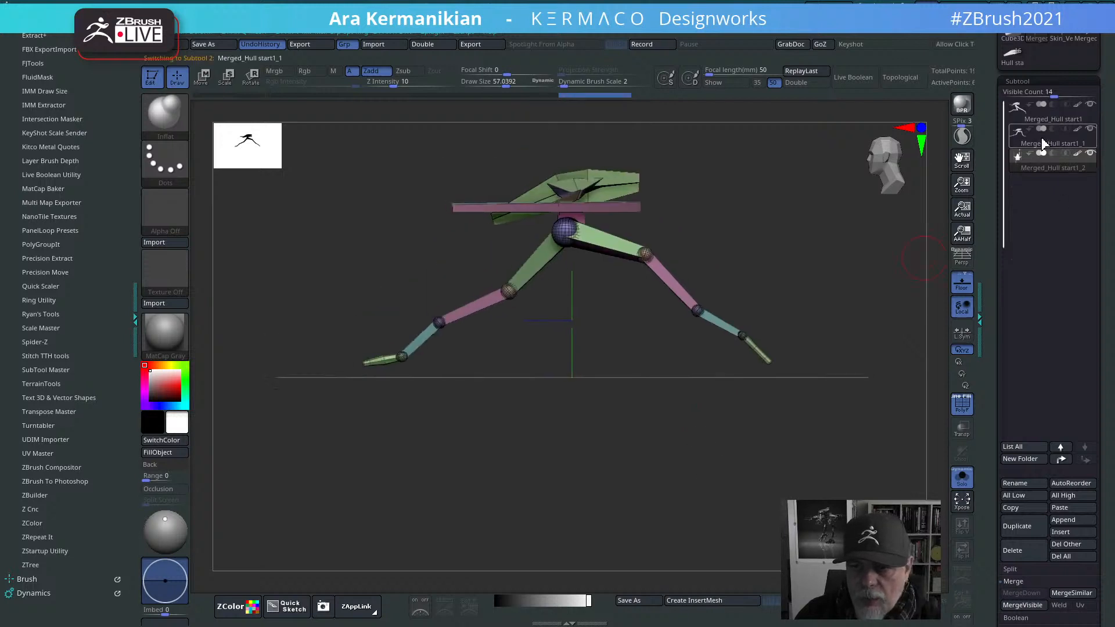
Step: Create a new InsertMesh brush from the Merged_Hull start1 pose oriented in a top view
click(1055, 113)
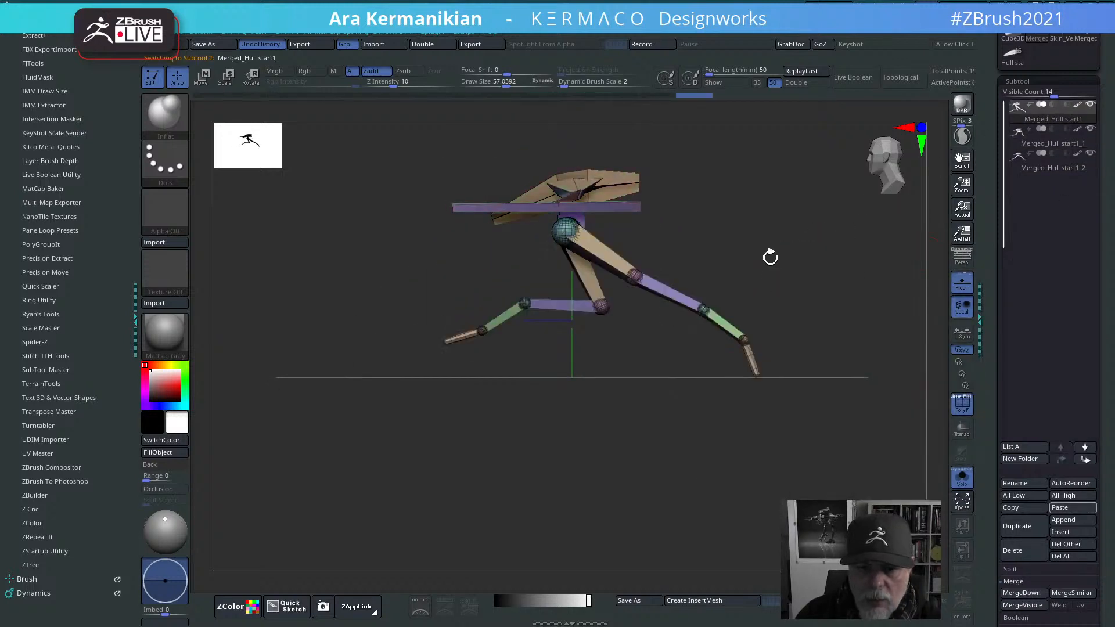
mouse_move(770, 257)
mouse_down()
mouse_move(781, 236)
mouse_move(794, 308)
mouse_move(821, 262)
mouse_move(761, 278)
mouse_move(796, 269)
mouse_move(761, 266)
mouse_up()
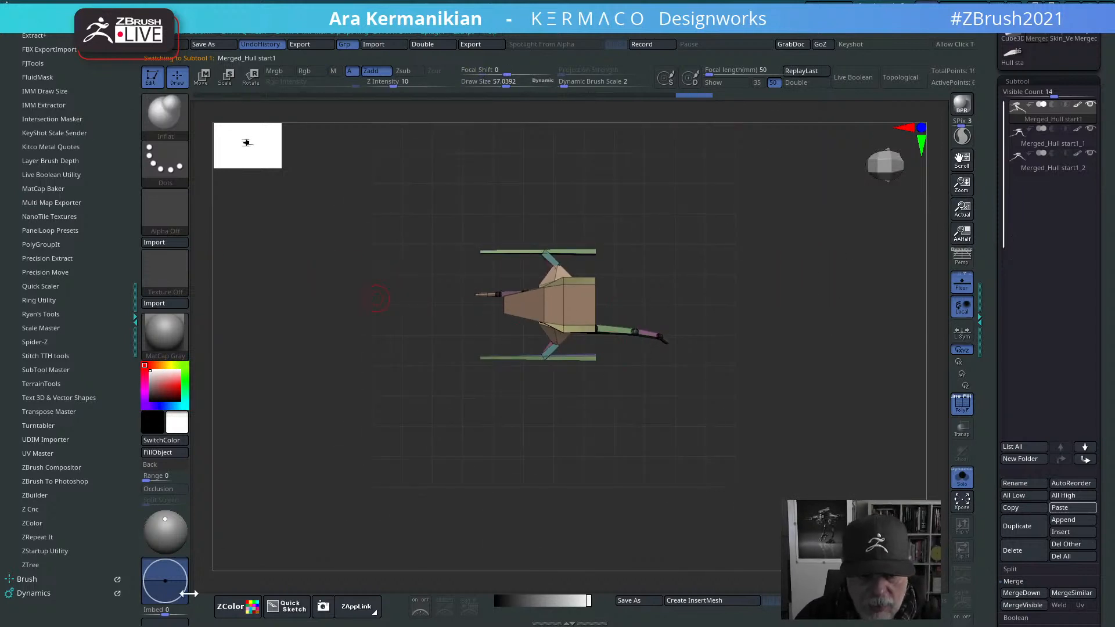
click(35, 579)
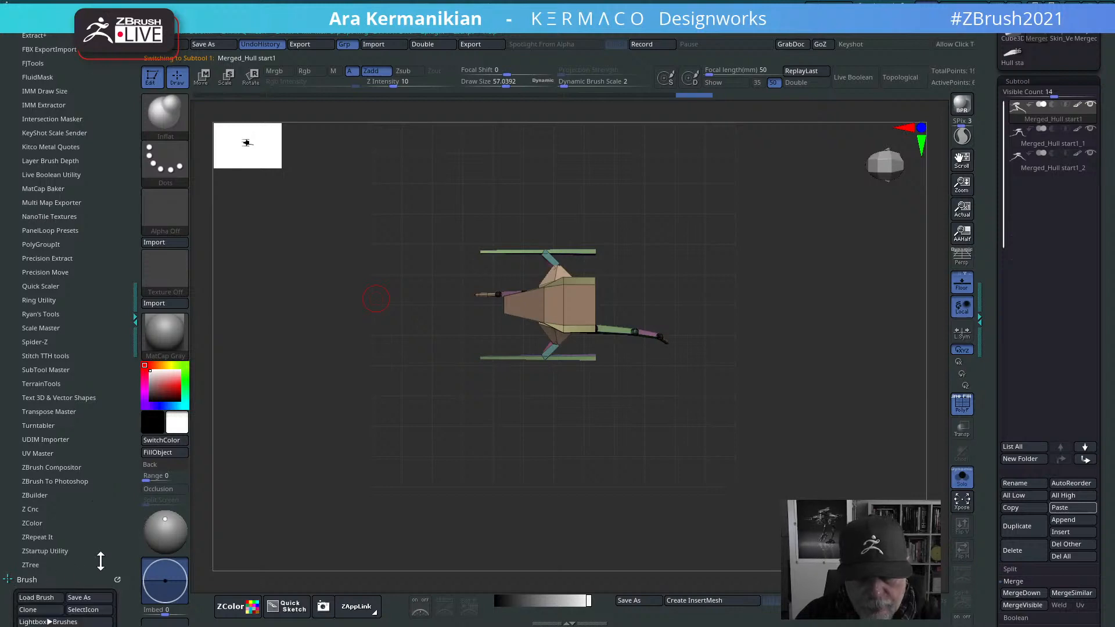
drag(103, 346, 103, 343)
mouse_move(129, 384)
mouse_down()
mouse_move(122, 333)
mouse_move(146, 197)
mouse_move(133, 169)
mouse_up()
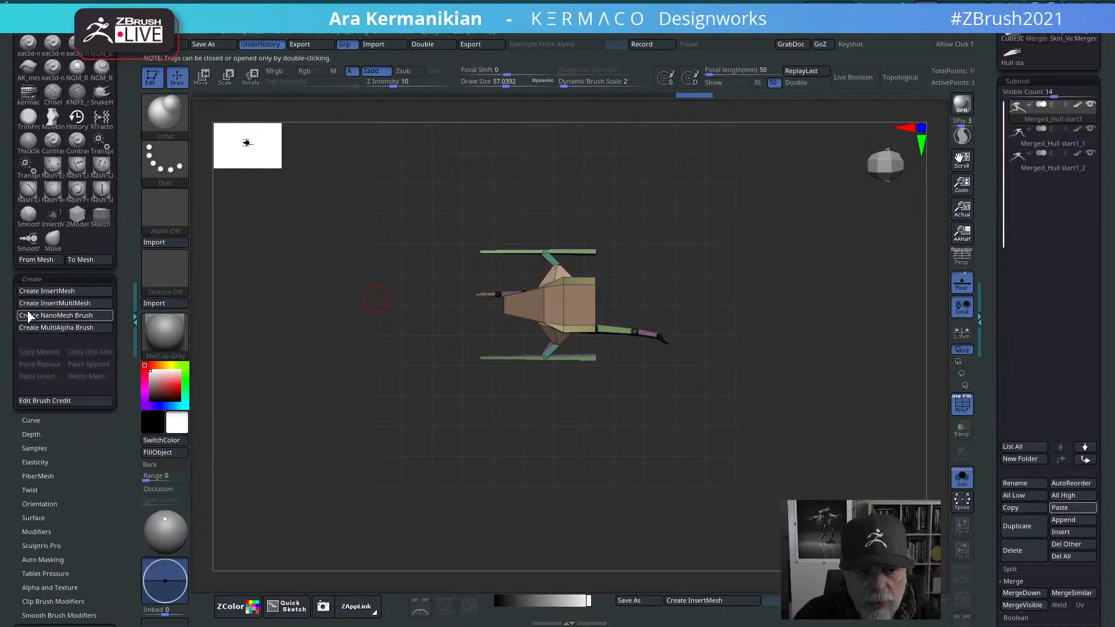
click(61, 290)
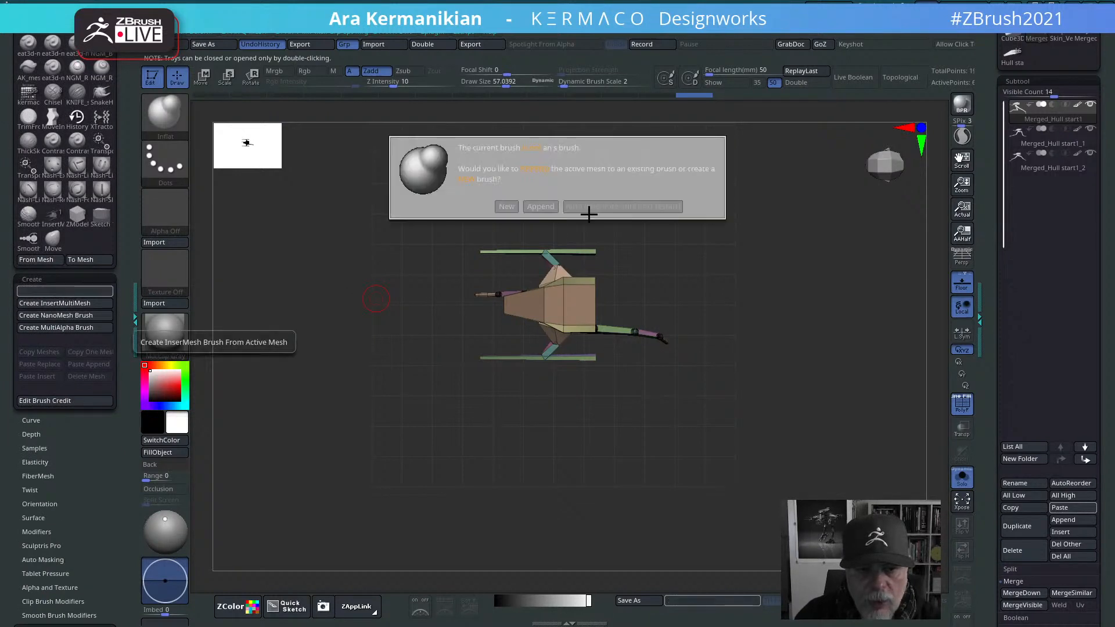
click(506, 208)
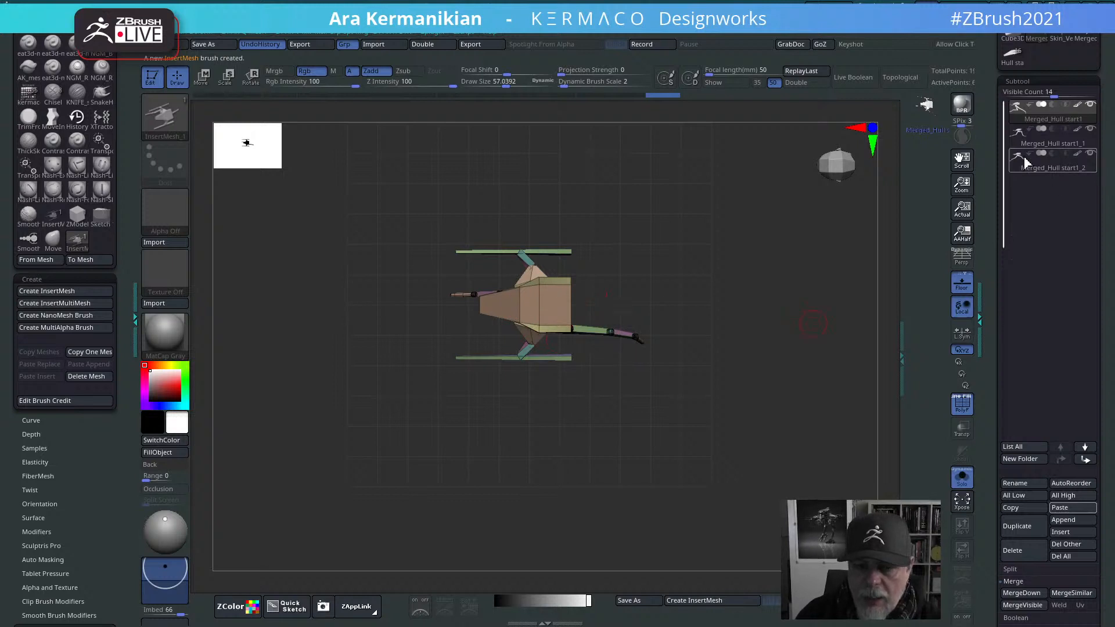
Step: Create an InsertMultiMesh brush from the pose subtools and append Merged_Hull start1 to it
click(1045, 147)
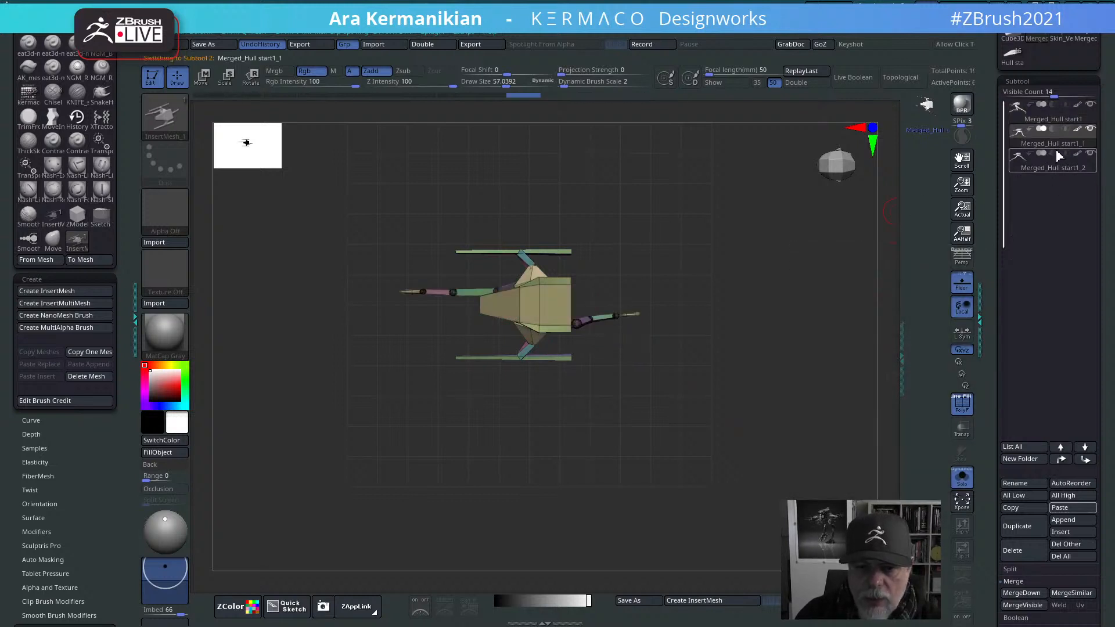
click(73, 302)
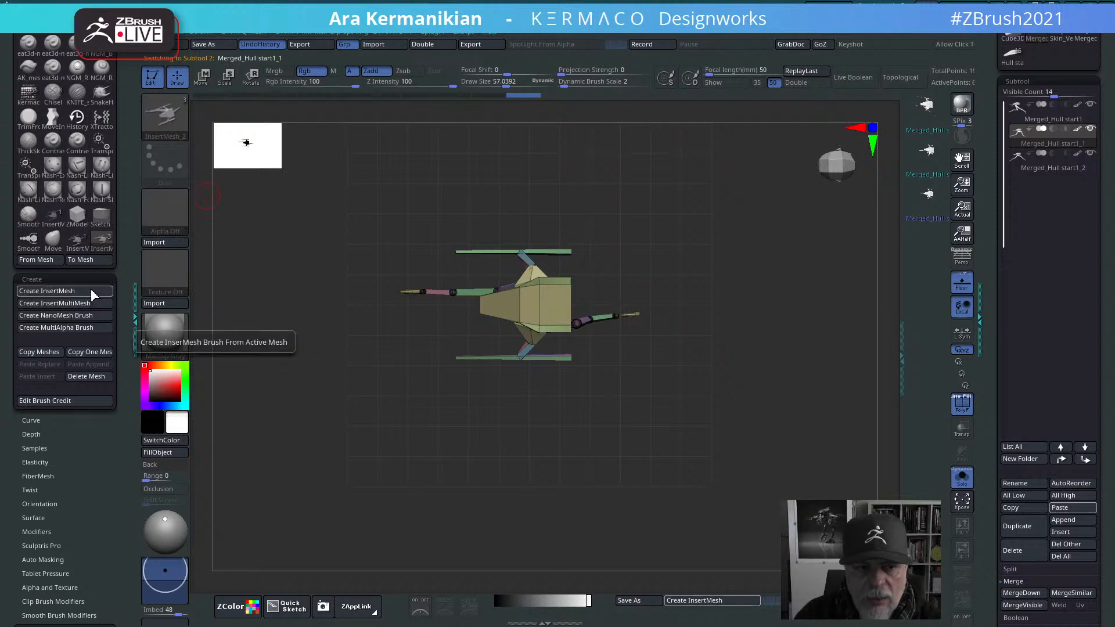
click(1074, 121)
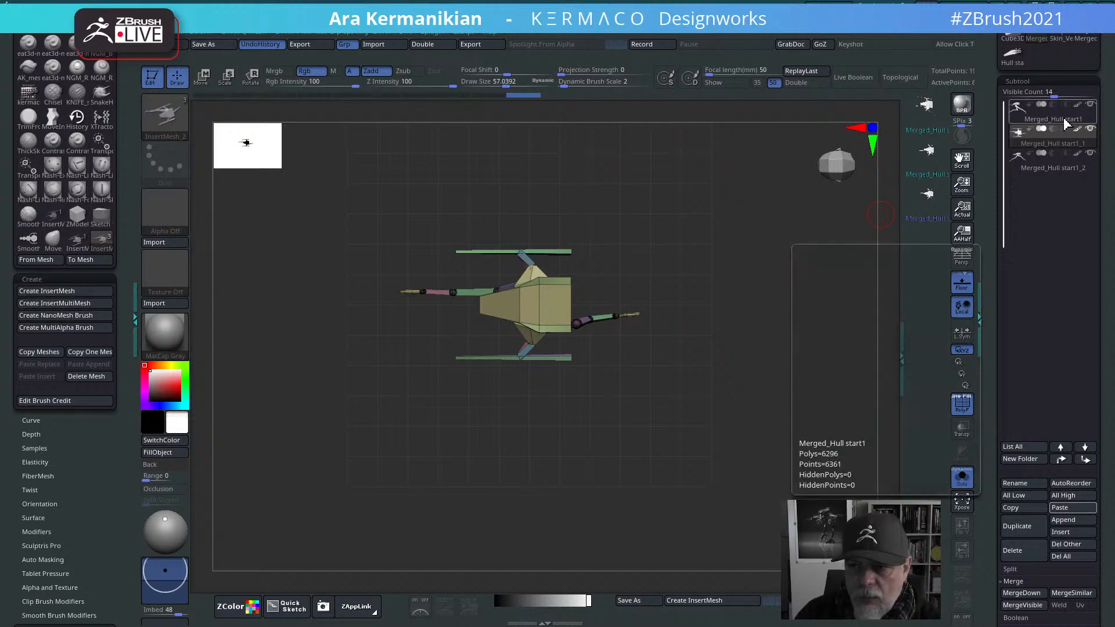
click(65, 291)
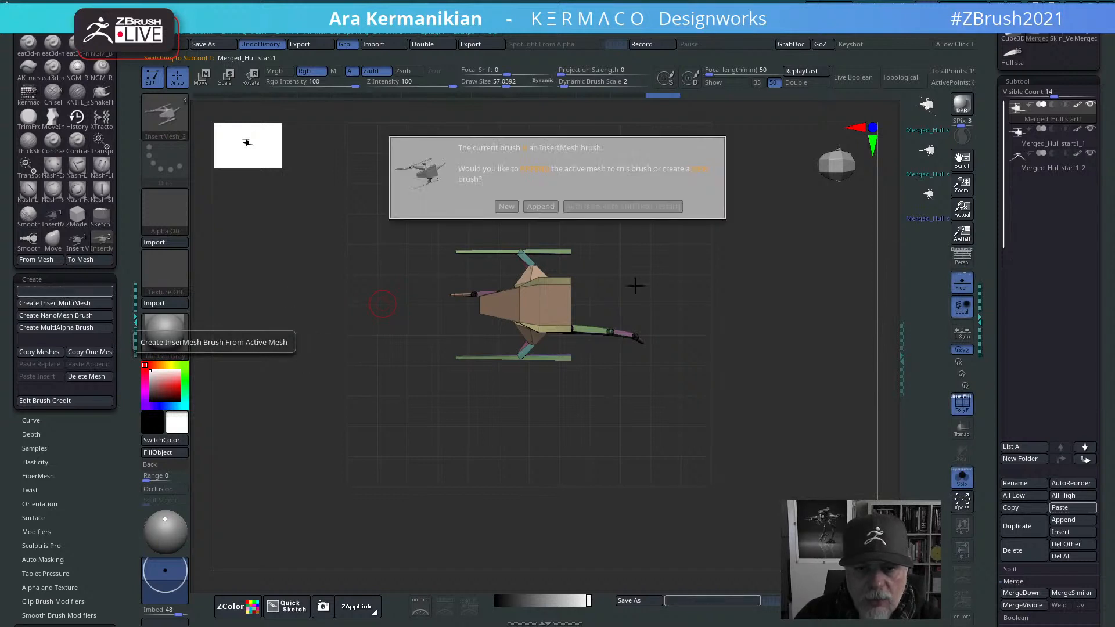
click(534, 206)
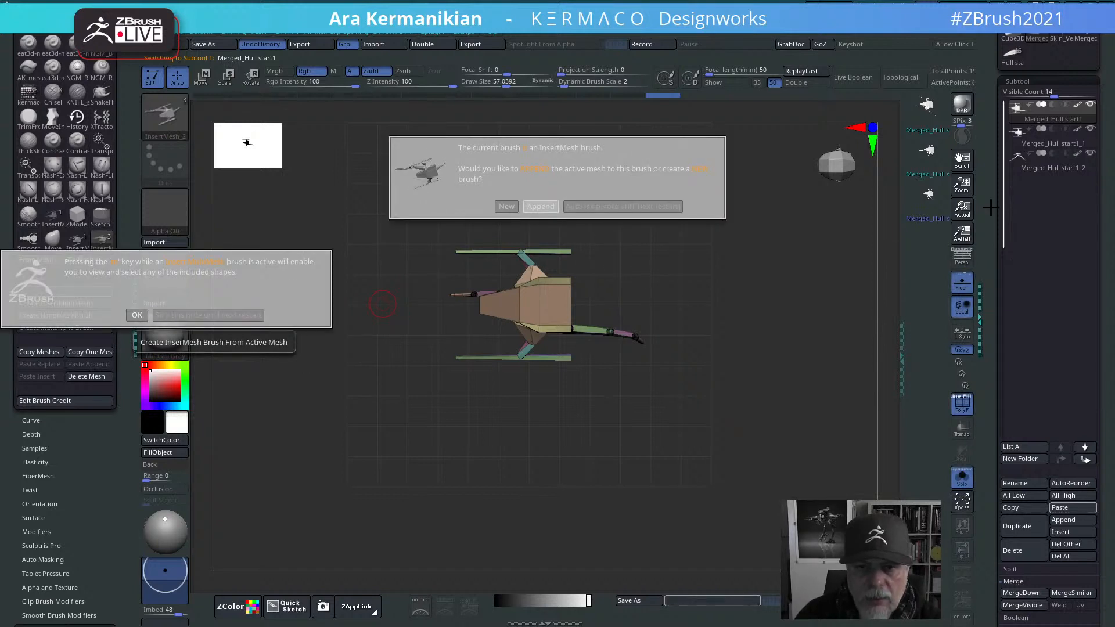
click(139, 316)
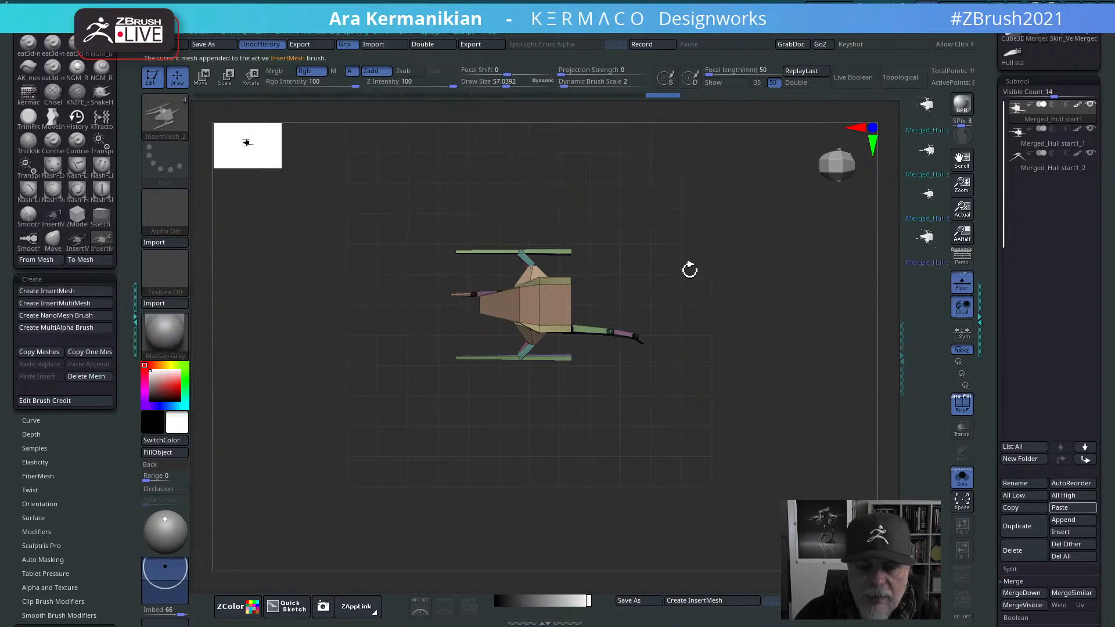
Step: Review the meshes stored in the multi-mesh brush
key(m)
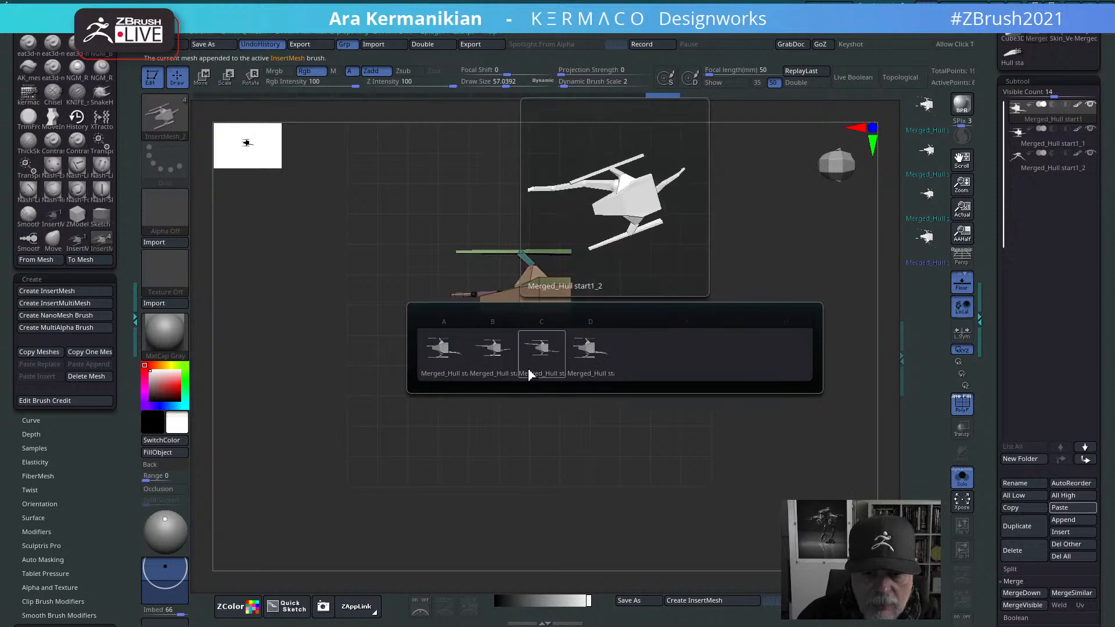
mouse_move(435, 361)
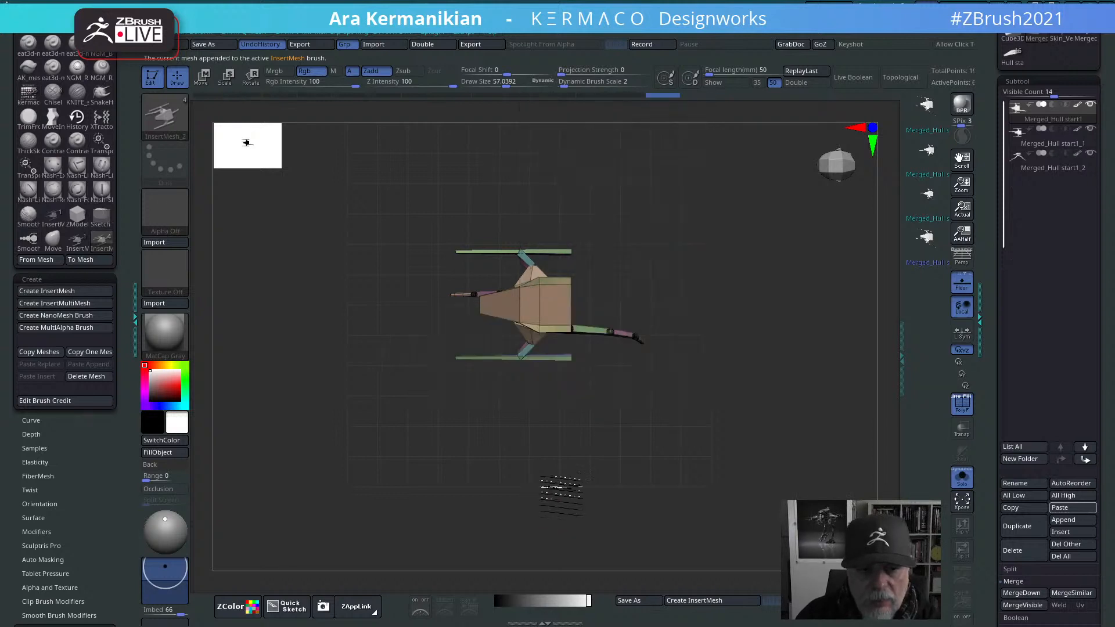
drag(559, 487, 550, 462)
Step: Create a fresh InsertMultiMesh brush from the three poses, starting from the single-mesh brush, and choose mesh B in it
click(77, 239)
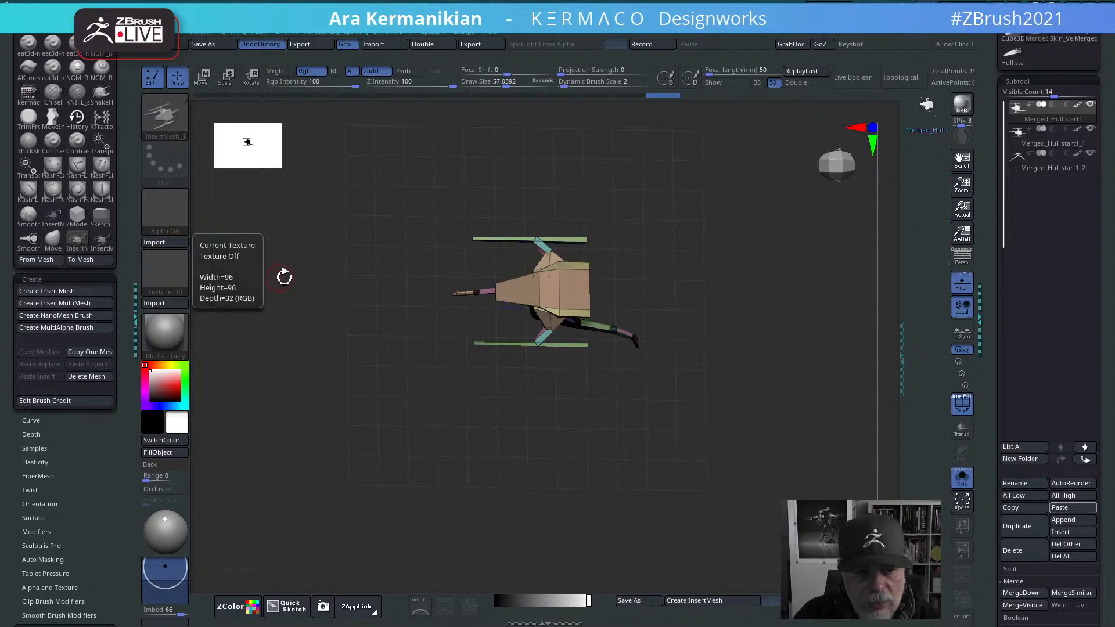
drag(383, 273, 395, 271)
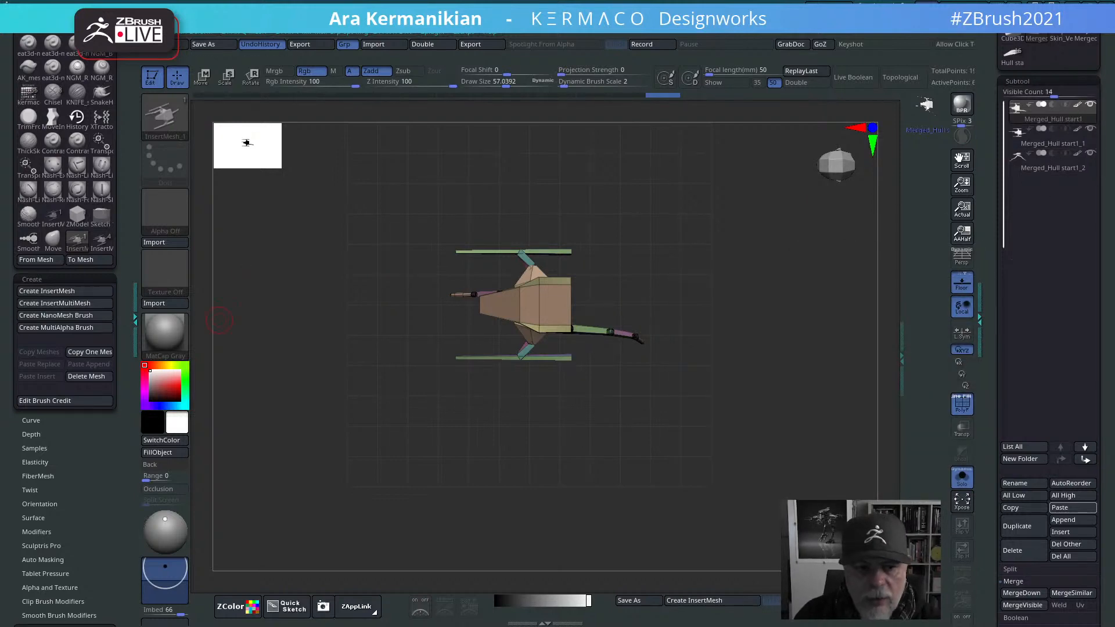
click(76, 302)
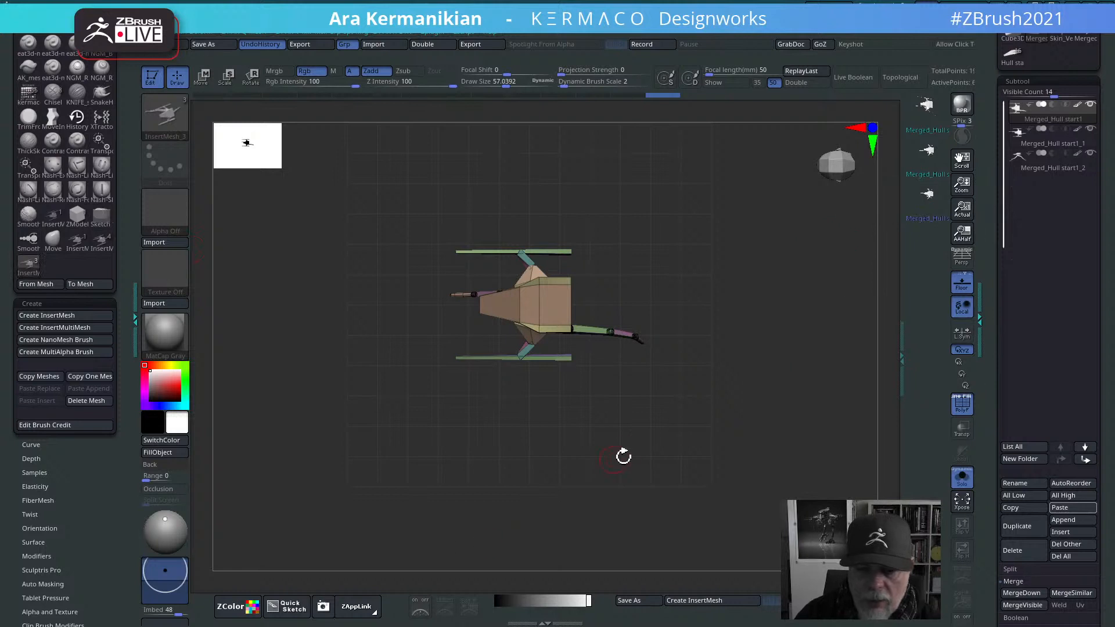
drag(692, 447, 684, 389)
drag(755, 356, 704, 355)
key(m)
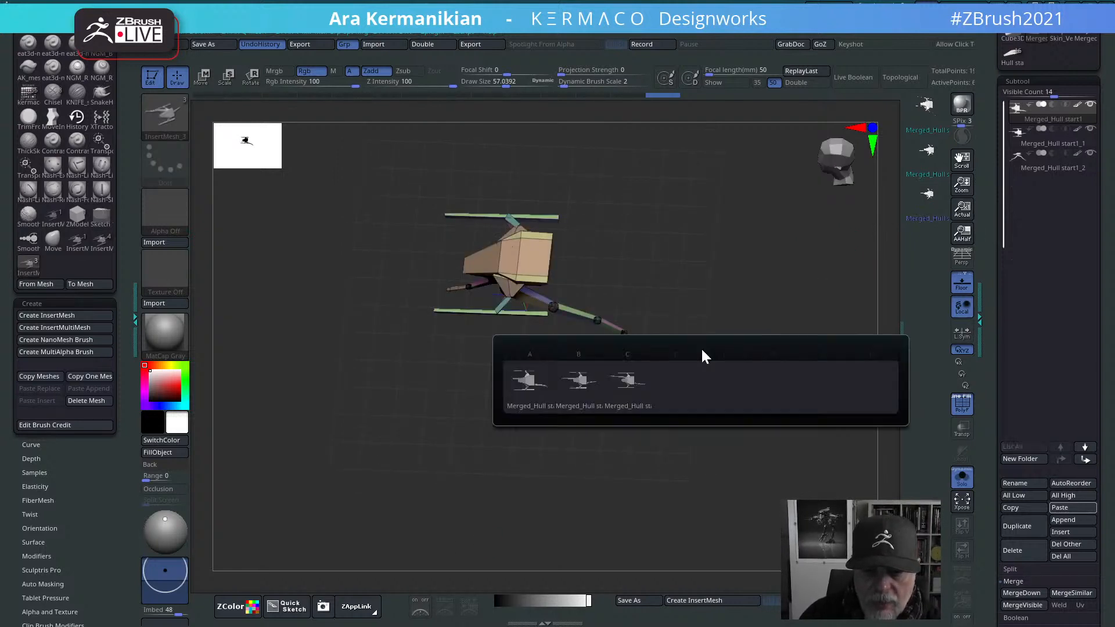
click(584, 382)
Step: Set the view to look straight down and switch the active tool to the PolyMesh3D star
shift+drag(705, 423, 834, 371)
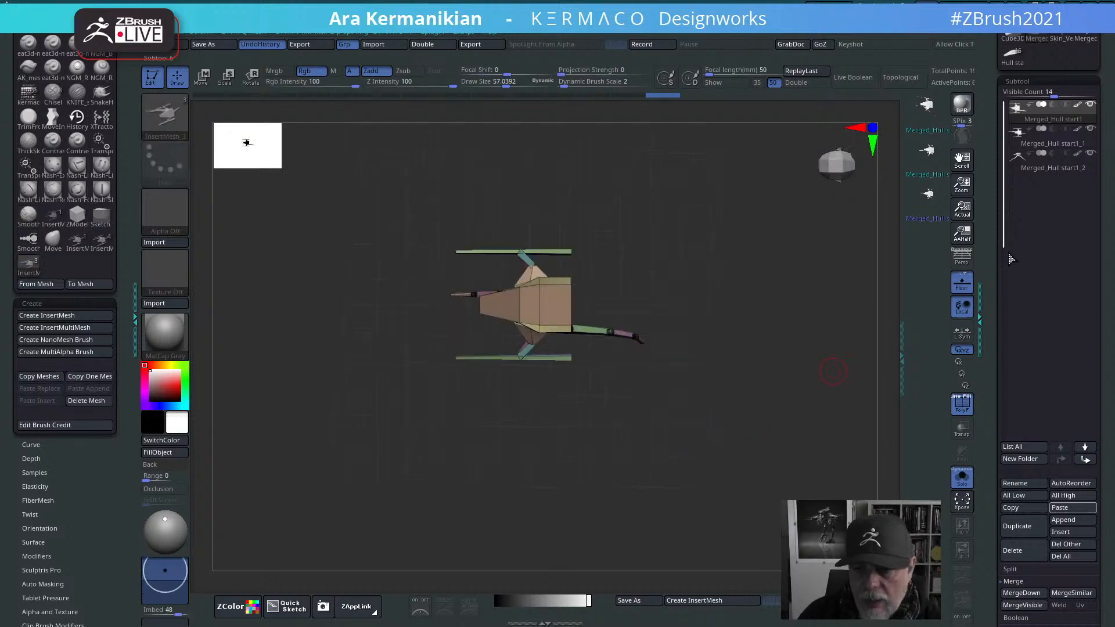
drag(985, 225, 994, 277)
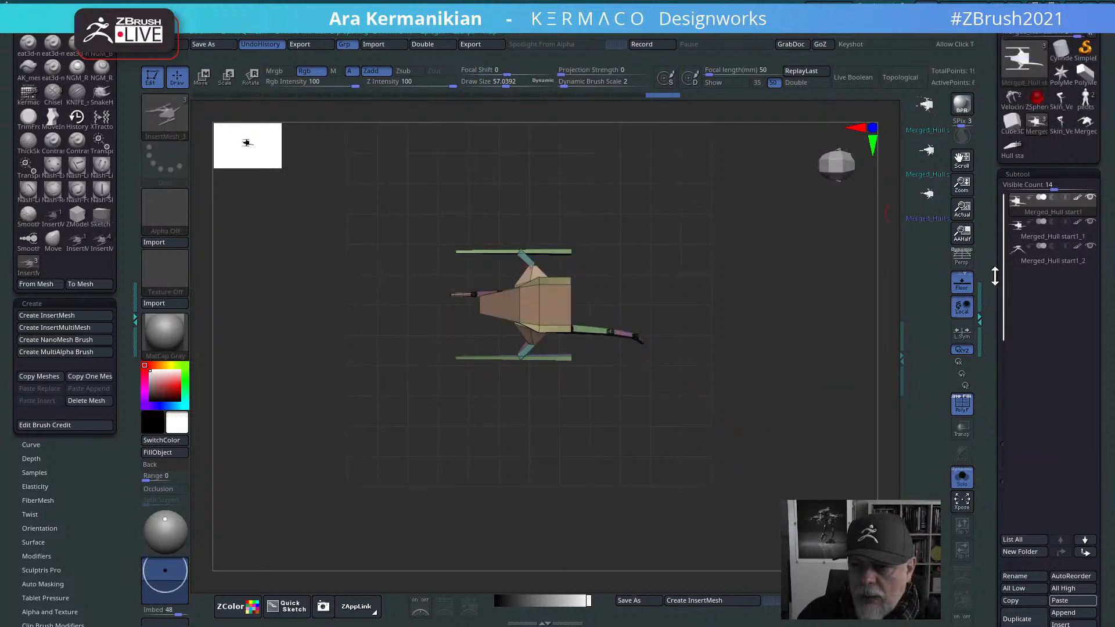
click(1060, 74)
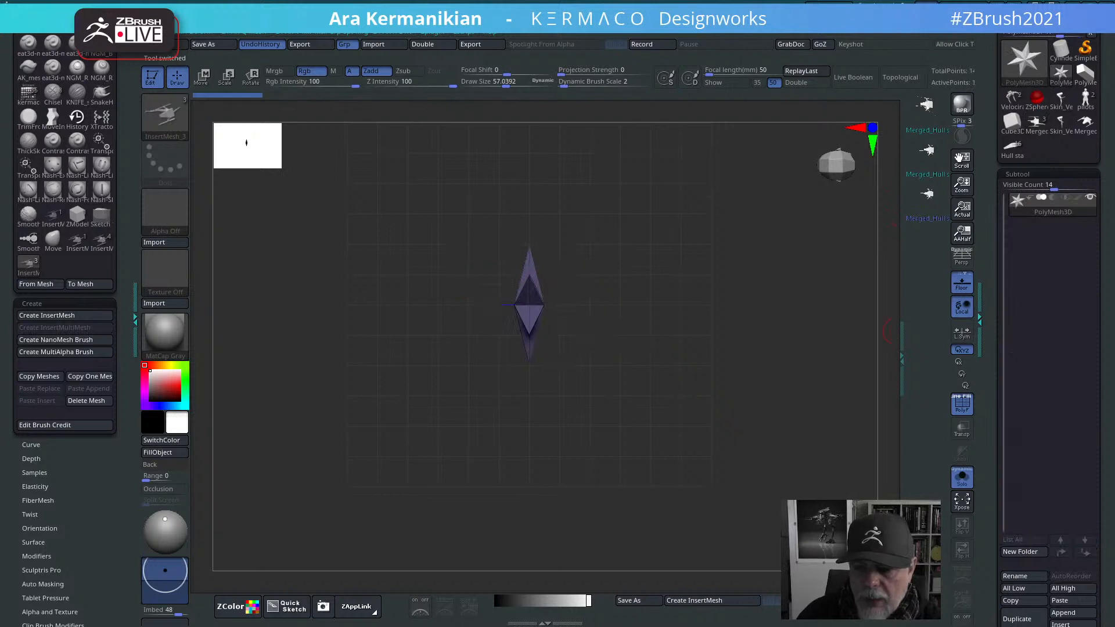
Step: Replace the star with a PolyPlane primitive and turn on perspective to see the plane at an angle
drag(996, 452, 994, 442)
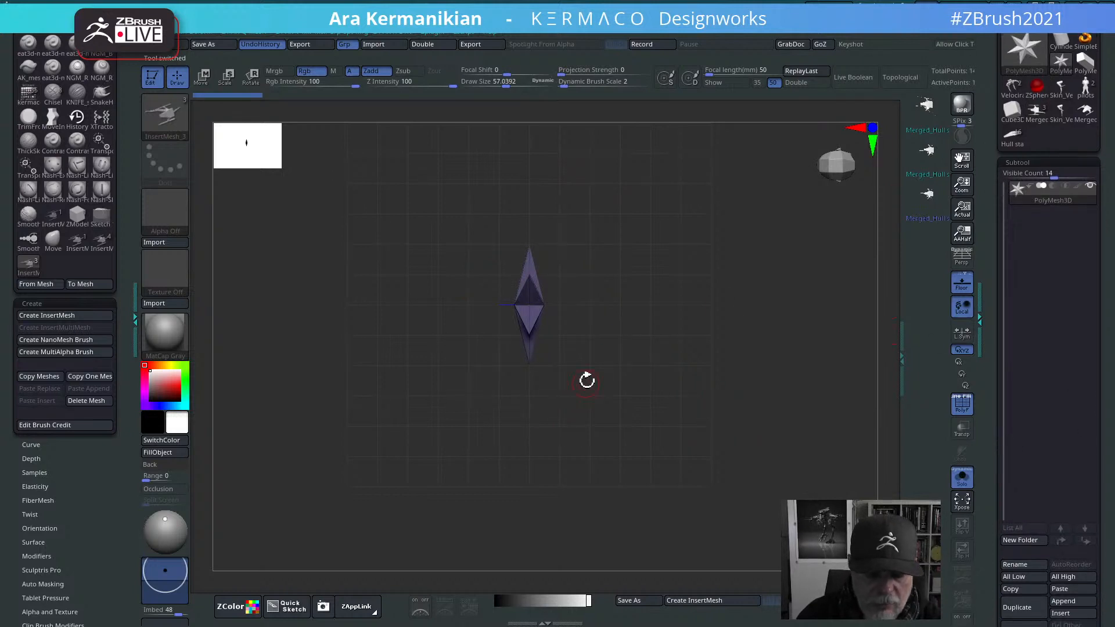
key(w)
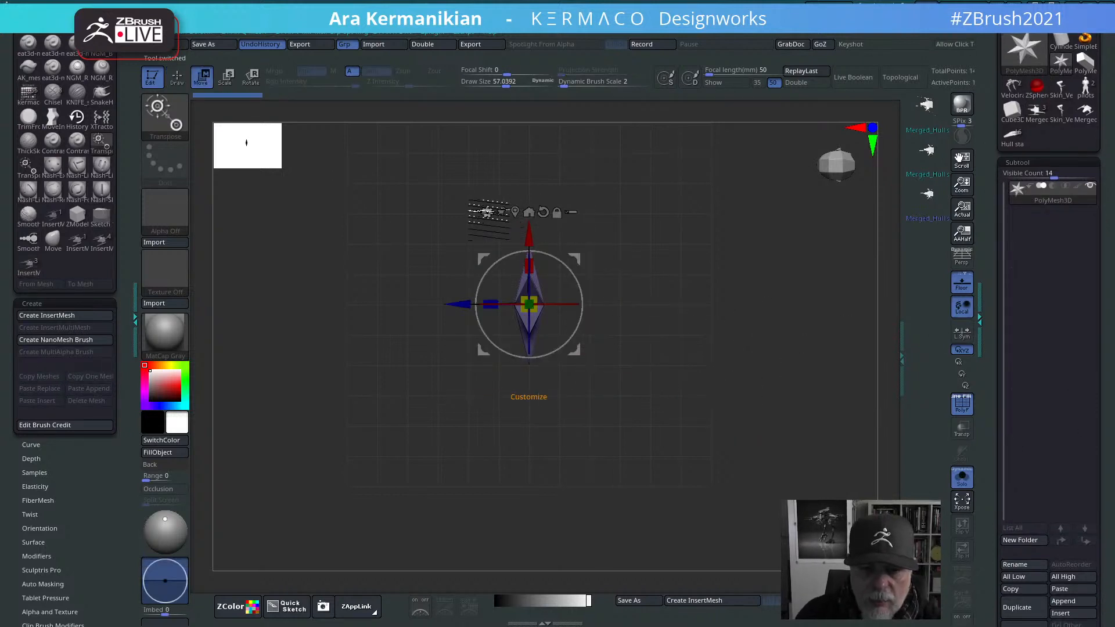
click(486, 212)
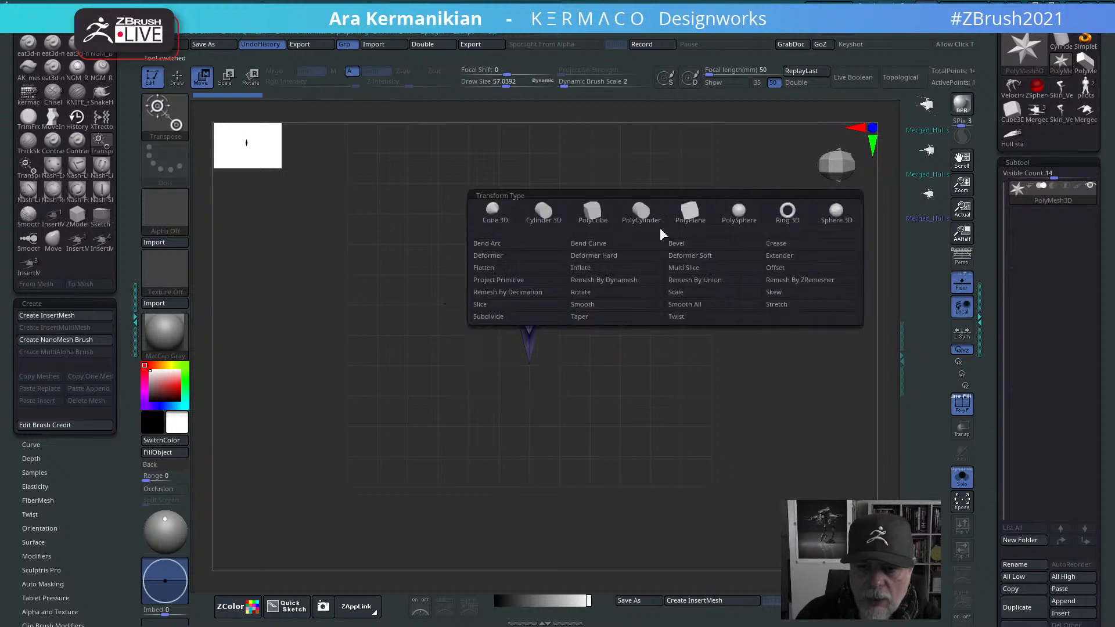
click(691, 216)
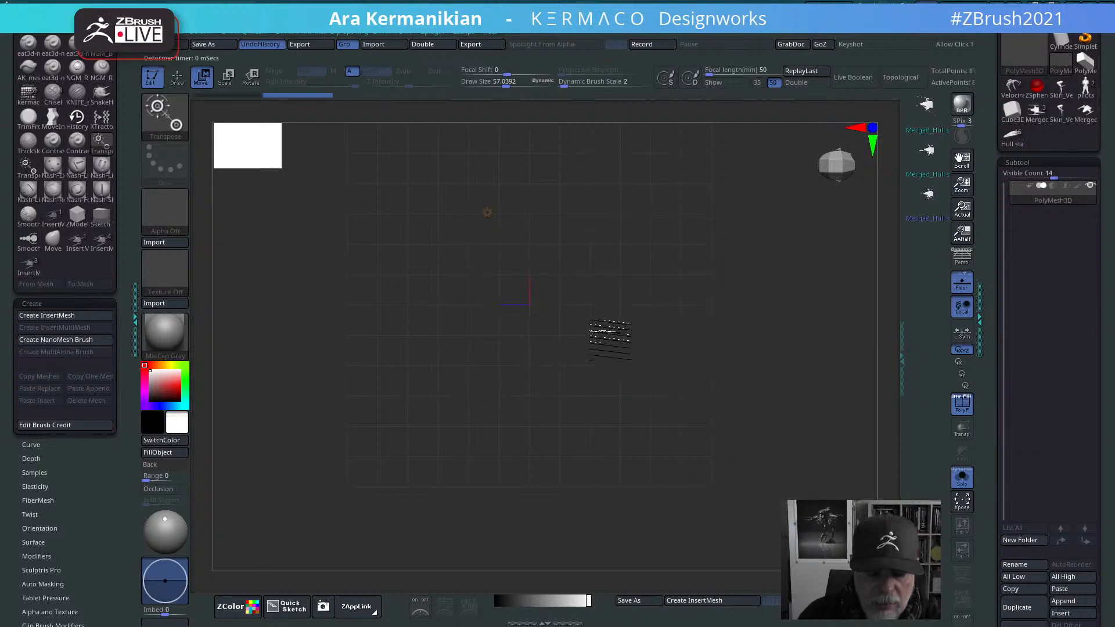
drag(567, 302, 667, 301)
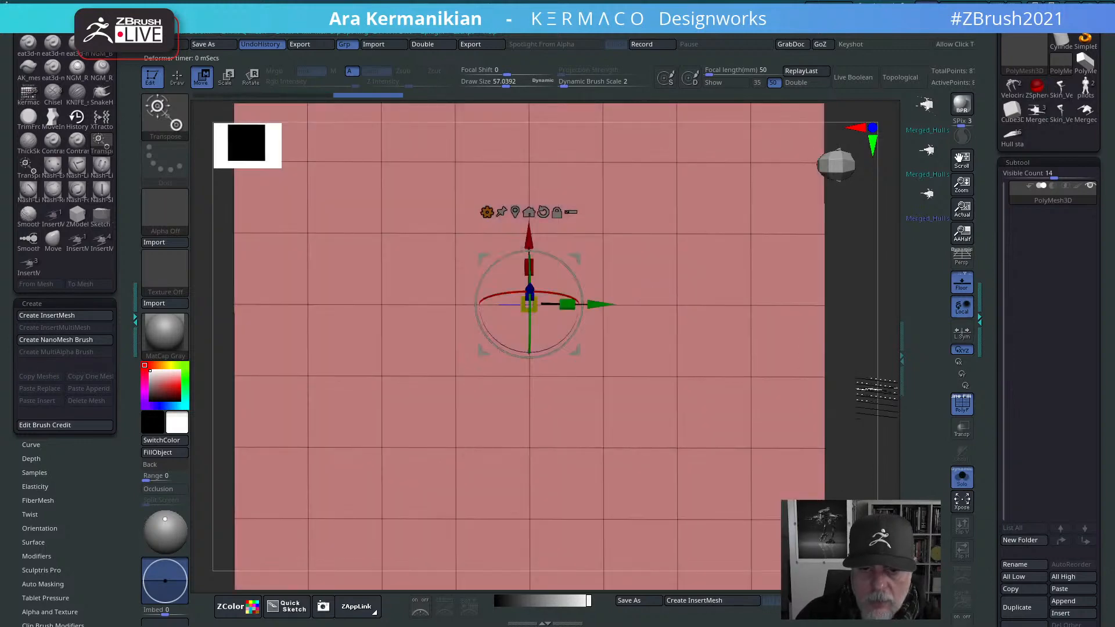
alt+drag(877, 399, 704, 288)
drag(500, 318, 542, 297)
mouse_move(688, 351)
alt+mouse_down()
mouse_move(700, 319)
mouse_move(691, 345)
alt+mouse_up()
drag(504, 283, 549, 327)
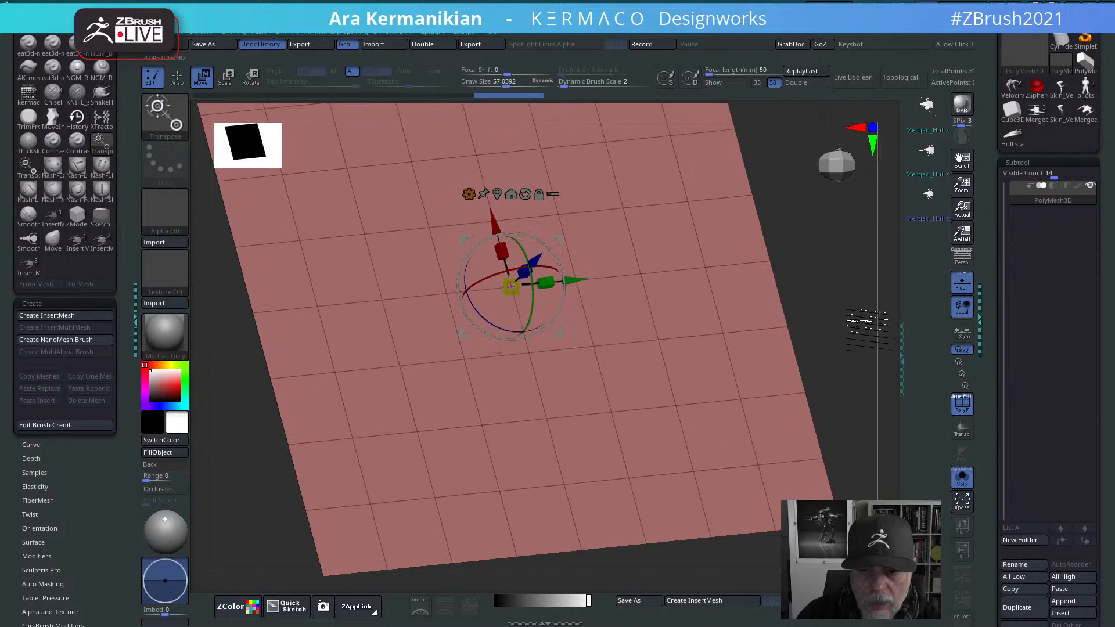
alt+drag(845, 307, 781, 329)
click(959, 265)
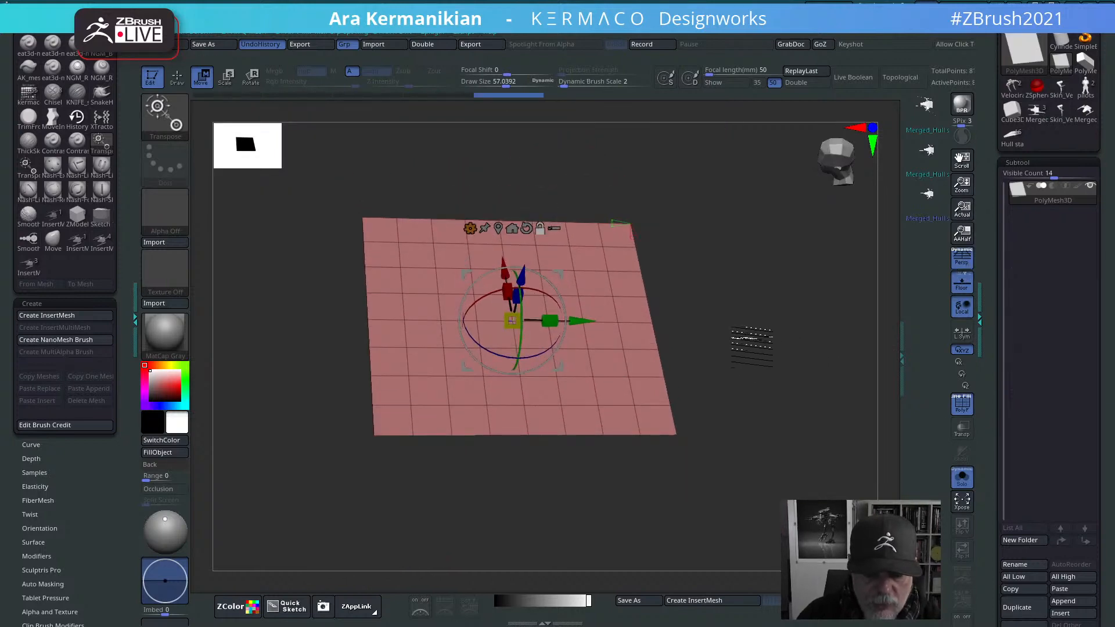
Step: Divide the plane once with smoothing (Smt) off, discarding the smoothed subdivision
key(ctrl+d)
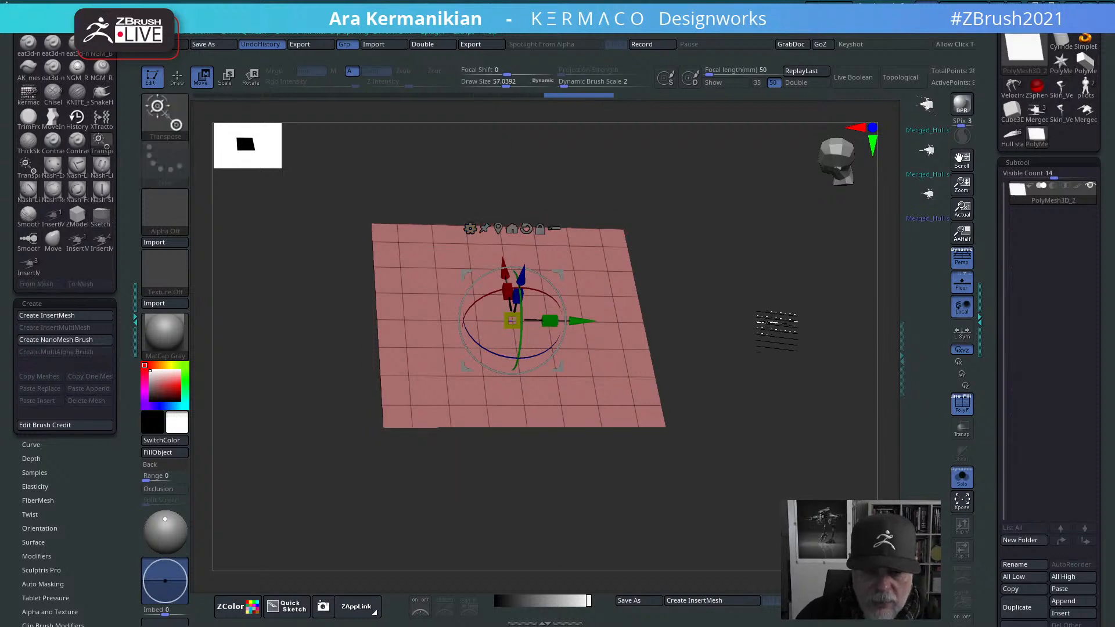
key(ctrl+z)
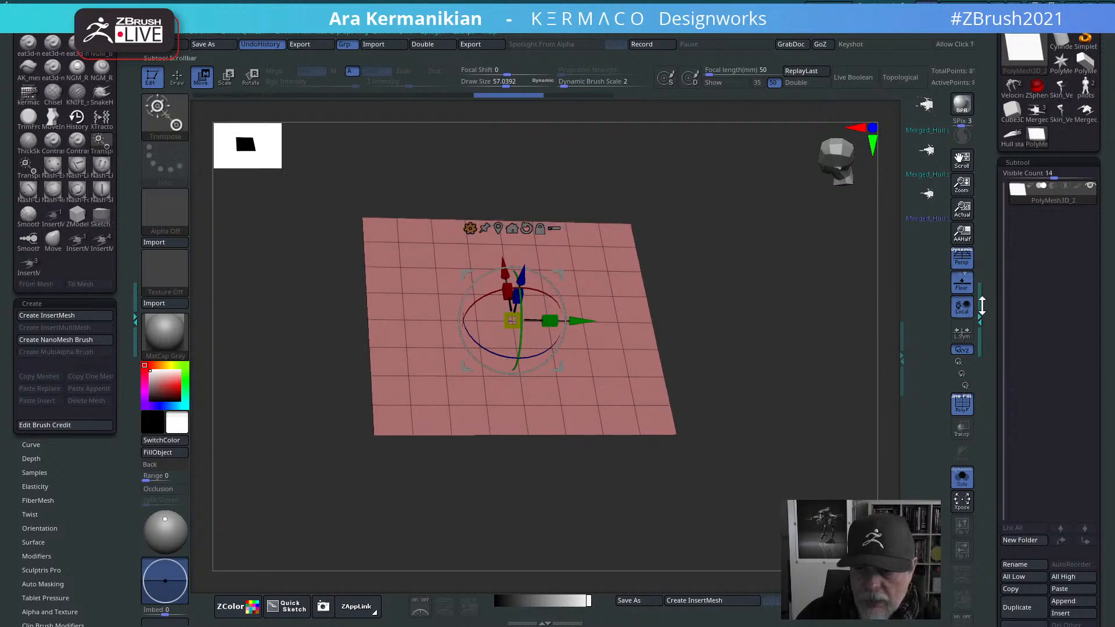
drag(1001, 398, 1005, 306)
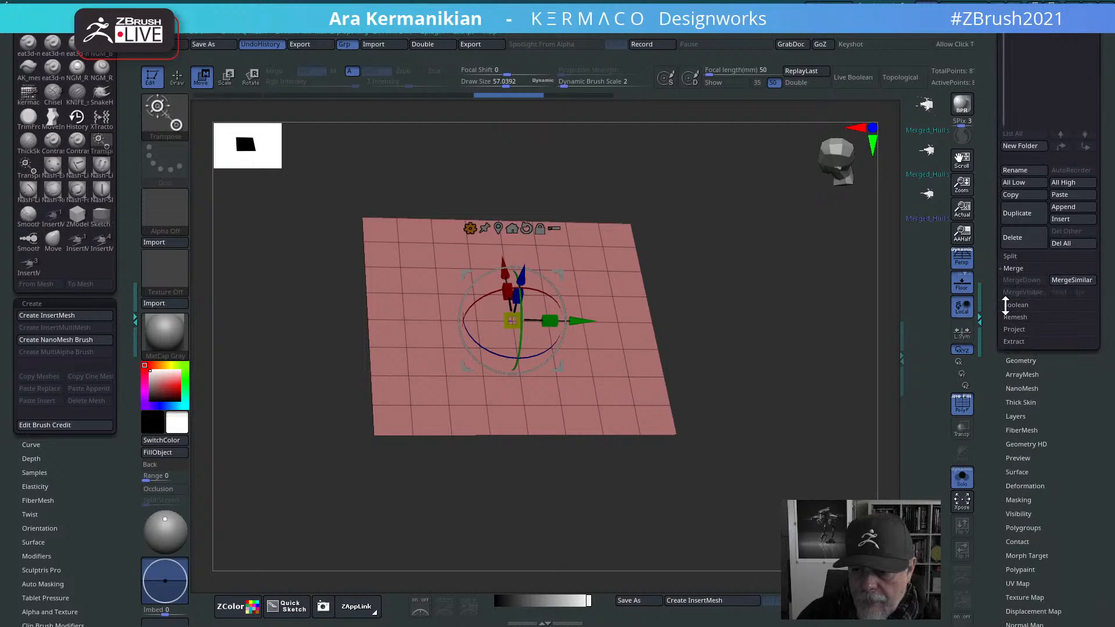
click(1025, 360)
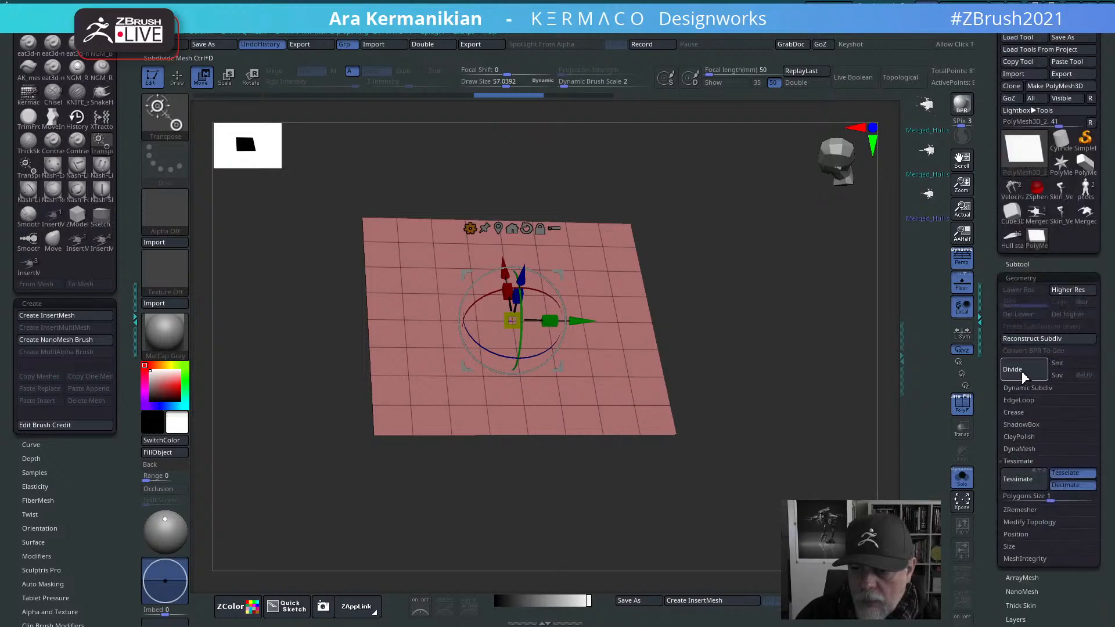
click(1022, 376)
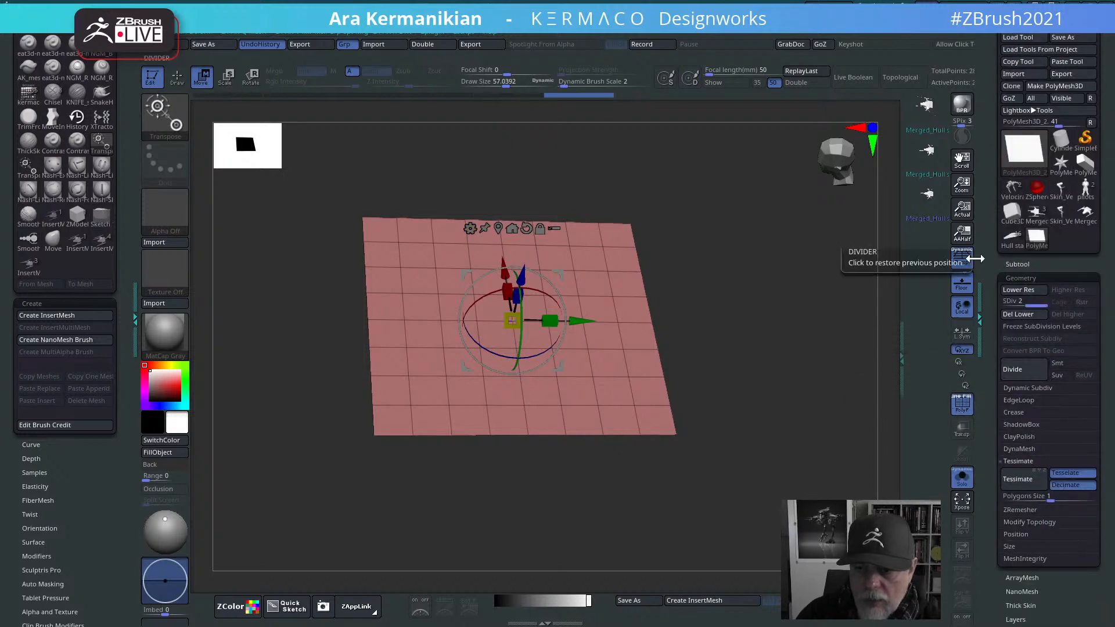
click(965, 397)
drag(808, 356, 785, 359)
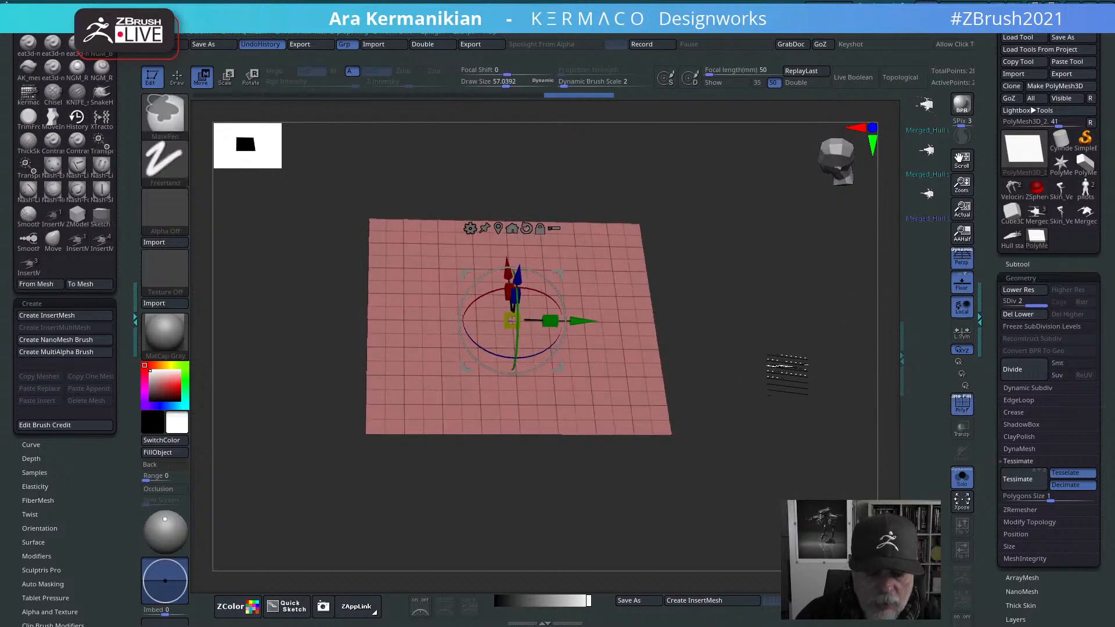
Step: Delete the plane's lower subdivision level
key(ctrl+1)
key(ctrl+1)
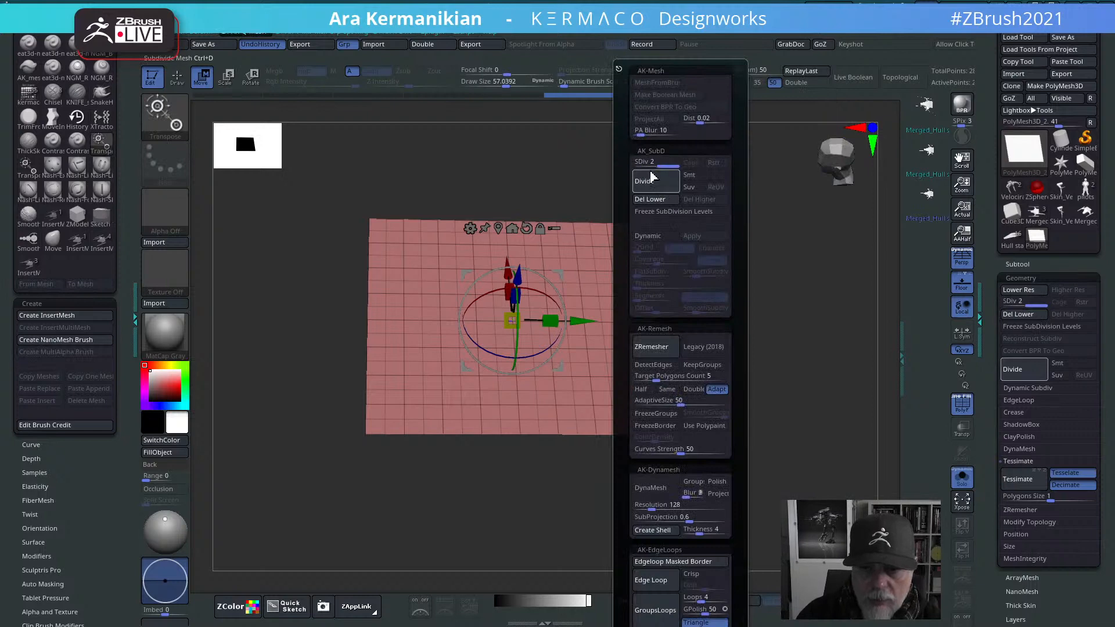
click(650, 201)
drag(721, 286, 810, 337)
Step: Try placing a walker on the plane with the InsertMesh_3 brush, and undo the placement
key(q)
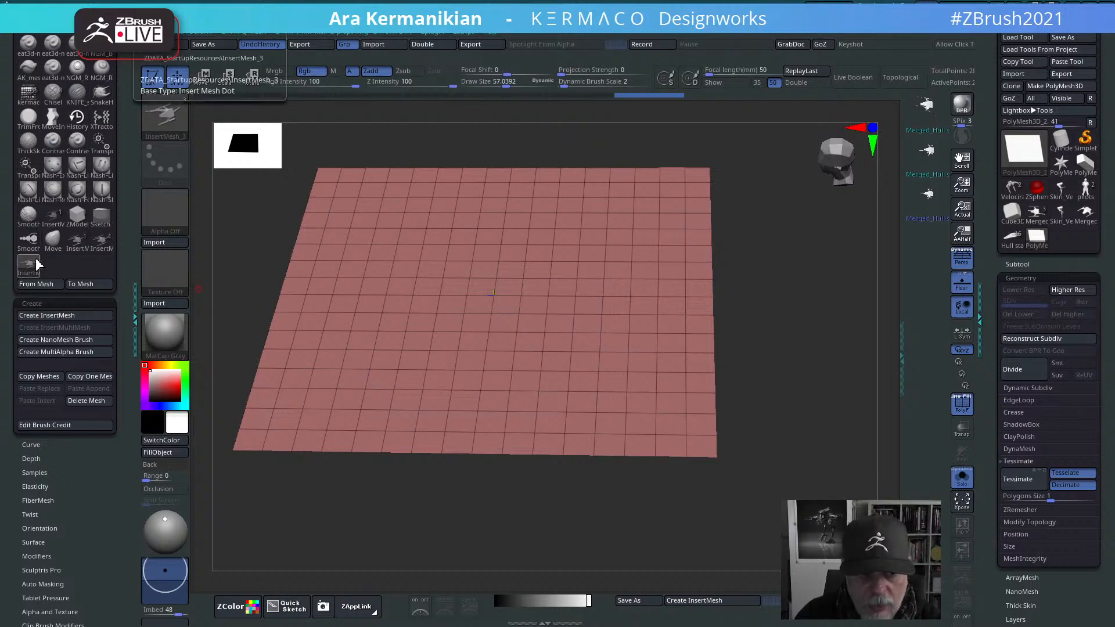
click(36, 260)
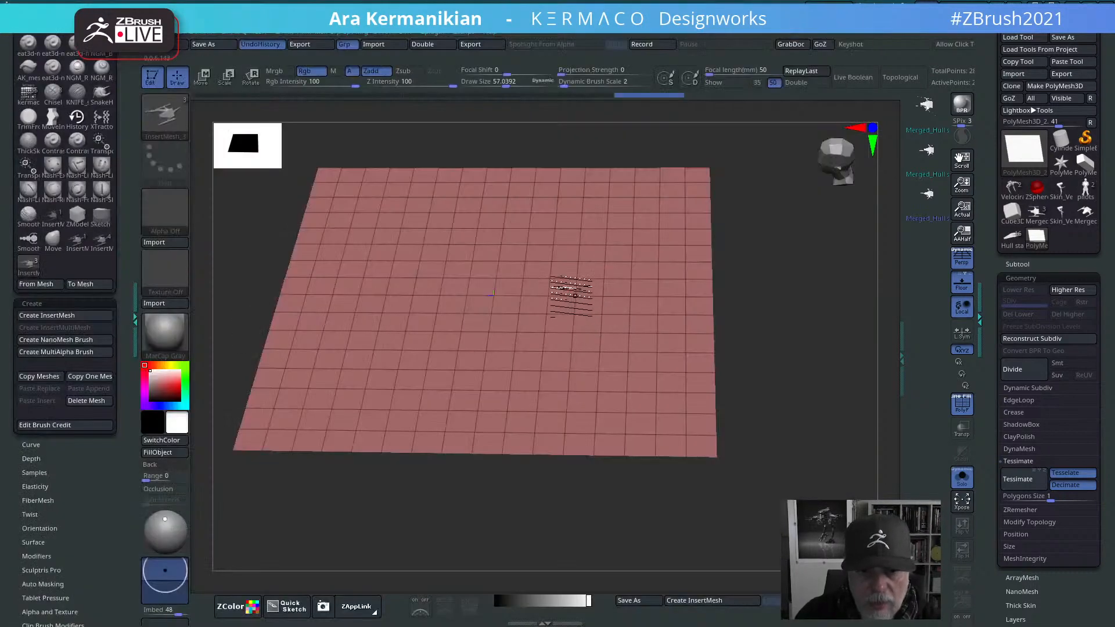
drag(569, 291, 590, 346)
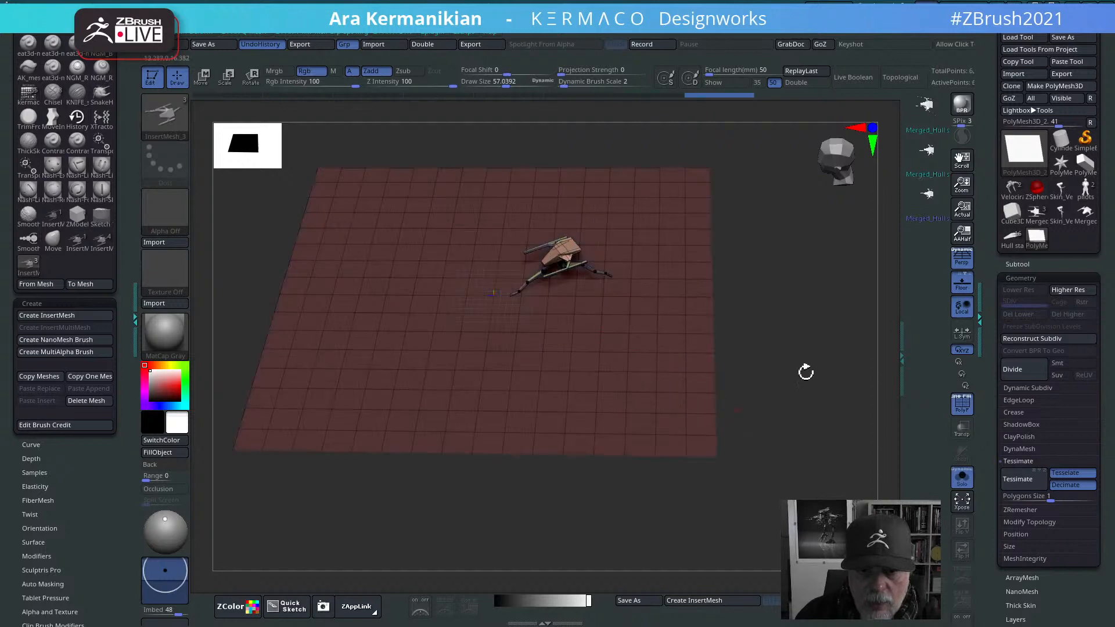
key(ctrl+z)
drag(772, 331, 717, 301)
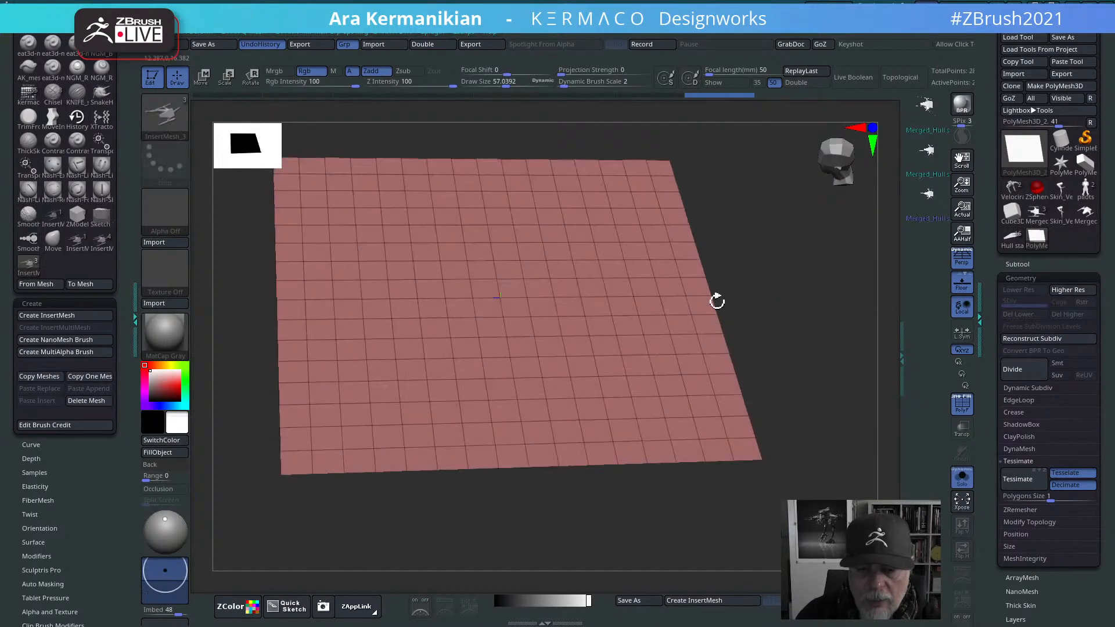
Step: Place three walkers on the plane, choosing a different pose mesh from the brush for each and starting with mesh C
key(m)
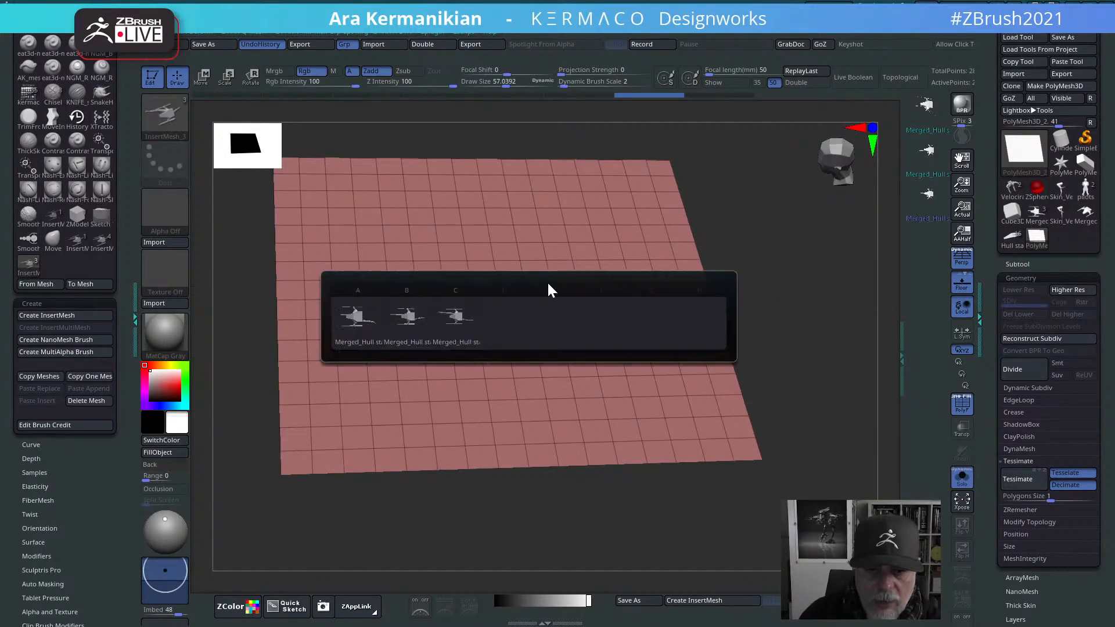
click(467, 318)
drag(496, 297, 523, 273)
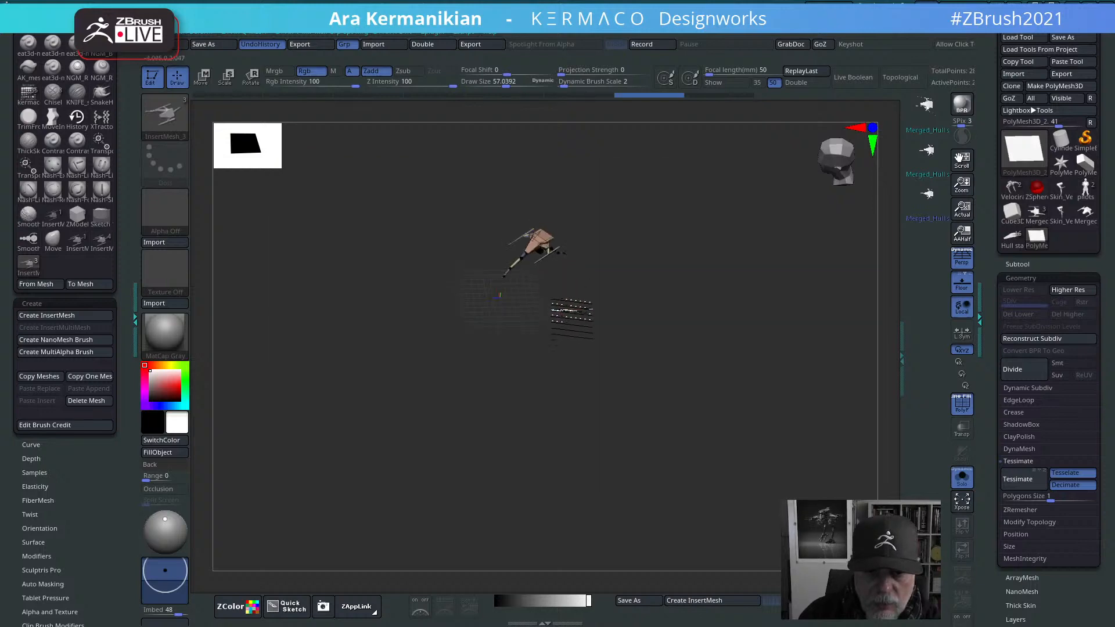
key(m)
click(453, 379)
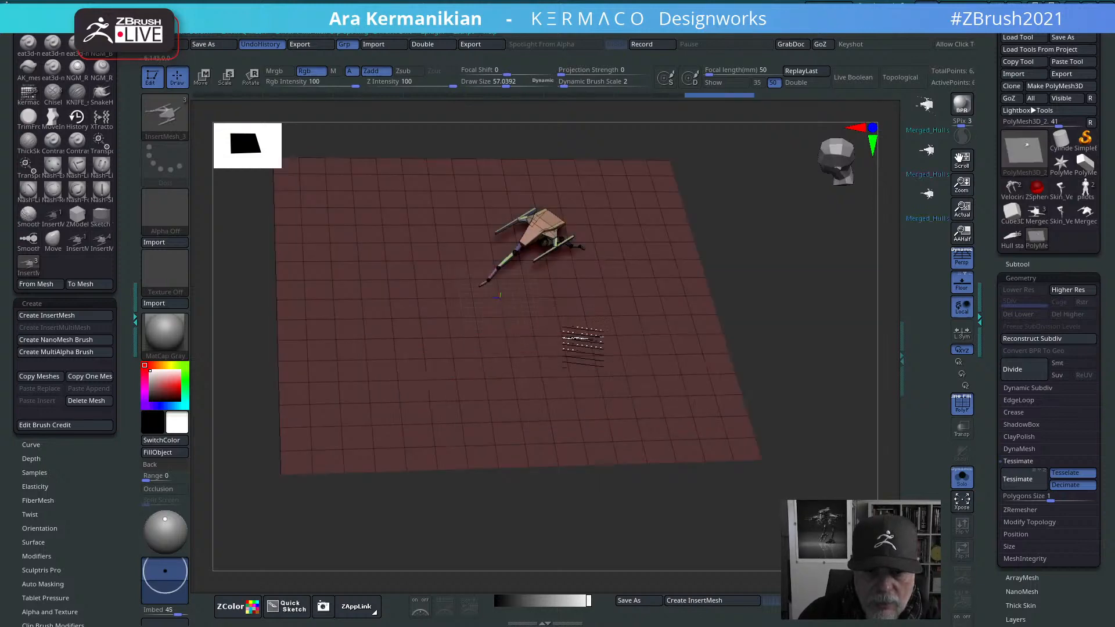
drag(538, 320, 643, 429)
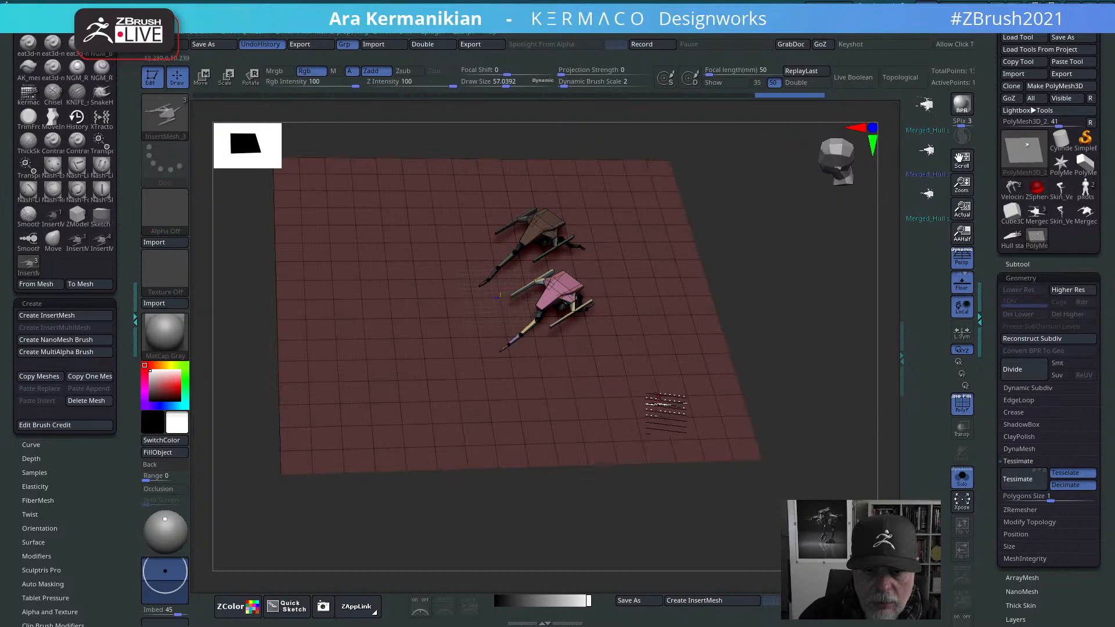
key(m)
click(317, 476)
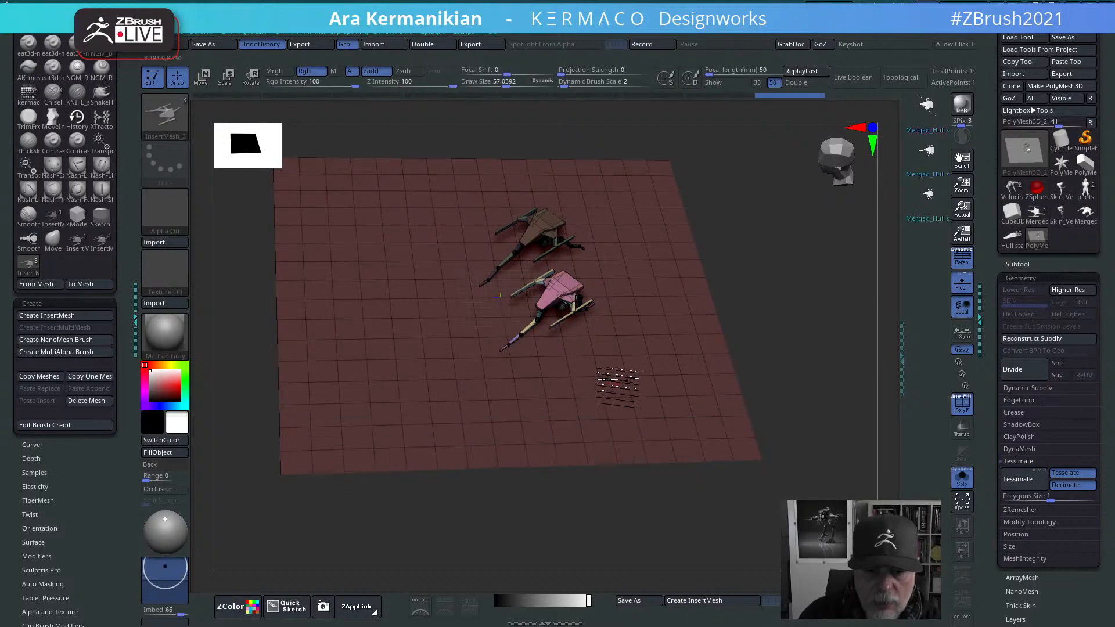
drag(415, 311, 440, 364)
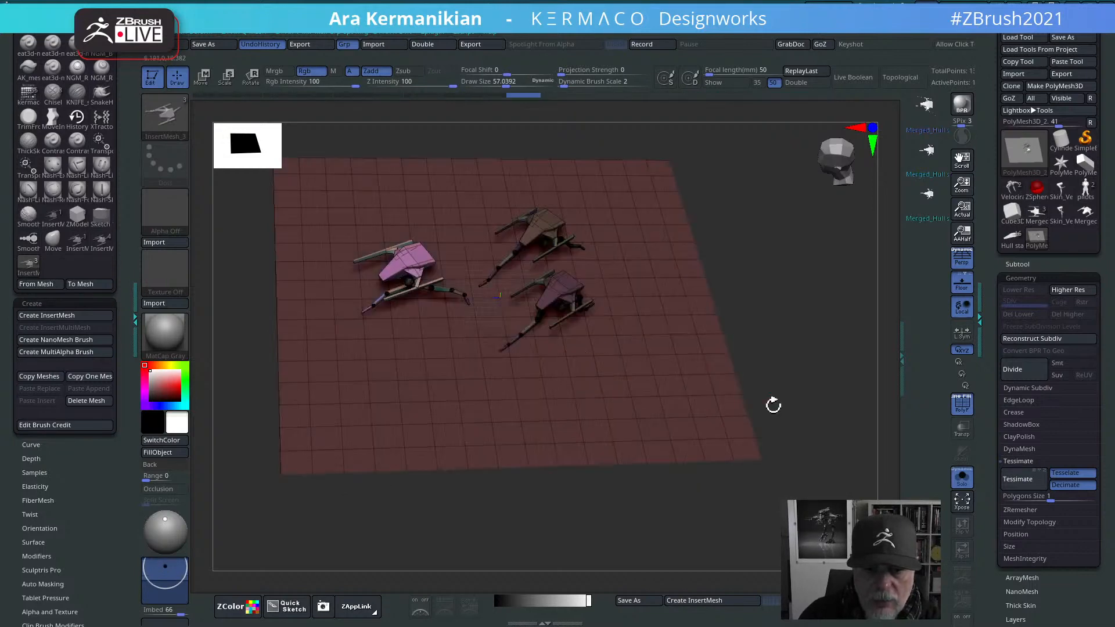
Step: Undo the three walker placements so only the subdivided plane remains, and view it face-on
mouse_move(788, 383)
mouse_down()
mouse_move(778, 371)
mouse_move(789, 341)
mouse_move(771, 329)
mouse_move(809, 318)
mouse_move(782, 286)
mouse_move(834, 385)
mouse_move(794, 378)
mouse_move(783, 363)
mouse_up()
key(ctrl+z)
key(ctrl+z)
key(ctrl+z)
key(ctrl+z)
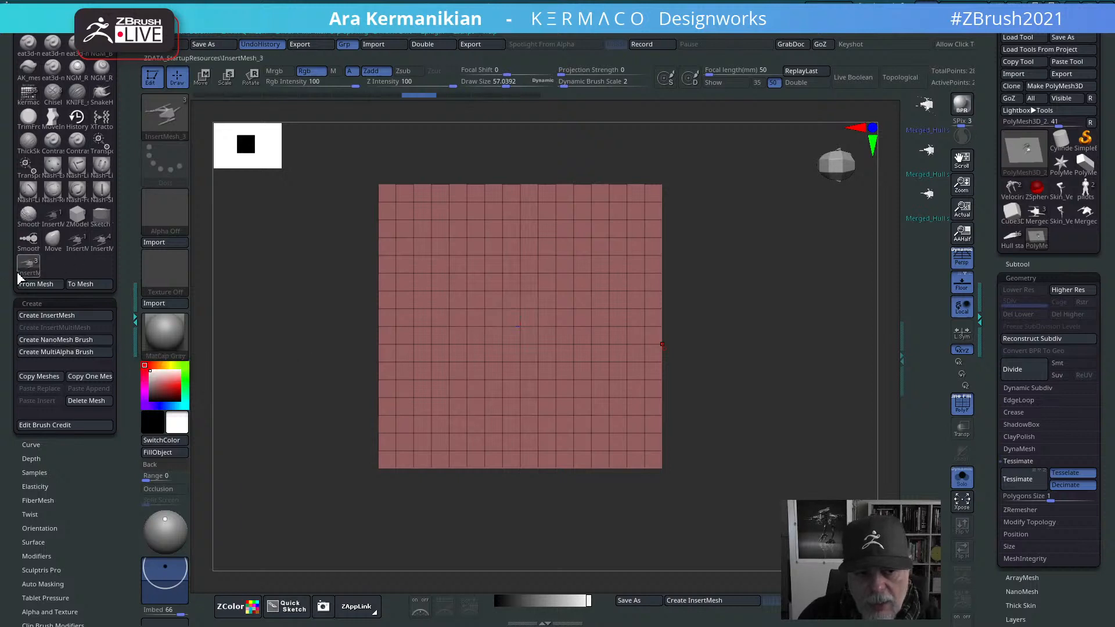
Step: Create a NanoMesh brush from the walker multi-mesh brush and switch to the standard ZModeler brush
click(79, 342)
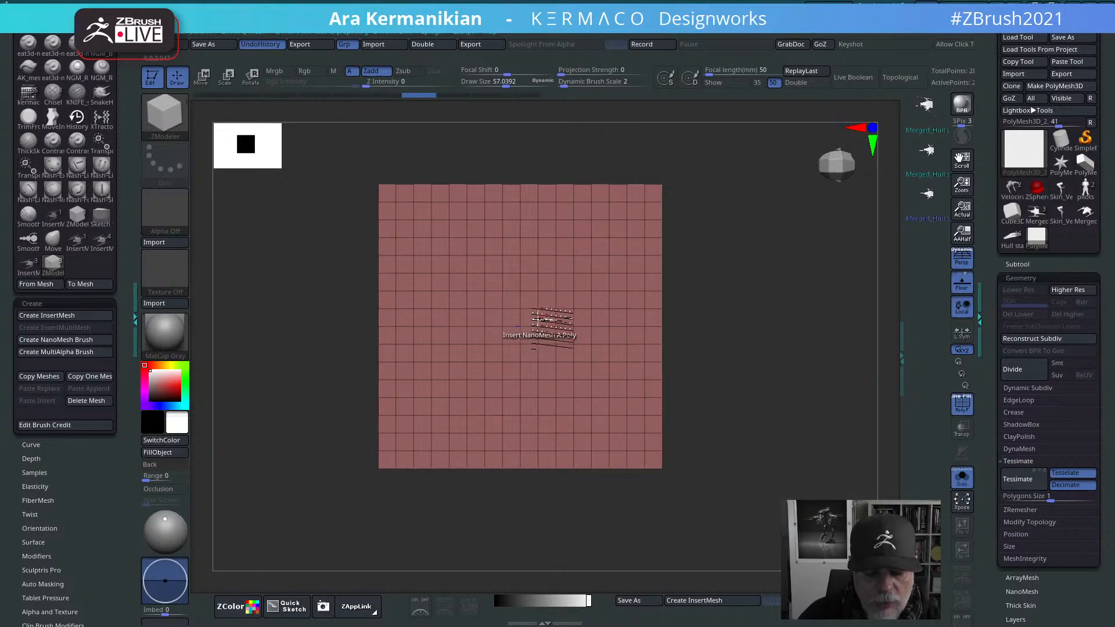
key(b)
key(z)
key(m)
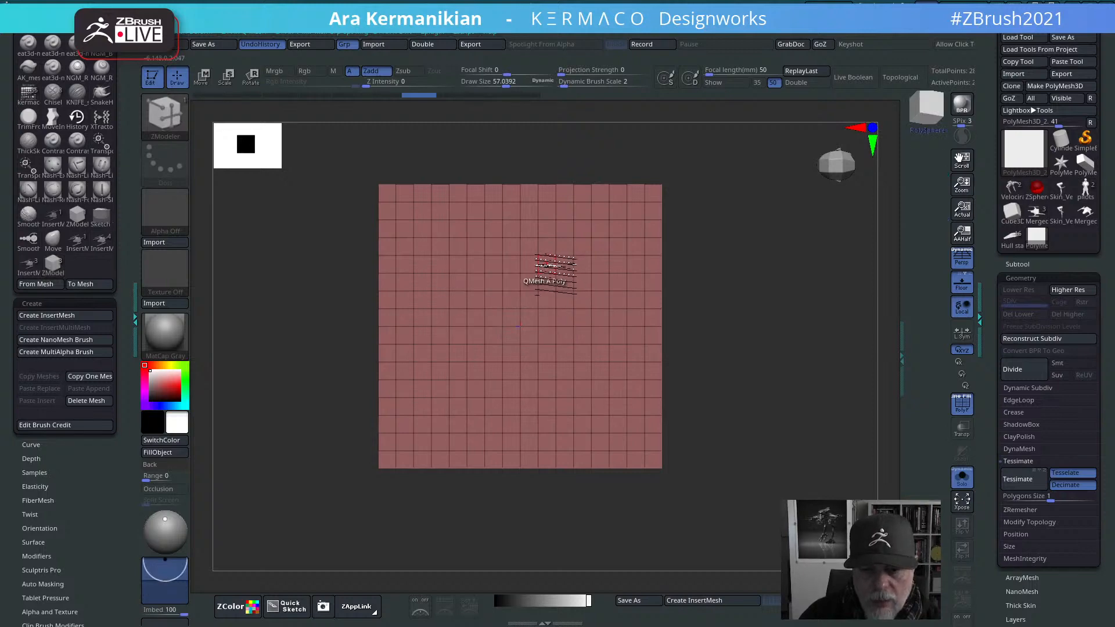
Step: Set the ZModeler polygon action to Insert NanoMesh with All Polygons as its target
key(space)
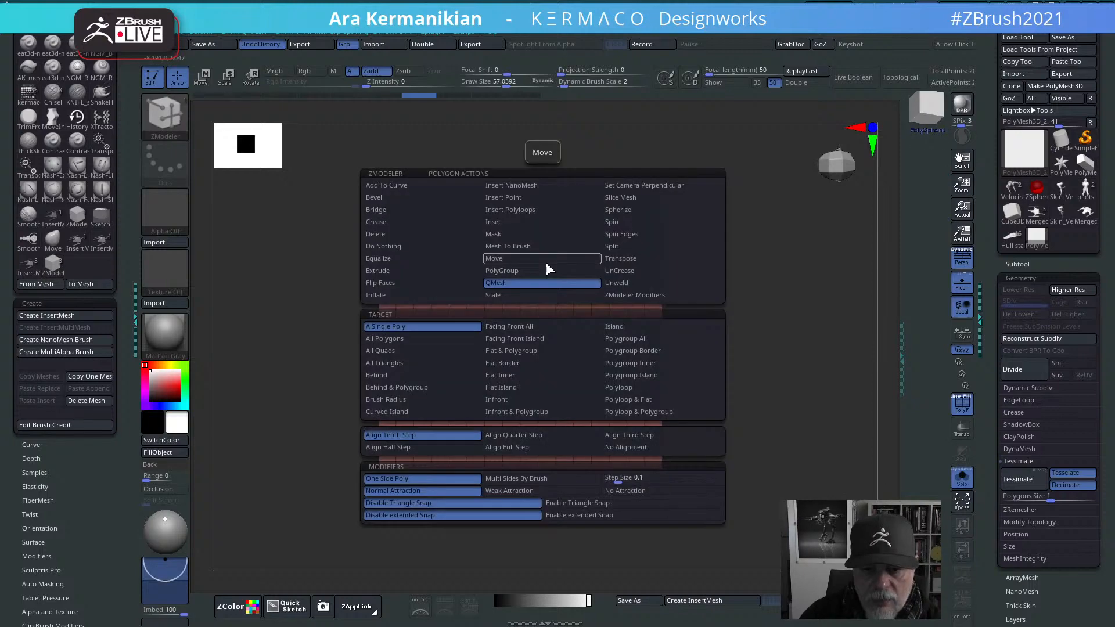
click(529, 186)
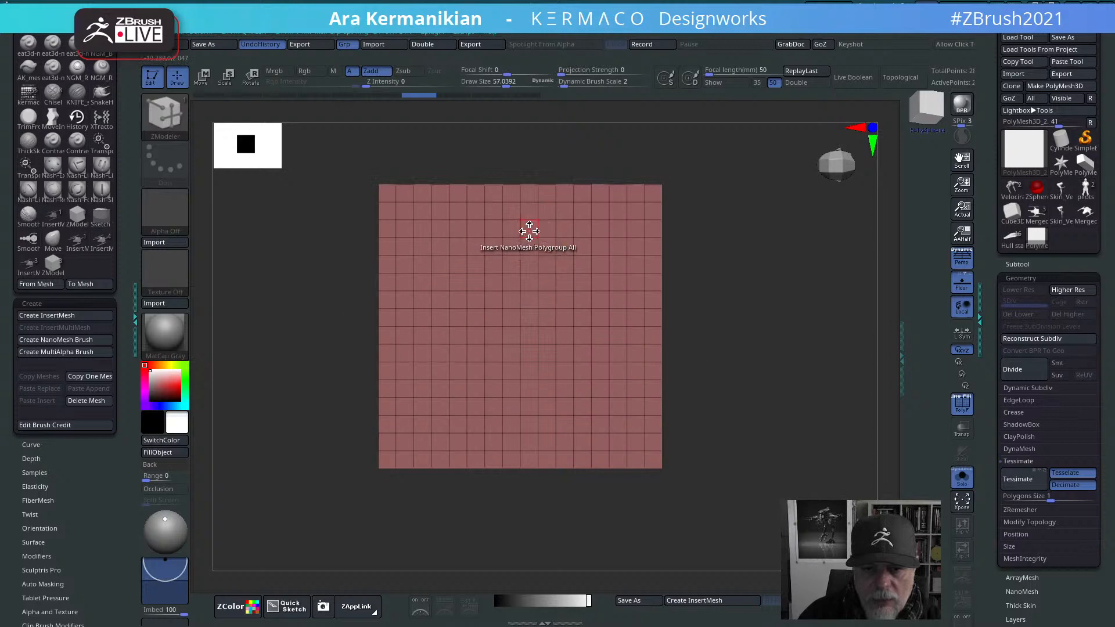
key(space)
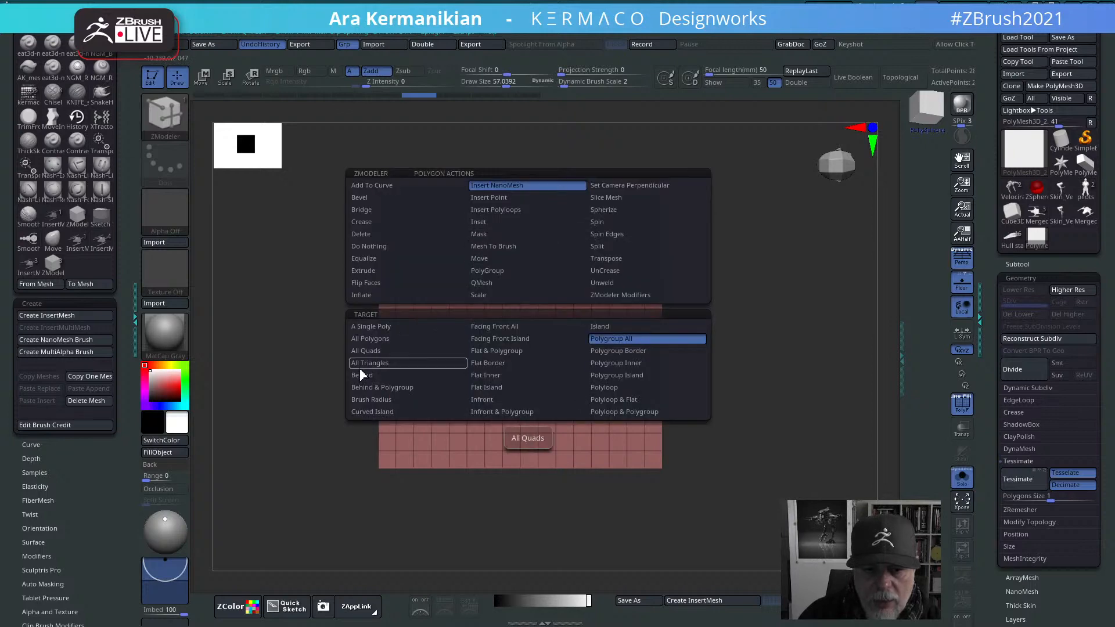
click(381, 337)
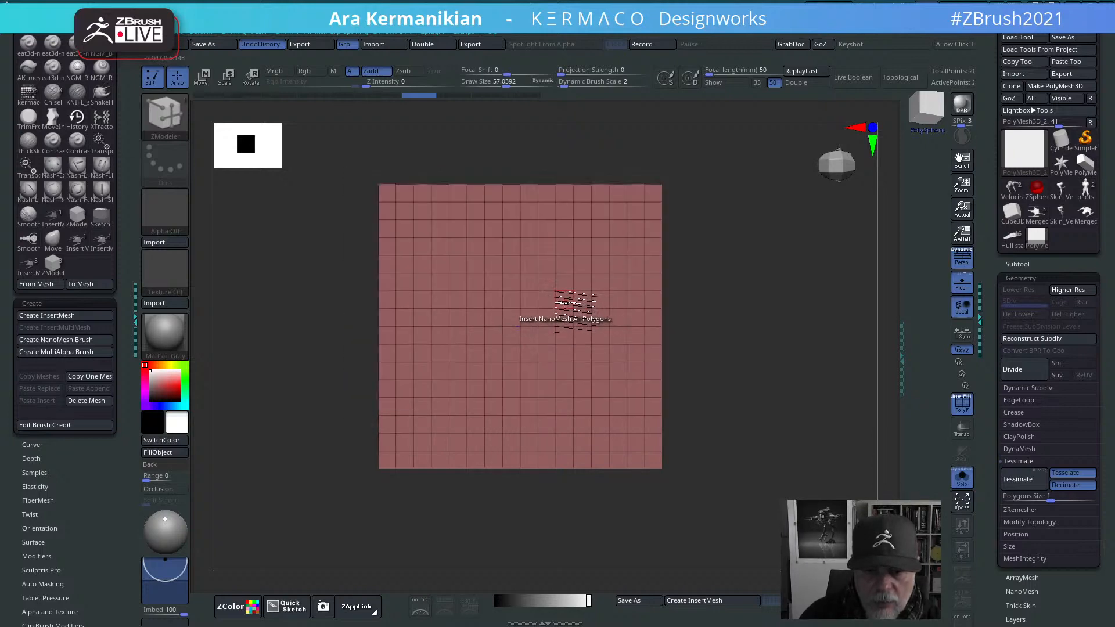
Step: Try inserting the NanoMesh on all polygons of the plane, and undo it
click(569, 314)
drag(833, 354, 811, 318)
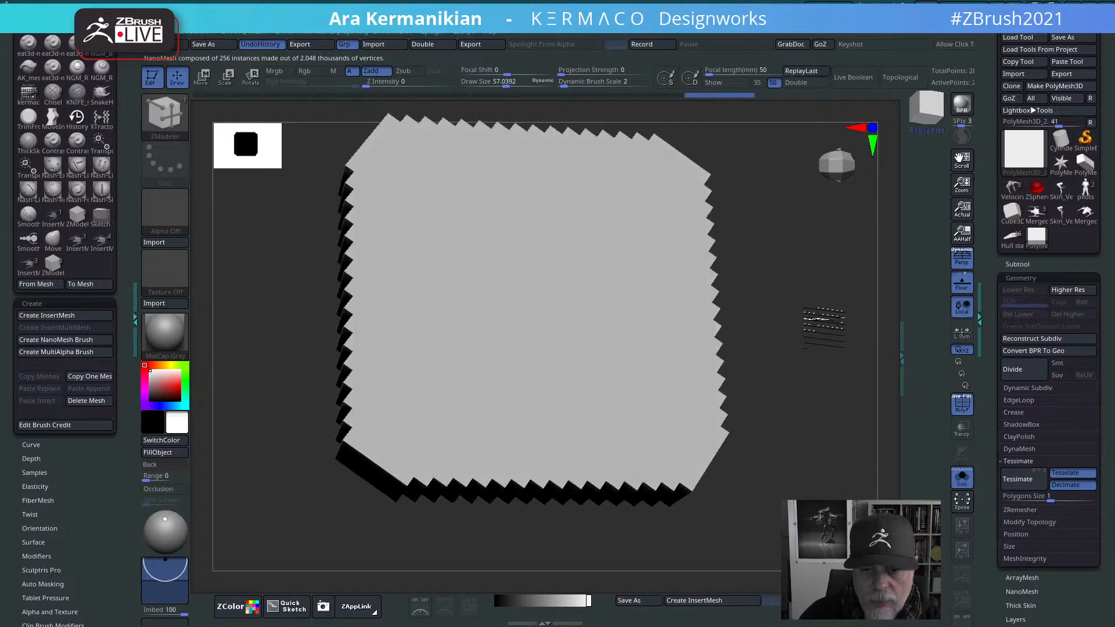
key(ctrl+z)
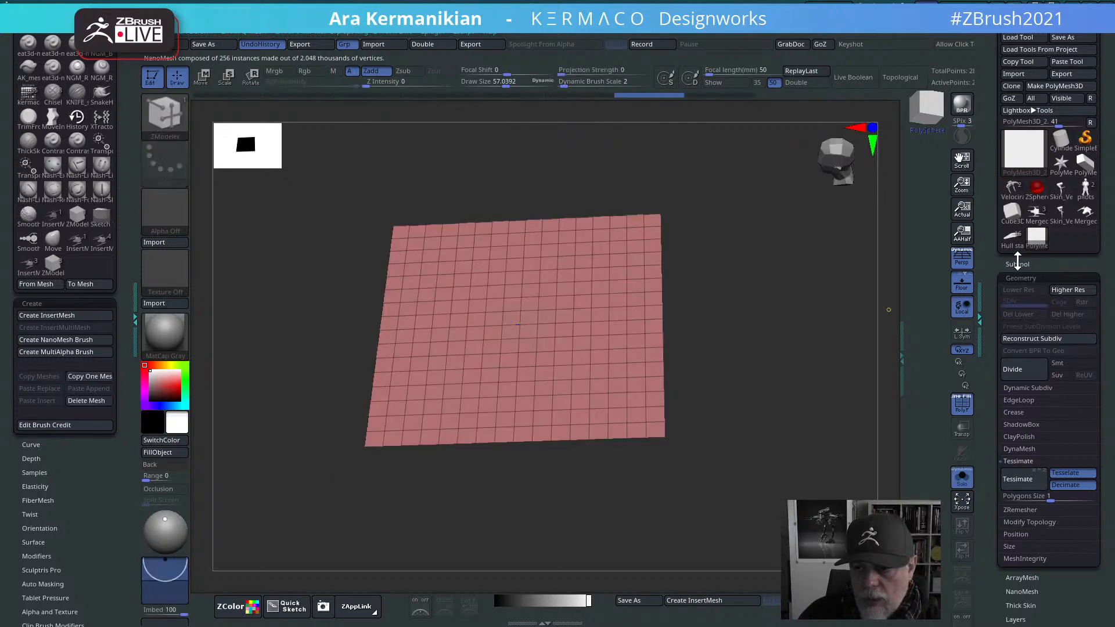
Step: Open the plane's NanoMesh settings and try inserting the standard ZModeler brush's NanoMesh on all polygons
click(1019, 278)
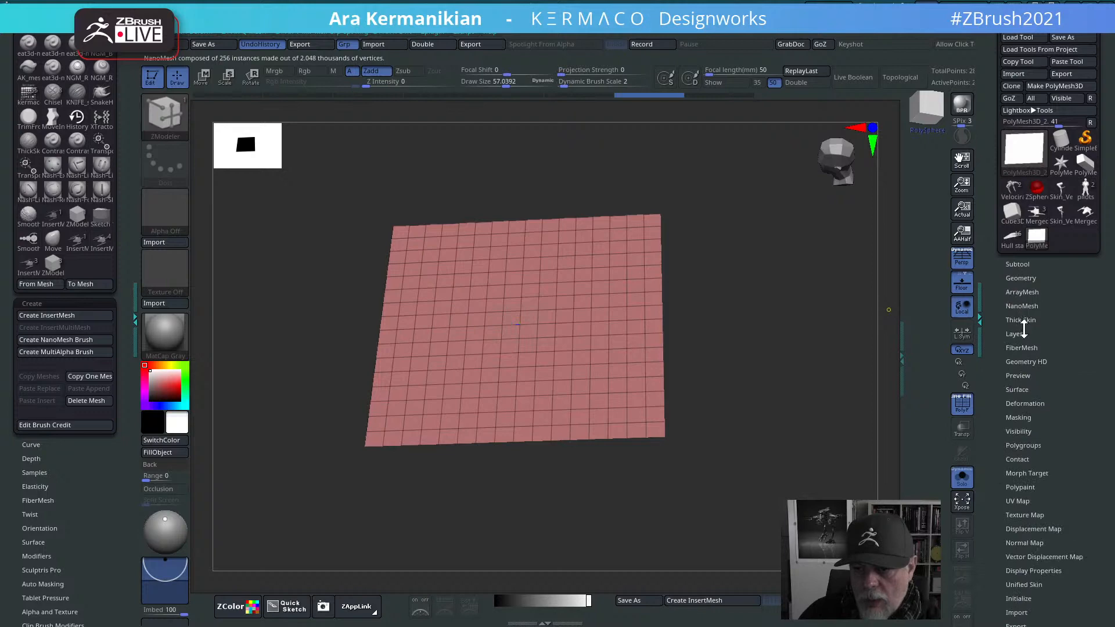
click(1022, 306)
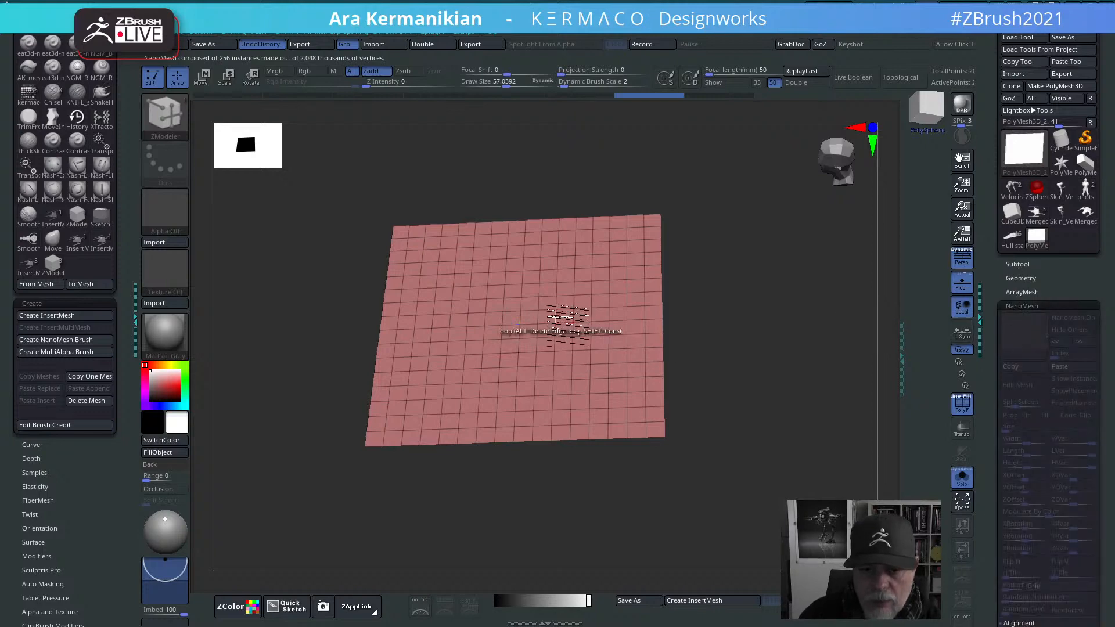
drag(557, 319, 589, 316)
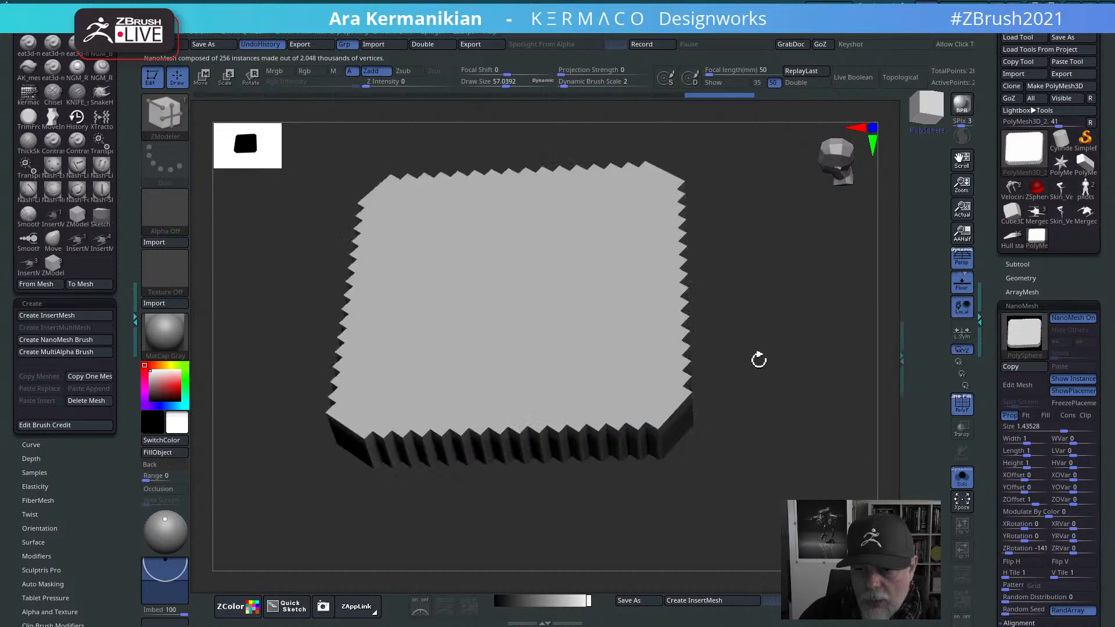
Step: Switch to the ZModeler brush holding the walker NanoMesh and try inserting one walker on a single polygon of the plane
click(52, 269)
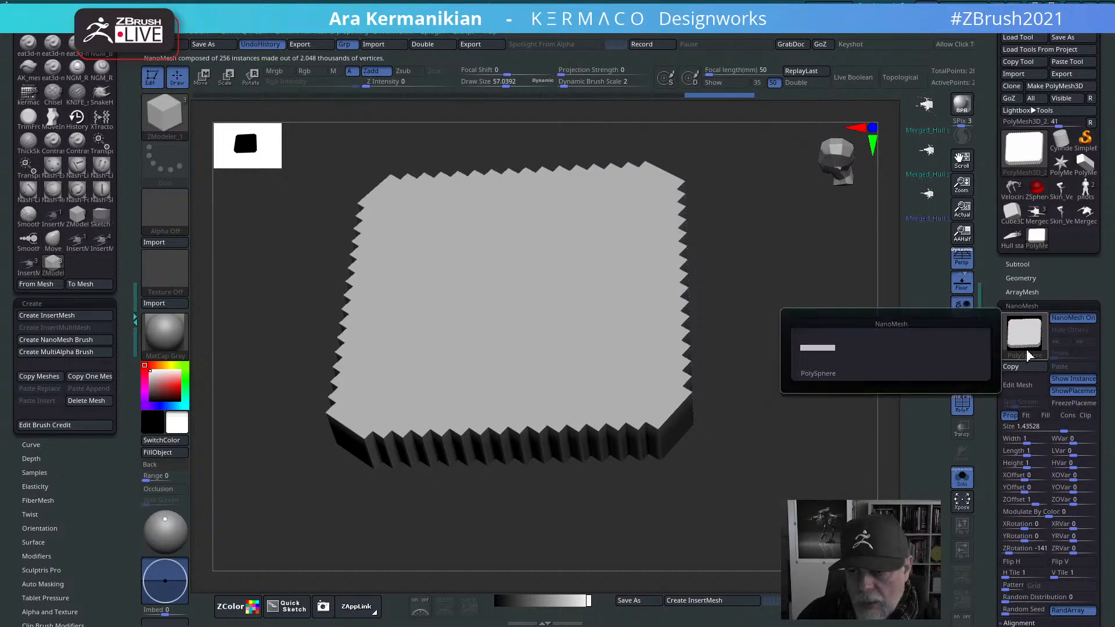
click(1037, 364)
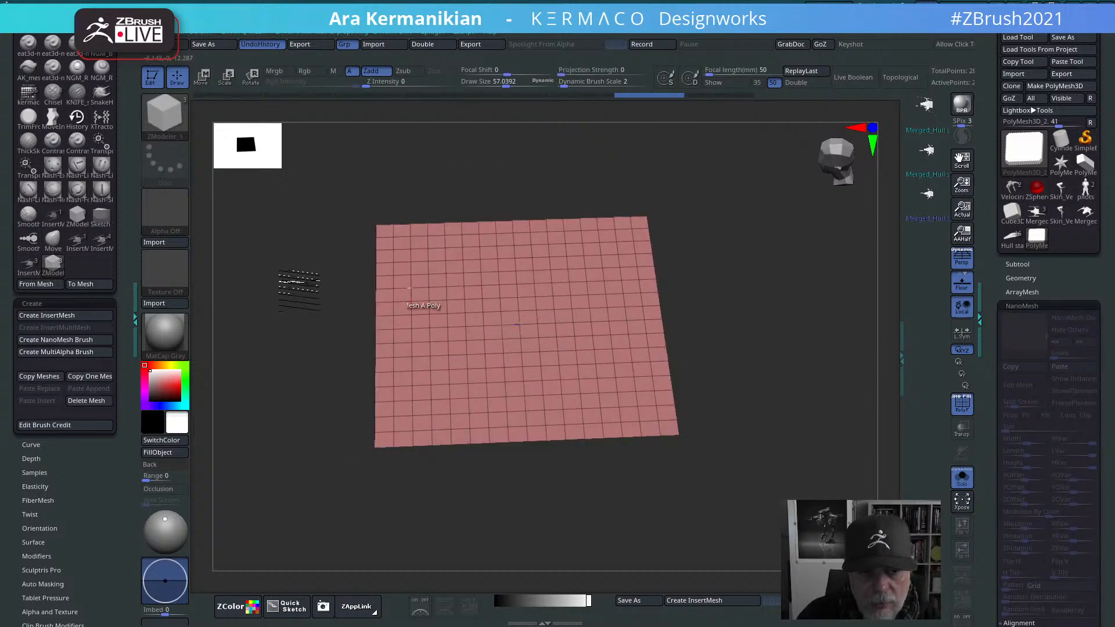
key(space)
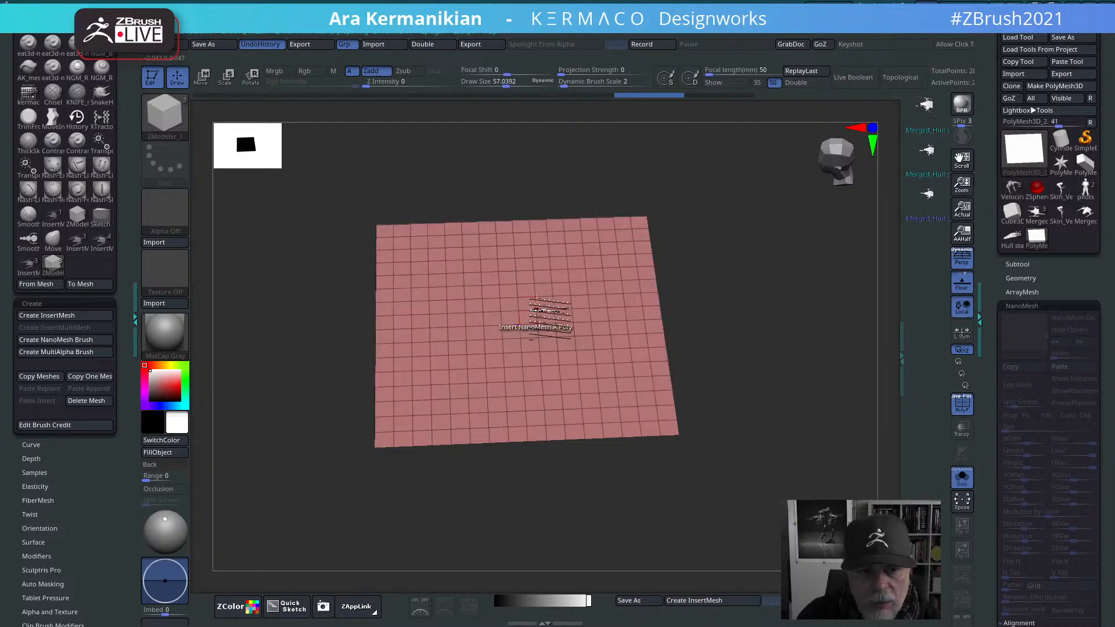
click(544, 290)
drag(544, 290, 549, 300)
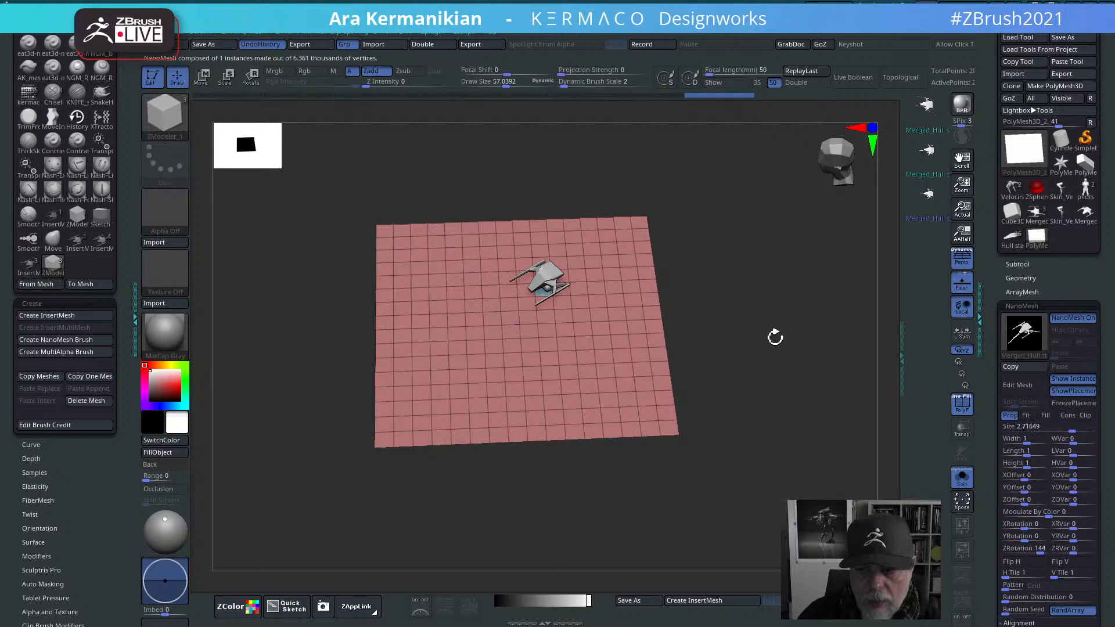
drag(775, 337, 764, 317)
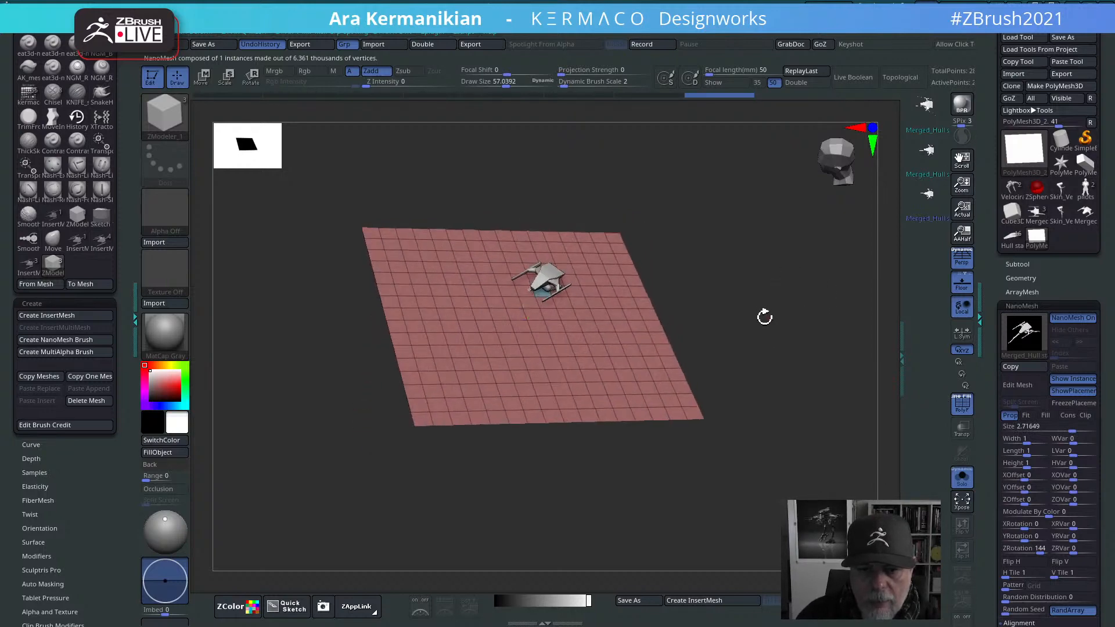
Step: Set the Insert NanoMesh target to All Polygons and place walkers across the whole plane
key(space)
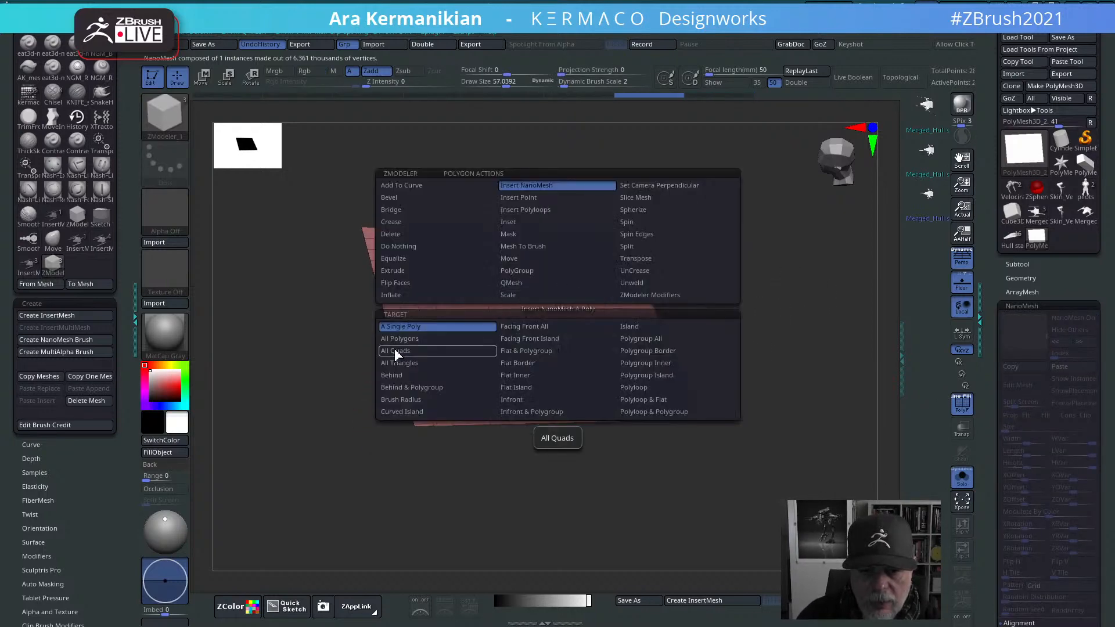
click(429, 339)
click(566, 304)
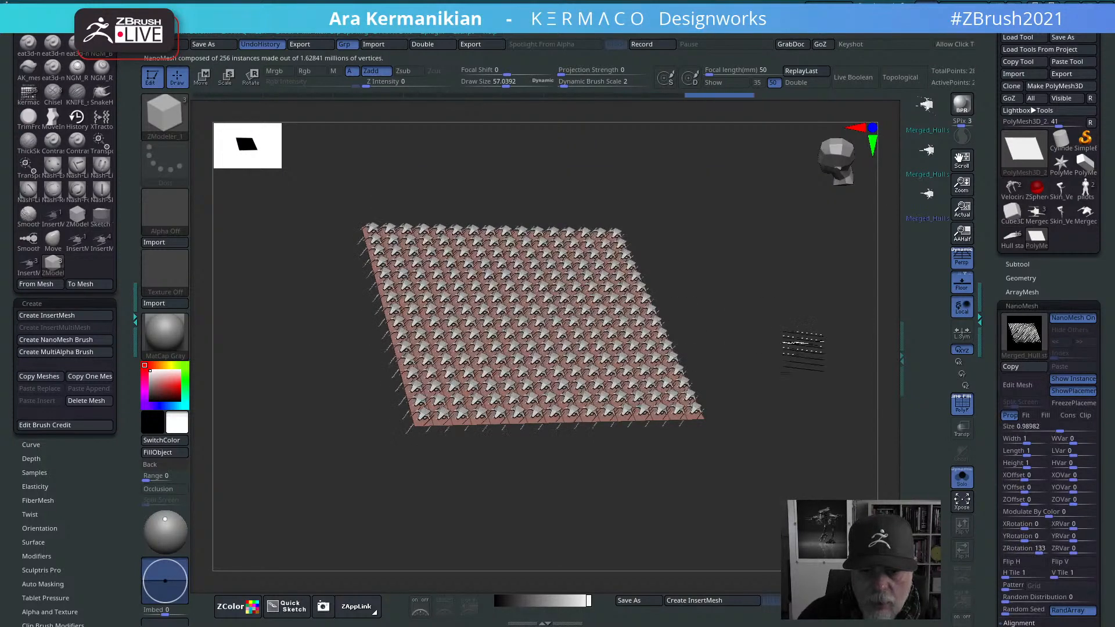
drag(803, 343, 738, 429)
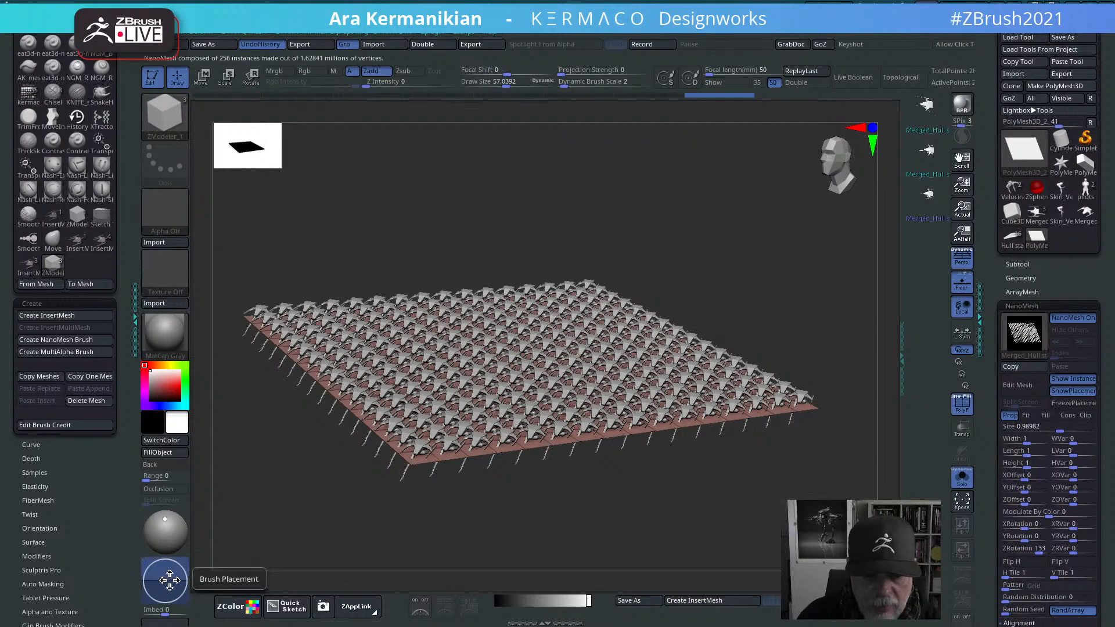
Step: Set the brush's Imbed to 51 and undo the walker NanoMesh on the plane
drag(169, 580, 165, 575)
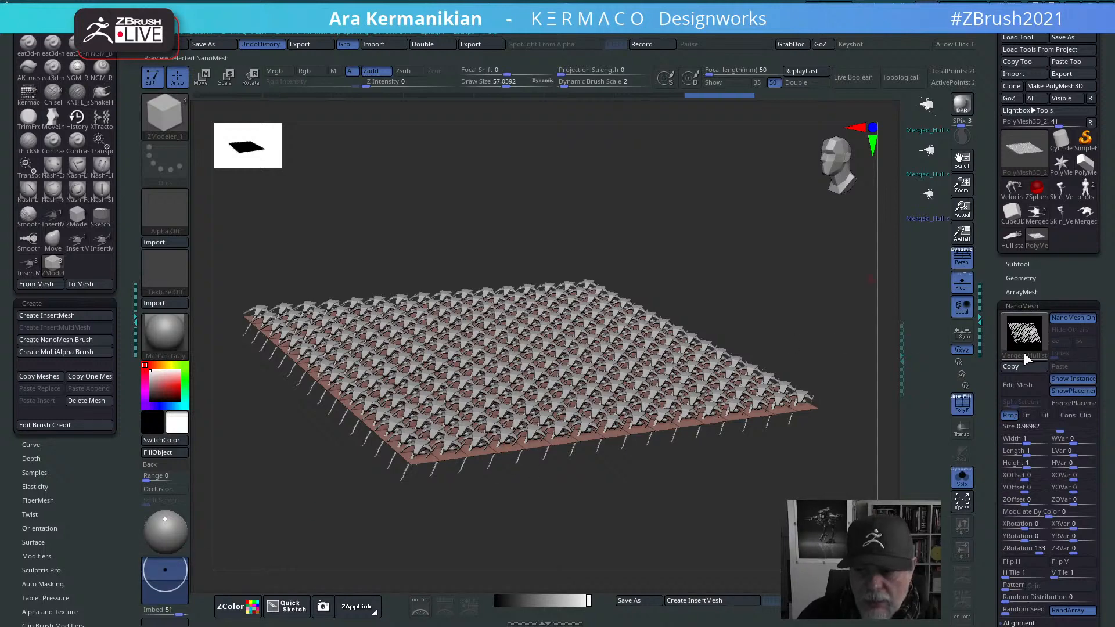
drag(799, 307, 793, 308)
key(ctrl+z)
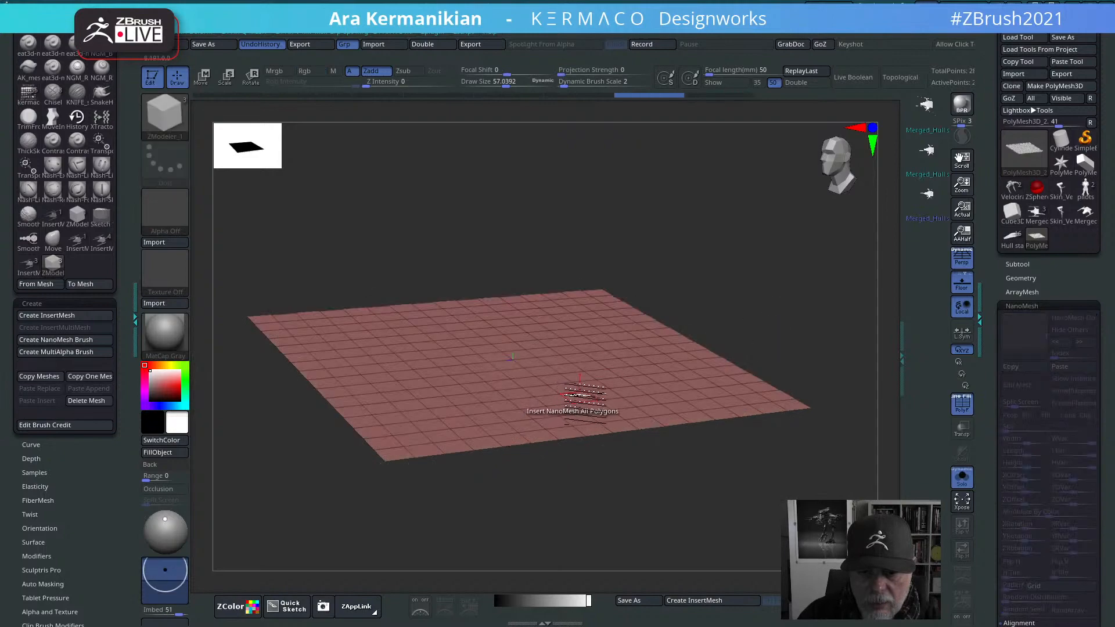
Step: Reinsert the walkers on all polygons, undoing the oversized attempt and sizing them to about 0.93 with a Z rotation of about -66
click(604, 386)
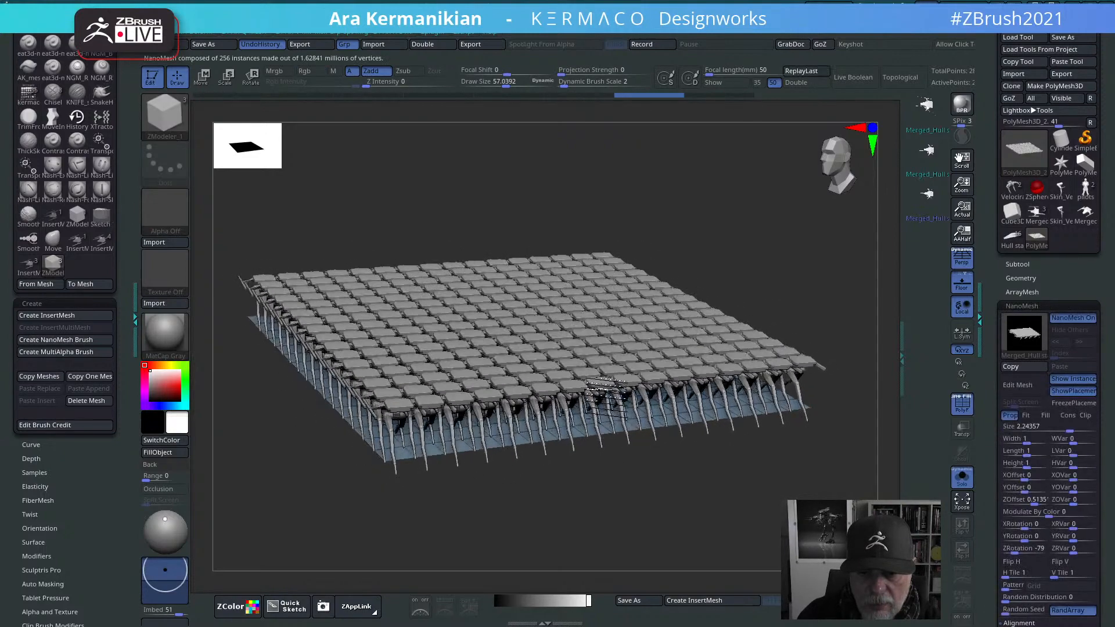
key(ctrl+z)
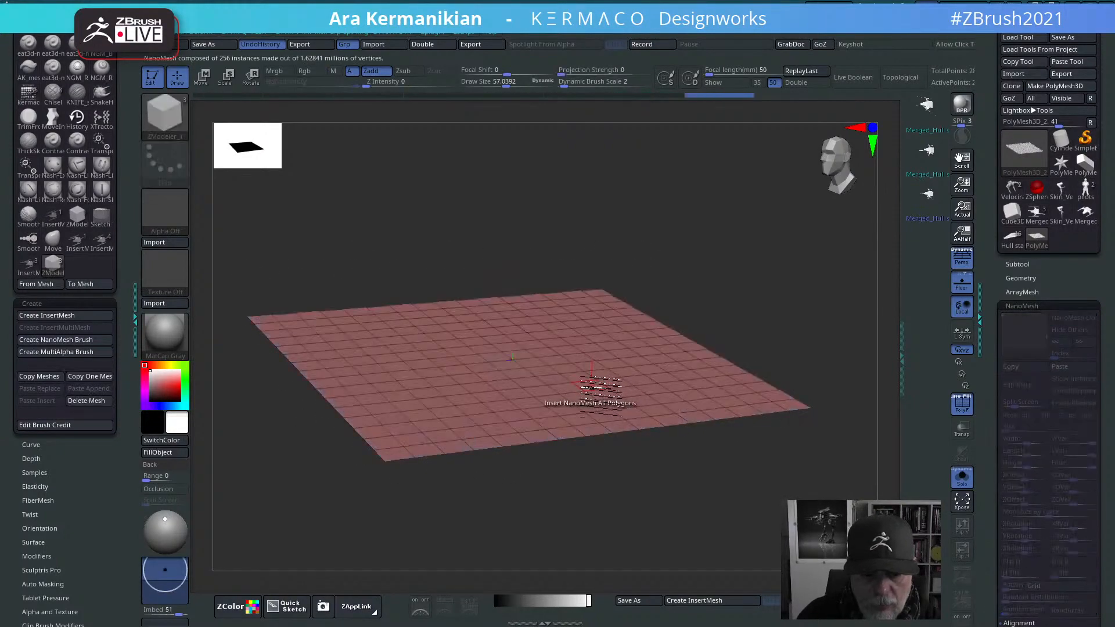
mouse_move(603, 388)
mouse_down()
mouse_move(609, 395)
mouse_move(608, 373)
mouse_up()
drag(769, 279, 653, 319)
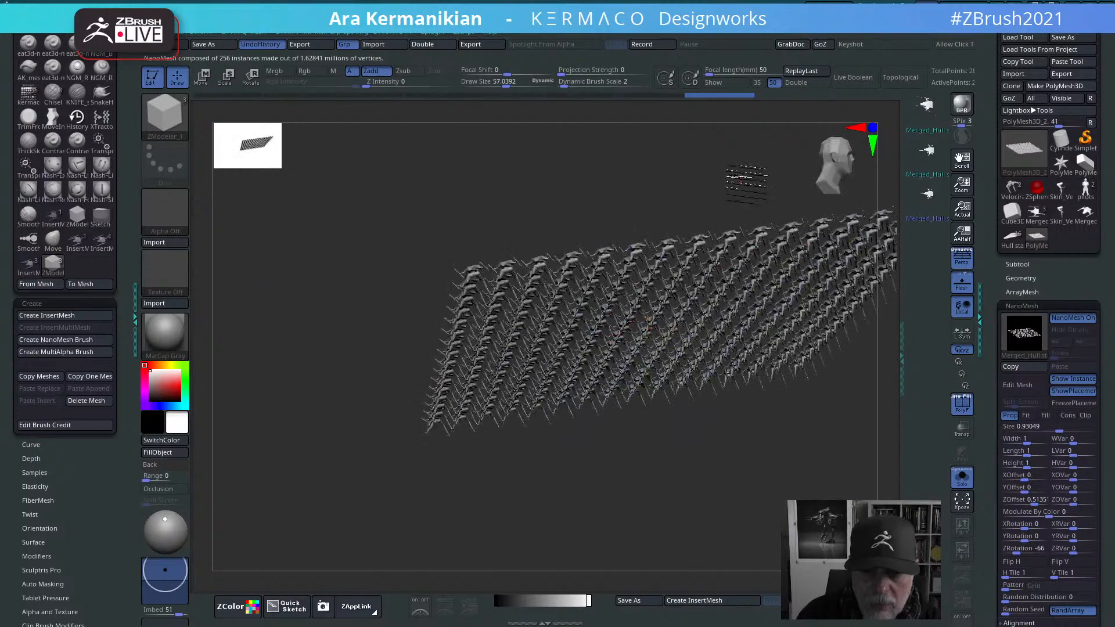
drag(739, 179, 825, 310)
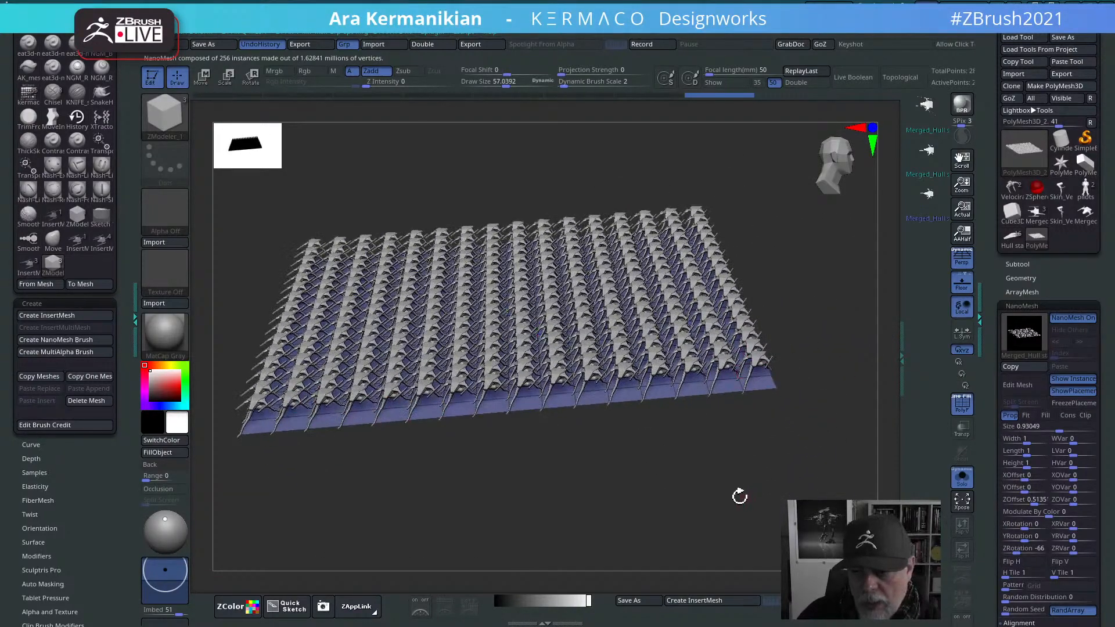
alt+drag(739, 497, 895, 471)
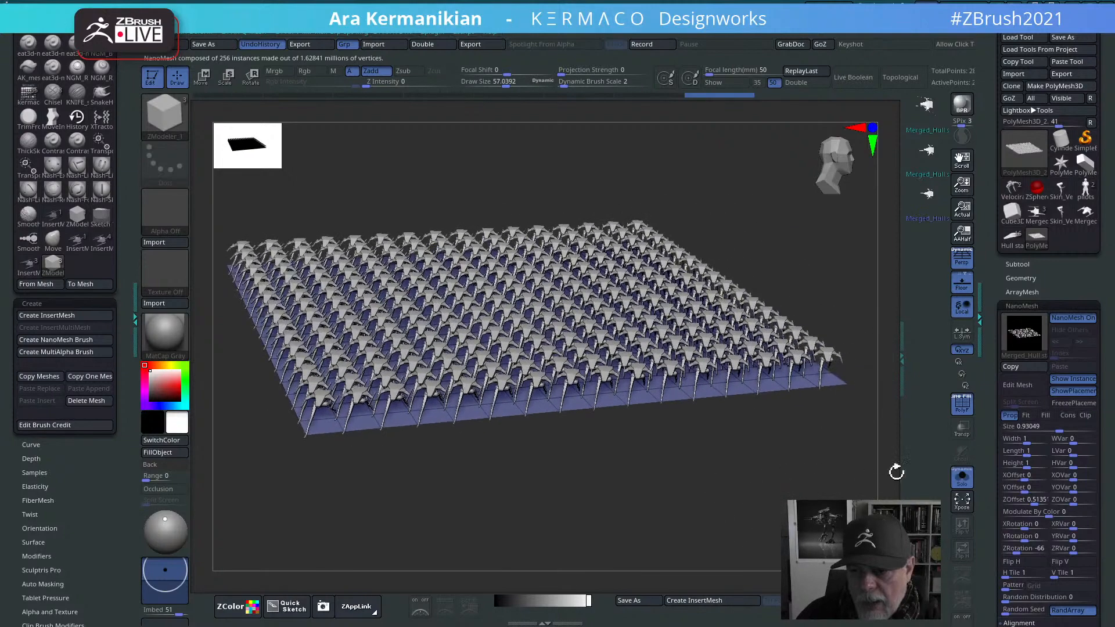
drag(796, 498, 790, 494)
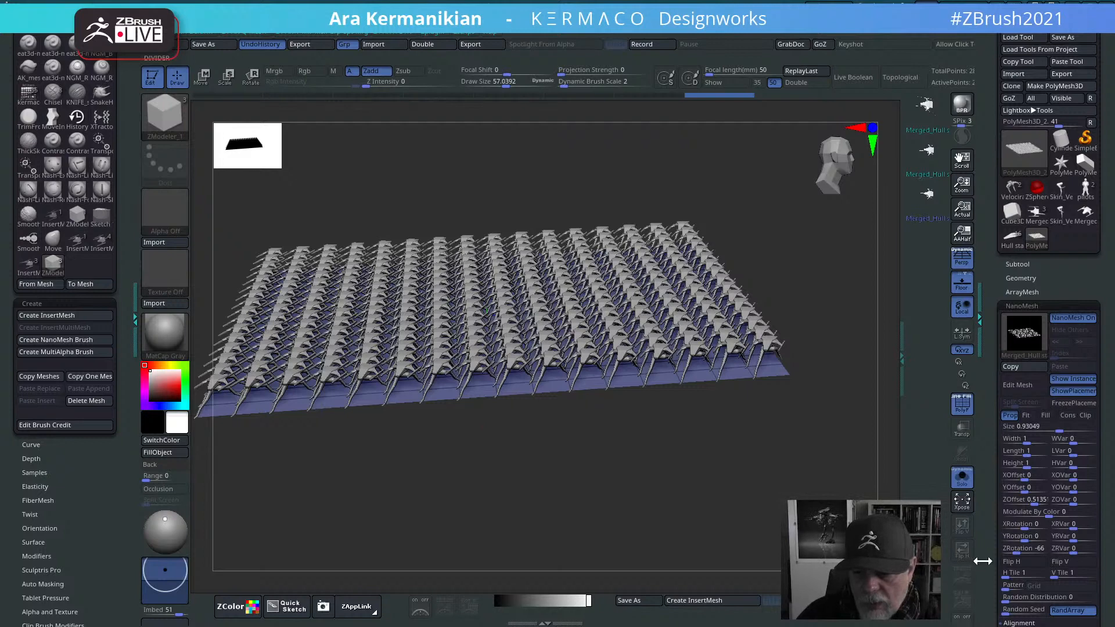
Step: Set the NanoMesh's Random Distribution to about 0.105 and its ZRotation to -51
drag(989, 561, 1013, 446)
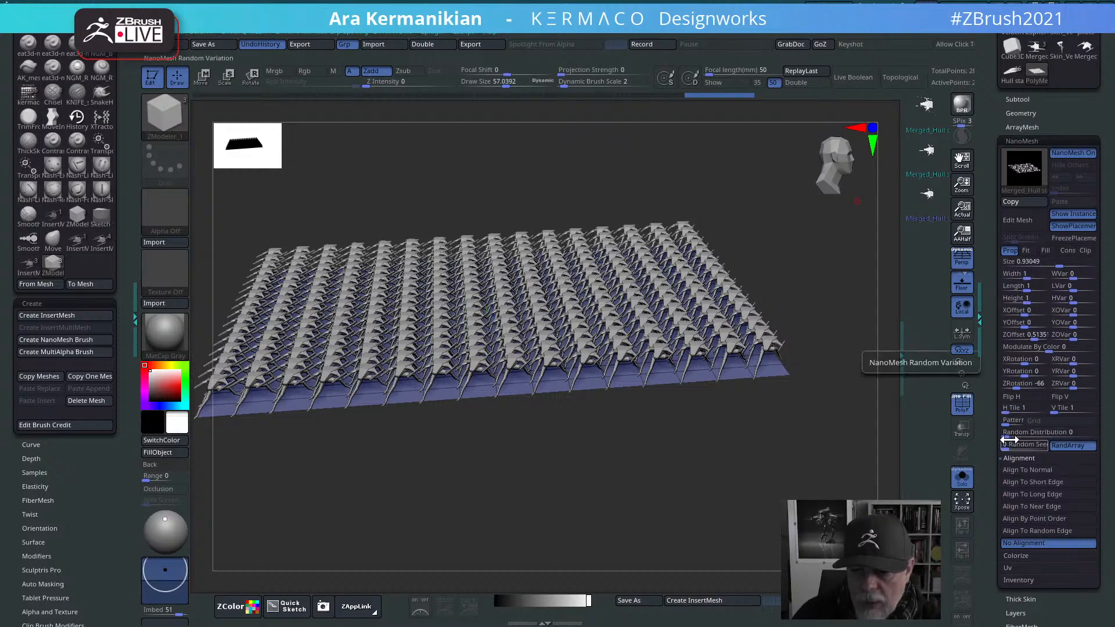
drag(1008, 435, 1017, 434)
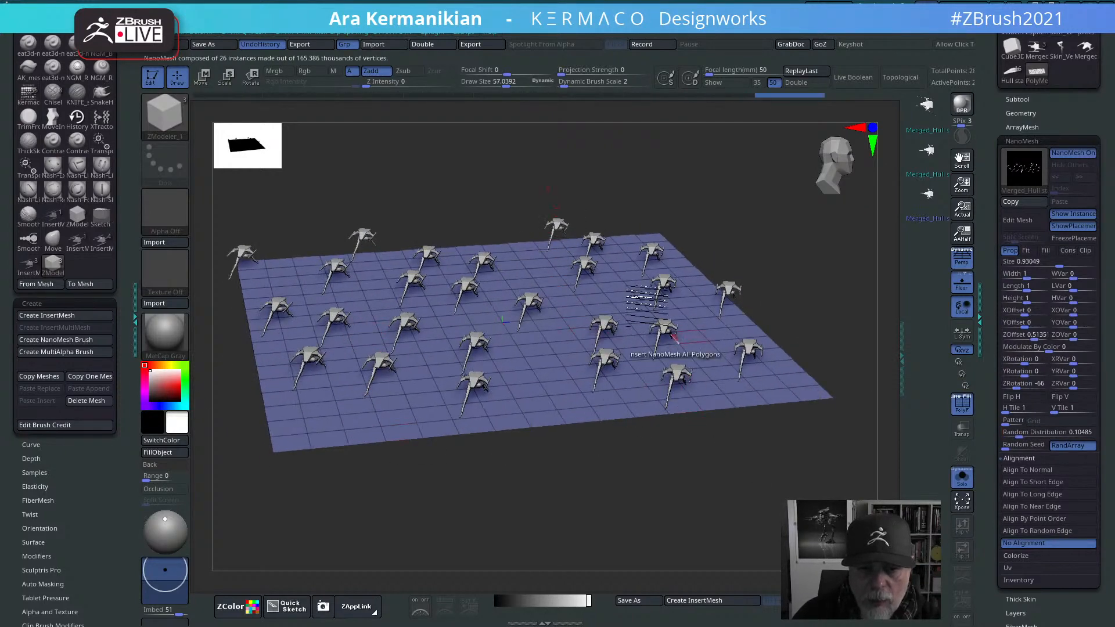
alt+drag(760, 495, 766, 488)
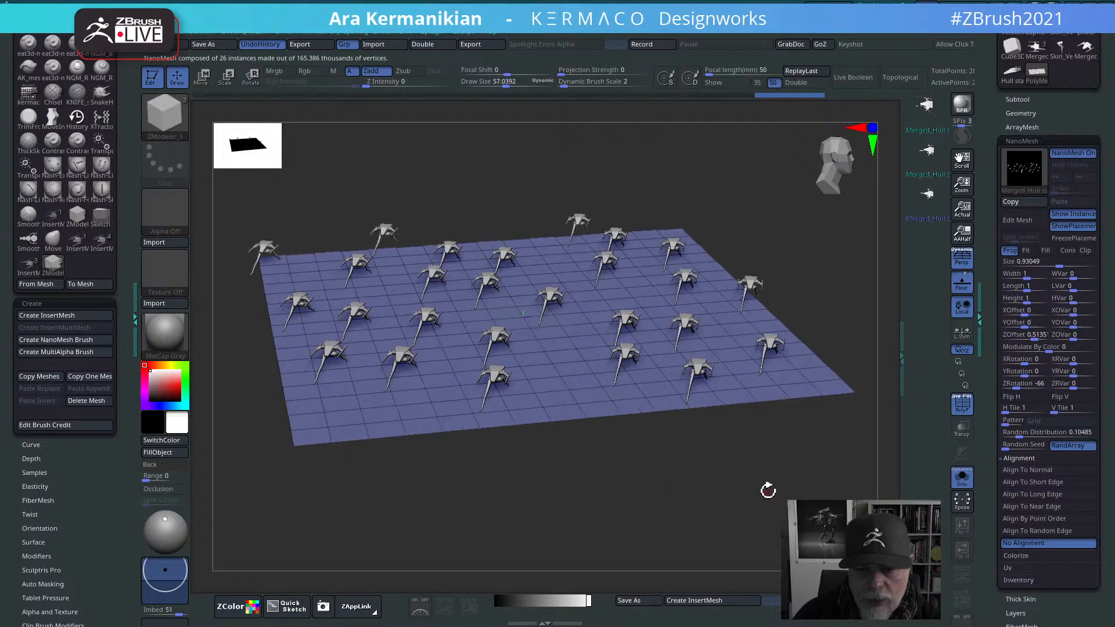
drag(1011, 383, 1027, 389)
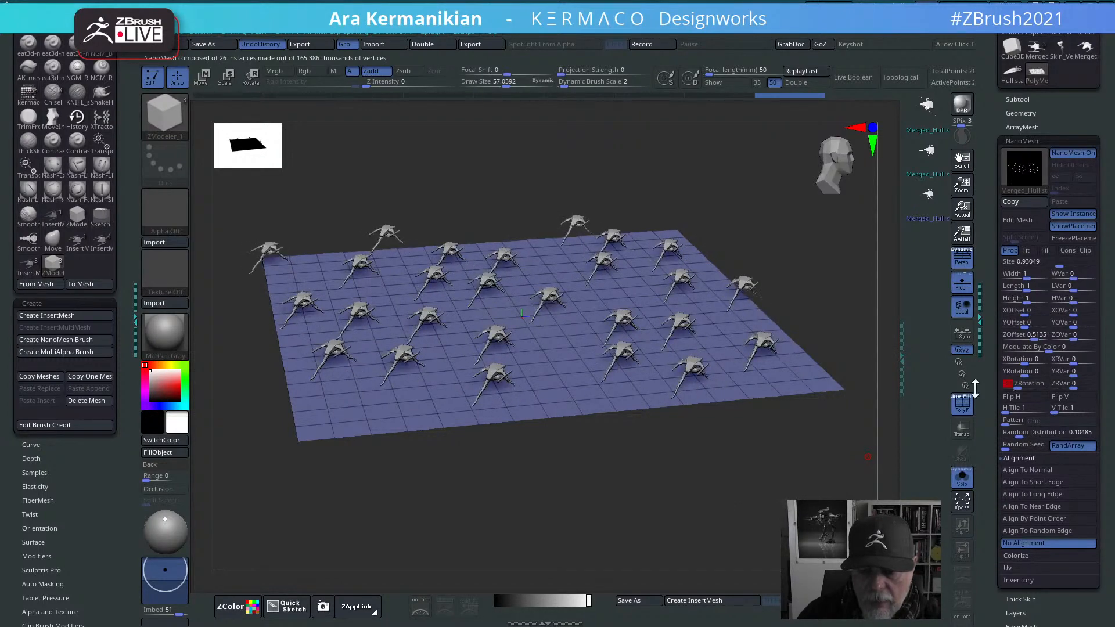
Step: Check how the walkers stand on the plane edge-on and from above, turning perspective off and back on
drag(679, 528, 669, 481)
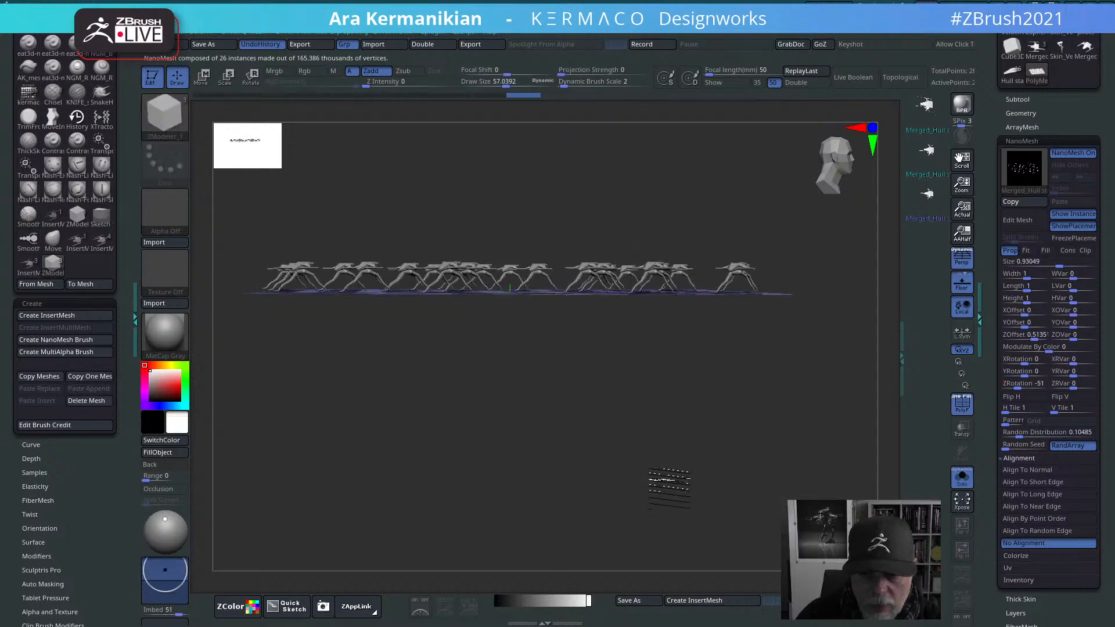
click(961, 259)
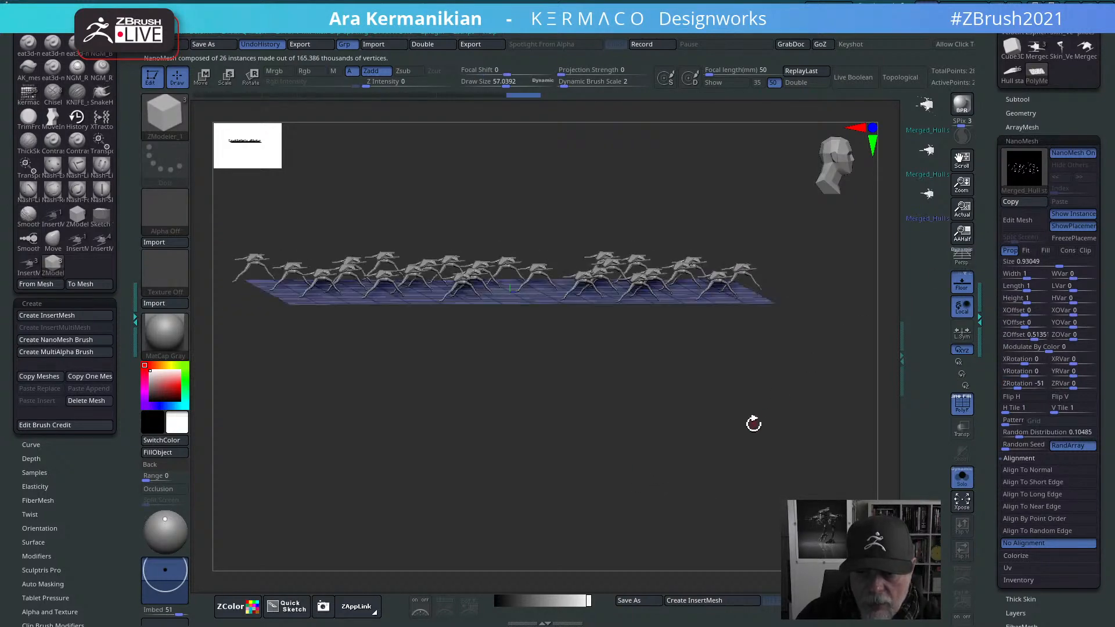
drag(753, 423, 681, 451)
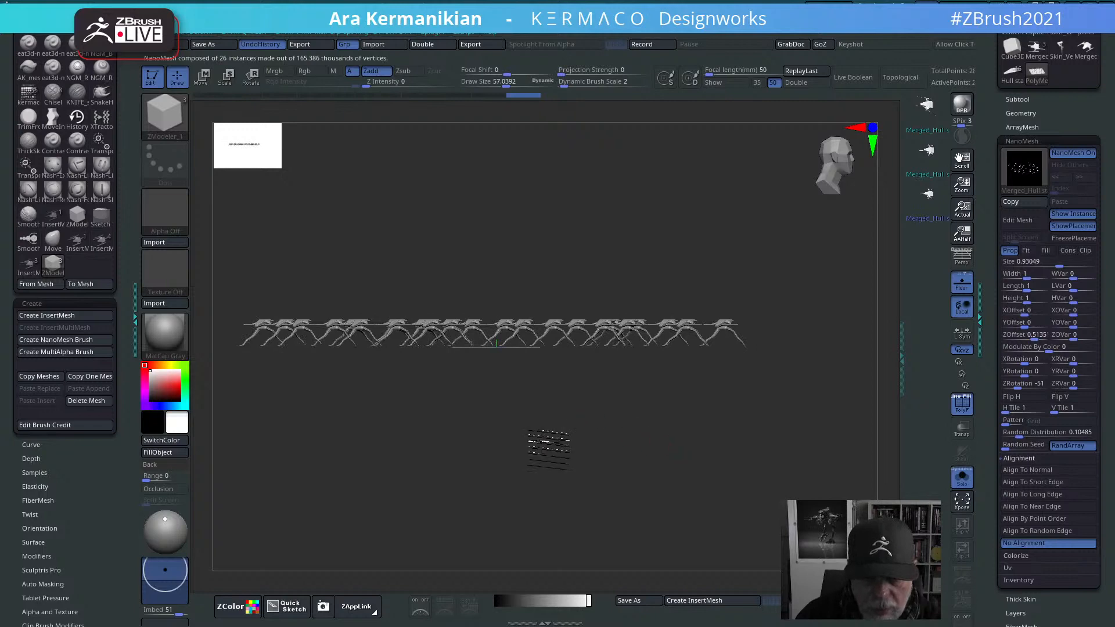
drag(548, 448, 779, 468)
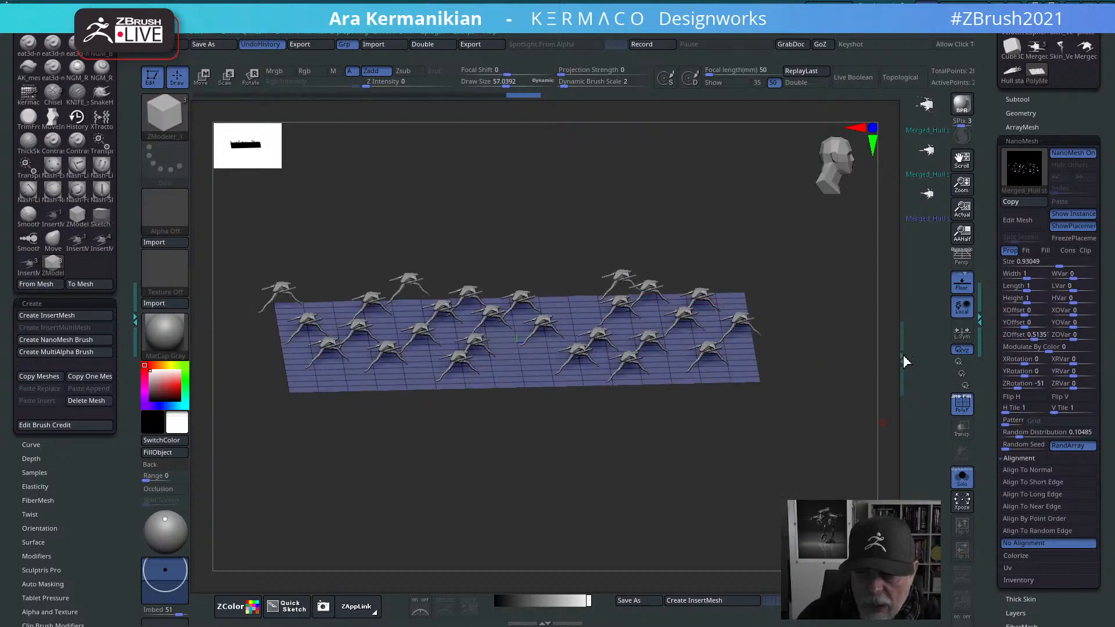
drag(773, 474, 781, 464)
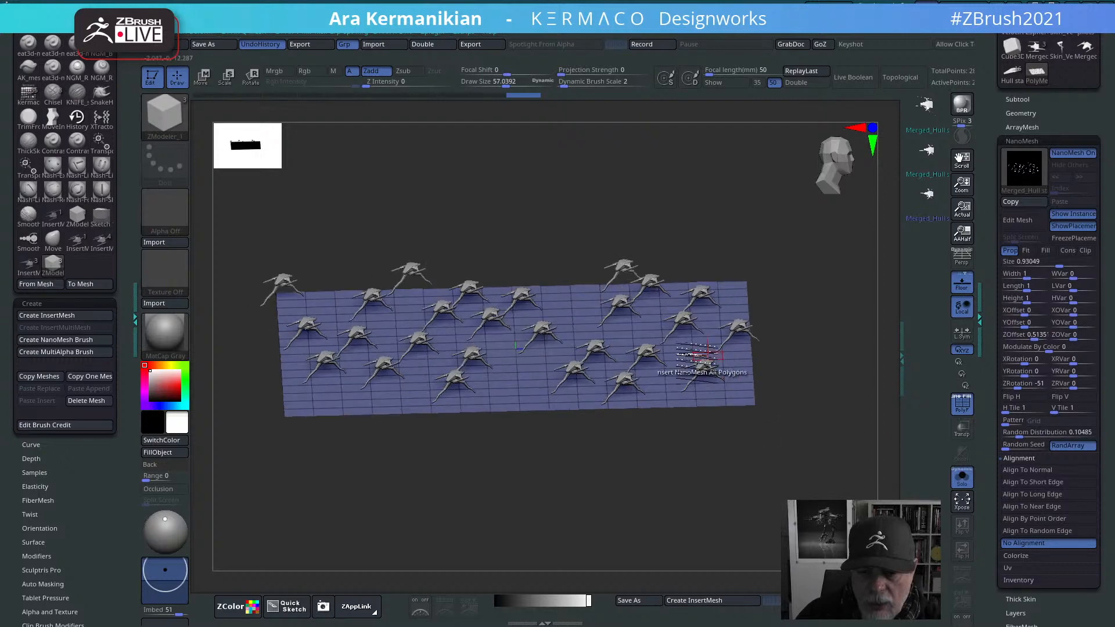
click(959, 261)
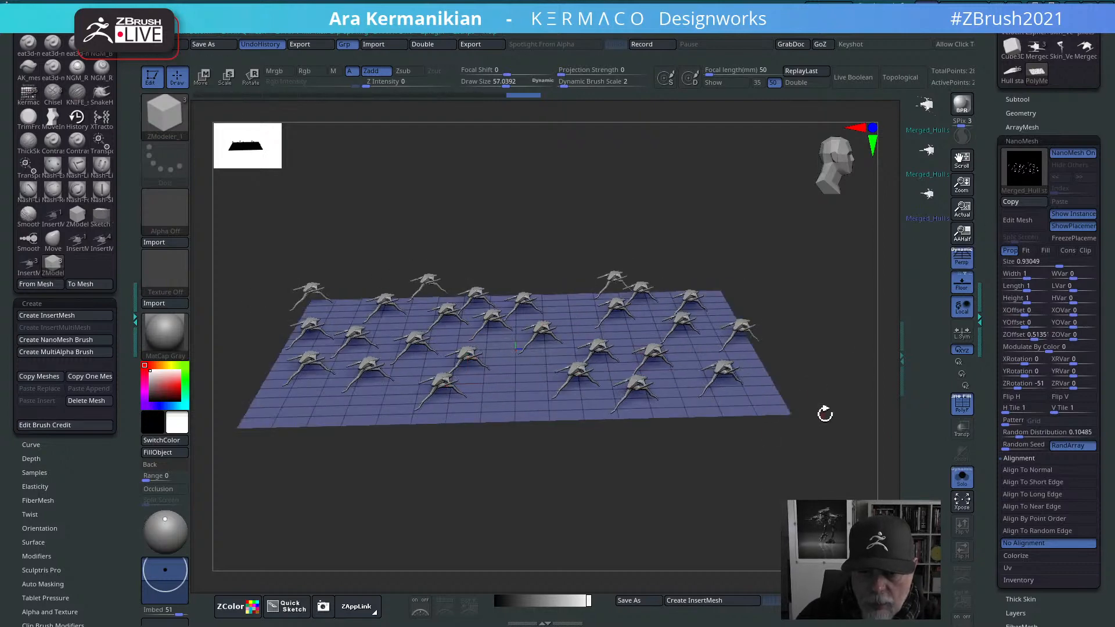
drag(823, 413, 799, 412)
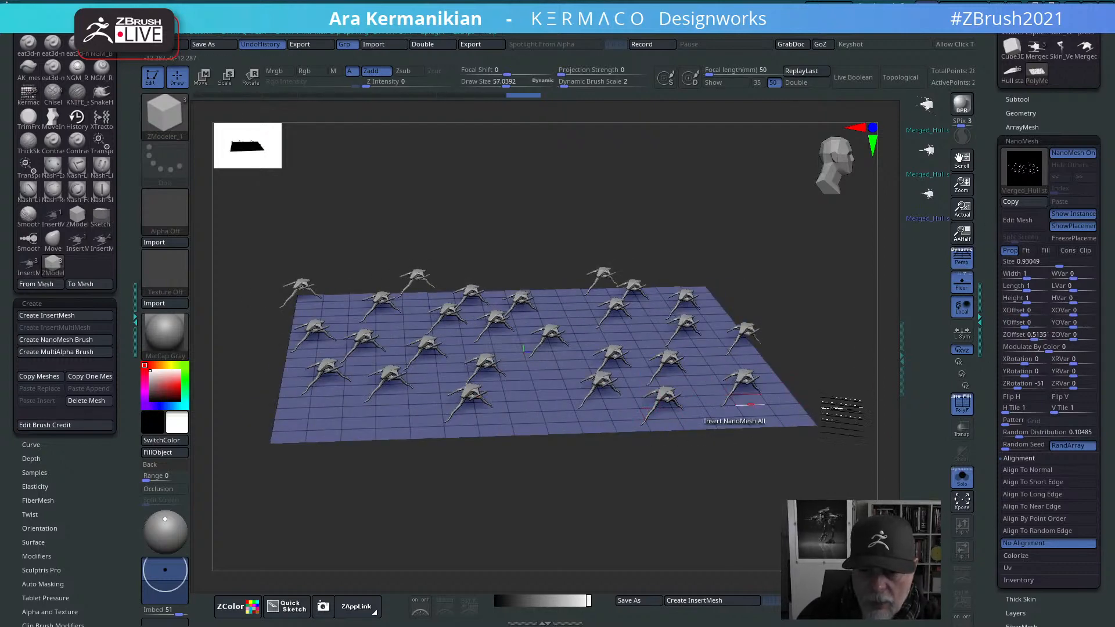
Step: Set the NanoMesh's Z rotation variation to 5 and its Random Distribution to about 0.042
mouse_move(1071, 388)
mouse_down()
mouse_move(1054, 394)
mouse_move(1077, 395)
mouse_up()
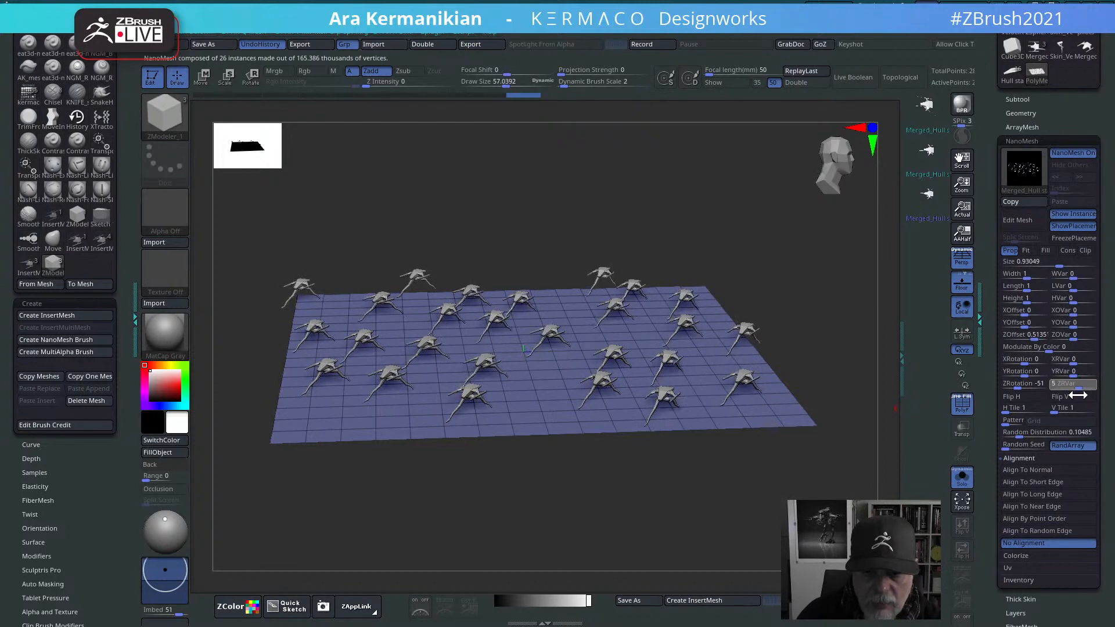
drag(859, 412, 855, 488)
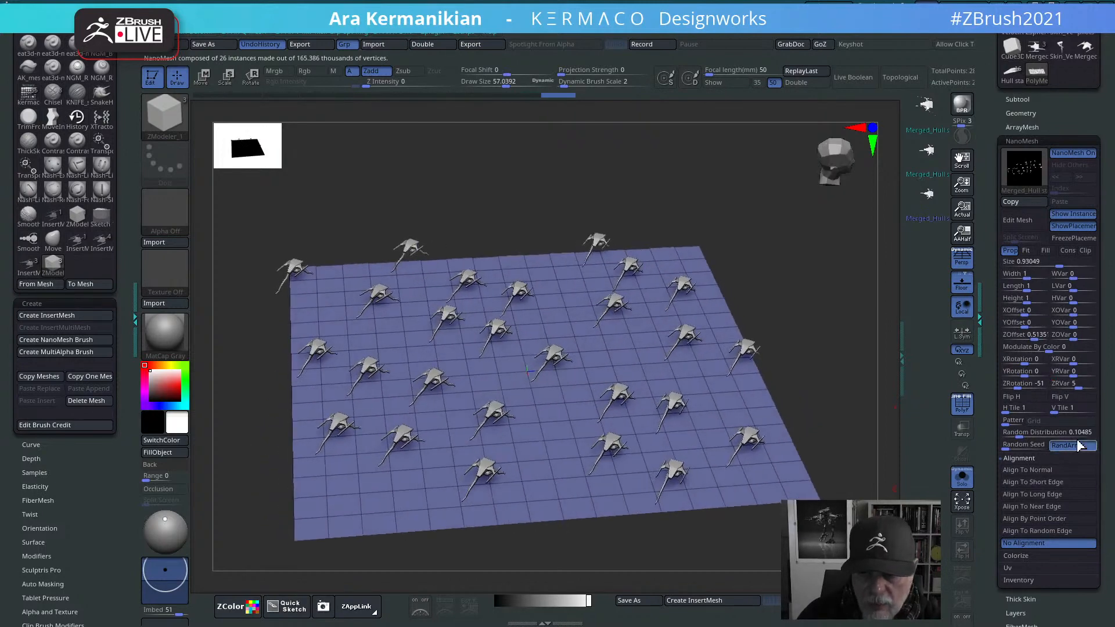
drag(1017, 434, 1016, 436)
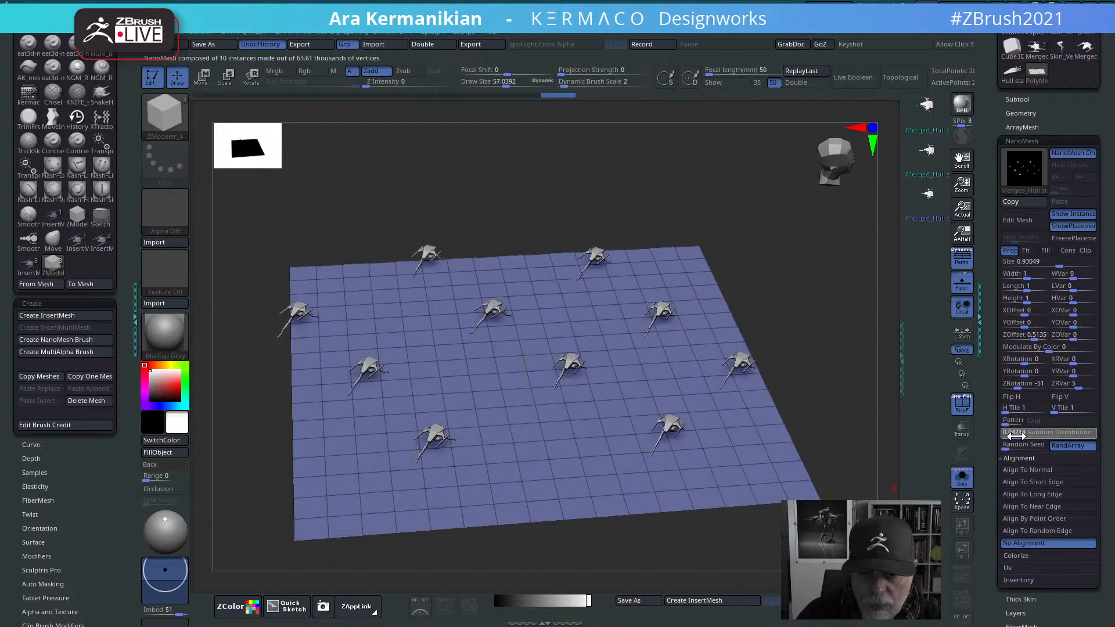
drag(818, 442, 736, 398)
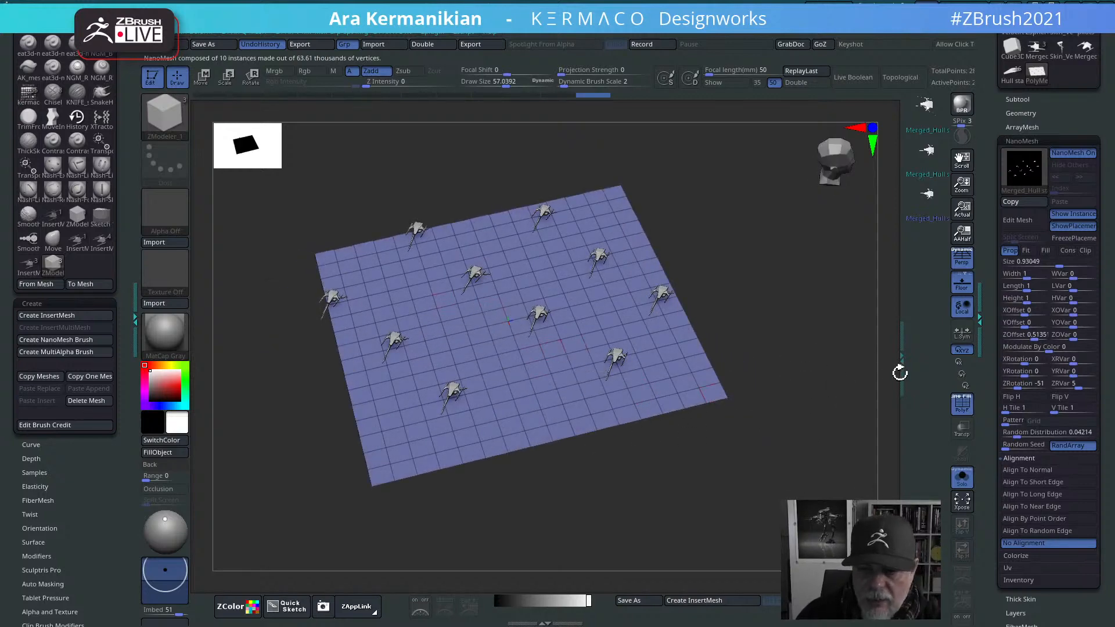
Step: Convert the scattered walkers' NanoMesh into real mesh geometry with One To Mesh
click(1023, 127)
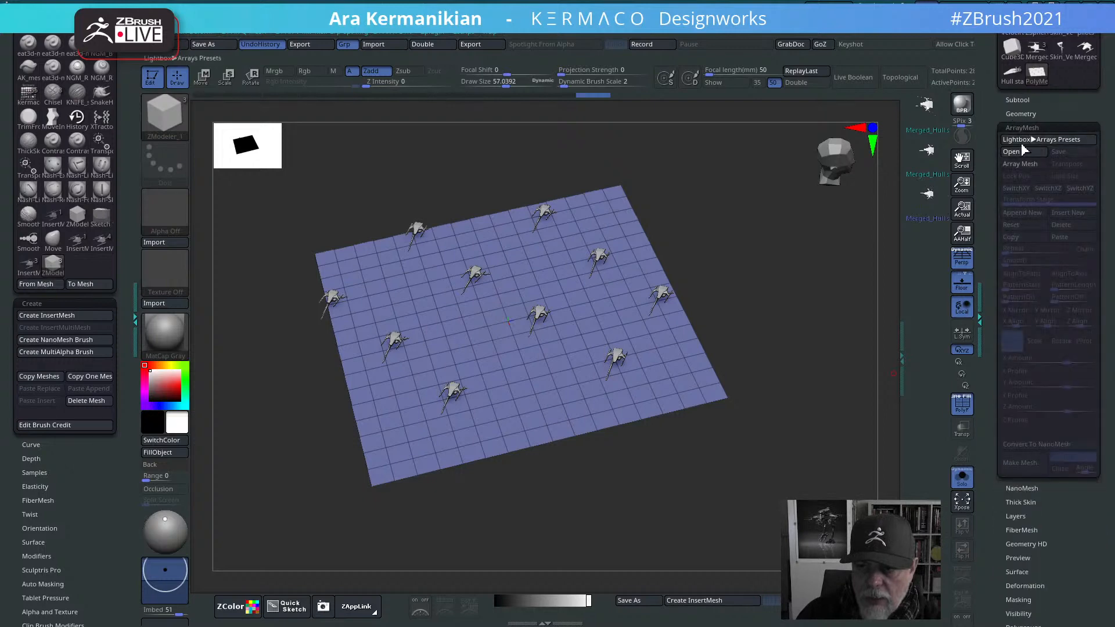
click(1021, 127)
drag(796, 333, 836, 277)
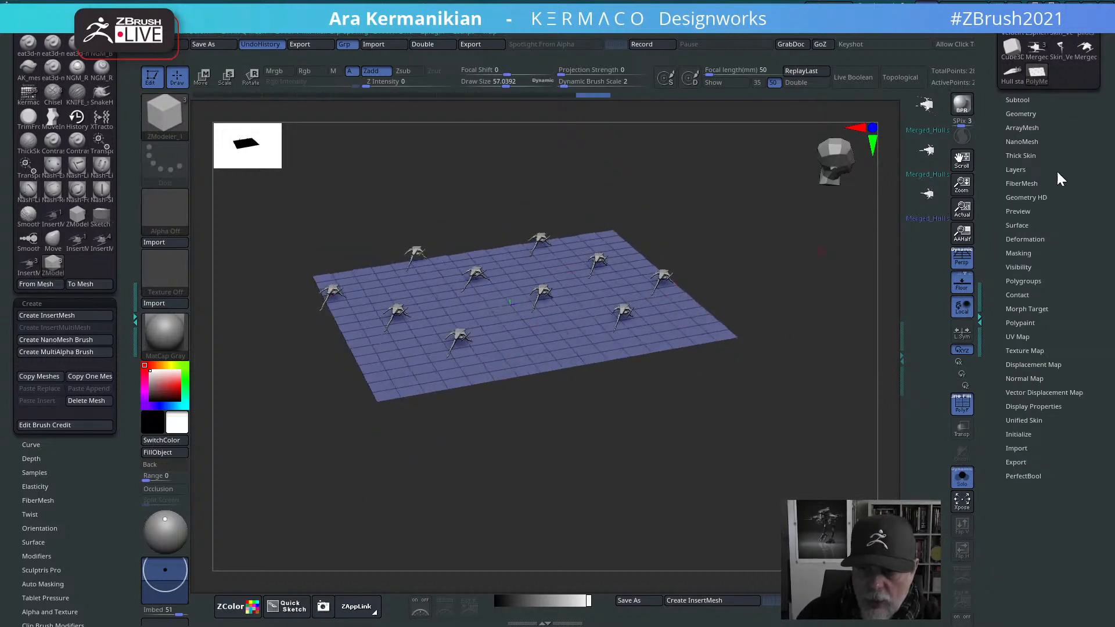
click(1025, 142)
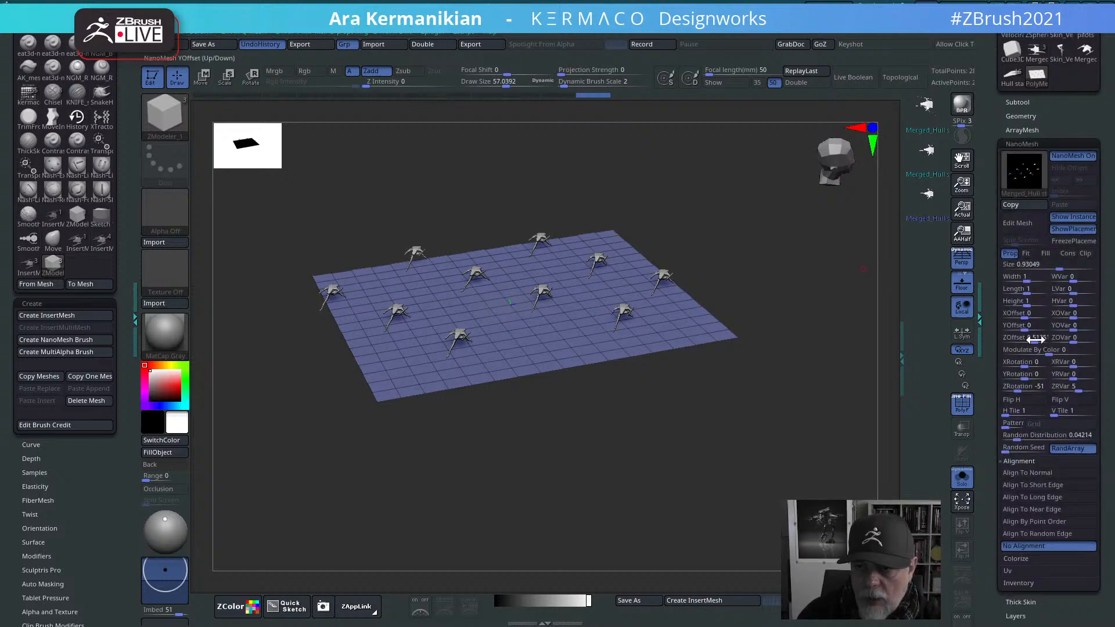
click(1019, 584)
click(1025, 509)
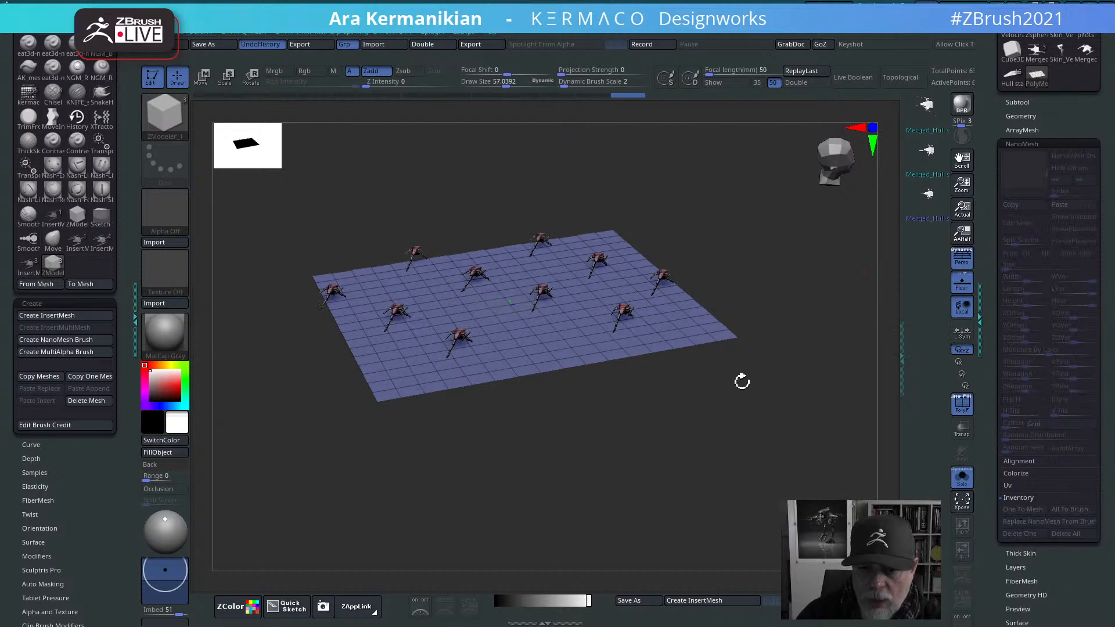
drag(797, 411, 820, 500)
alt+drag(745, 547, 784, 463)
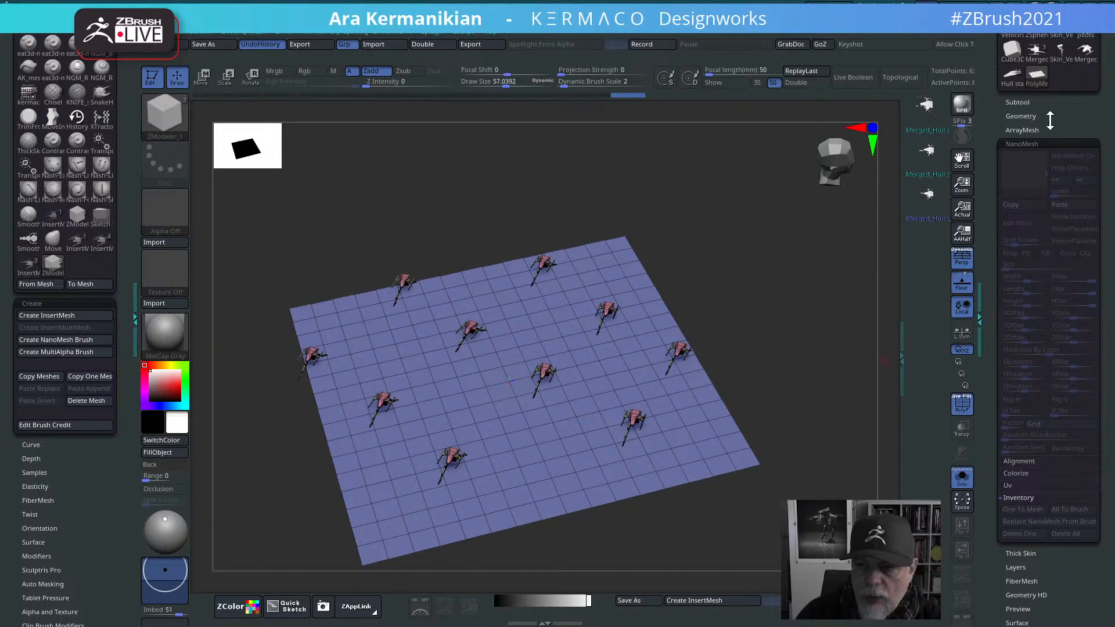
Step: Hide the walkers so only the plane shows and split the hidden geometry off into its own subtool
click(1020, 116)
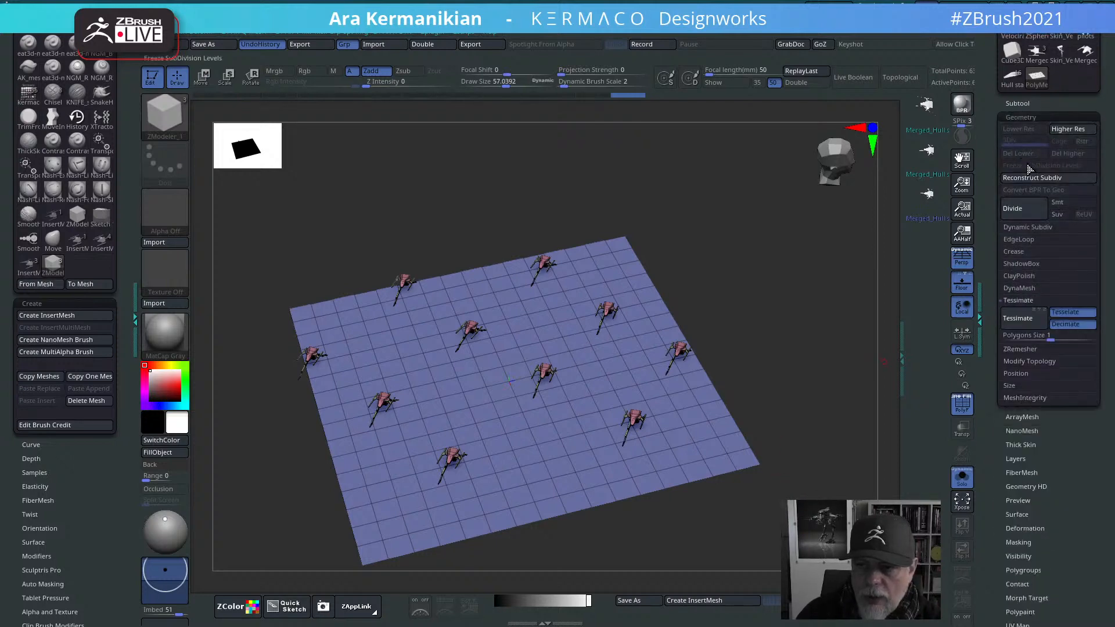
click(1017, 103)
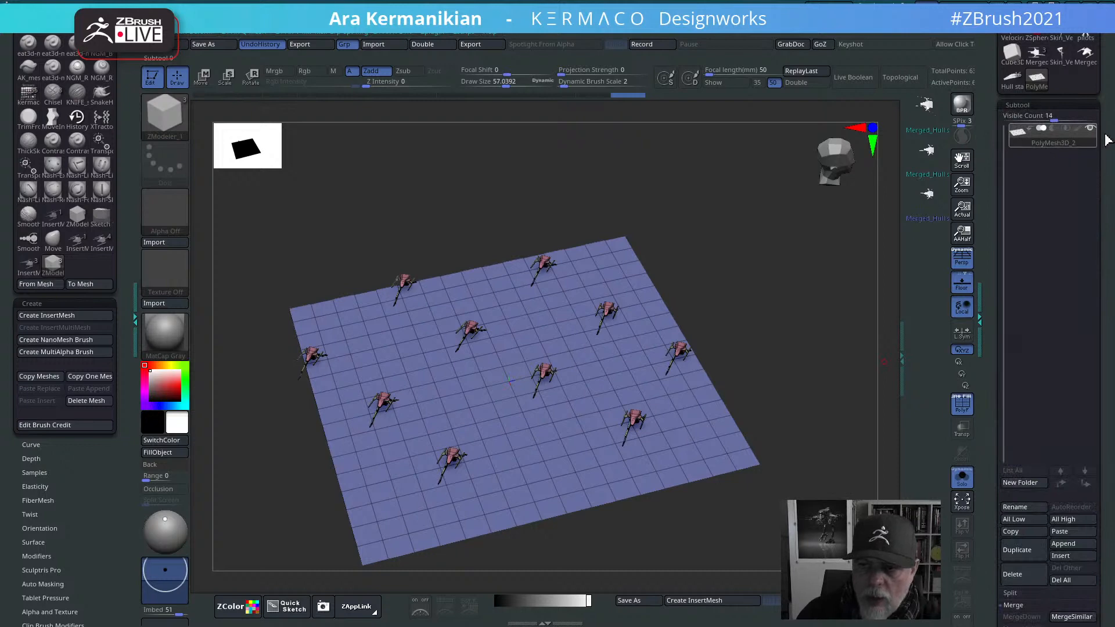
mouse_move(781, 344)
mouse_down()
mouse_move(799, 289)
mouse_move(821, 371)
mouse_up()
ctrl+shift+drag(761, 459, 830, 531)
ctrl+shift+click(762, 439)
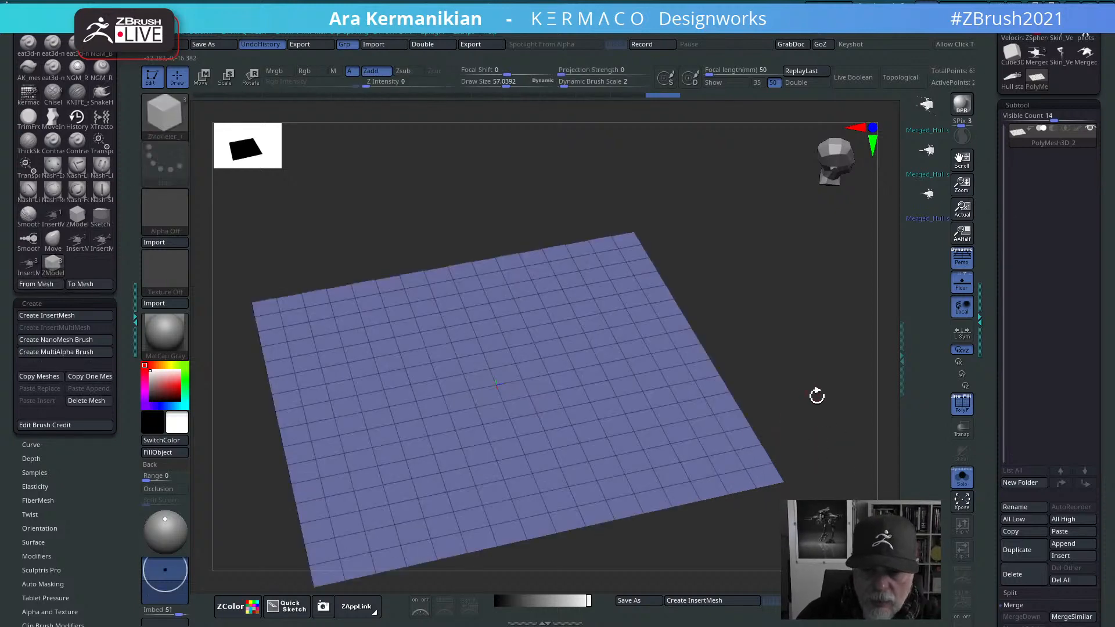
key(ctrl+q)
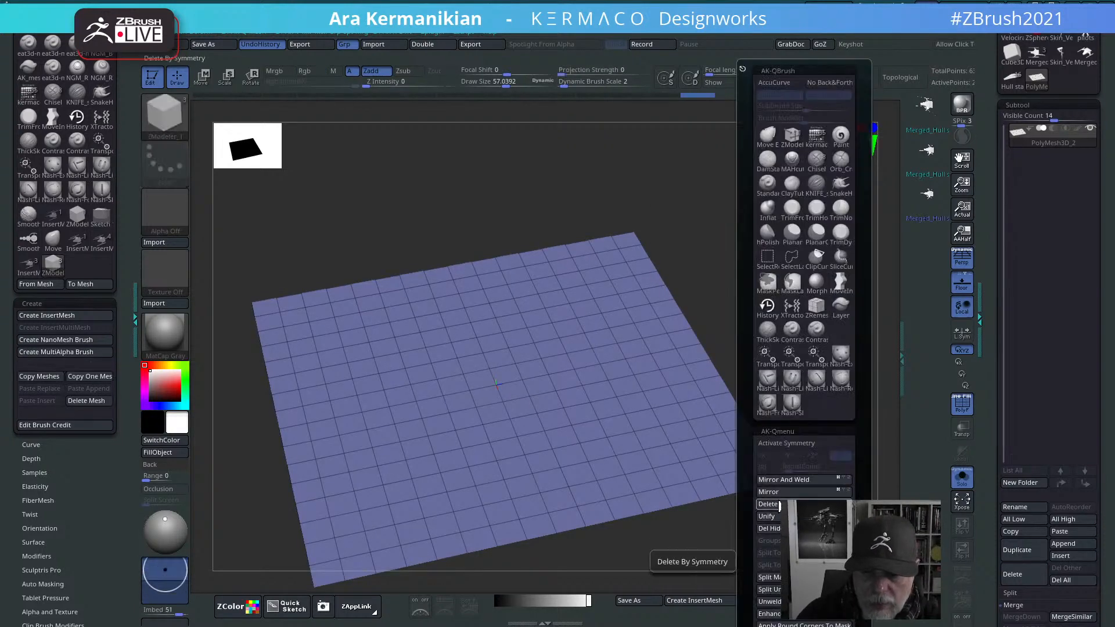
click(828, 541)
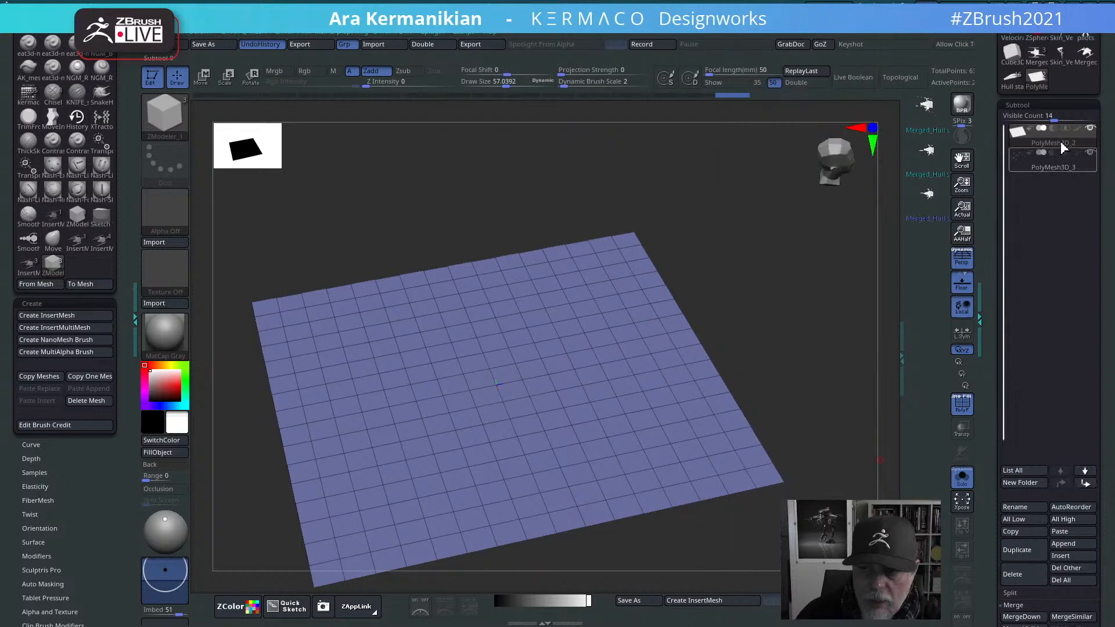
Step: Choose the second walker pose in the insert brush and make the plane the active subtool
click(1051, 166)
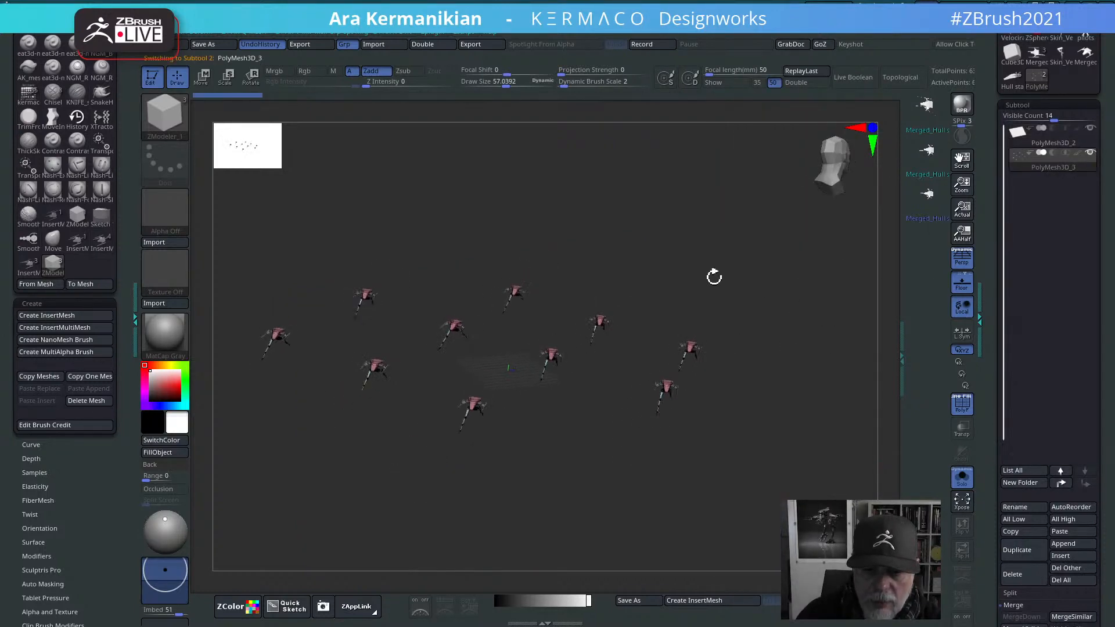
drag(848, 238, 831, 225)
click(1043, 140)
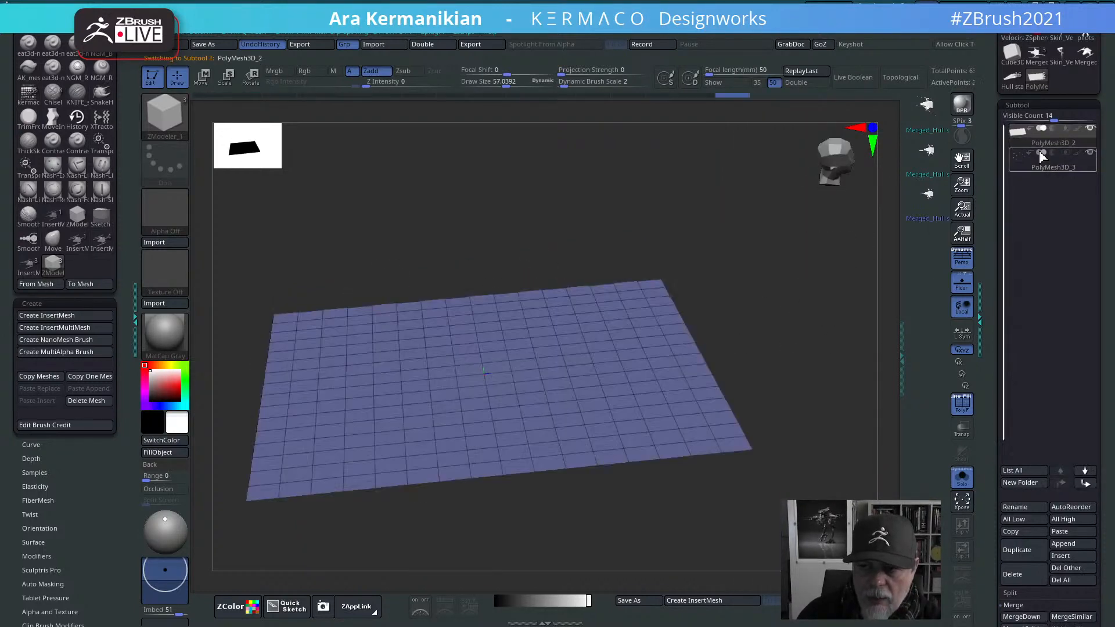
drag(784, 348, 807, 290)
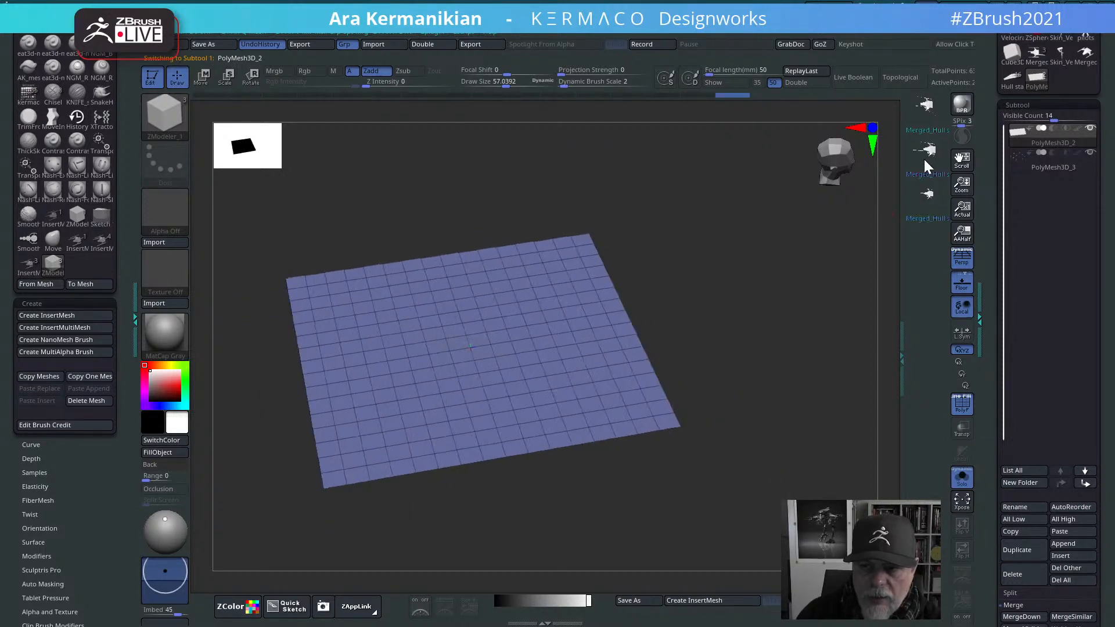
drag(764, 395, 898, 189)
click(1037, 168)
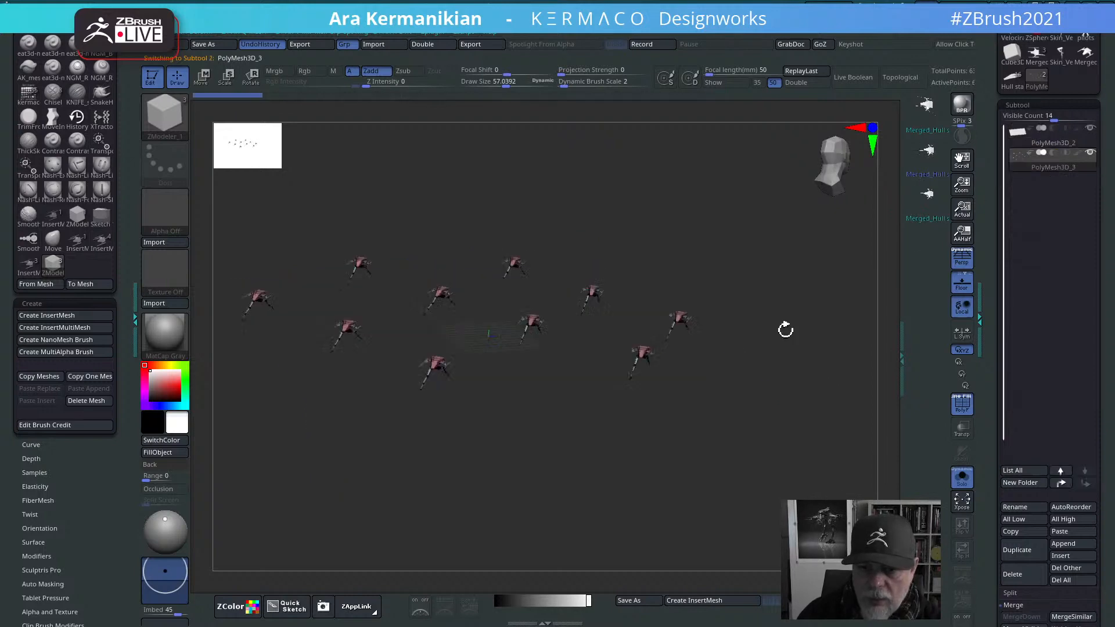
drag(489, 334, 755, 331)
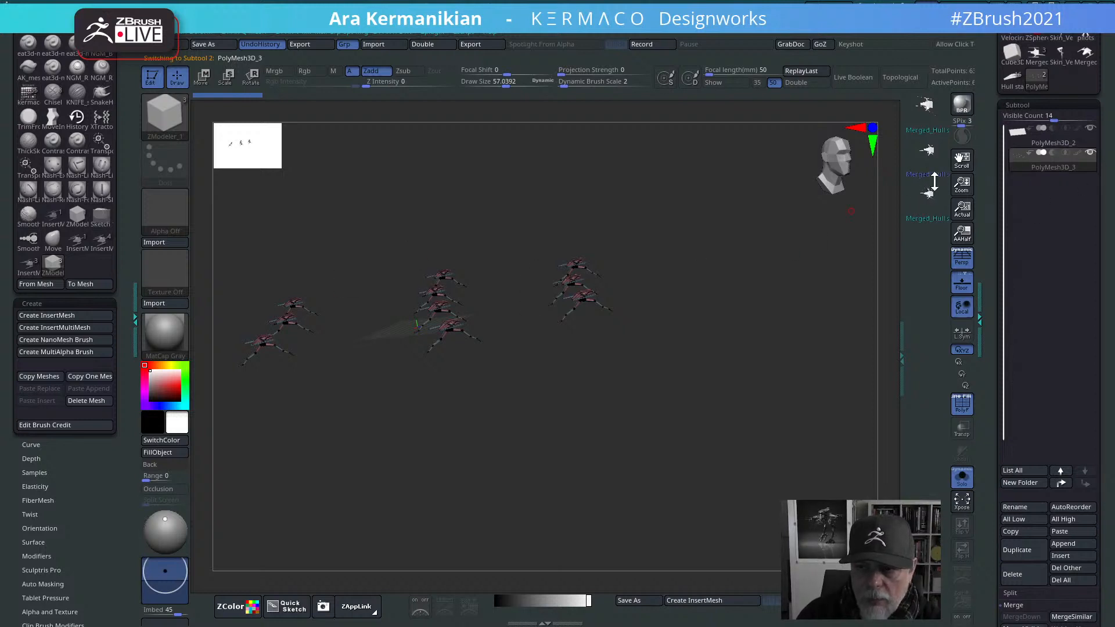
drag(664, 371, 777, 341)
click(1055, 144)
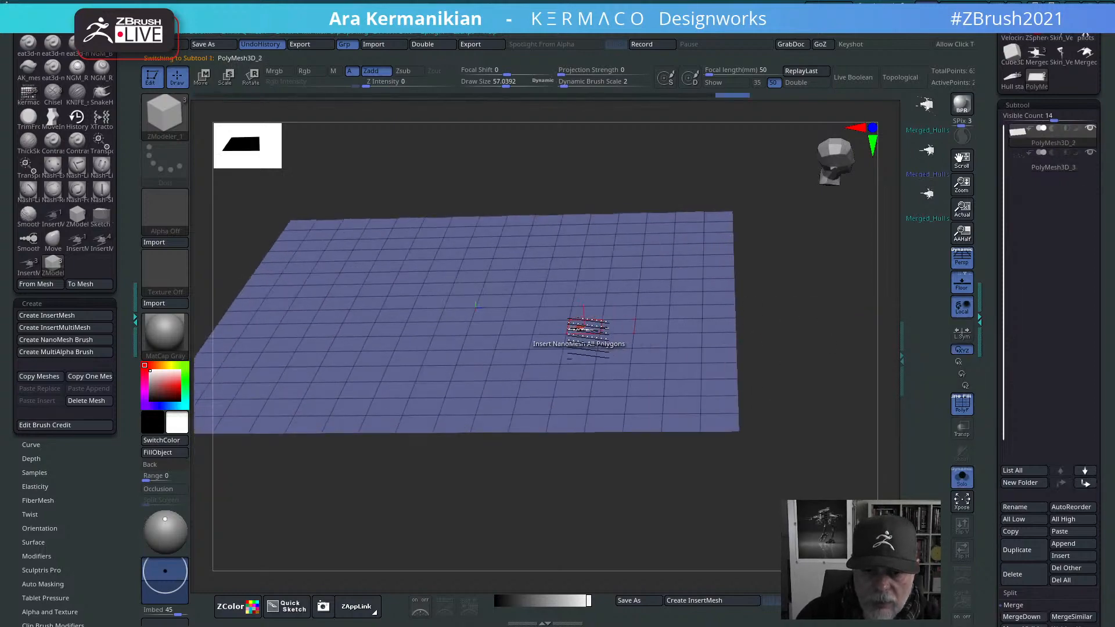
mouse_move(583, 330)
mouse_down()
mouse_move(597, 339)
mouse_move(585, 331)
mouse_move(590, 354)
mouse_up()
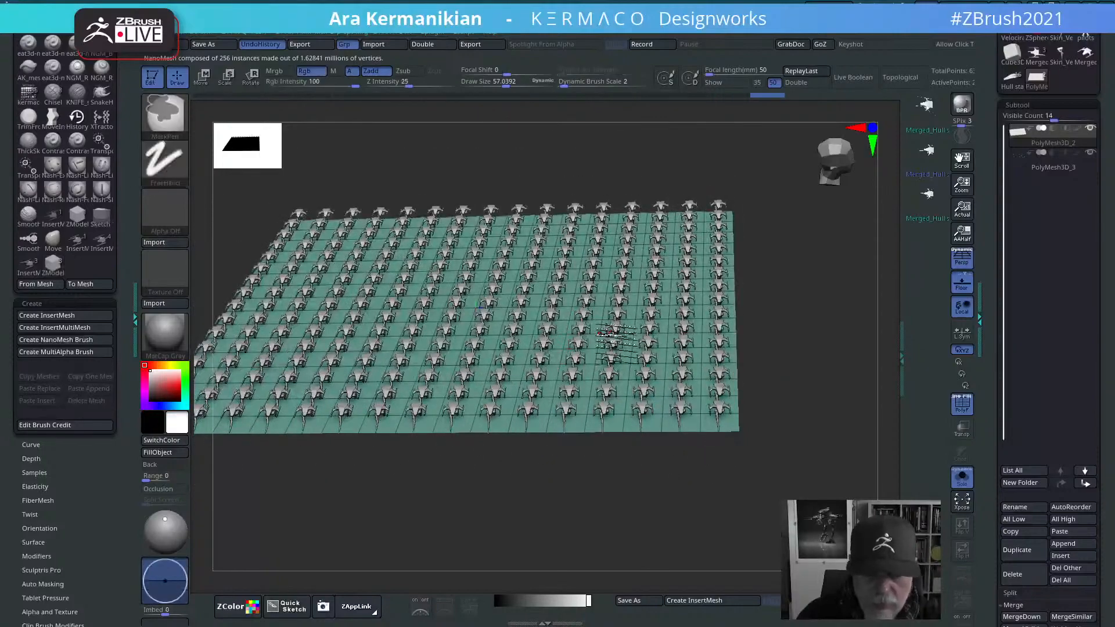
key(ctrl+z)
drag(613, 317, 639, 331)
key(ctrl+z)
Step: Turn off Solo to display the plane together with the split-off walkers
drag(789, 377, 926, 306)
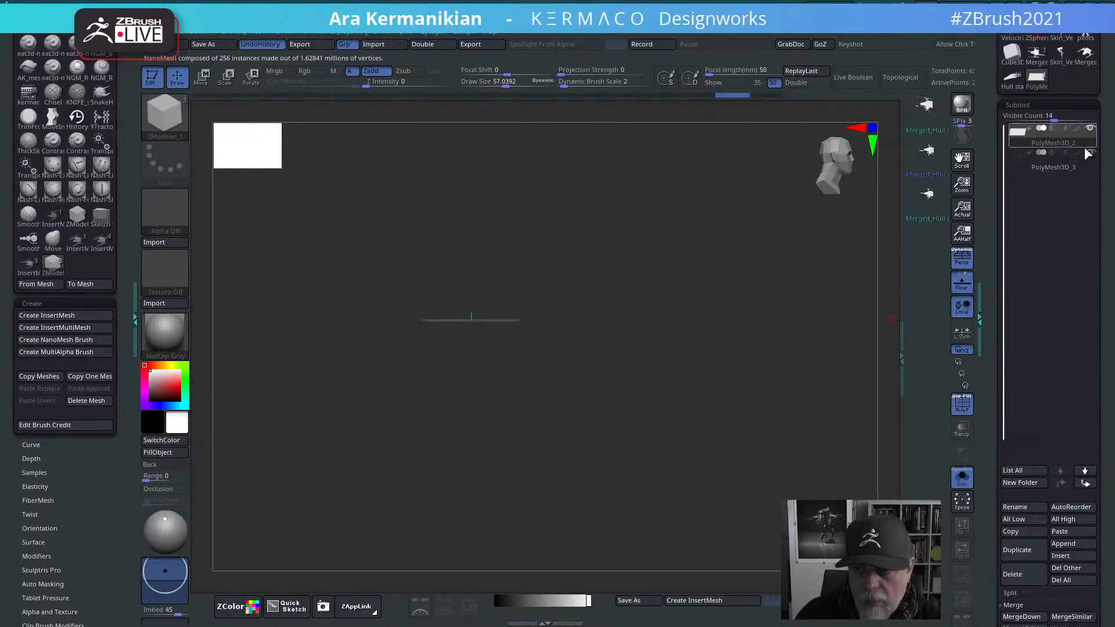
drag(761, 274, 741, 300)
alt+drag(784, 395, 767, 422)
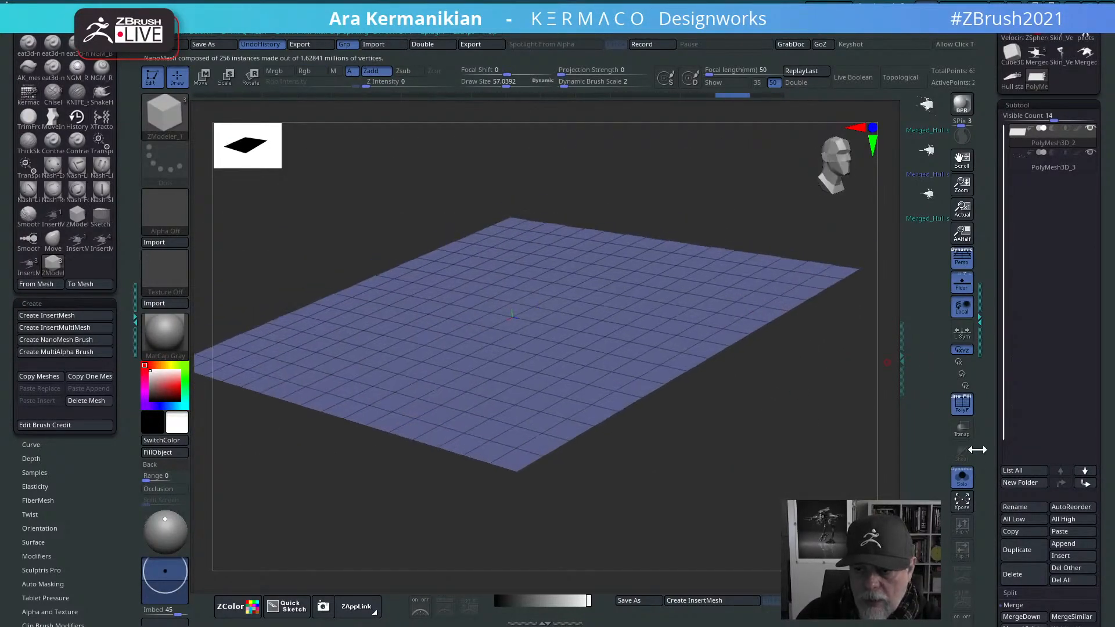
click(962, 476)
click(714, 334)
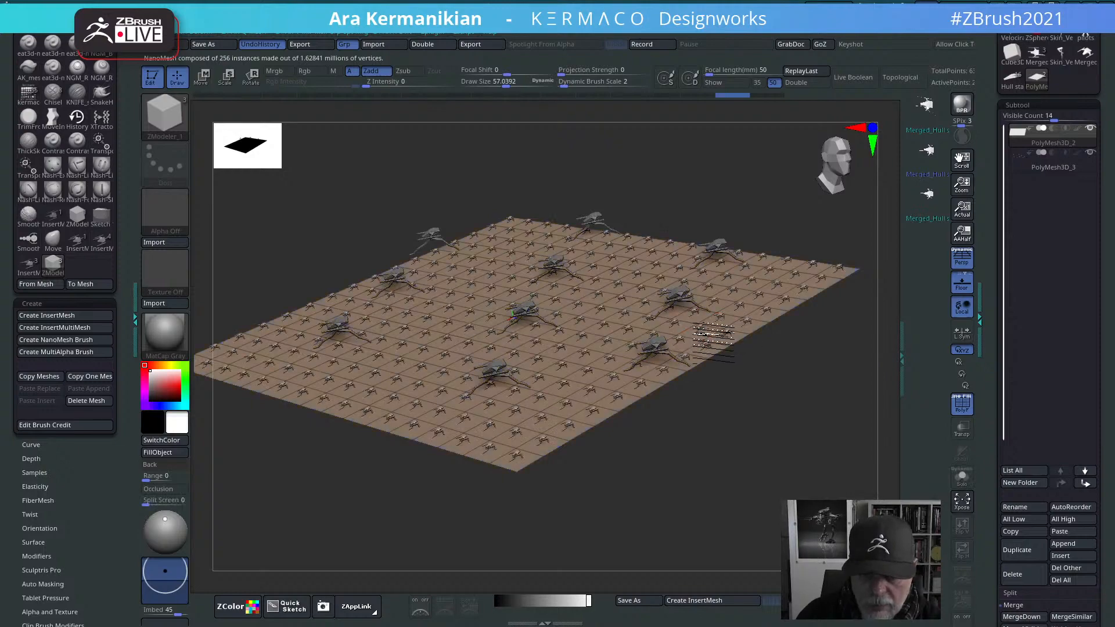
drag(714, 334, 748, 430)
mouse_move(788, 468)
mouse_down()
mouse_move(796, 460)
mouse_move(785, 471)
mouse_up()
key(ctrl+z)
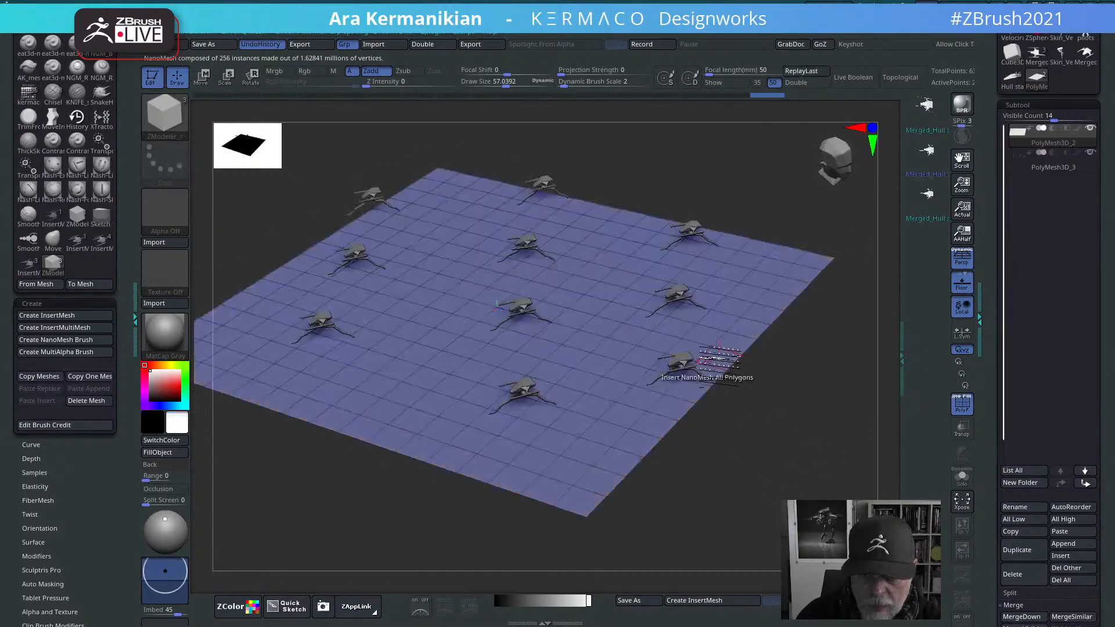
click(720, 357)
key(ctrl+z)
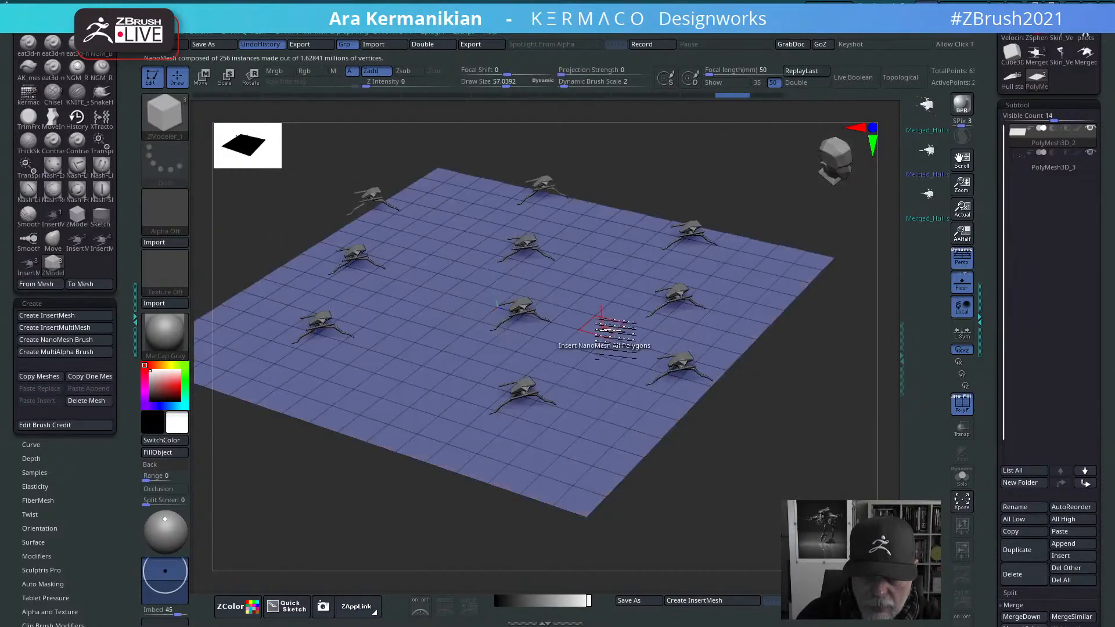
drag(611, 330, 612, 335)
key(ctrl+z)
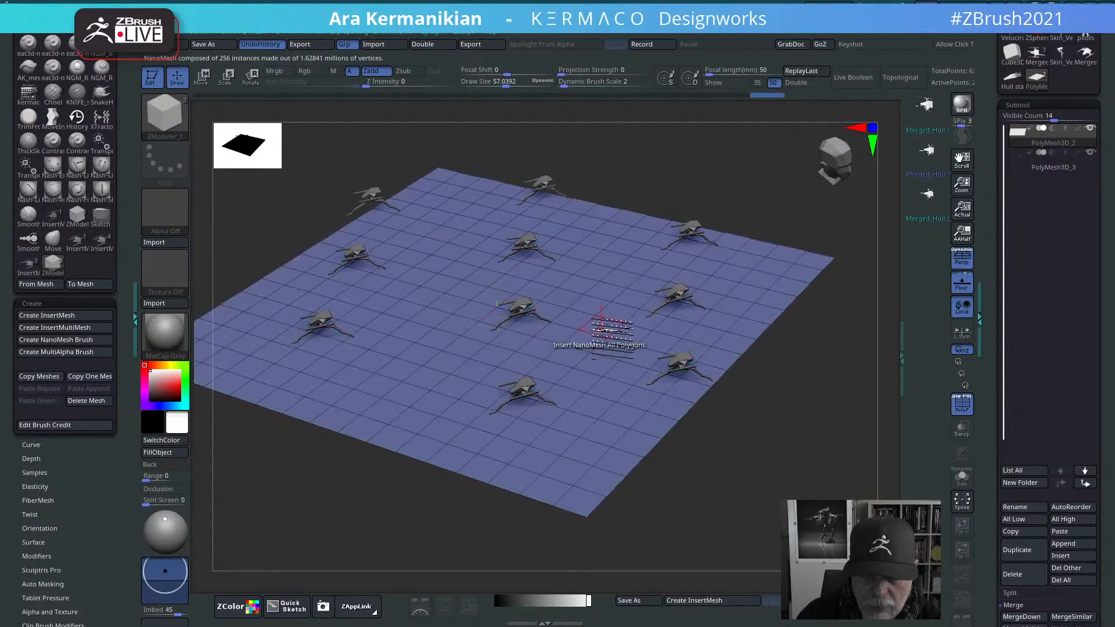
click(619, 360)
key(ctrl+z)
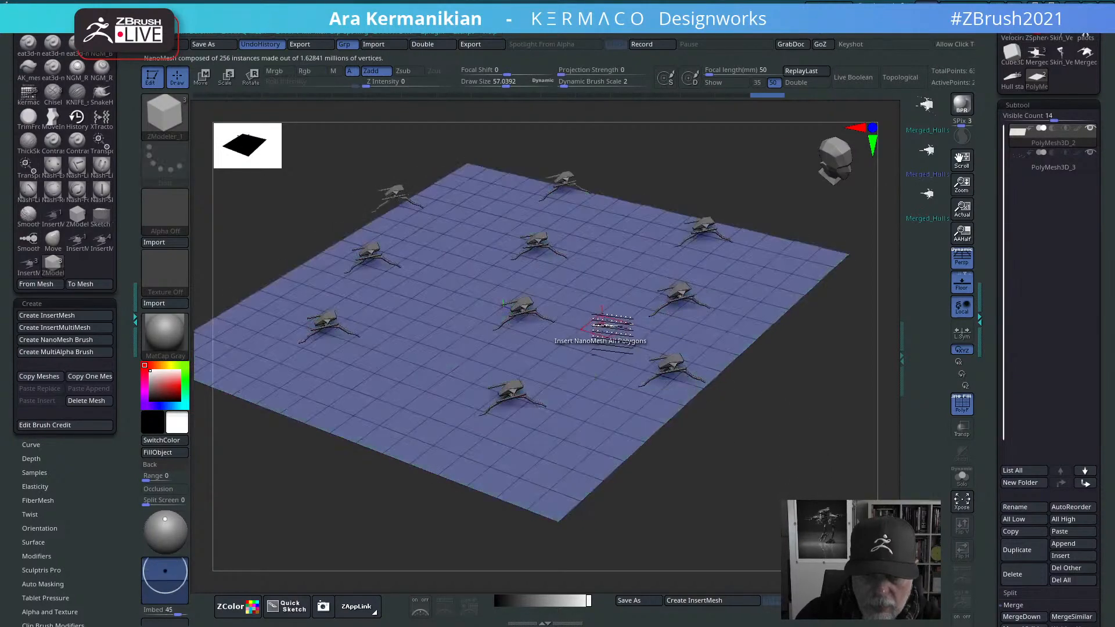
Step: Insert the second walker pose as a NanoMesh on all plane polygons, sized about 1.05 to match the first walkers
drag(597, 324, 618, 334)
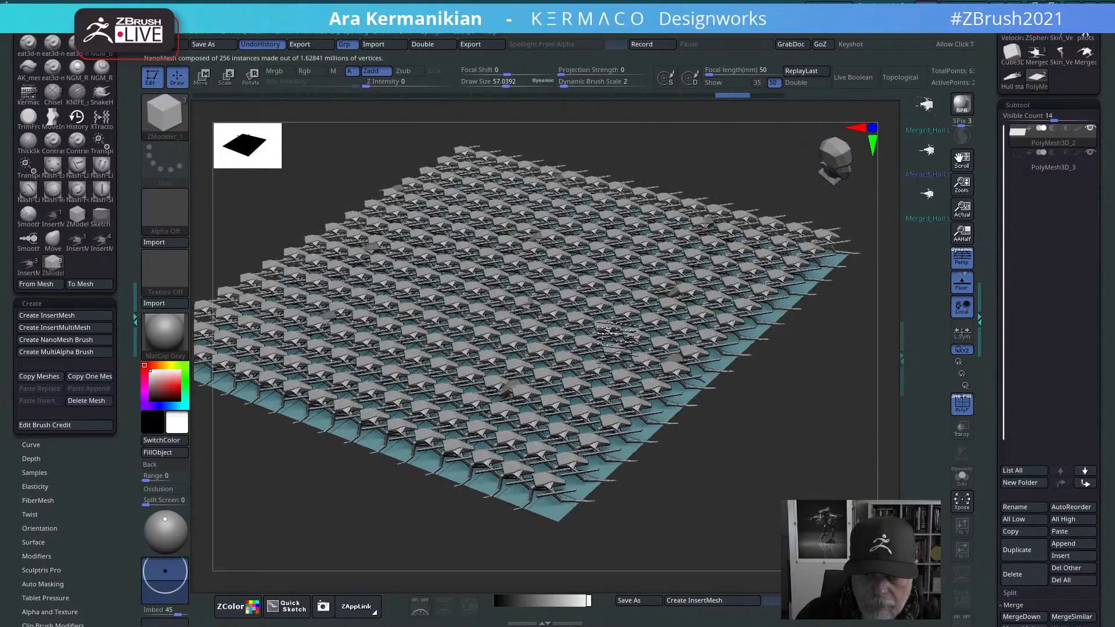
drag(773, 457, 848, 431)
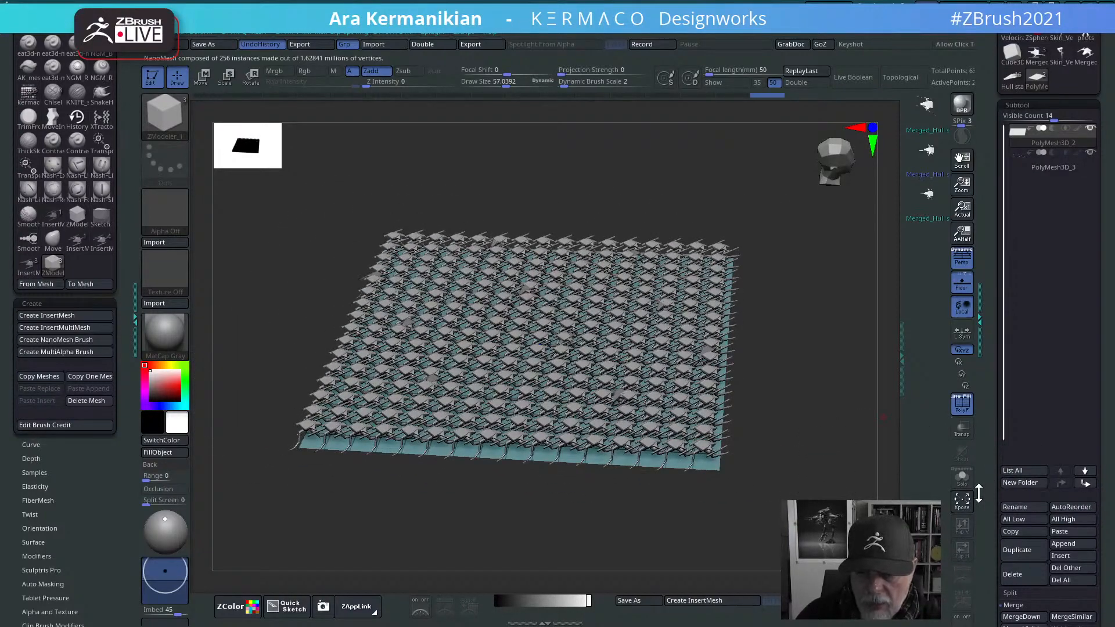
scroll(987, 494, down, 3)
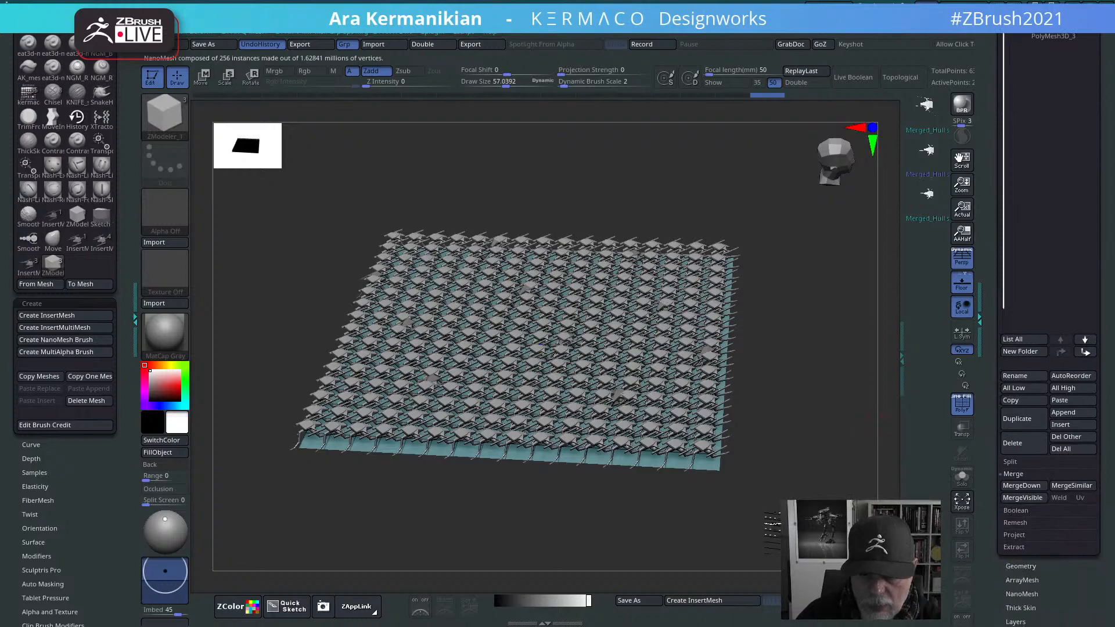
drag(805, 531, 794, 572)
drag(725, 453, 753, 525)
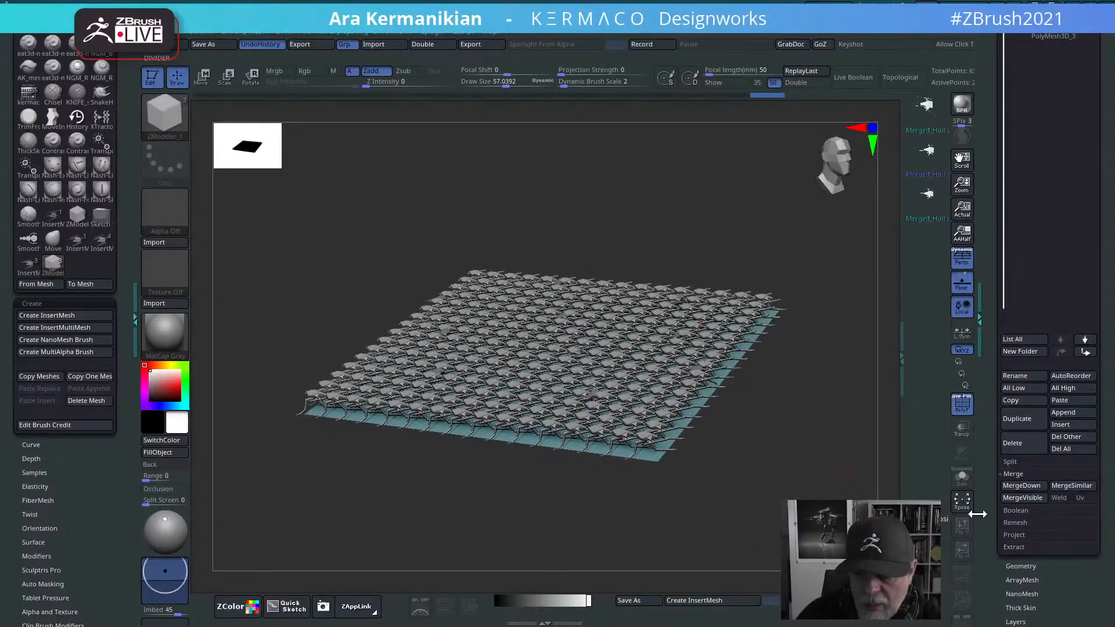
Step: Thin out the second pose's walkers by setting the NanoMesh's Random Distribution to about 0.085
scroll(1063, 494, down, 4)
drag(1075, 495, 1085, 492)
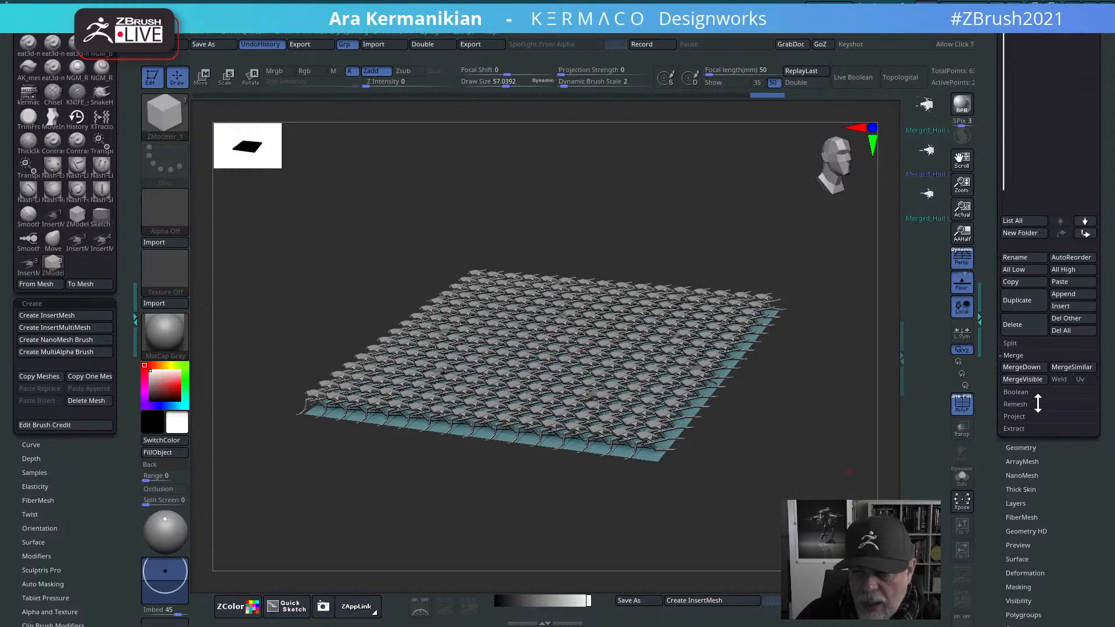
click(1038, 476)
click(1084, 449)
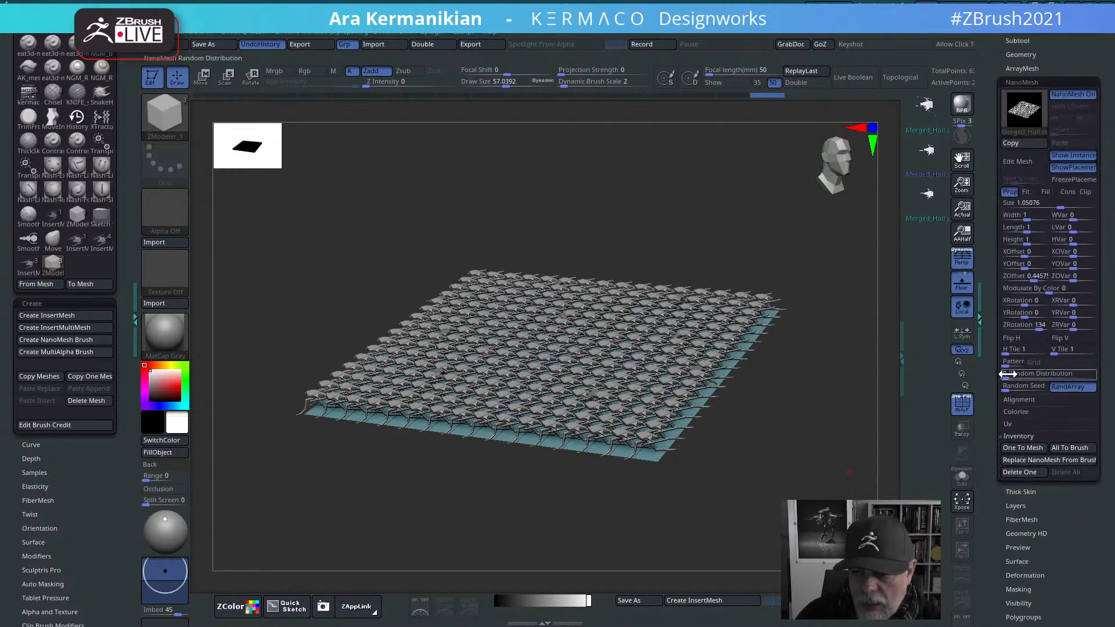
drag(1007, 374, 1017, 373)
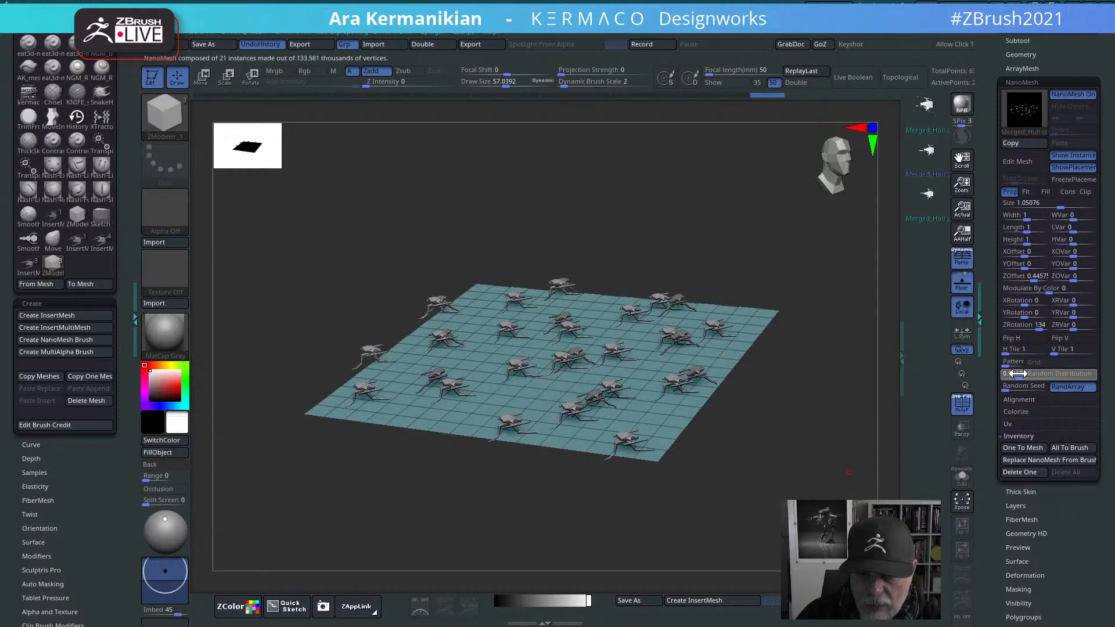
Step: Turn the second pose's walkers to a Z rotation of -81 and convert their NanoMesh to real mesh geometry
drag(870, 469, 762, 442)
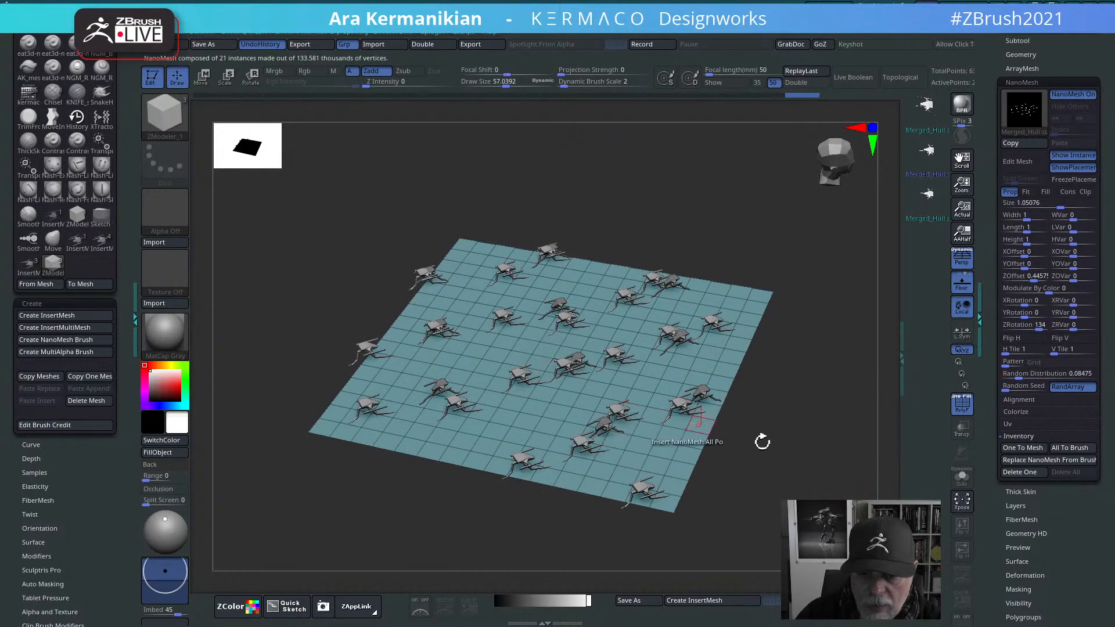
drag(1026, 327, 1017, 328)
drag(874, 456, 764, 416)
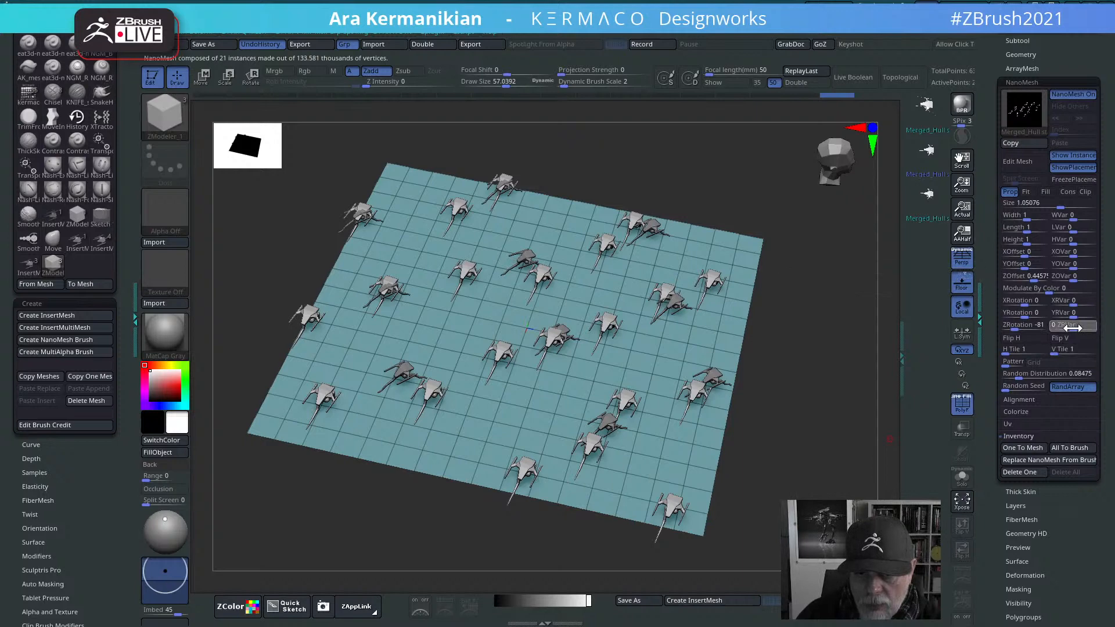
drag(1075, 328, 1070, 331)
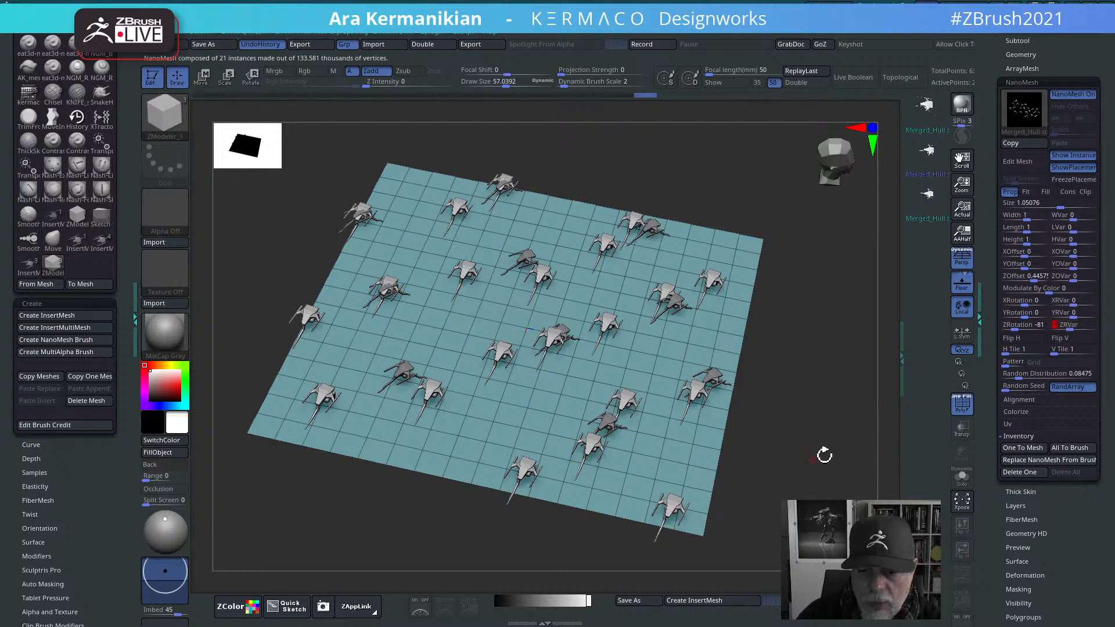
click(1025, 448)
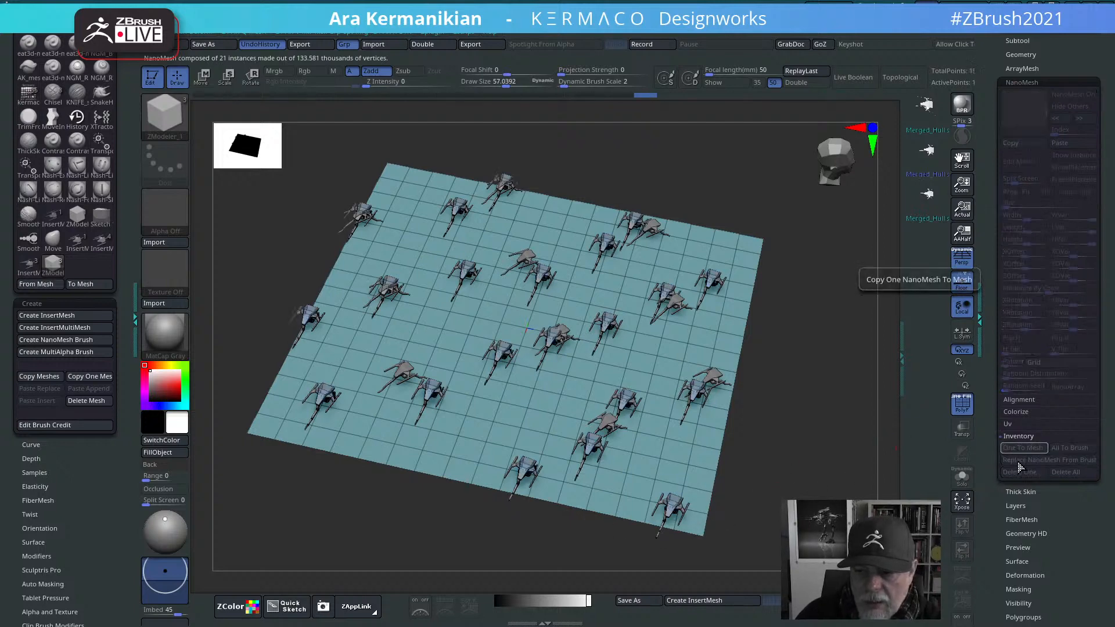
Step: Isolate the plane from the second pose's converted walkers and split the hidden walkers into their own subtool
mouse_move(718, 193)
ctrl+shift+mouse_down()
mouse_move(823, 265)
mouse_move(815, 250)
ctrl+shift+mouse_up()
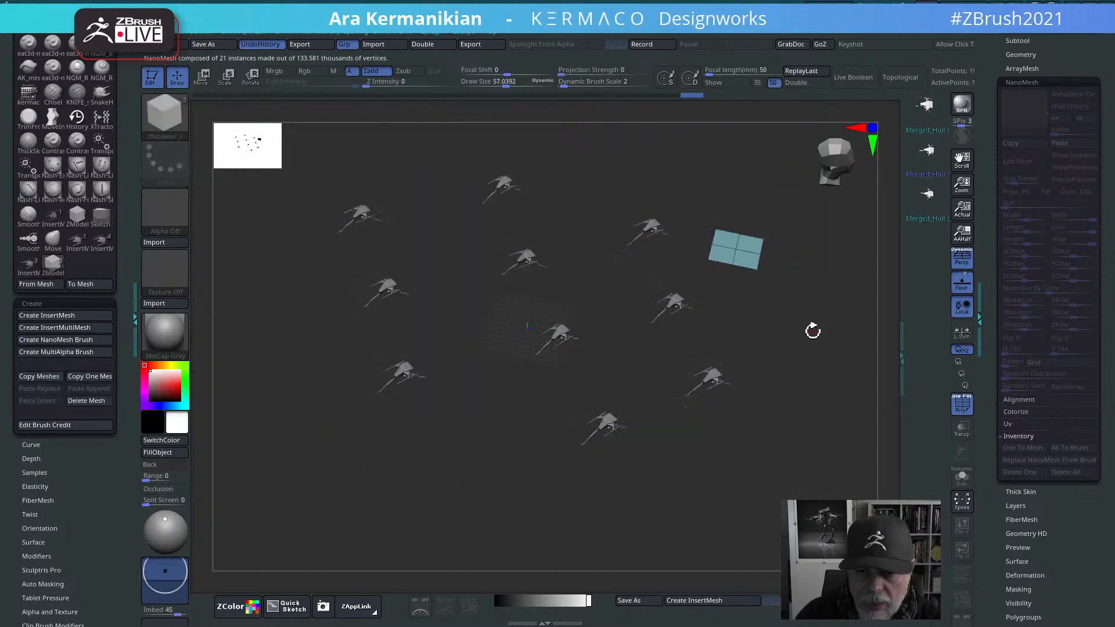
key(space)
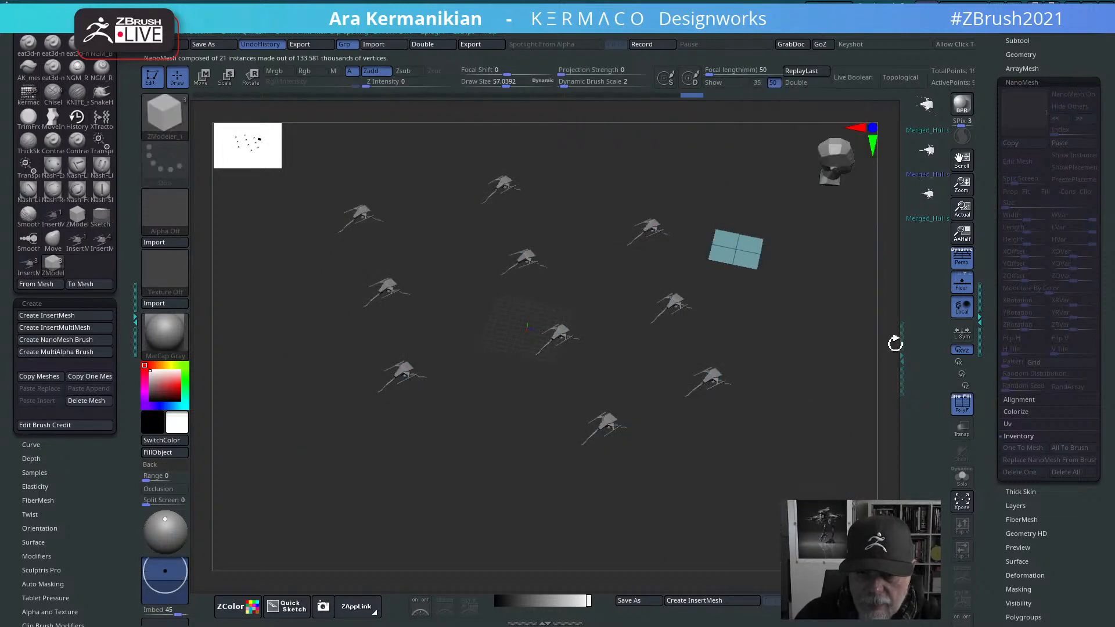
ctrl+shift+click(755, 418)
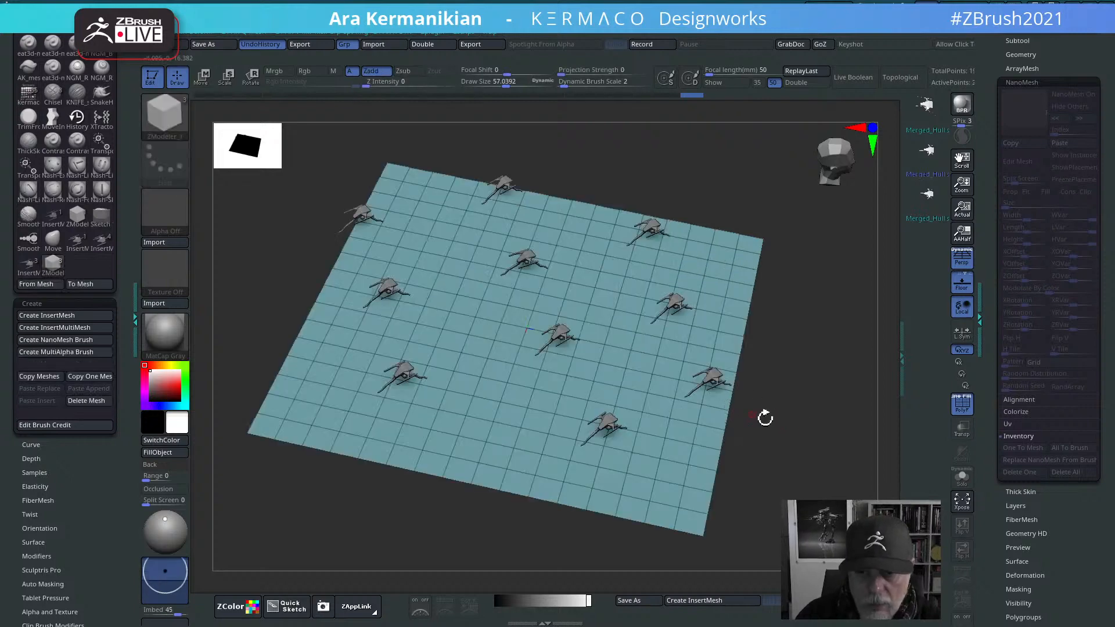
key(space)
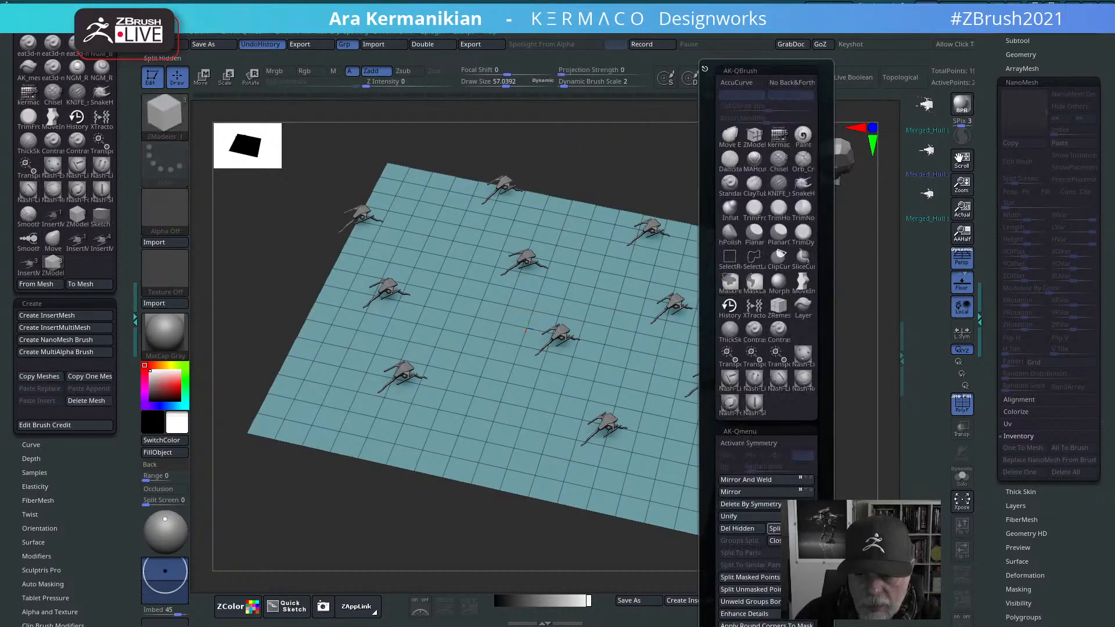
click(788, 529)
Step: Select the first pose's walker subtool, shift it across the plane and rotate it slightly to separate its walkers from the second pose's
key(w)
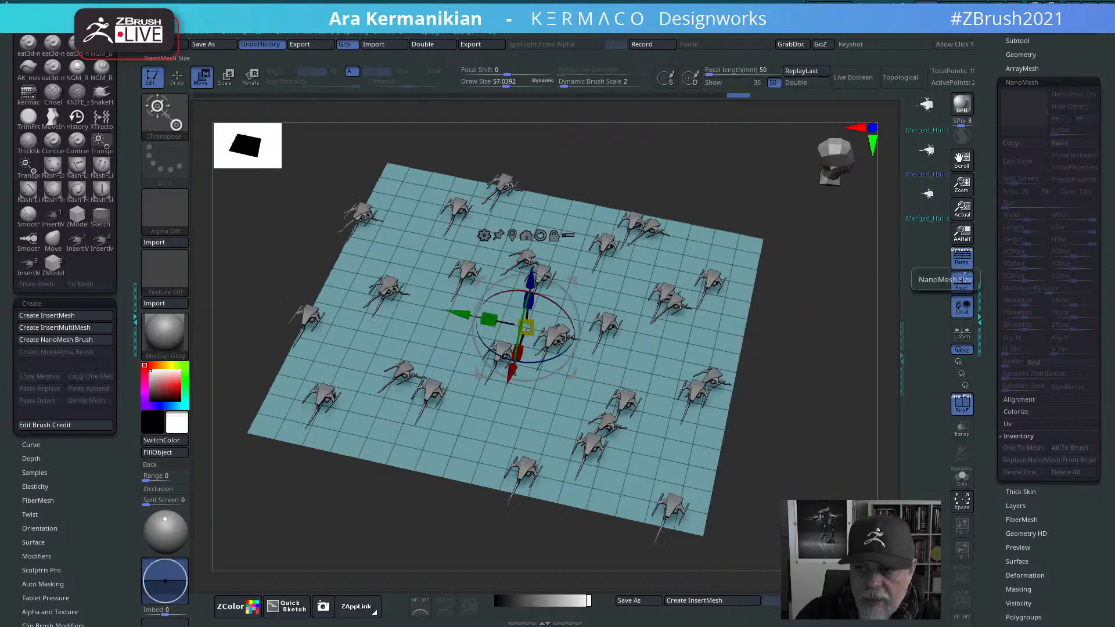
click(1043, 38)
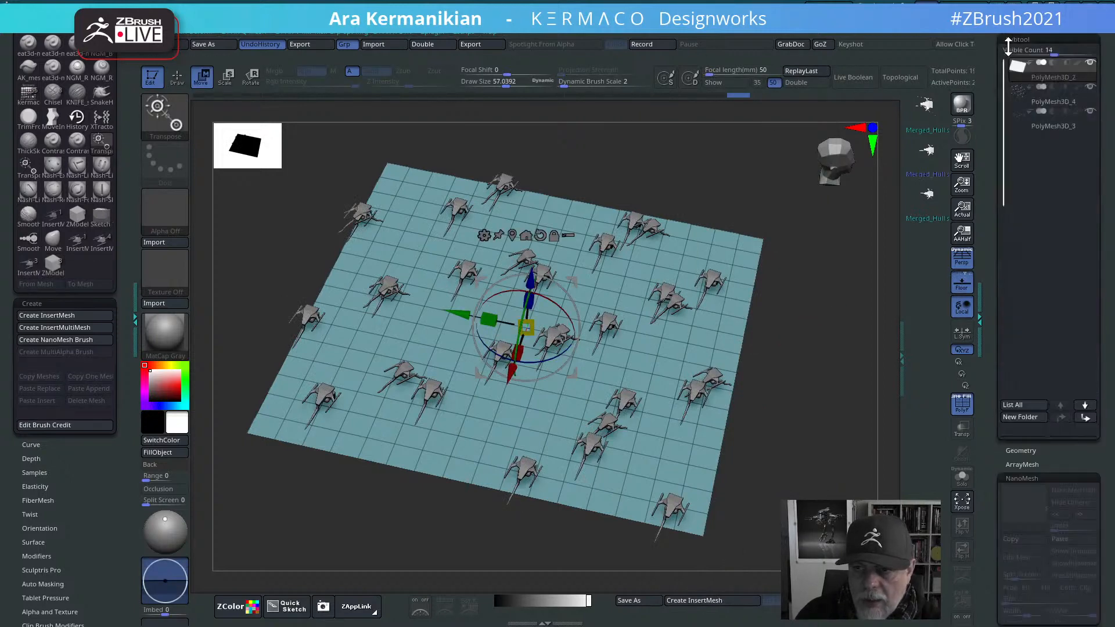
click(1057, 126)
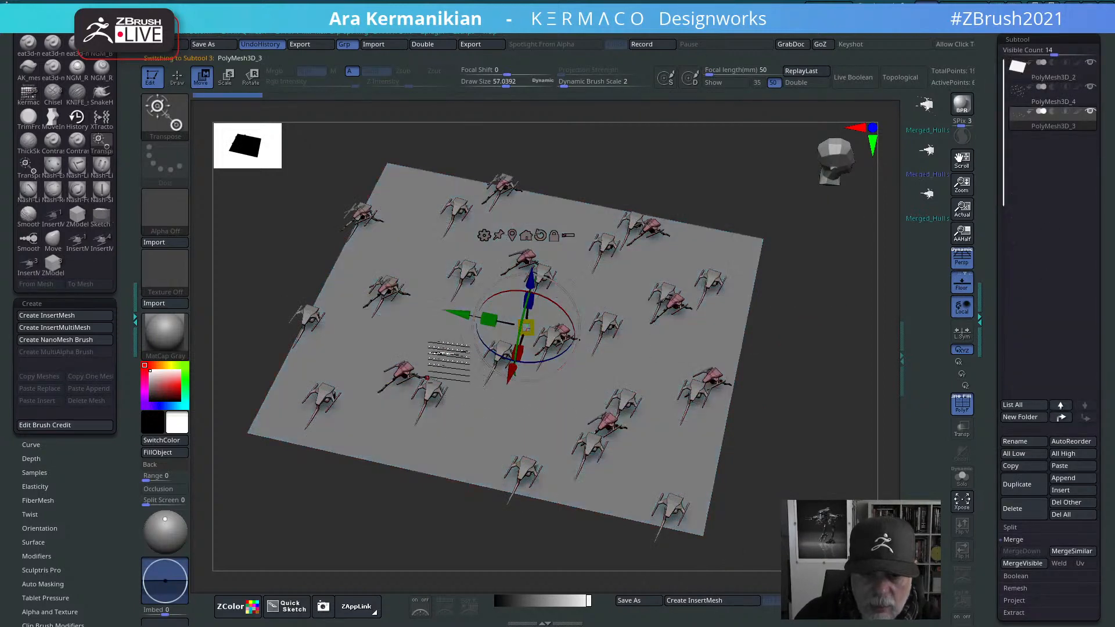
drag(464, 314, 483, 318)
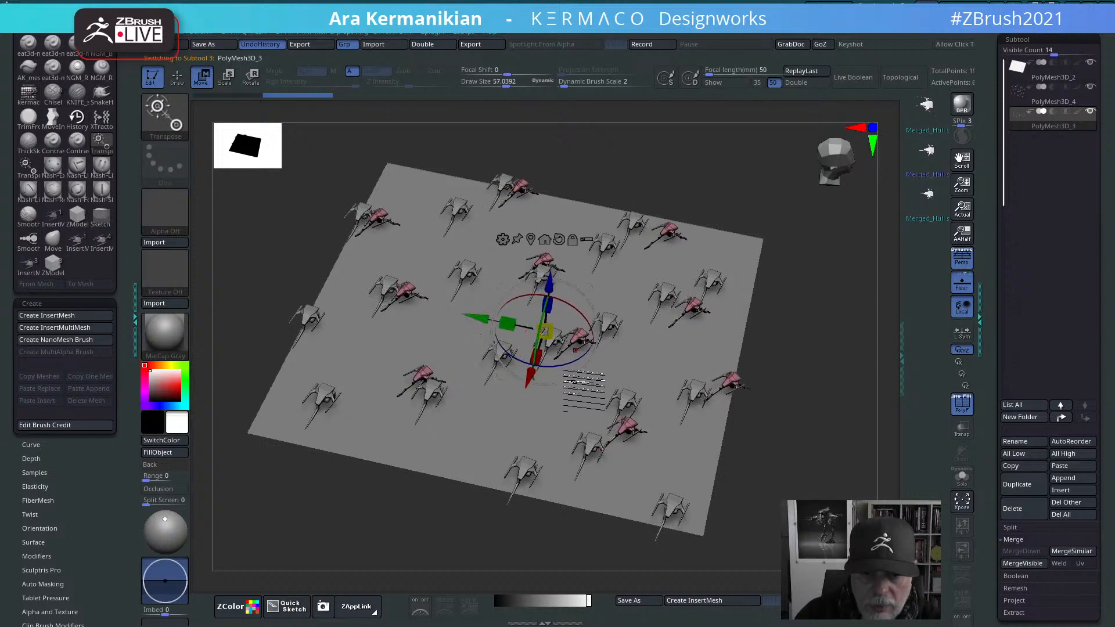
drag(562, 363, 577, 361)
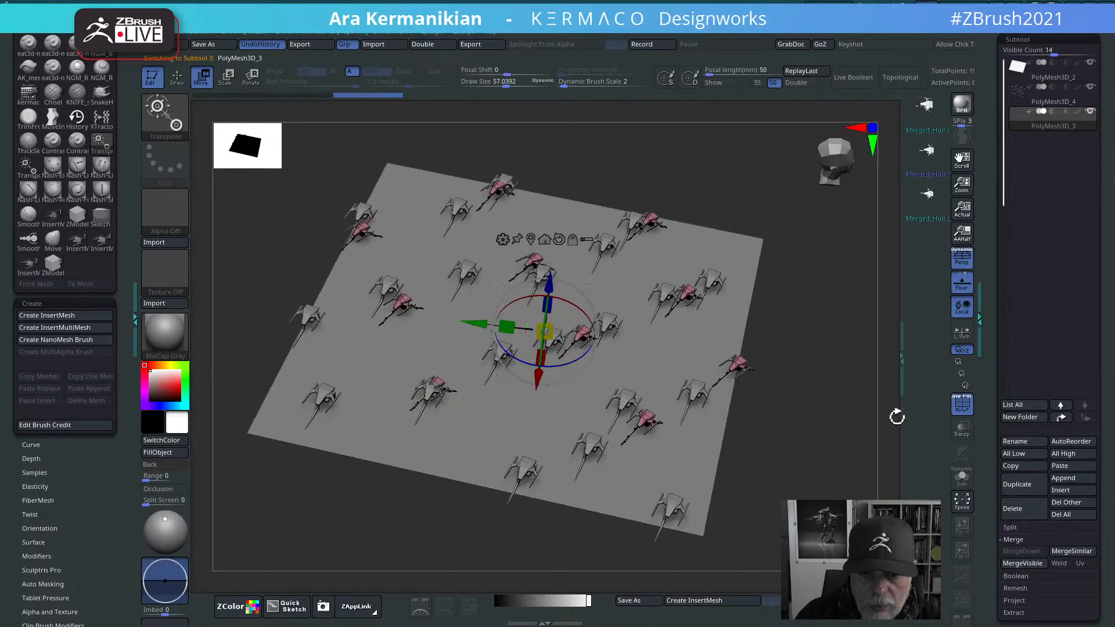
Step: Scale the first pose's walker group slightly and adjust its height relative to the plane from a low side view
drag(860, 414, 843, 311)
alt+drag(792, 190, 691, 260)
alt+drag(691, 260, 685, 314)
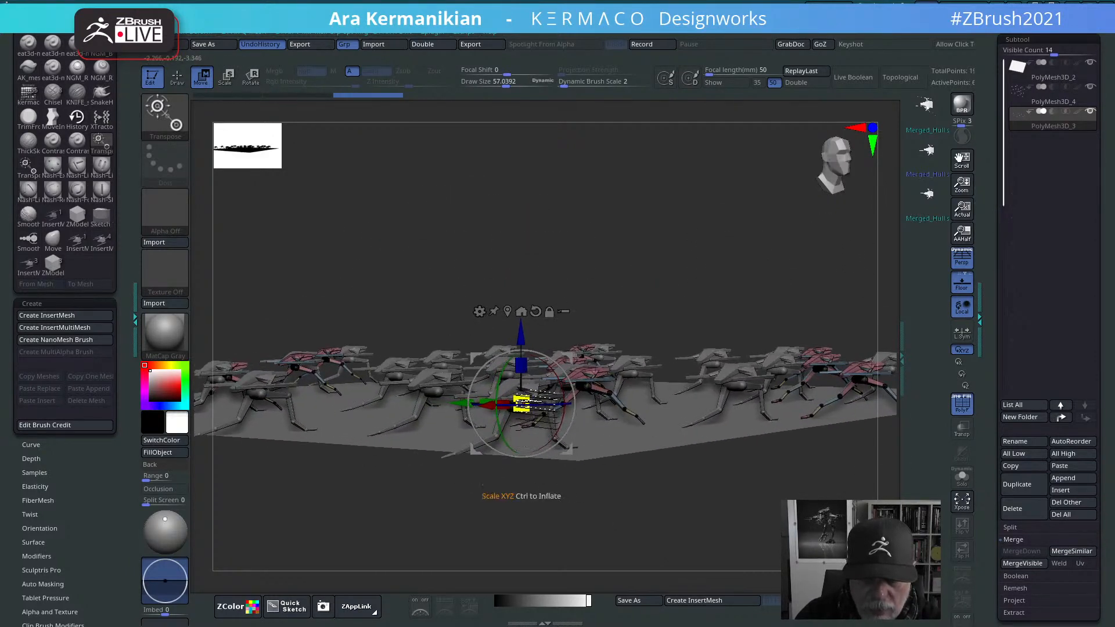
drag(520, 400, 521, 405)
drag(520, 330, 520, 327)
Step: Rotate the first pose's walker group slightly as seen from above, and return to drawing mode
drag(627, 237, 670, 373)
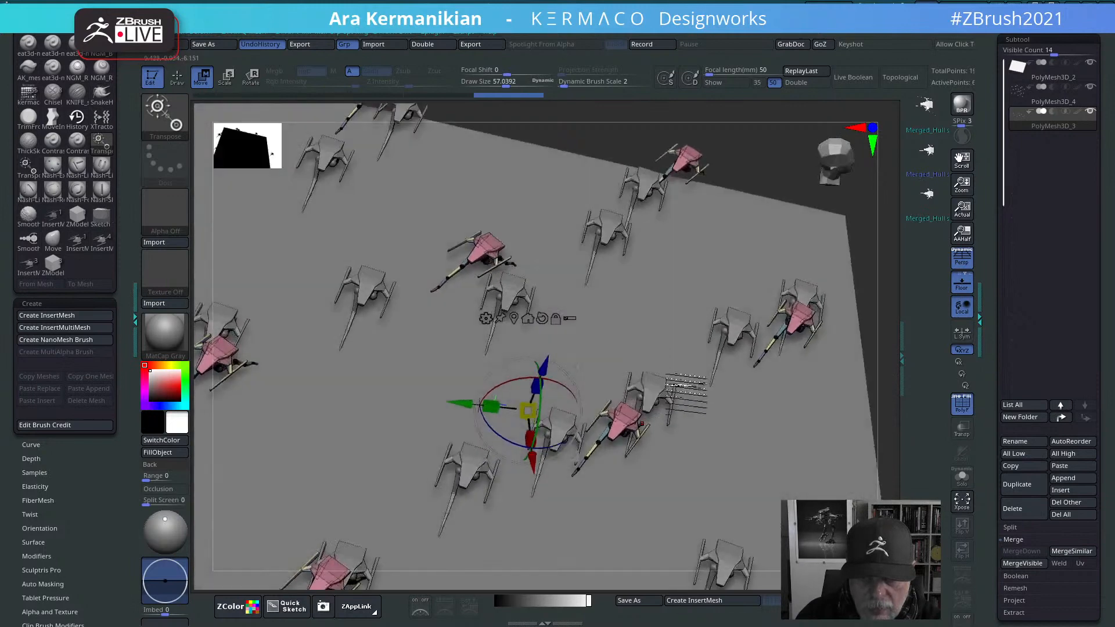
mouse_move(780, 187)
alt+mouse_down()
mouse_move(723, 172)
mouse_move(709, 235)
mouse_move(798, 177)
alt+mouse_up()
mouse_move(574, 296)
mouse_down()
mouse_move(559, 277)
mouse_move(572, 308)
mouse_up()
alt+click(542, 232)
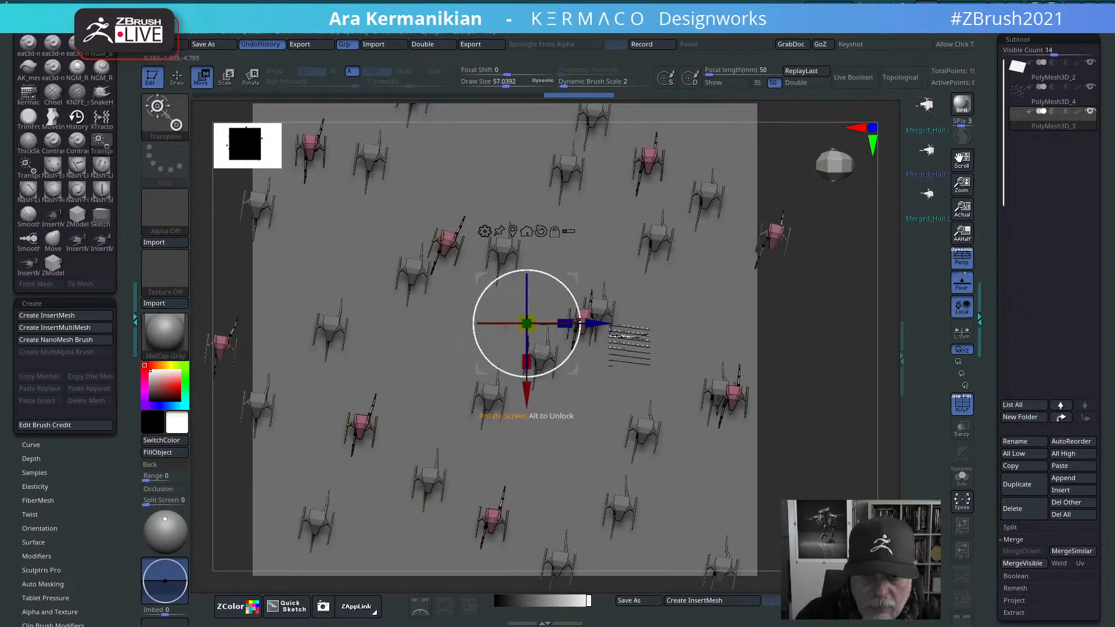
alt+drag(802, 310, 793, 371)
mouse_move(793, 371)
mouse_down()
mouse_move(776, 328)
mouse_move(796, 286)
mouse_move(807, 373)
mouse_move(821, 336)
mouse_move(768, 429)
mouse_move(717, 444)
mouse_move(715, 432)
mouse_move(743, 498)
mouse_up()
key(q)
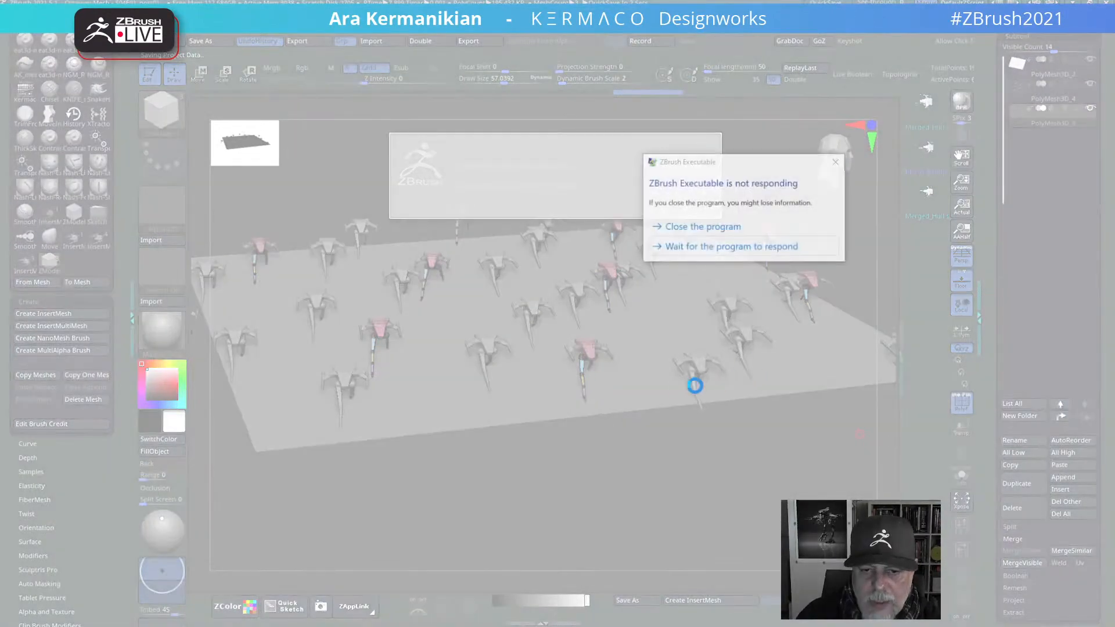
Step: Wait for the unresponsive program to recover instead of closing it
click(705, 245)
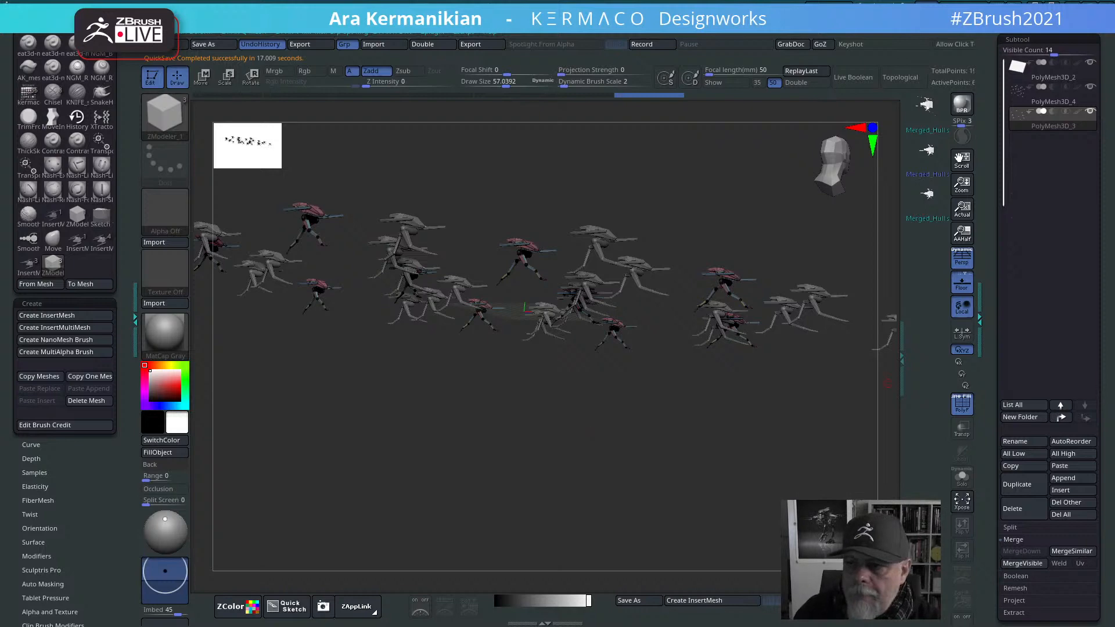
Step: Mask all but the overlapping first-pose walker near the plane's centre, move it to free space between its neighbours, and clear the mask
drag(727, 192, 728, 274)
drag(880, 287, 895, 337)
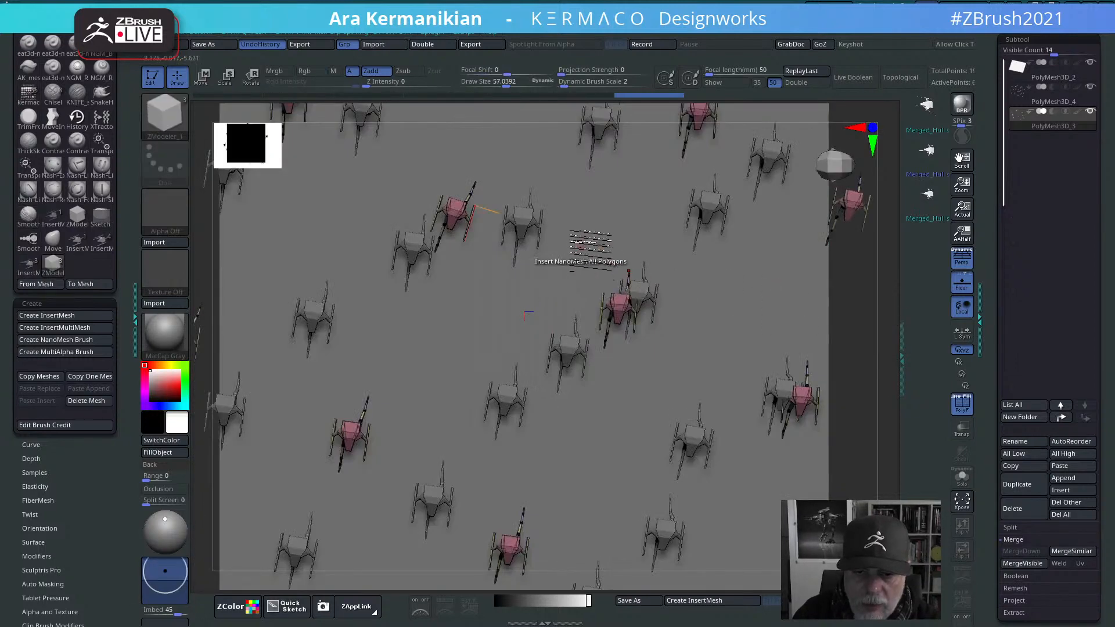
key(ctrl)
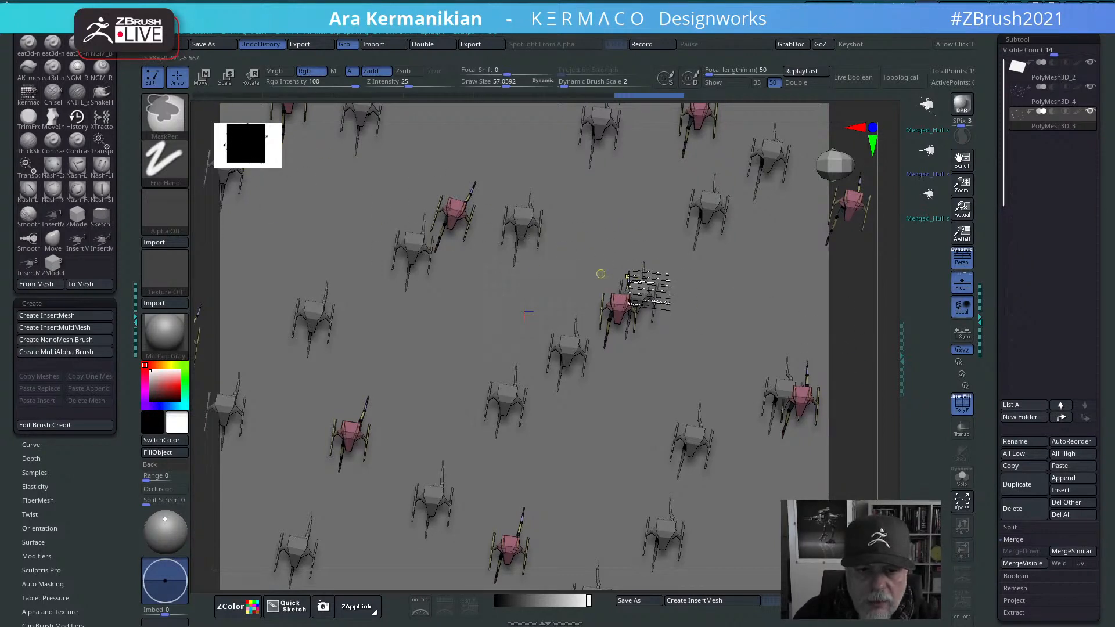
ctrl+drag(848, 341, 545, 247)
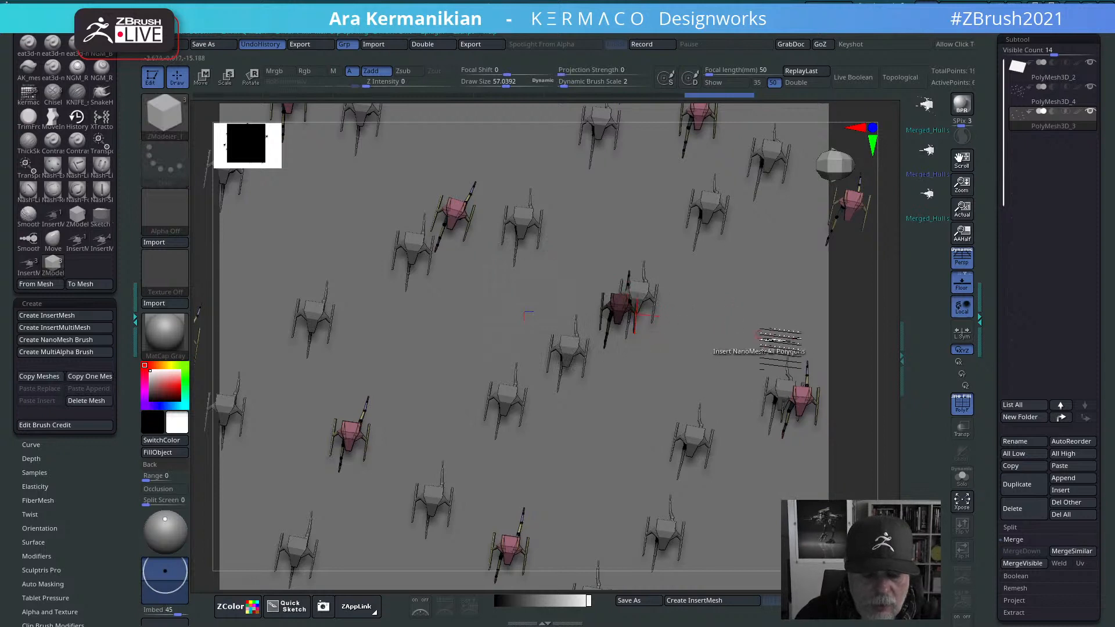
key(w)
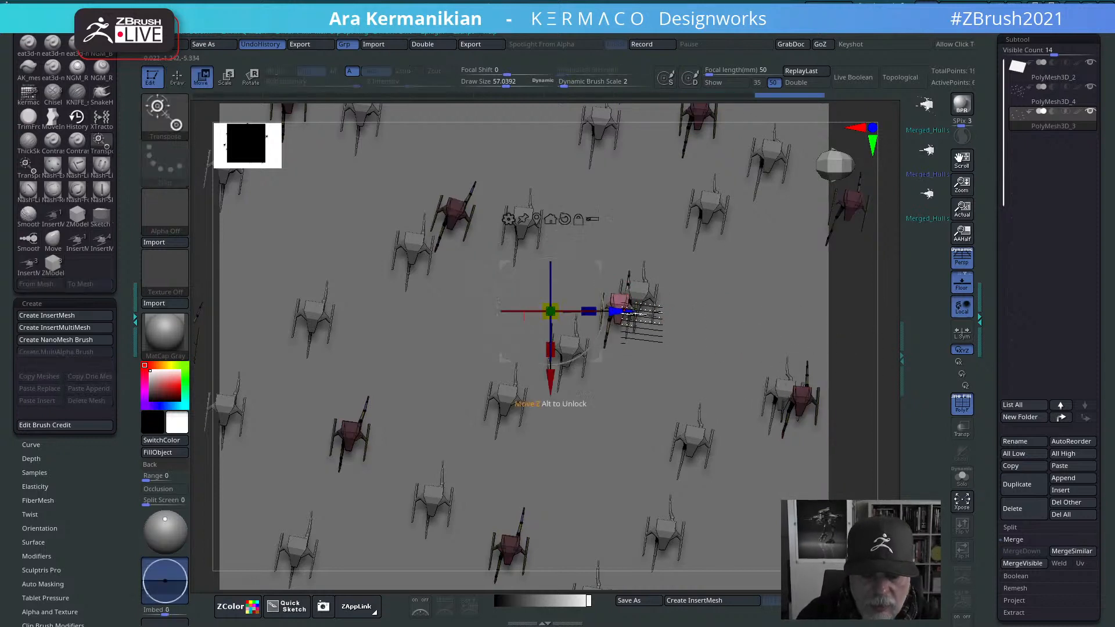
drag(619, 310, 692, 311)
drag(619, 380, 619, 423)
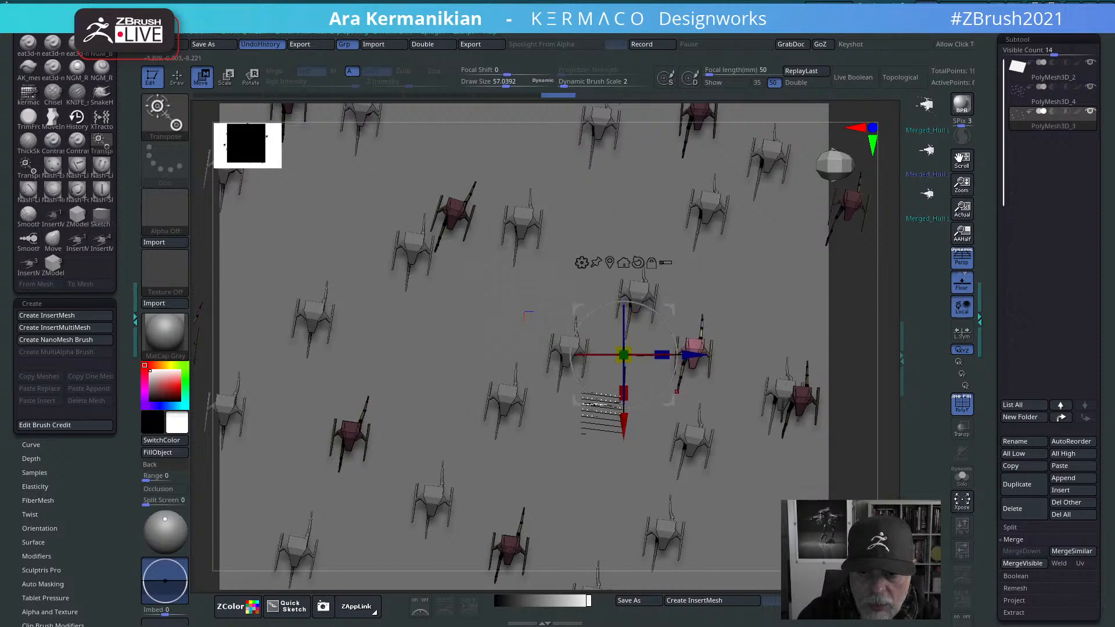
drag(685, 355, 661, 354)
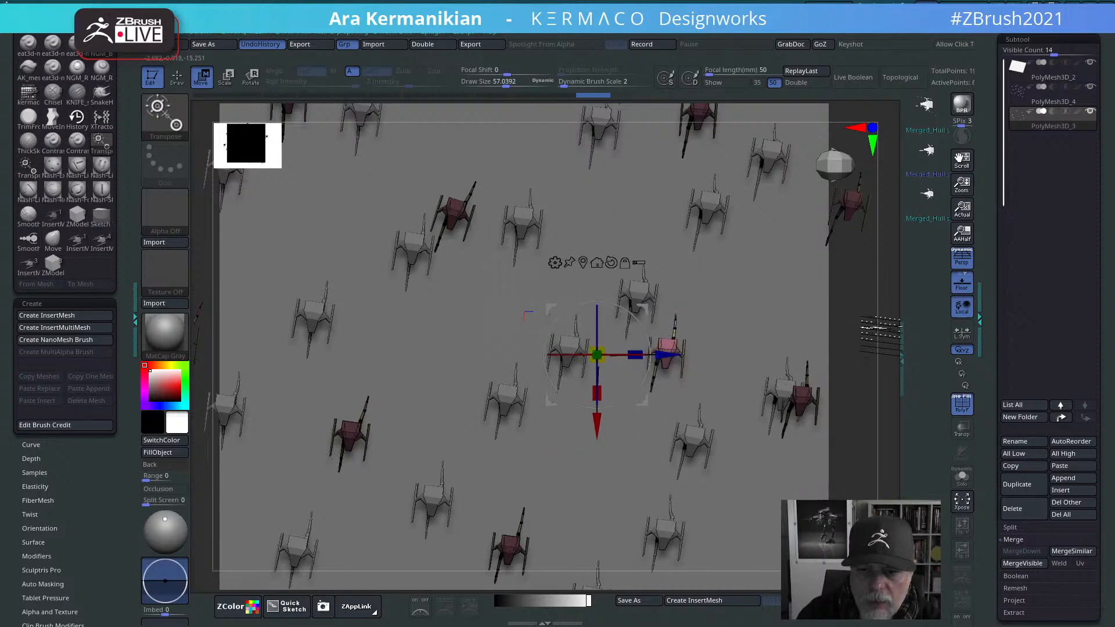
alt+drag(852, 316, 796, 307)
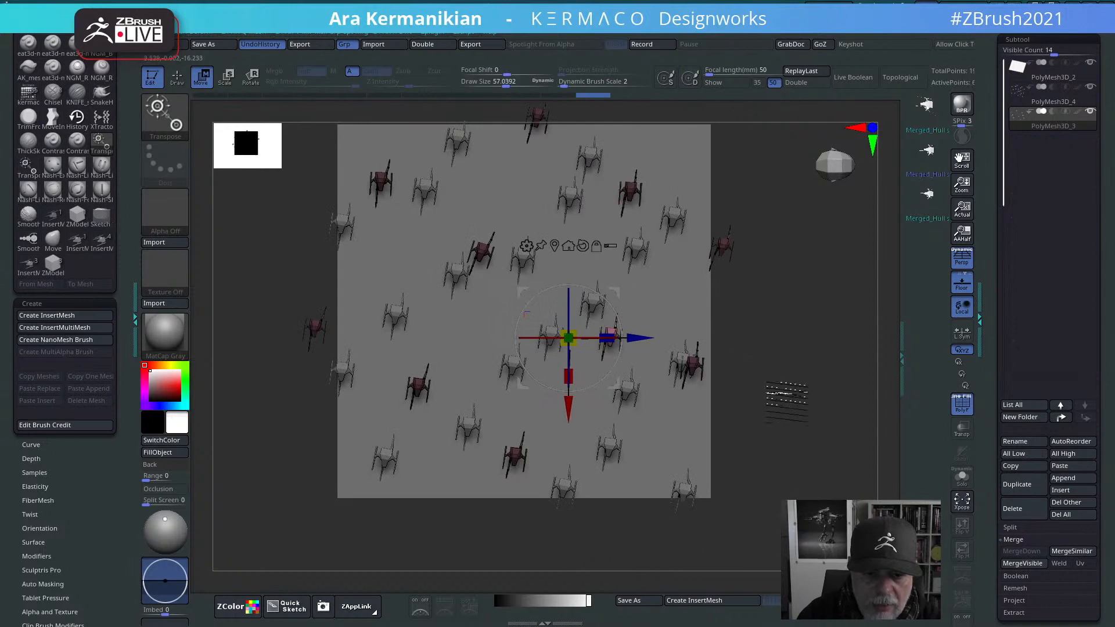
drag(784, 400, 793, 359)
drag(835, 389, 841, 349)
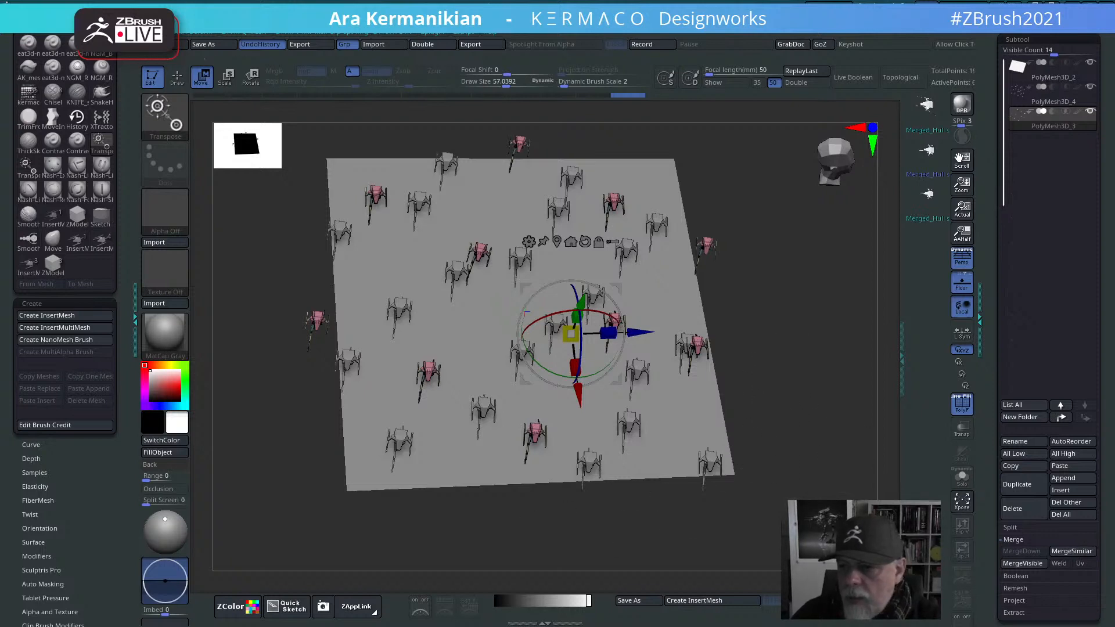
Step: Examine how the two walker poses are distributed over the plane from several angles
mouse_move(805, 459)
mouse_down()
mouse_move(796, 371)
mouse_move(831, 386)
mouse_move(816, 409)
mouse_move(813, 388)
mouse_move(828, 377)
mouse_move(781, 346)
mouse_move(798, 388)
mouse_move(847, 389)
mouse_move(709, 348)
mouse_up()
key(q)
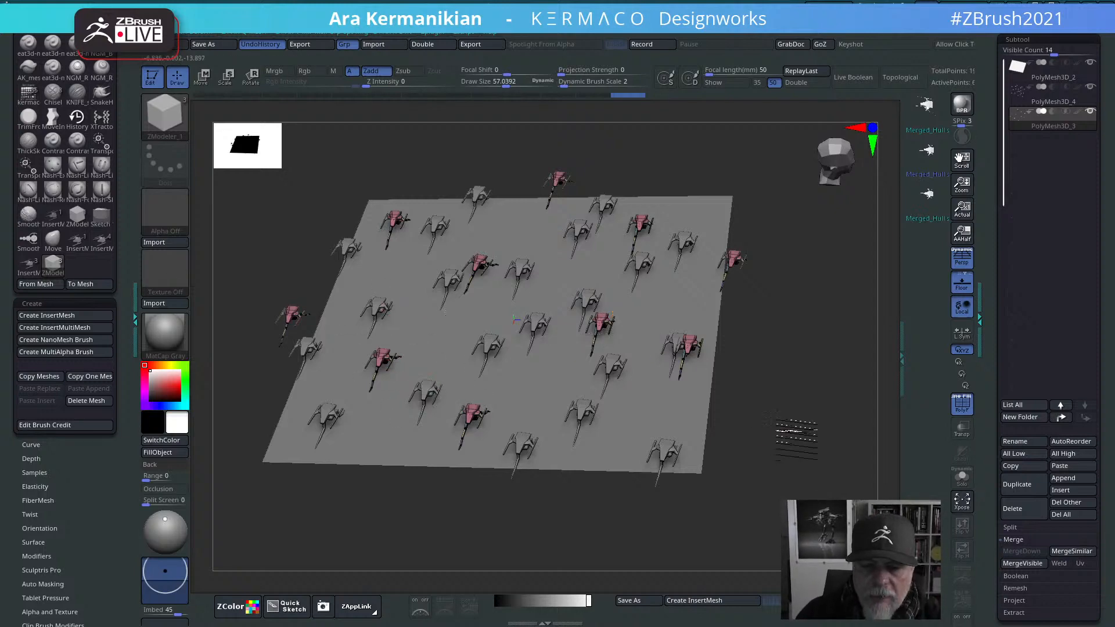
drag(797, 429, 665, 328)
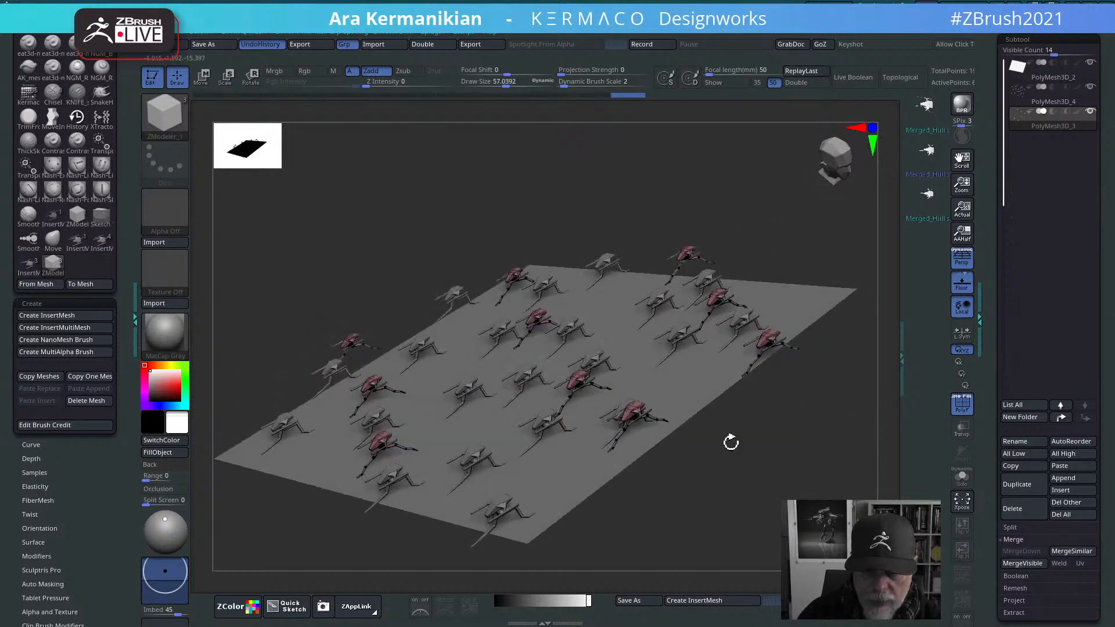
drag(731, 442, 794, 428)
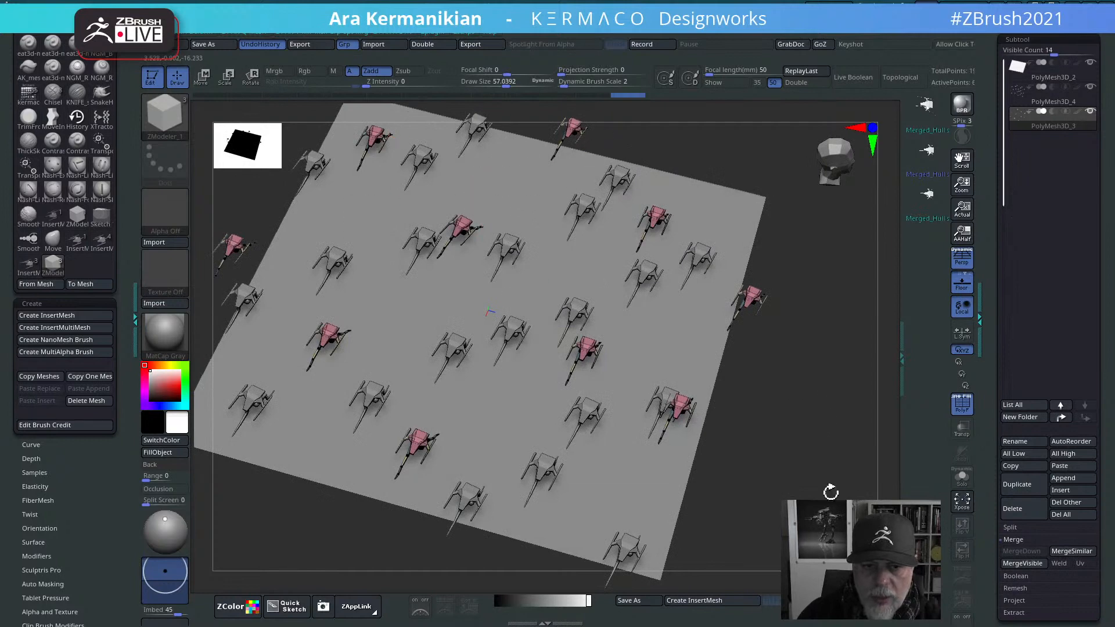
drag(806, 470, 537, 372)
drag(727, 460, 446, 365)
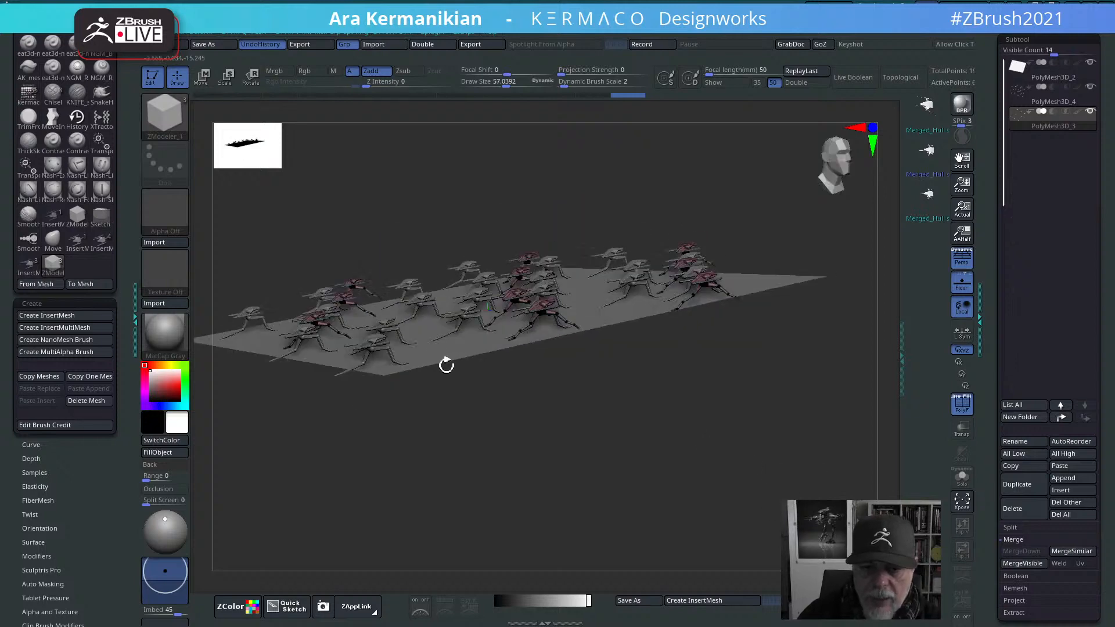
drag(678, 471, 397, 405)
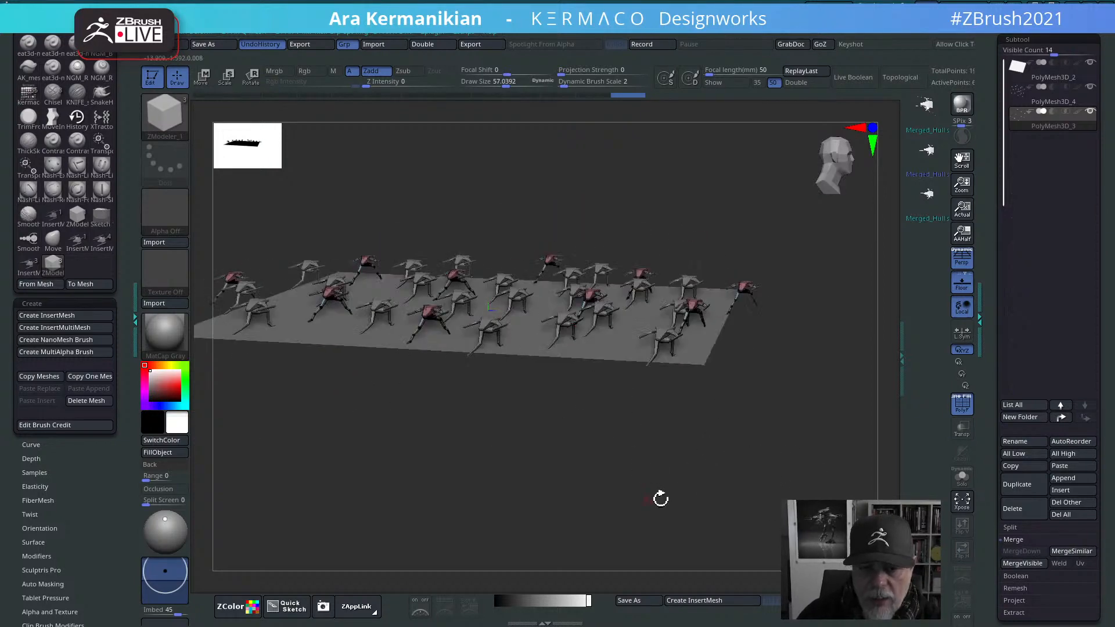
drag(660, 499, 572, 442)
drag(668, 438, 759, 436)
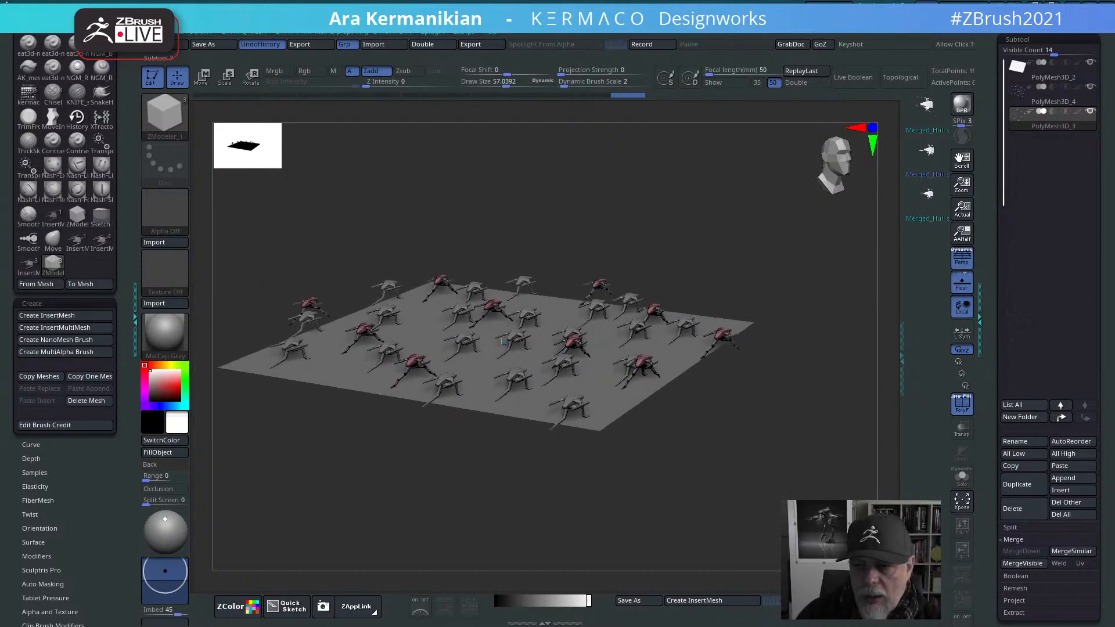
Step: Duplicate the plane subtool and hide both walker subtools to show only the copy
click(1057, 72)
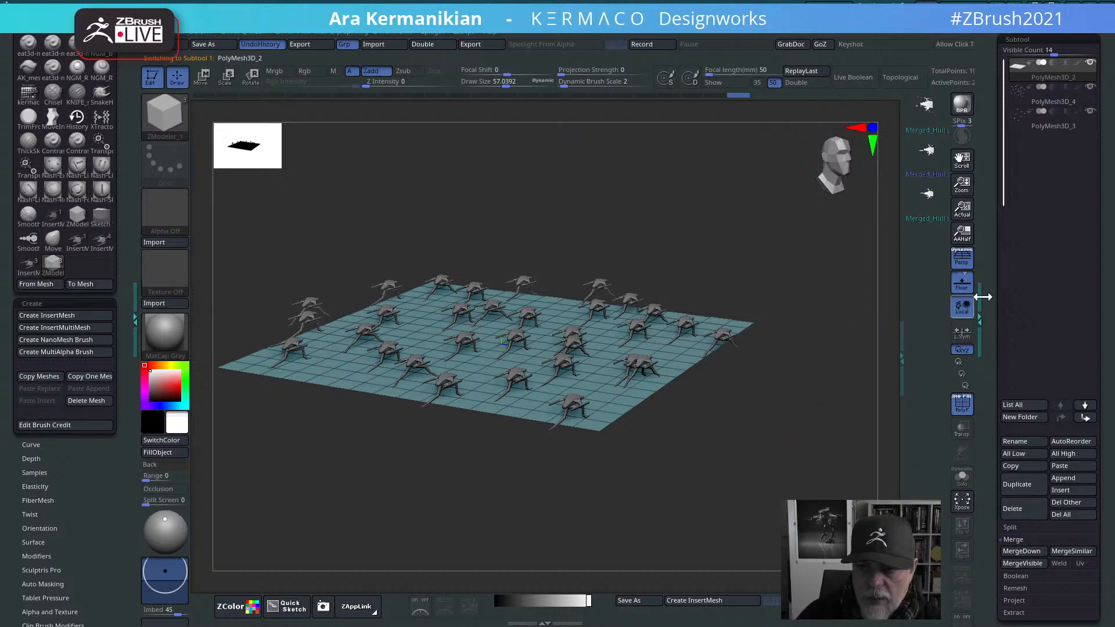
click(1022, 483)
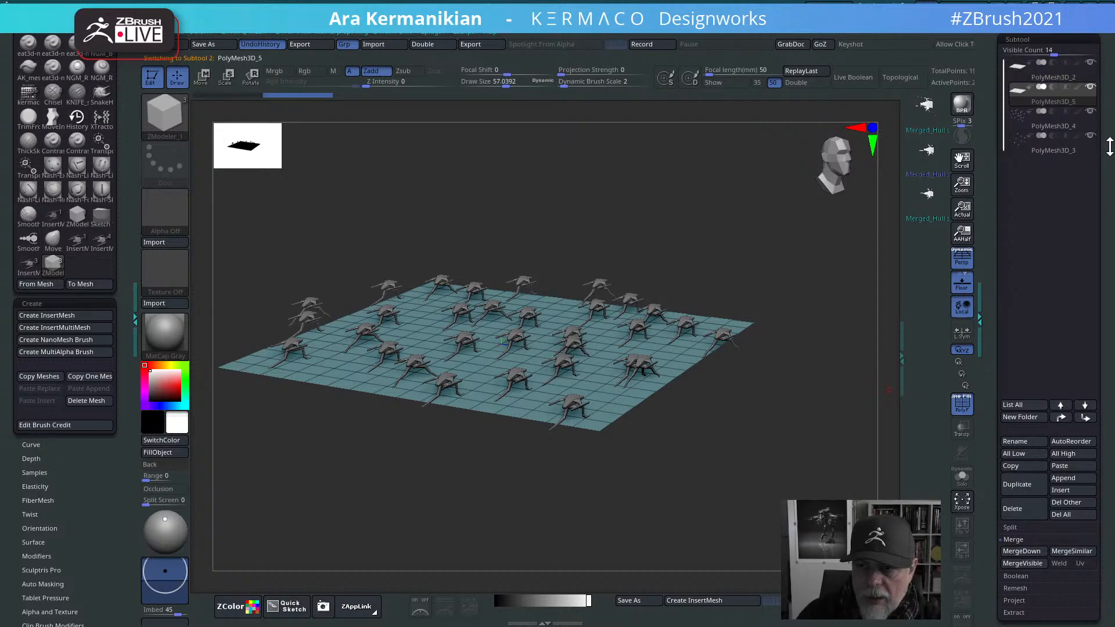
click(1090, 112)
click(1091, 136)
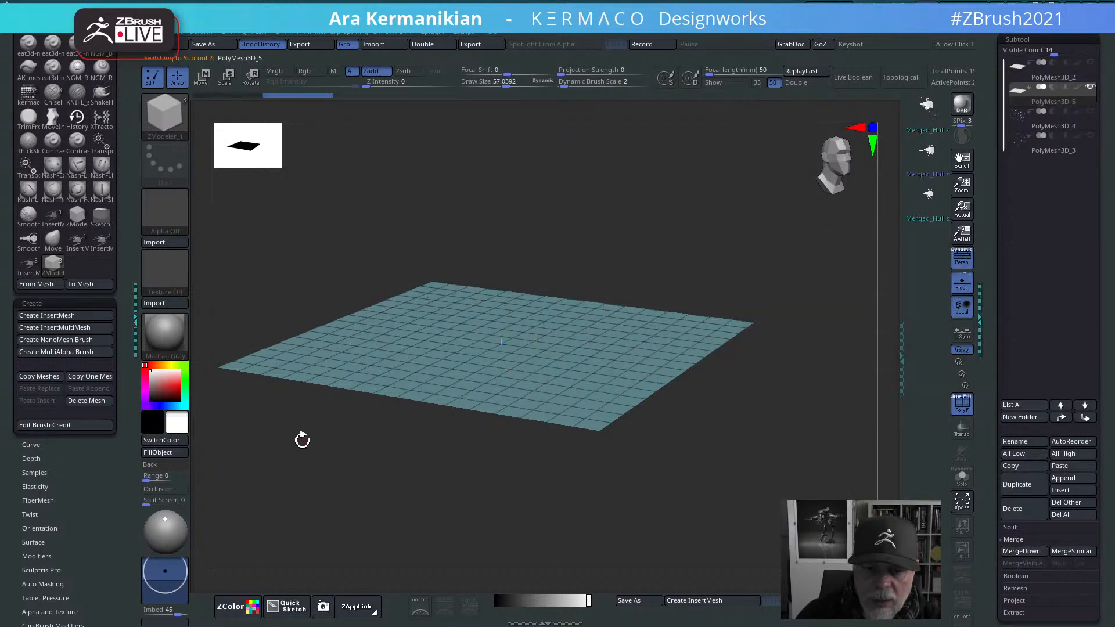
Step: Choose the Standard brush and set its draw size to 1000
key(ctrl+q)
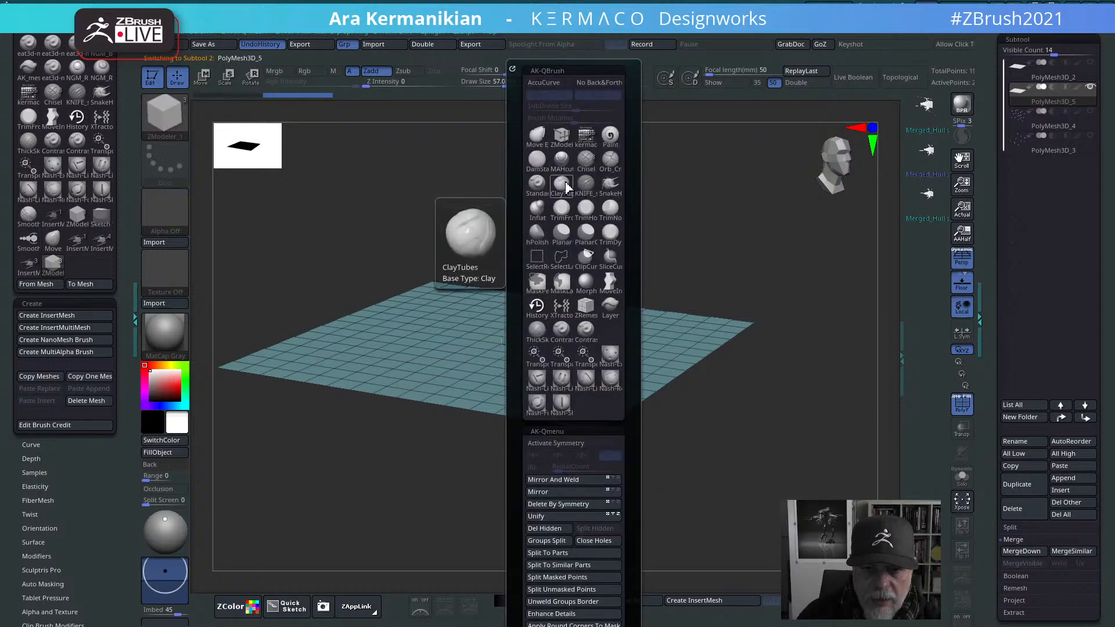
click(540, 183)
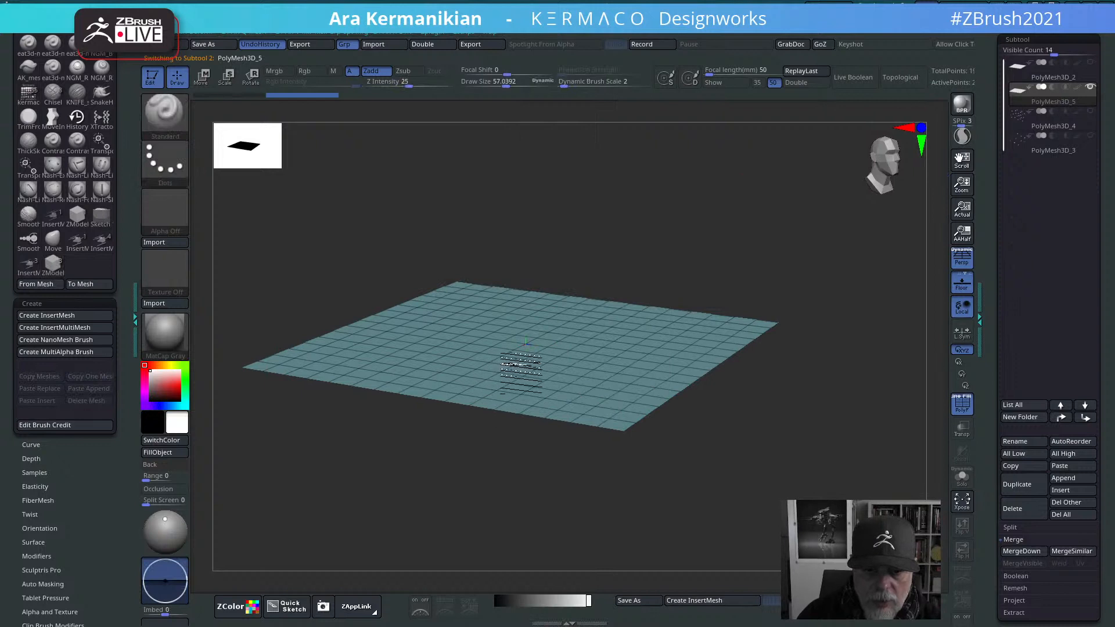
key(s)
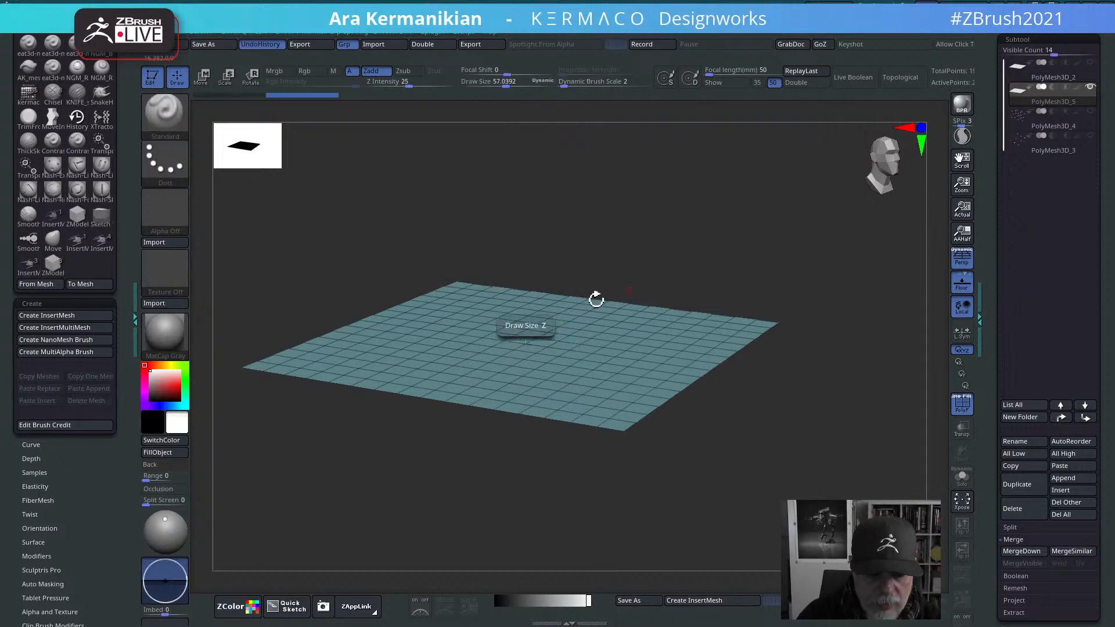
text(s)
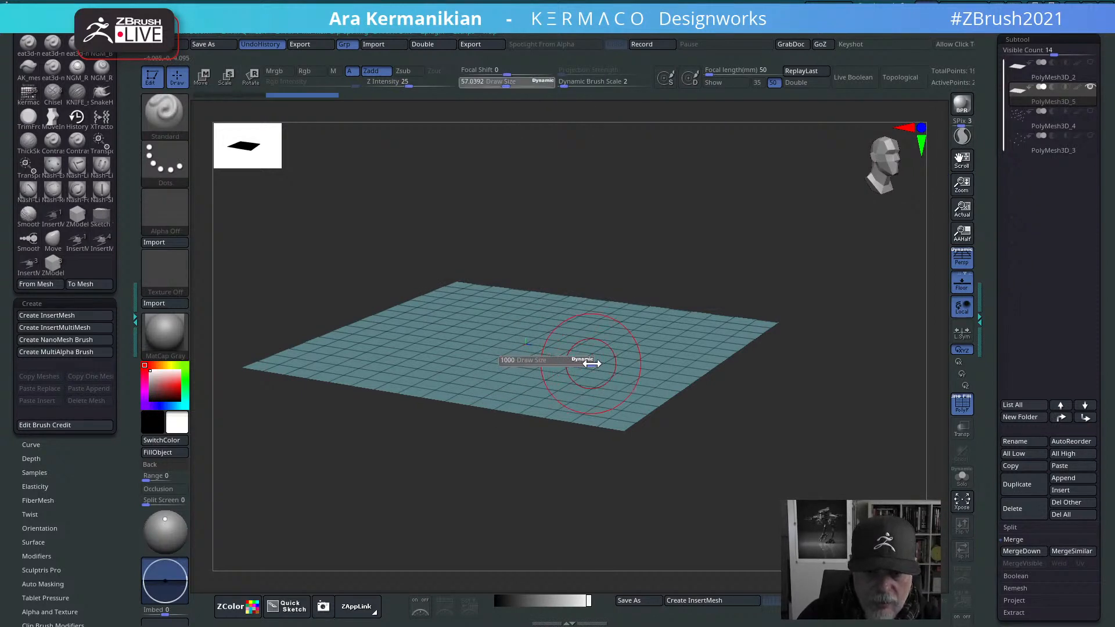
text(1000)
key(Return)
Step: Sculpt irregular hills and bumps across the copied plane to turn it into uneven terrain
drag(804, 234, 572, 392)
mouse_move(519, 351)
mouse_down()
mouse_move(368, 389)
mouse_move(528, 391)
mouse_move(662, 345)
mouse_move(436, 249)
mouse_move(423, 269)
mouse_move(515, 393)
mouse_move(556, 320)
mouse_up()
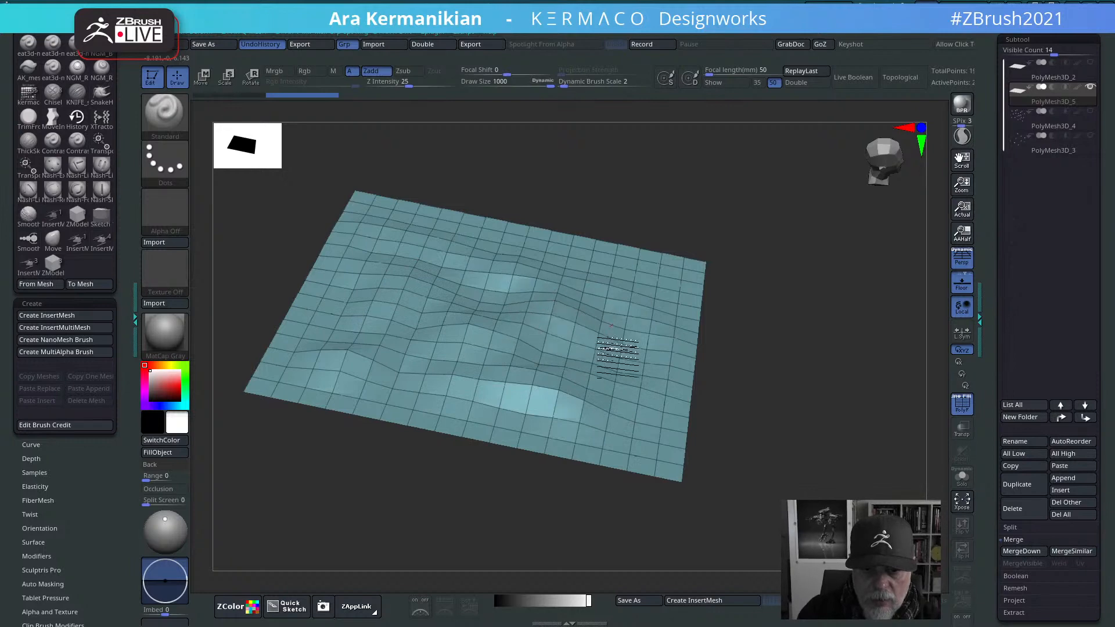
mouse_move(671, 298)
mouse_down()
mouse_move(602, 256)
mouse_move(722, 265)
mouse_up()
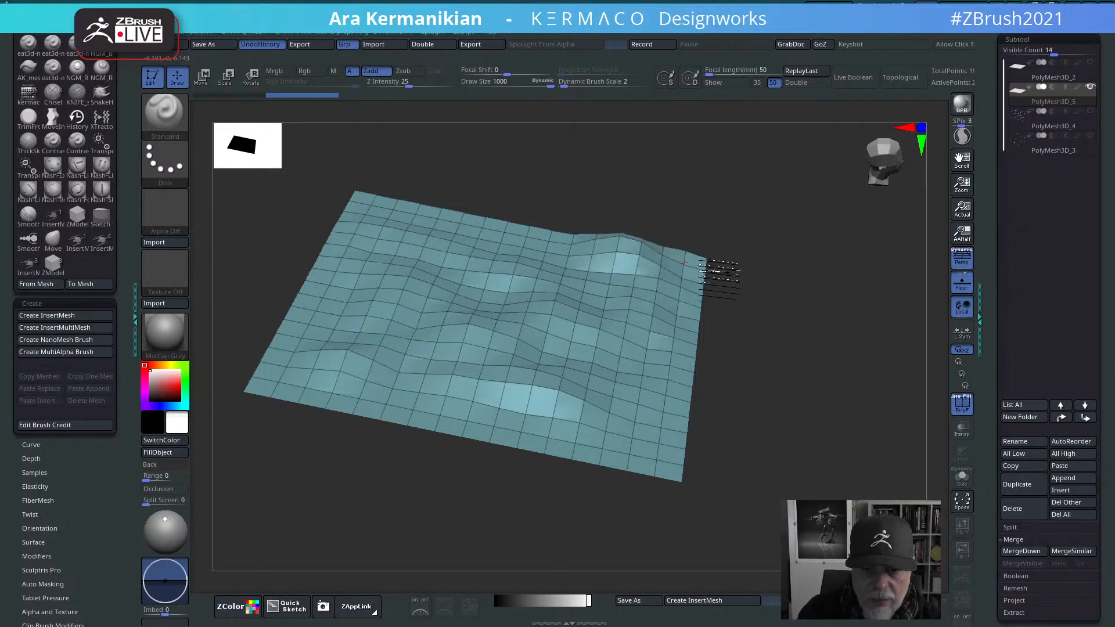
drag(778, 349, 523, 302)
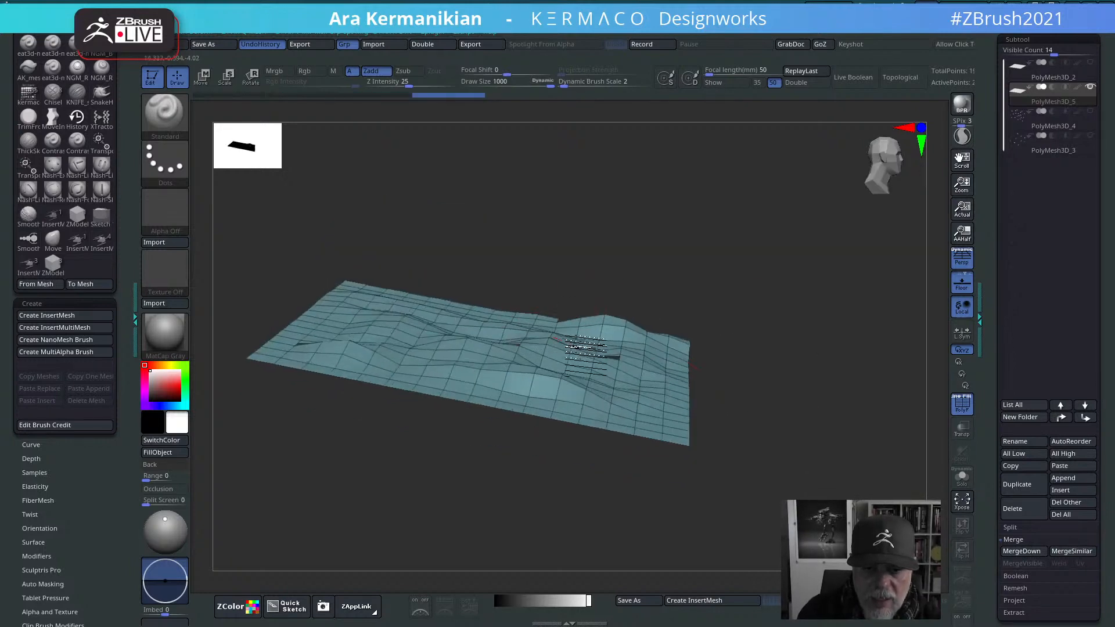
drag(796, 291, 754, 278)
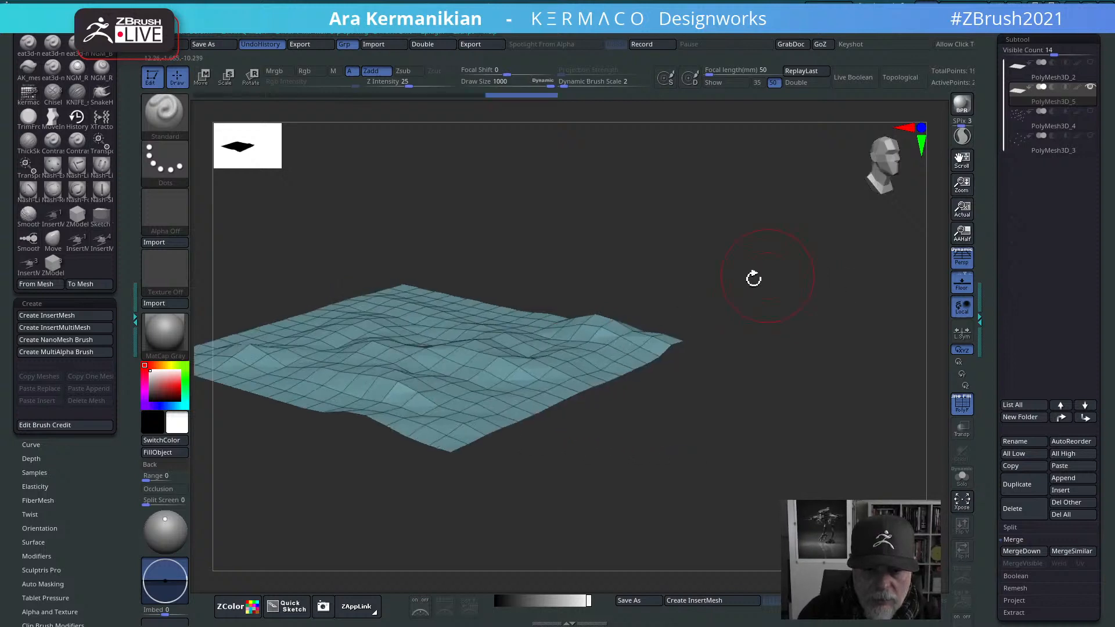
mouse_move(462, 299)
mouse_down()
mouse_move(464, 326)
mouse_move(443, 356)
mouse_move(531, 367)
mouse_move(497, 374)
mouse_move(376, 339)
mouse_move(438, 315)
mouse_move(511, 315)
mouse_up()
mouse_move(895, 308)
mouse_down()
mouse_move(887, 334)
mouse_move(806, 319)
mouse_move(880, 329)
mouse_move(834, 354)
mouse_up()
drag(824, 444, 820, 351)
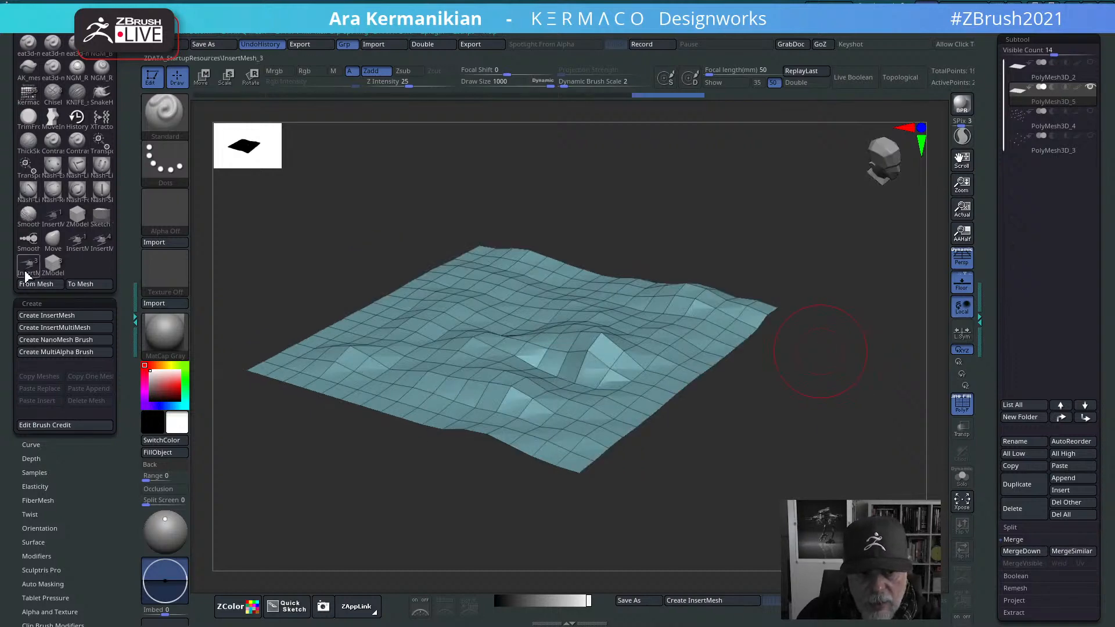
Step: With ZModeler, insert a walker as a NanoMesh on all polygons of the sculpted plane, sized to about 0.74
click(49, 264)
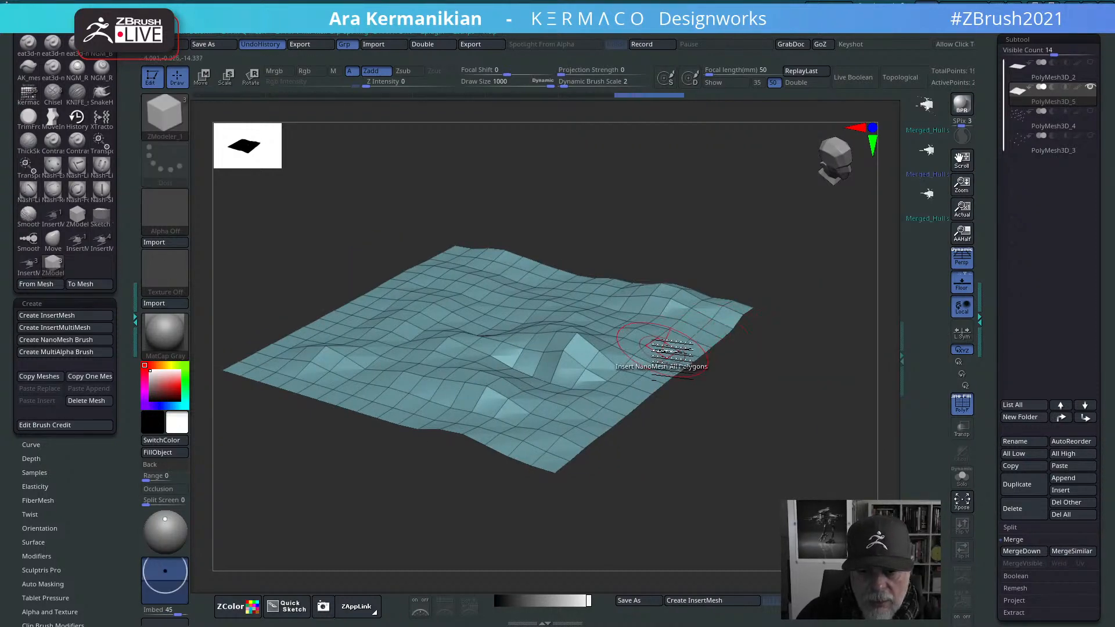
key(space)
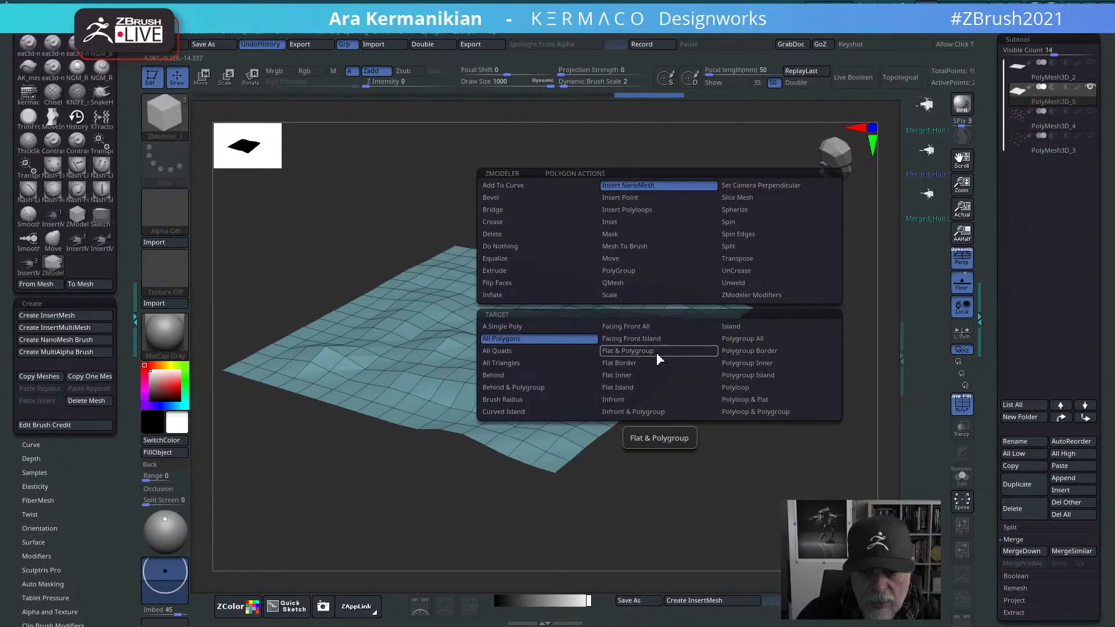
click(503, 339)
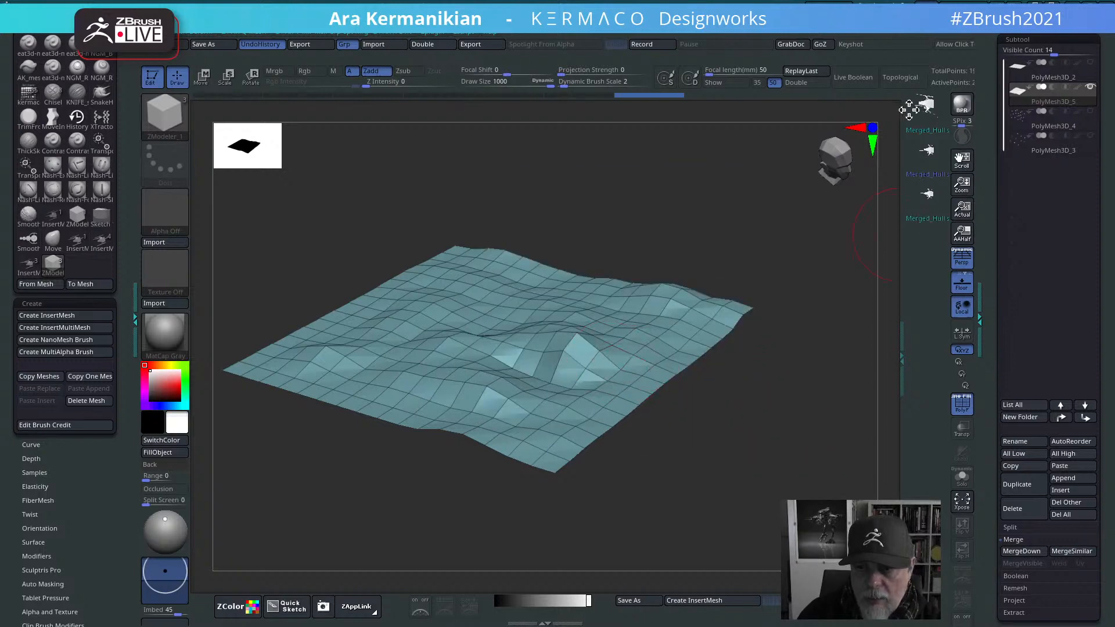
click(576, 355)
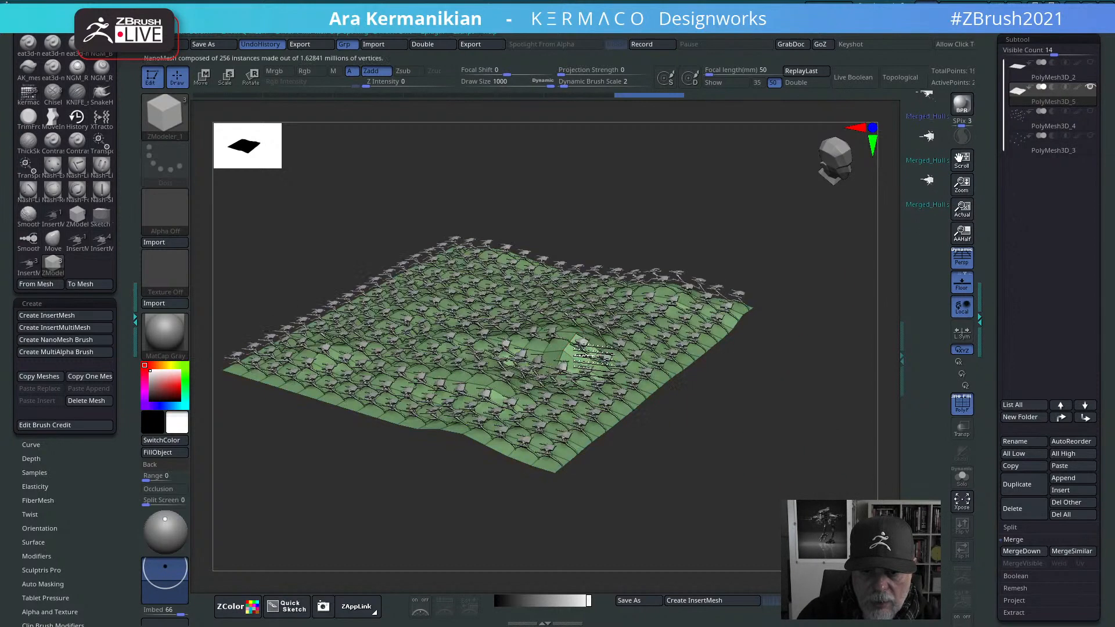
drag(575, 355, 598, 347)
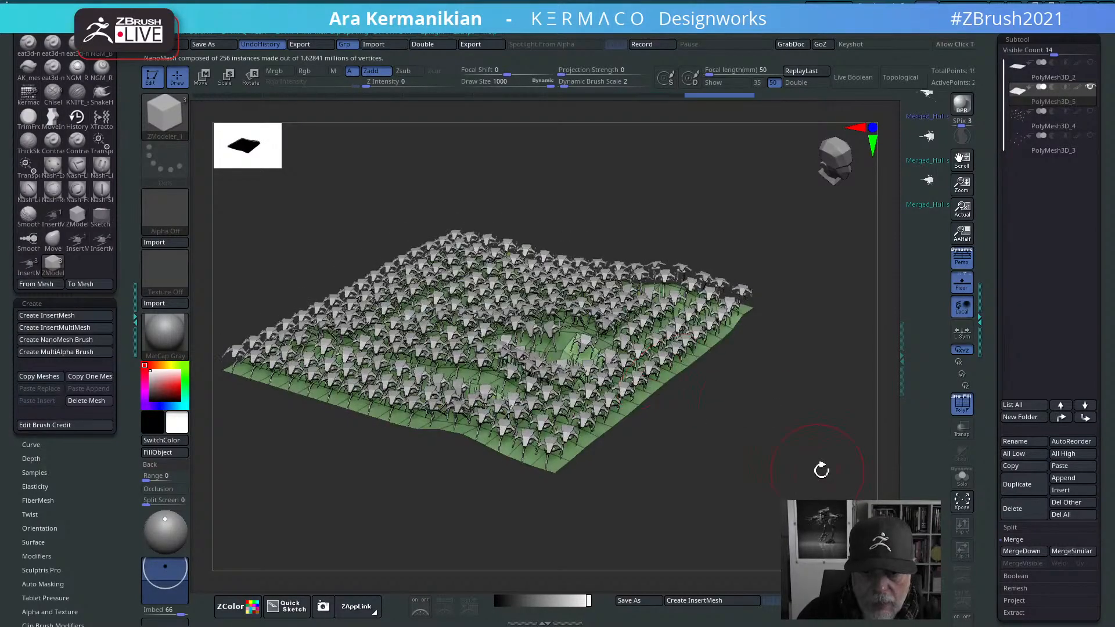
Step: Thin out the NanoMesh walkers by setting their Random Distribution to about 0.054
drag(821, 468, 820, 519)
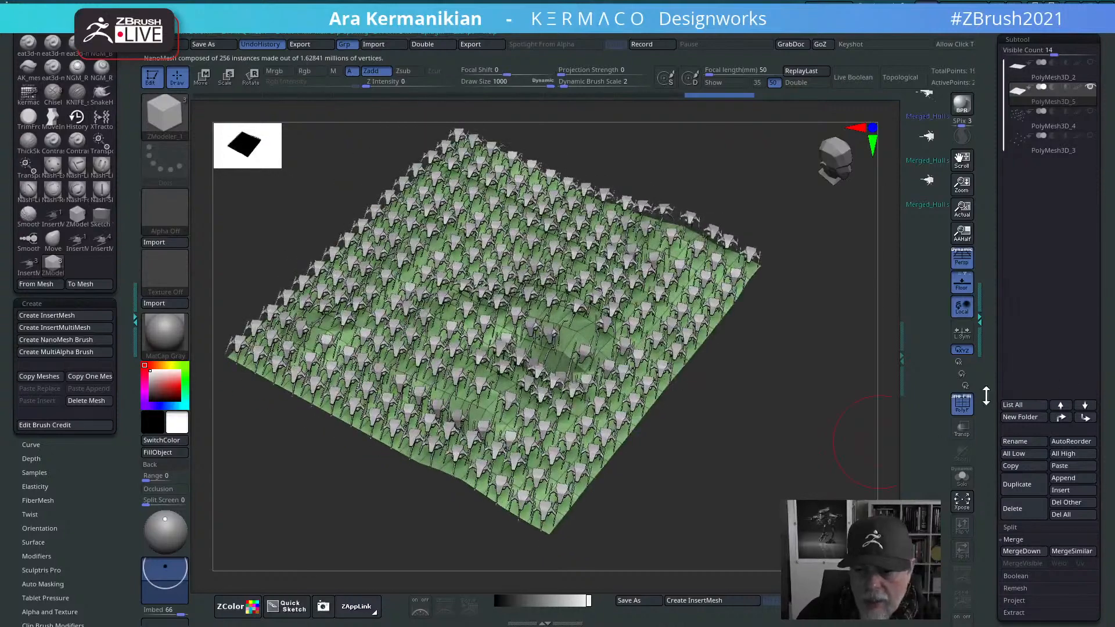
drag(989, 398, 984, 306)
drag(755, 451, 749, 426)
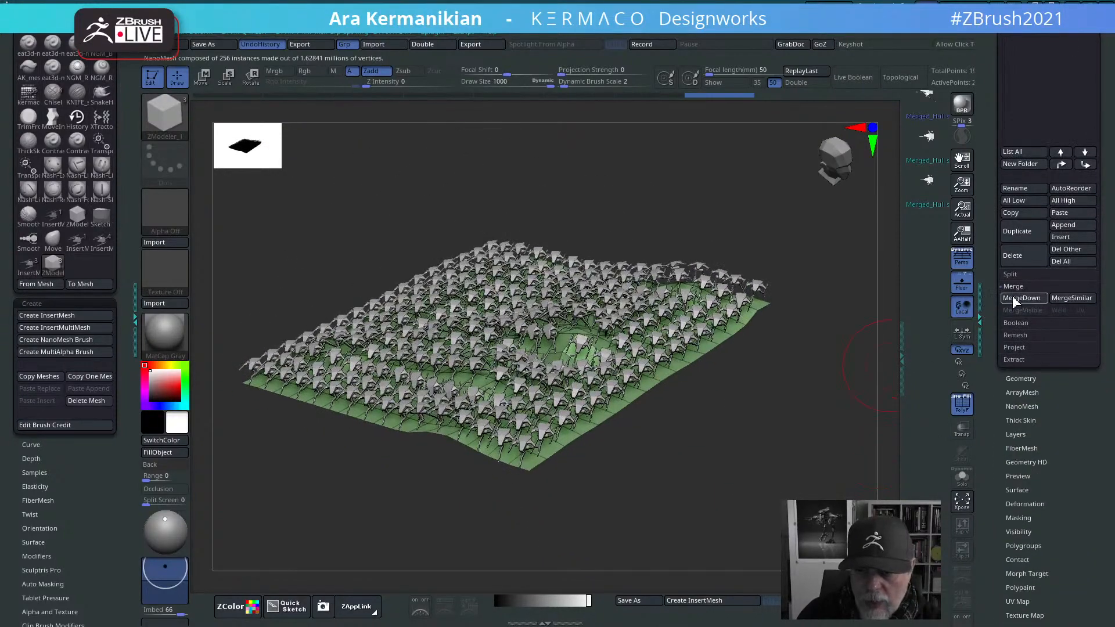
click(1023, 406)
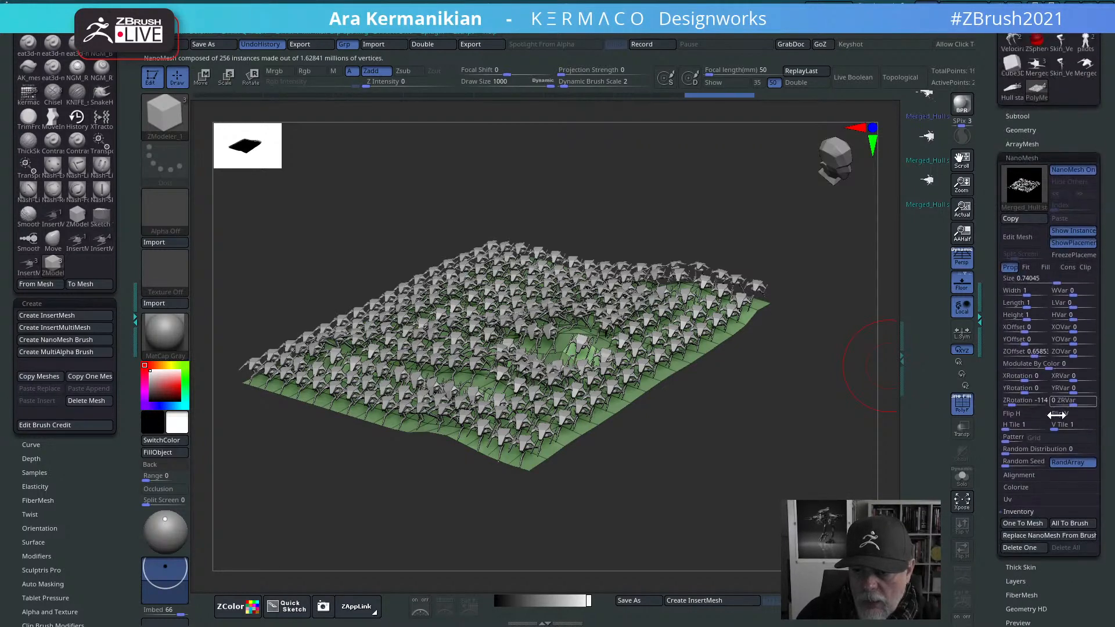
drag(1000, 456, 1016, 455)
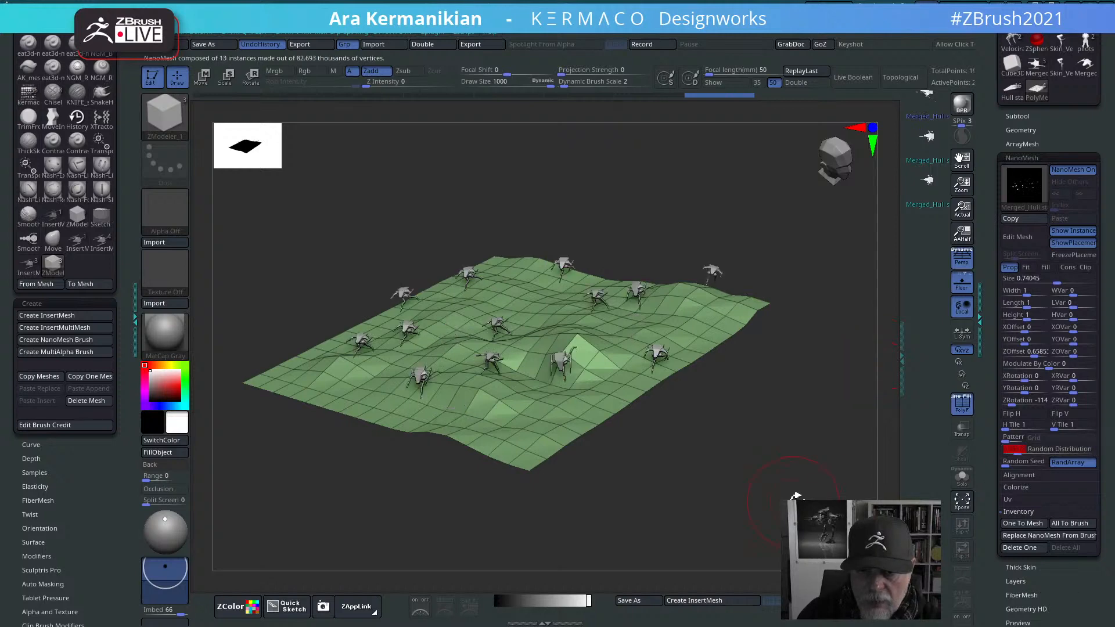
Step: Change the NanoMesh's Random Seed to about 18866 to shift the walkers' positions on the terrain
drag(803, 498, 720, 480)
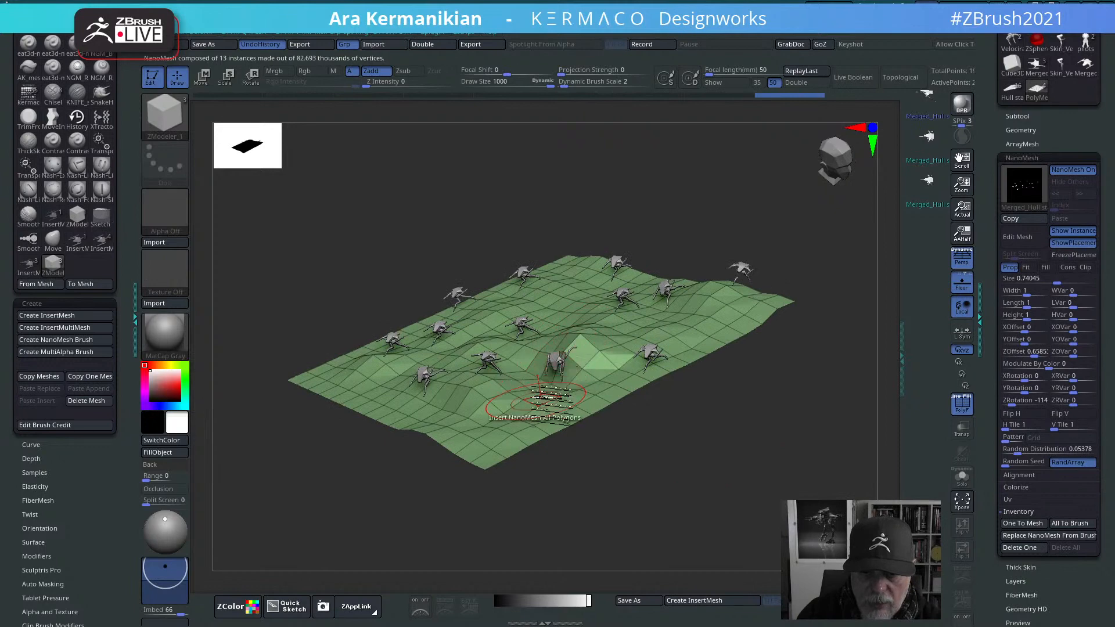
drag(810, 485, 836, 491)
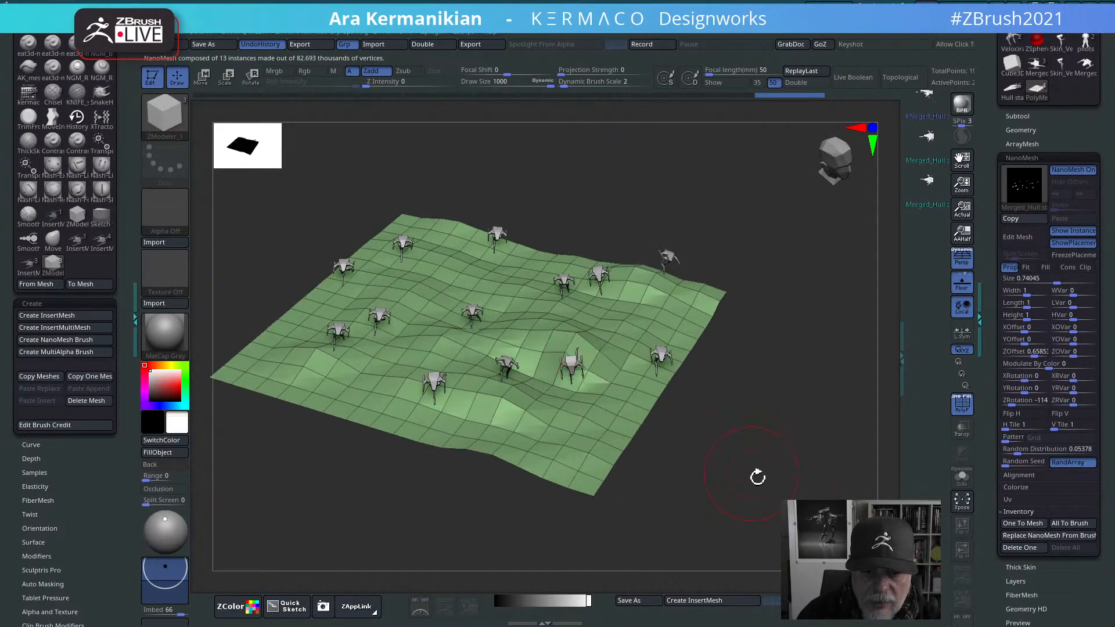
mouse_move(758, 477)
mouse_down()
mouse_move(816, 490)
mouse_move(777, 475)
mouse_up()
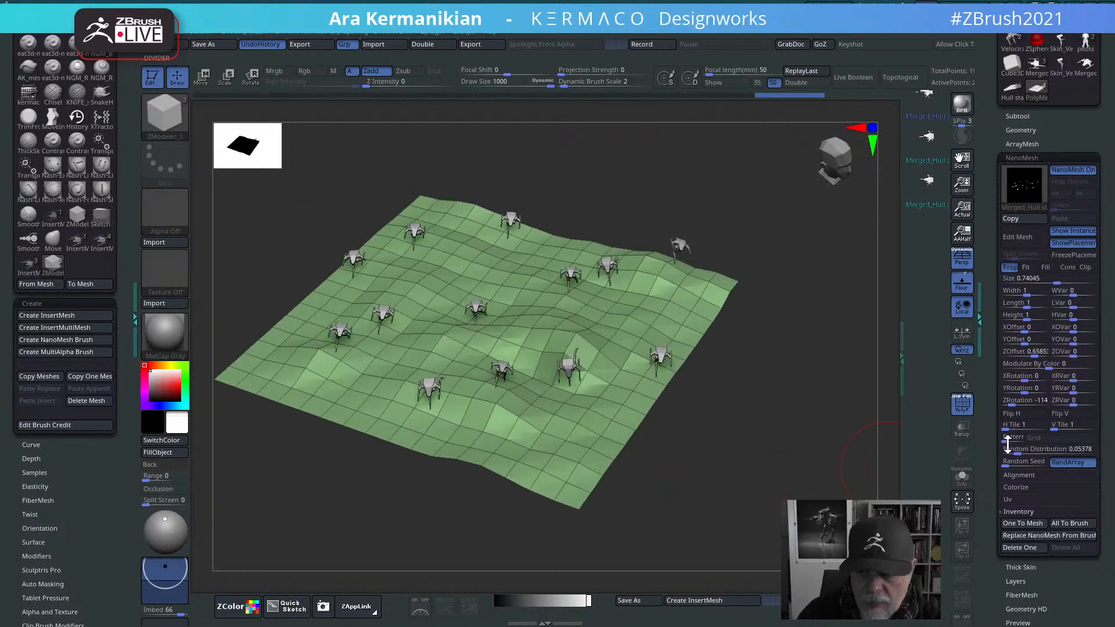
mouse_move(1012, 465)
mouse_down()
mouse_move(1034, 469)
mouse_move(1009, 470)
mouse_up()
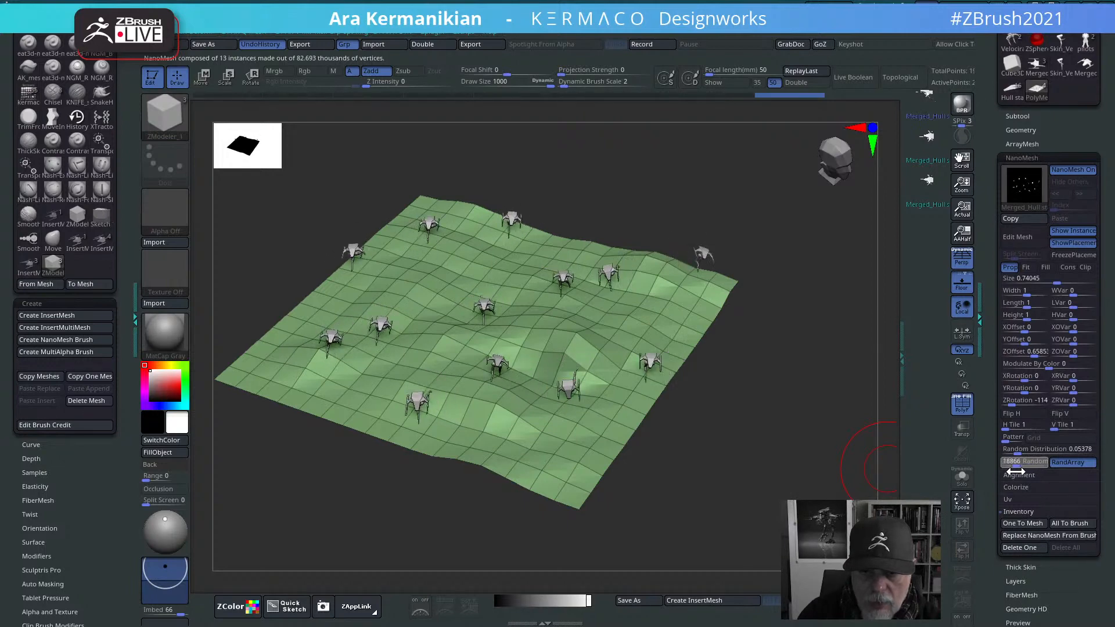
drag(767, 516, 804, 492)
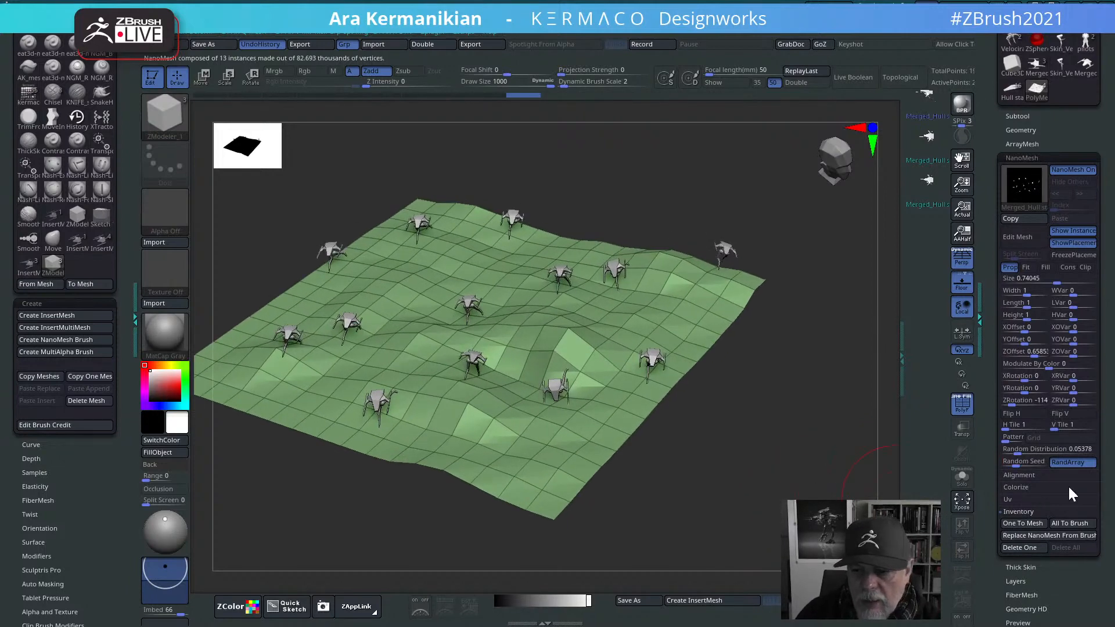
Step: Try aligning the NanoMesh walkers to the short edge of their polygons
click(1022, 476)
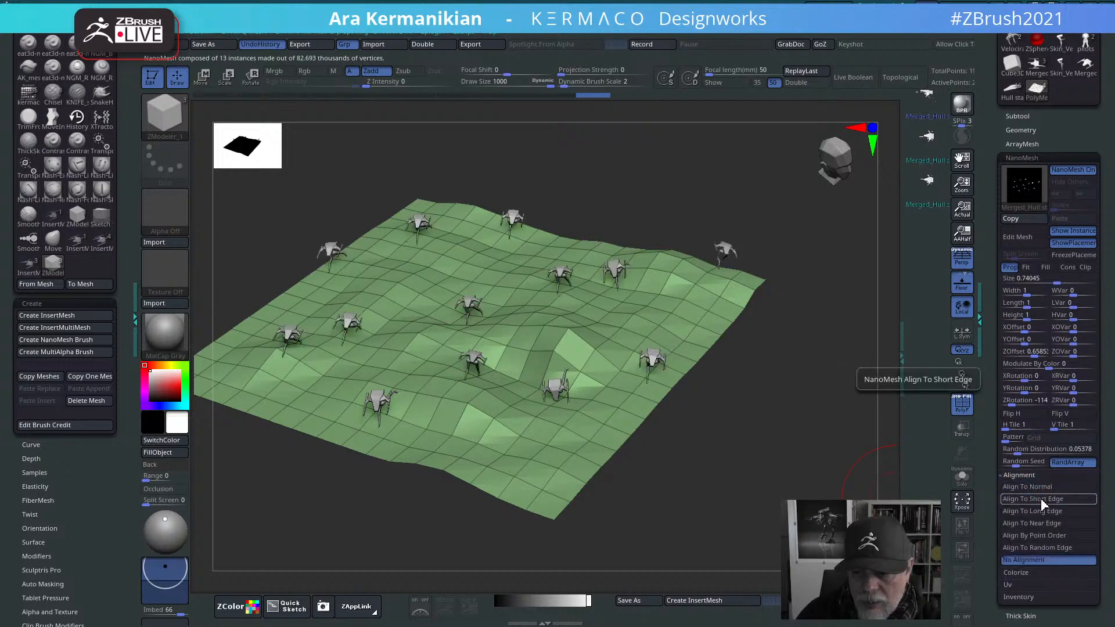
click(1039, 498)
click(1042, 500)
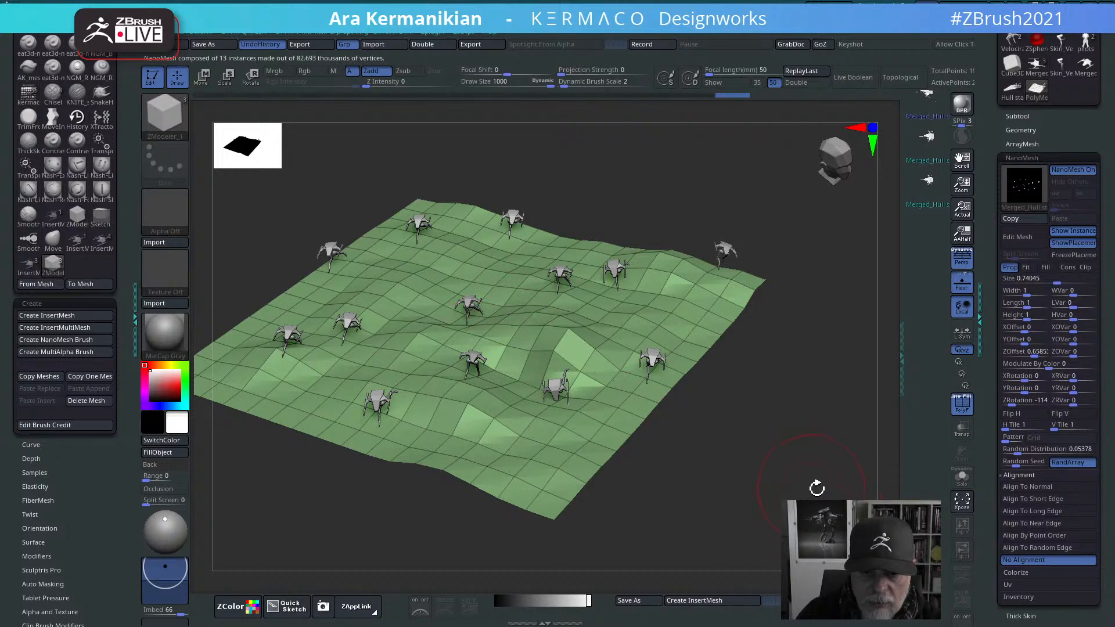
Step: Convert the scattered walker NanoMesh into real geometry with One To Mesh
drag(816, 488, 810, 511)
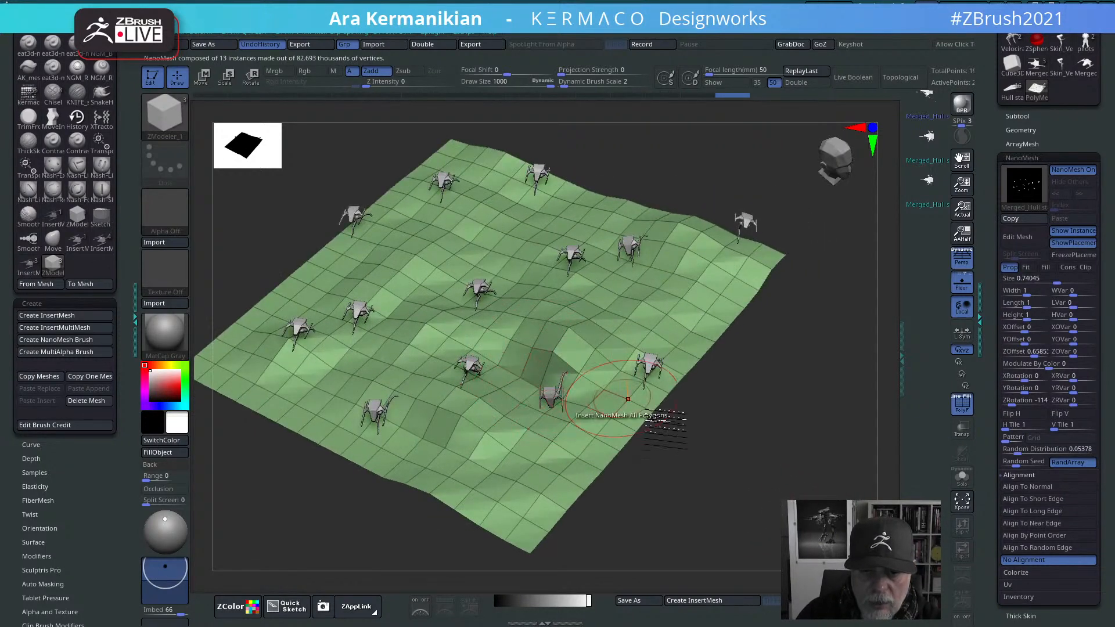
drag(652, 410, 697, 454)
alt+drag(729, 512, 803, 429)
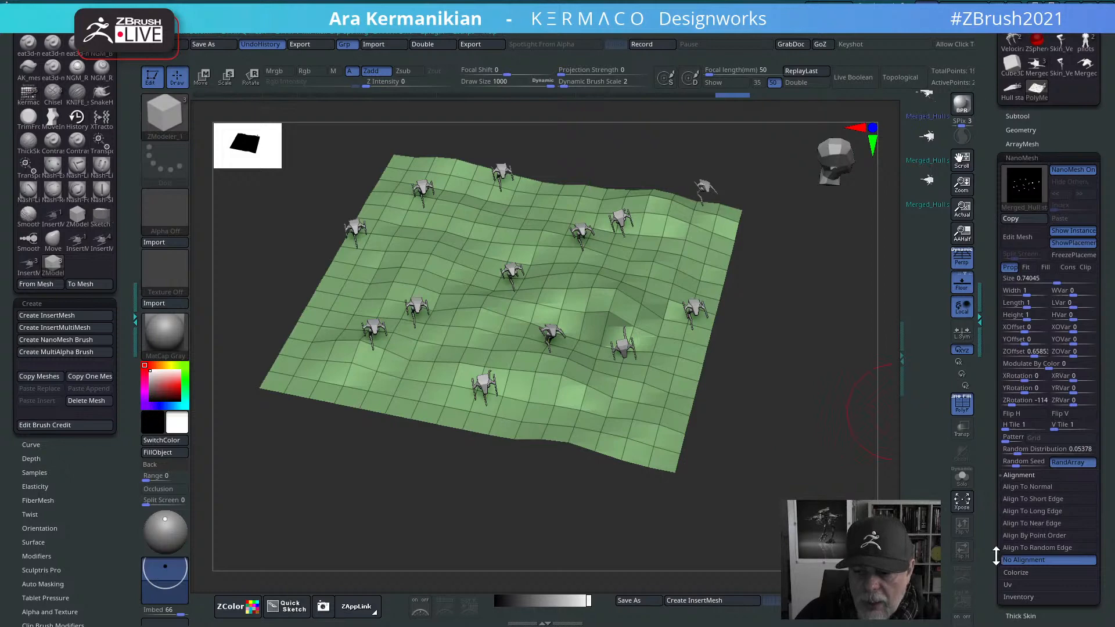
click(1033, 597)
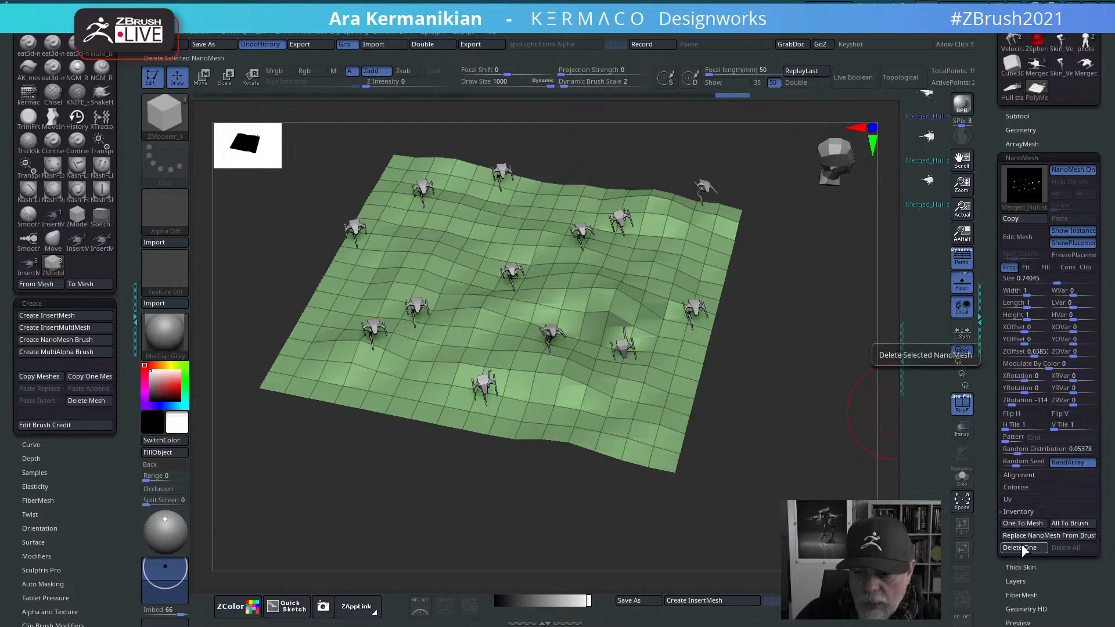
click(1025, 526)
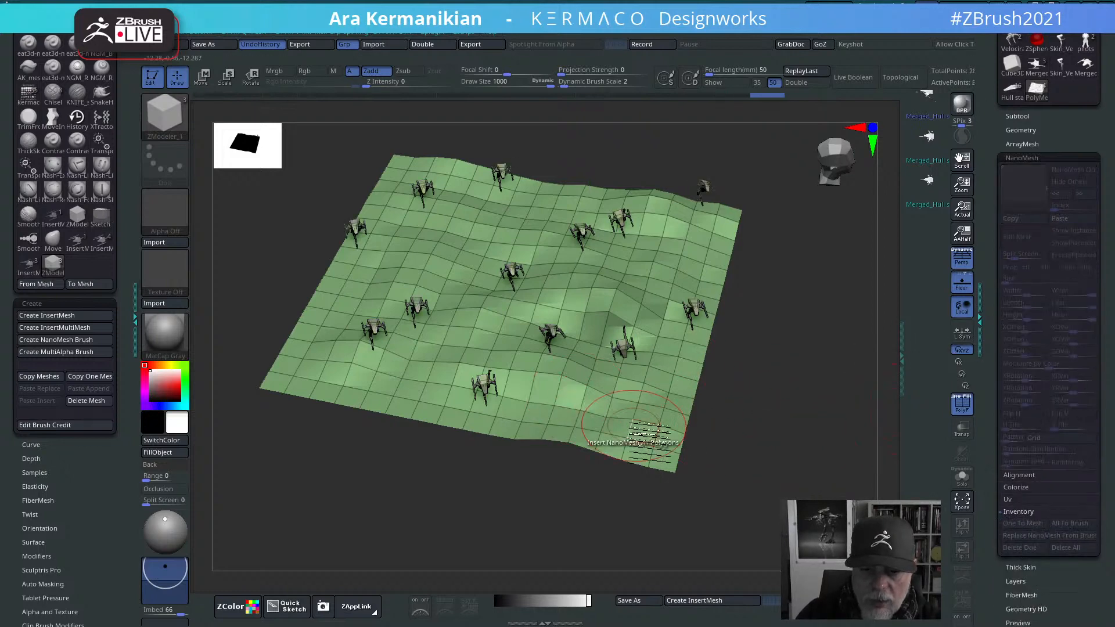
Step: Isolate the whole terrain plane from a corner selection and split the hidden walkers into their own subtool
drag(789, 459, 779, 423)
drag(846, 478, 799, 452)
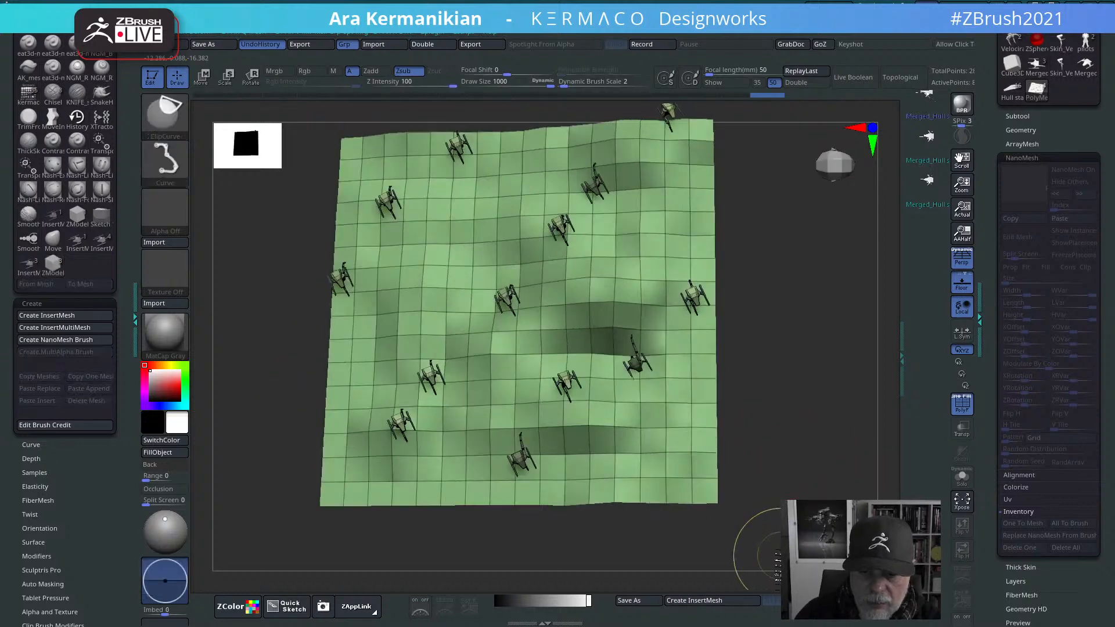
mouse_move(788, 564)
ctrl+shift+mouse_down()
mouse_move(612, 477)
mouse_move(643, 449)
ctrl+shift+mouse_up()
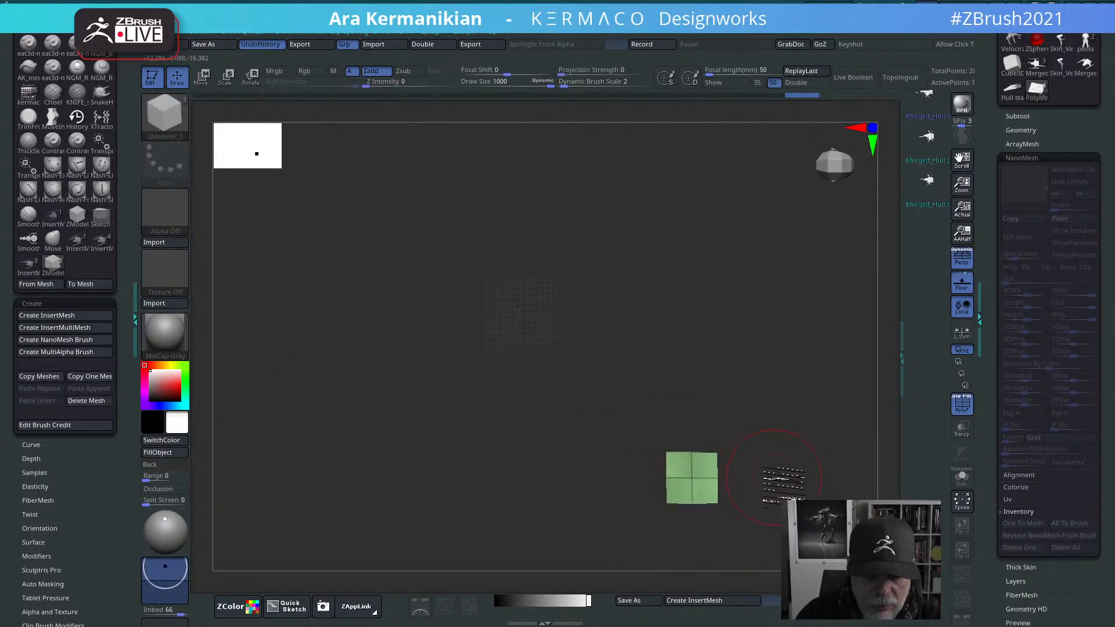
key(ctrl+shift+a)
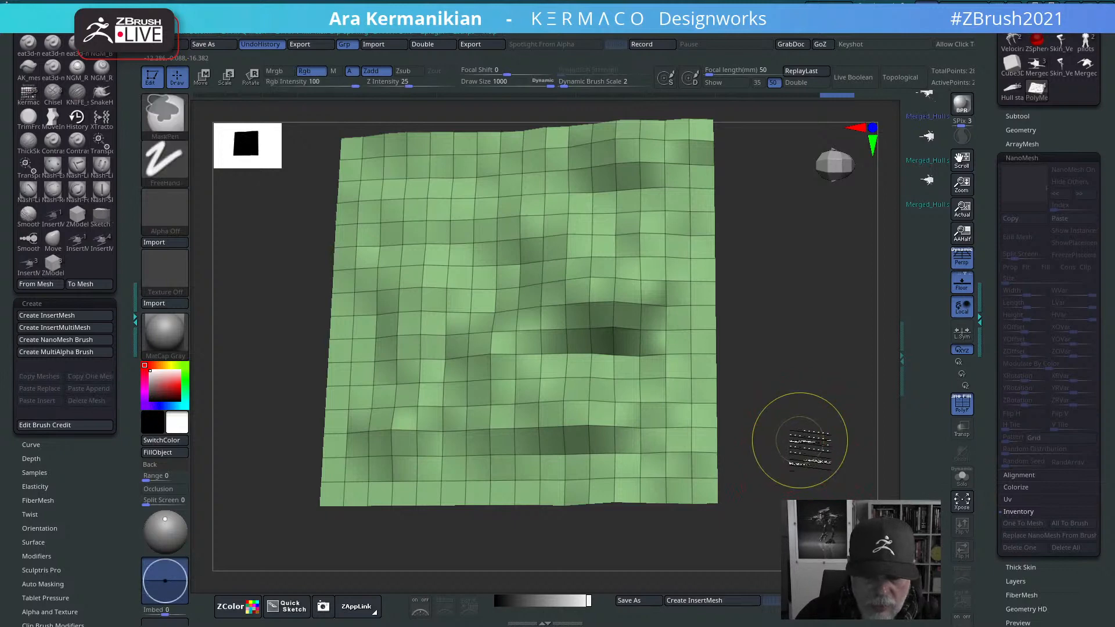
key(ctrl+space)
click(828, 528)
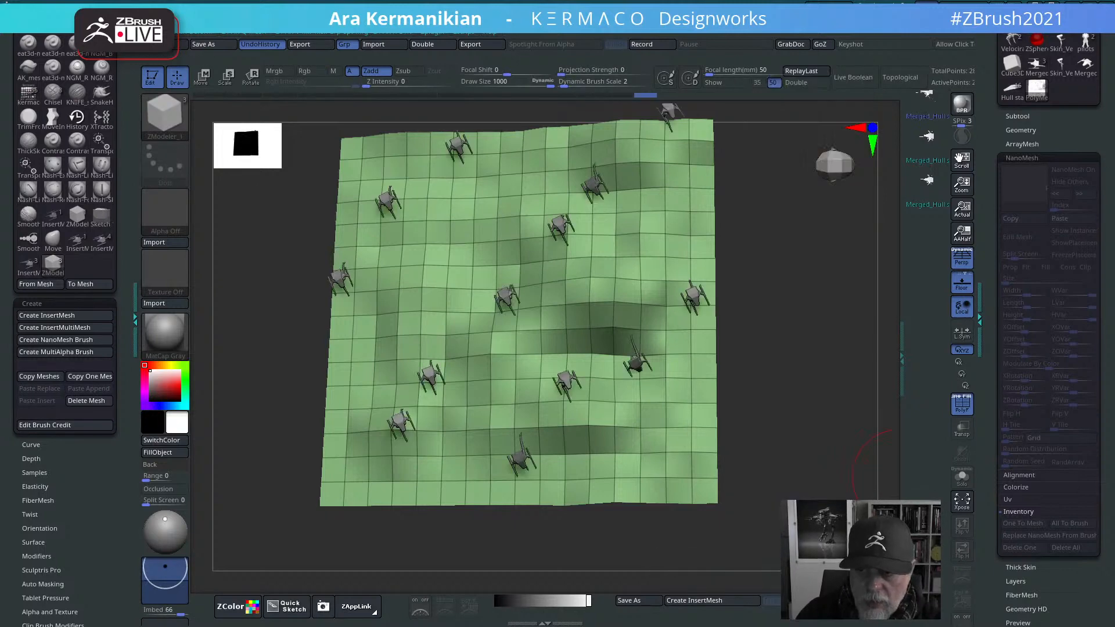
Step: Select the newly split walker subtool and view it straight from above
click(1018, 116)
drag(764, 440, 805, 418)
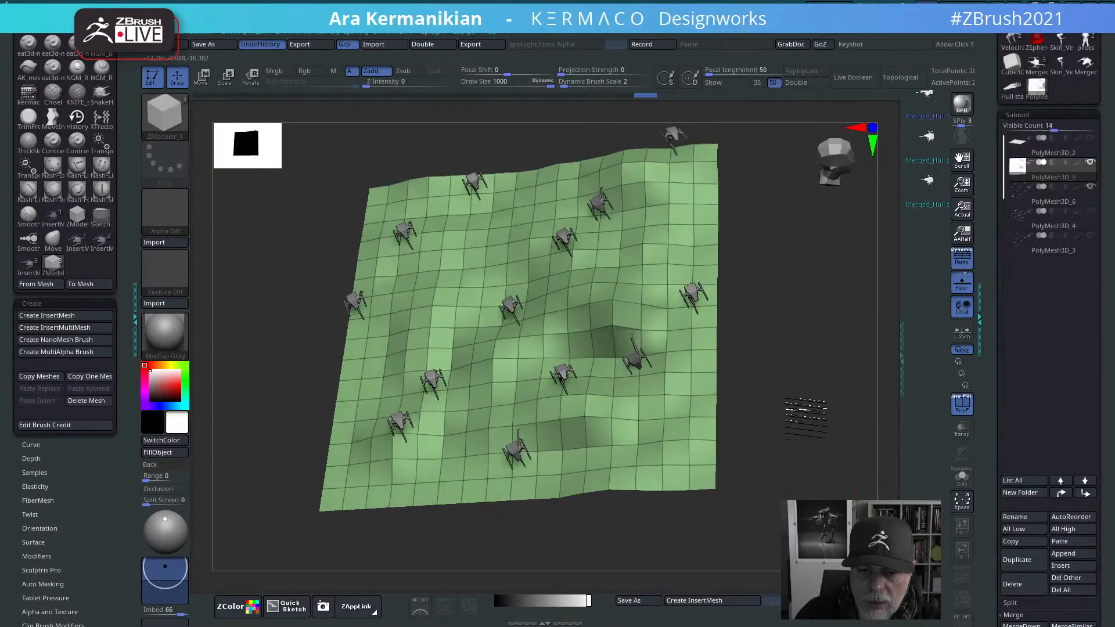
click(1060, 203)
drag(848, 399, 897, 380)
shift+drag(786, 358, 845, 393)
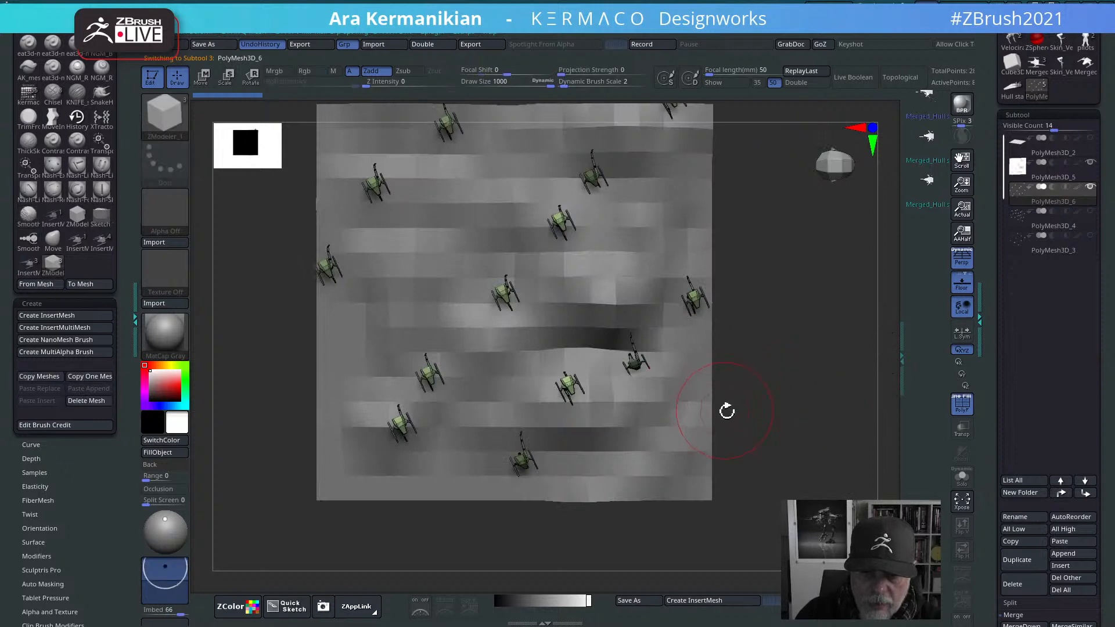
Step: Try hiding the two badly placed walkers, one beside the terrain's dark dip and one near its lower edge
ctrl+shift+drag(755, 436, 605, 330)
mouse_move(581, 557)
ctrl+shift+mouse_down()
mouse_move(473, 427)
mouse_move(496, 489)
mouse_move(437, 527)
ctrl+shift+mouse_up()
key(ctrl+z)
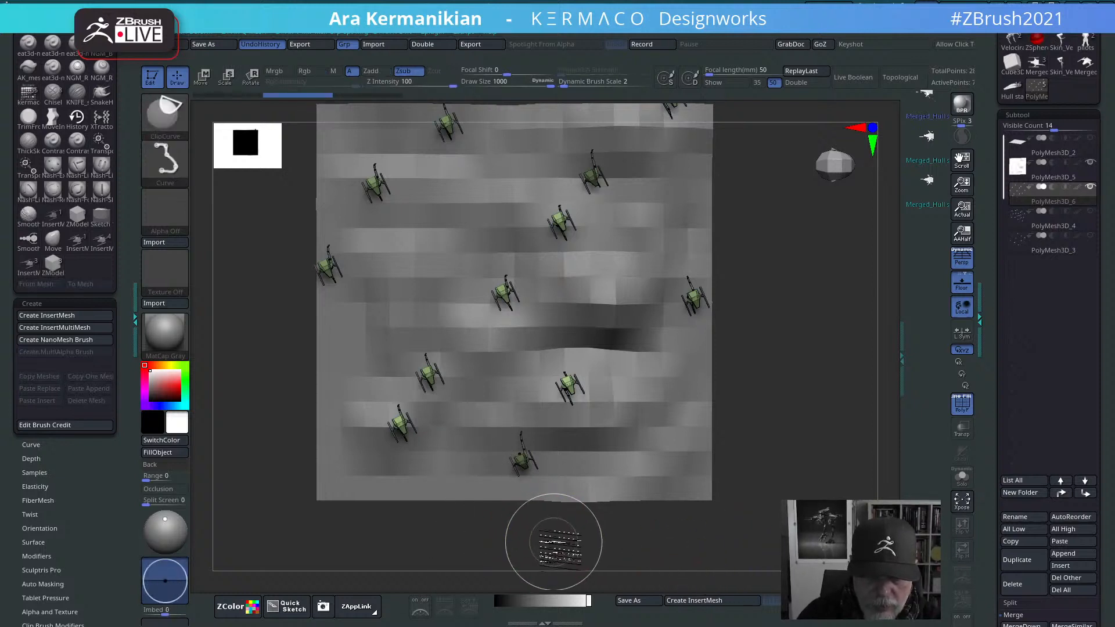
ctrl+shift+drag(552, 530, 531, 430)
ctrl+alt+shift+drag(489, 430, 484, 418)
drag(663, 541, 857, 451)
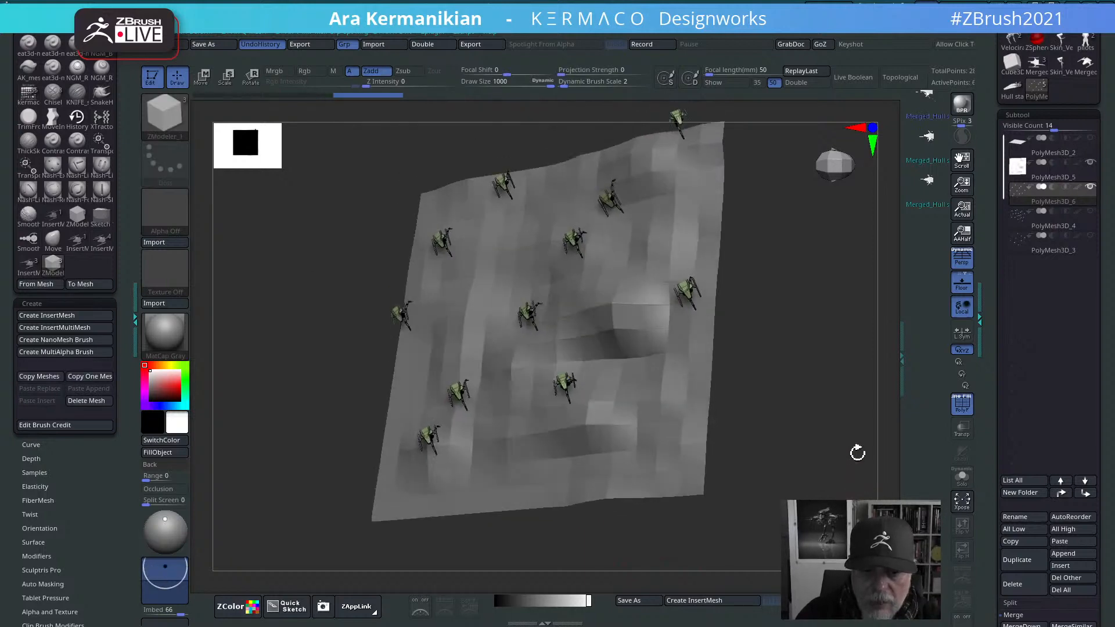
Step: Set the selection brush to SelectRect with the Rect stroke
click(187, 114)
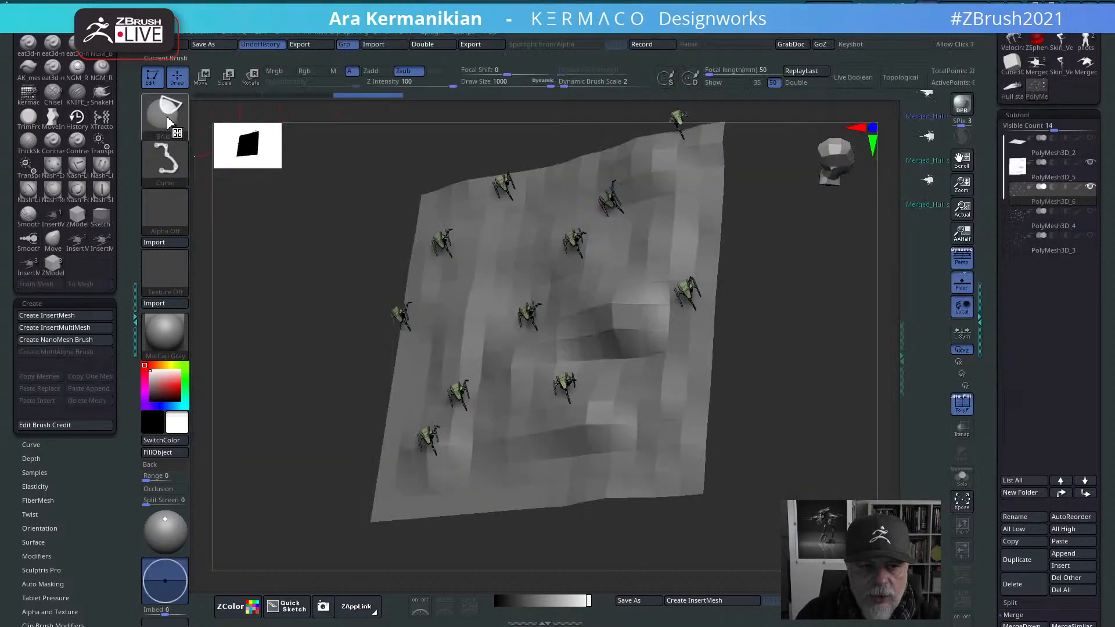
ctrl+shift+click(169, 120)
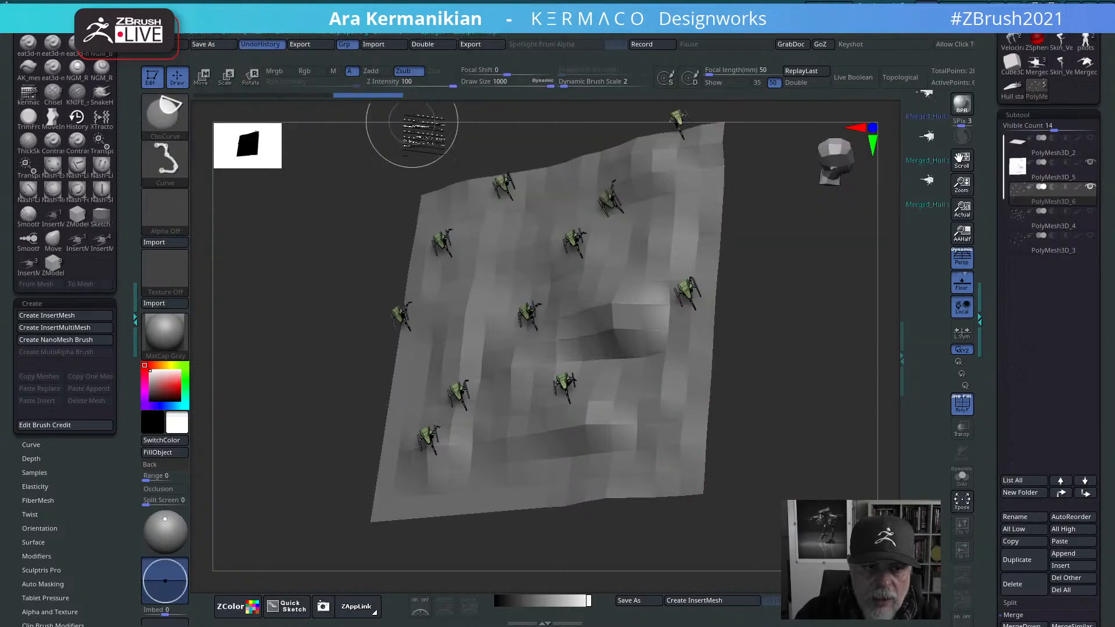
ctrl+shift+click(177, 119)
click(374, 126)
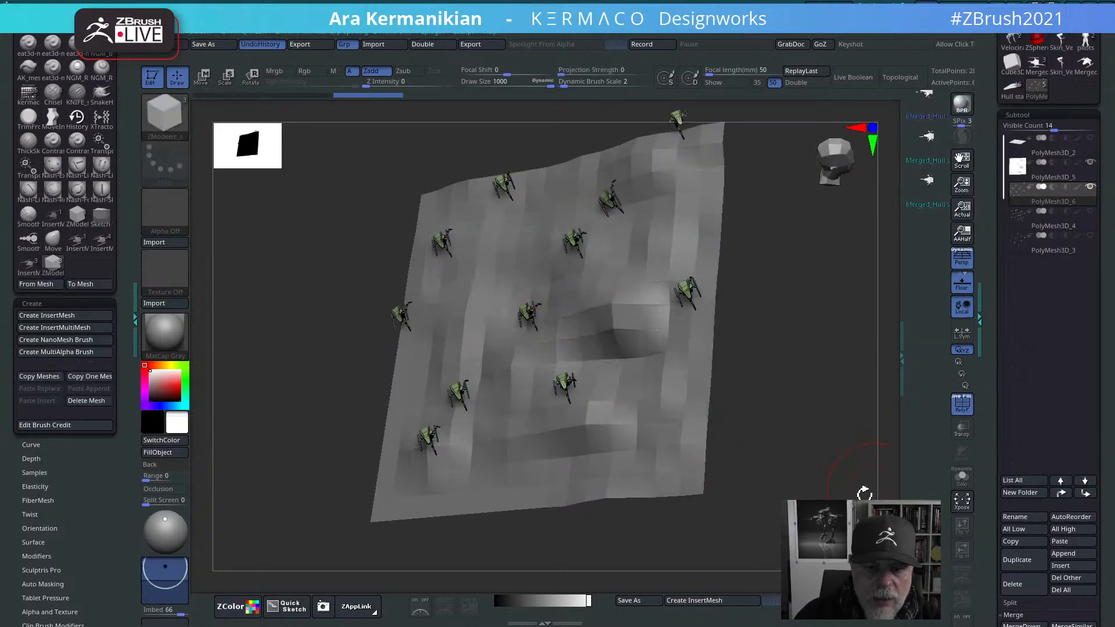
Step: Try isolating the single walker at the terrain's right edge and restore the visibility of all walkers
mouse_move(834, 503)
ctrl+shift+mouse_down()
mouse_move(737, 368)
mouse_move(631, 384)
mouse_move(515, 354)
mouse_move(644, 218)
mouse_move(634, 216)
ctrl+shift+mouse_up()
ctrl+shift+click(827, 287)
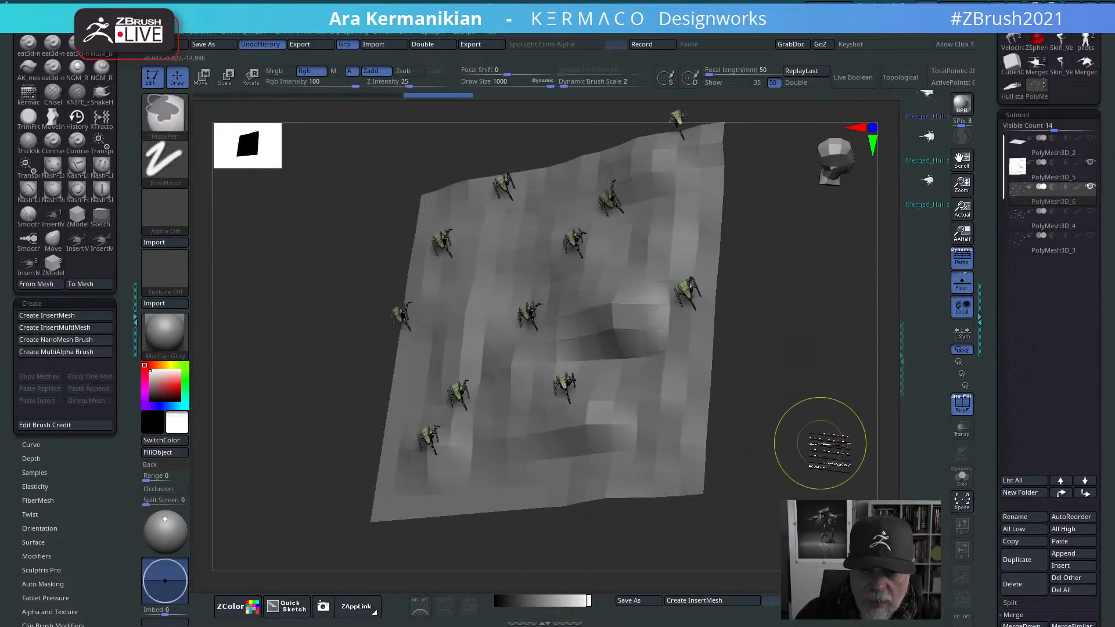
mouse_move(816, 466)
ctrl+shift+mouse_down()
mouse_move(699, 325)
mouse_move(753, 350)
mouse_move(696, 328)
mouse_move(716, 319)
mouse_move(657, 286)
mouse_move(652, 241)
ctrl+shift+mouse_up()
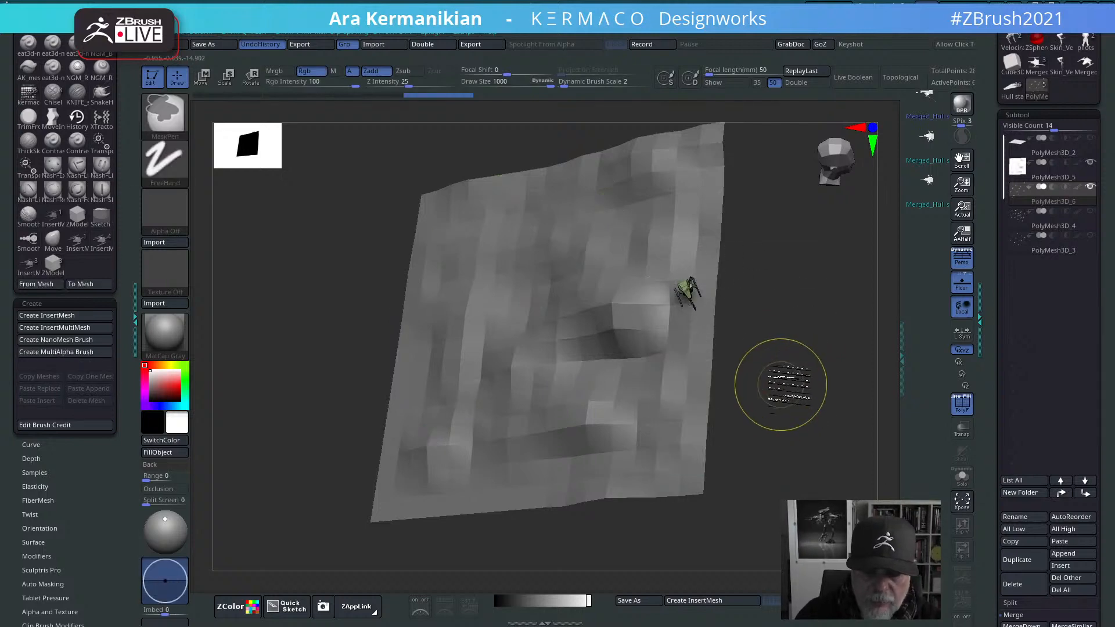
ctrl+shift+click(790, 401)
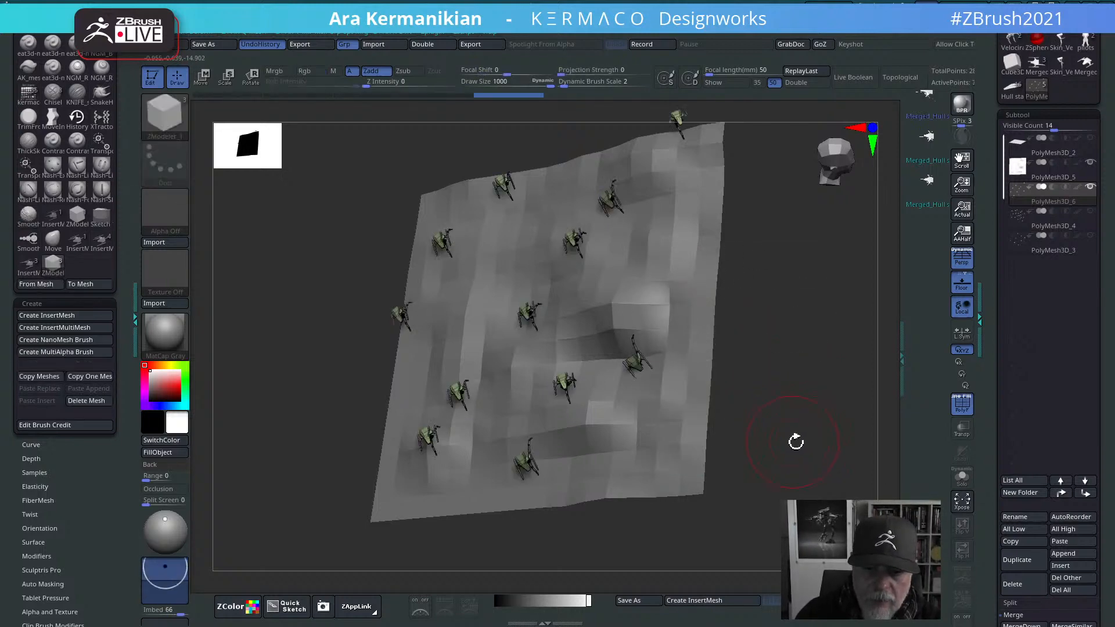
drag(797, 422, 816, 428)
right_click(816, 427)
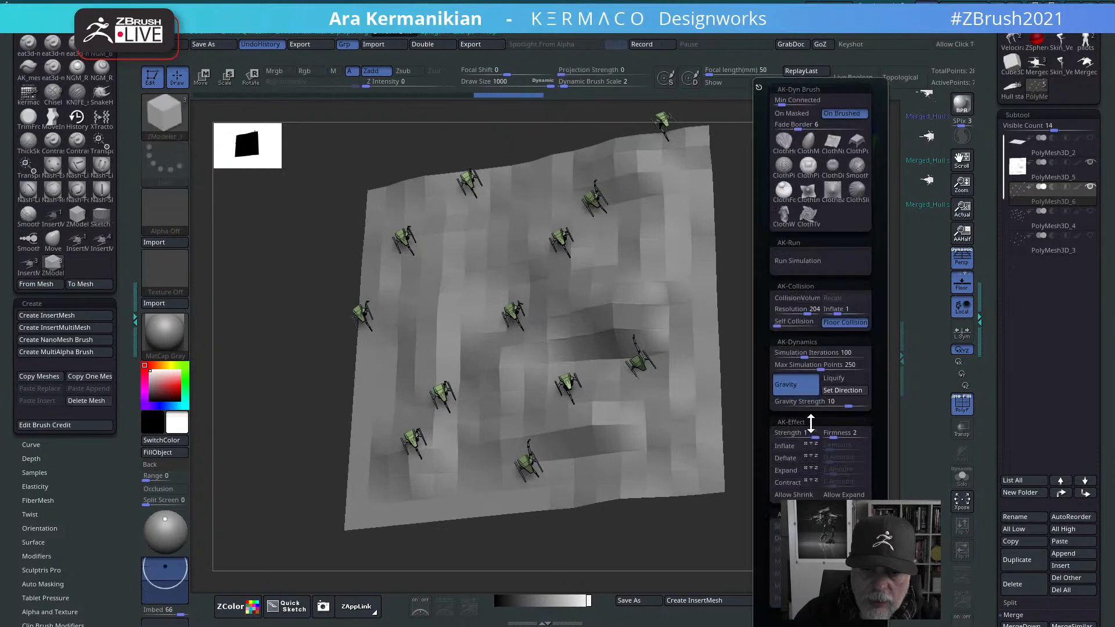
ctrl+shift+drag(803, 384, 774, 393)
ctrl+shift+click(773, 393)
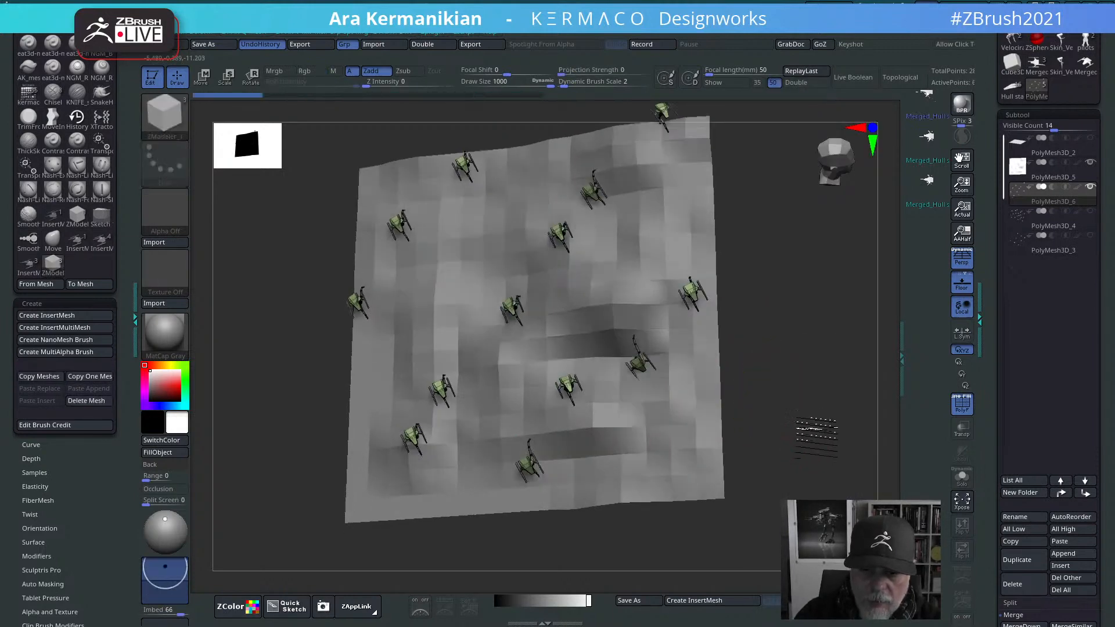
Step: Hide the walker beside the terrain's dip and the one near its lower edge, and delete the hidden geometry
drag(788, 399, 635, 323)
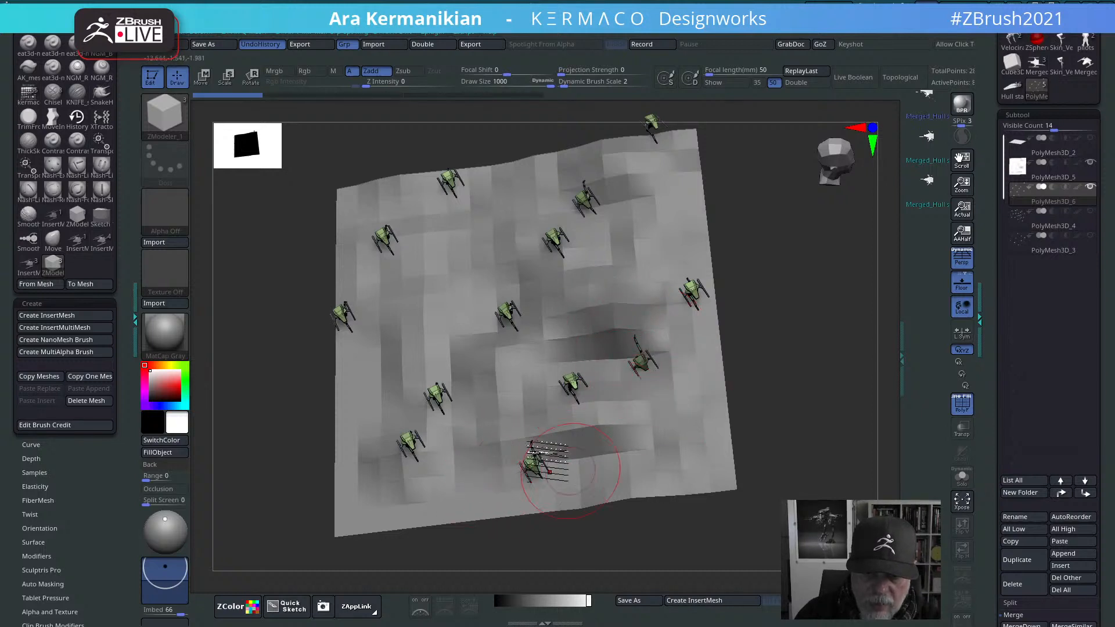
mouse_move(807, 440)
ctrl+shift+mouse_down()
mouse_move(699, 348)
mouse_move(700, 336)
mouse_move(632, 338)
mouse_move(601, 324)
ctrl+shift+mouse_up()
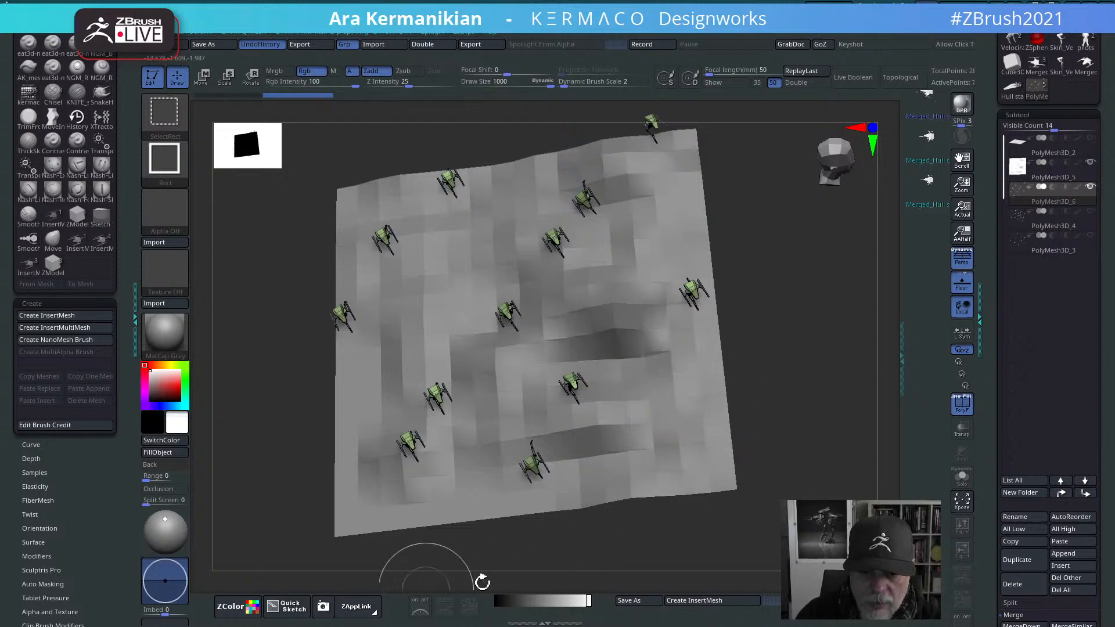
ctrl+shift+drag(580, 554, 472, 412)
drag(757, 480, 789, 389)
key(space)
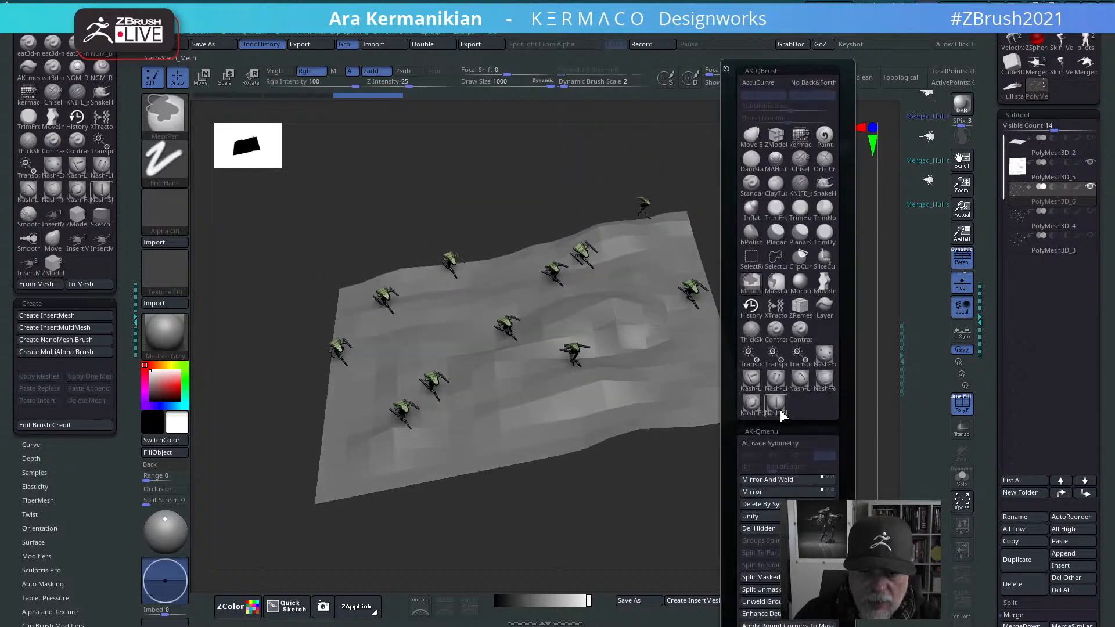
click(764, 531)
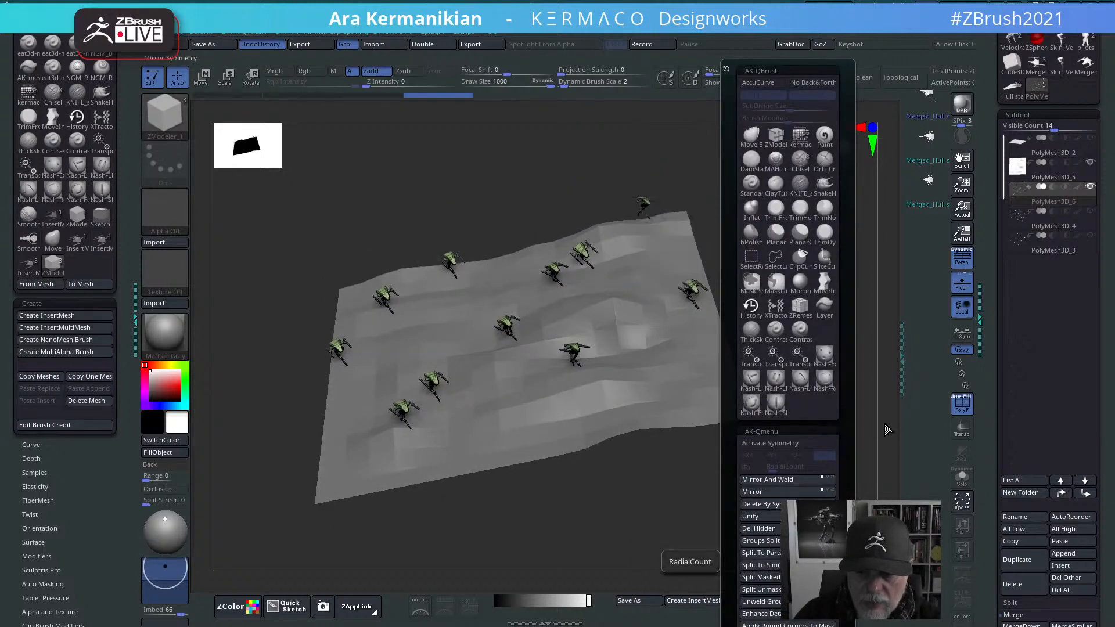
Step: Turn off the polyframe display and examine how the remaining walkers stand on the terrain from several angles
drag(834, 427, 801, 407)
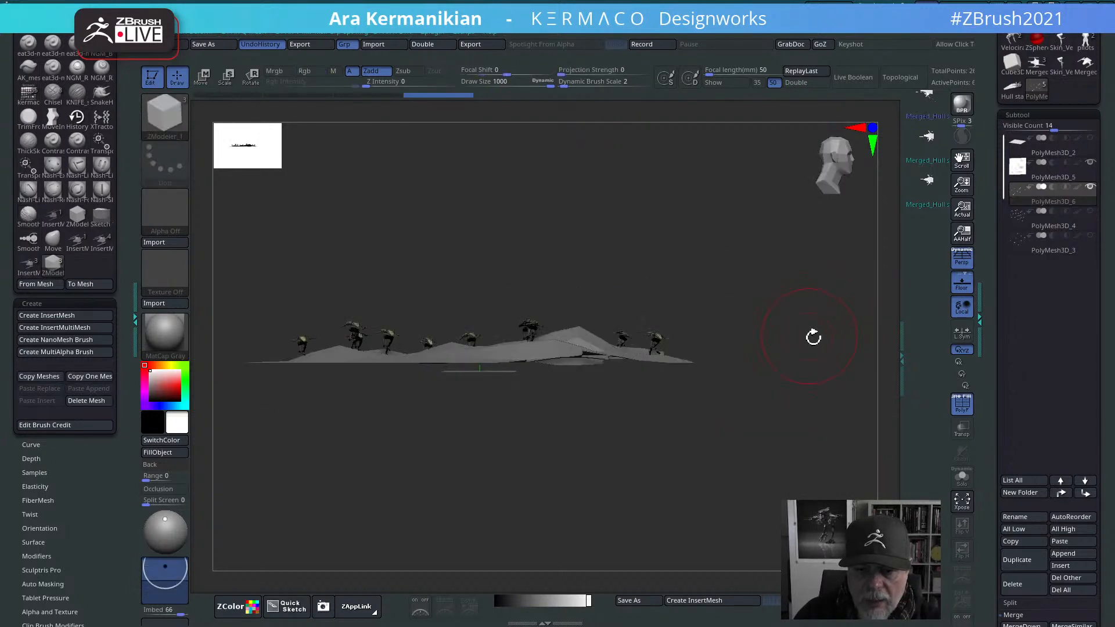
drag(813, 337, 808, 383)
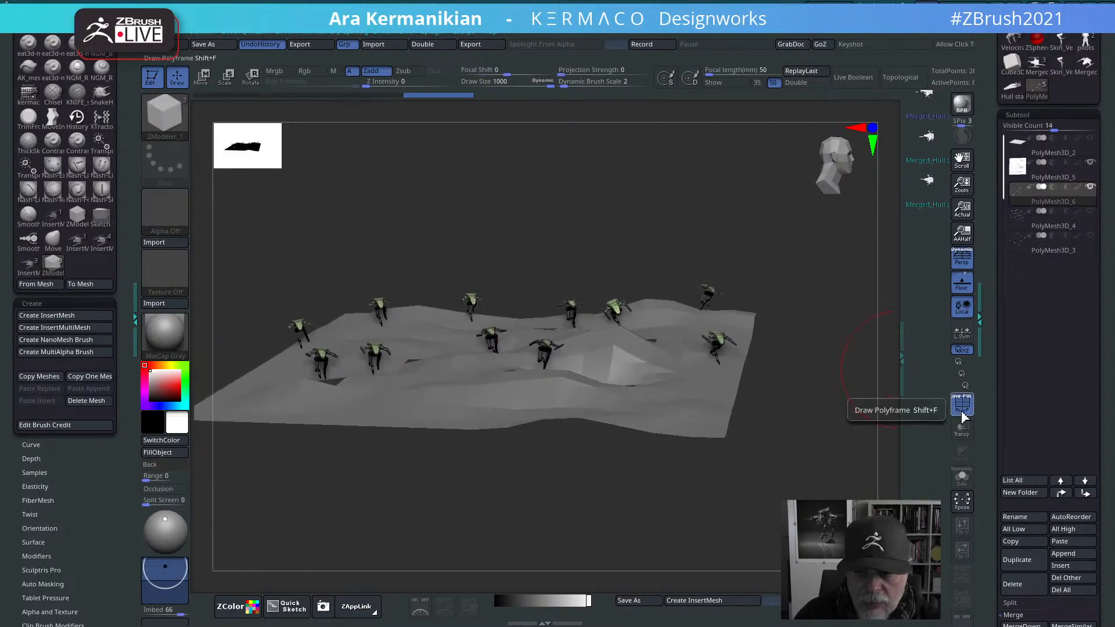
drag(826, 443, 599, 221)
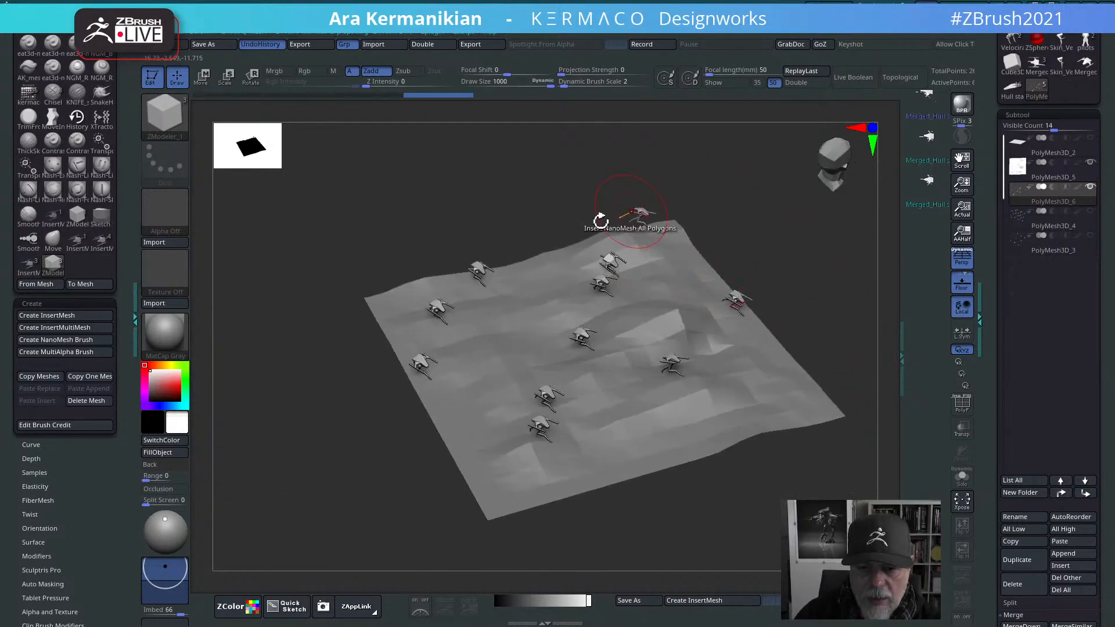
mouse_move(836, 363)
mouse_down()
mouse_move(834, 324)
mouse_move(836, 384)
mouse_move(796, 418)
mouse_move(434, 324)
mouse_up()
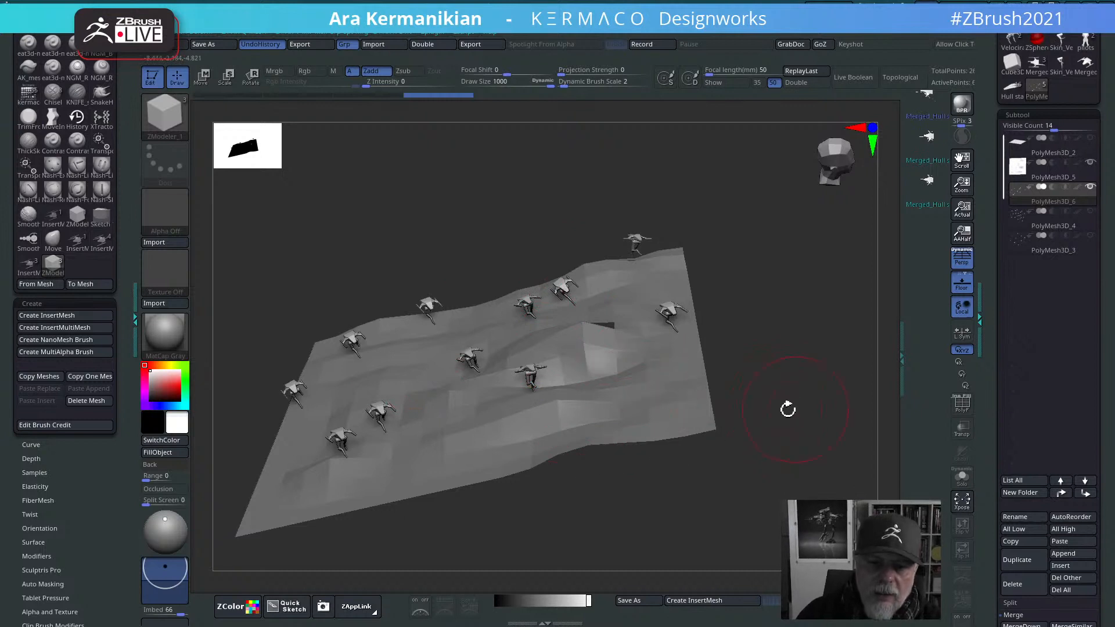
drag(766, 378, 690, 319)
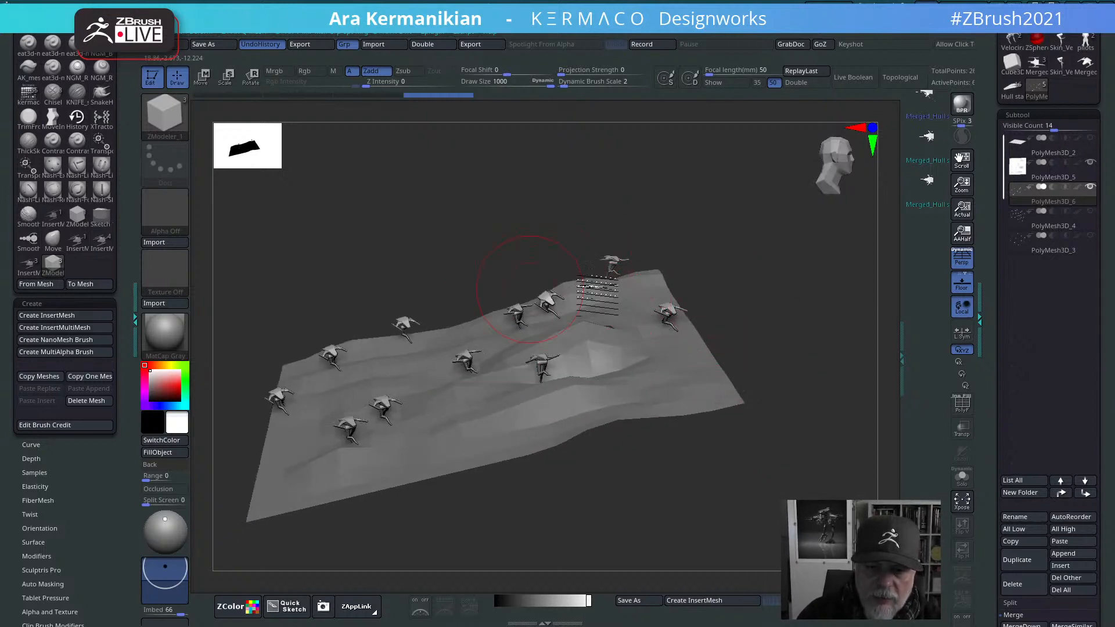
drag(767, 323, 483, 314)
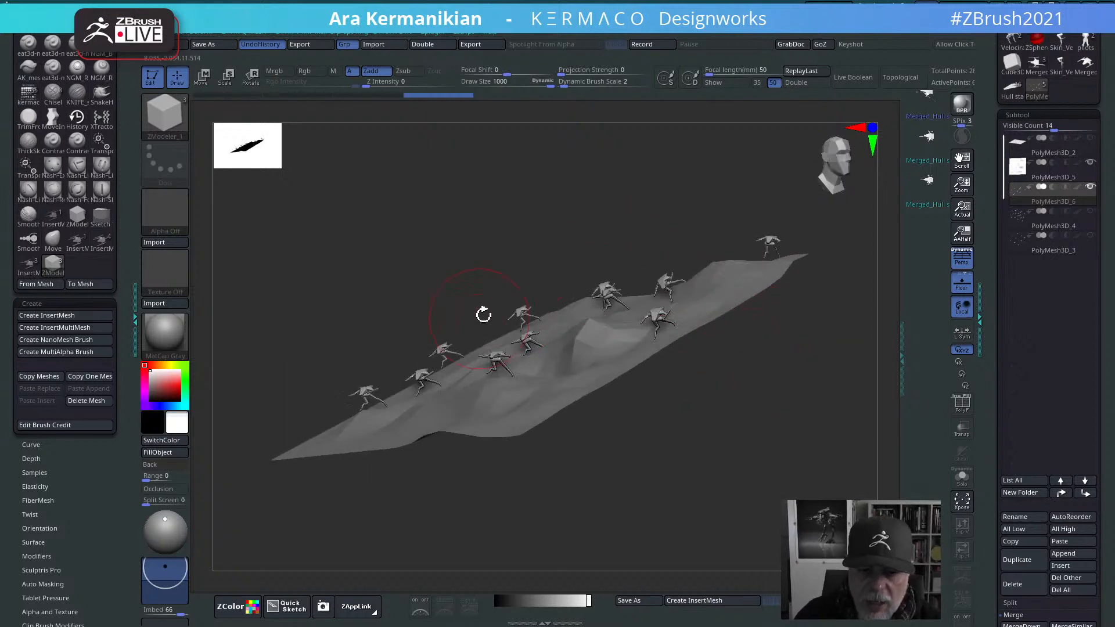
drag(694, 485, 606, 406)
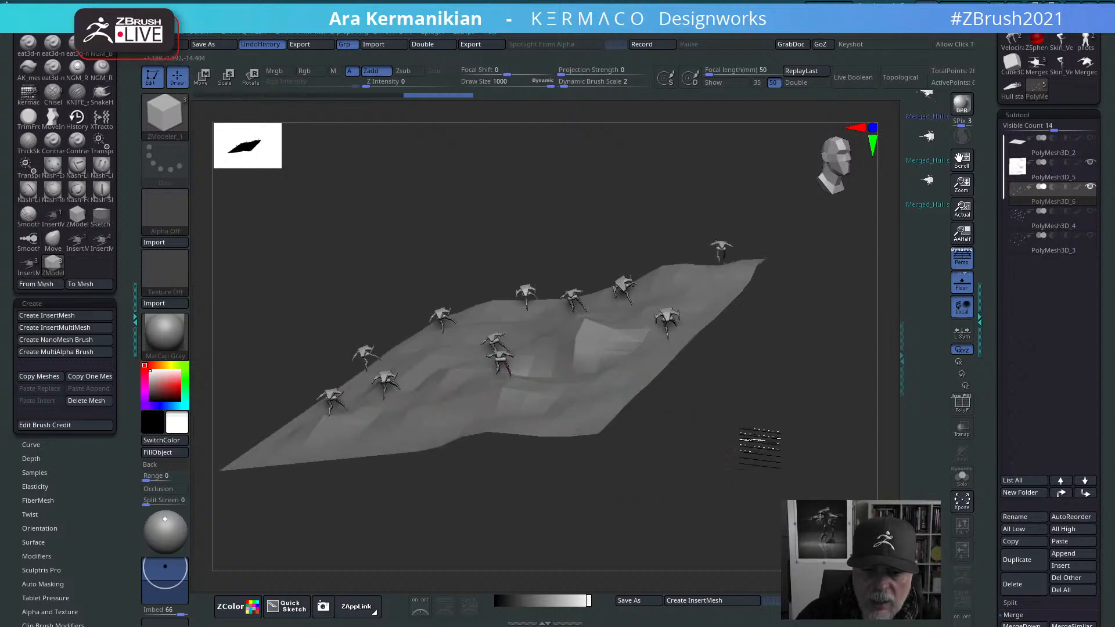
drag(759, 447, 776, 439)
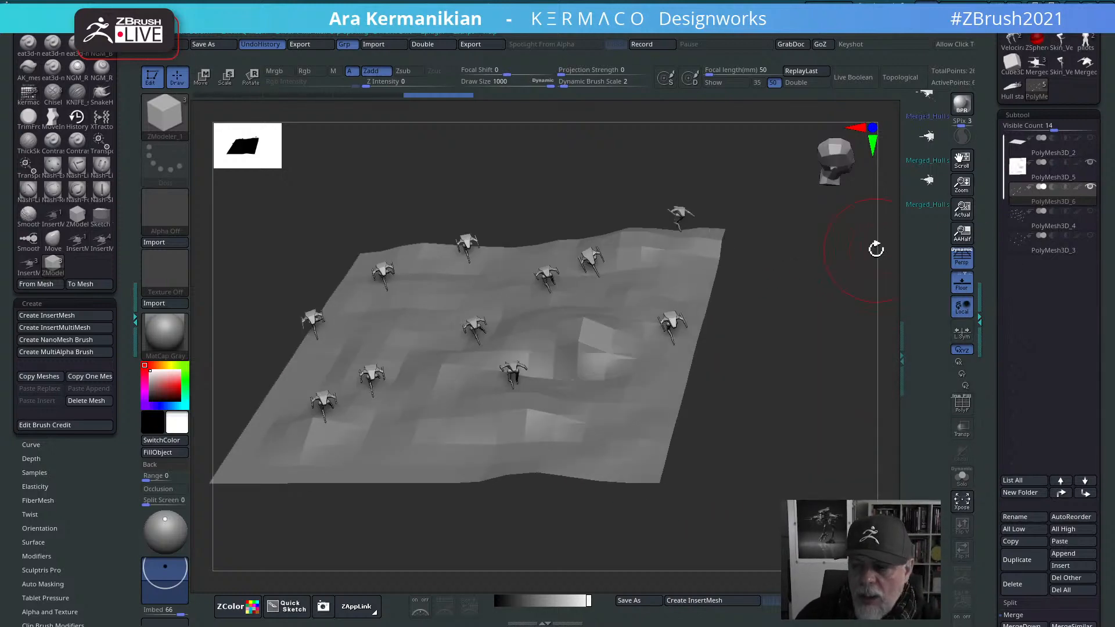
drag(824, 401, 688, 334)
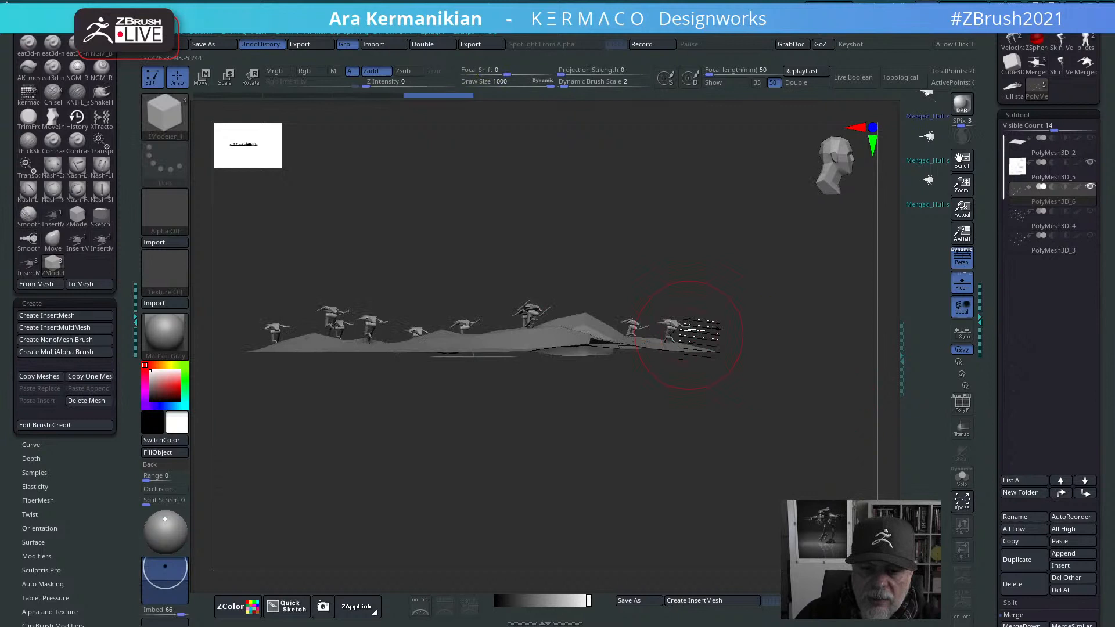
Step: Switch from the terrain scene to the Merged_Hull start1 tool that holds the walker poses with legs
click(1029, 115)
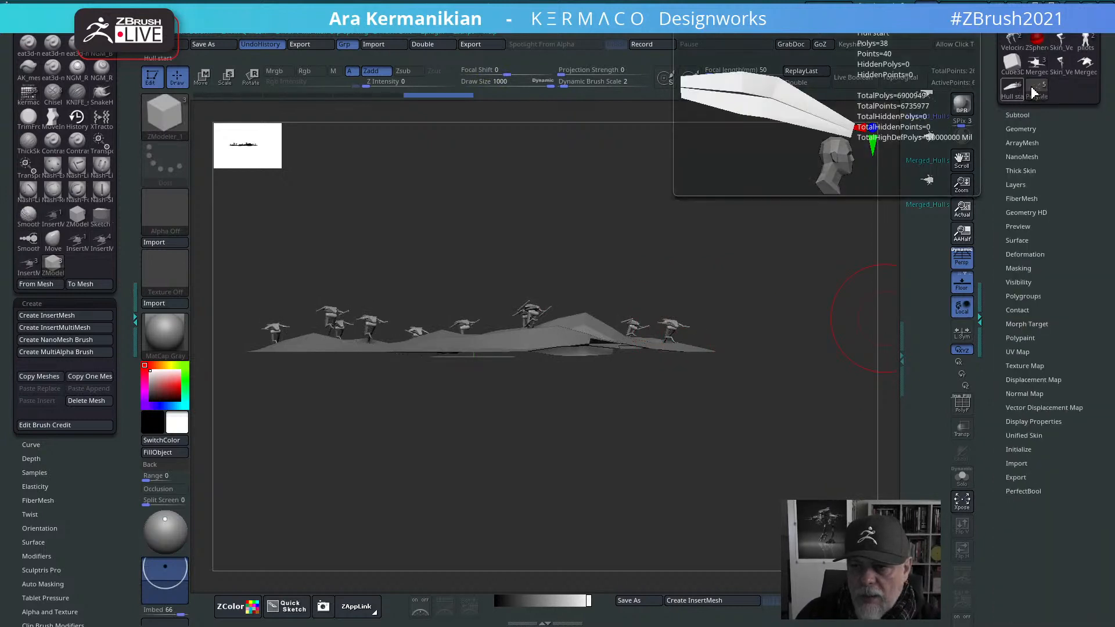
click(1082, 70)
drag(708, 299, 816, 296)
click(1016, 115)
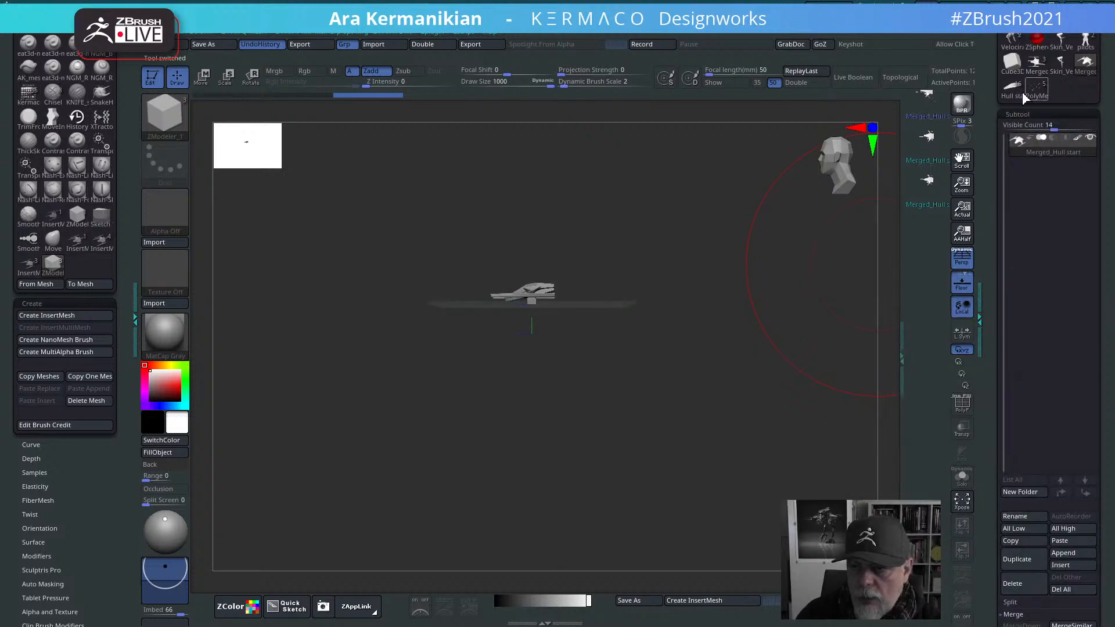
click(1035, 64)
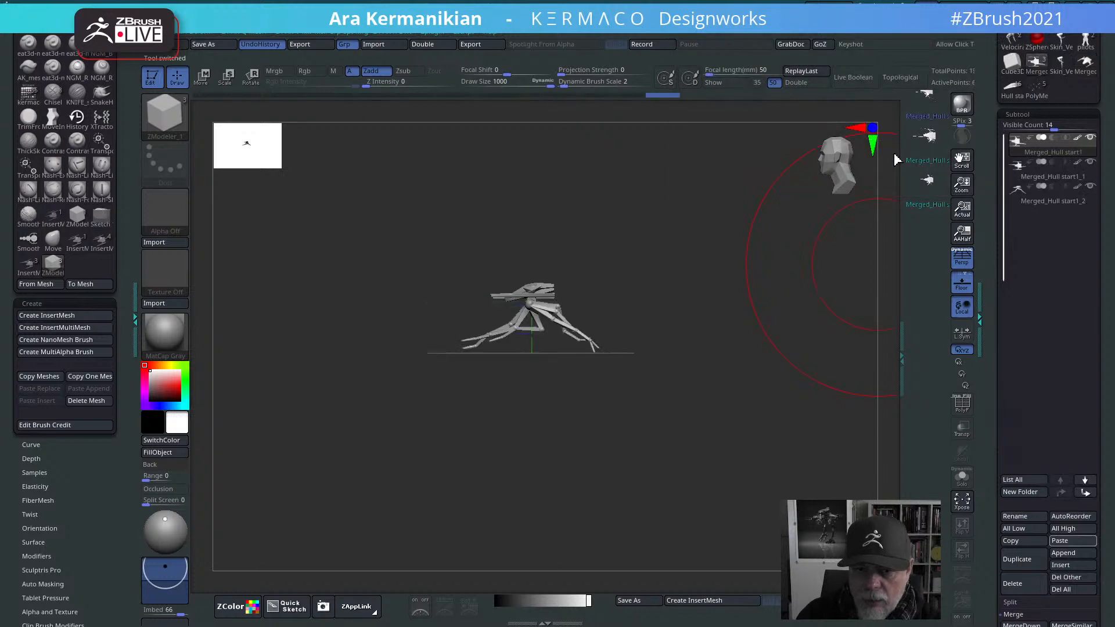
Step: Make the Merged_Hull start1_1 subtool active and isolate it in Solo mode
drag(723, 259, 784, 248)
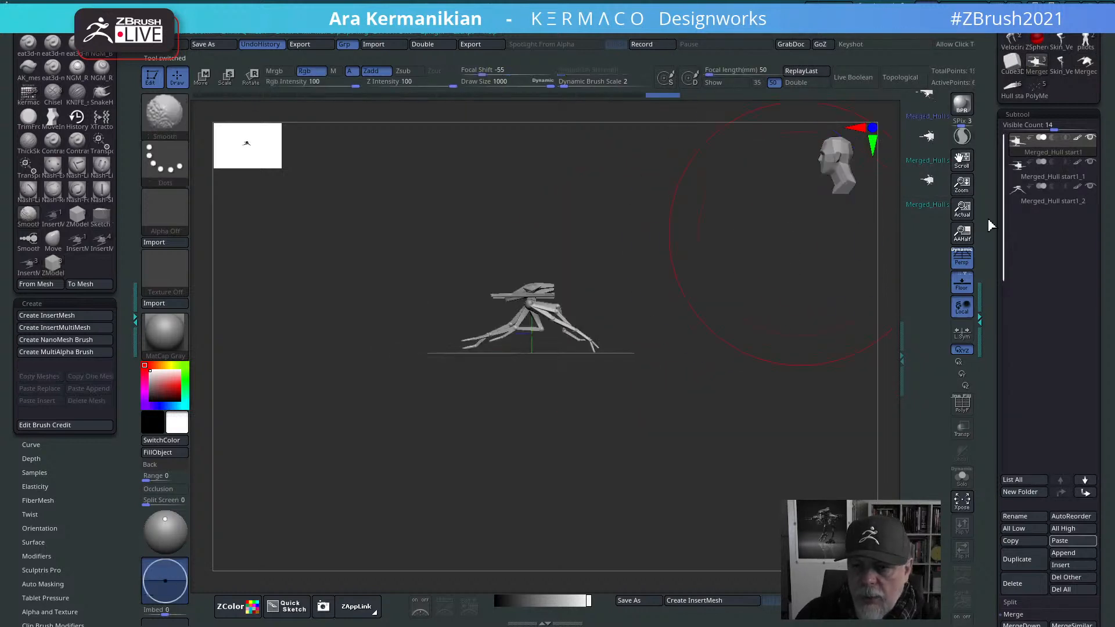
click(1040, 174)
alt+drag(756, 296, 846, 386)
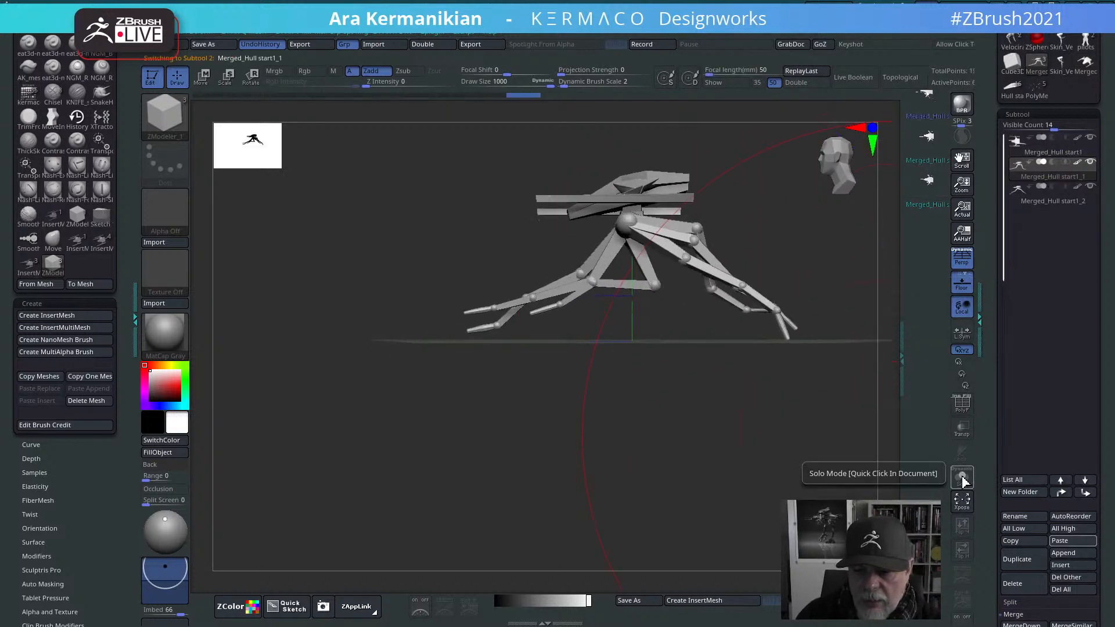
click(962, 480)
mouse_move(782, 276)
mouse_down()
mouse_move(746, 416)
mouse_move(821, 326)
mouse_move(796, 330)
mouse_move(849, 329)
mouse_up()
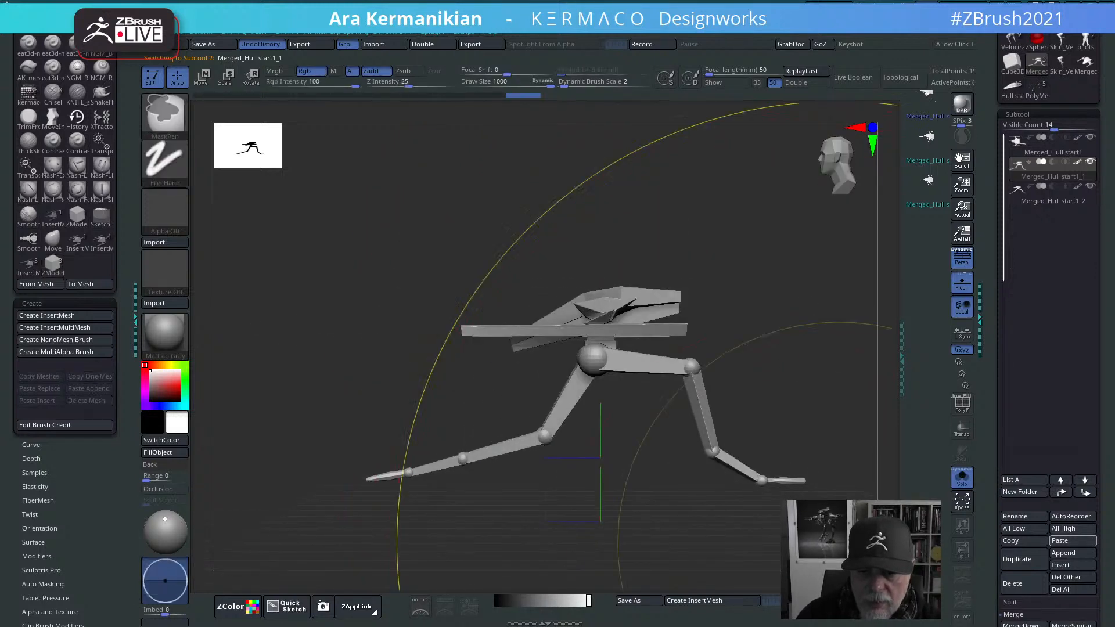
Step: Mask the walker's legs and hip, and raise the transform gizmo's pivot to the hull just above the hip joint
ctrl+drag(869, 534, 356, 382)
ctrl+drag(781, 370, 515, 343)
mouse_move(786, 409)
ctrl+mouse_down()
mouse_move(600, 349)
mouse_move(553, 356)
ctrl+mouse_up()
key(w)
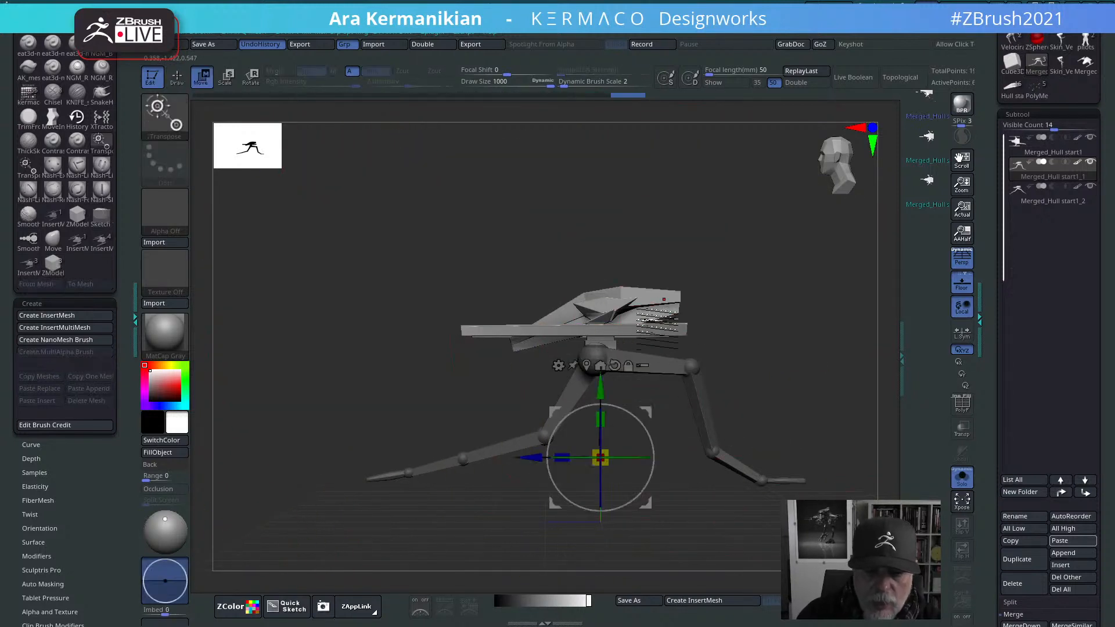
alt+drag(601, 388, 605, 265)
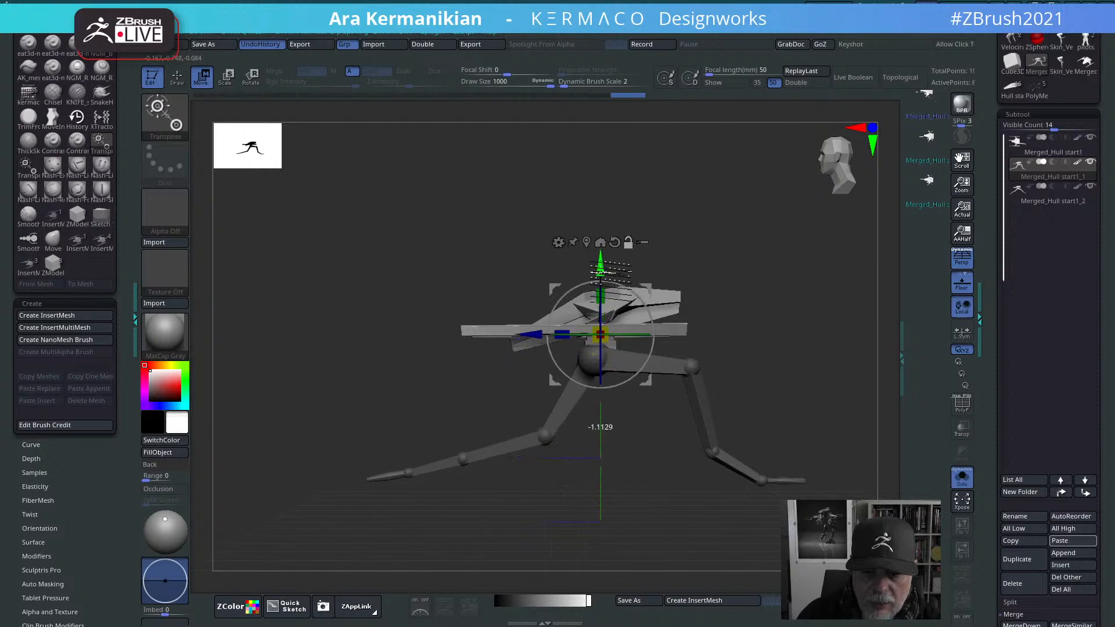
Step: Rotate the unmasked hull and arms sideways above the masked legs, and return to Draw mode
drag(616, 335, 650, 334)
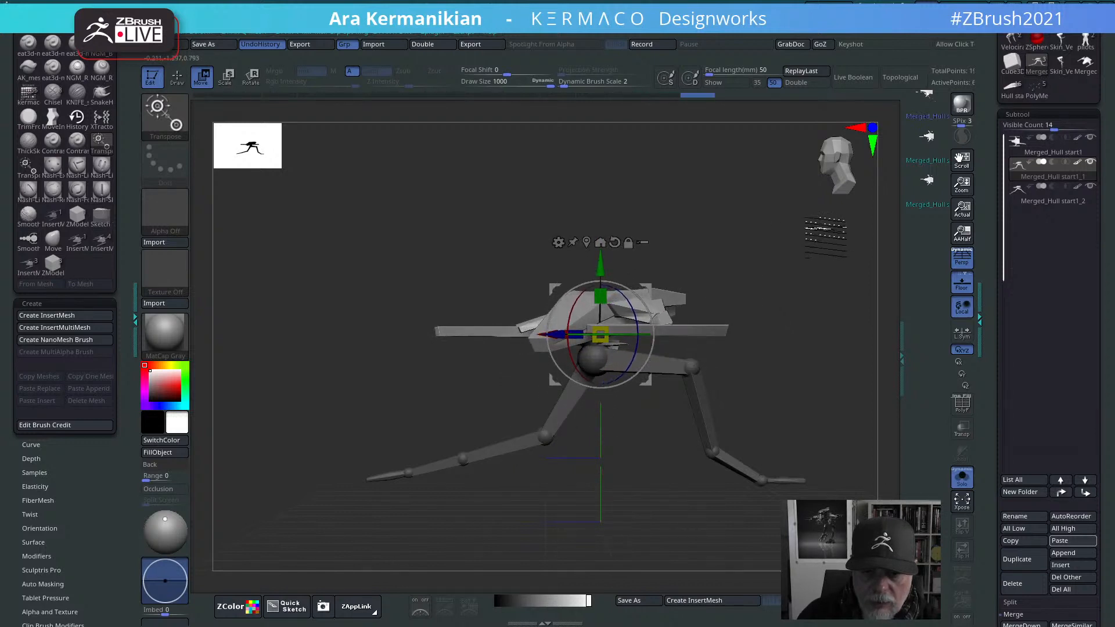
drag(804, 216, 825, 285)
drag(625, 352, 608, 335)
drag(817, 328, 786, 262)
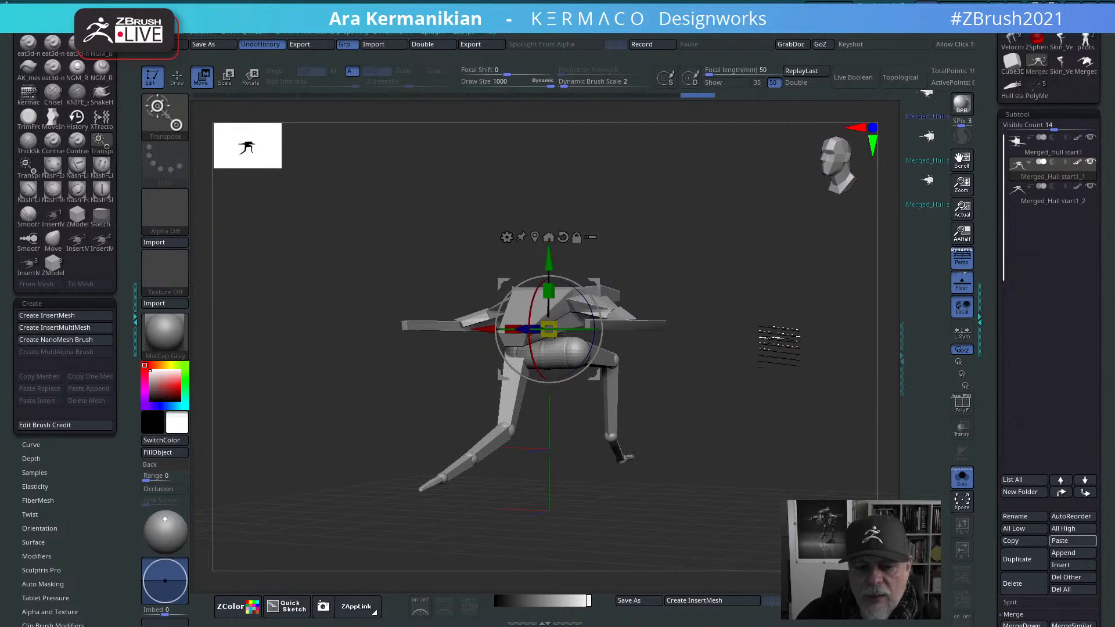
key(q)
mouse_move(775, 310)
mouse_down()
mouse_move(737, 316)
mouse_move(771, 308)
mouse_move(743, 309)
mouse_move(770, 348)
mouse_up()
key(z)
Step: Switch to the PolyMesh3D_6 tool with the group of walkers and turn off Solo mode to include the terrain
click(1036, 88)
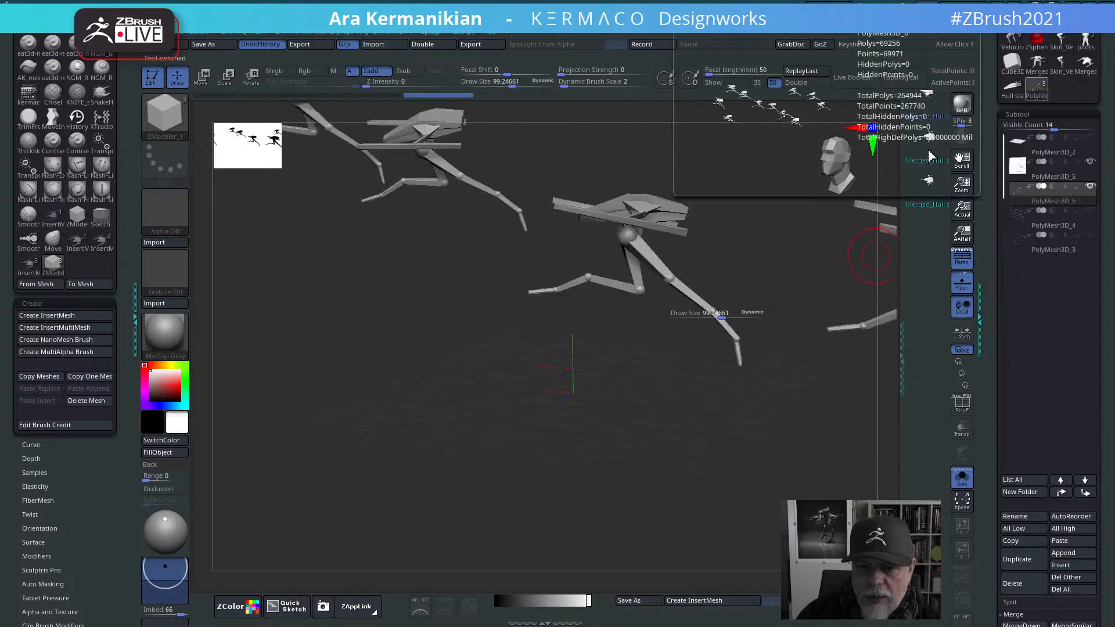
alt+drag(815, 302, 871, 308)
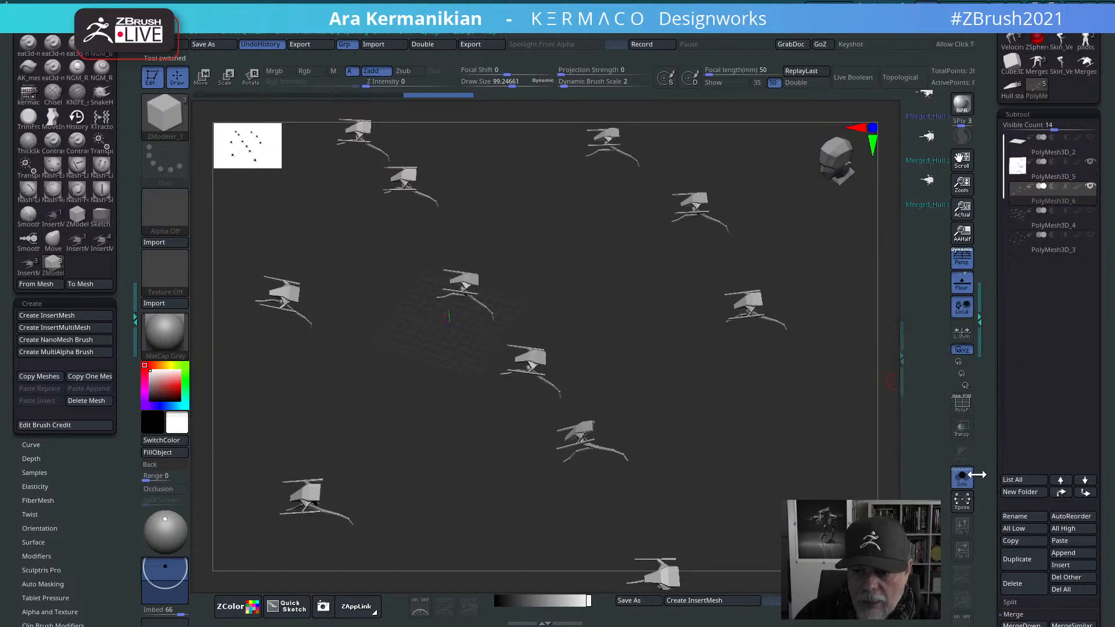
click(962, 477)
drag(751, 515, 704, 251)
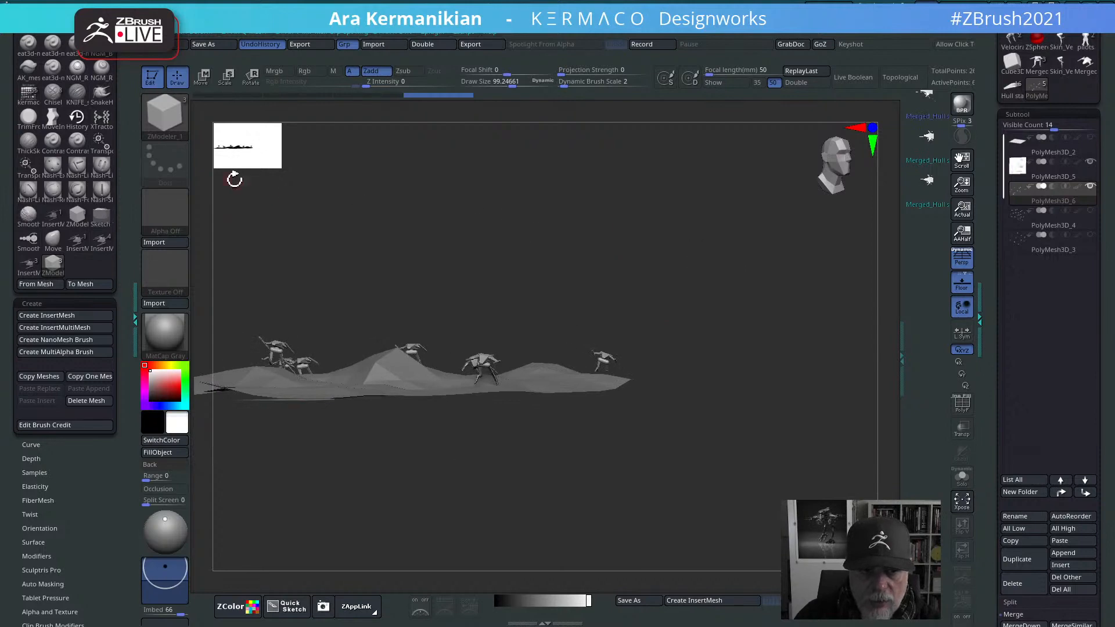
Step: Enlarge the silhouette thumbnail to size 190 and review the walkers on the terrain in profile and from above
drag(305, 169, 545, 271)
drag(707, 289, 781, 298)
drag(526, 312, 324, 196)
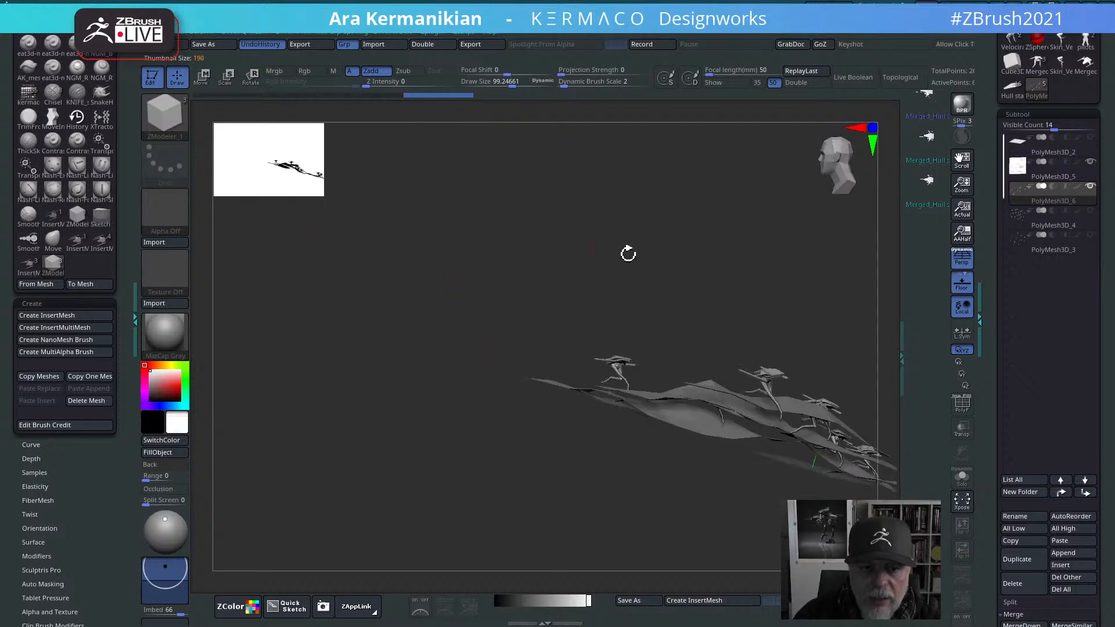
mouse_move(629, 252)
mouse_down()
mouse_move(736, 294)
mouse_move(645, 278)
mouse_move(761, 263)
mouse_move(648, 249)
mouse_move(641, 269)
mouse_up()
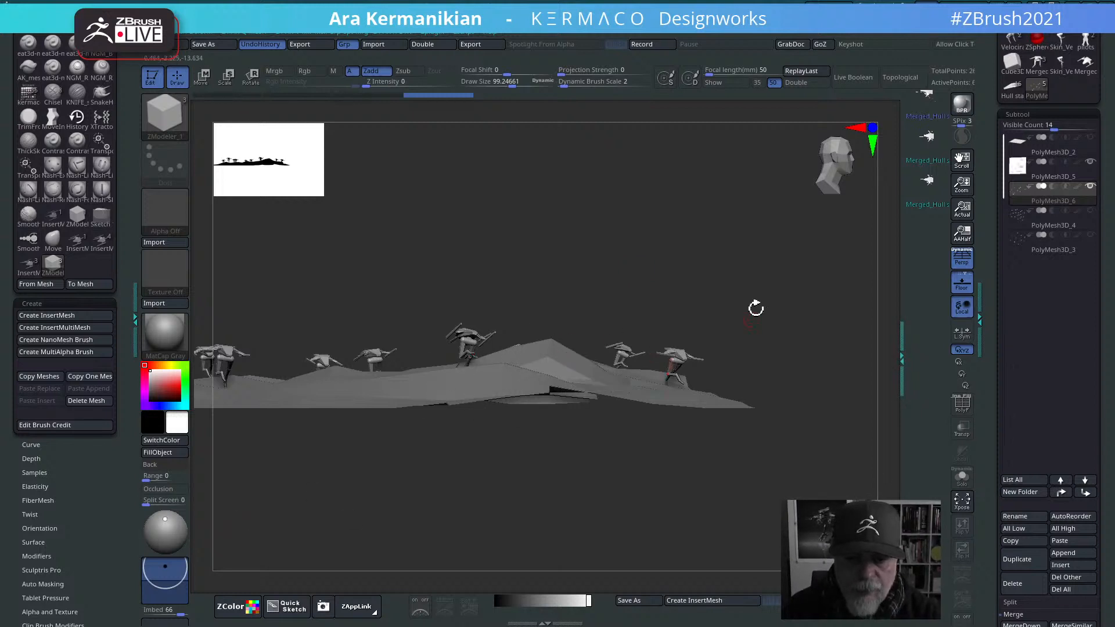
drag(755, 307, 515, 447)
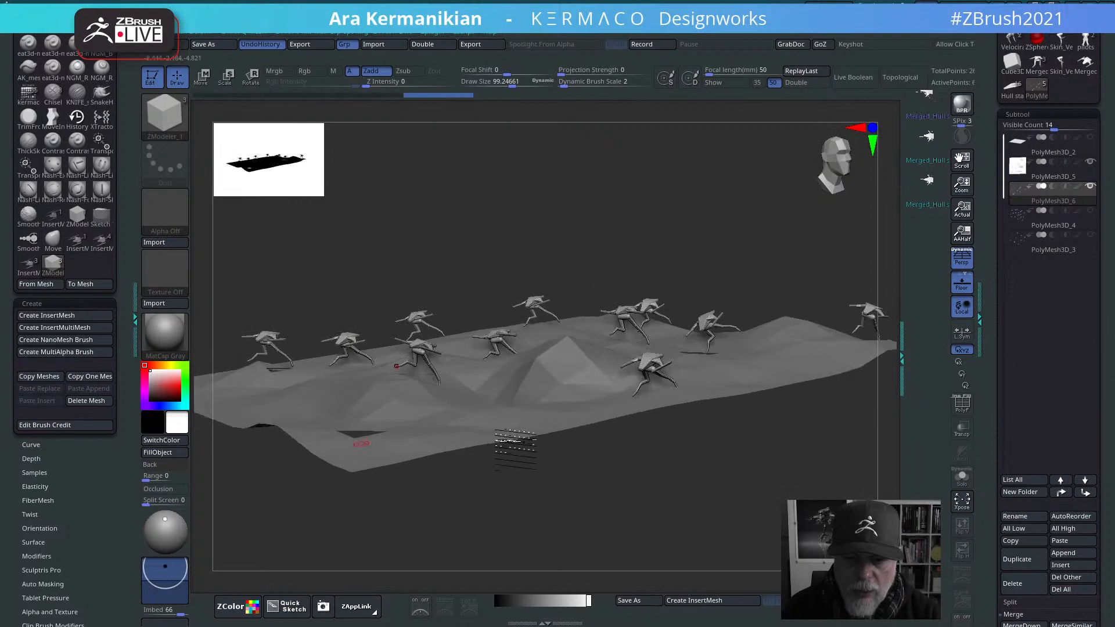
drag(780, 238, 825, 277)
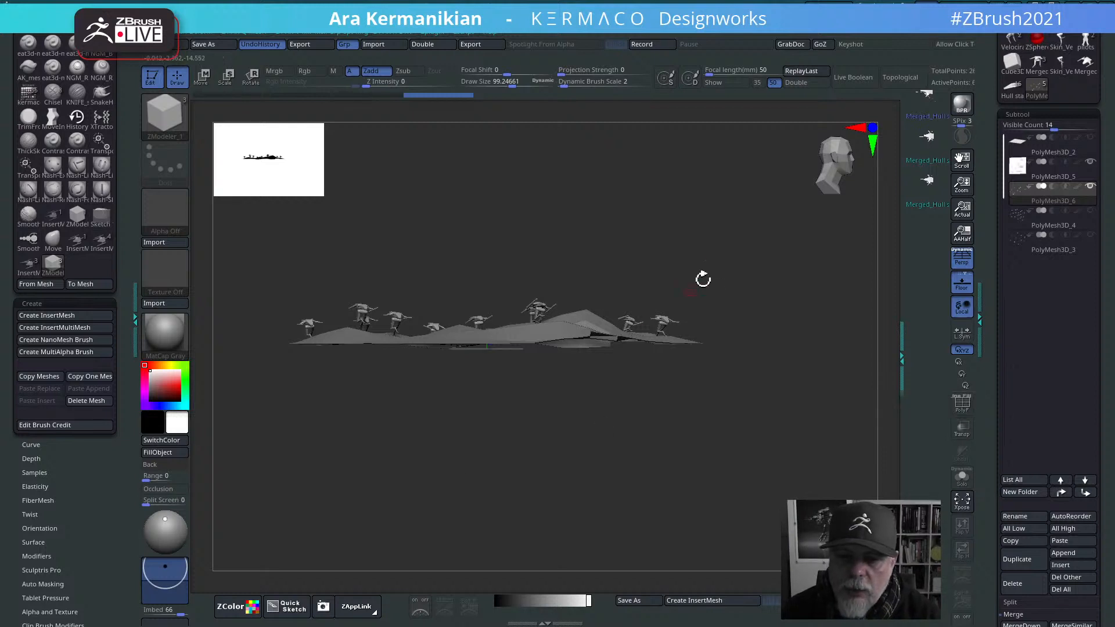
drag(702, 279, 699, 259)
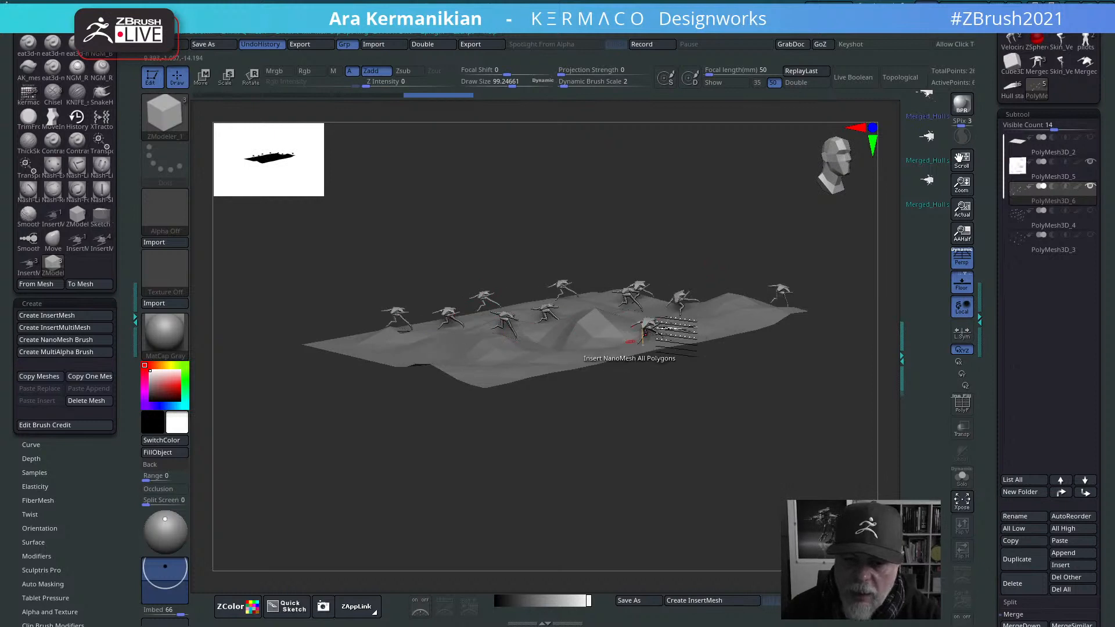
Step: Switch to the Hull start tool, show its subtool list, and examine the standing walker from the front and side
click(1022, 115)
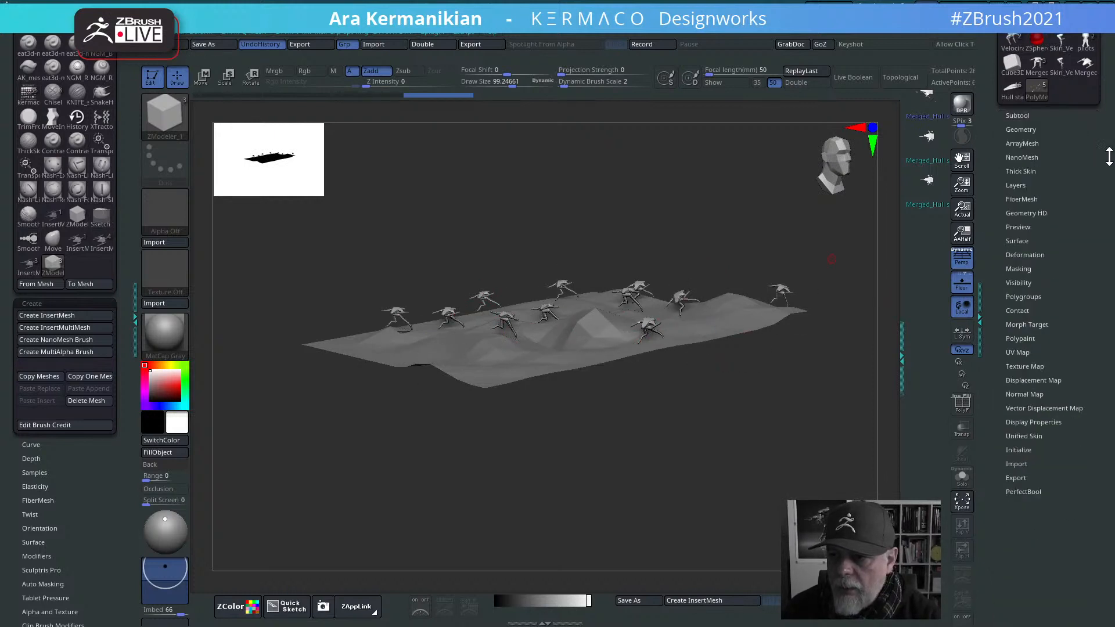
drag(1015, 168, 1101, 262)
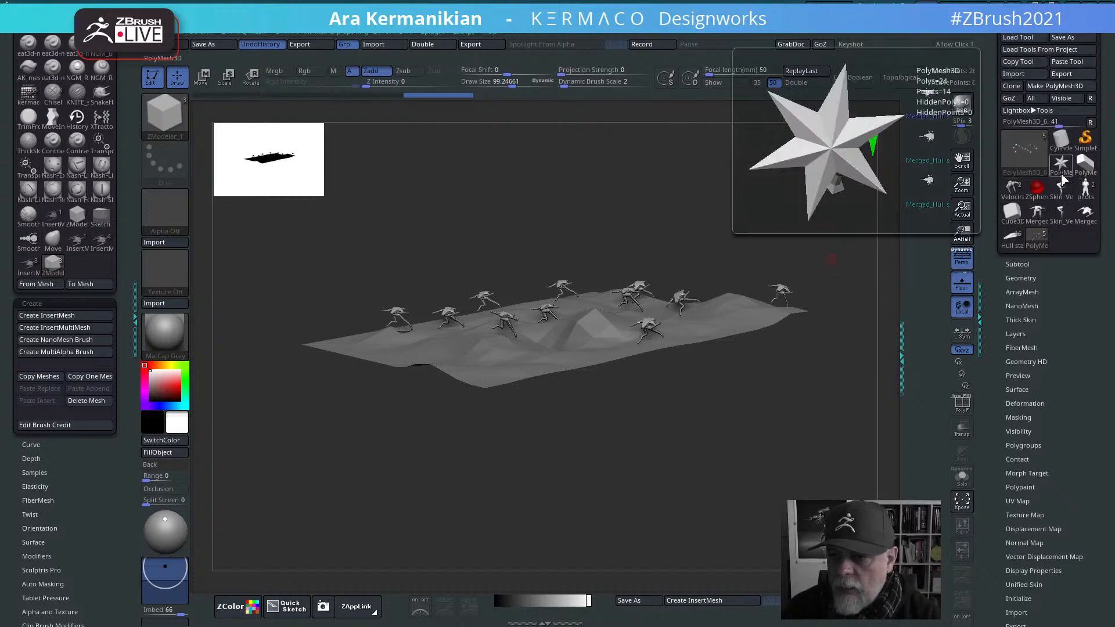
mouse_move(1039, 216)
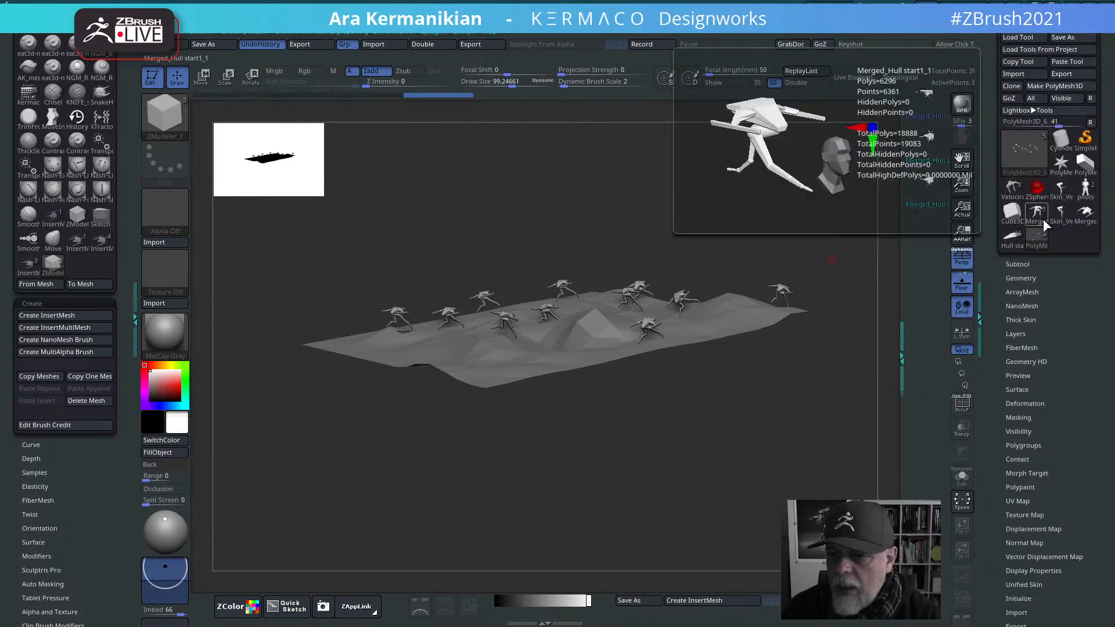
click(1012, 240)
drag(667, 337, 740, 314)
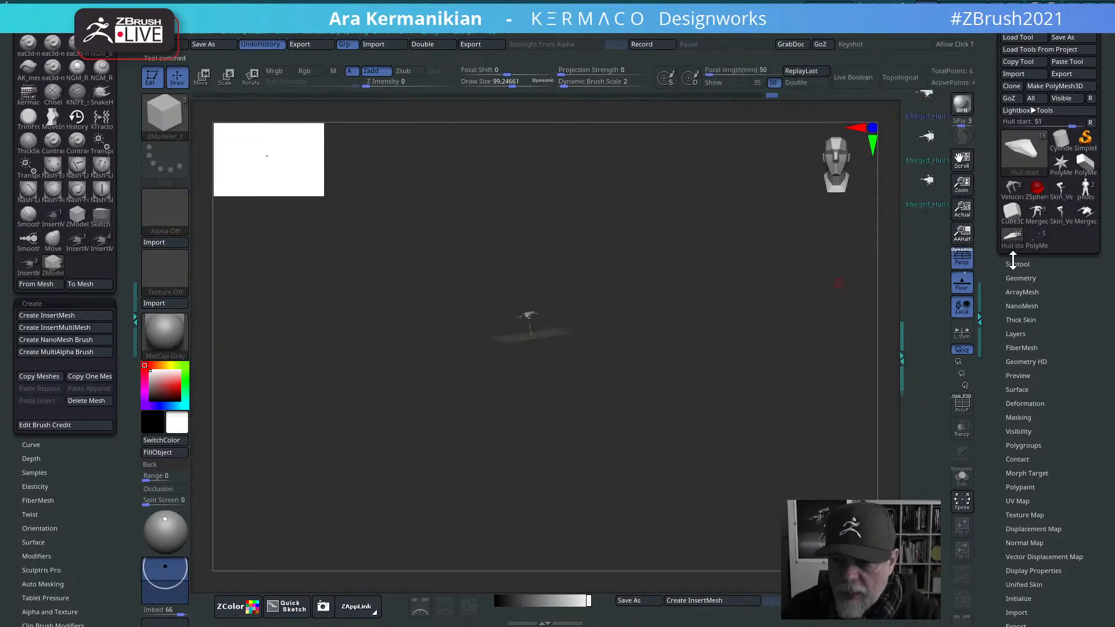
click(1016, 264)
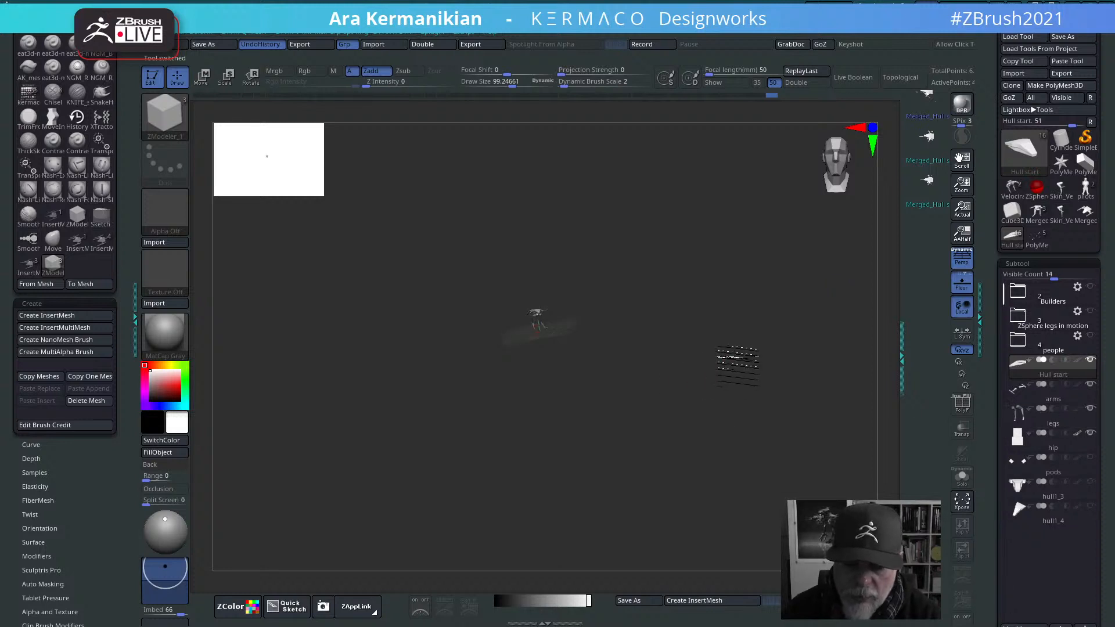
alt+drag(719, 380, 849, 473)
alt+drag(708, 310, 659, 372)
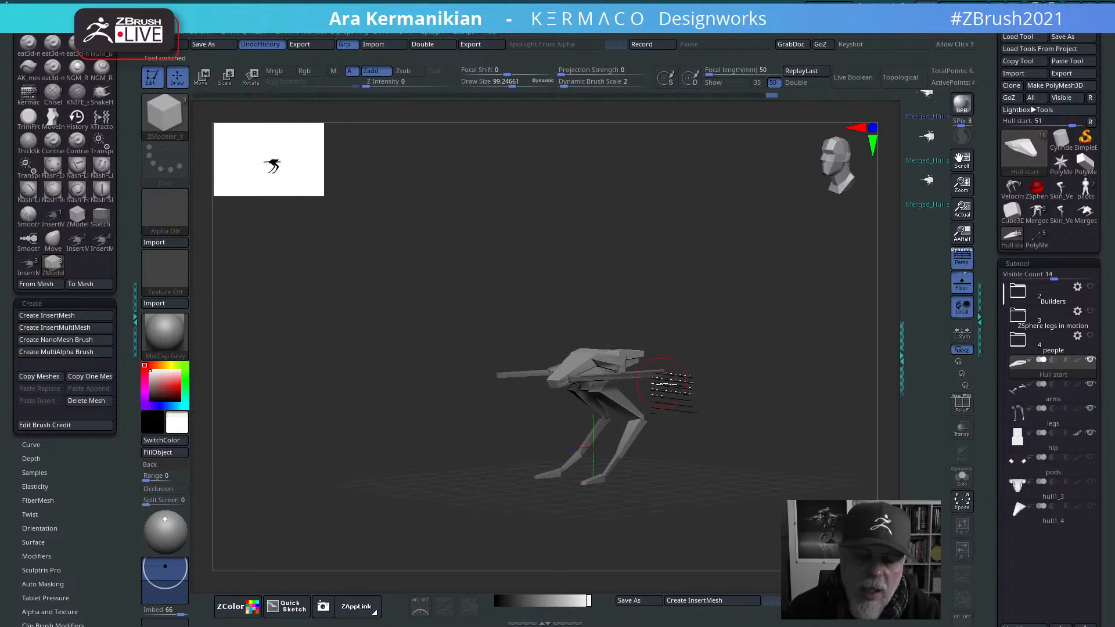
shift+drag(659, 387, 628, 402)
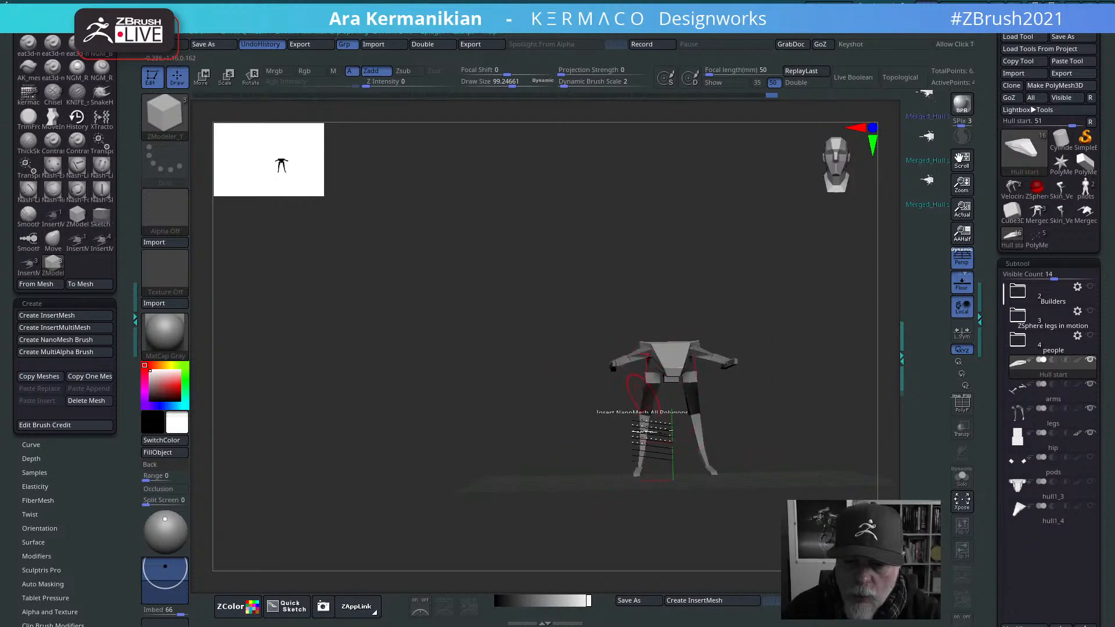
shift+drag(810, 404, 745, 371)
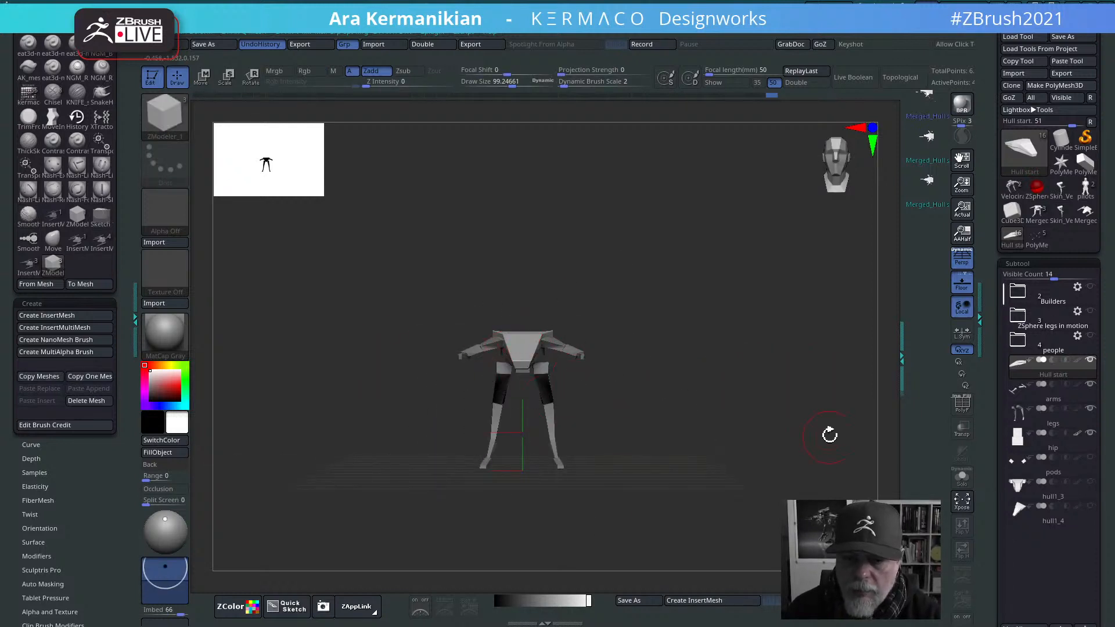
drag(830, 434, 767, 351)
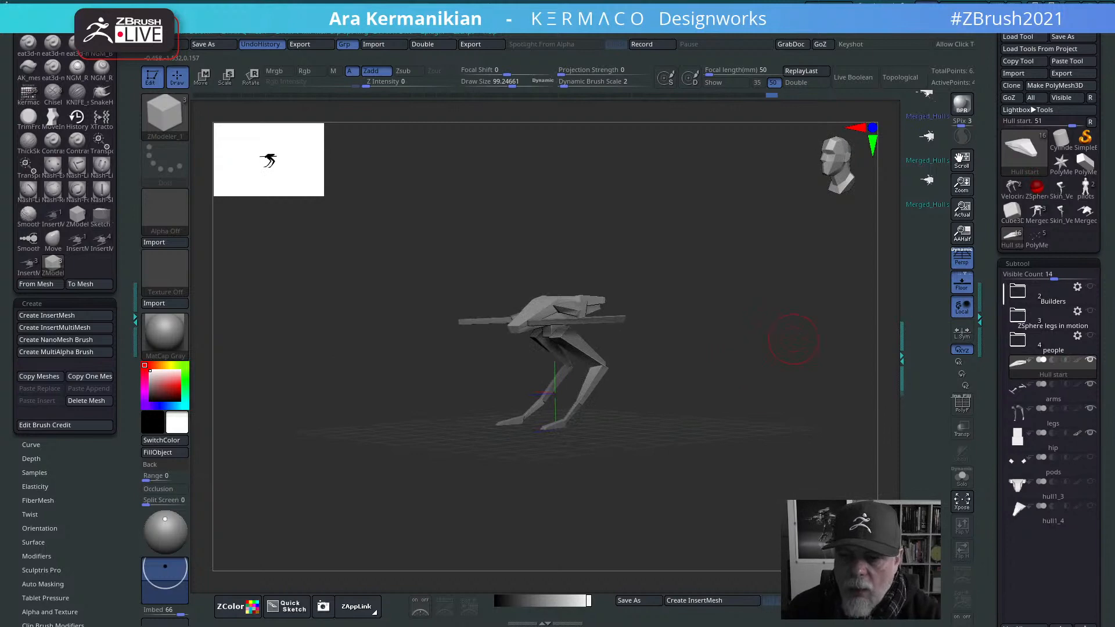
Step: Return to the PolyMesh3D_6 tool, frame the whole terrain with its walkers, and render it with Best-Preview Render
click(1036, 235)
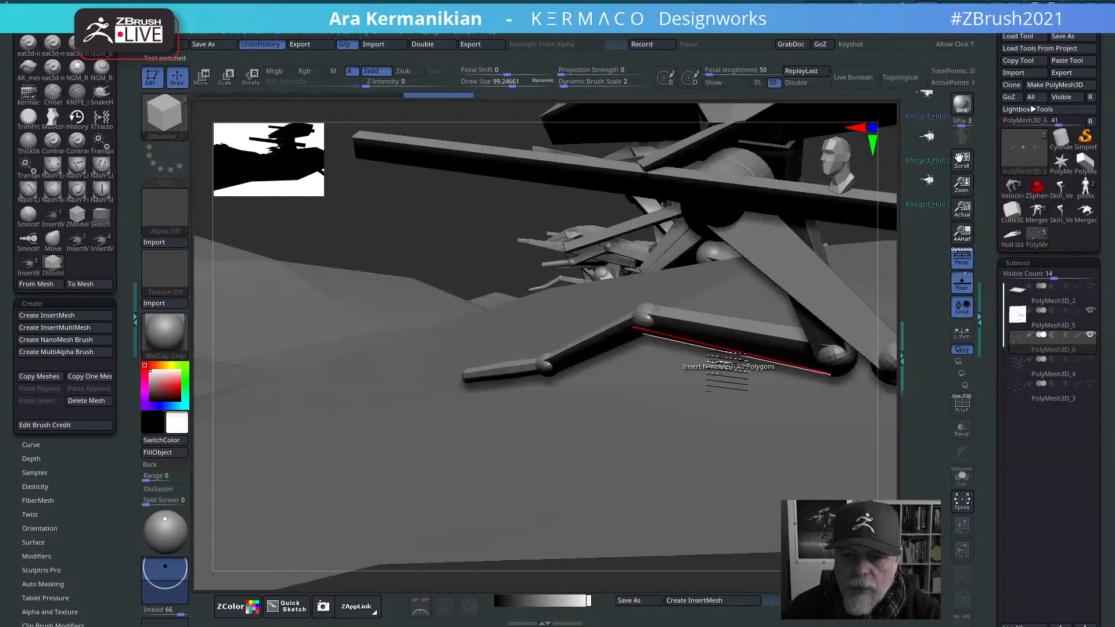
drag(457, 223, 693, 243)
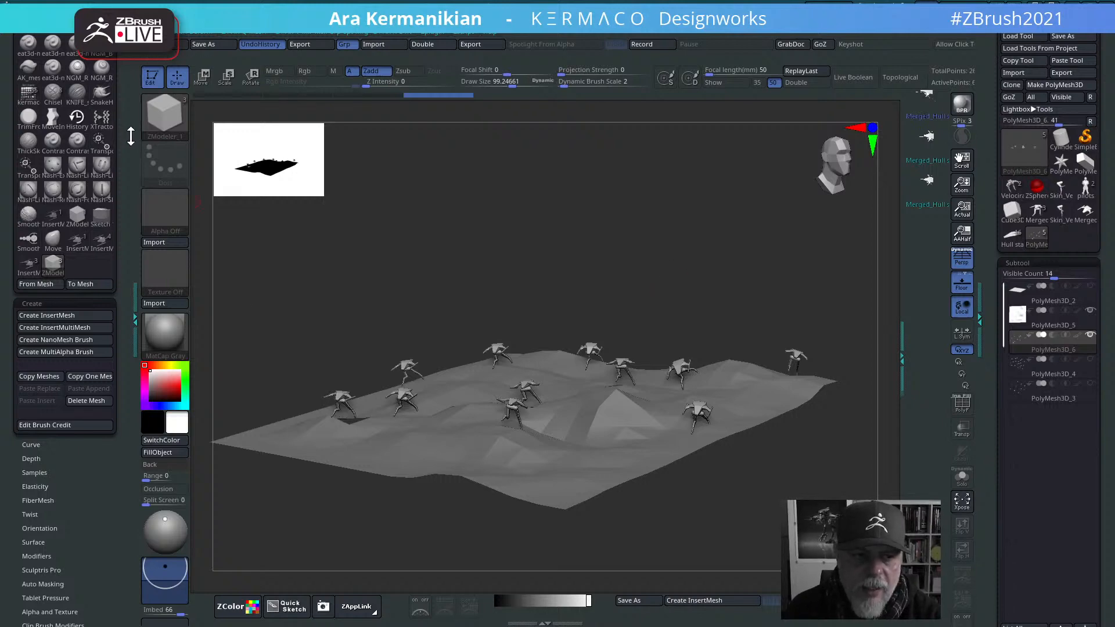
drag(131, 137, 128, 331)
click(31, 129)
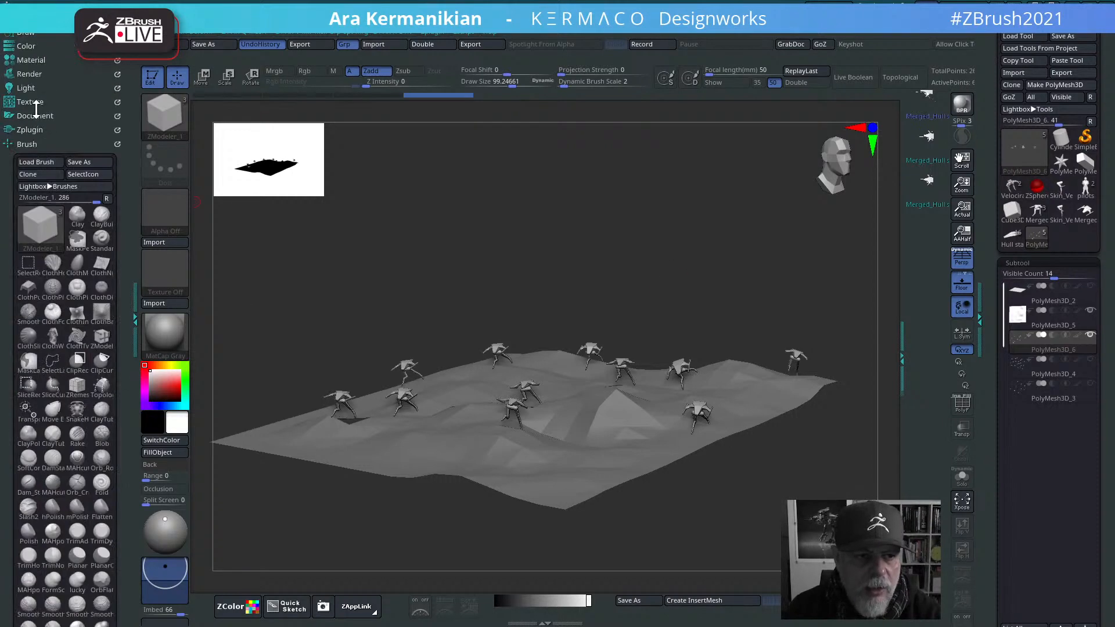
click(28, 74)
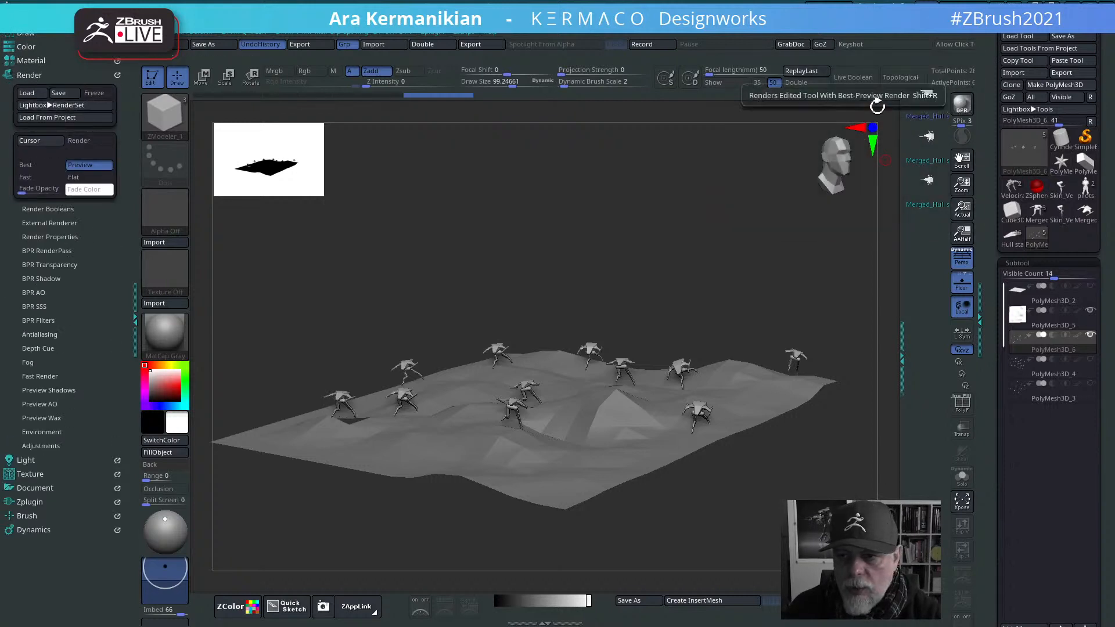
click(953, 111)
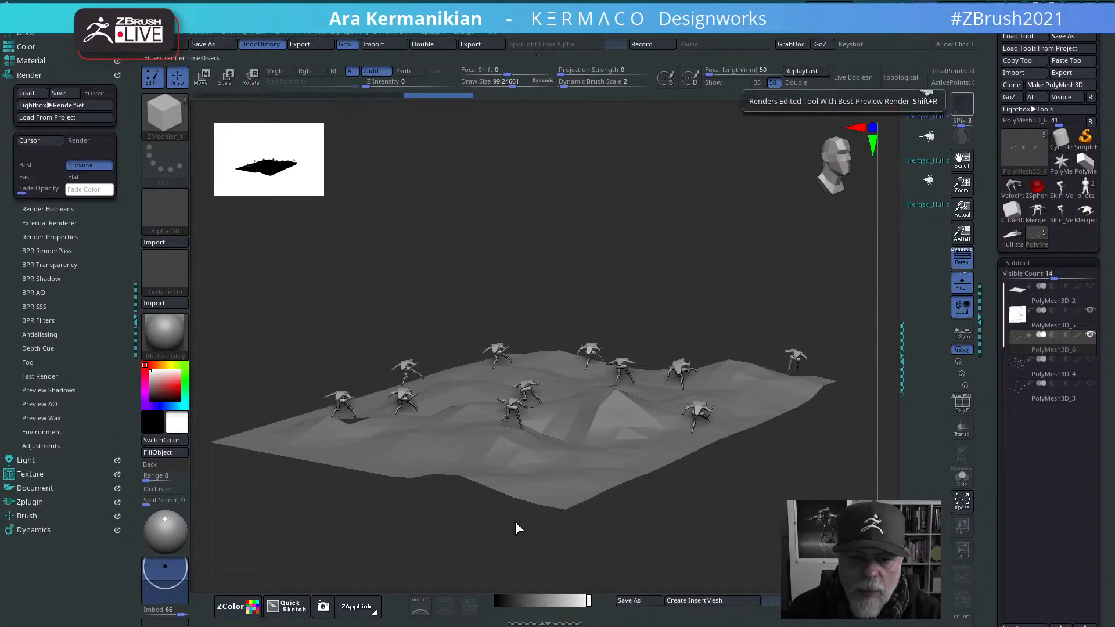
Step: Load the B&W Anime01 render filter preset, and replace it with the B&W Sketch with Marker preset
click(59, 251)
click(59, 251)
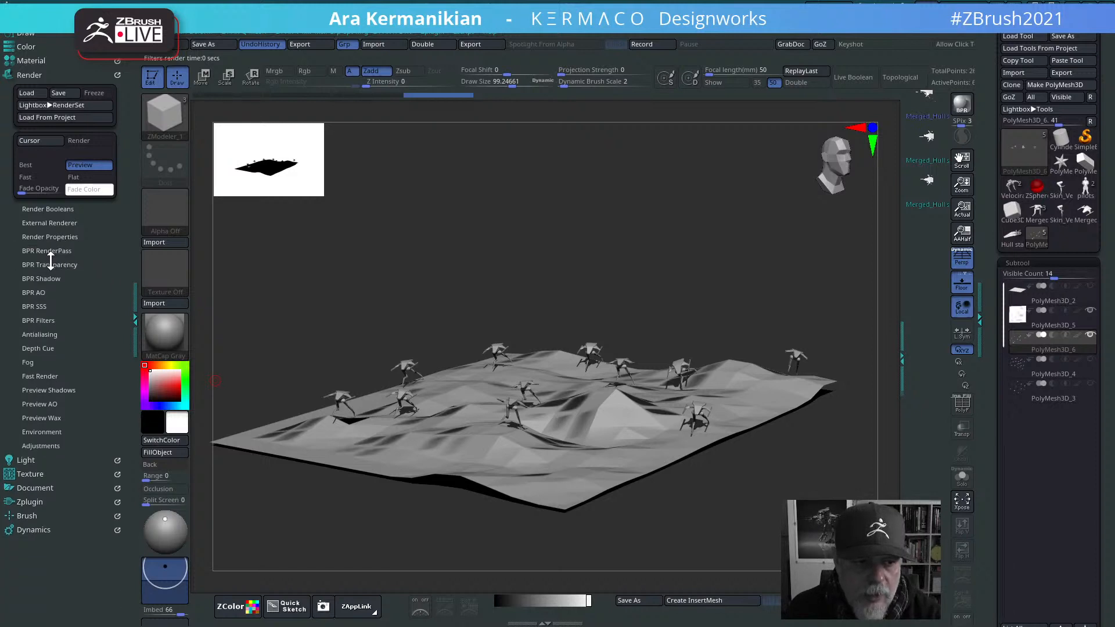
click(46, 320)
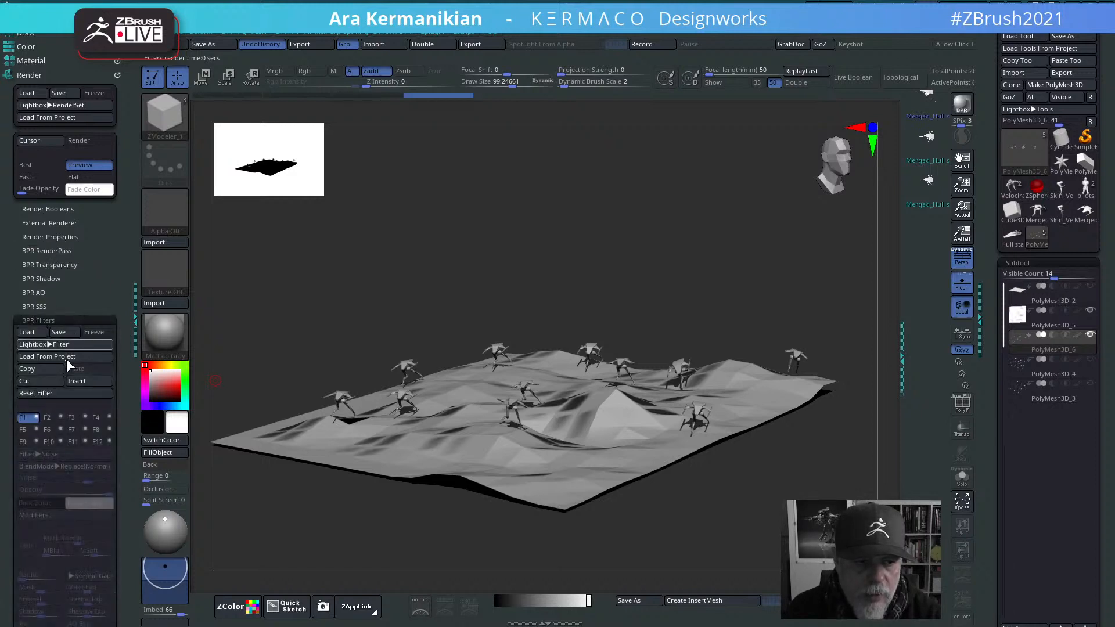
click(44, 344)
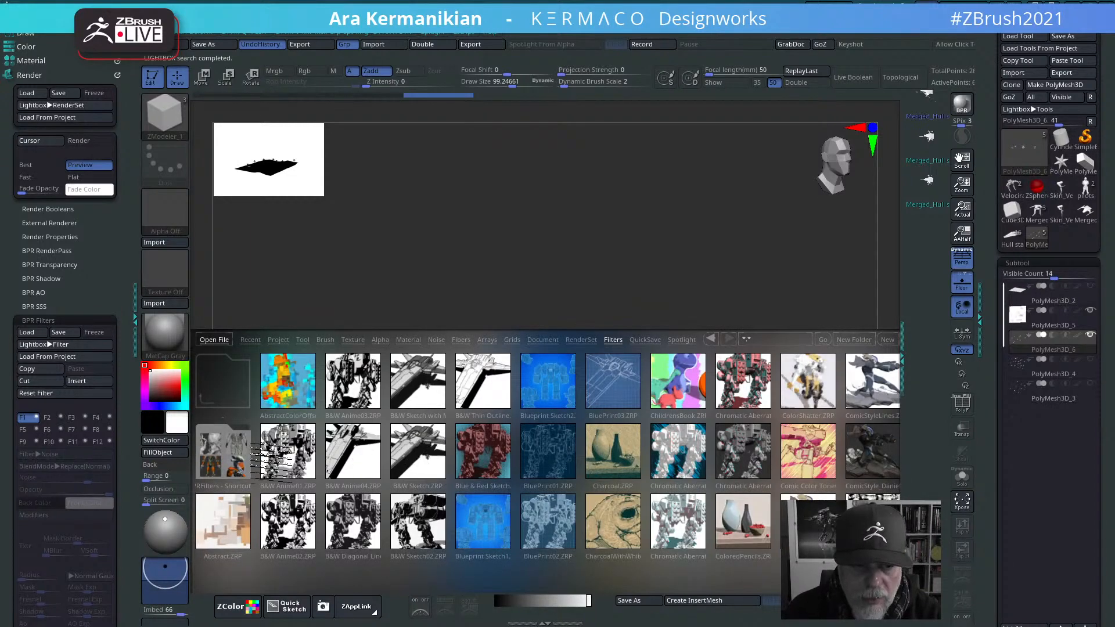
double_click(315, 478)
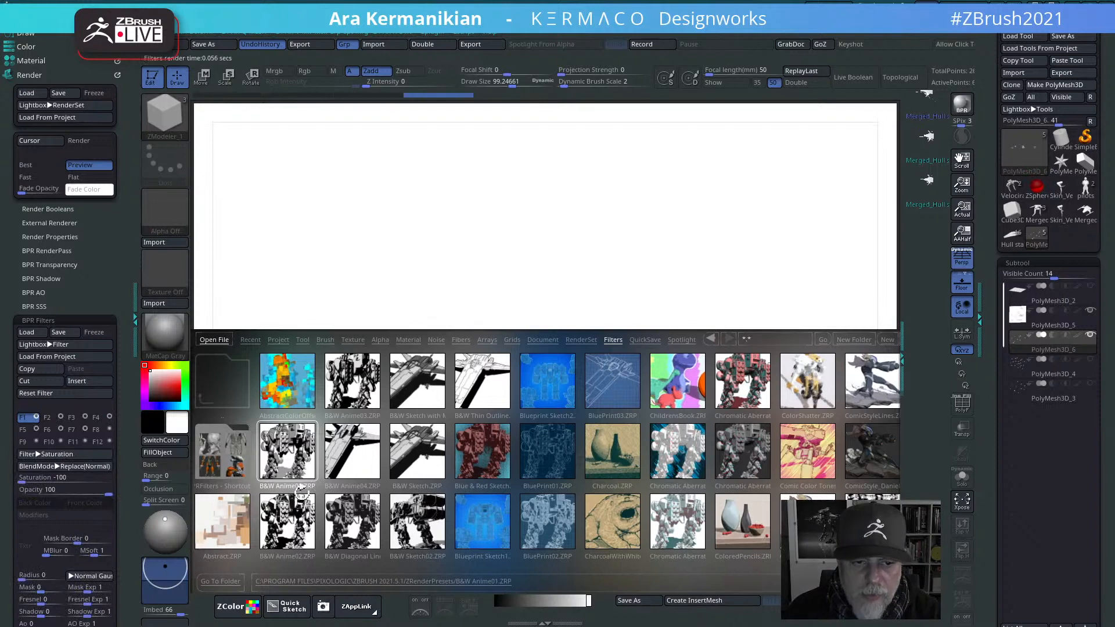
double_click(425, 413)
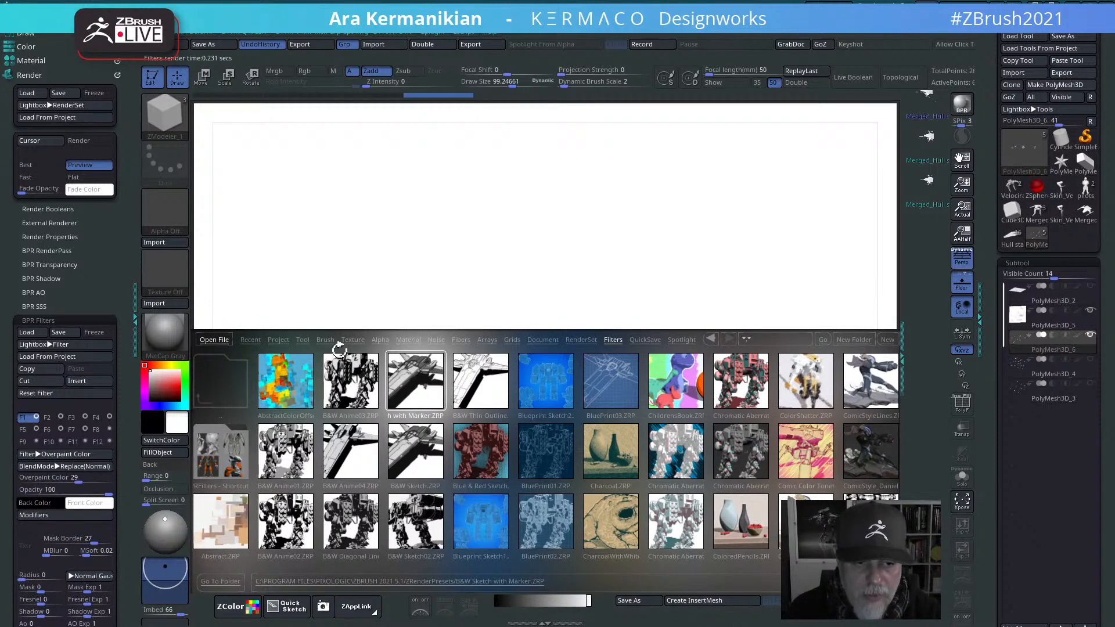
alt+drag(720, 284, 777, 162)
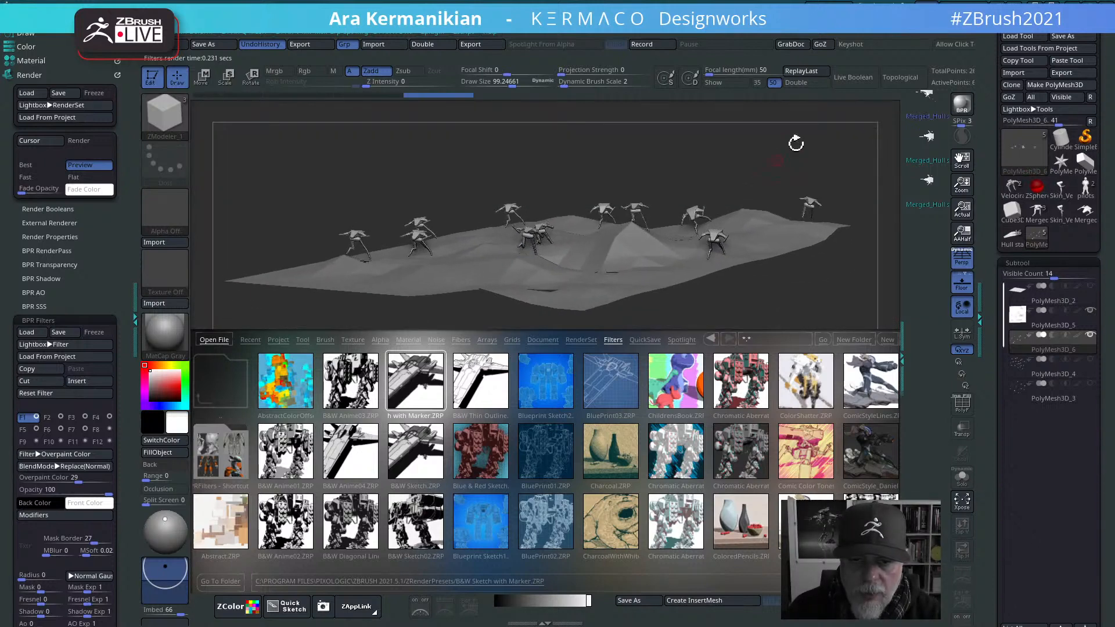
Step: Render the terrain with the B&W marker sketch filter, and re-render it from a higher angle with the ComicStyleLines preset
click(961, 105)
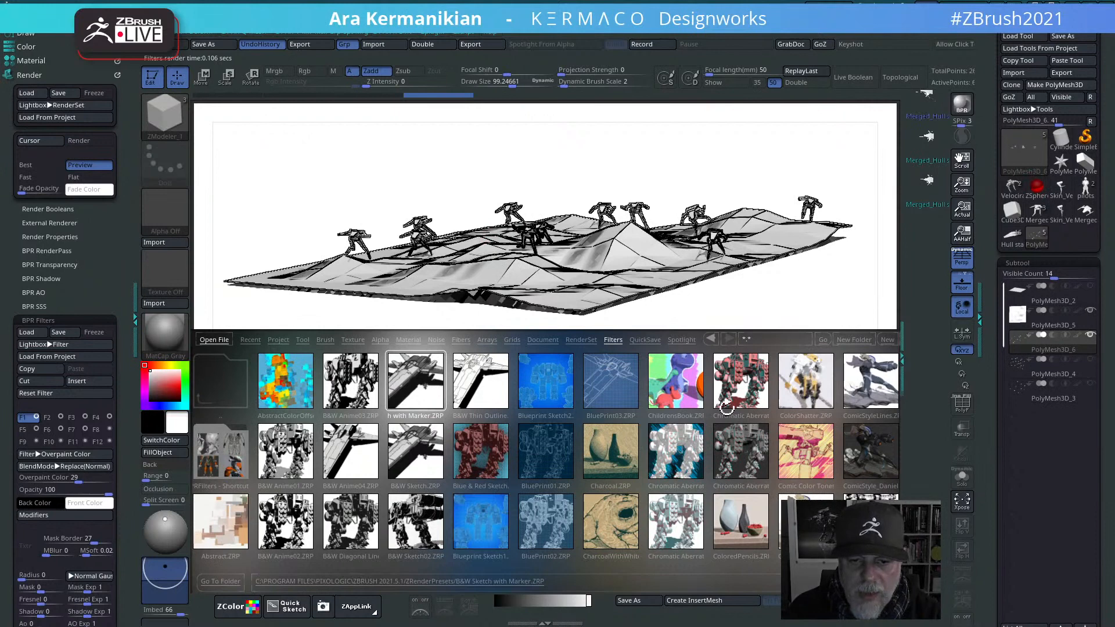
double_click(859, 380)
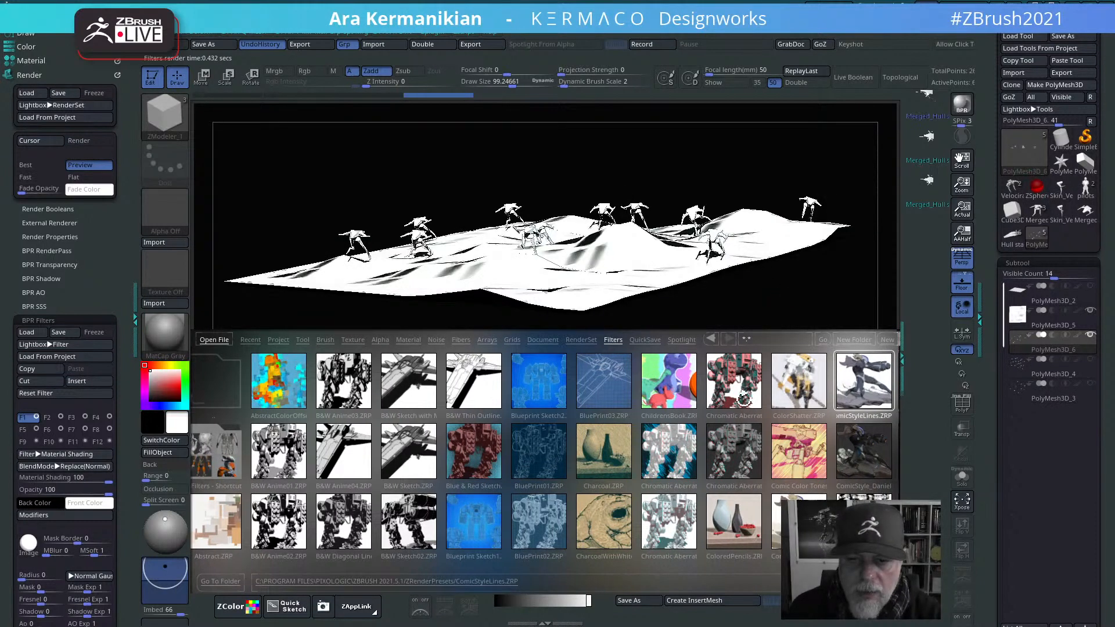
drag(766, 302, 734, 190)
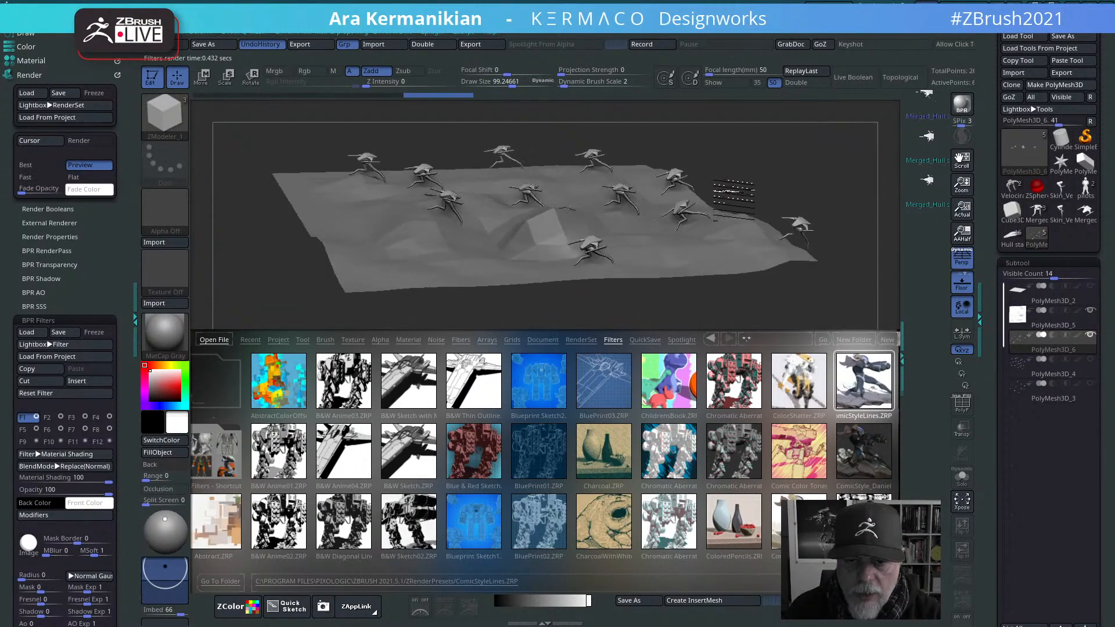
alt+drag(812, 201, 823, 225)
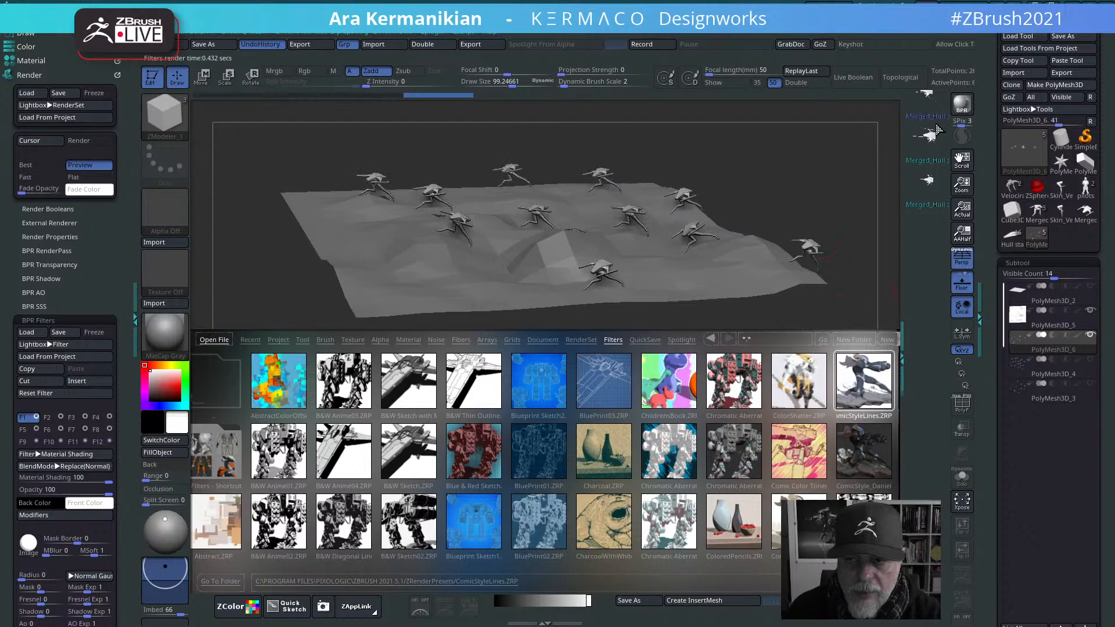
click(961, 103)
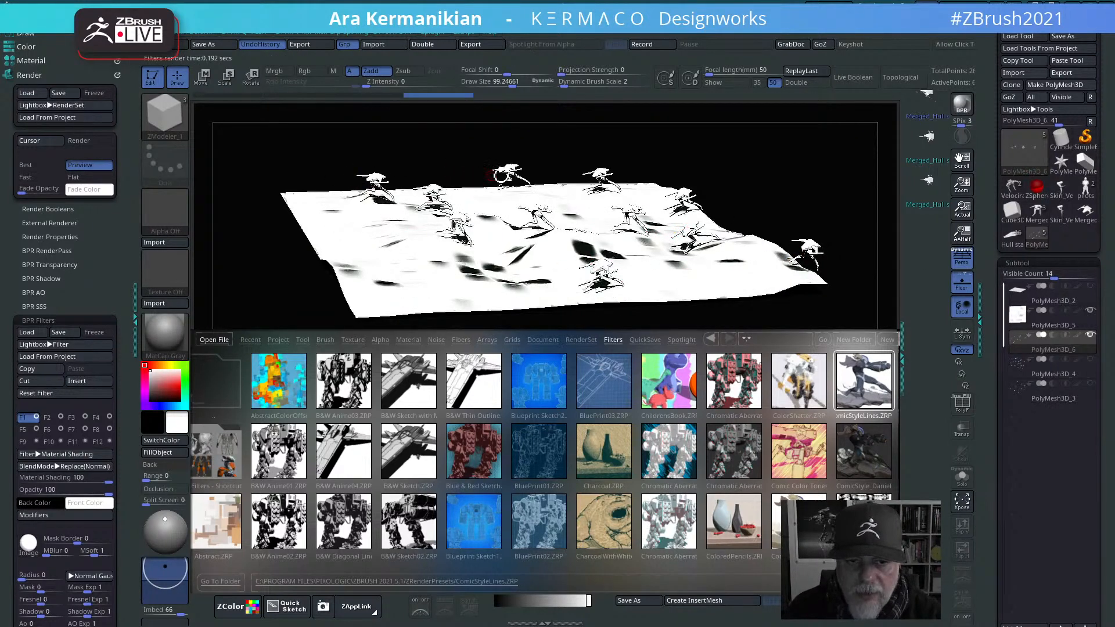
Step: Browse further filter presets and render a distant low-angle view of the terrain with the ComicStyleLines filter
mouse_move(801, 178)
mouse_down()
mouse_move(842, 192)
mouse_move(778, 199)
mouse_move(807, 250)
mouse_move(784, 266)
mouse_move(836, 224)
mouse_move(698, 388)
mouse_up()
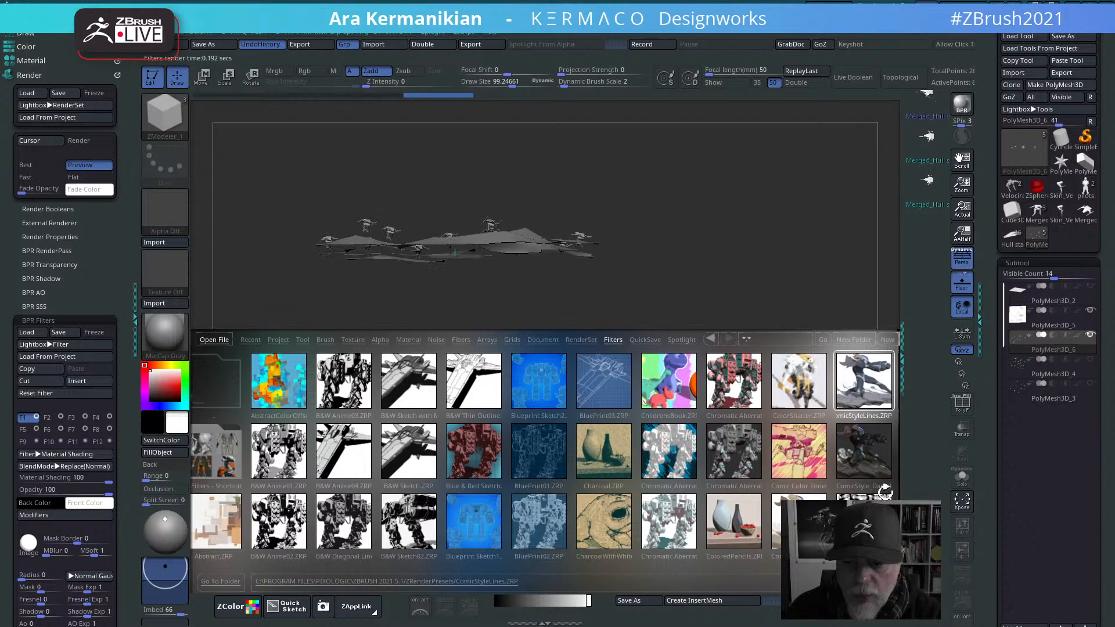
drag(884, 491, 628, 523)
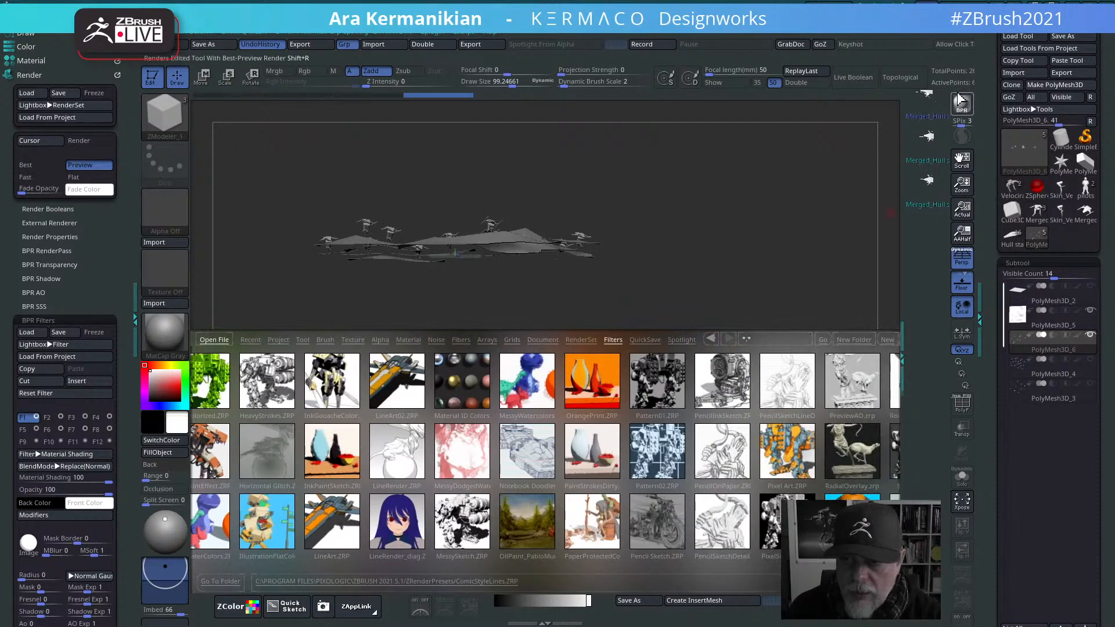
click(961, 102)
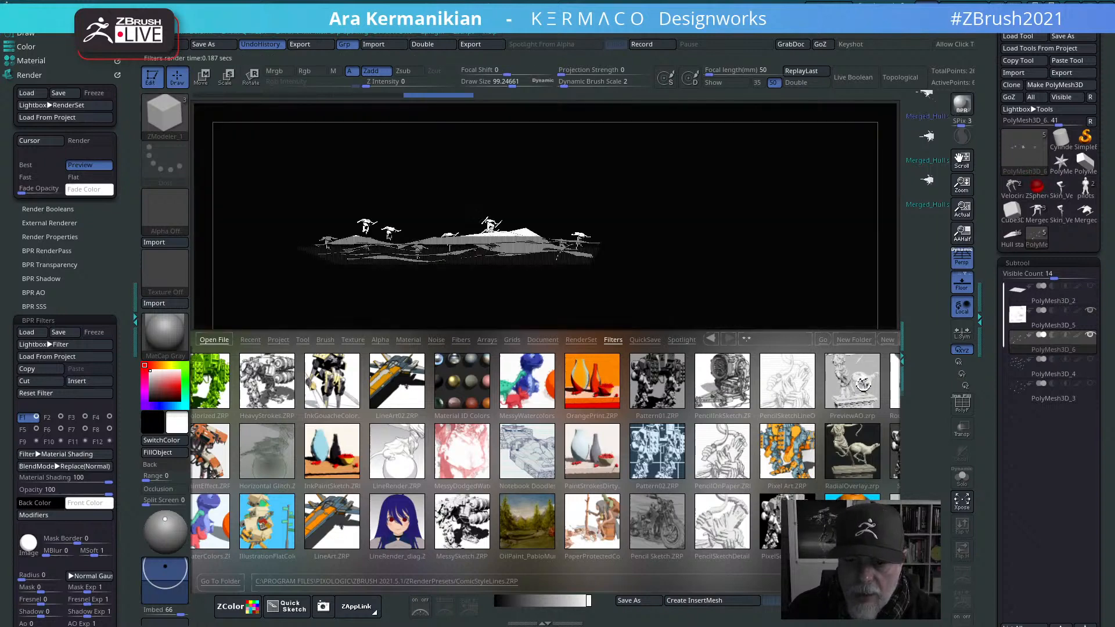
Step: Load the PreviewAO filter preset and render the terrain from a closer raised angle
click(864, 384)
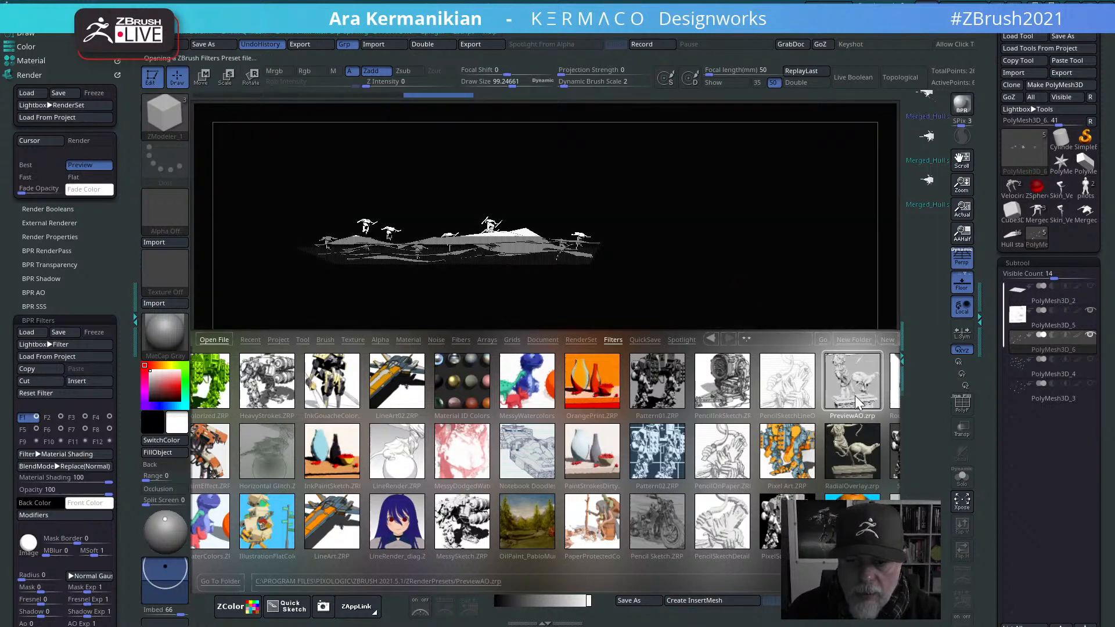
drag(759, 236, 824, 272)
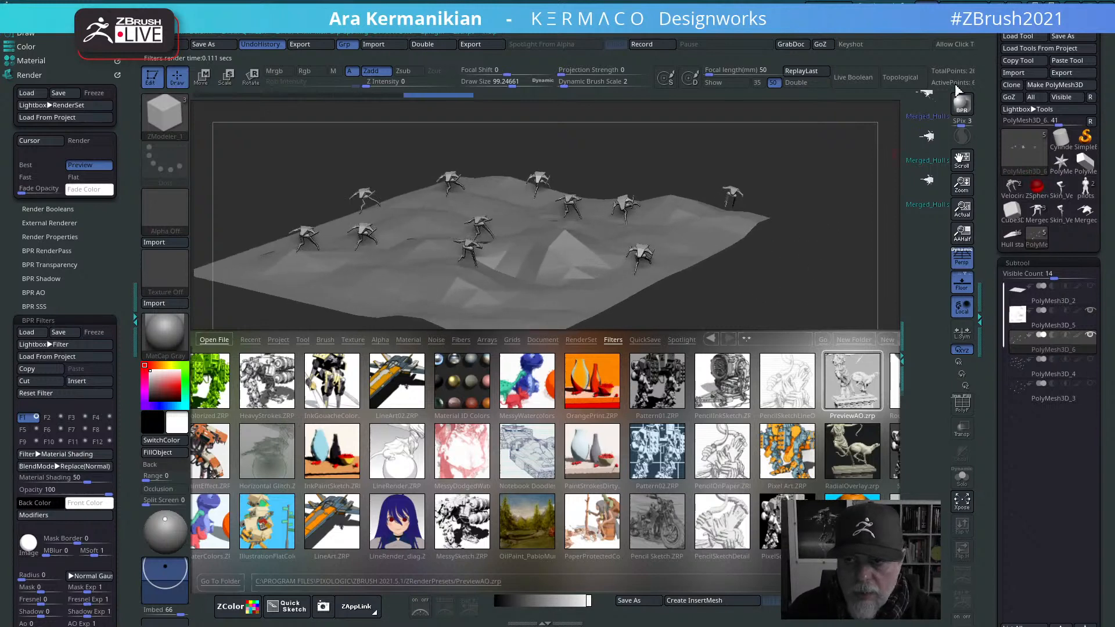
click(962, 103)
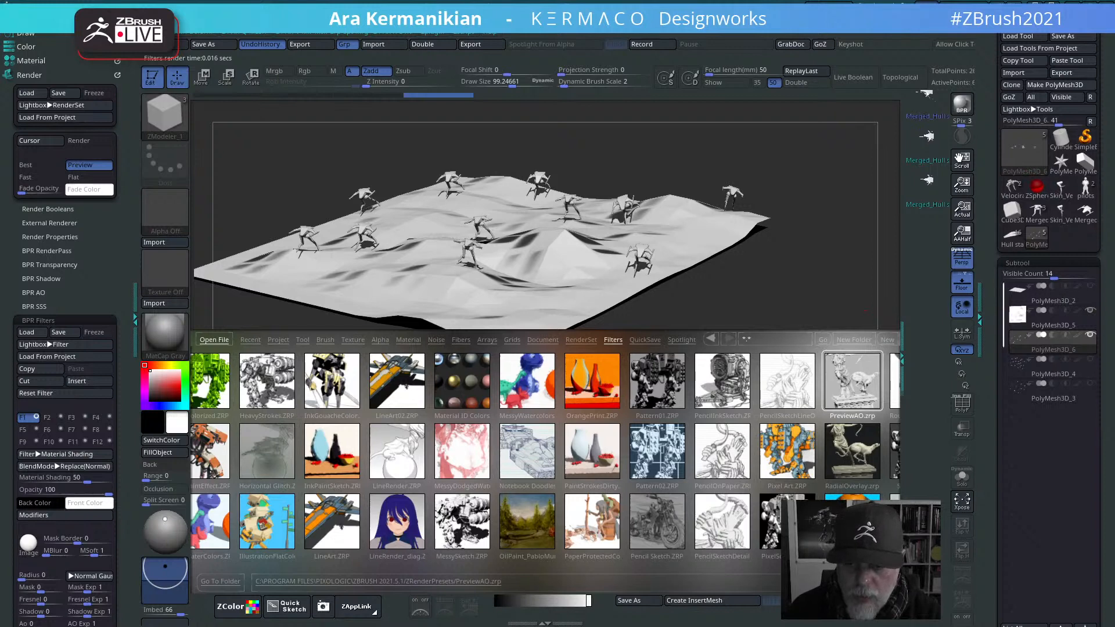
Step: Try the RetroGame, Pencil Sketch, RadialOverlay and Sketch01 filter presets on the rendered terrain
double_click(854, 517)
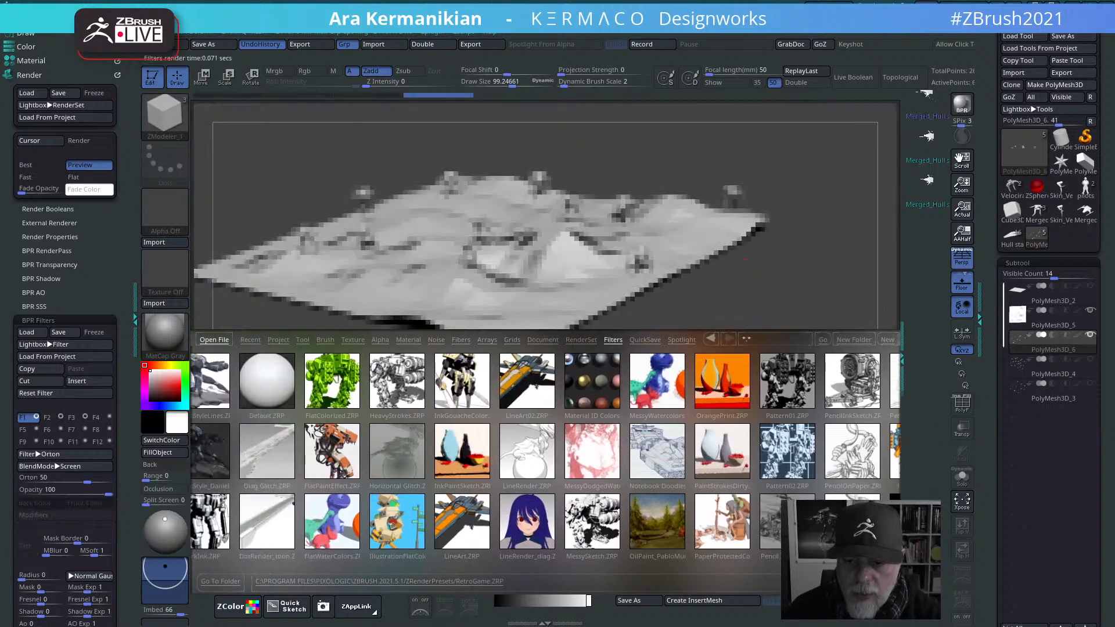
double_click(765, 517)
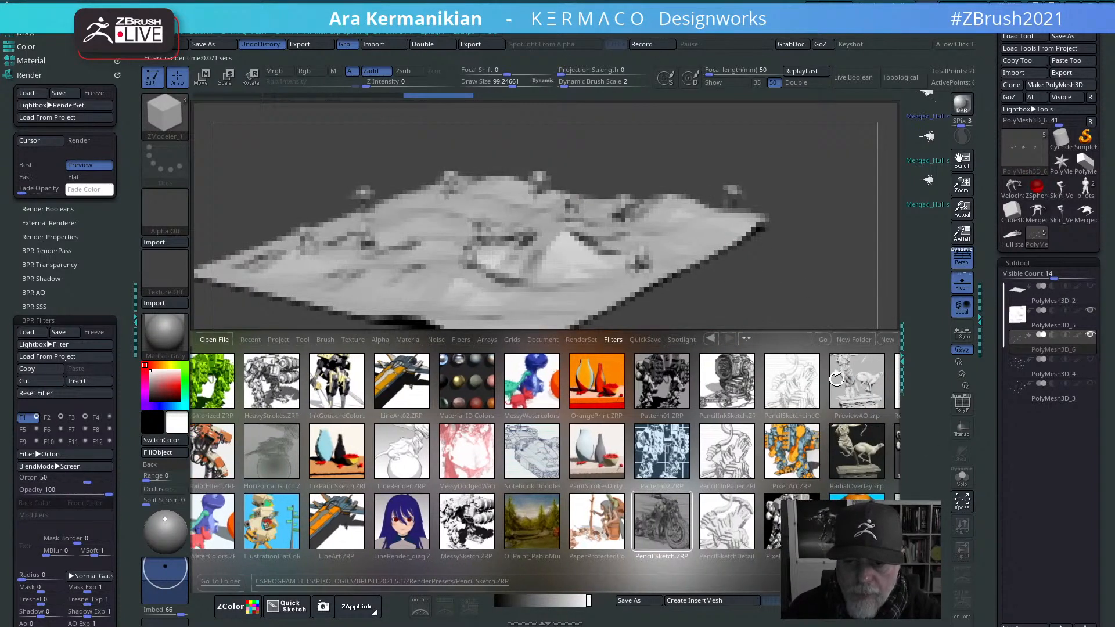
double_click(851, 453)
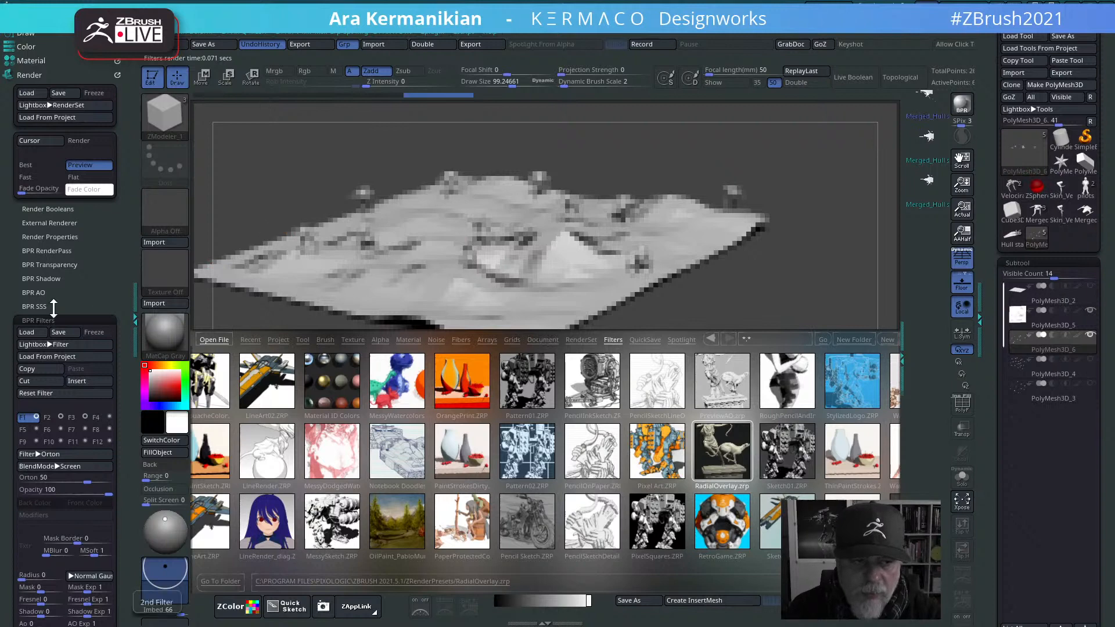
click(795, 462)
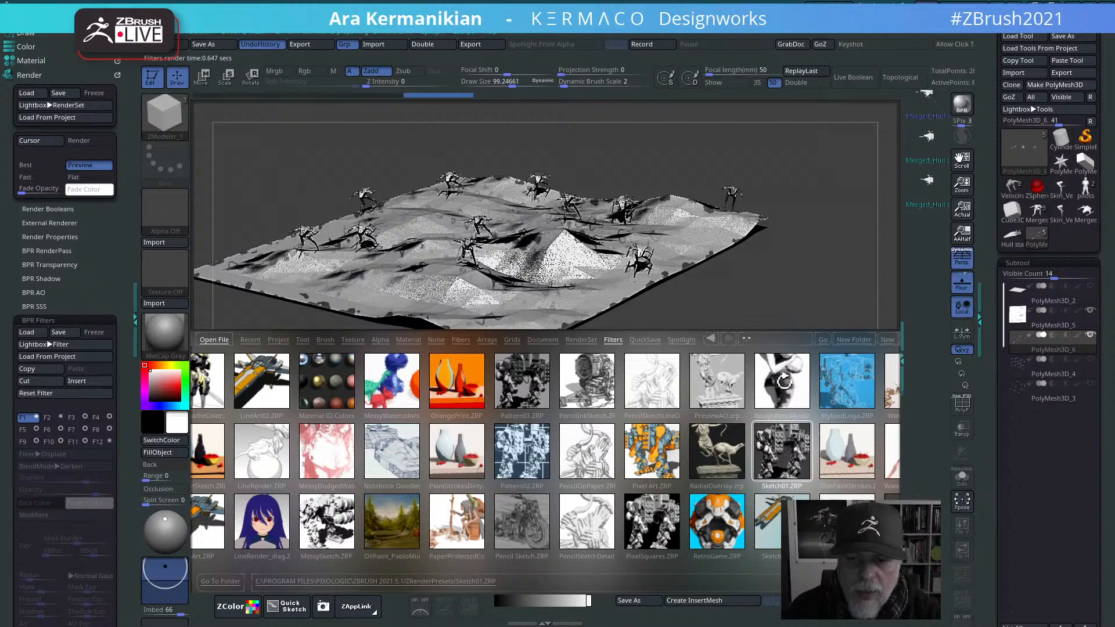
Step: Try the ThinPaintStrokes, UnderPainting, PaperProtectedColorPencils, OilPaint and MessyDodgedWaterColor filter presets on the rendered terrain
click(848, 450)
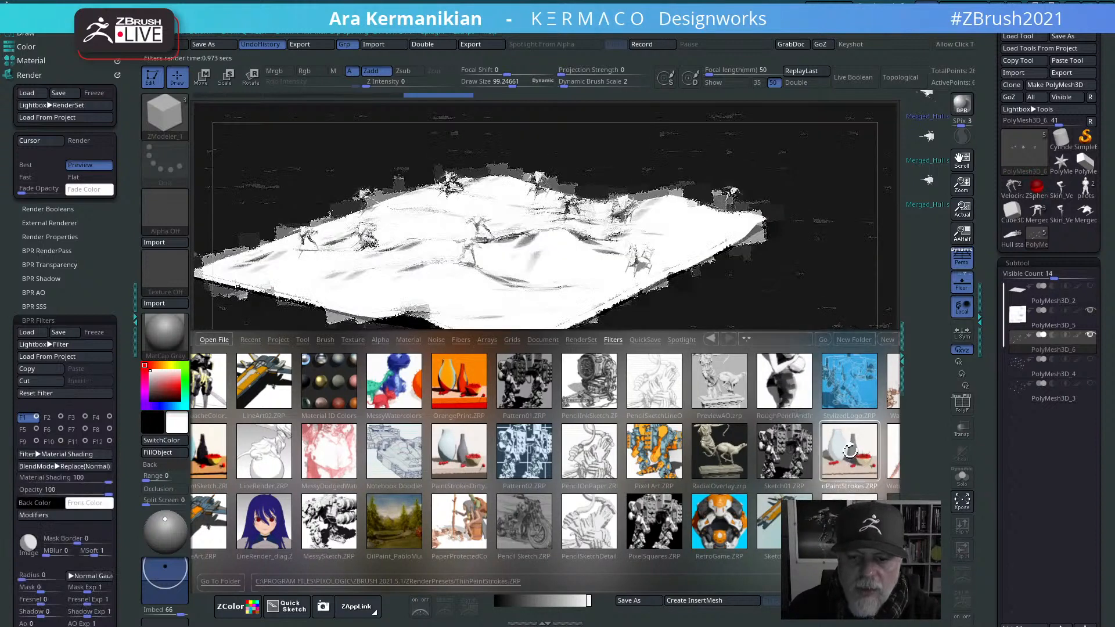
click(848, 514)
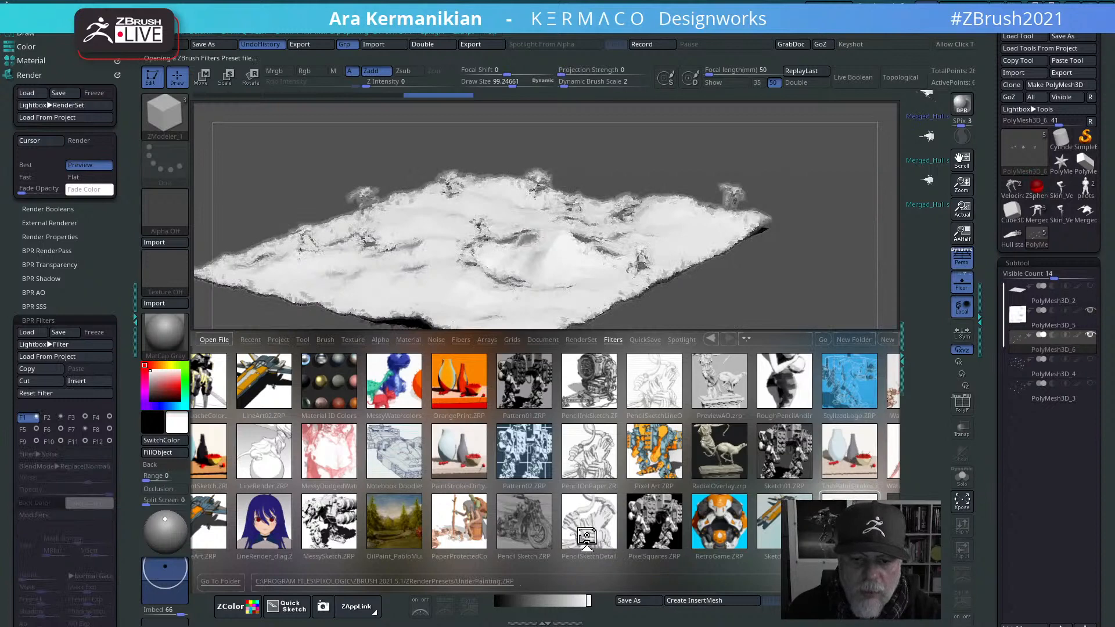
click(467, 525)
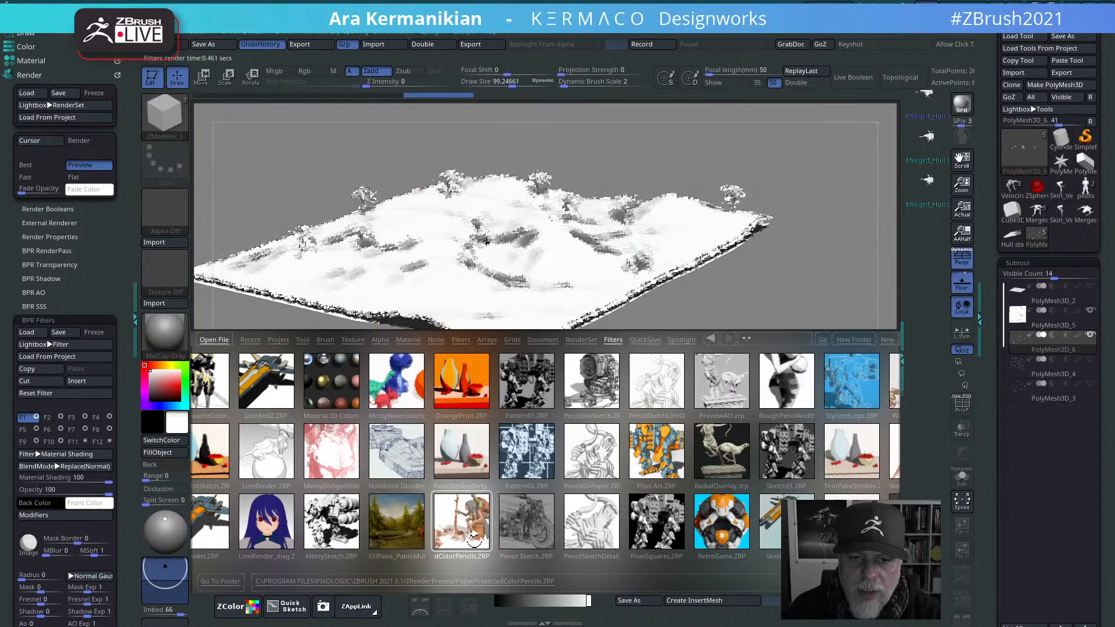
click(397, 525)
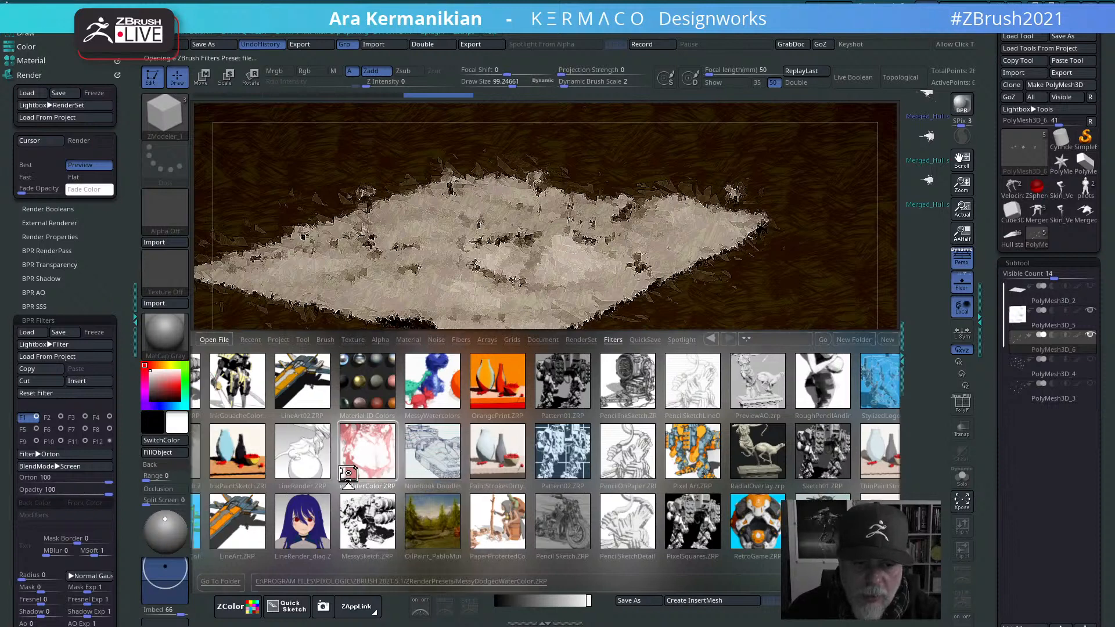
click(374, 444)
Step: Try the Chromatic Aberration, CharcoalWithWhite and Charcoal filter presets on the rendered terrain
drag(438, 474, 566, 481)
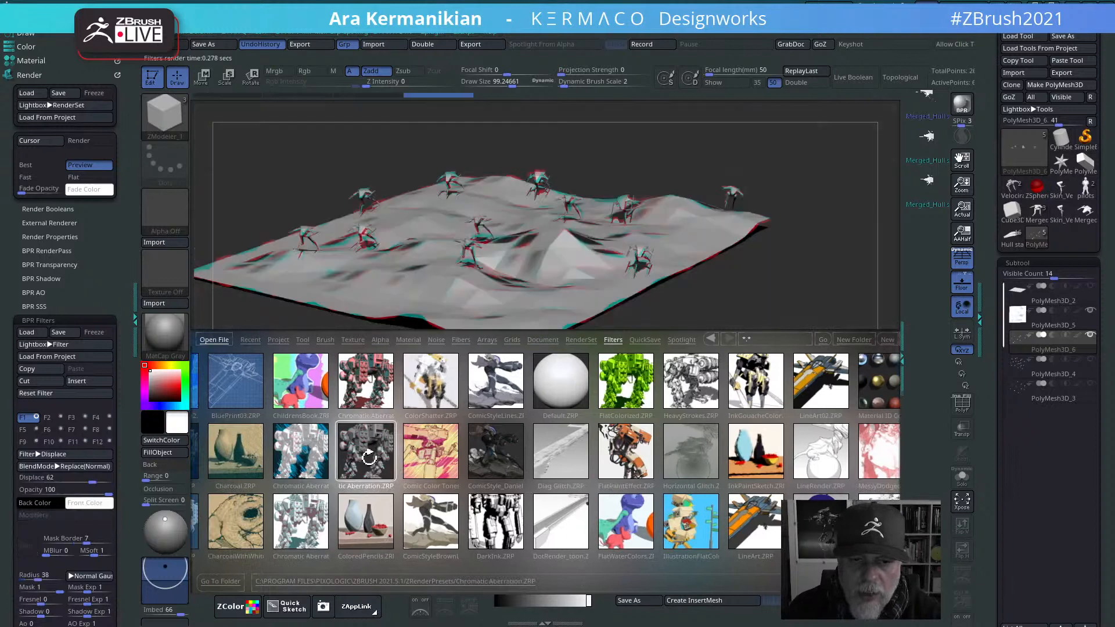
click(243, 514)
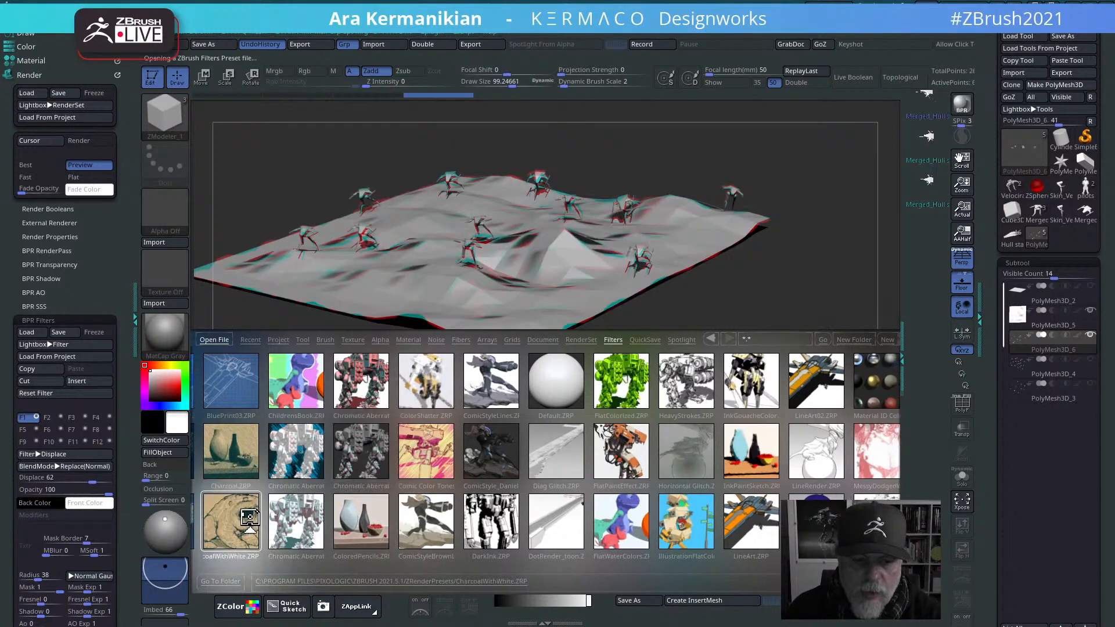
click(256, 443)
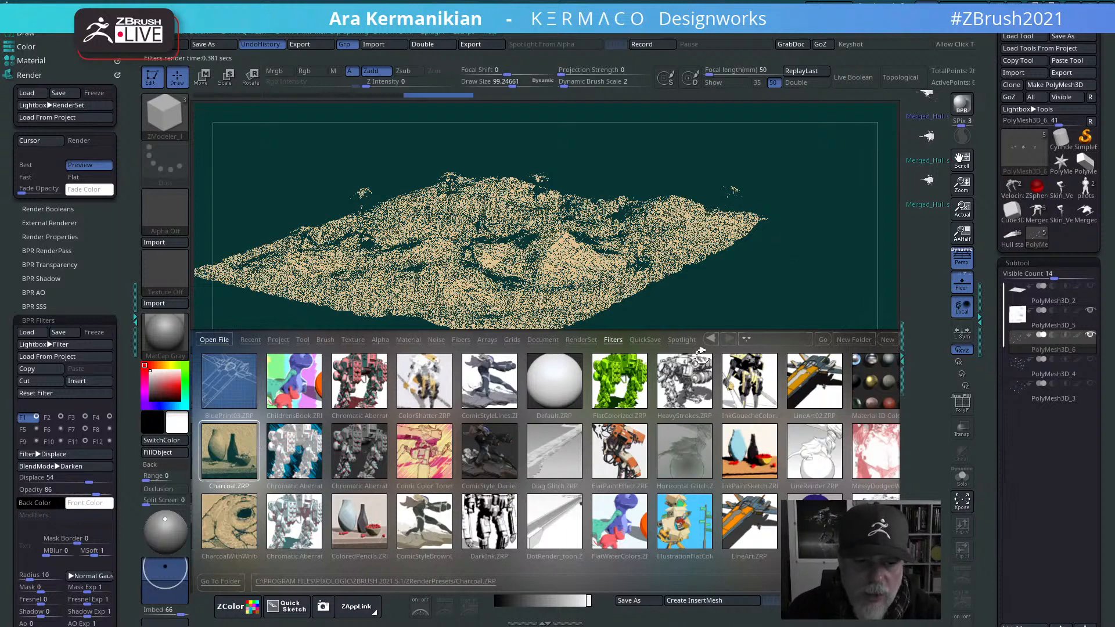
Step: Load the Default filter preset and hide LightBox so the terrain with its walkers fills the canvas
click(555, 383)
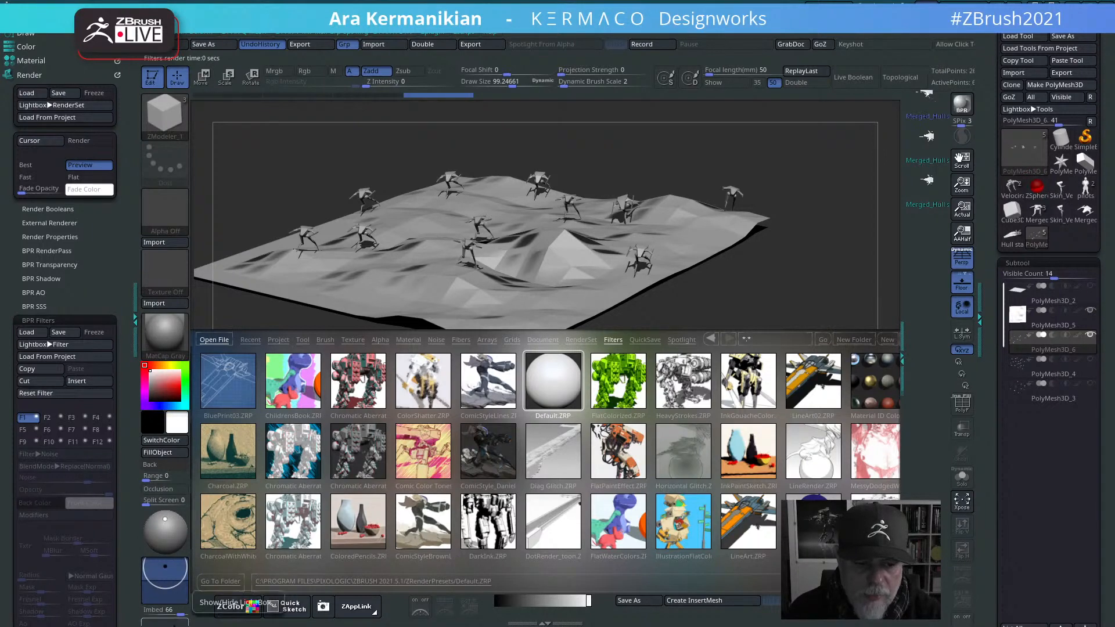
key(comma)
alt+drag(590, 416, 882, 406)
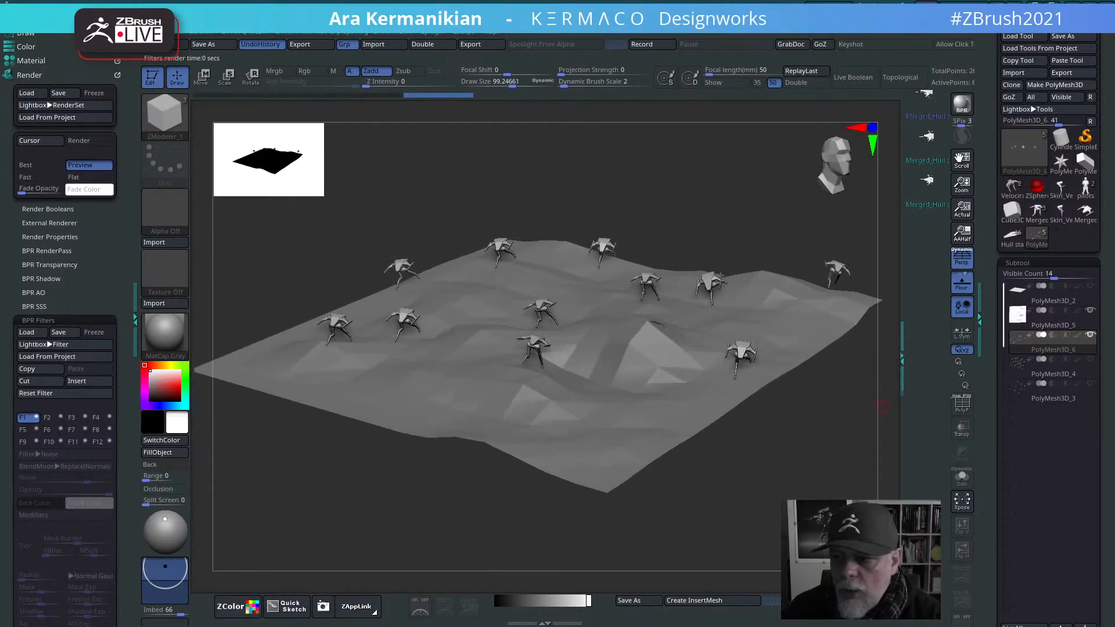
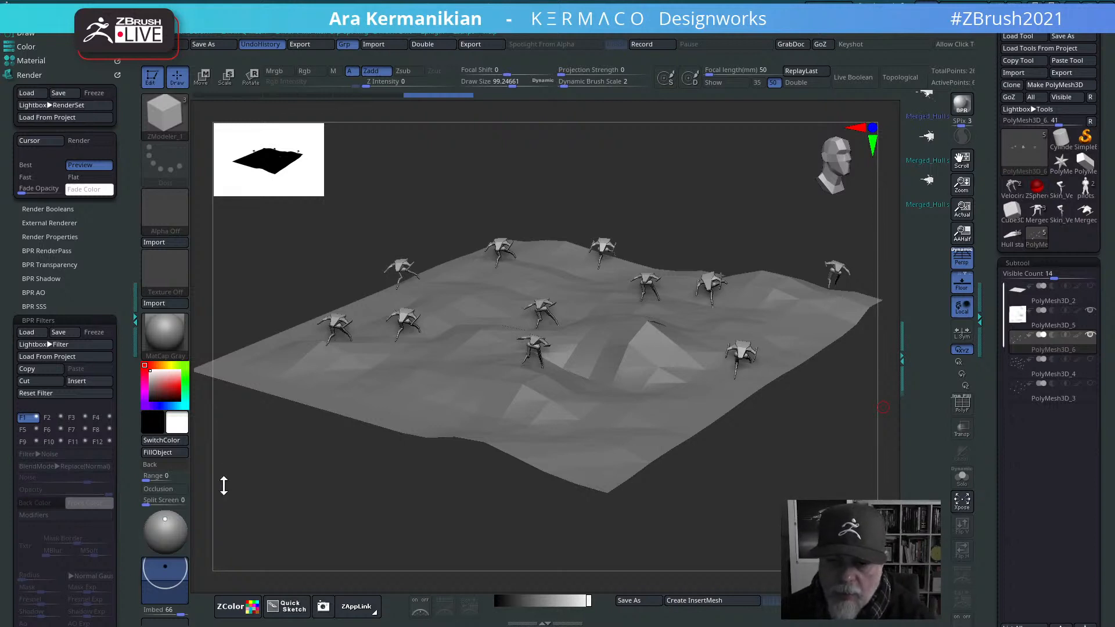
Step: Review the walkers' placement on the terrain from above, in profile and from a low angle
mouse_move(722, 226)
mouse_down()
mouse_move(719, 209)
mouse_move(709, 216)
mouse_up()
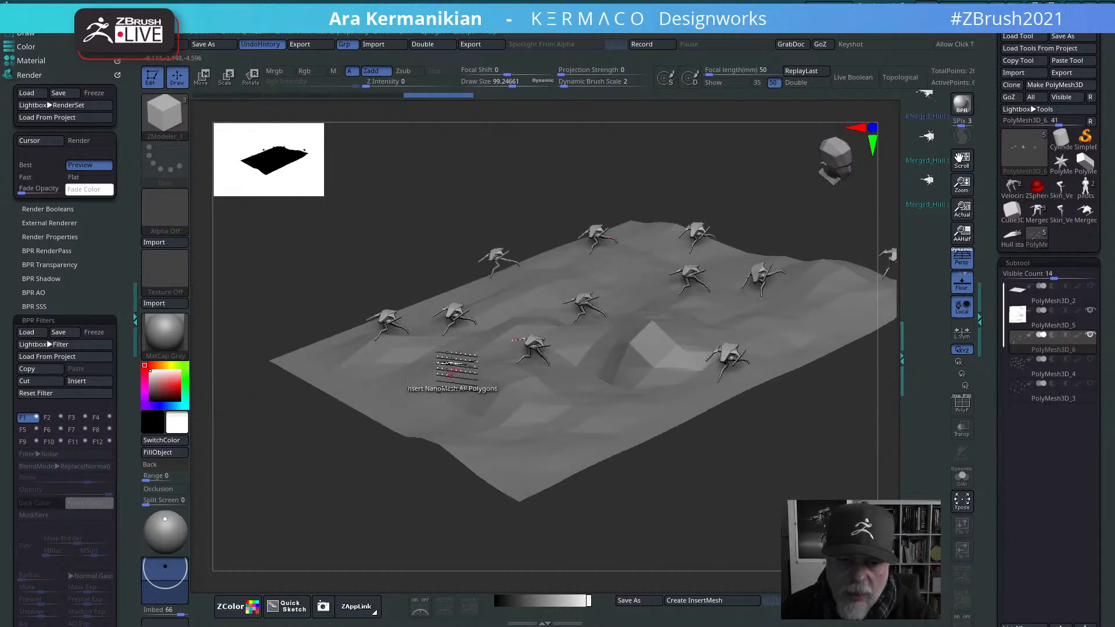
drag(685, 493, 674, 406)
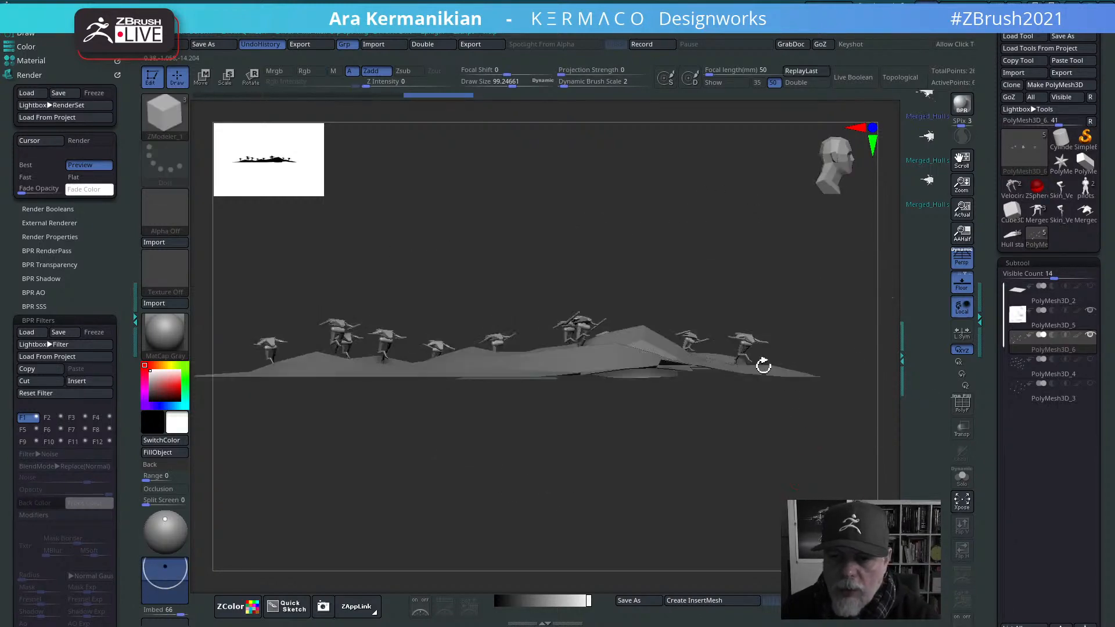
drag(763, 365, 766, 494)
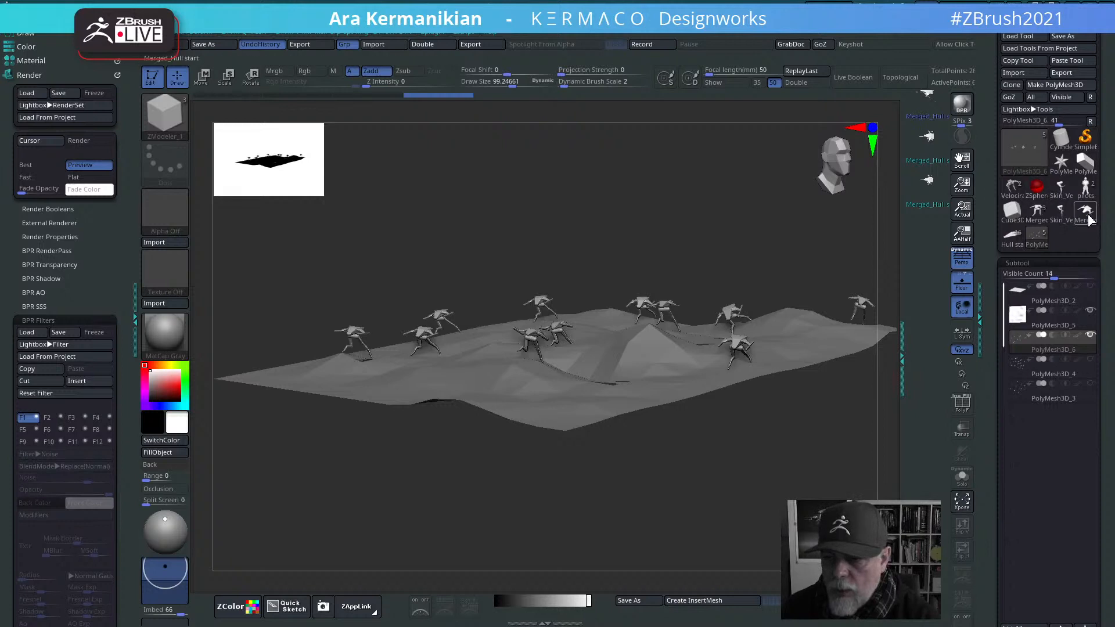
Step: Switch to the merged hull tool with three walker poses and duplicate its Merged_Hull start1_1 subtool
click(1041, 216)
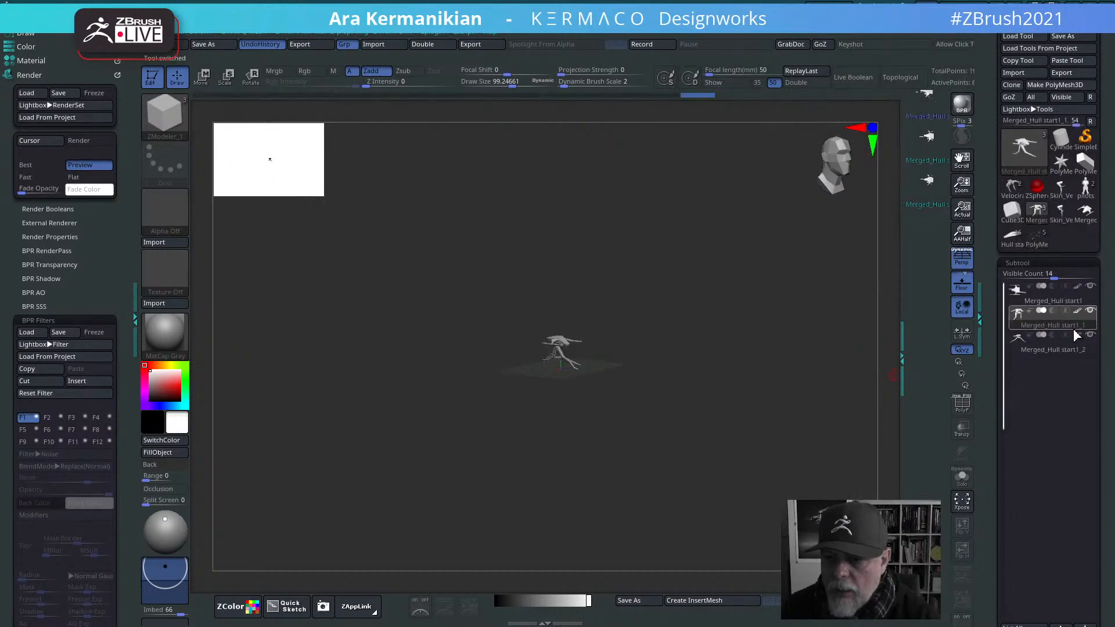
key(f)
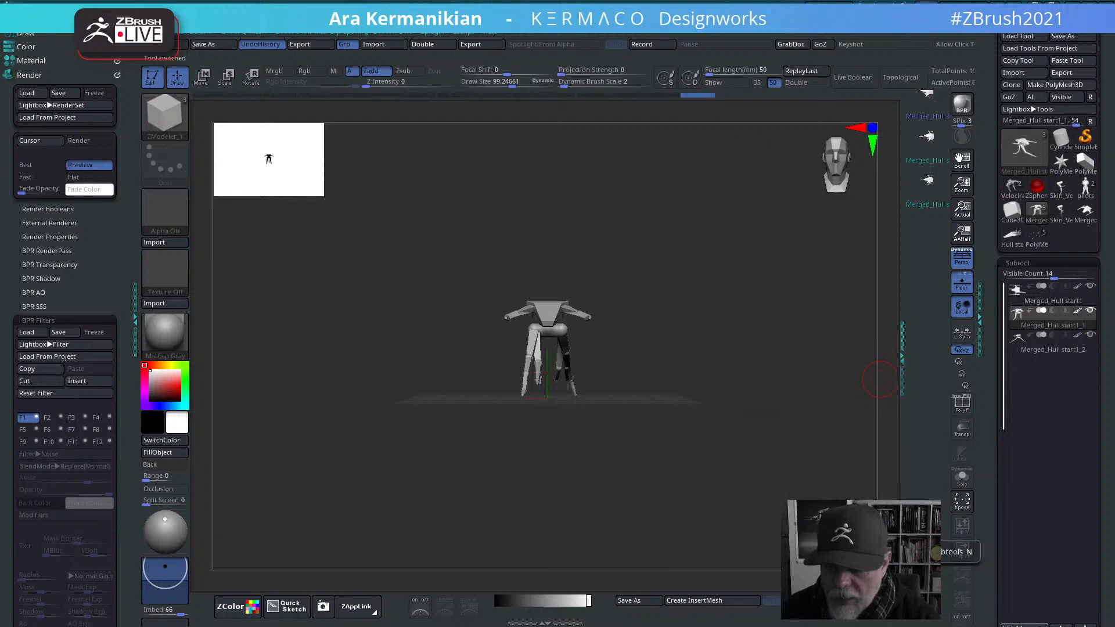
drag(991, 590, 996, 485)
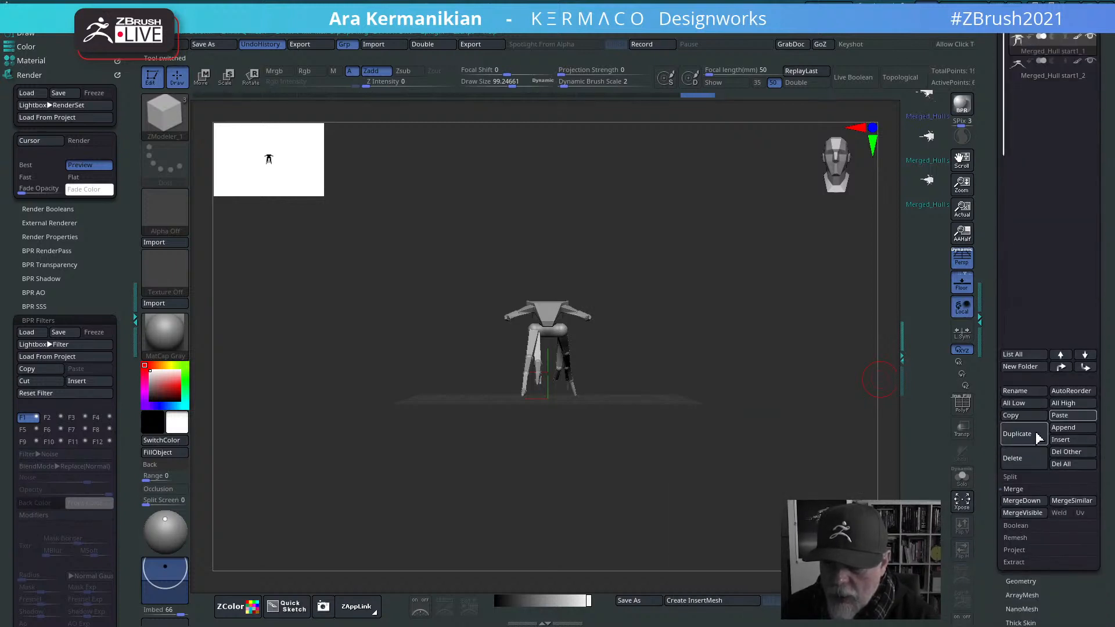
click(1012, 435)
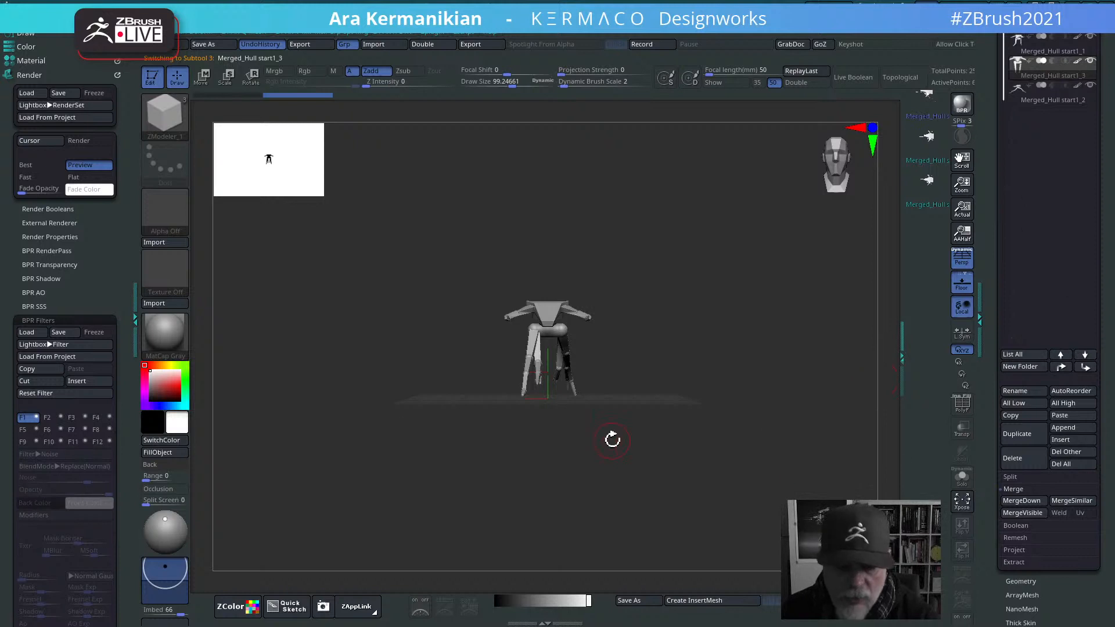
Step: Mirror the duplicated walker subtool Merged_Hull start1_3 so its leg pose is reversed
key(ctrl+q)
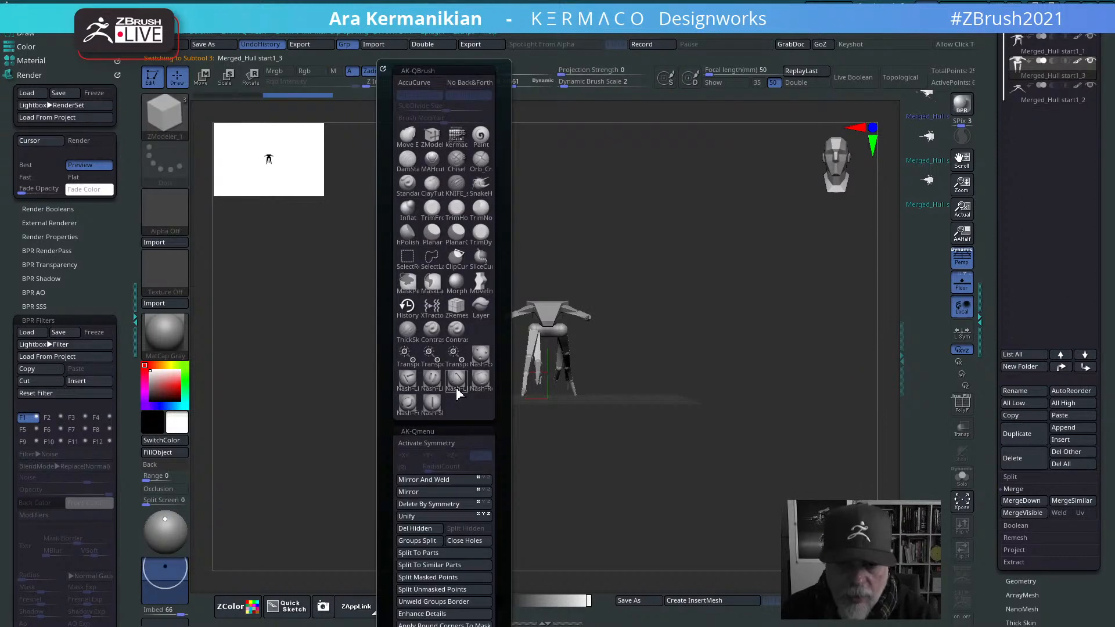
click(437, 492)
drag(745, 354, 766, 316)
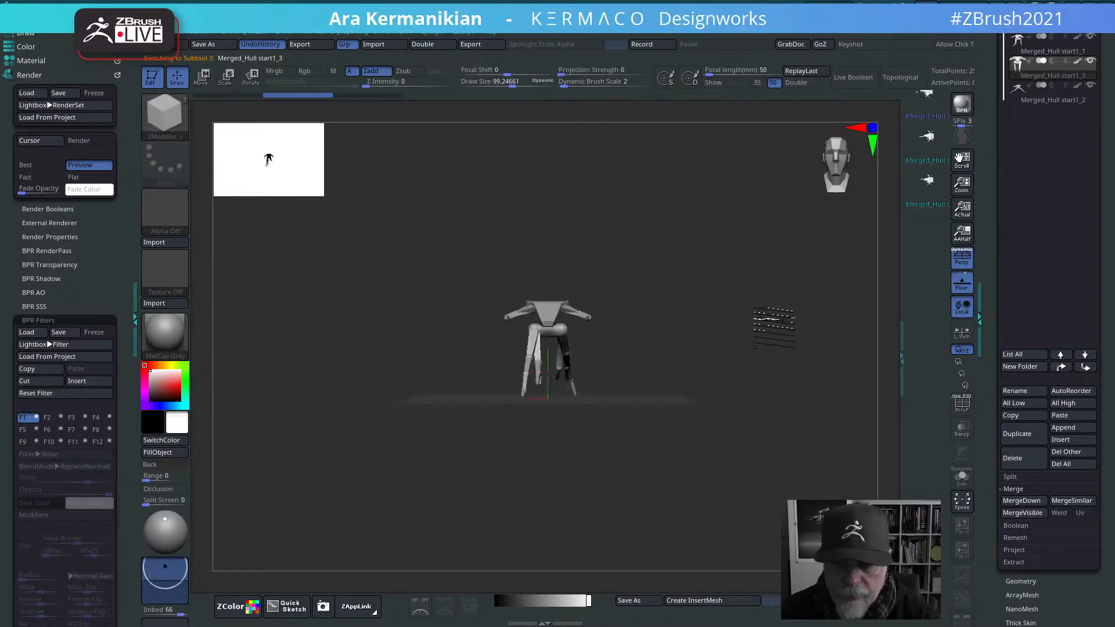
key(ctrl+q)
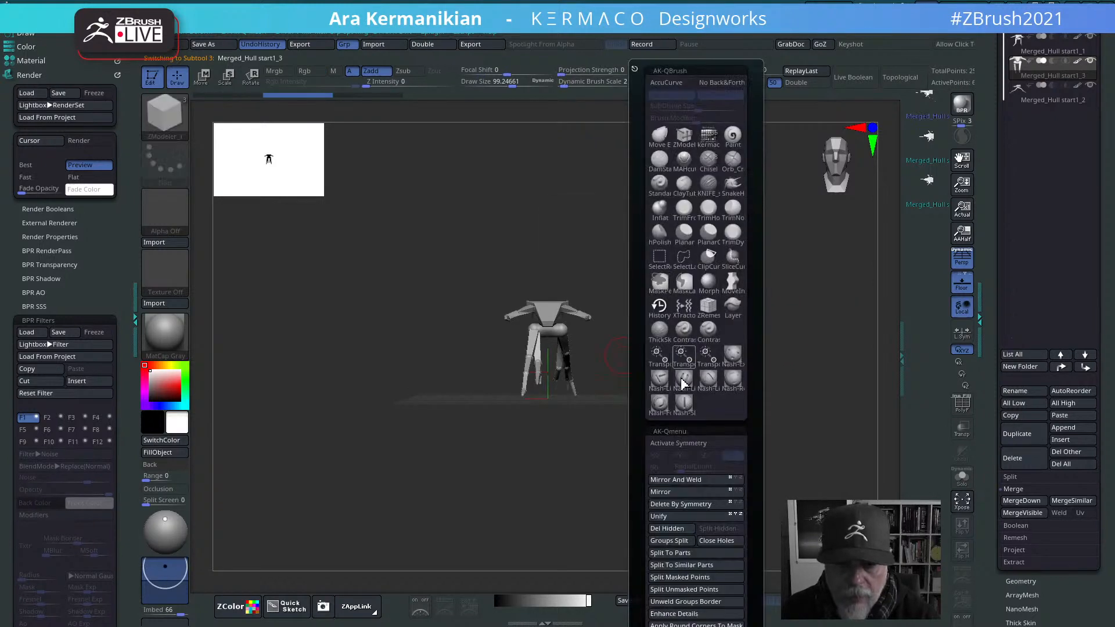
click(668, 493)
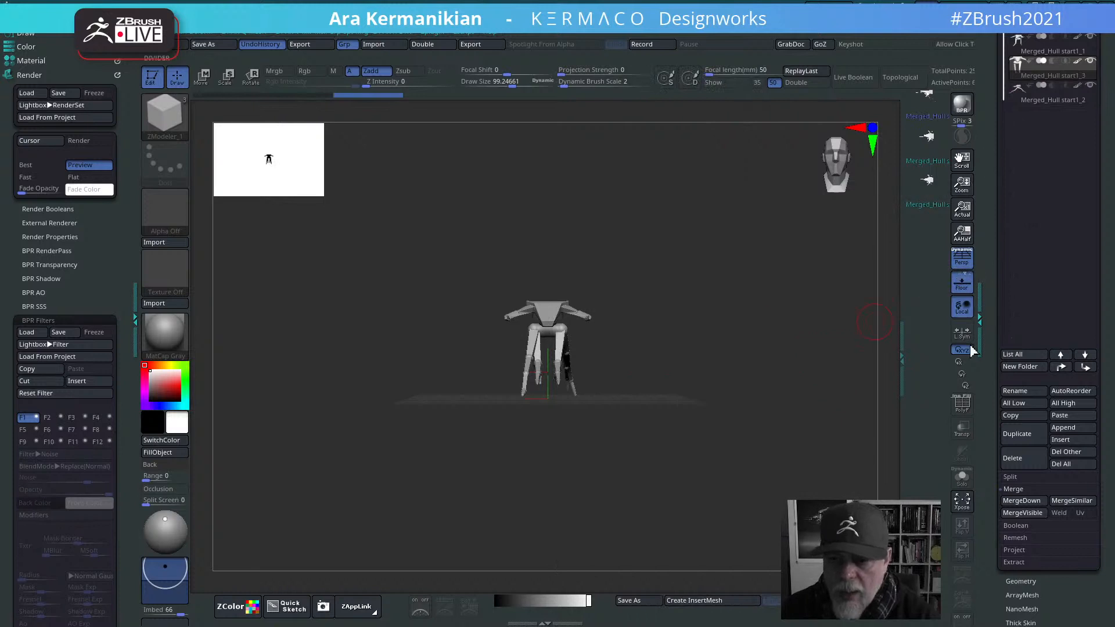
Step: Hide the subtools Merged_Hull start1 and Merged_Hull start1_2 and view the remaining walkers from a three-quarter angle
scroll(995, 207, up, 5)
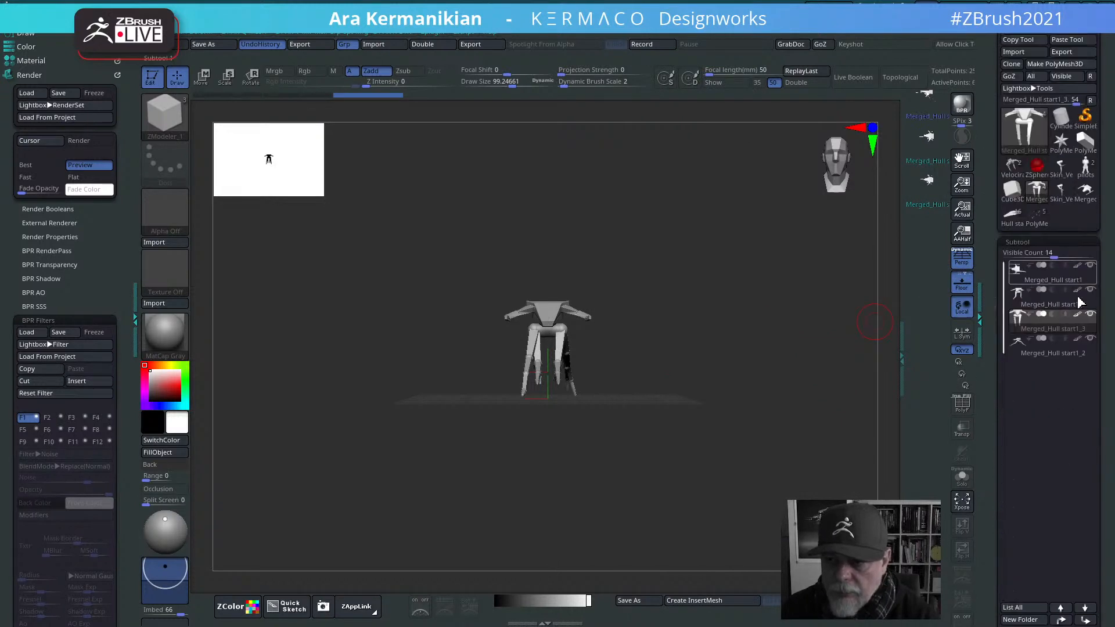
click(1089, 265)
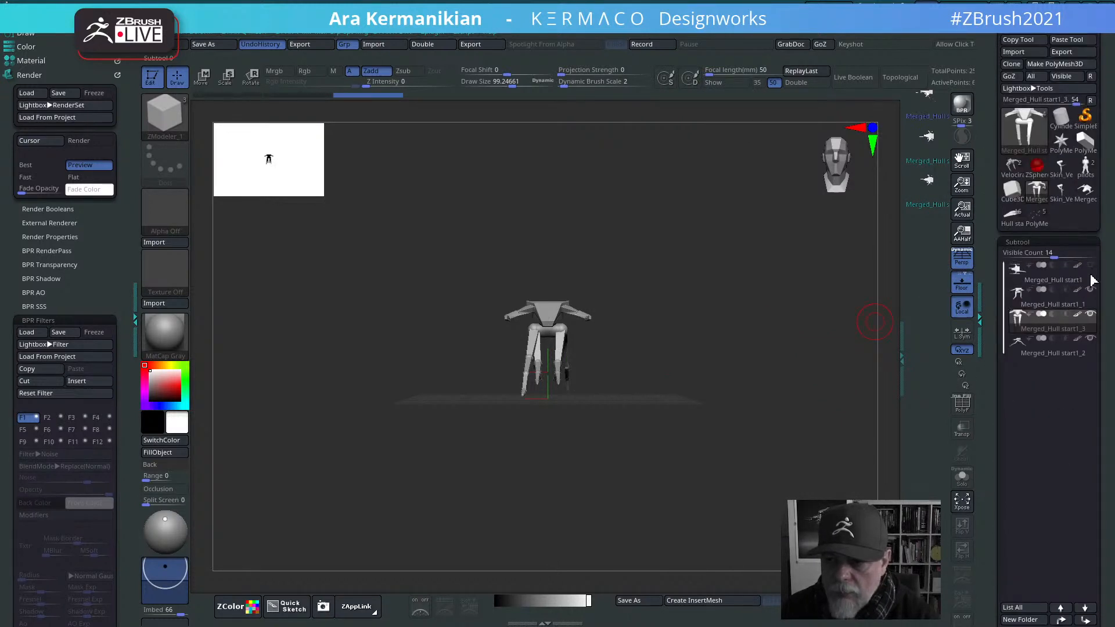
click(1089, 342)
mouse_move(722, 363)
mouse_down()
mouse_move(697, 349)
mouse_move(704, 356)
mouse_up()
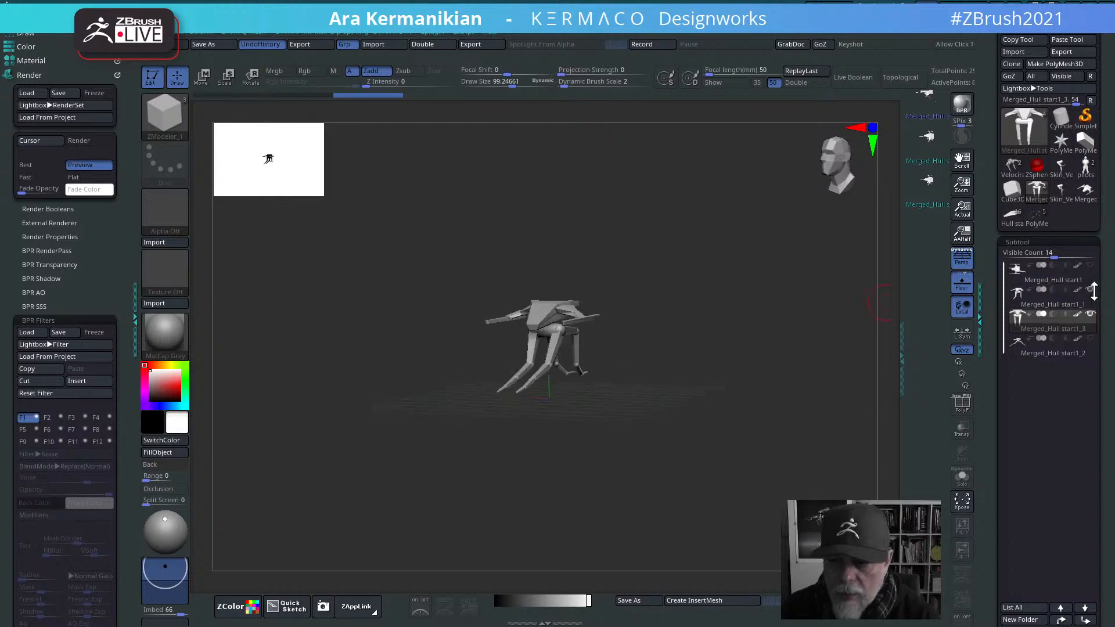
mouse_move(813, 365)
mouse_down()
mouse_move(761, 379)
mouse_move(796, 384)
mouse_up()
drag(749, 384, 771, 378)
Step: Isolate the active subtool with Solo and compare the Merged_Hull start1_1 pose with its mirrored duplicate Merged_Hull start1_3
click(1055, 309)
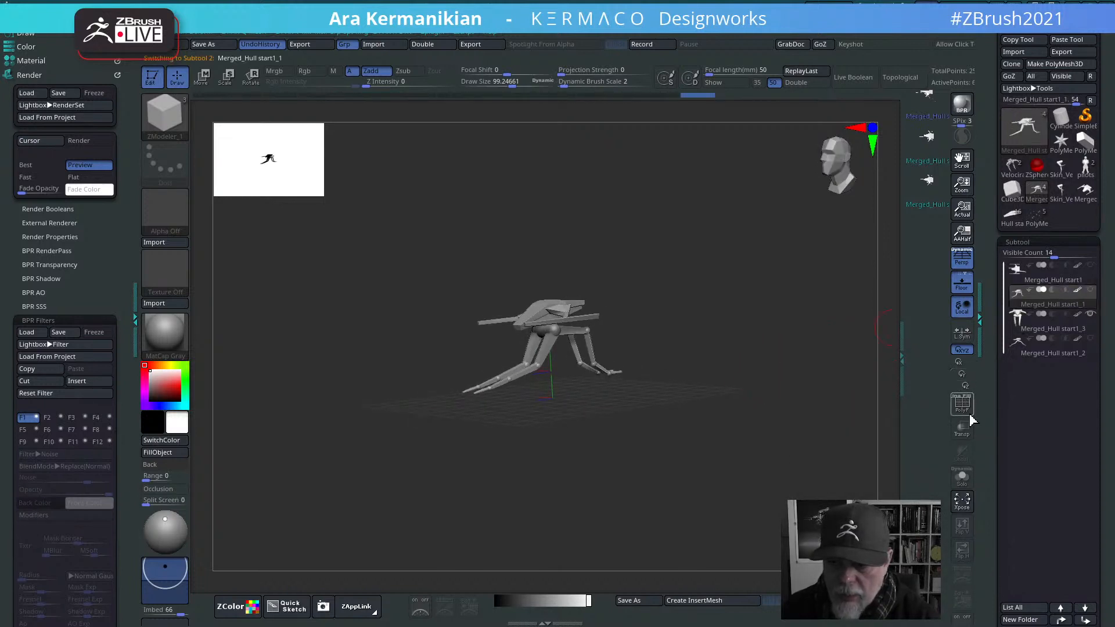
drag(747, 428, 718, 360)
click(1041, 331)
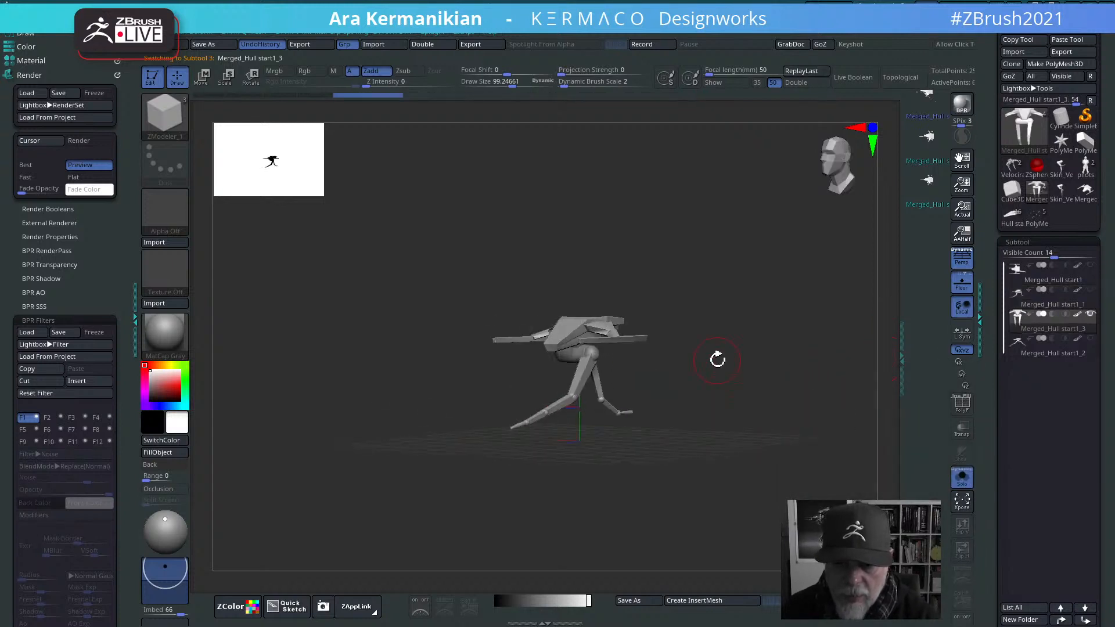
key(Down)
key(Up)
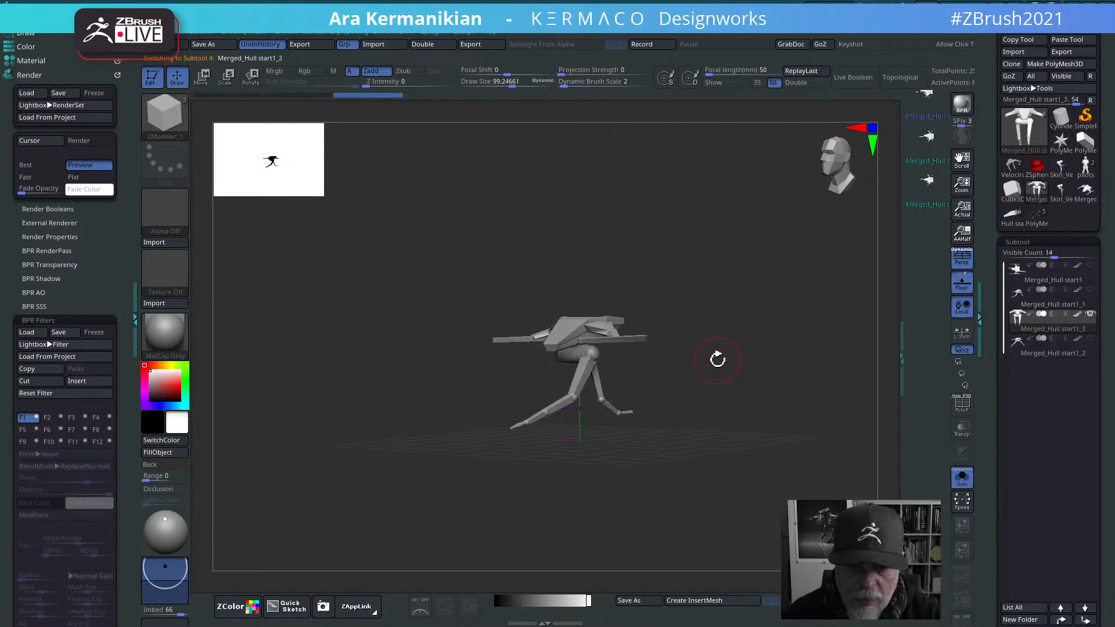
key(Down)
key(Up)
key(Up)
key(Down)
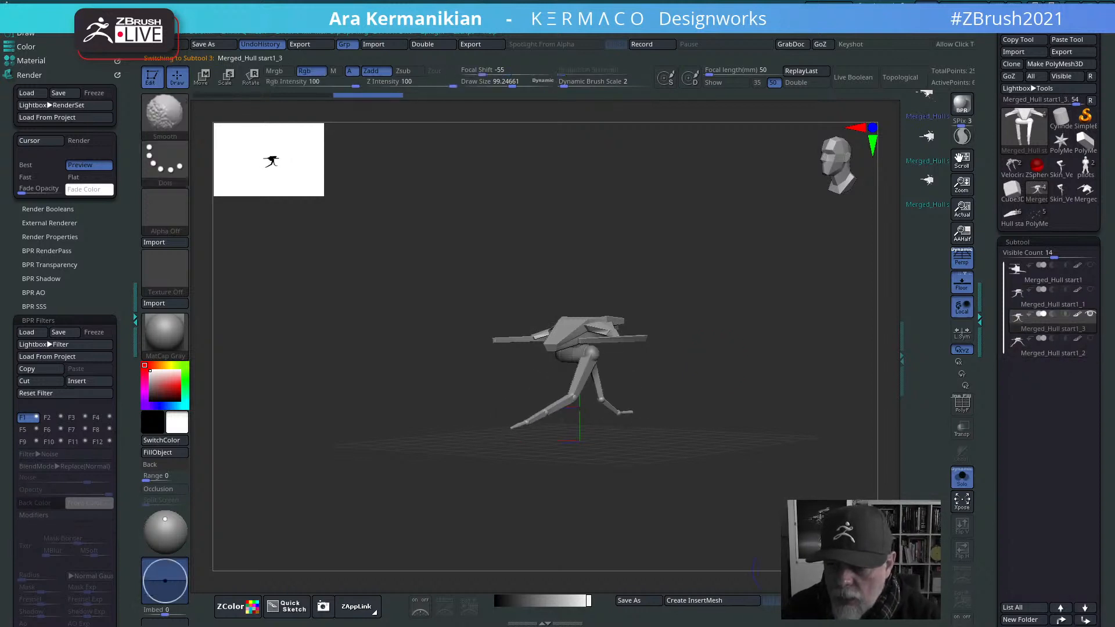
Step: Compare the start1, start1_1 and start1_3 walker poses in side profile, then start1_3 against start1_1 from the front
shift+drag(699, 458, 710, 438)
click(1057, 283)
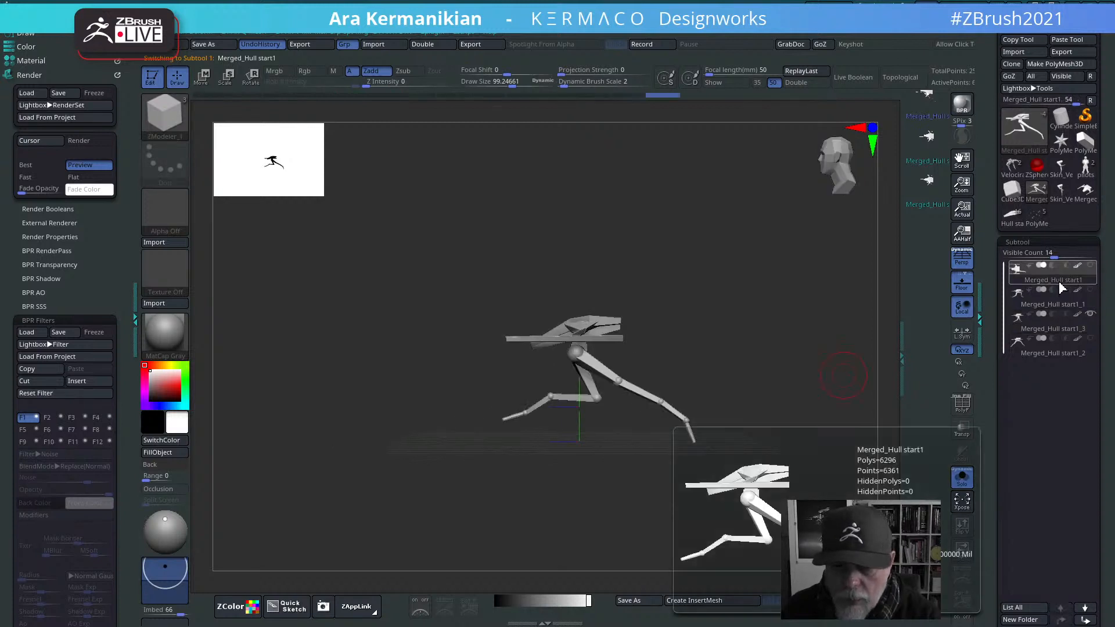
click(1060, 306)
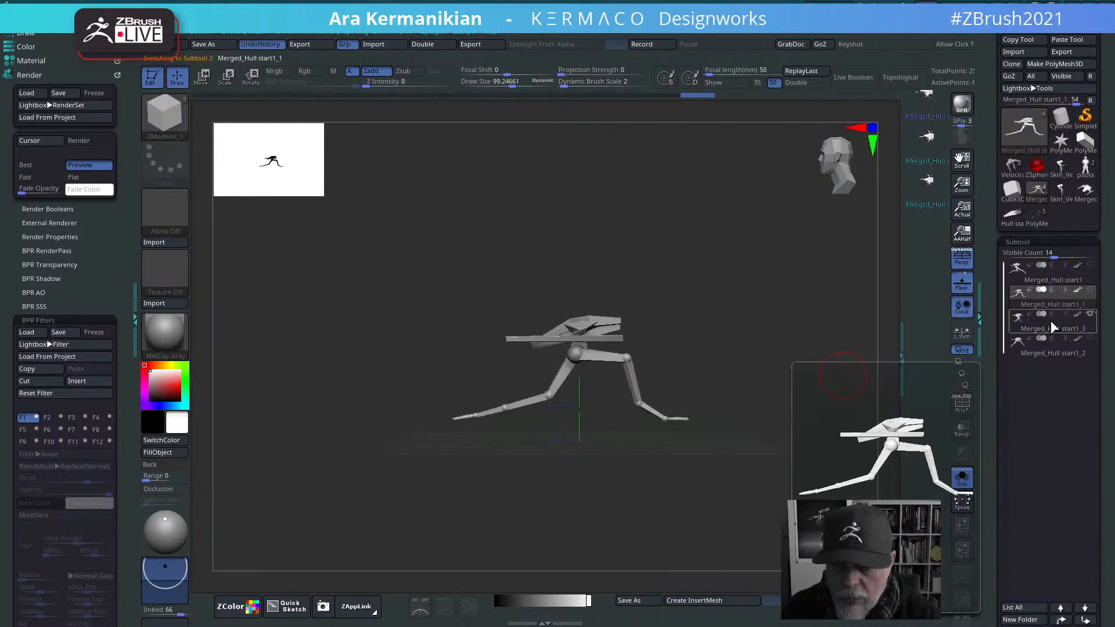
click(1054, 328)
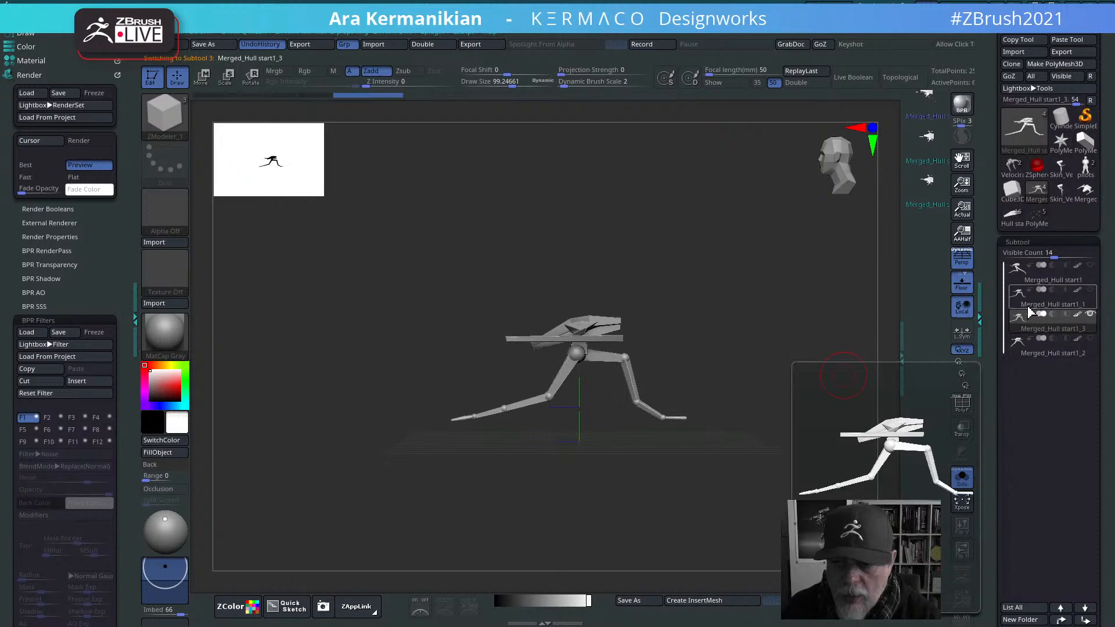
shift+drag(709, 461, 744, 434)
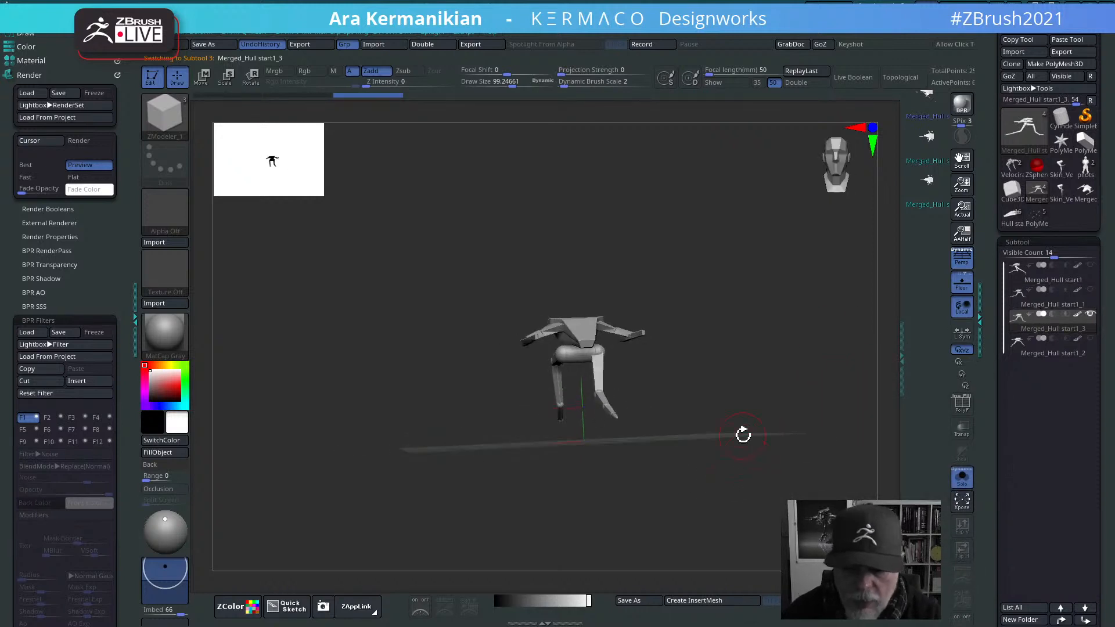
key(Up)
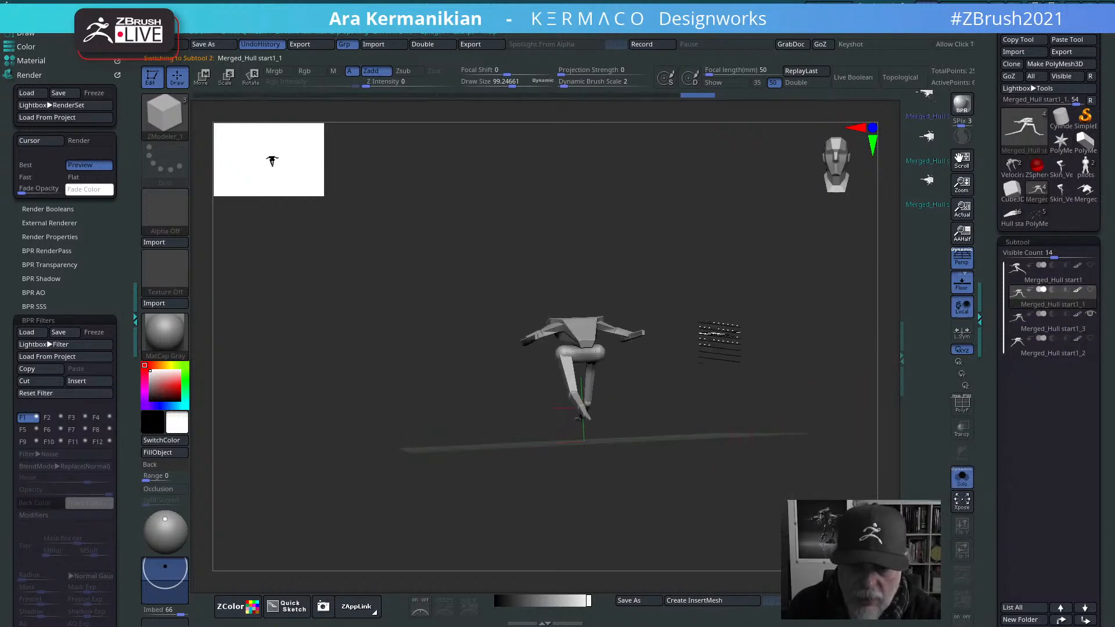
Step: Alternate between Merged_Hull start1_1 and Merged_Hull start1_3 in a three-quarter view to compare their leg positions
drag(717, 331, 779, 333)
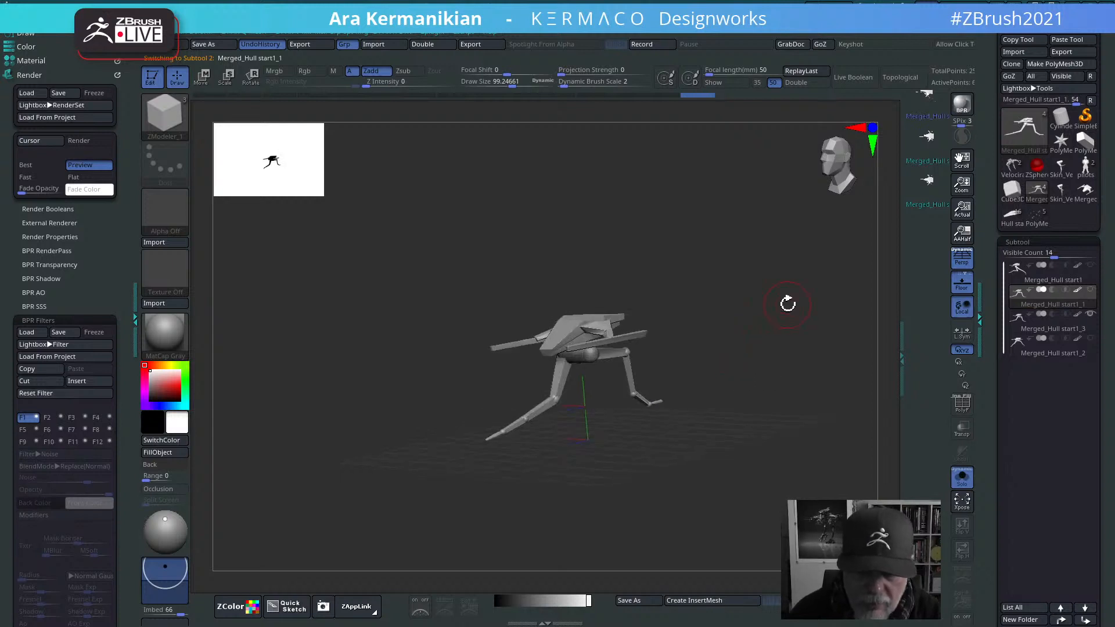
key(Down)
key(Up)
key(Down)
key(Up)
key(Down)
key(Up)
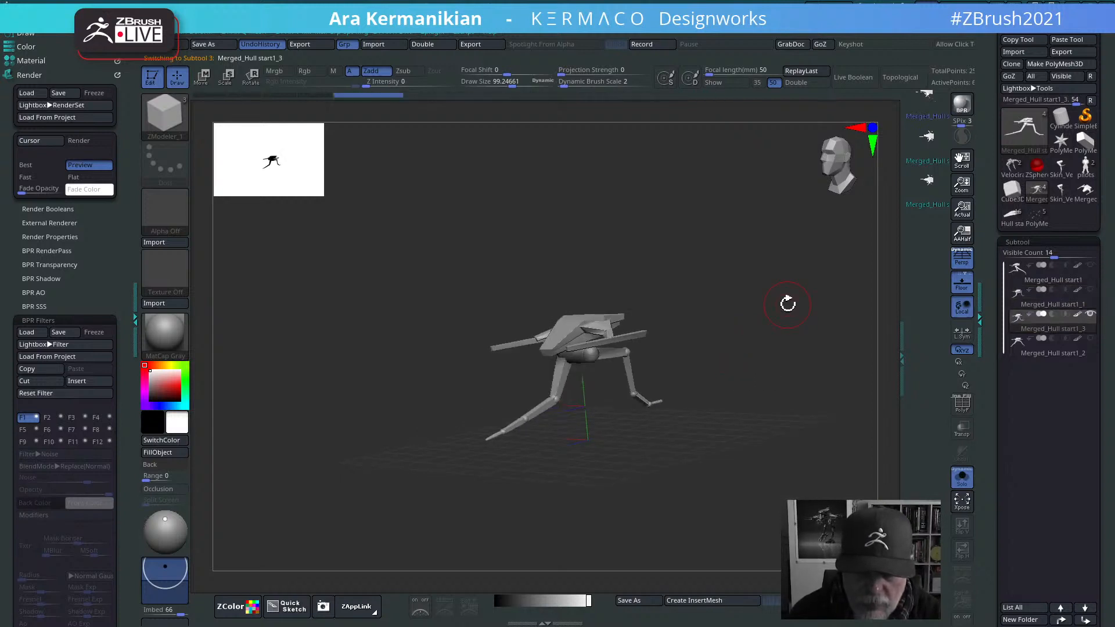
key(Down)
key(Up)
key(Down)
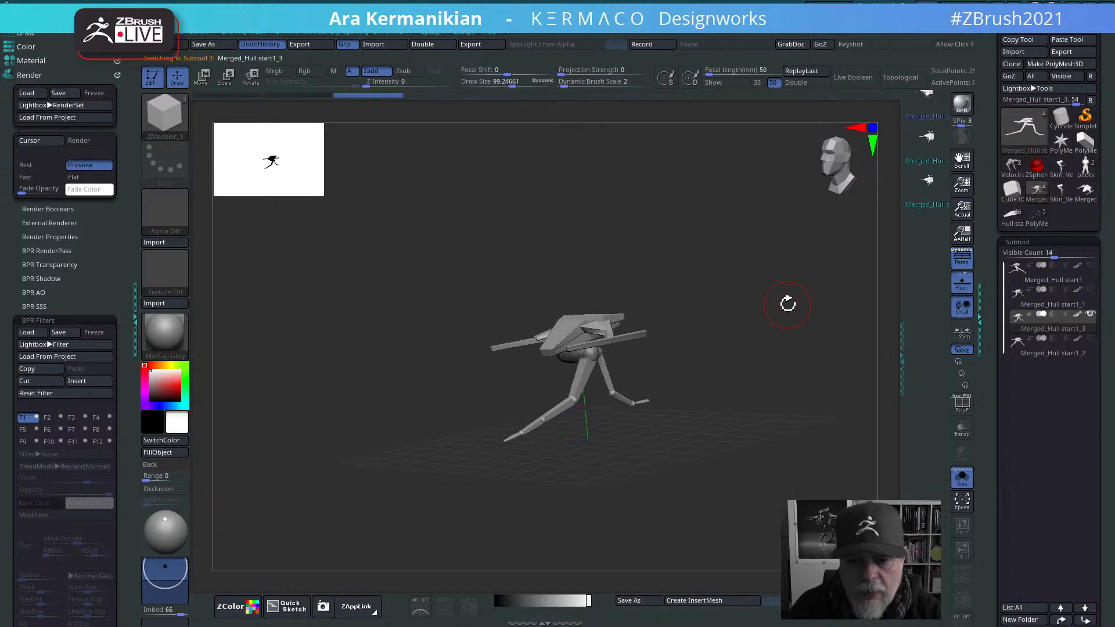
Step: Examine the mirrored walker Merged_Hull start1_3 from the front, from the side and from a raised angle
drag(733, 481, 797, 372)
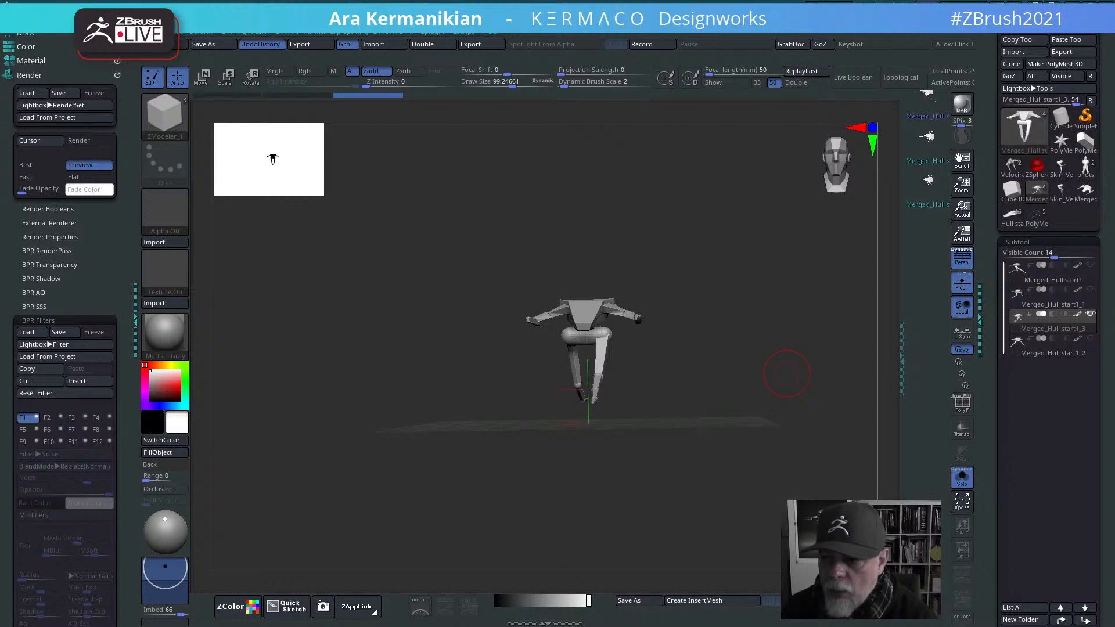
drag(690, 484, 710, 479)
drag(746, 443, 712, 450)
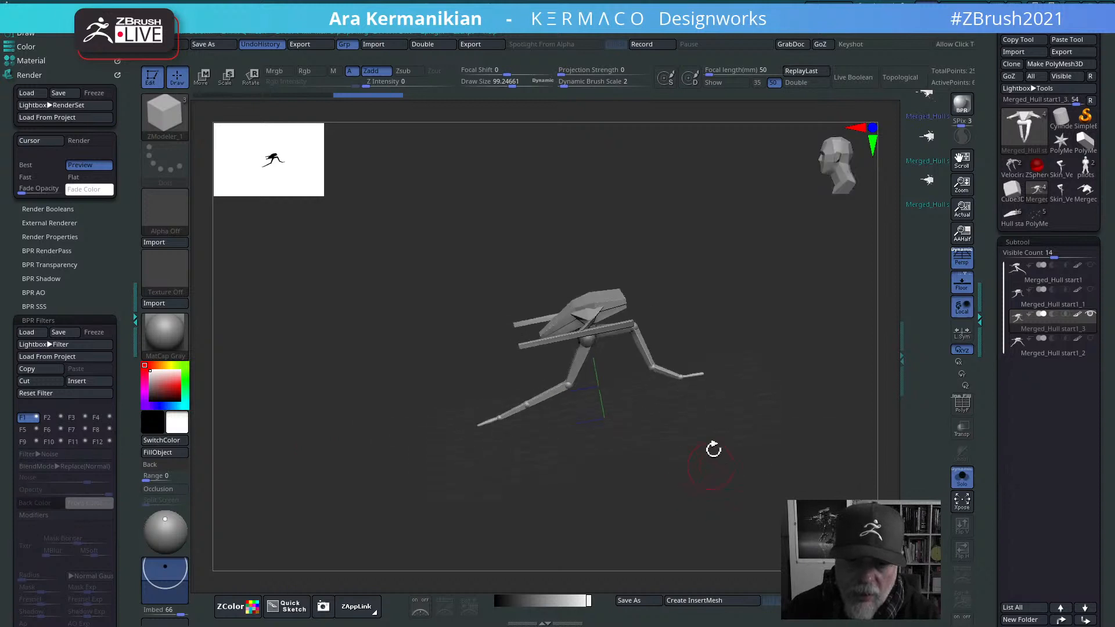
drag(710, 492, 708, 426)
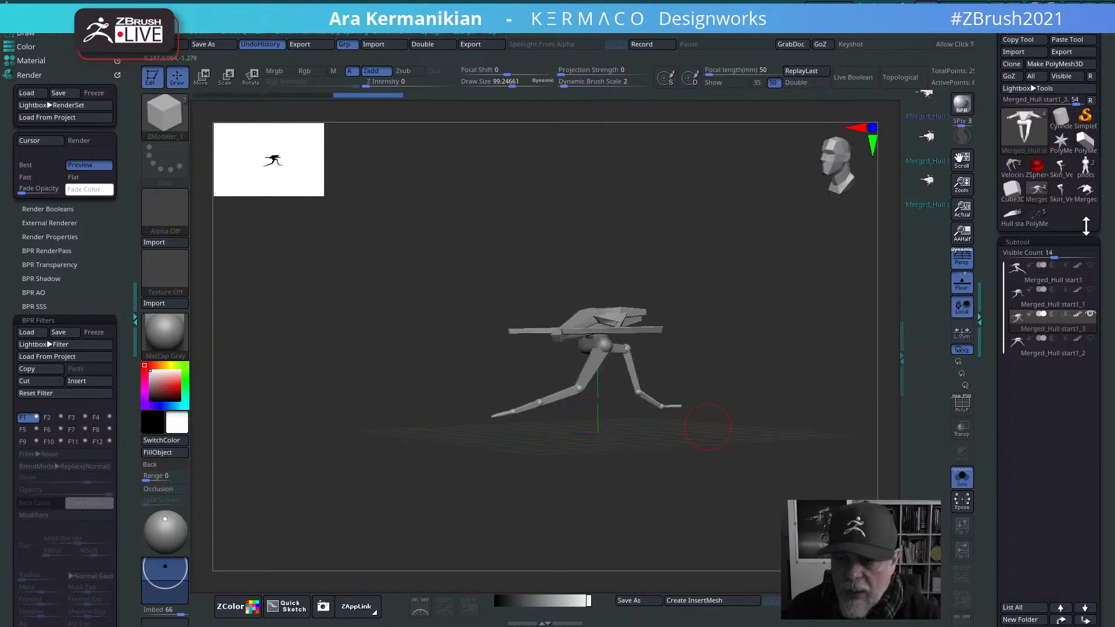
Step: Switch to the PolyMesh3D_6 terrain tool and turn off Solo so the terrain shows with the walkers
click(1044, 223)
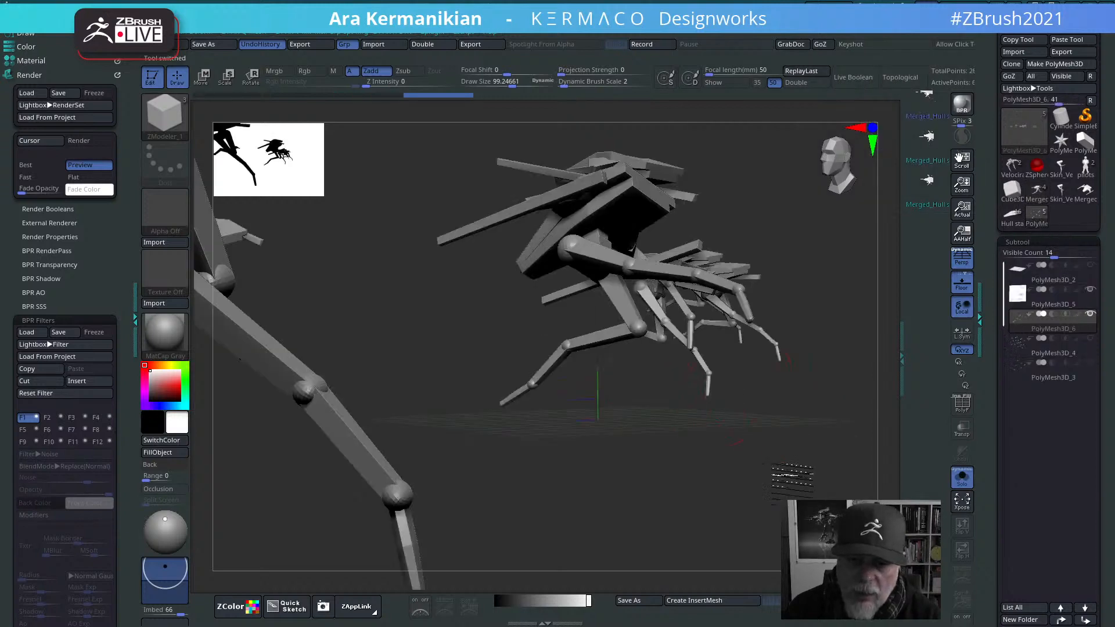
alt+drag(698, 494, 567, 486)
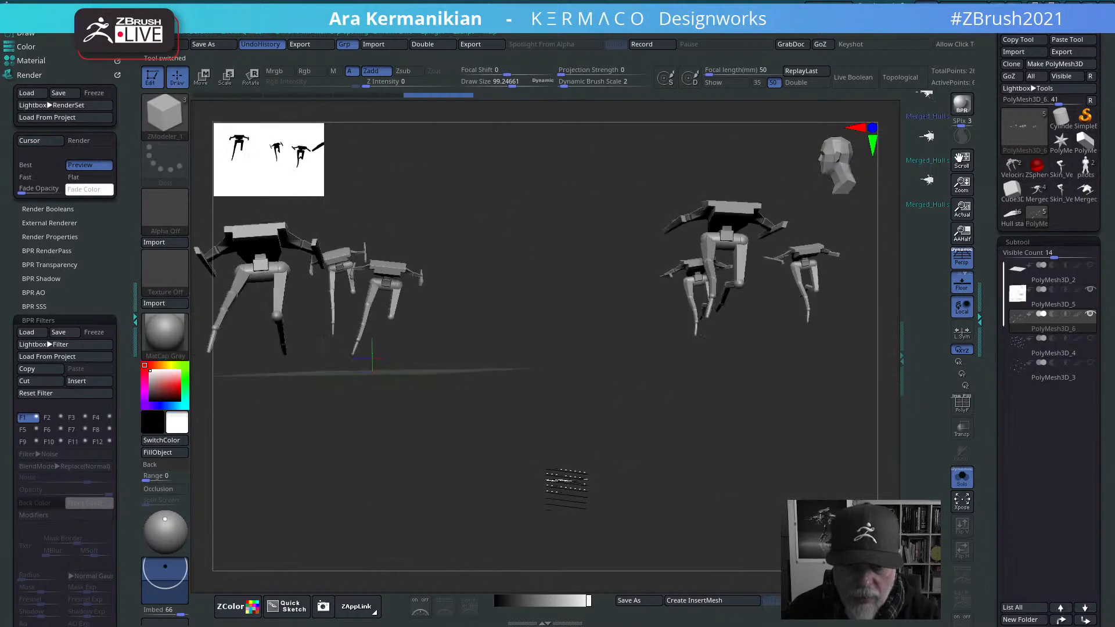
click(963, 486)
Step: Review the walkers spread across the terrain from ground level, in profile and from above
drag(555, 495, 710, 569)
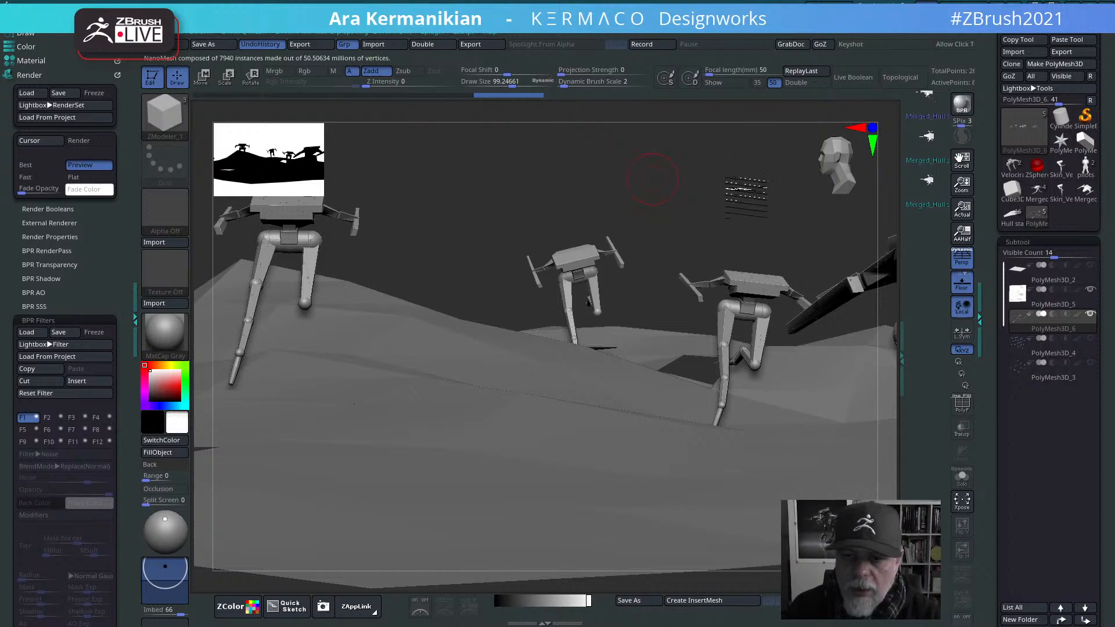
drag(746, 196, 724, 267)
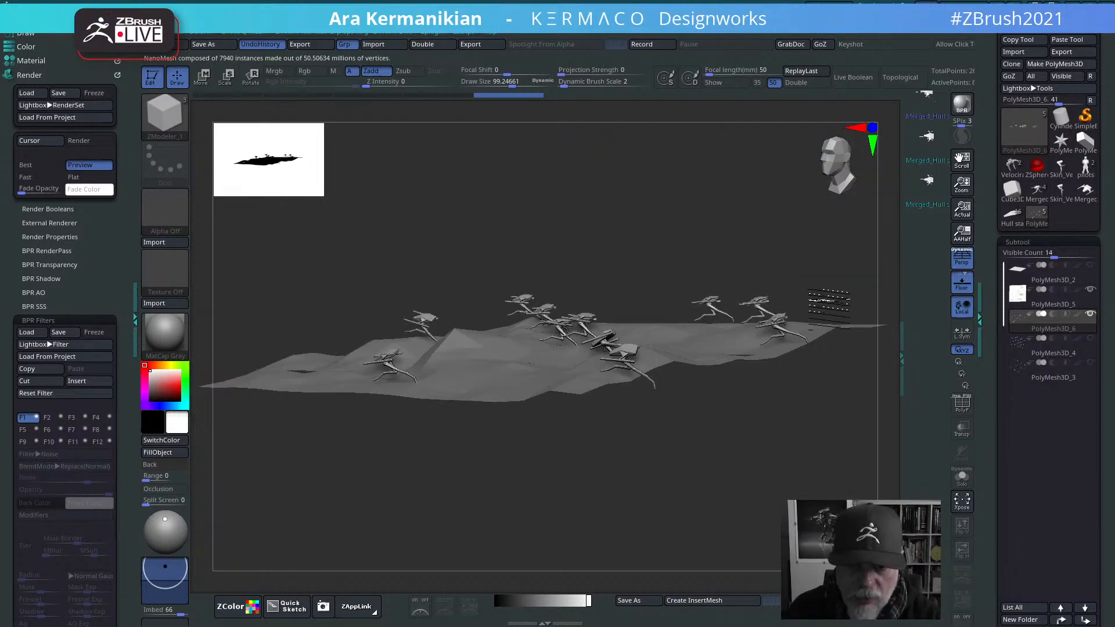
alt+drag(826, 302, 795, 303)
drag(522, 217, 380, 195)
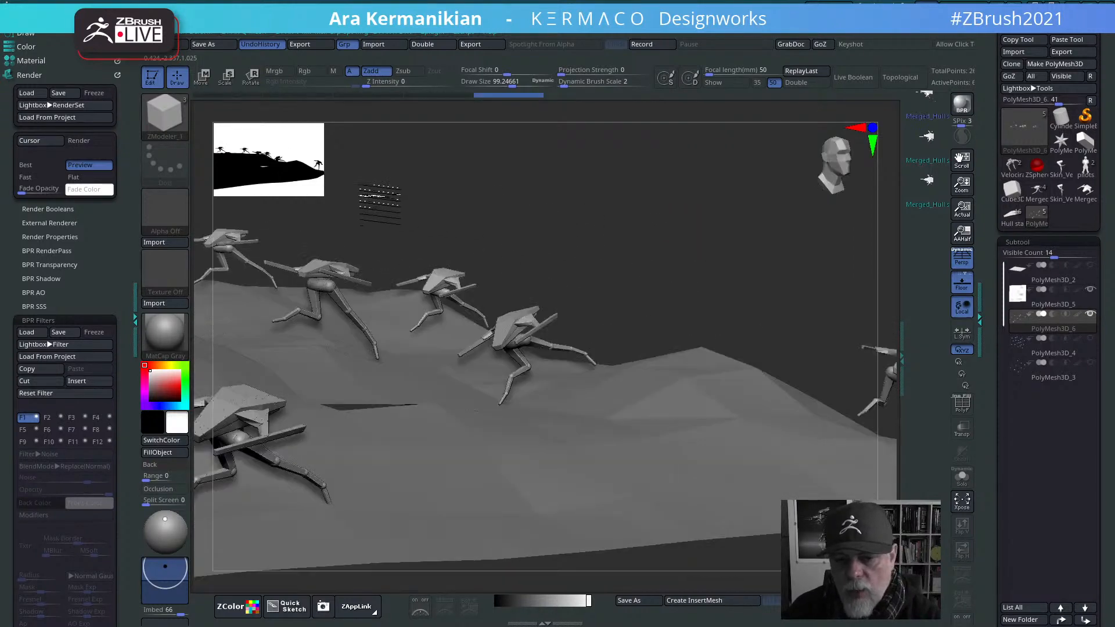
drag(691, 270, 306, 465)
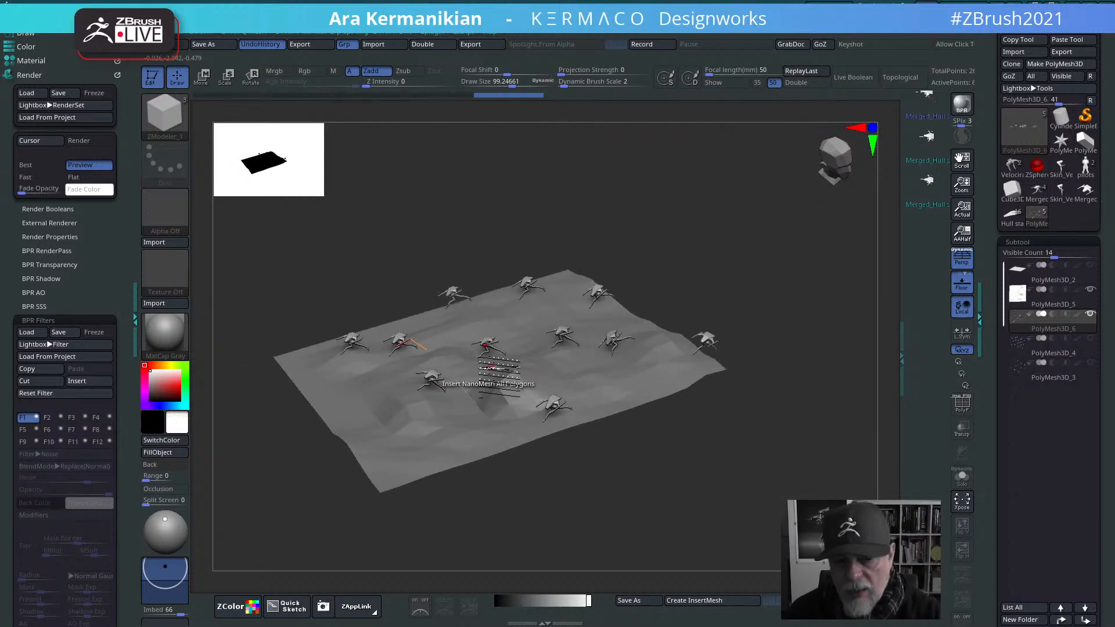
drag(791, 380, 718, 406)
shift+drag(796, 428, 776, 415)
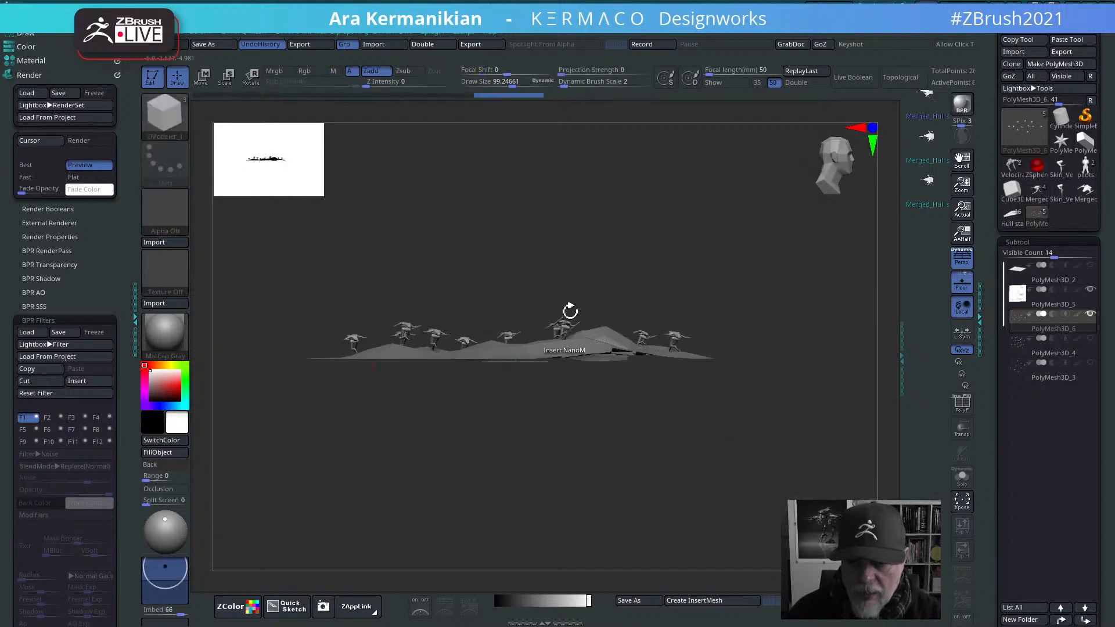
alt+drag(763, 470, 761, 447)
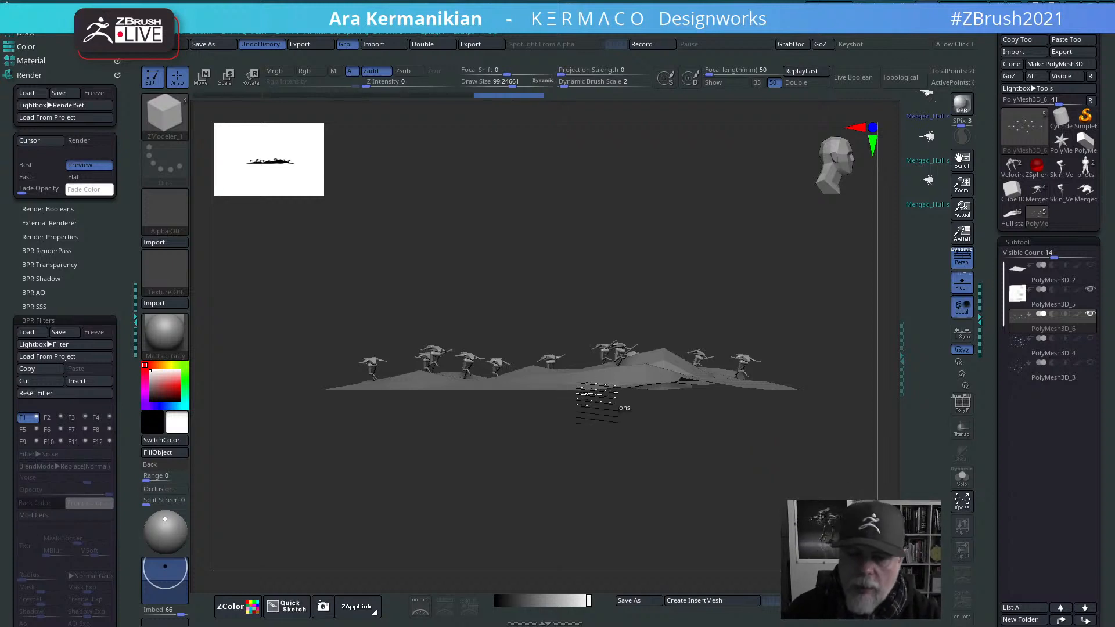
drag(737, 520, 739, 449)
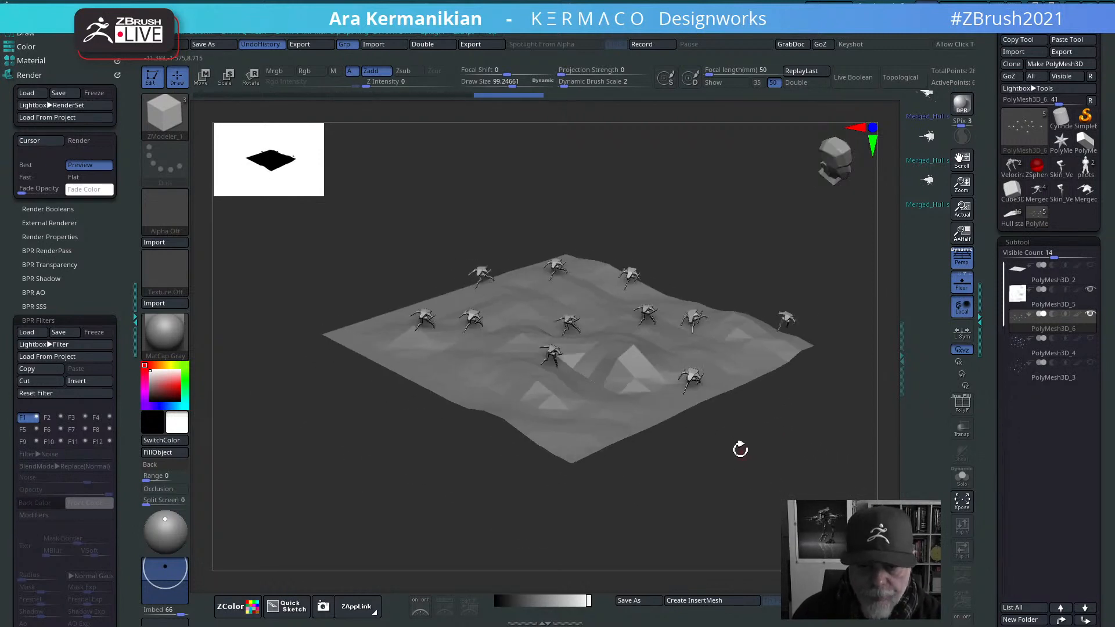
Step: Switch to the pilots tool containing the seated pilot figure
mouse_move(1051, 323)
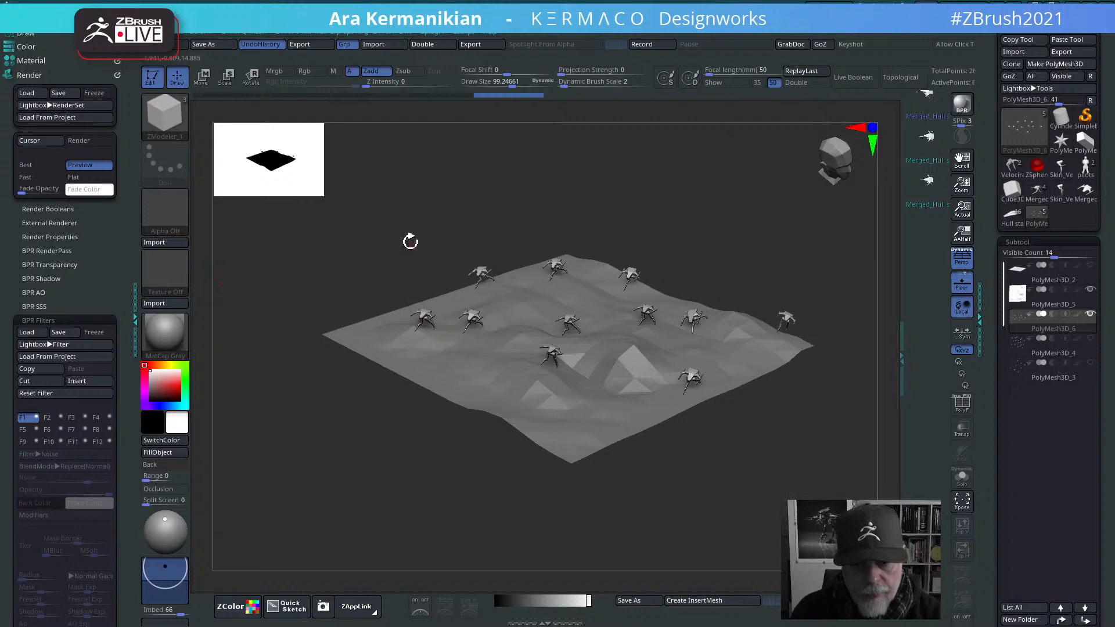
drag(411, 238, 800, 260)
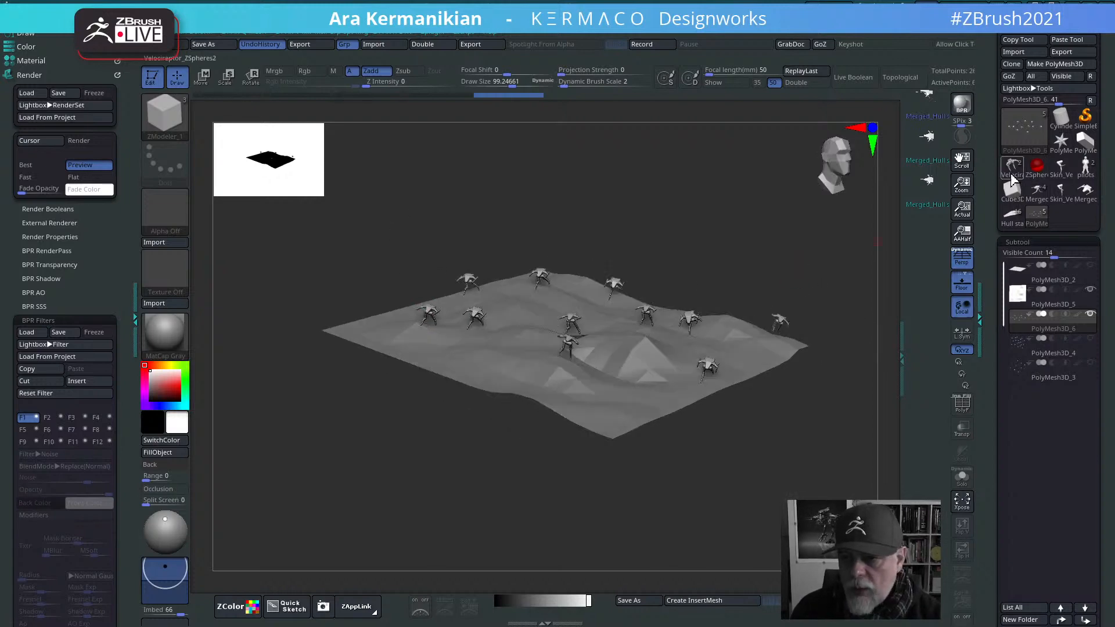
mouse_move(1070, 199)
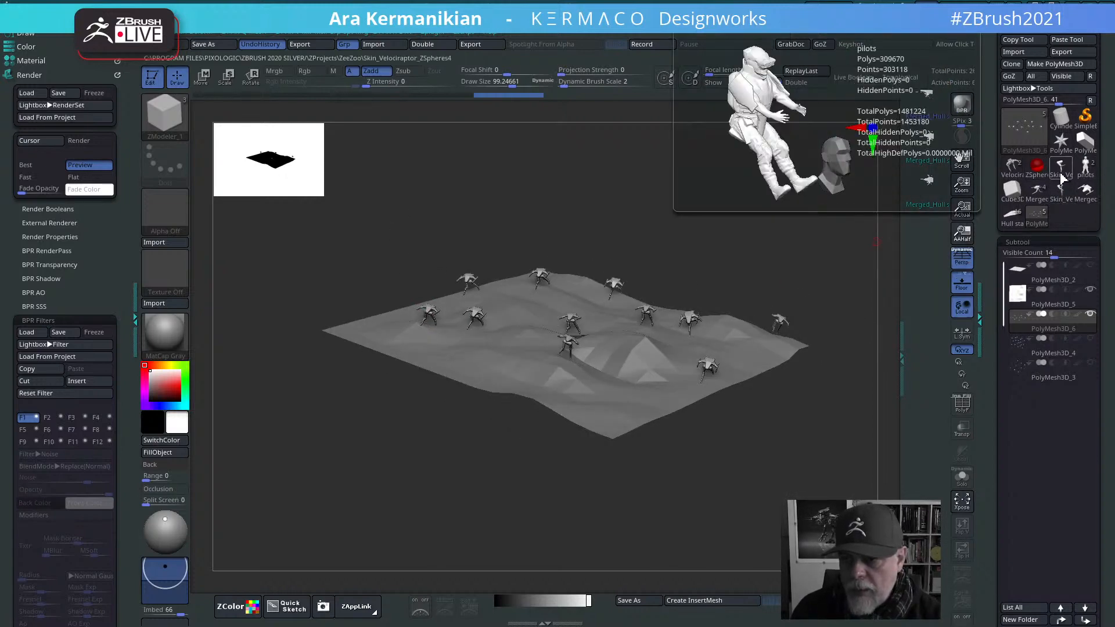
click(1085, 170)
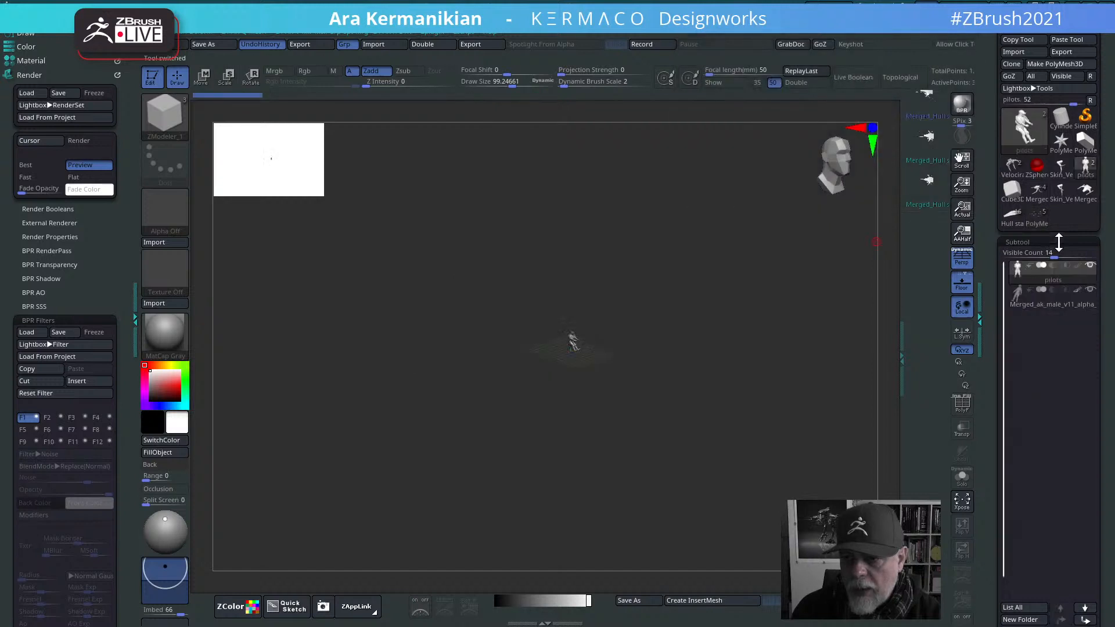
Step: Select the Merged_ak_male_v11_alpha_boots_uv6 subtool and frame the standing pilot in a three-quarter view
click(1051, 299)
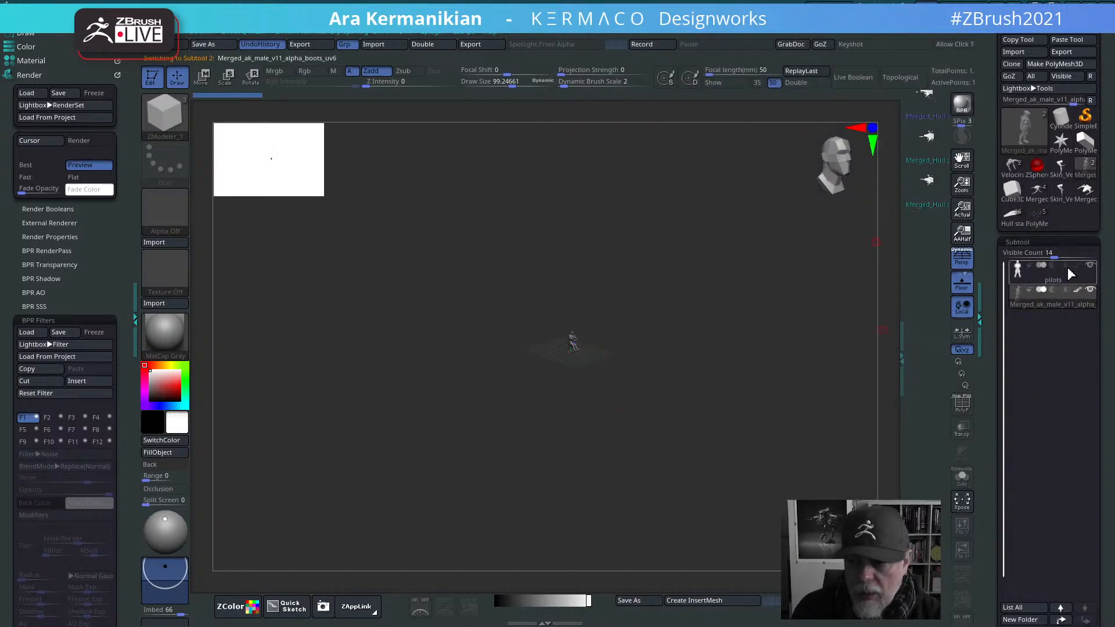
key(f)
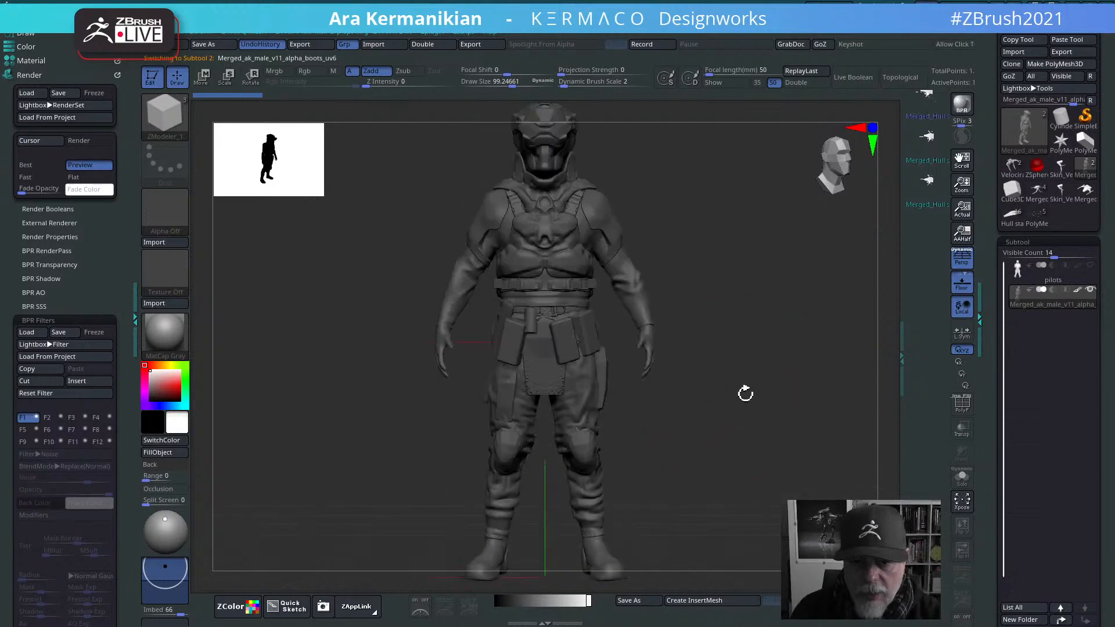
mouse_move(746, 394)
mouse_down()
mouse_move(761, 356)
mouse_move(765, 378)
mouse_move(727, 398)
mouse_move(747, 378)
mouse_up()
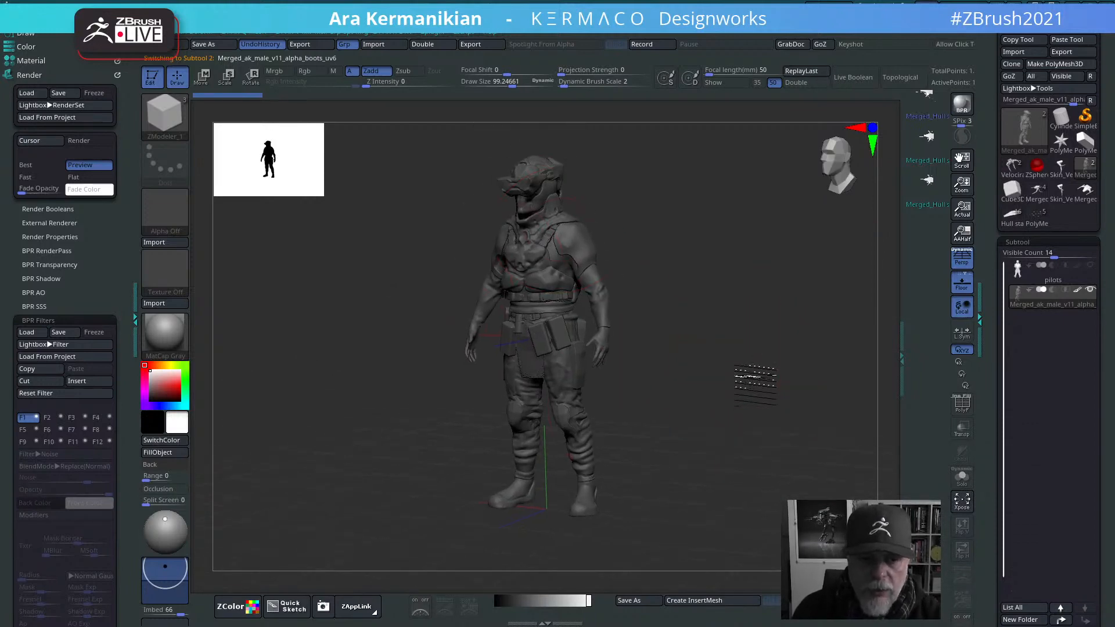
Step: Render the pilot with BPR and reposition the light so a long shadow falls behind the figure, rendering again
click(962, 106)
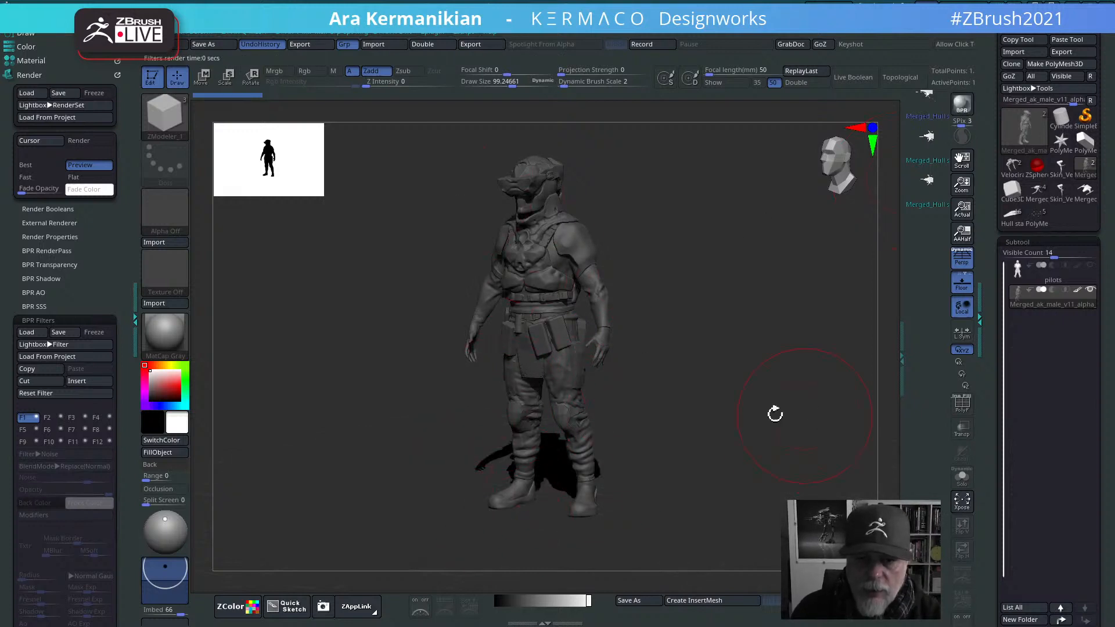
drag(164, 519, 155, 524)
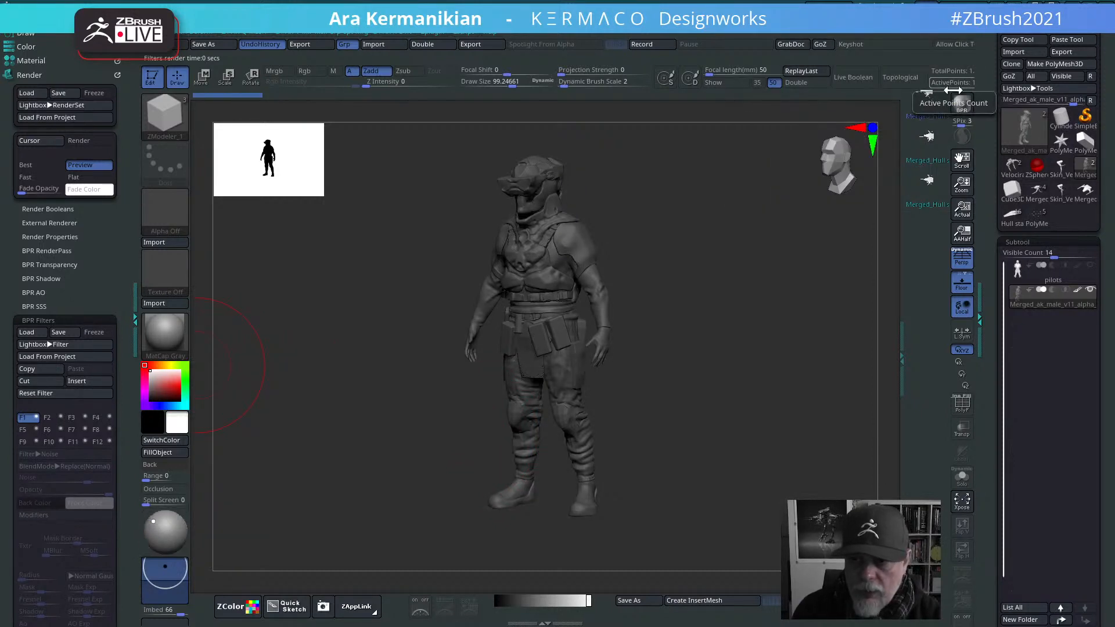
click(961, 107)
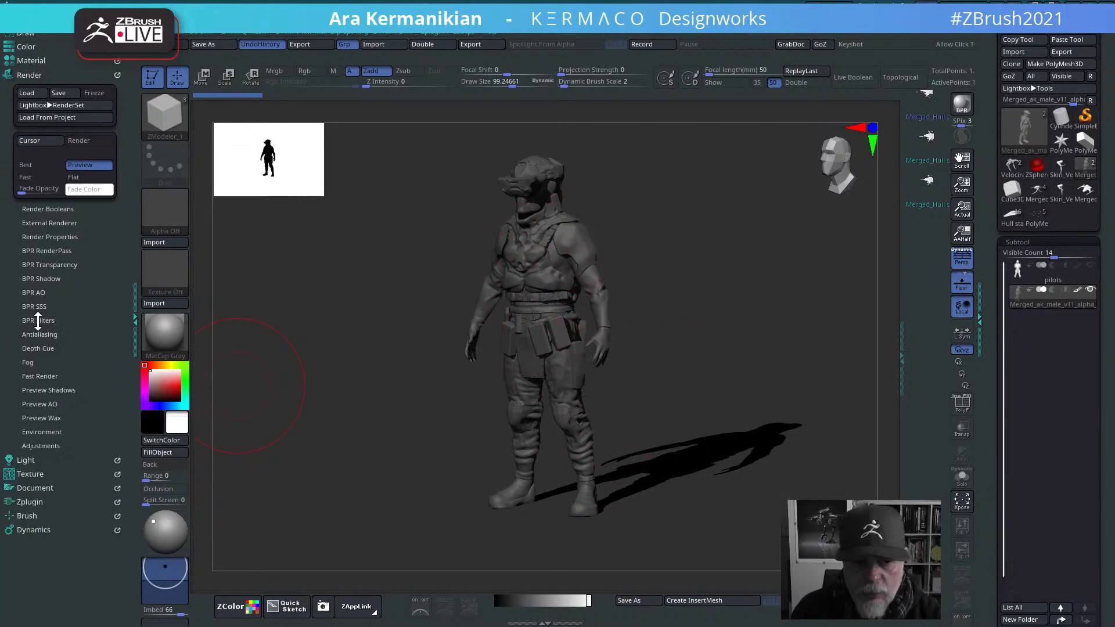
Step: Browse the BPR filter presets, apply ComicStyleLines, and frame the whole pilot with the effect rendered
drag(126, 423, 68, 339)
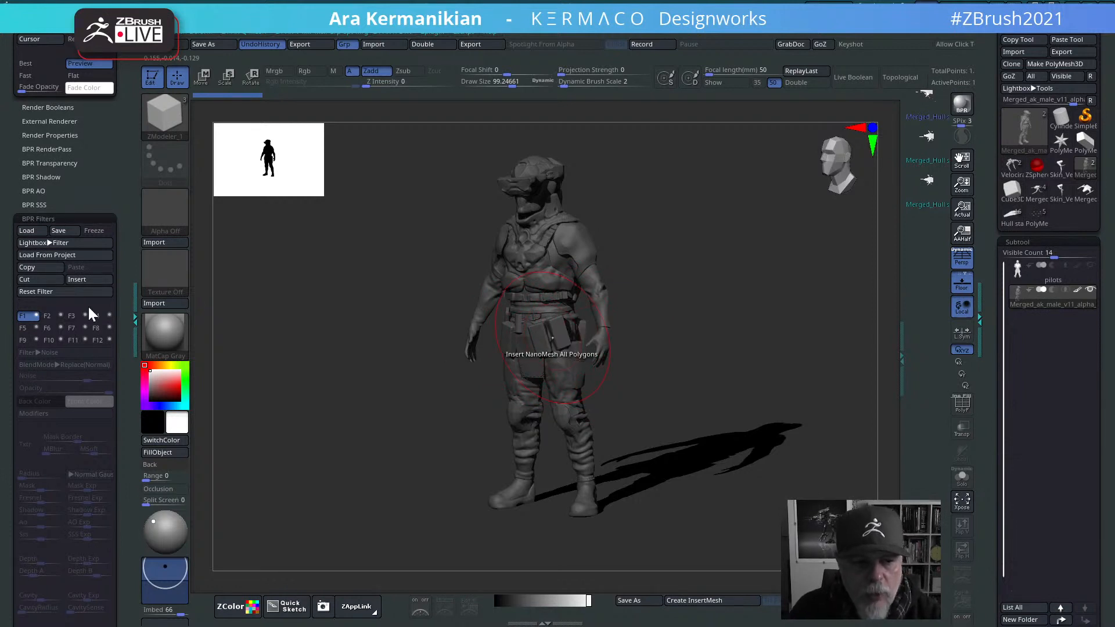
click(63, 244)
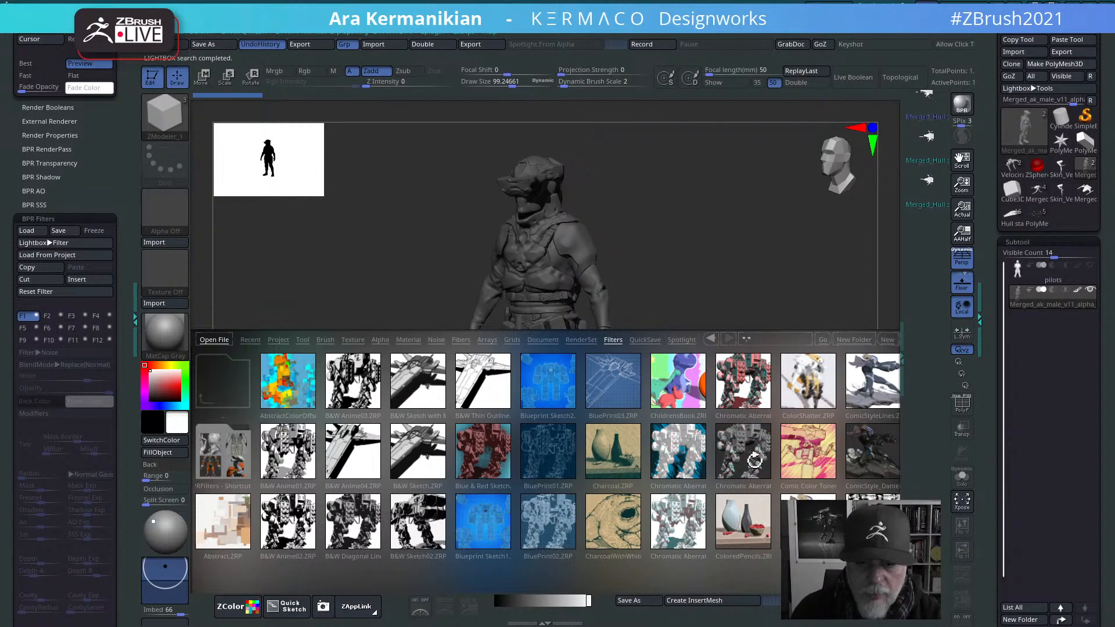
drag(755, 460, 636, 443)
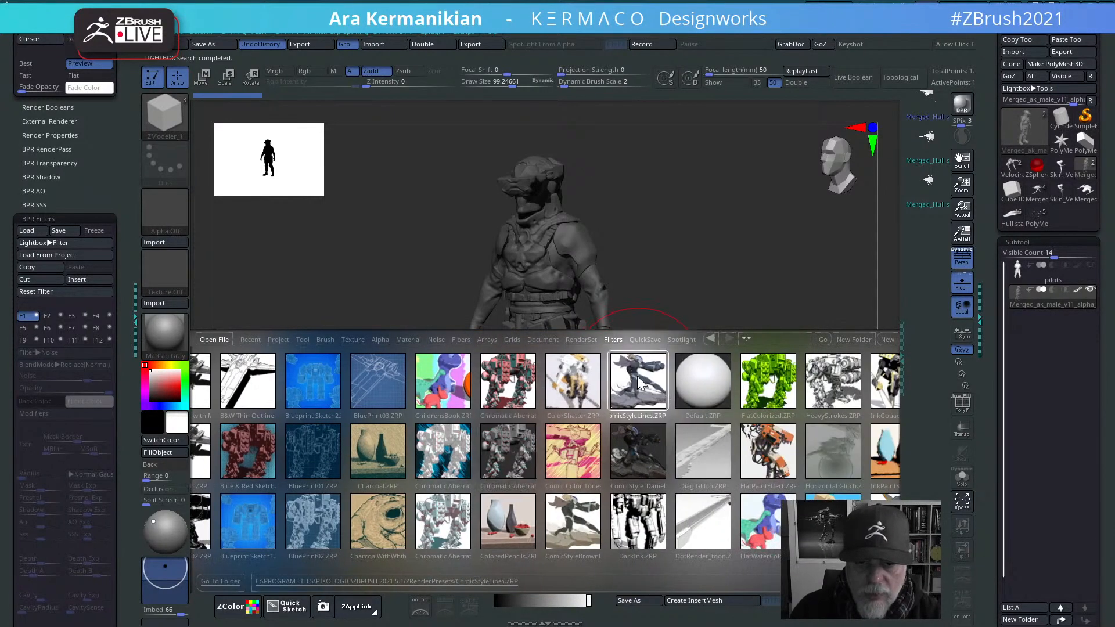
double_click(641, 384)
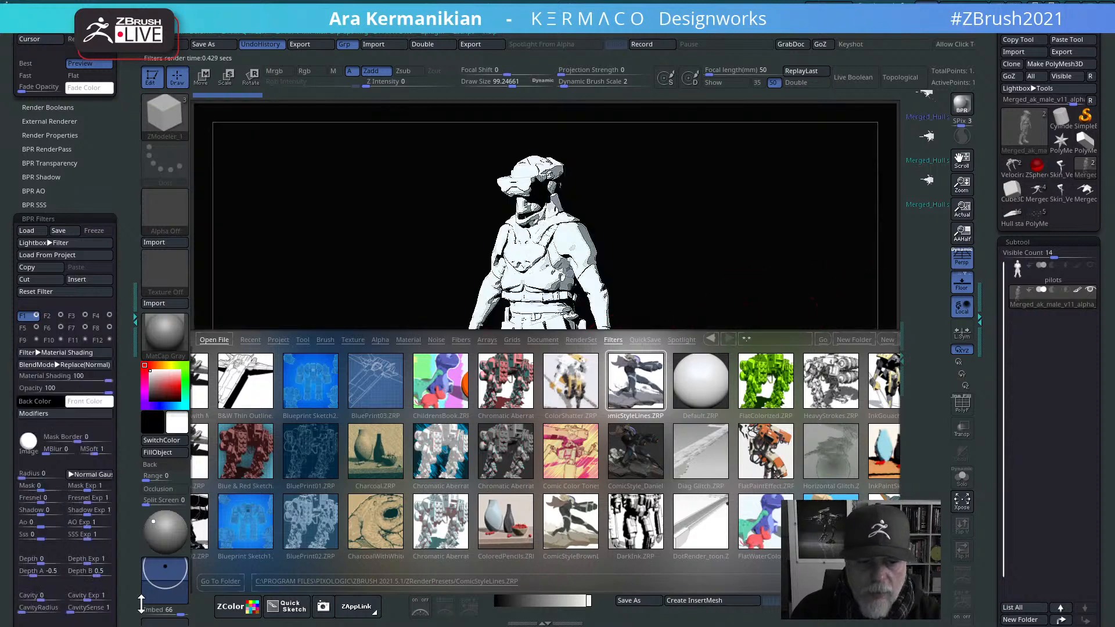
drag(806, 265, 726, 275)
mouse_move(752, 224)
mouse_down()
mouse_move(729, 157)
mouse_move(742, 212)
mouse_move(754, 201)
mouse_move(778, 231)
mouse_move(755, 221)
mouse_move(750, 236)
mouse_up()
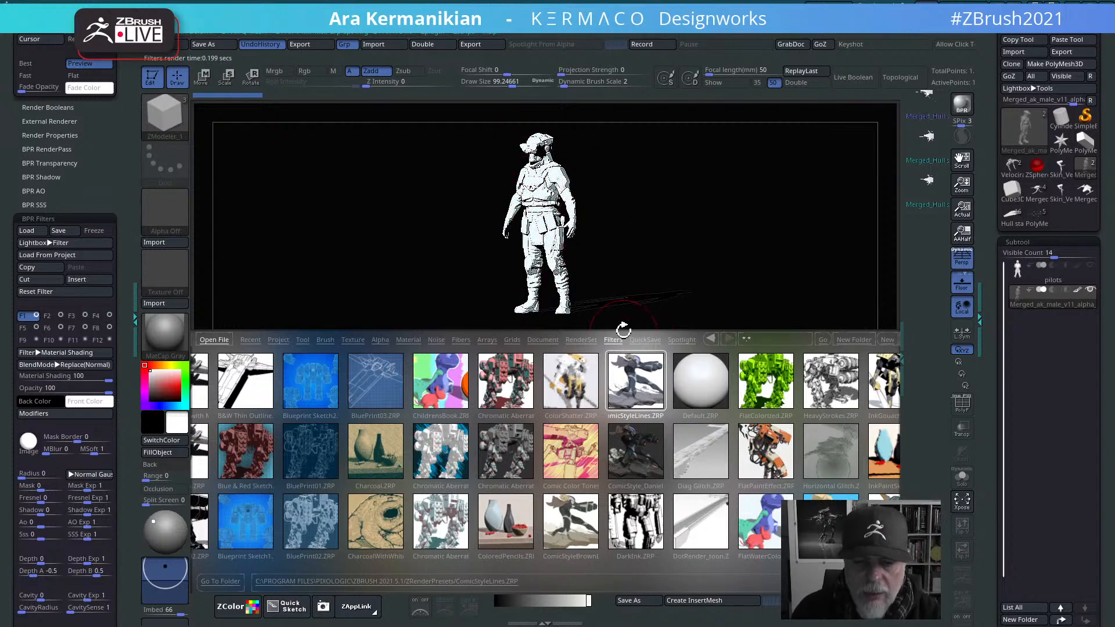
Step: Compare the FlatColorized, FlatPaintEffect, HeavyStrokes and FlatWaterColors filter presets, keep FlatColorized, and close the preset browser
click(777, 379)
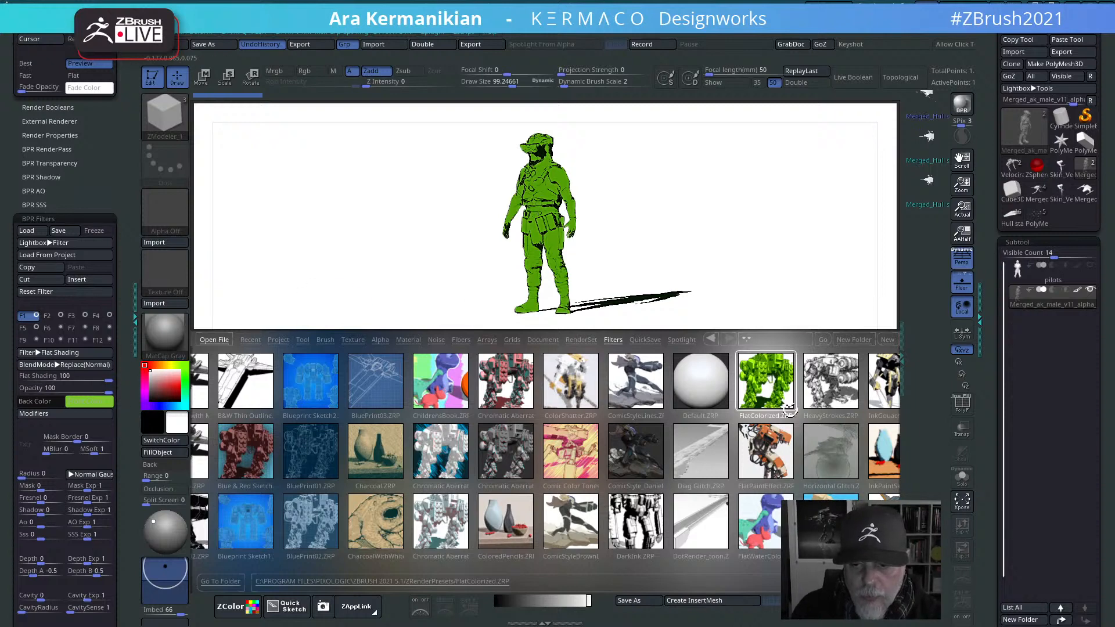
click(772, 456)
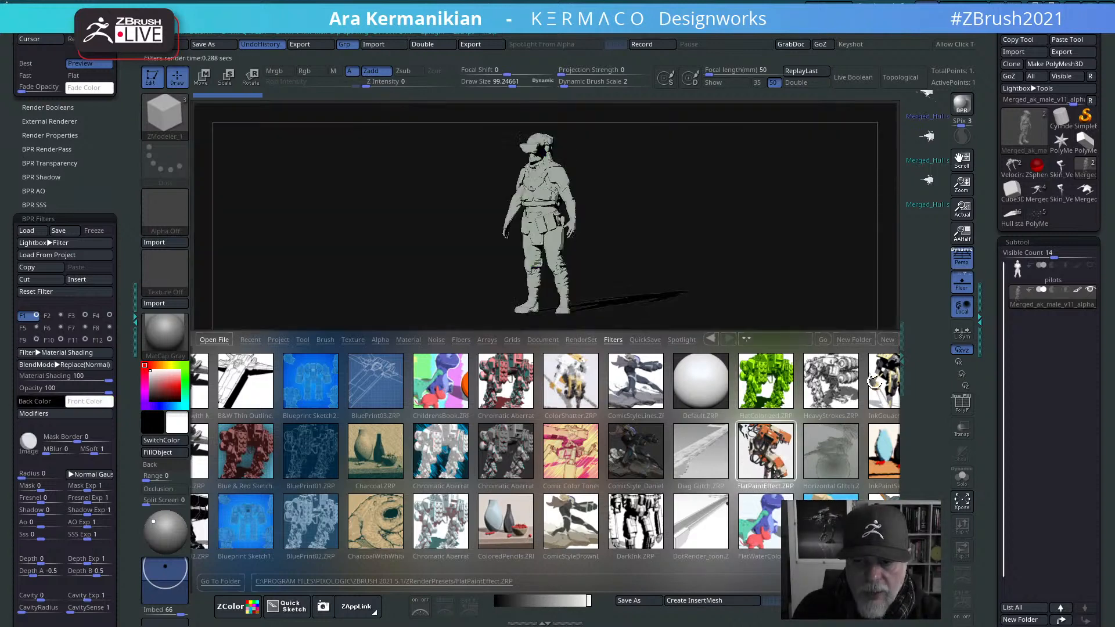
click(827, 382)
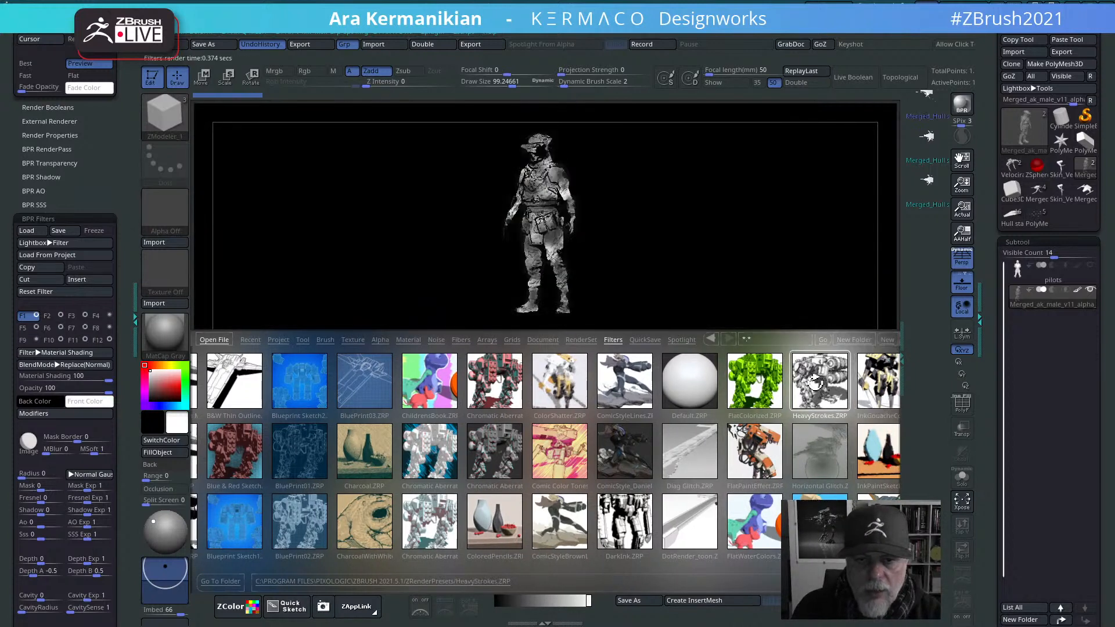
click(762, 376)
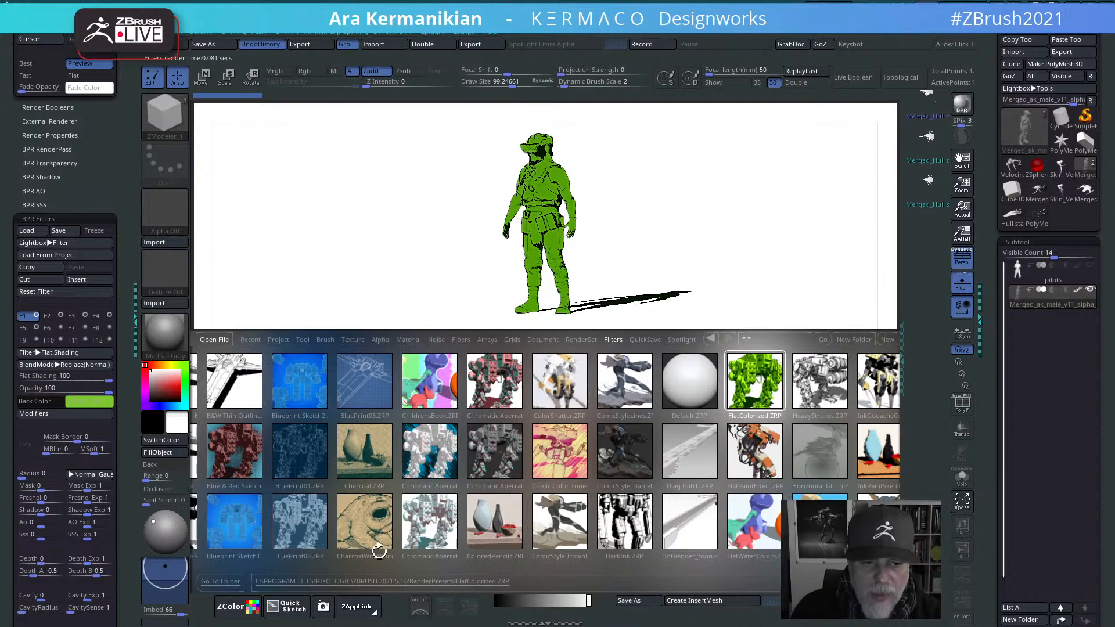
click(754, 522)
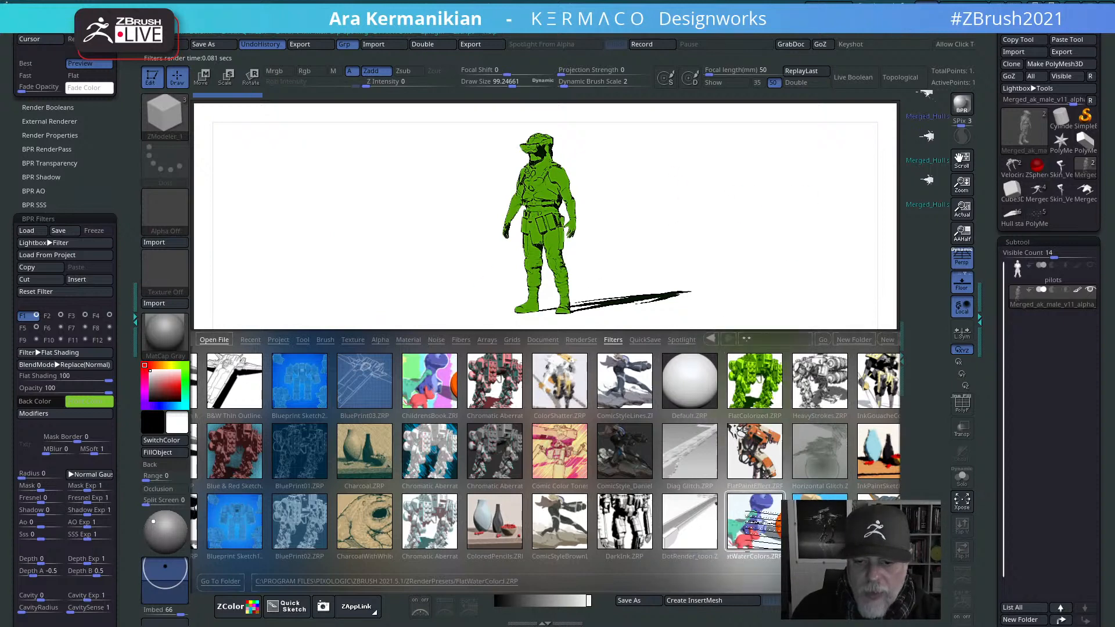
click(753, 381)
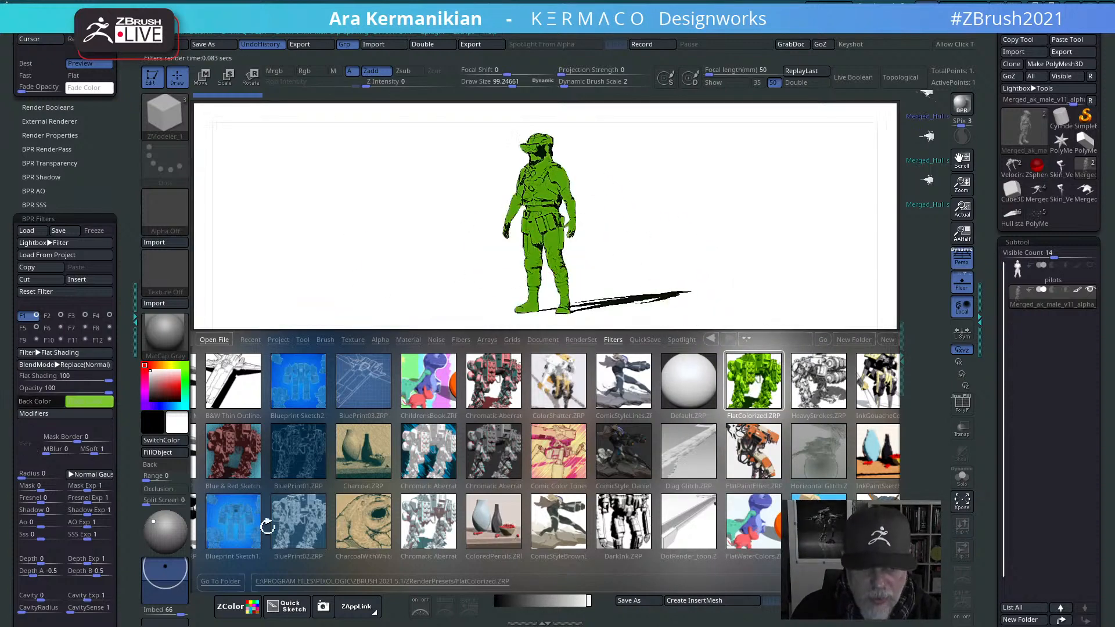
click(164, 622)
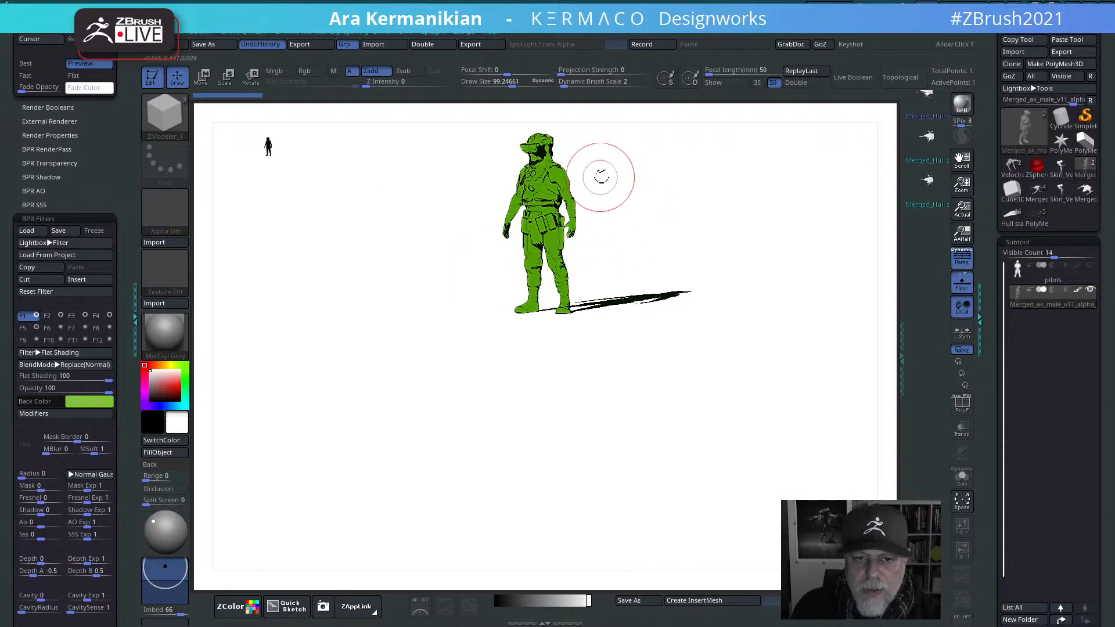
Step: Change the type of BPR filter F6 to Blur and fine-tune its strength
click(52, 328)
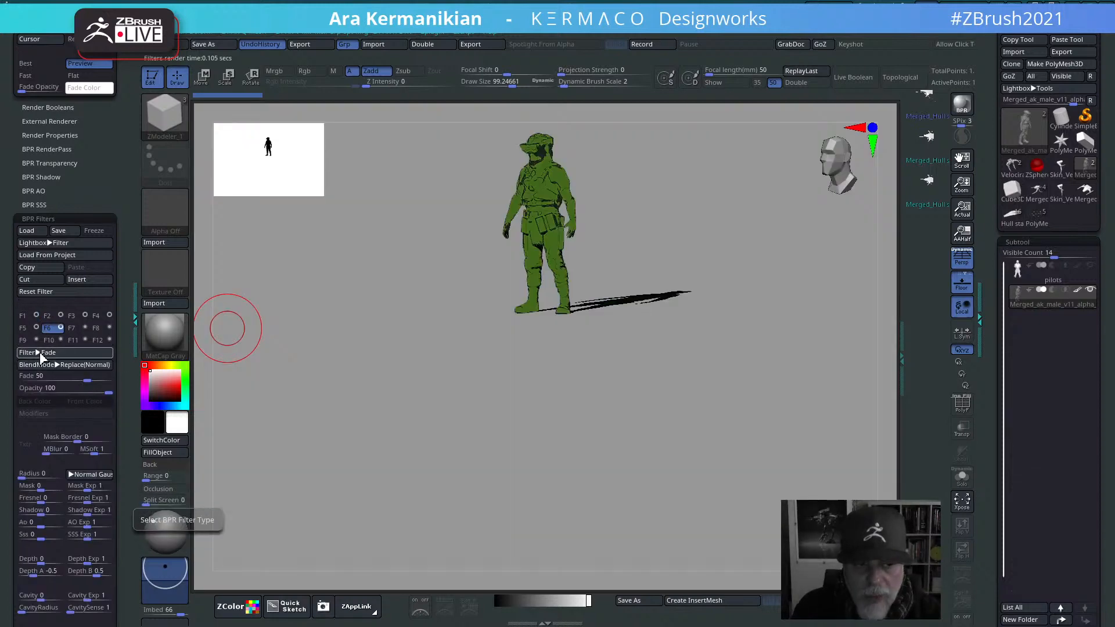
click(39, 352)
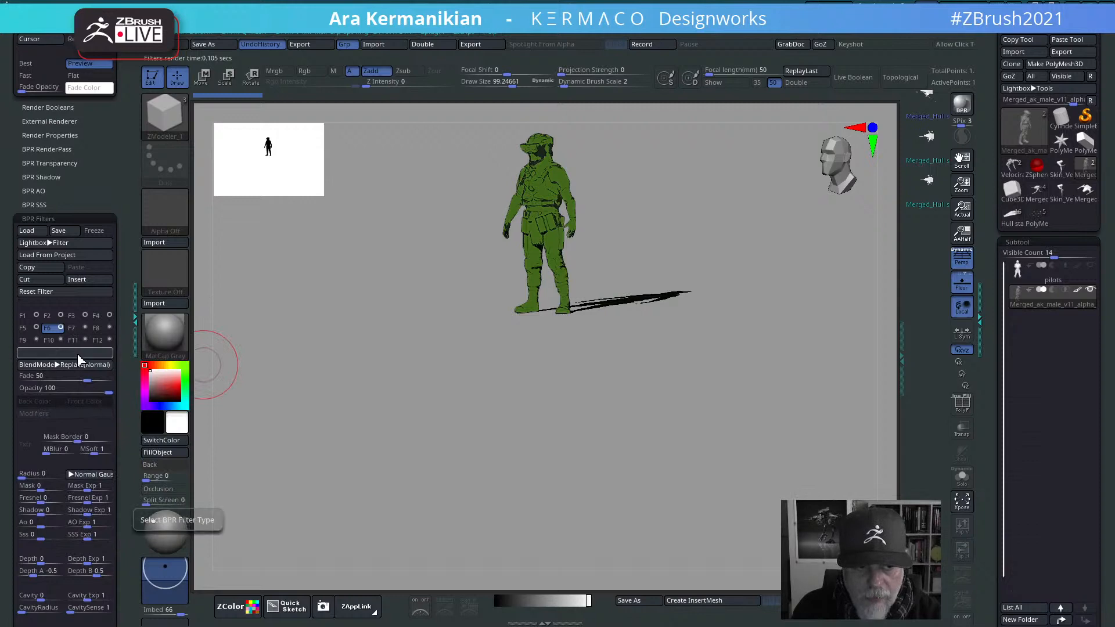
click(78, 353)
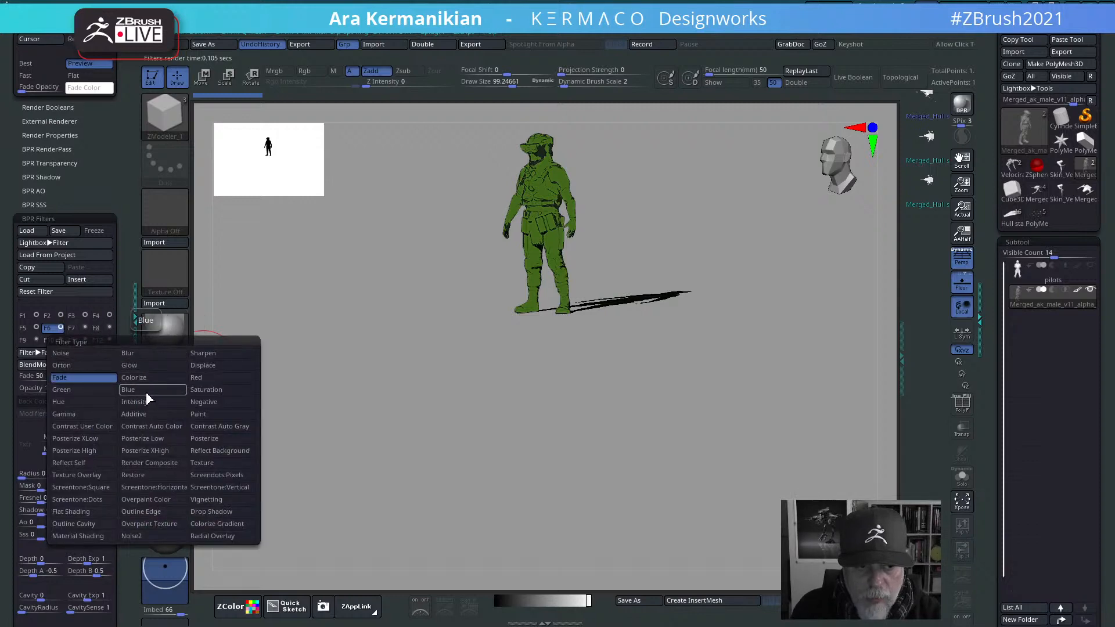
click(137, 354)
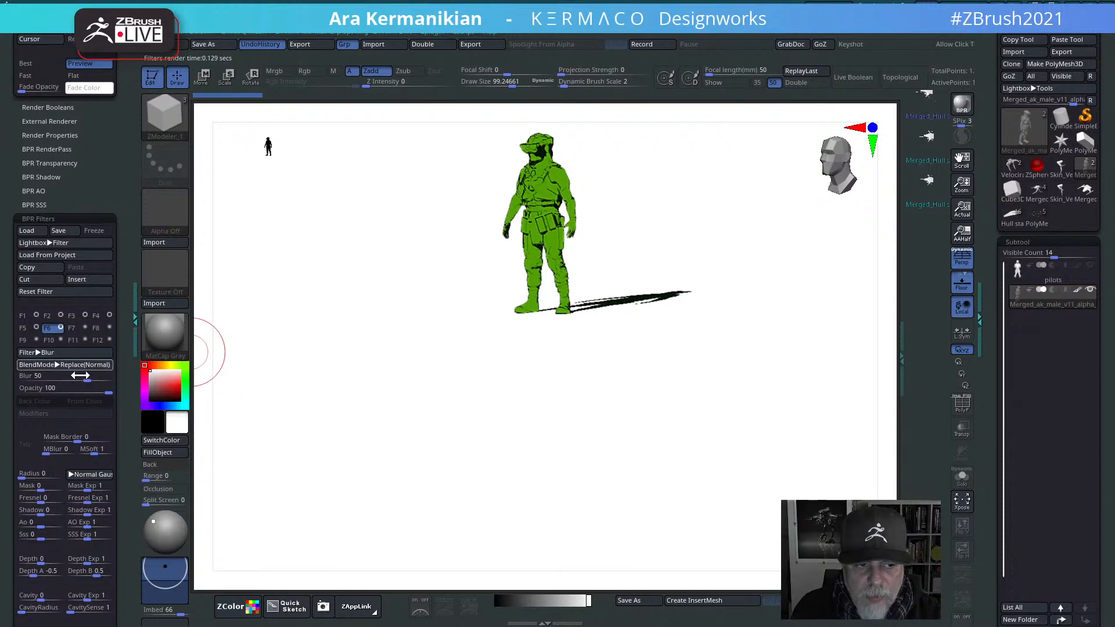
drag(100, 378, 114, 382)
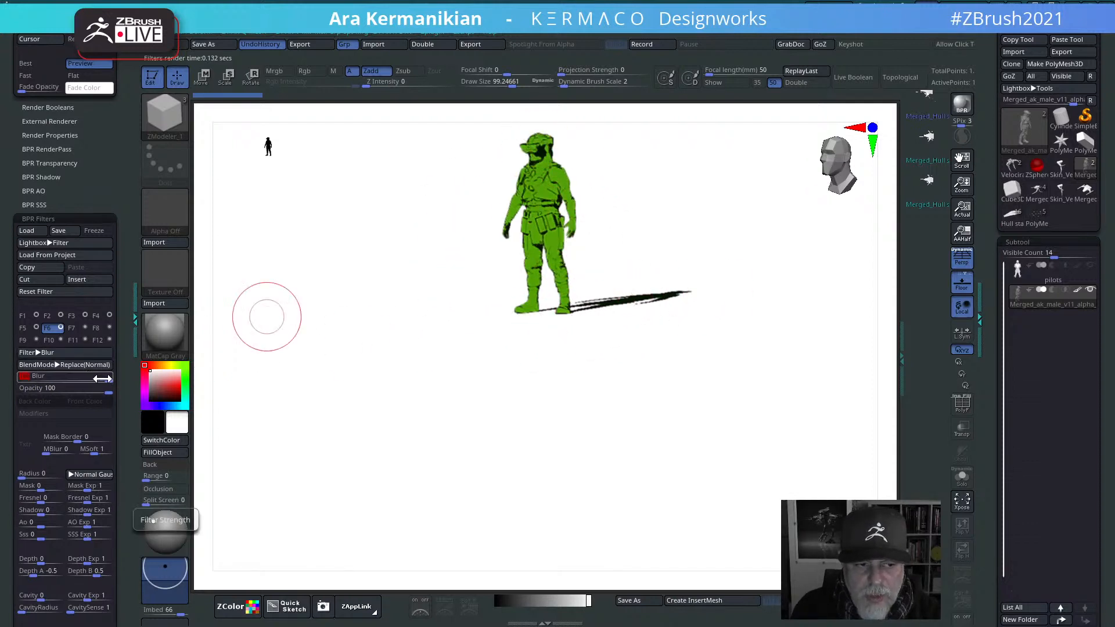
mouse_move(102, 379)
mouse_down()
mouse_move(74, 377)
mouse_move(84, 372)
mouse_up()
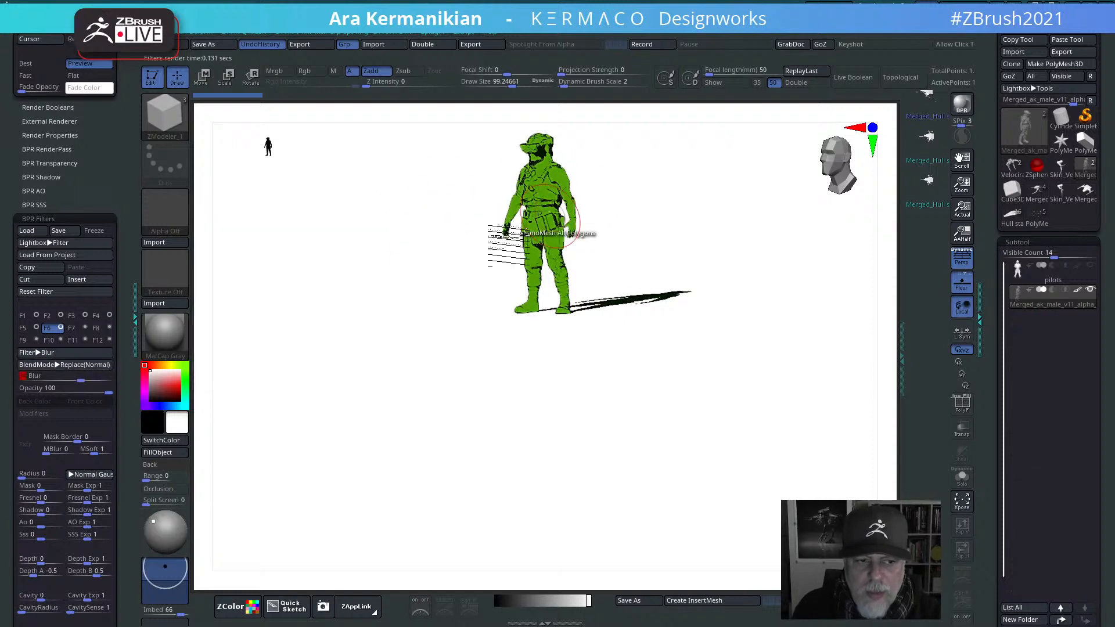
Step: Change the back color of the F1 Flat Shading filter to a muted tan and render the pilot from the front
click(22, 317)
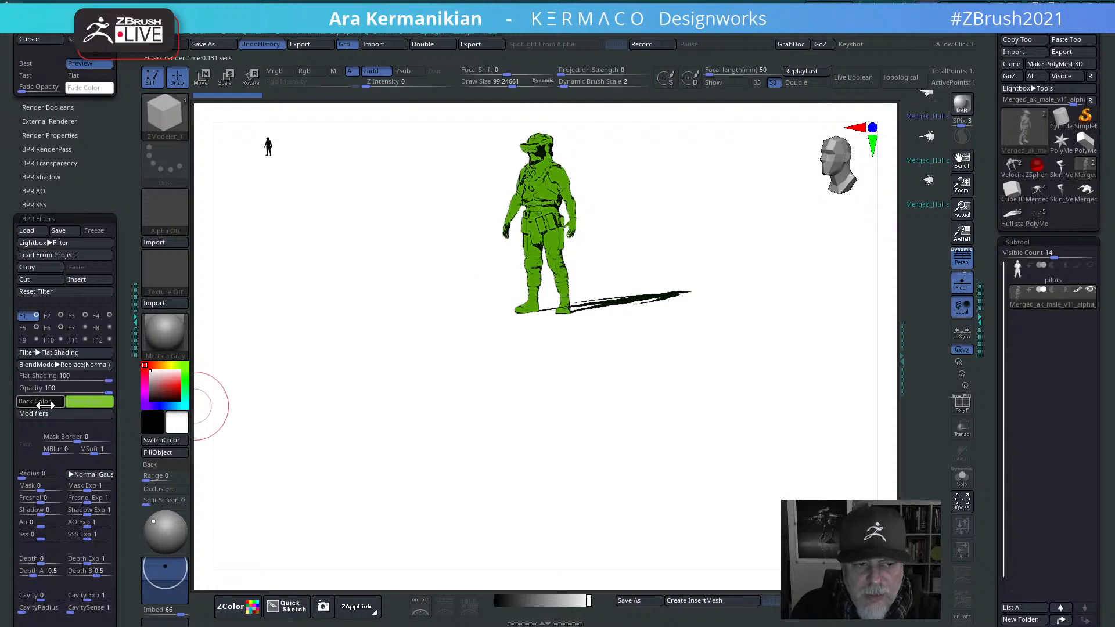
click(87, 401)
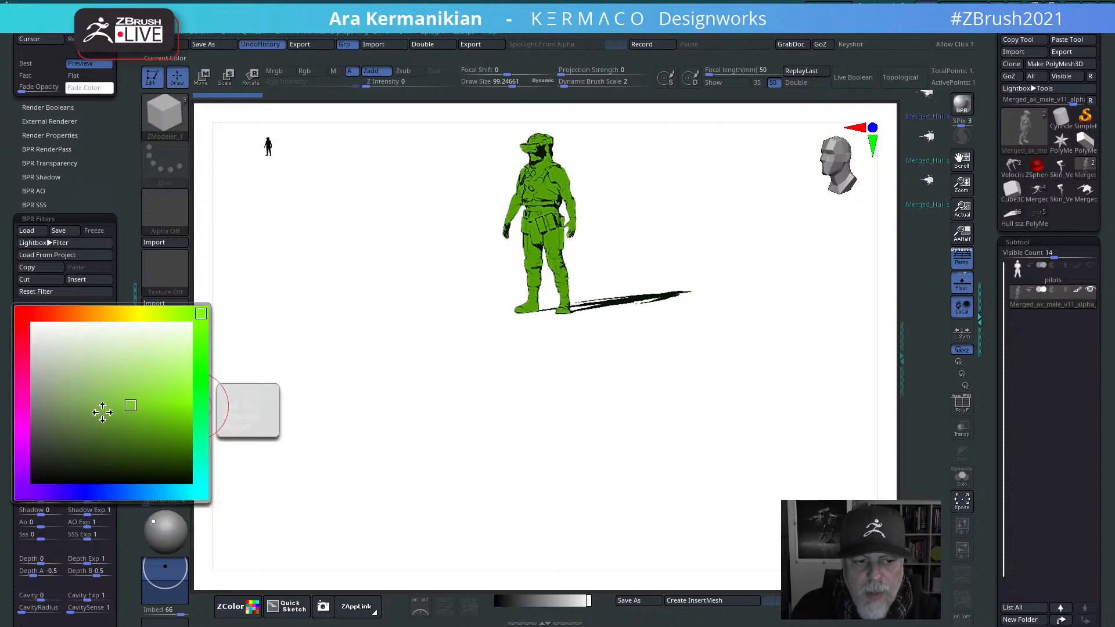
click(96, 314)
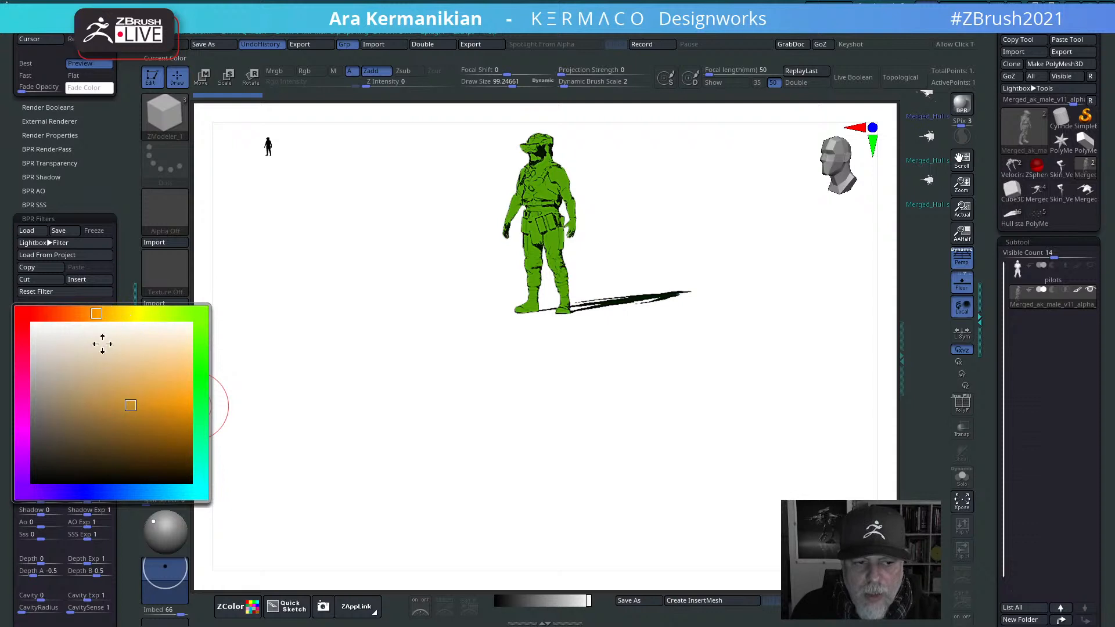
click(137, 388)
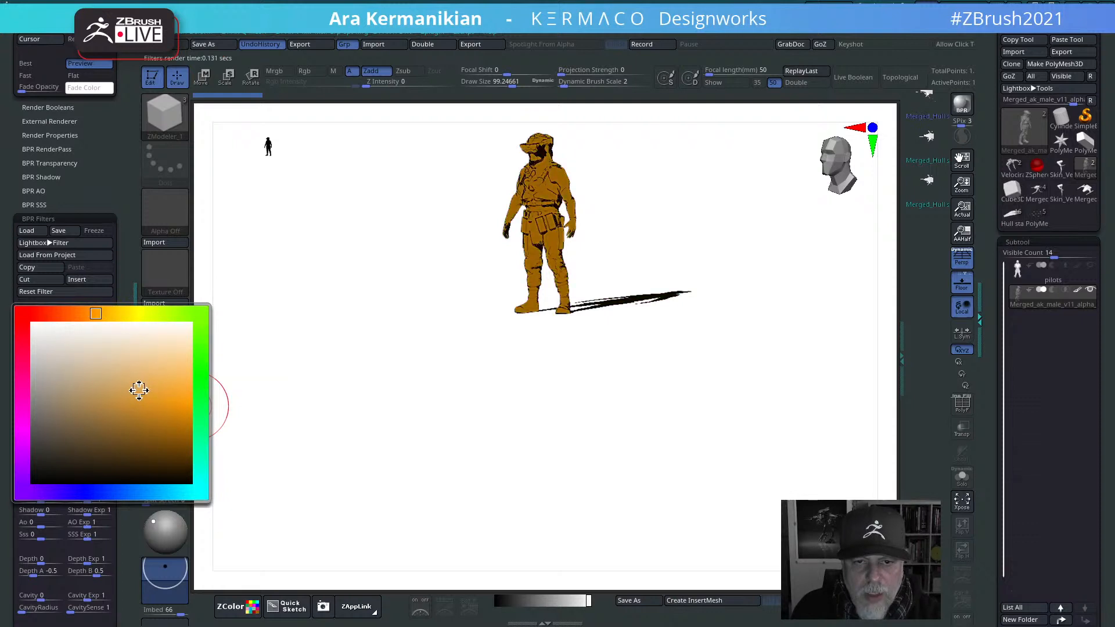
click(96, 406)
drag(54, 395, 52, 378)
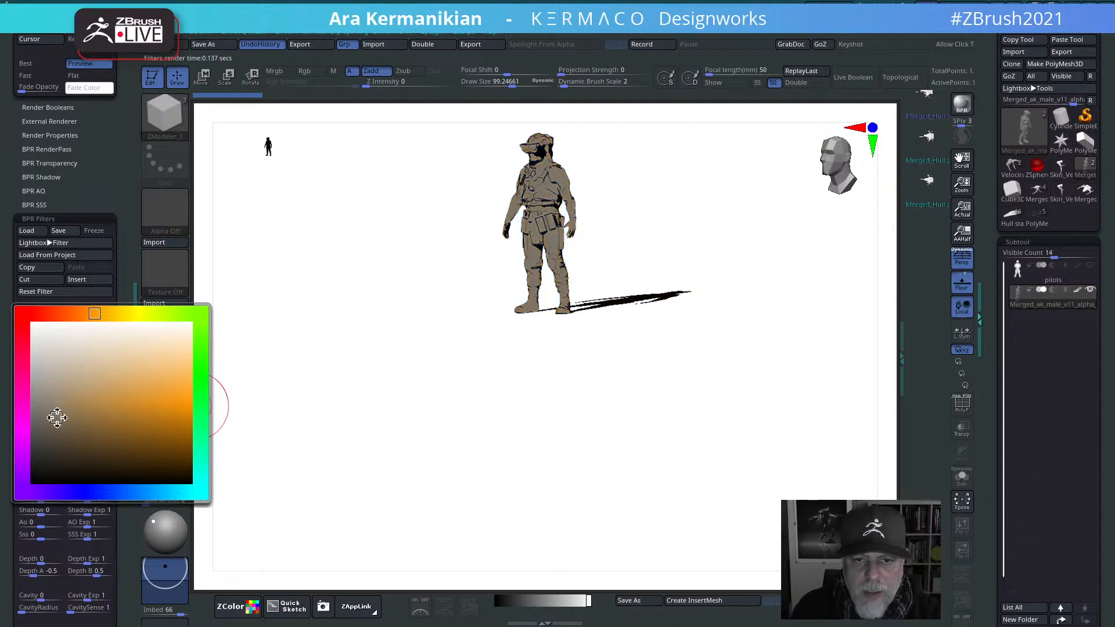
mouse_move(57, 418)
mouse_down()
mouse_move(87, 413)
mouse_move(62, 382)
mouse_move(74, 381)
mouse_move(74, 394)
mouse_up()
click(75, 443)
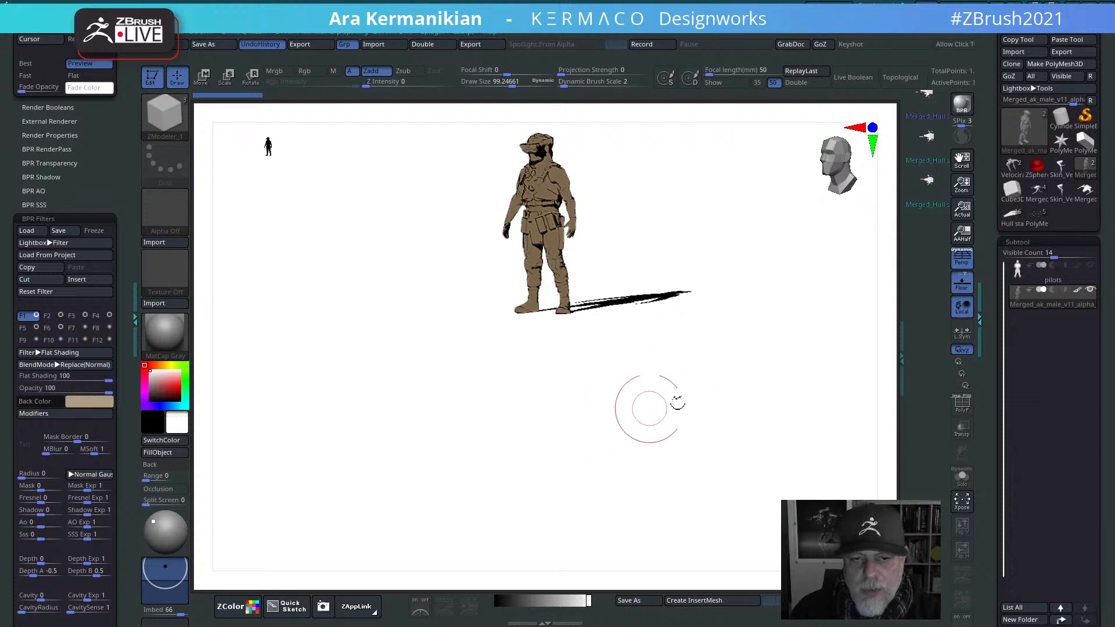
mouse_move(668, 424)
mouse_down()
mouse_move(700, 462)
mouse_move(732, 393)
mouse_move(774, 423)
mouse_move(765, 410)
mouse_move(719, 411)
mouse_move(732, 417)
mouse_up()
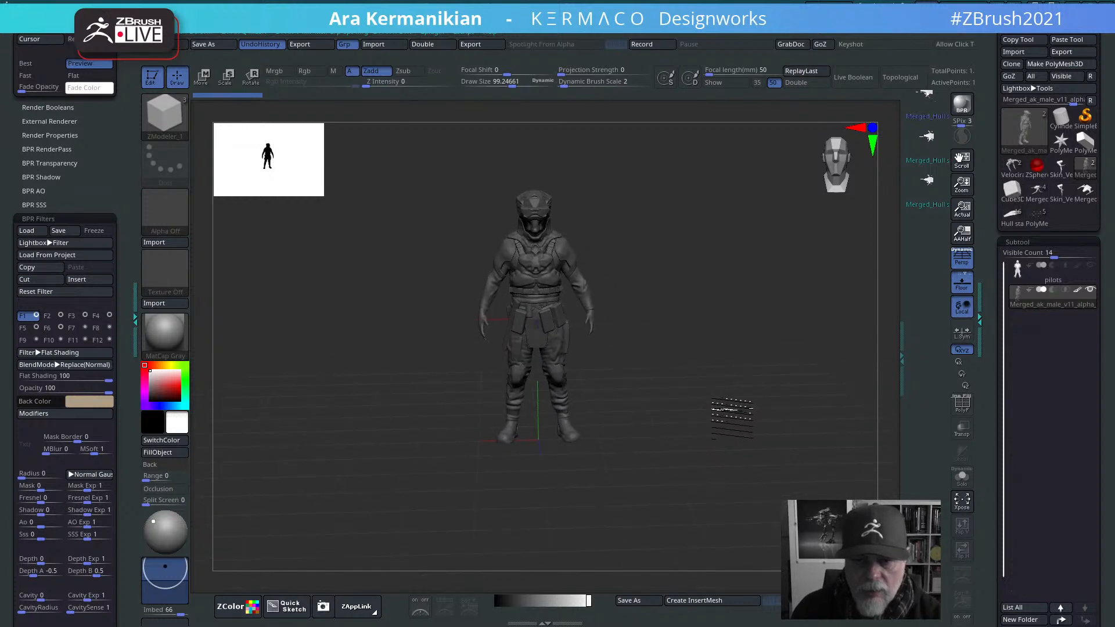
click(970, 104)
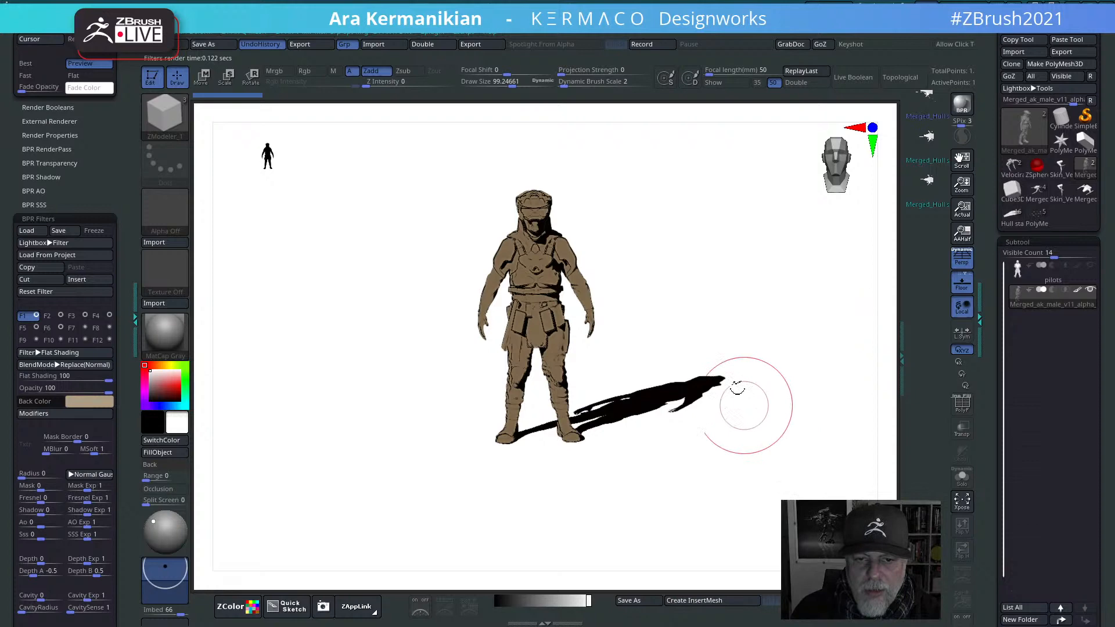
Step: Set the draw size to about 34 and render the pilot's helmeted head and upper body close up
mouse_move(736, 422)
mouse_down()
mouse_move(737, 476)
mouse_move(770, 517)
mouse_up()
drag(779, 383, 847, 482)
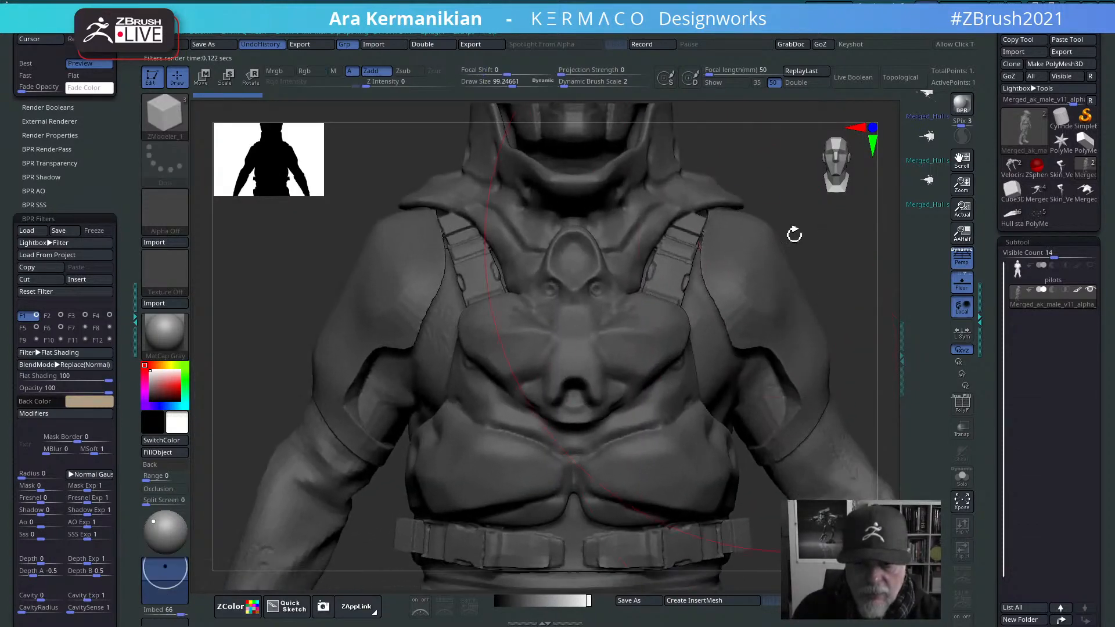
mouse_move(836, 219)
alt+mouse_down()
mouse_move(856, 428)
mouse_move(834, 378)
mouse_move(781, 393)
mouse_move(791, 346)
mouse_move(791, 369)
alt+mouse_up()
key(s)
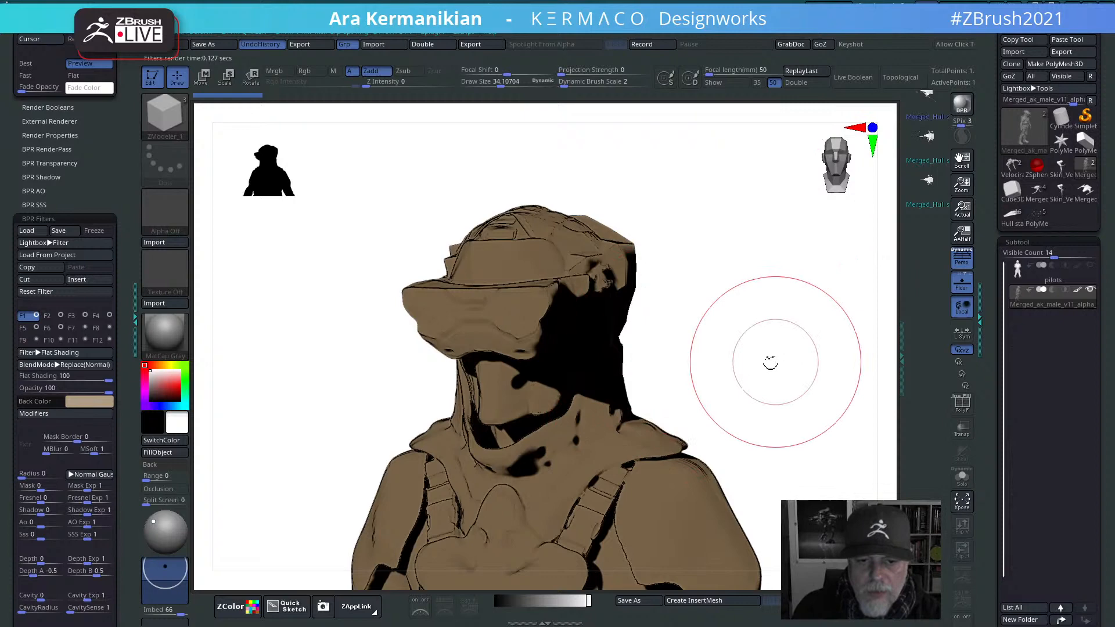
alt+drag(775, 362, 814, 249)
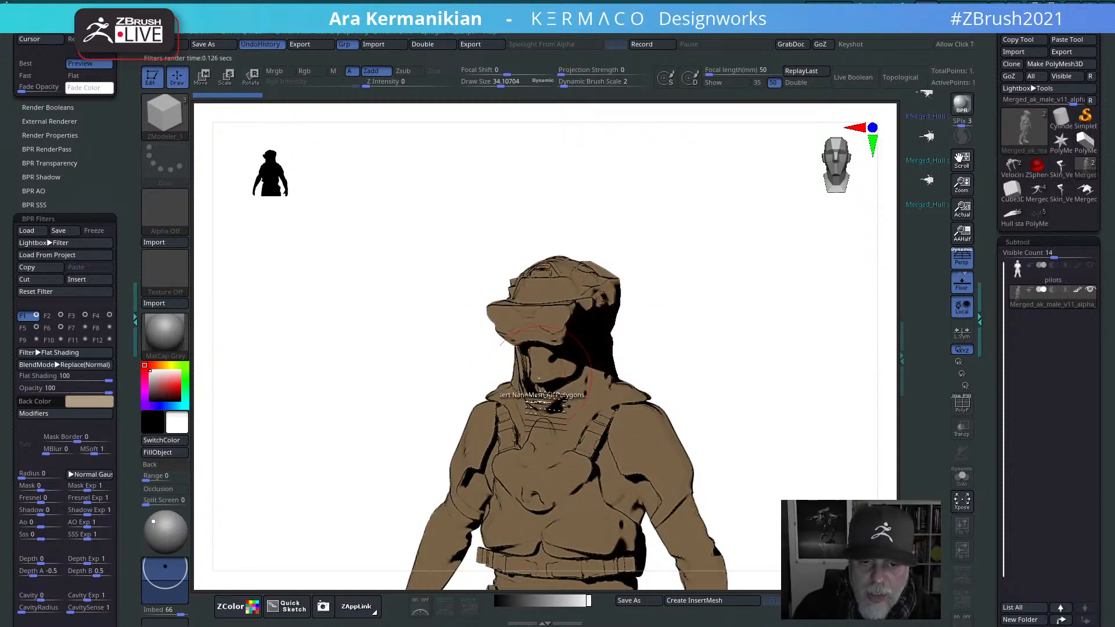
Step: Place a duplicate of the pilot beside the original, rotate the copy to a three-quarter pose, and render both figures
drag(734, 378, 737, 273)
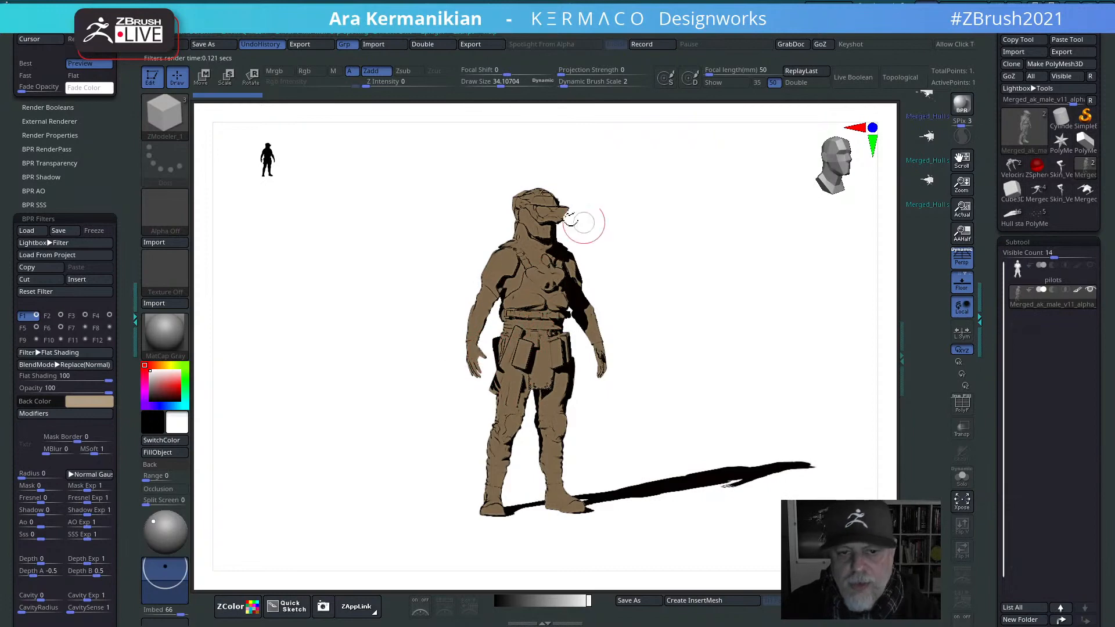
drag(689, 416, 717, 392)
key(w)
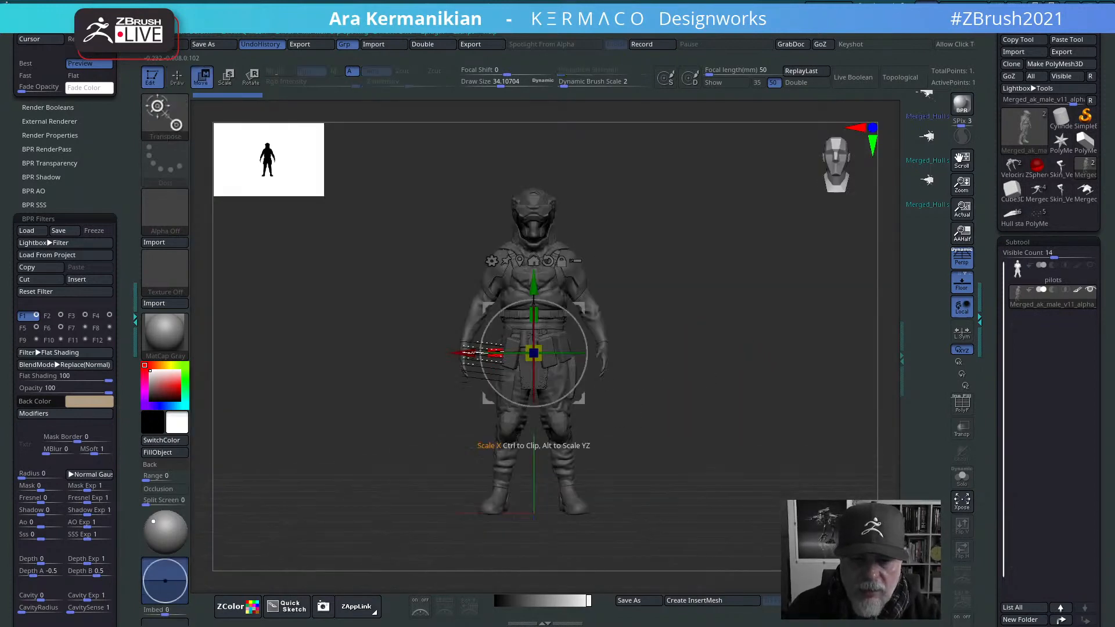
drag(467, 352, 641, 352)
drag(738, 357, 604, 325)
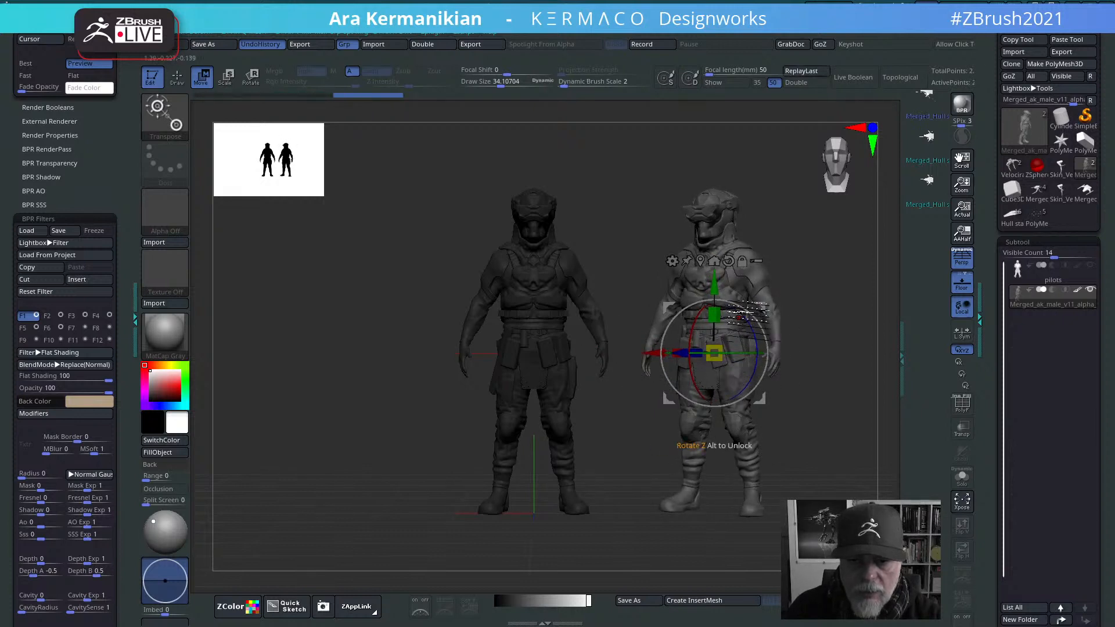
alt+drag(567, 252, 605, 220)
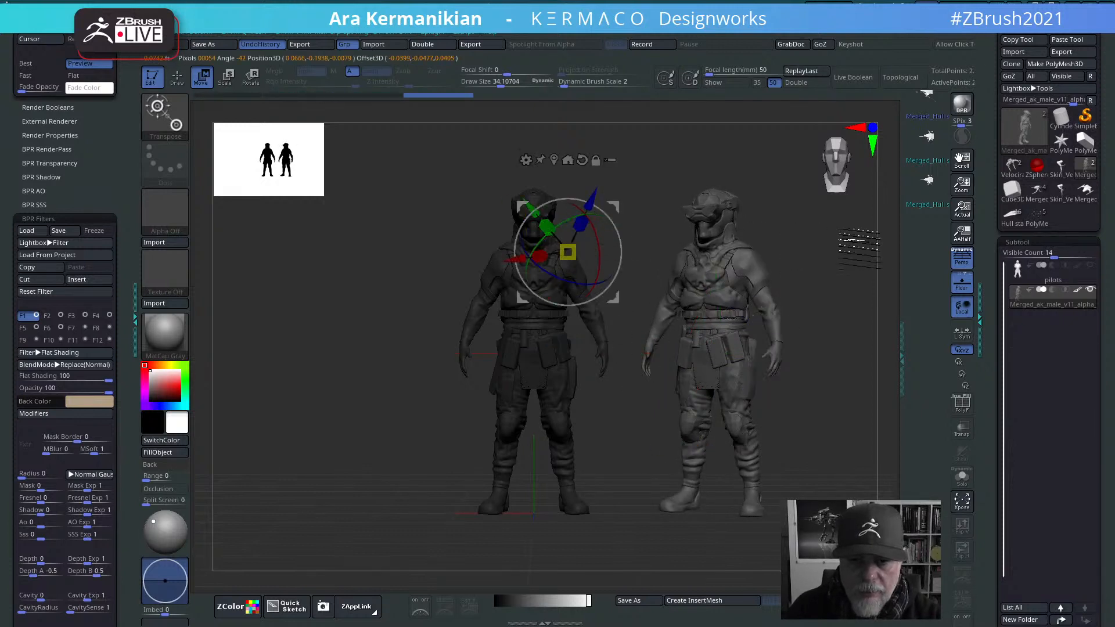
key(ctrl+z)
mouse_move(836, 280)
alt+mouse_down()
mouse_move(796, 279)
mouse_move(847, 294)
alt+mouse_up()
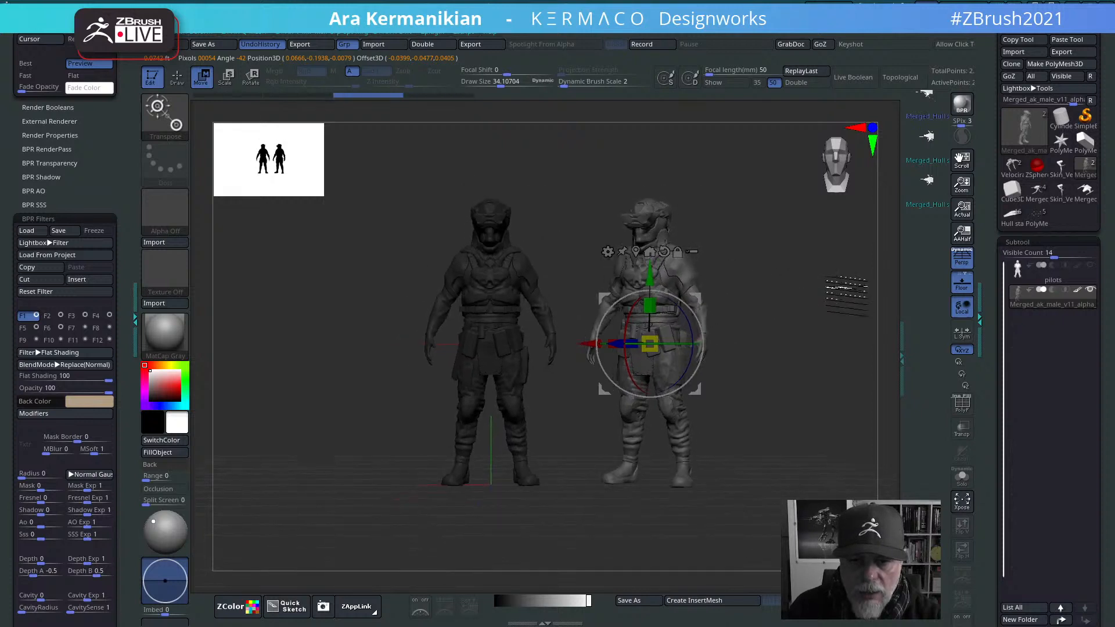
key(q)
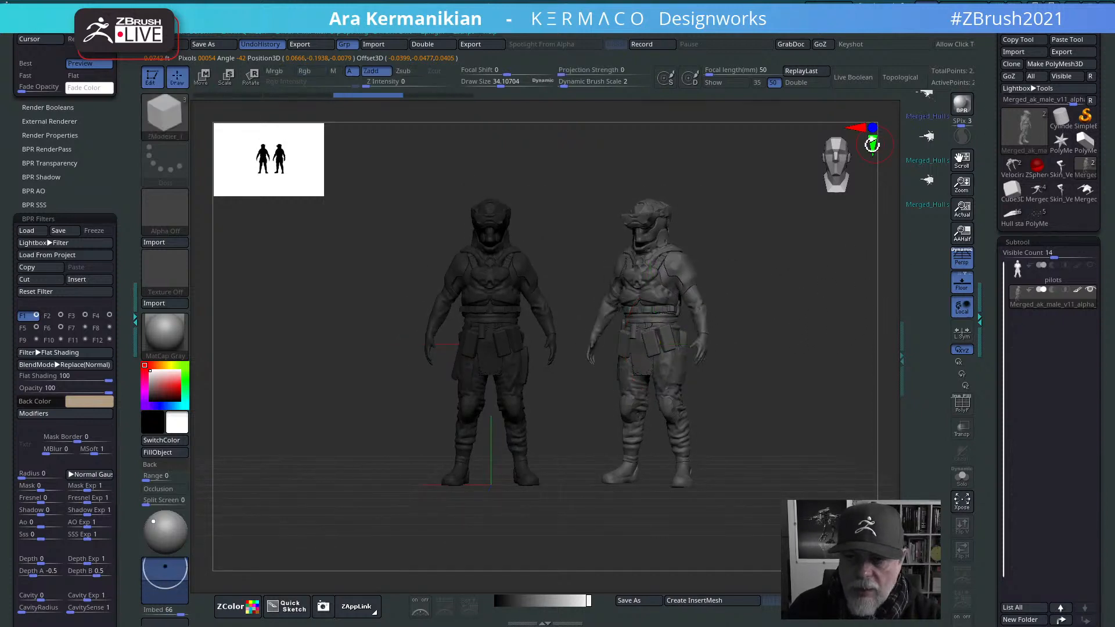
click(952, 98)
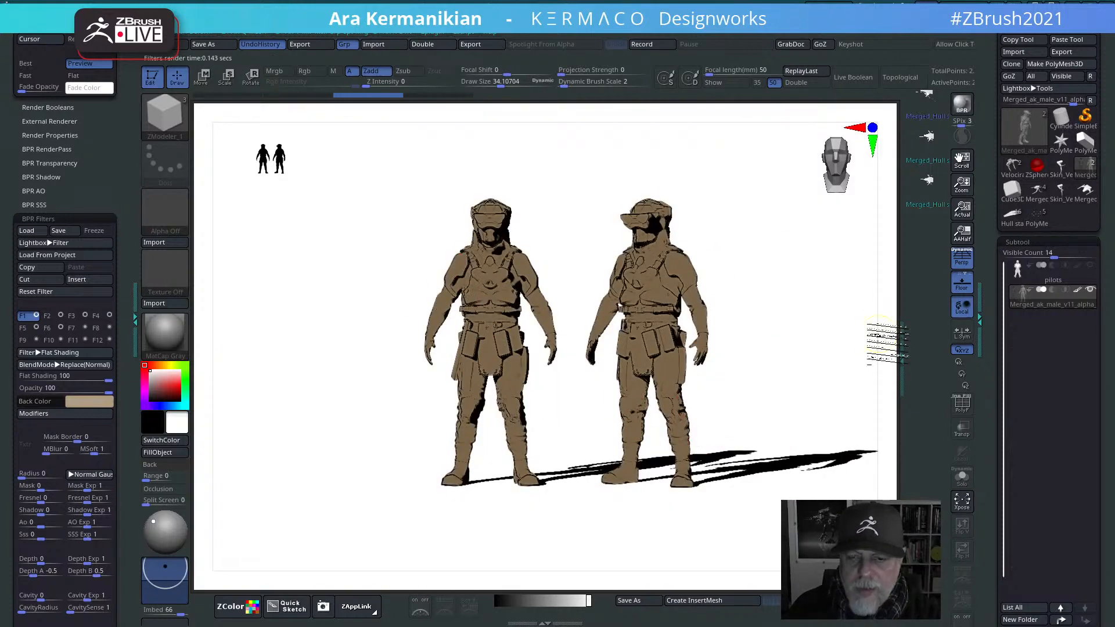
Step: Undo the pilot's duplication and show the hidden pilots subtool together with the merged male figure
key(ctrl+z)
key(ctrl+z)
alt+drag(733, 329, 833, 263)
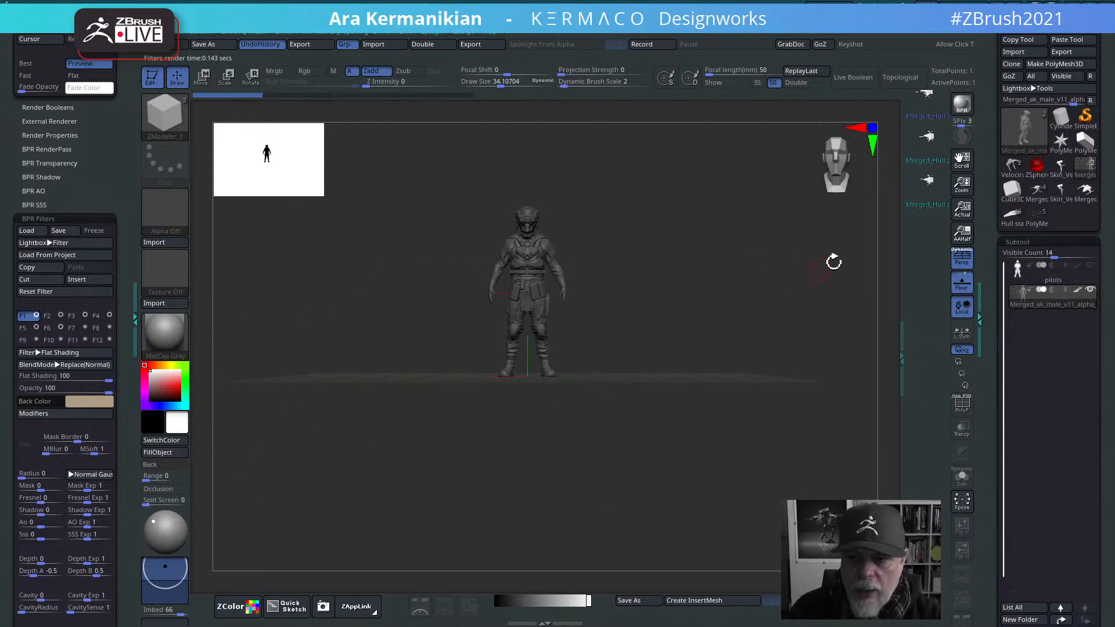
drag(703, 355, 769, 338)
drag(726, 317, 698, 343)
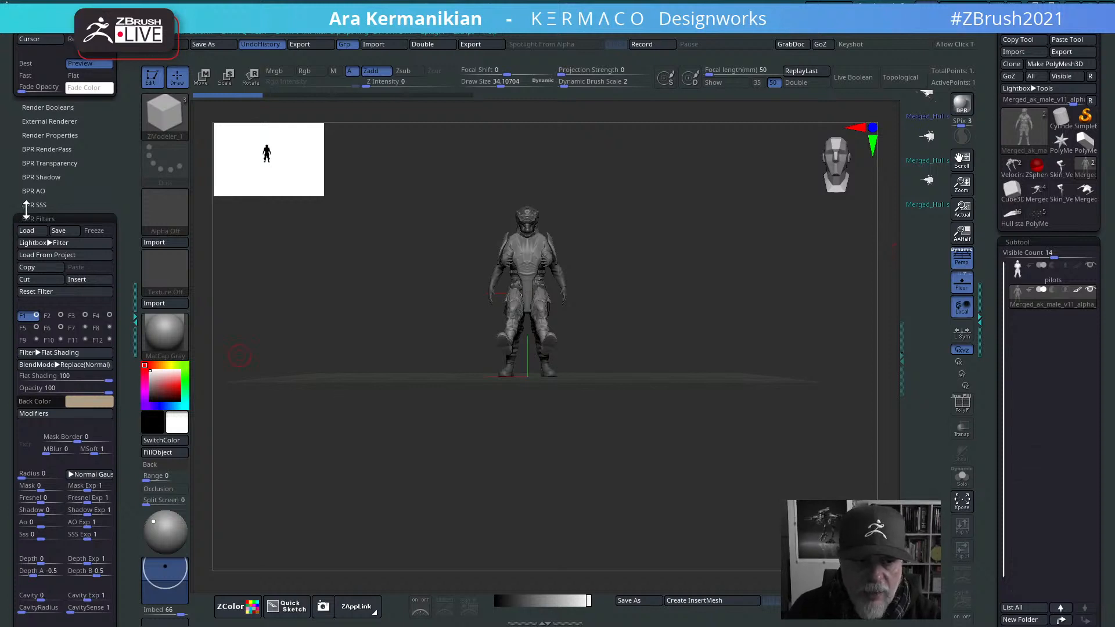
Step: Create an InsertMultiMesh brush from the two visible pilot subtools
click(36, 218)
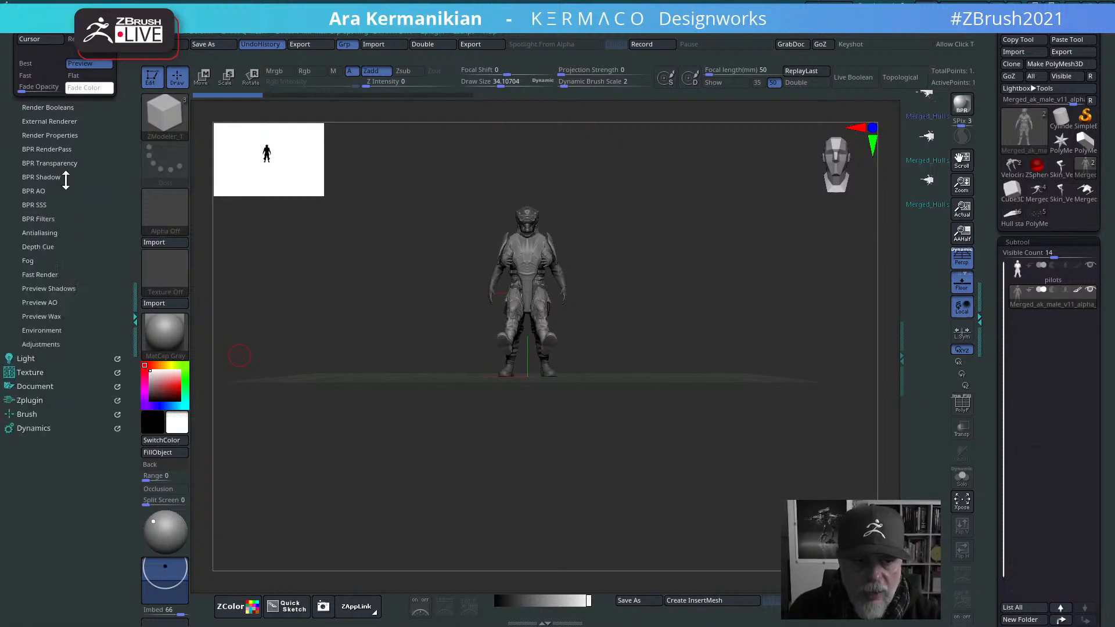
click(49, 413)
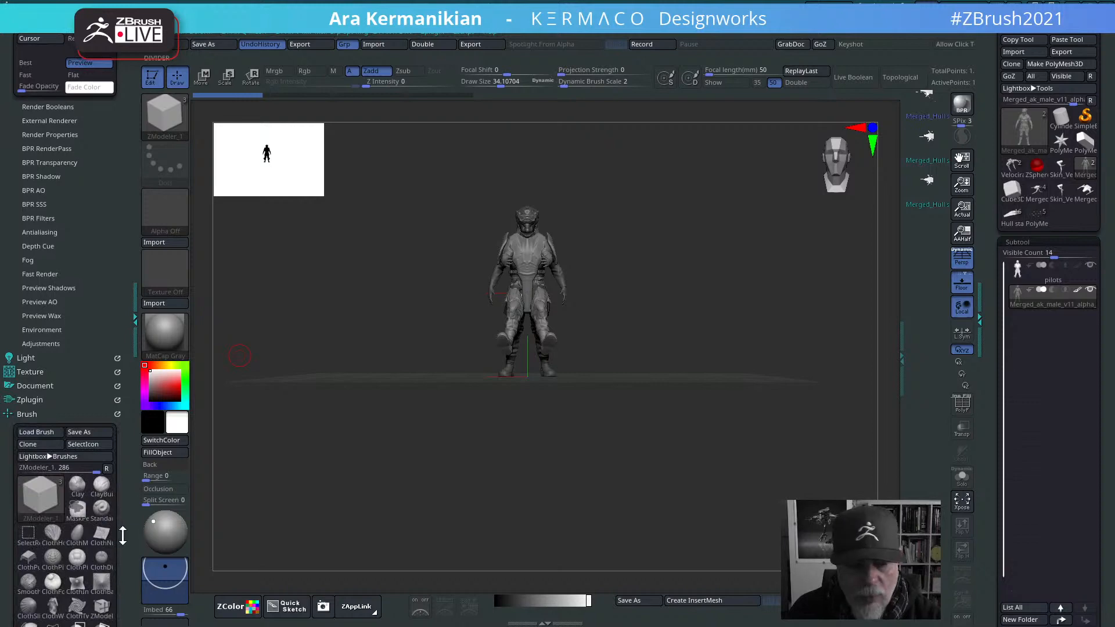
drag(126, 433, 116, 229)
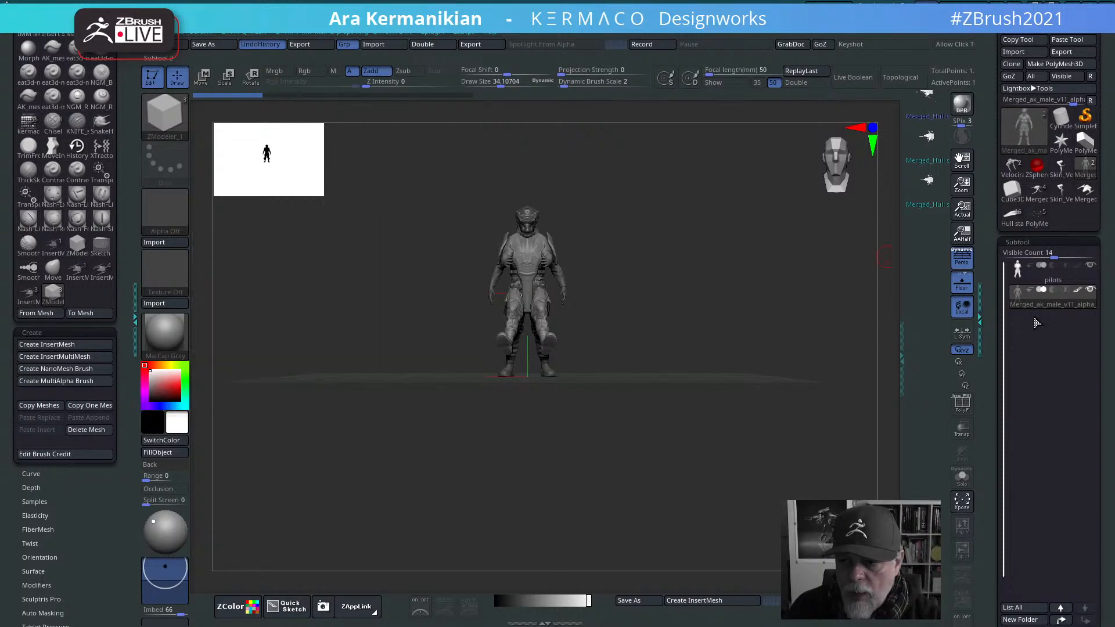
mouse_move(1049, 274)
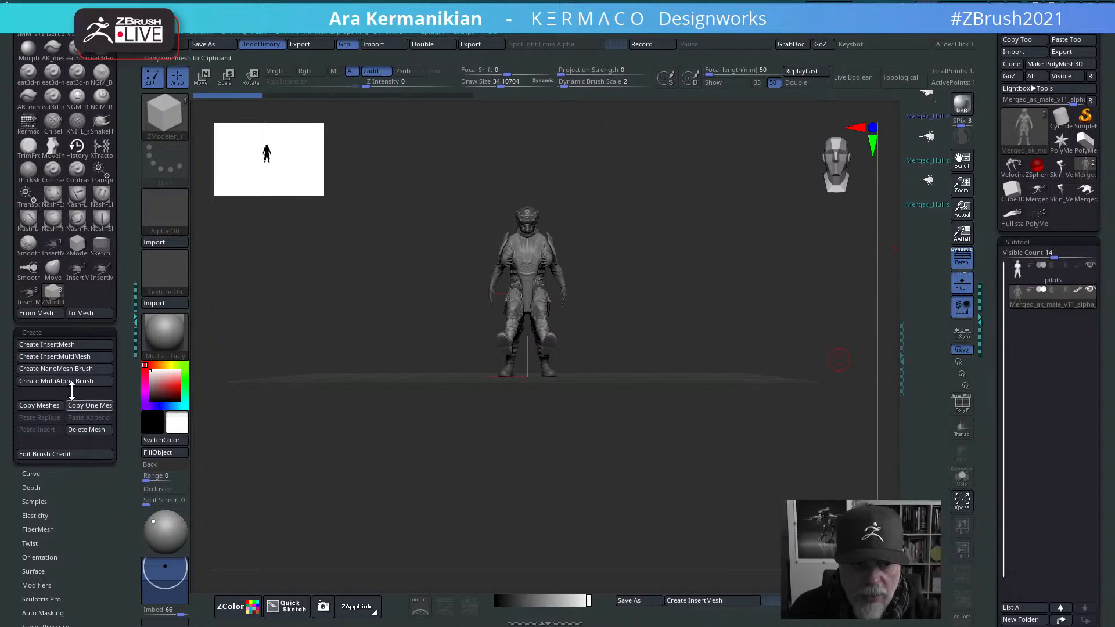
click(76, 355)
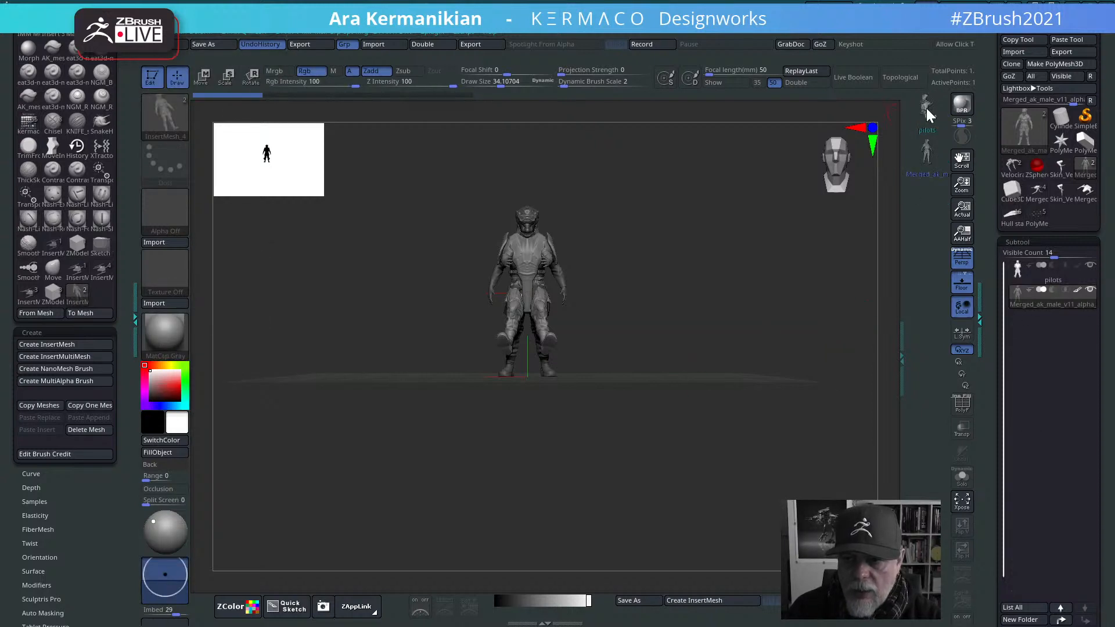
Step: Switch to the walker terrain tool, select the flat plane PolyMesh3D_2, and hide the PolyMesh3D_5 and PolyMesh3D_6 subtools
drag(733, 361, 676, 377)
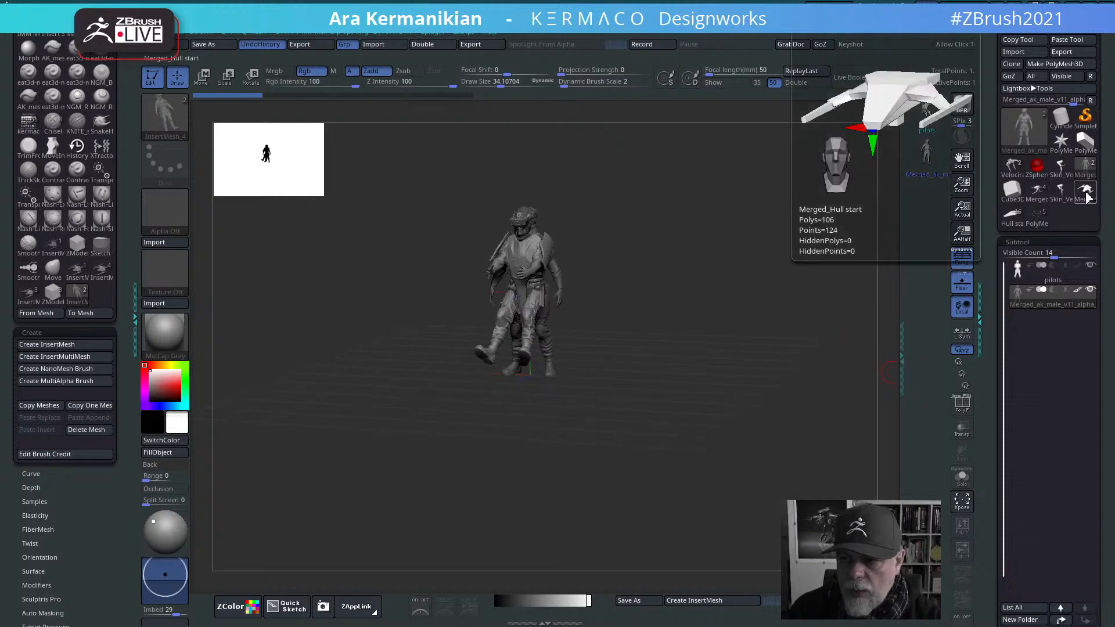
click(1040, 219)
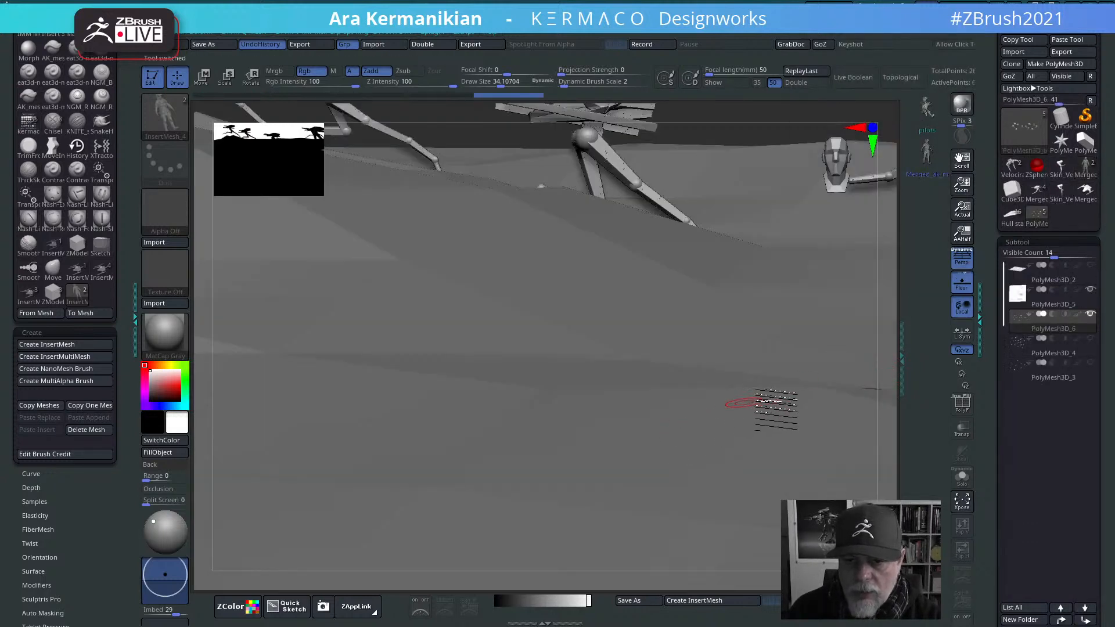
key(f)
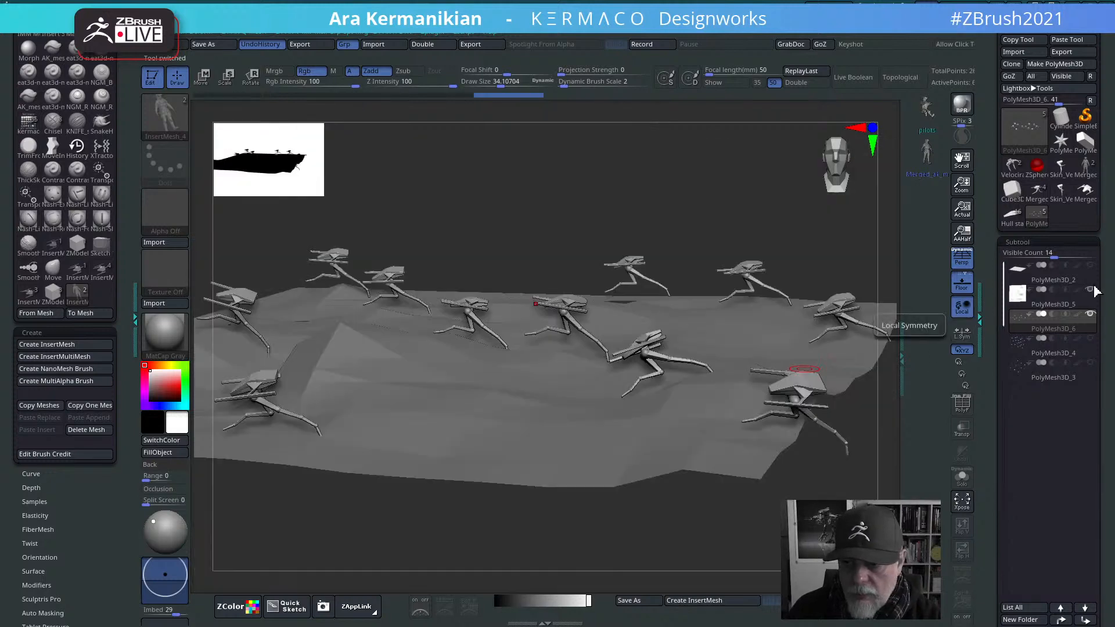
click(1043, 279)
click(1090, 293)
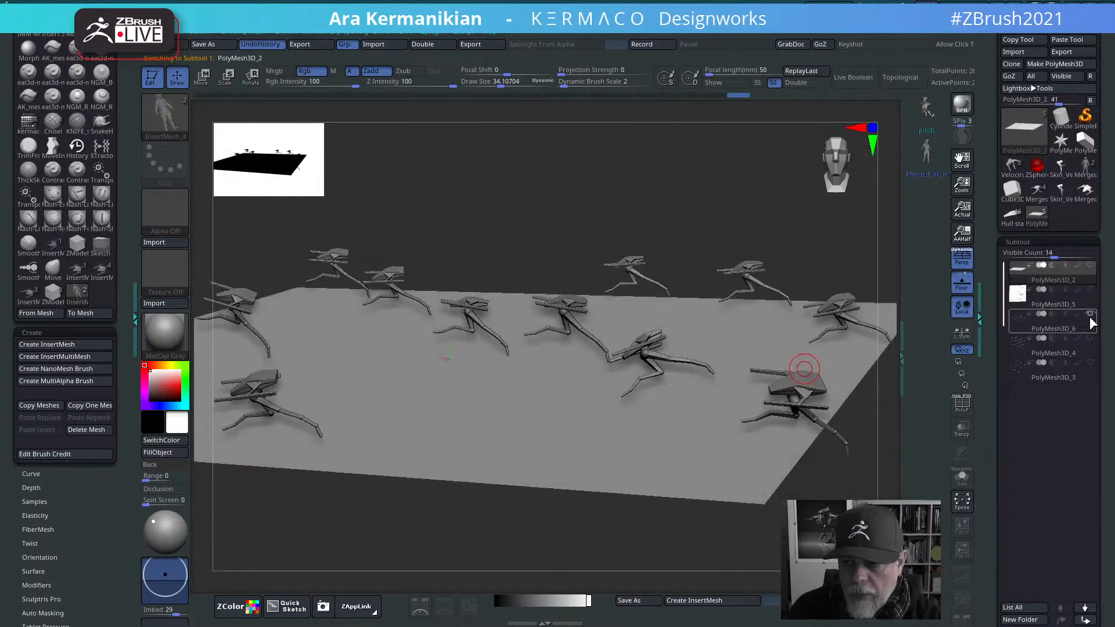
click(1091, 317)
drag(668, 248, 850, 224)
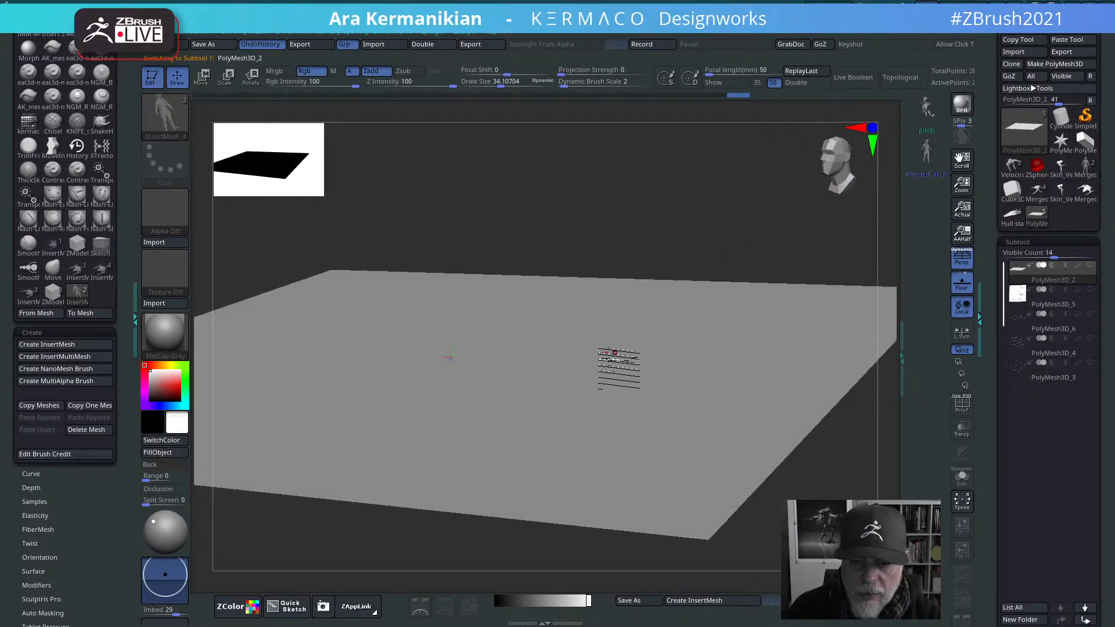
Step: Try inserting a pilot figure onto the flat plane from two viewing angles, undoing each attempt
mouse_move(602, 346)
mouse_down()
mouse_move(657, 424)
mouse_move(667, 421)
mouse_up()
key(ctrl+z)
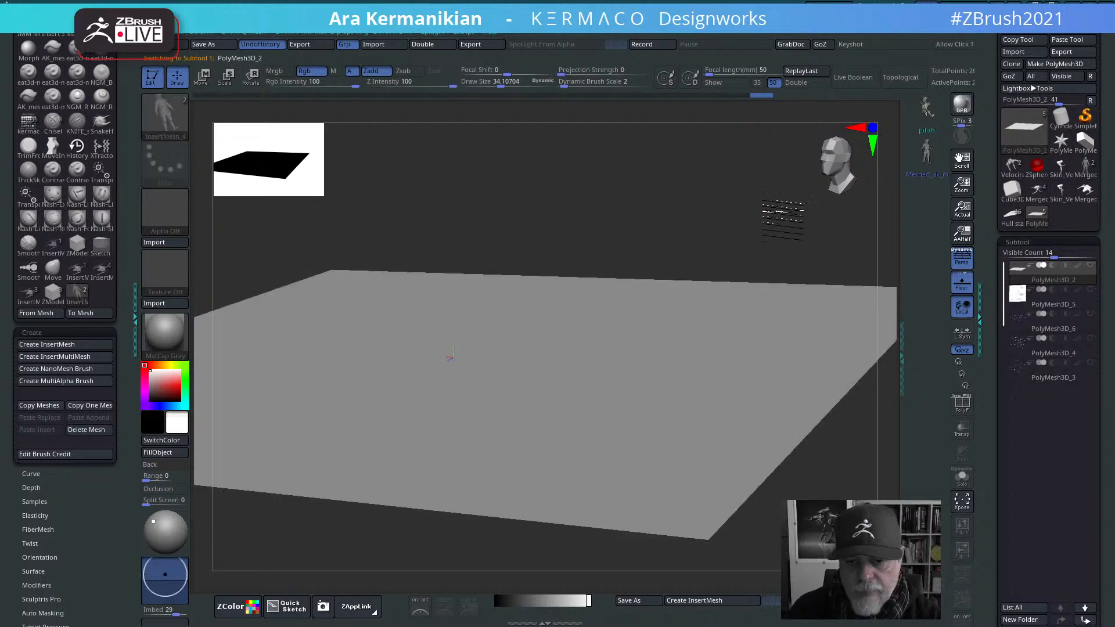
shift+drag(784, 234, 750, 303)
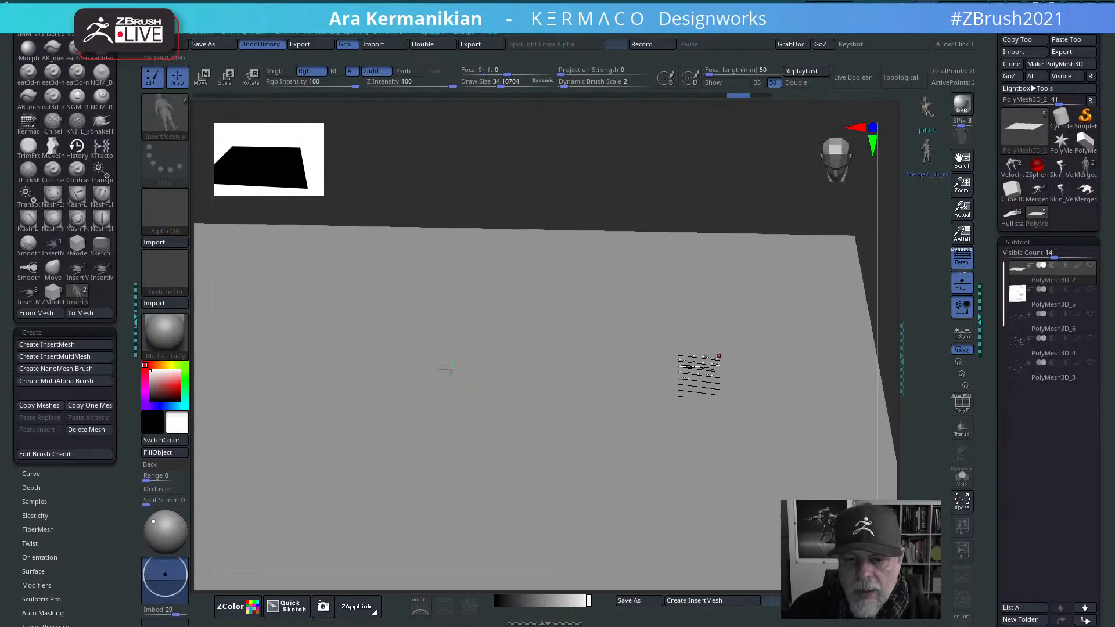
drag(690, 360, 679, 497)
key(ctrl+z)
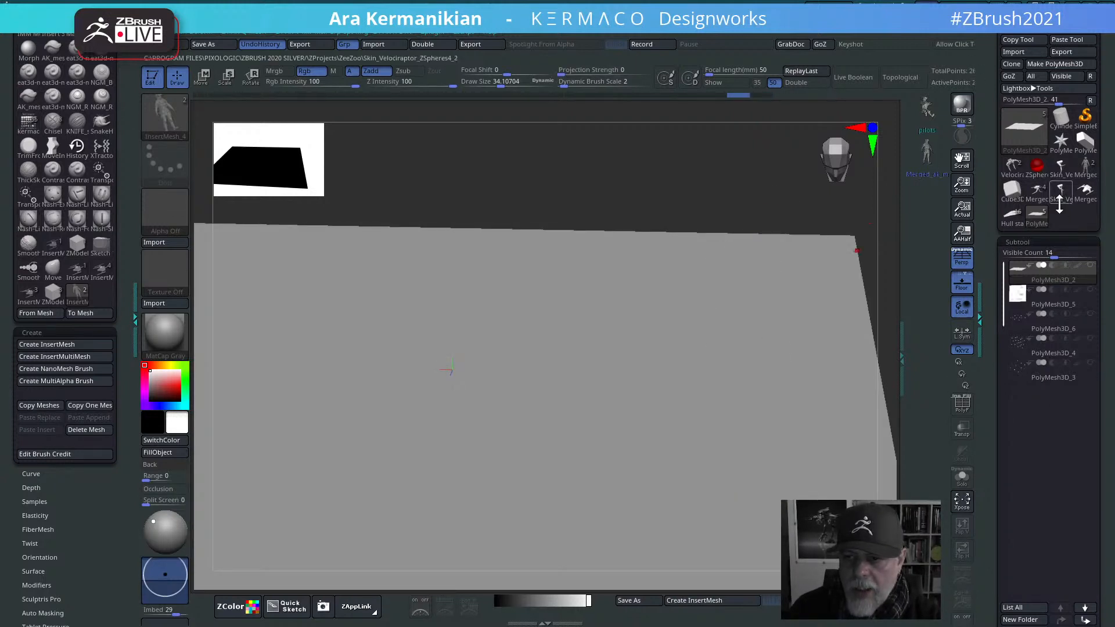
Step: Return to the pilot tool, turn off perspective, view the figures from directly above, and create a new InsertMultiMesh brush
click(927, 152)
shift+drag(727, 374, 904, 476)
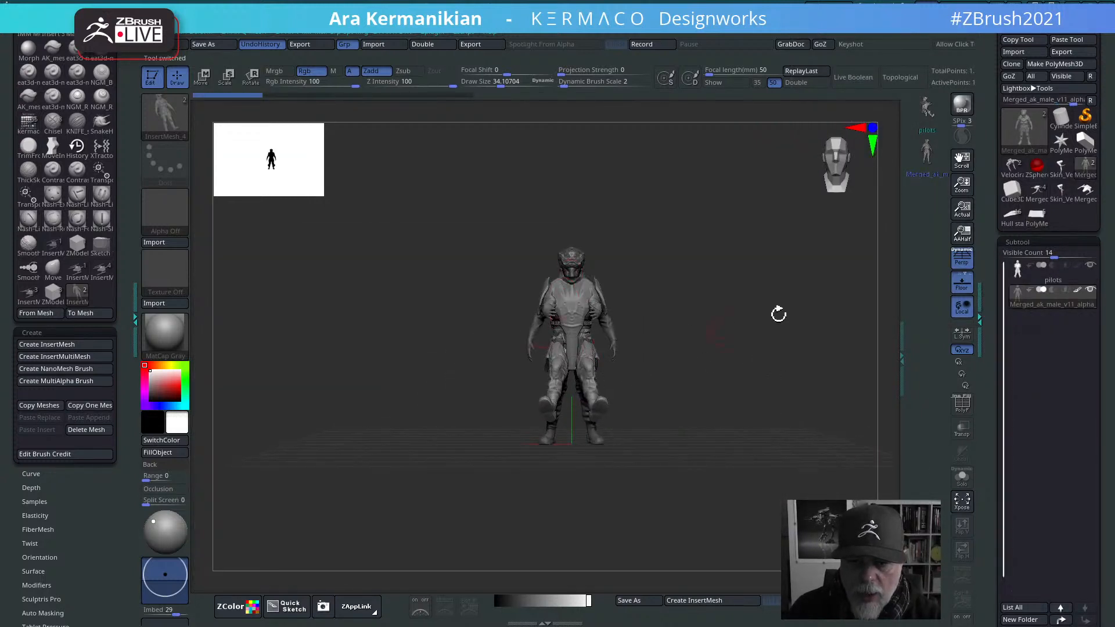
click(961, 266)
shift+drag(742, 284, 738, 432)
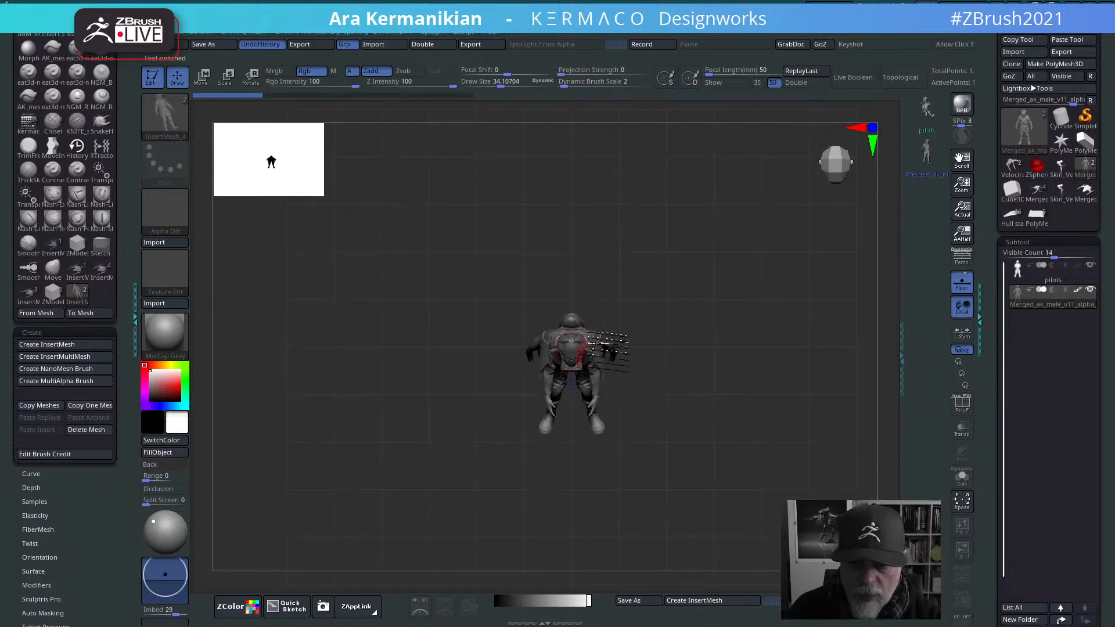
click(65, 357)
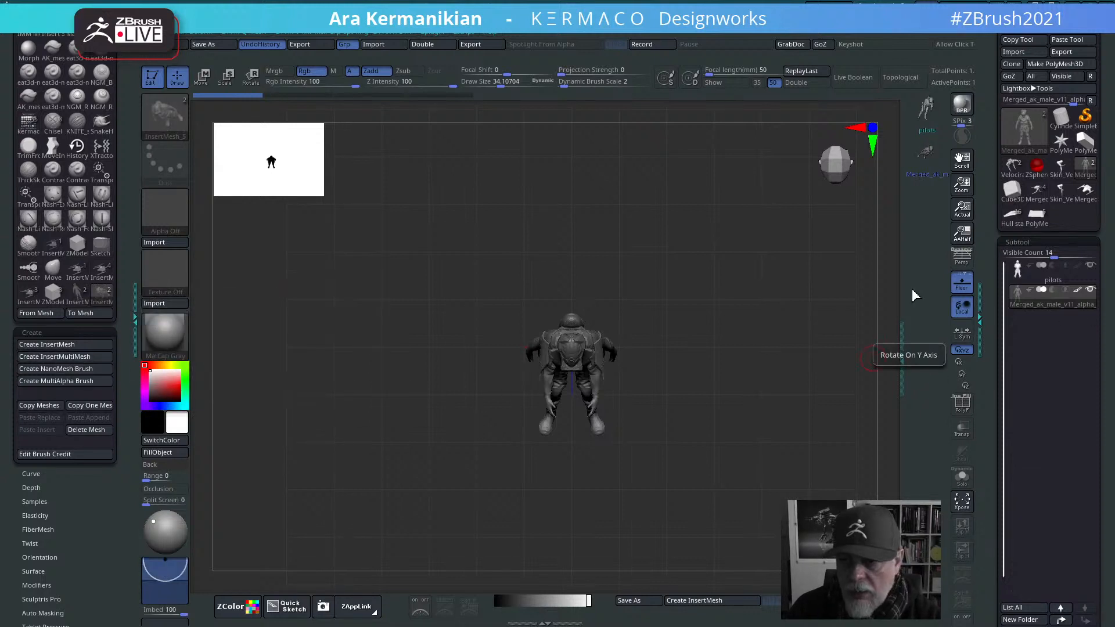
Step: Switch back to the flat plane tool and insert a pilot figure onto the plane, checking it from the front
click(1036, 215)
drag(604, 346, 628, 477)
drag(887, 442, 869, 304)
alt+drag(794, 286, 757, 329)
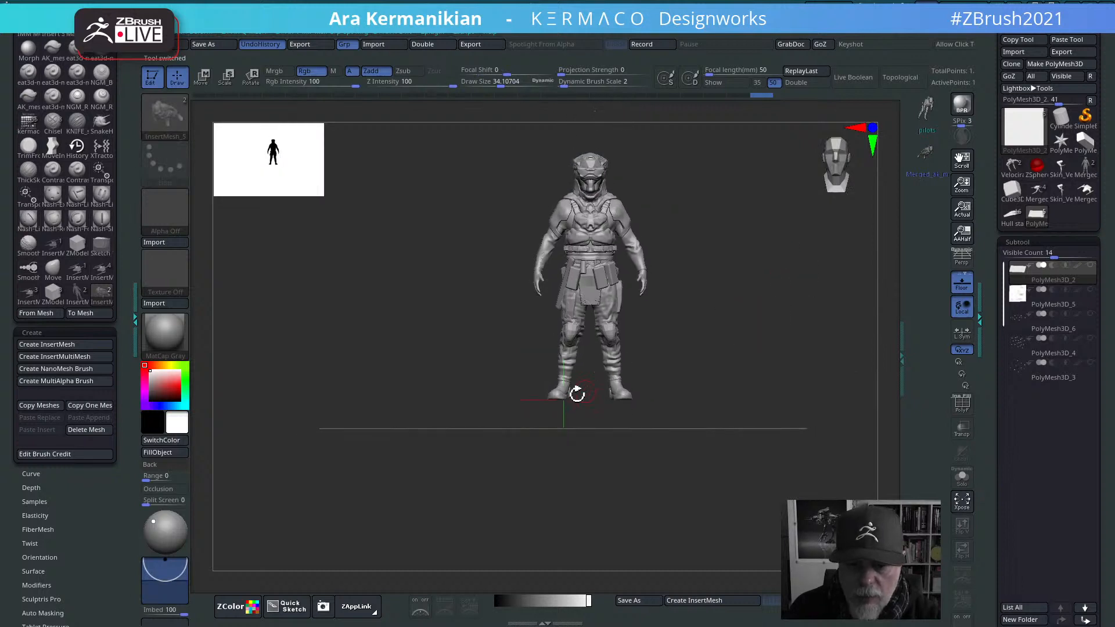
Step: Set the insert brush's Imbed to 46 and check the value in the brush's Depth settings
drag(169, 576, 170, 580)
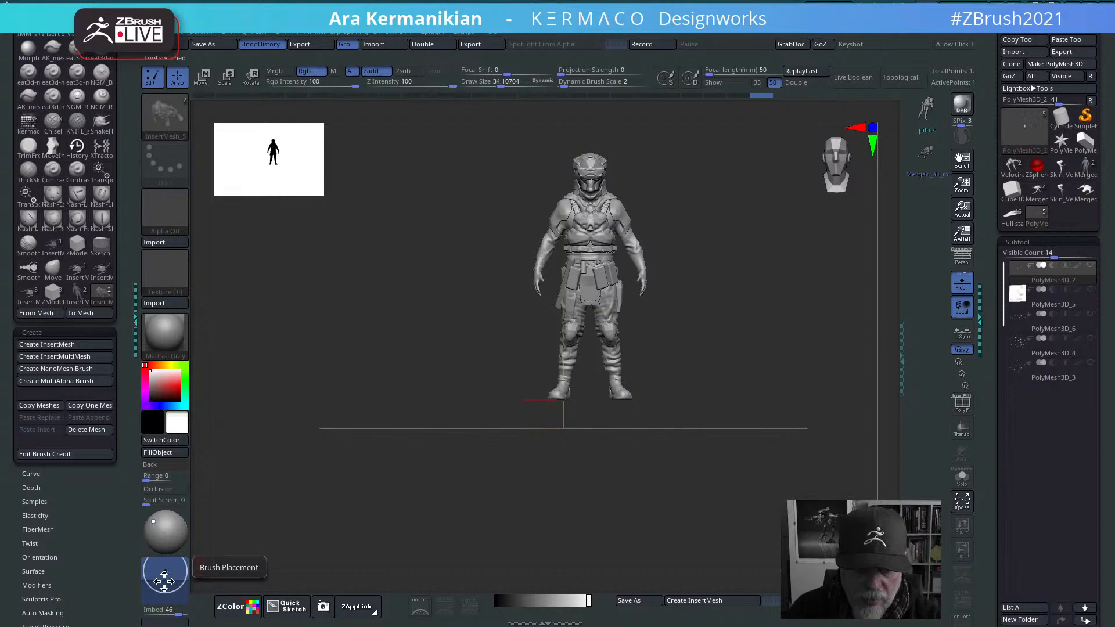
mouse_move(88, 511)
mouse_down()
mouse_move(103, 445)
mouse_move(83, 61)
mouse_up()
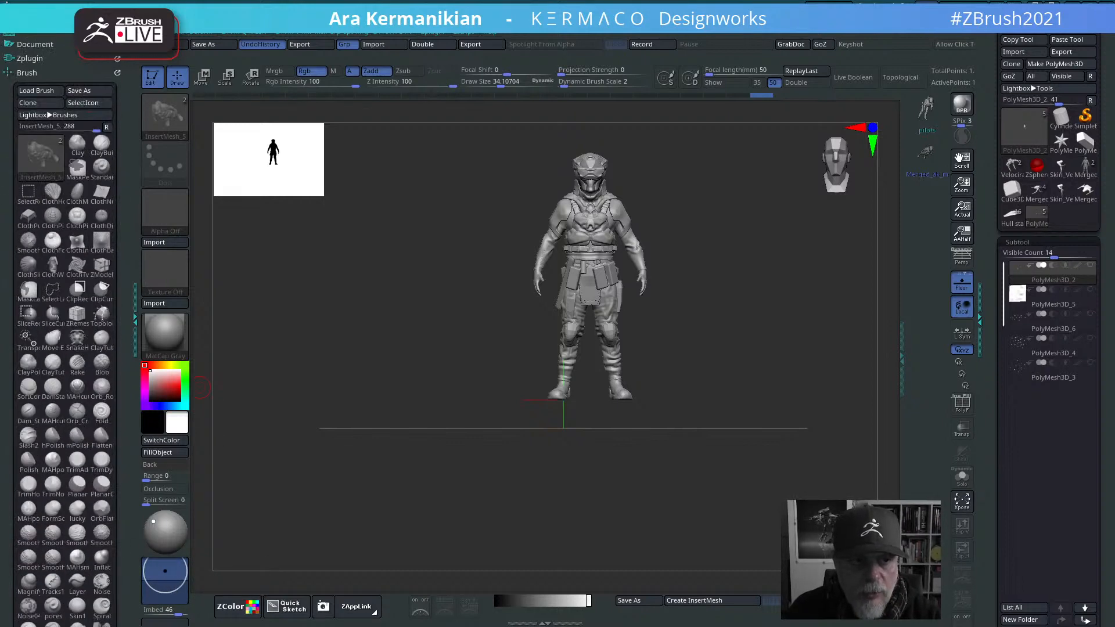
click(118, 198)
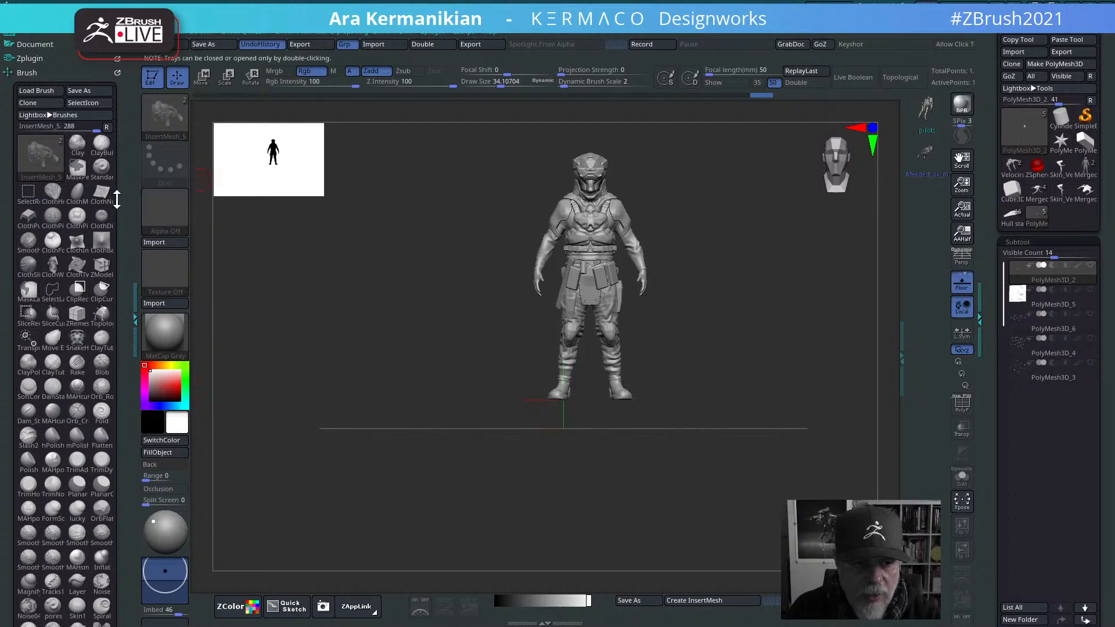
drag(124, 227, 120, 57)
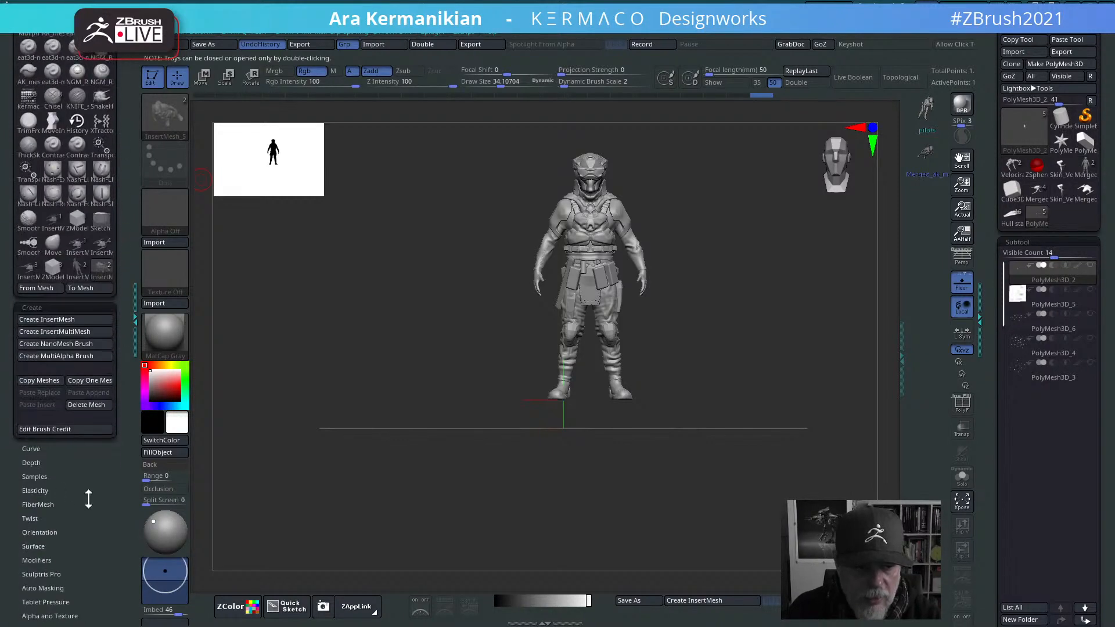
mouse_move(88, 498)
mouse_down()
mouse_move(104, 433)
mouse_move(38, 369)
mouse_up()
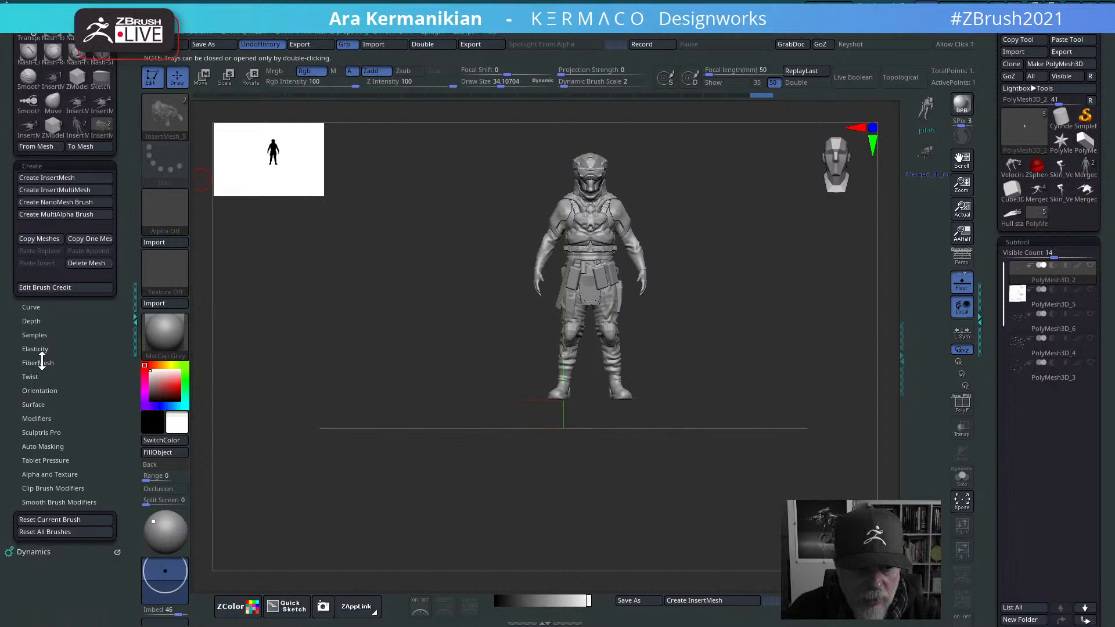
click(32, 320)
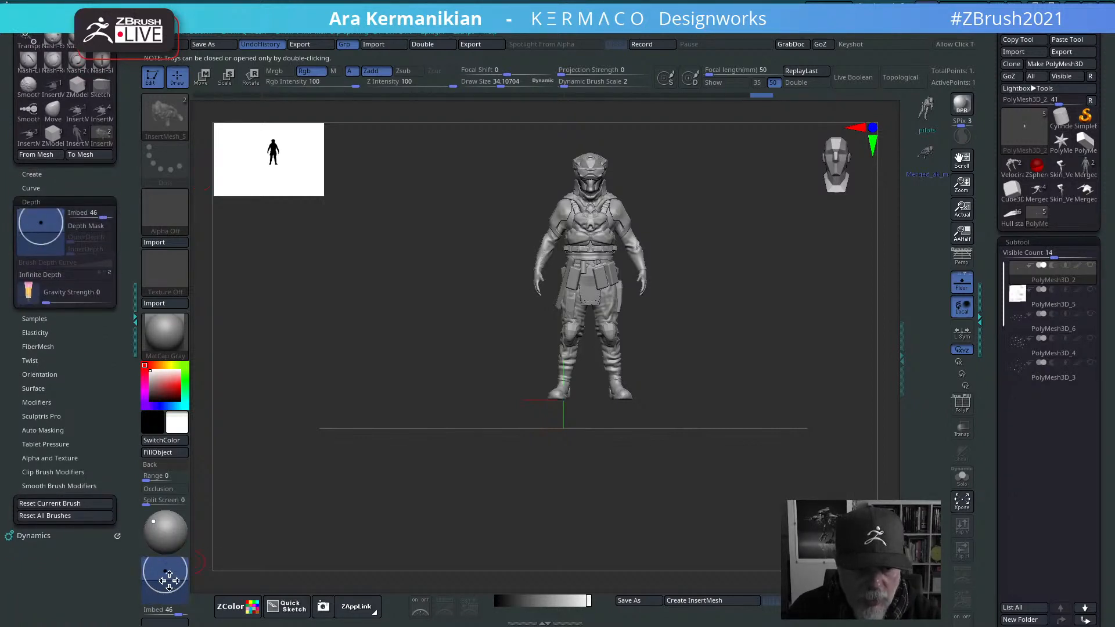
click(50, 203)
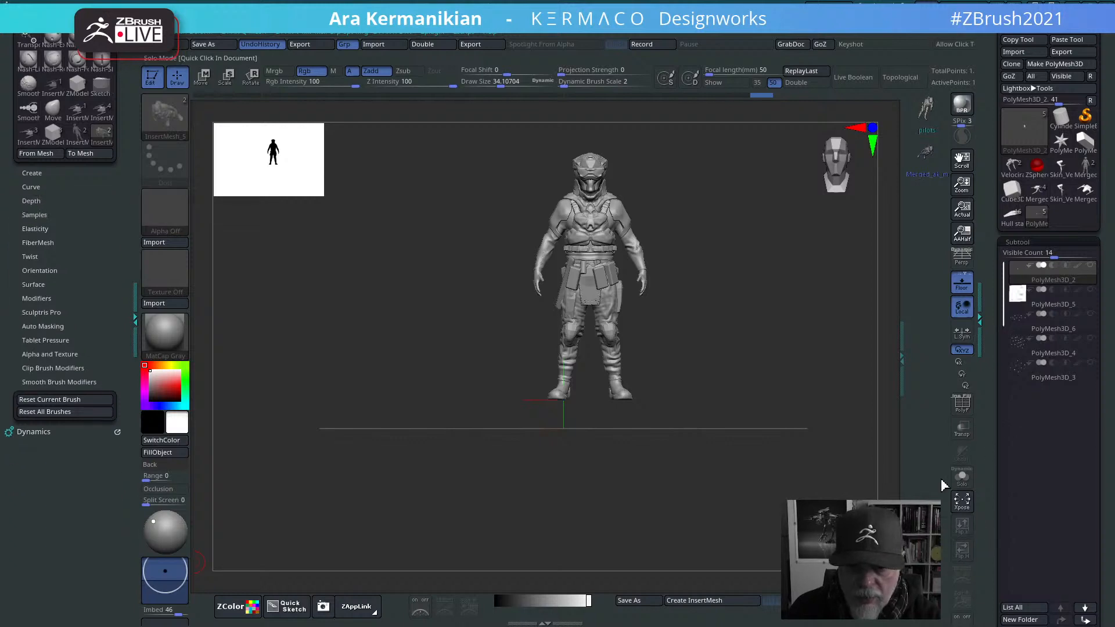
Step: Insert a second pilot figure onto the plane beside the first and check how it sits on the surface
drag(809, 334, 892, 379)
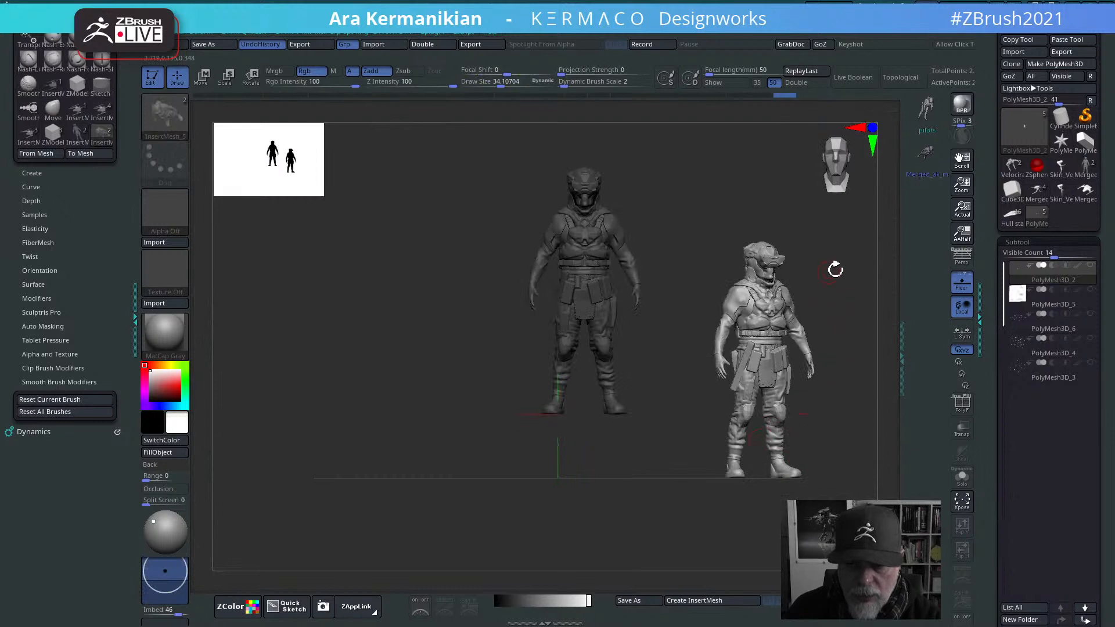
drag(835, 269, 813, 299)
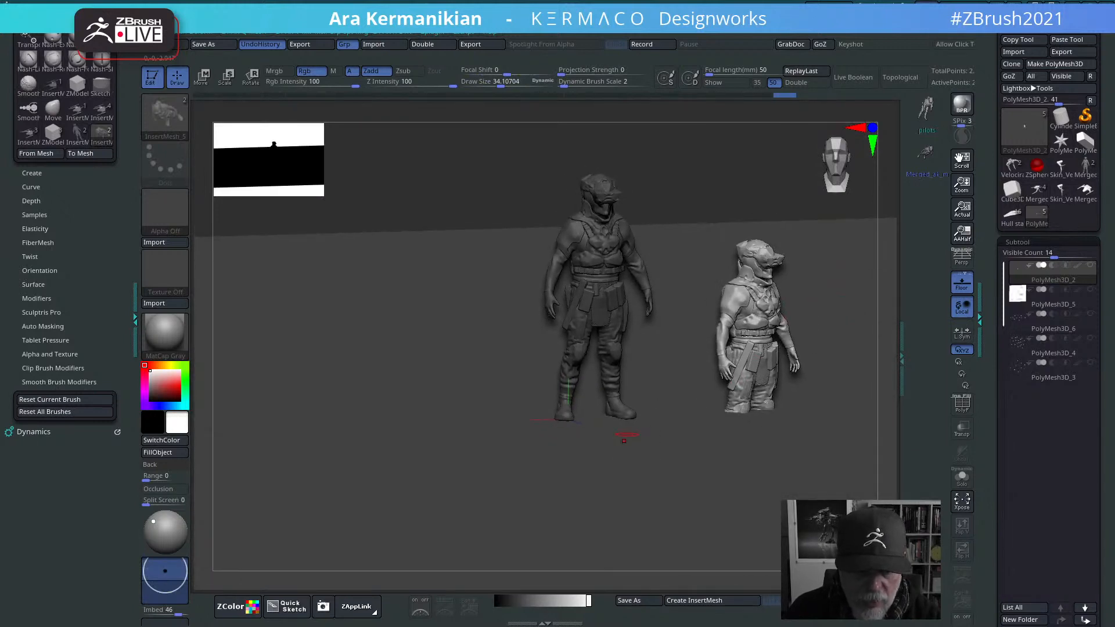
Step: Try the insert brush's Imbed at 76 and 100, inserting a pilot figure on the plane for each value and checking from the front
drag(167, 584, 167, 577)
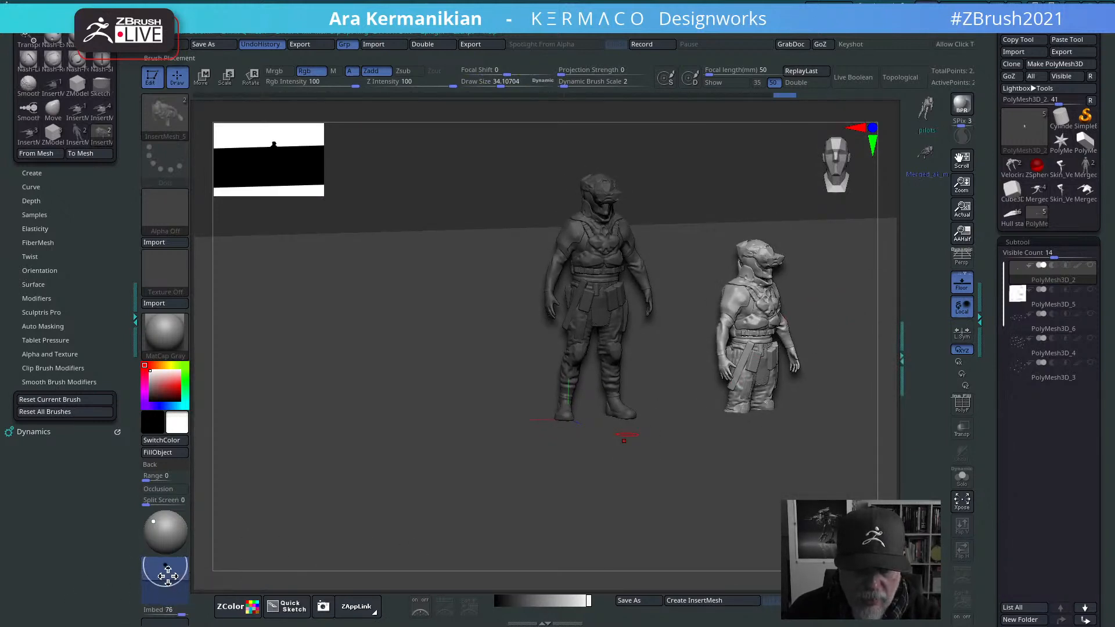
drag(358, 455, 419, 551)
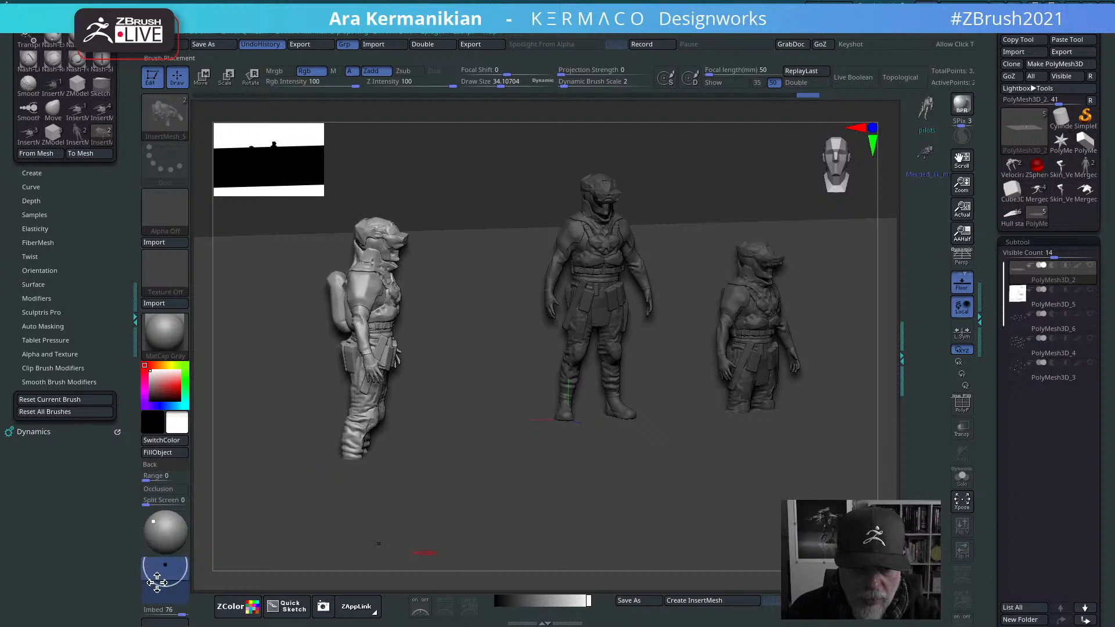
drag(455, 487, 531, 610)
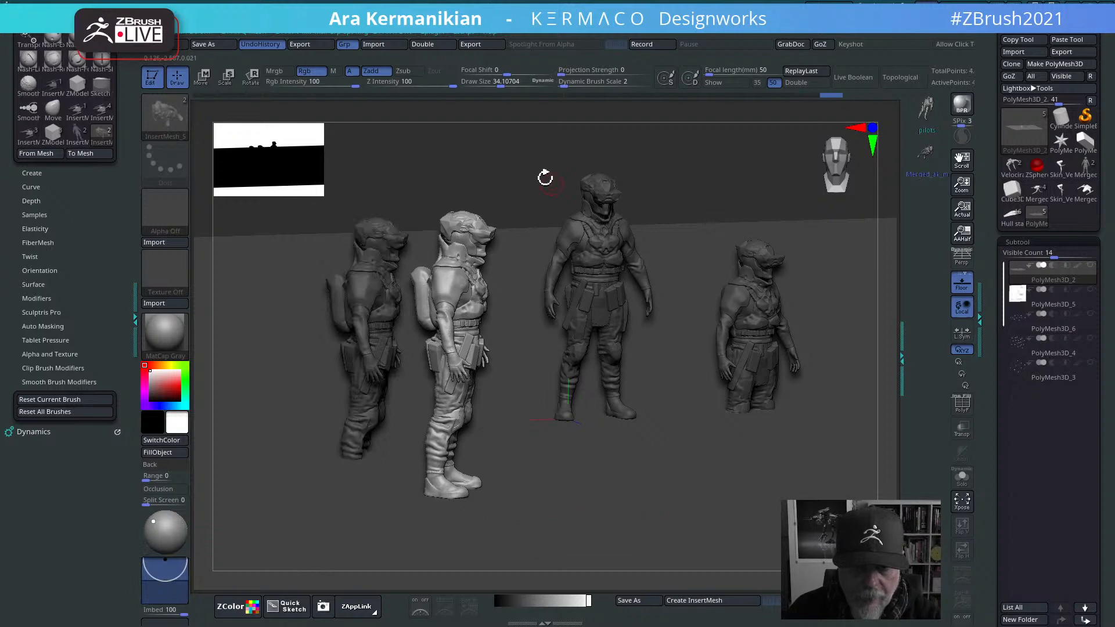
drag(543, 179, 608, 225)
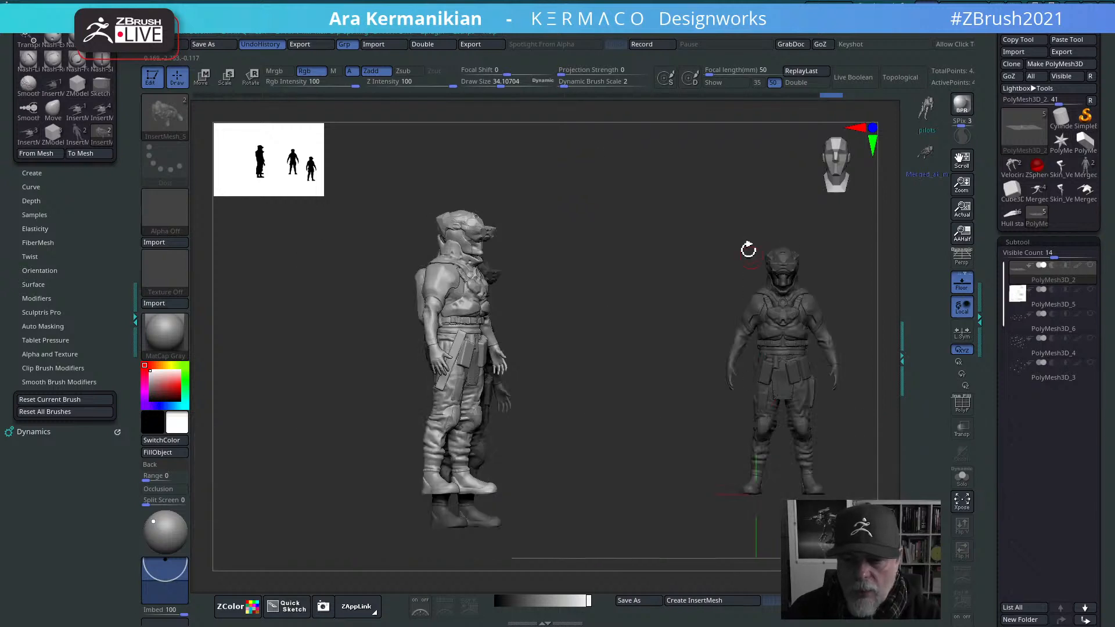
drag(677, 232, 694, 394)
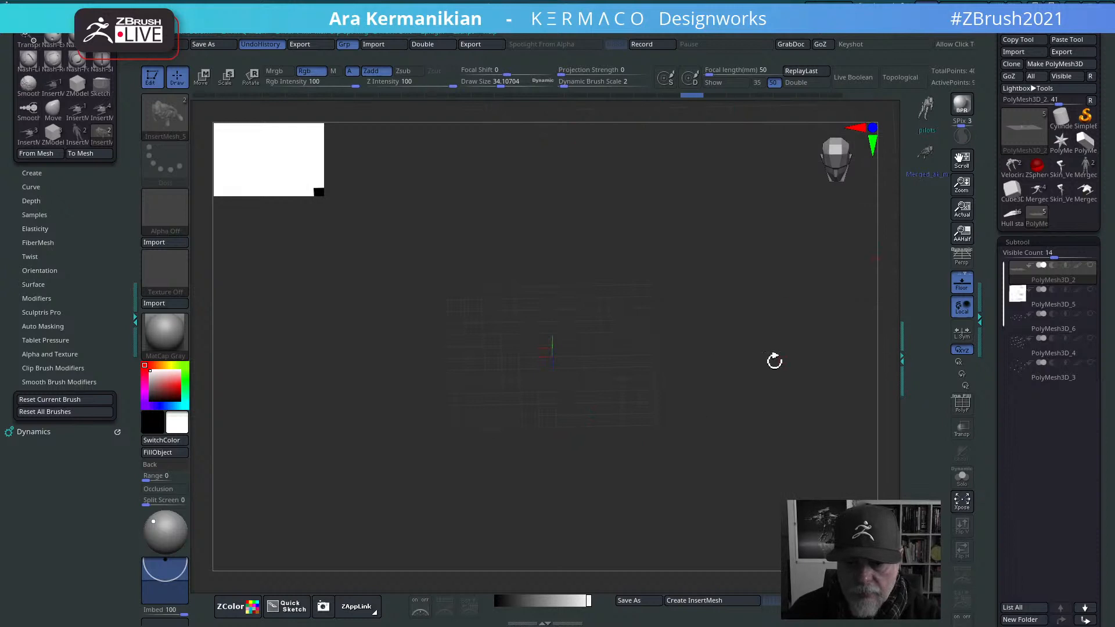
Step: Undo the inserted pilot figures back to an empty plane, and view the whole plane from above
ctrl+shift+click(768, 378)
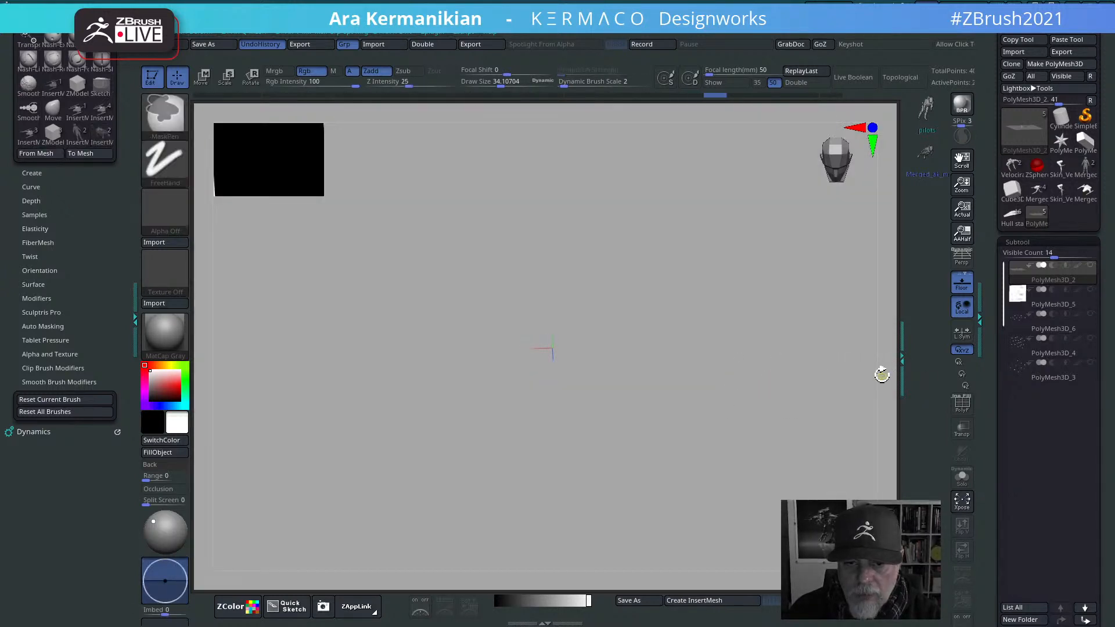
key(ctrl+shift+z)
key(ctrl+shift+z)
key(ctrl+z)
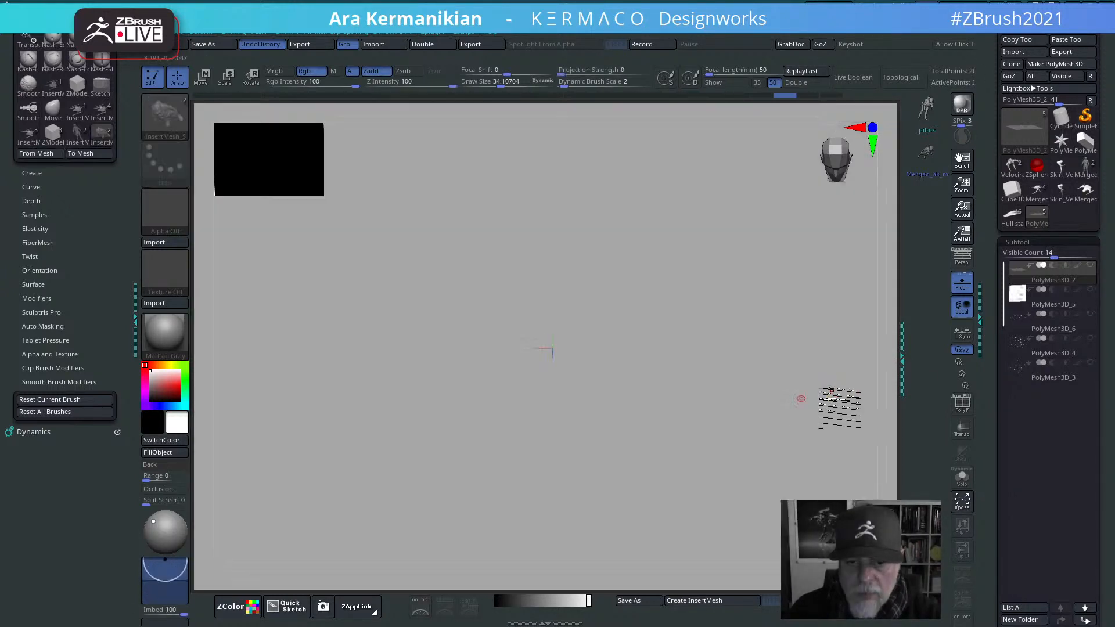
key(ctrl+z)
alt+drag(887, 397, 995, 348)
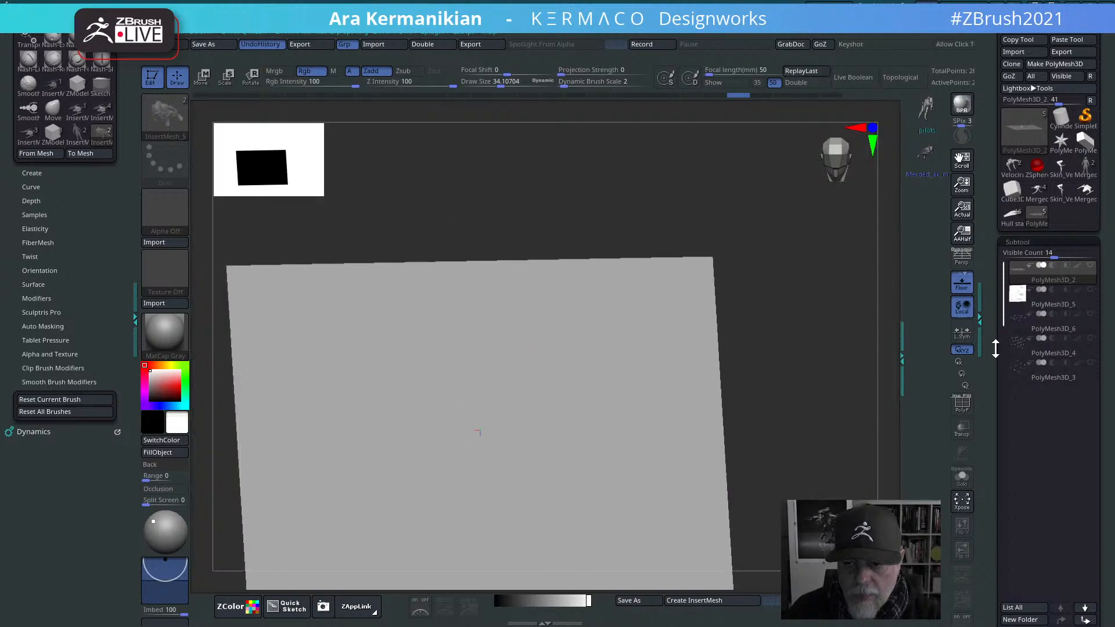
Step: Turn on the polyframe and perspective, and insert a pilot figure on the far side of the empty plane
click(964, 407)
alt+drag(799, 453, 832, 363)
click(959, 260)
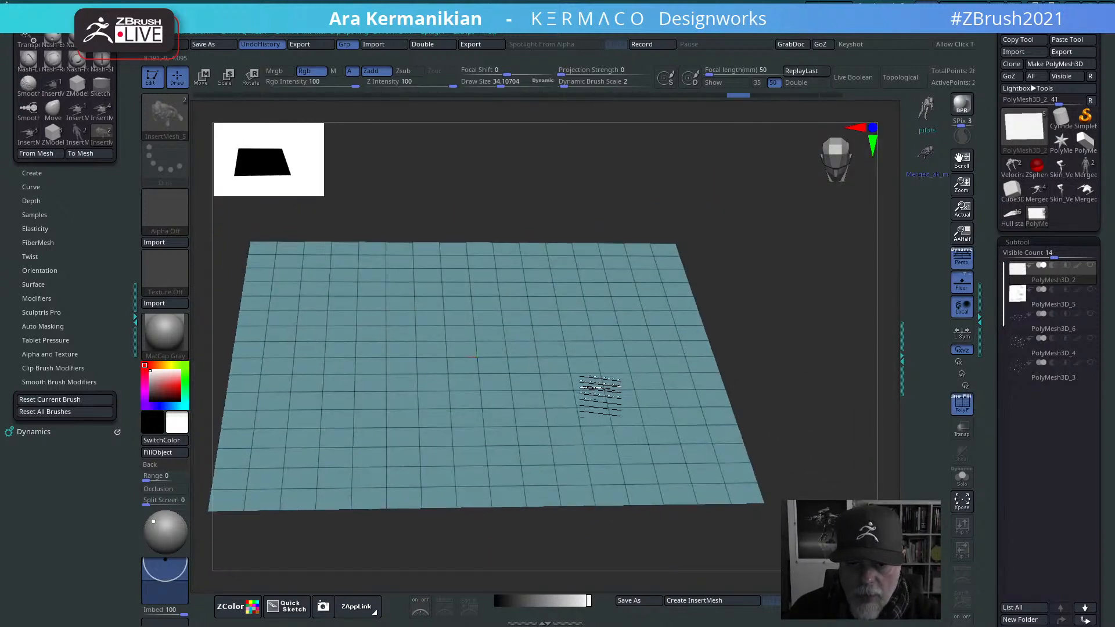
click(1036, 305)
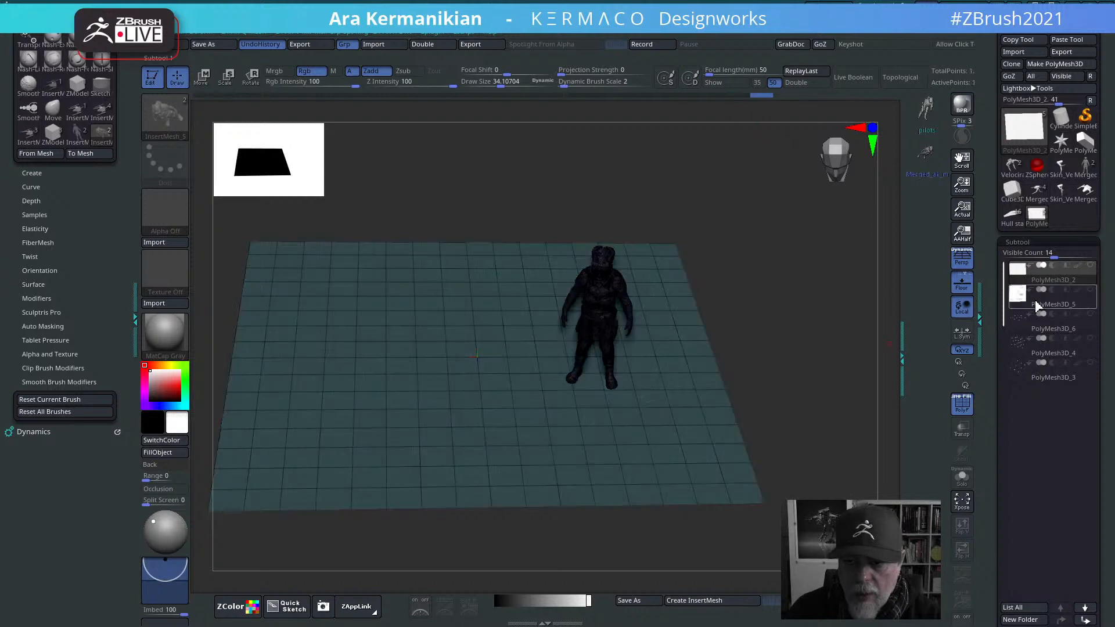
Step: Insert the brush's first pilot mesh beside the other figure, turn off the polyframe, and check both figures side-on
click(924, 109)
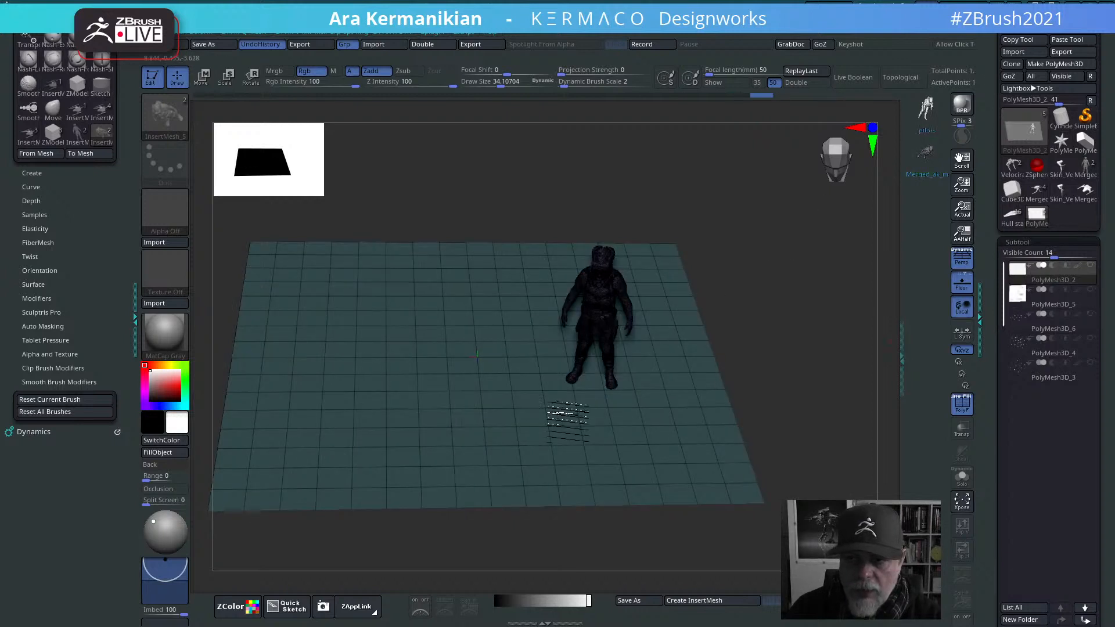
drag(428, 355, 431, 429)
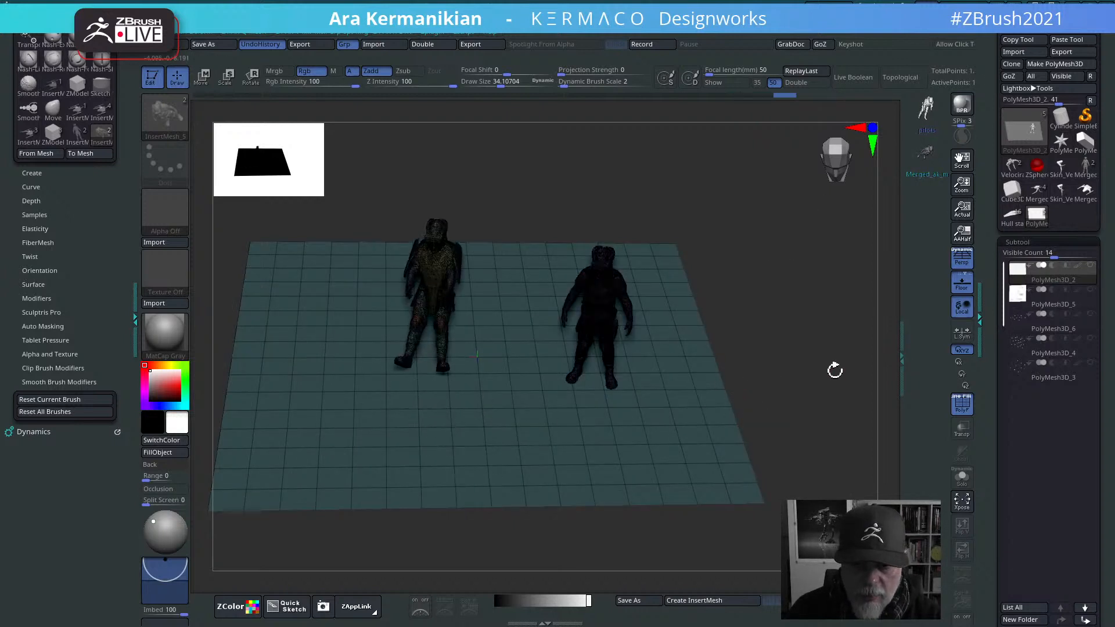
click(961, 406)
drag(784, 401, 802, 384)
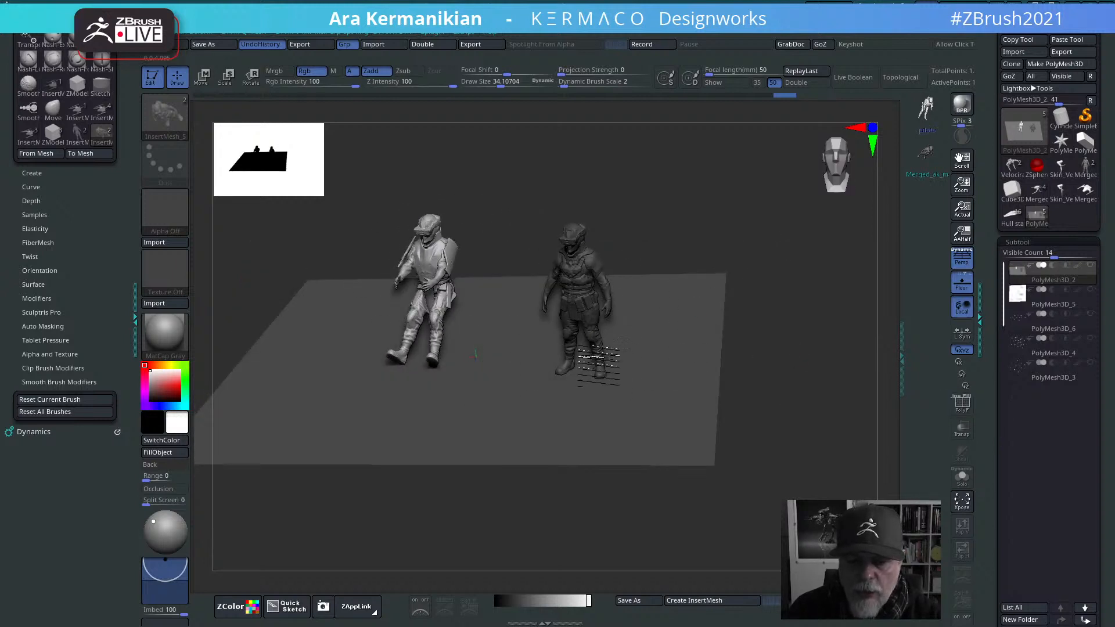
drag(771, 361, 785, 404)
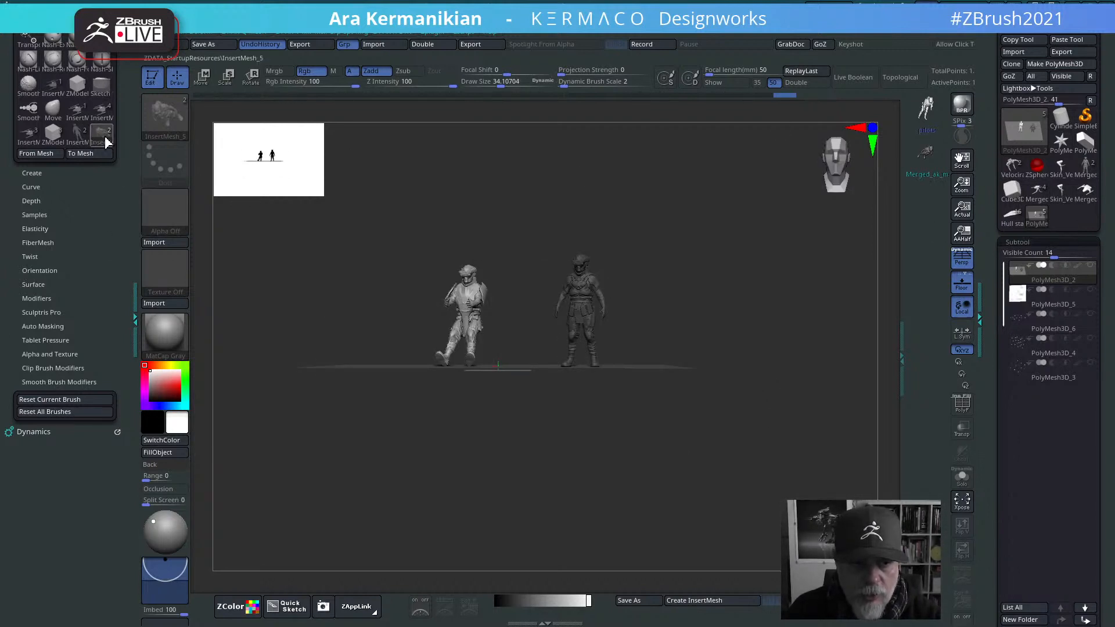
Step: Create a NanoMesh brush from the pilot insert brush and check it among the brushes
click(58, 174)
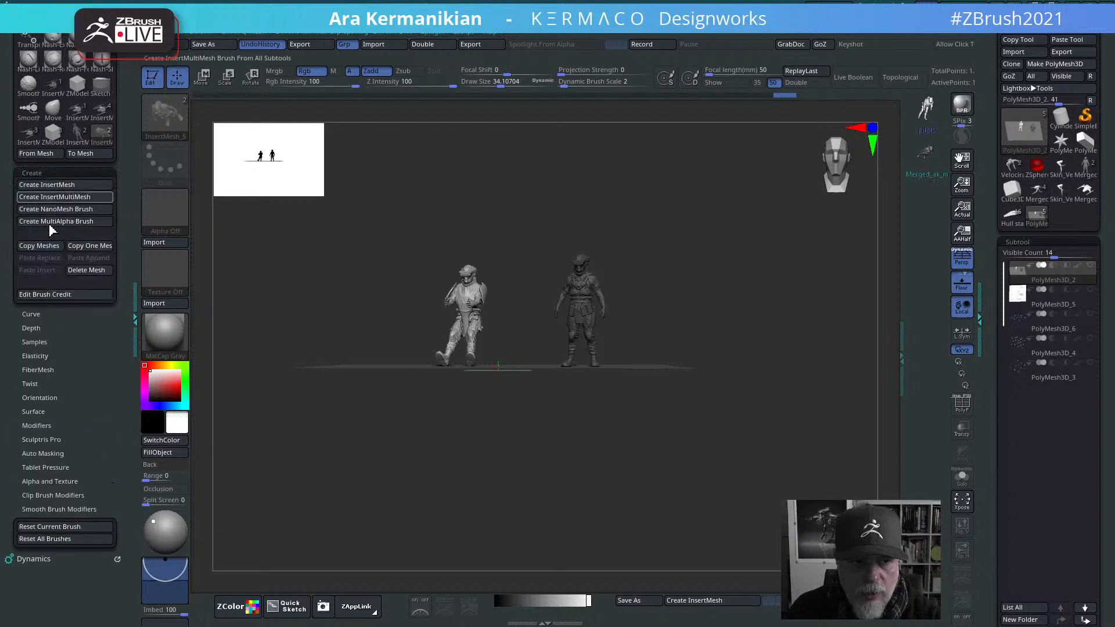
click(75, 209)
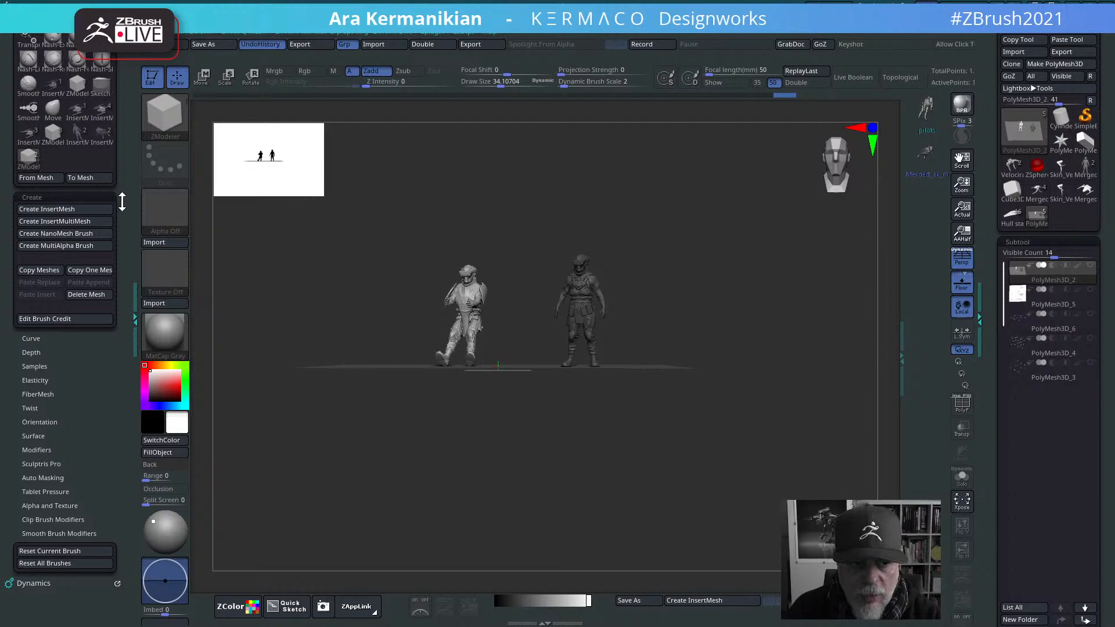
drag(122, 189, 120, 555)
drag(126, 114, 120, 625)
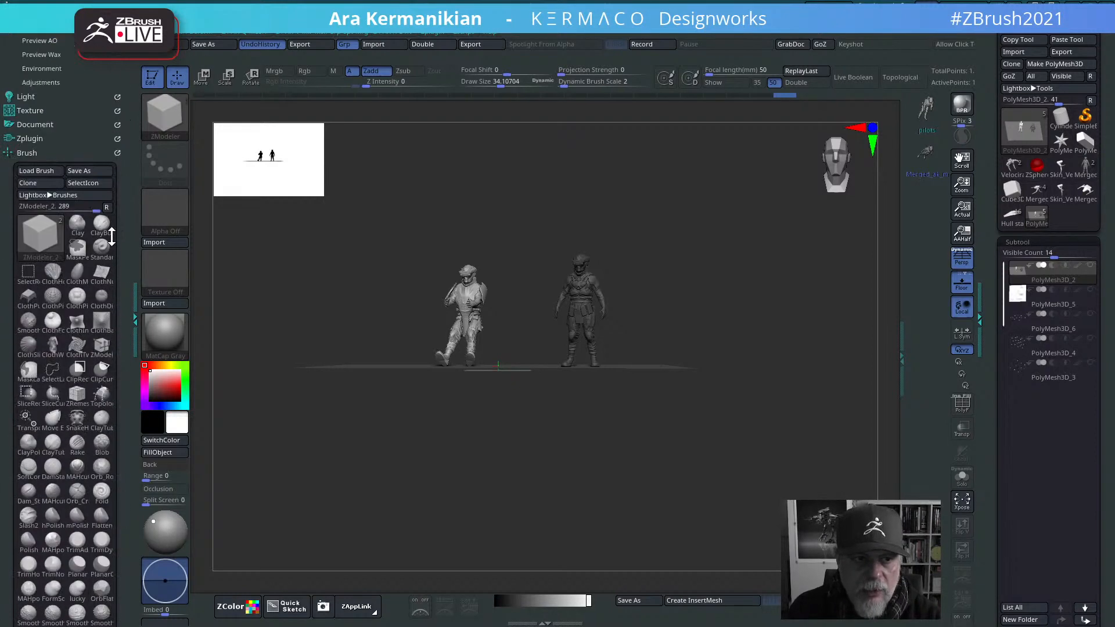
drag(110, 235, 109, 199)
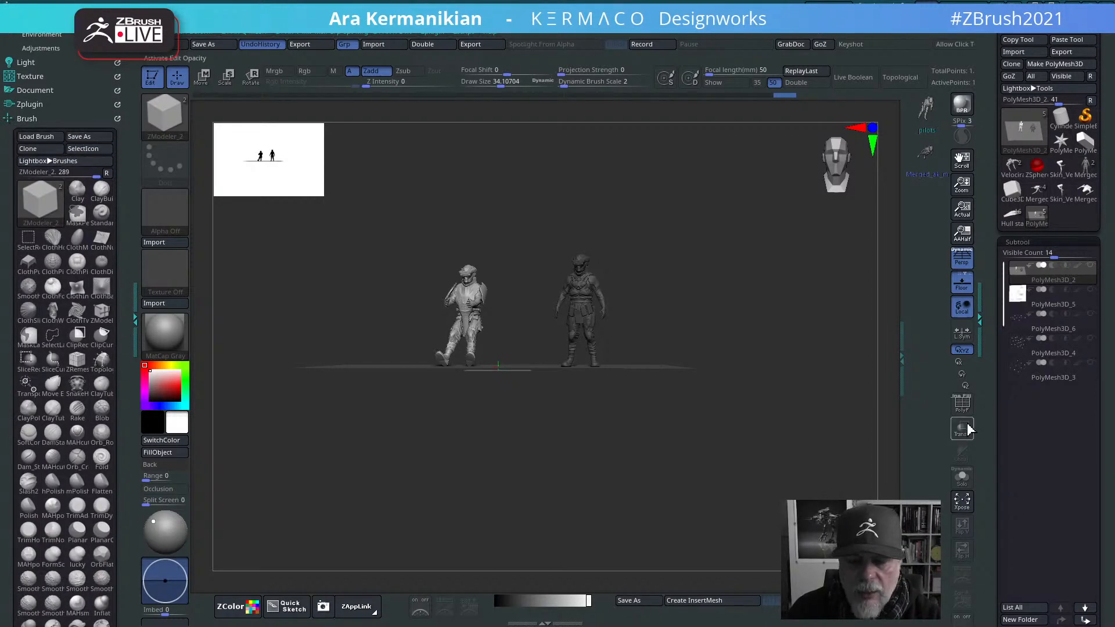
Step: Undo both inserted figures so that the plane is empty again
mouse_move(819, 360)
mouse_down()
mouse_move(811, 391)
mouse_move(786, 391)
mouse_up()
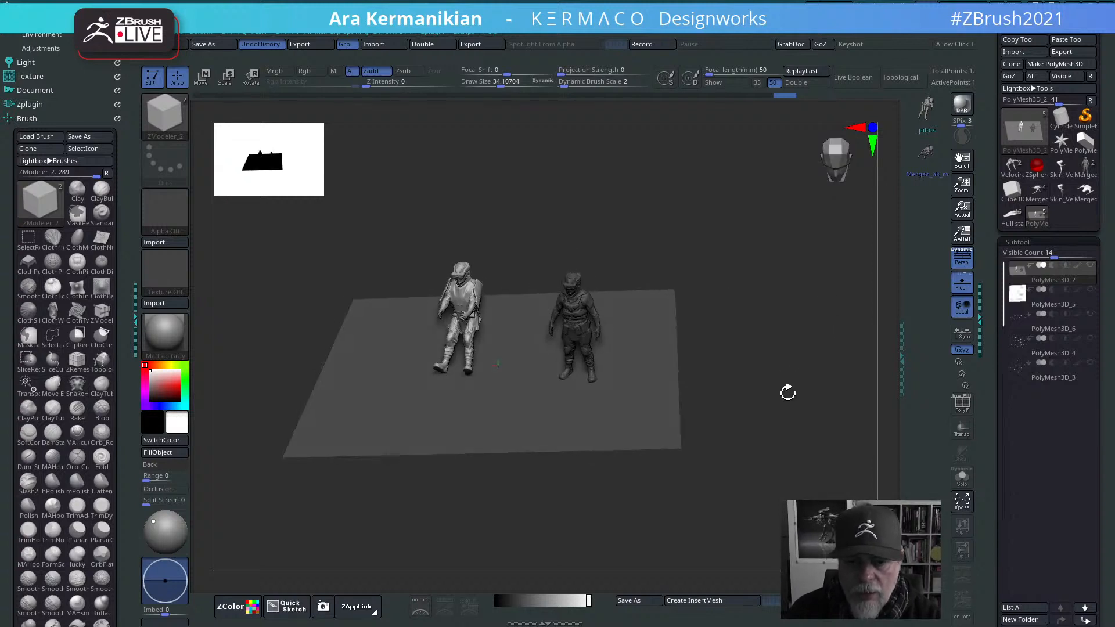
key(ctrl)
key(ctrl+z)
key(ctrl+z)
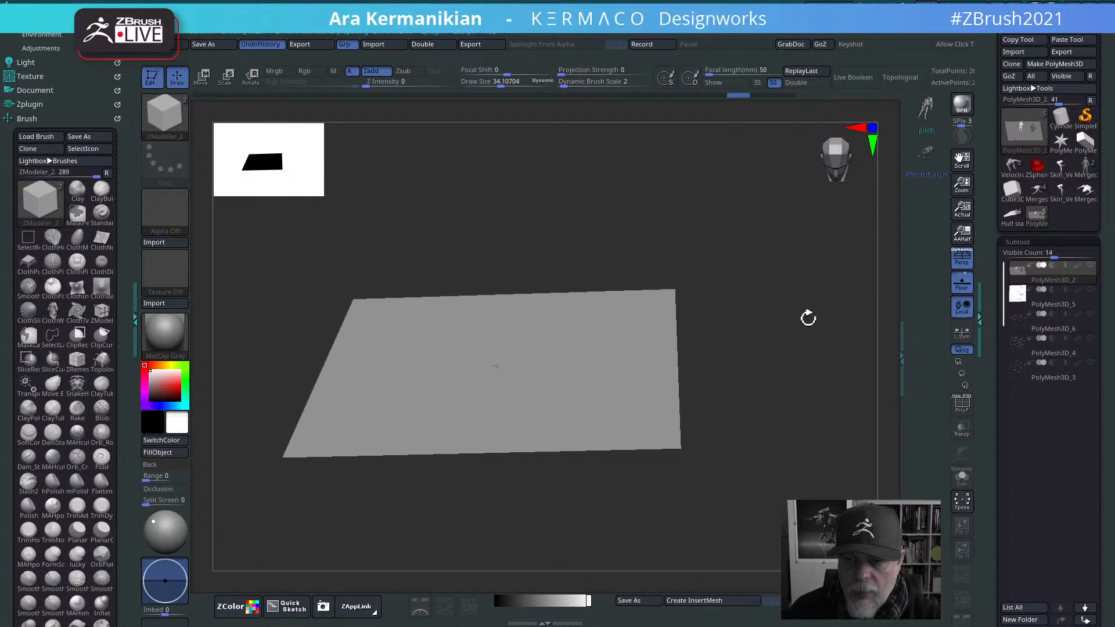
Step: Insert the pilot NanoMesh on the plane with the target All Polygons, sizing the figures to about 1.69, and inspect them from the side
drag(807, 318, 781, 401)
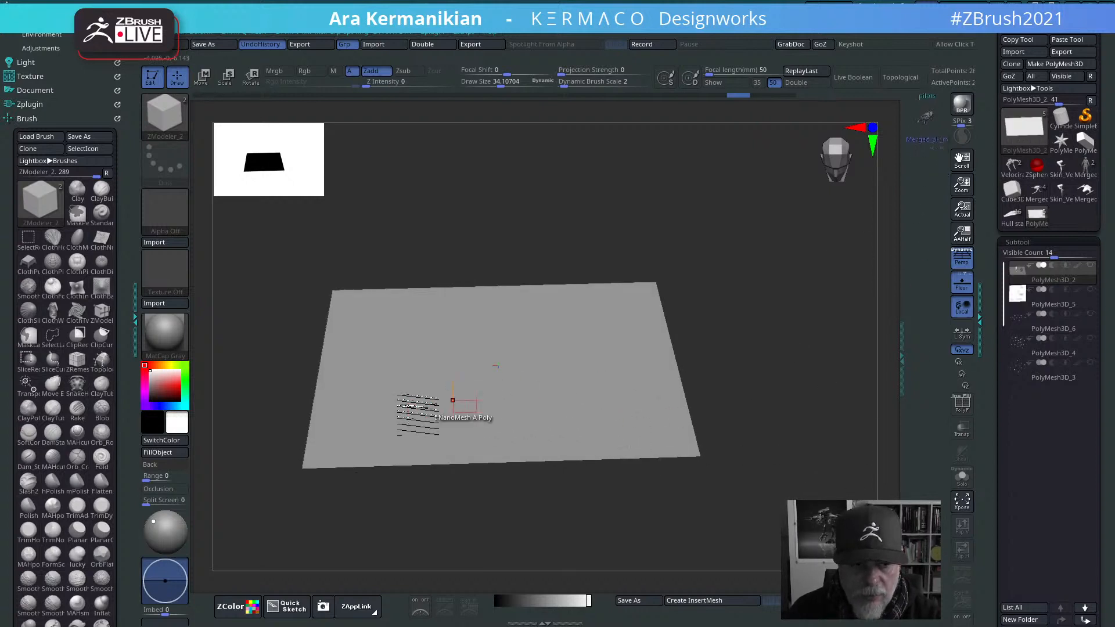
key(space)
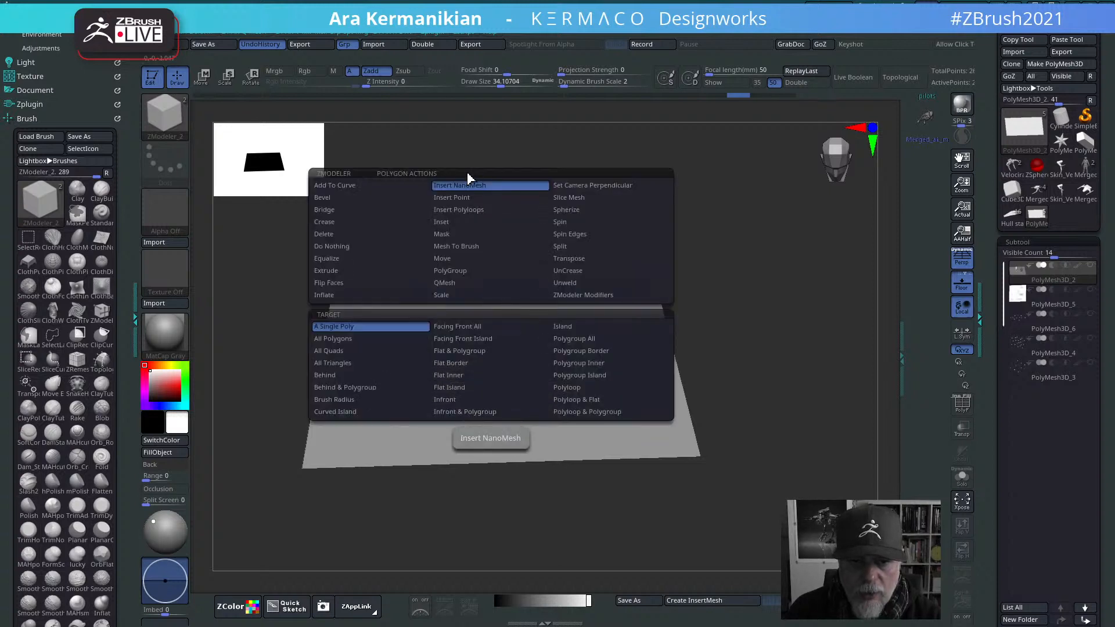
click(336, 340)
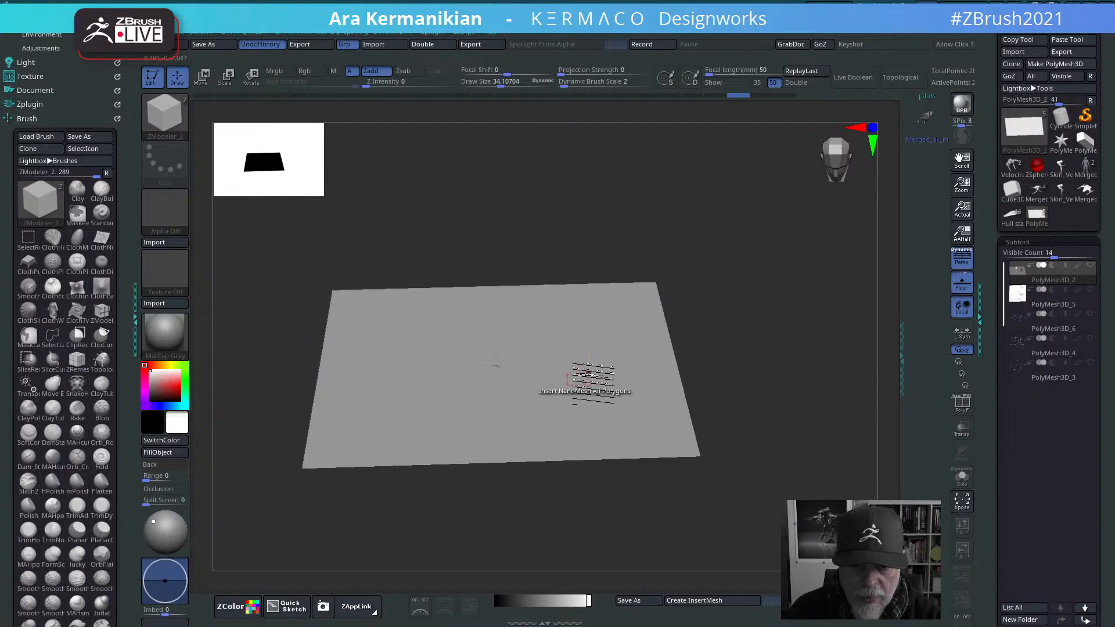
click(581, 376)
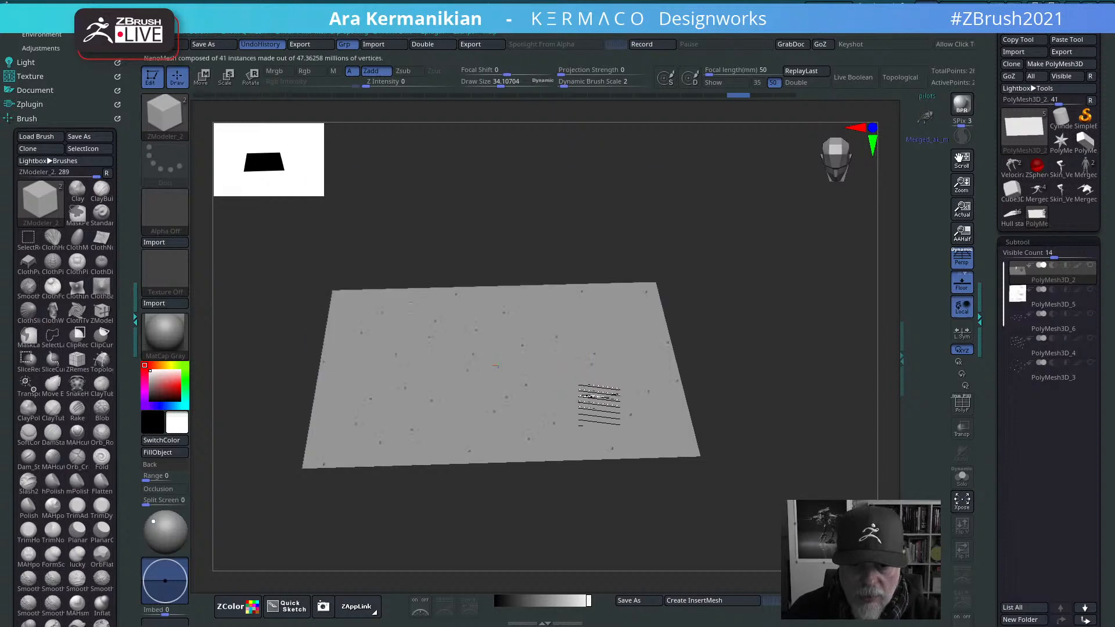
drag(603, 410, 584, 394)
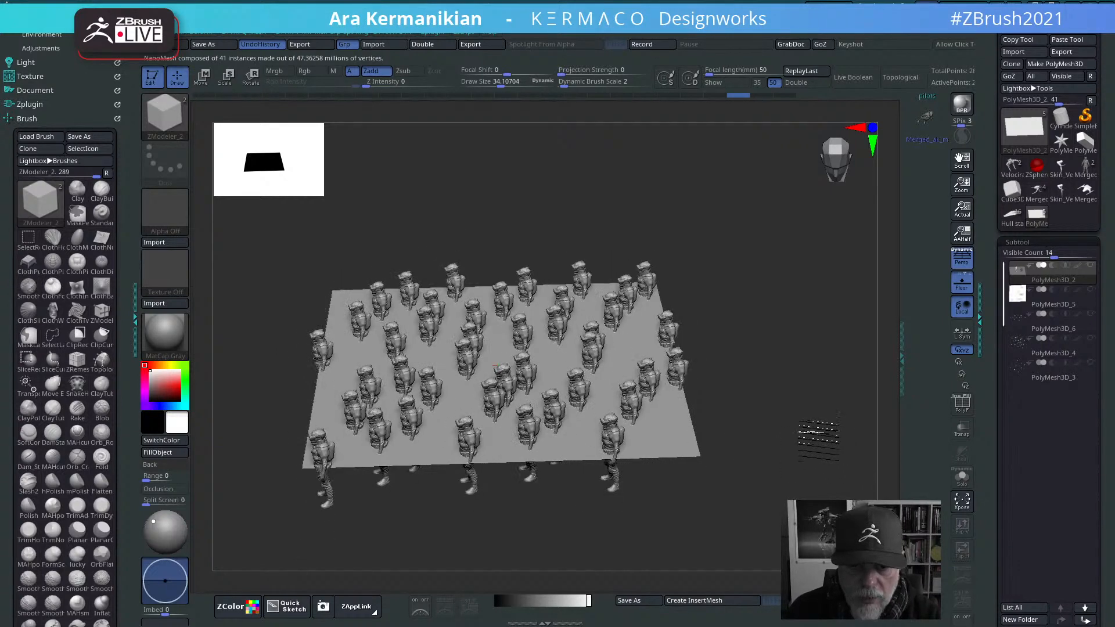
drag(807, 418, 836, 447)
drag(799, 351, 804, 378)
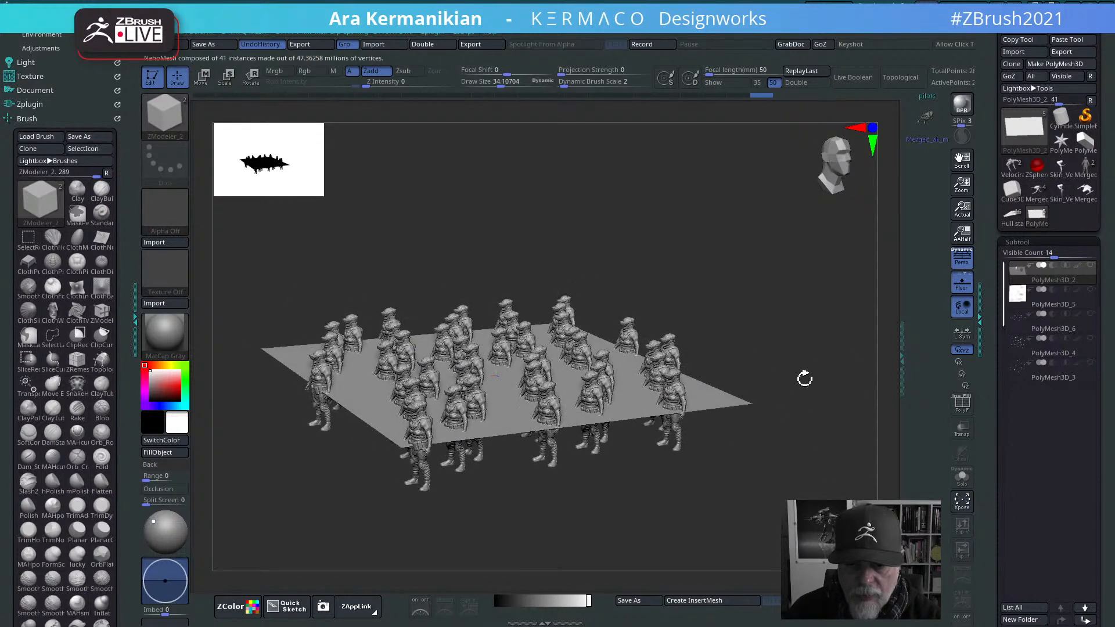
Step: Set the NanoMesh Random Distribution to about 3.02 and view the scattered pilots from above
drag(994, 305, 955, 173)
click(1022, 401)
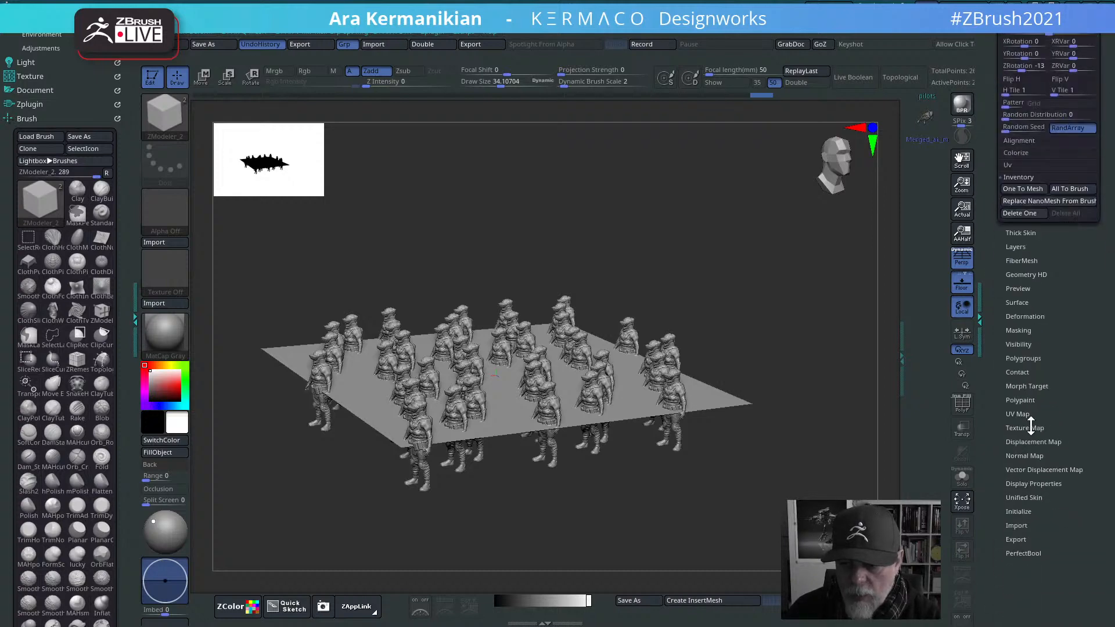
scroll(1080, 368, down, 5)
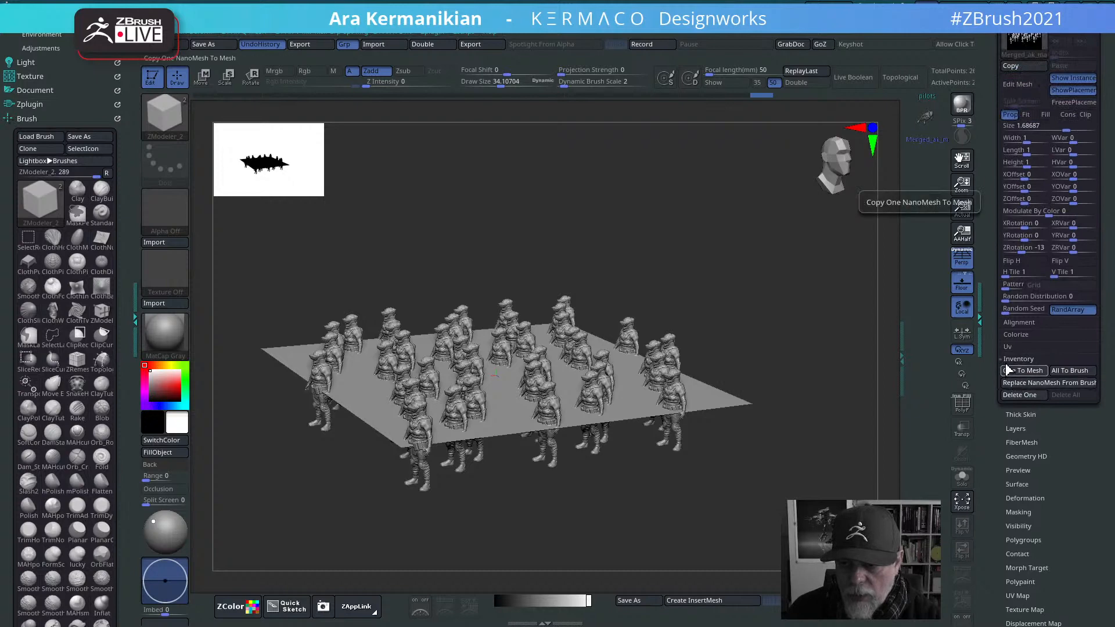
click(1007, 297)
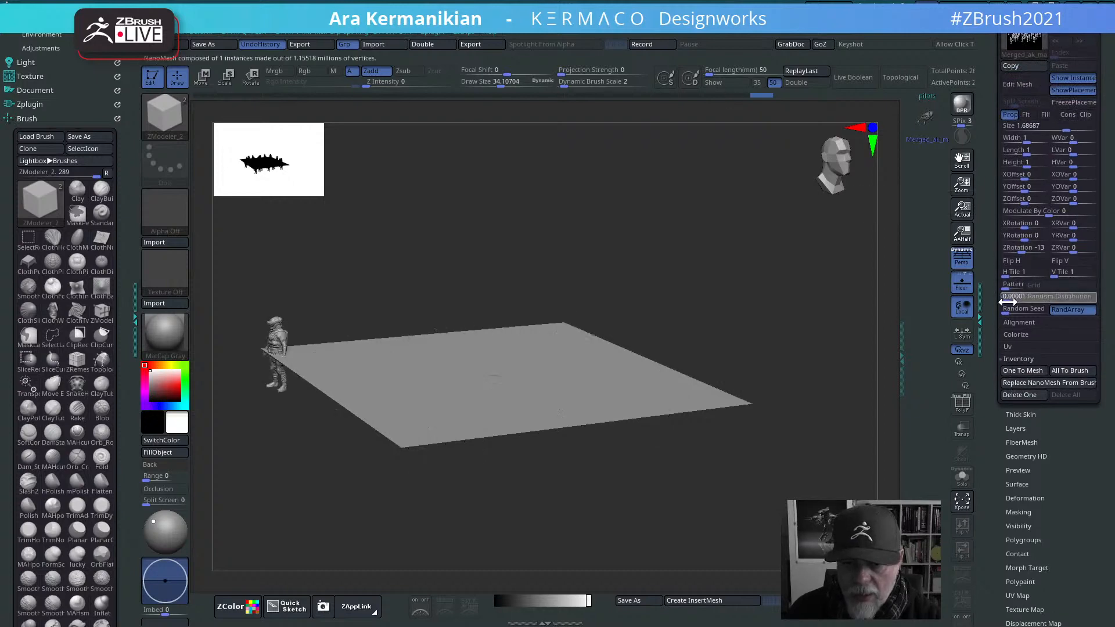
drag(1011, 302, 1032, 303)
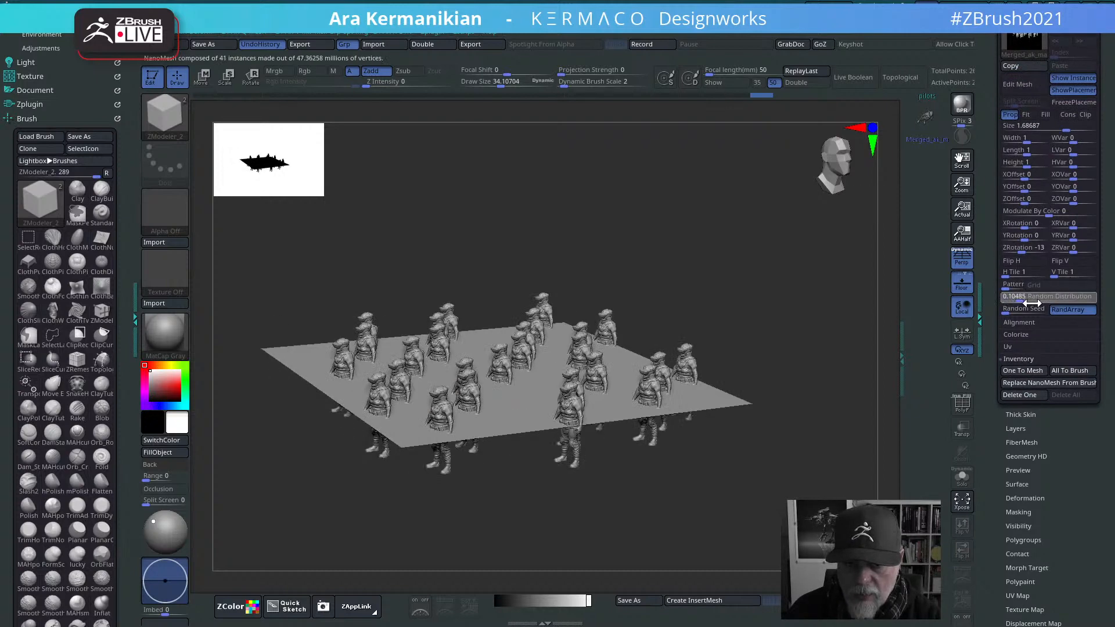
drag(826, 448, 821, 440)
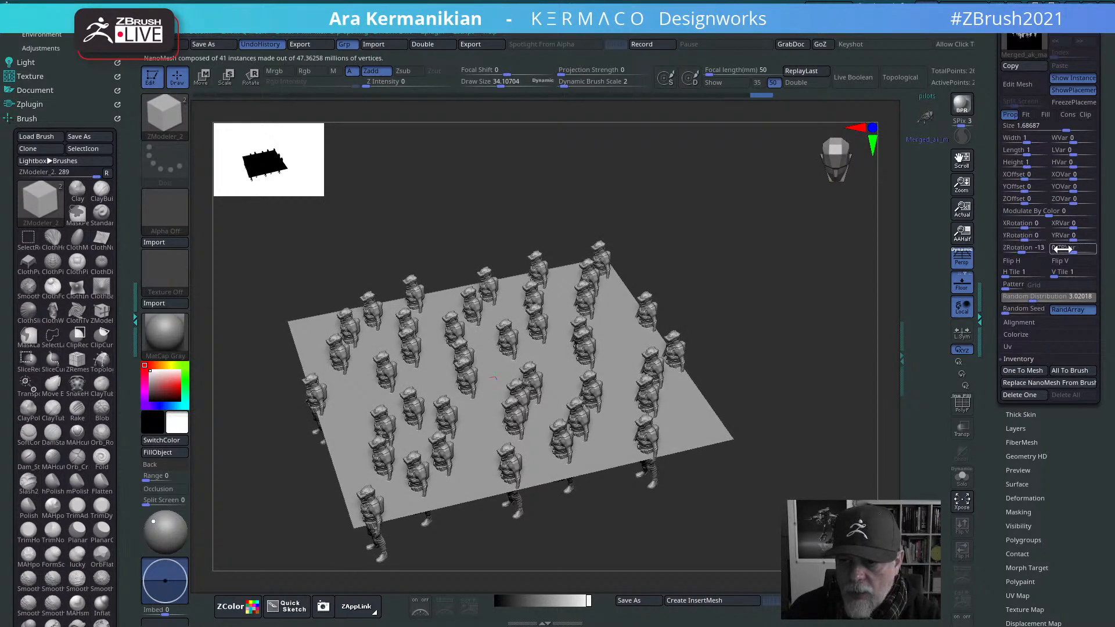
Step: Set the NanoMesh Z rotation variance to 65 so the pilots face different directions
drag(1062, 249, 1081, 250)
drag(1088, 250, 1087, 250)
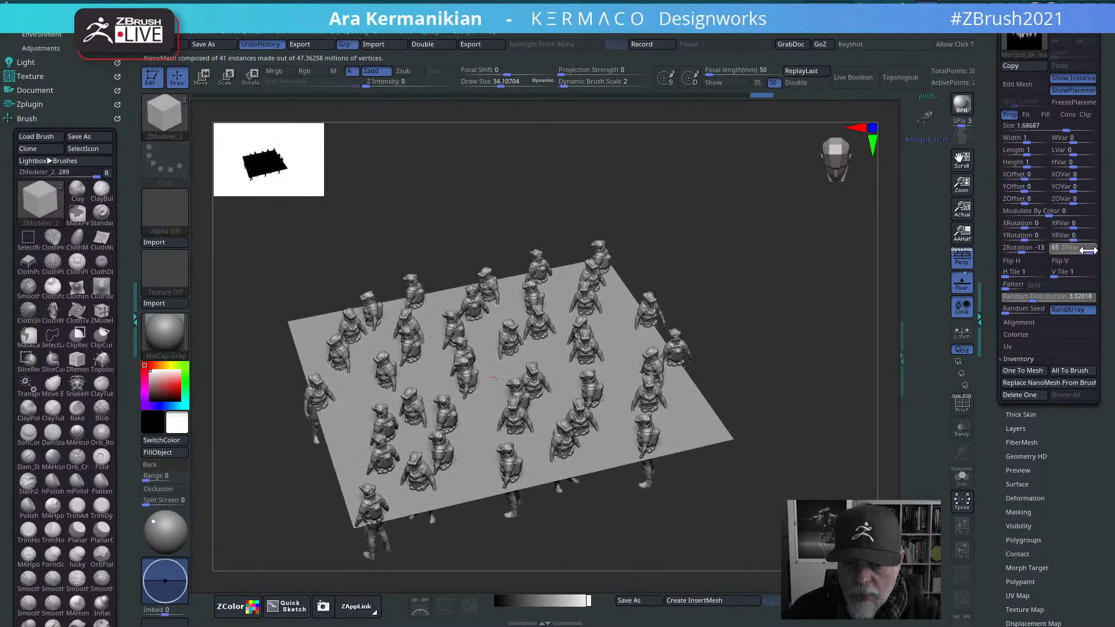
drag(868, 354, 886, 372)
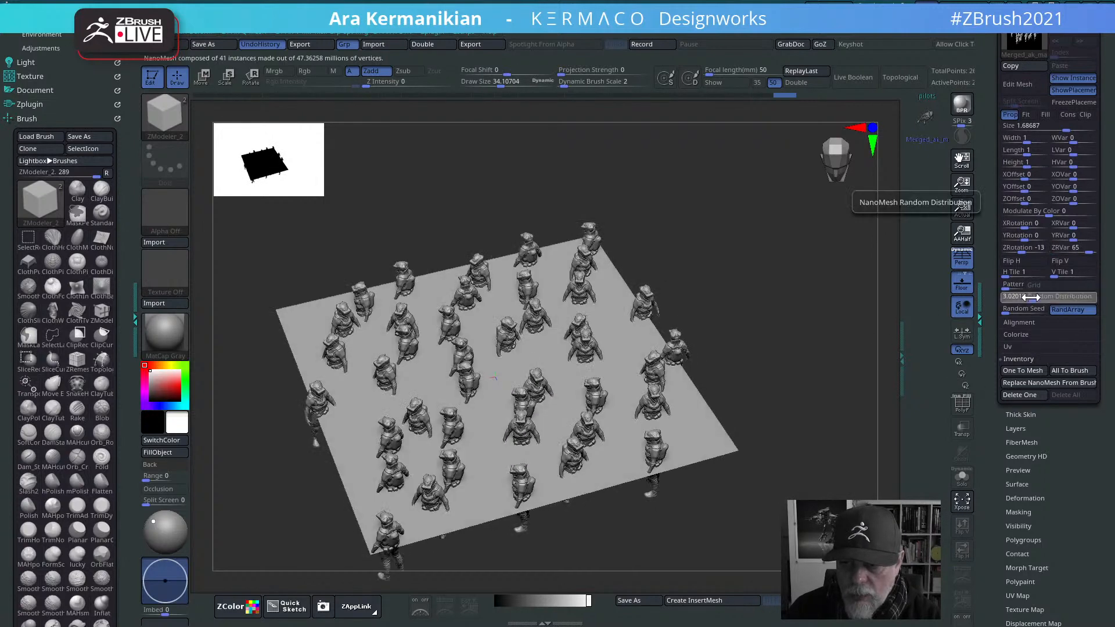
Step: Reduce the NanoMesh Random Distribution to about 0.05, check the figures from the side, and convert the NanoMesh to real geometry
mouse_move(1025, 299)
mouse_down()
mouse_move(1009, 299)
mouse_move(1023, 293)
mouse_up()
drag(818, 432, 770, 344)
drag(716, 290, 737, 323)
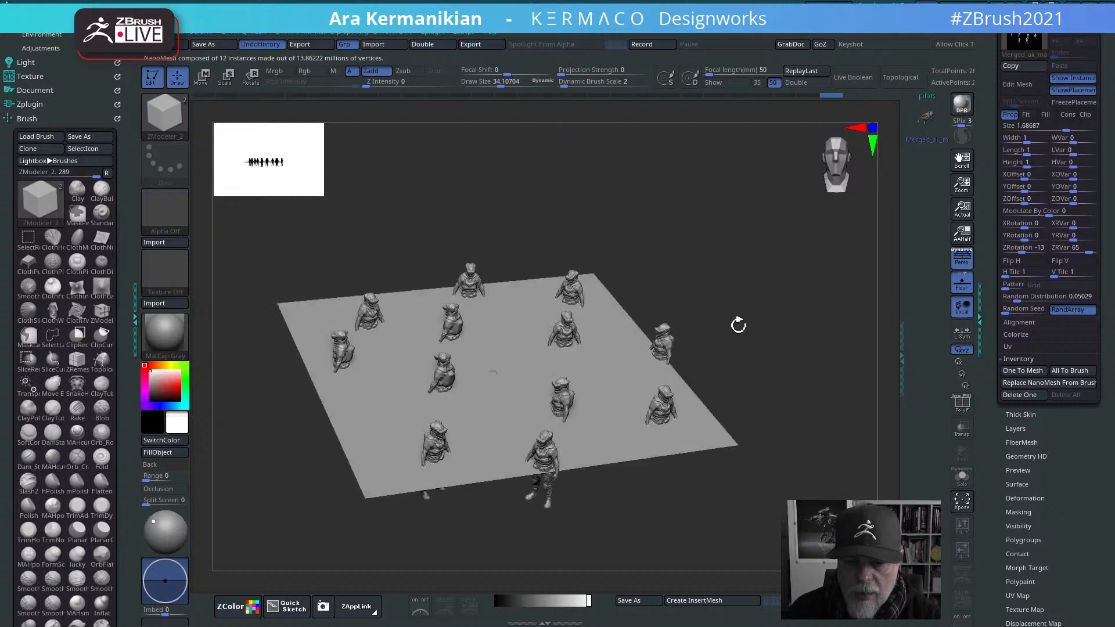
click(1011, 372)
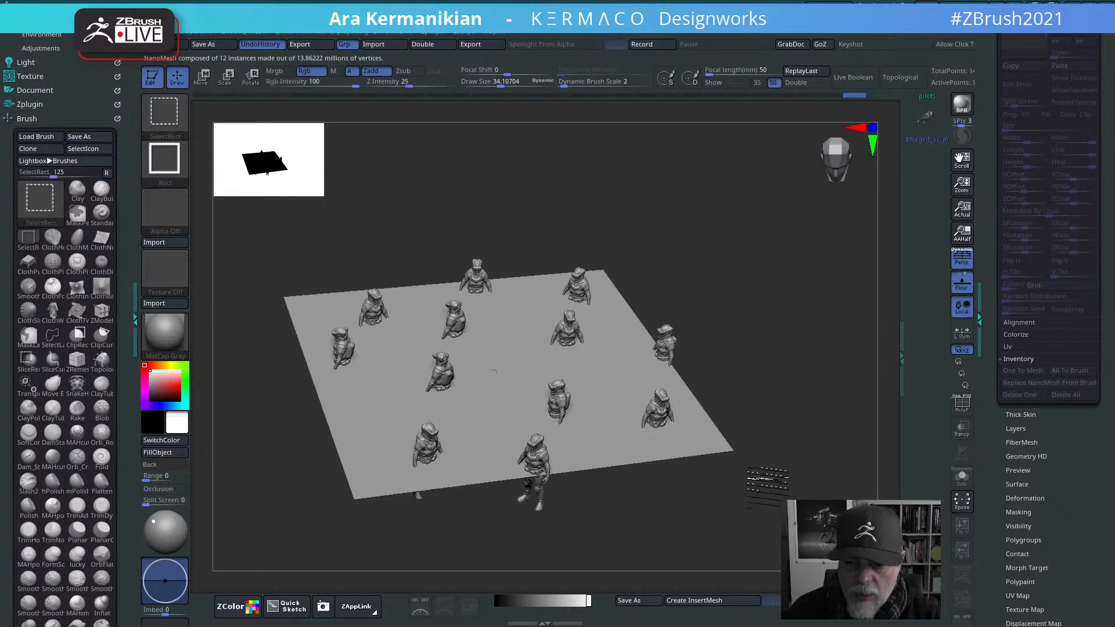
Step: Test partial visibility on the ground plane, restore the whole plane, and show only the converted pilot figures
ctrl+shift+drag(697, 427, 816, 485)
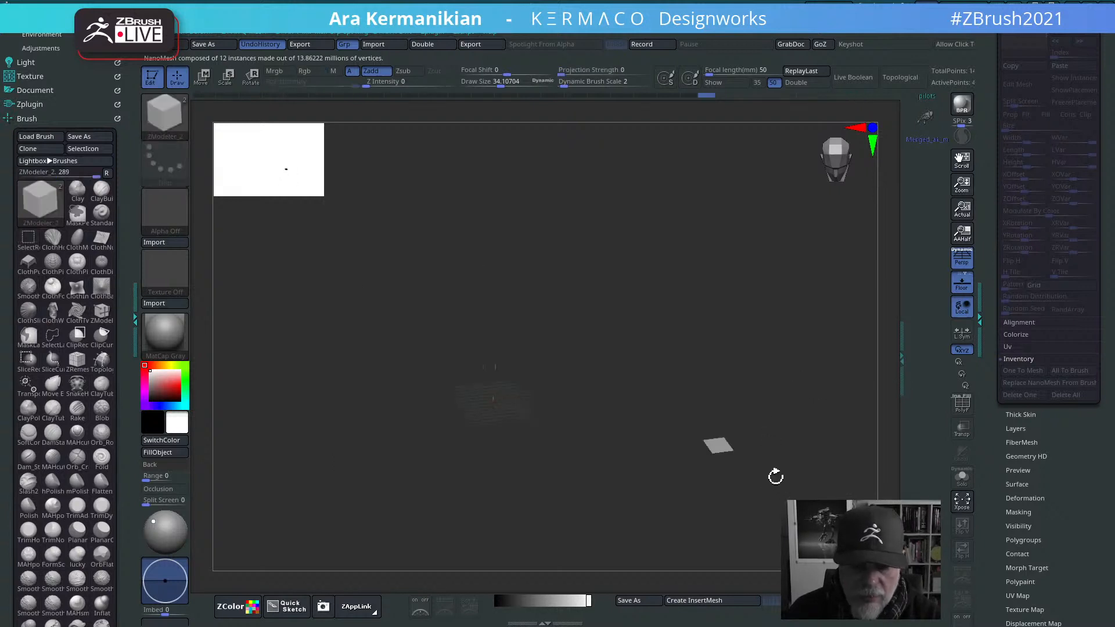
key(ctrl+shift)
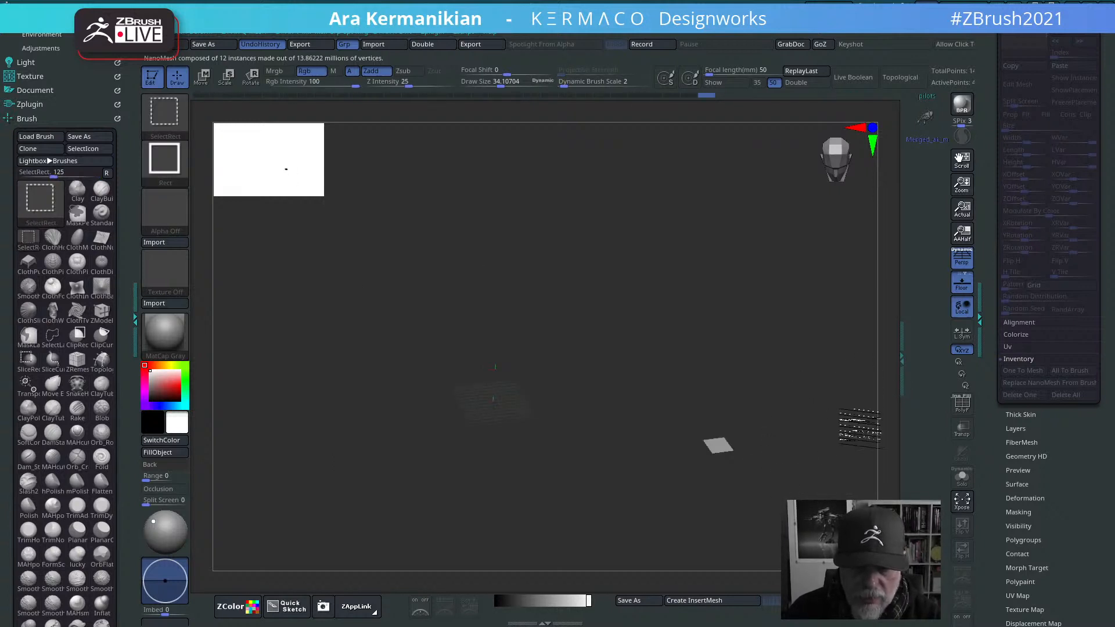
ctrl+shift+click(753, 444)
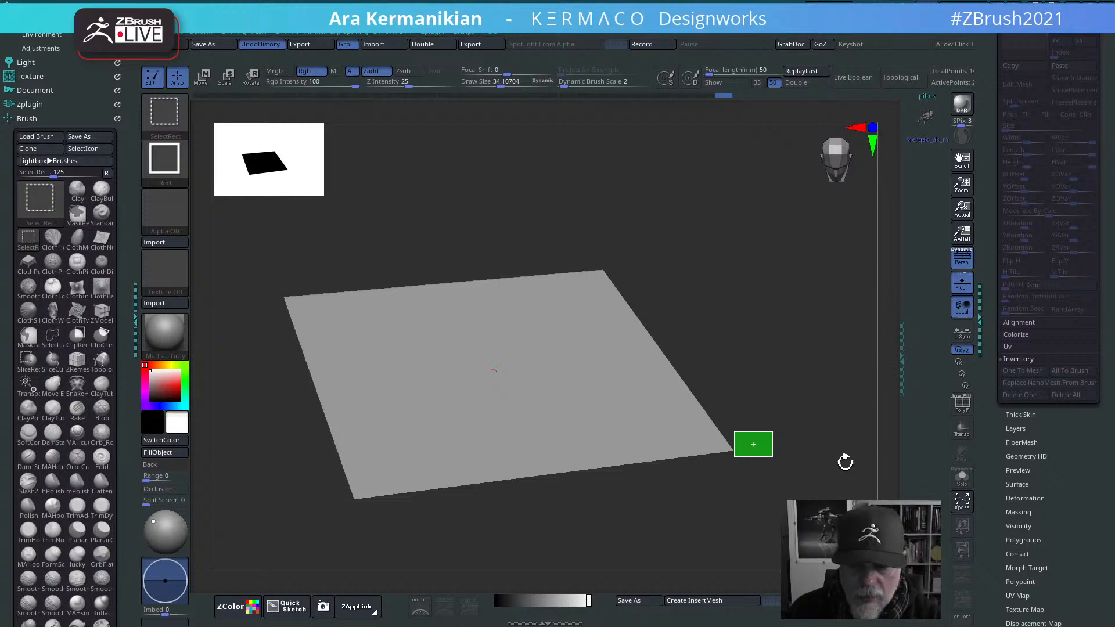
key(space)
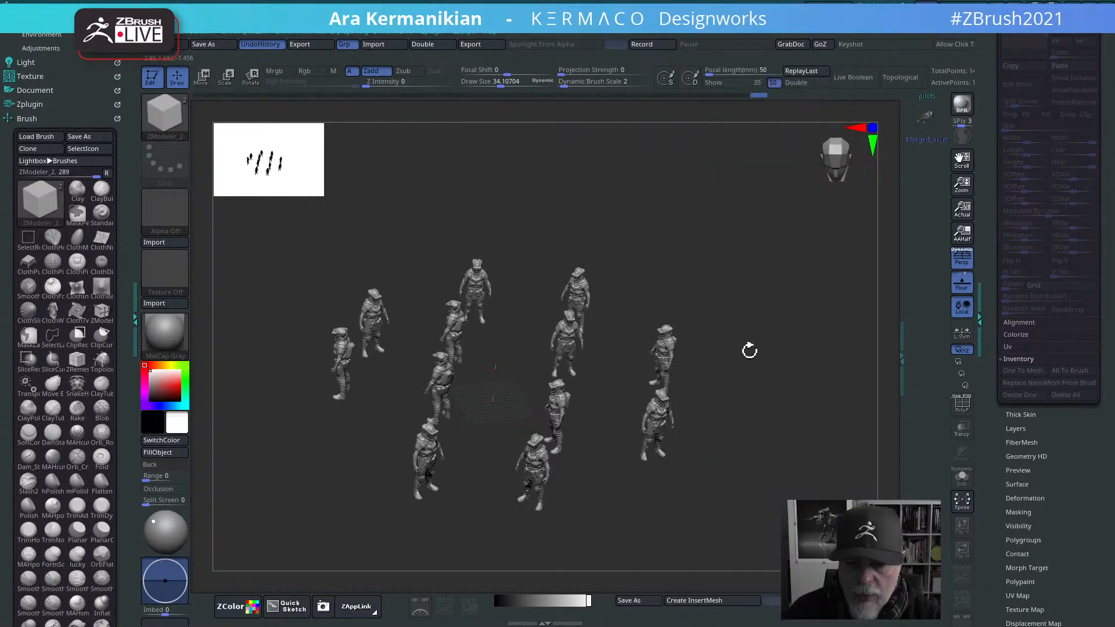
Step: Make the flat ground plane the active subtool and show it together with the converted pilot figures
drag(984, 228, 992, 364)
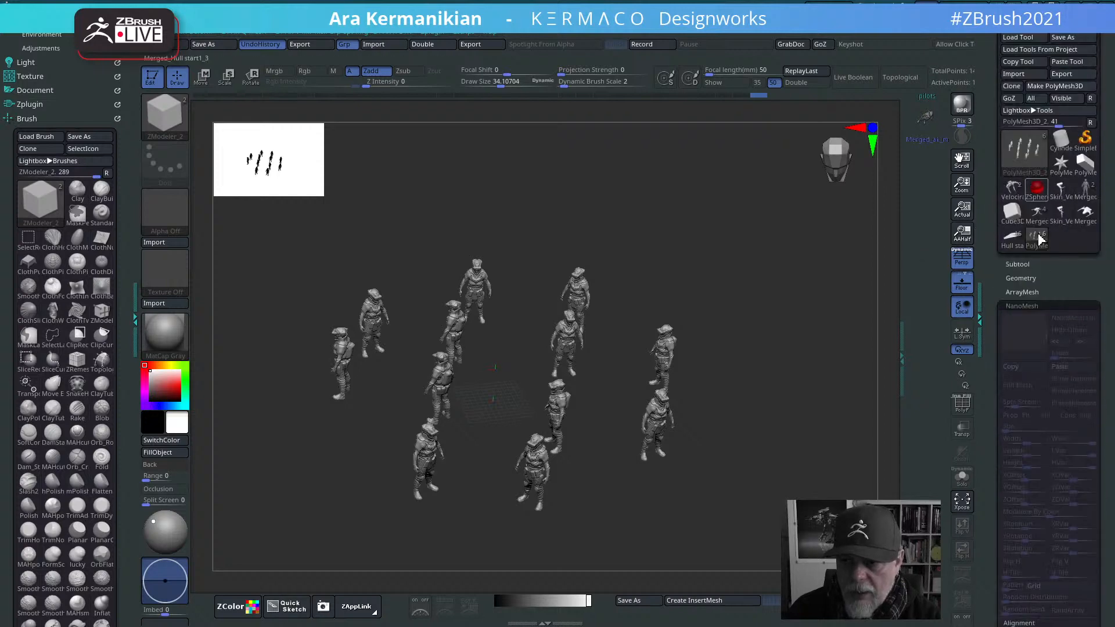
click(1019, 265)
click(1041, 318)
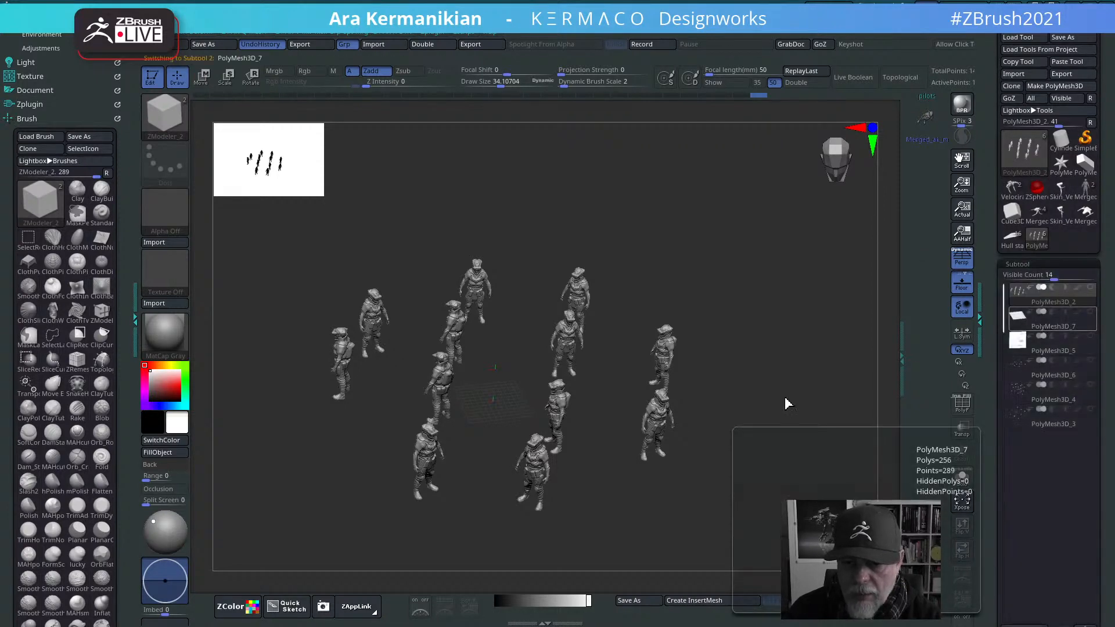
click(1089, 288)
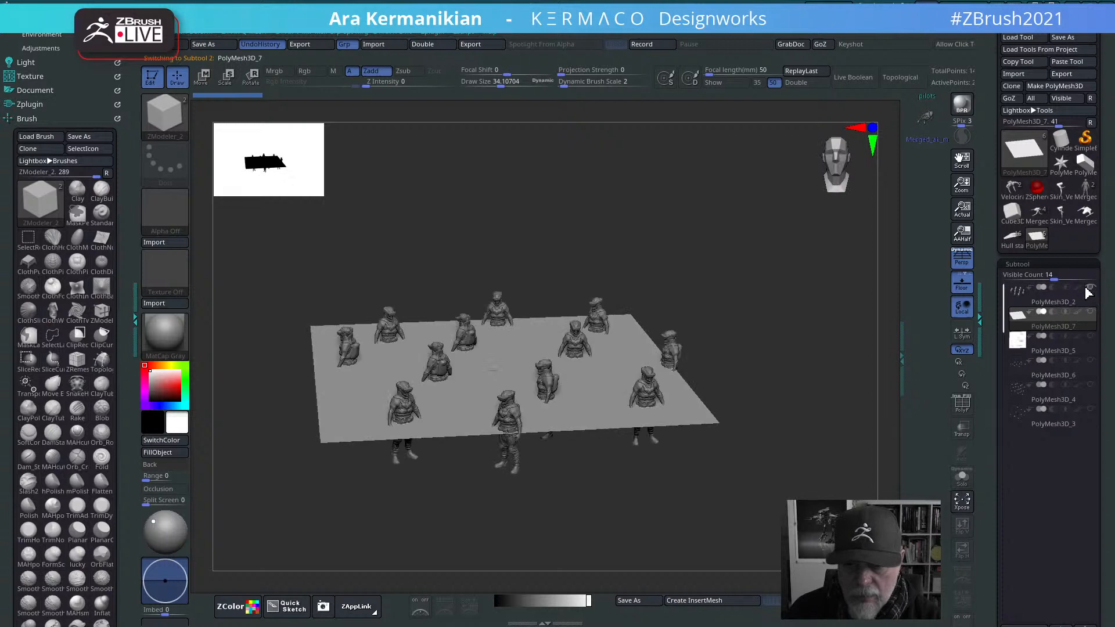
Step: Lower the ground plane by about 3.44 units so that it sits under the pilots' feet
key(w)
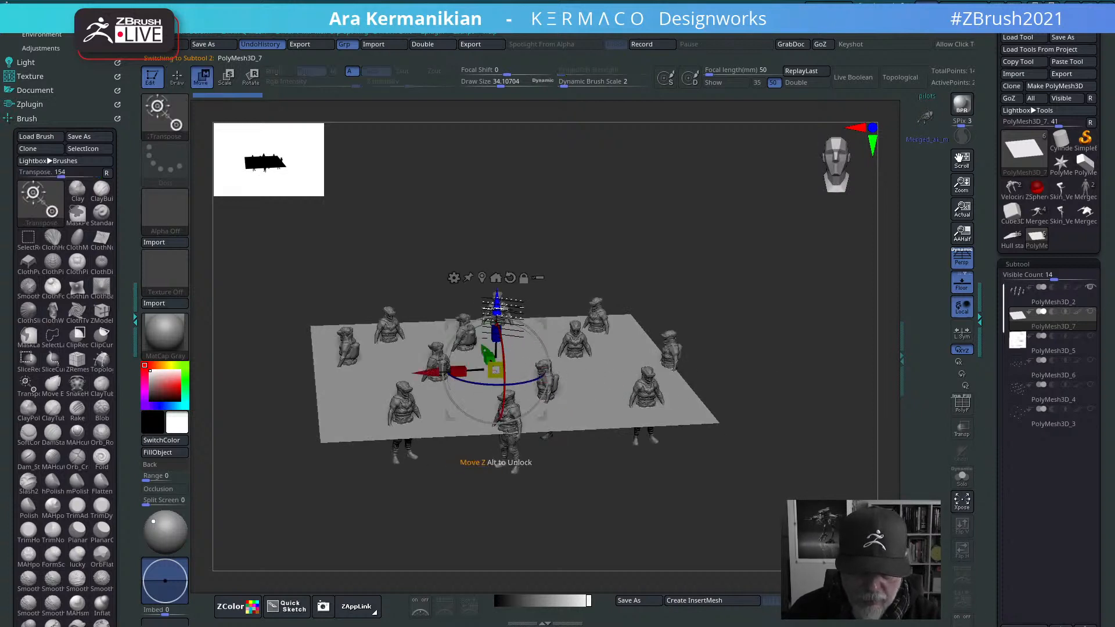
drag(485, 358, 486, 390)
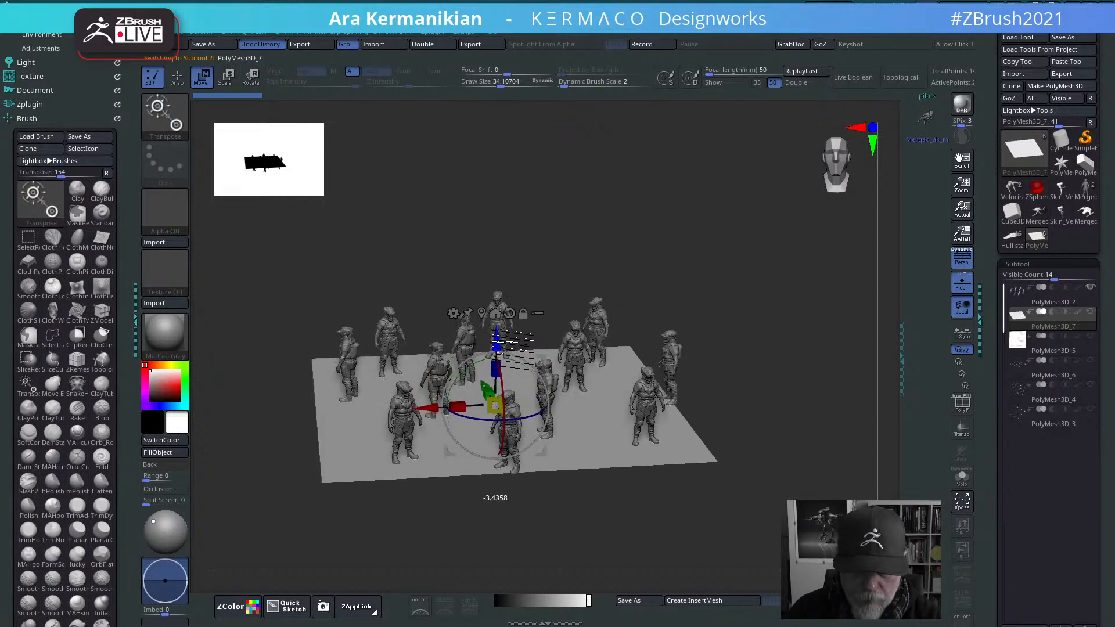
drag(813, 421, 853, 407)
key(q)
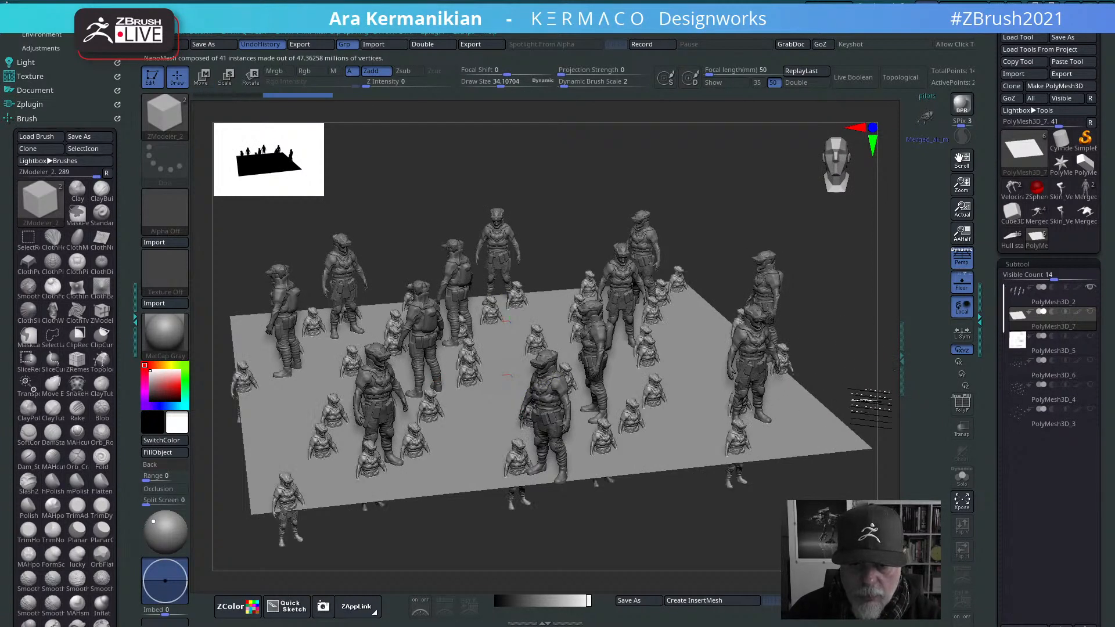
Step: Frame the pilots at eye level and render them with BPR from the front and from an angled viewpoint
drag(857, 370, 845, 273)
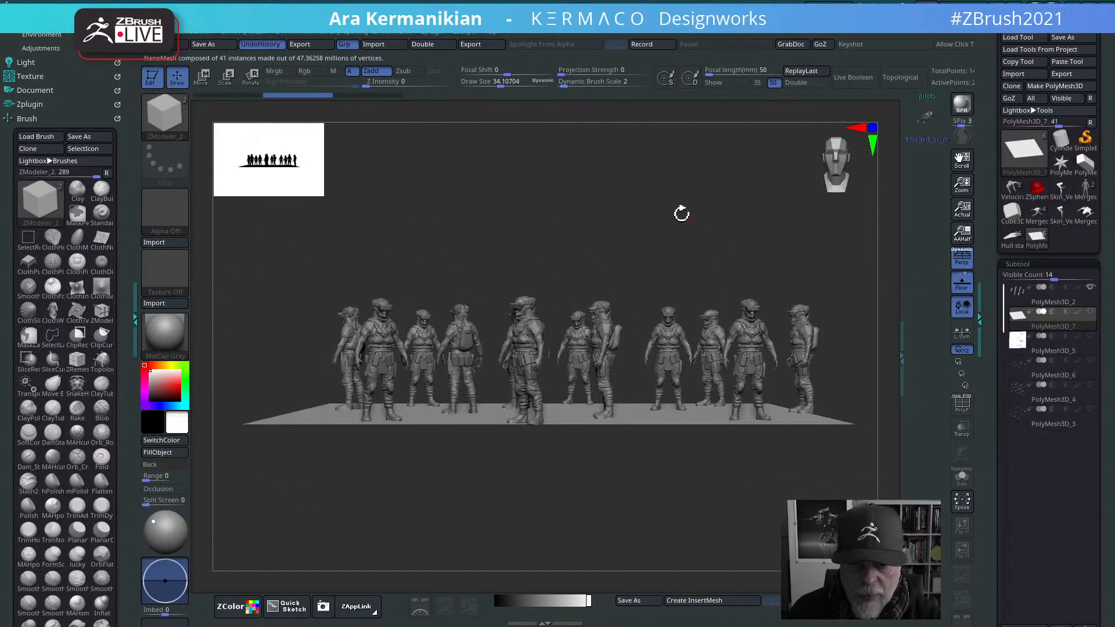
alt+drag(681, 213, 627, 235)
click(960, 103)
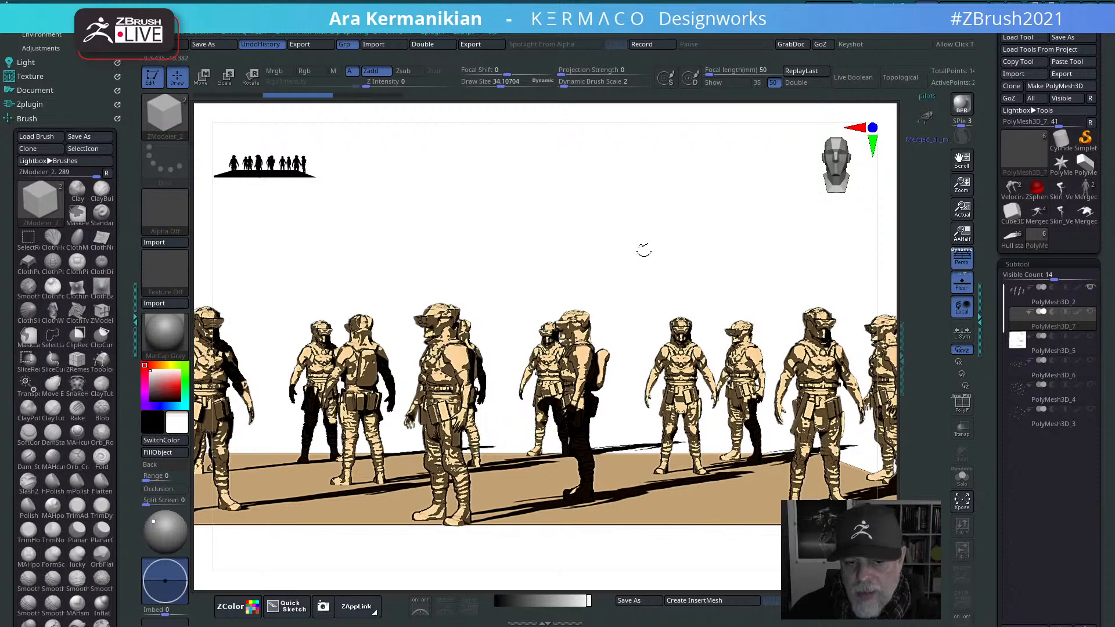
drag(645, 248, 688, 216)
click(936, 114)
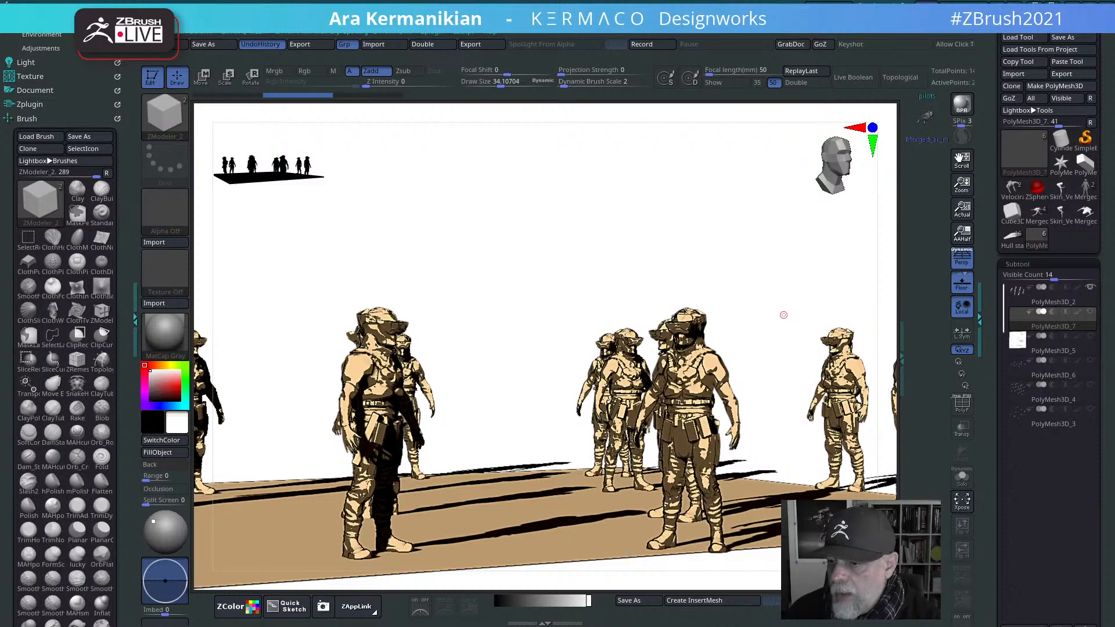
Step: Delete the converted pilot figures' subtool and set the subtool Visible Count to 8
alt+drag(786, 249, 697, 258)
shift+drag(864, 289, 882, 294)
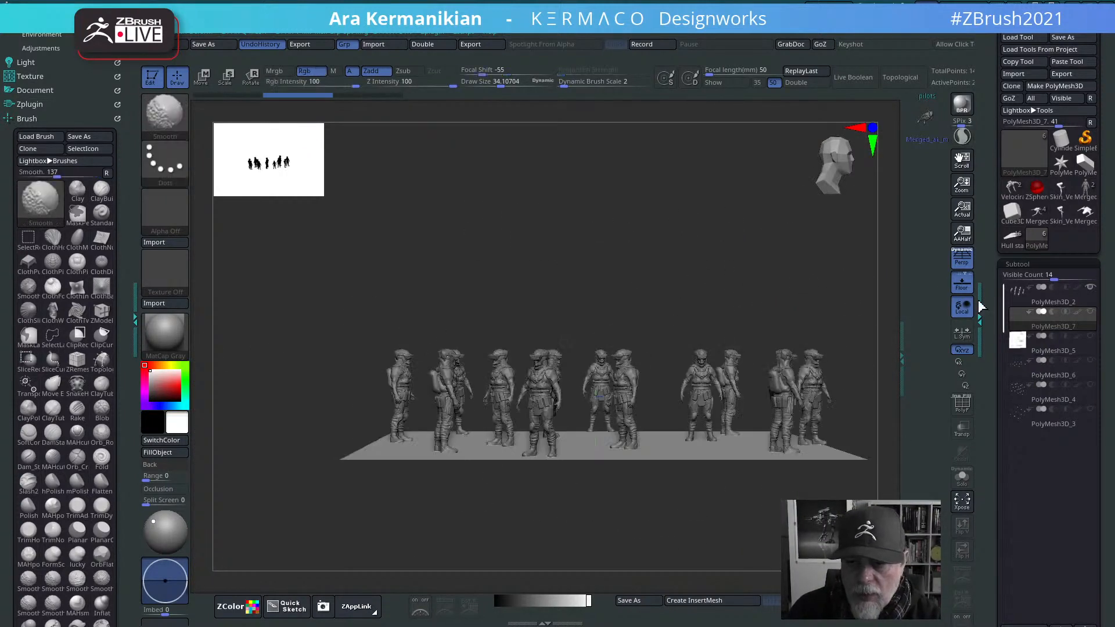
click(1051, 303)
click(1056, 302)
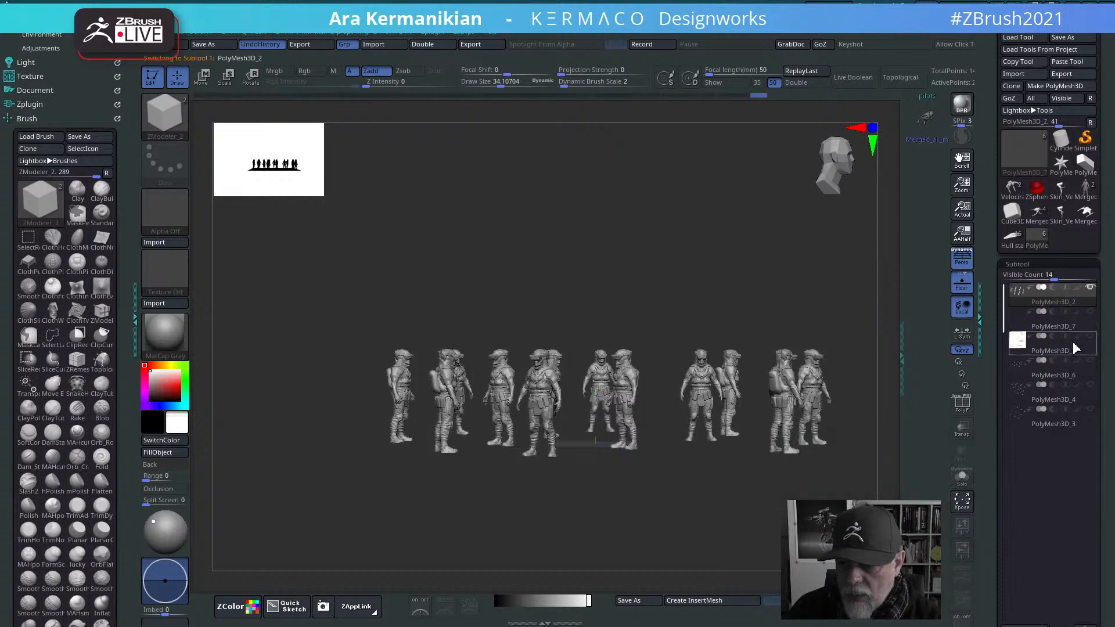
drag(993, 464, 981, 425)
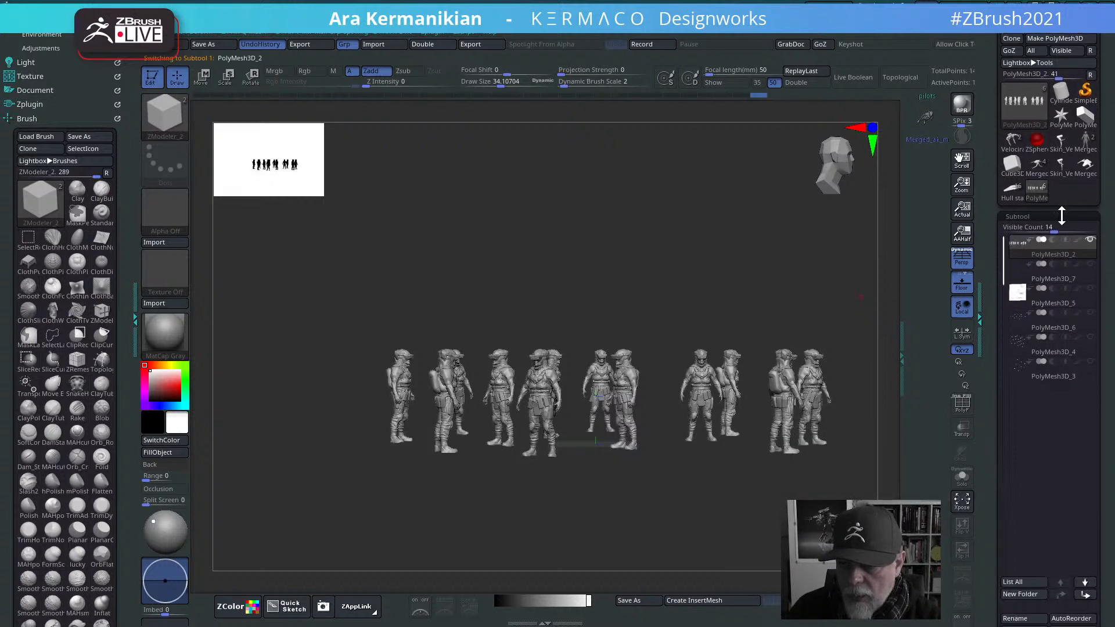
drag(1025, 232, 1014, 231)
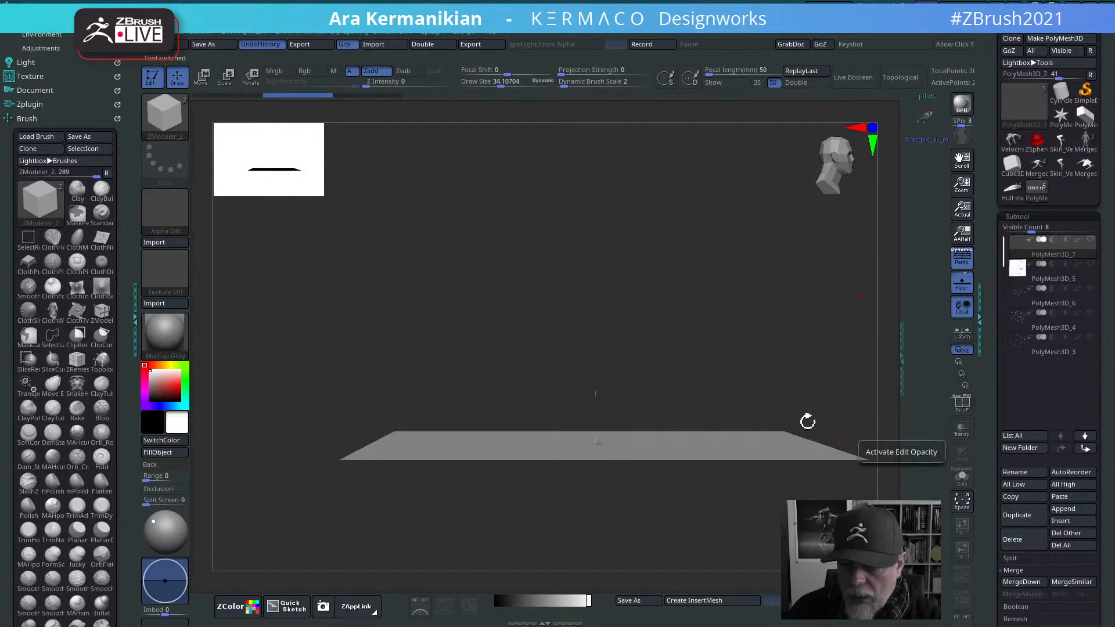
Step: Select the uneven terrain subtool and inspect its surface from several angles
click(730, 338)
click(1048, 278)
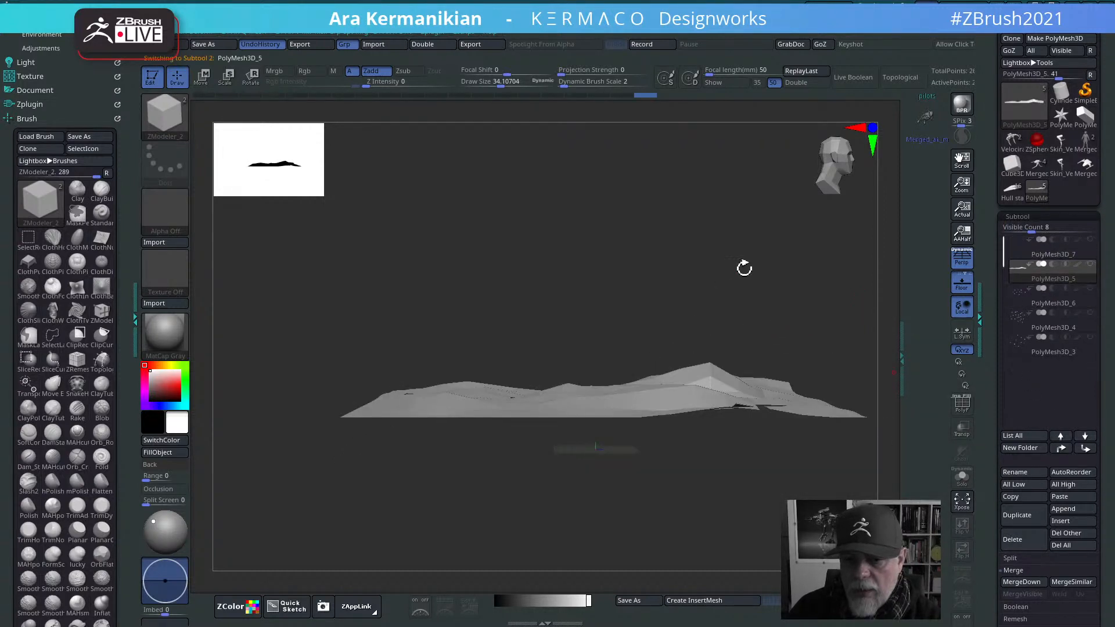
drag(744, 268, 782, 253)
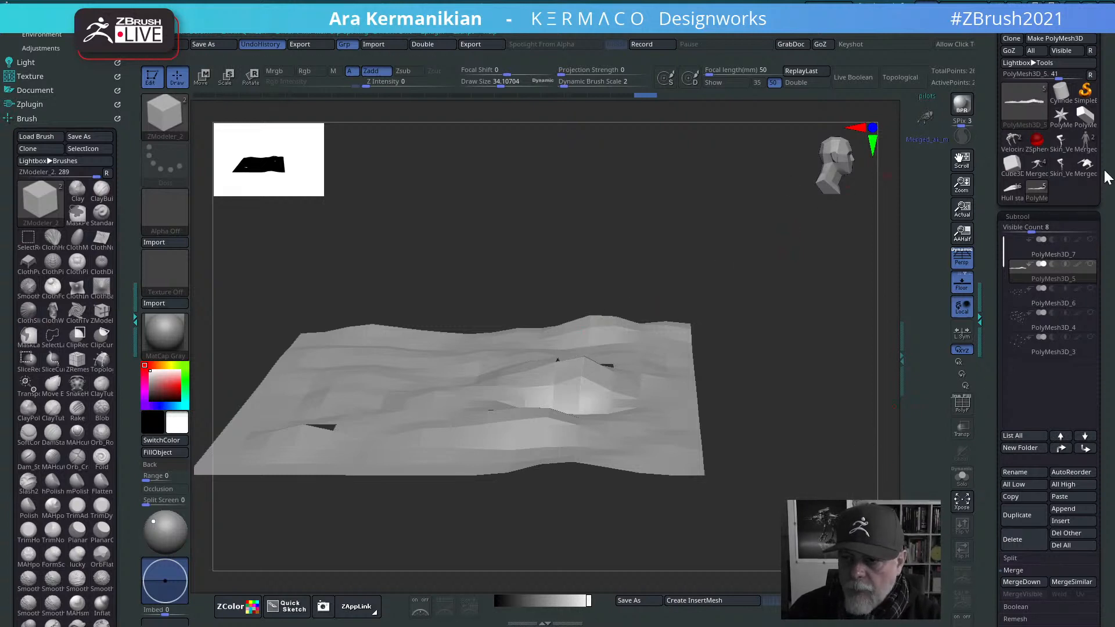
drag(678, 224, 779, 251)
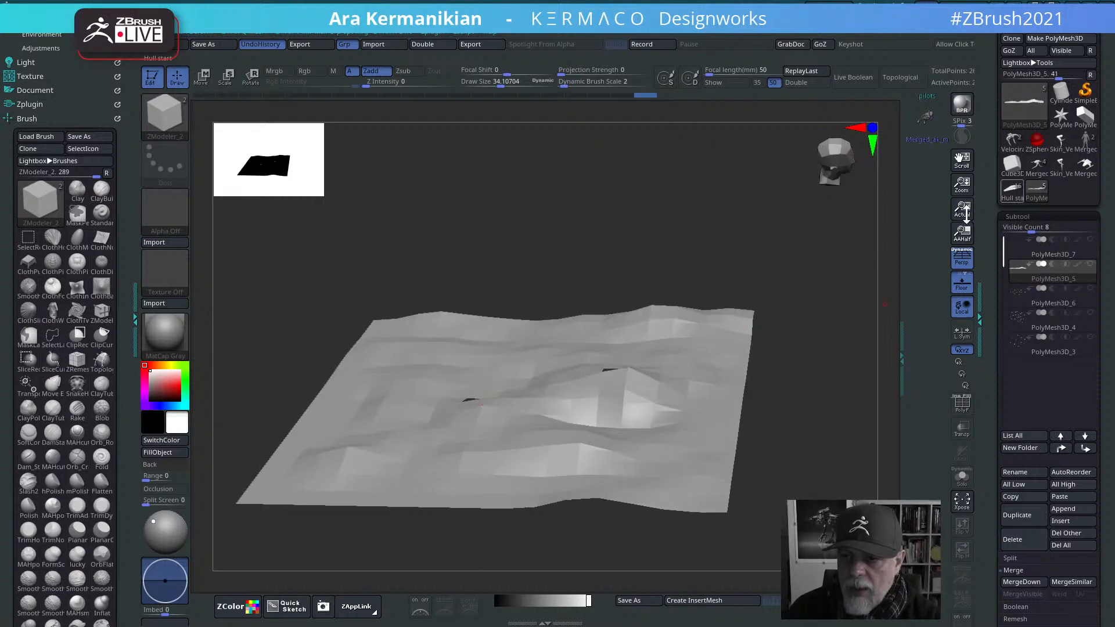
Step: Switch to the Hull start walker model and inspect it from the front, side and three-quarter views
mouse_move(1017, 180)
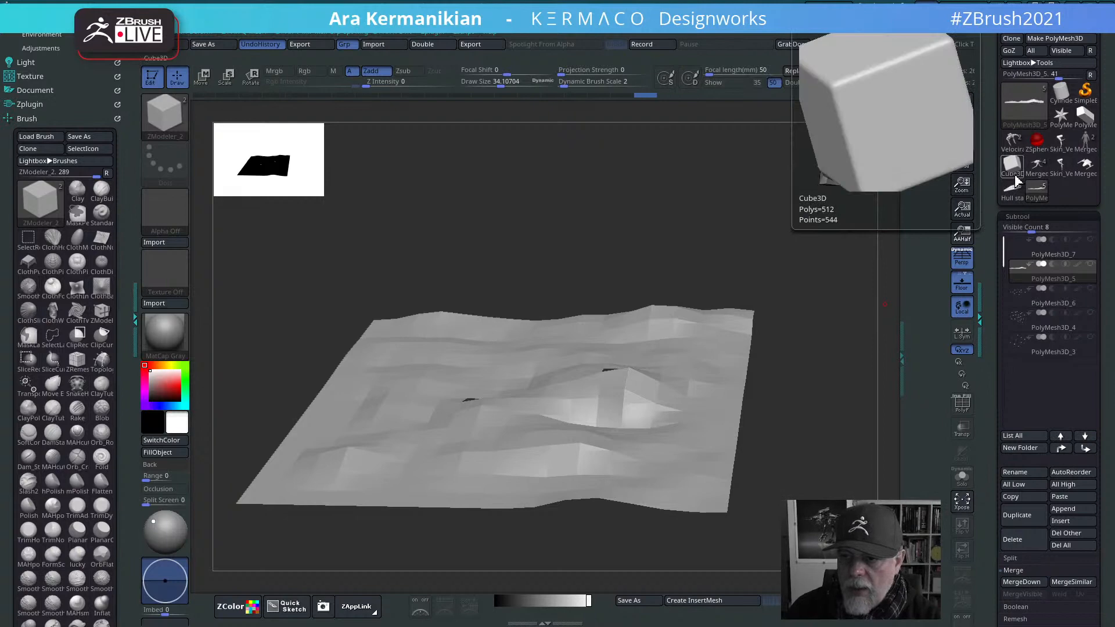
mouse_move(1093, 150)
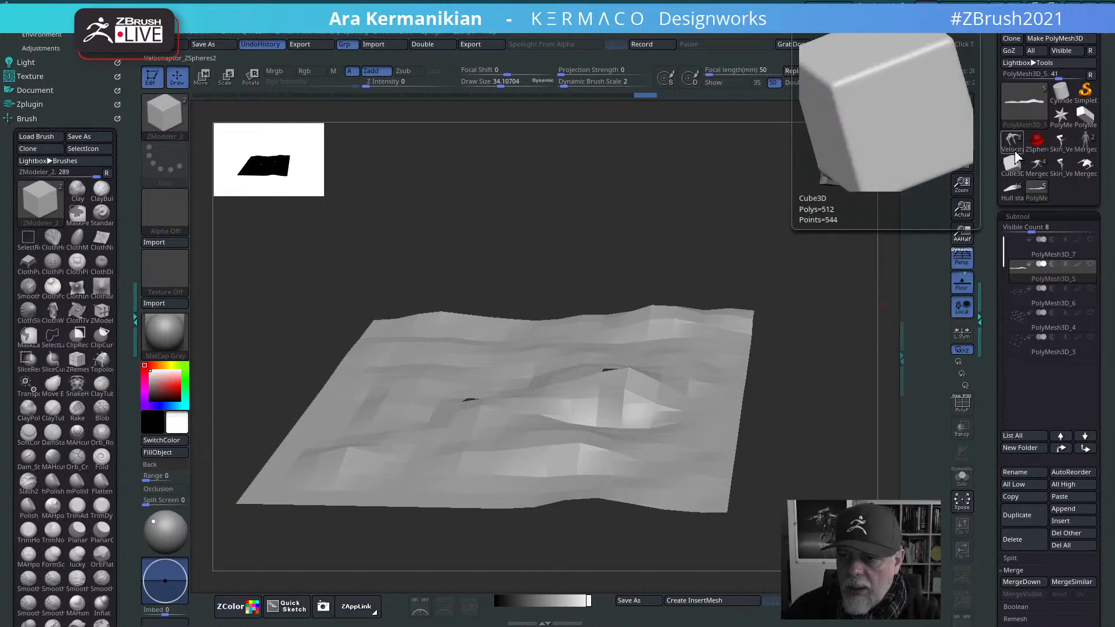
click(1013, 200)
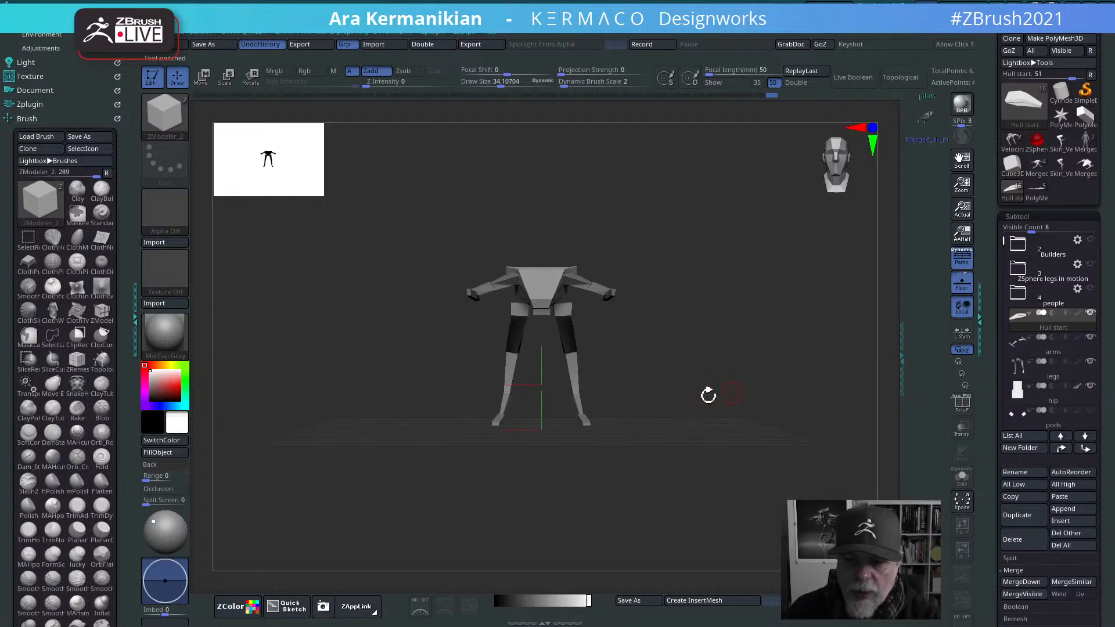
drag(714, 371, 758, 372)
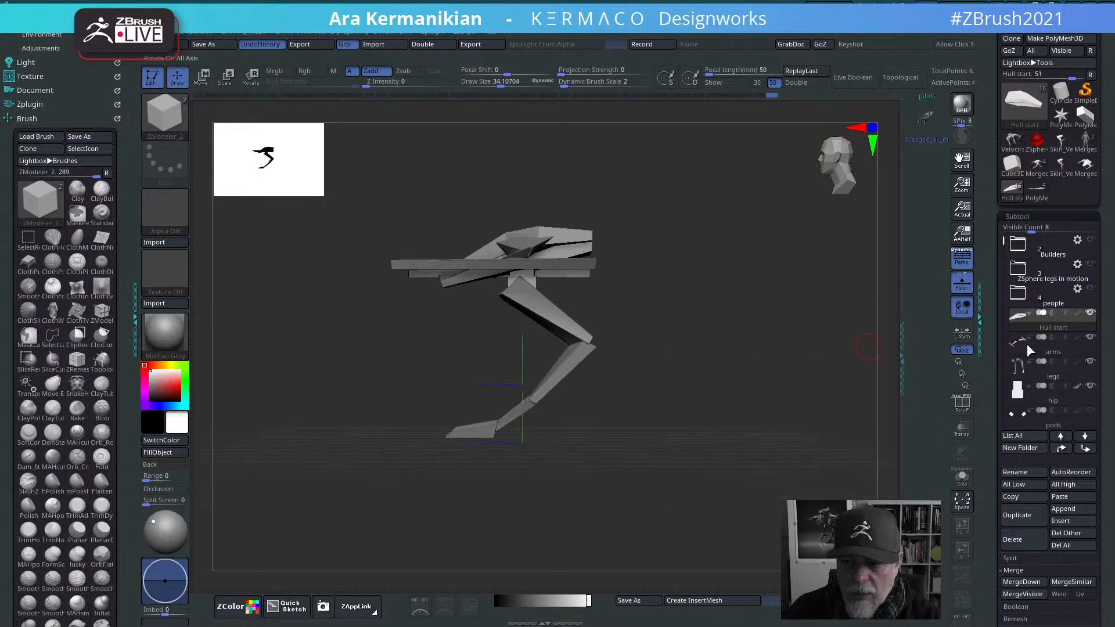
drag(834, 390, 757, 372)
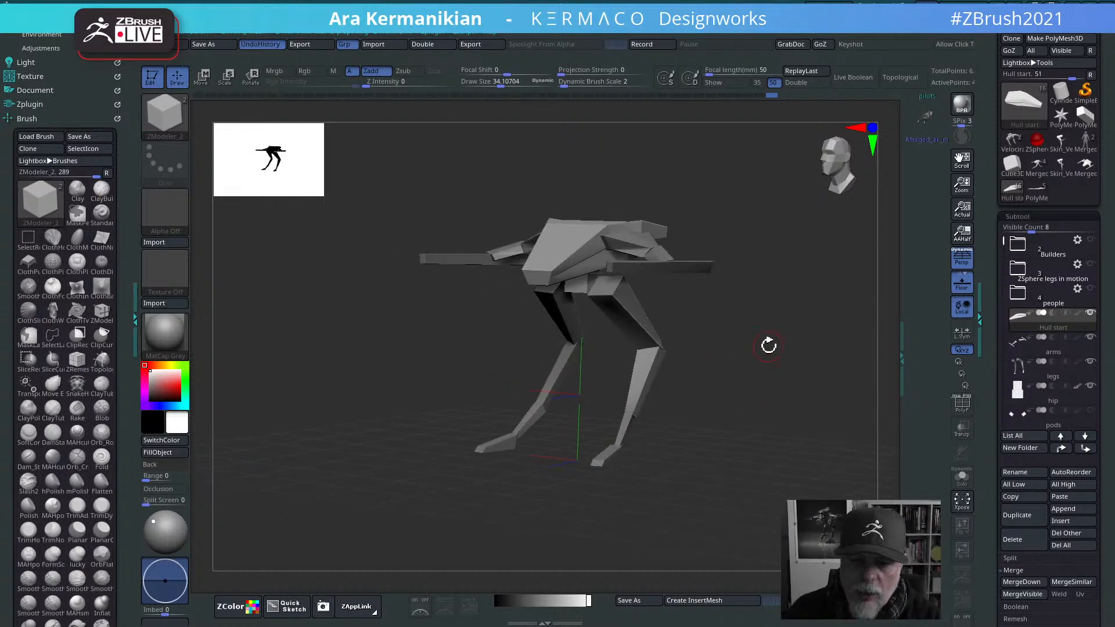
drag(773, 347, 880, 315)
drag(788, 341, 734, 335)
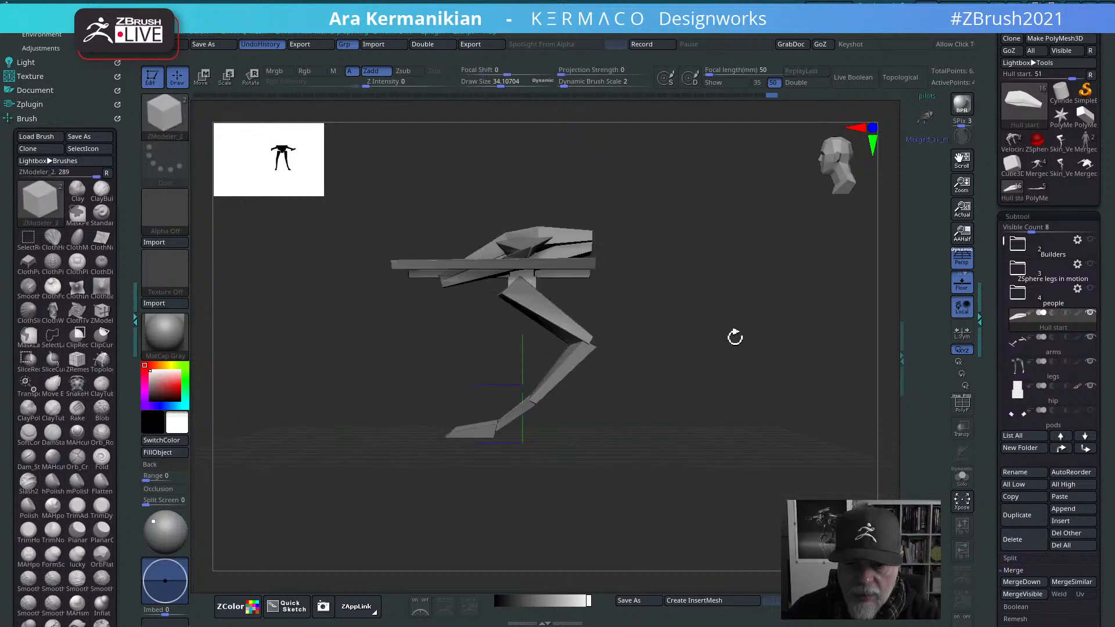
Step: Select the walker's legs subtool and duplicate it
click(1035, 373)
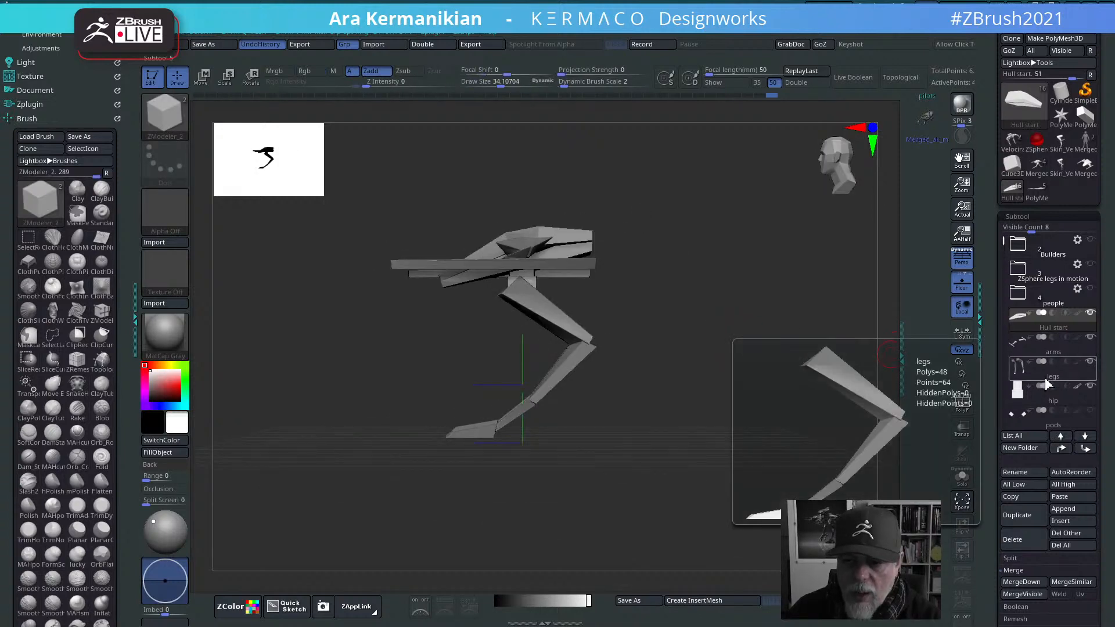
alt+drag(753, 374, 749, 427)
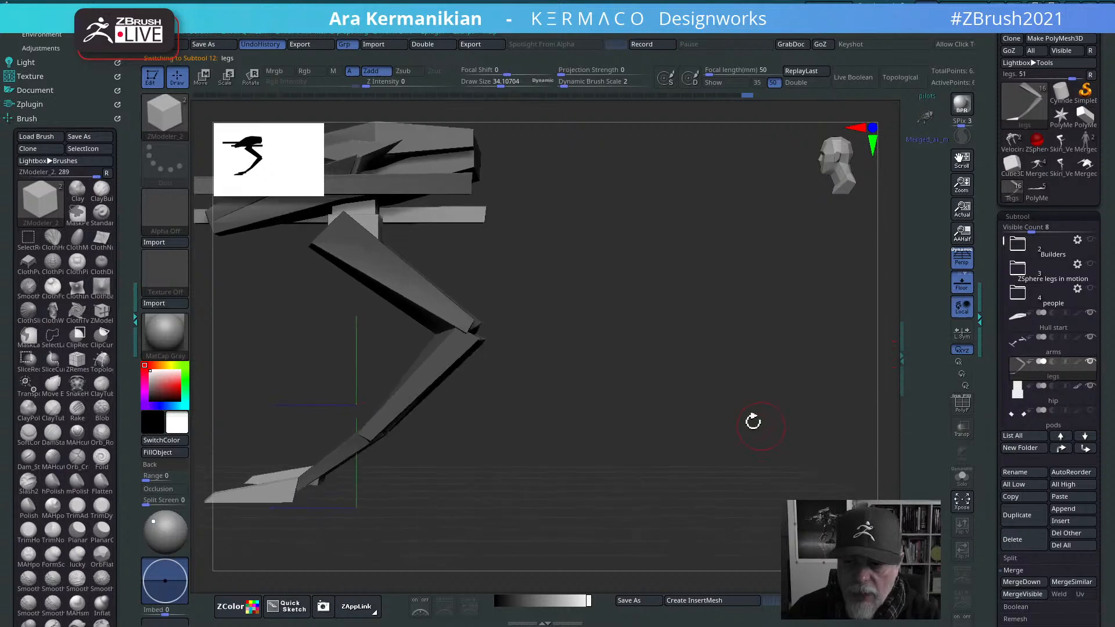
alt+drag(681, 395, 801, 403)
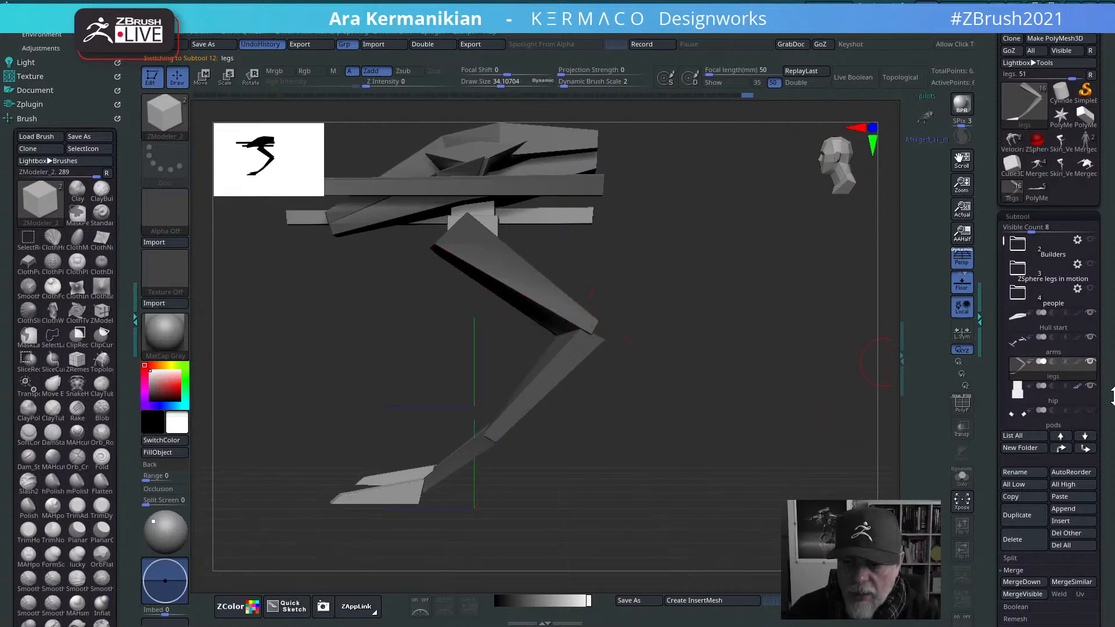
mouse_move(667, 435)
mouse_down()
mouse_move(685, 436)
mouse_move(675, 439)
mouse_up()
drag(778, 458, 816, 453)
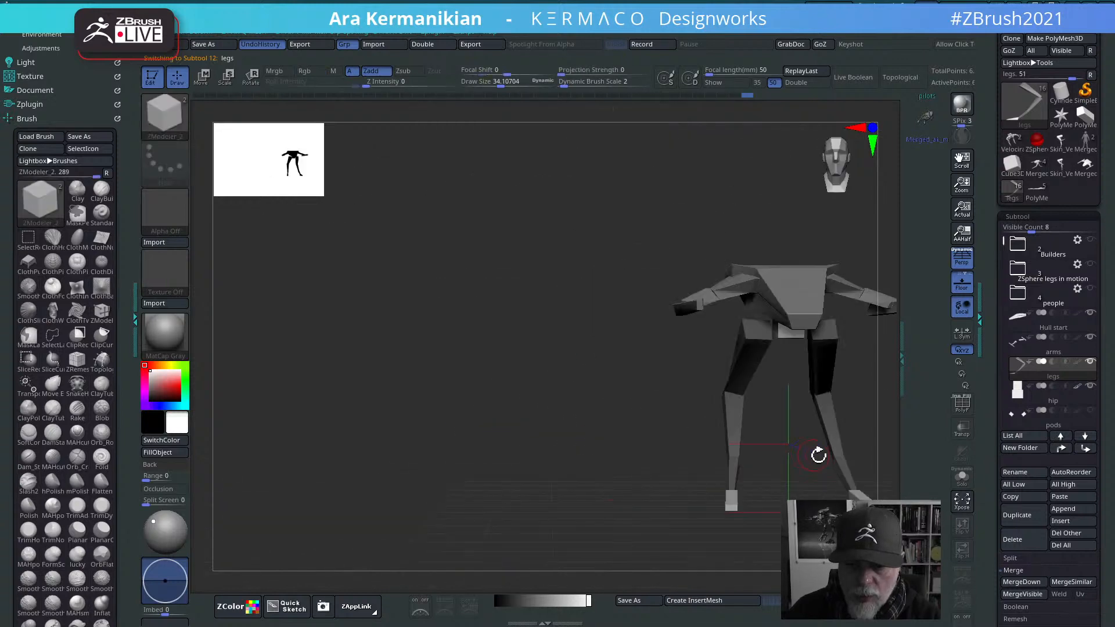
click(1006, 524)
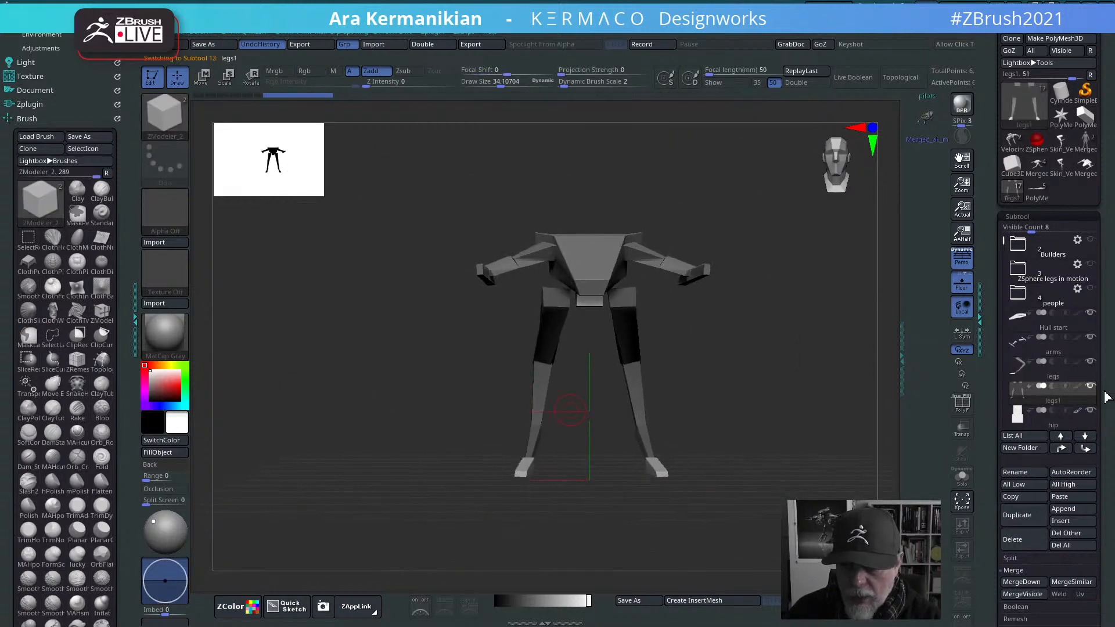
Step: Move the original legs subtool into the Builders folder and check the folder's contents
drag(1064, 379, 1051, 278)
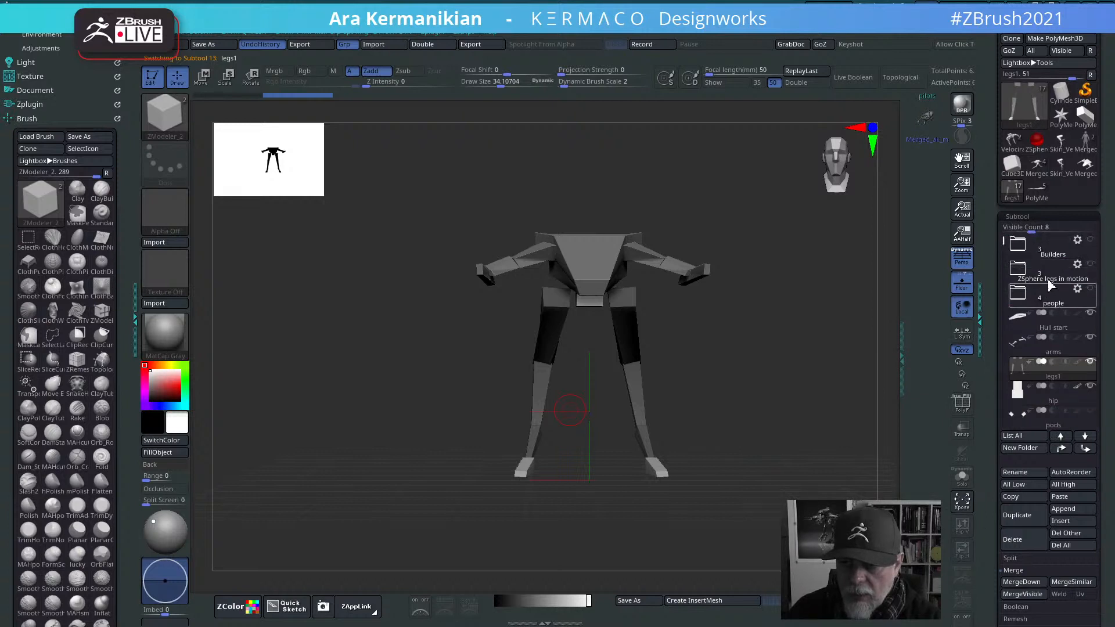
click(1022, 245)
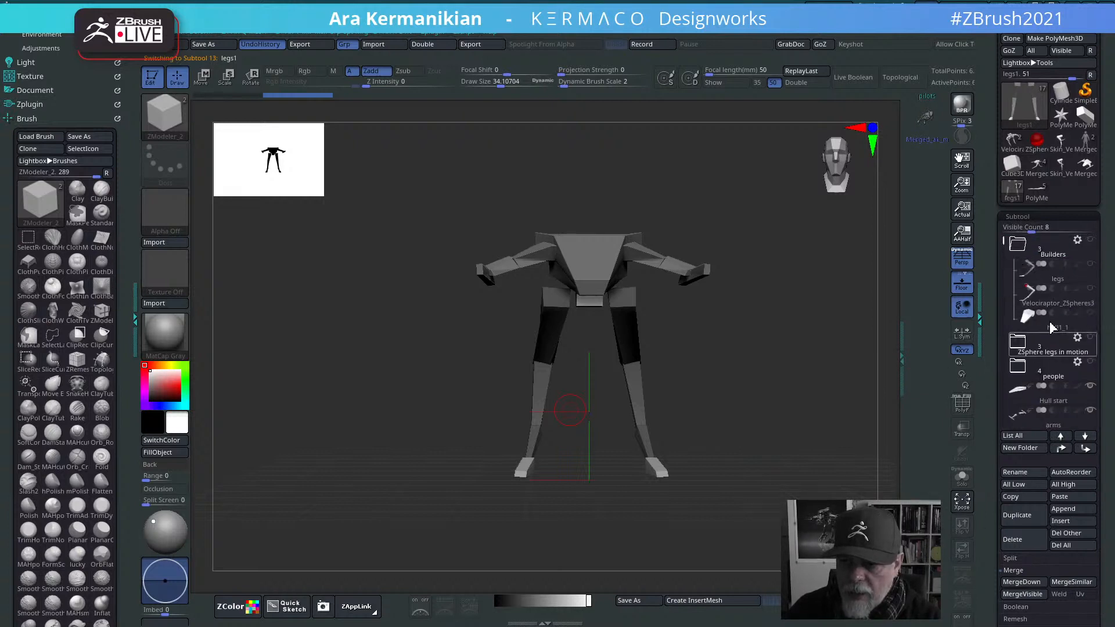
click(1018, 246)
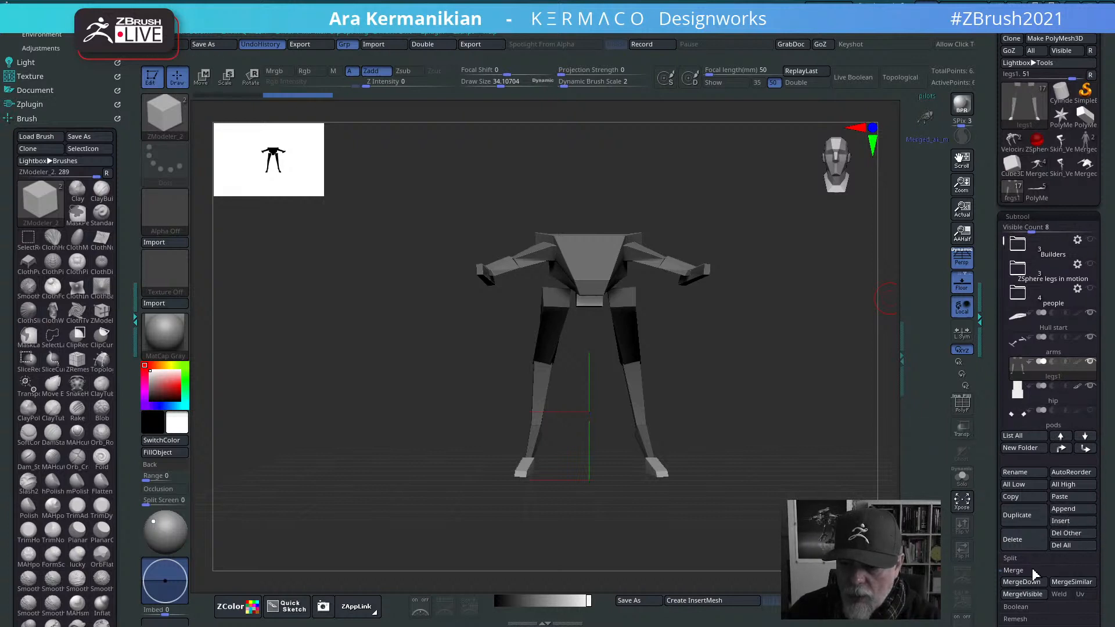
Step: Turn off perspective and split the upper-leg segments off the duplicated legs into their own subtool
click(1008, 559)
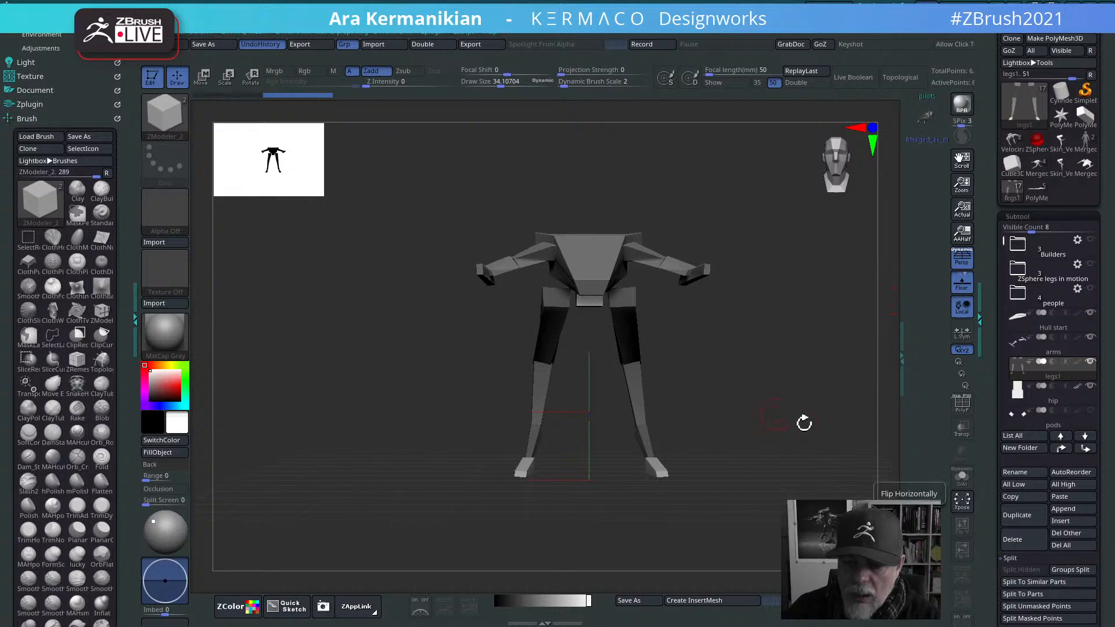
drag(803, 423, 778, 416)
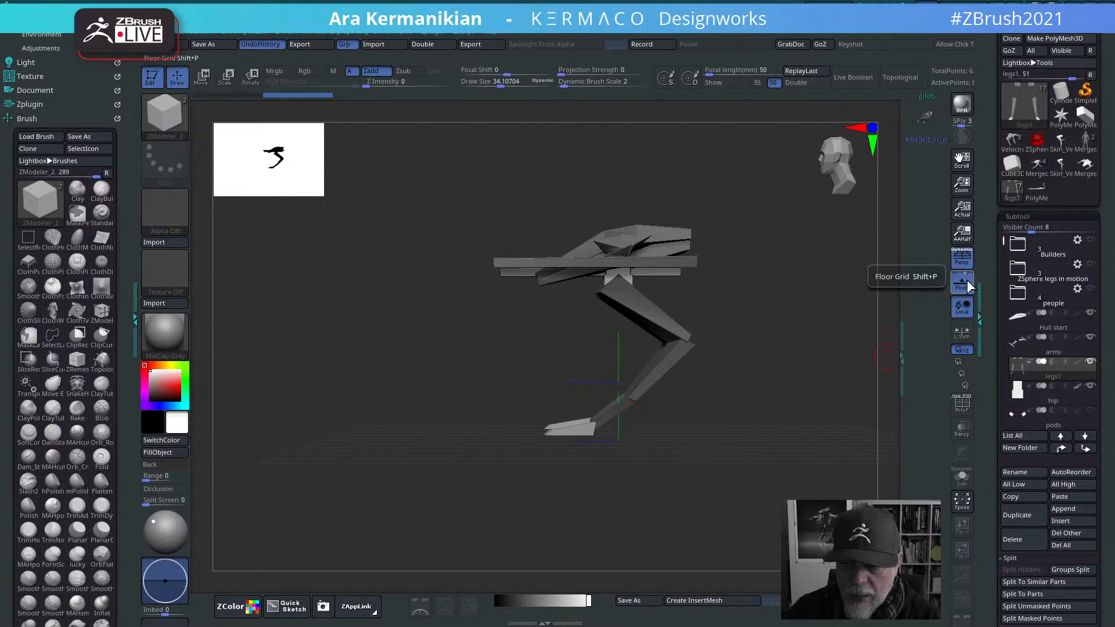
click(962, 257)
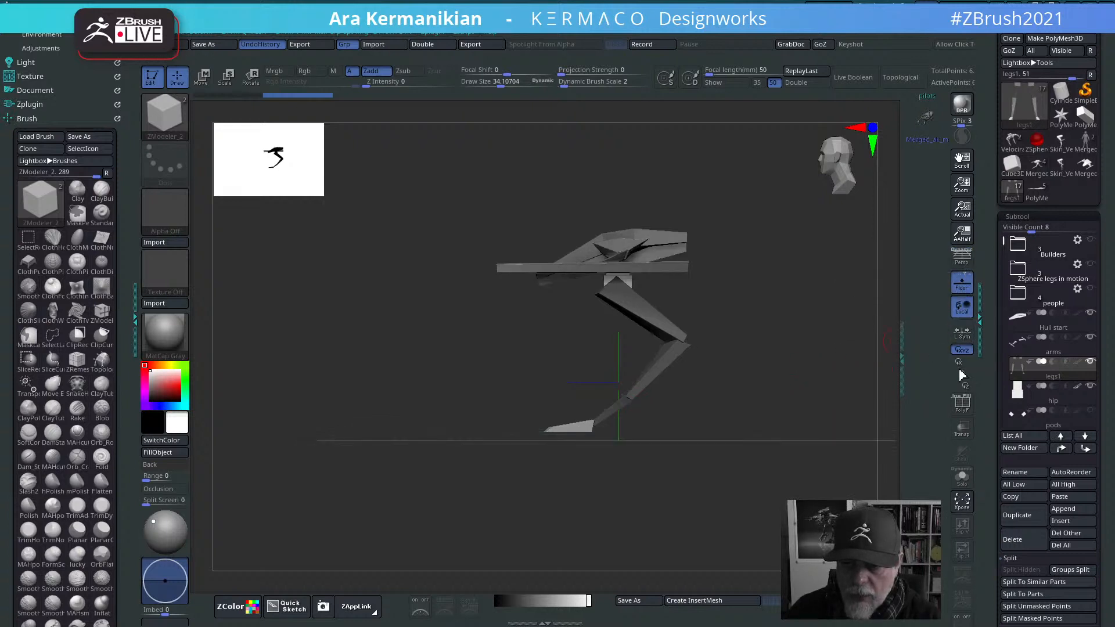
mouse_move(451, 356)
ctrl+shift+mouse_down()
mouse_move(743, 490)
mouse_move(777, 527)
ctrl+shift+mouse_up()
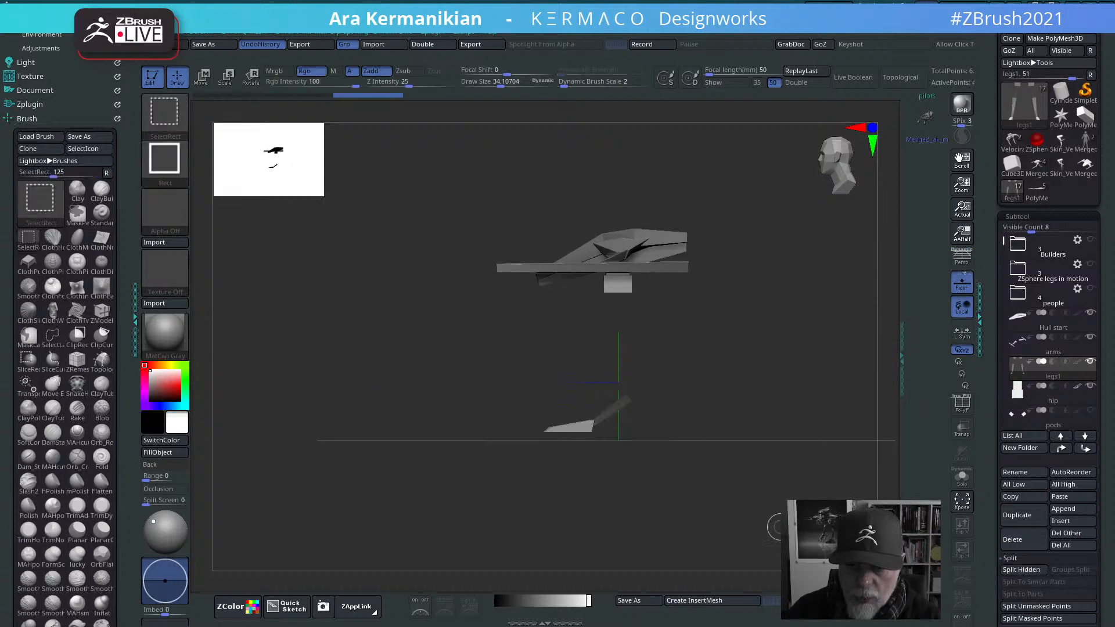
ctrl+shift+click(778, 430)
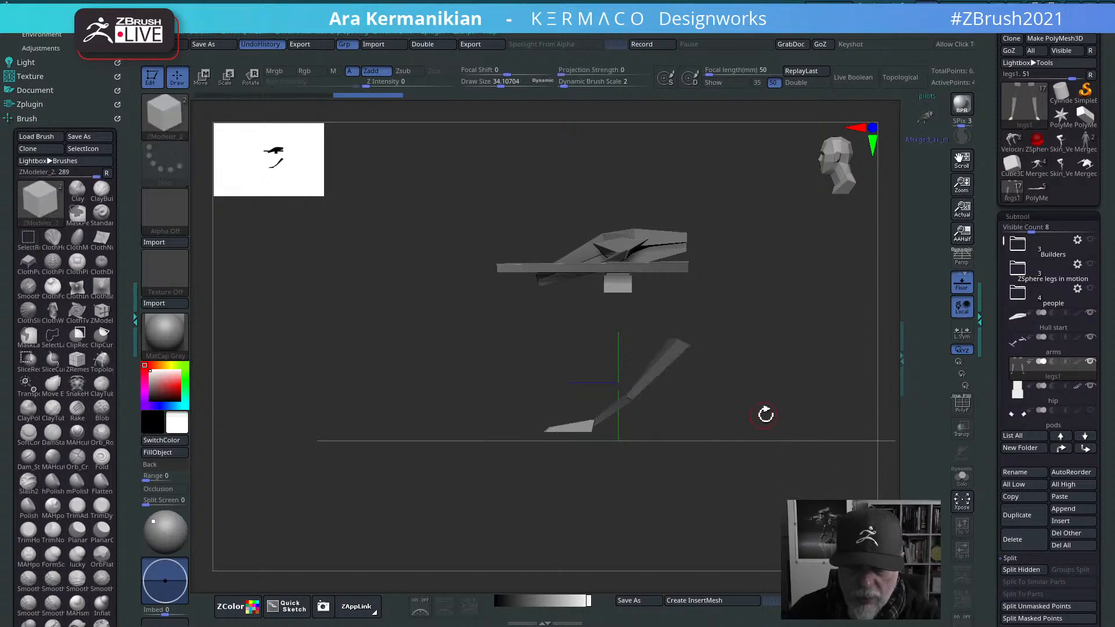
key(space)
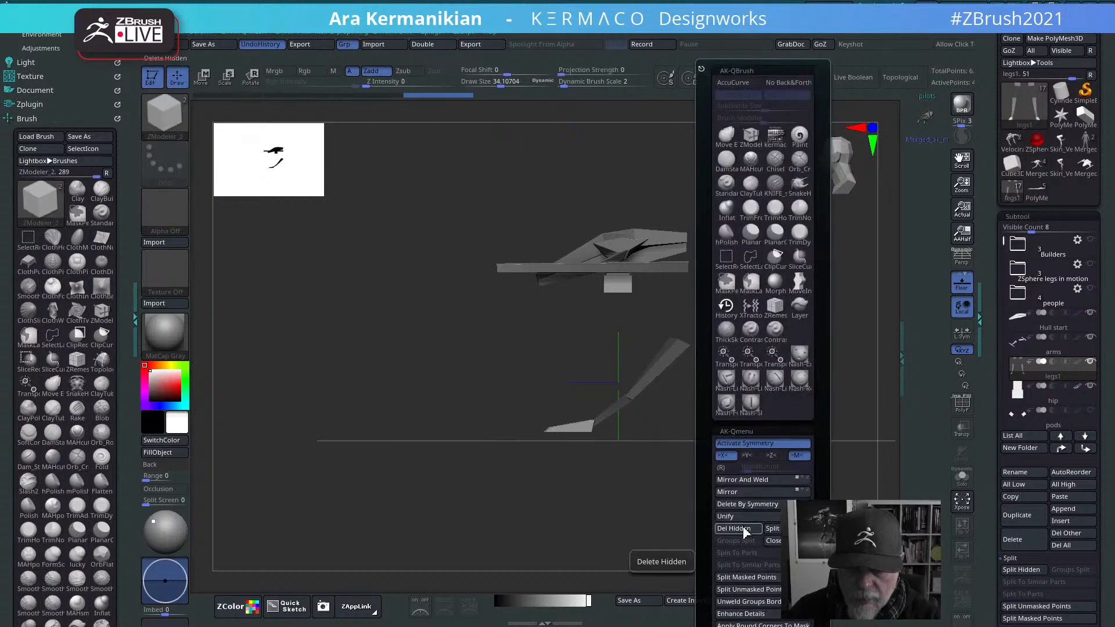
click(772, 529)
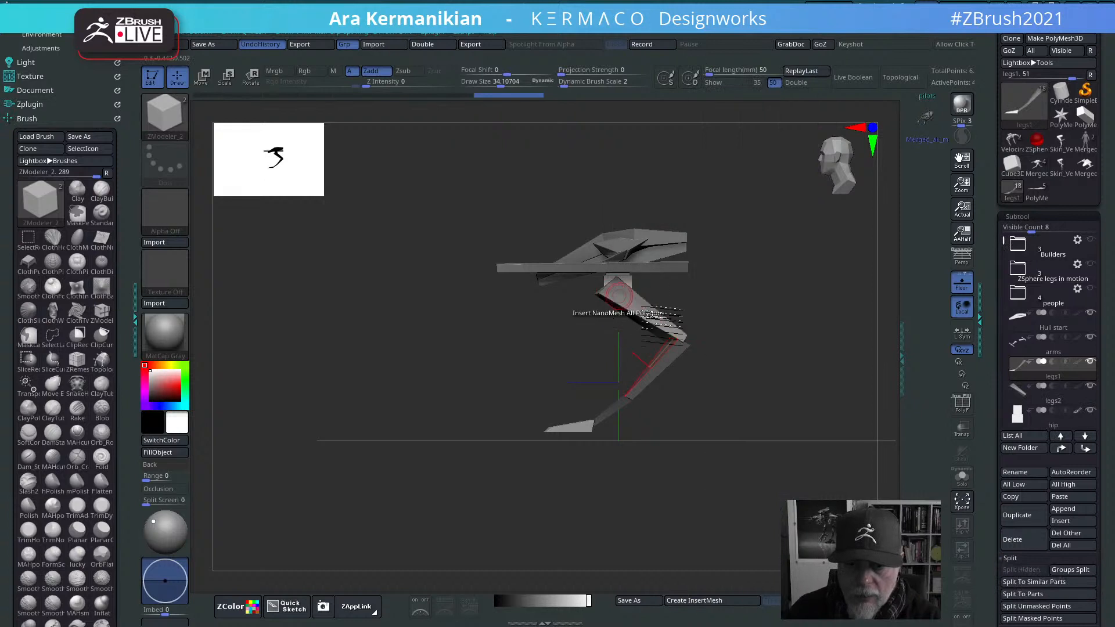
Step: Make the separated upper-leg subtool active and turn on the polyframe display
click(1038, 399)
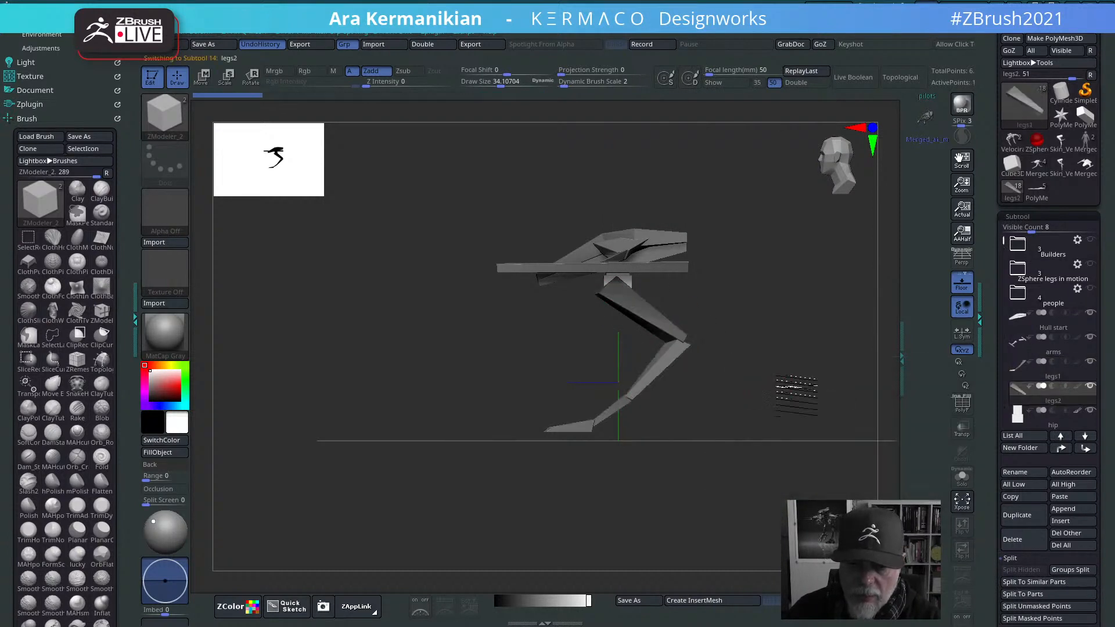
shift+drag(796, 396, 840, 397)
alt+drag(843, 308, 806, 377)
mouse_move(731, 244)
alt+mouse_down()
mouse_move(783, 307)
mouse_move(736, 316)
mouse_move(751, 319)
mouse_move(740, 331)
mouse_move(764, 331)
mouse_move(686, 335)
mouse_move(761, 327)
mouse_move(757, 351)
mouse_move(614, 349)
mouse_move(869, 303)
alt+mouse_up()
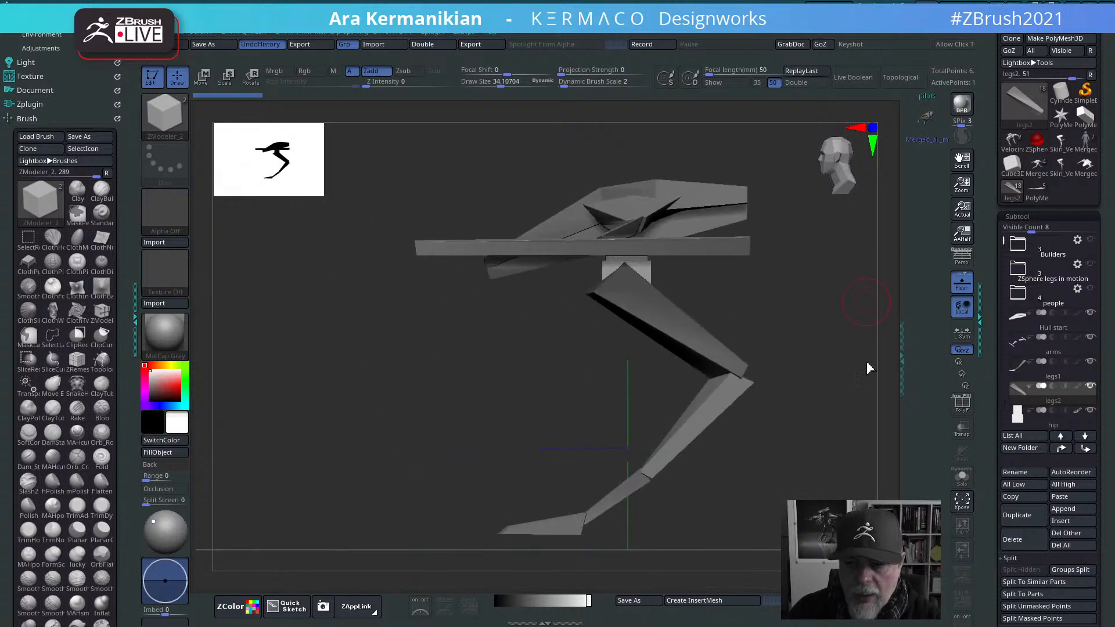
click(961, 405)
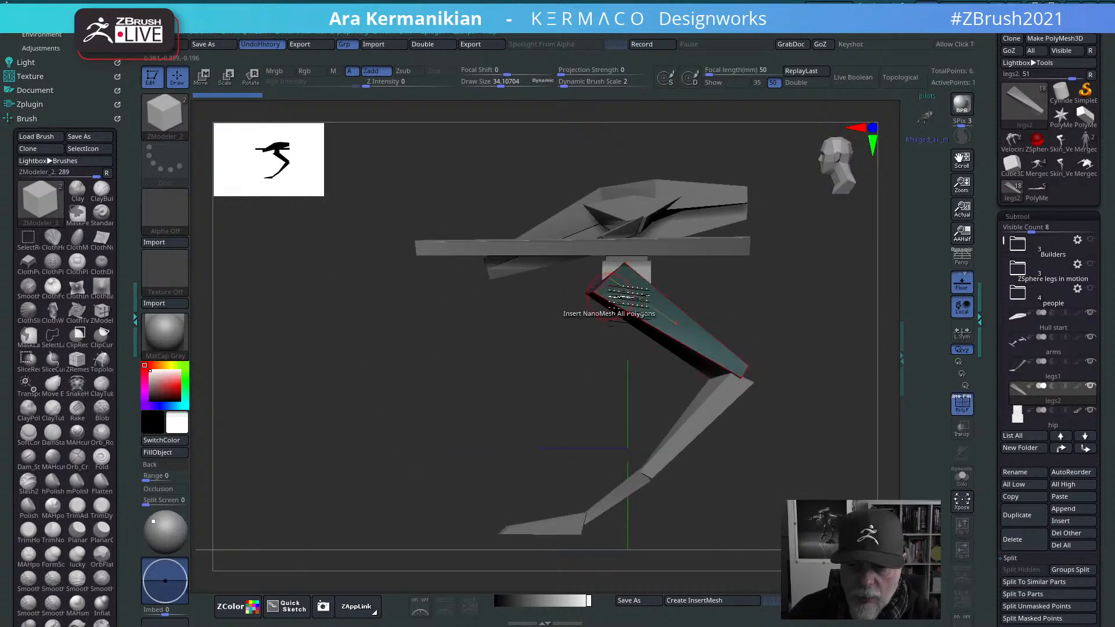
mouse_move(791, 308)
mouse_down()
mouse_move(879, 316)
mouse_move(791, 320)
mouse_up()
alt+drag(791, 320, 694, 306)
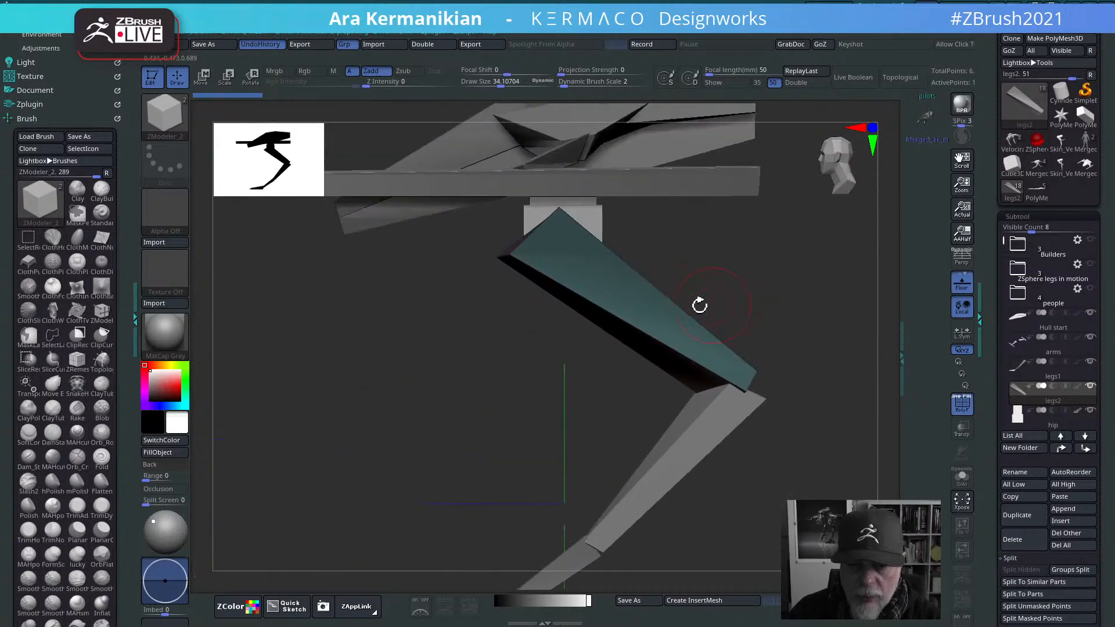
drag(841, 349, 124, 377)
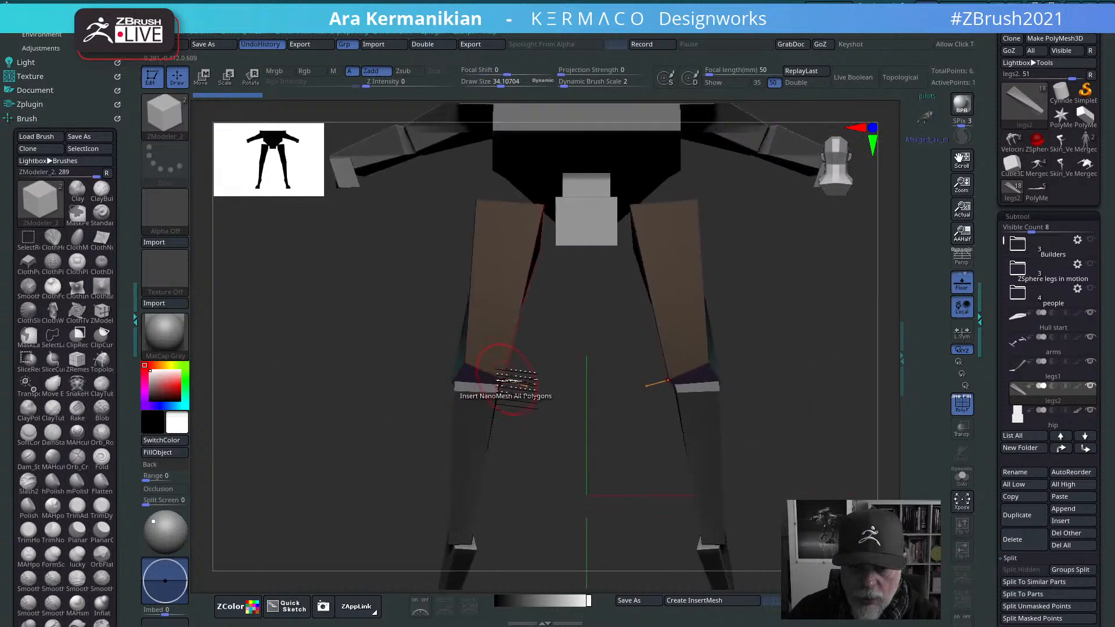
Step: Isolate the upper legs and use the Move brush to line up their knee-end corners in side view
key(b)
key(m)
key(v)
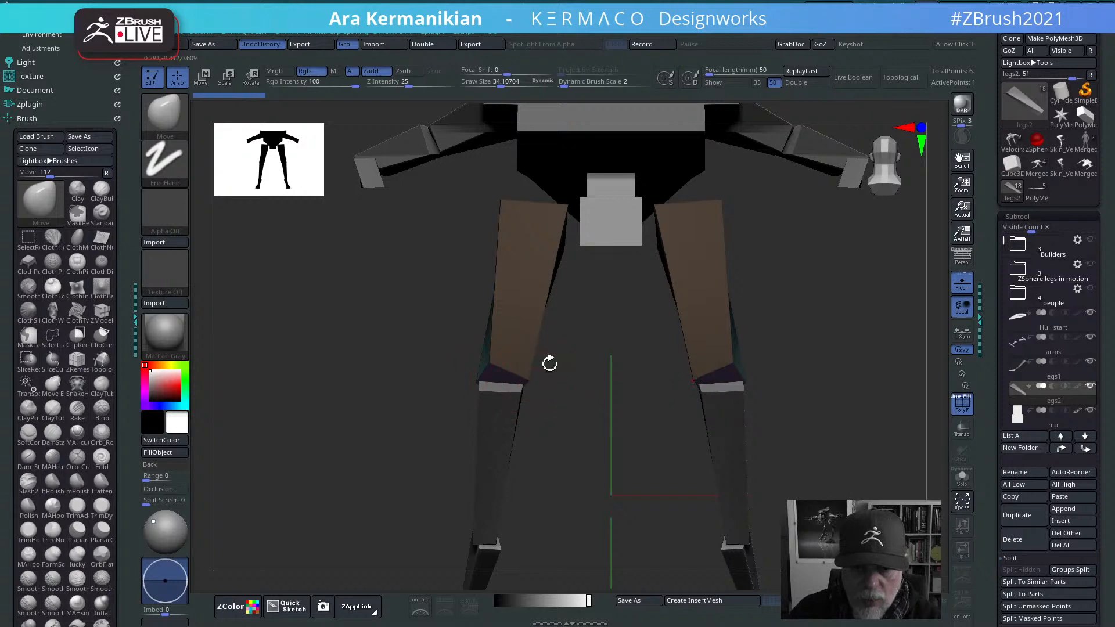
mouse_move(549, 363)
mouse_down()
mouse_move(635, 385)
mouse_move(566, 361)
mouse_move(600, 369)
mouse_up()
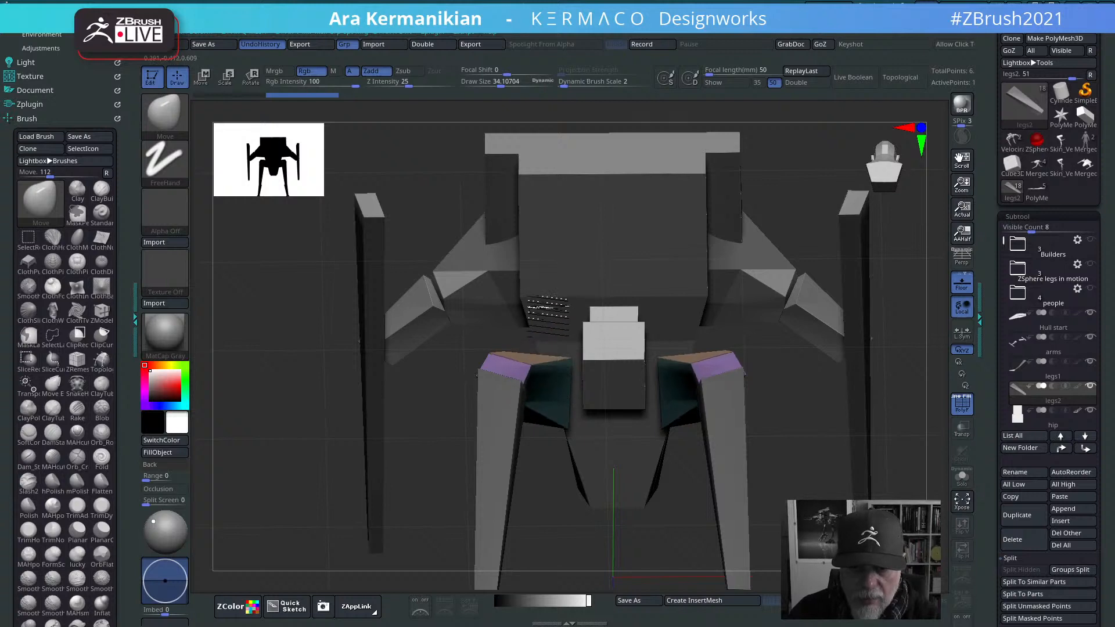
drag(813, 391, 917, 357)
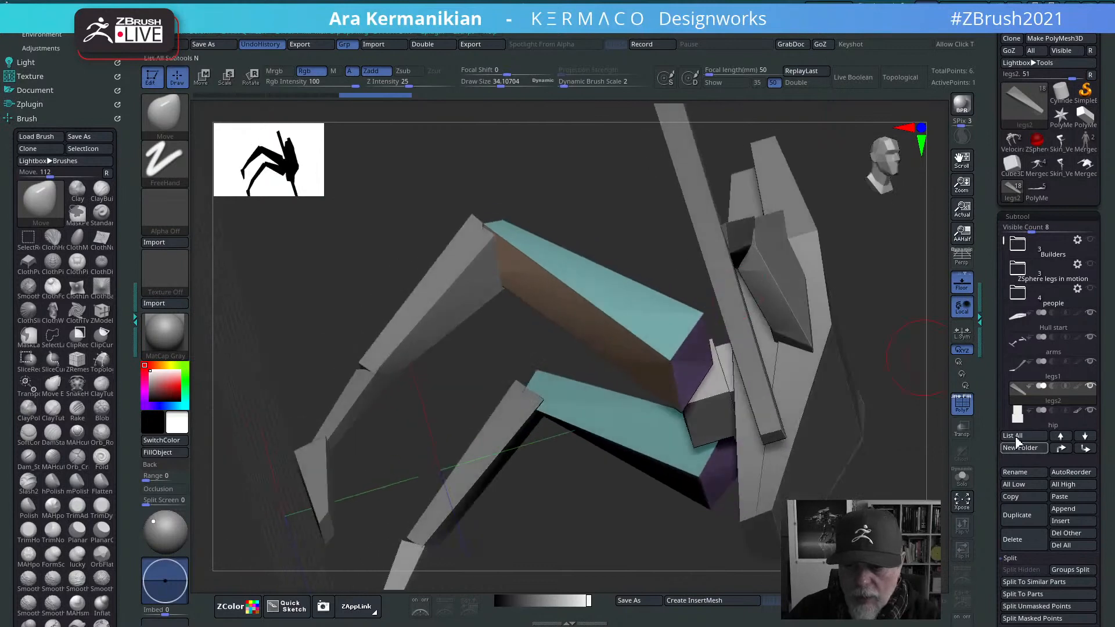
click(960, 477)
drag(634, 374, 488, 402)
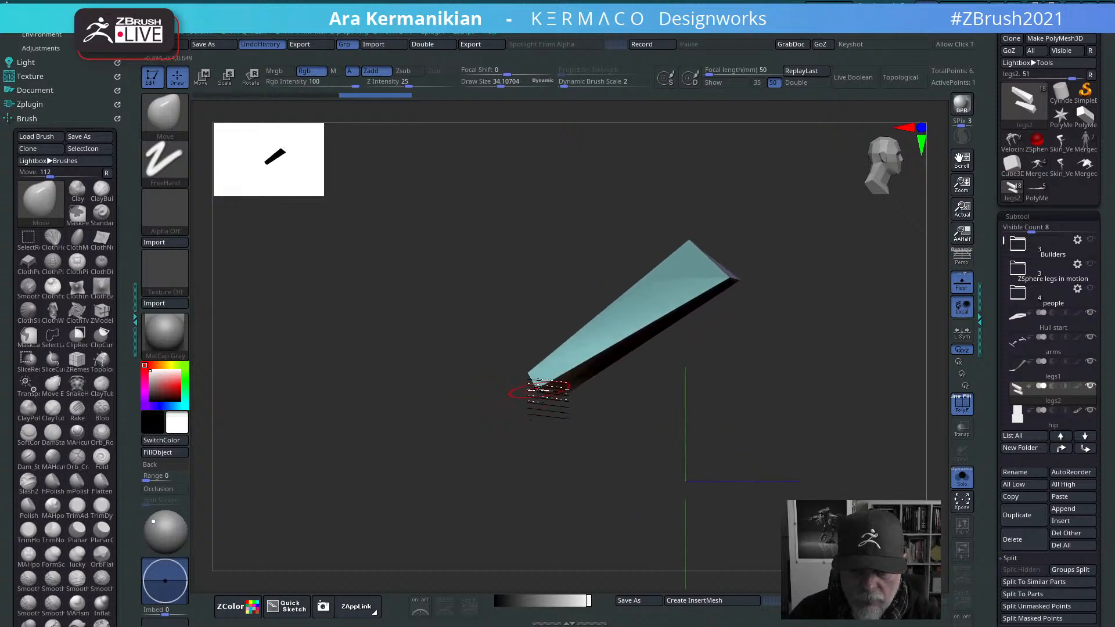
drag(557, 403, 509, 404)
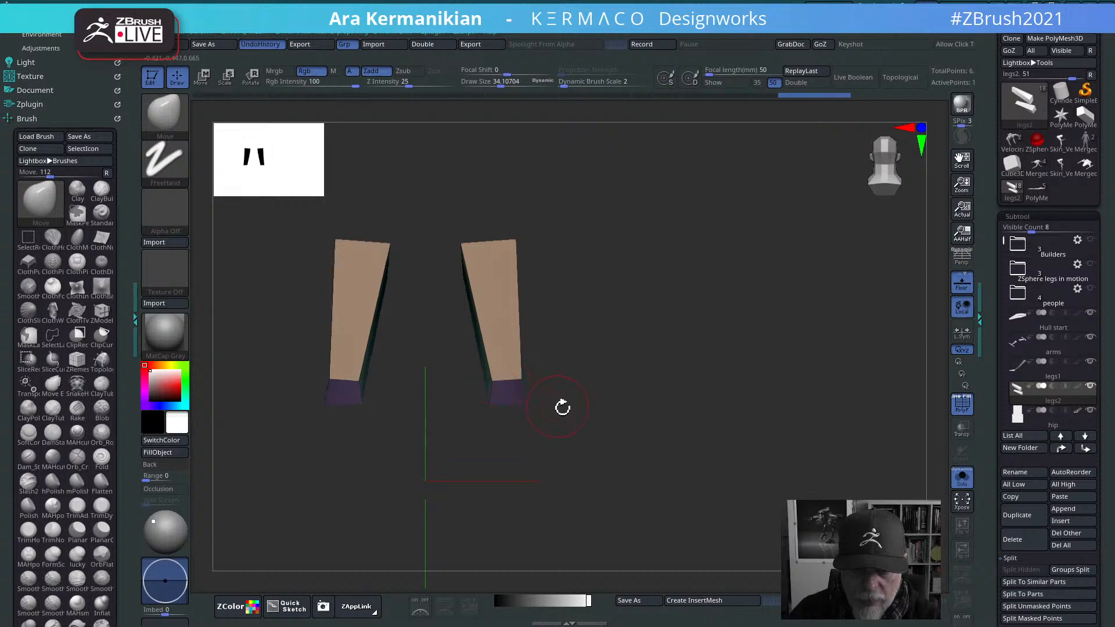
Step: Line up the upper legs' hip-end corners in side view with the Move brush and turn Solo mode off
drag(693, 351, 652, 336)
mouse_move(811, 288)
mouse_down()
mouse_move(779, 288)
mouse_move(801, 283)
mouse_up()
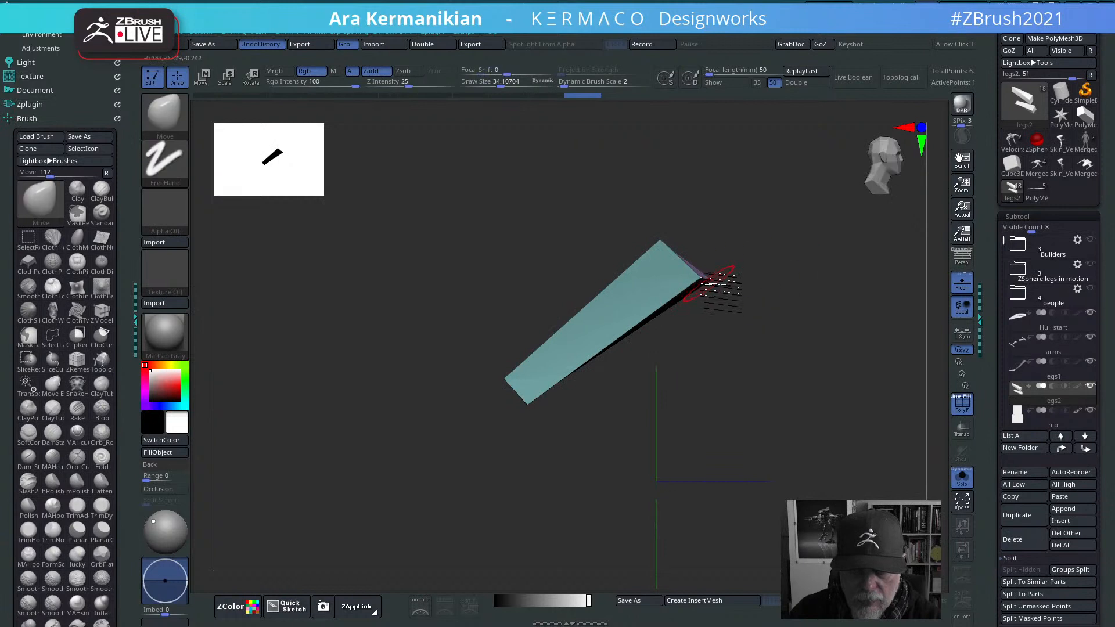
drag(716, 286, 709, 291)
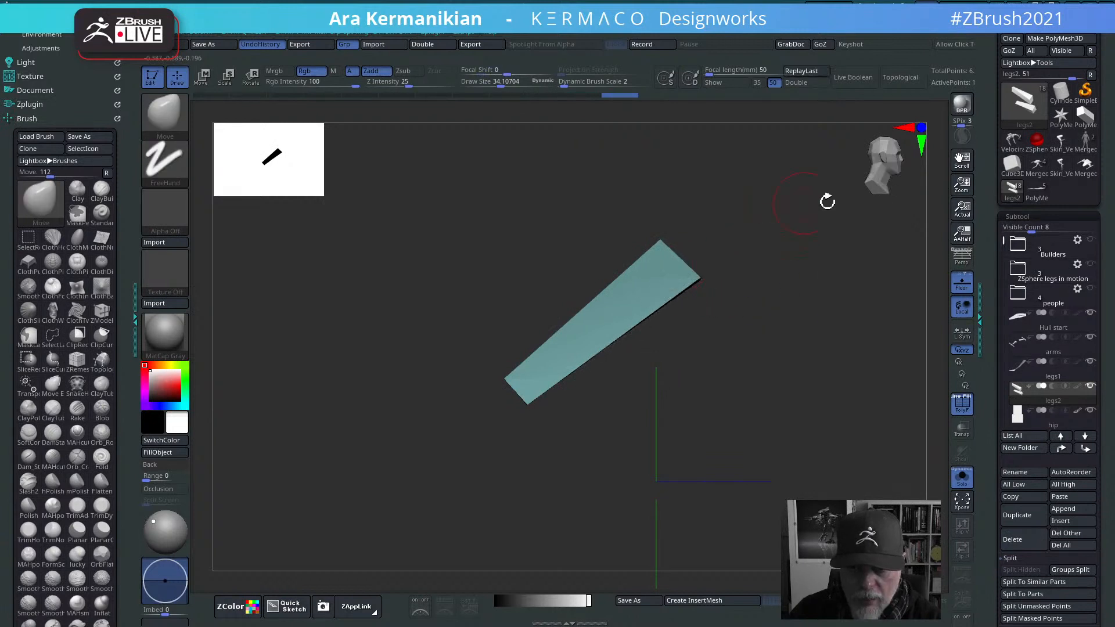
drag(828, 202, 620, 266)
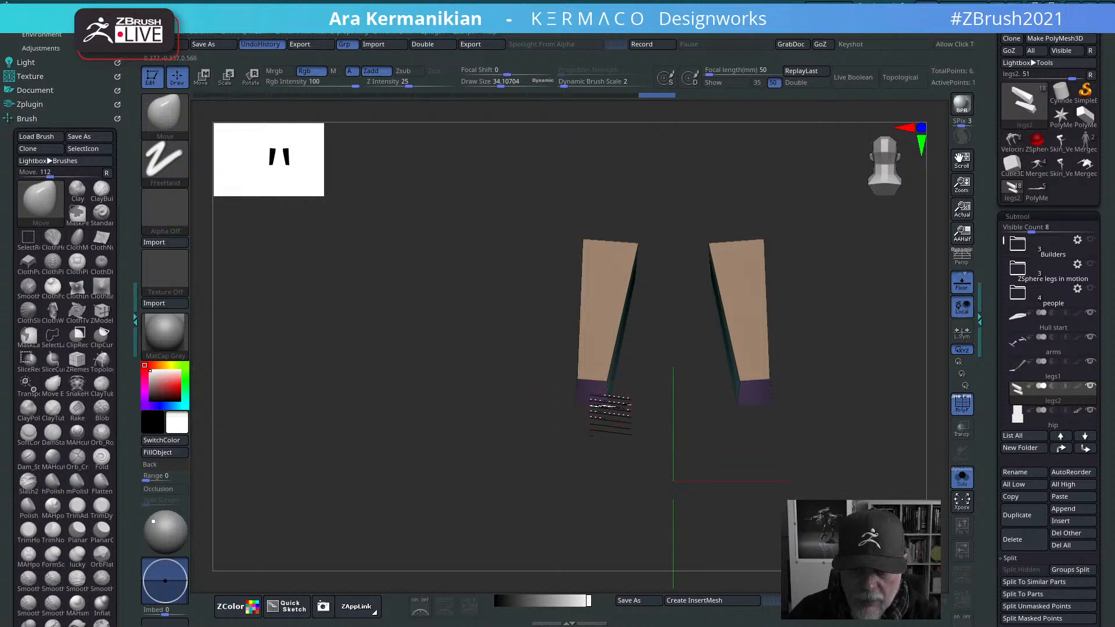
drag(820, 366, 499, 286)
mouse_move(425, 278)
mouse_down()
mouse_move(411, 282)
mouse_move(659, 281)
mouse_move(602, 281)
mouse_move(573, 264)
mouse_move(695, 264)
mouse_move(513, 280)
mouse_up()
click(961, 477)
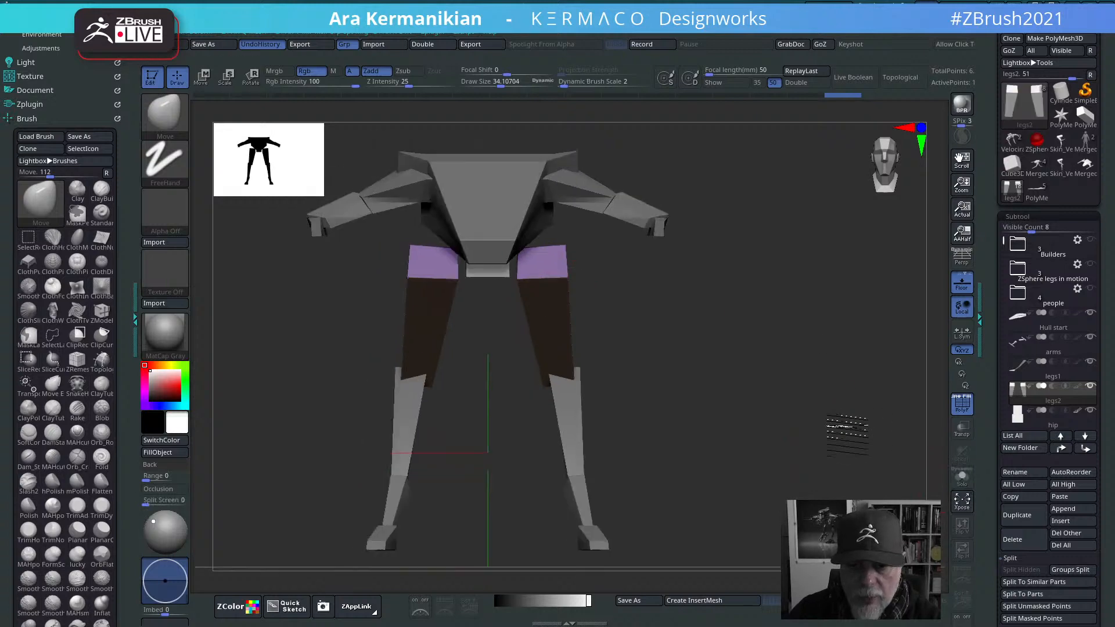
Step: Insert a lengthwise edge loop along the middle of the upper legs' side faces with ZModeler
drag(834, 424, 539, 300)
drag(803, 347, 759, 376)
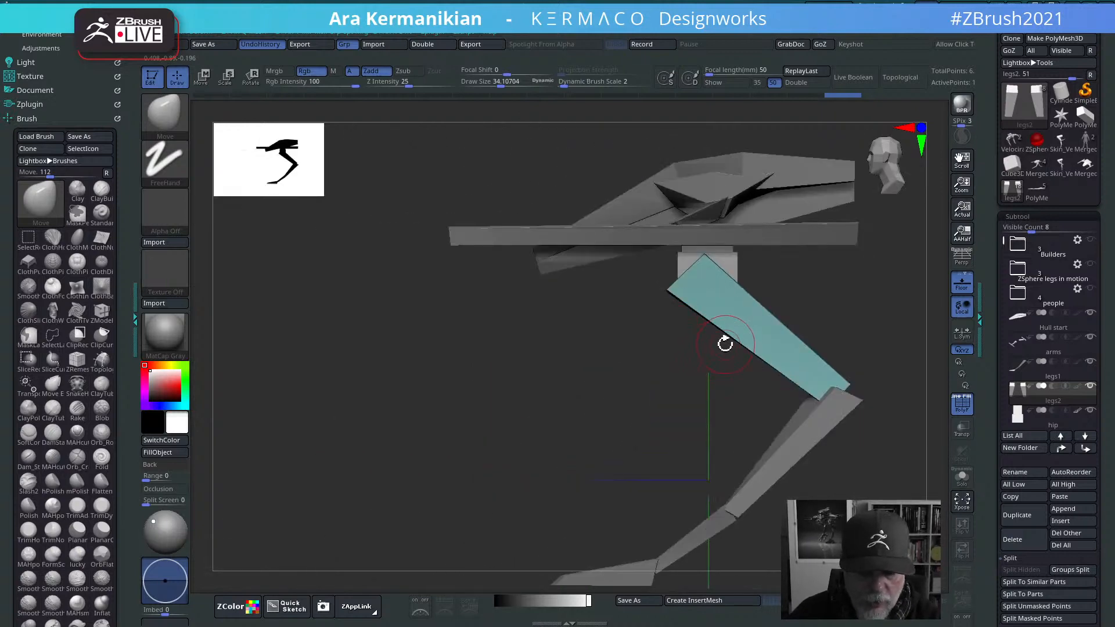
key(b)
key(z)
key(m)
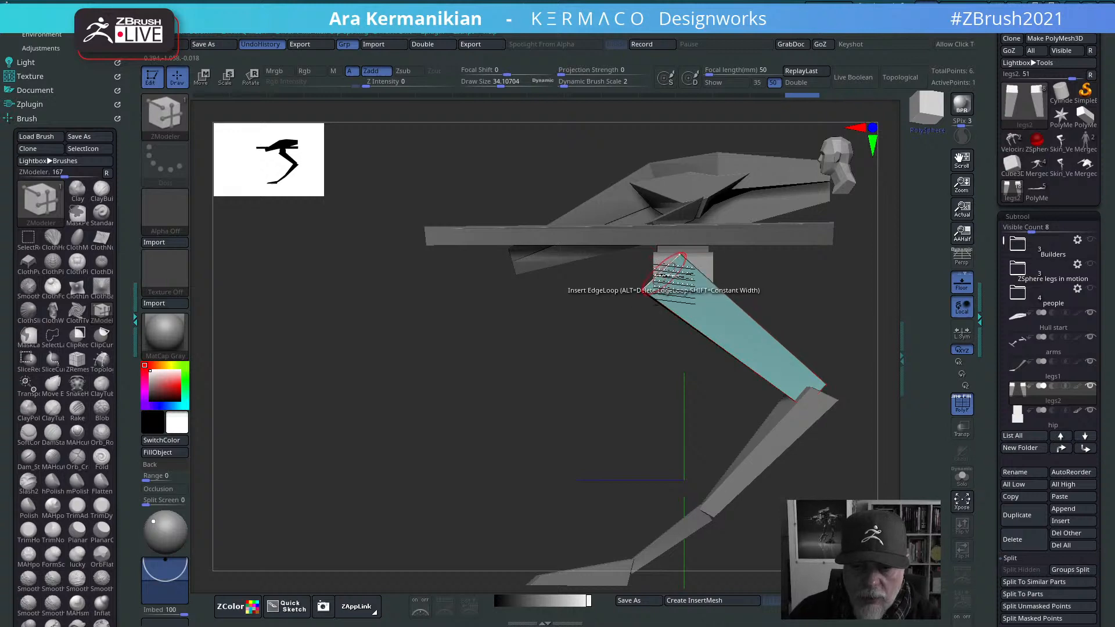
click(655, 302)
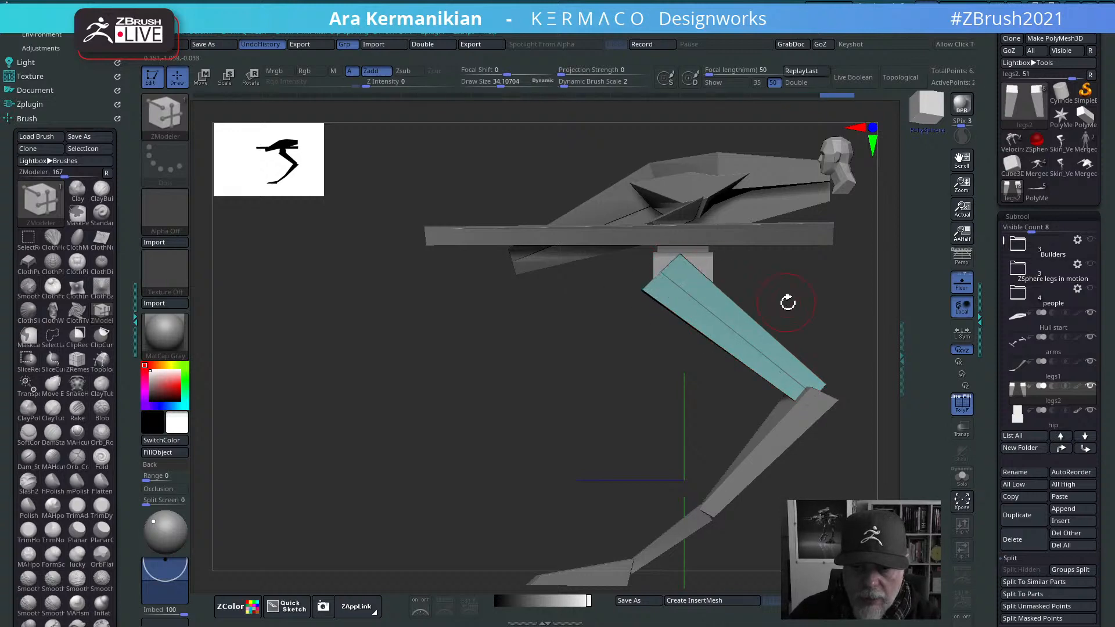
drag(787, 302, 654, 294)
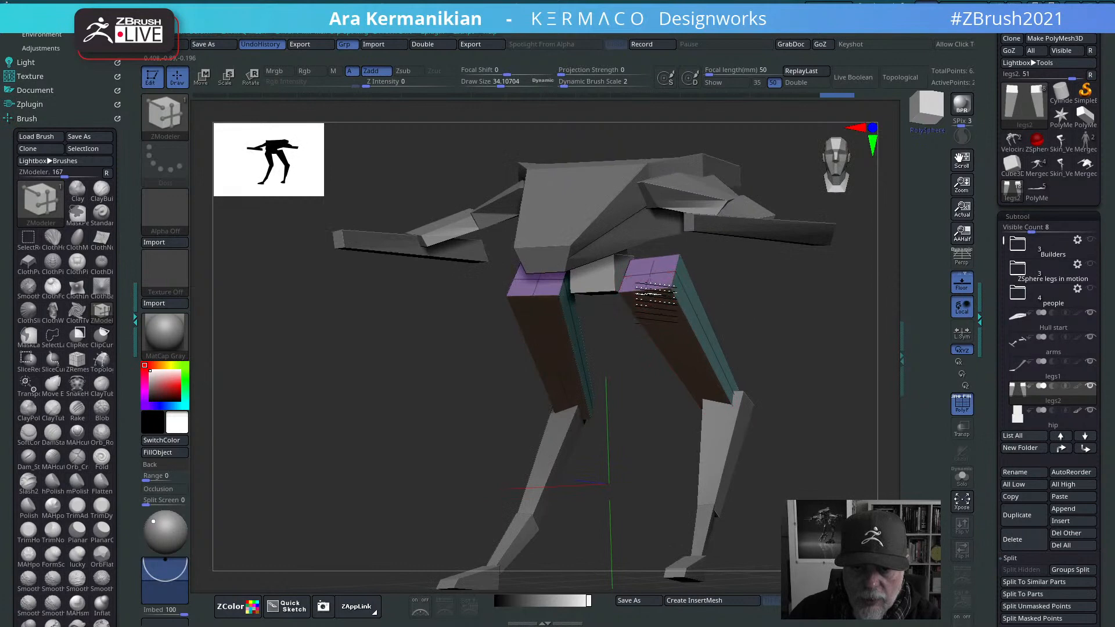
Step: Insert an edge loop across the upper legs about halfway between hip and knee
drag(740, 312, 766, 334)
click(766, 336)
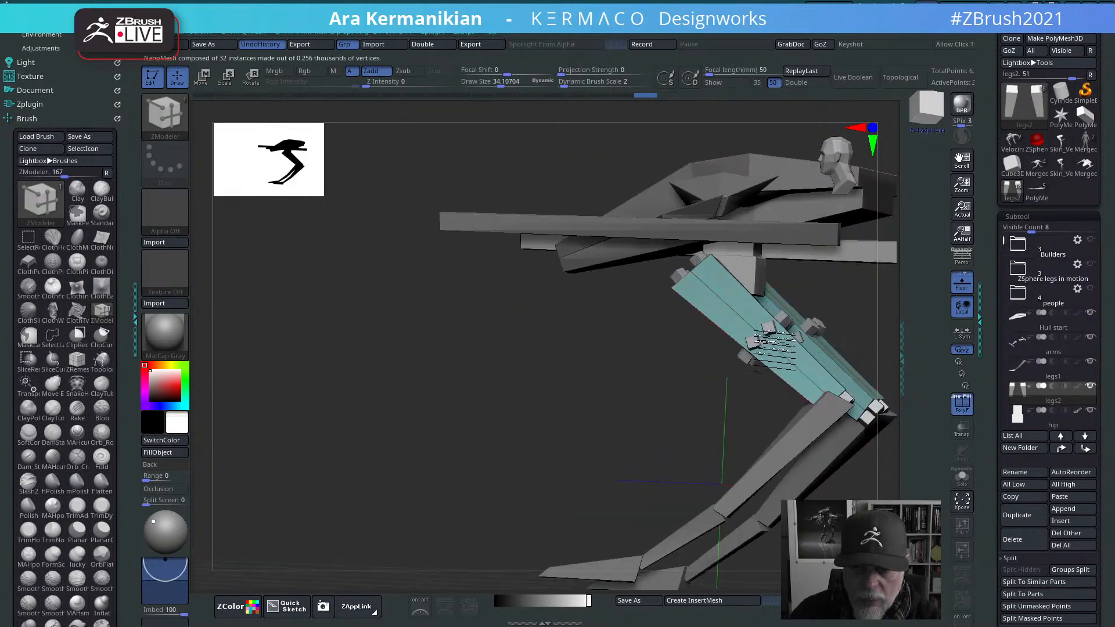
key(ctrl+z)
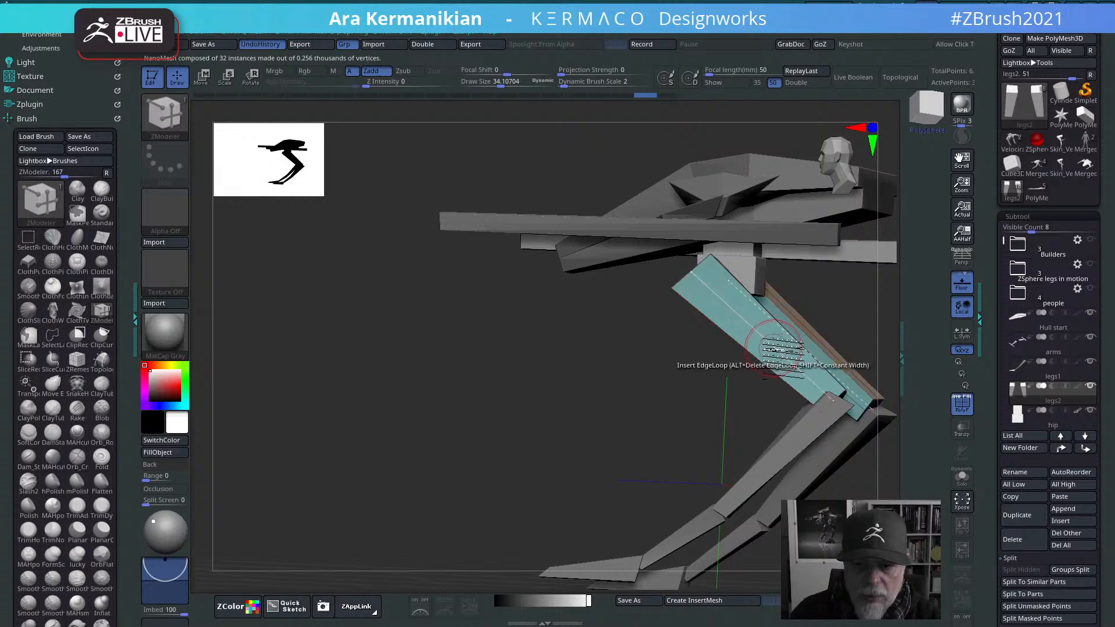
click(777, 348)
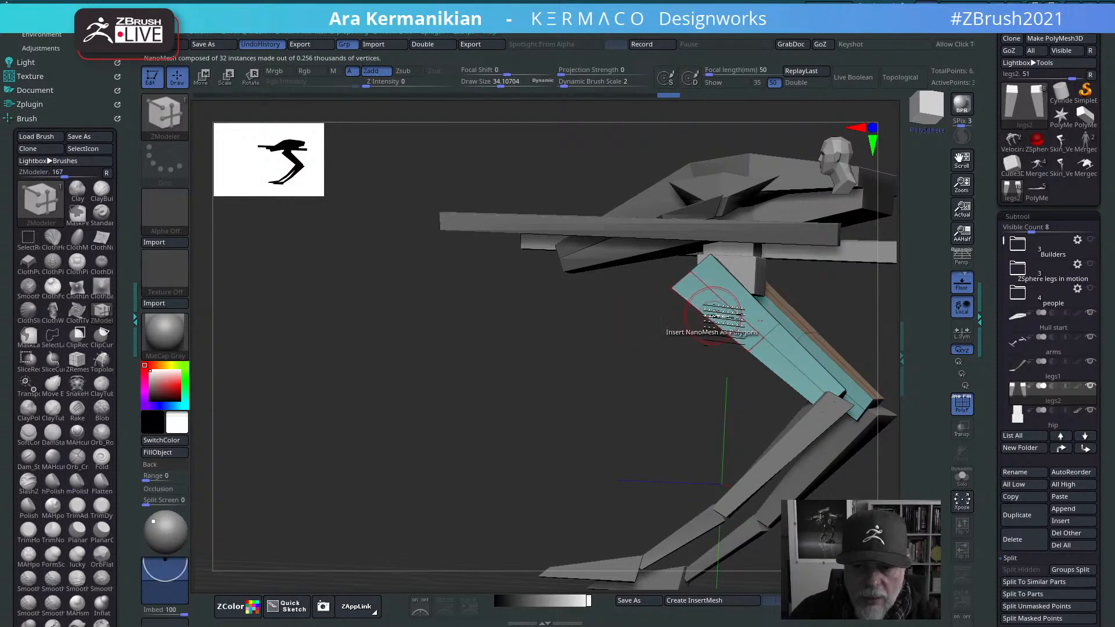
Step: Replace the ZModeler polygon action Insert NanoMesh with Do Nothing, then set it to QMesh
key(space)
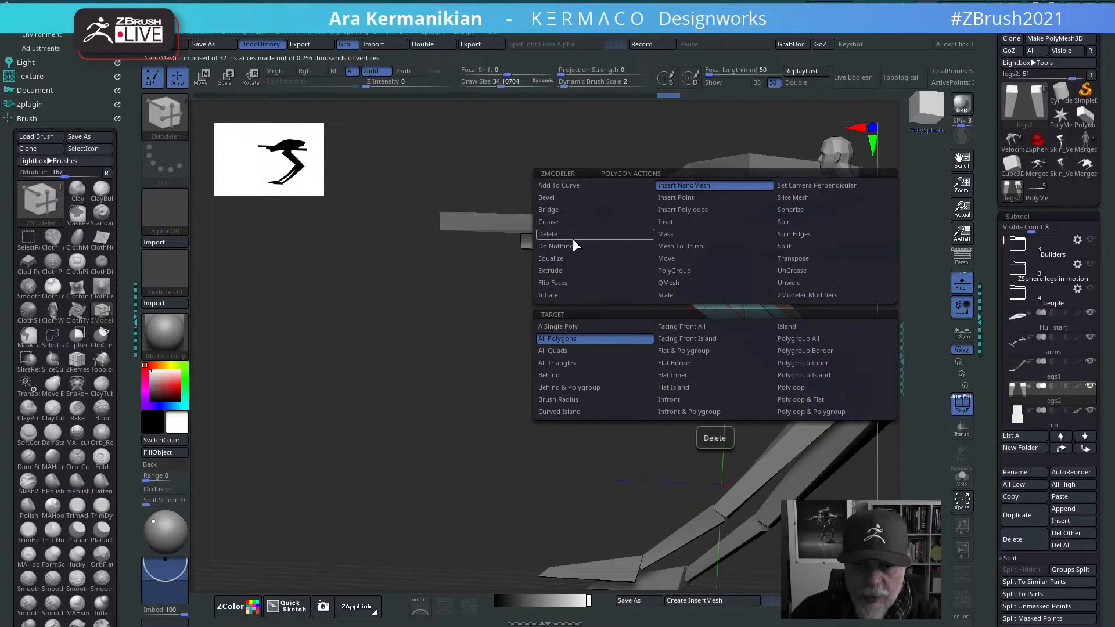
drag(435, 398, 506, 428)
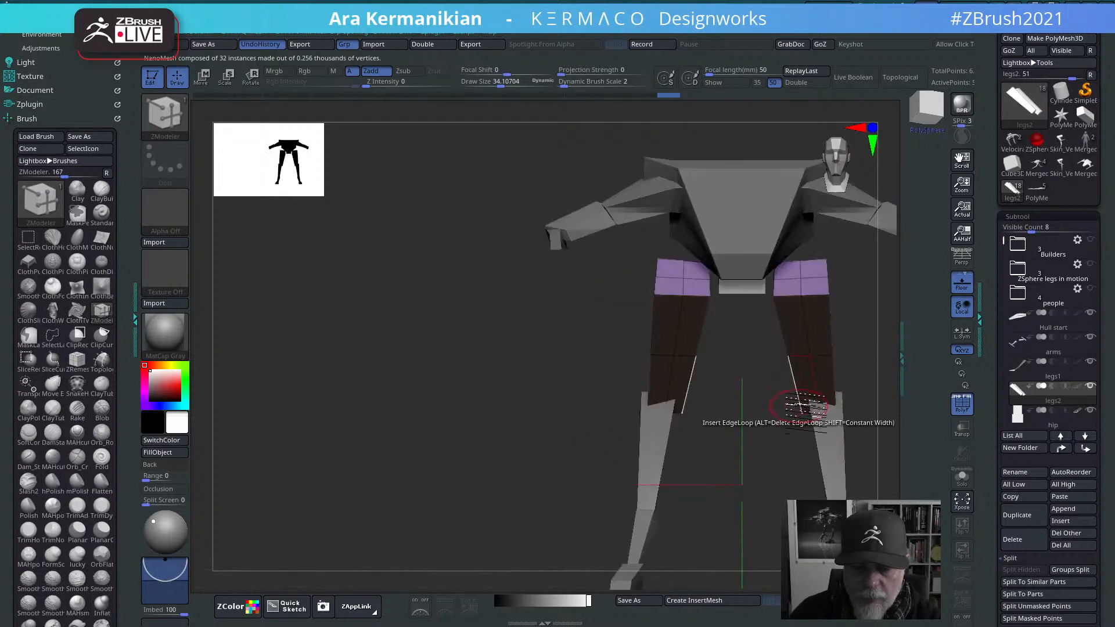
alt+drag(733, 402, 805, 363)
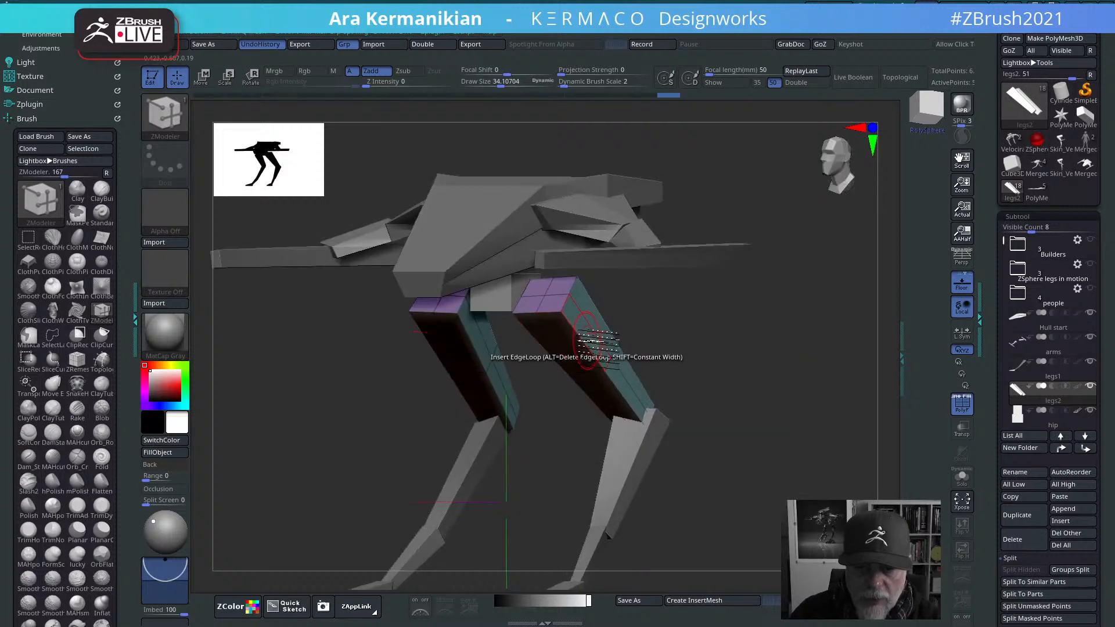
key(space)
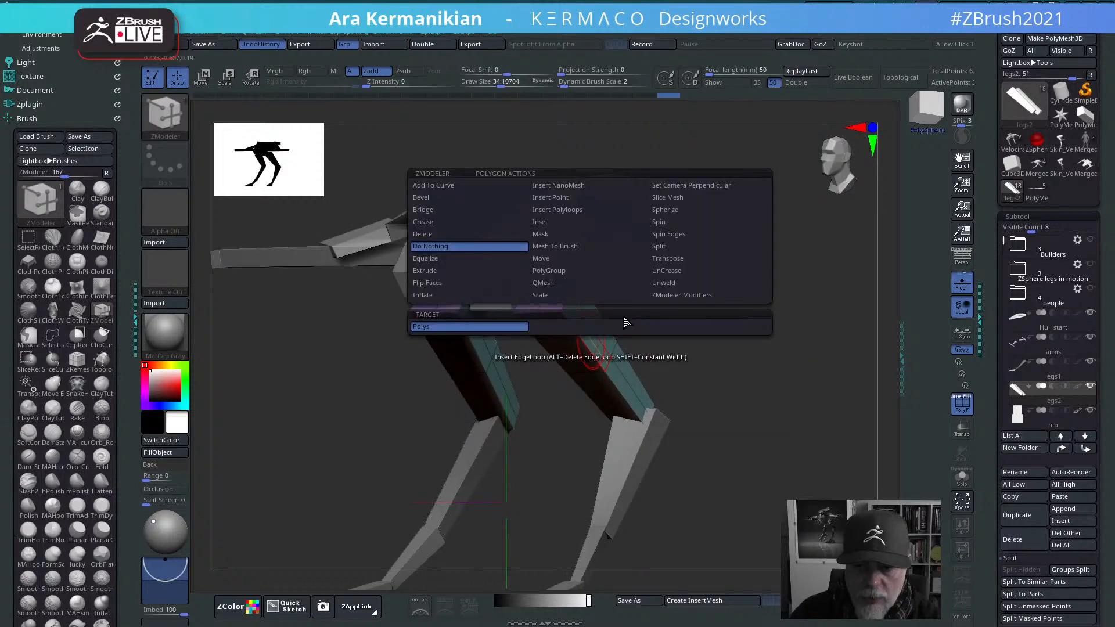
click(558, 284)
Step: Mask the upper legs in side view, leaving only the middle points of the hip-end face unmasked
drag(755, 343, 647, 343)
mouse_move(793, 350)
mouse_down()
mouse_move(759, 356)
mouse_move(720, 328)
mouse_move(683, 322)
mouse_move(757, 355)
mouse_move(683, 329)
mouse_up()
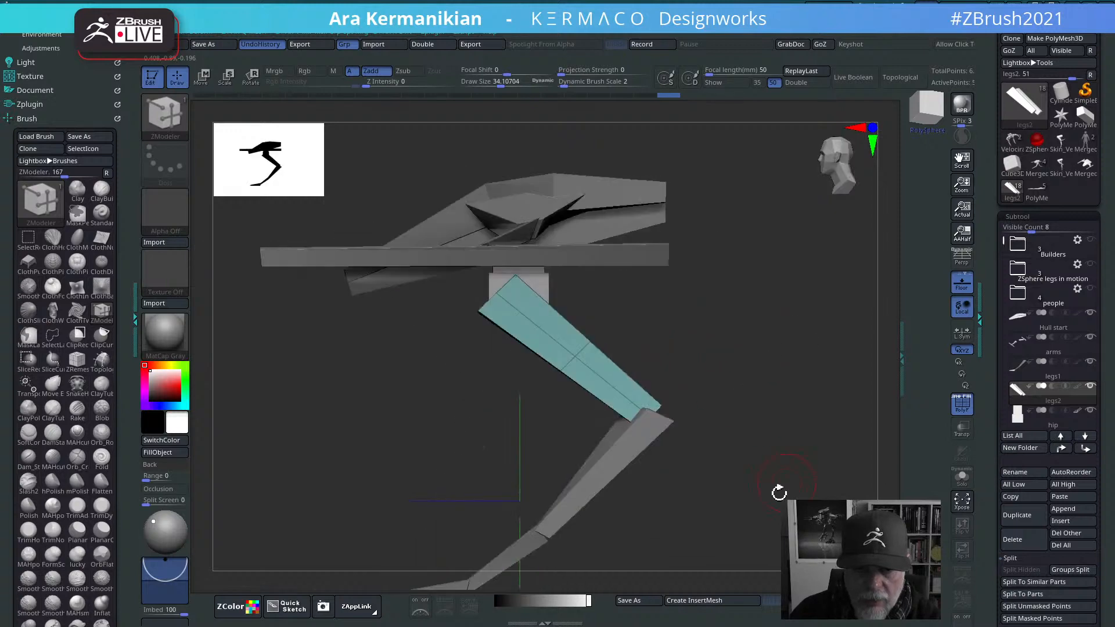
mouse_move(776, 512)
ctrl+mouse_down()
mouse_move(503, 353)
mouse_move(498, 318)
mouse_move(498, 343)
ctrl+mouse_up()
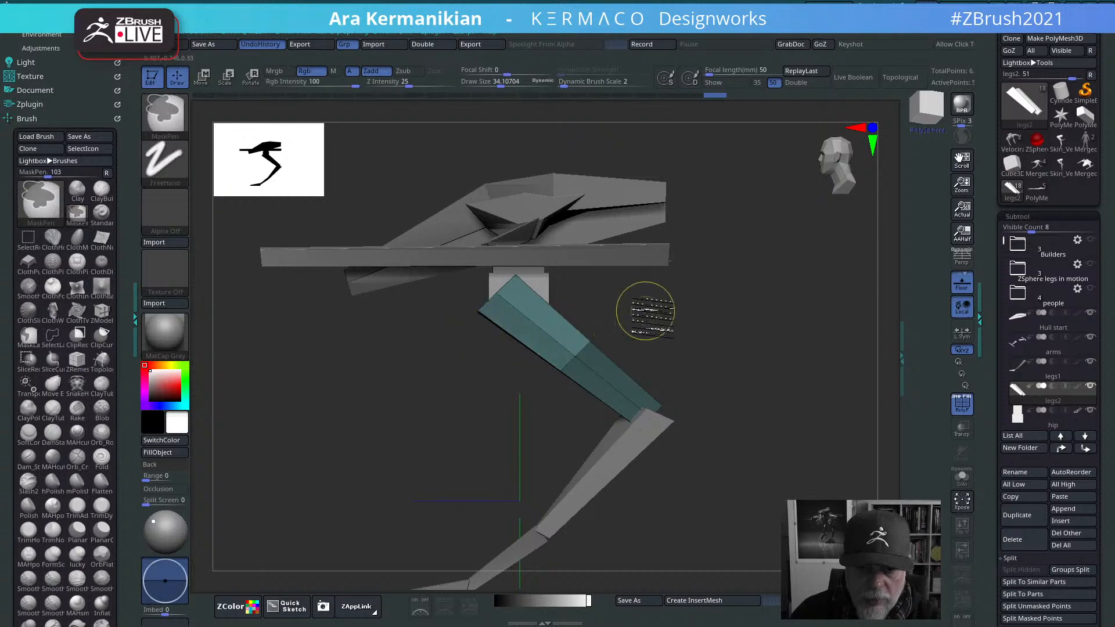
mouse_move(637, 308)
ctrl+mouse_down()
mouse_move(508, 246)
mouse_move(499, 202)
ctrl+mouse_up()
Step: Move the unmasked hip-end midpoints forward and slightly upward with the Gizmo so the upper legs' hip ends come to a point
key(w)
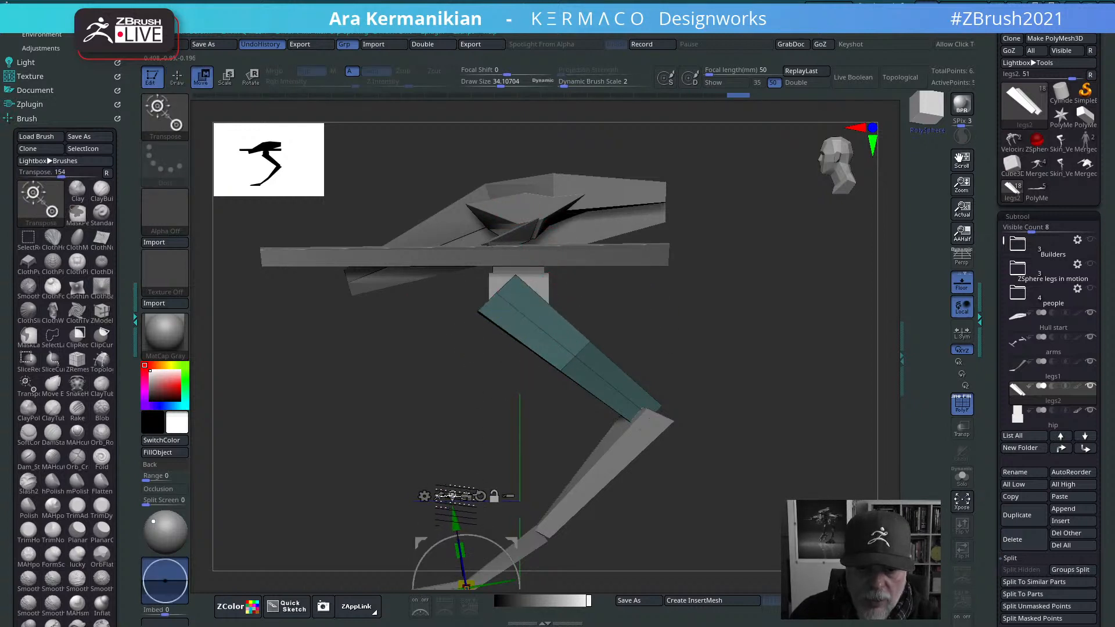
click(480, 495)
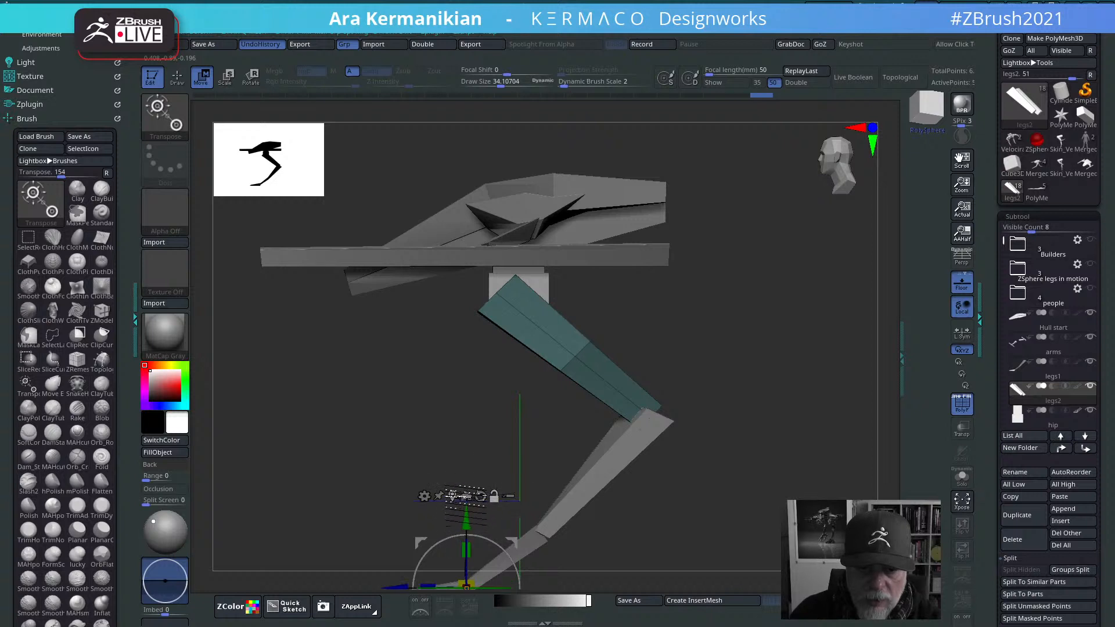
click(454, 497)
drag(425, 294, 404, 293)
drag(471, 253, 471, 210)
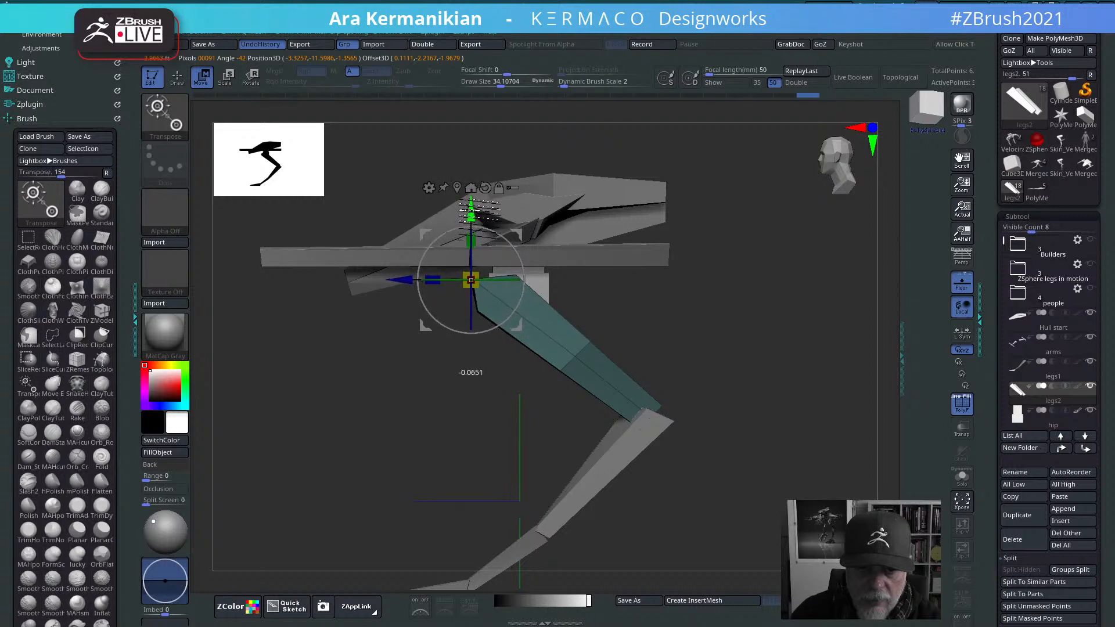
drag(415, 280, 423, 280)
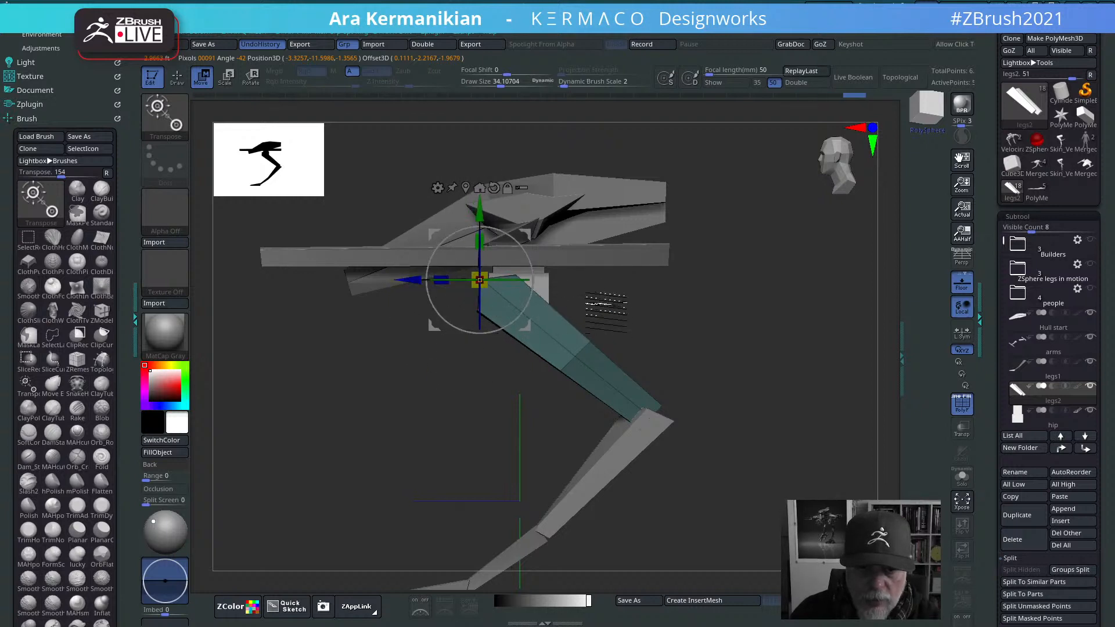
mouse_move(756, 366)
mouse_down()
mouse_move(799, 354)
mouse_move(764, 367)
mouse_up()
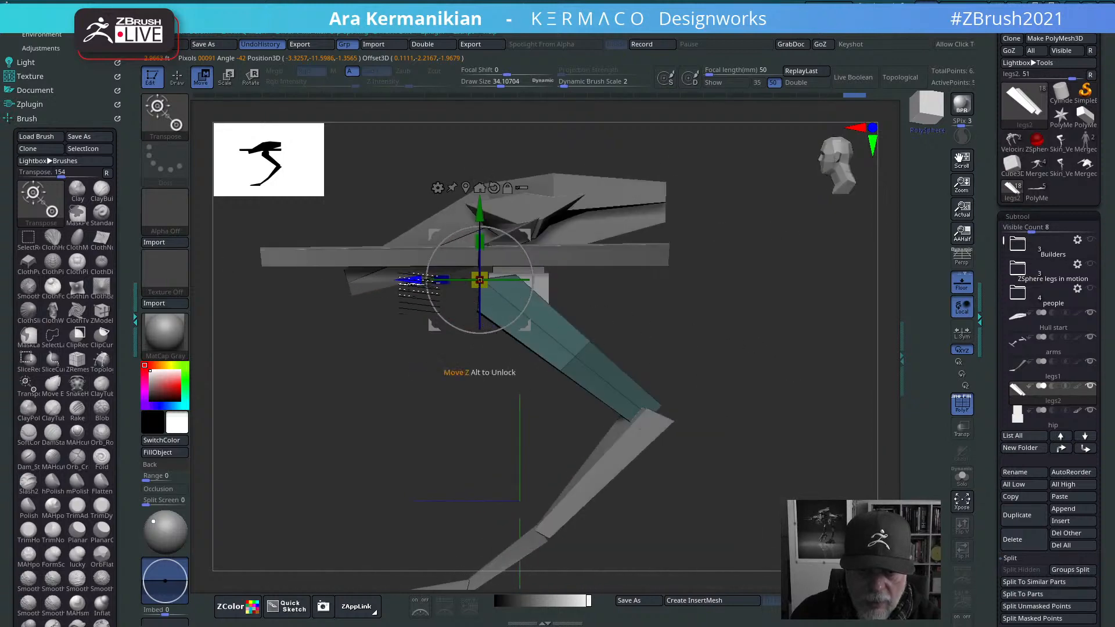
drag(417, 281, 429, 284)
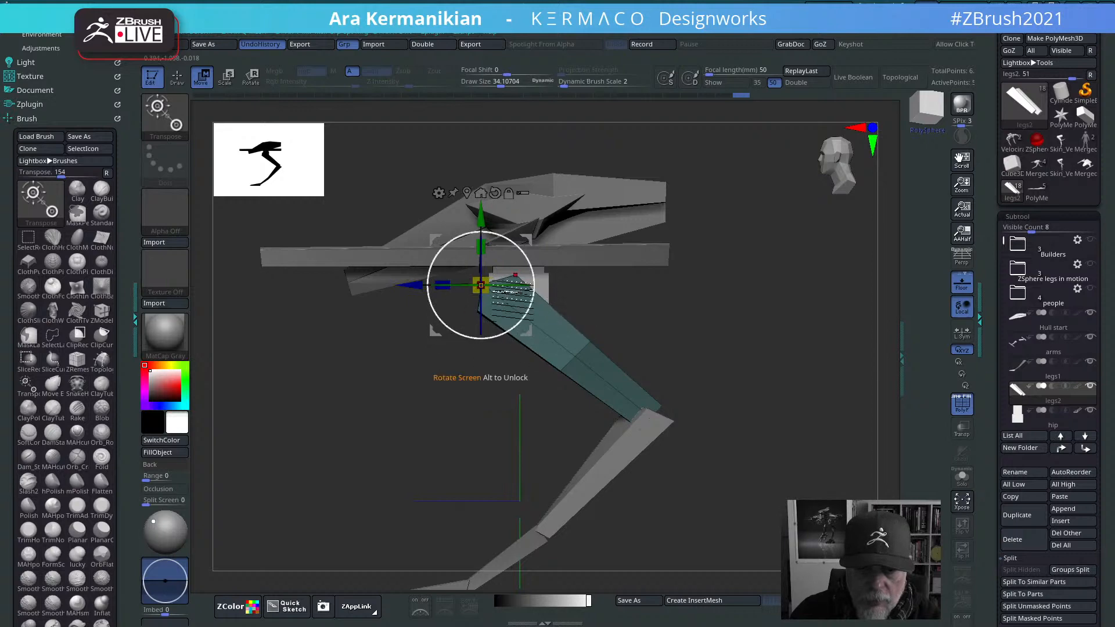
mouse_move(734, 330)
mouse_down()
mouse_move(689, 338)
mouse_move(773, 347)
mouse_move(769, 363)
mouse_move(697, 353)
mouse_move(717, 331)
mouse_up()
key(q)
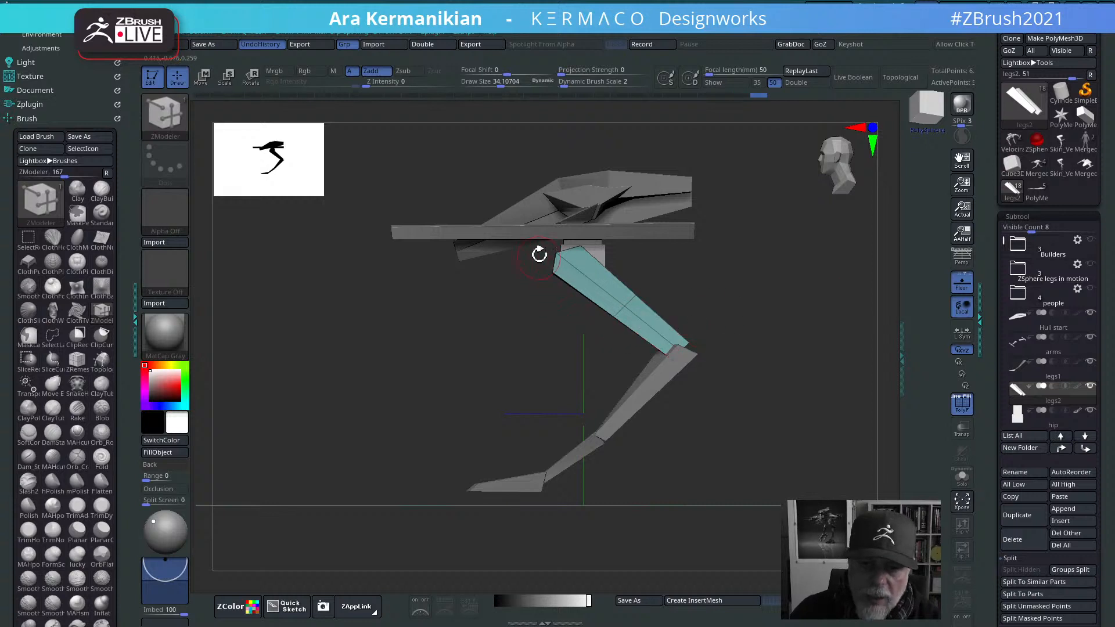
Step: Try to bend the upper legs at mid-length with the Move brush at a draw size of about 114
key(s)
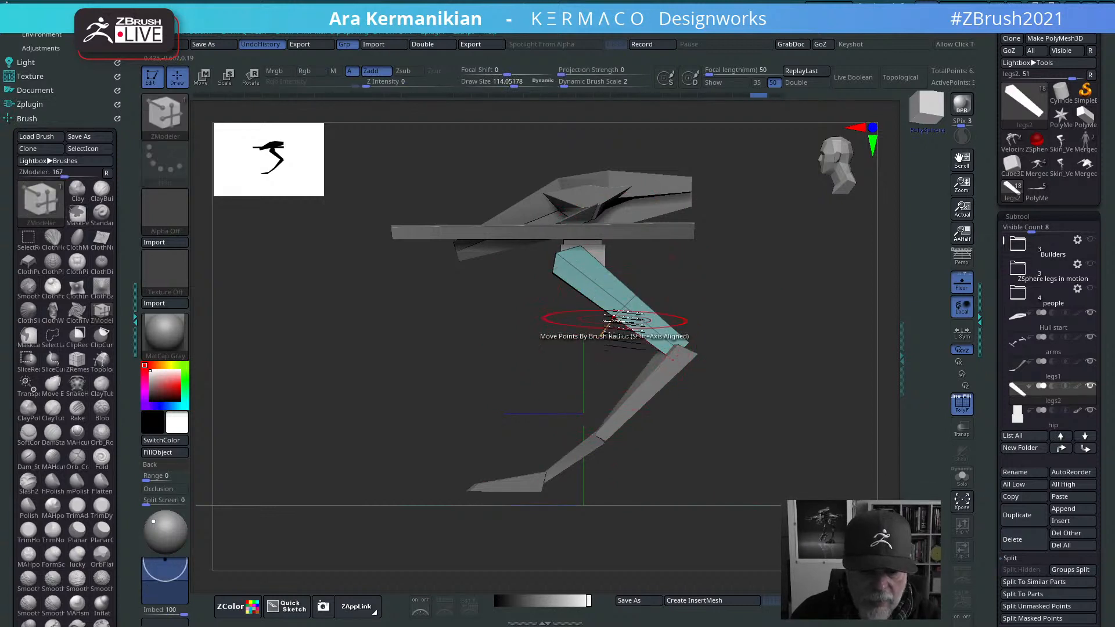
key(b)
key(m)
key(v)
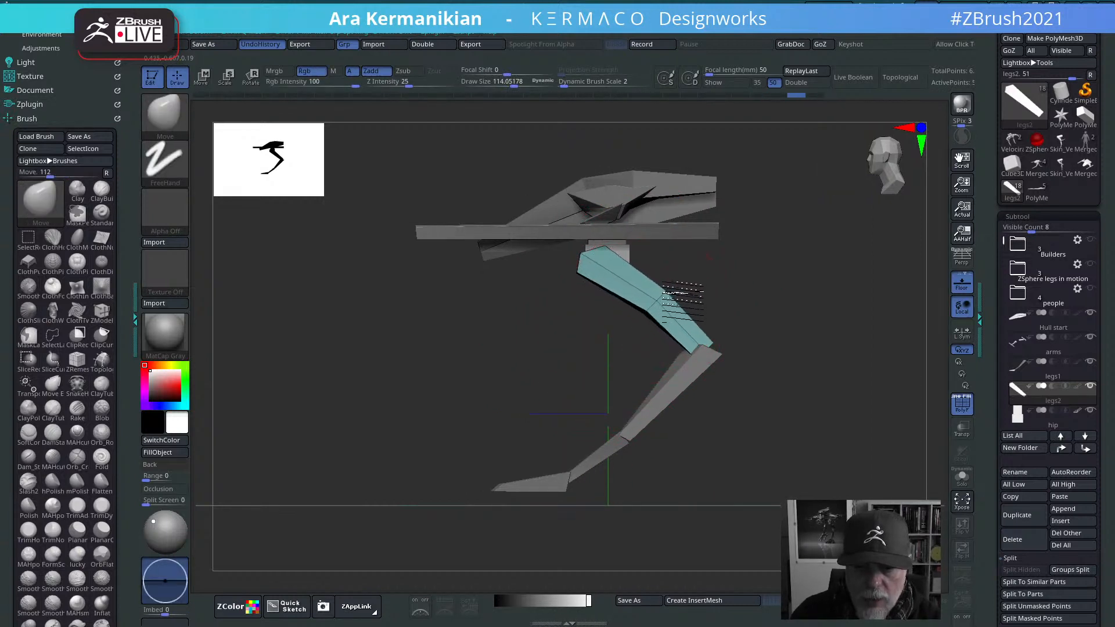
key(ctrl+z)
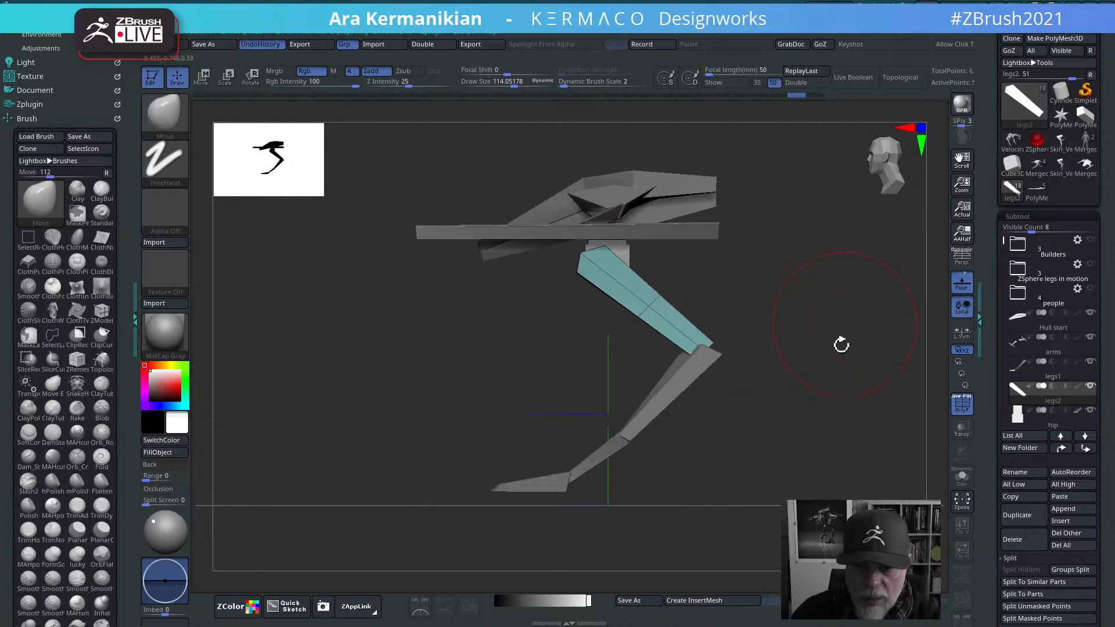
Step: Insert edge loops across the upper legs near the hip and knee ends with ZModeler, using a draw size of about 51
drag(841, 345, 793, 319)
alt+drag(834, 359, 754, 312)
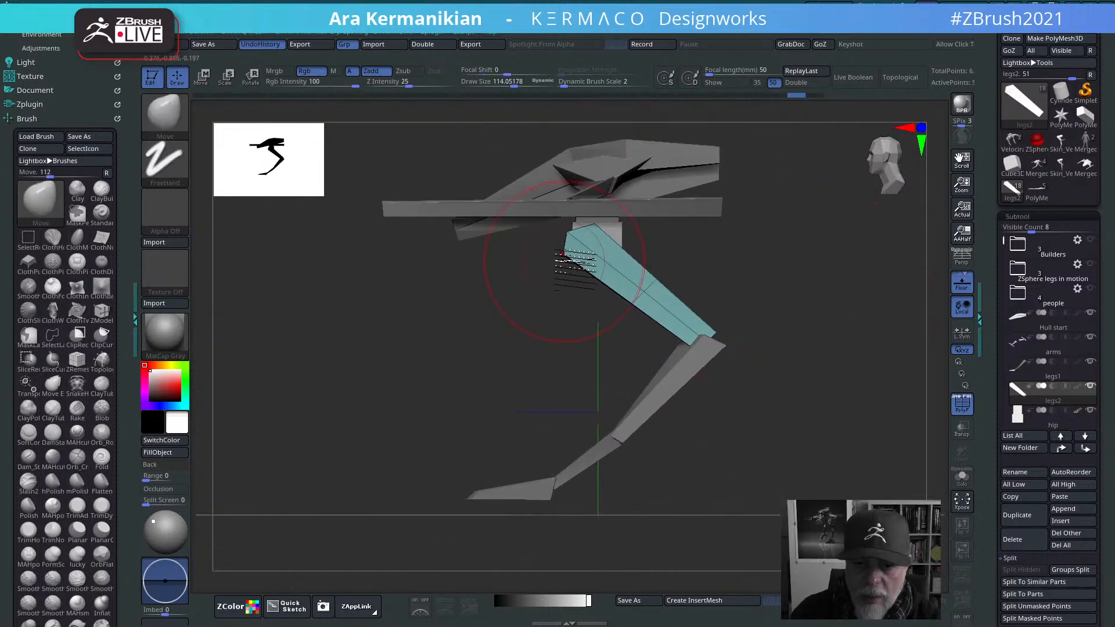
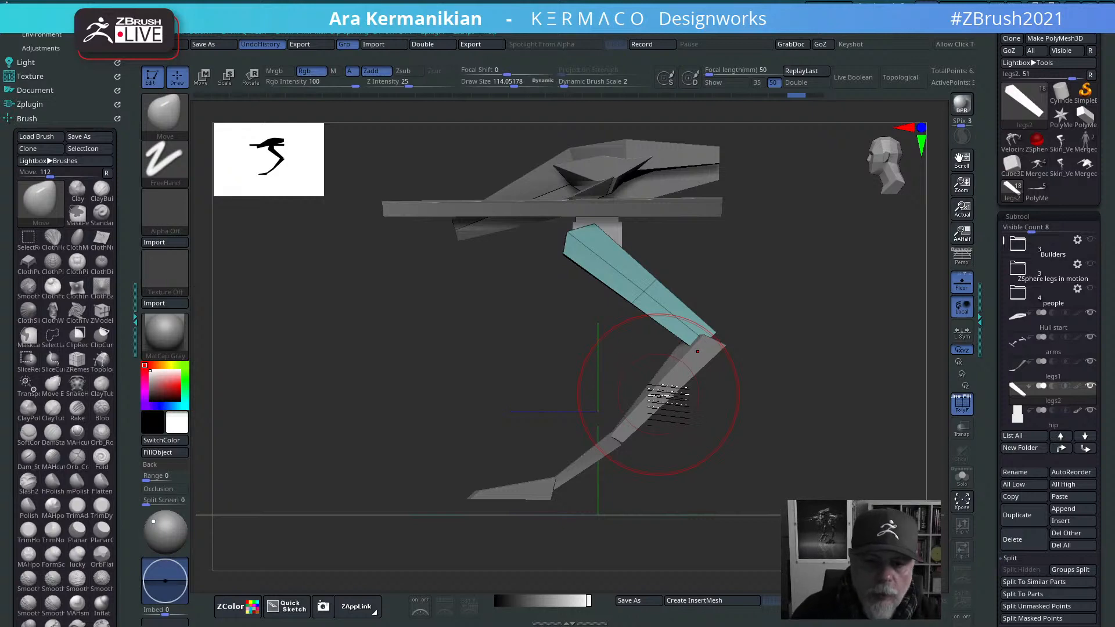
key(s)
mouse_move(776, 302)
mouse_down()
mouse_move(809, 308)
mouse_move(771, 286)
mouse_move(772, 349)
mouse_move(499, 261)
mouse_up()
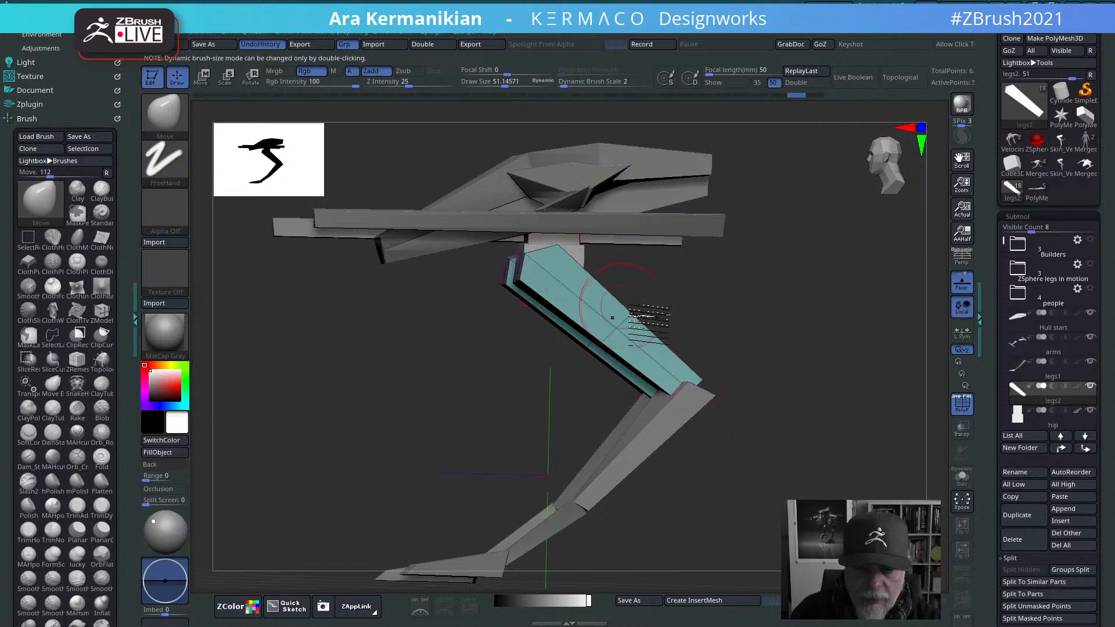
drag(740, 343, 839, 323)
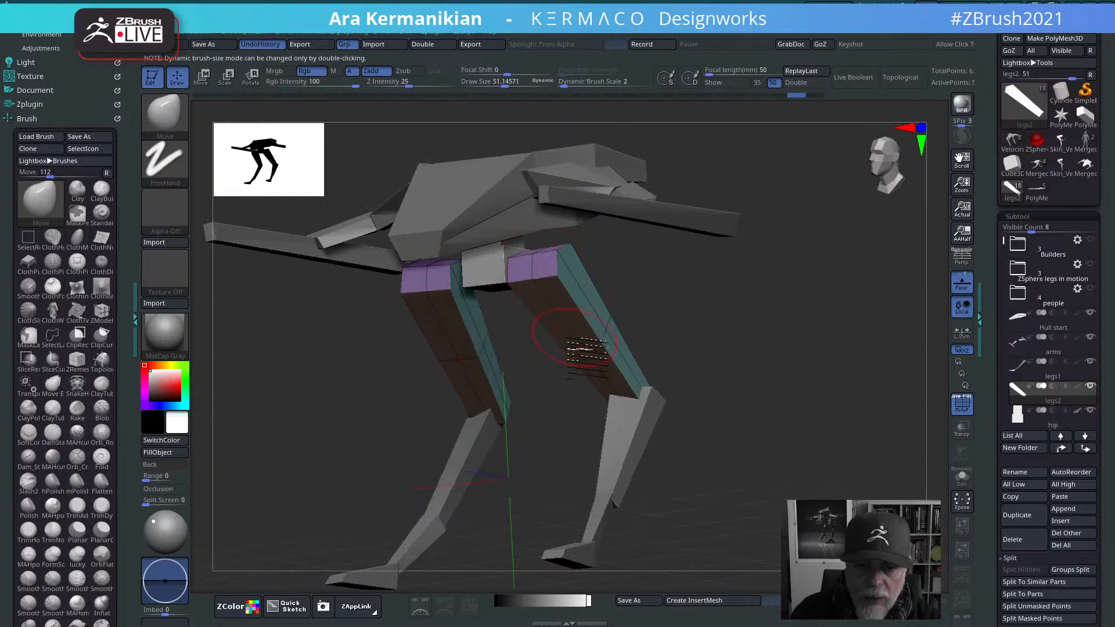
drag(724, 340, 630, 326)
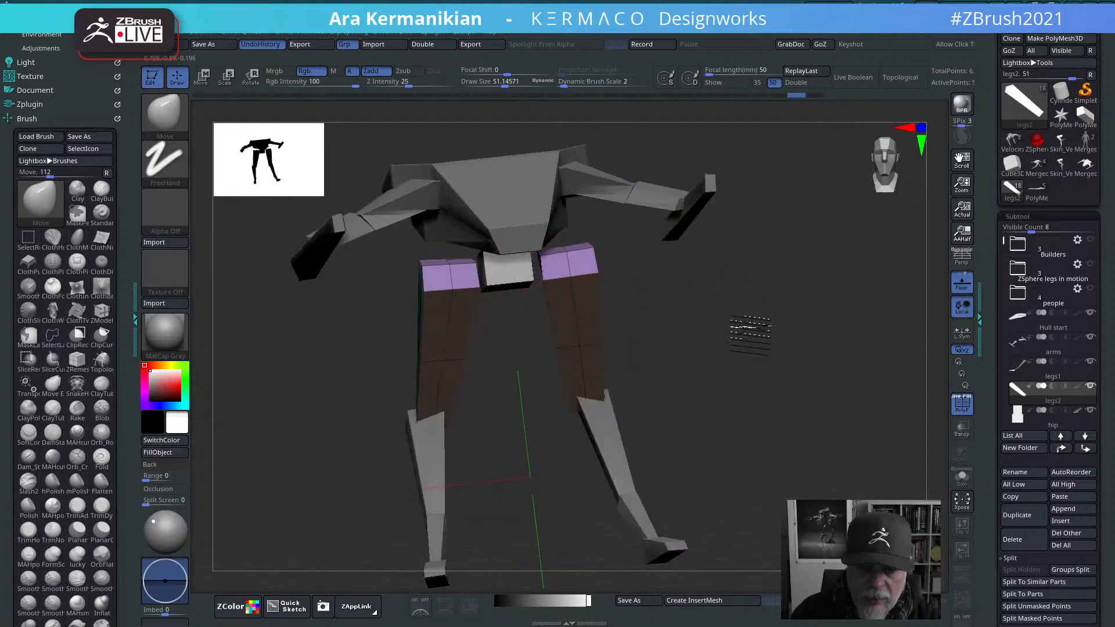
mouse_move(750, 334)
mouse_down()
mouse_move(732, 349)
mouse_move(759, 355)
mouse_move(754, 309)
mouse_move(686, 354)
mouse_move(589, 307)
mouse_up()
drag(784, 346, 719, 368)
key(b)
key(z)
key(m)
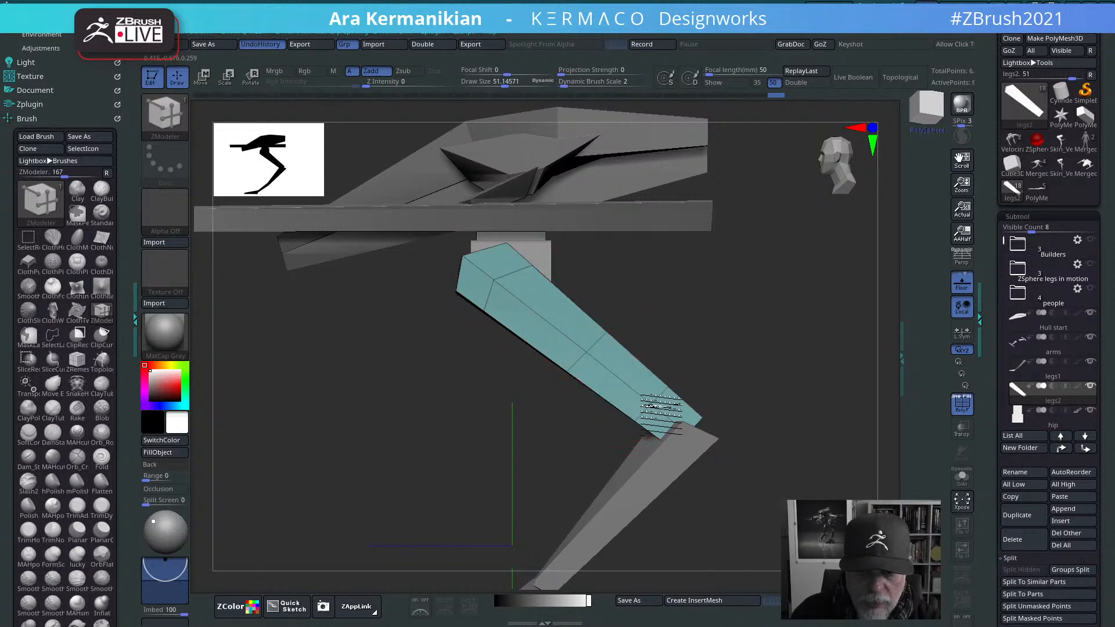
click(661, 413)
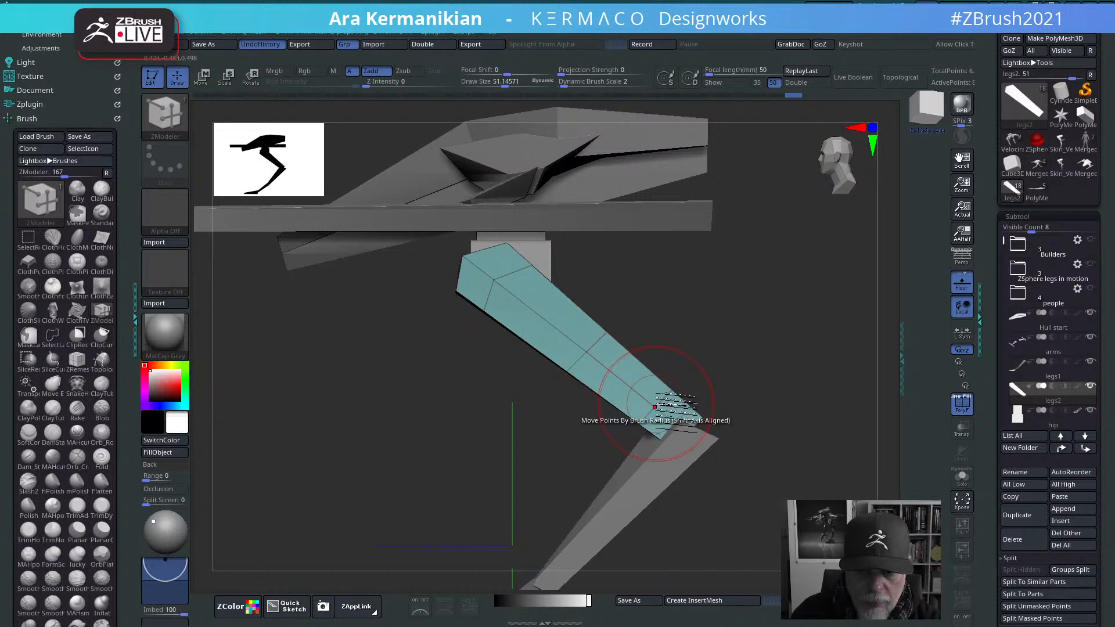
Step: Isolate the upper legs in Solo mode and try beveling their outer rear edges with the EdgeLoop Complete target
click(961, 479)
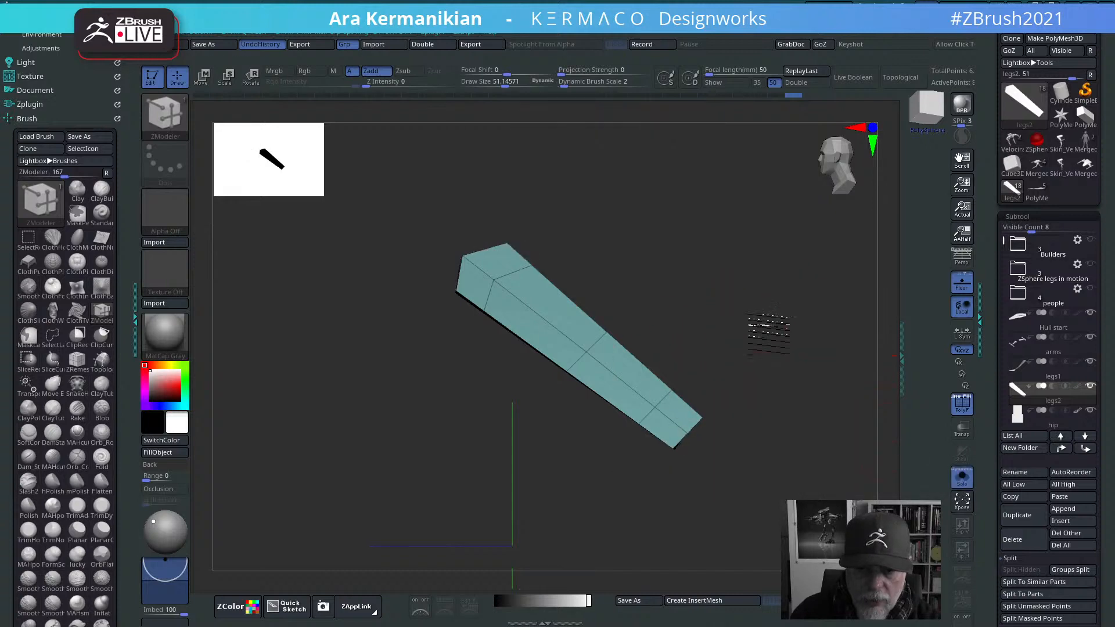
drag(761, 325, 688, 326)
key(space)
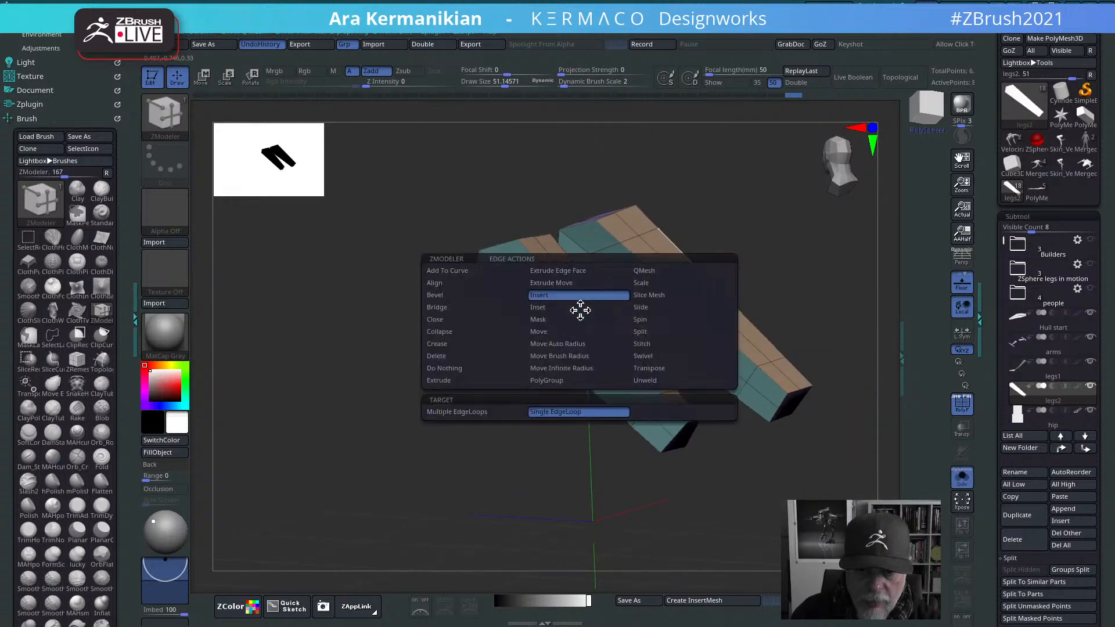
click(455, 297)
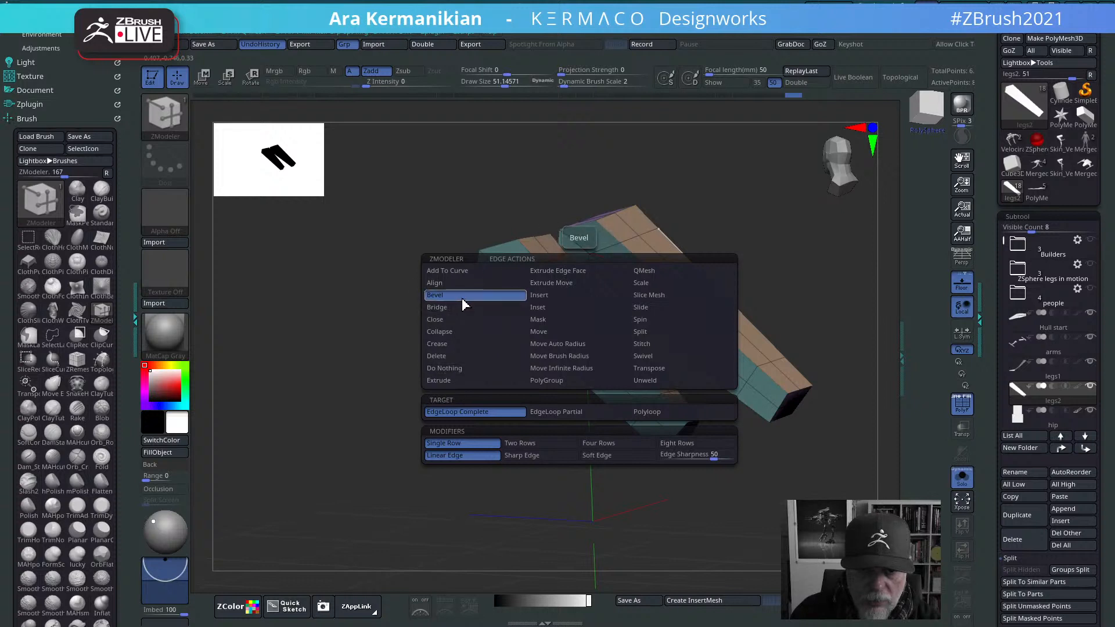
click(544, 307)
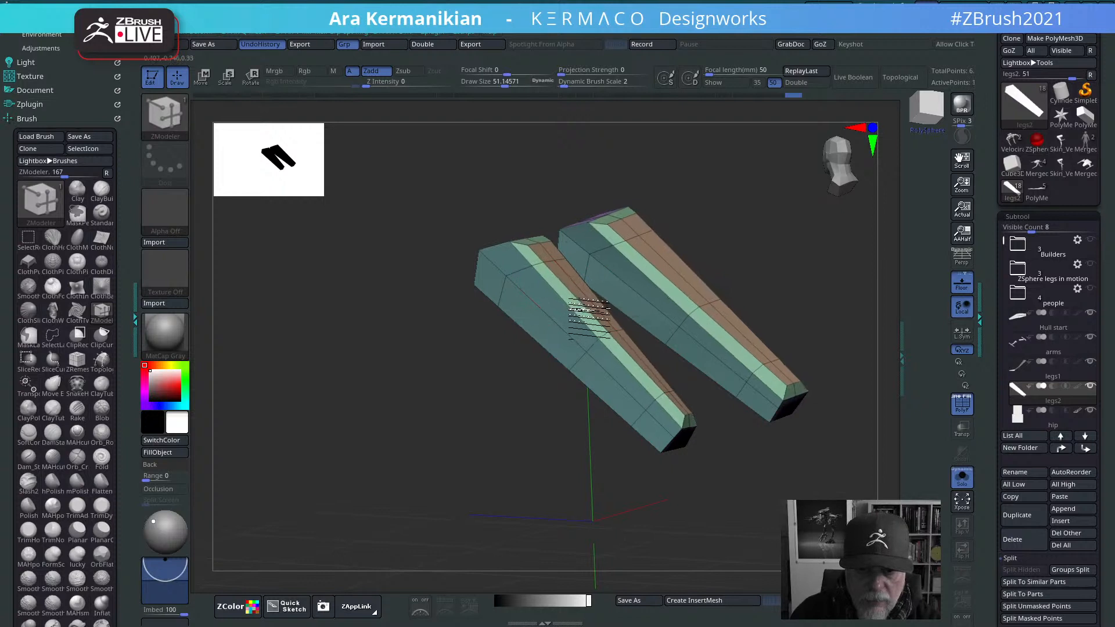
Step: Reduce the brush draw size to about 28
key(s)
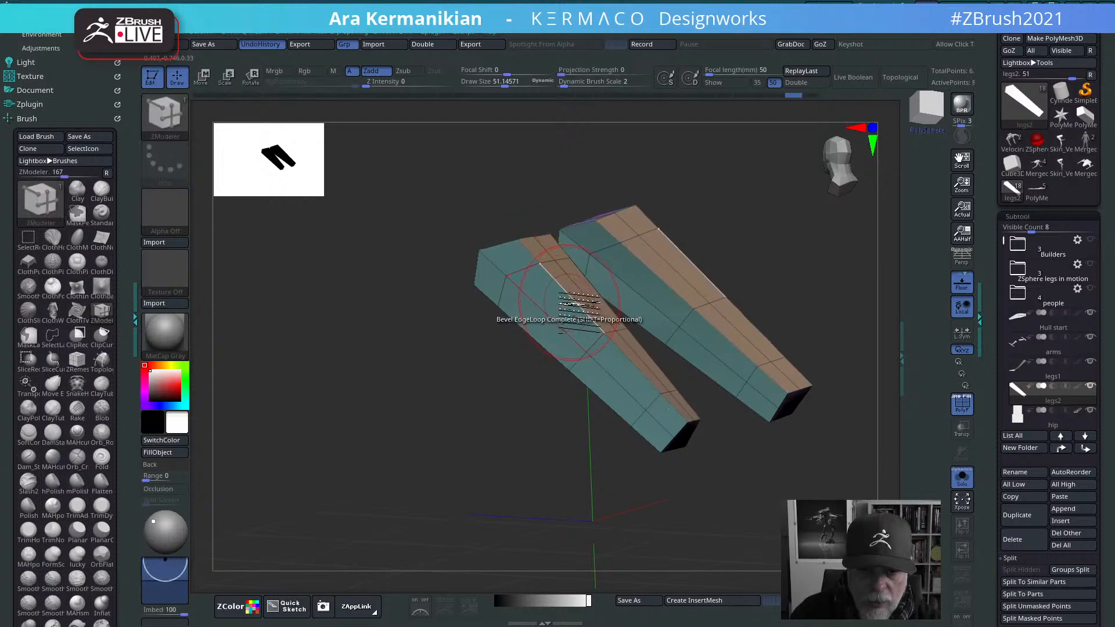
drag(574, 304, 568, 307)
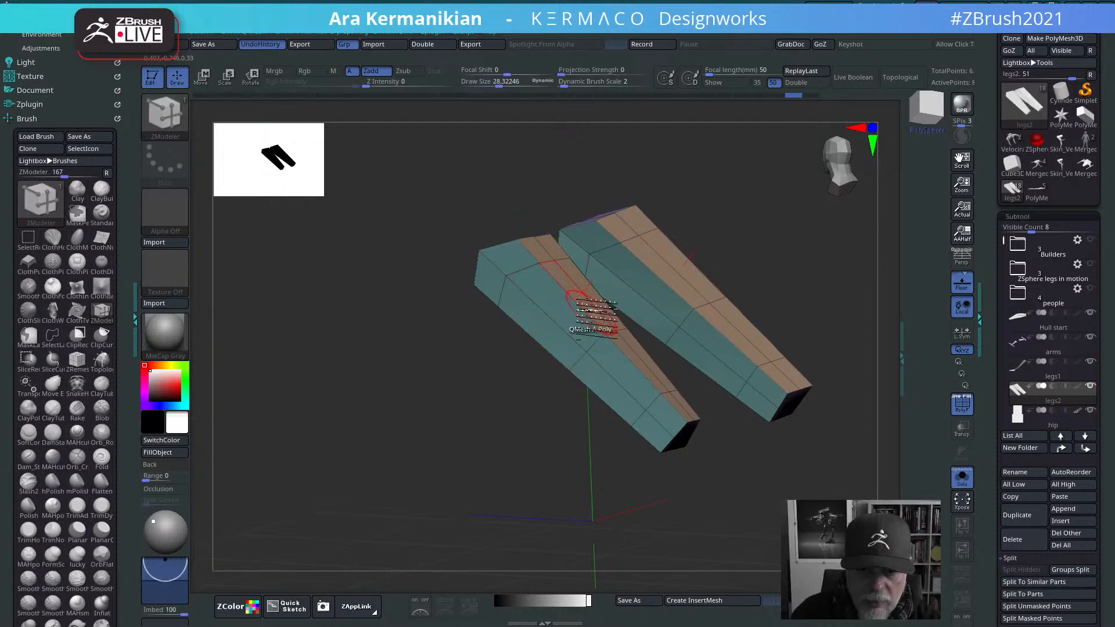
key(space)
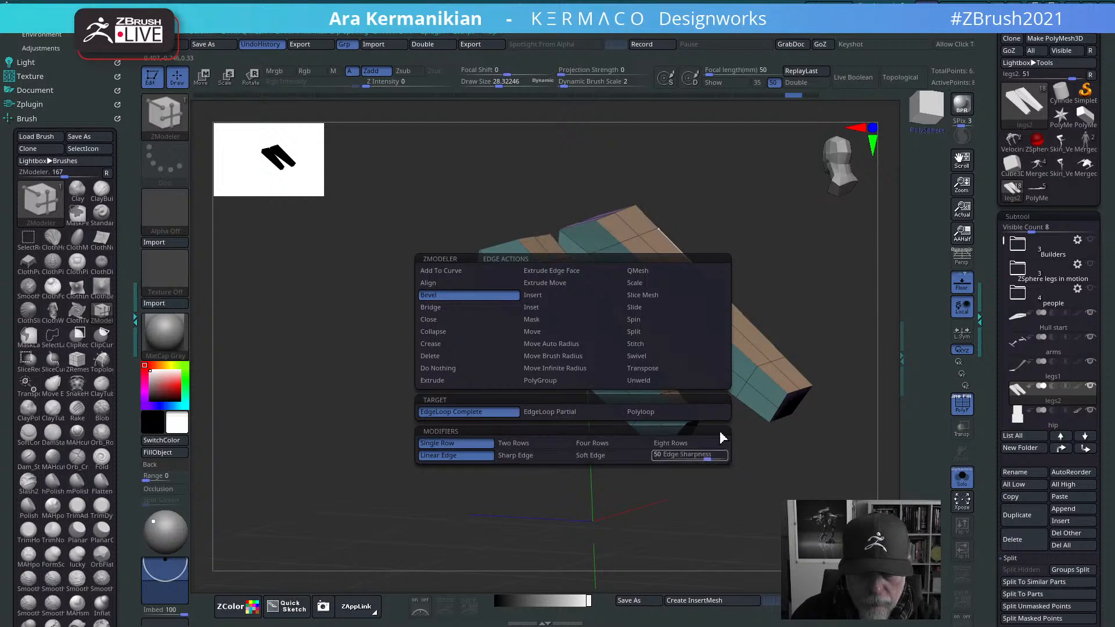
key(space)
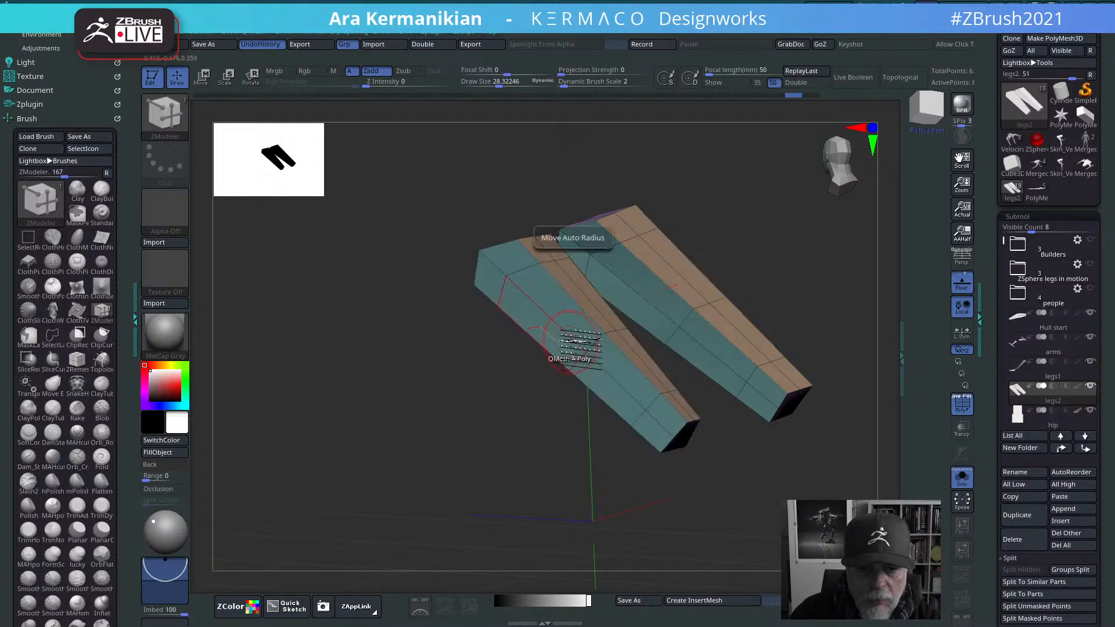
Step: Try the ZModeler Split edge action on the upper half of the upper legs' outer rear edge
key(space)
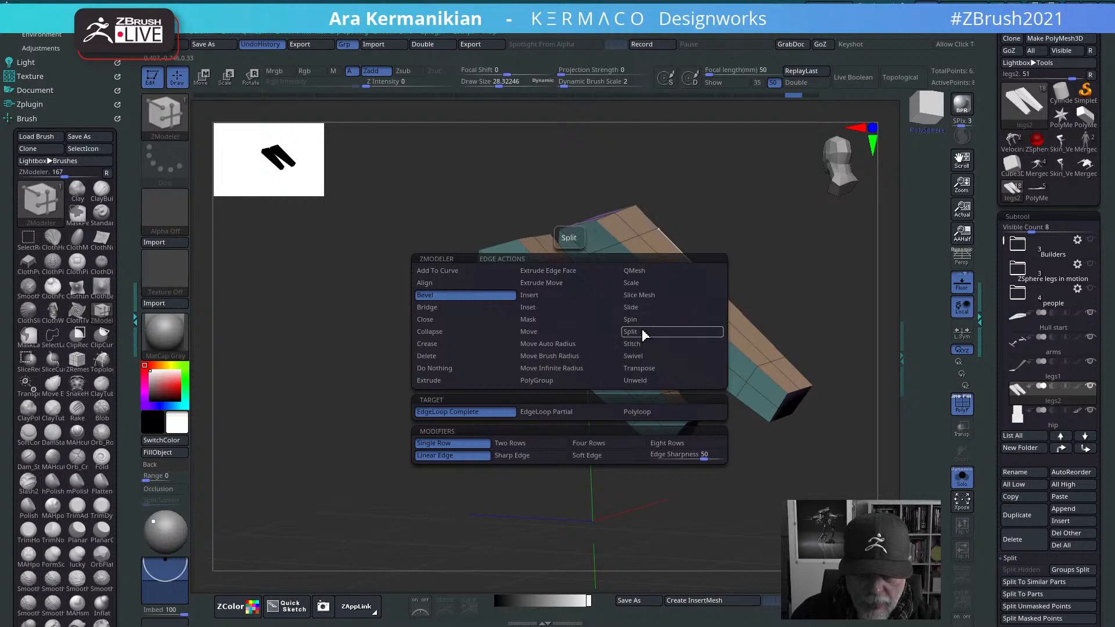
click(641, 330)
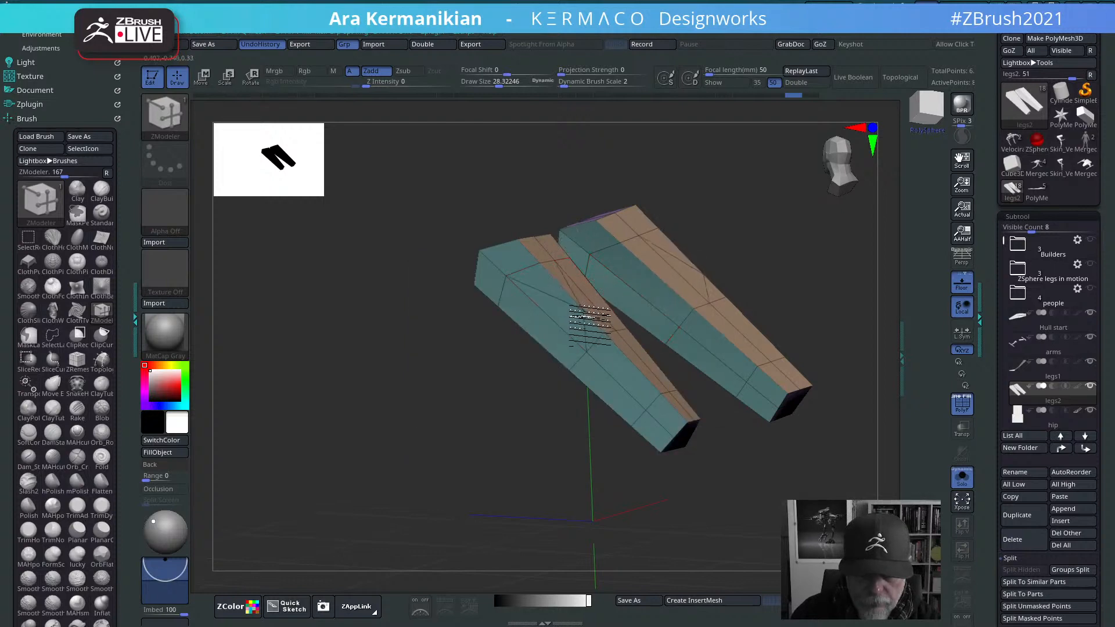
click(562, 305)
key(ctrl+shift+z)
Step: Try to pull a fin out of the upper legs' outer rear edge with the QMesh action targeting a single edge
mouse_move(852, 252)
mouse_down()
mouse_move(814, 261)
mouse_move(845, 256)
mouse_up()
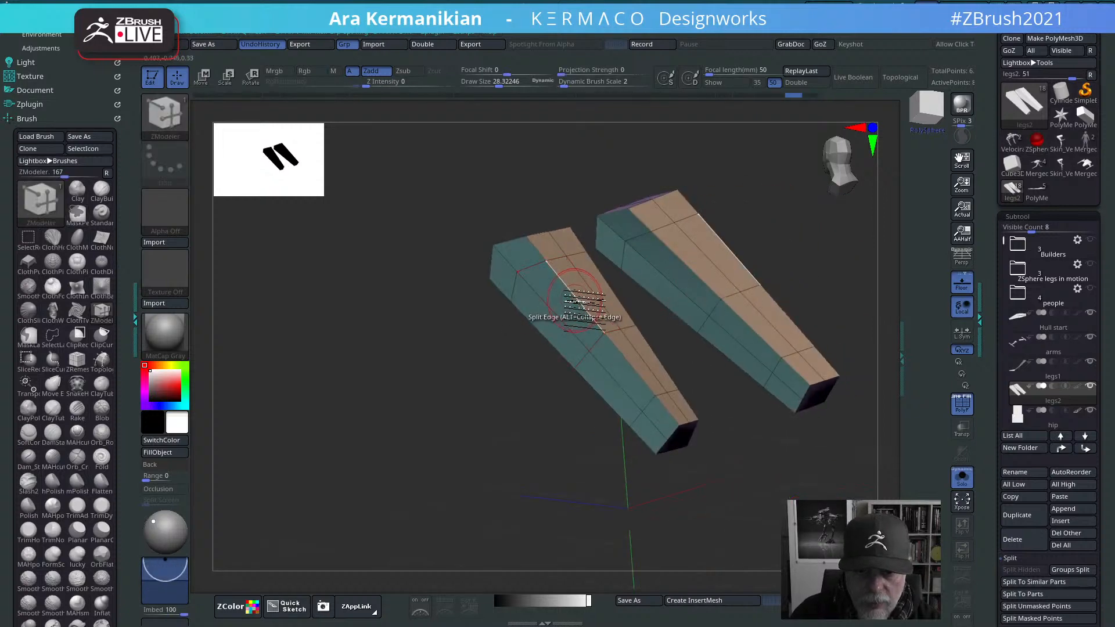
key(space)
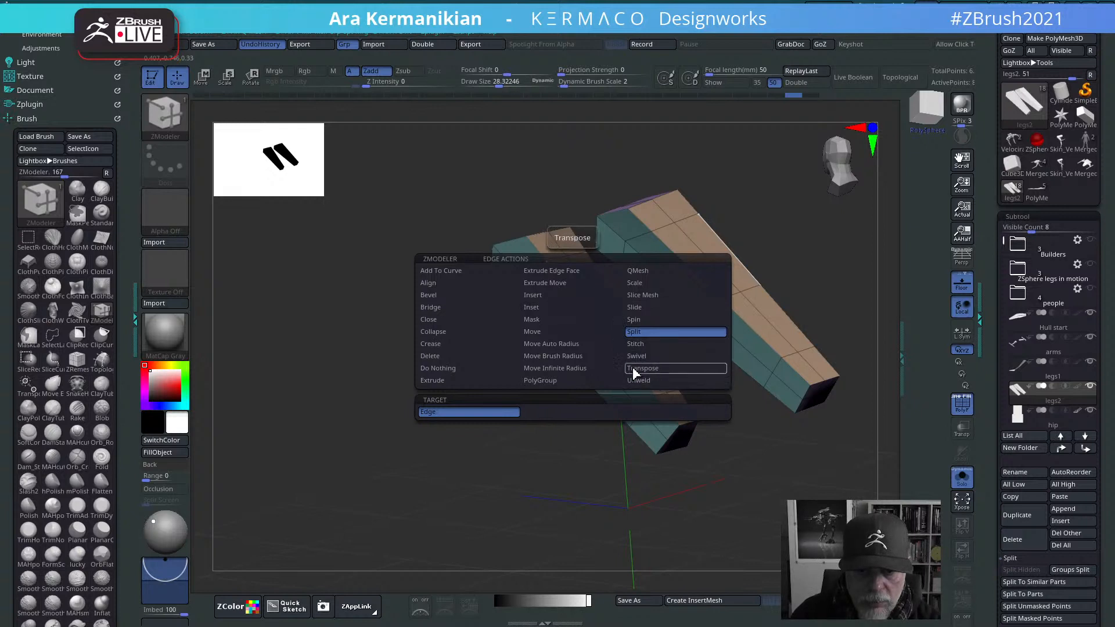
click(638, 271)
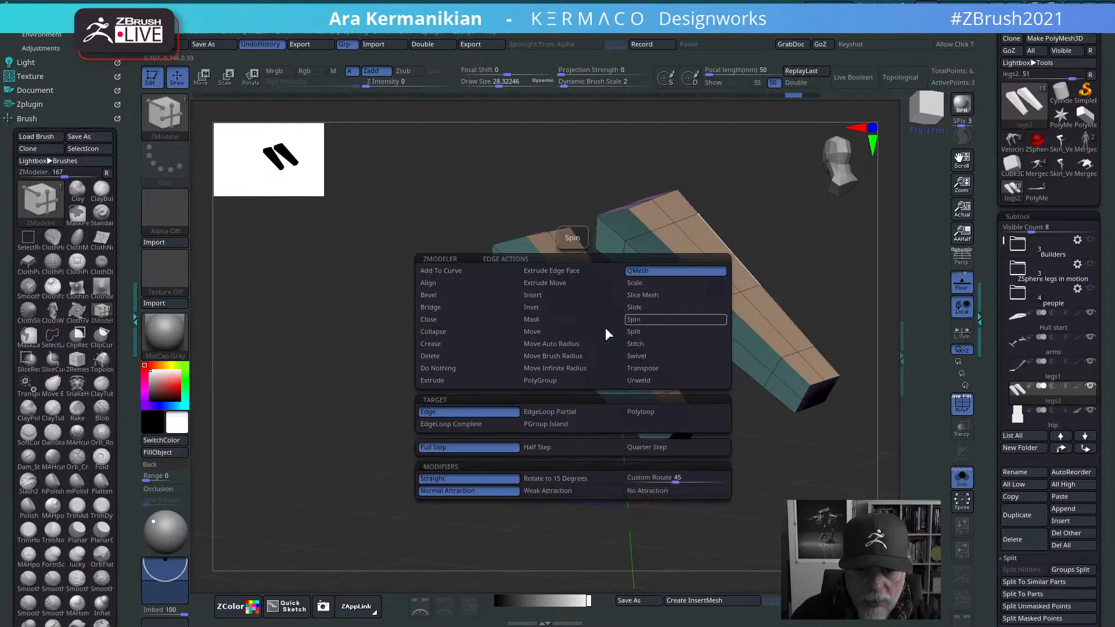
drag(593, 324, 555, 374)
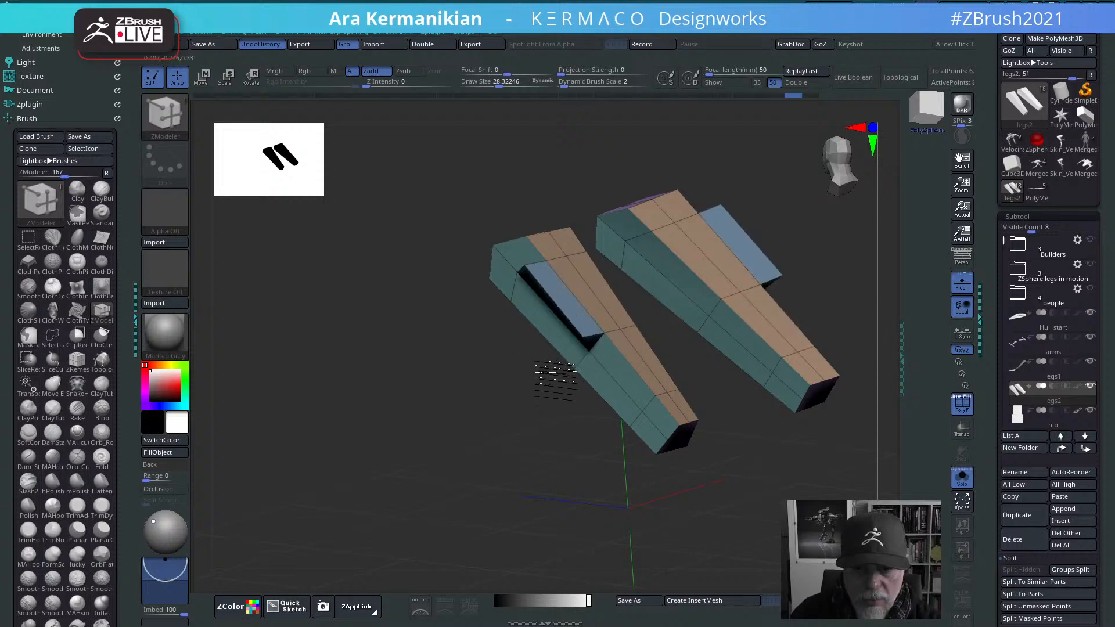
drag(504, 467, 602, 324)
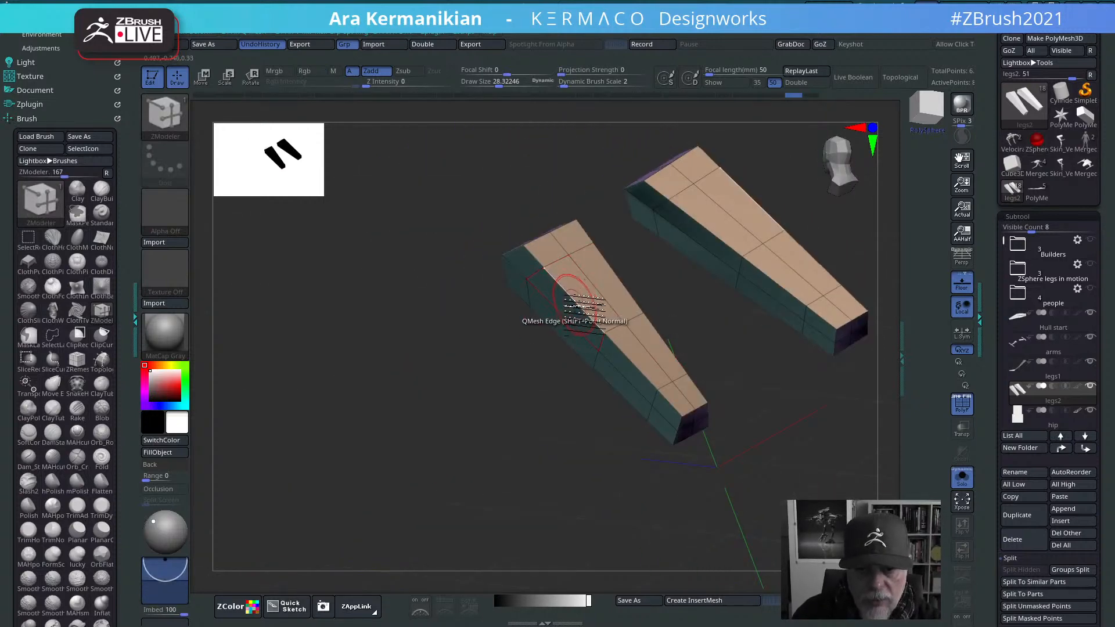
Step: Set the ZModeler edge action to Bevel with the EdgeLoop Complete target
key(space)
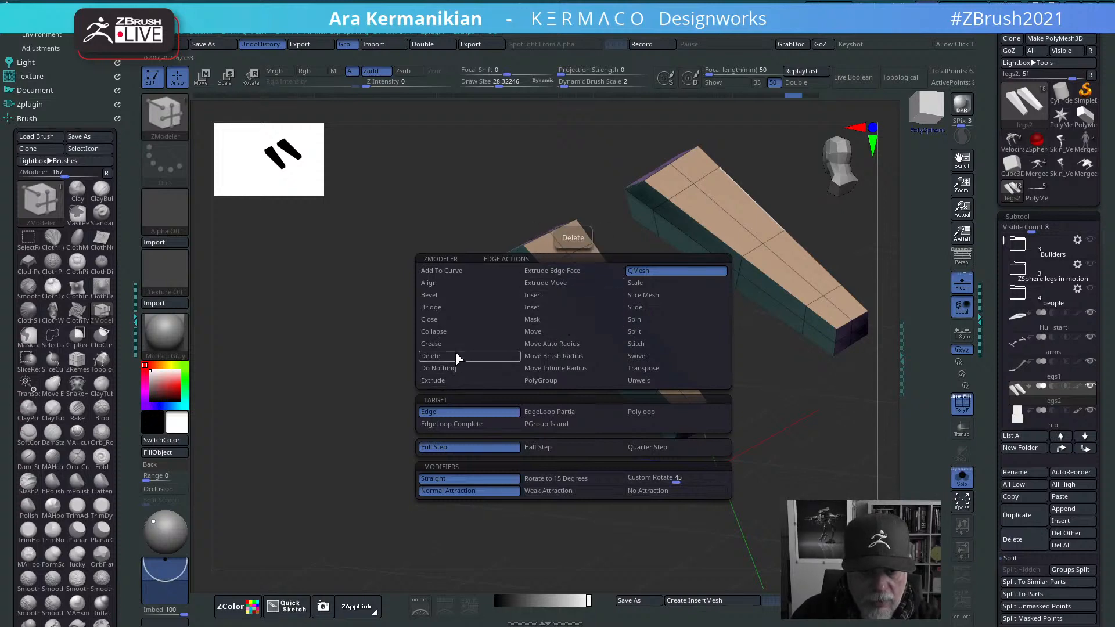
click(458, 381)
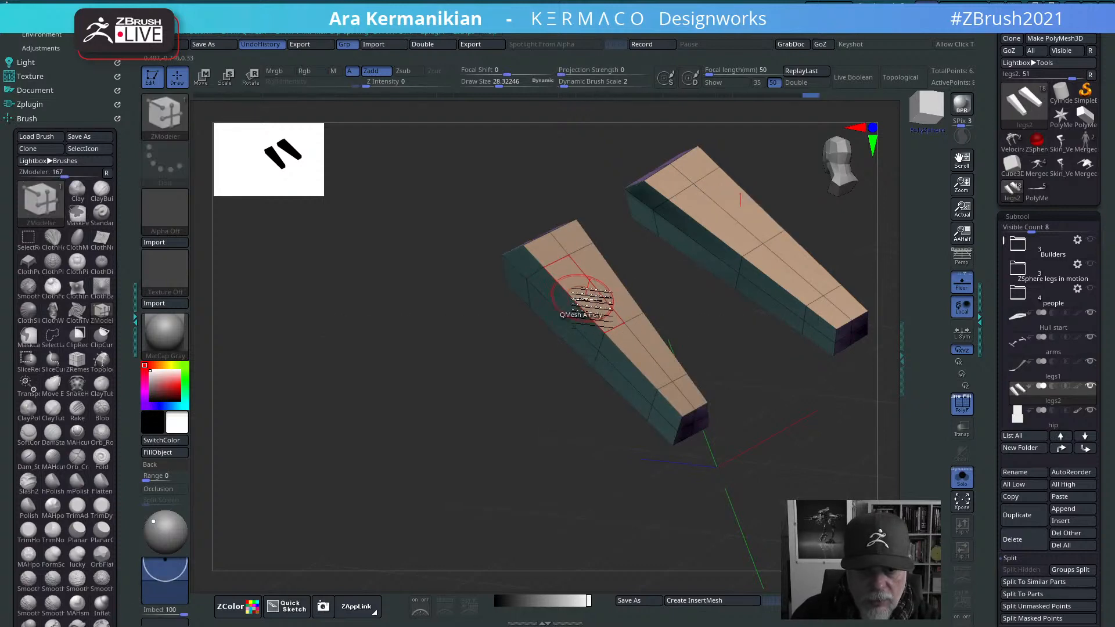
key(space)
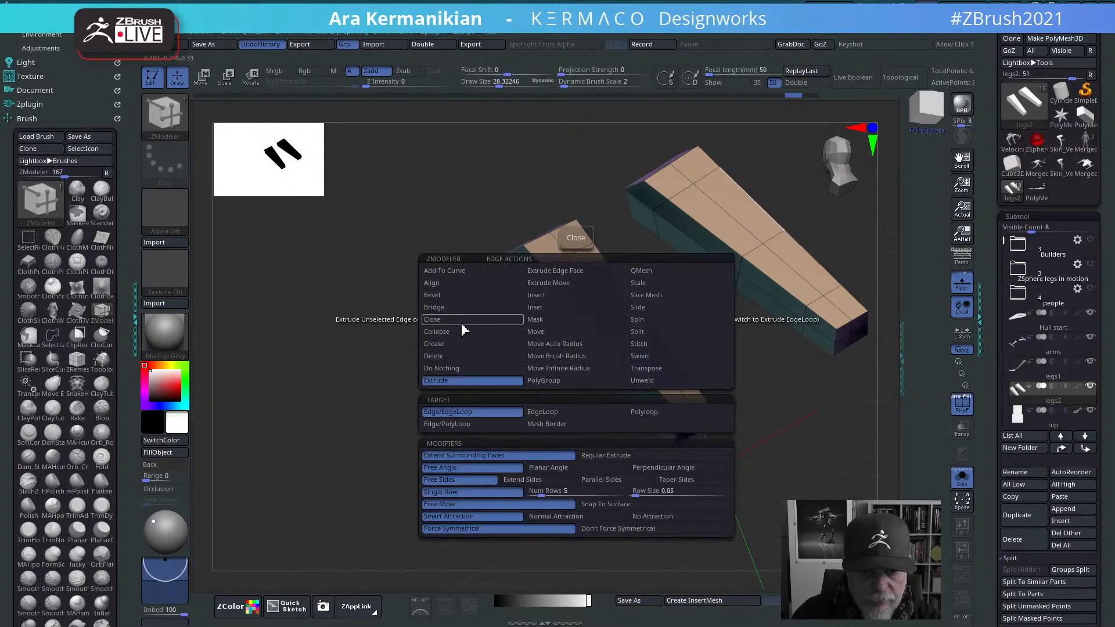
click(479, 296)
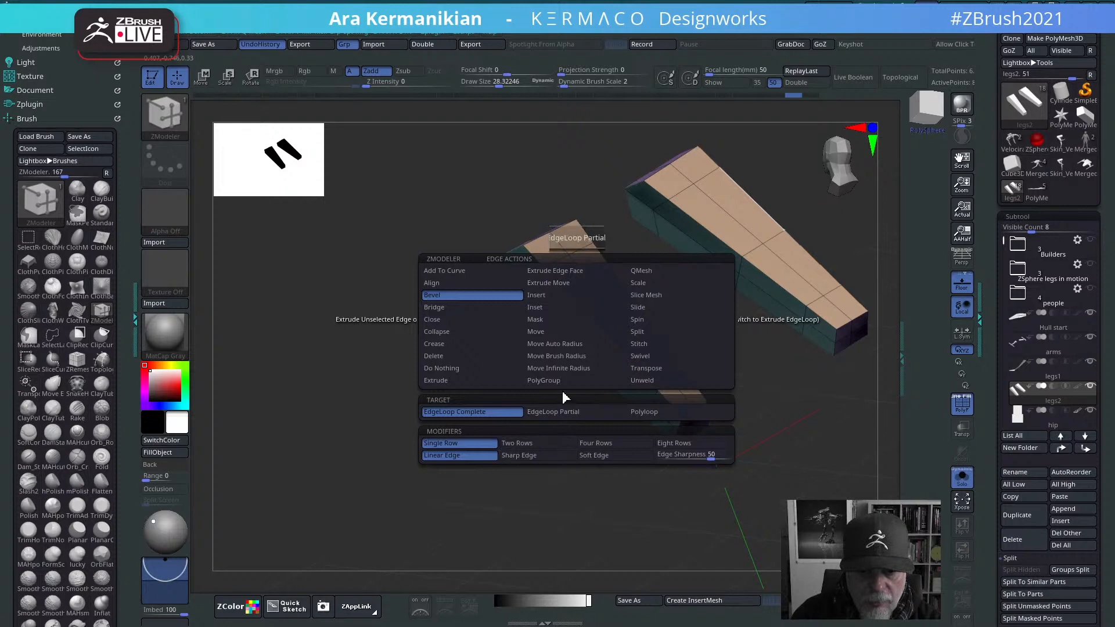
Step: Try beveling the edge loop around the upper legs' rear faces without any masking
drag(578, 318, 595, 319)
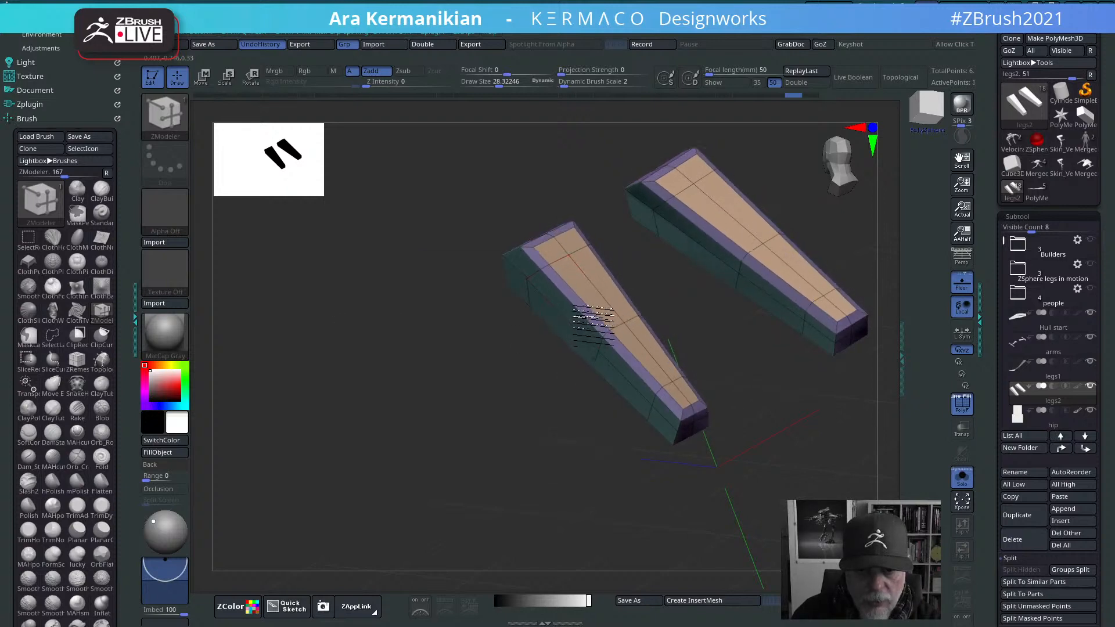
key(ctrl+z)
drag(760, 338, 759, 325)
alt+drag(775, 386, 445, 430)
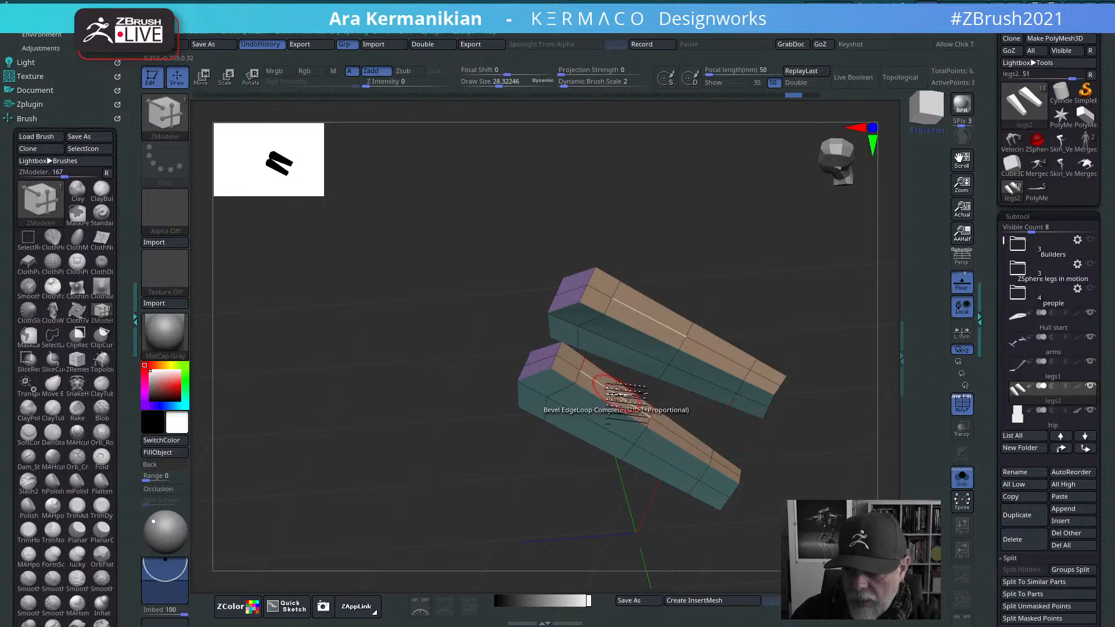
drag(627, 401, 623, 423)
Step: Mask both ends of the upper legs and try beveling the unmasked long edges between them
mouse_move(389, 177)
ctrl+mouse_down()
mouse_move(609, 540)
mouse_move(633, 559)
ctrl+mouse_up()
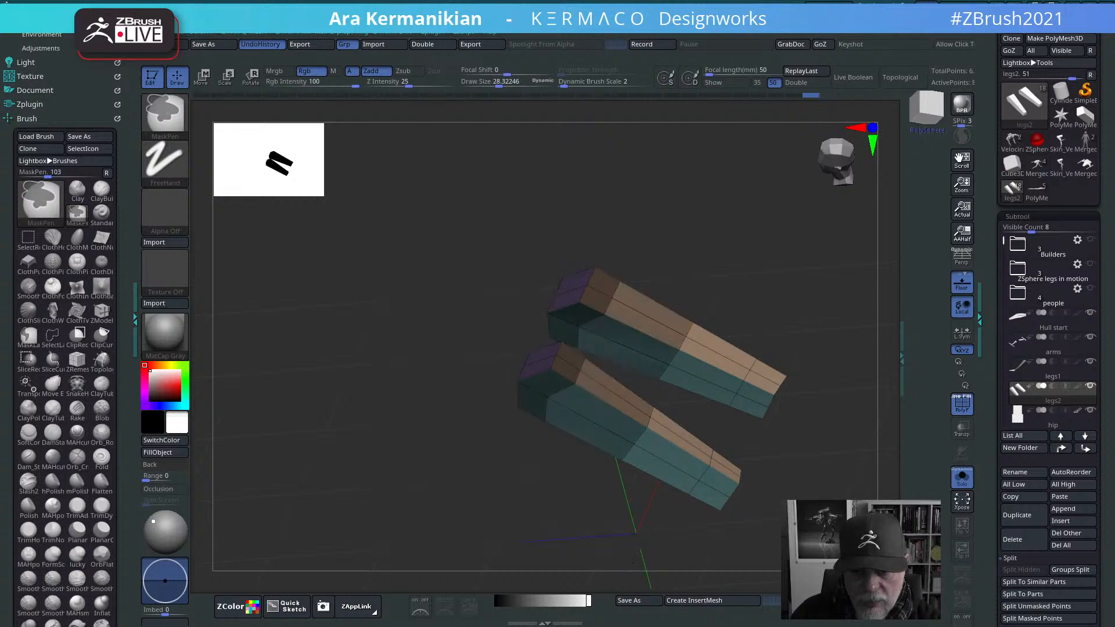
ctrl+drag(811, 564, 696, 279)
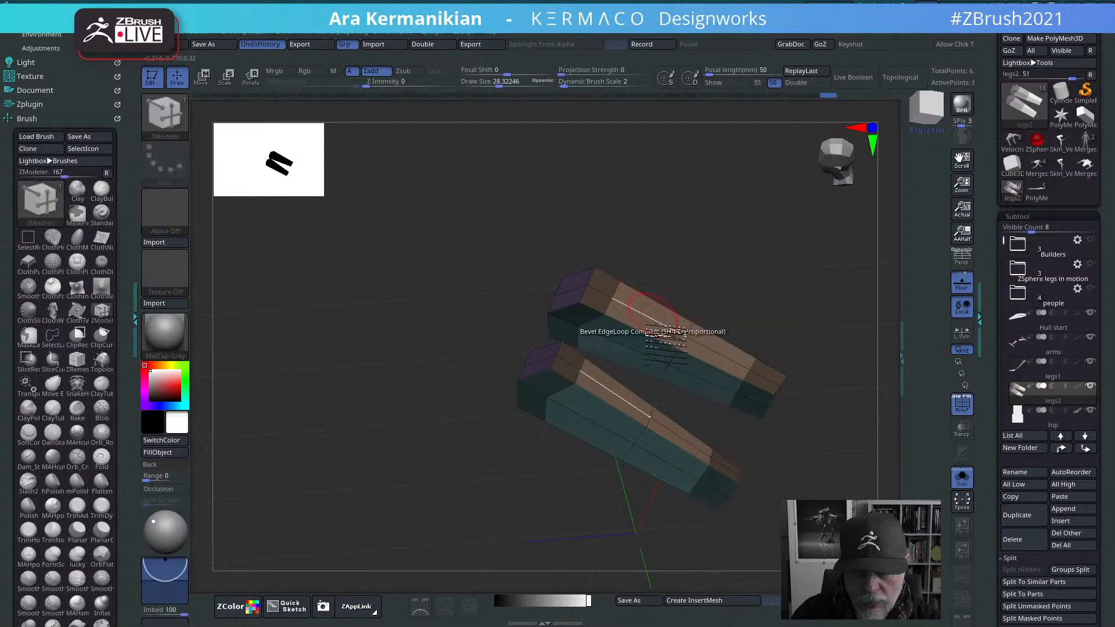
drag(621, 412, 640, 430)
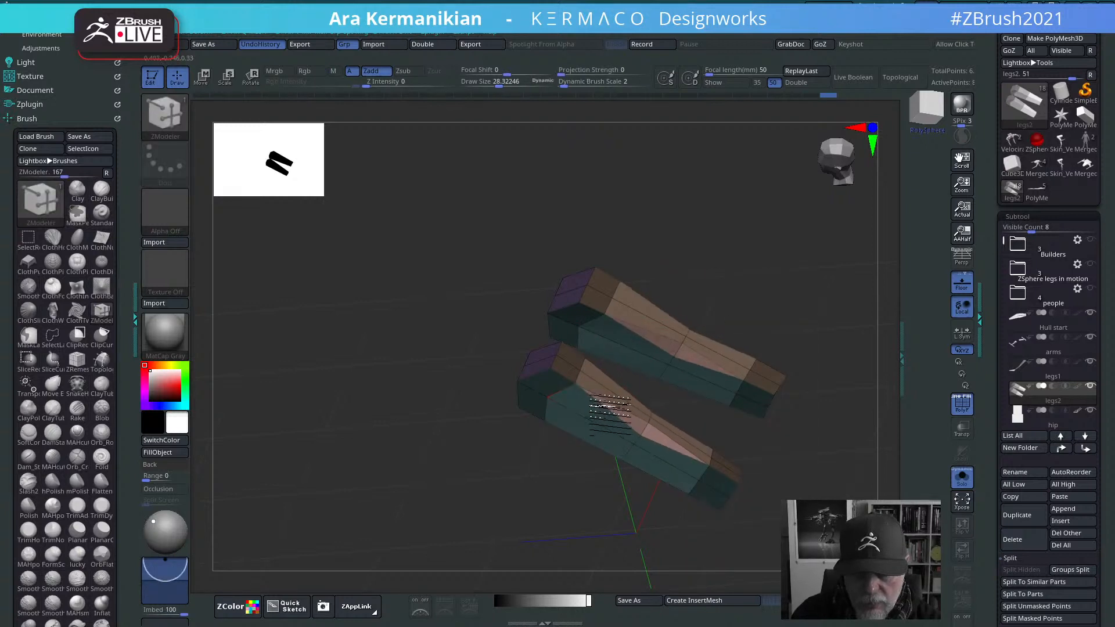
mouse_move(820, 284)
mouse_down()
mouse_move(796, 295)
mouse_move(814, 296)
mouse_up()
key(ctrl+z)
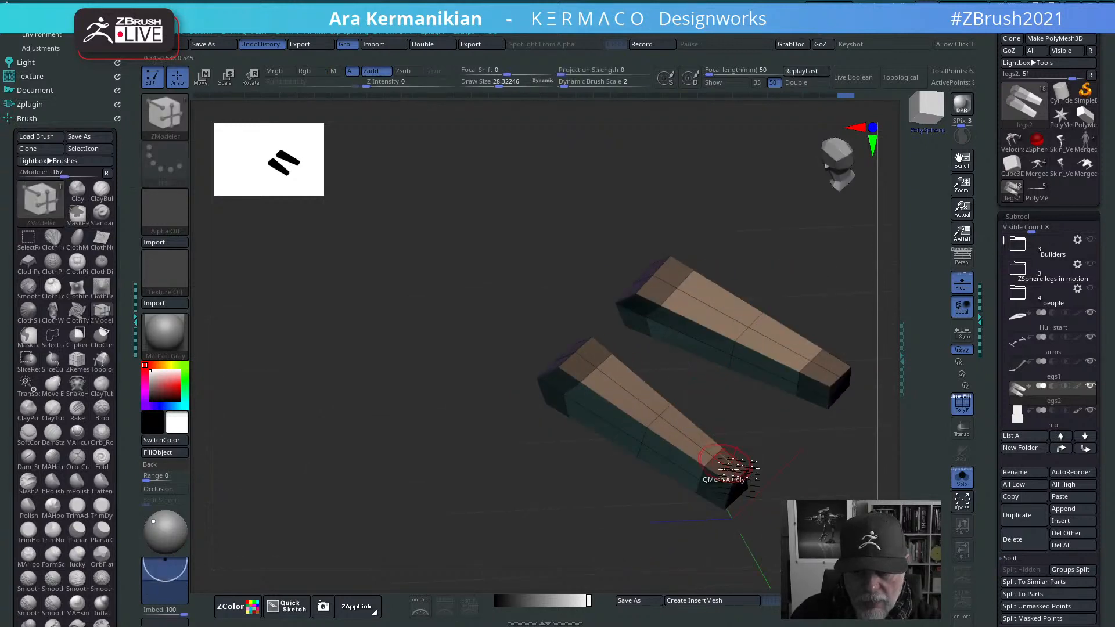
Step: Mask both ends of the upper legs again in side view and try beveling the middle of their outer rear edges
mouse_move(800, 492)
mouse_down()
mouse_move(843, 463)
mouse_move(814, 460)
mouse_move(772, 341)
mouse_move(820, 365)
mouse_move(748, 347)
mouse_move(848, 479)
mouse_up()
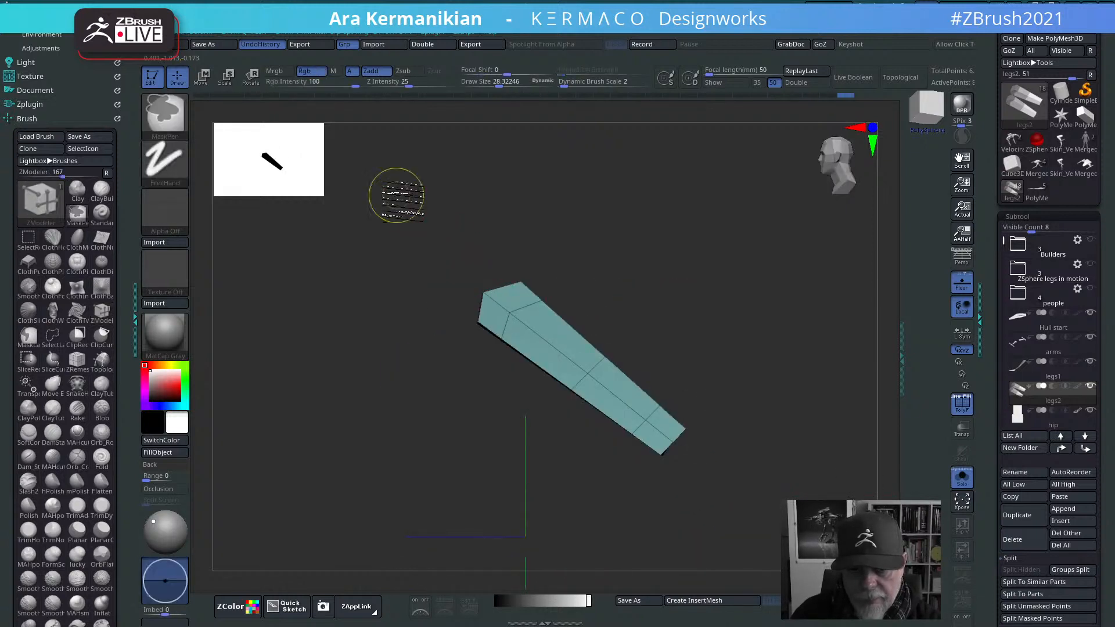
mouse_move(391, 183)
ctrl+mouse_down()
mouse_move(563, 423)
mouse_move(530, 405)
mouse_move(548, 407)
ctrl+mouse_up()
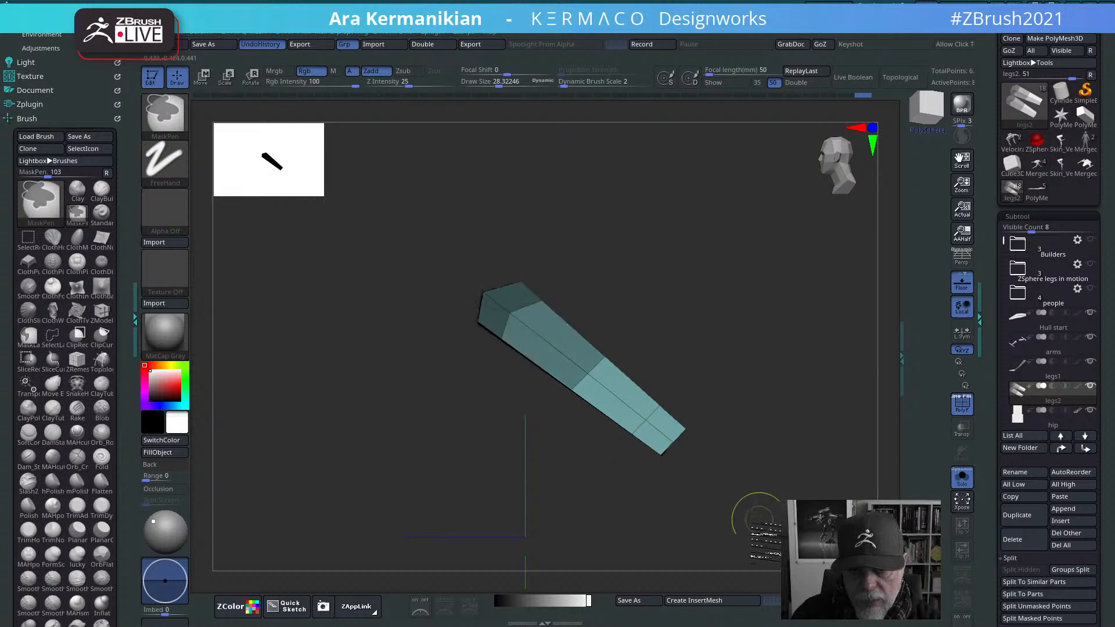
ctrl+drag(781, 544, 622, 379)
drag(778, 340, 703, 363)
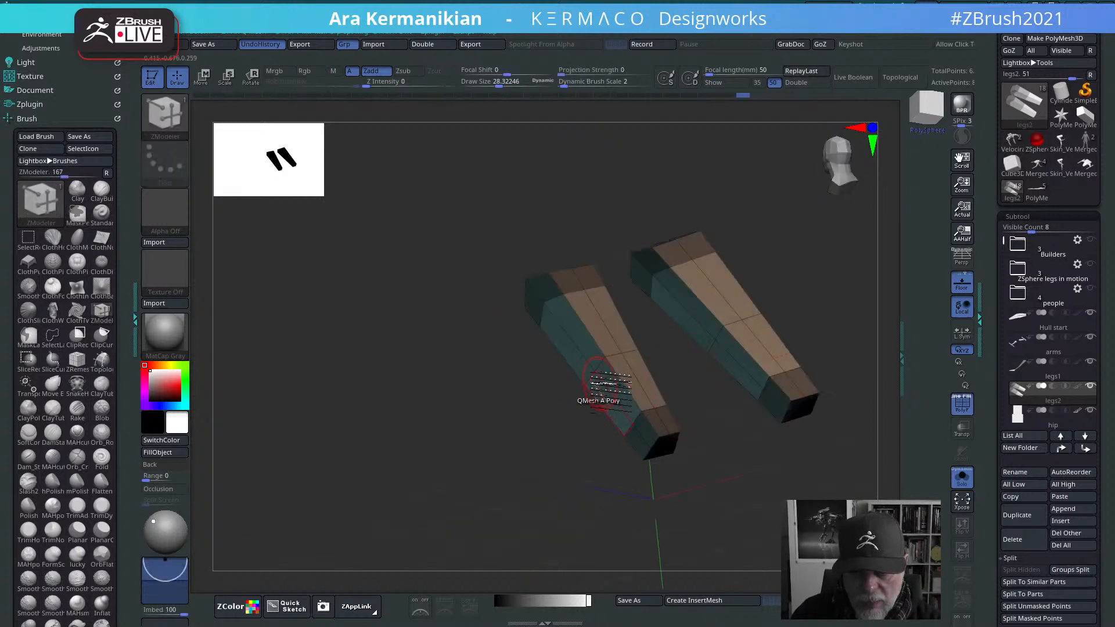
drag(613, 372, 621, 387)
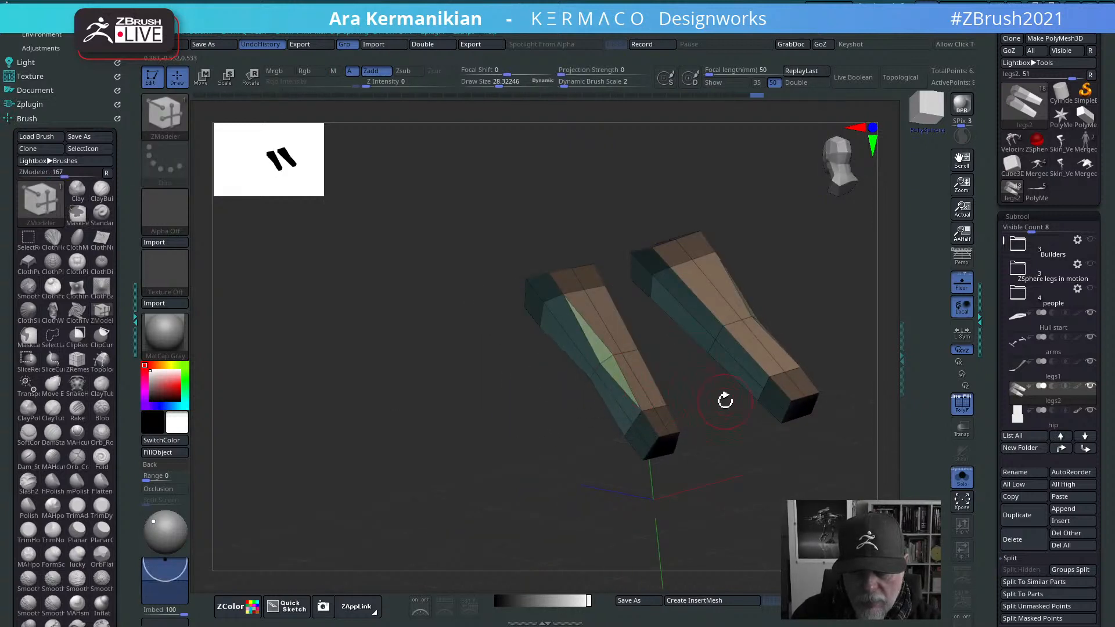
drag(724, 398, 640, 385)
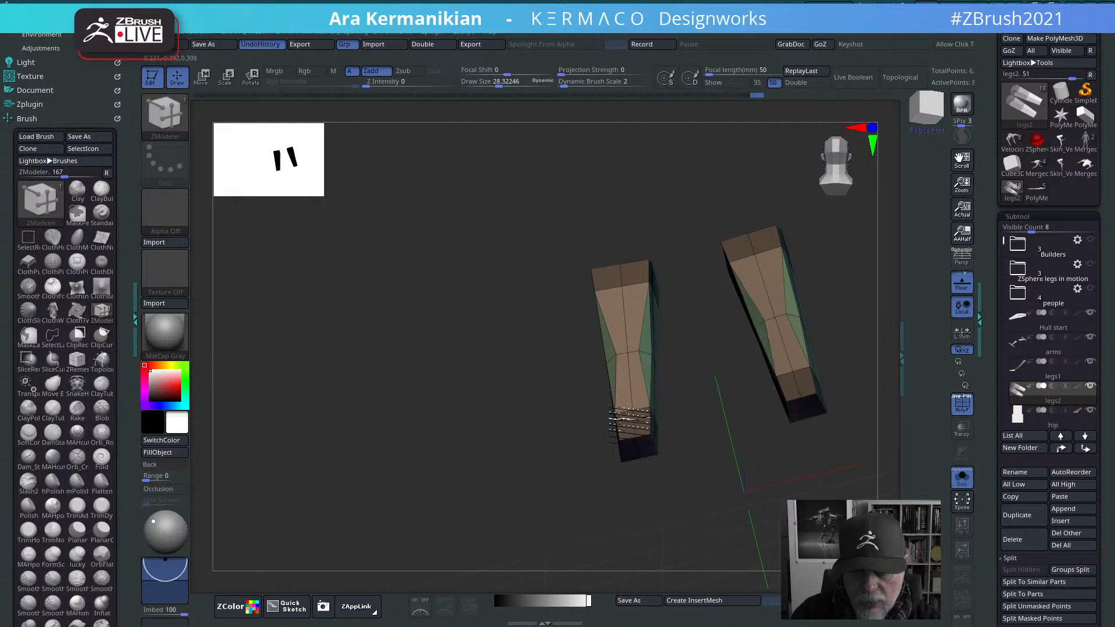
drag(722, 513, 704, 359)
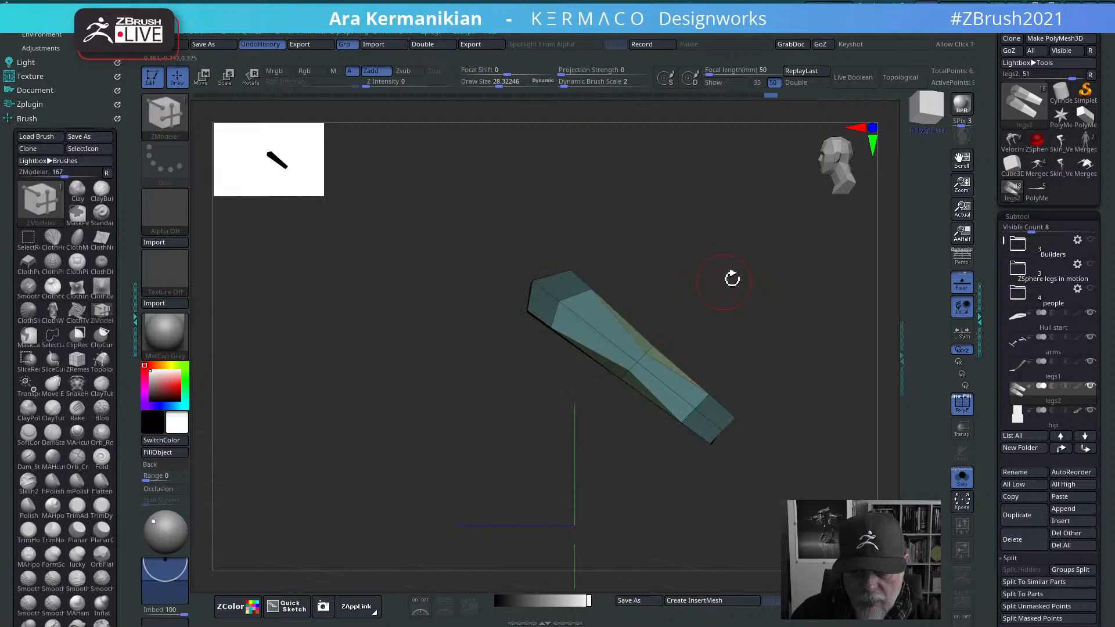
drag(731, 276, 713, 286)
key(ctrl+z)
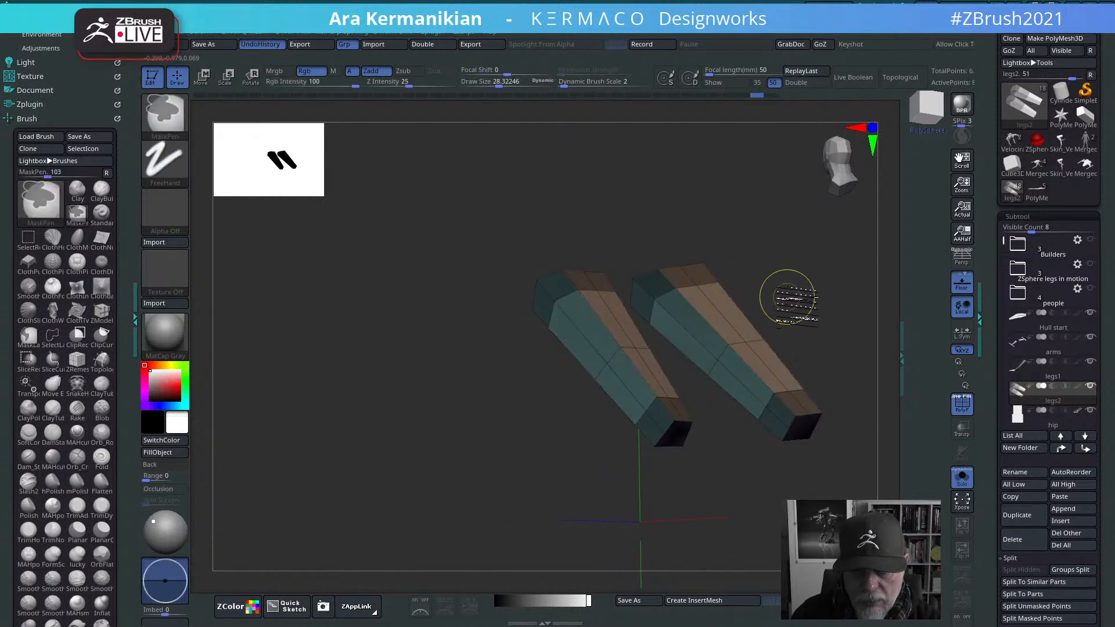
key(ctrl+z)
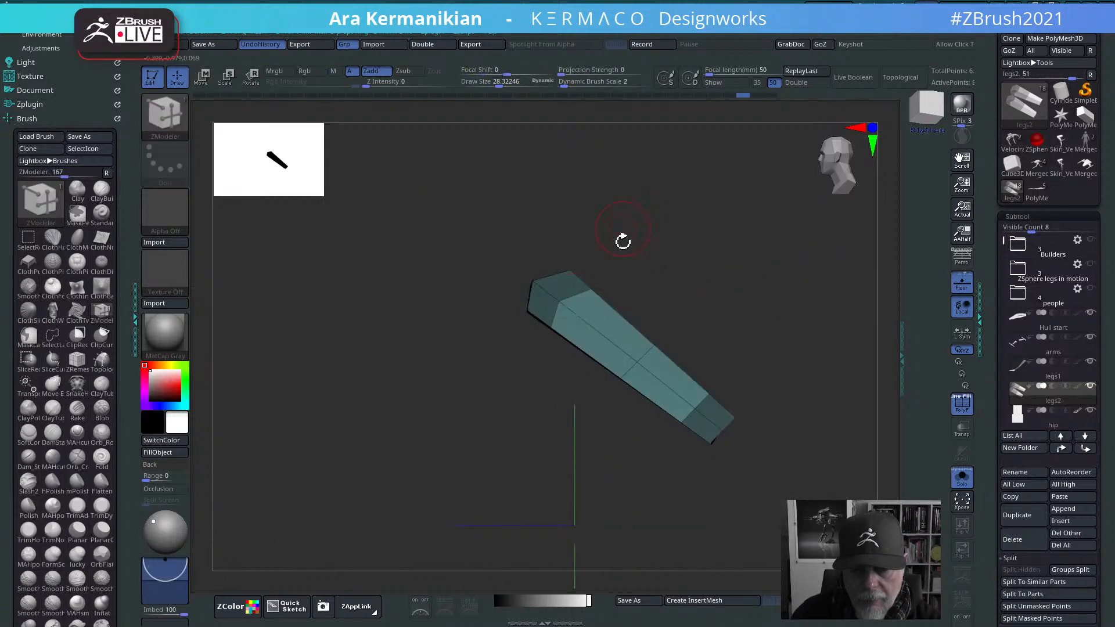
Step: Switch the masking brush to MaskLasso, mask the ends of the upper legs and bevel their outer rear edges
ctrl+click(153, 118)
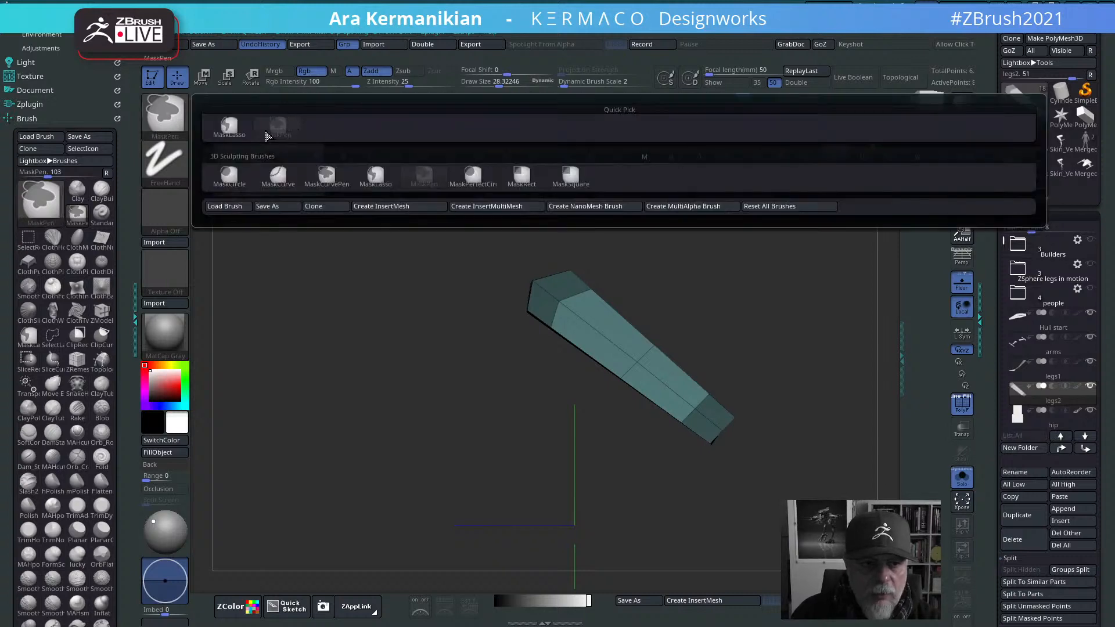
click(229, 125)
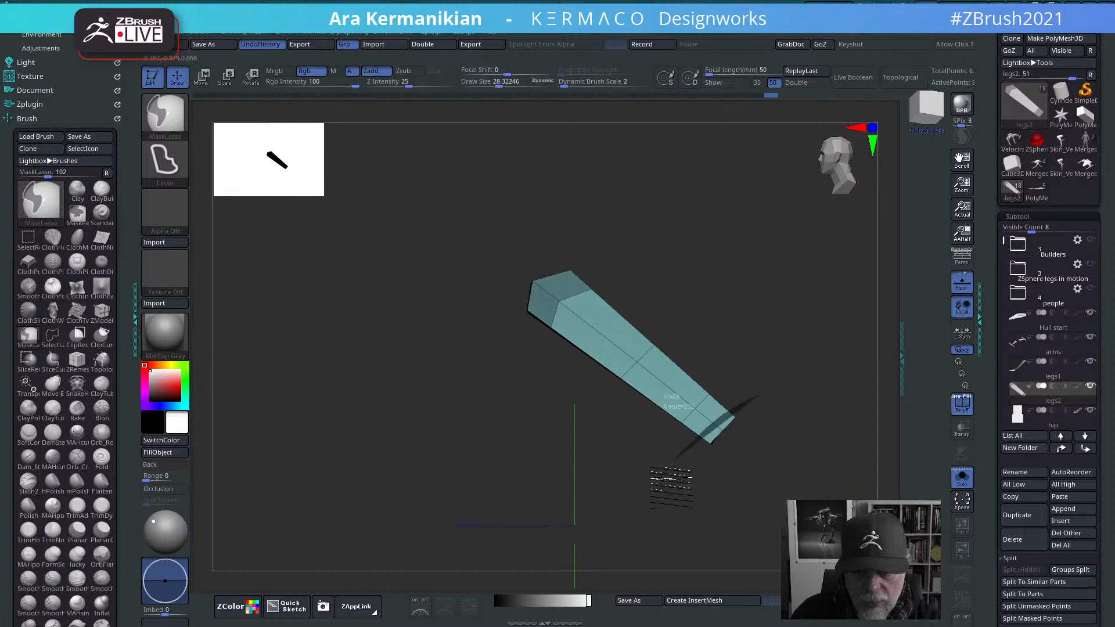
mouse_move(739, 304)
mouse_down()
mouse_move(652, 368)
mouse_move(615, 354)
mouse_move(633, 366)
mouse_up()
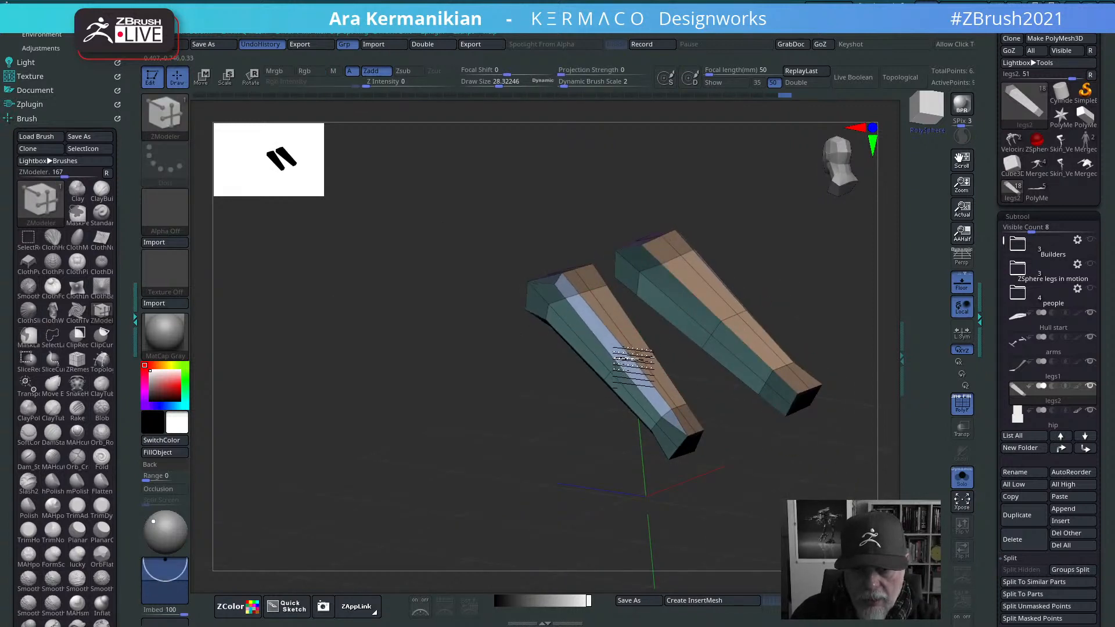
Step: Bevel the upper legs' inner rear edges and the edges bordering the outer rear bevel
drag(813, 281, 760, 302)
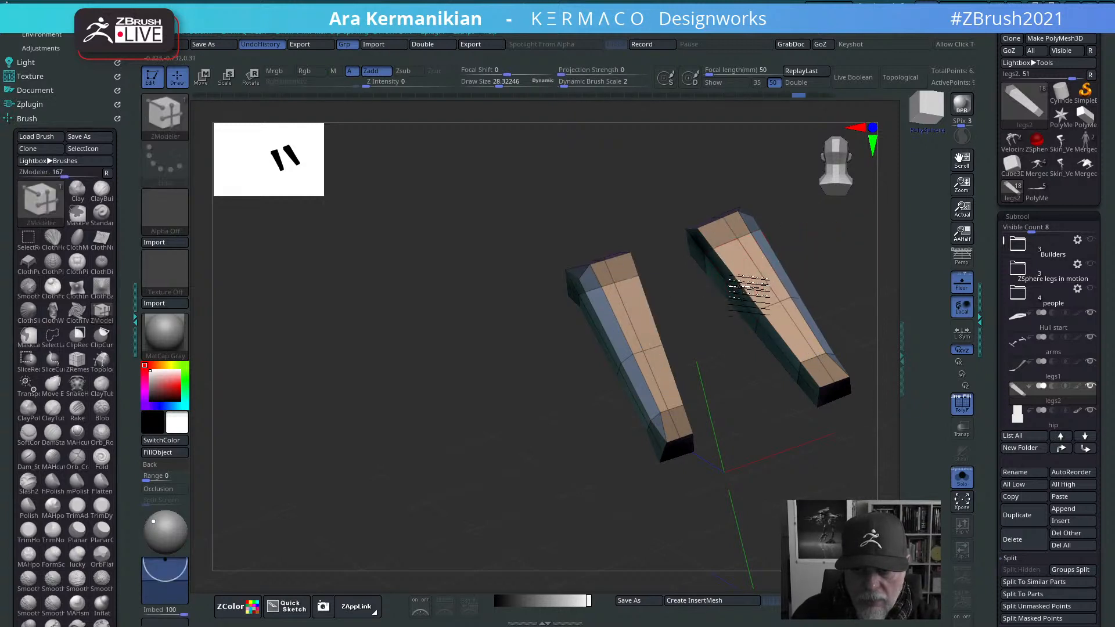
drag(749, 290, 762, 302)
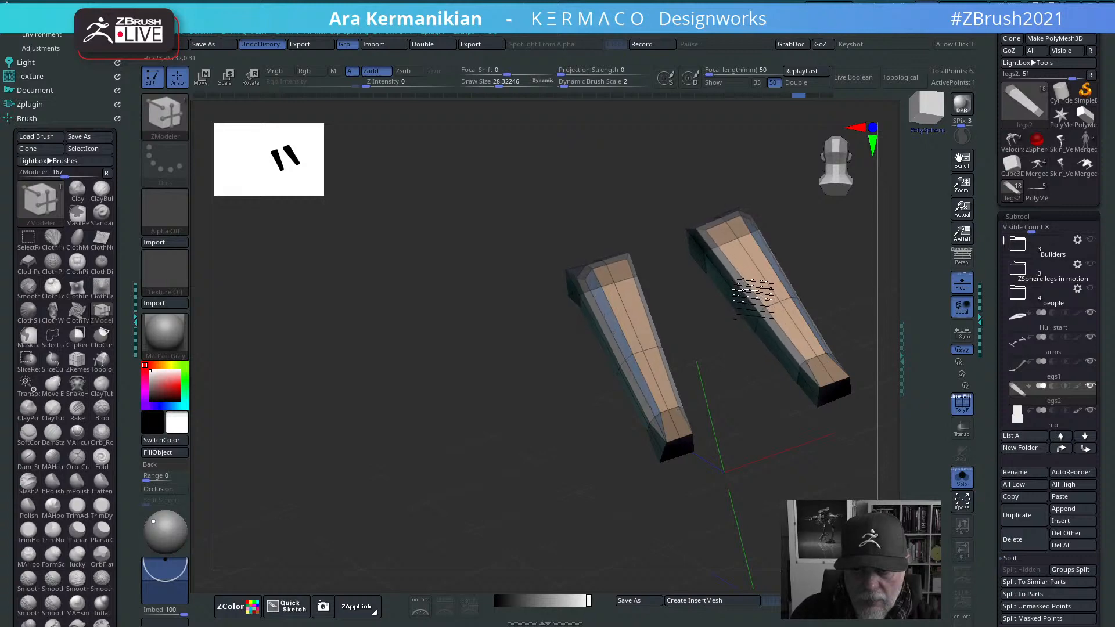
drag(854, 237, 751, 265)
drag(809, 349, 685, 363)
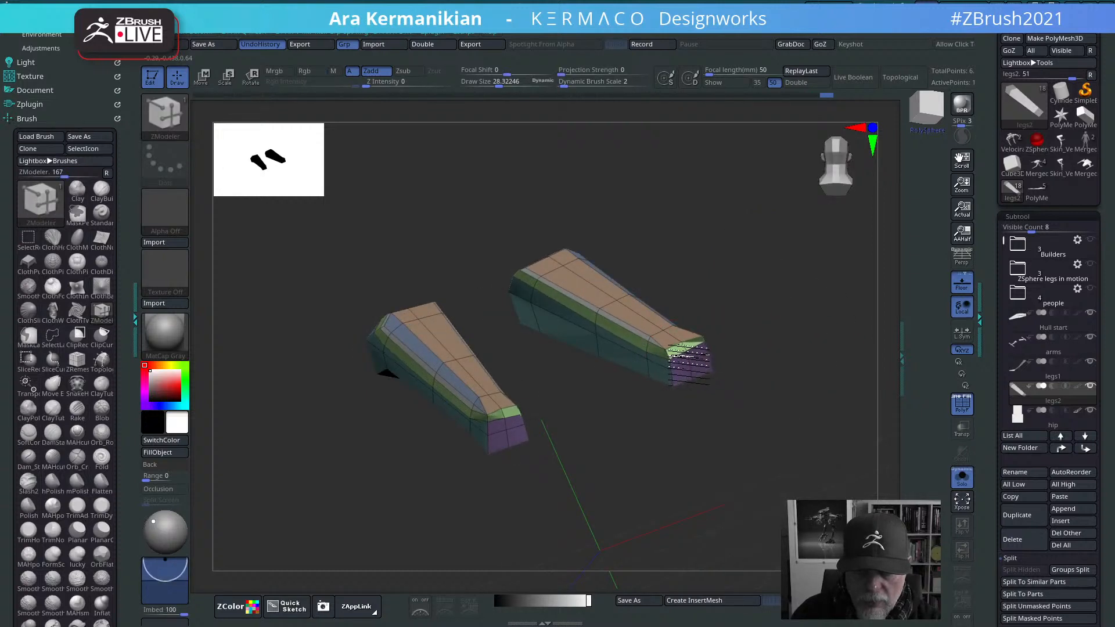
drag(772, 326, 716, 353)
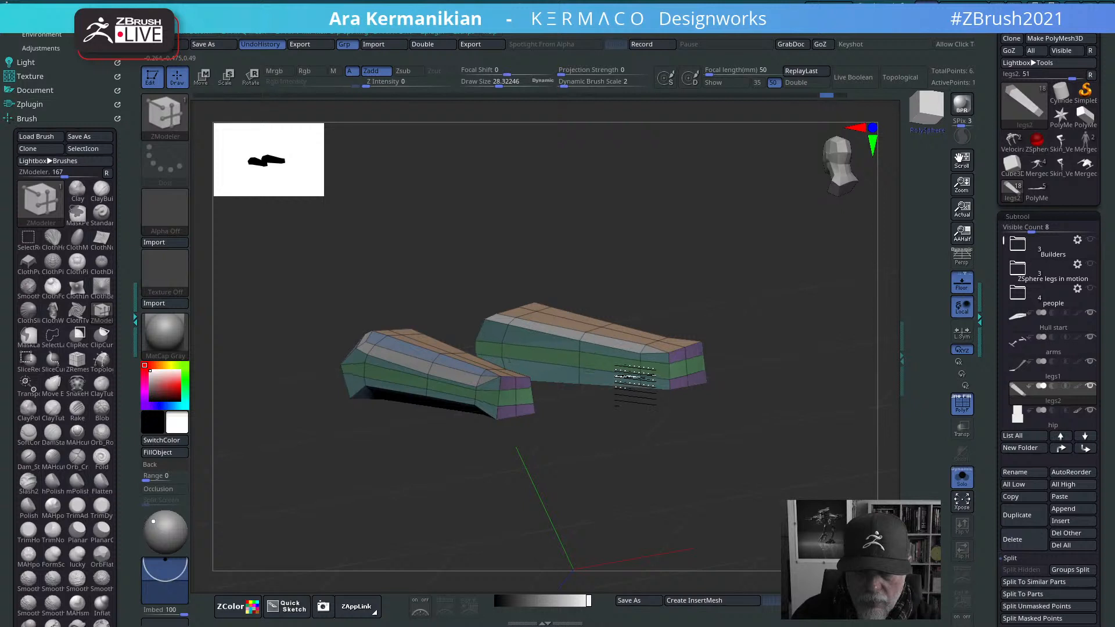
drag(803, 353, 741, 525)
Step: Check the beveled upper legs without Polyframe, restore it, and leave Solo mode to inspect them on the whole walker
click(962, 406)
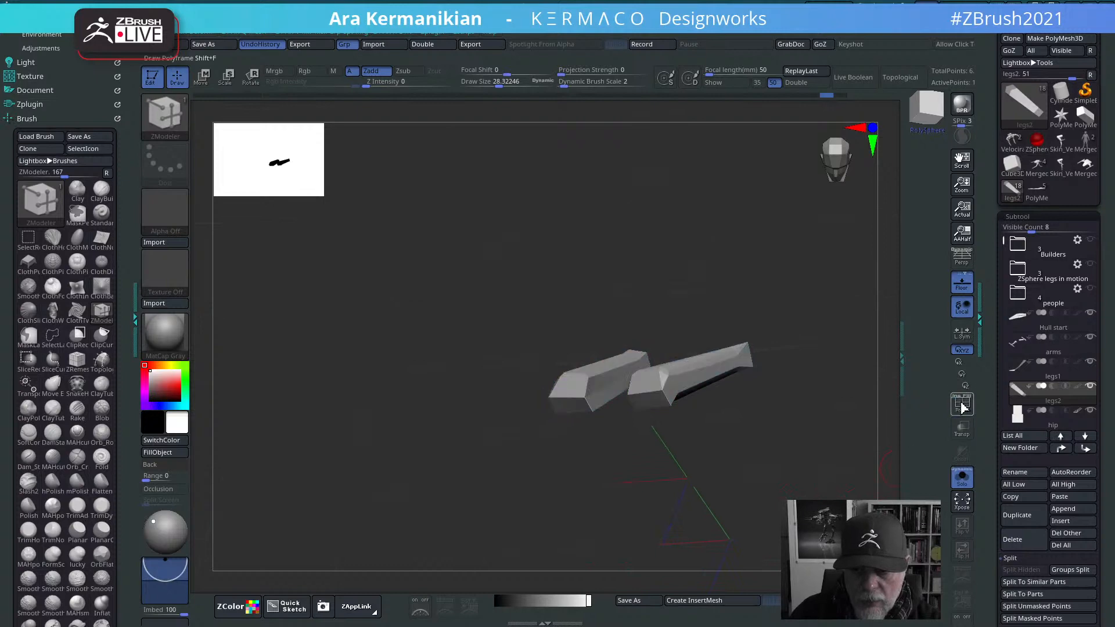
click(962, 407)
click(961, 476)
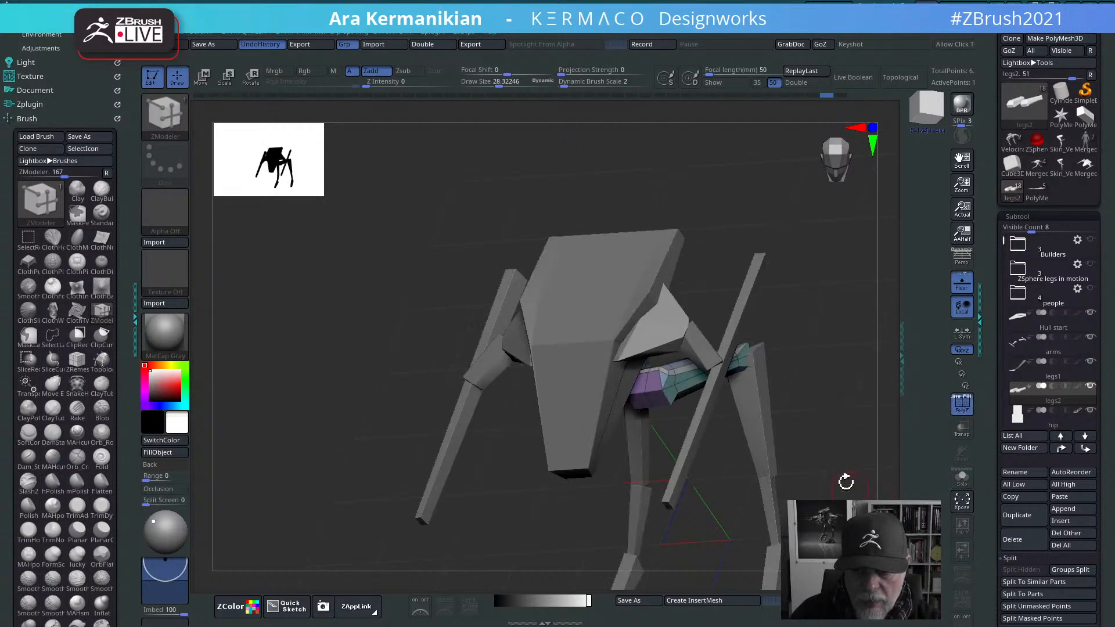
drag(846, 480, 538, 297)
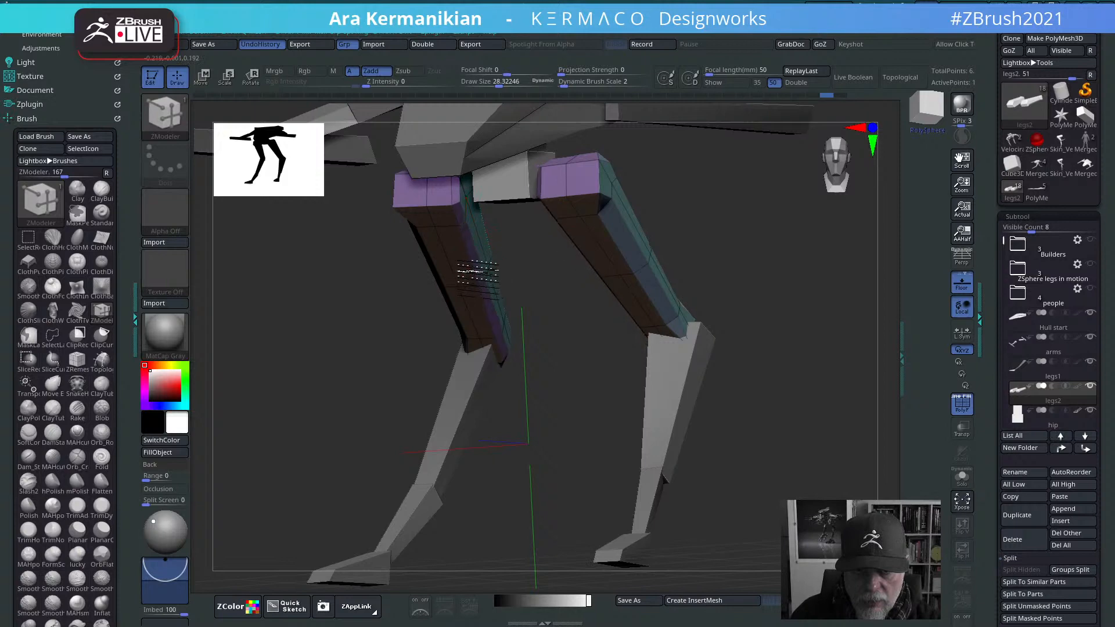
drag(735, 252, 699, 306)
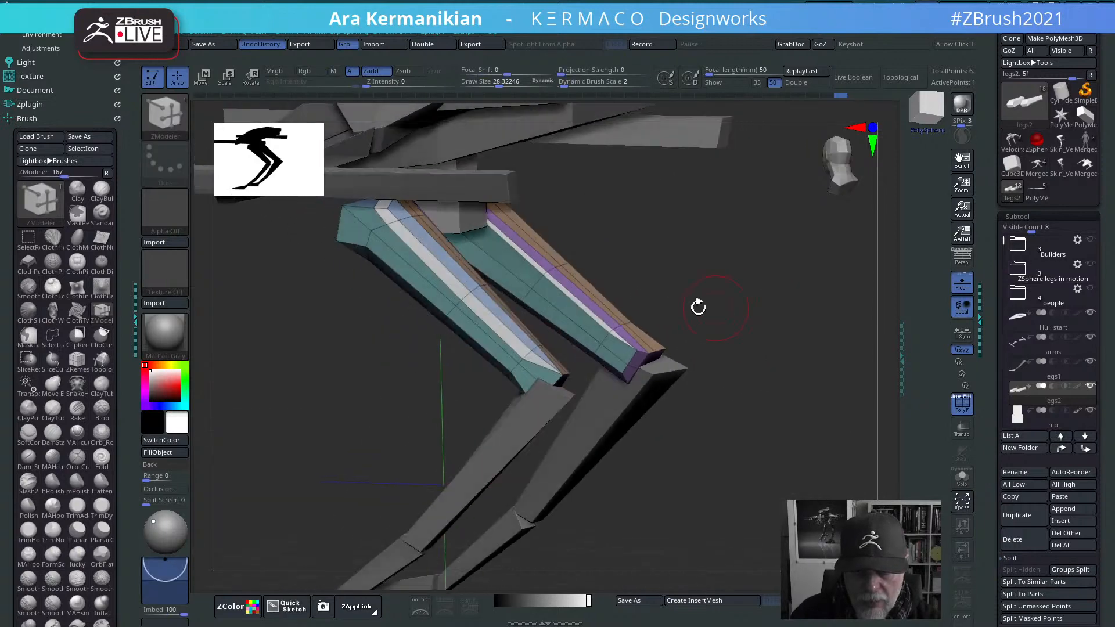
drag(757, 331, 774, 321)
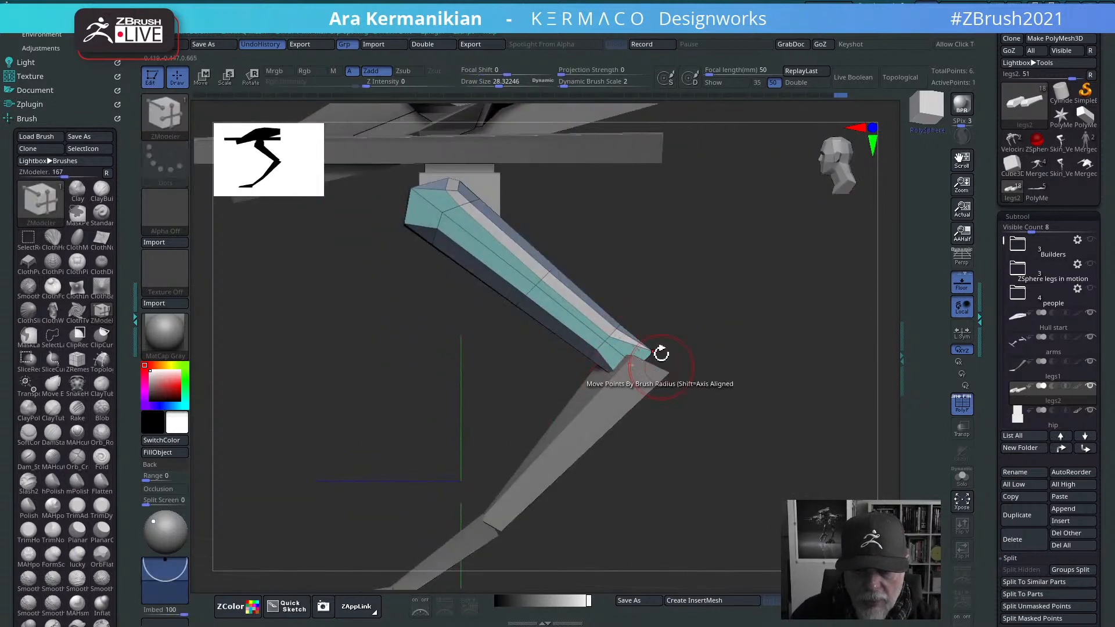
drag(685, 372, 619, 291)
drag(693, 296, 681, 318)
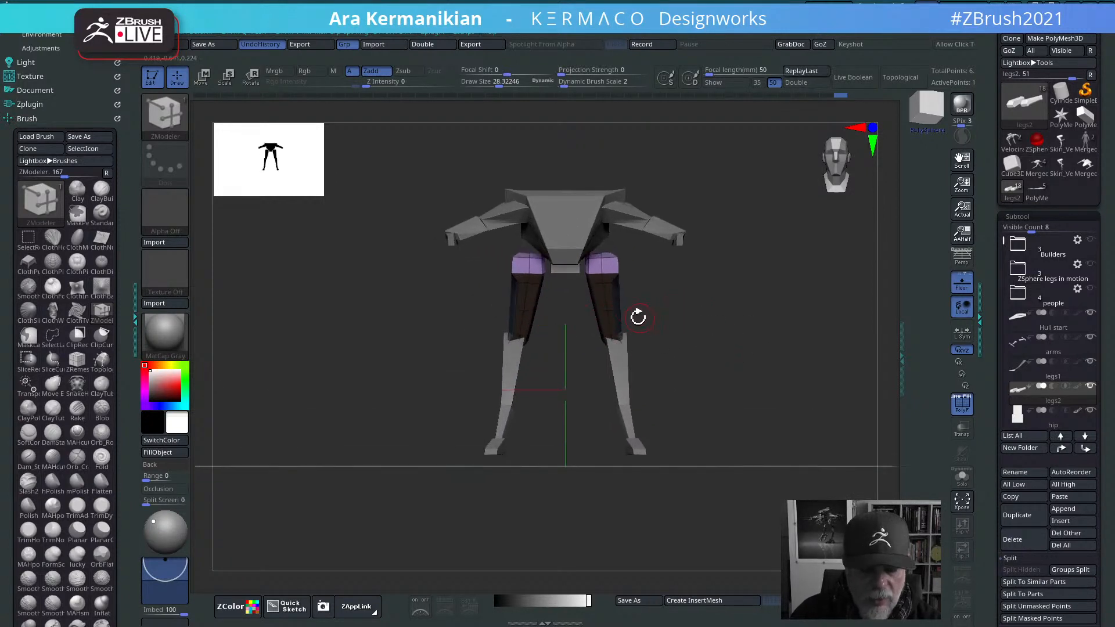
Step: Reshape the inner contour of the upper legs in front view with the Move brush at a draw size of about 67
key(b)
key(m)
key(v)
drag(611, 317, 614, 318)
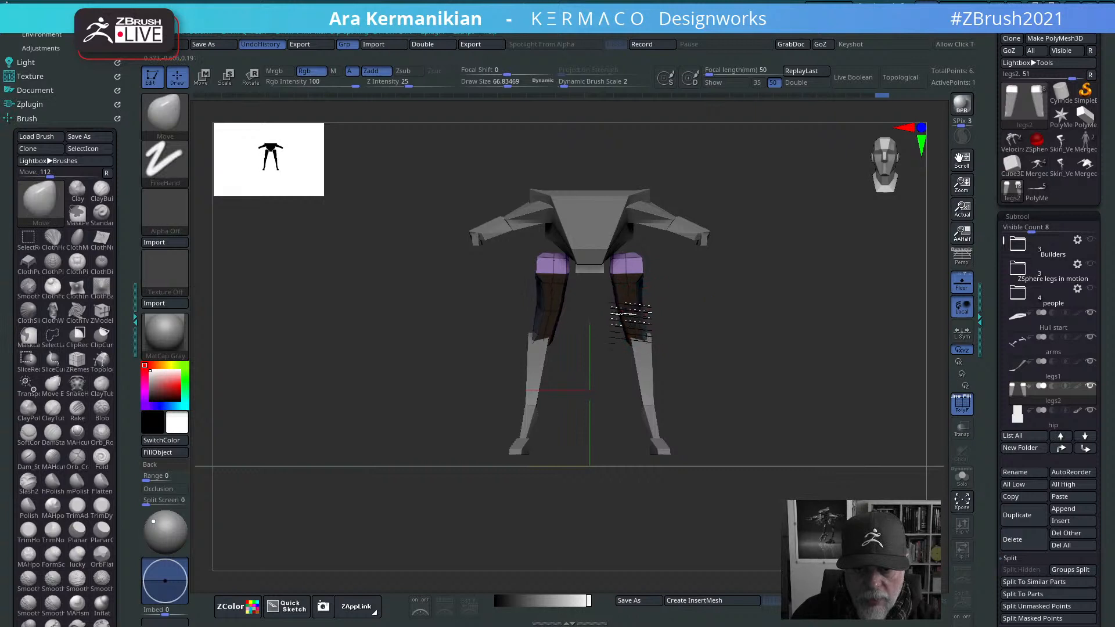
key(ctrl+z)
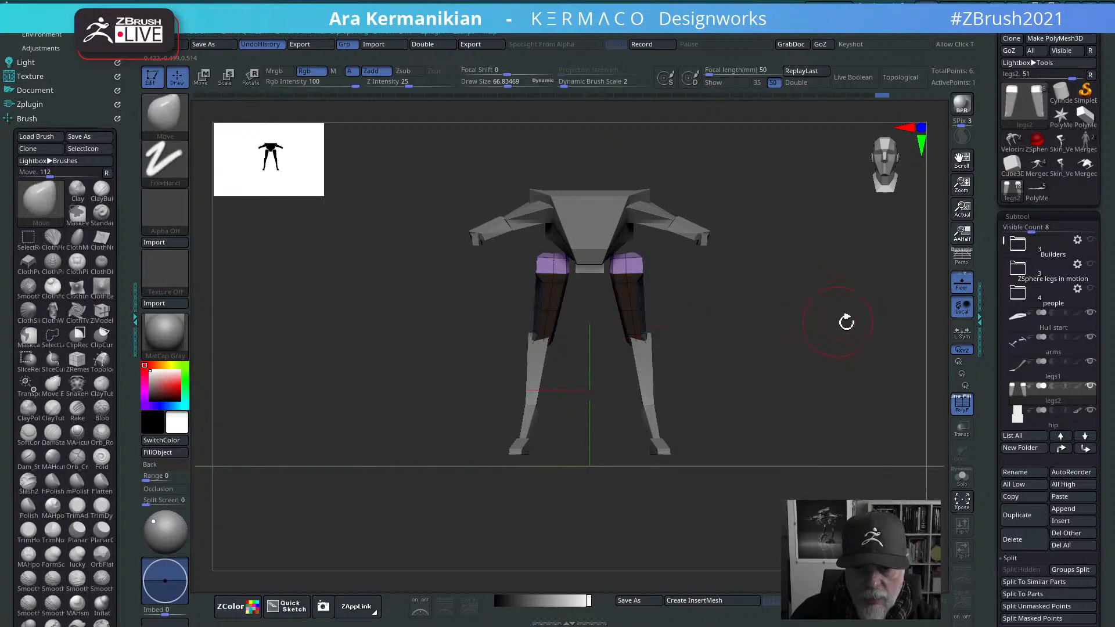
shift+drag(843, 322, 842, 314)
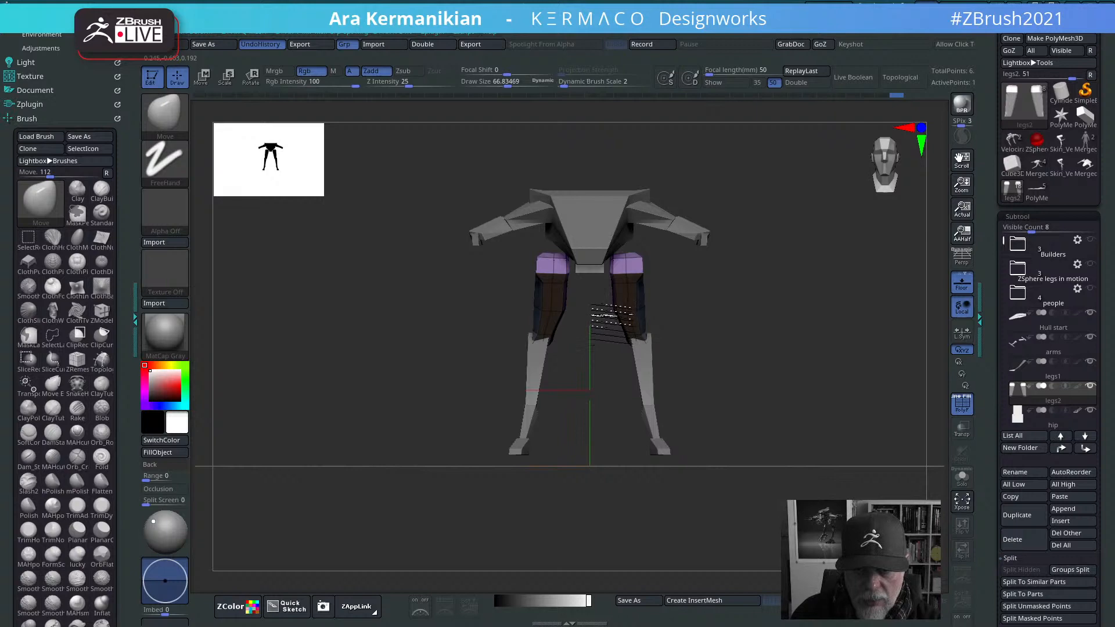
drag(794, 353, 581, 337)
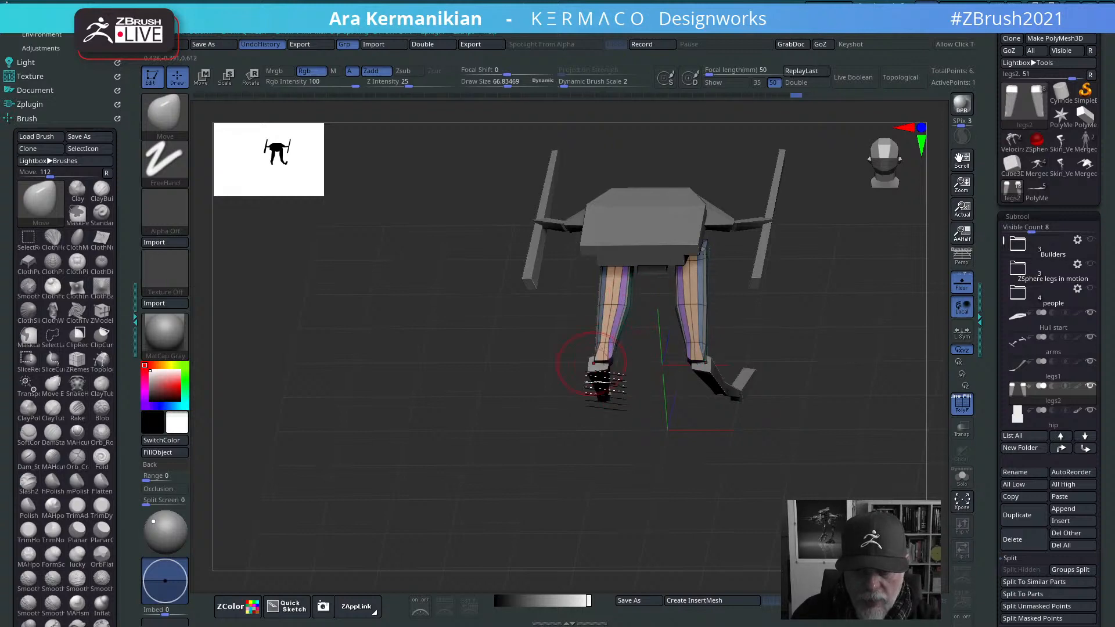
Step: Bend the lower half of the upper legs upward toward the knees in side view with the Move brush at a draw size of about 67
drag(622, 480, 901, 402)
alt+drag(777, 389, 879, 388)
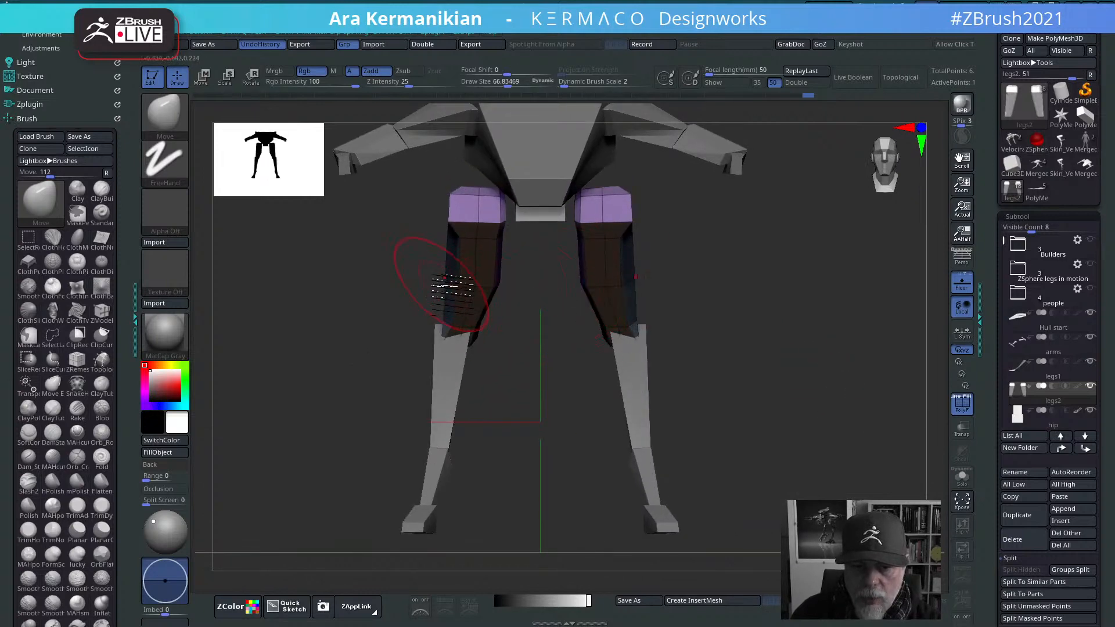
mouse_move(801, 316)
alt+mouse_down()
mouse_move(837, 358)
mouse_move(796, 323)
mouse_move(724, 320)
mouse_move(836, 301)
mouse_move(812, 313)
alt+mouse_up()
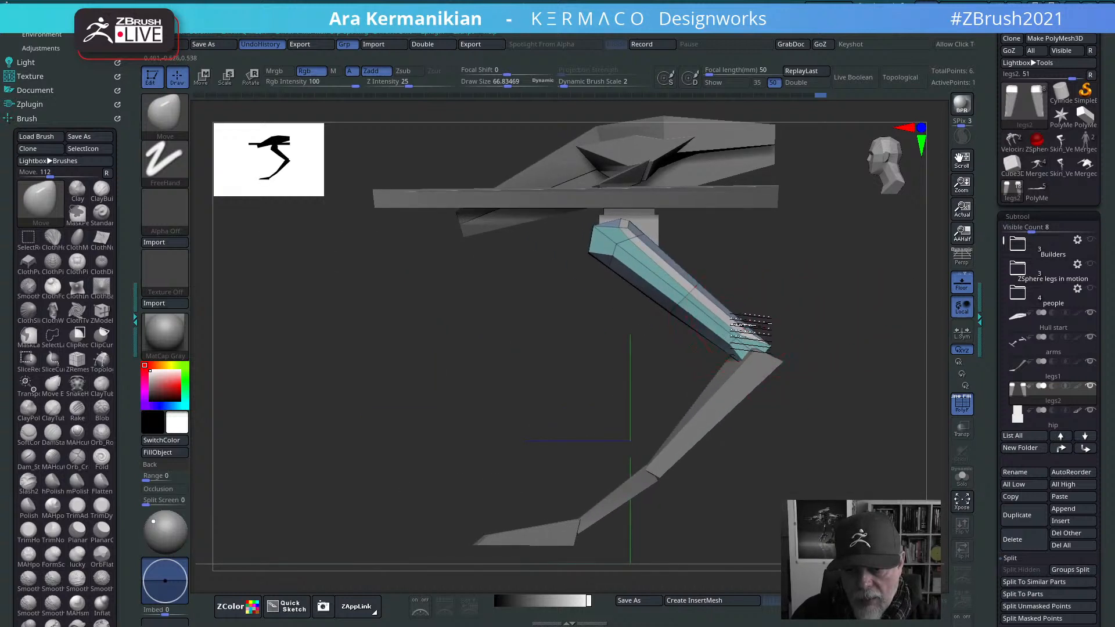
drag(751, 331, 778, 314)
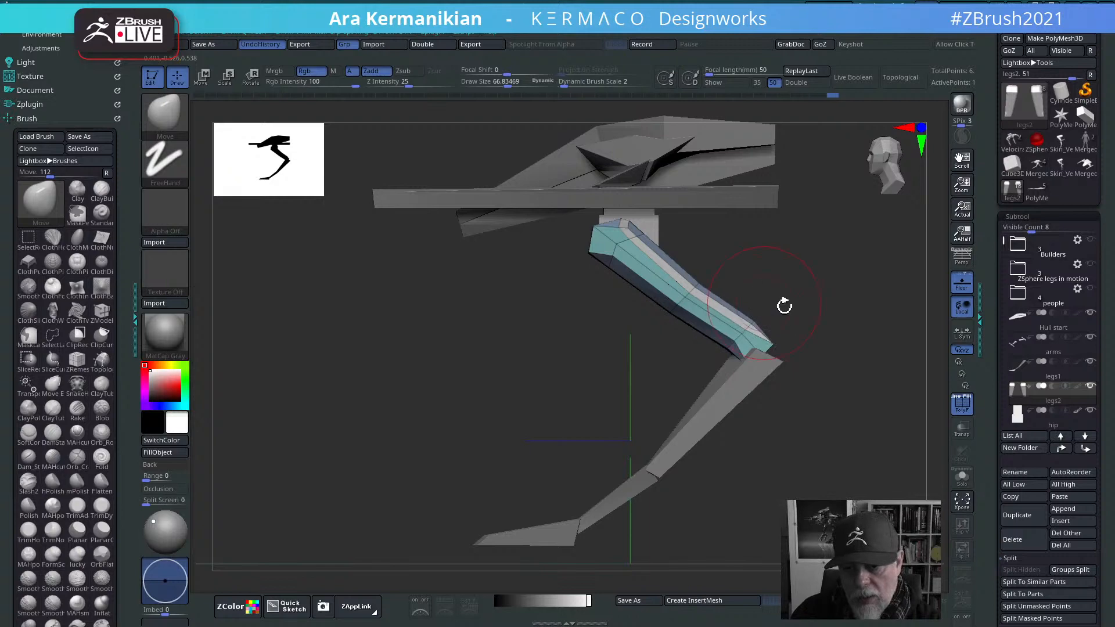
drag(883, 354, 746, 352)
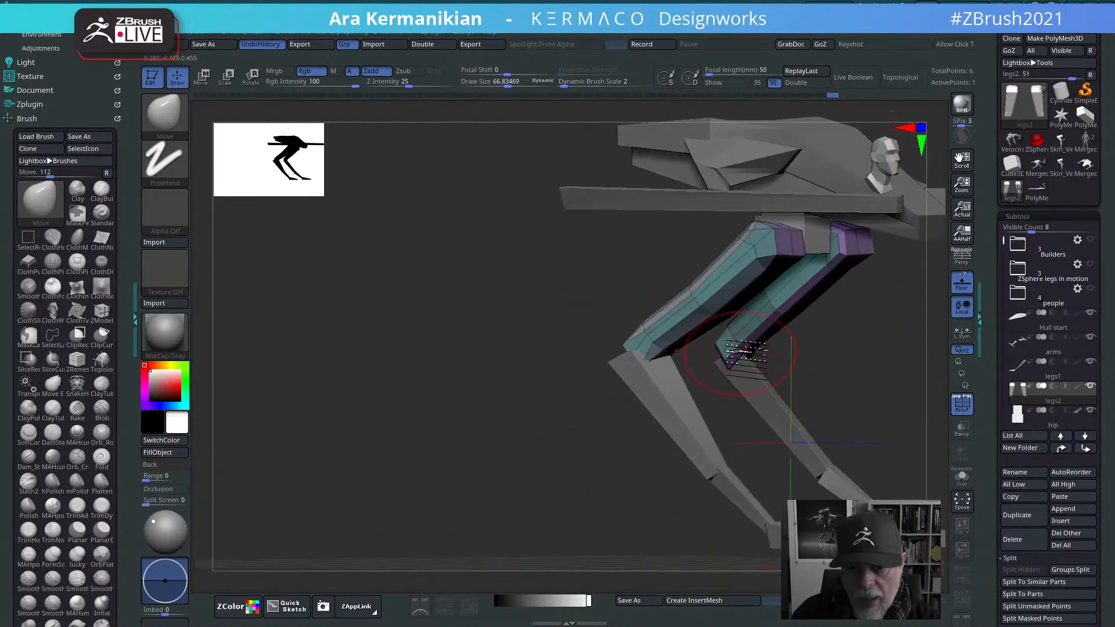
Step: Turn on Transparency, reduce the draw size to about 28, and adjust the lower ends of the upper legs in rear view with the Move brush
mouse_move(824, 376)
mouse_down()
mouse_move(833, 391)
mouse_move(861, 380)
mouse_move(821, 341)
mouse_move(832, 369)
mouse_move(889, 343)
mouse_move(899, 360)
mouse_move(863, 385)
mouse_move(873, 423)
mouse_move(854, 391)
mouse_up()
click(967, 431)
key(s)
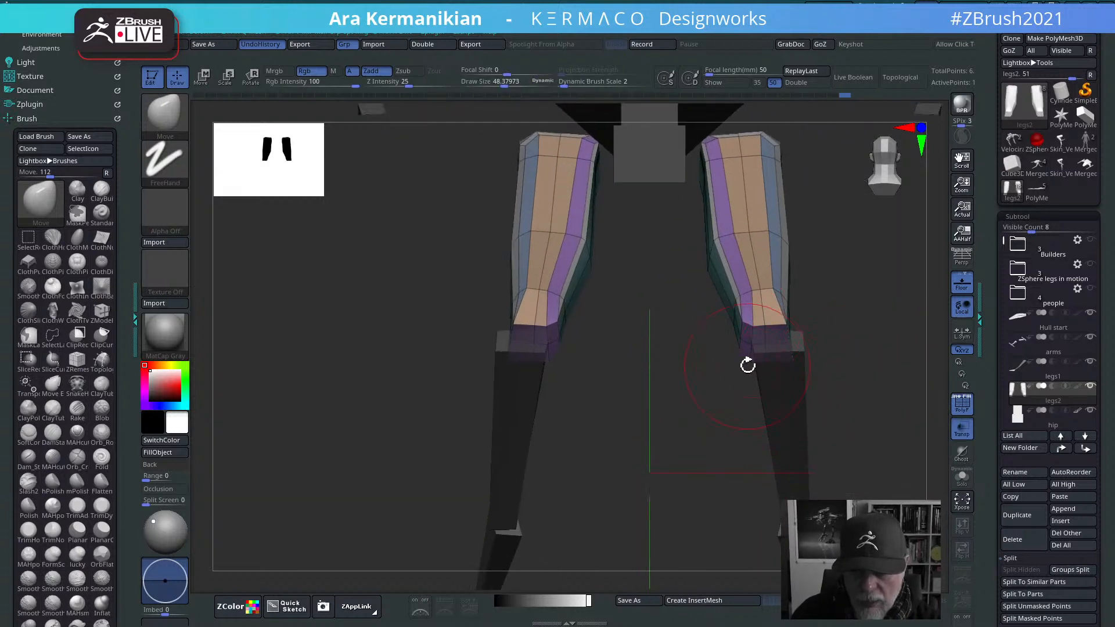
key(s)
drag(735, 377, 727, 378)
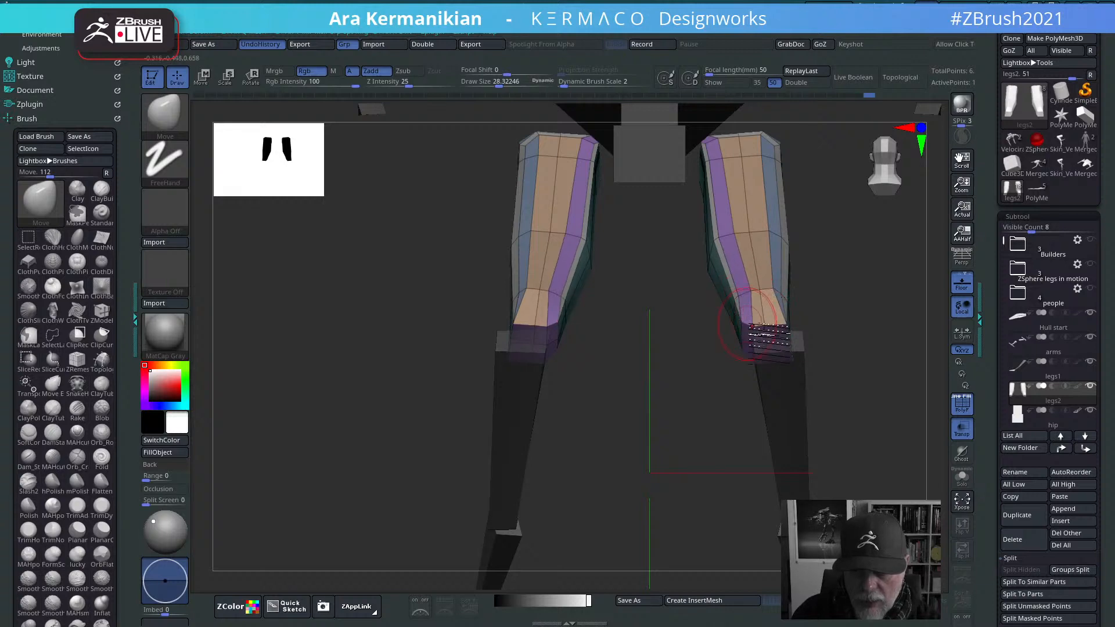
drag(753, 327, 755, 325)
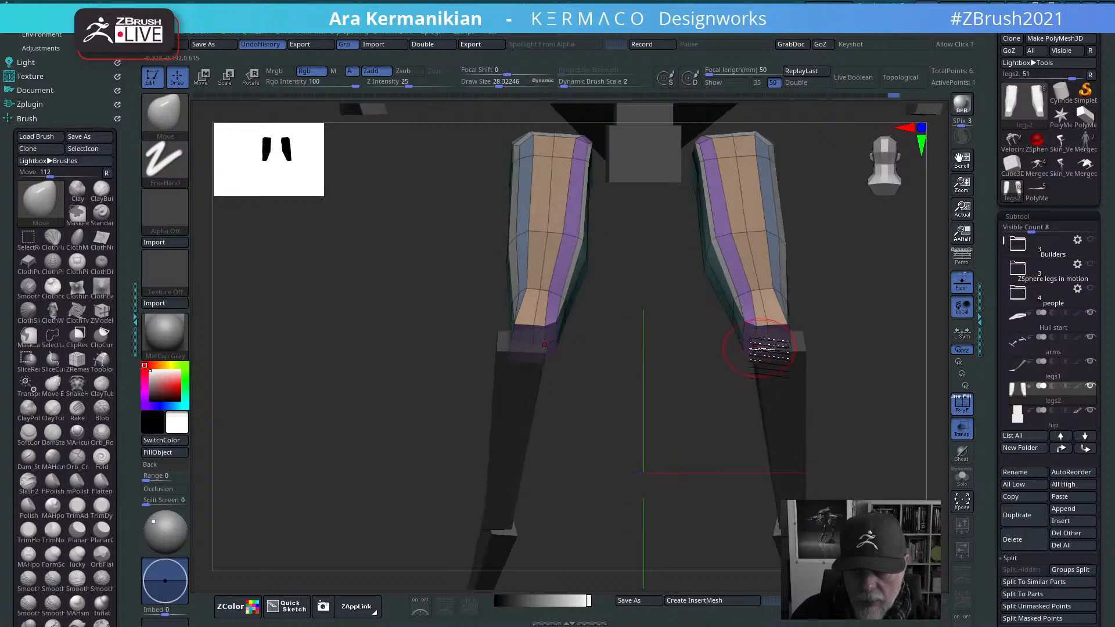
drag(791, 393, 339, 449)
drag(875, 417, 914, 338)
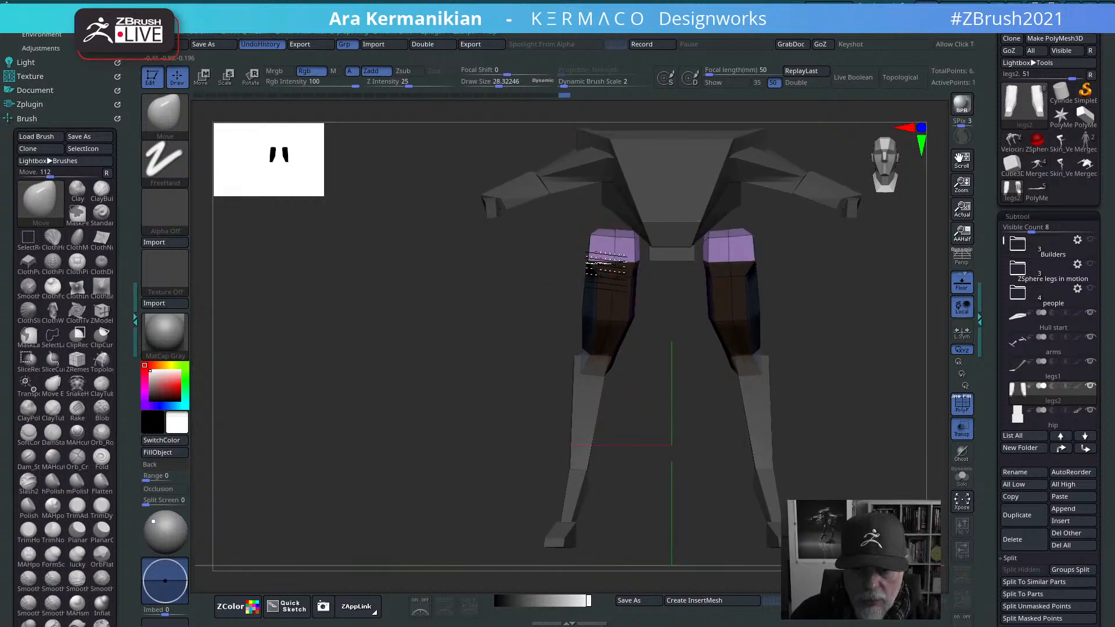
Step: Make the legs1 subtool active, hide its shin segments and split them into a separate subtool with Split Hidden
drag(823, 311, 668, 376)
alt+click(614, 393)
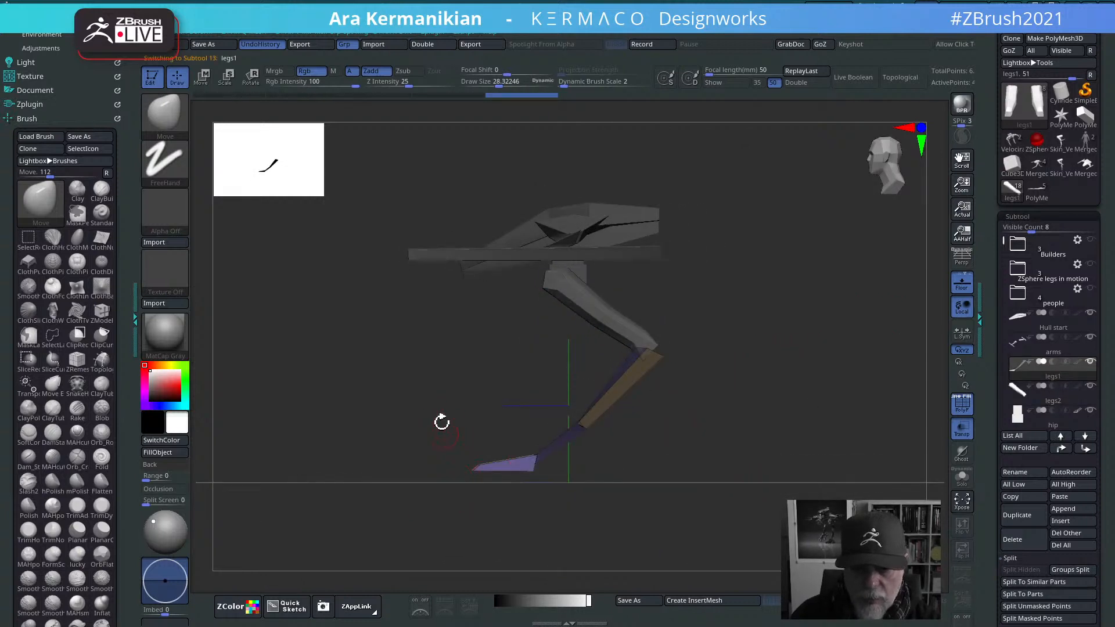
ctrl+shift+drag(335, 344, 556, 534)
key(ctrl+x)
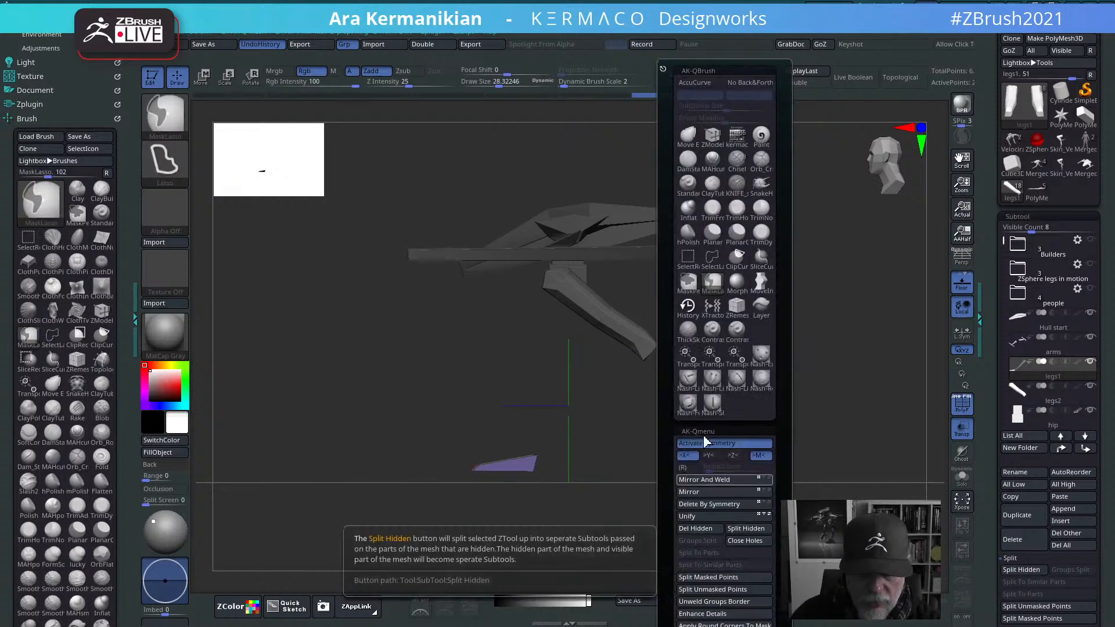
key(ctrl+shift+x)
key(ctrl+x)
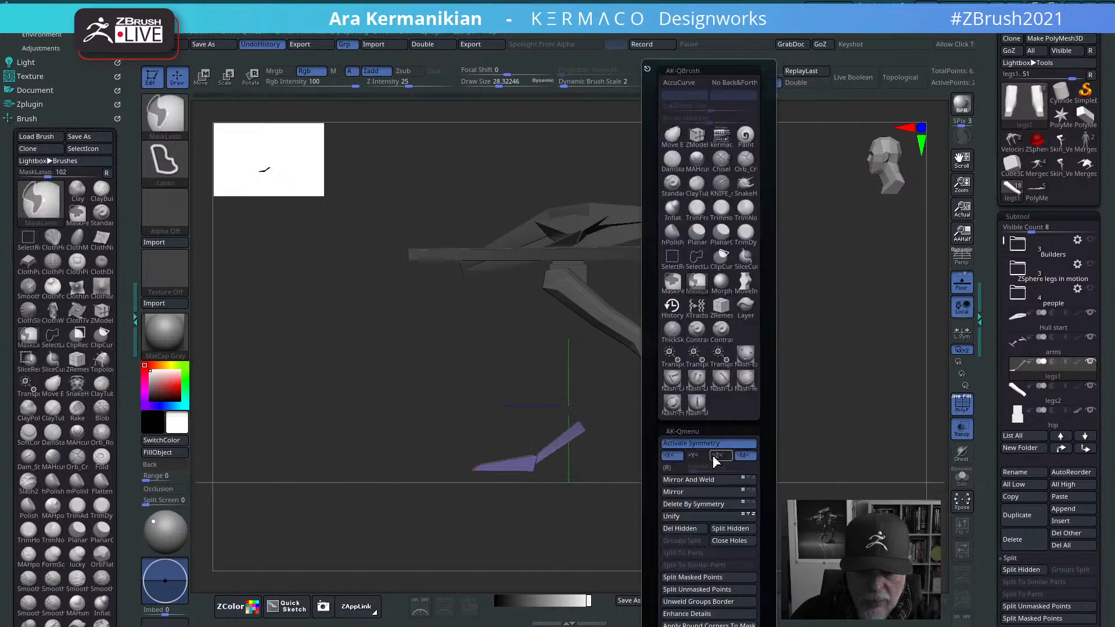
click(737, 530)
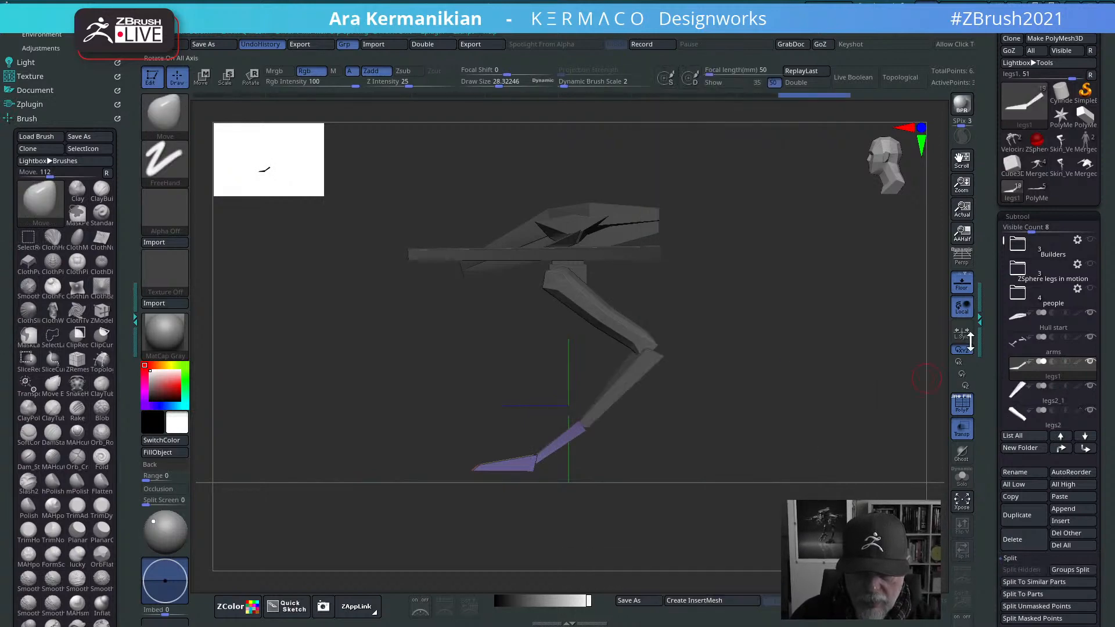
Step: Make the split-off shin subtool active and adjust the outer corners of its knee ends in front view with the Move brush
click(1055, 403)
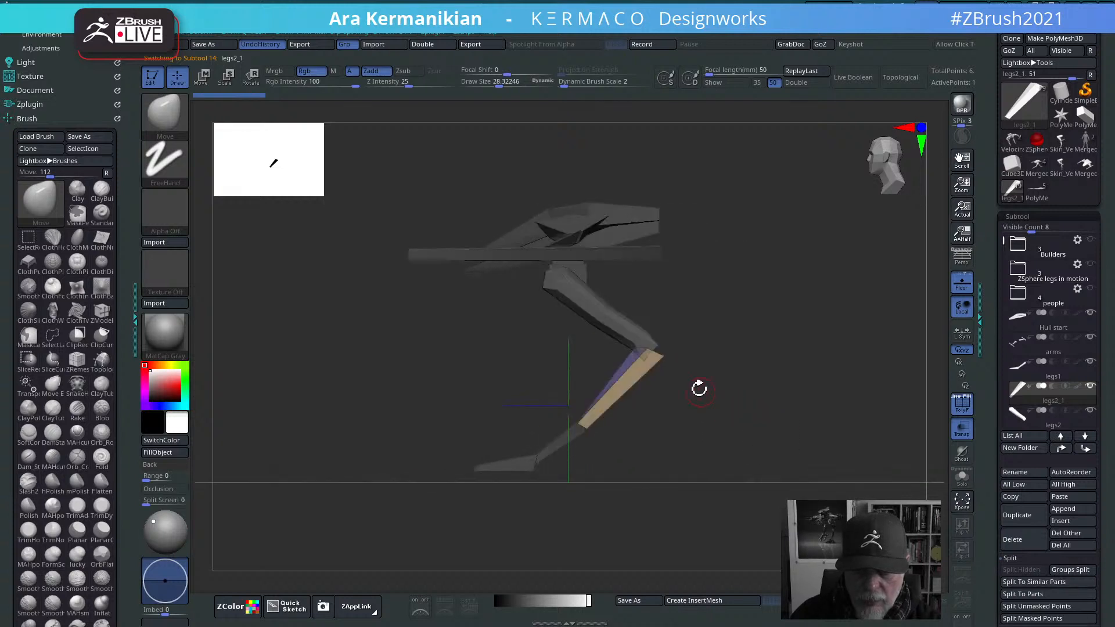
alt+drag(749, 393, 783, 427)
mouse_move(714, 458)
alt+mouse_down()
mouse_move(730, 413)
mouse_move(759, 428)
alt+mouse_up()
key(b)
key(z)
key(m)
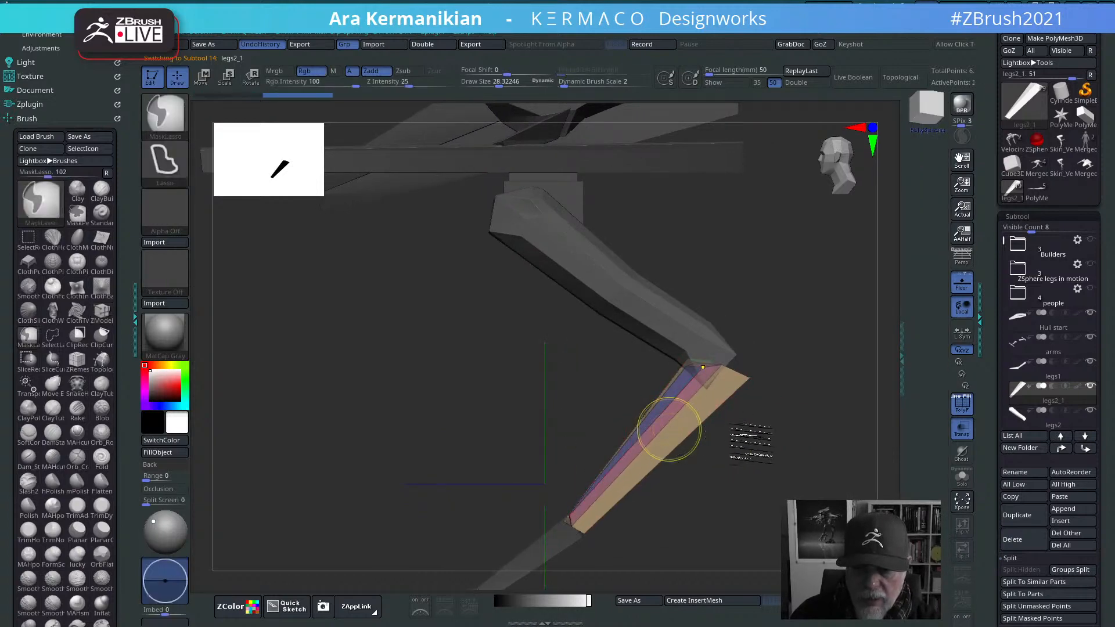
drag(749, 444, 817, 467)
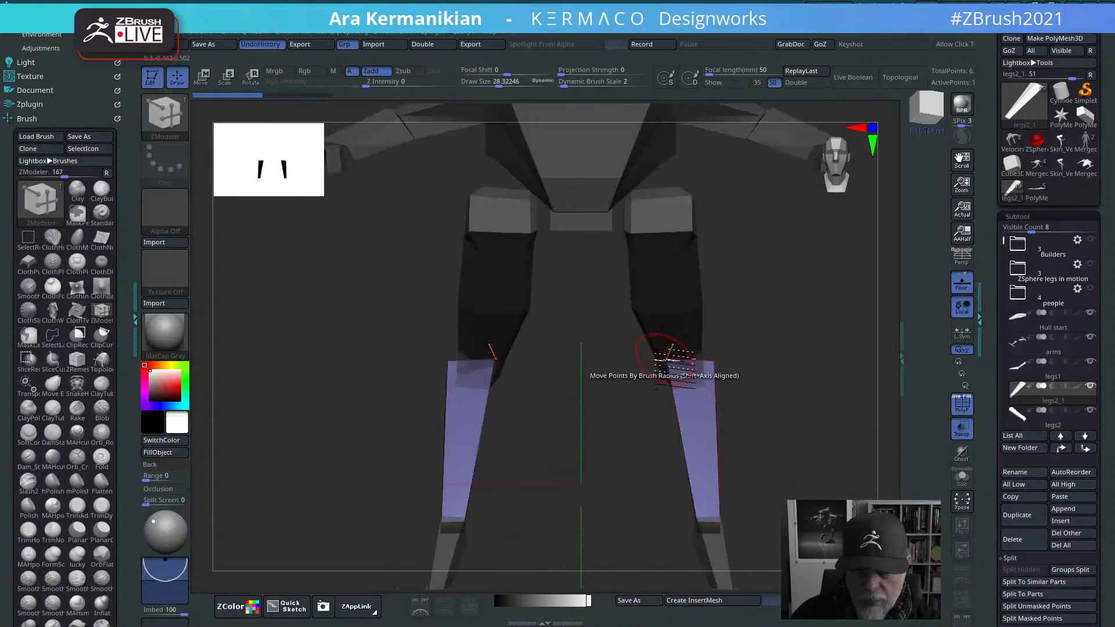
key(b)
key(m)
key(v)
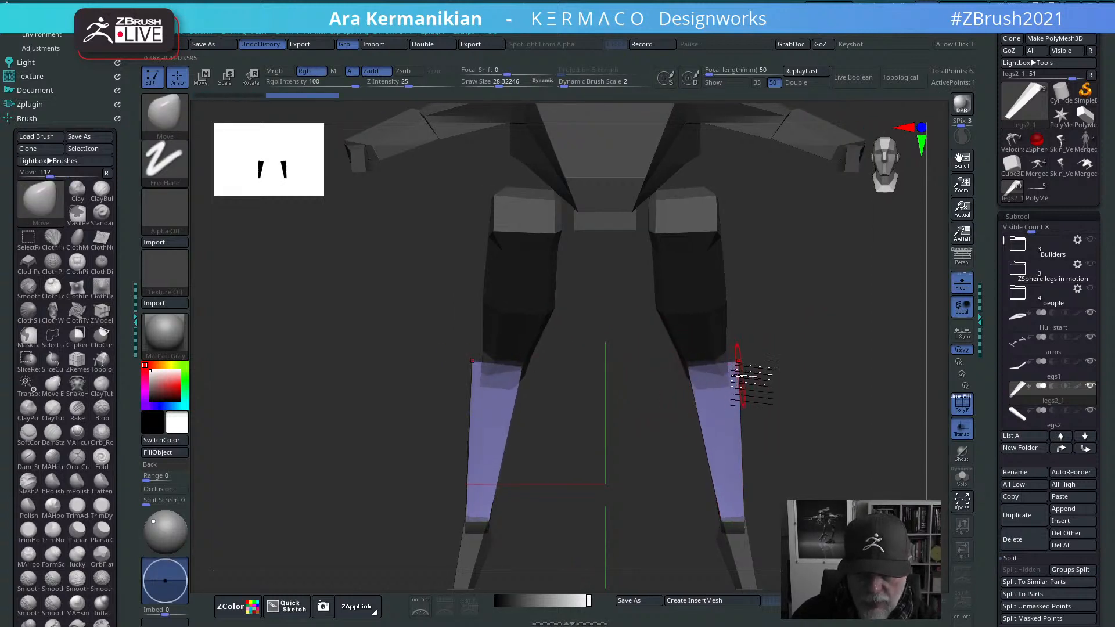
drag(836, 409, 720, 373)
right_drag(652, 360, 741, 408)
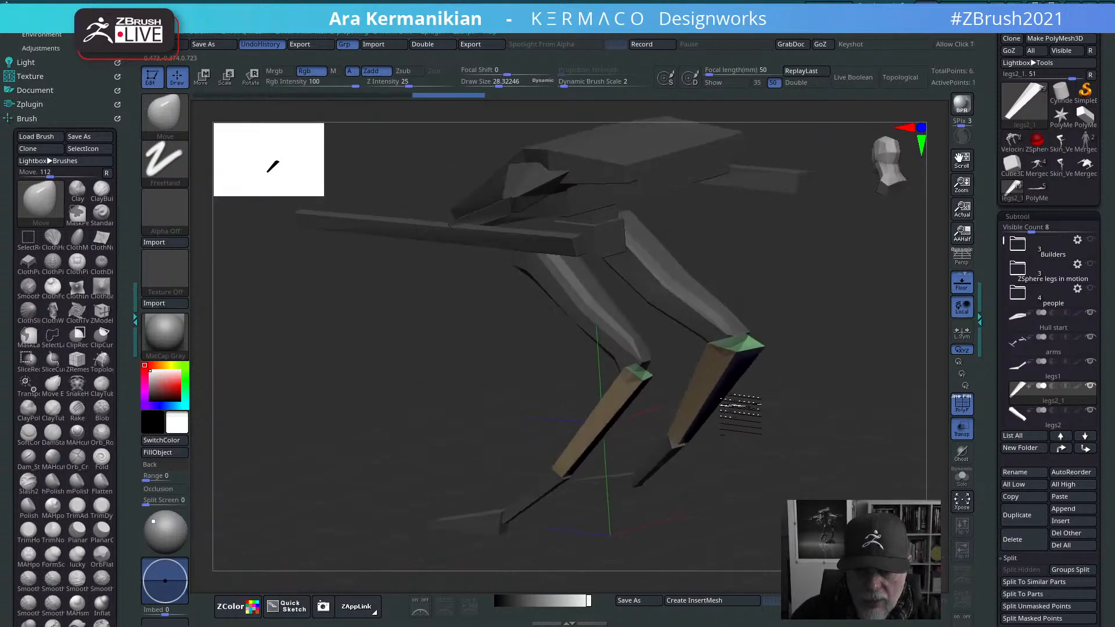
Step: Extrude the top faces of the shins upward beyond the knees with ZModeler QMesh, undoing and repeating unsatisfactory extrusions
key(b)
key(z)
key(m)
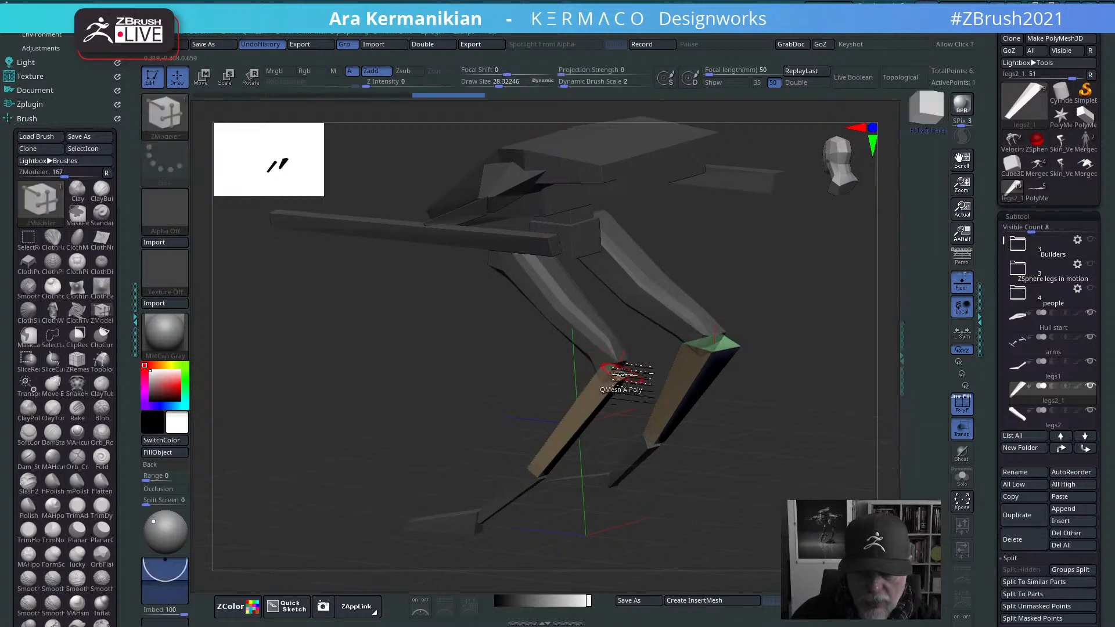
drag(619, 372, 723, 280)
key(ctrl+z)
drag(616, 375, 737, 298)
right_drag(740, 300, 618, 379)
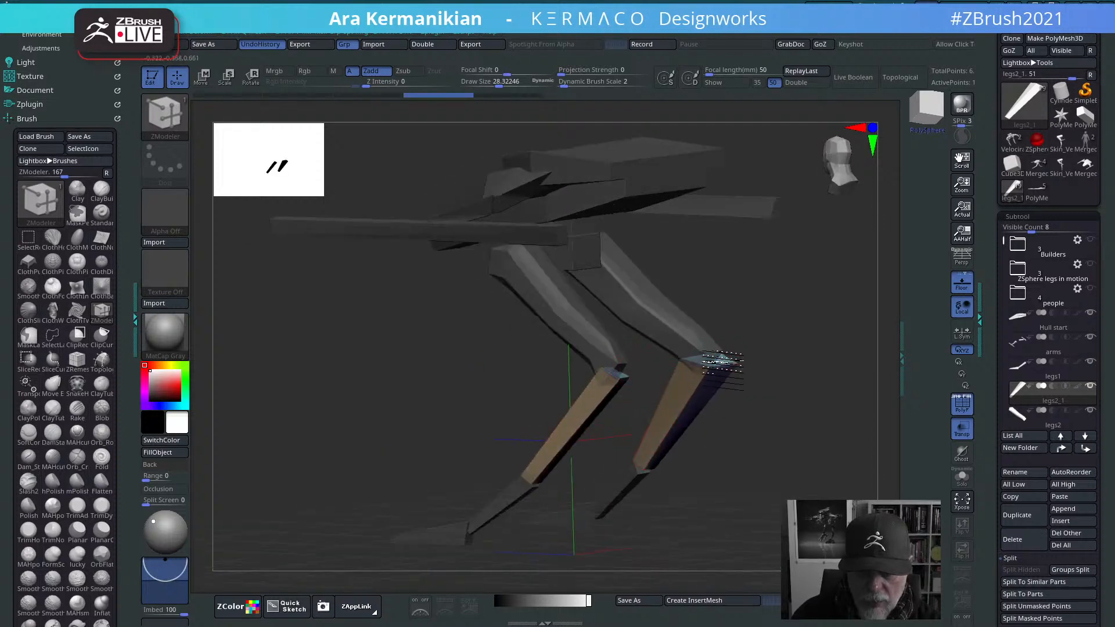
drag(720, 361, 761, 284)
shift+right_drag(761, 284, 618, 360)
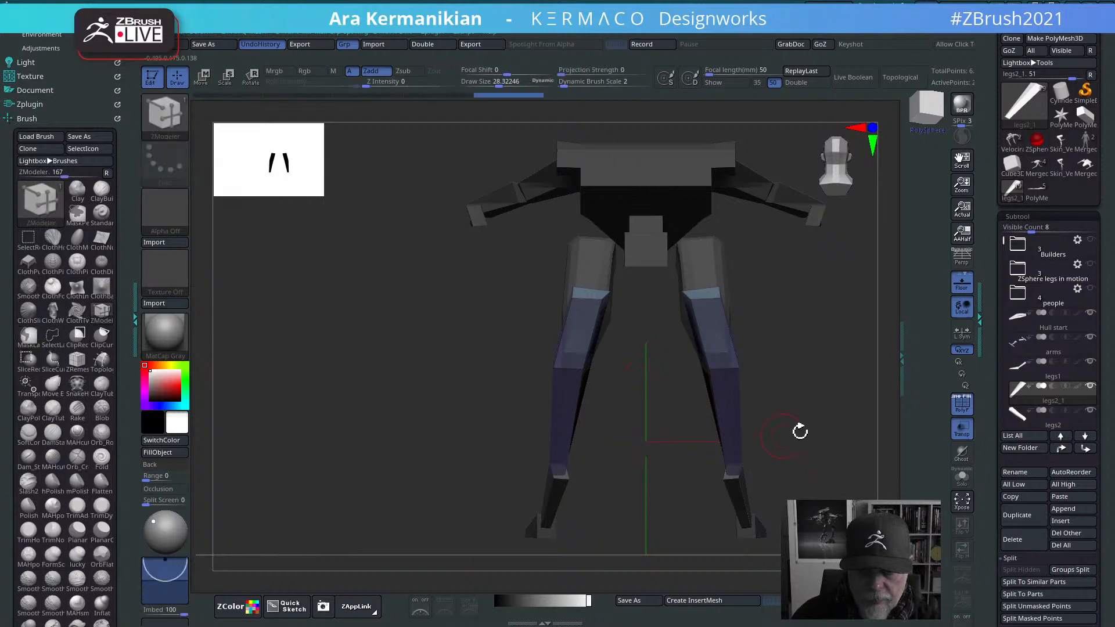
key(ctrl+z)
drag(726, 364, 715, 289)
Step: Taper the extended upper ends of the shins in side view with the Move brush
drag(759, 356, 797, 456)
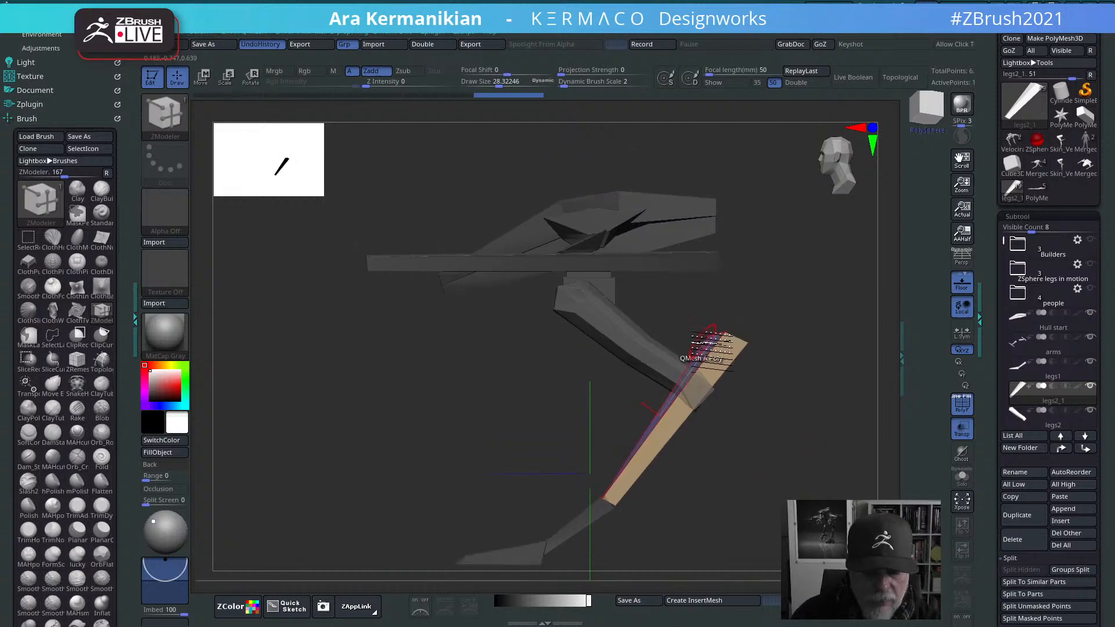
key(b)
key(m)
key(v)
mouse_move(736, 338)
right_down()
mouse_move(799, 376)
mouse_move(800, 391)
right_up()
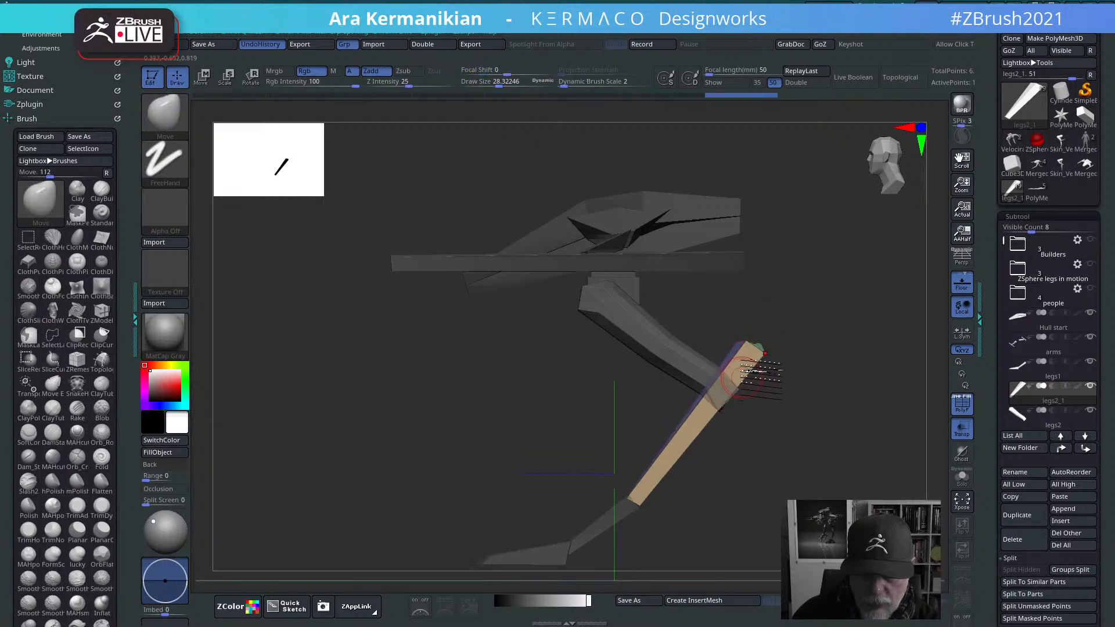
Step: Switch the selection brush to ClipCurve and clip the extended upper ends of the shins in side view
mouse_move(685, 311)
ctrl+shift+mouse_down()
mouse_move(851, 399)
mouse_move(714, 337)
ctrl+shift+mouse_up()
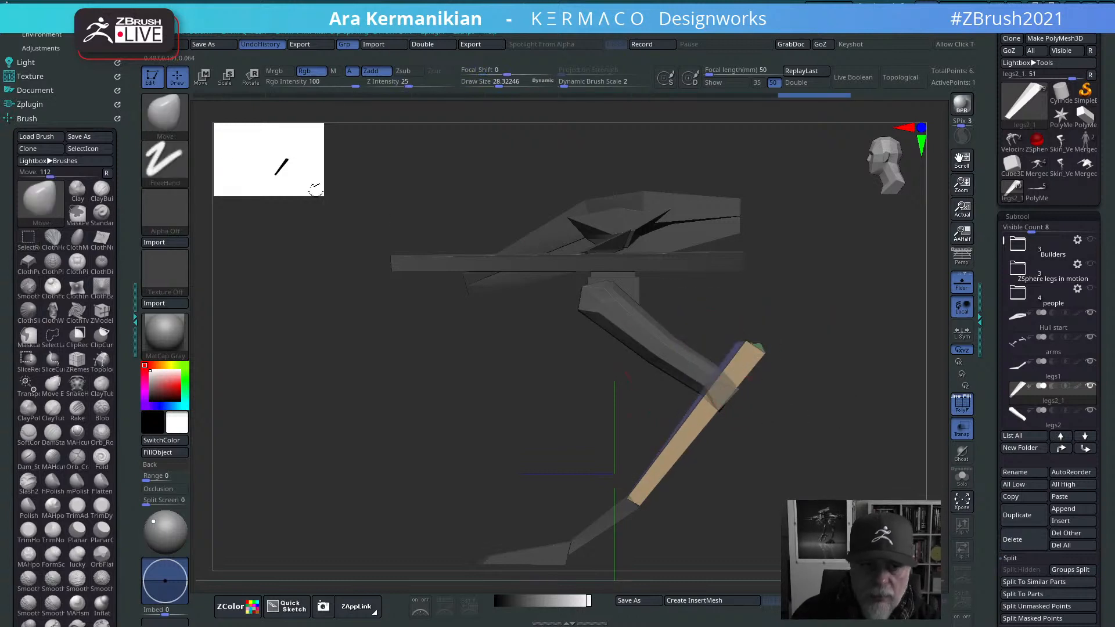
click(164, 112)
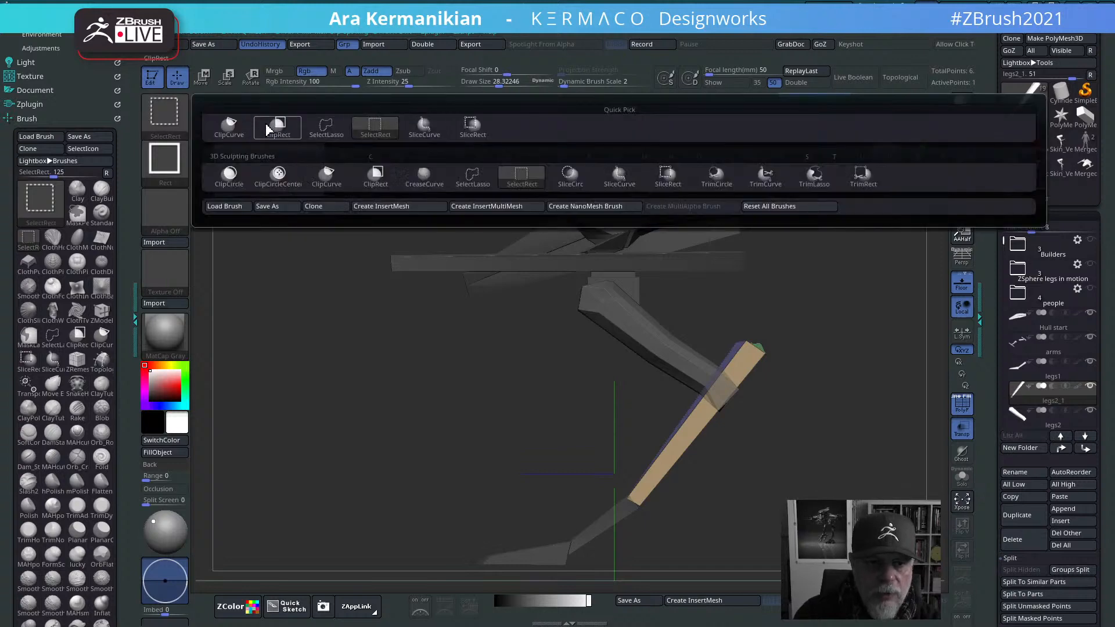
click(229, 125)
ctrl+shift+drag(714, 335, 877, 441)
mouse_move(776, 302)
ctrl+shift+mouse_down()
mouse_move(777, 497)
mouse_move(764, 493)
mouse_move(774, 504)
mouse_move(842, 493)
mouse_move(819, 306)
mouse_move(893, 368)
ctrl+shift+mouse_up()
mouse_move(856, 430)
mouse_down()
mouse_move(830, 300)
mouse_move(801, 319)
mouse_move(772, 315)
mouse_move(821, 355)
mouse_up()
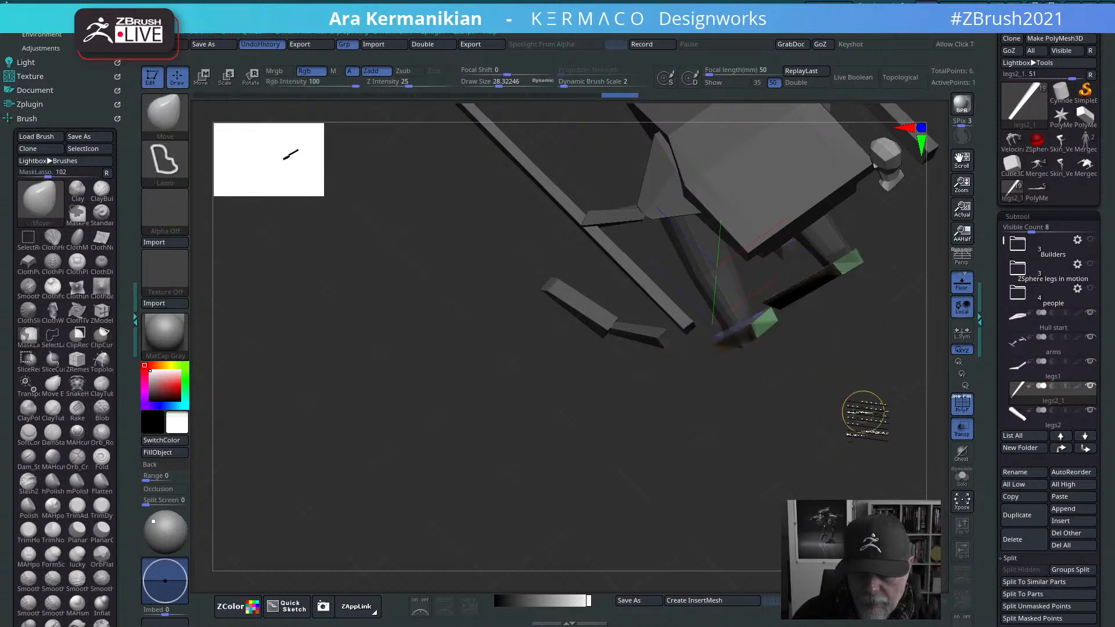
Step: Try to clip the knee ends of the shin blocks with a clip curve, and undo the cut
key(ctrl+z)
drag(778, 441, 685, 424)
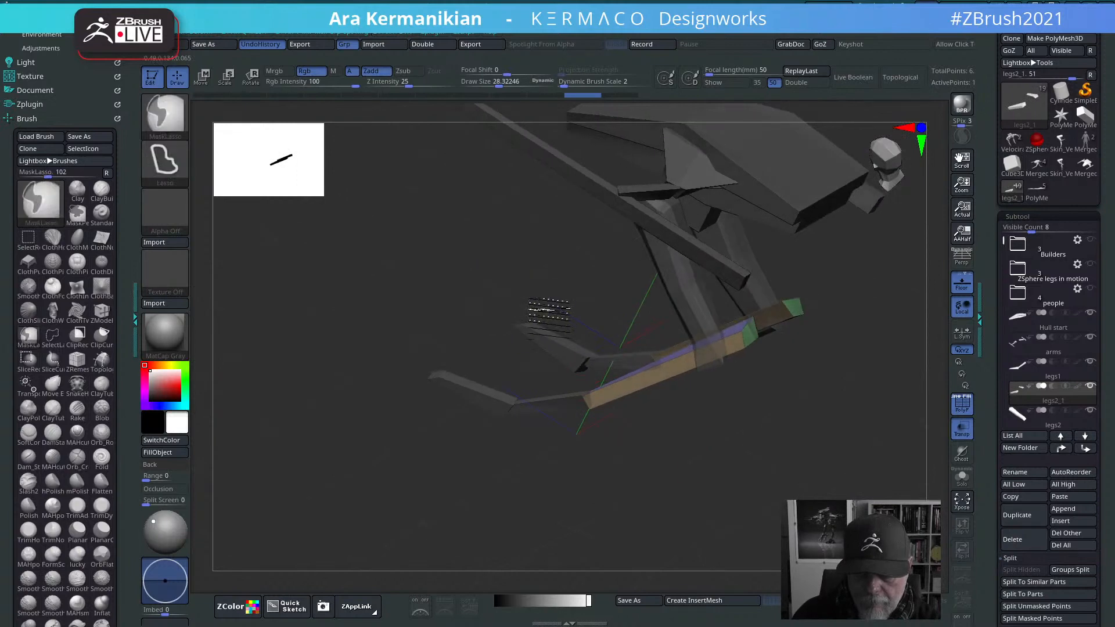
mouse_move(549, 313)
ctrl+mouse_down()
mouse_move(615, 418)
mouse_move(668, 371)
mouse_move(587, 331)
mouse_move(704, 458)
mouse_move(714, 453)
ctrl+mouse_up()
drag(811, 361, 852, 479)
drag(858, 442, 854, 343)
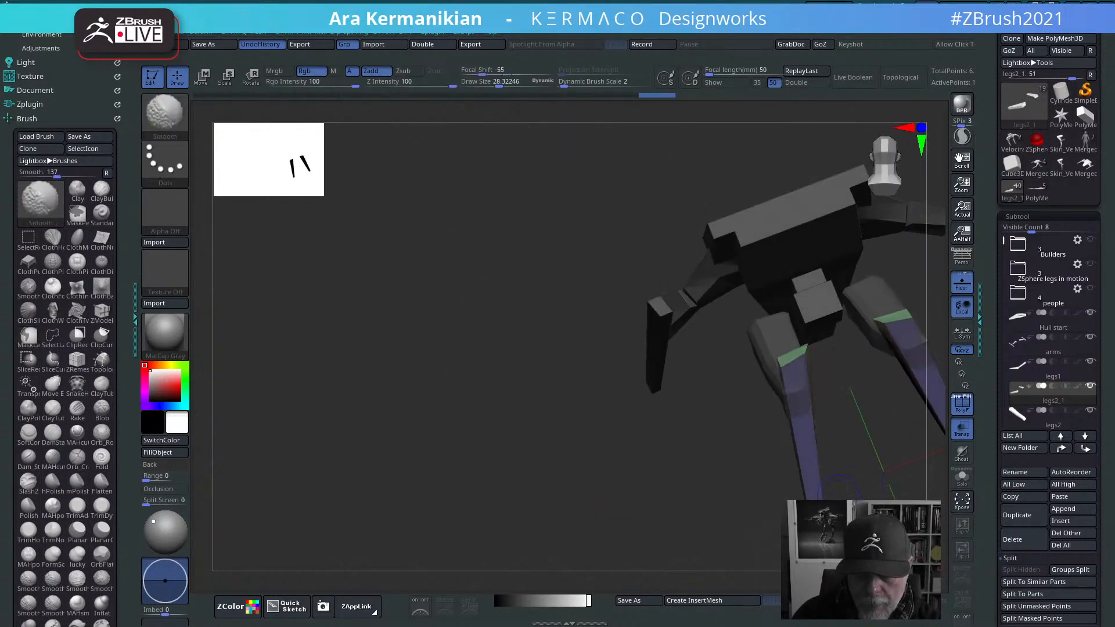
alt+drag(534, 499, 308, 356)
shift+drag(905, 299, 859, 290)
mouse_move(703, 280)
ctrl+mouse_down()
mouse_move(833, 373)
mouse_move(848, 278)
mouse_move(797, 328)
mouse_move(769, 448)
ctrl+mouse_up()
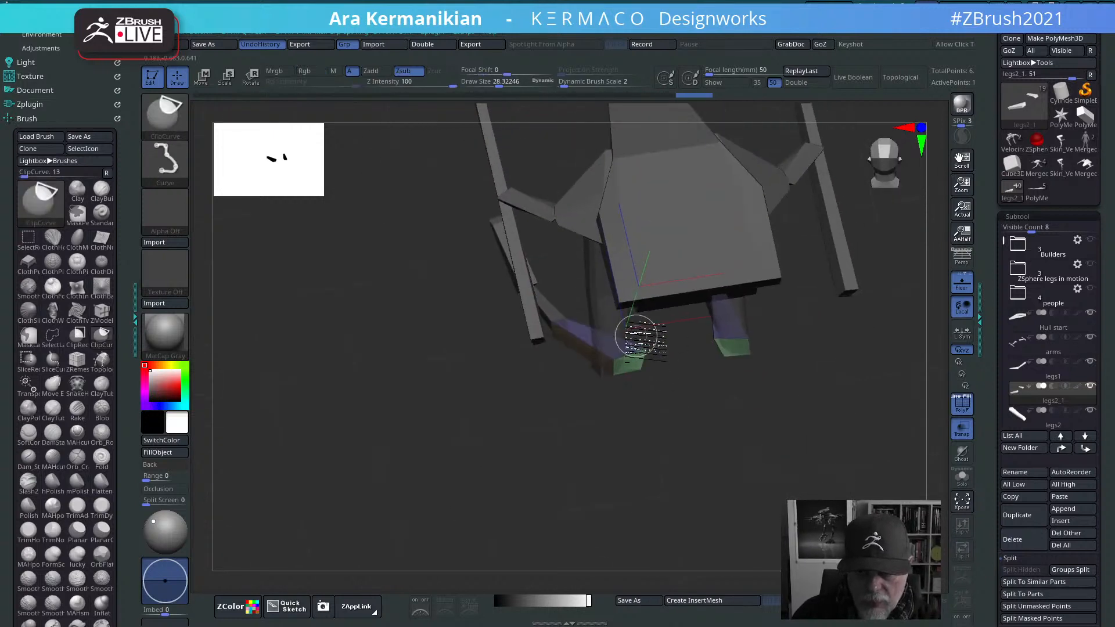
mouse_move(636, 336)
ctrl+shift+mouse_down()
mouse_move(667, 380)
mouse_move(665, 427)
ctrl+shift+mouse_up()
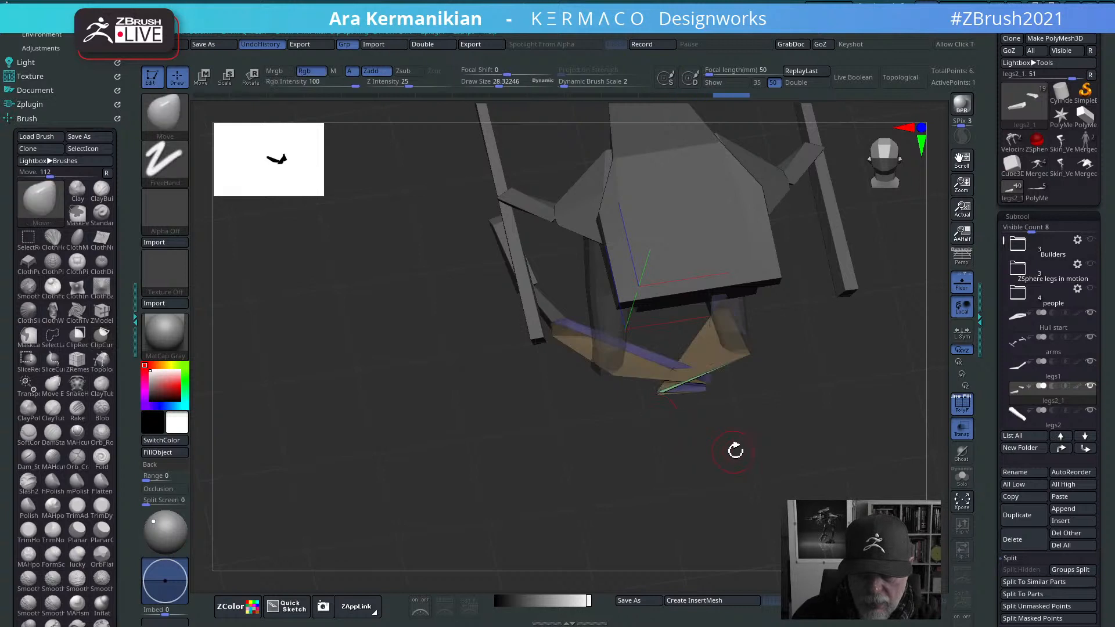
key(ctrl+z)
Step: Trim the knee ends of the shin blocks with angled ClipCurve cuts
mouse_move(694, 366)
ctrl+shift+mouse_down()
mouse_move(719, 359)
mouse_move(736, 288)
mouse_move(746, 293)
ctrl+shift+mouse_up()
ctrl+shift+drag(681, 383, 770, 290)
drag(772, 468, 665, 389)
shift+drag(702, 490, 726, 360)
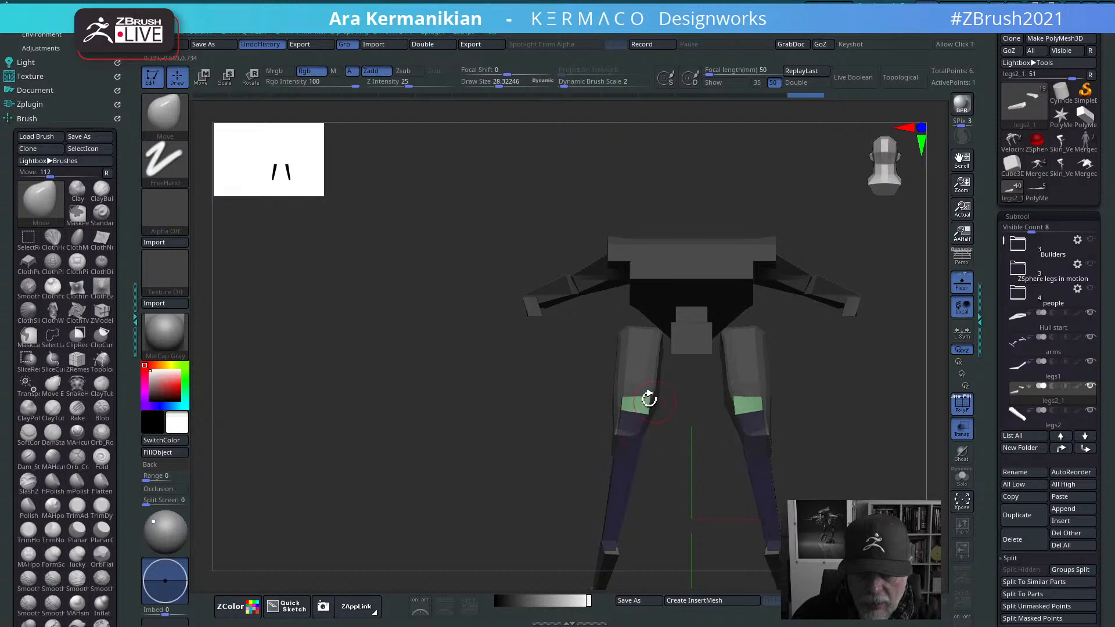
Step: Adjust the ankle and knee ends of the shins in side view with the Move brush
mouse_move(552, 473)
mouse_down()
mouse_move(684, 451)
mouse_move(685, 353)
mouse_up()
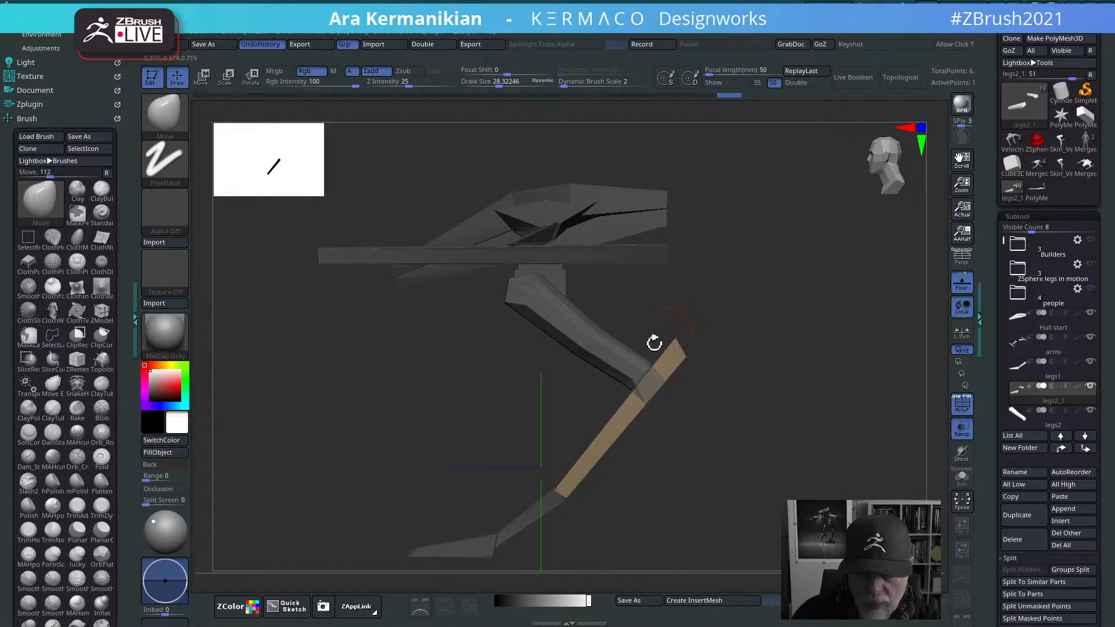
drag(566, 499, 563, 504)
drag(692, 358, 683, 341)
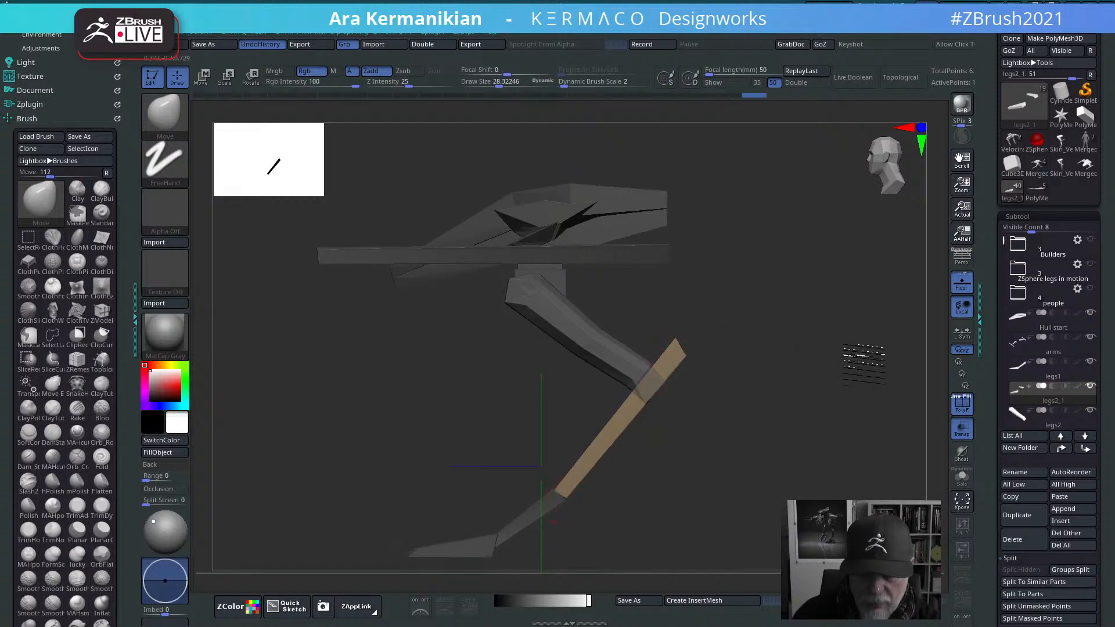
mouse_move(862, 352)
shift+mouse_down()
mouse_move(778, 358)
mouse_move(714, 340)
shift+mouse_up()
mouse_move(497, 467)
mouse_down()
mouse_move(844, 448)
mouse_move(773, 417)
mouse_move(830, 433)
mouse_up()
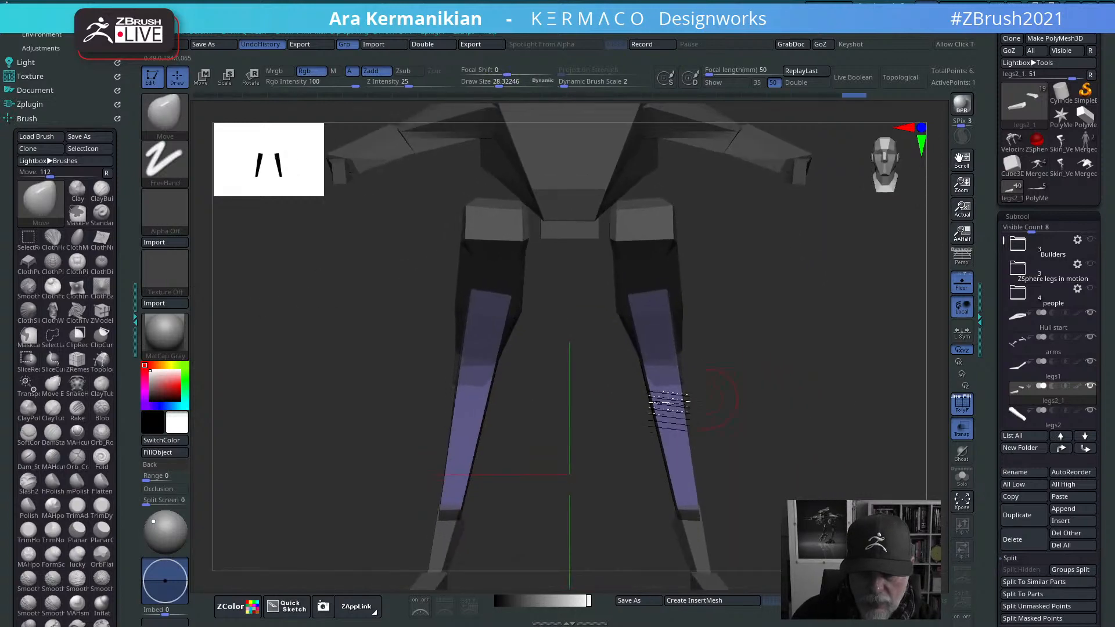
Step: Switch to ZModeler, undo the accidental edge bevel, and insert a horizontal edge loop across the middle of both shins
key(b)
key(z)
key(m)
drag(636, 432, 627, 398)
key(ctrl+z)
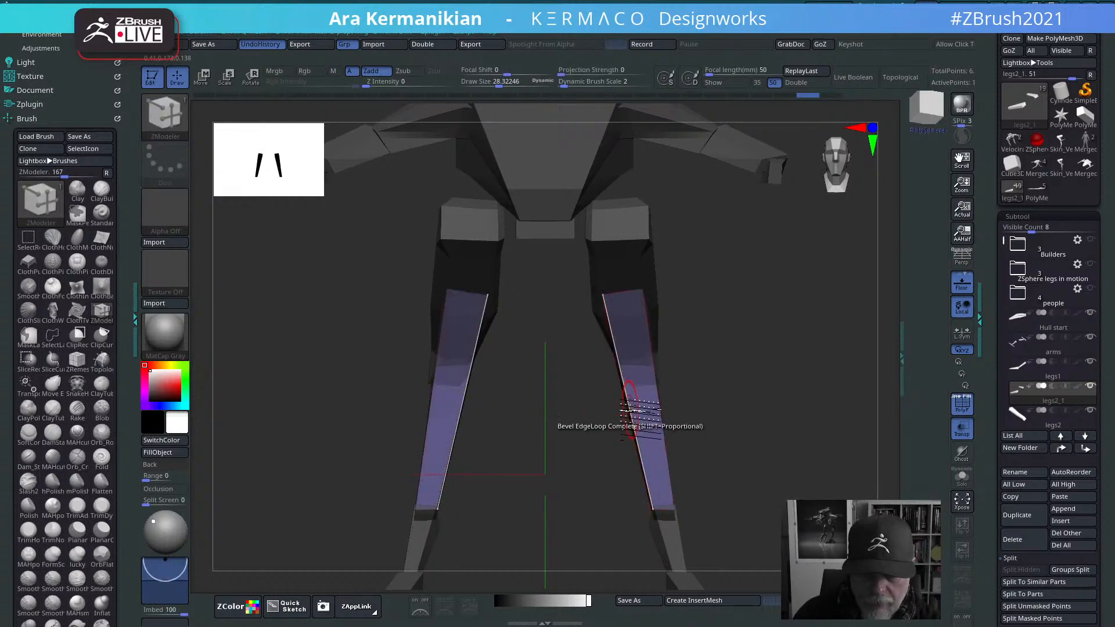
key(space)
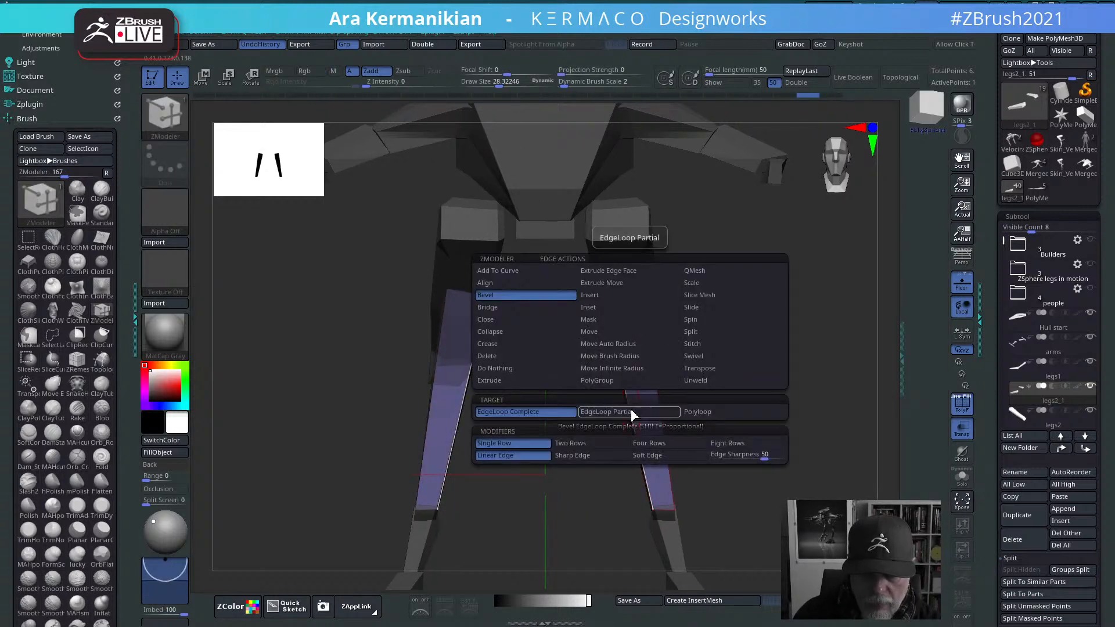
click(608, 297)
drag(630, 416, 635, 391)
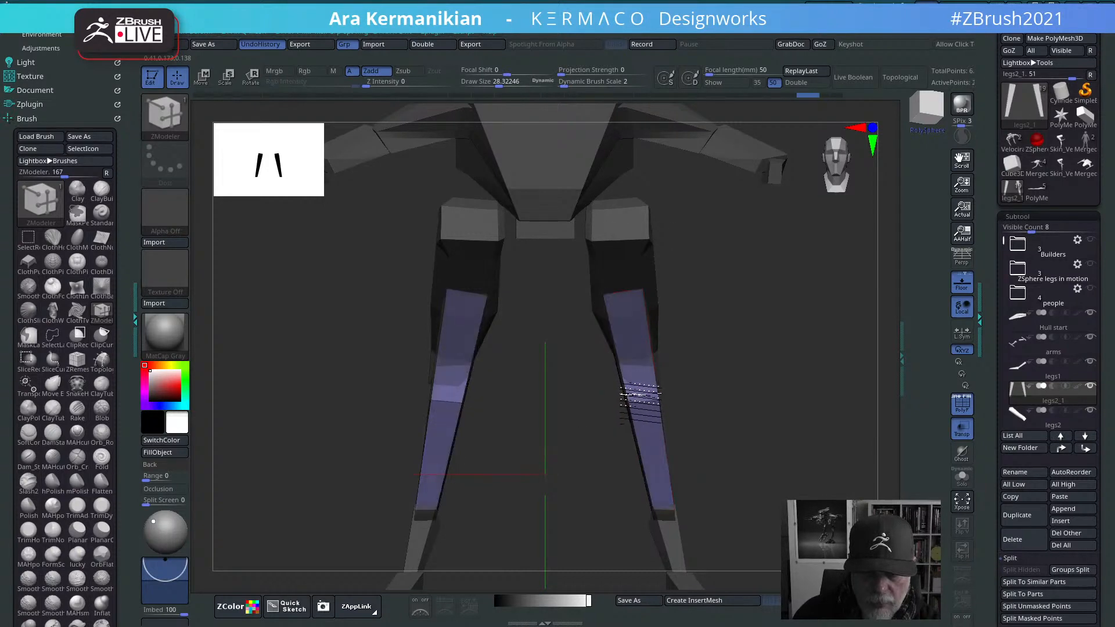
Step: Insert a lengthwise edge loop down the middle of both shins' front faces
drag(809, 428, 817, 494)
drag(824, 254, 849, 311)
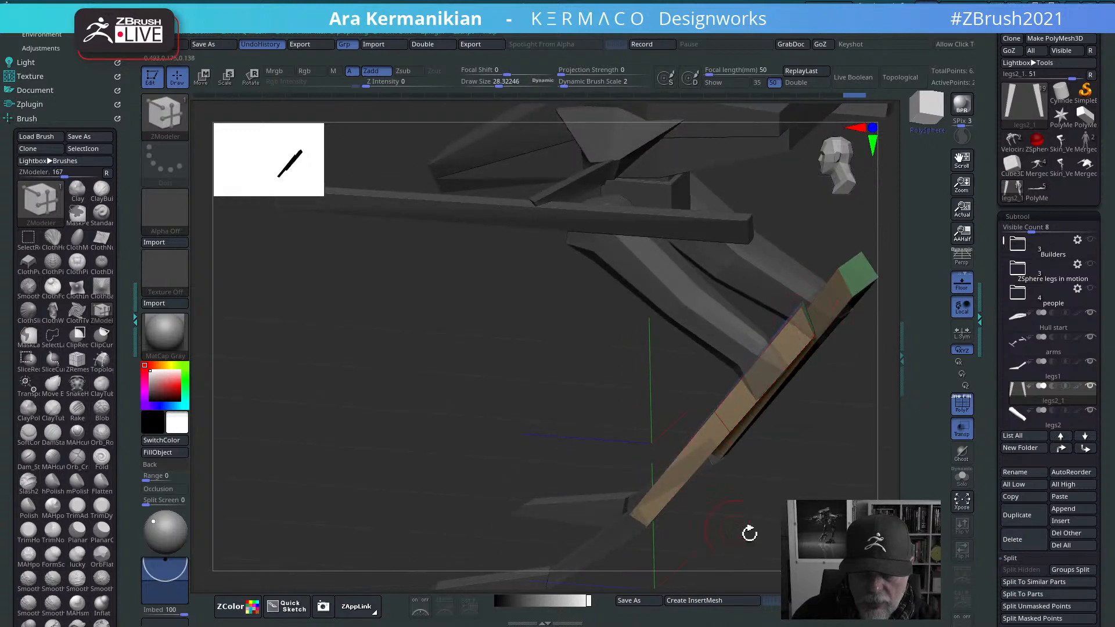
drag(749, 533, 723, 415)
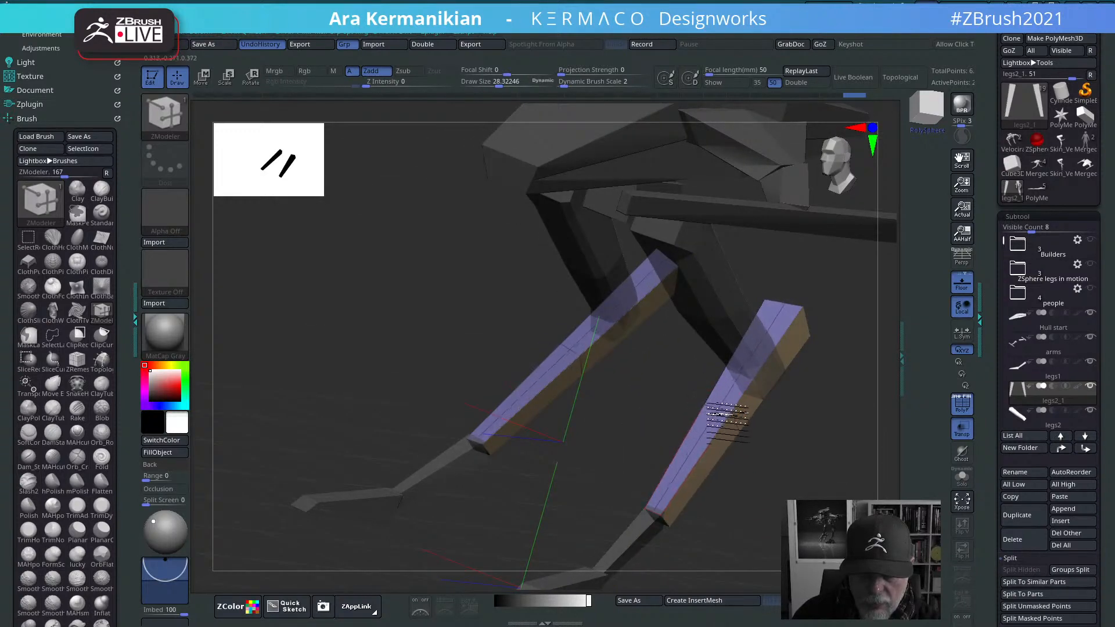
click(717, 422)
mouse_move(777, 430)
shift+mouse_down()
mouse_move(798, 399)
mouse_move(717, 396)
shift+mouse_up()
Step: Bend the shins inward at the middle edge loop in front view with the Move brush at draw size about 74
key(b)
key(m)
key(v)
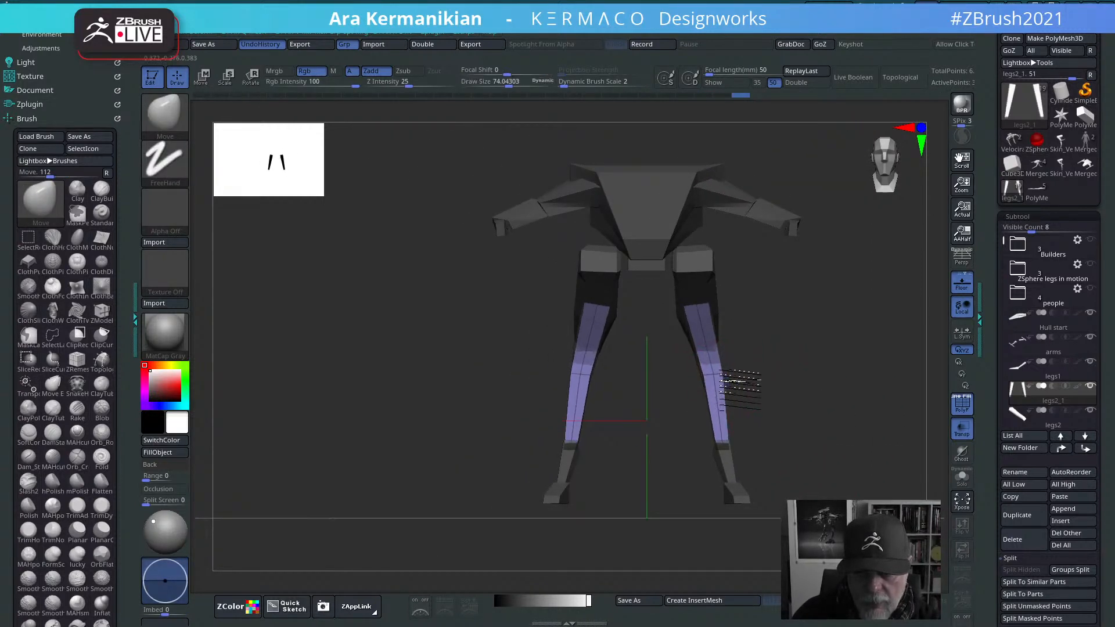
drag(733, 374, 671, 388)
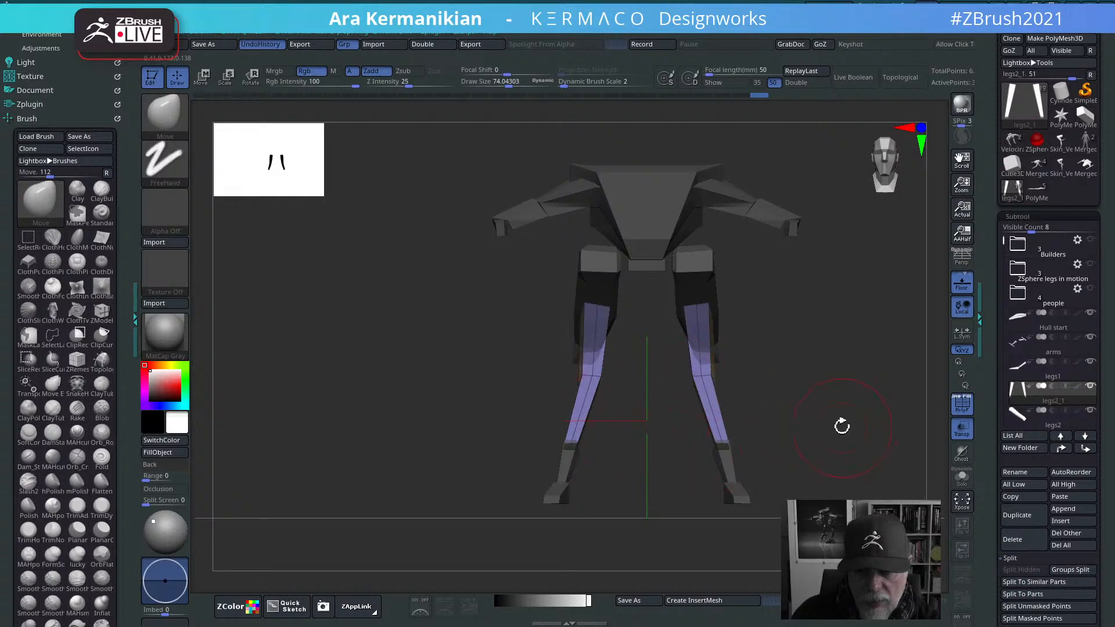
Step: Adjust the knees from behind, reduce the draw size to about 41, and clip the shins' upper ends level in front view
drag(841, 426, 746, 402)
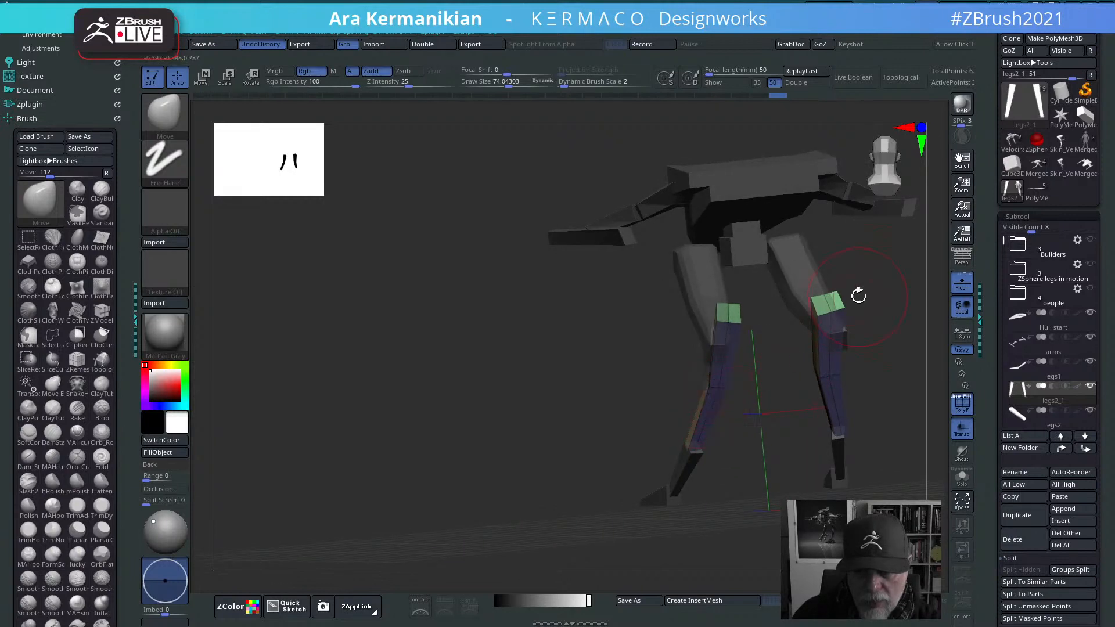
mouse_move(841, 302)
mouse_down()
mouse_move(848, 318)
mouse_move(854, 304)
mouse_up()
shift+drag(710, 483, 815, 481)
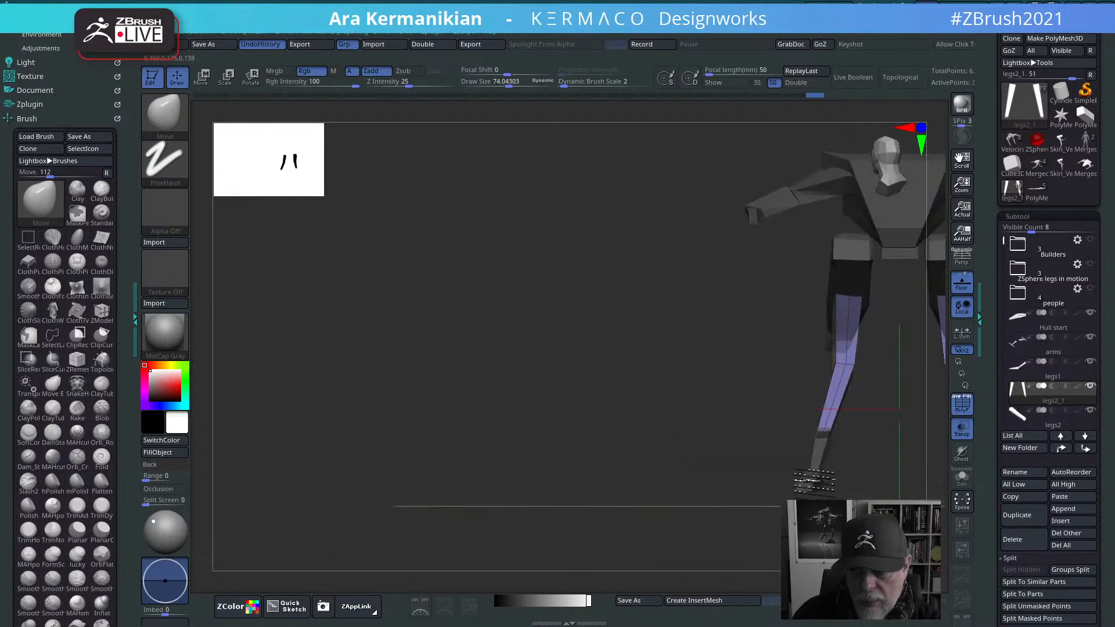
key(f)
key(s)
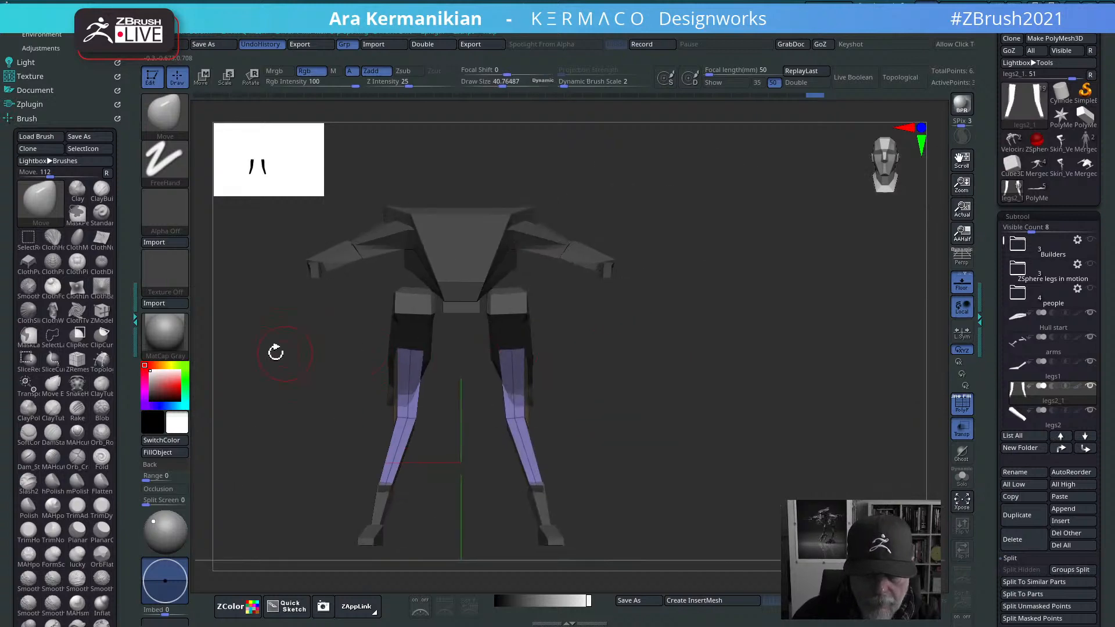
ctrl+shift+drag(242, 349, 741, 346)
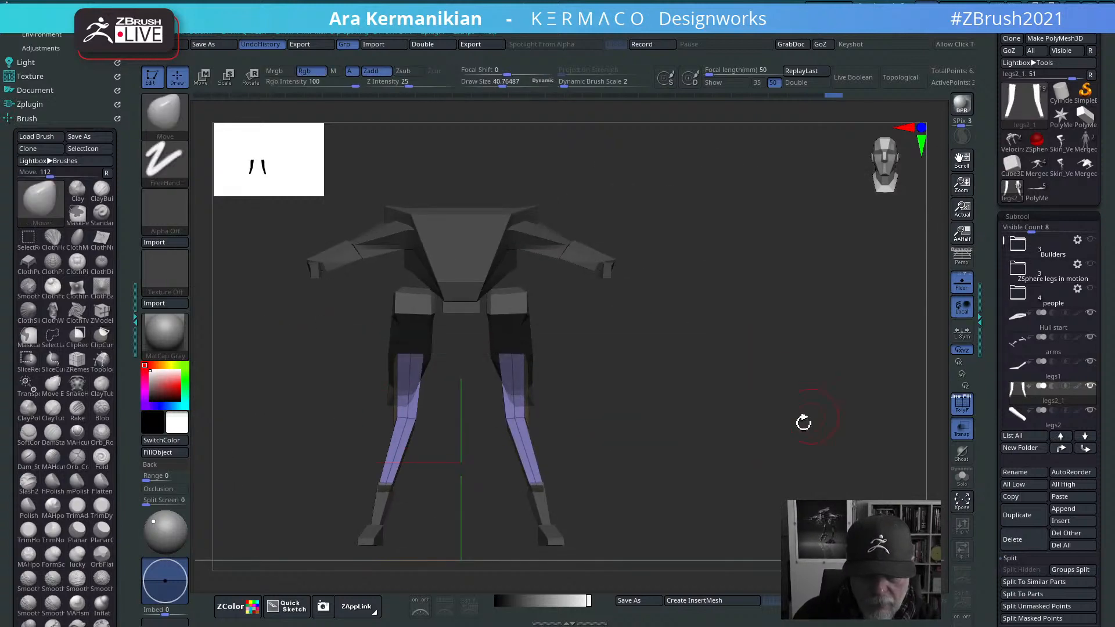
Step: Shape the curved side profile of the shins with the Move brush at draw size about 109
mouse_move(803, 423)
mouse_down()
mouse_move(617, 411)
mouse_move(682, 419)
mouse_move(687, 383)
mouse_move(697, 395)
mouse_move(687, 403)
mouse_up()
key(s)
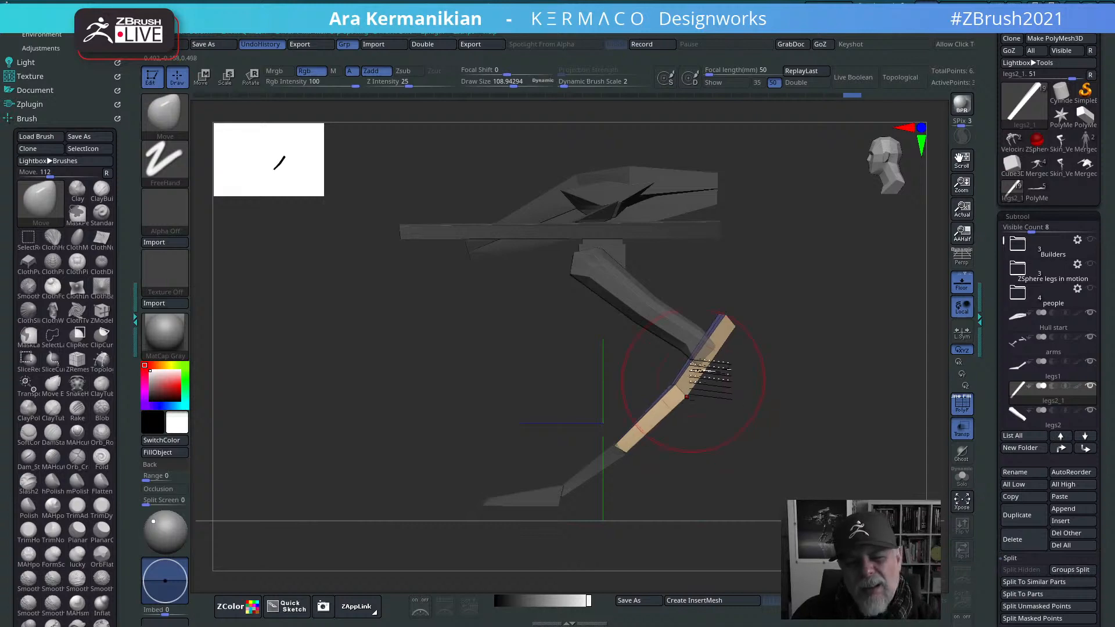
mouse_move(582, 457)
mouse_down()
mouse_move(871, 468)
mouse_move(846, 430)
mouse_move(729, 406)
mouse_up()
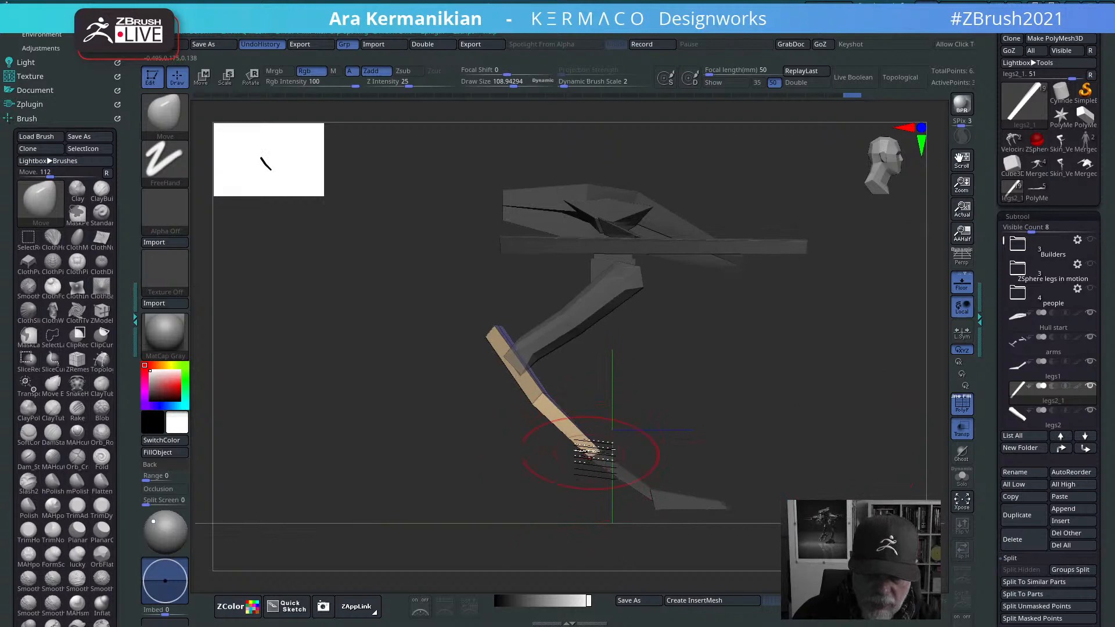
mouse_move(522, 398)
mouse_down()
mouse_move(777, 398)
mouse_move(704, 406)
mouse_move(666, 350)
mouse_move(600, 345)
mouse_up()
Step: Refine the knee and mid-shin outlines from behind and in front with the Move brush at draw size about 28
key(s)
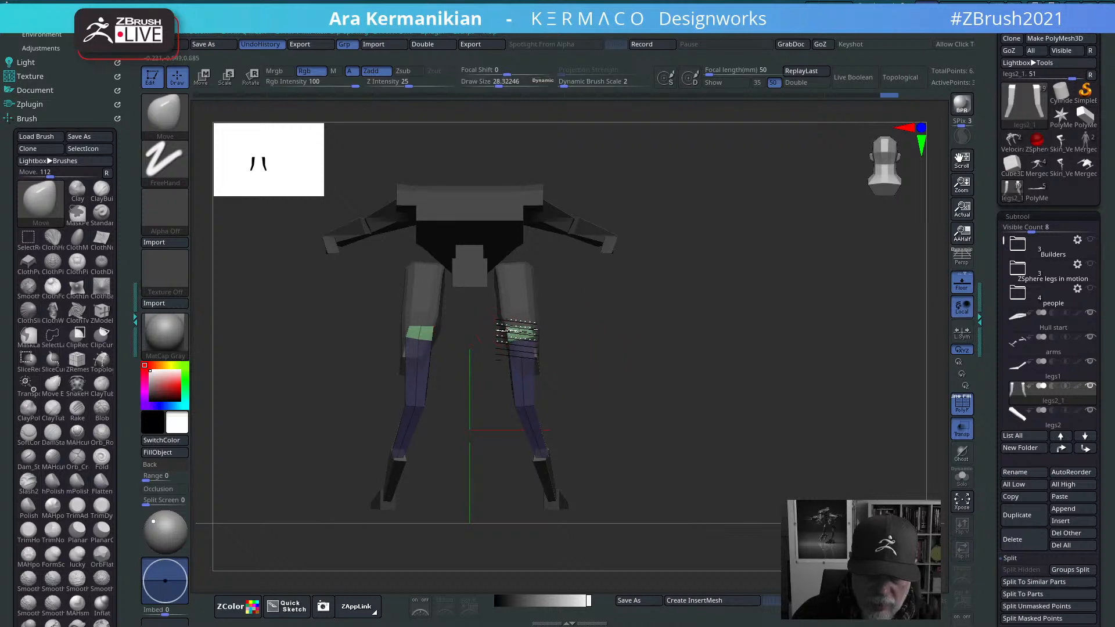
click(515, 334)
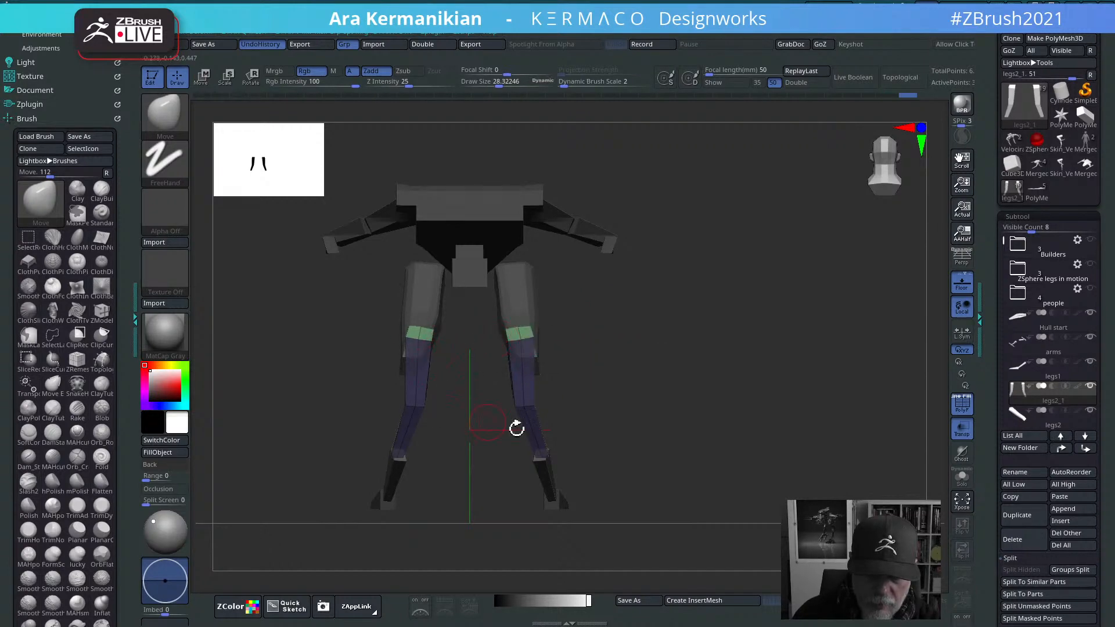
drag(516, 428, 585, 424)
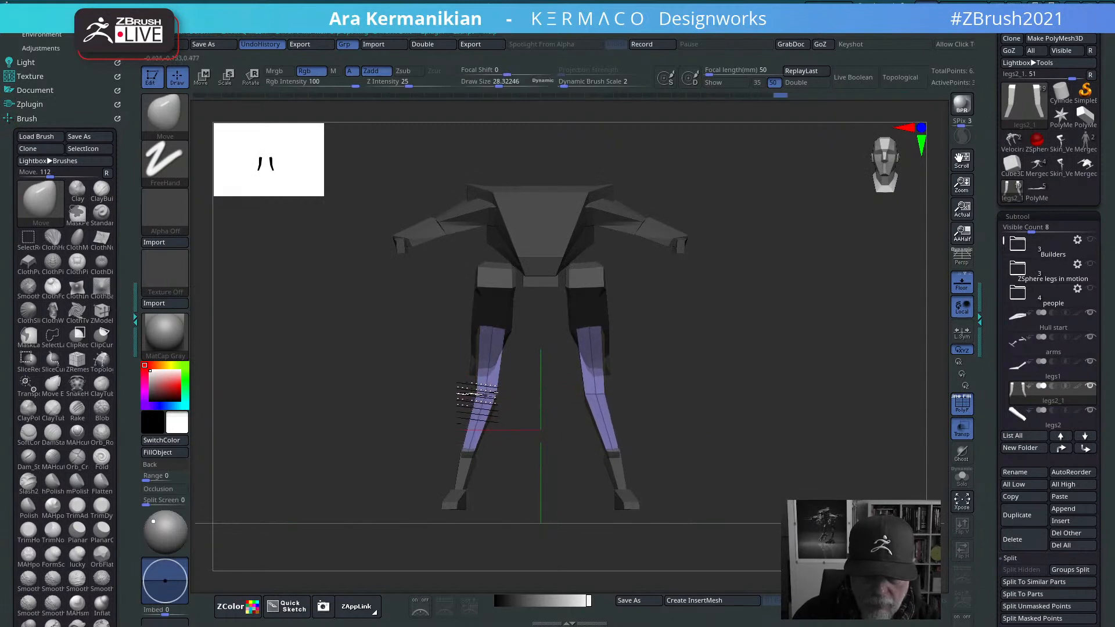
drag(701, 423, 455, 400)
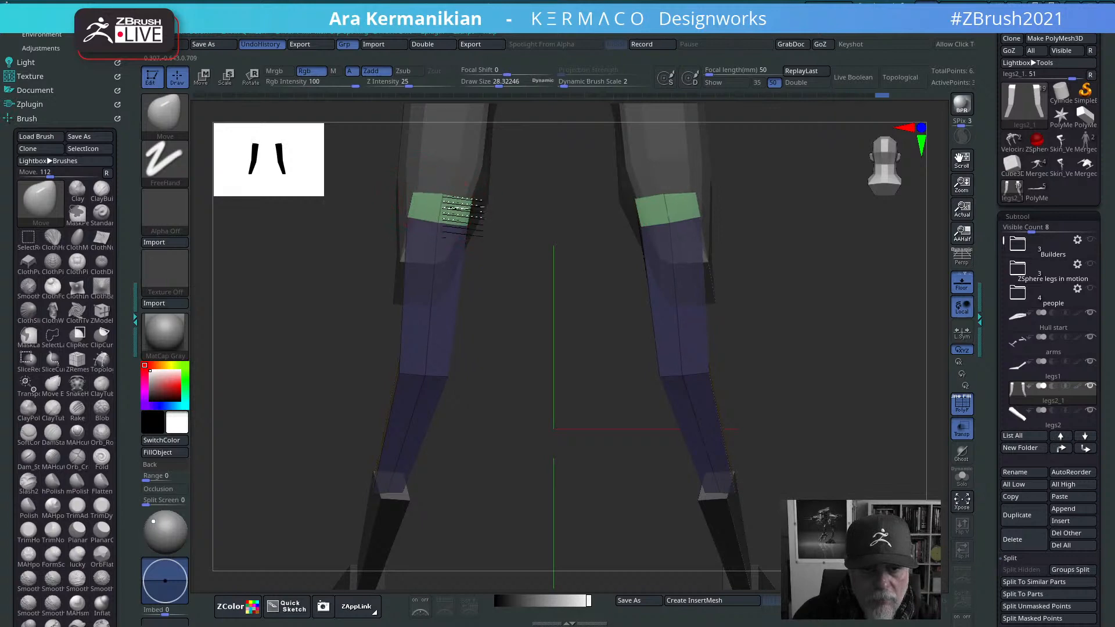
Step: Adjust the lower shin ends where they meet the ankles in front view with the Move brush
drag(520, 351, 666, 377)
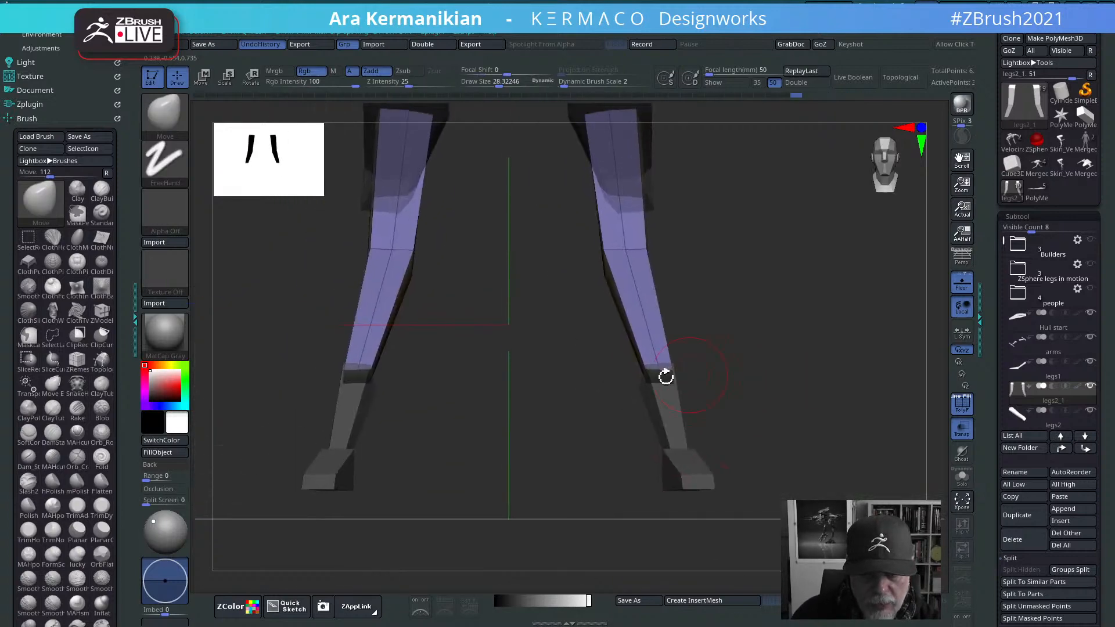
drag(340, 371, 350, 368)
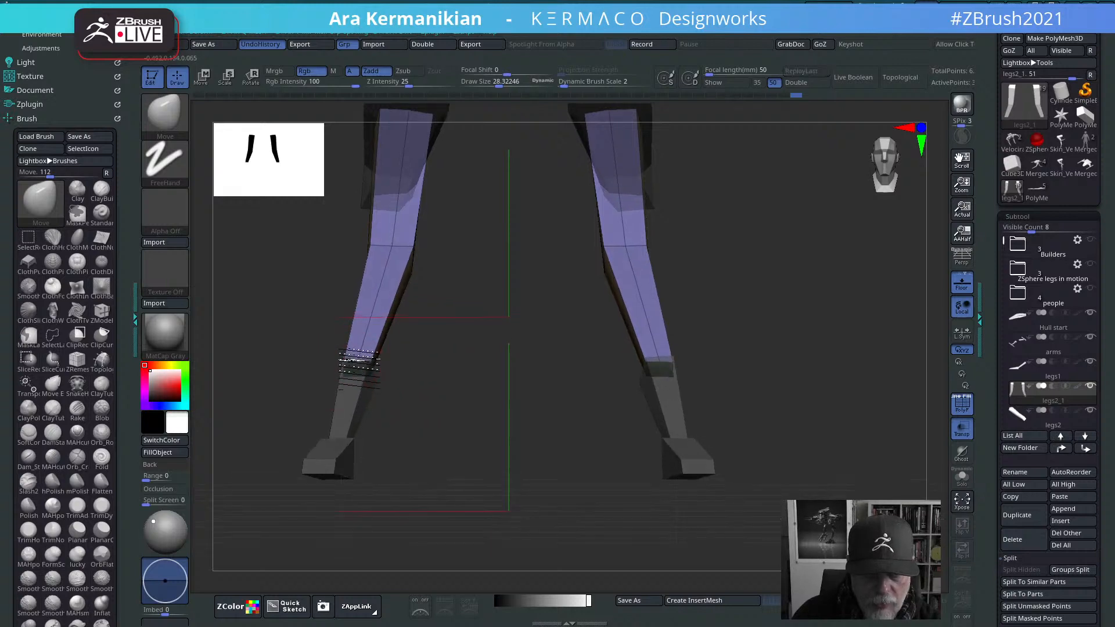
drag(454, 372, 432, 400)
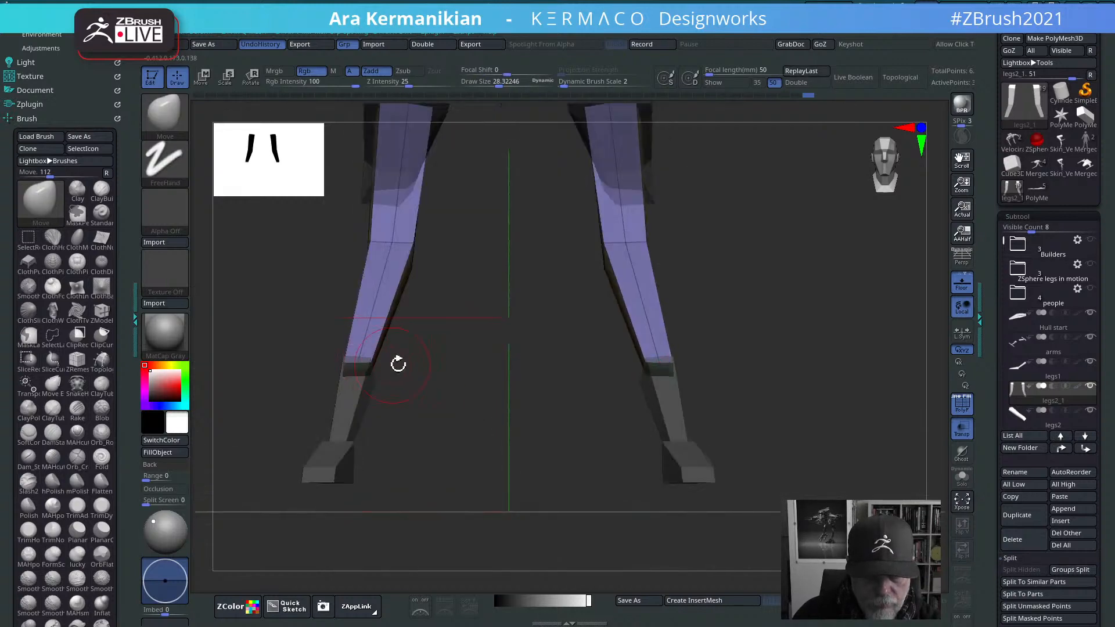
drag(398, 364, 529, 380)
Step: Square off the knee end and reshape the rear edge of the shins in side view
drag(794, 379, 685, 354)
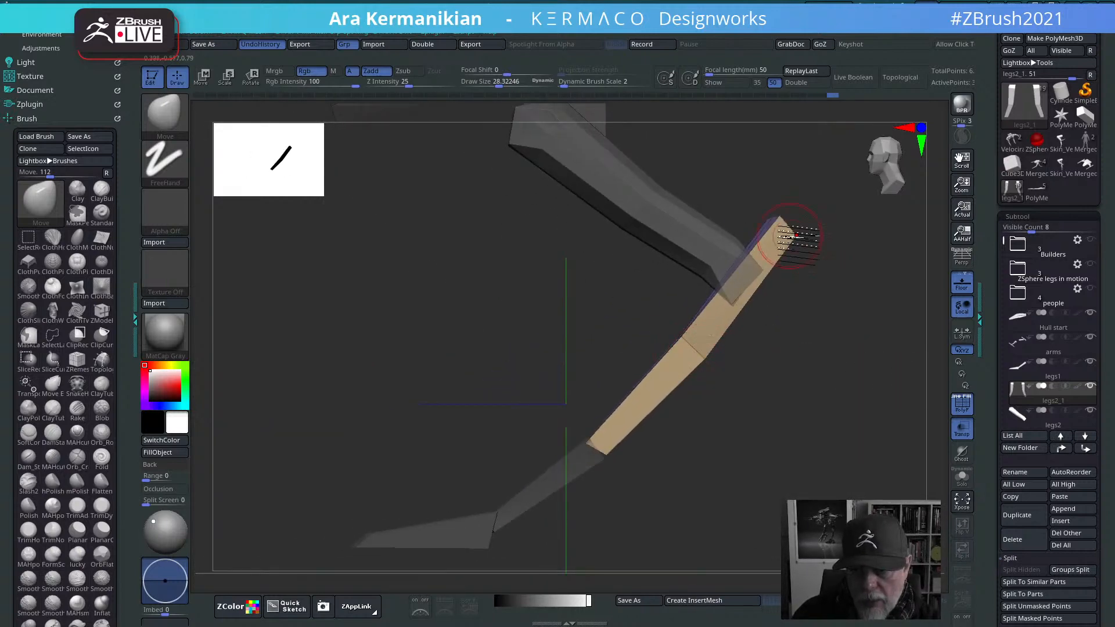
drag(830, 206, 658, 347)
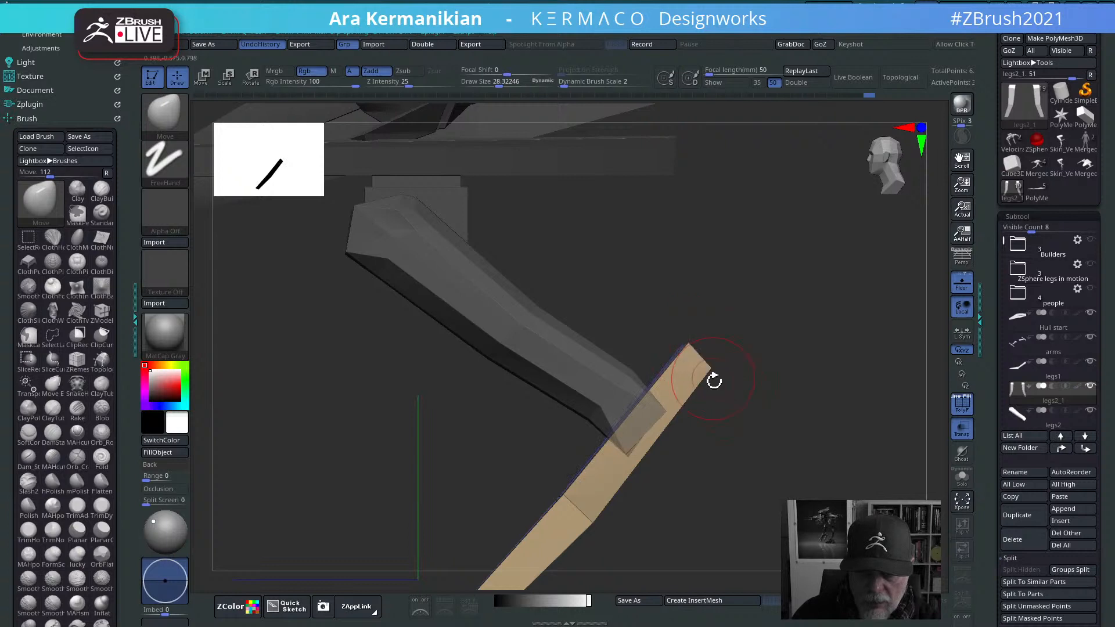
mouse_move(713, 380)
mouse_down()
mouse_move(702, 378)
mouse_move(776, 350)
mouse_move(818, 236)
mouse_move(836, 232)
mouse_up()
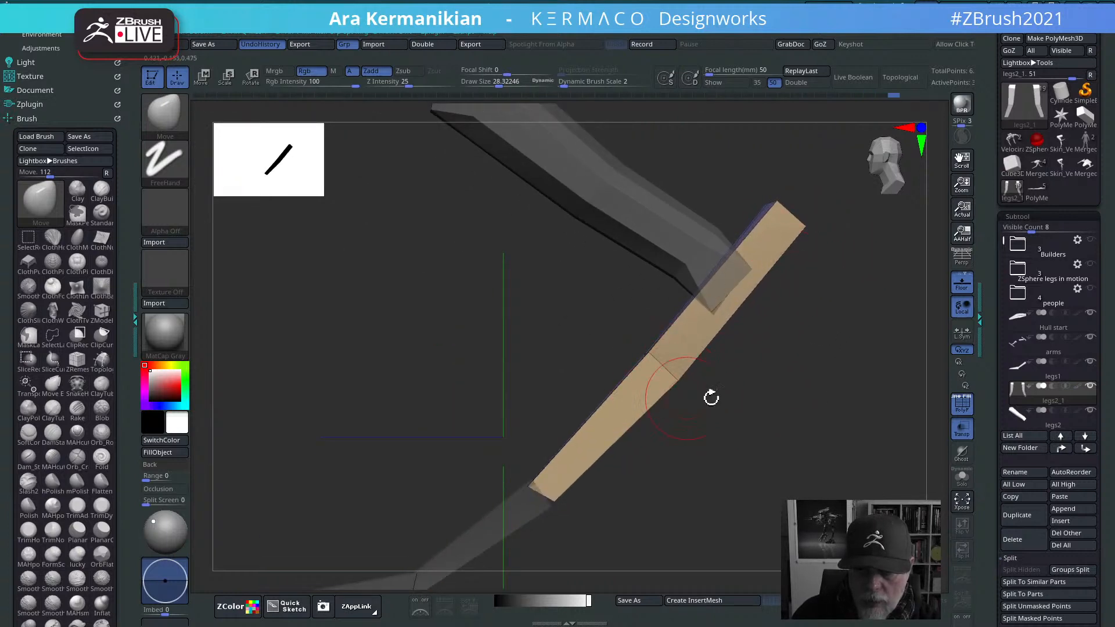
drag(711, 397, 774, 365)
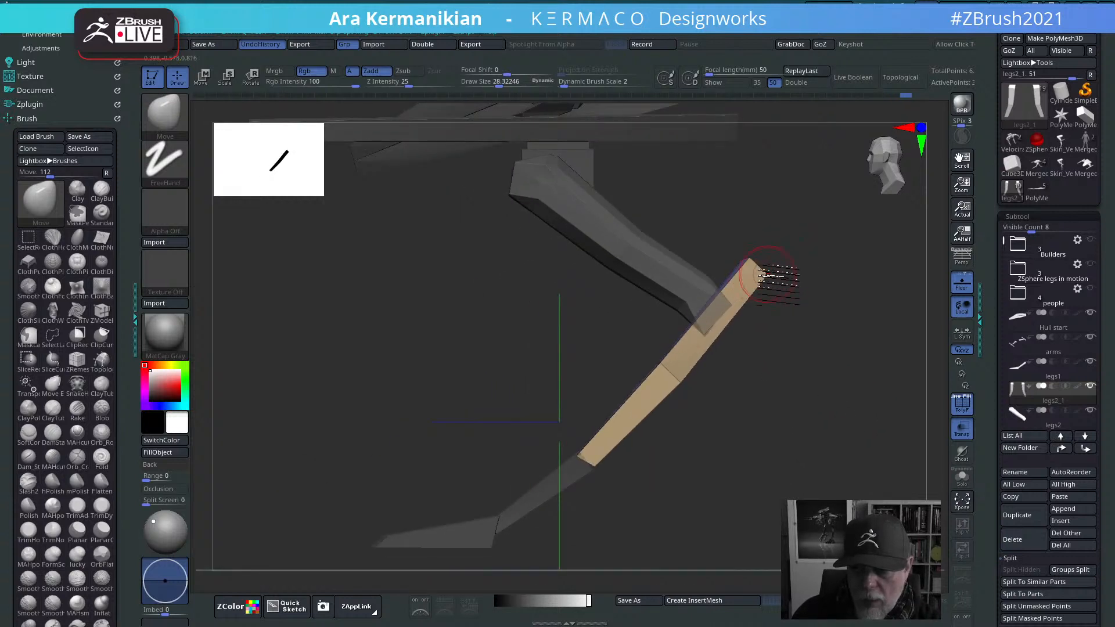
Step: Pull the middle of the shins outward into a calf bulge with the Move brush at draw size about 43
key(ctrl)
mouse_move(837, 303)
ctrl+mouse_down()
mouse_move(764, 325)
mouse_move(720, 363)
ctrl+mouse_up()
mouse_move(530, 413)
ctrl+mouse_down()
mouse_move(552, 518)
mouse_move(659, 436)
ctrl+mouse_up()
key(s)
drag(689, 382, 718, 342)
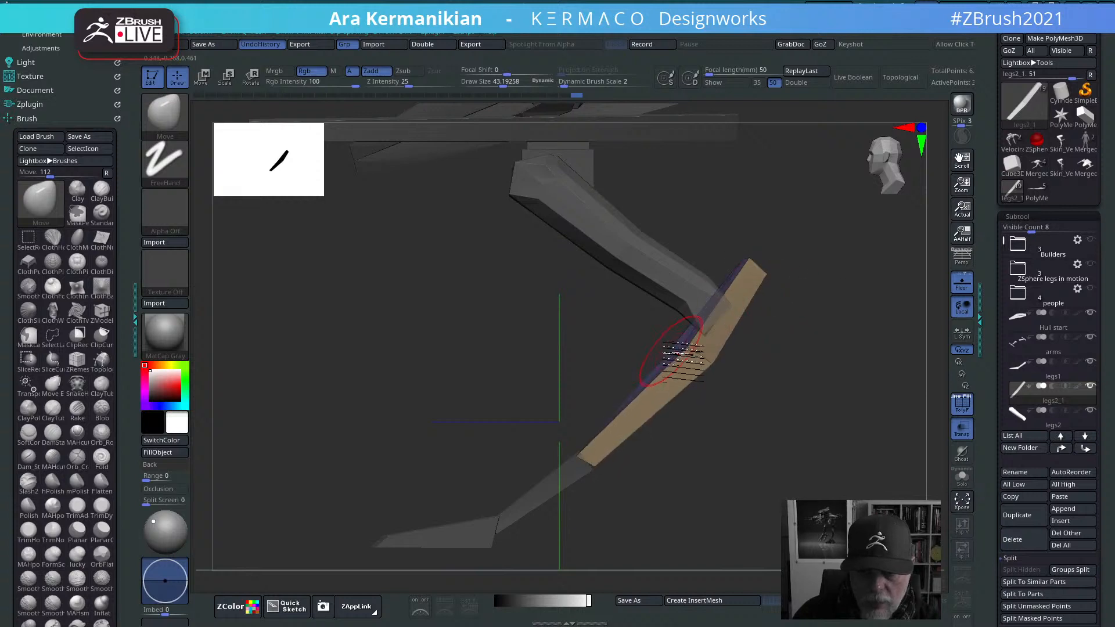
Step: Refine the mid-shin contour from the front and side with the Move brush, reducing the draw size to about 30
mouse_move(744, 377)
mouse_down()
mouse_move(886, 450)
mouse_move(906, 444)
mouse_up()
drag(651, 334, 663, 297)
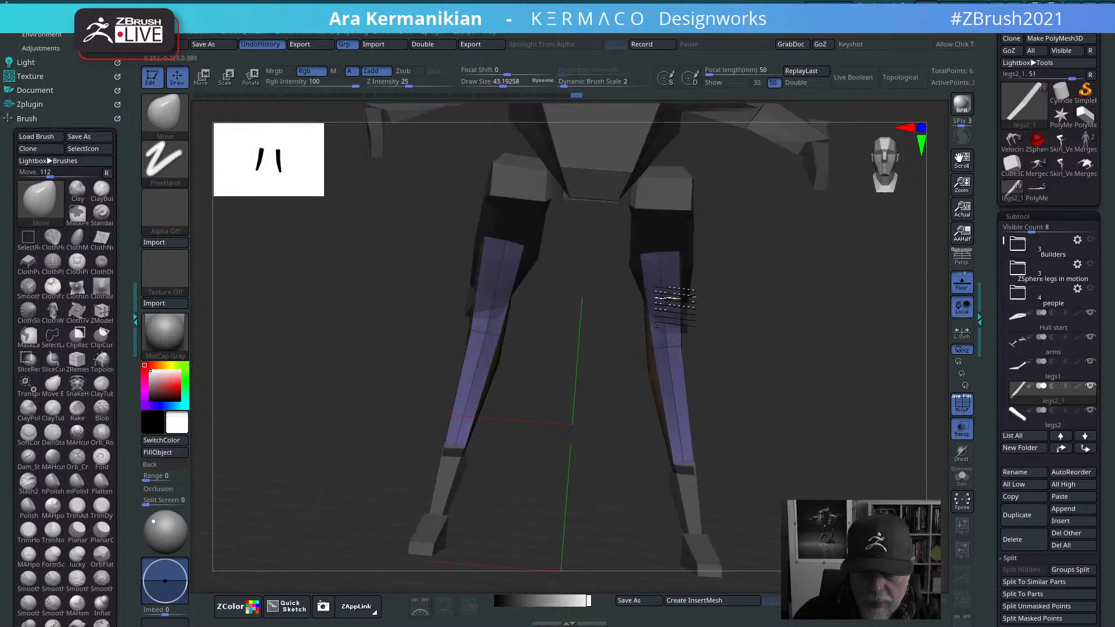
mouse_move(659, 375)
mouse_down()
mouse_move(685, 360)
mouse_move(665, 353)
mouse_up()
key(s)
mouse_move(749, 373)
mouse_down()
mouse_move(766, 381)
mouse_move(774, 363)
mouse_move(729, 365)
mouse_up()
drag(646, 344, 636, 339)
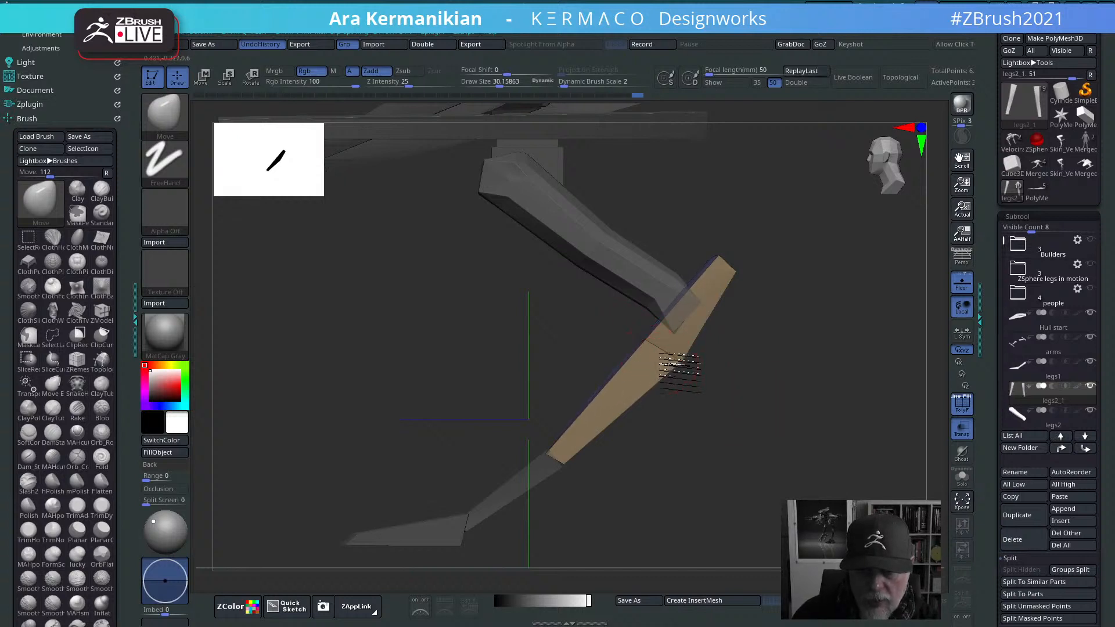
Step: Check the shins from both sides and adjust their mid-shin points in front view with the Move brush
drag(759, 393, 798, 416)
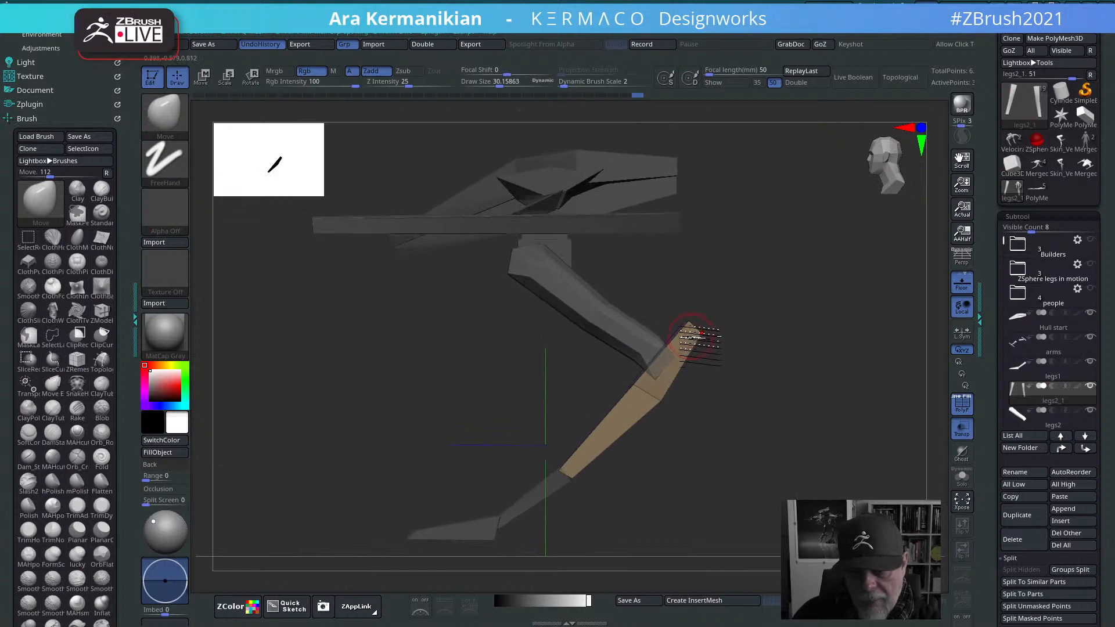
ctrl+drag(775, 319, 828, 401)
mouse_move(709, 443)
mouse_down()
mouse_move(786, 411)
mouse_move(821, 416)
mouse_move(757, 440)
mouse_move(859, 423)
mouse_move(867, 375)
mouse_move(834, 377)
mouse_move(823, 364)
mouse_move(839, 366)
mouse_up()
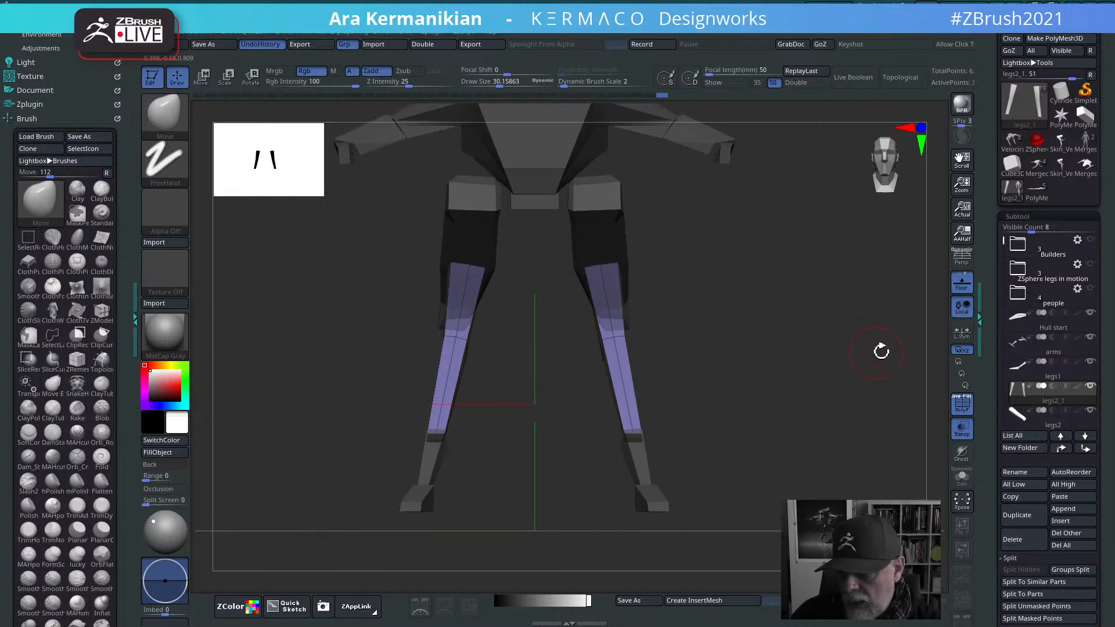
drag(915, 365, 752, 341)
alt+drag(759, 385, 682, 335)
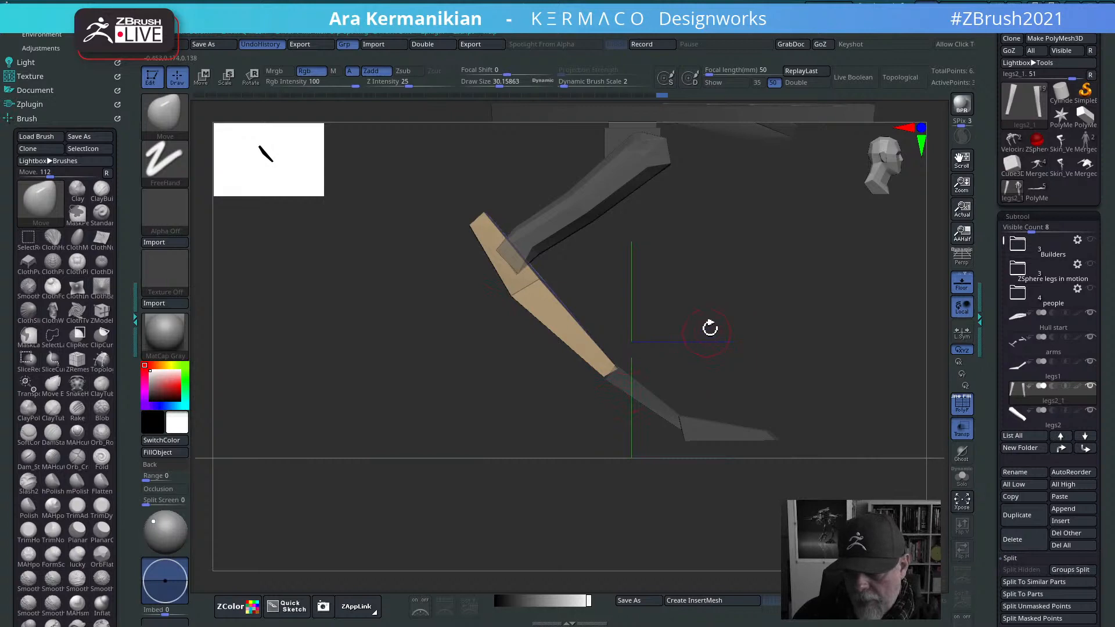
drag(766, 317, 807, 389)
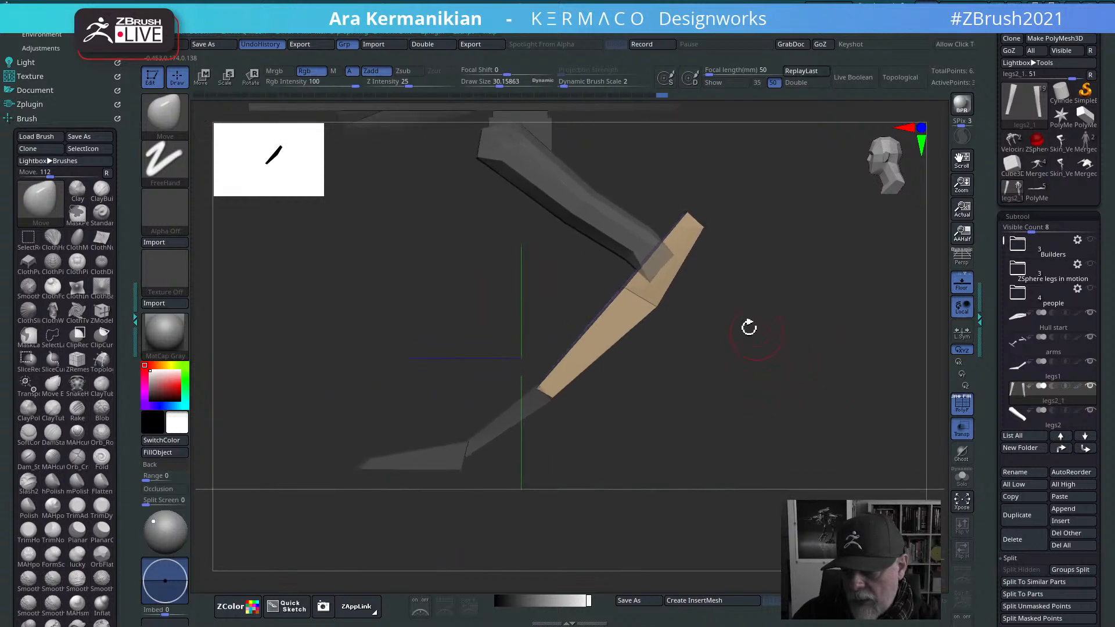
drag(702, 344, 750, 348)
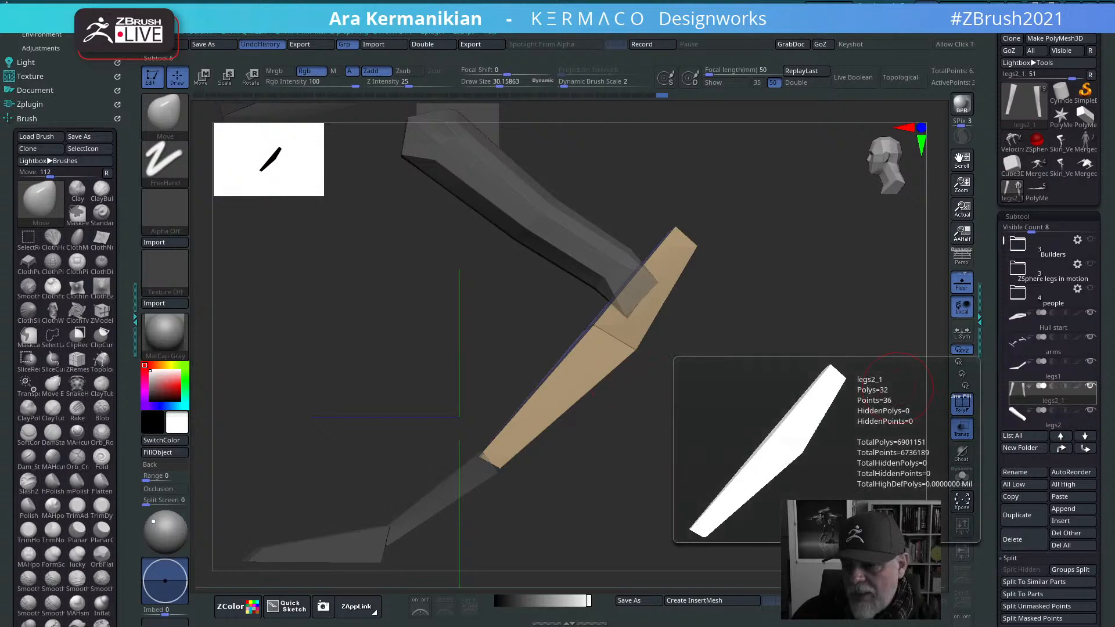
alt+drag(718, 508, 721, 491)
drag(749, 351, 864, 375)
mouse_move(684, 308)
mouse_down()
mouse_move(709, 319)
mouse_move(670, 331)
mouse_up()
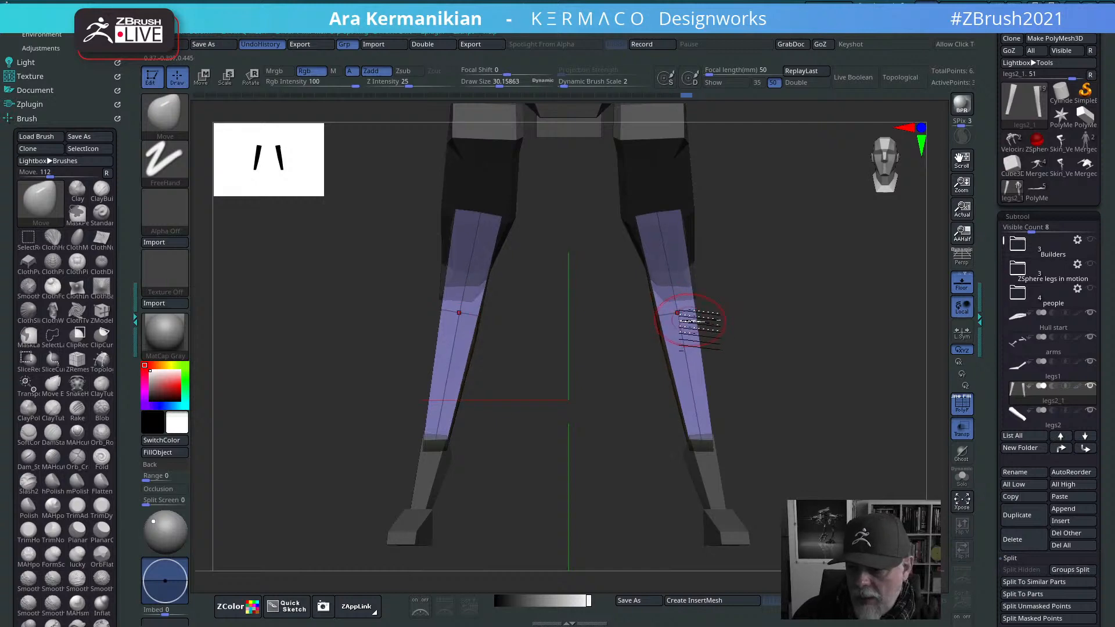
Step: Adjust the knee ends of the shins from the side and from above with the Move brush
mouse_move(846, 368)
mouse_down()
mouse_move(863, 351)
mouse_move(789, 409)
mouse_move(666, 316)
mouse_up()
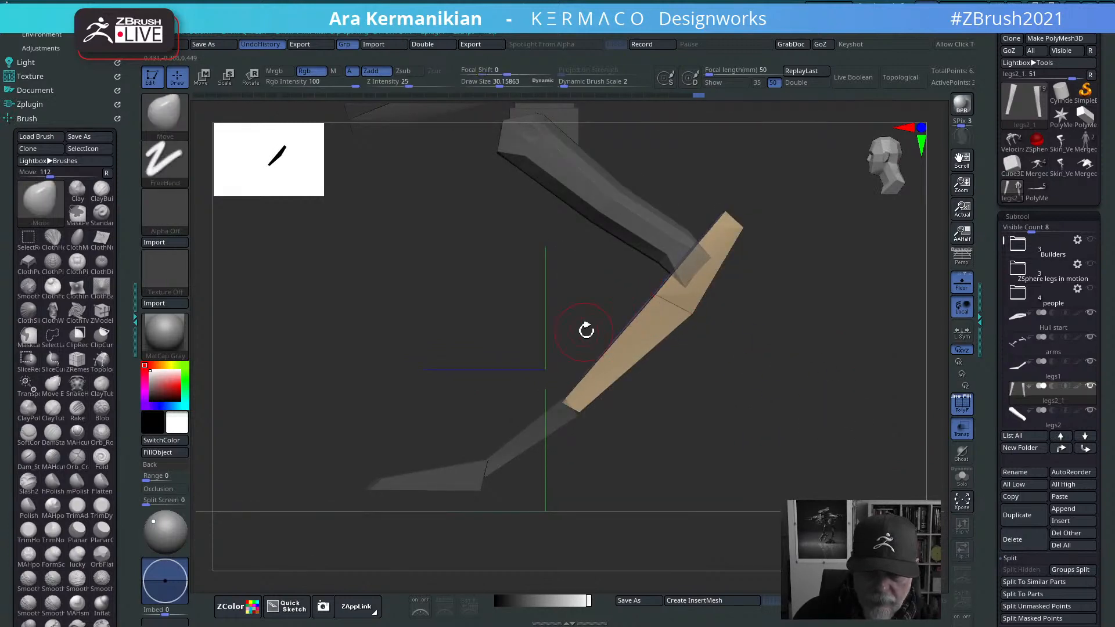
shift+drag(742, 453, 702, 365)
drag(734, 324, 708, 355)
shift+drag(774, 388, 734, 349)
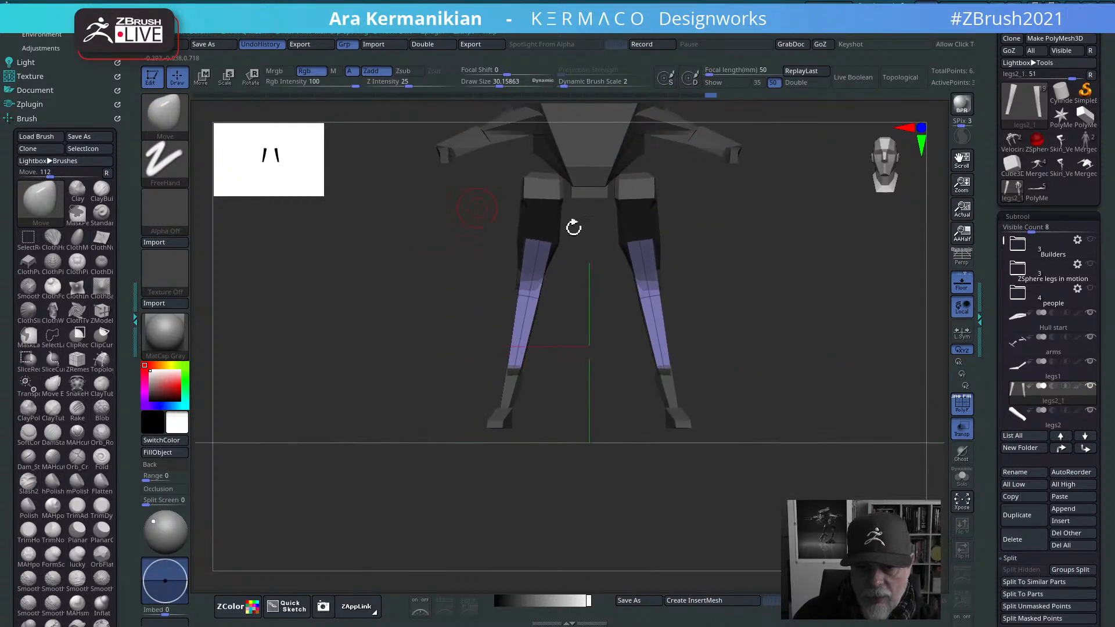
drag(848, 281, 742, 320)
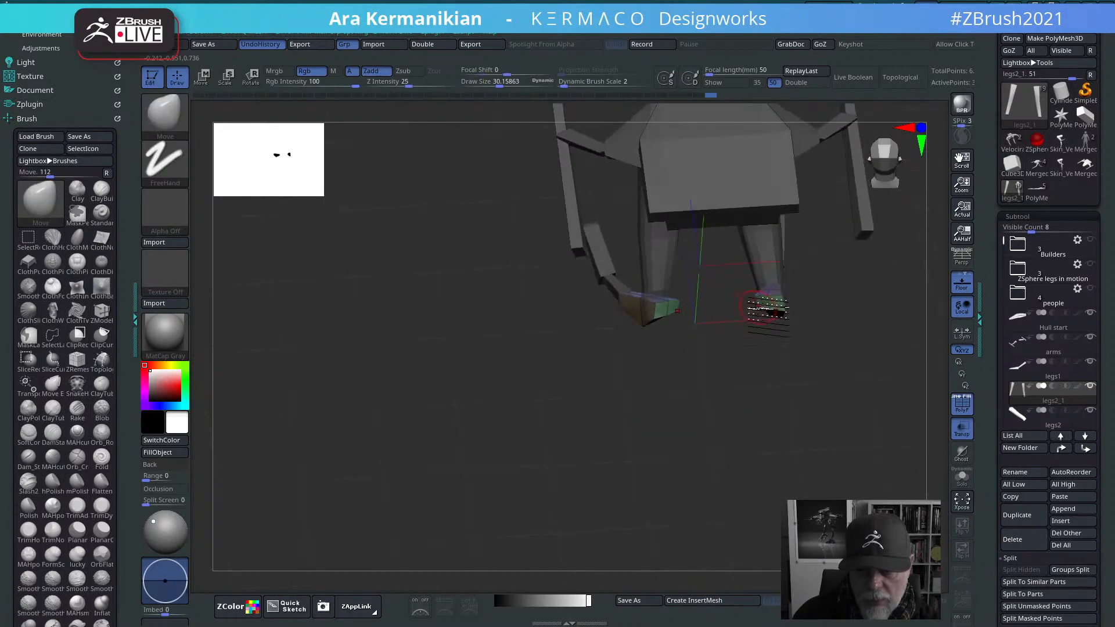
drag(743, 309, 393, 309)
alt+drag(693, 370, 608, 530)
mouse_move(747, 352)
alt+mouse_down()
mouse_move(769, 411)
mouse_move(764, 378)
mouse_move(792, 395)
mouse_move(582, 411)
mouse_move(620, 406)
alt+mouse_up()
Step: Set the Move brush draw size to about 38 and turn off transparency for the surrounding subtools
key(s)
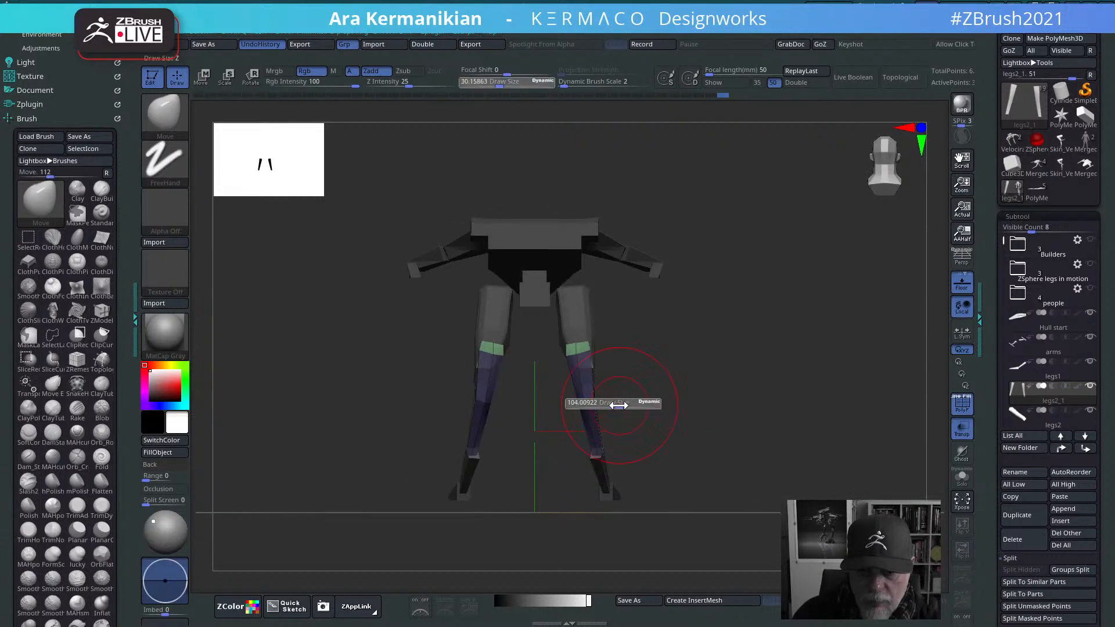
drag(490, 407, 464, 408)
key(s)
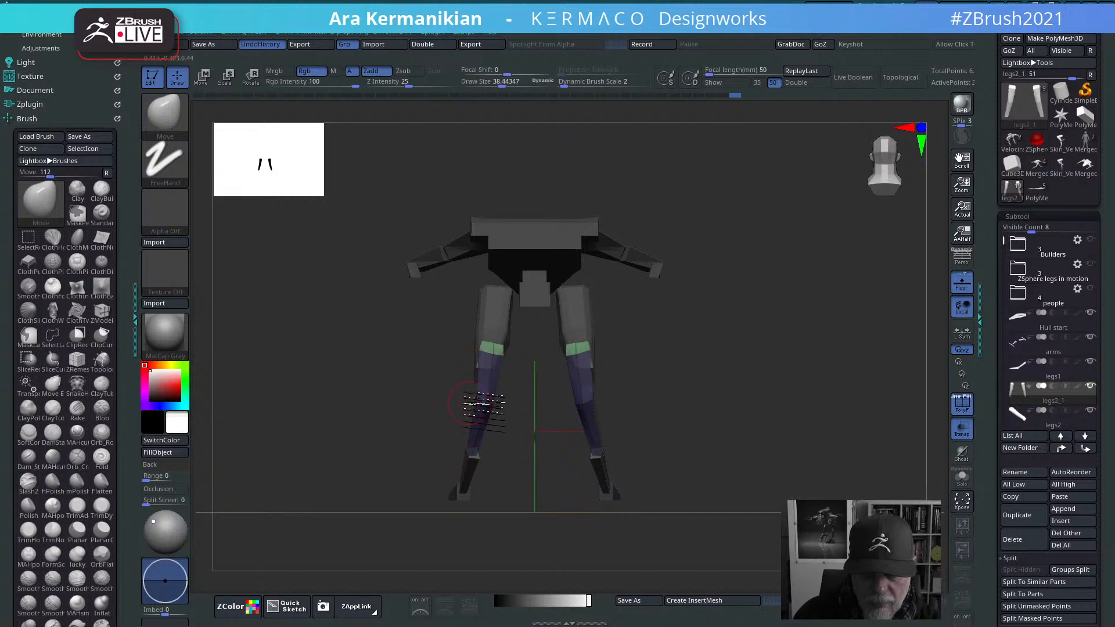
shift+drag(573, 449, 476, 433)
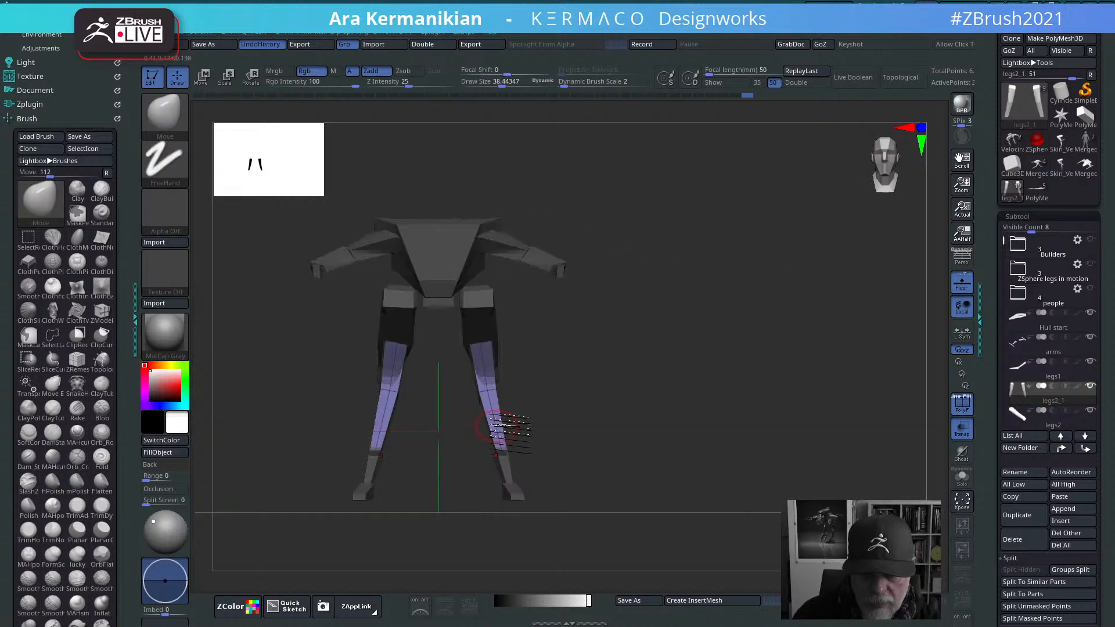
alt+drag(546, 421, 663, 422)
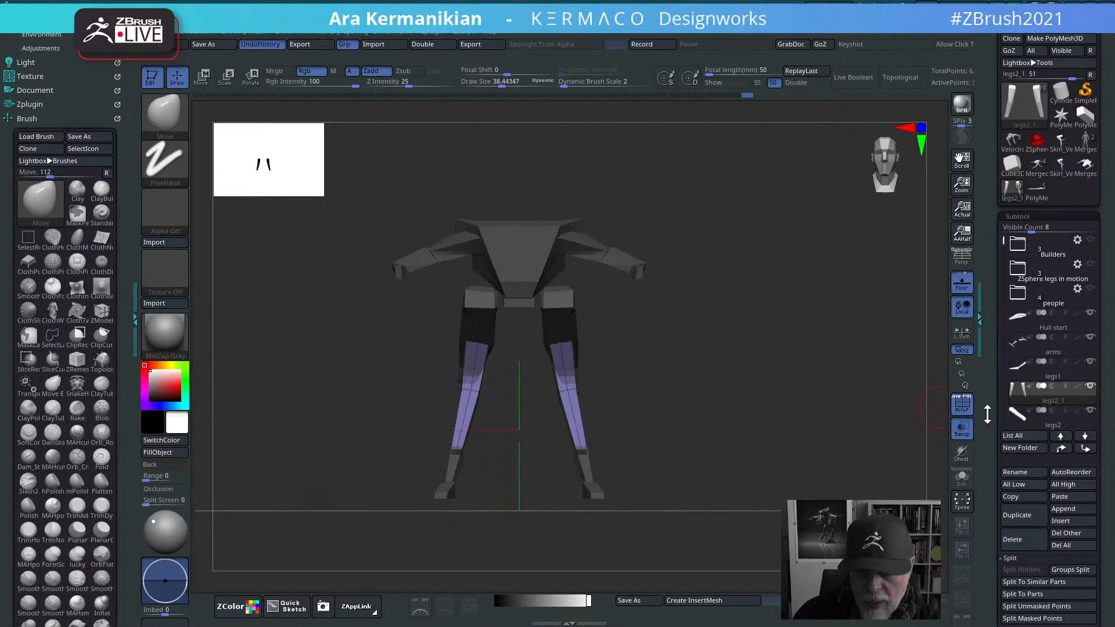
click(962, 430)
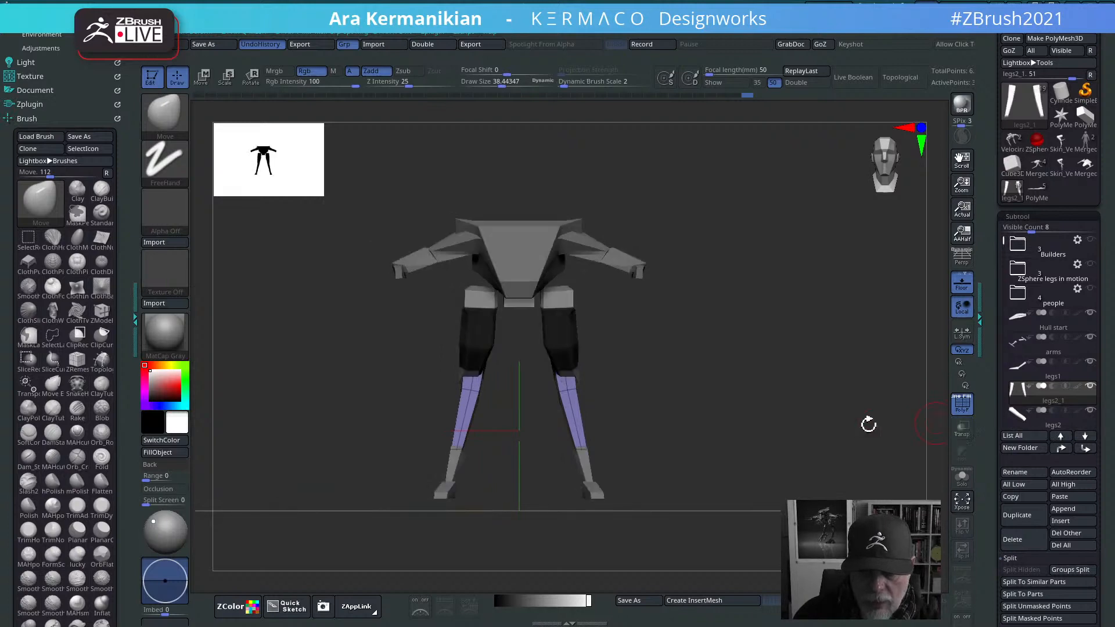
drag(790, 444, 822, 440)
Step: Center the transform gizmo on the lower legs and reset its orientation
key(w)
drag(410, 486, 404, 486)
drag(676, 425, 779, 401)
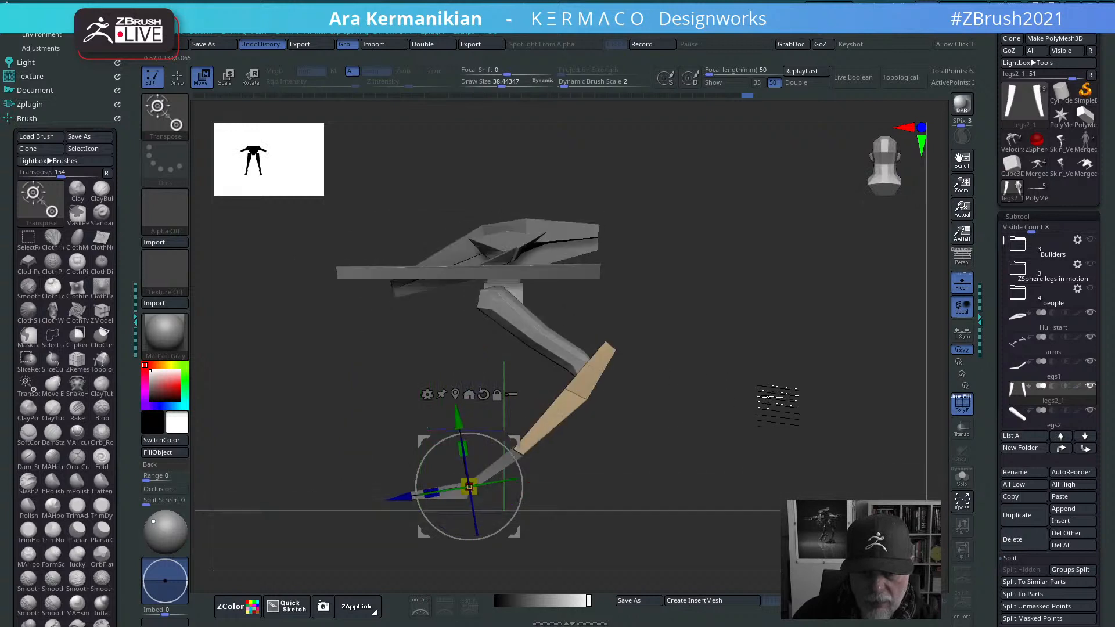
click(455, 394)
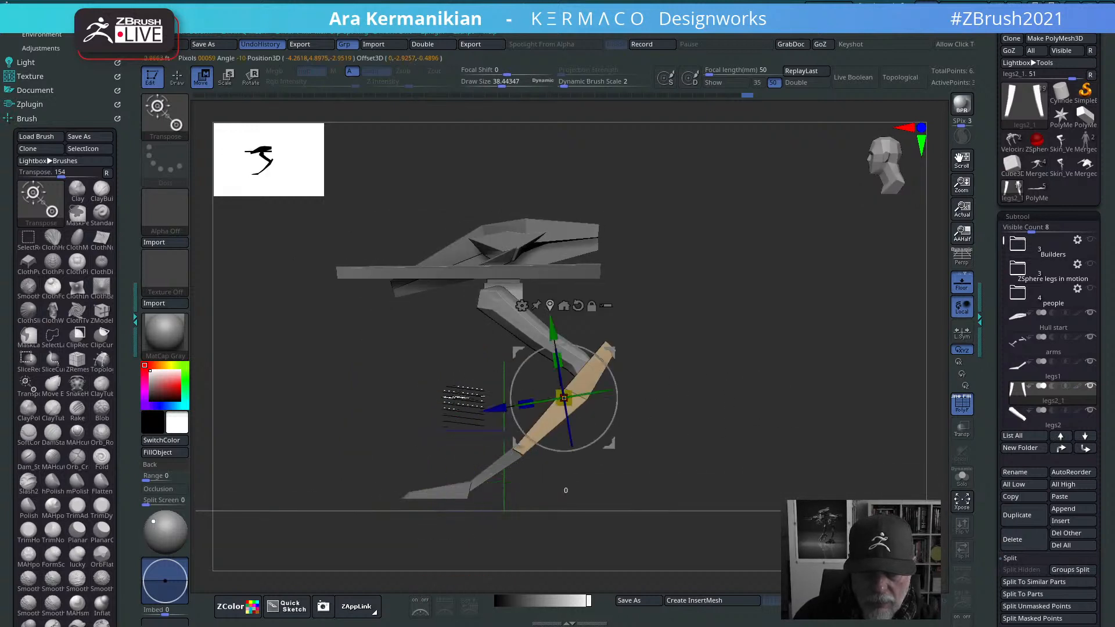
click(578, 306)
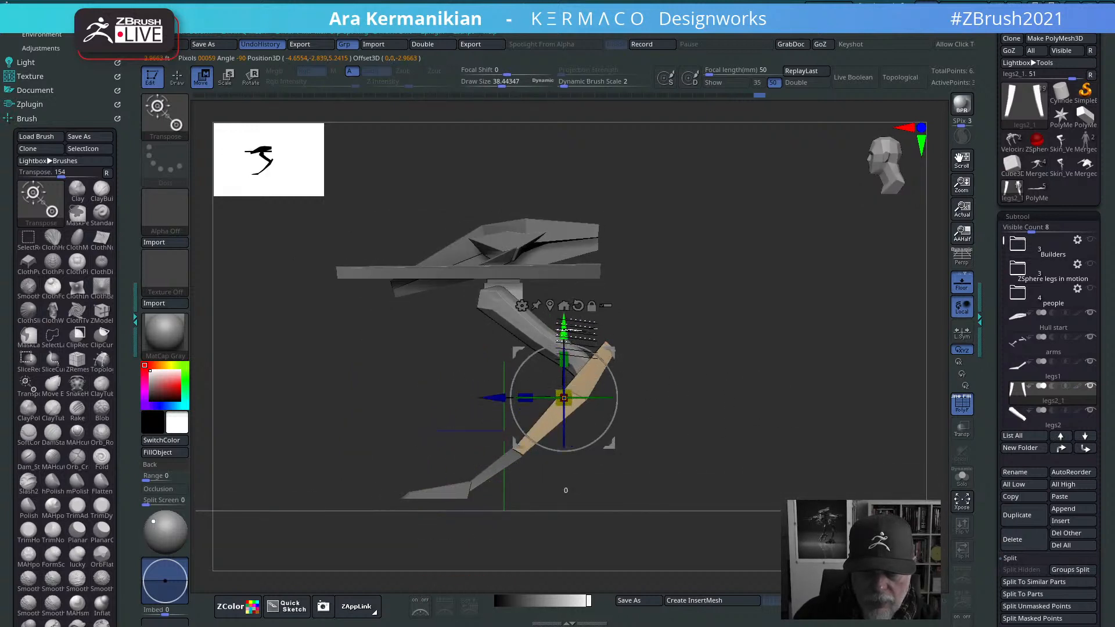
Step: Nudge and slightly tilt the lower legs against the thighs in side view with the transform gizmo
drag(563, 328, 563, 324)
drag(491, 394, 494, 395)
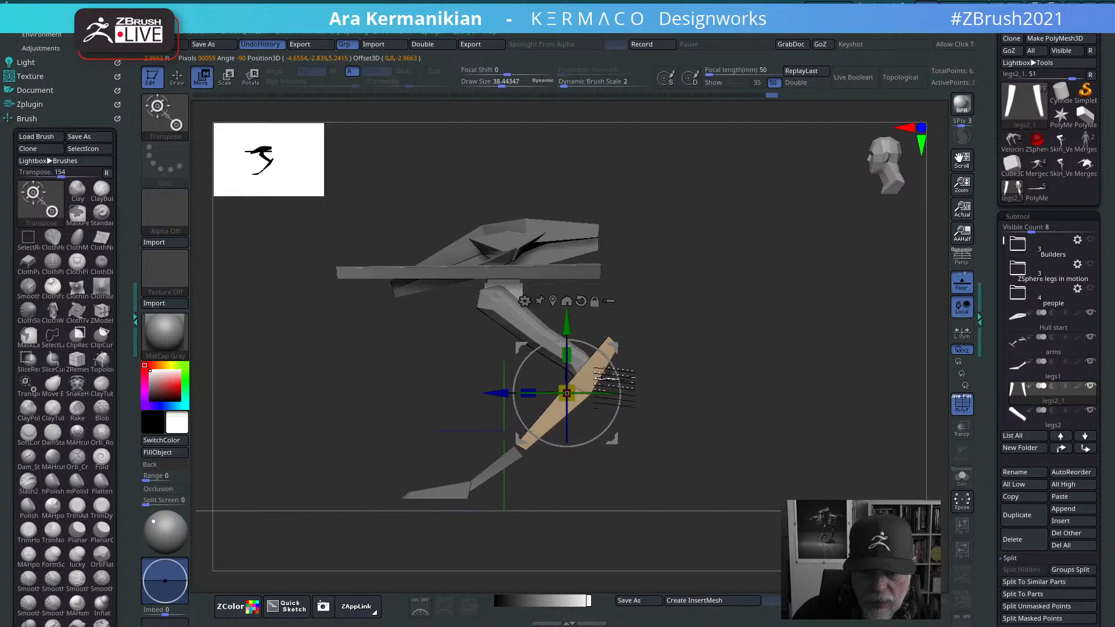
drag(618, 377, 616, 375)
drag(493, 395, 490, 395)
drag(562, 326, 562, 327)
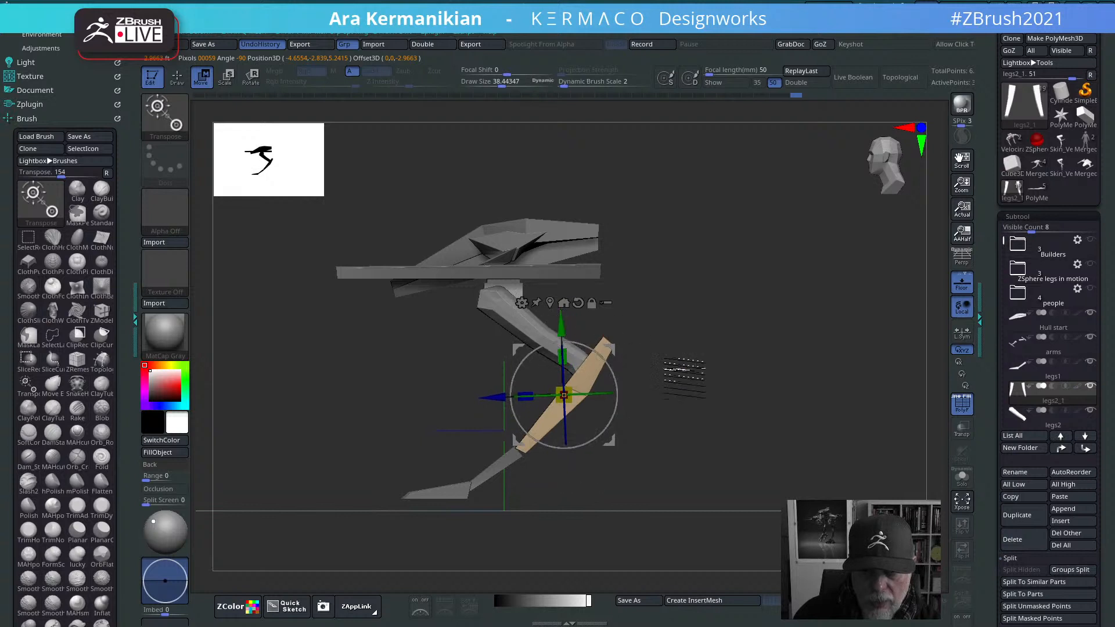
key(q)
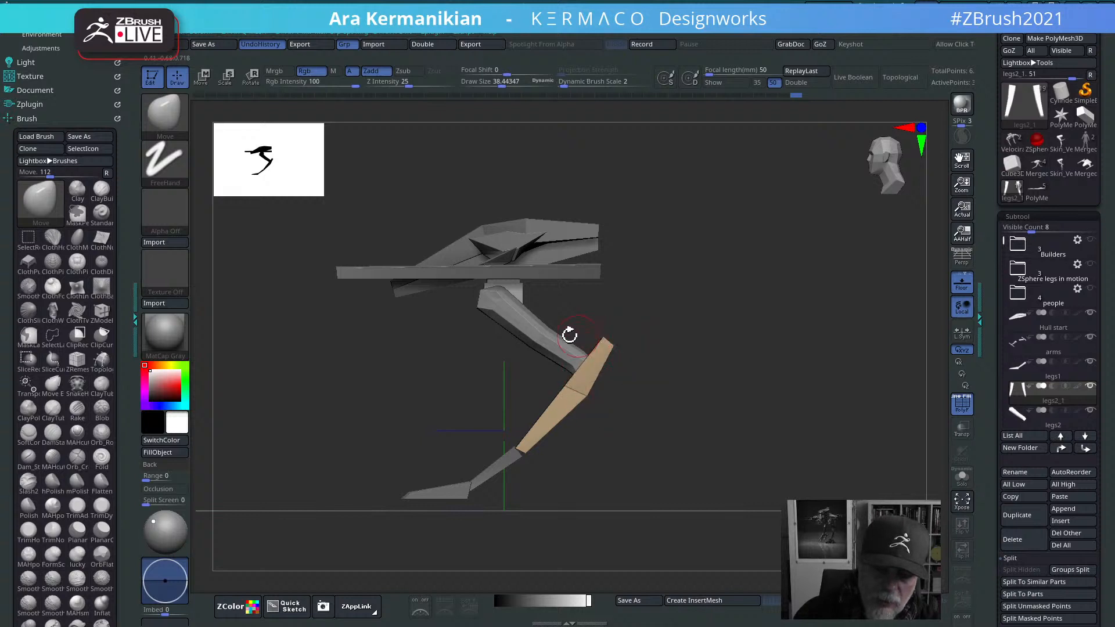
Step: Widen the knee ends rearward and shape their corners from the side, above and behind with the Move brush
drag(652, 361, 685, 351)
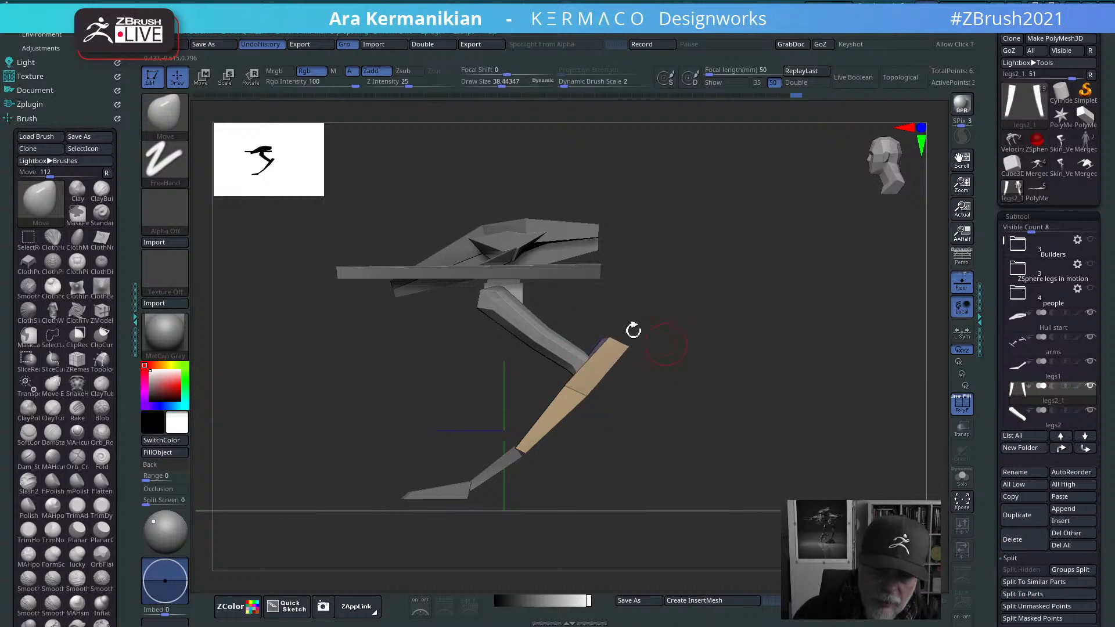
drag(775, 344, 555, 381)
mouse_move(447, 397)
mouse_down()
mouse_move(455, 408)
mouse_move(378, 423)
mouse_move(597, 386)
mouse_up()
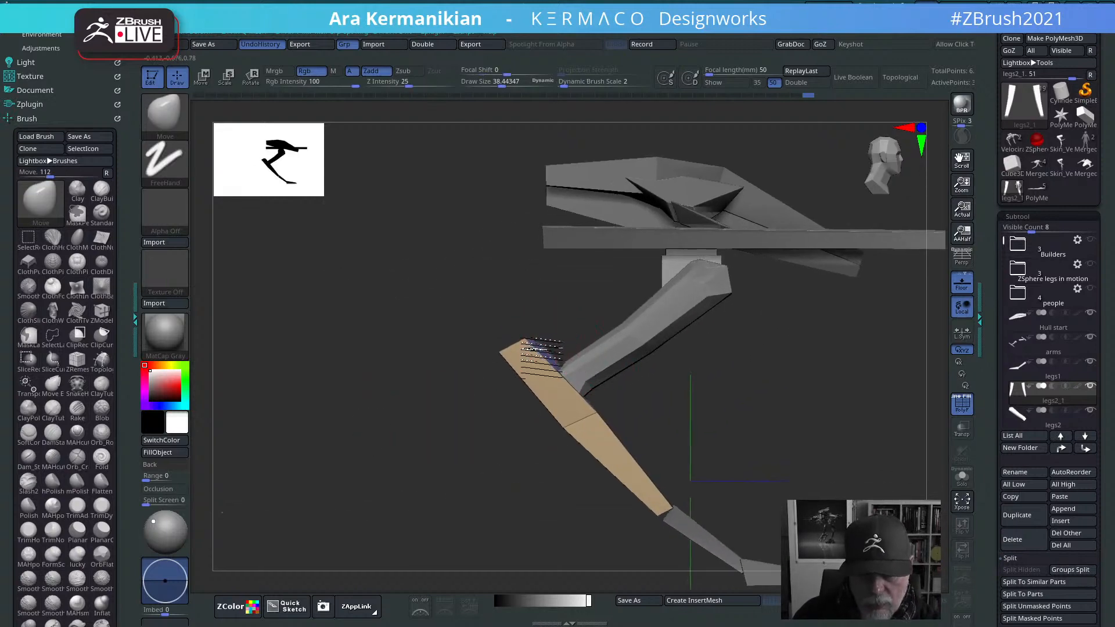
drag(546, 351, 600, 384)
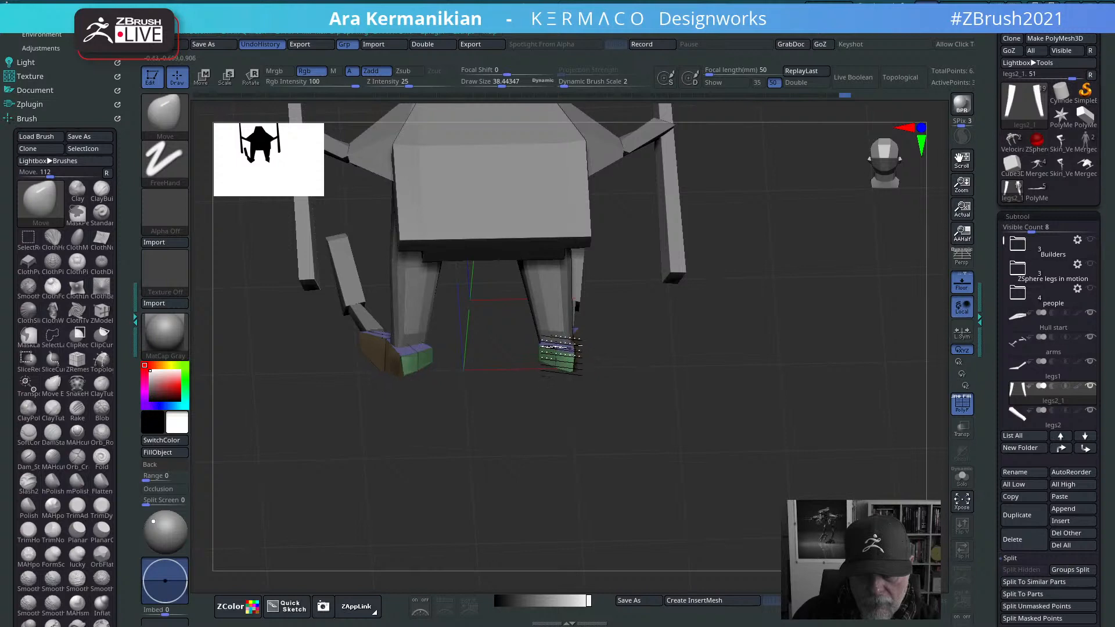
drag(560, 351, 610, 407)
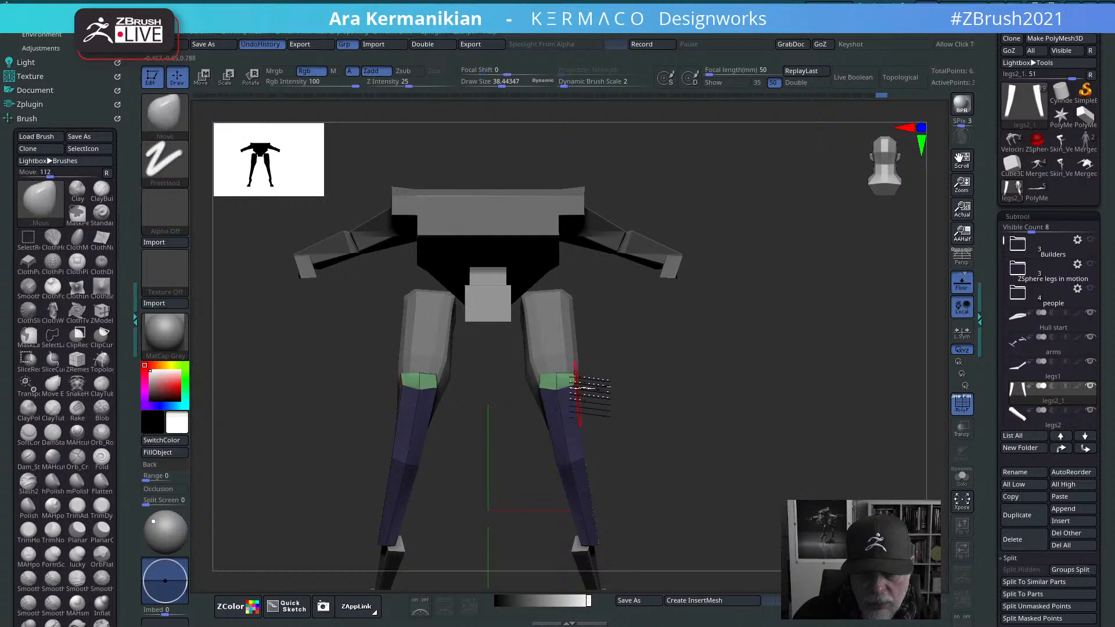
drag(674, 416, 627, 423)
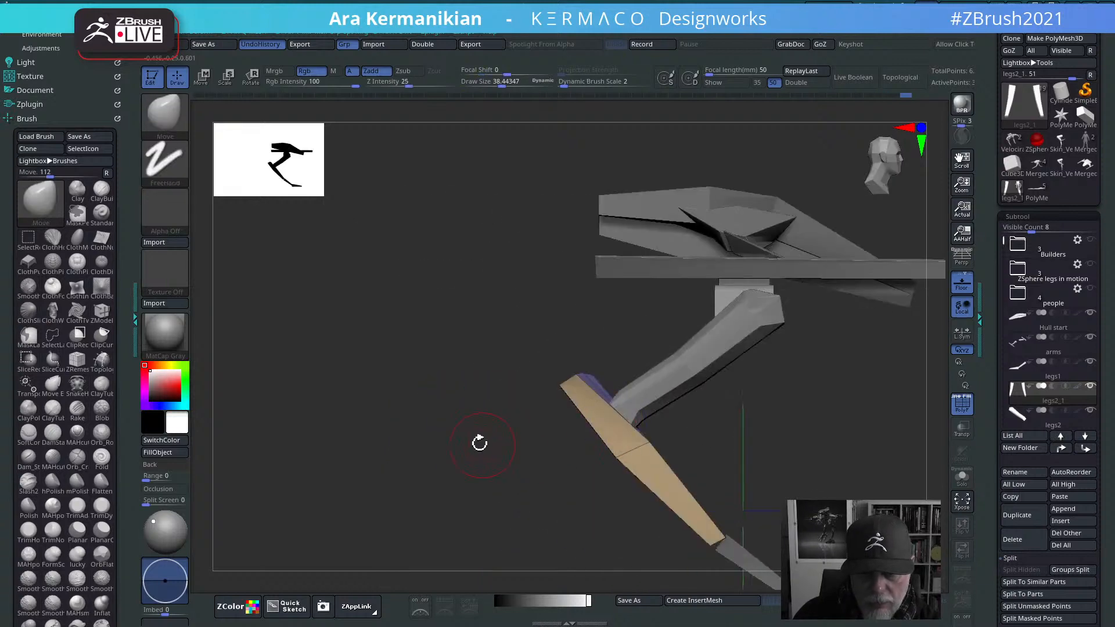
Step: Clip the knee ends of the shins straight along a diagonal line in side view
mouse_move(469, 446)
ctrl+shift+mouse_down()
mouse_move(659, 303)
mouse_move(671, 323)
ctrl+shift+mouse_up()
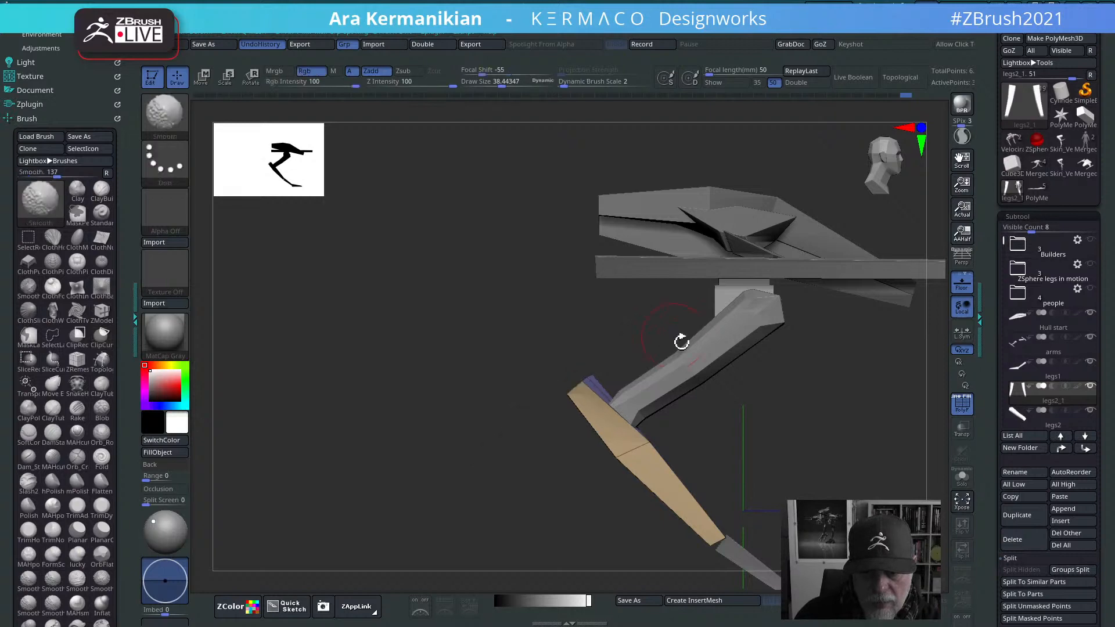
drag(812, 459, 914, 452)
drag(677, 400, 554, 402)
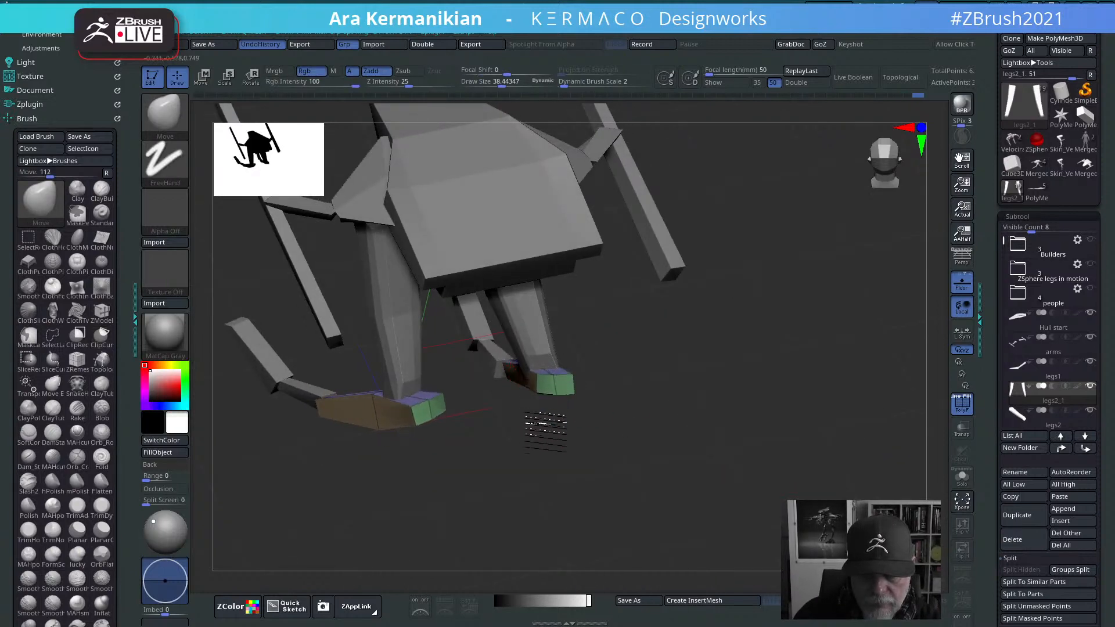
Step: Refine the knee-end and mid-shin edges from the rear, front and side with the Move brush
drag(536, 398, 628, 437)
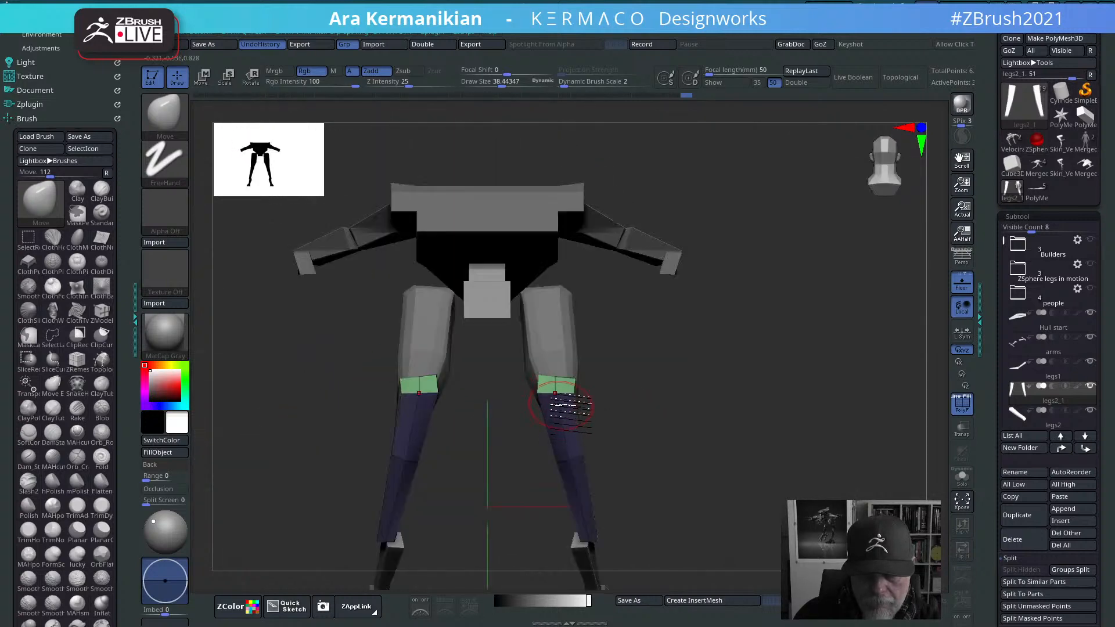
shift+drag(753, 428, 787, 443)
alt+drag(910, 460, 870, 416)
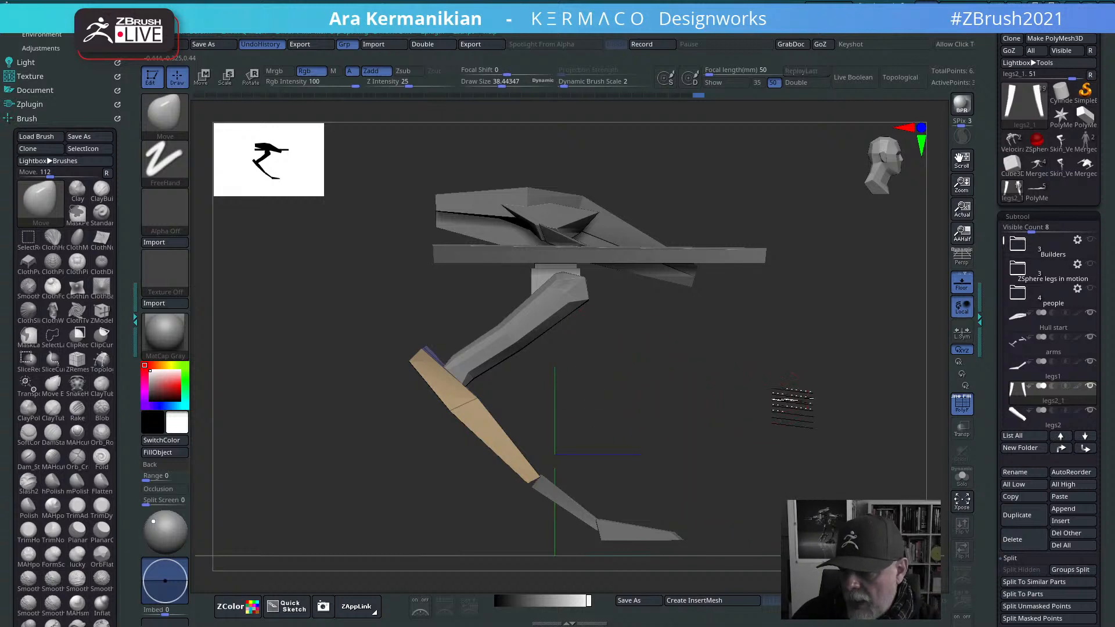
drag(792, 401, 772, 386)
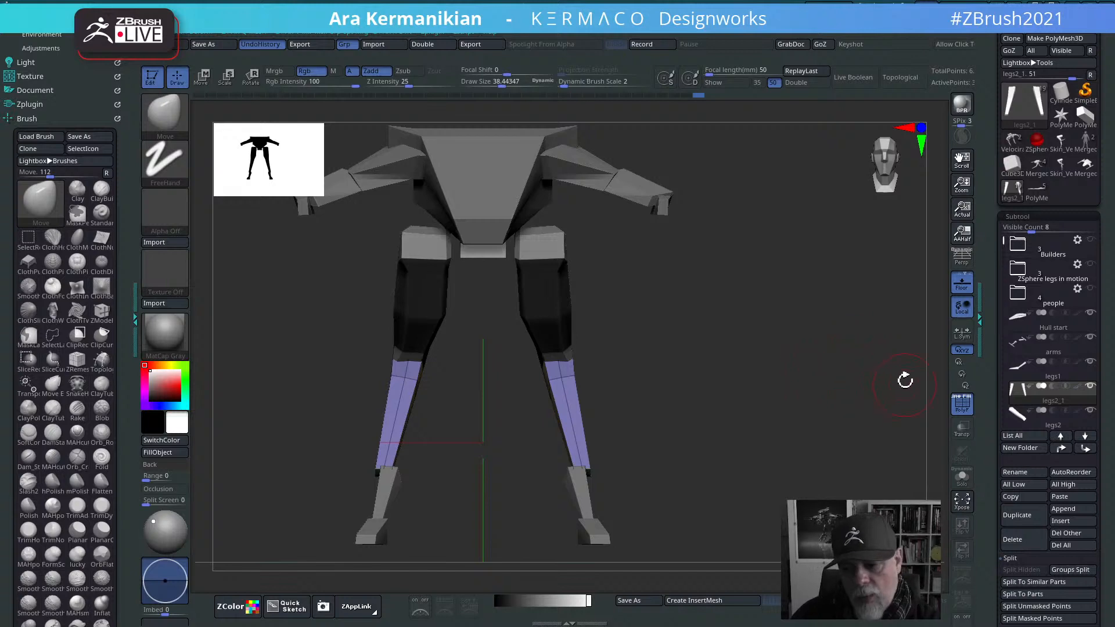
drag(721, 410, 678, 291)
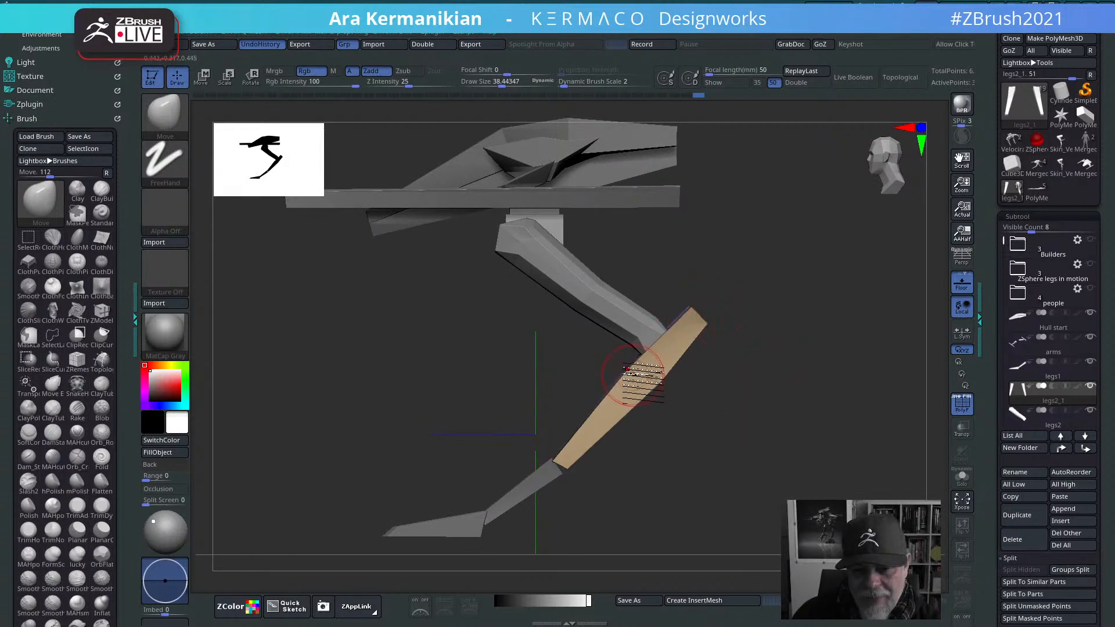
mouse_move(730, 411)
mouse_down()
mouse_move(818, 413)
mouse_move(807, 421)
mouse_move(816, 430)
mouse_up()
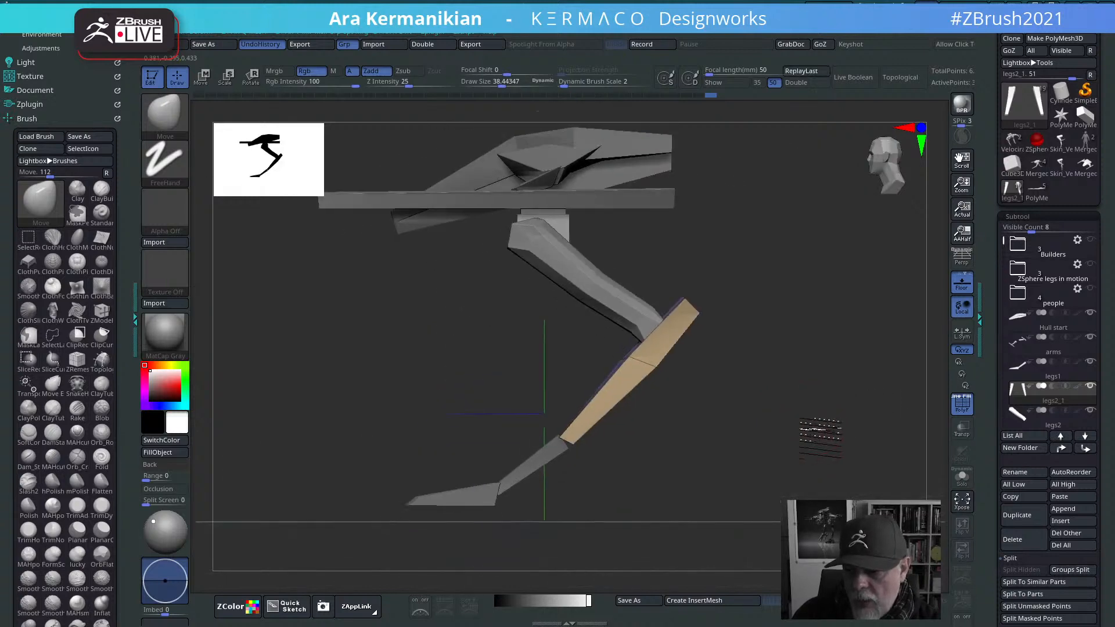
Step: Reduce the Move brush's draw size to about 34 and adjust the shins' mid-section and front knee corner in side view
key(s)
drag(742, 398, 805, 400)
key(s)
click(778, 395)
key(s)
key(s)
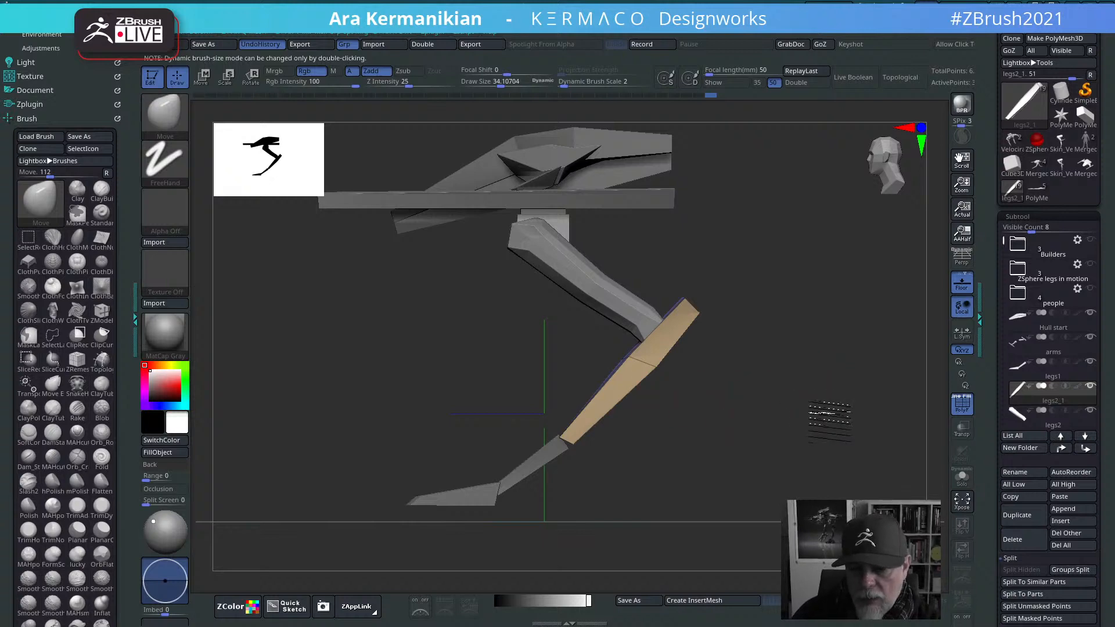
shift+drag(830, 421, 878, 417)
drag(625, 365, 655, 355)
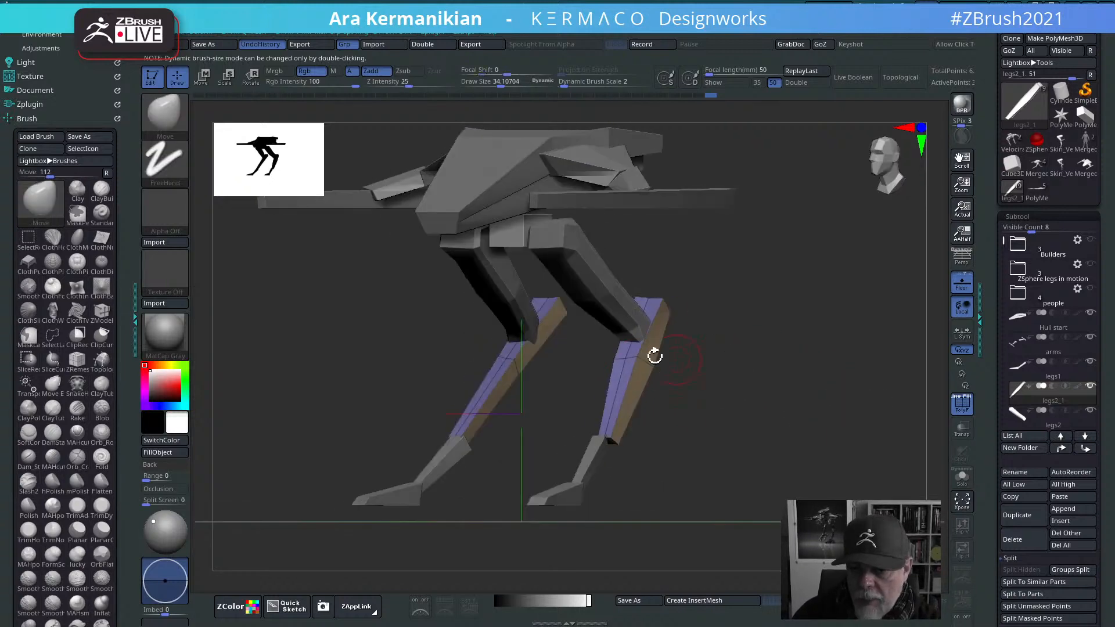
drag(759, 391, 709, 381)
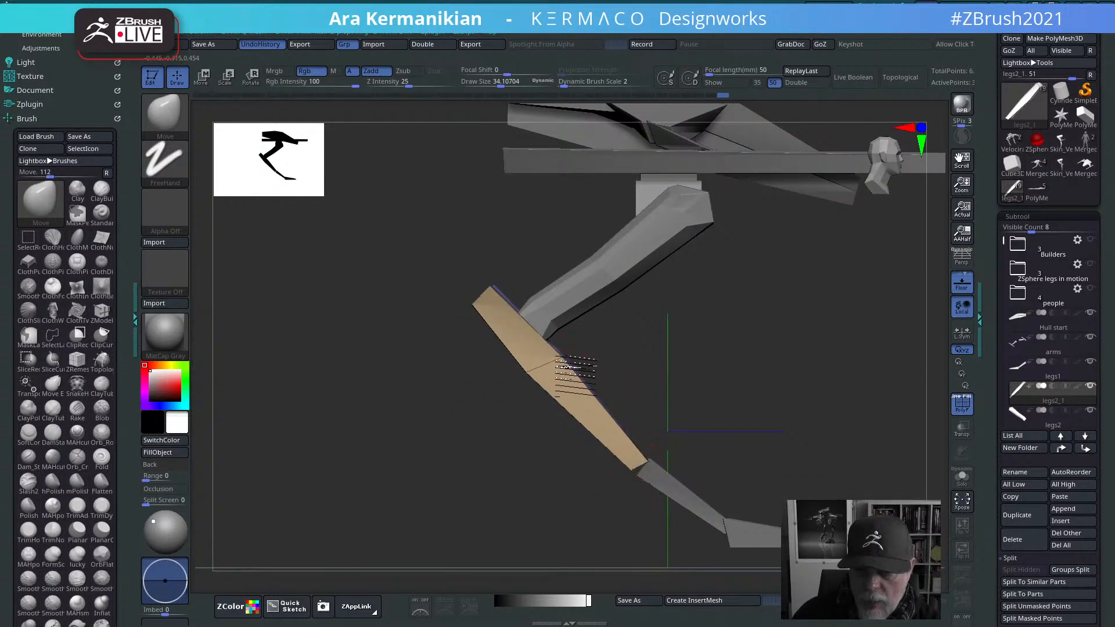
drag(495, 289, 503, 283)
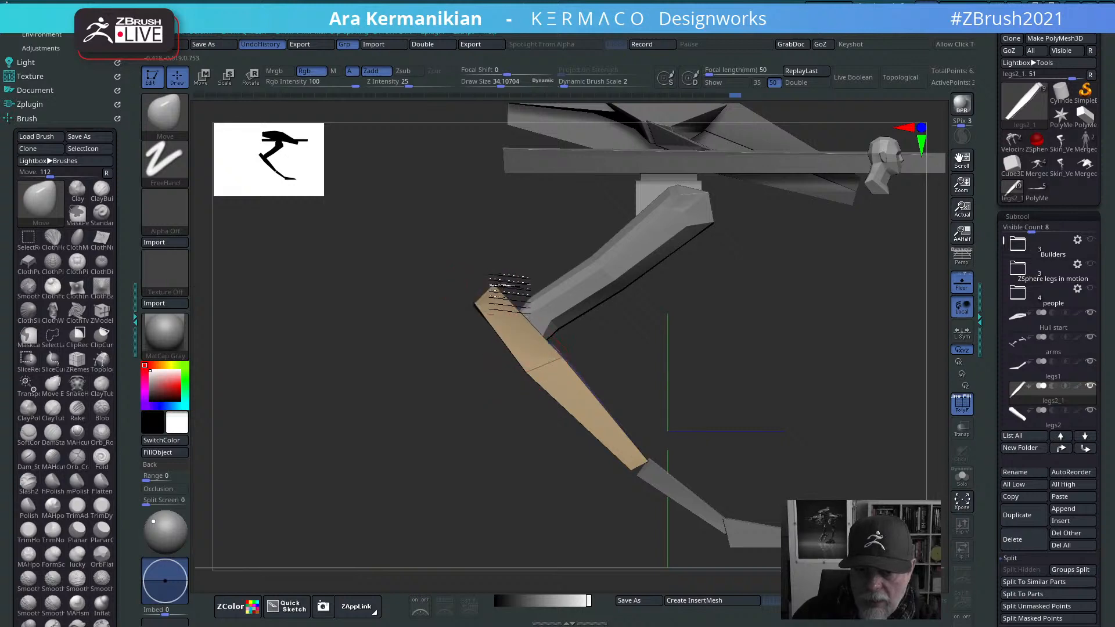
Step: Reduce the Move brush's draw size to about 19 and refine the shin ends from behind and in front
drag(673, 365, 749, 360)
alt+drag(627, 334, 831, 359)
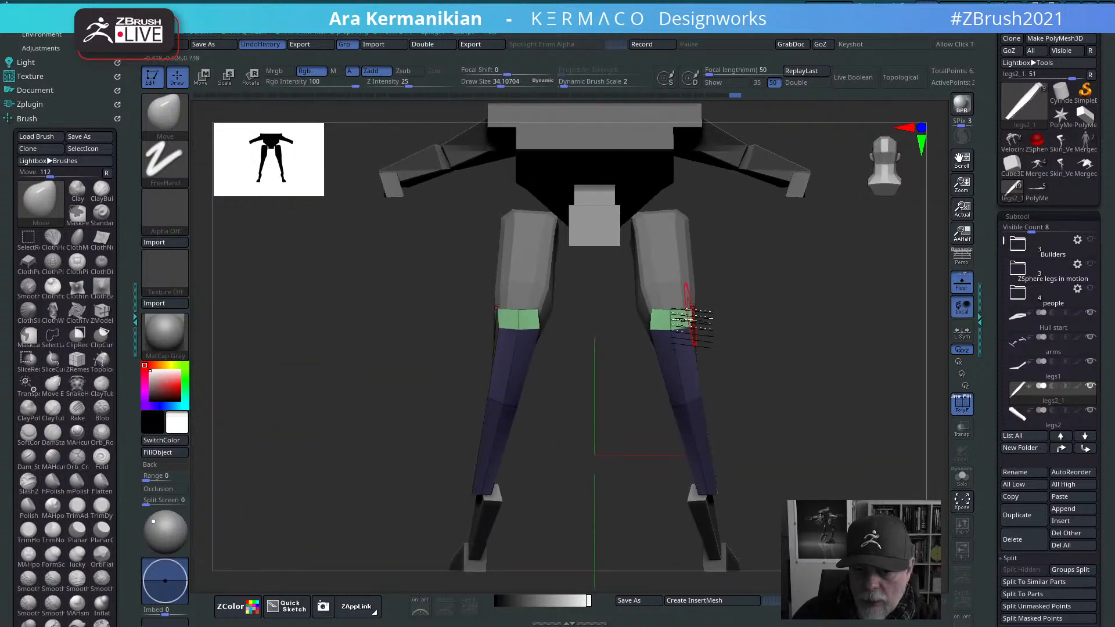
key(s)
mouse_move(656, 313)
mouse_down()
mouse_move(602, 321)
mouse_move(751, 257)
mouse_move(736, 266)
mouse_up()
drag(819, 388, 744, 388)
drag(647, 452, 522, 476)
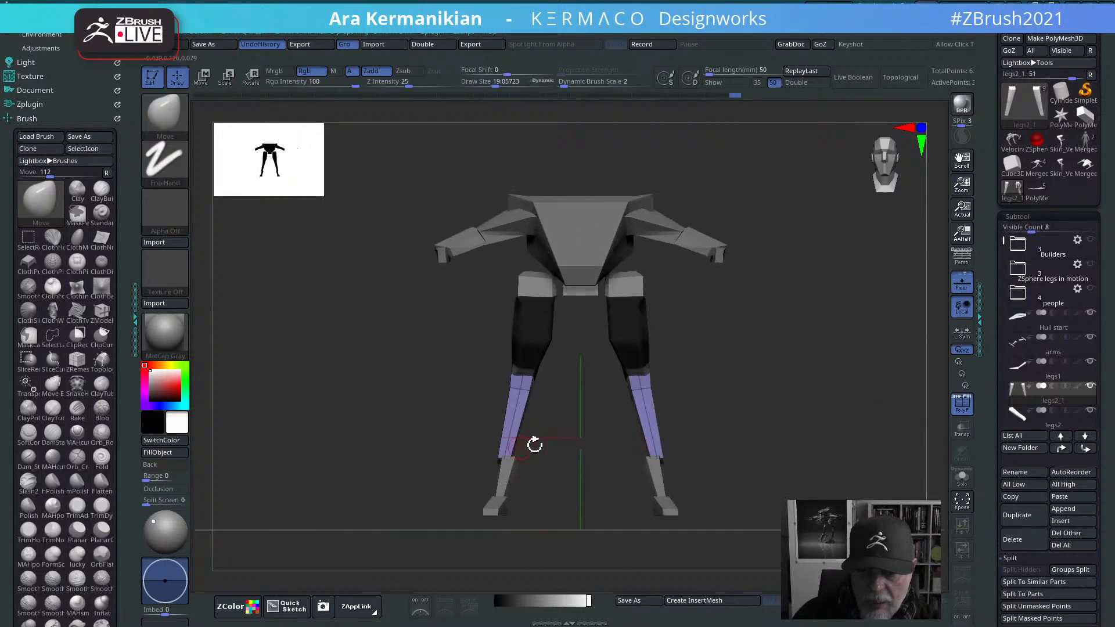
alt+drag(747, 436, 777, 467)
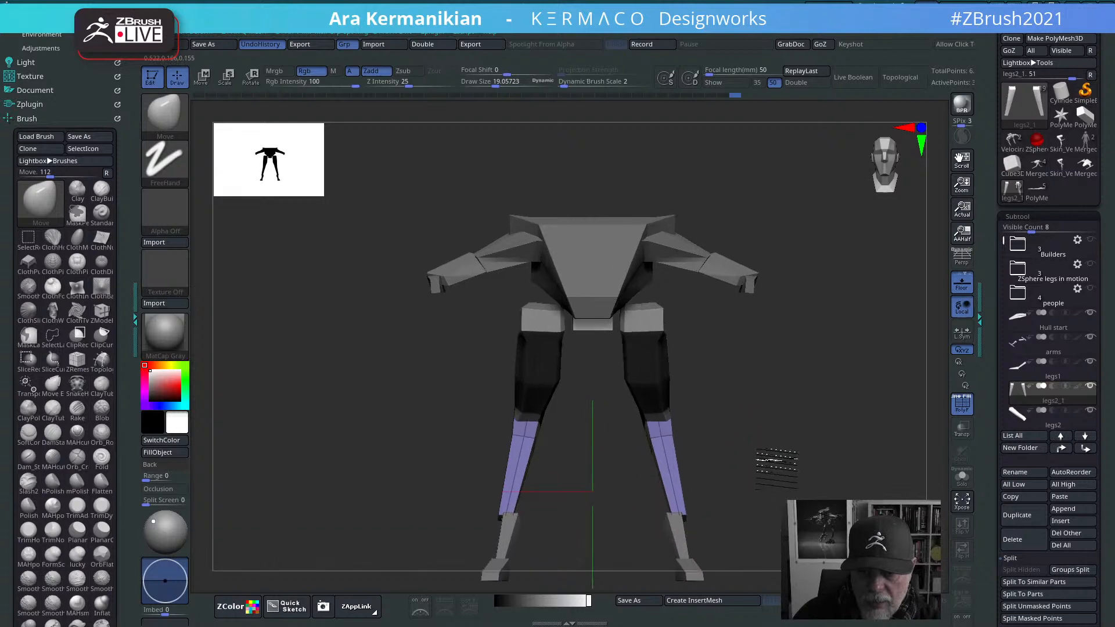
drag(589, 491, 619, 491)
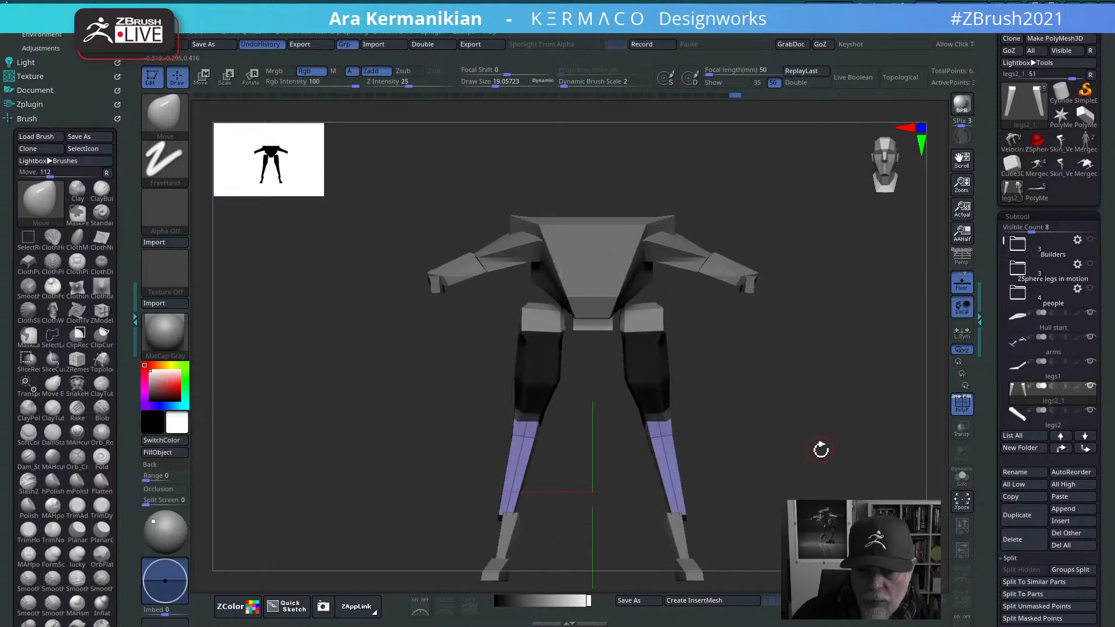
Step: Insert edge loops around the shins near the knee and ankle ends with the ZModeler brush
alt+drag(819, 450, 918, 435)
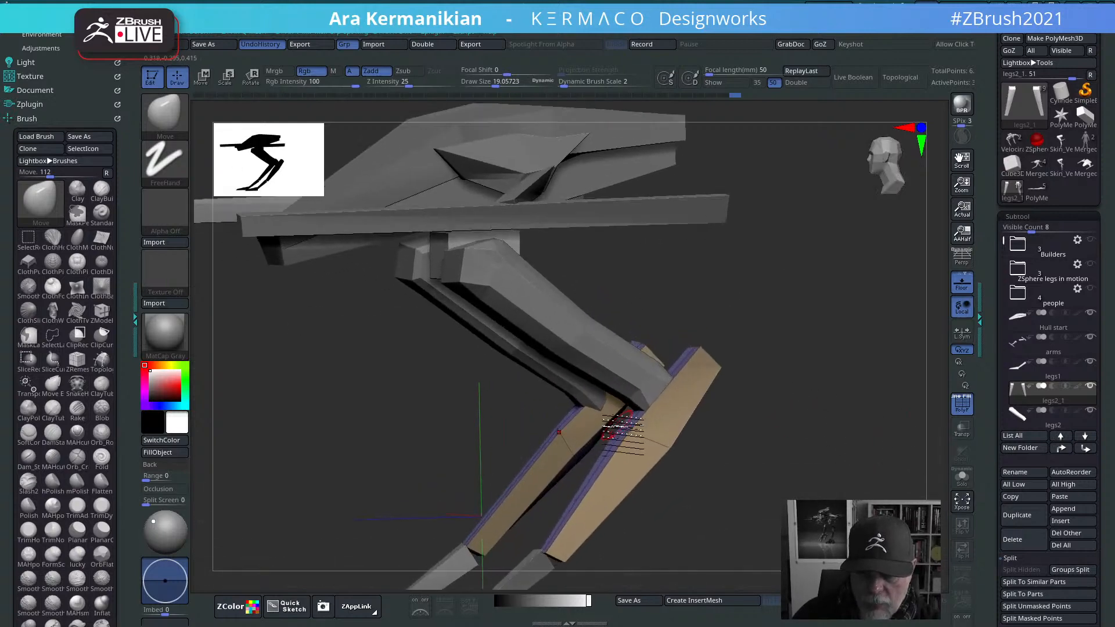
shift+drag(835, 443, 768, 424)
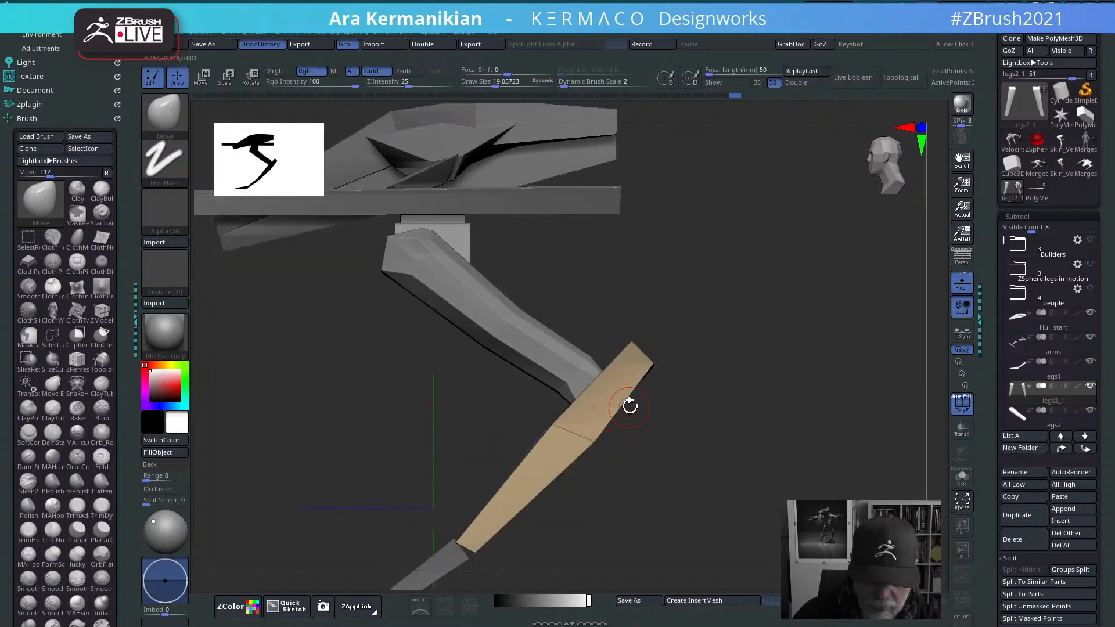
key(b)
key(z)
key(m)
drag(603, 396, 630, 388)
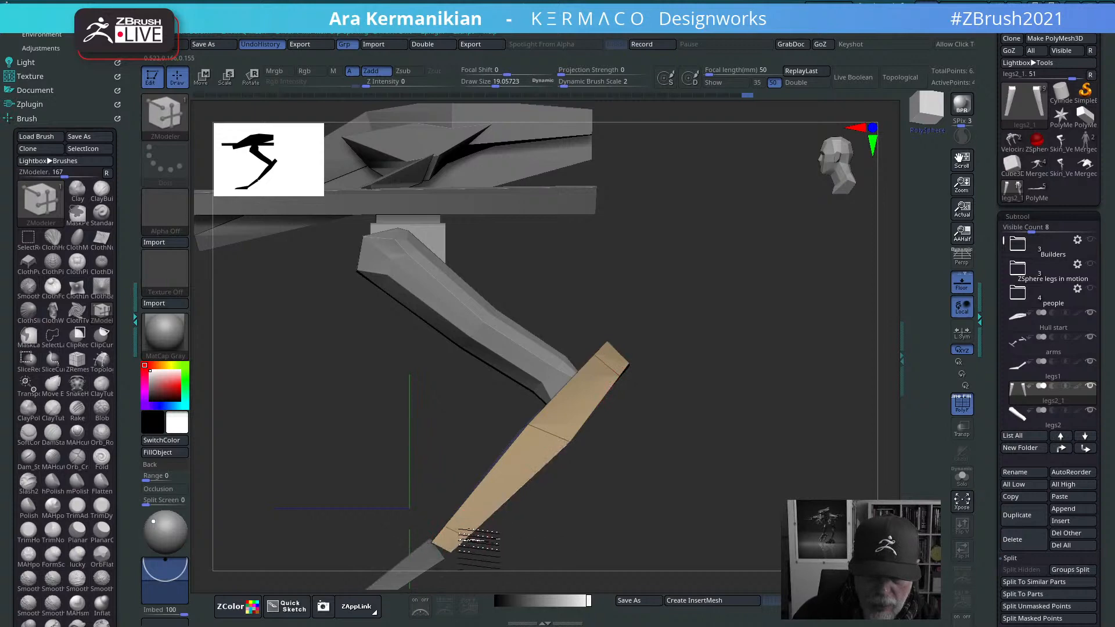
drag(711, 479, 628, 202)
drag(395, 289, 759, 323)
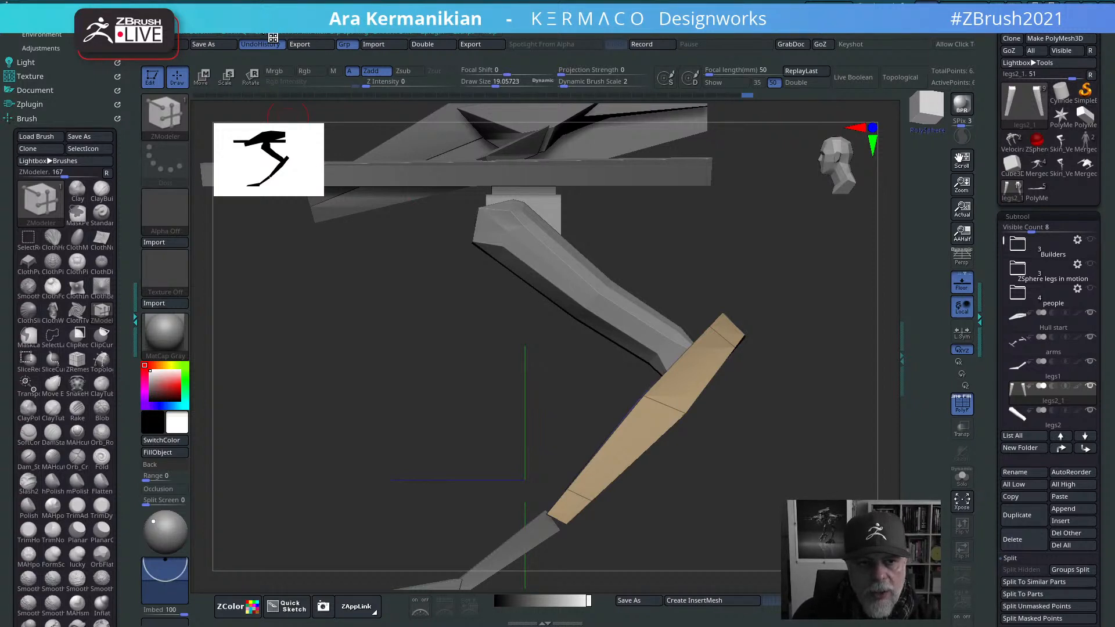
click(359, 36)
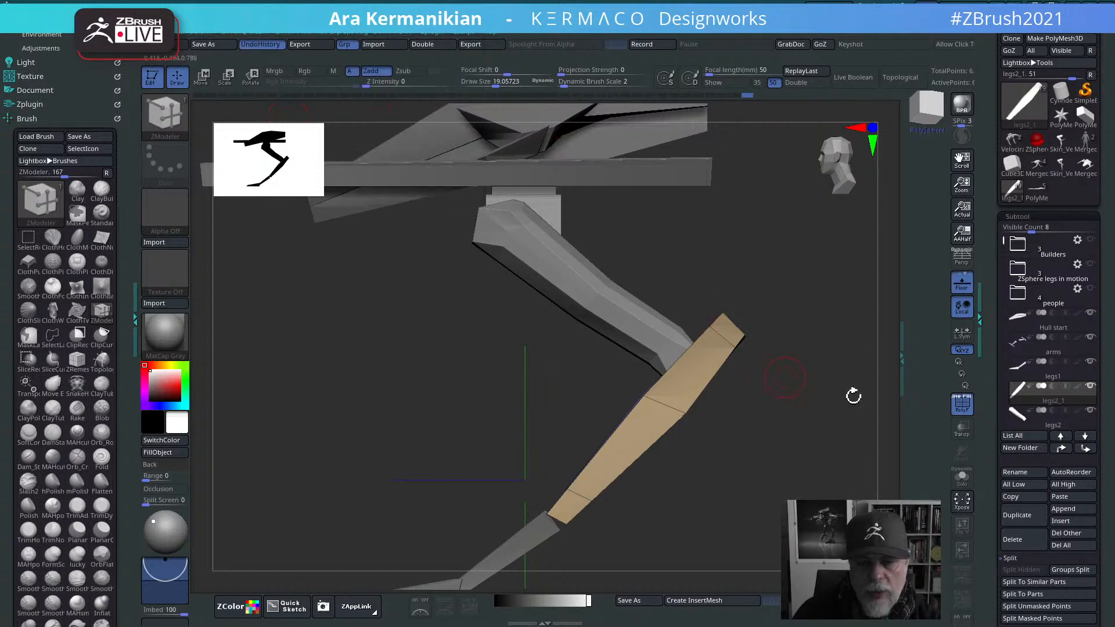
Step: Bevel the shins' outer front edges with ZModeler's Bevel edge action, targeting EdgeLoop Partial
alt+drag(760, 456, 682, 393)
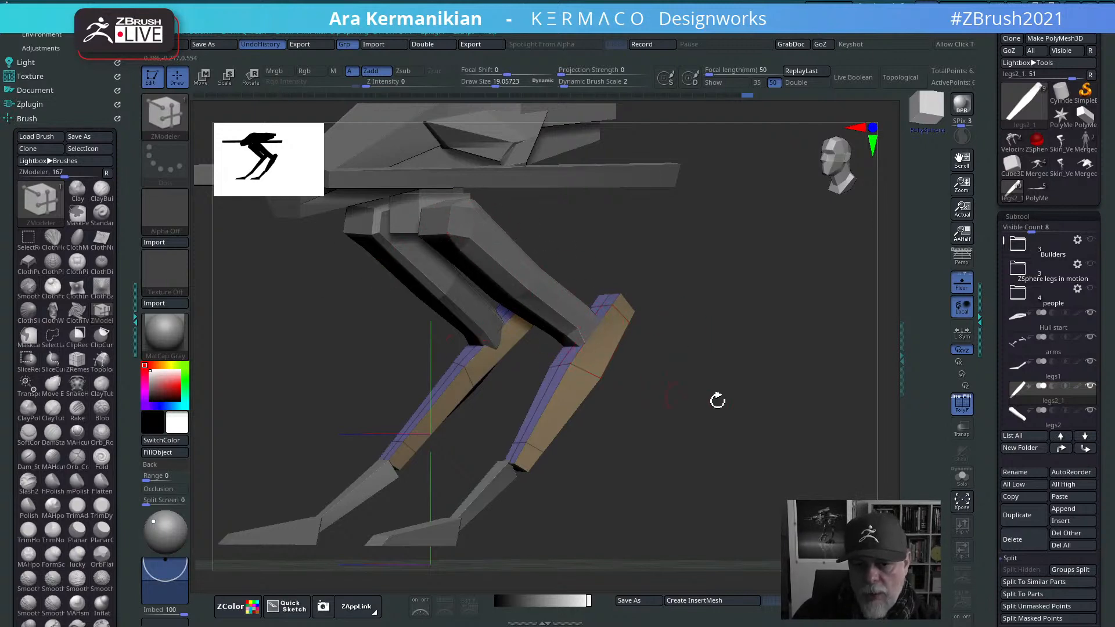
drag(718, 401, 657, 364)
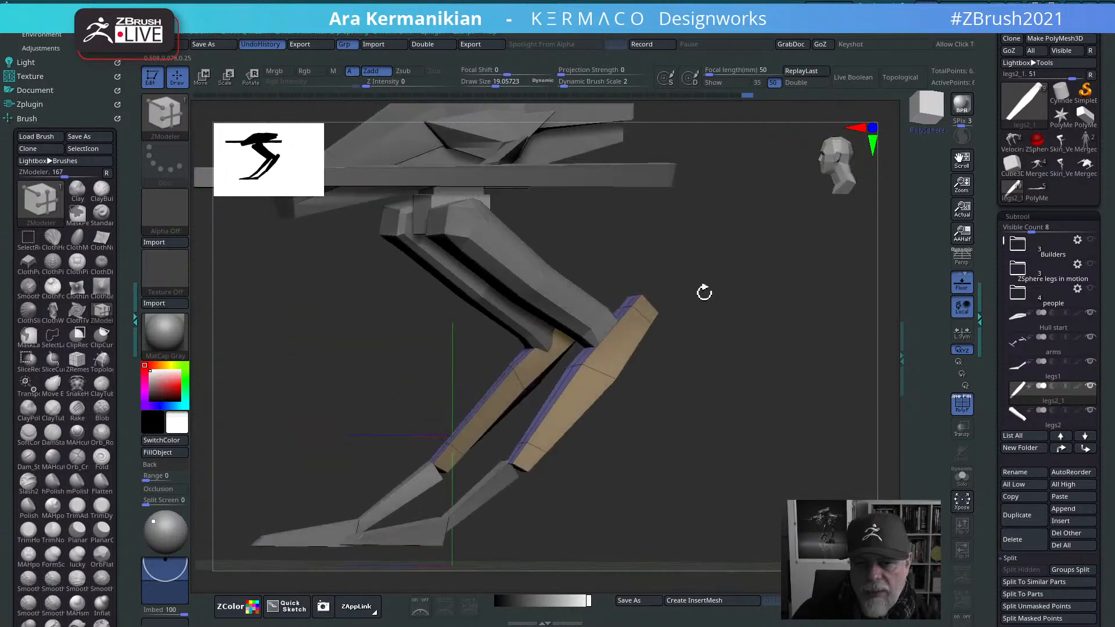
alt+drag(663, 410, 753, 405)
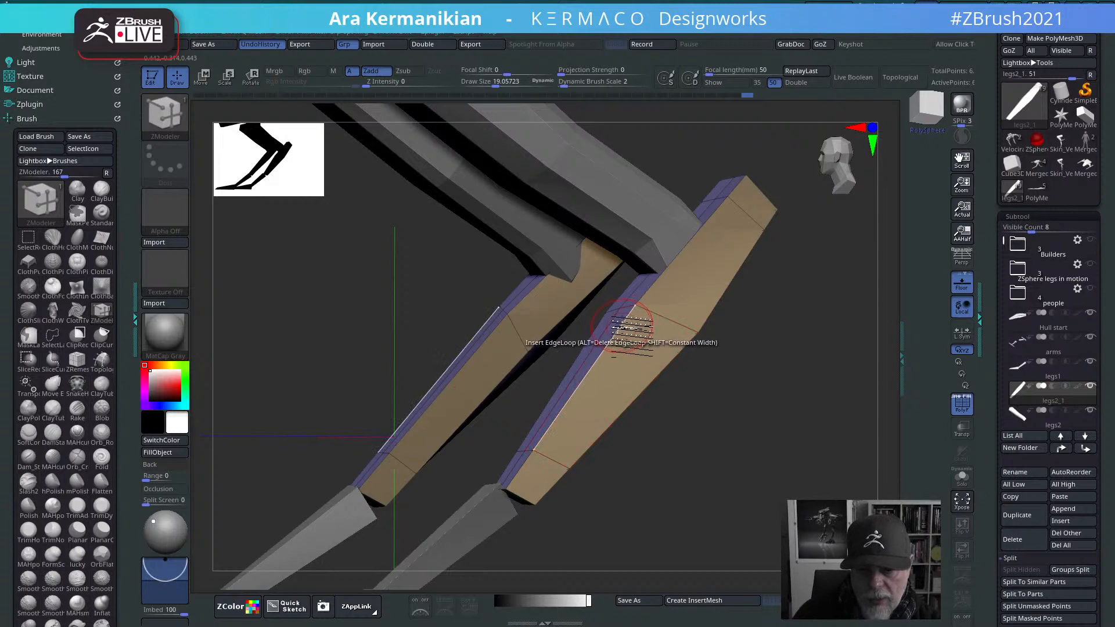
key(space)
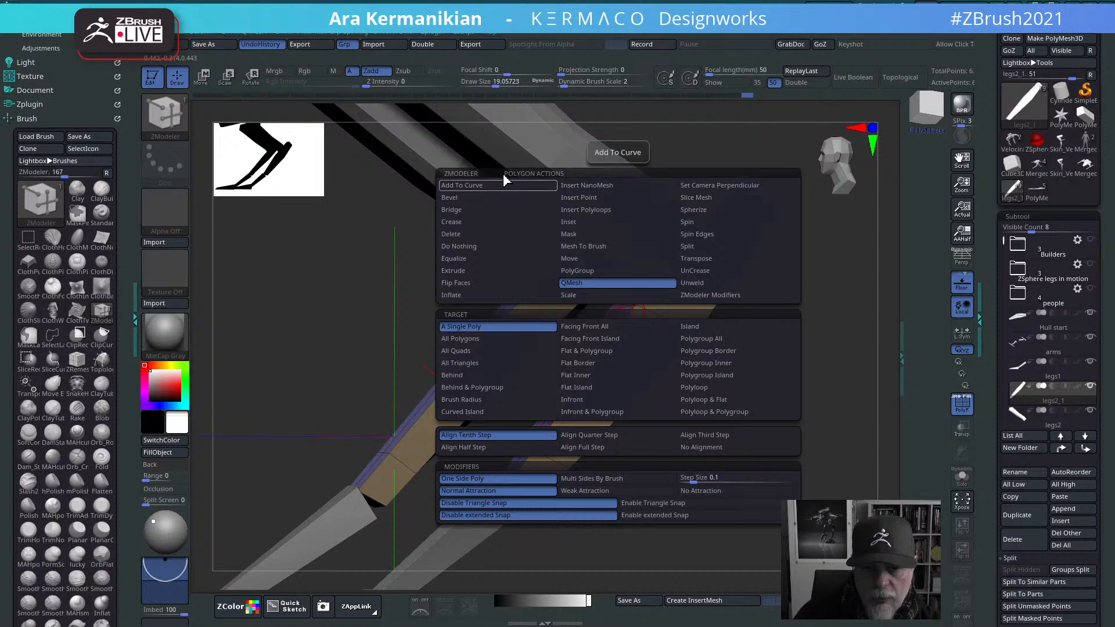
key(space)
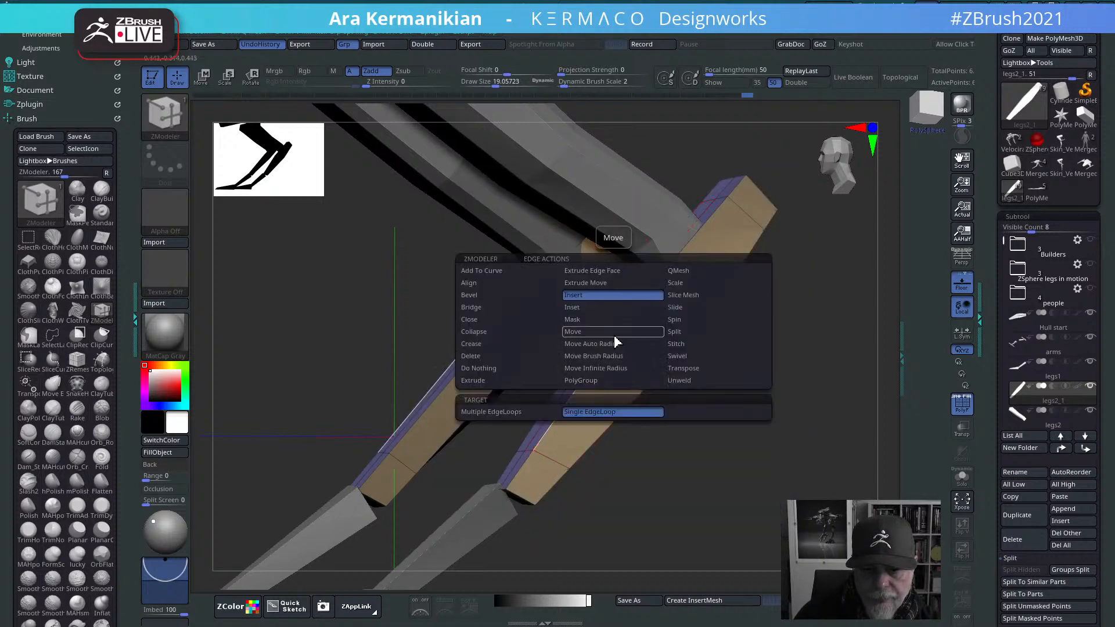
click(491, 296)
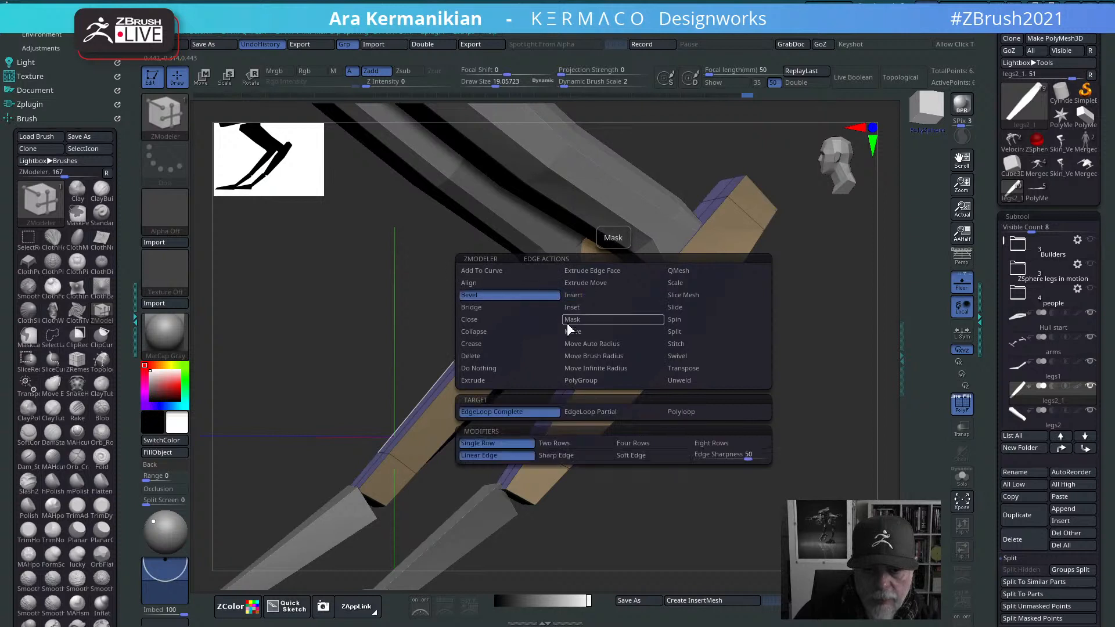
click(618, 412)
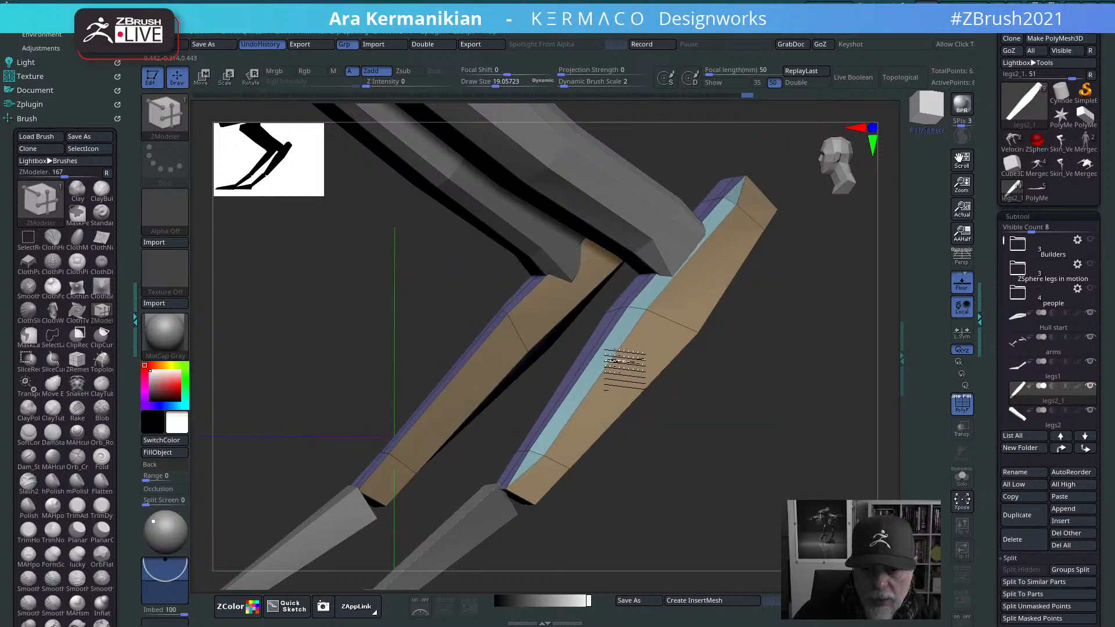
Step: Bevel the inner front edges and the long rear edges of both shins with the same edge action
drag(725, 428, 756, 427)
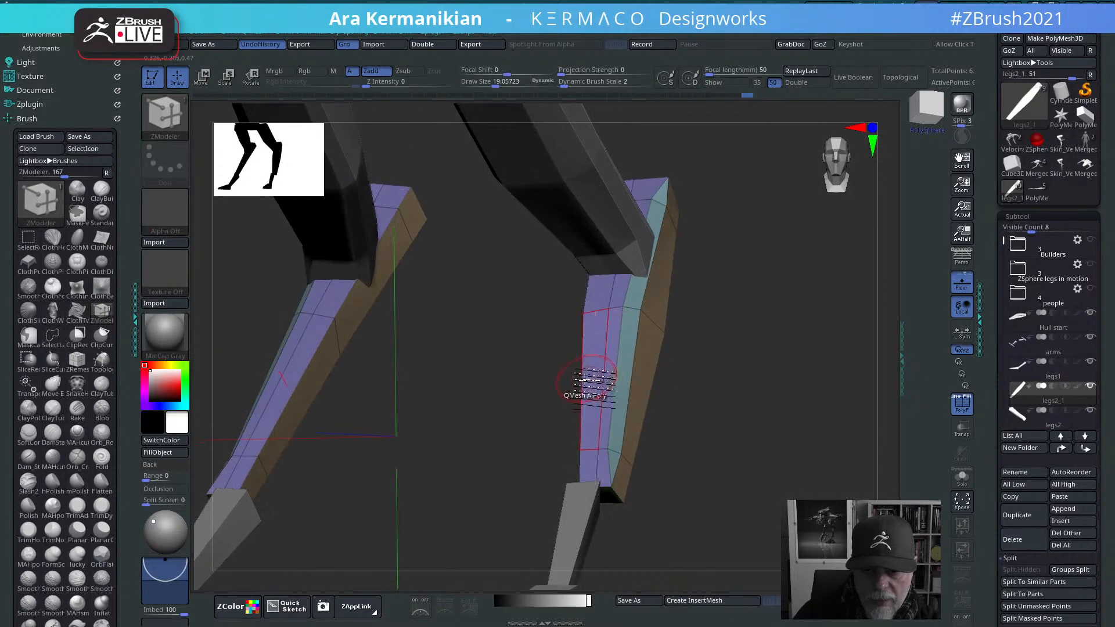
drag(581, 381, 596, 386)
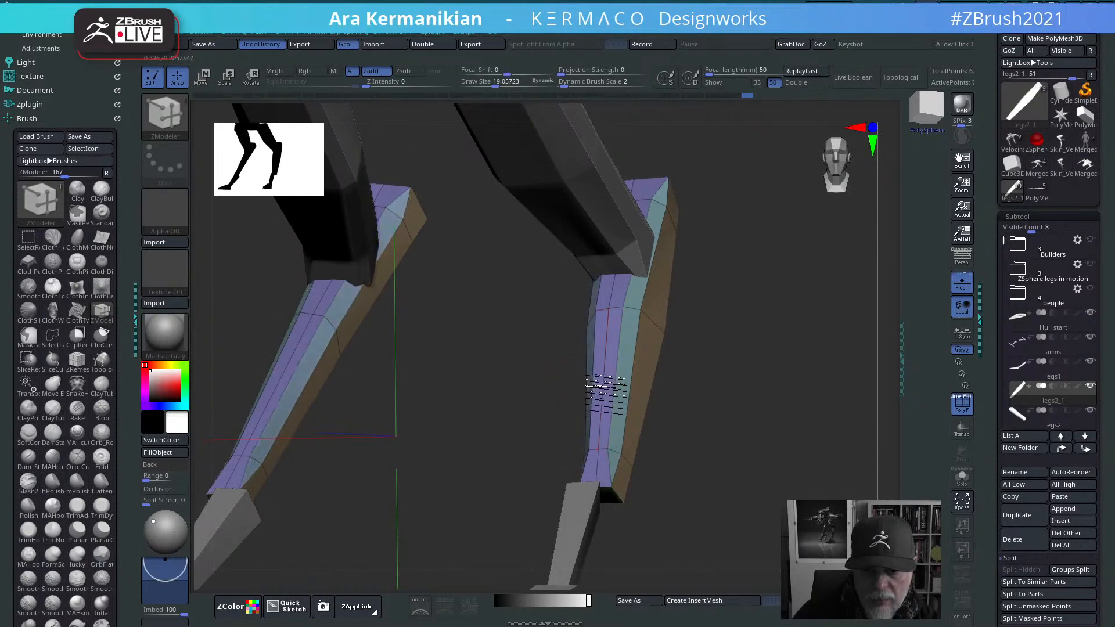
drag(769, 412, 610, 306)
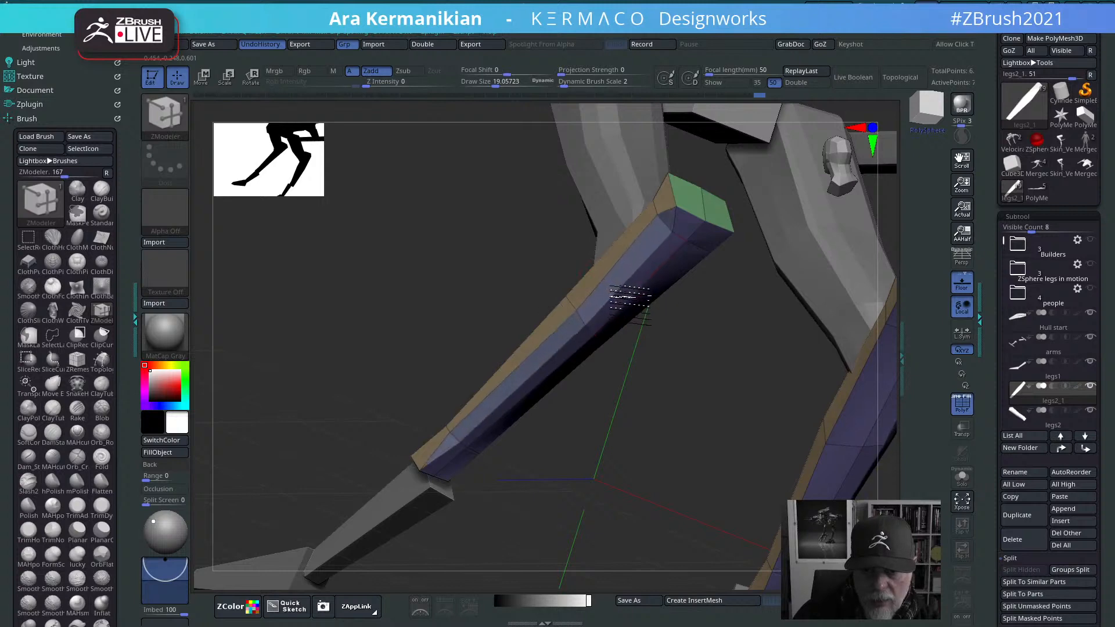
drag(723, 361, 625, 403)
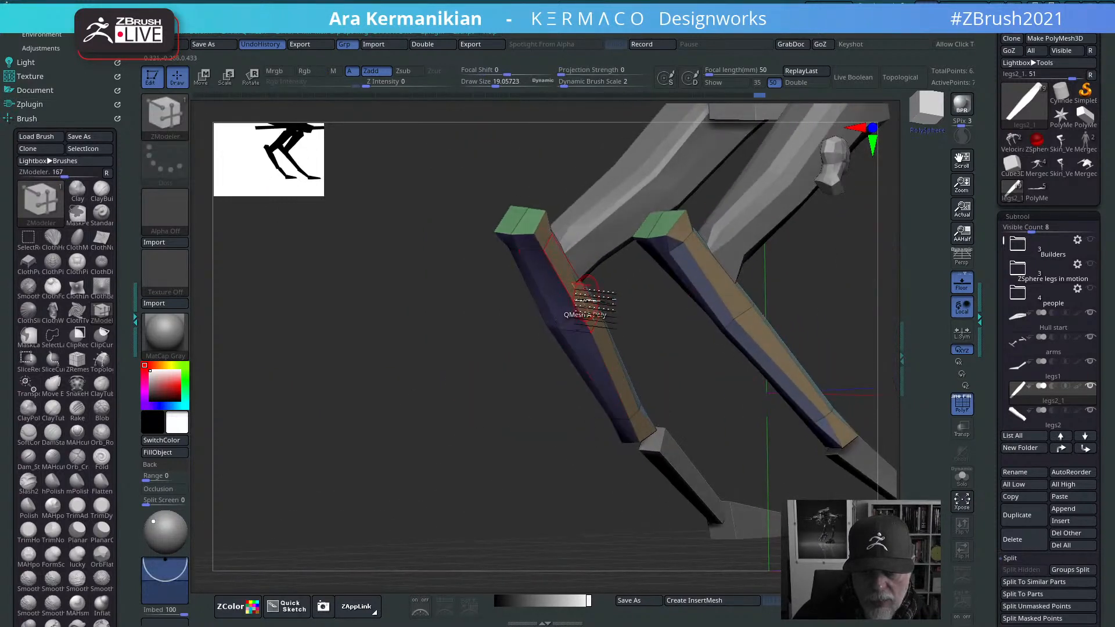
drag(708, 364, 755, 366)
Step: Pull the front knee corners of the shins up and rearward into a point in side view with the Move brush
mouse_move(774, 315)
alt+mouse_down()
mouse_move(778, 337)
mouse_move(753, 349)
alt+mouse_up()
key(b)
key(m)
key(v)
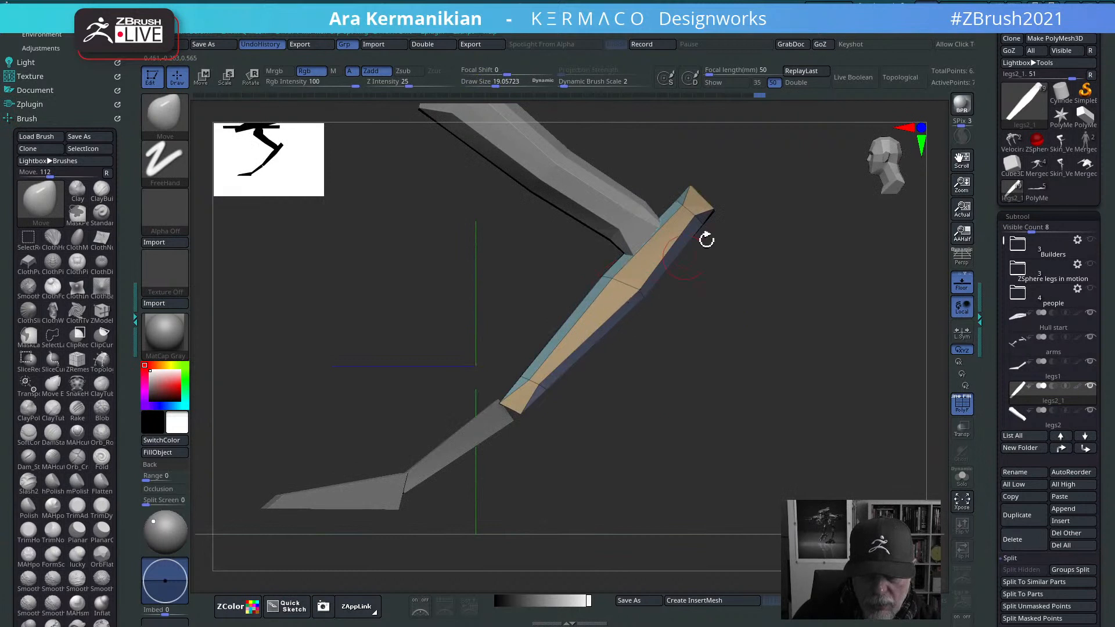
drag(703, 179, 818, 106)
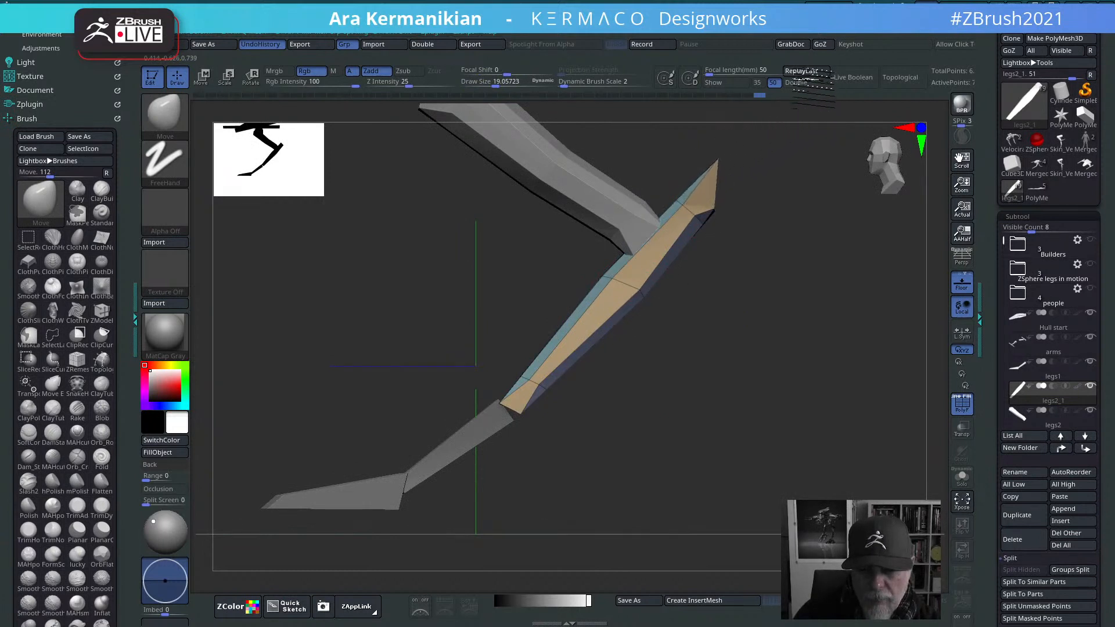
Step: Isolate the lower legs in Solo mode and reshape the knee-end corners from above with the Move brush
drag(752, 256, 914, 200)
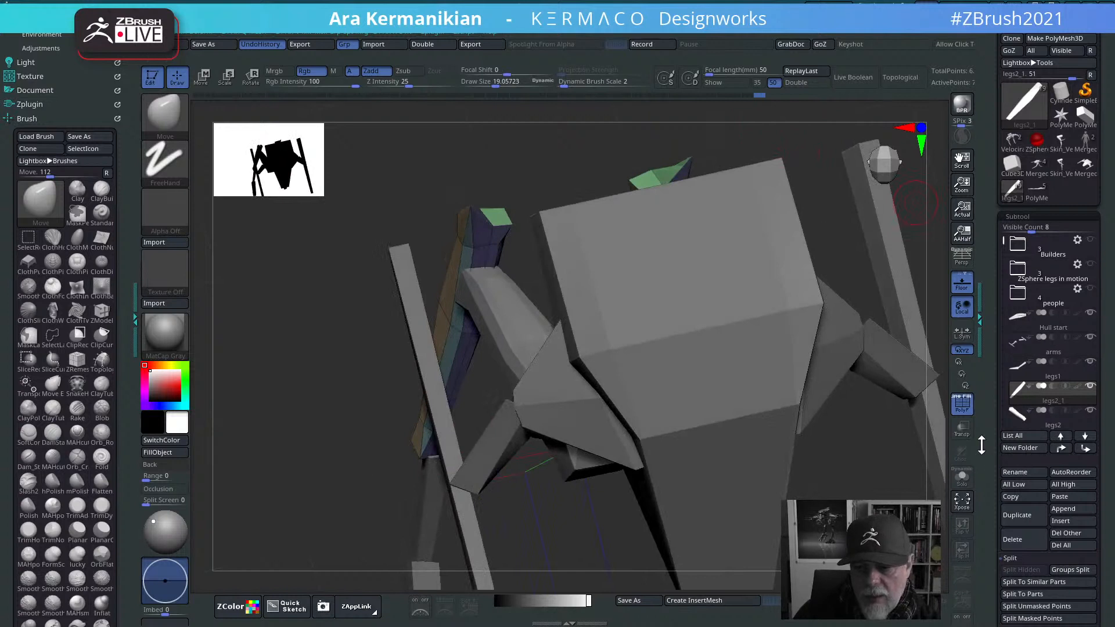
click(964, 481)
mouse_move(786, 301)
shift+mouse_down()
mouse_move(811, 249)
mouse_move(834, 395)
mouse_move(828, 342)
mouse_move(635, 356)
mouse_move(689, 271)
mouse_move(683, 199)
shift+mouse_up()
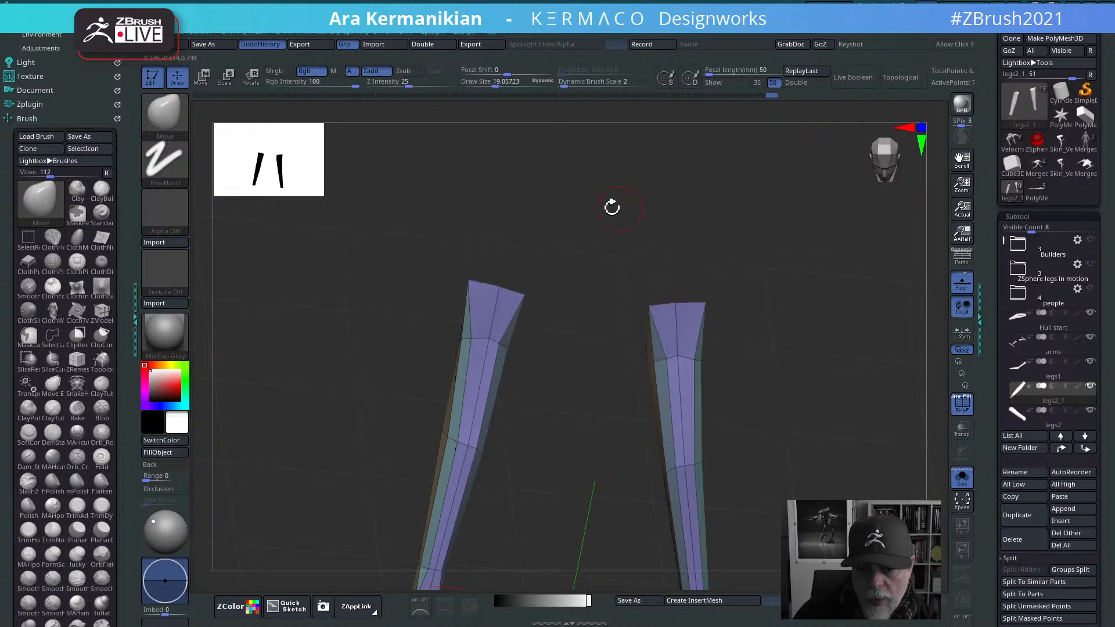
drag(612, 206, 685, 340)
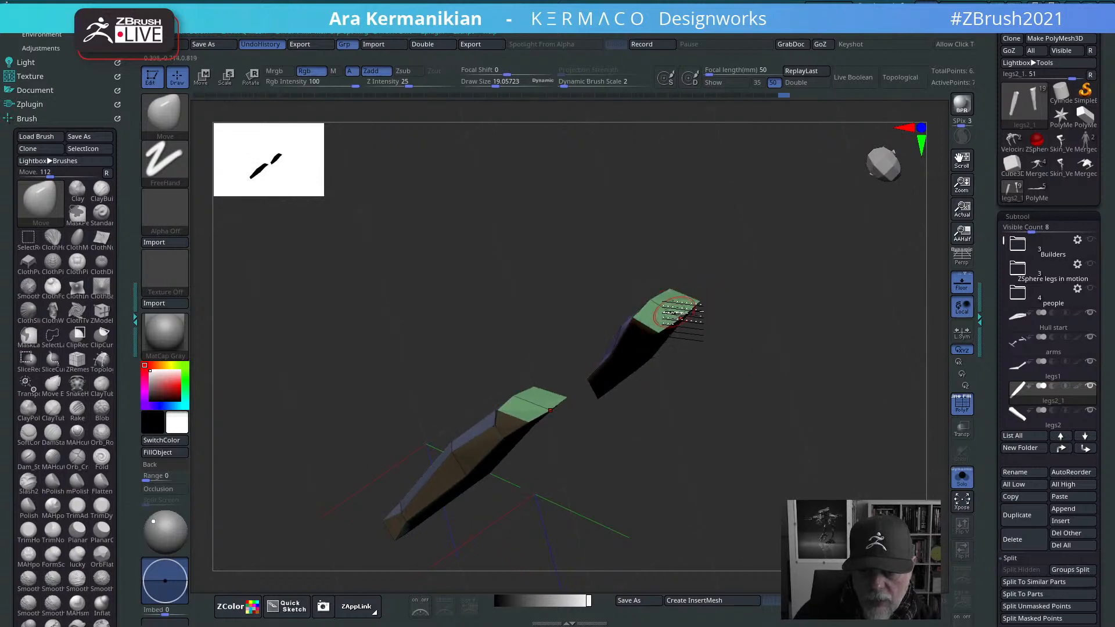
drag(685, 308, 726, 325)
drag(777, 410, 732, 254)
drag(759, 354, 785, 325)
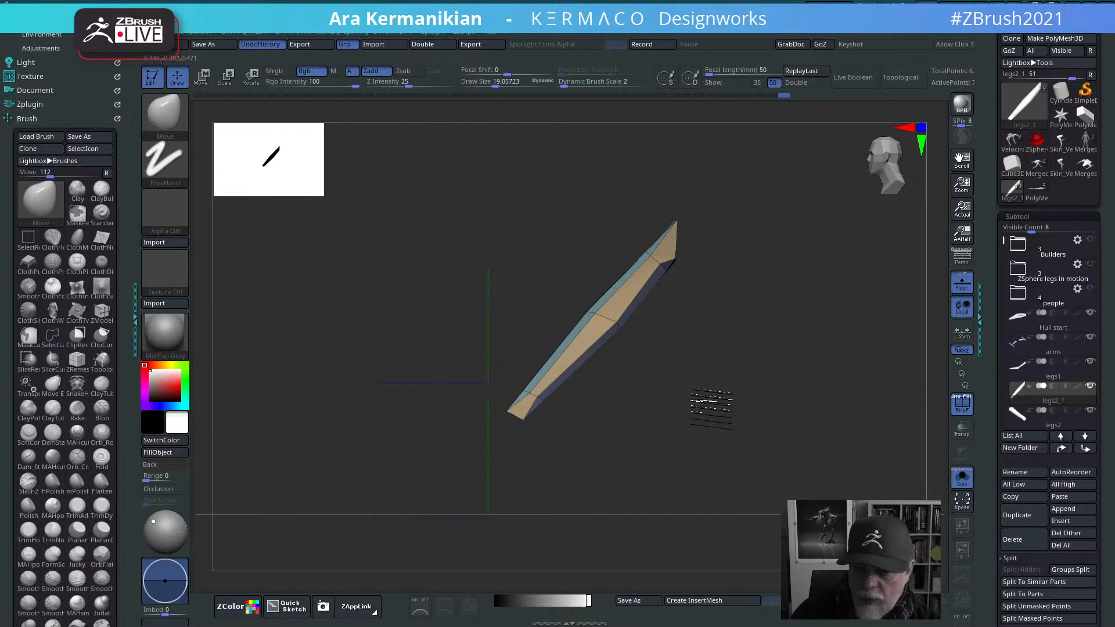
Step: Reduce the Move brush's draw size to about 8 and refine the front knee-end edges of the shins
shift+drag(698, 397, 801, 393)
alt+drag(860, 362, 823, 306)
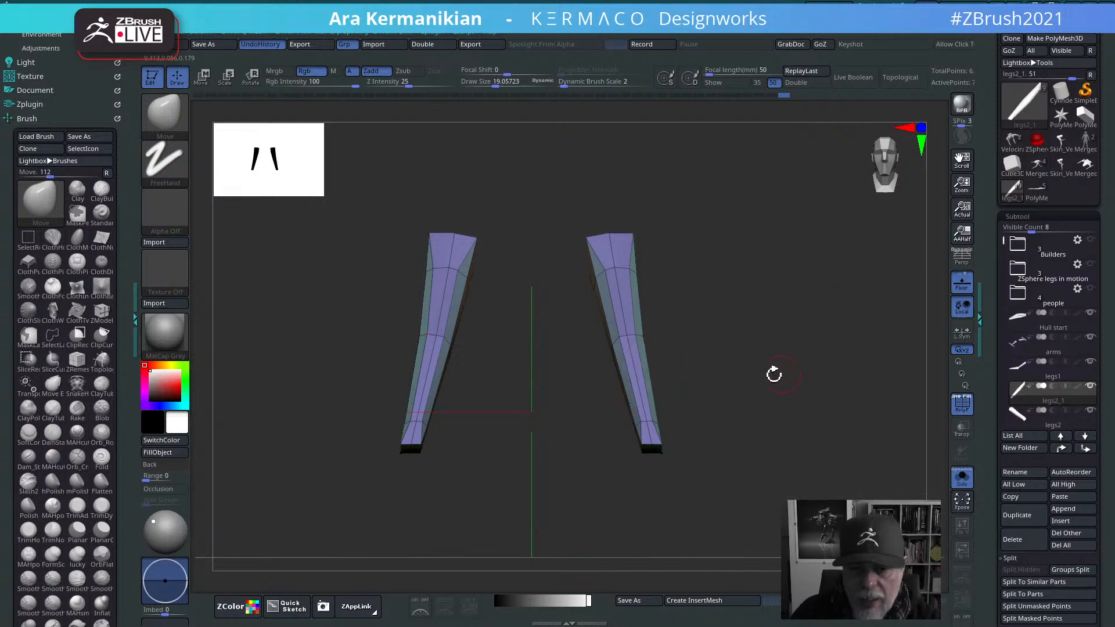
drag(774, 374, 759, 245)
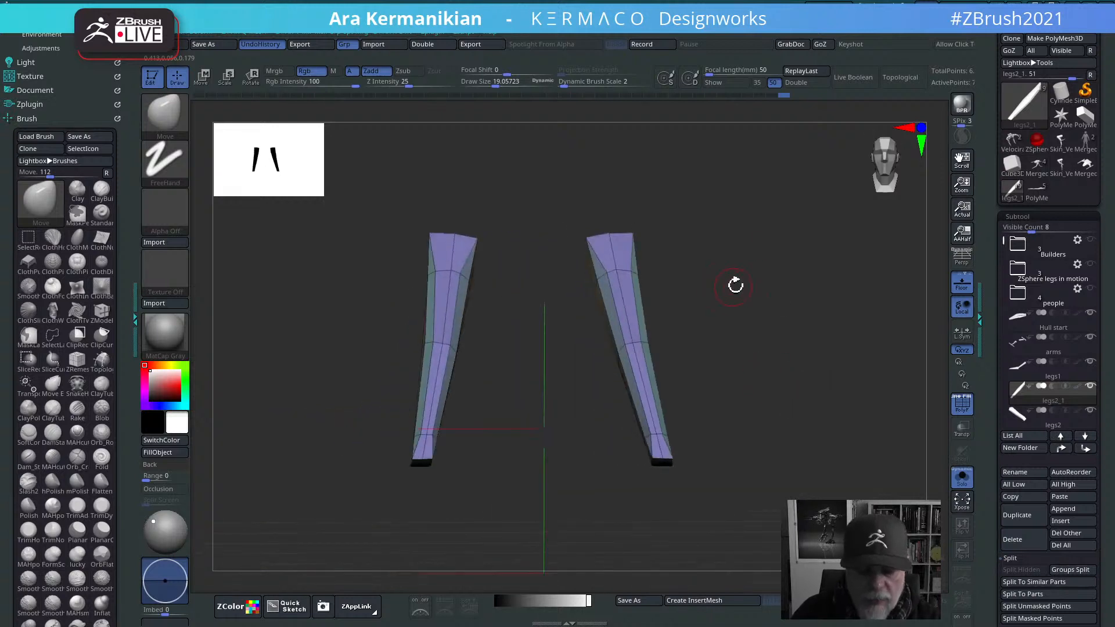
mouse_move(762, 300)
alt+mouse_down()
mouse_move(784, 353)
mouse_move(789, 323)
alt+mouse_up()
key(s)
click(772, 350)
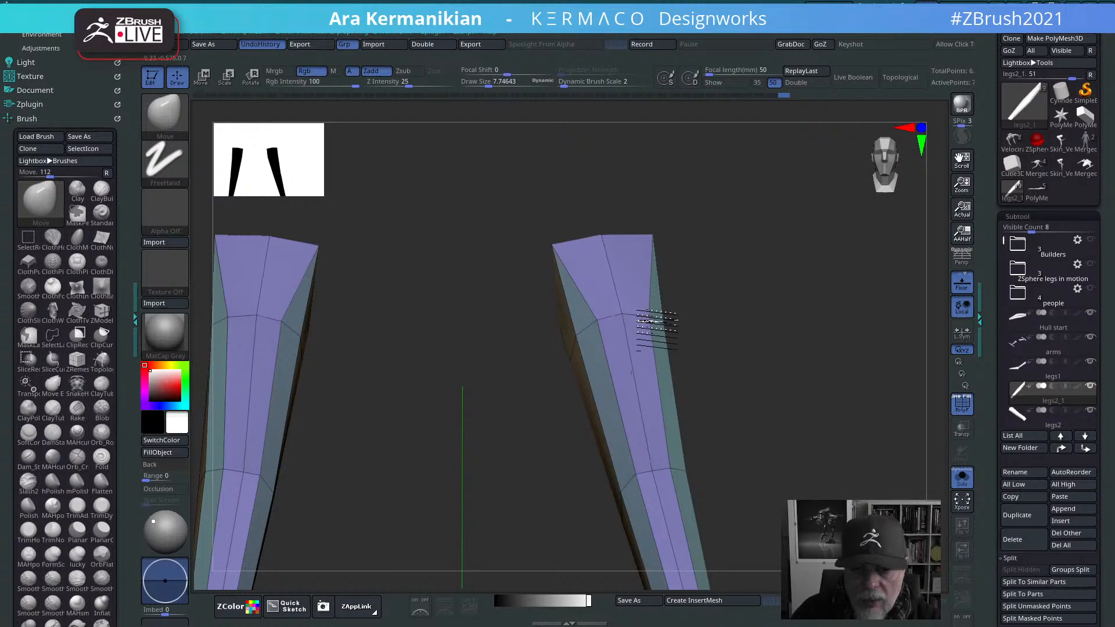
drag(822, 408, 745, 257)
drag(637, 251, 644, 263)
Step: Enlarge the Move brush's draw size to about 38 and nudge the upper and middle shin edges in side view
shift+drag(814, 234, 769, 253)
key(s)
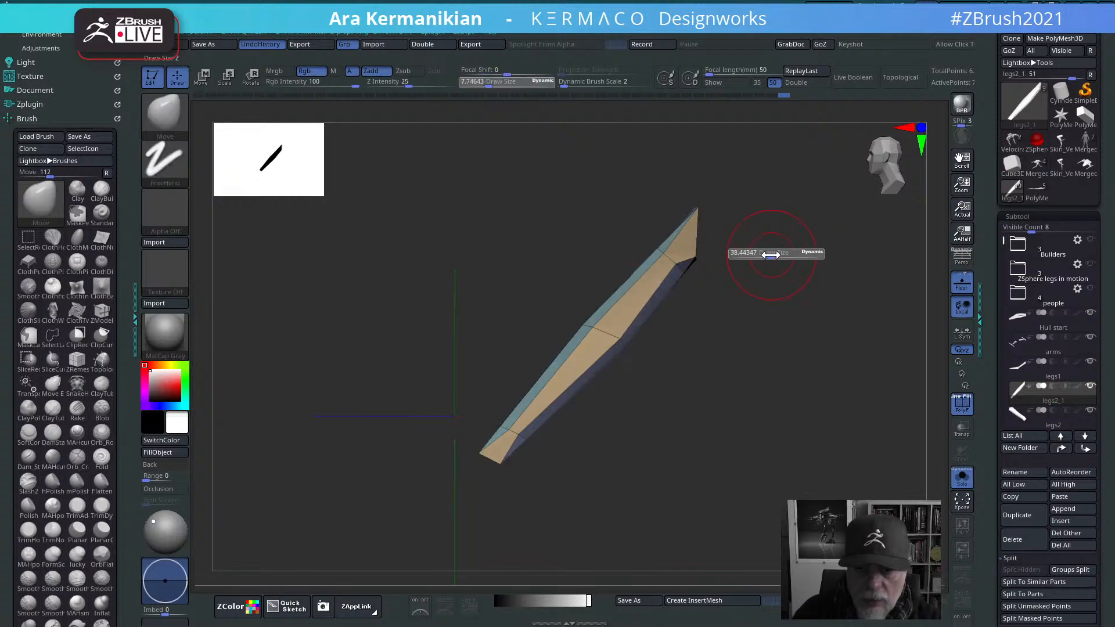
drag(680, 253, 672, 249)
drag(609, 309, 606, 313)
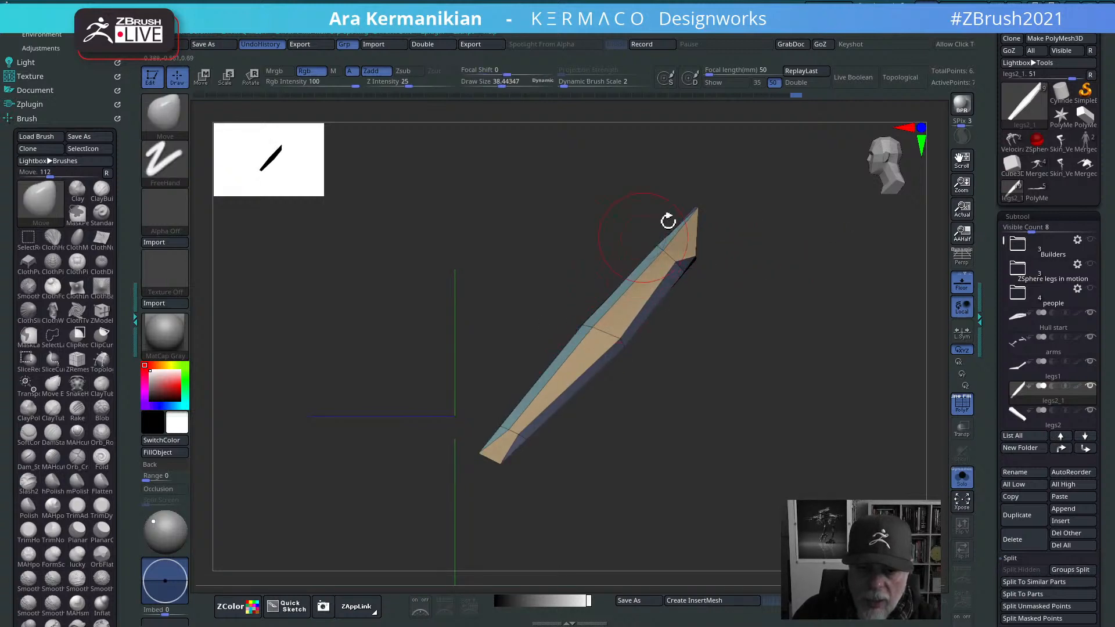
Step: Leave Solo mode and adjust the lower and upper shin edges against the full figure in front view with the Move brush
drag(822, 259, 908, 274)
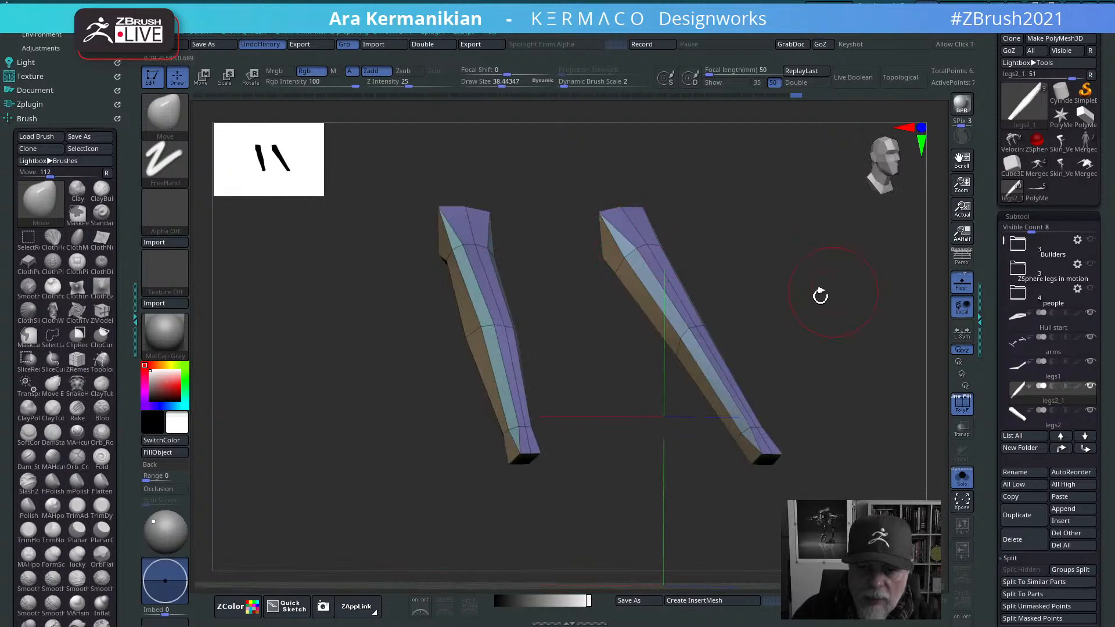
shift+drag(820, 296, 747, 294)
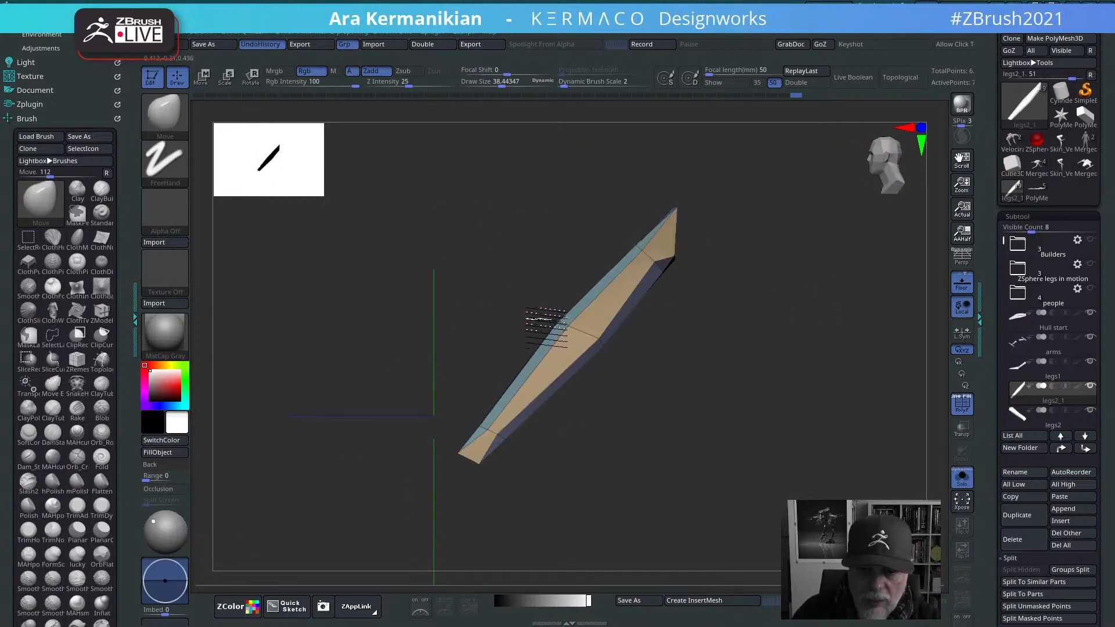
alt+drag(859, 471, 856, 452)
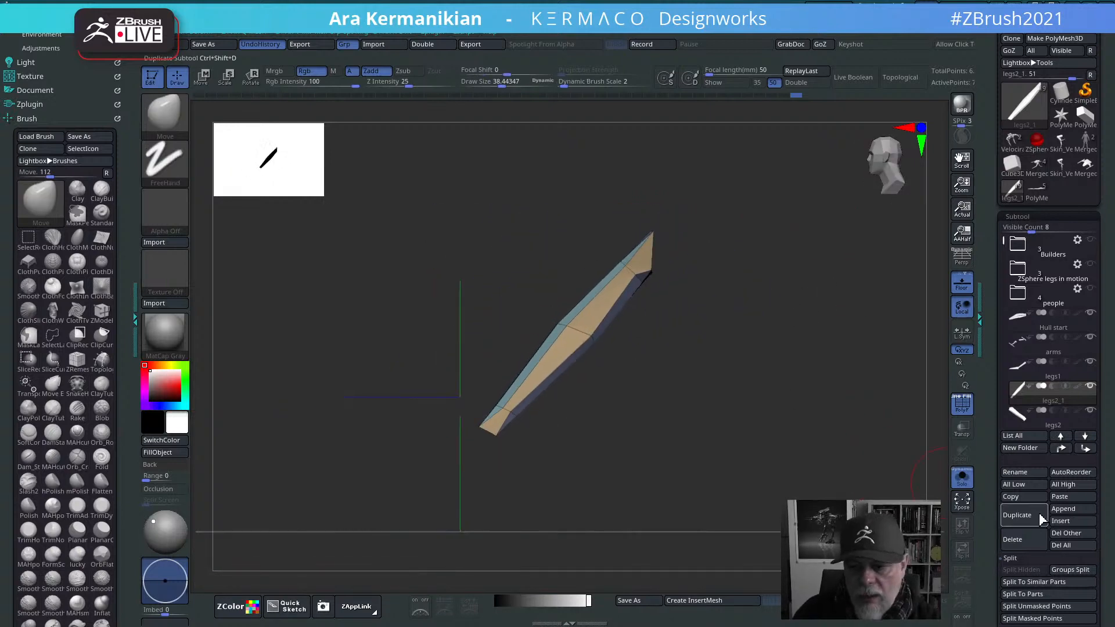
click(962, 483)
drag(757, 434, 582, 330)
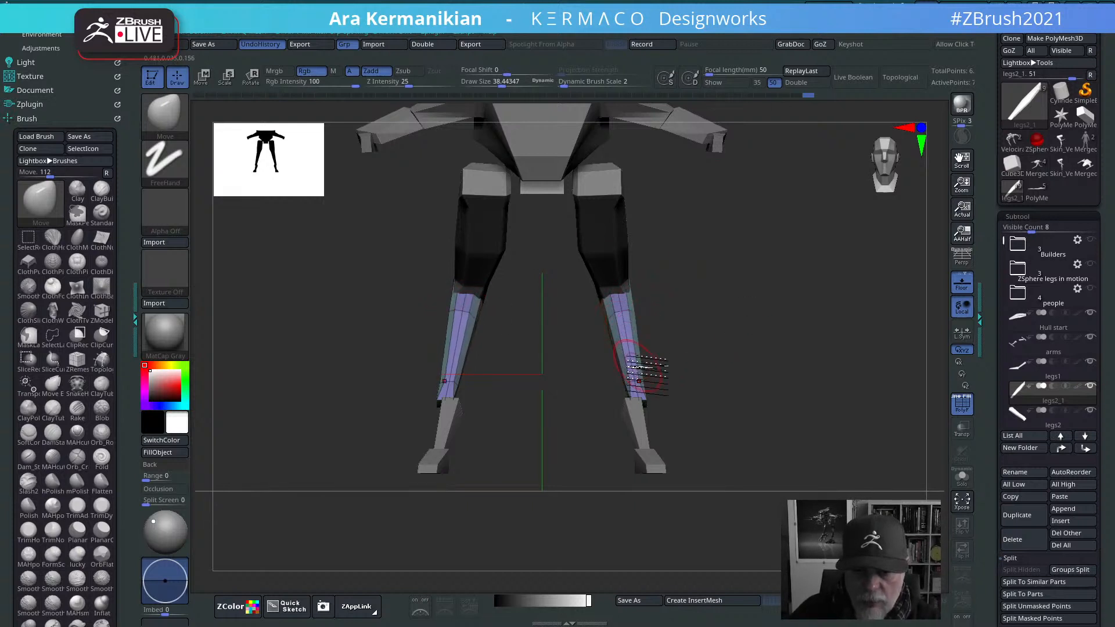
drag(640, 393, 651, 382)
drag(637, 318, 640, 316)
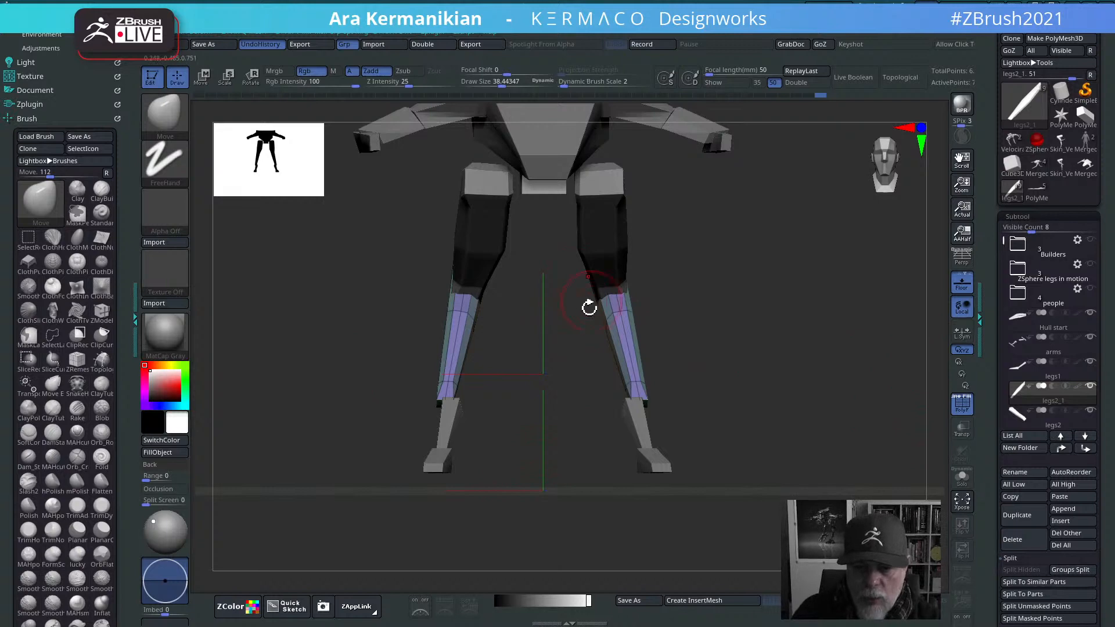
mouse_move(771, 368)
mouse_down()
mouse_move(709, 373)
mouse_move(747, 356)
mouse_move(772, 378)
mouse_move(744, 371)
mouse_move(705, 386)
mouse_move(679, 282)
mouse_move(612, 317)
mouse_move(561, 295)
mouse_up()
Step: Reduce the Move brush's draw size to about 13 and refine the pointed knee-end edges of the shins from behind and above
key(s)
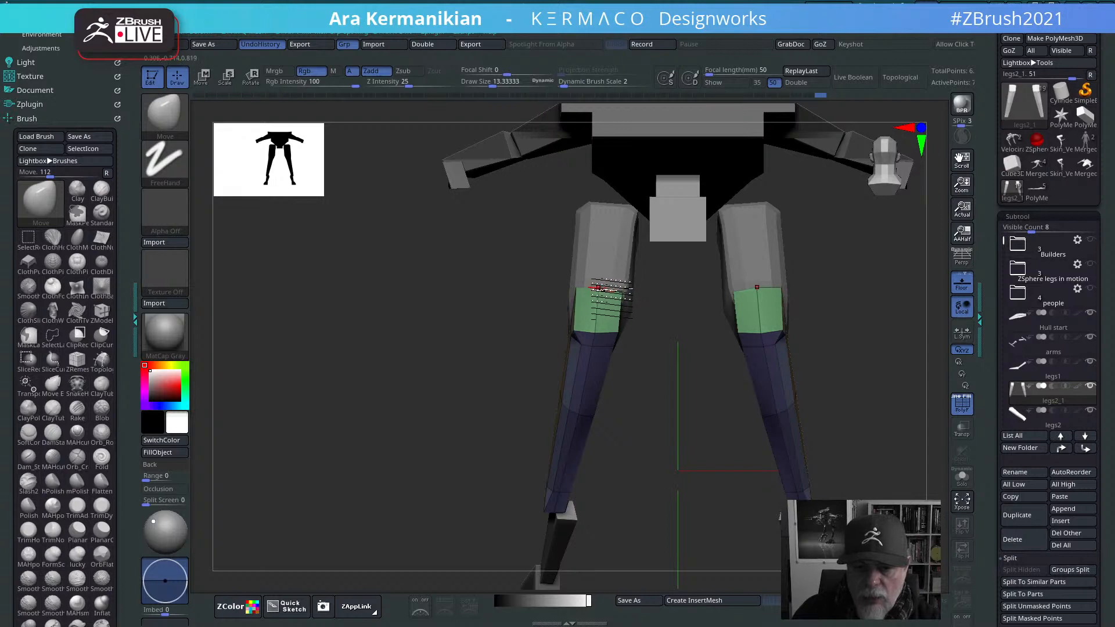
drag(654, 341, 616, 293)
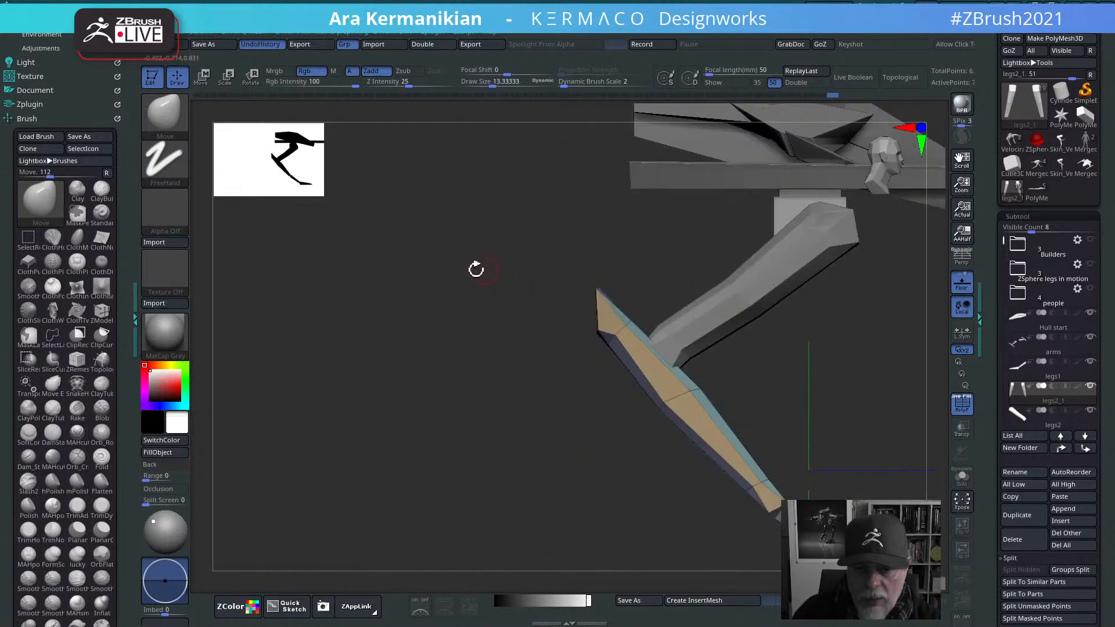
mouse_move(430, 271)
ctrl+shift+mouse_down()
mouse_move(678, 272)
mouse_move(700, 292)
ctrl+shift+mouse_up()
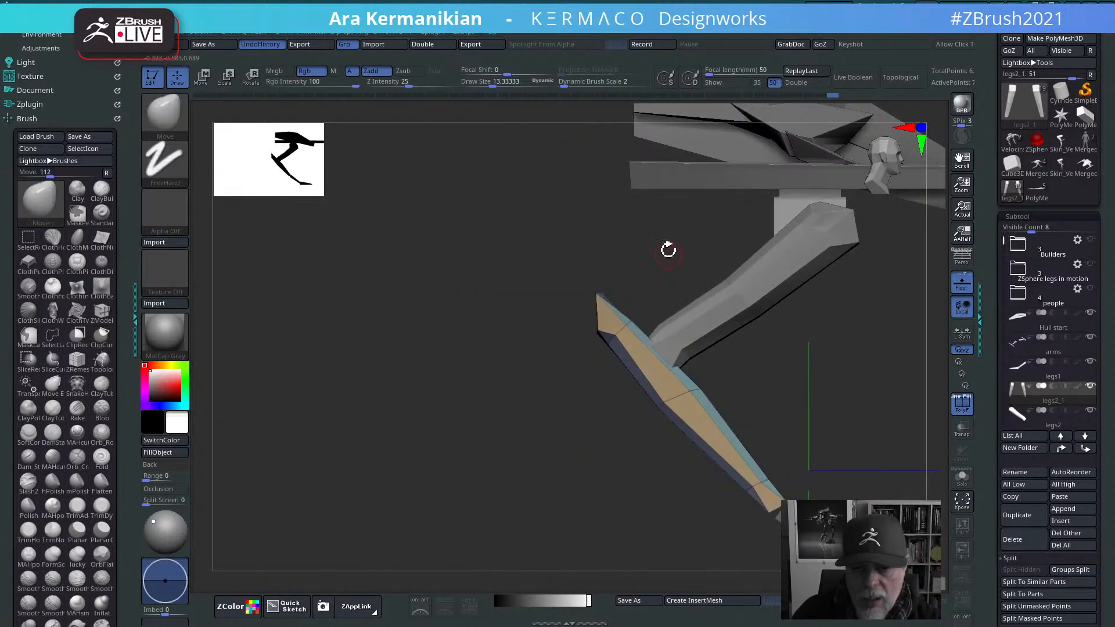
drag(668, 249, 619, 253)
drag(738, 317, 529, 372)
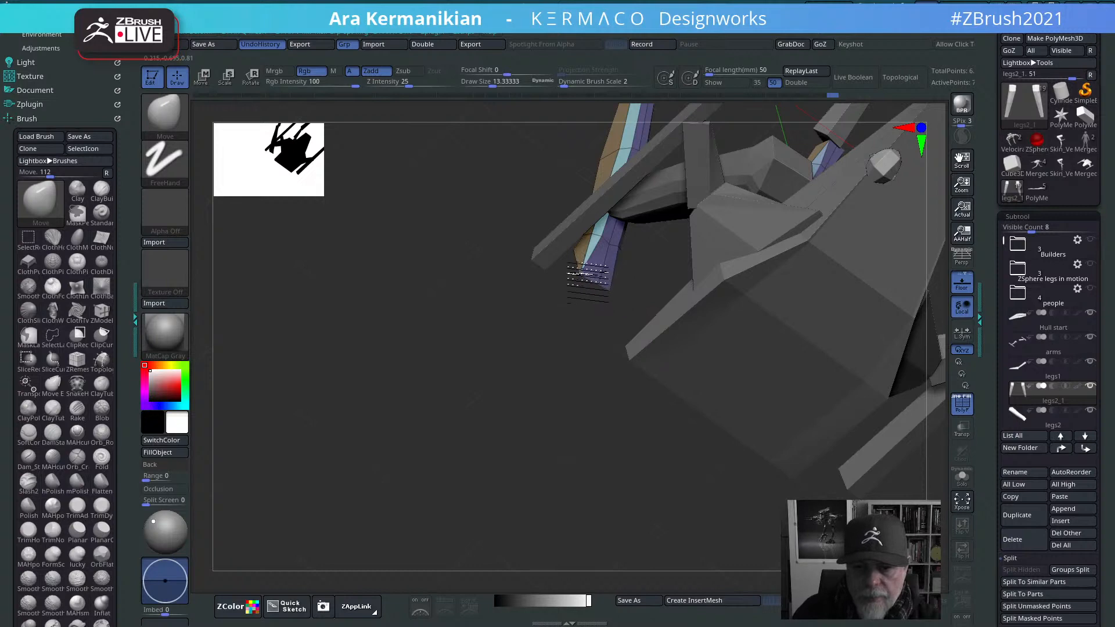
drag(580, 296, 641, 281)
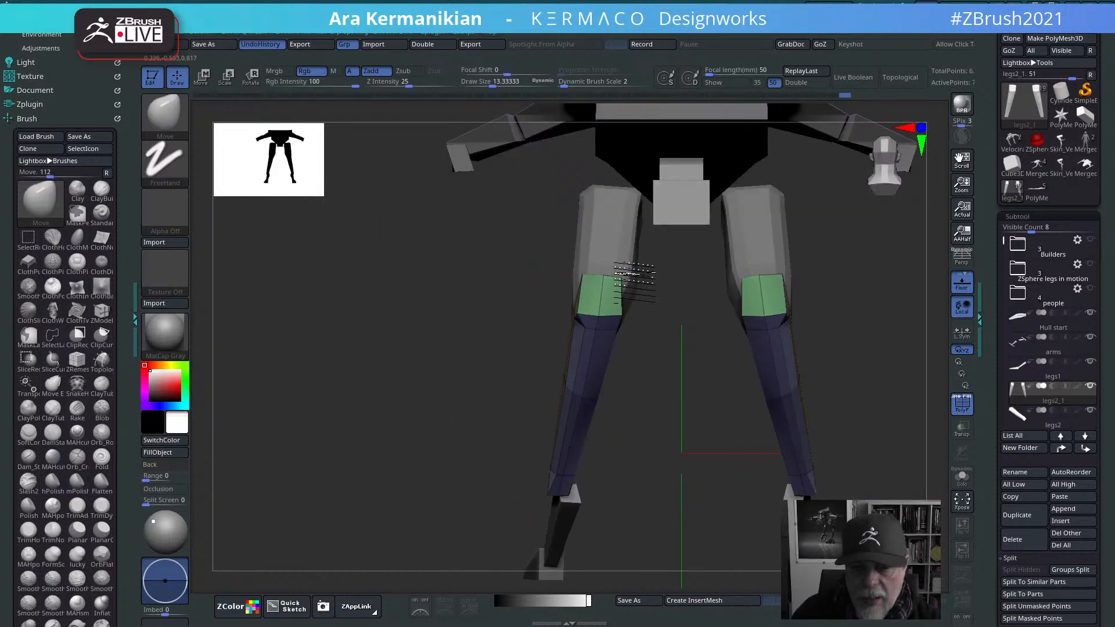
drag(692, 374, 672, 311)
Step: Move the whole shins rearward and slightly down in side view with the gizmo to fit against the thighs' lower ends
key(w)
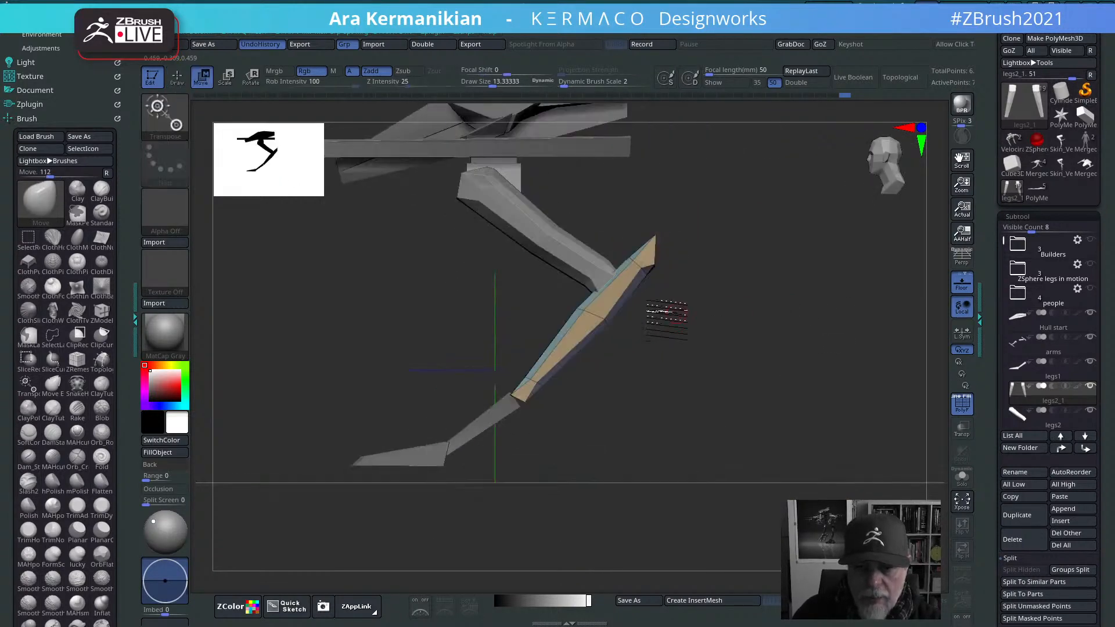
drag(579, 252, 579, 268)
drag(505, 340, 519, 339)
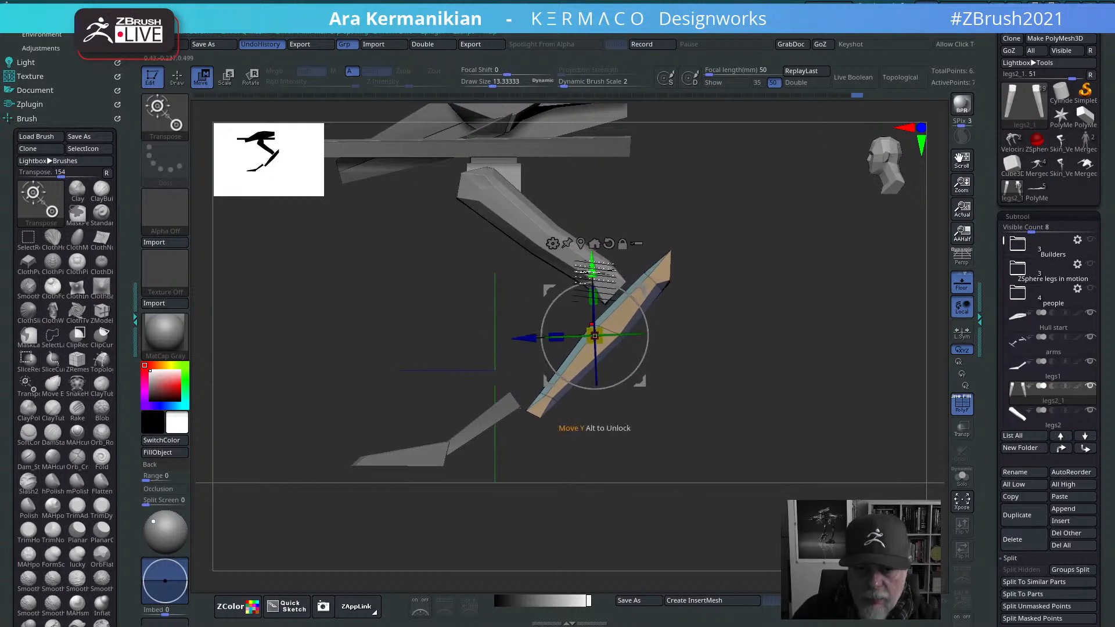
drag(592, 274, 592, 263)
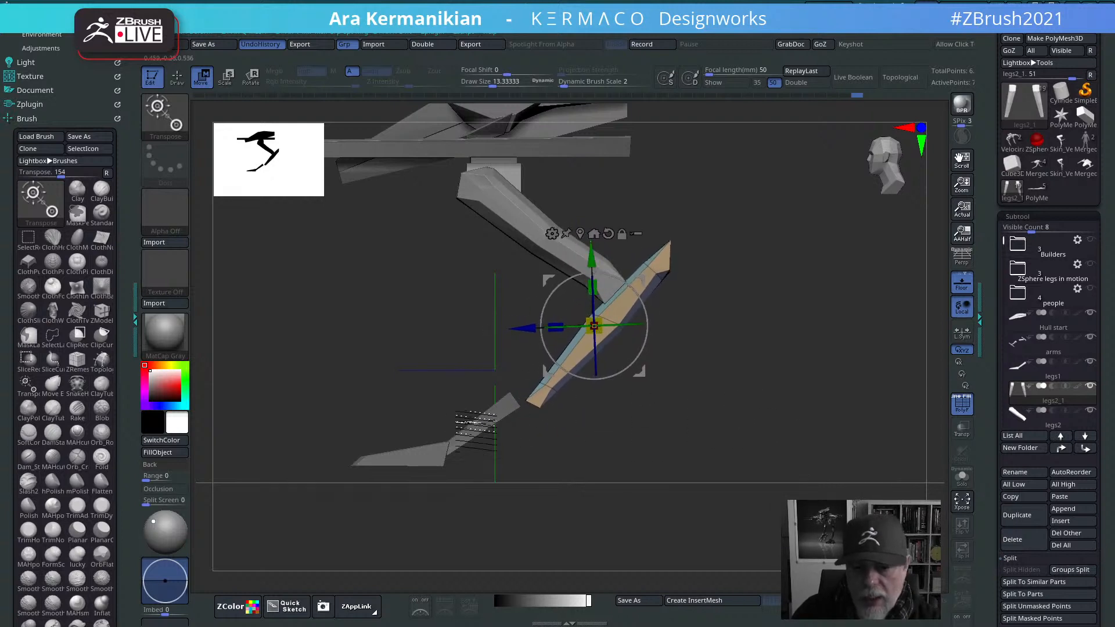
alt+drag(738, 448, 722, 421)
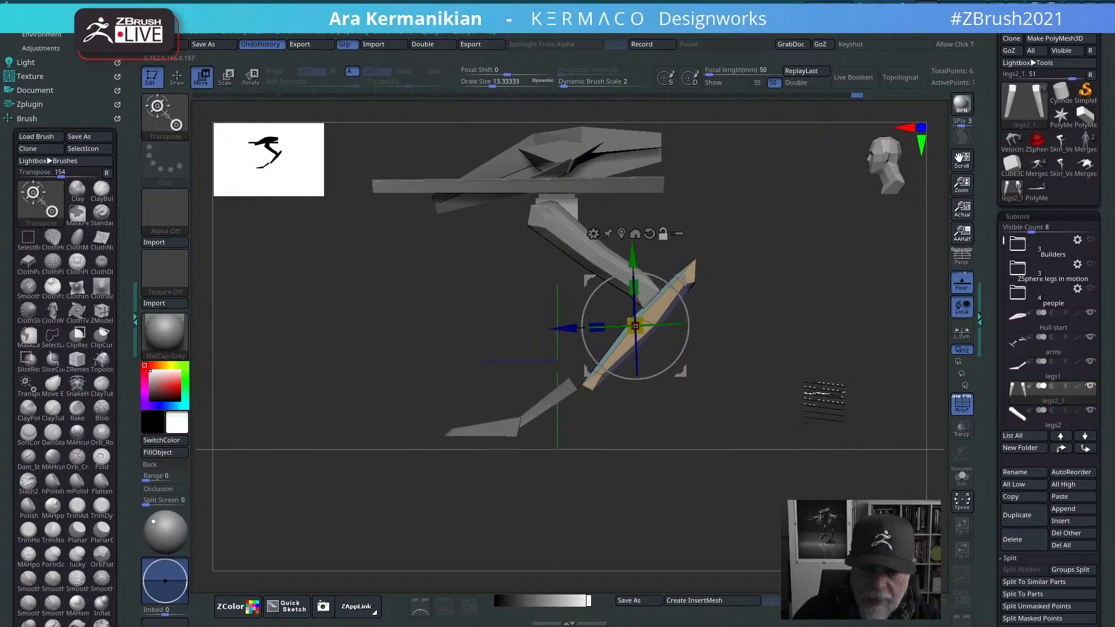
drag(767, 381, 813, 353)
Step: Select the legs1 subtool and move the ankle-and-foot pieces with the gizmo to meet the shins' lower ends in side and front views
click(1060, 375)
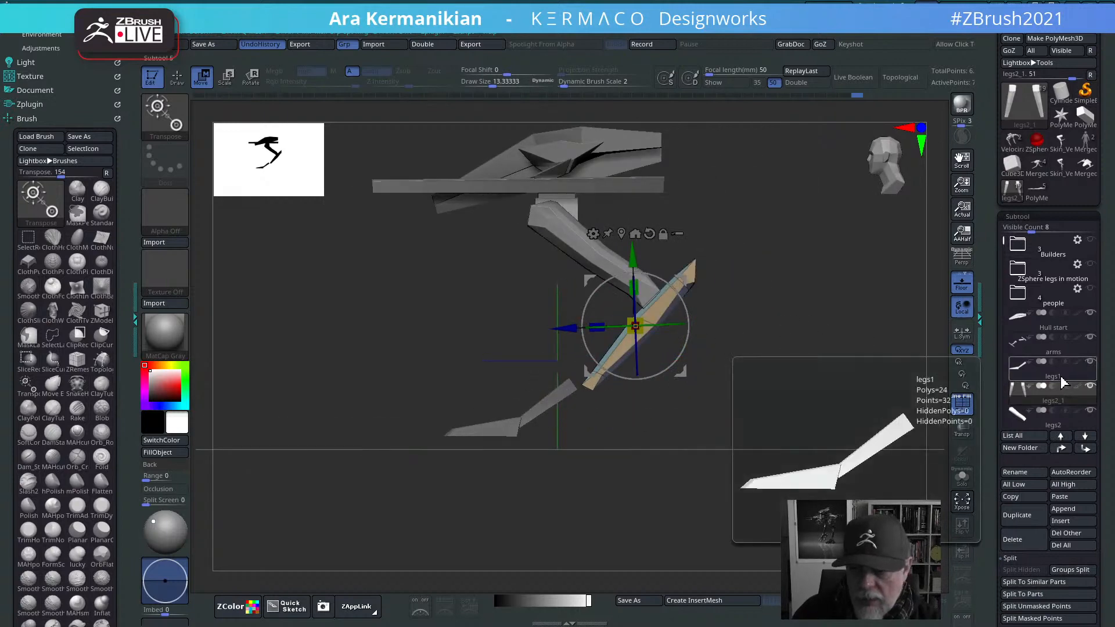
click(533, 330)
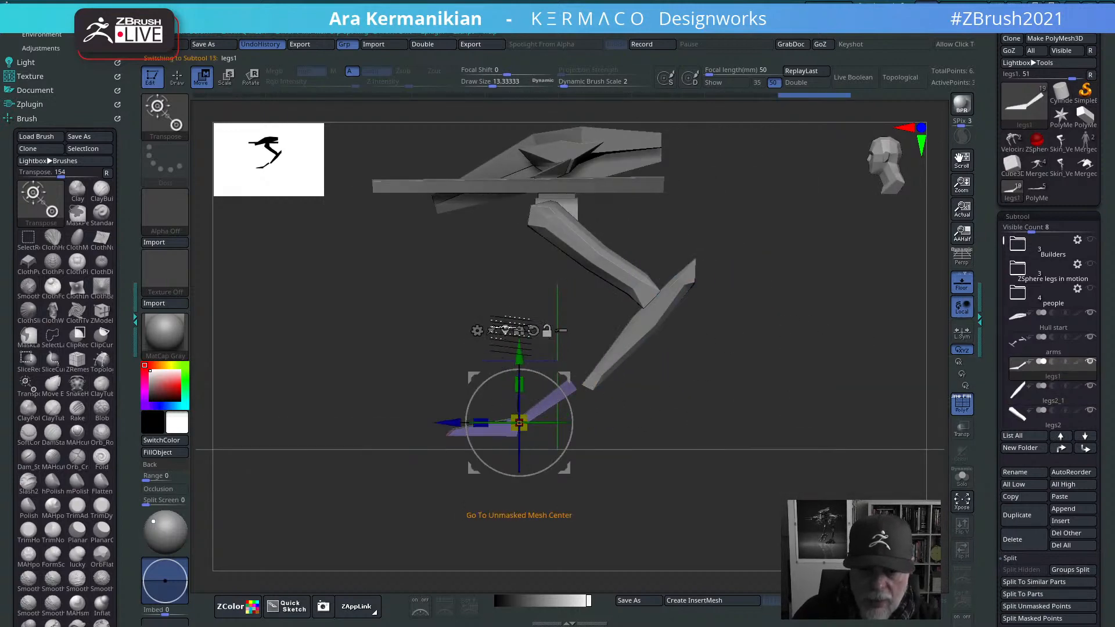
click(505, 330)
drag(511, 337, 511, 351)
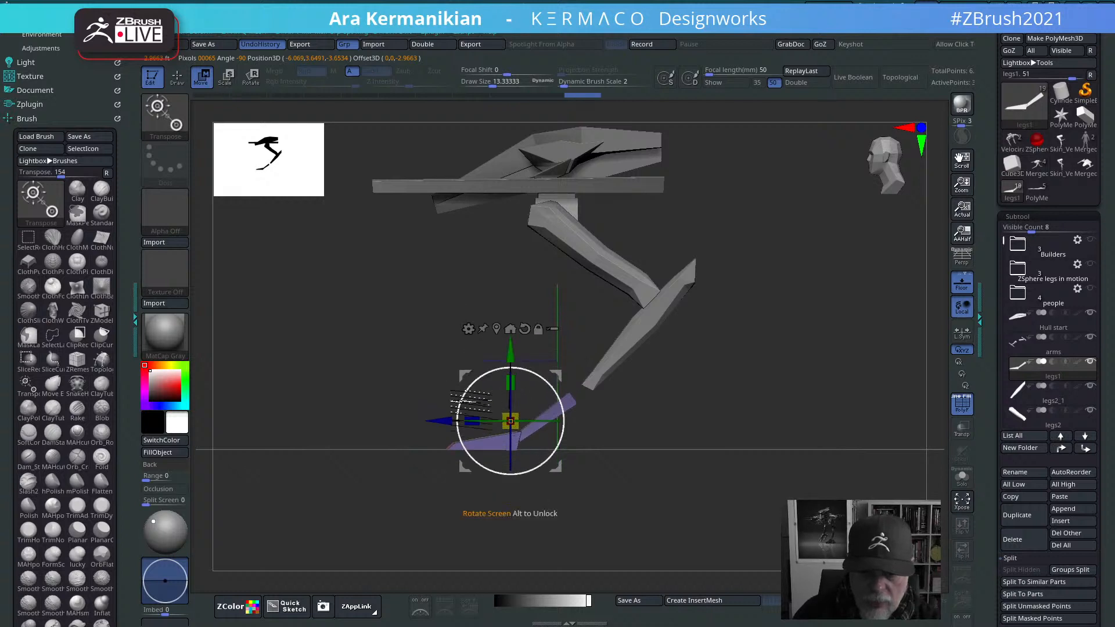
drag(435, 421, 460, 422)
drag(535, 352, 535, 340)
drag(467, 411, 453, 411)
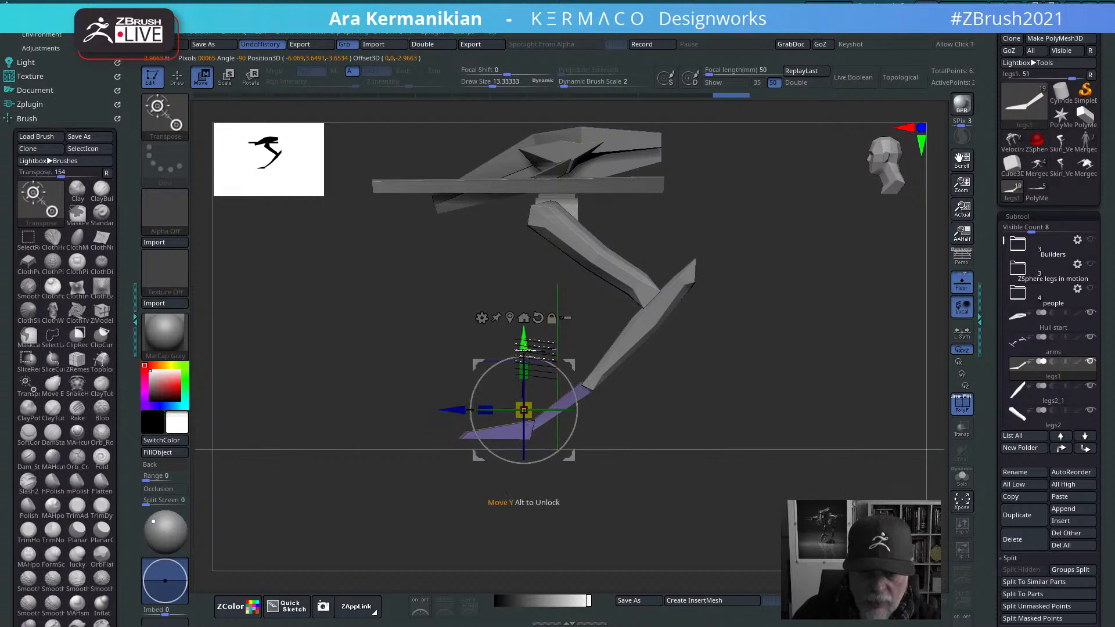
drag(524, 343, 524, 346)
drag(712, 413, 761, 408)
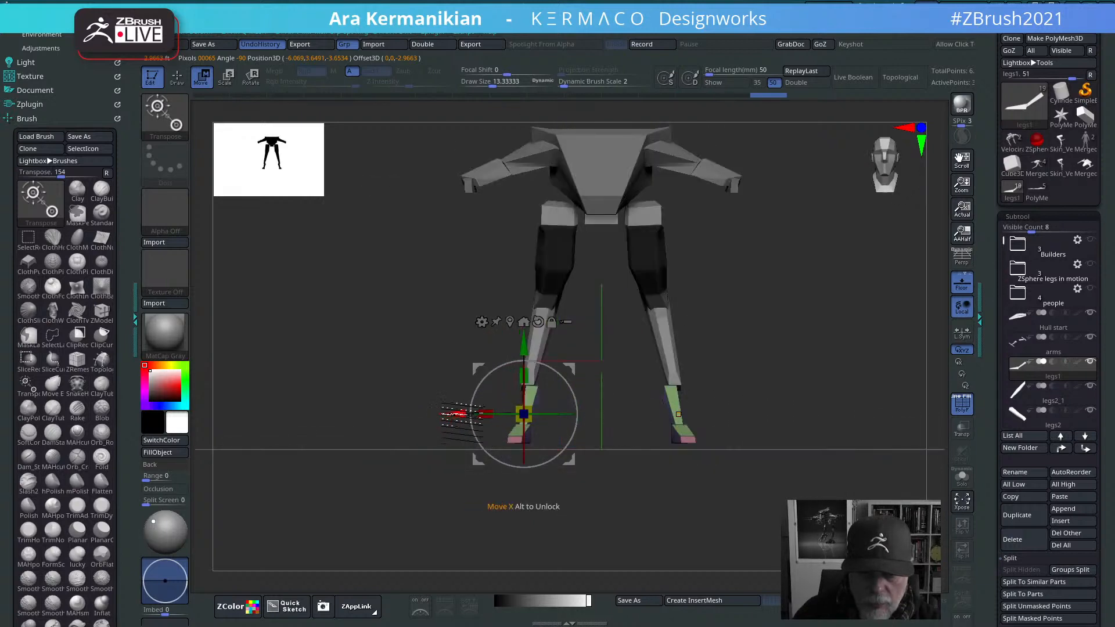
drag(457, 416, 448, 416)
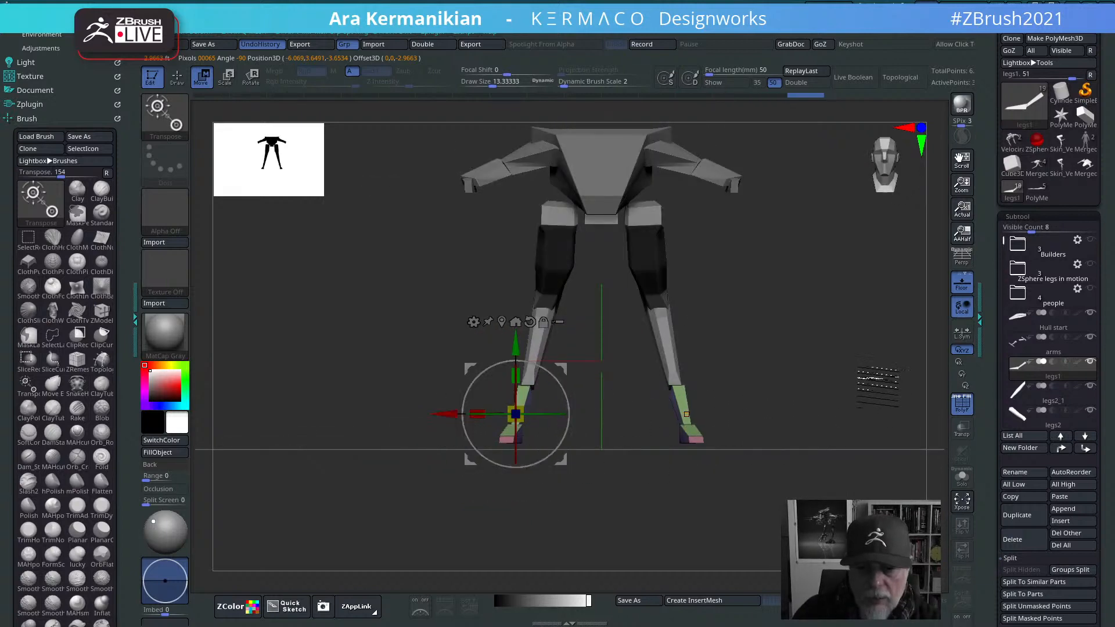
Step: Isolate the feet of legs1 and split the hidden ankle segments into a separate subtool
drag(876, 378, 704, 418)
drag(856, 447, 784, 443)
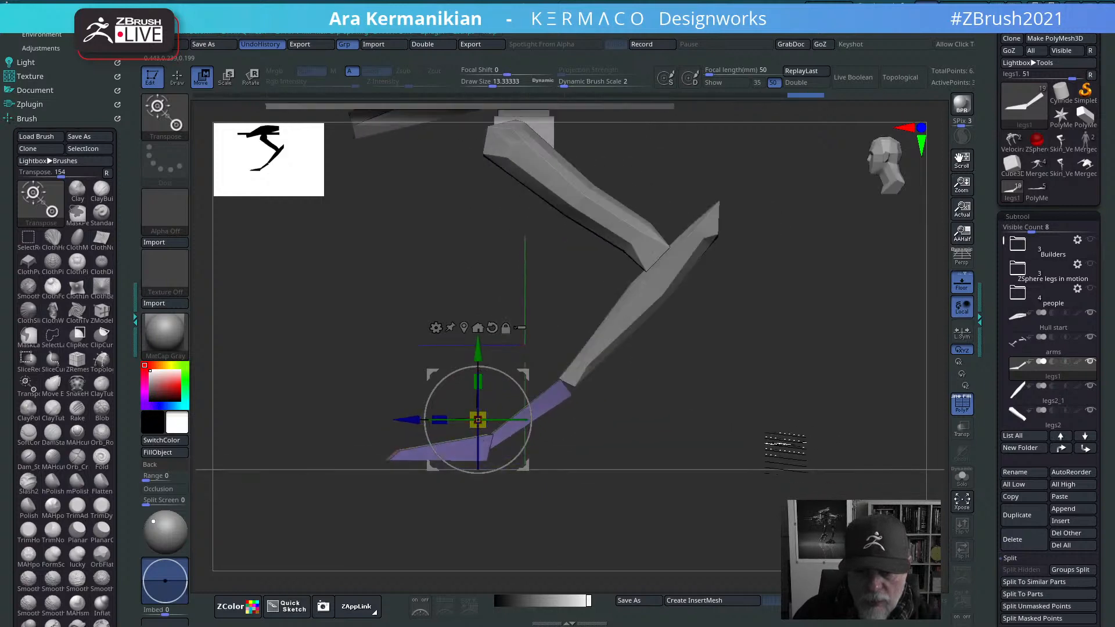
ctrl+shift+drag(268, 361, 436, 564)
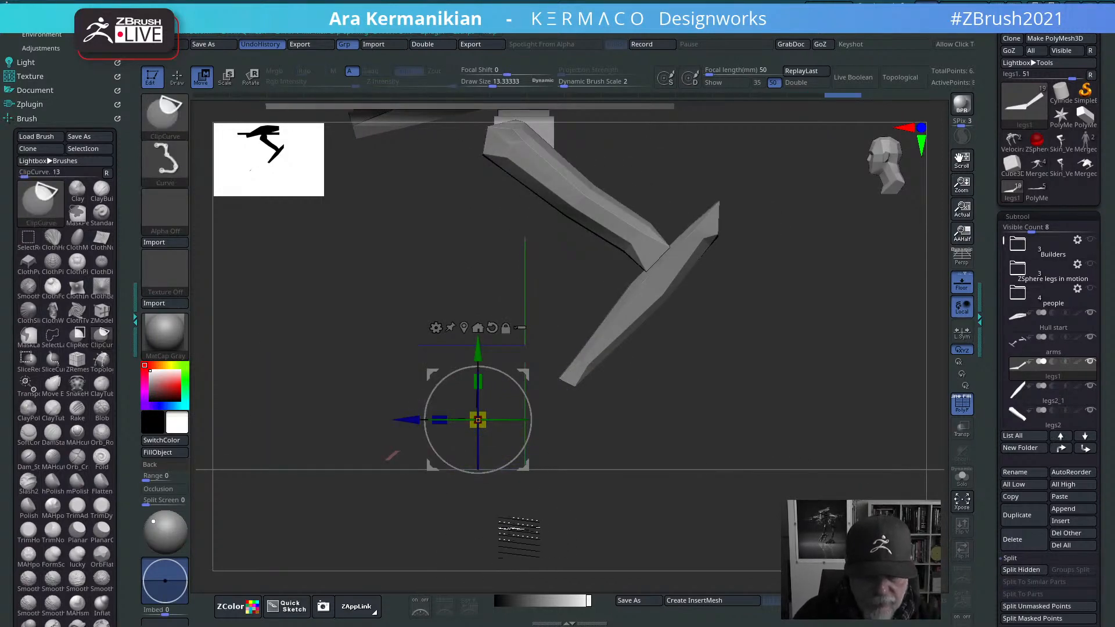
key(ctrl+z)
key(ctrl+q)
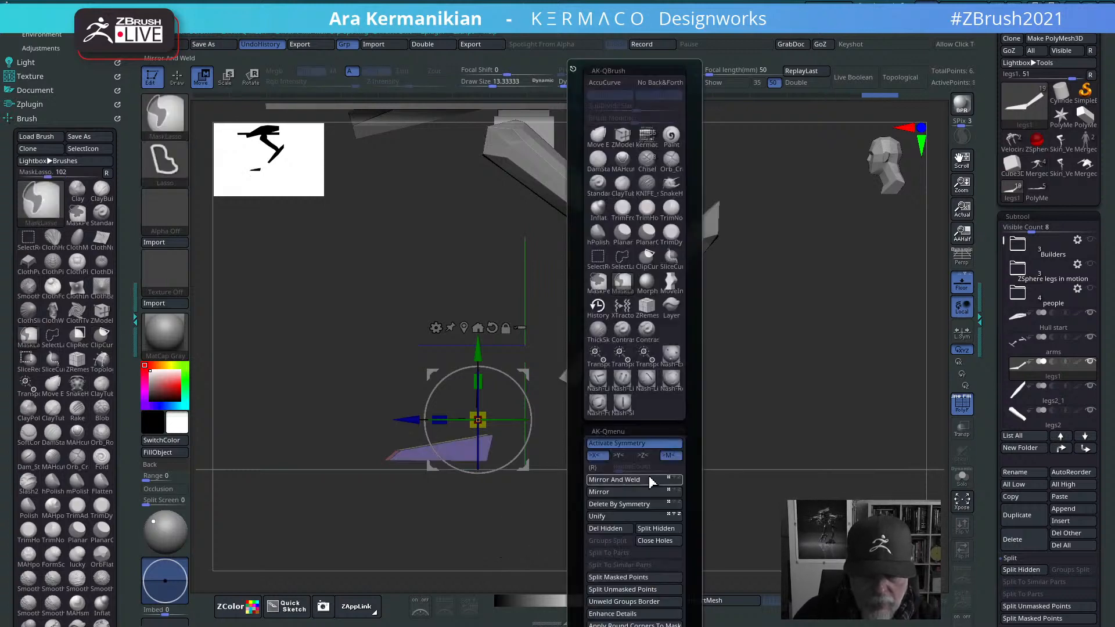
click(659, 528)
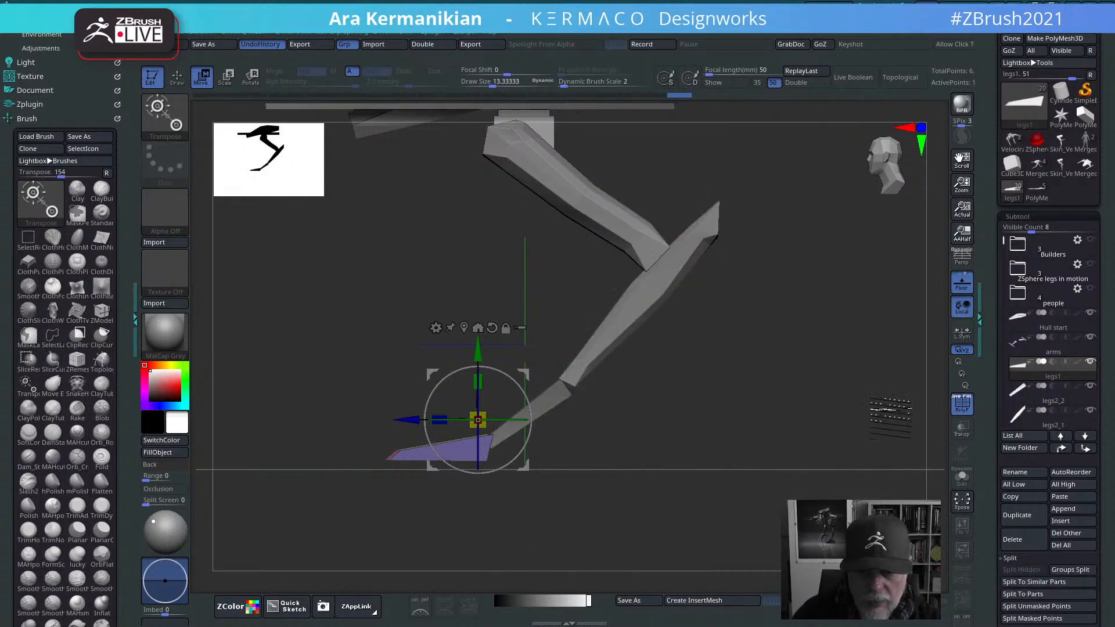
Step: Select the ankle subtool legs2_2 and reshape the ankles' upper edges with the Move brush, enlarging its draw size to about 25
click(1053, 400)
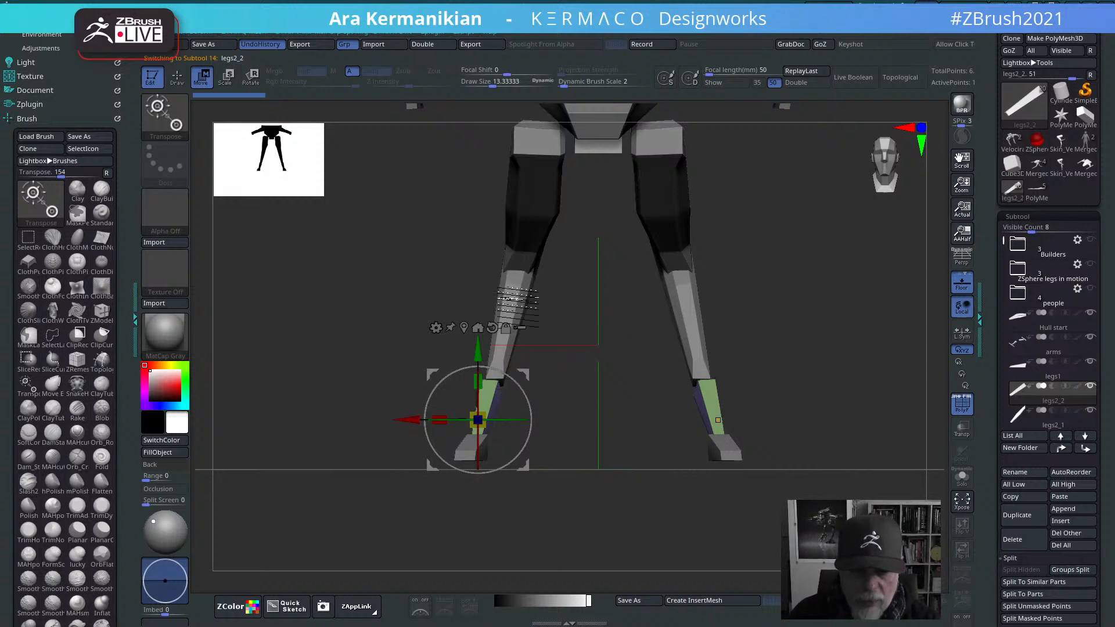
key(q)
alt+drag(547, 415, 613, 441)
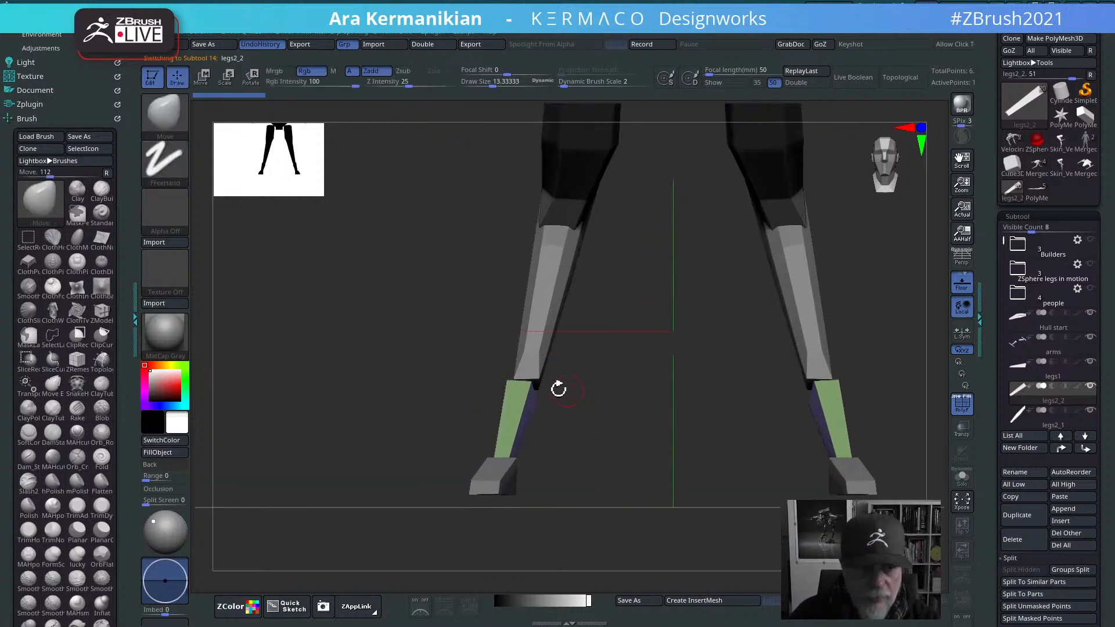
drag(530, 381, 510, 381)
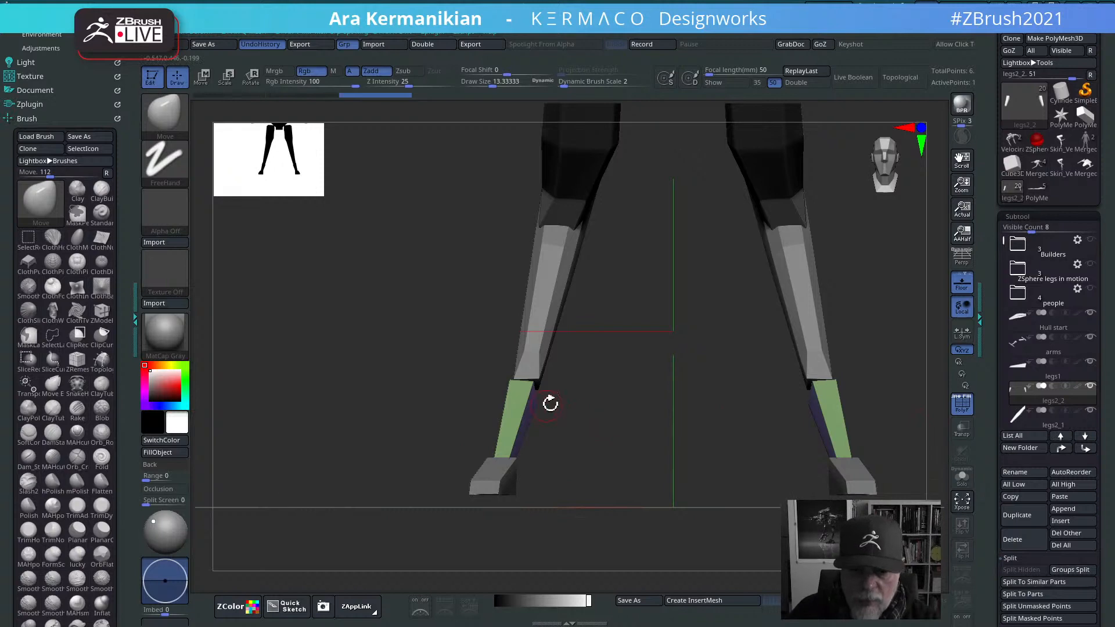
key(s)
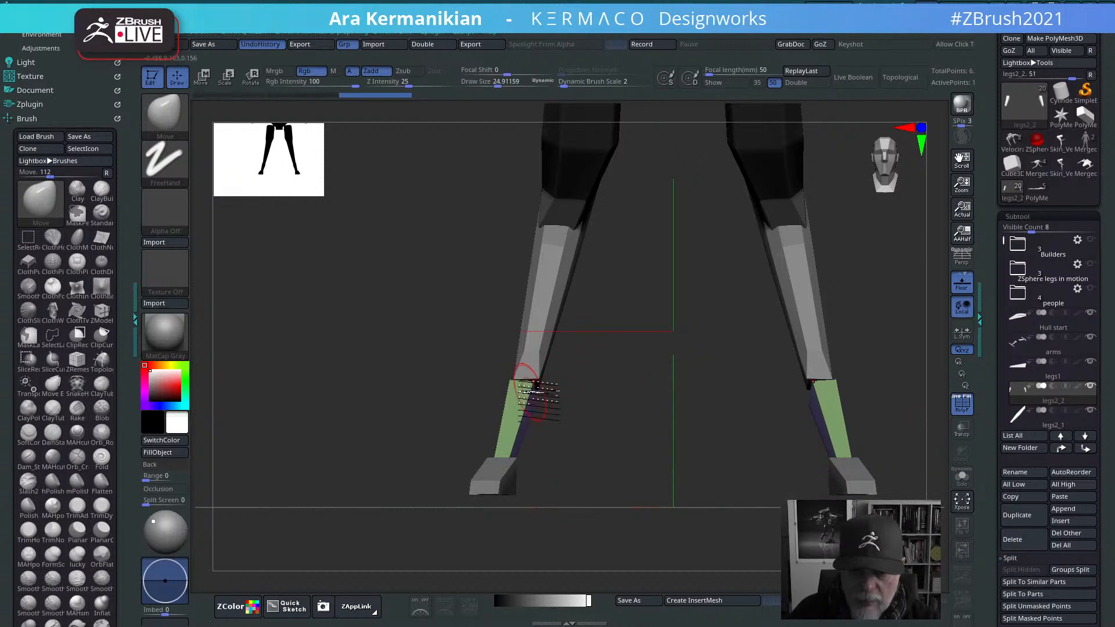
mouse_move(535, 386)
mouse_down()
mouse_move(589, 400)
mouse_move(556, 408)
mouse_up()
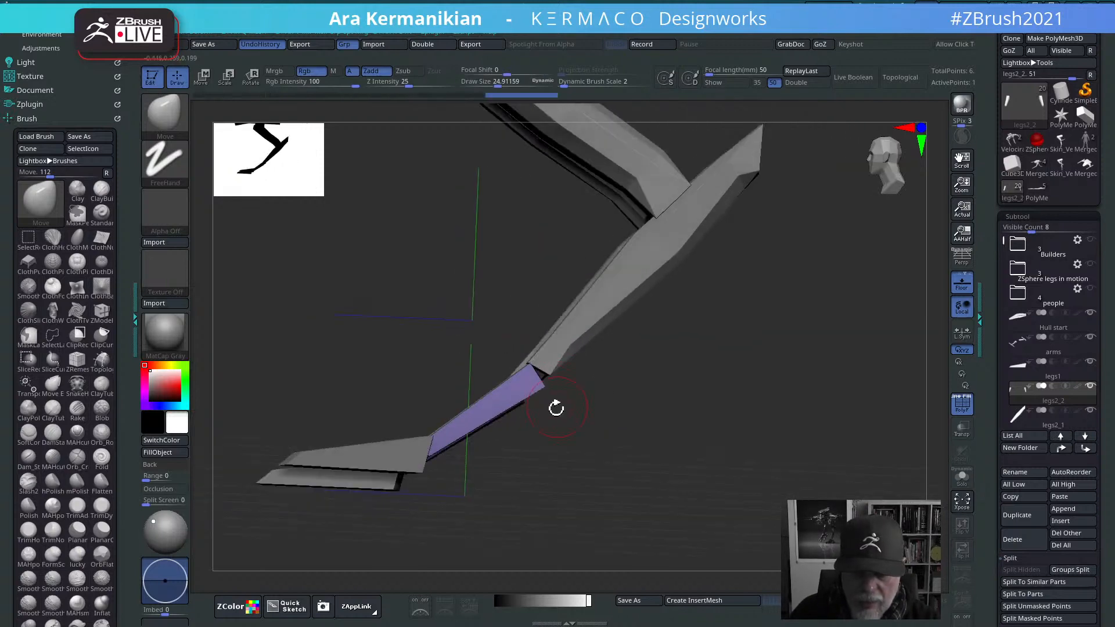
drag(638, 425, 754, 450)
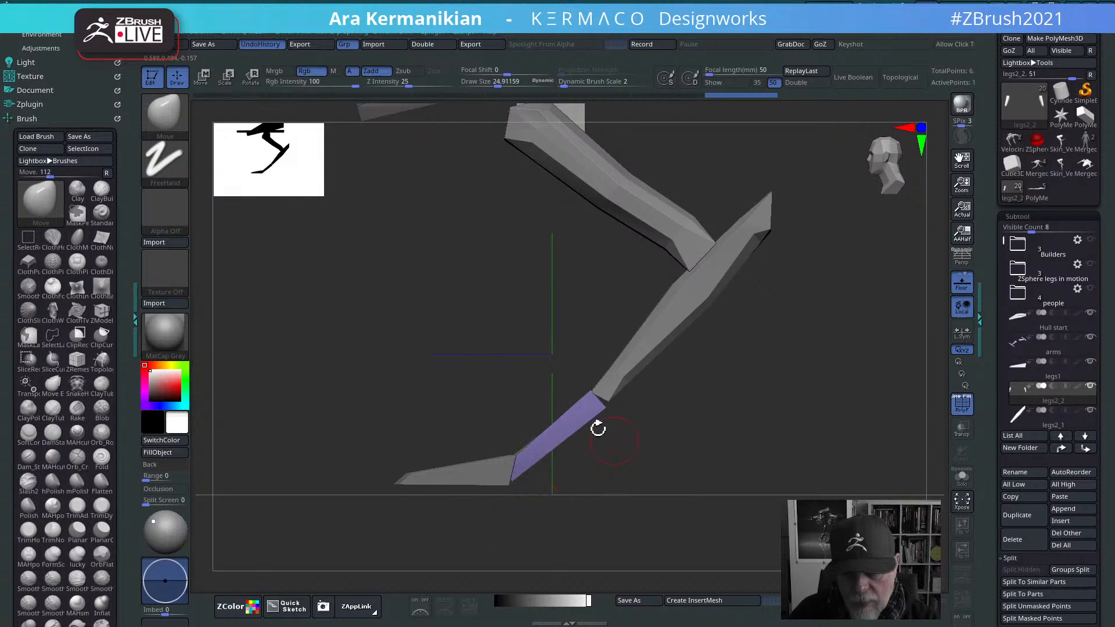
Step: Pull the ankle segments' upper inner and outer edges in front view with the Move brush to line up with the shins
drag(597, 428, 647, 430)
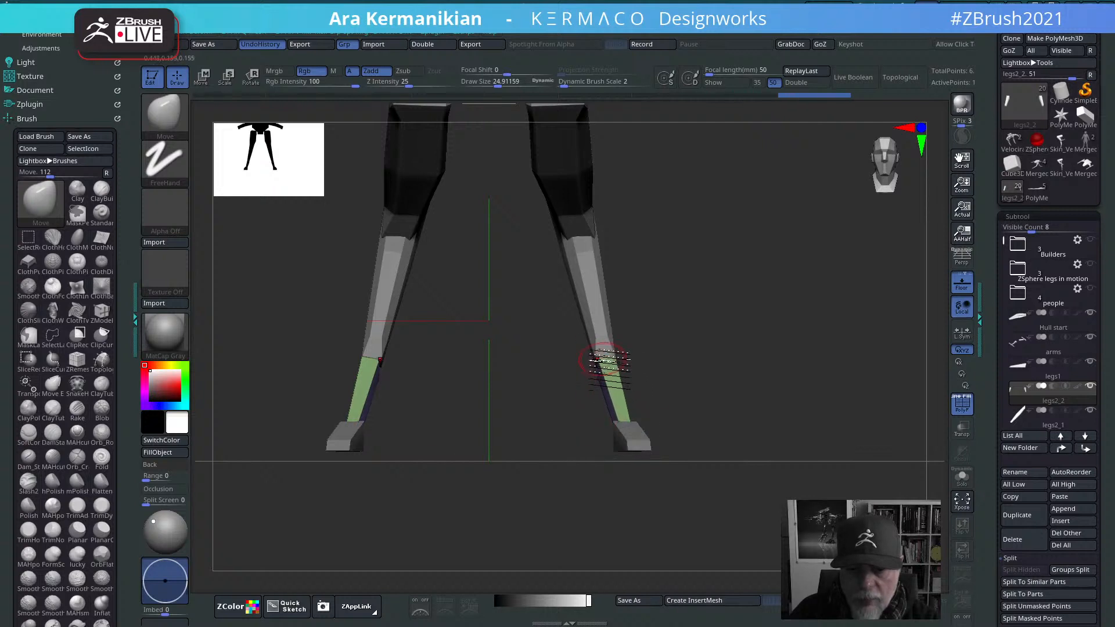
drag(604, 360, 592, 359)
mouse_move(725, 404)
alt+mouse_down()
mouse_move(756, 438)
mouse_move(785, 413)
alt+mouse_up()
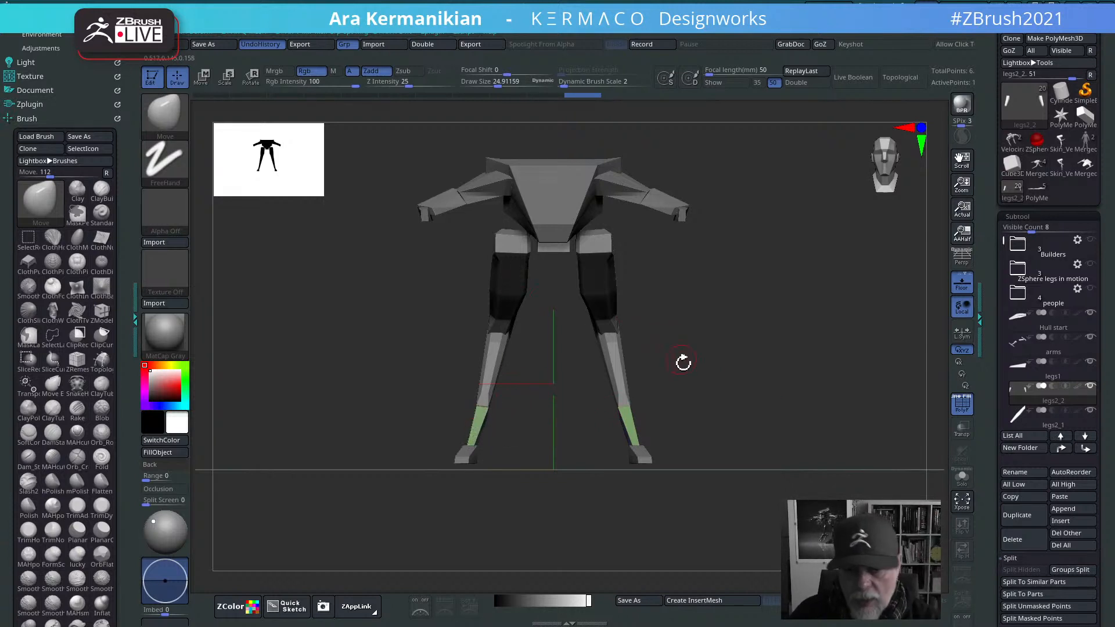
mouse_move(746, 418)
mouse_down()
mouse_move(739, 408)
mouse_move(701, 429)
mouse_move(753, 459)
mouse_up()
mouse_move(628, 420)
mouse_down()
mouse_move(604, 398)
mouse_move(616, 403)
mouse_up()
shift+drag(704, 425, 791, 462)
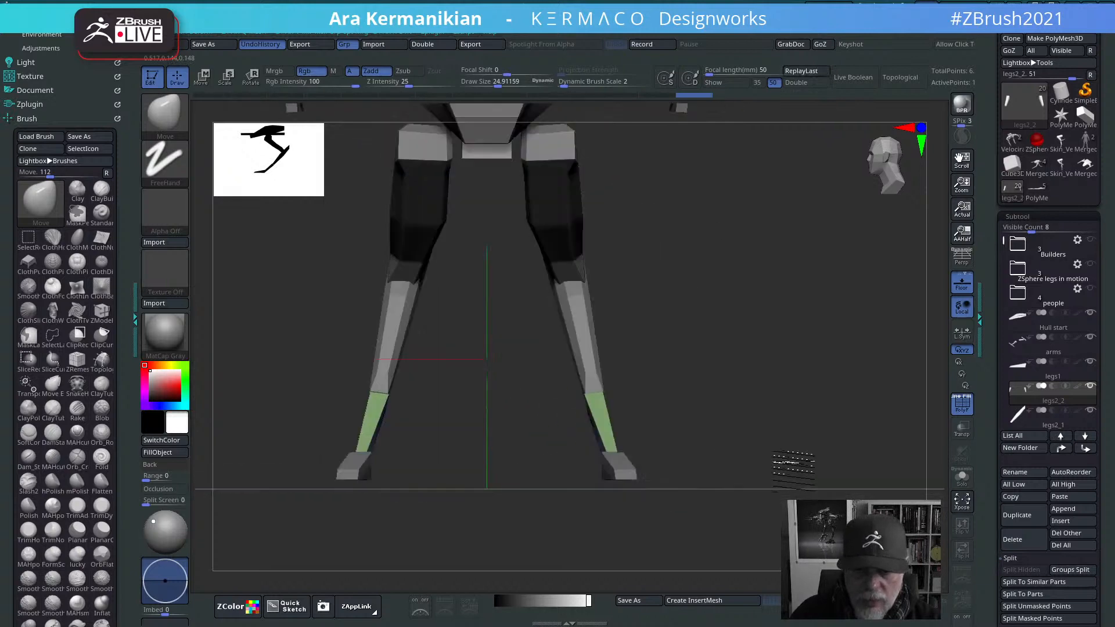
drag(610, 393, 593, 399)
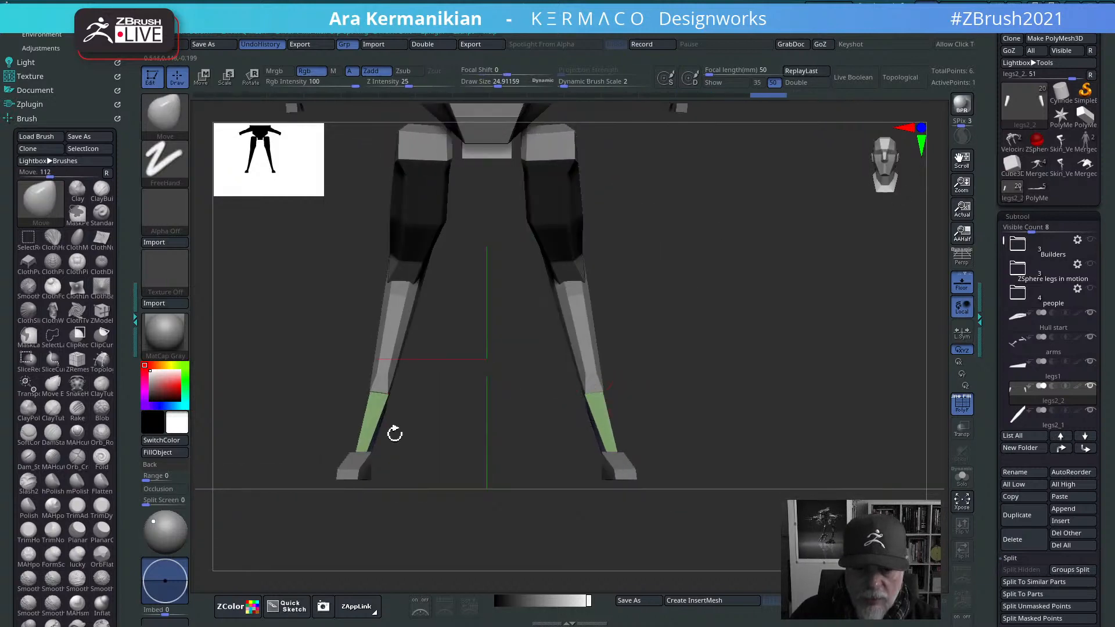
mouse_move(401, 396)
mouse_down()
mouse_move(550, 440)
mouse_move(869, 404)
mouse_up()
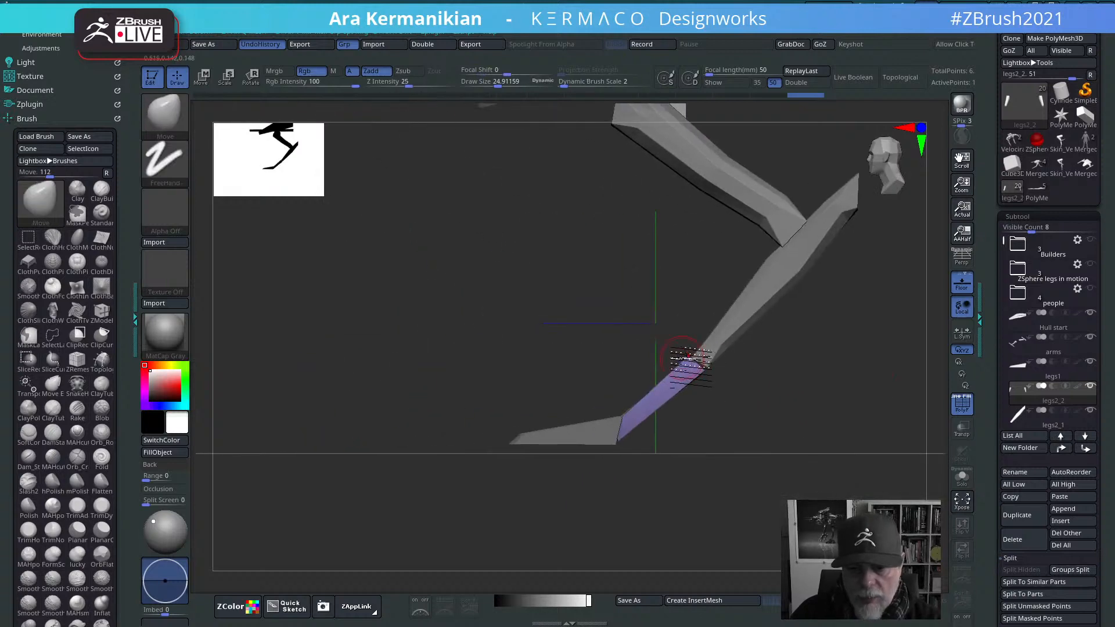
Step: Insert a single edge loop across the middle of the ankle segments with the ZModeler brush's Insert edge action
shift+drag(699, 465, 786, 465)
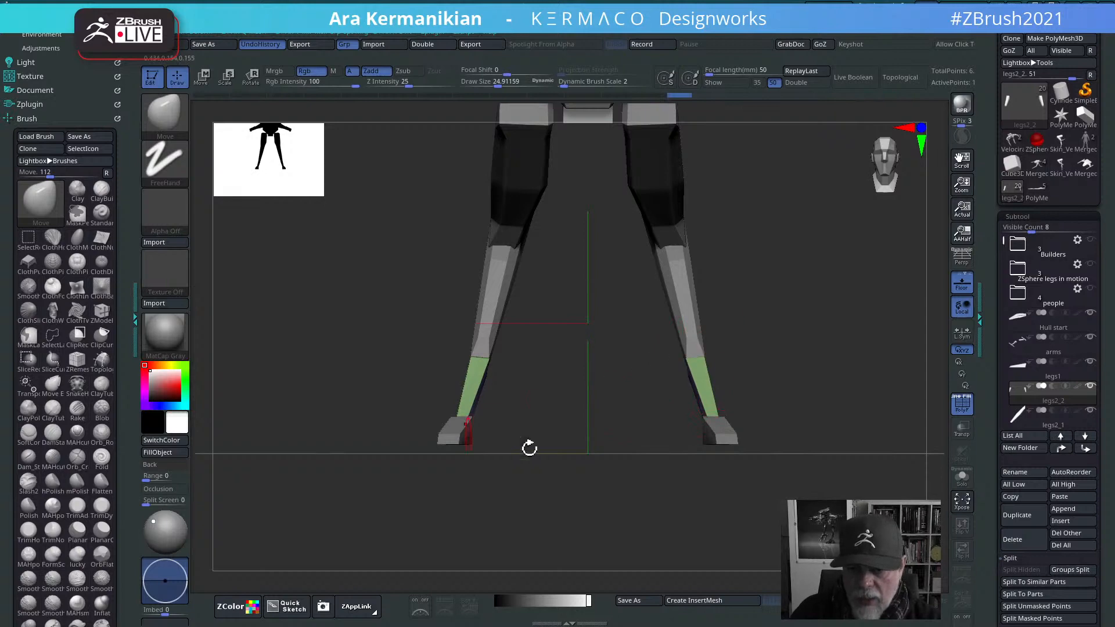
drag(529, 447, 395, 378)
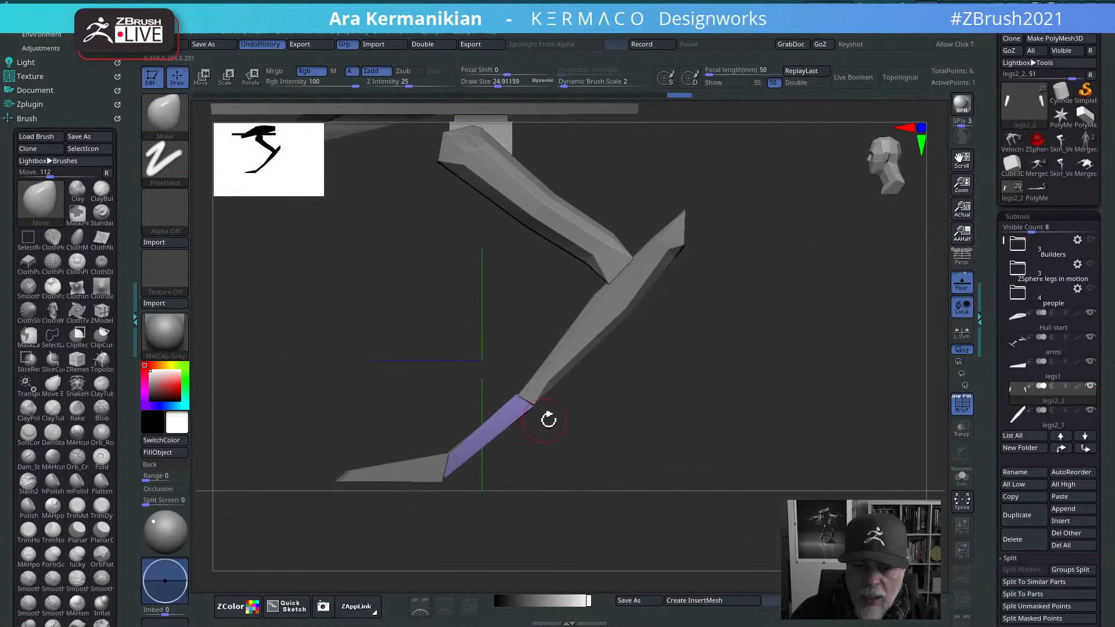
drag(679, 444, 657, 426)
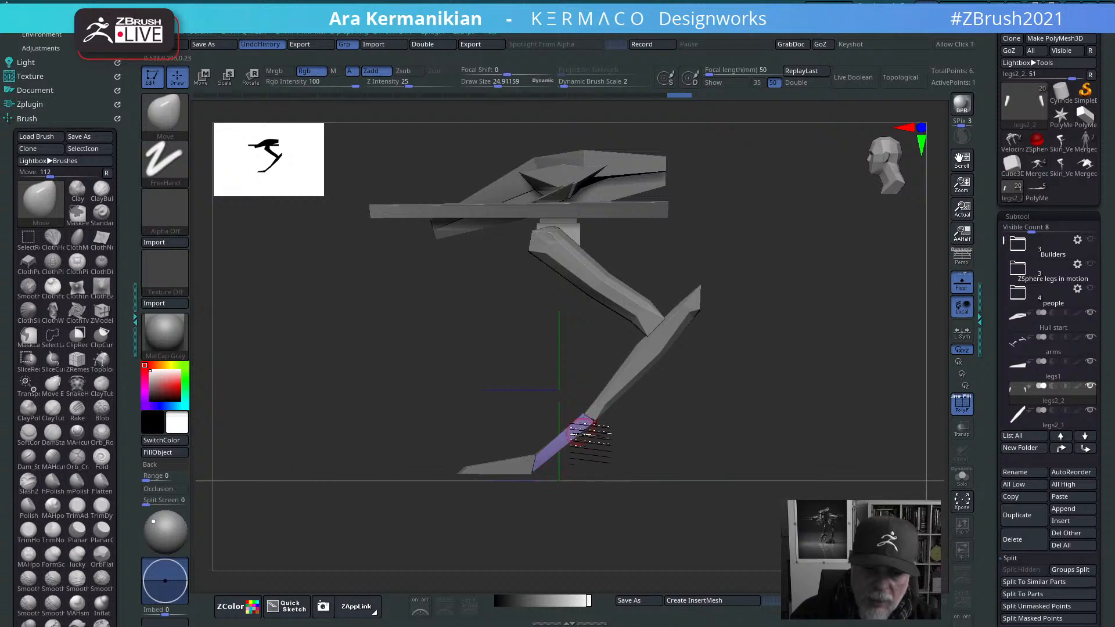
alt+drag(704, 447, 816, 410)
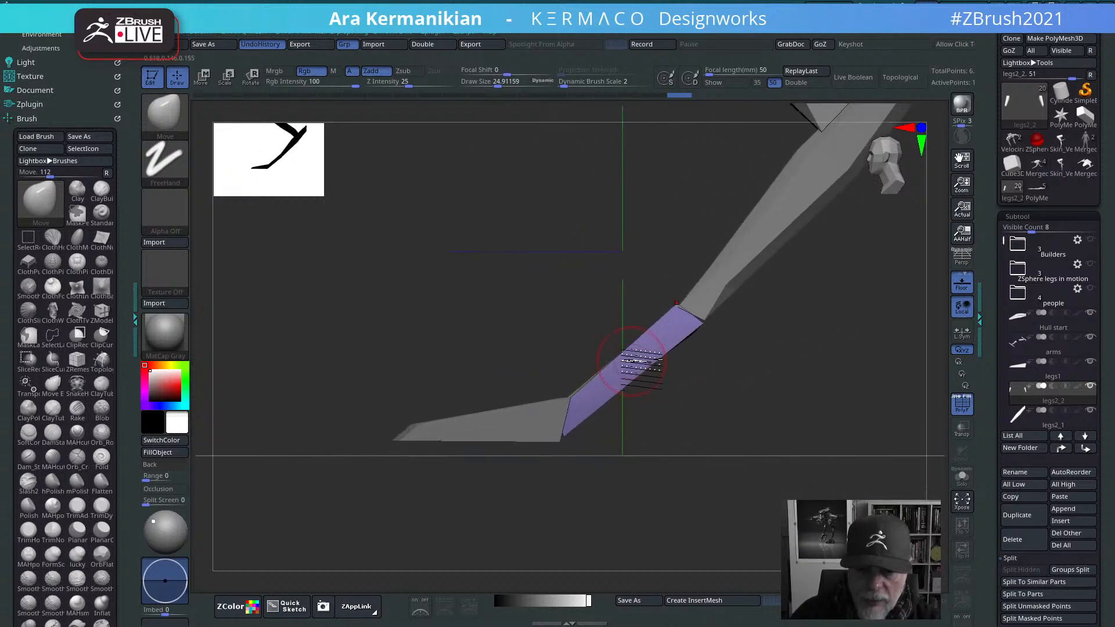
key(b)
key(z)
key(m)
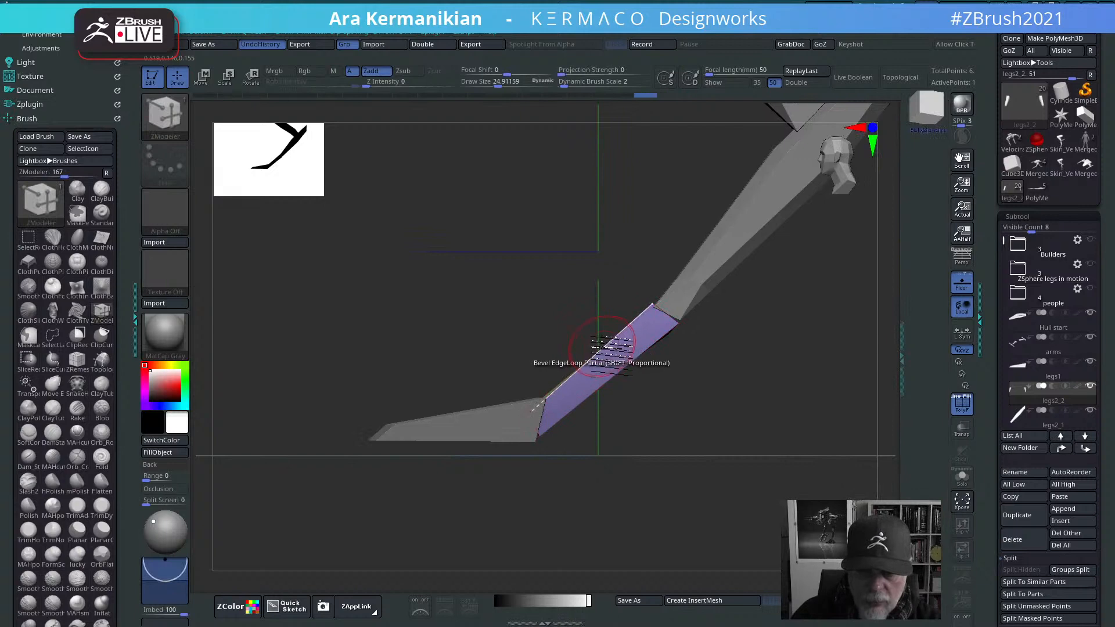
drag(696, 398, 734, 435)
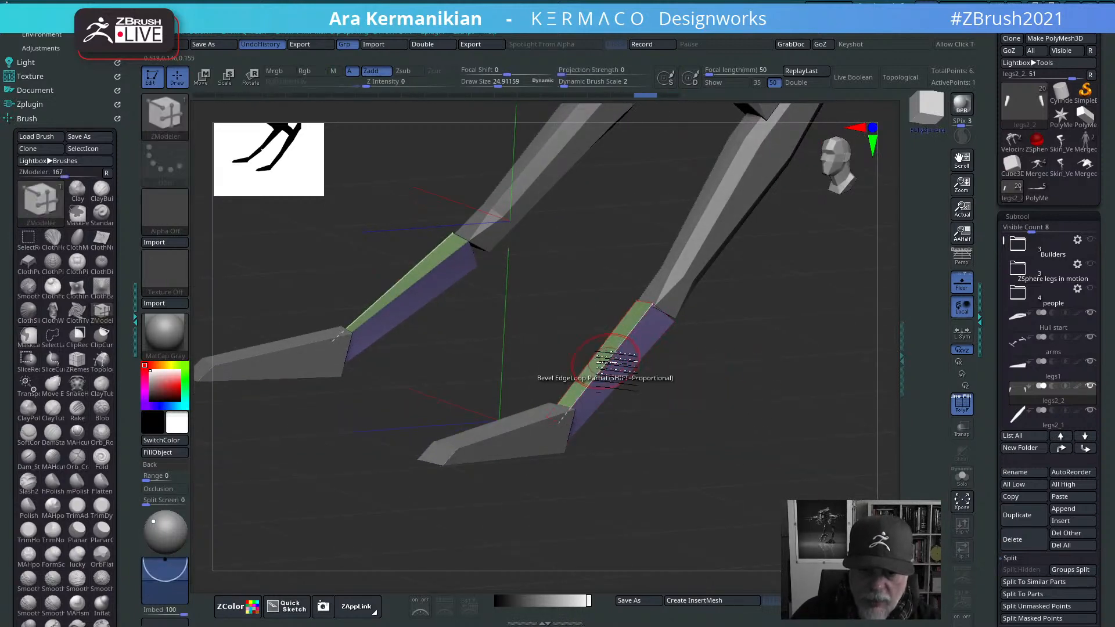
key(space)
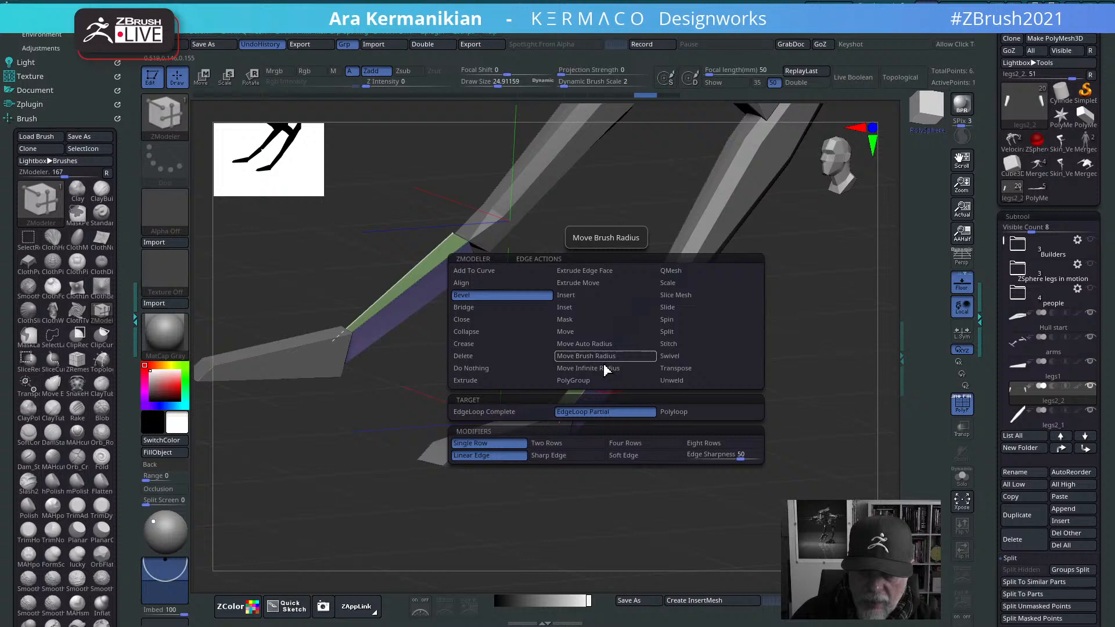
click(592, 306)
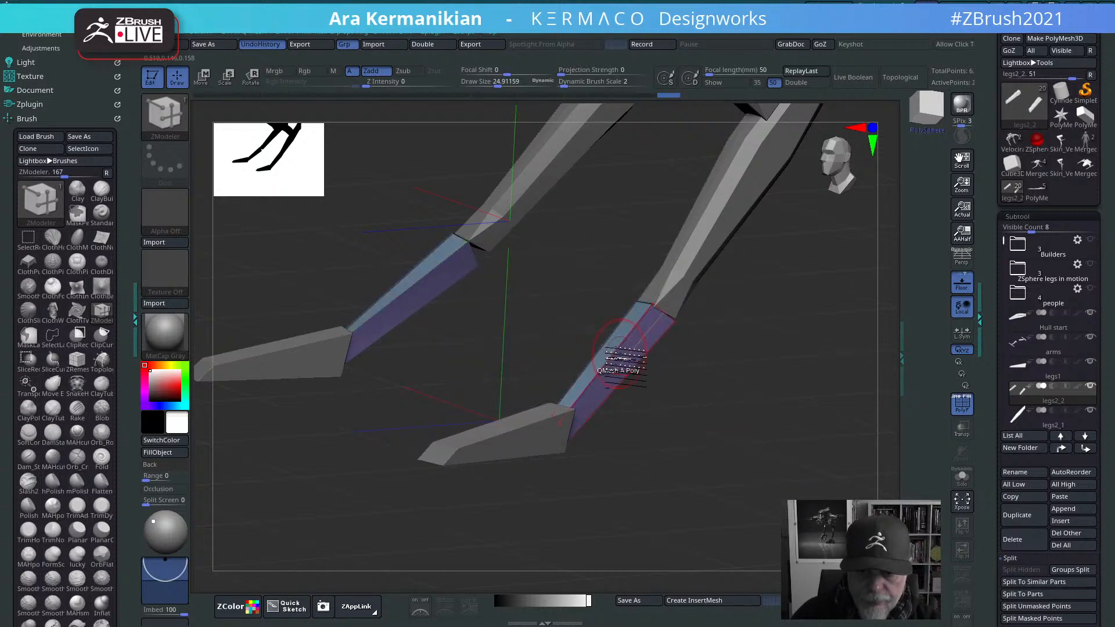
click(620, 353)
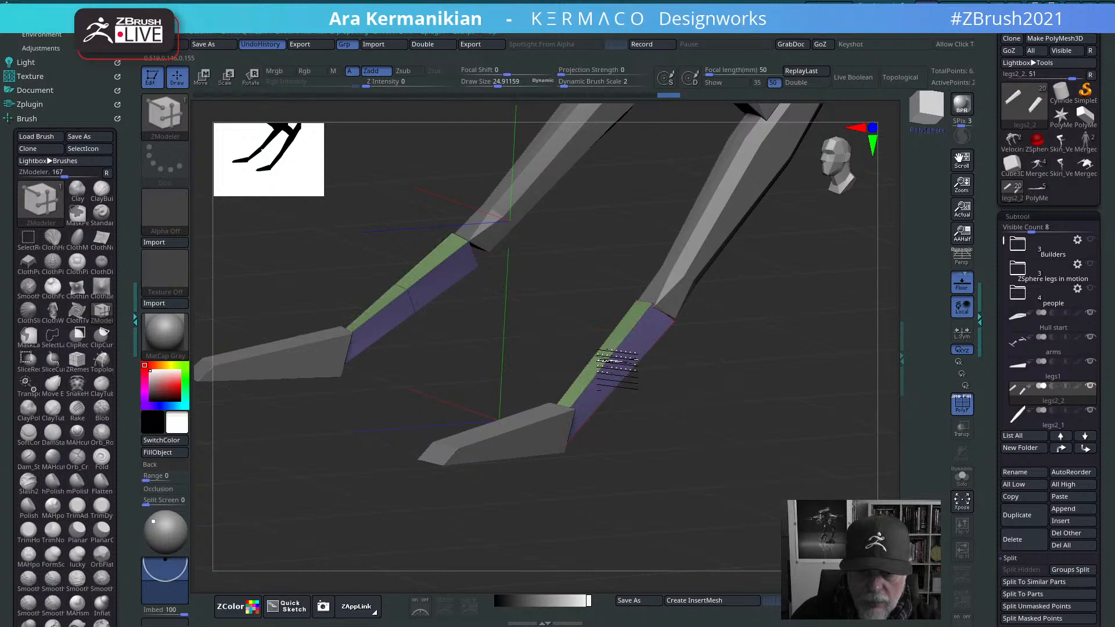
Step: Return to the Move brush in side view and enlarge its draw size to about 70
drag(755, 418, 659, 452)
drag(756, 441, 744, 424)
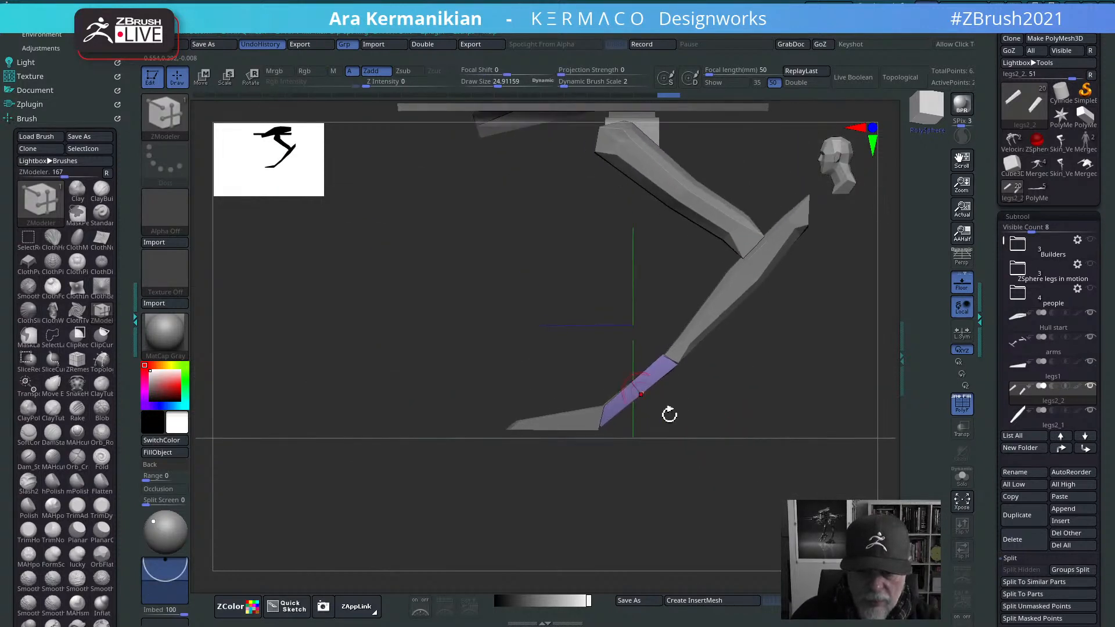
key(b)
key(m)
key(v)
key(s)
drag(715, 421, 724, 421)
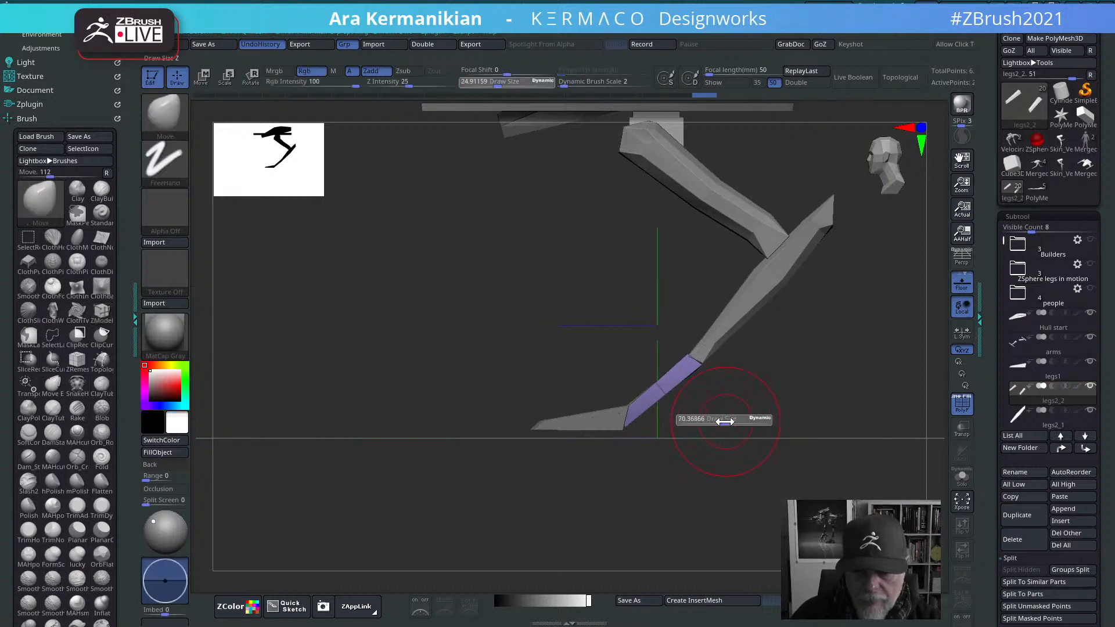
Step: Try to bend the ankle segments upward and forward at the middle edge loop, and undo the stroke
drag(666, 397, 637, 365)
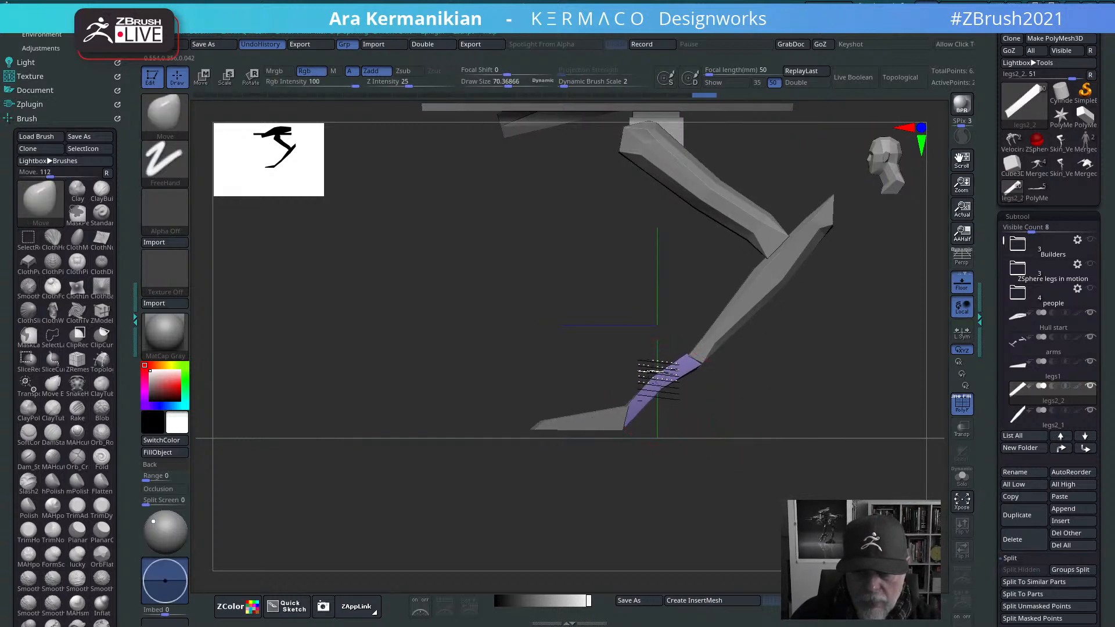
mouse_move(749, 453)
mouse_down()
mouse_move(727, 455)
mouse_move(691, 433)
mouse_move(737, 448)
mouse_up()
key(ctrl+z)
key(z)
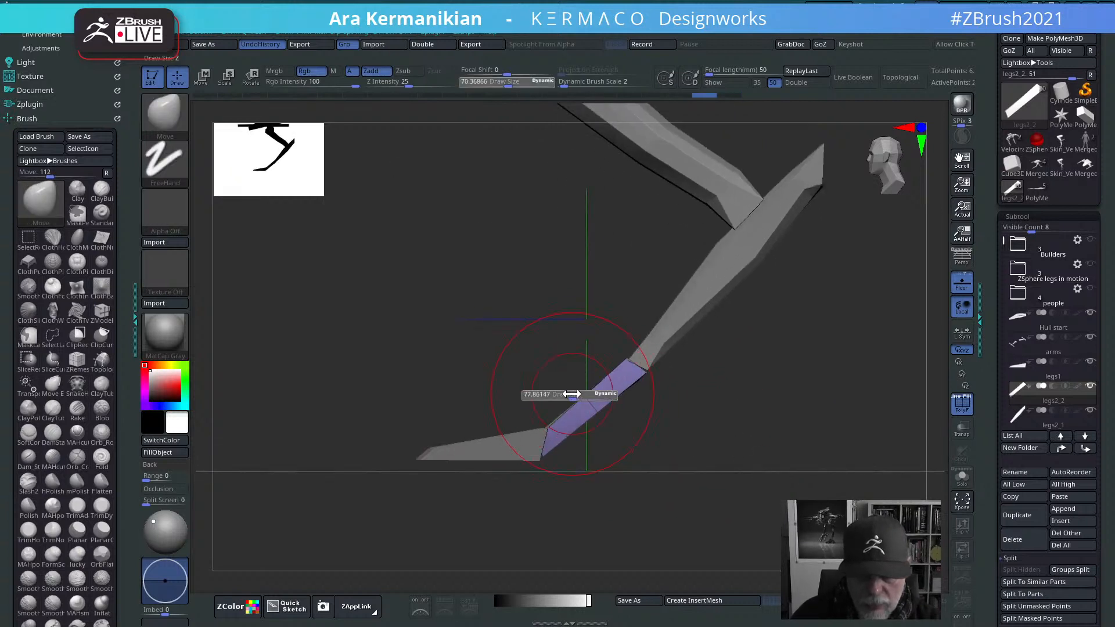
Step: Try a forward ankle bend with the Move brush at a draw size of about 60, inspect the silhouette and undo it
mouse_move(574, 395)
mouse_down()
mouse_move(583, 382)
mouse_move(659, 386)
mouse_up()
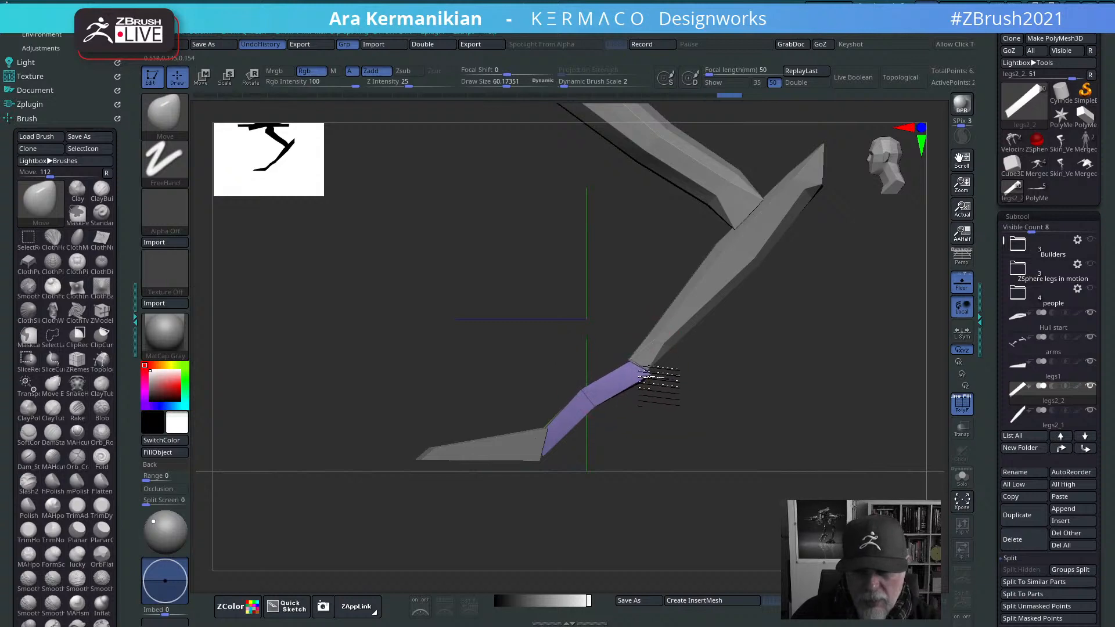
drag(795, 456, 880, 457)
alt+drag(865, 395, 590, 217)
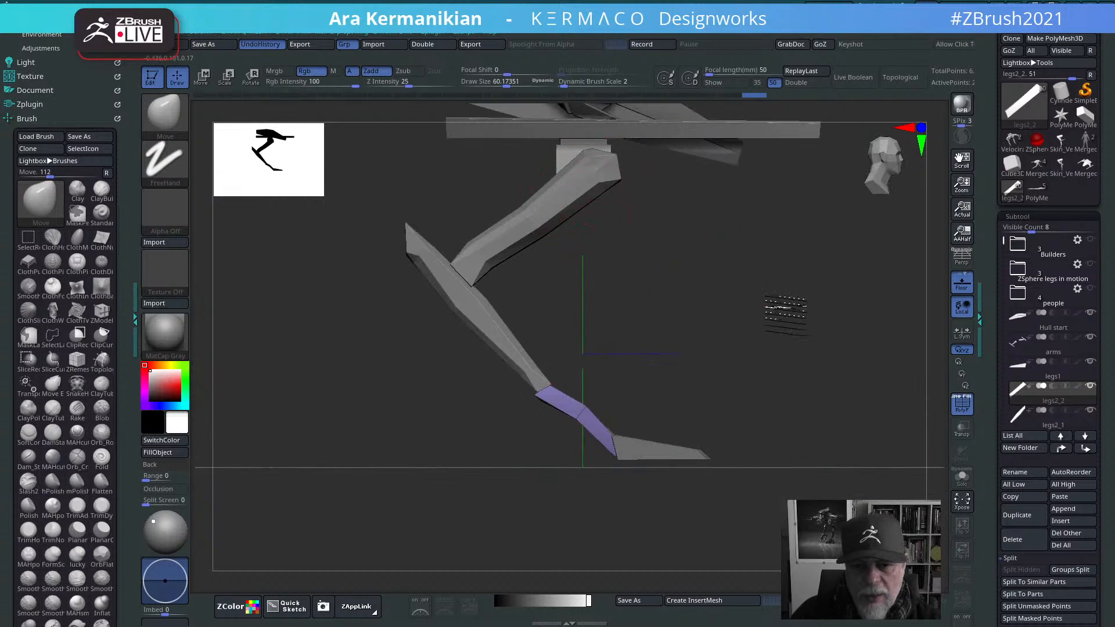
drag(784, 311, 655, 249)
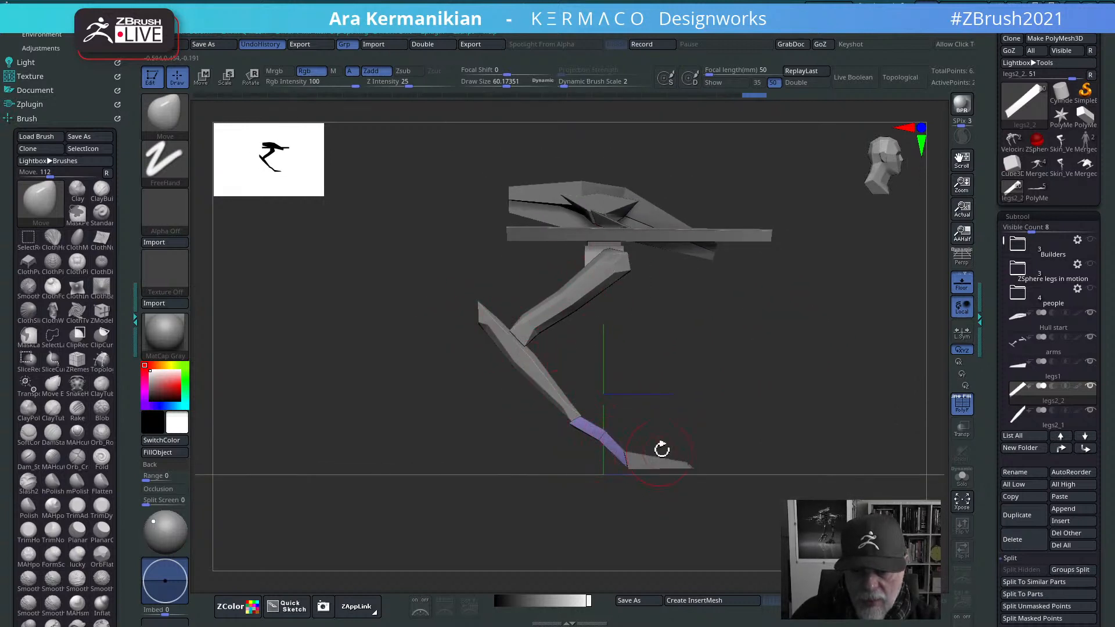
drag(764, 430, 841, 421)
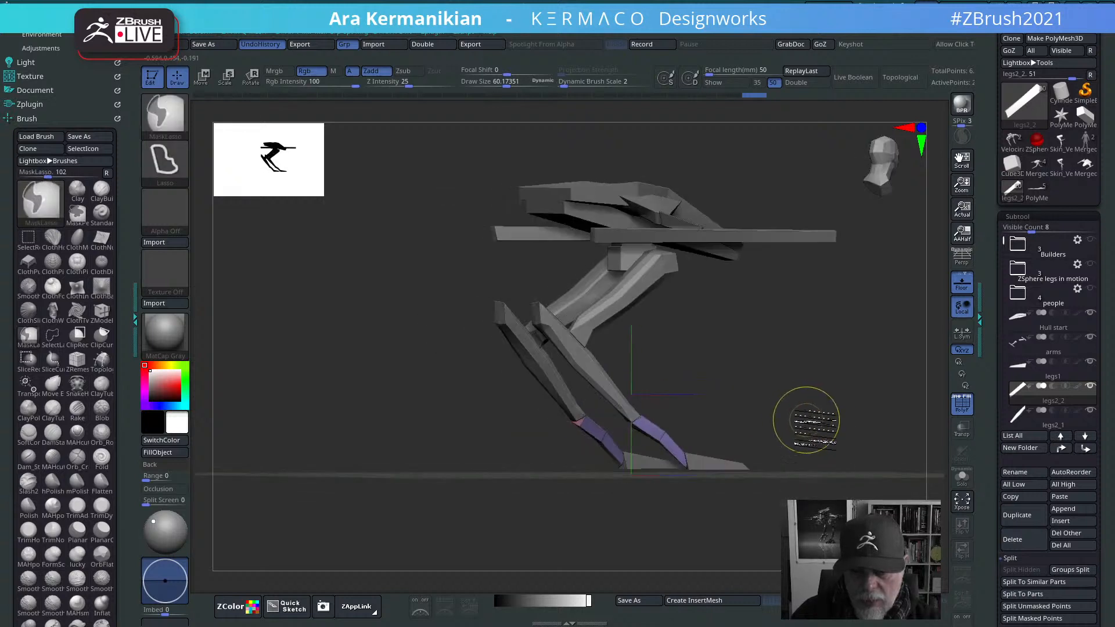
key(ctrl+z)
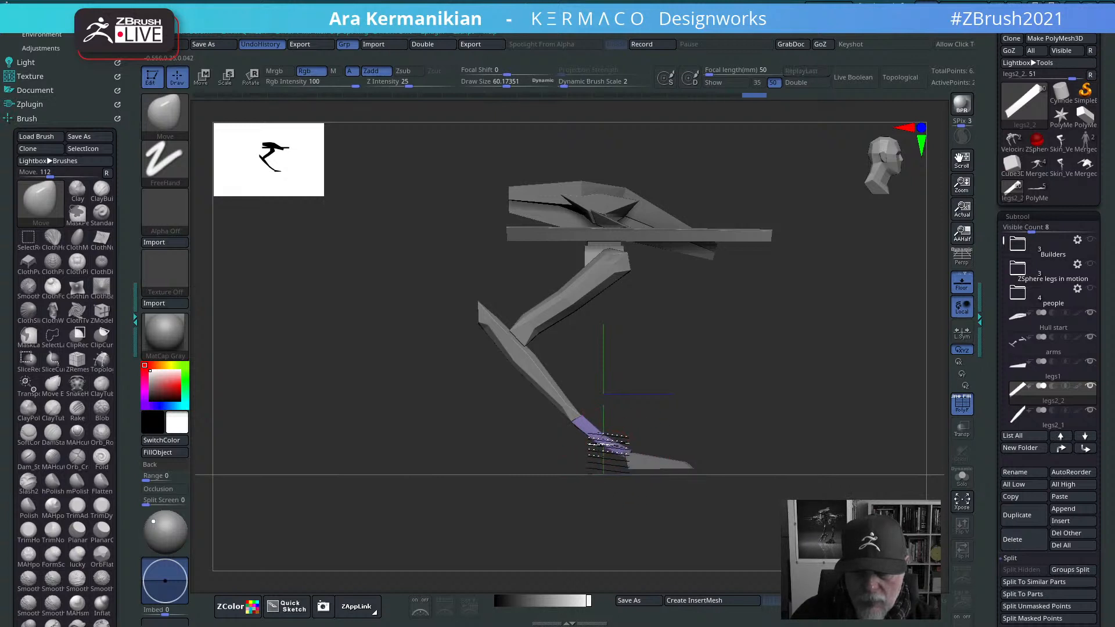
Step: Bend the ankle segments downward at the middle edge loop with the Move brush, refining the curve with draw sizes of about 142 and 99
mouse_move(604, 441)
mouse_down()
mouse_move(627, 453)
mouse_move(585, 439)
mouse_move(622, 455)
mouse_move(619, 463)
mouse_move(618, 442)
mouse_move(604, 460)
mouse_up()
key(s)
drag(720, 420, 653, 441)
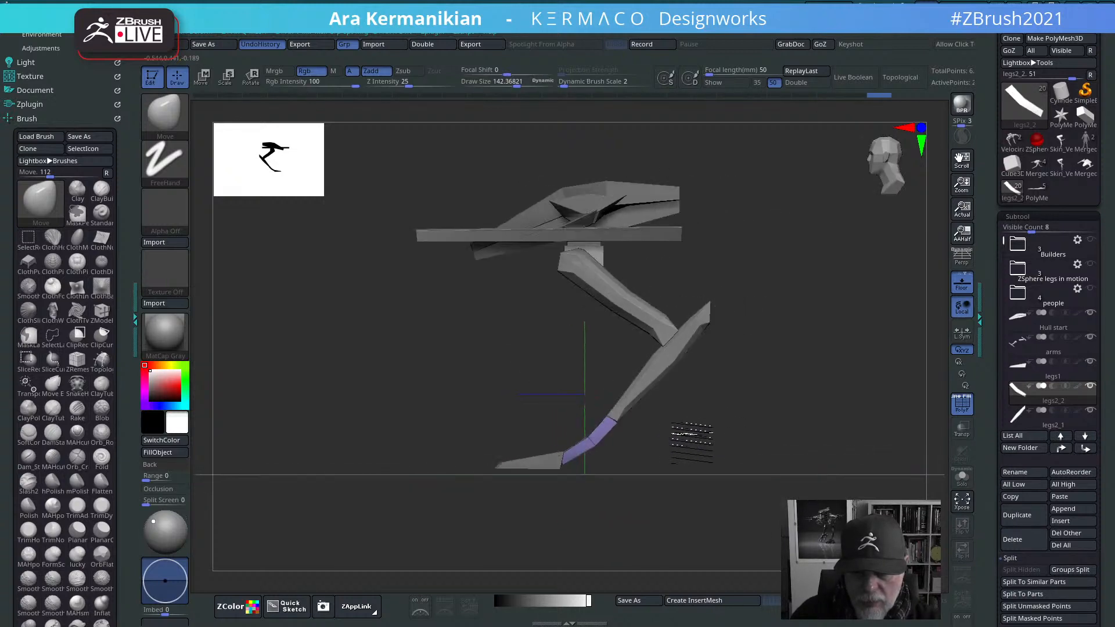
key(s)
drag(803, 426, 794, 433)
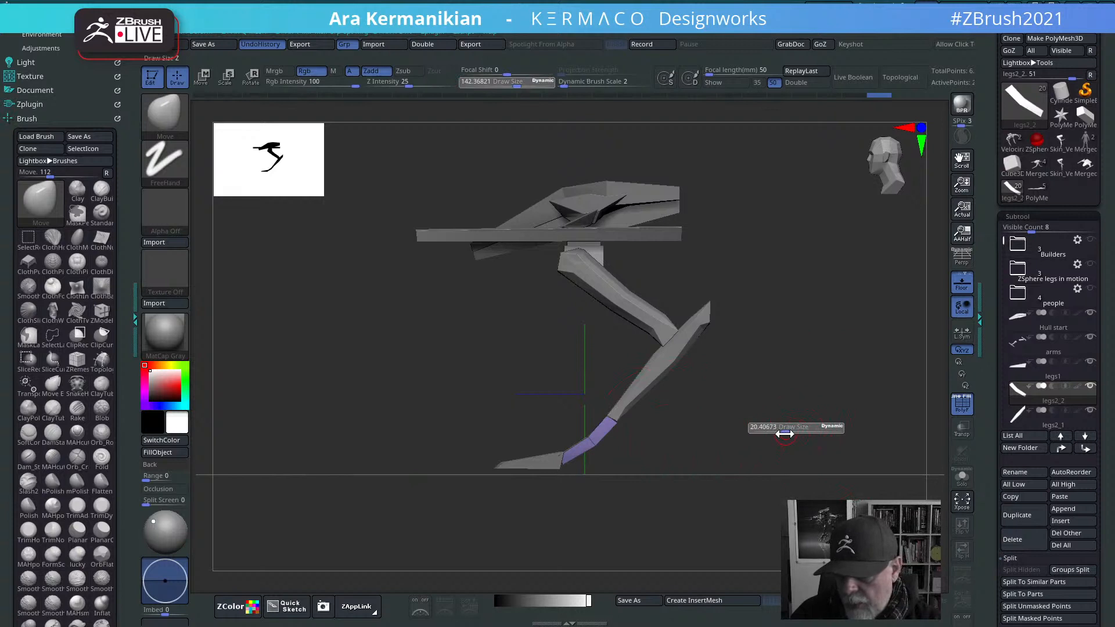
key(s)
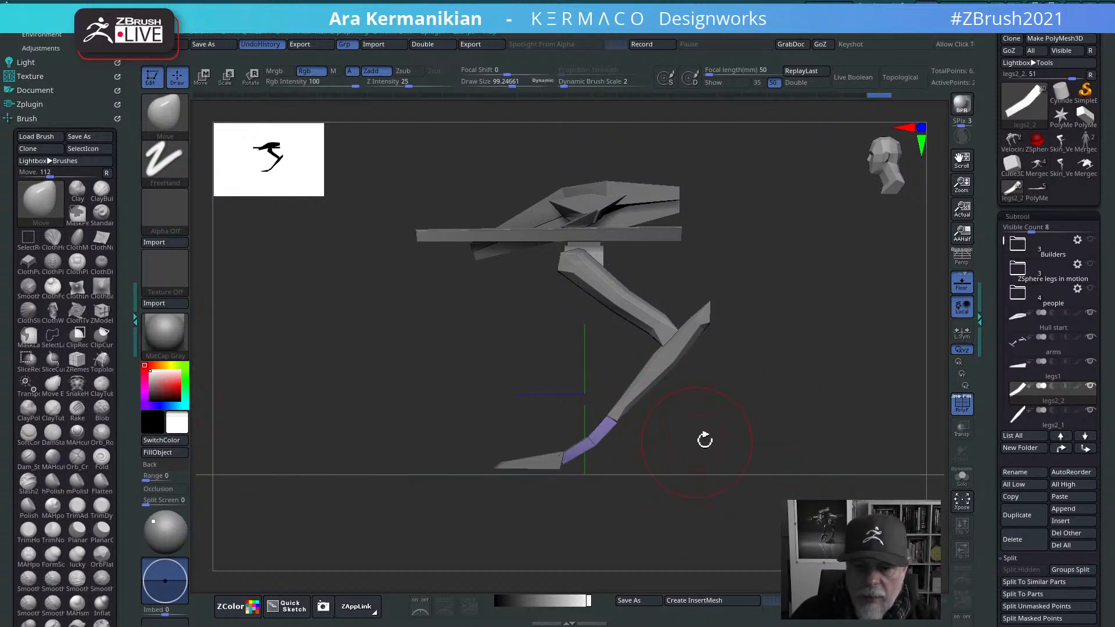
drag(704, 440, 582, 389)
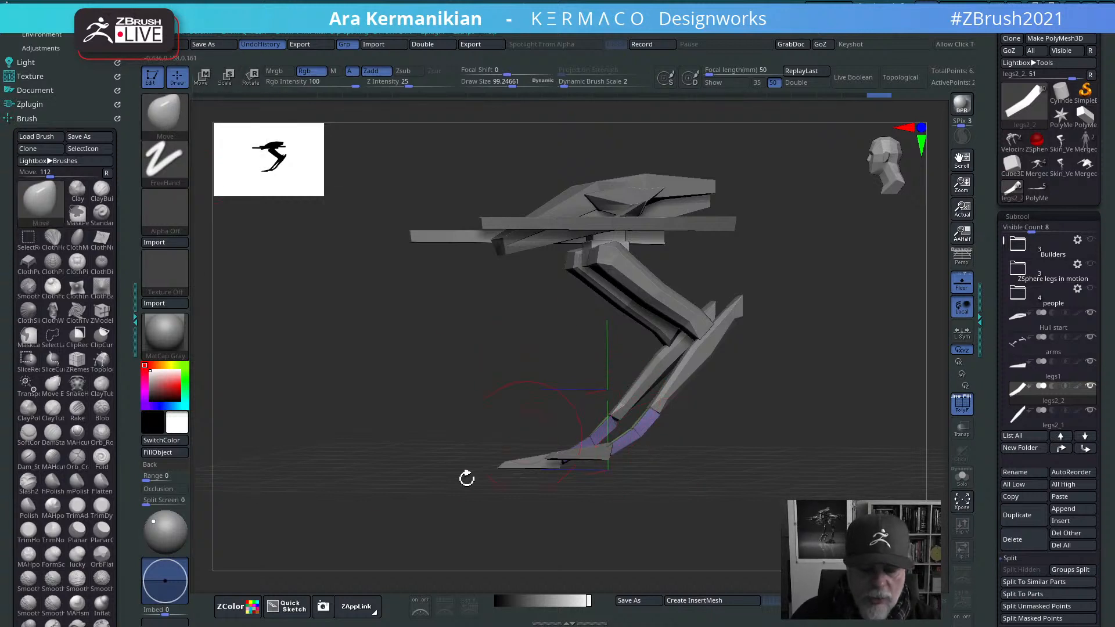
drag(801, 423, 531, 417)
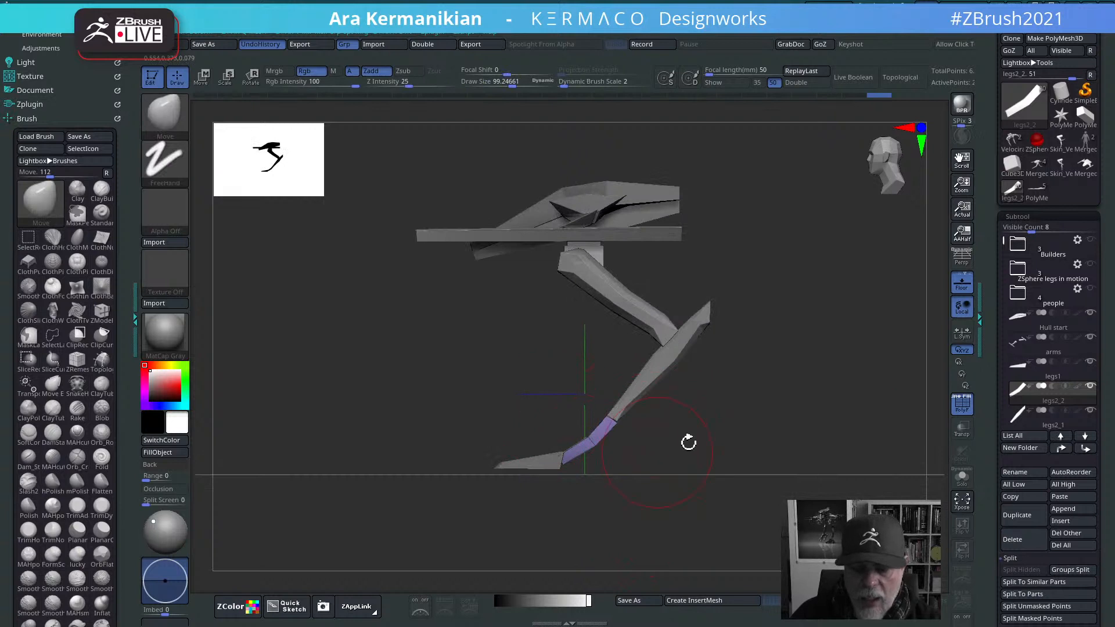
key(b)
key(z)
key(m)
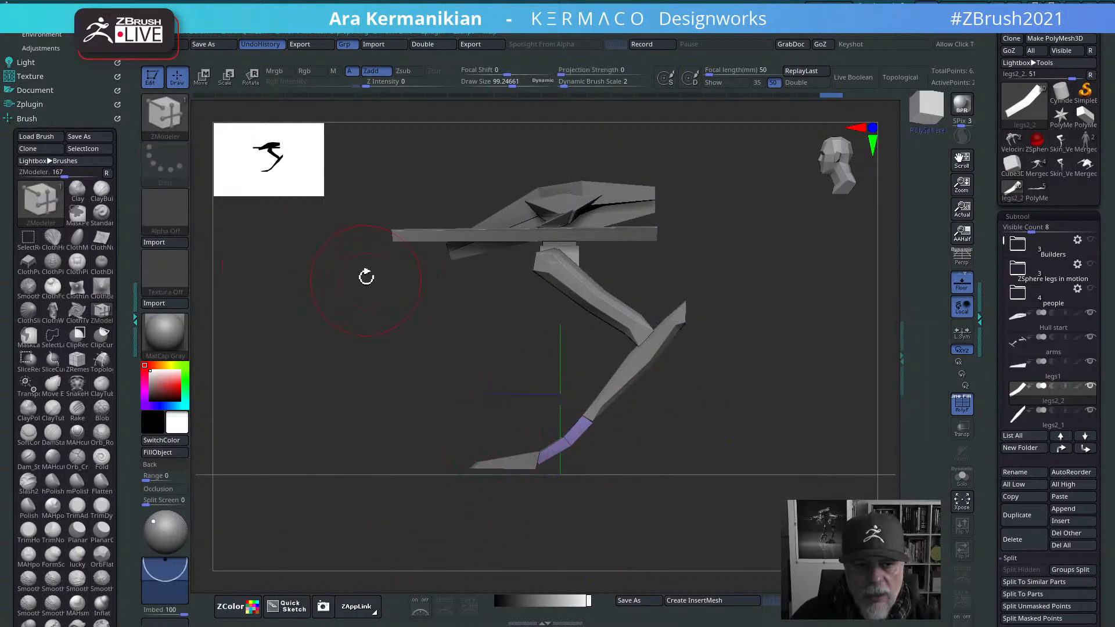
key(b)
key(m)
key(v)
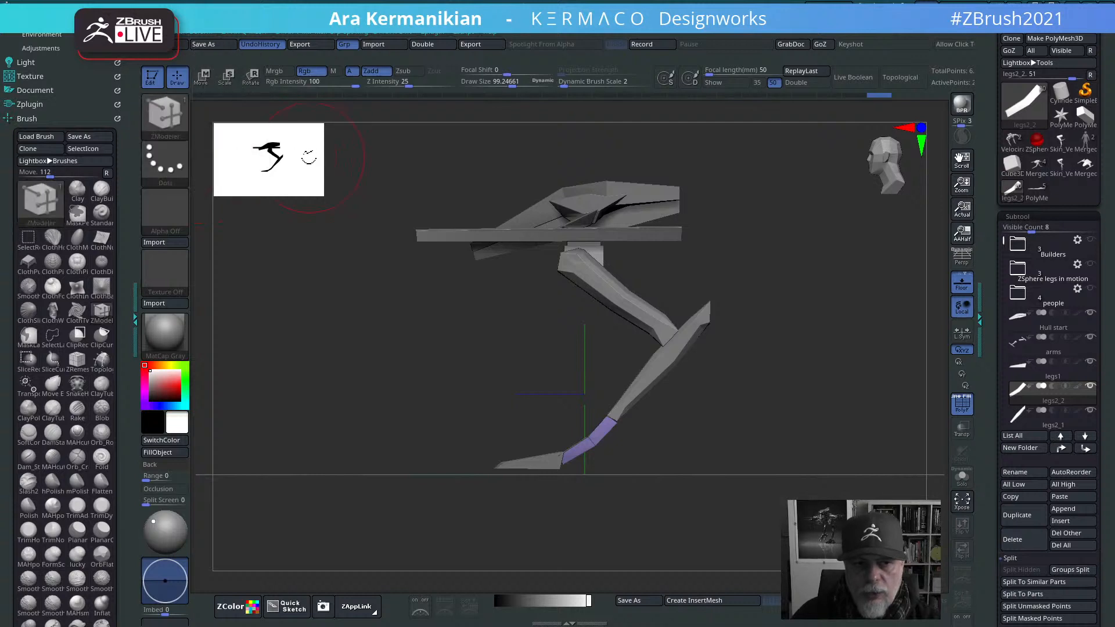
key(b)
key(z)
key(m)
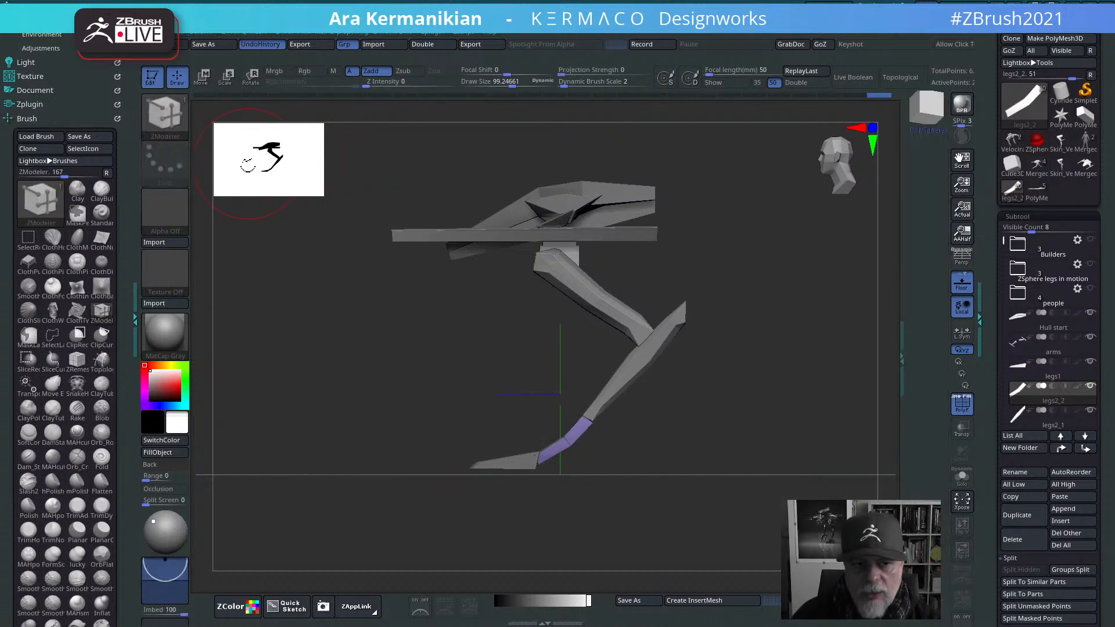
key(b)
key(m)
key(v)
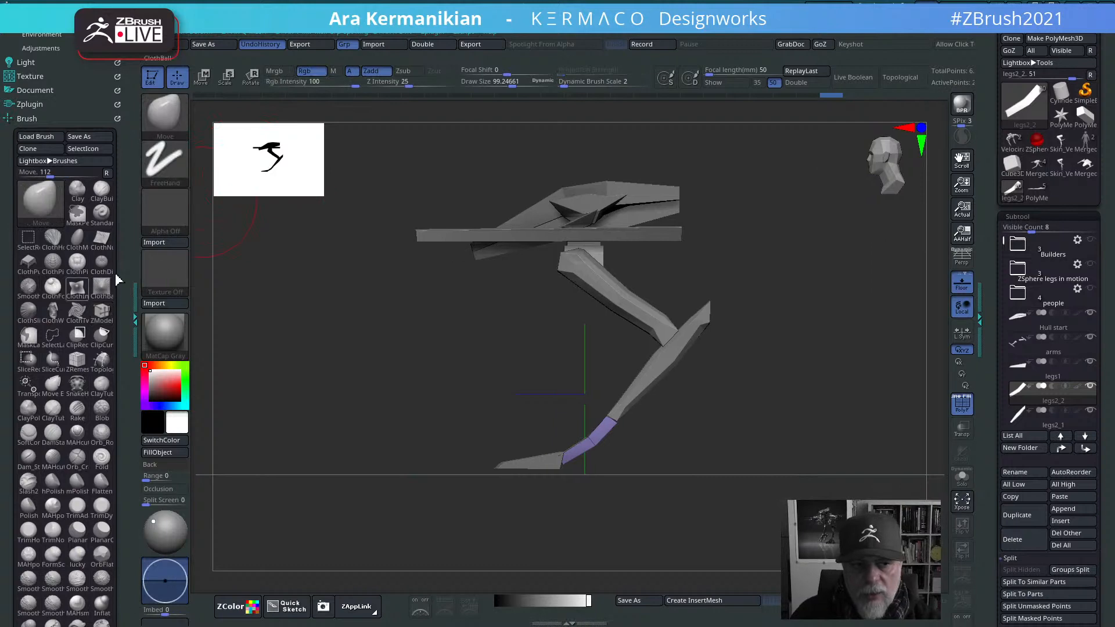
click(43, 205)
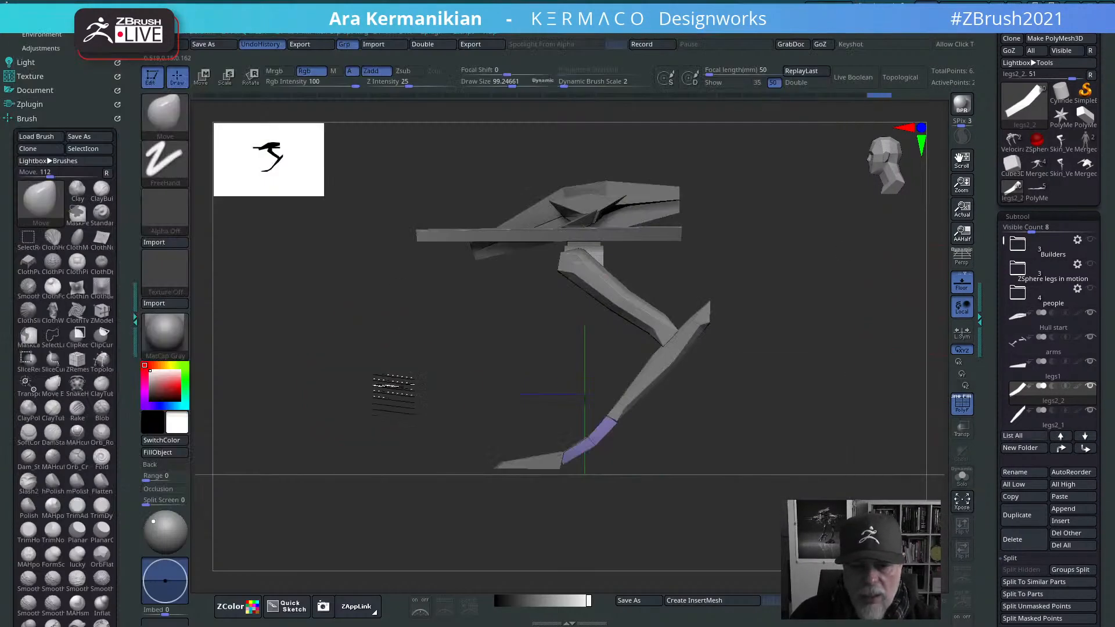
Step: Adjust the ankles' upper ends against the shins in side view with the Move brush at a draw size of about 51
drag(393, 392, 508, 380)
alt+drag(763, 390, 786, 393)
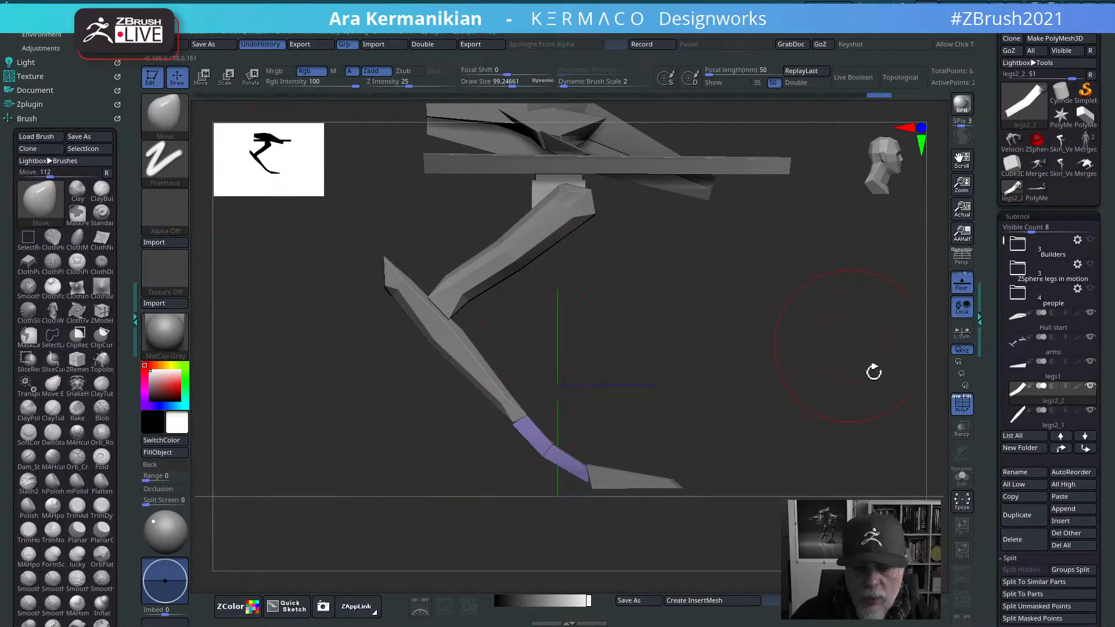
key(s)
drag(572, 406, 609, 403)
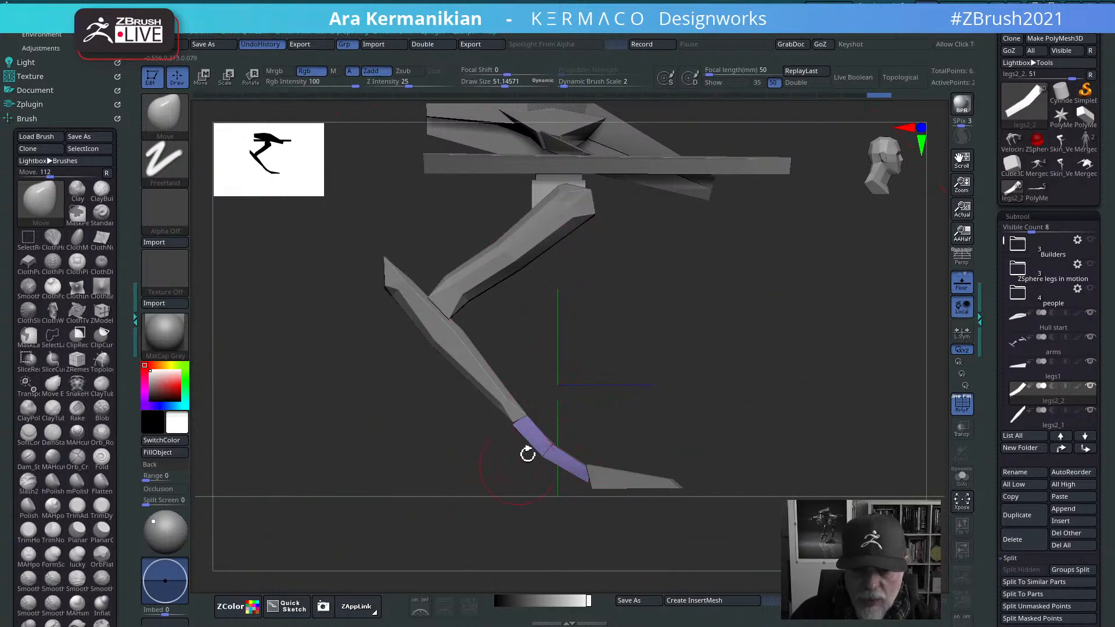
drag(530, 430, 526, 419)
shift+drag(715, 399, 641, 396)
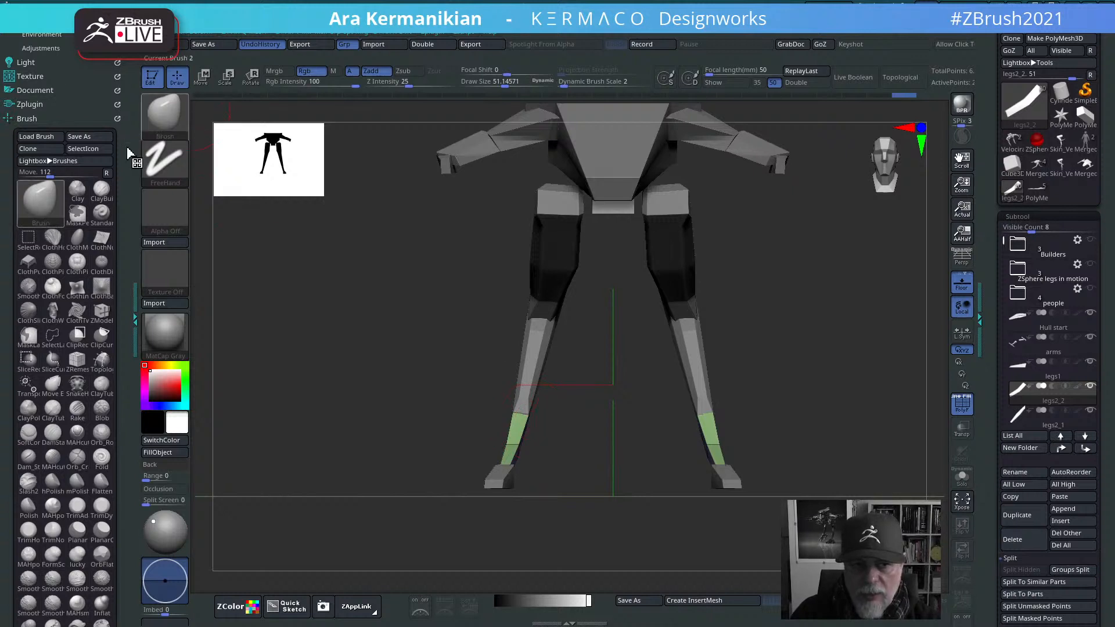
key(b)
key(z)
key(m)
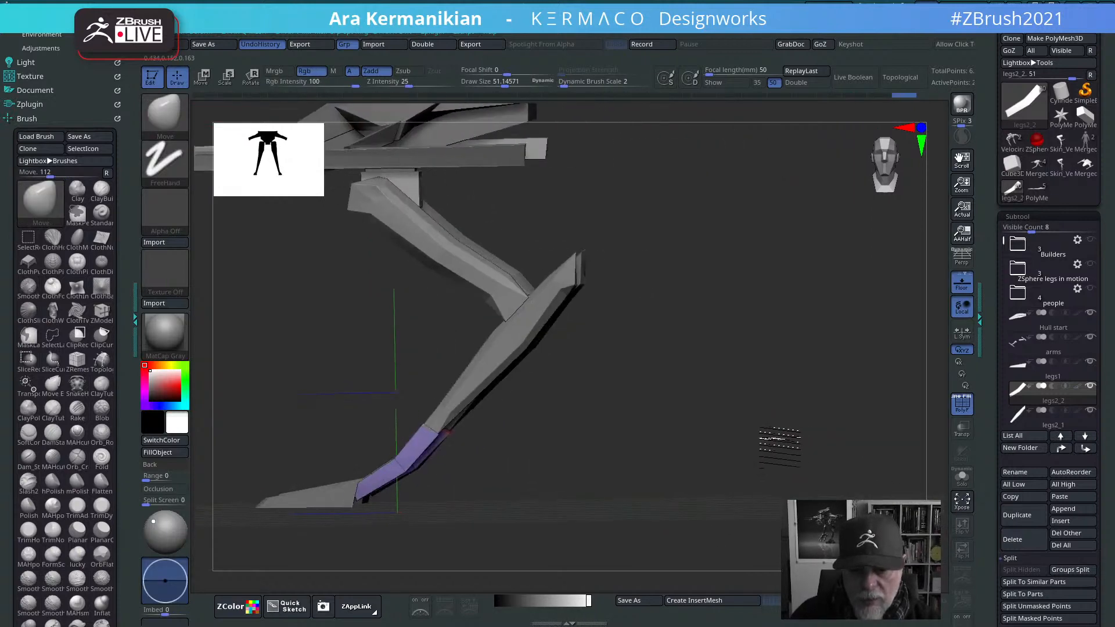
Step: Select the feet subtool legs1 and duplicate the foot piece sideways with the gizmo to form three parallel toes on each leg
drag(726, 459, 492, 479)
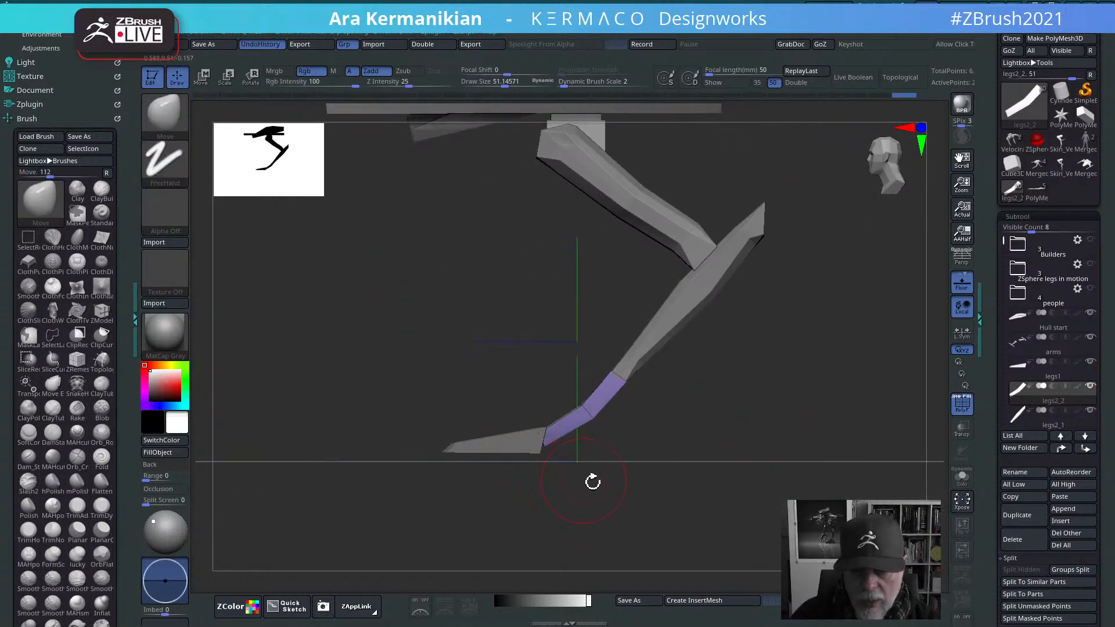
alt+click(498, 446)
shift+drag(726, 510, 876, 401)
key(w)
drag(778, 394, 807, 464)
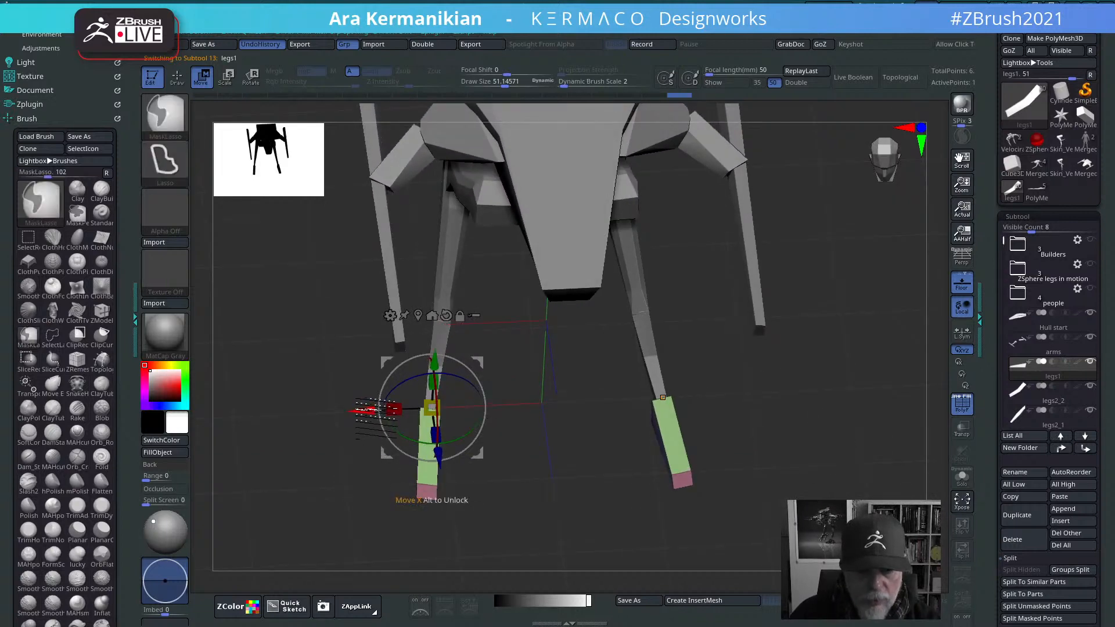
mouse_move(360, 411)
ctrl+mouse_down()
mouse_move(383, 410)
mouse_move(348, 411)
ctrl+mouse_up()
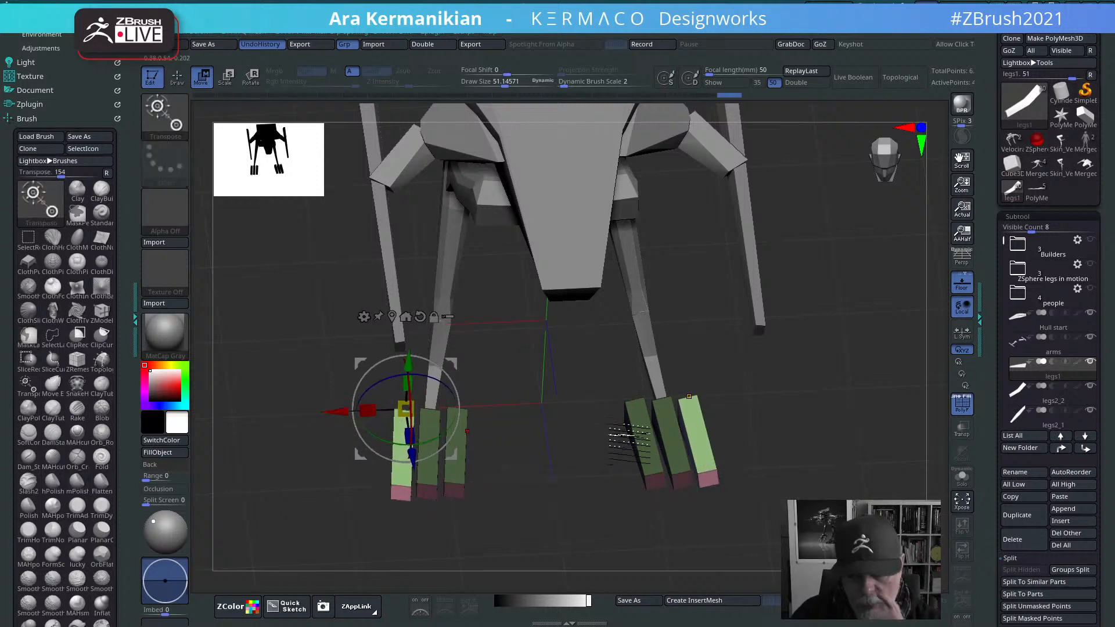
Step: Undo the parallel toe duplicates back to the single foot piece on each leg
key(ctrl+z)
key(ctrl+z)
key(ctrl+z)
key(ctrl+z)
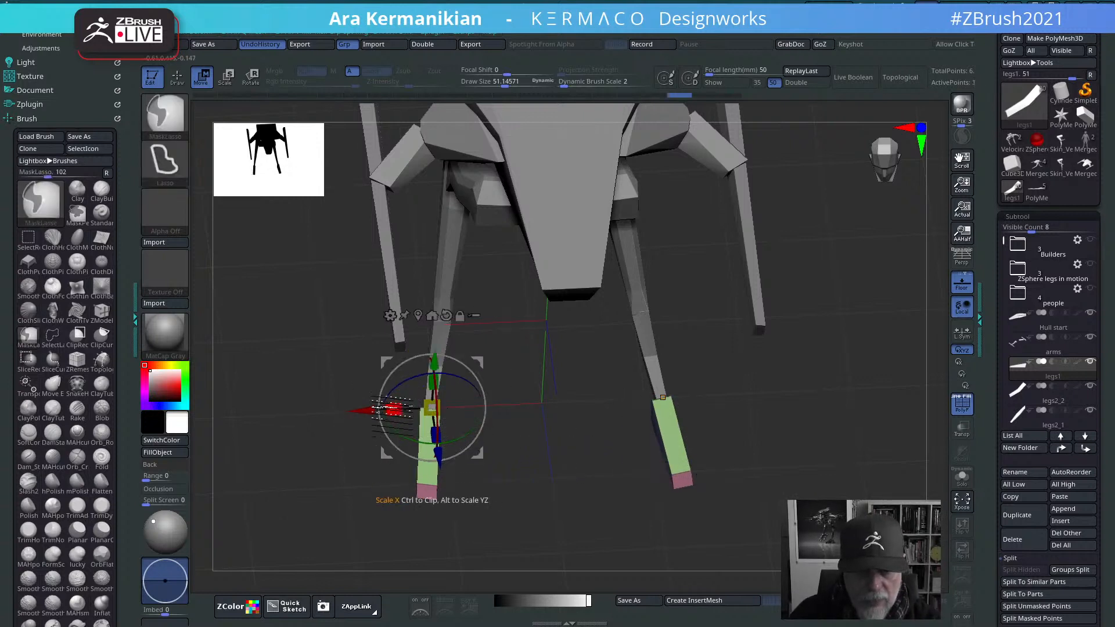
Step: Restore one toe duplicate on each leg and rotate it about 18.7 degrees inward so the two toes splay from the heel
key(ctrl+shift+z)
key(ctrl+shift+z)
drag(473, 439, 488, 435)
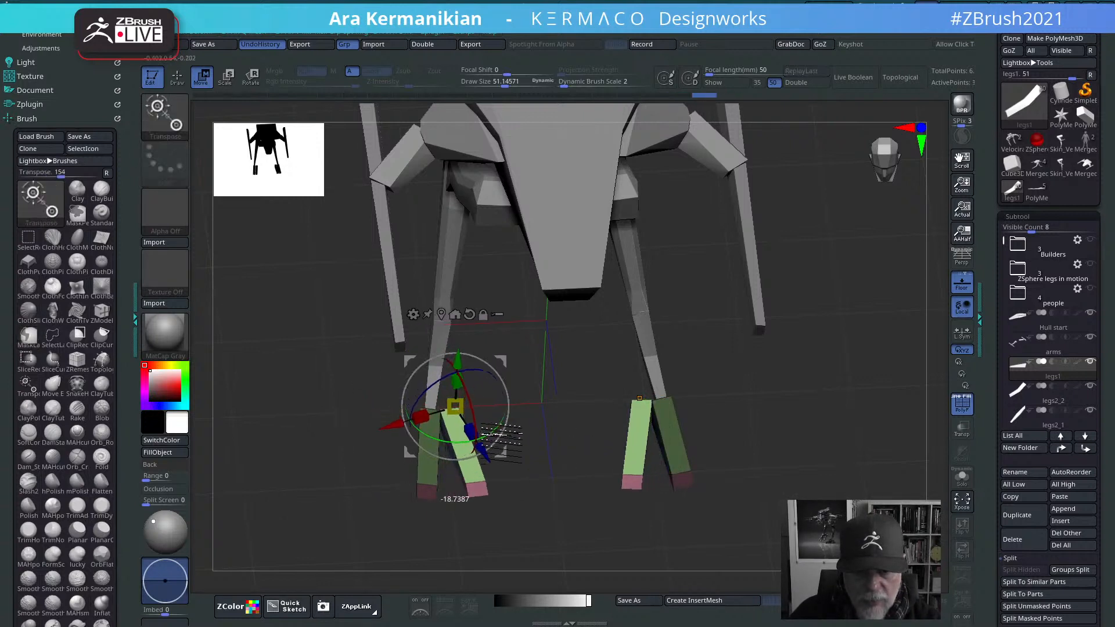
drag(849, 469, 835, 412)
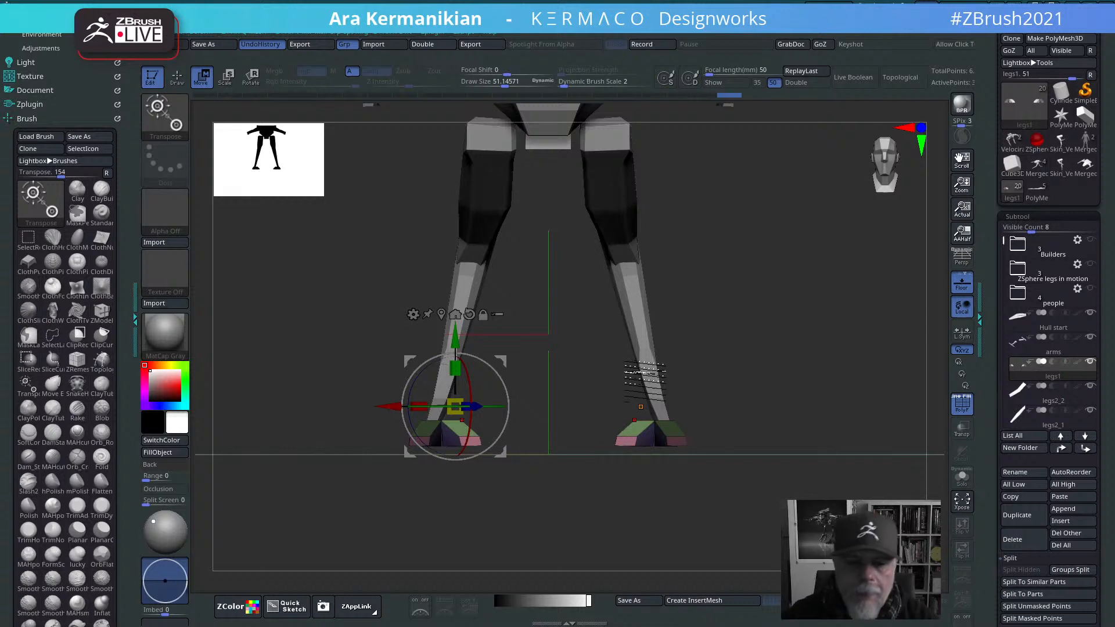
drag(801, 385, 833, 407)
Step: Split the masked toes of legs1 into their own subtool with Split Masked Points
key(ctrl+space)
click(749, 445)
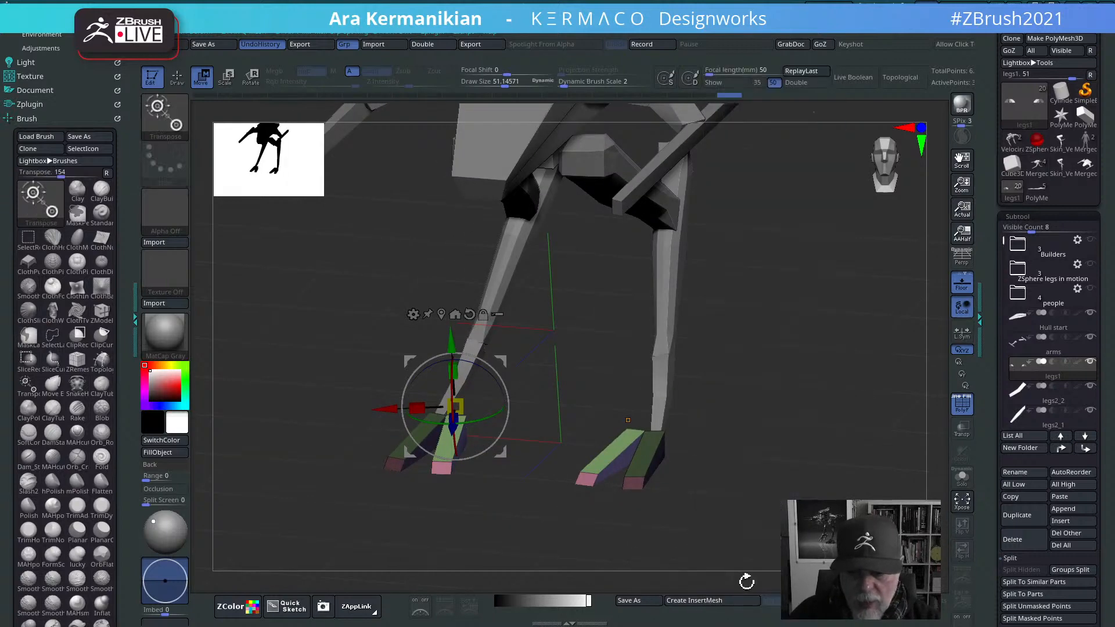
key(ctrl+space)
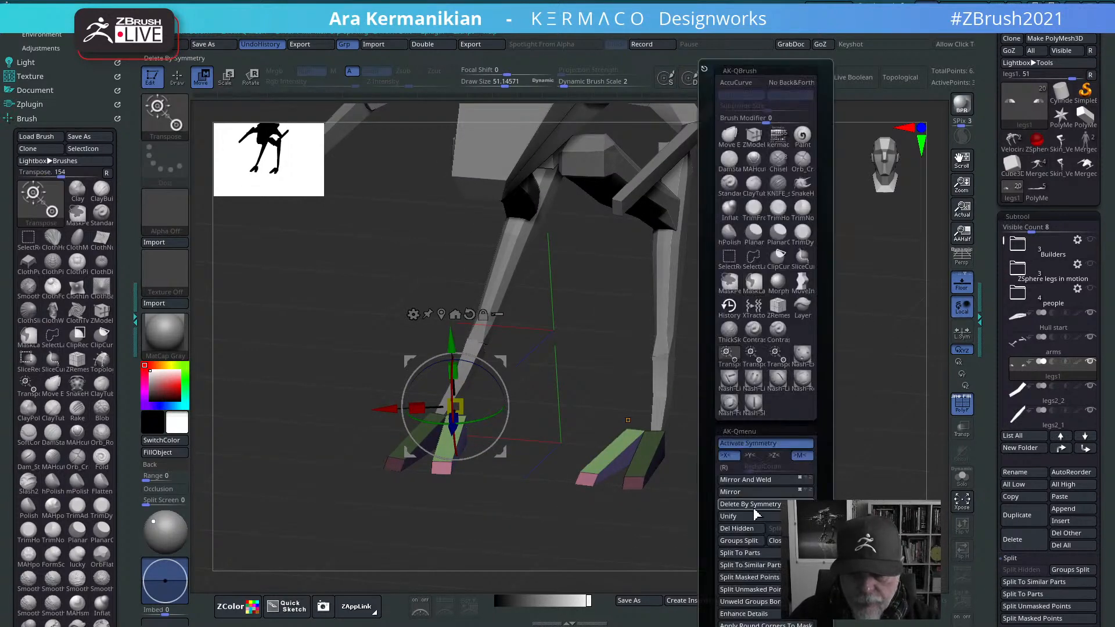
click(755, 581)
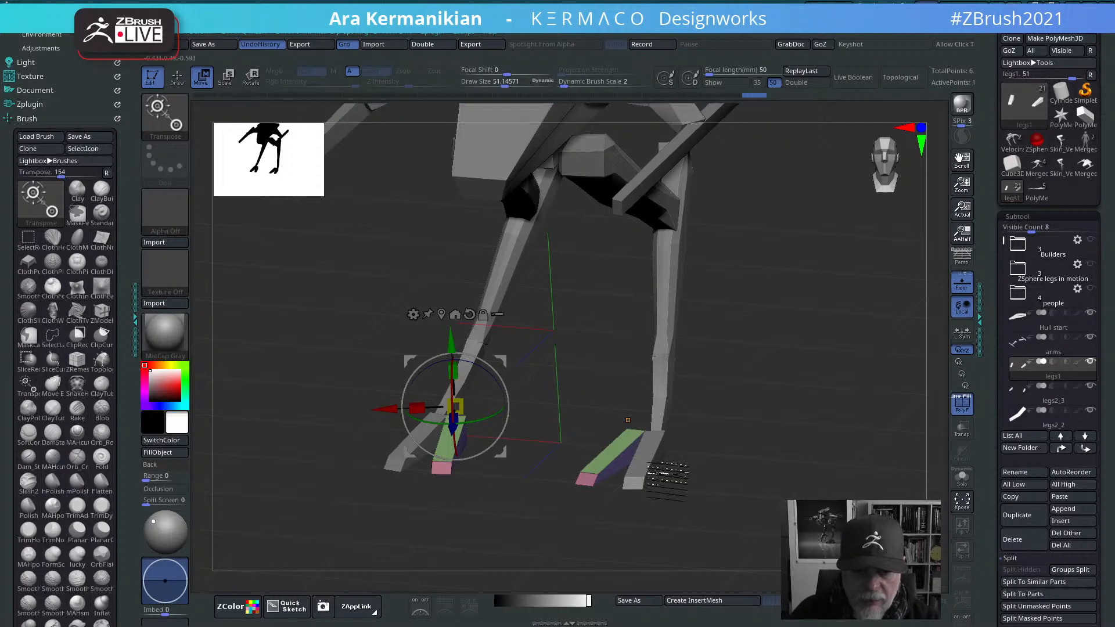
Step: Make the split-off toes legs2_3 the active subtool and centre the gizmo on their unmasked mesh
drag(668, 476, 810, 451)
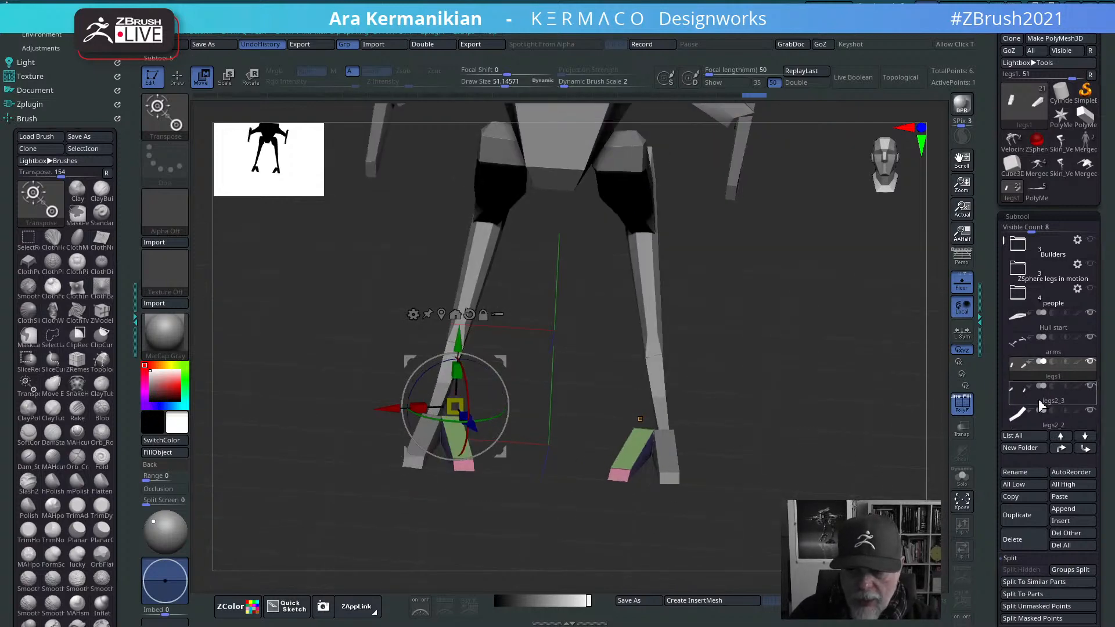
click(1054, 405)
shift+drag(784, 423, 784, 391)
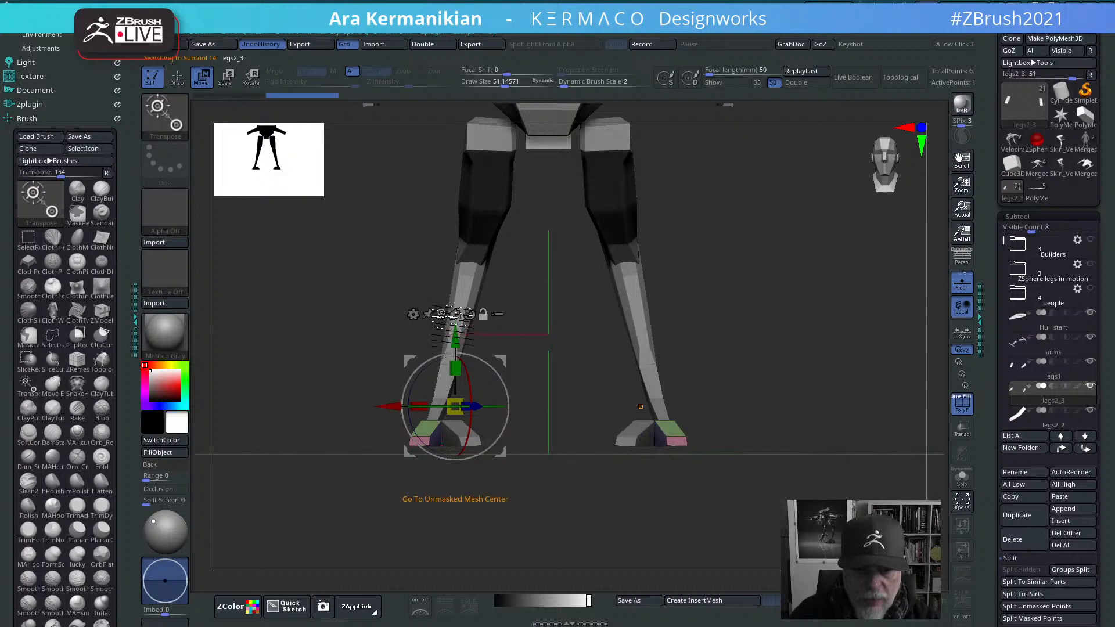
click(455, 314)
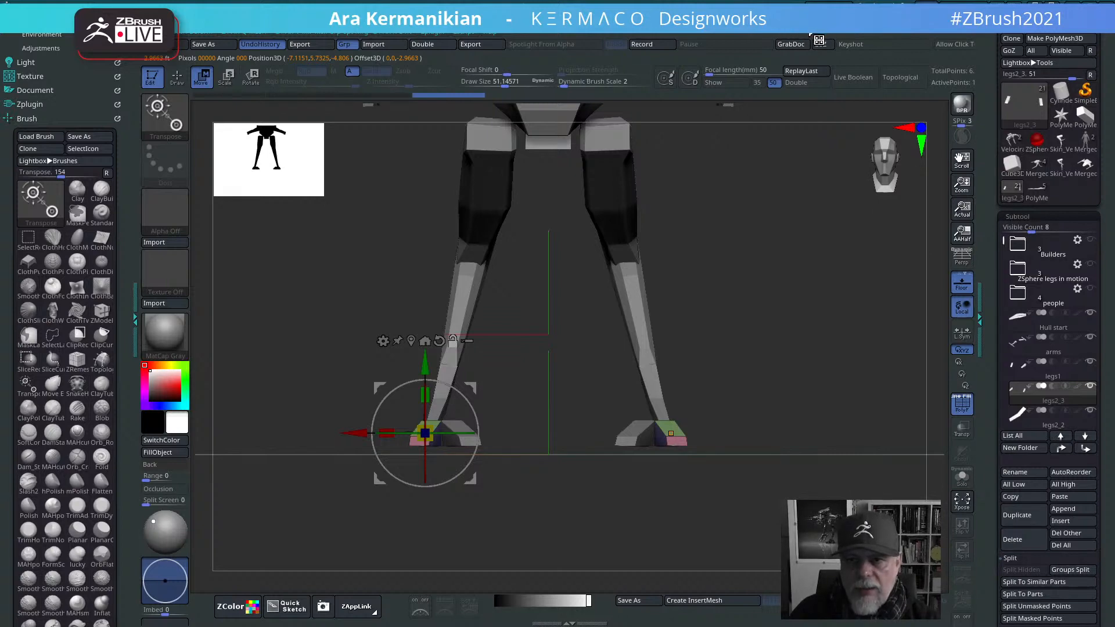
click(828, 36)
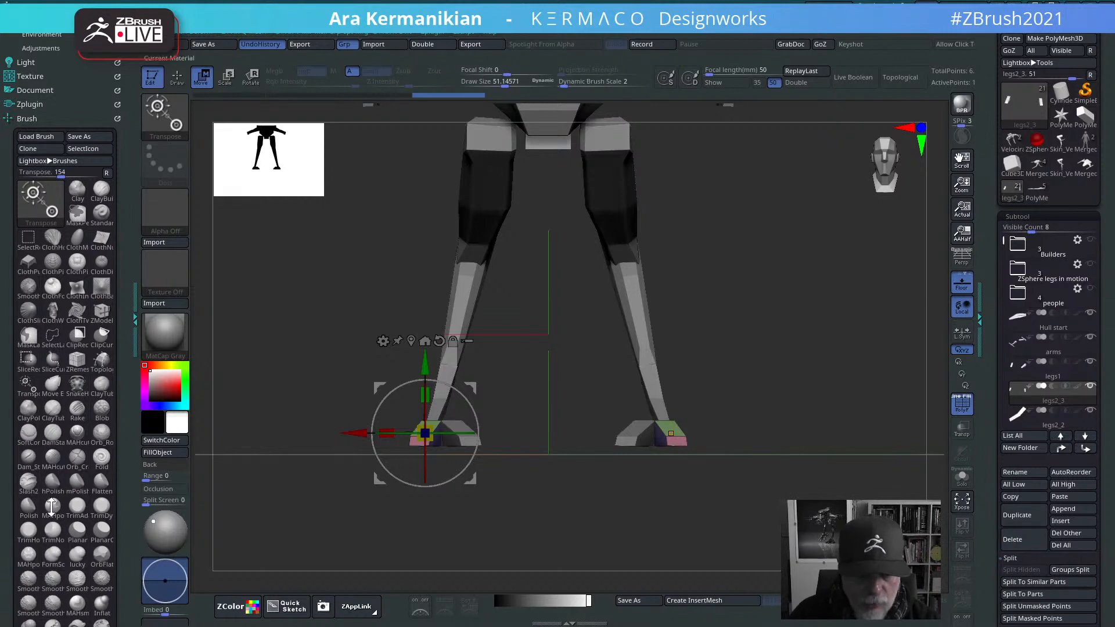
key(ctrl+b)
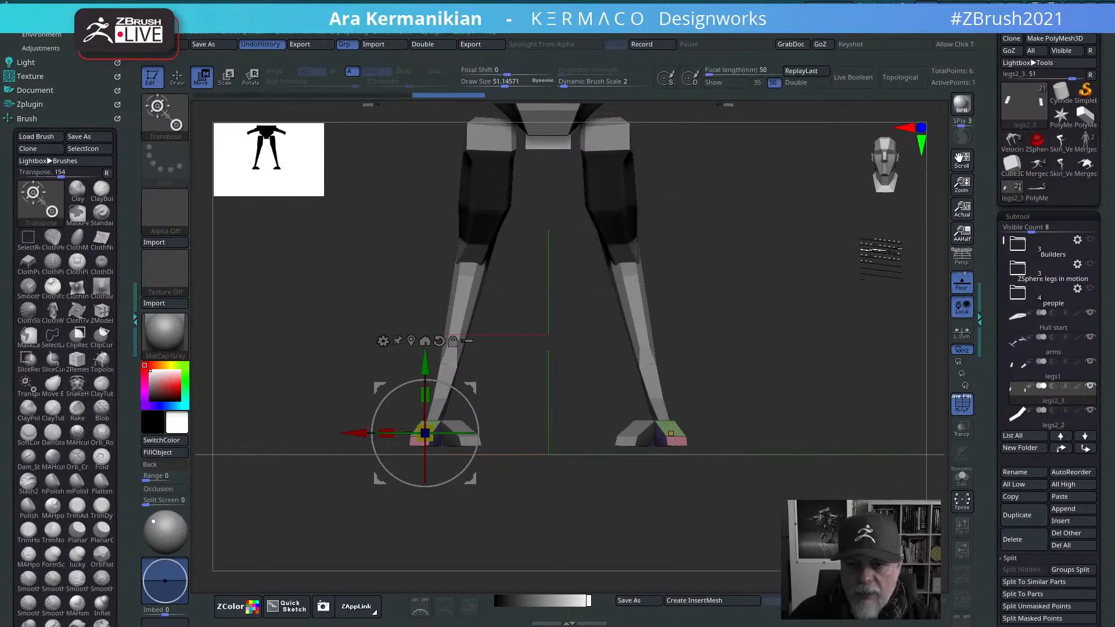
key(space)
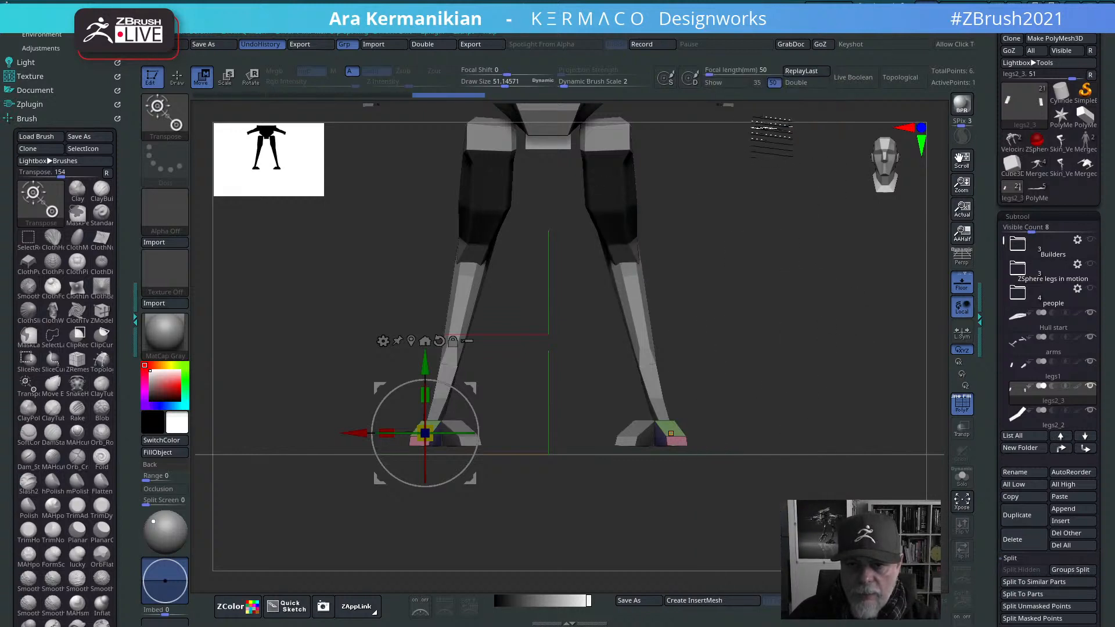
key(space)
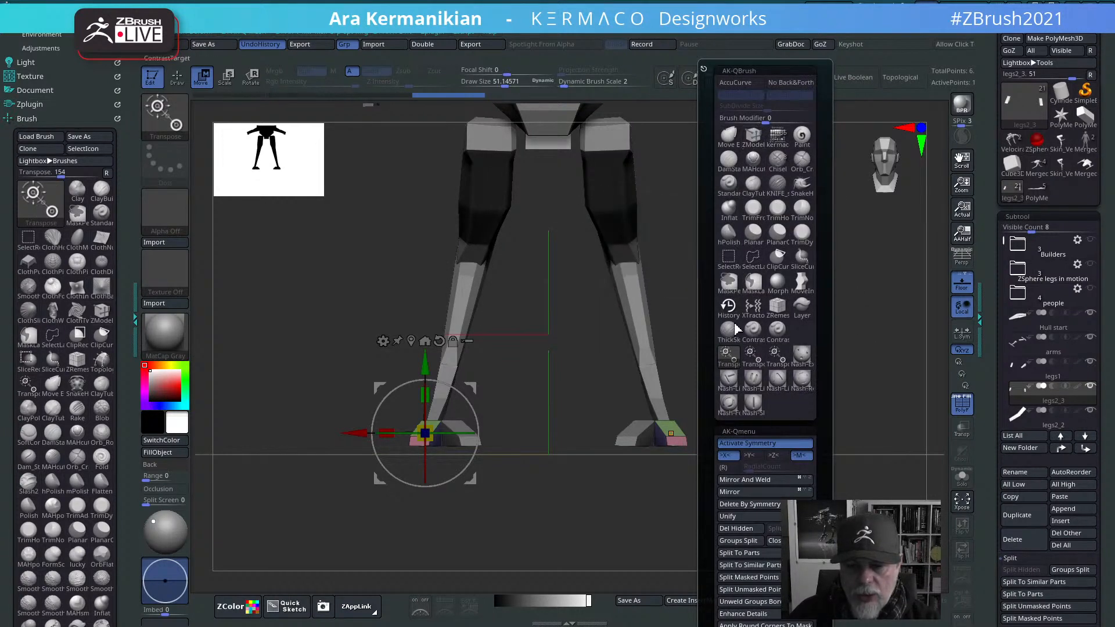
key(ctrl+space)
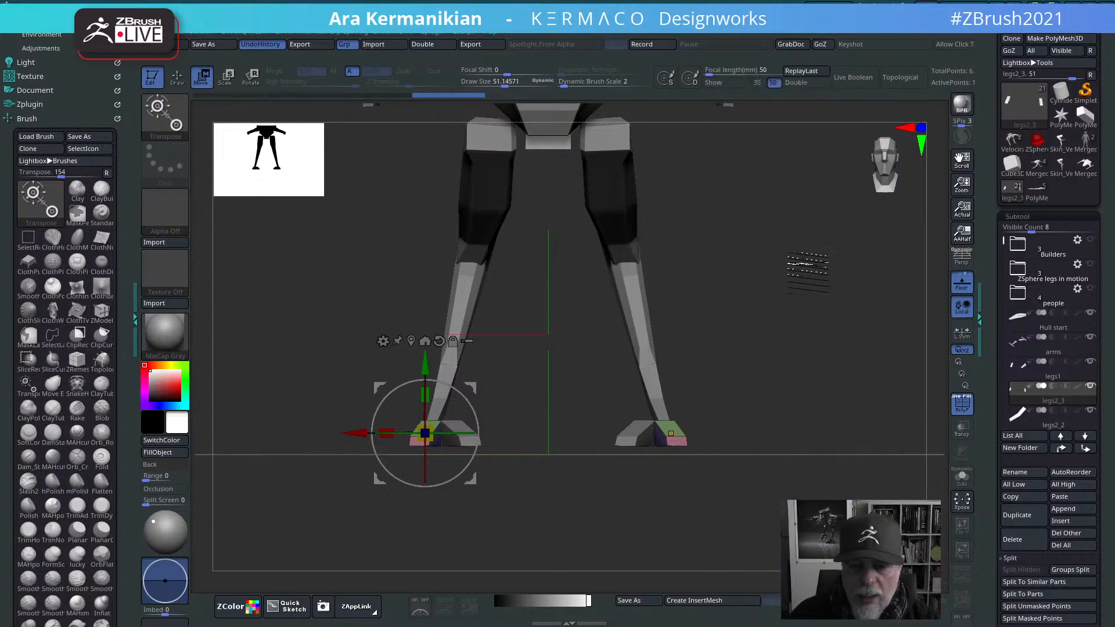
Step: Place the gizmo pivot at the heel end of the legs2_3 toes and duplicate them sideways to the outside
drag(810, 331, 823, 385)
drag(567, 383, 530, 472)
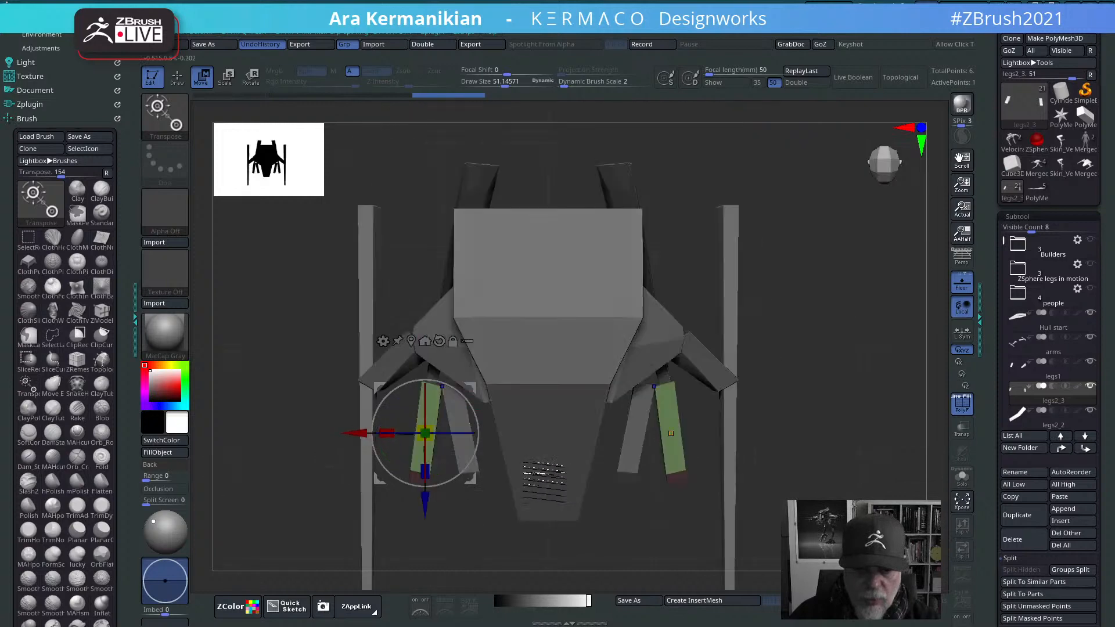
alt+drag(425, 510, 425, 467)
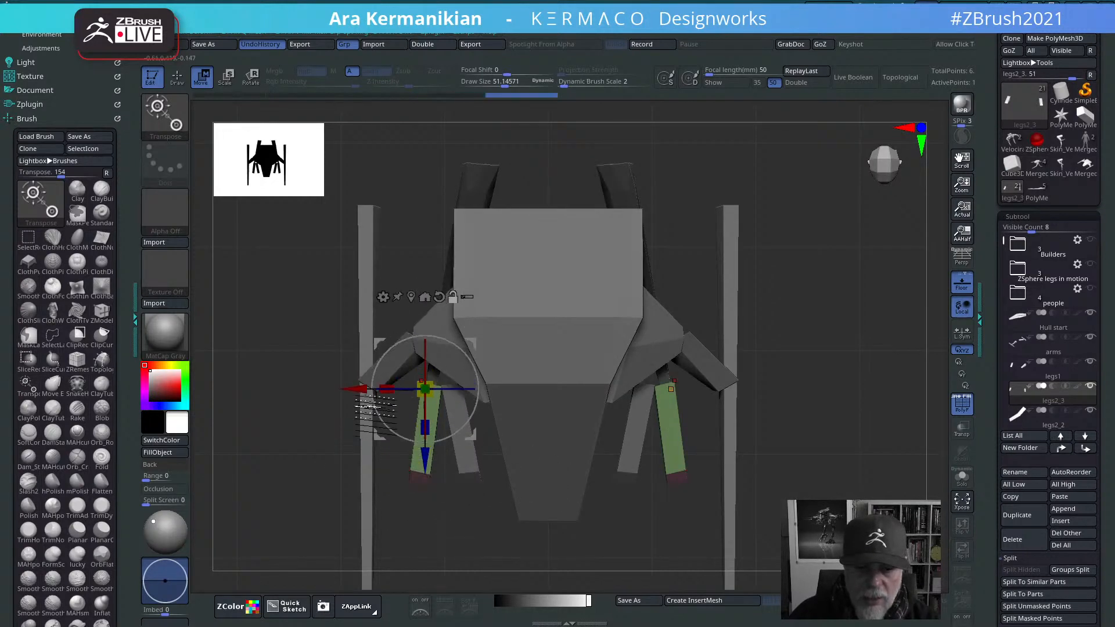
mouse_move(355, 389)
alt+mouse_down()
mouse_move(365, 389)
mouse_move(339, 389)
alt+mouse_up()
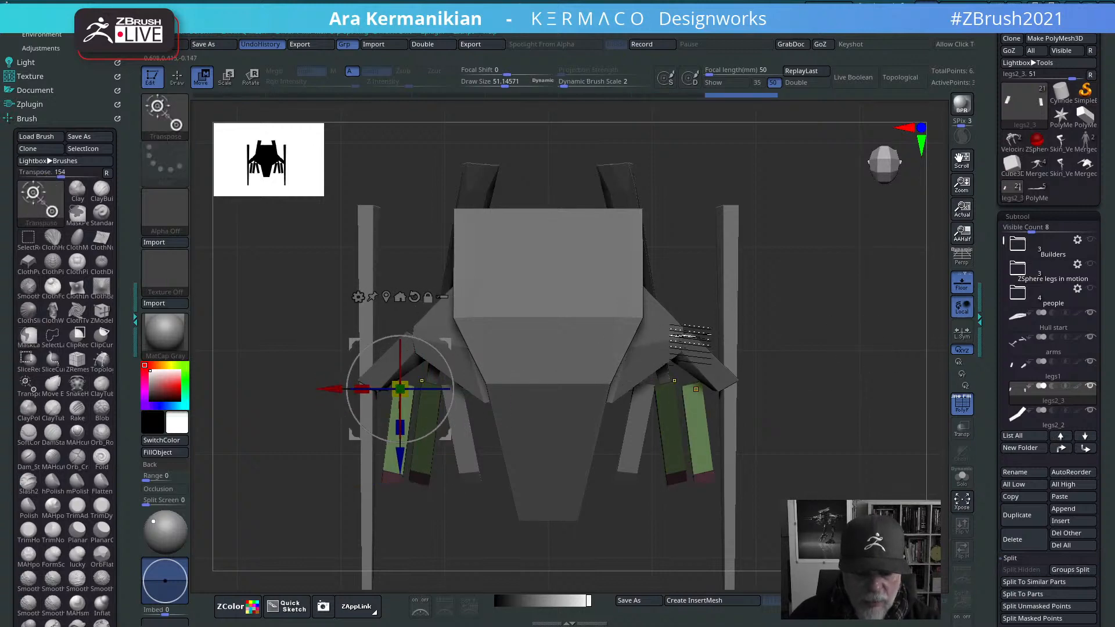
key(space)
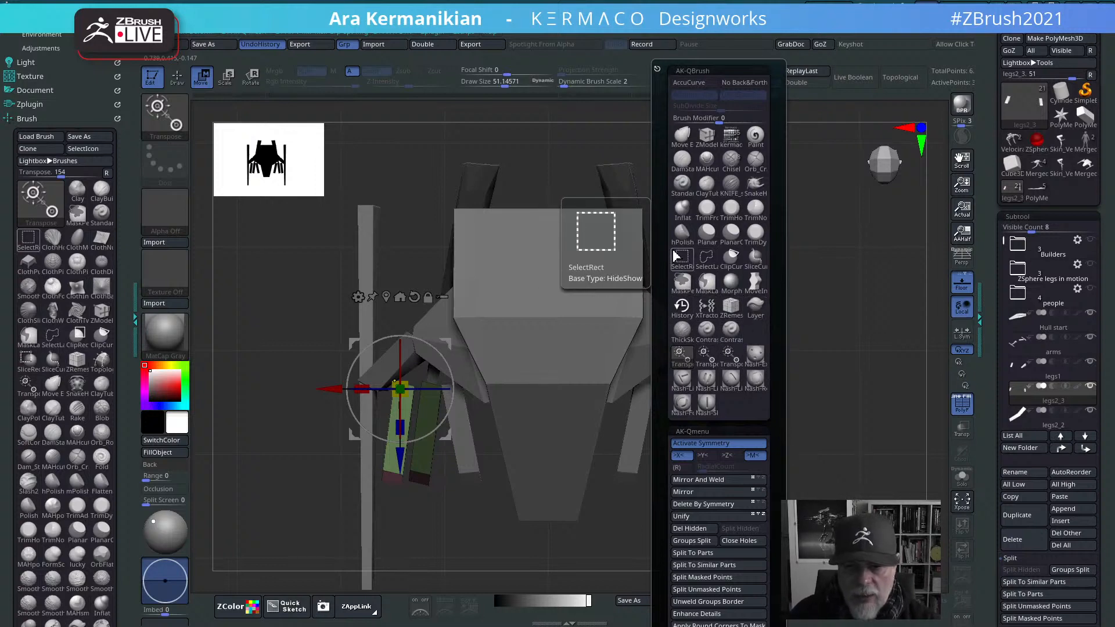
key(ctrl+q)
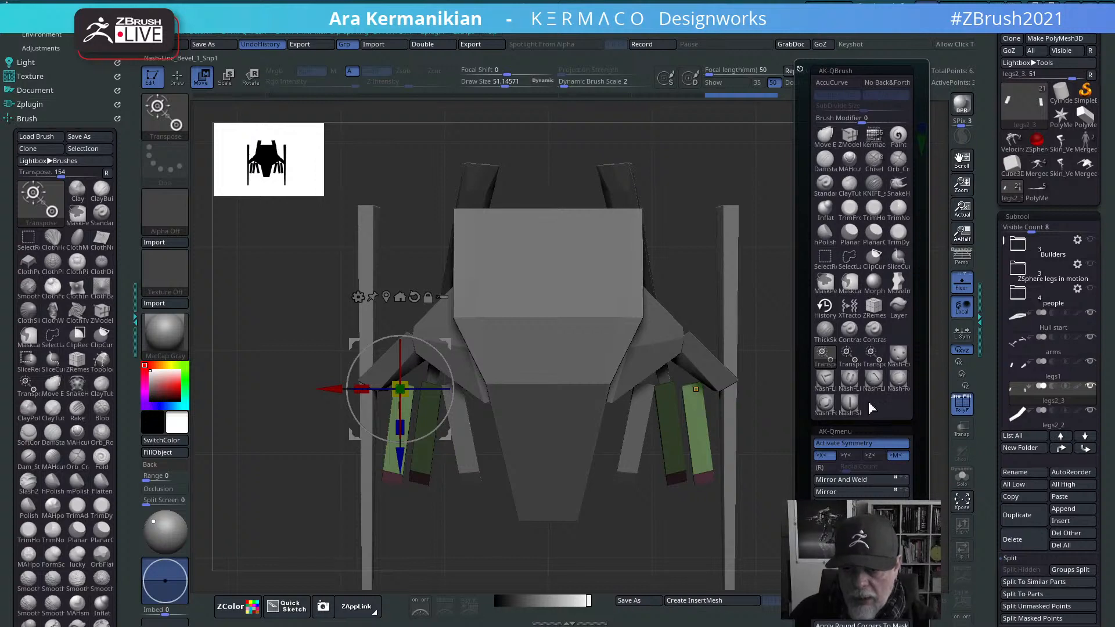
click(858, 480)
key(ctrl+shift+q)
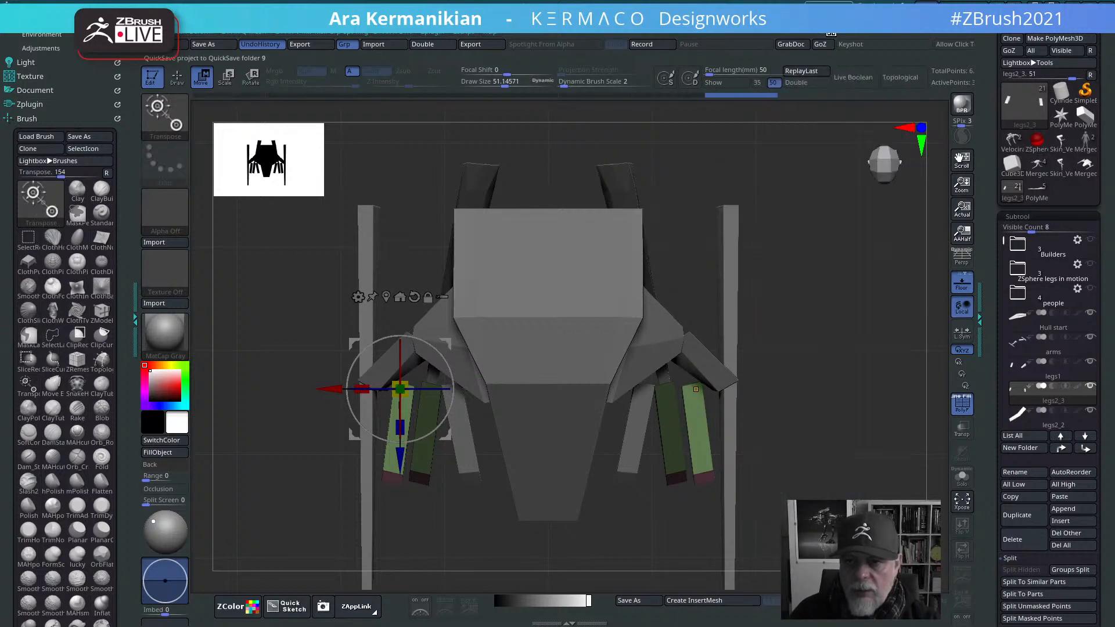
mouse_move(816, 36)
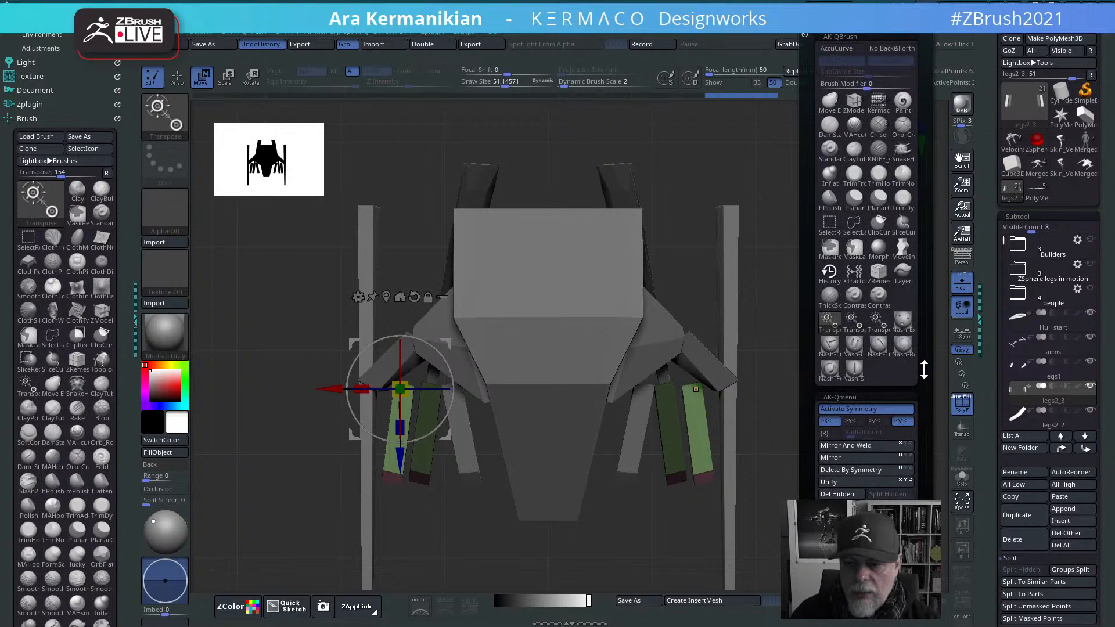
mouse_move(923, 369)
mouse_down()
mouse_move(910, 252)
mouse_move(929, 312)
mouse_move(936, 267)
mouse_move(925, 363)
mouse_move(931, 283)
mouse_move(924, 302)
mouse_up()
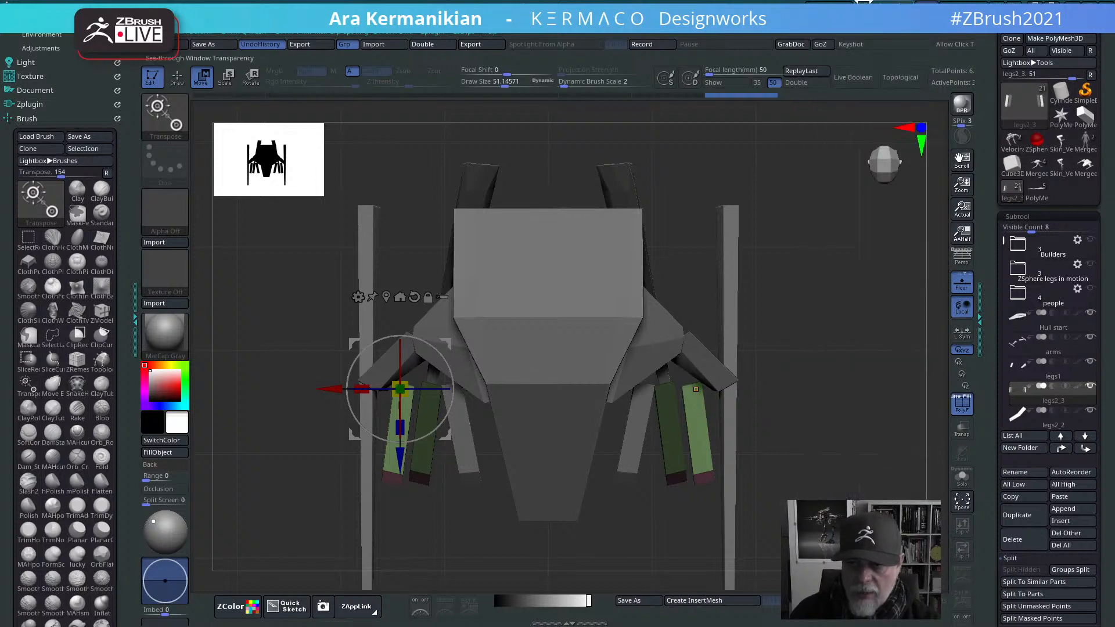
click(393, 82)
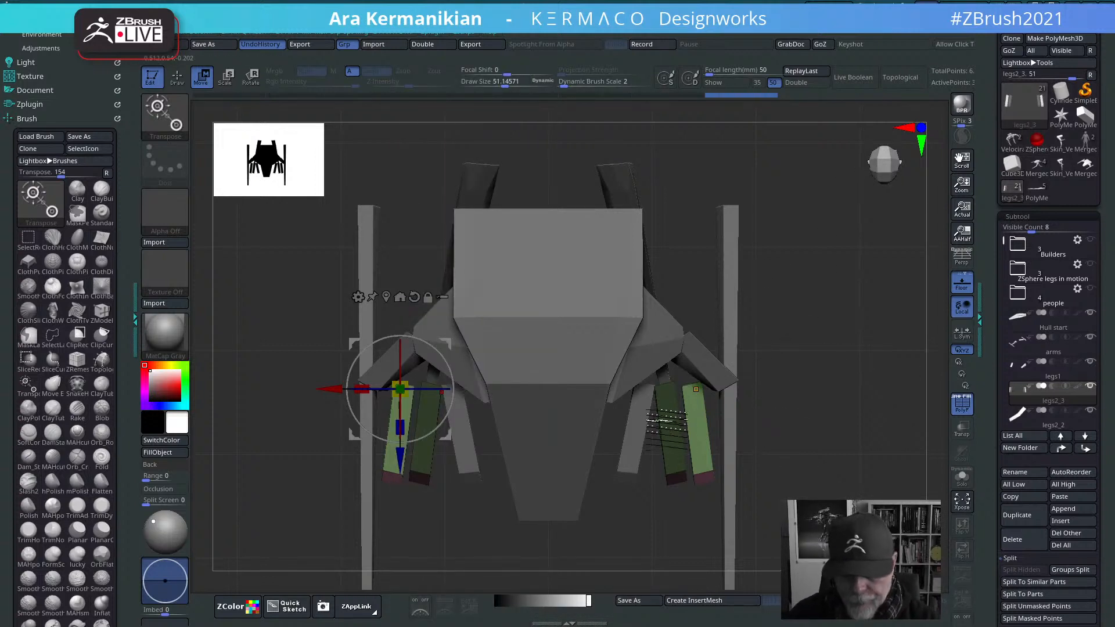
Step: Rotate the duplicated outer toes outward and shift them back so their ends meet the heels
drag(444, 361, 345, 361)
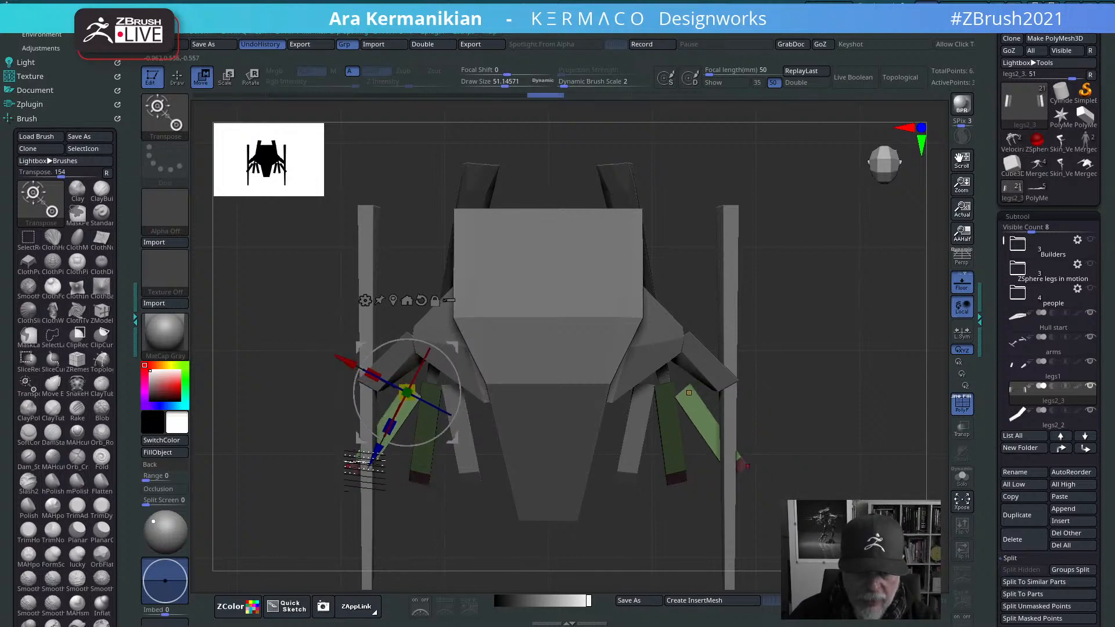
drag(377, 455, 383, 443)
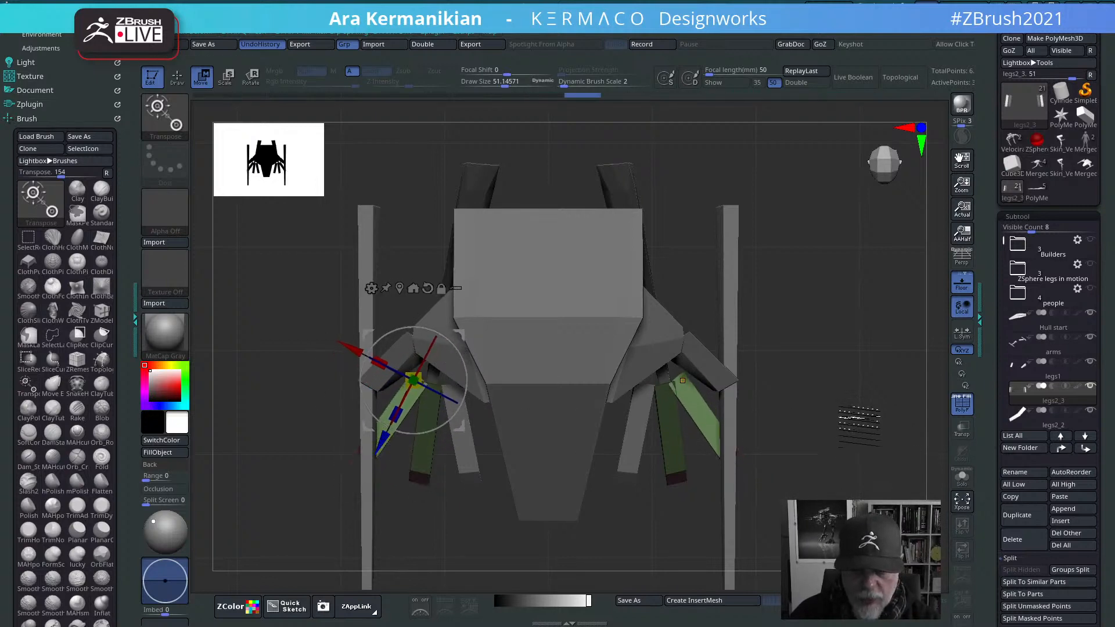
shift+drag(858, 416, 876, 280)
drag(812, 349, 665, 364)
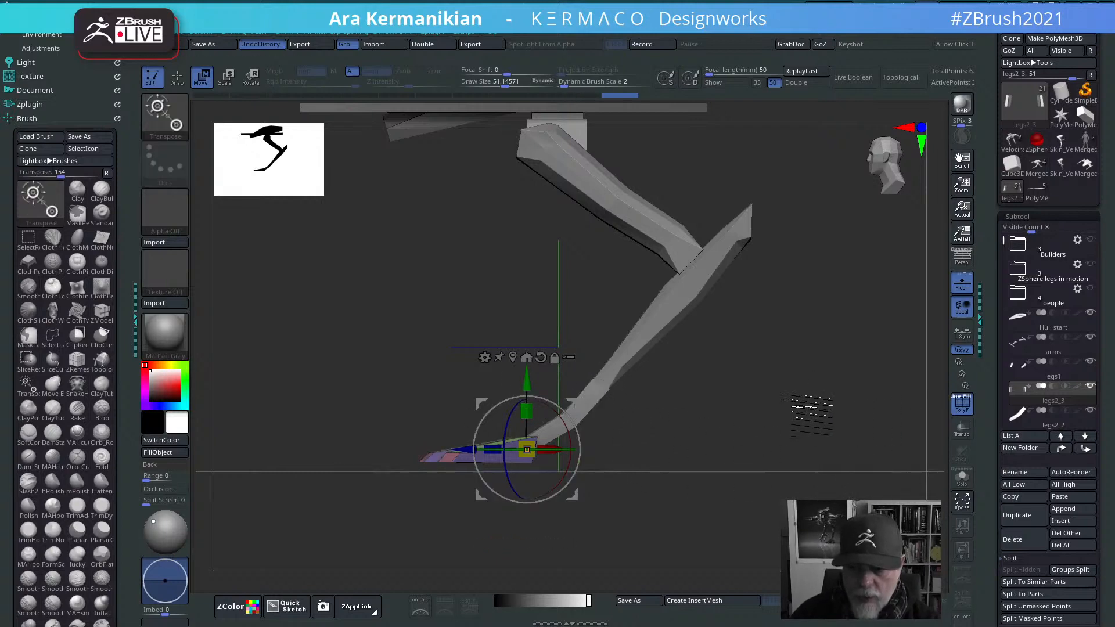
Step: Split the masked middle toes from the outer toes of legs2_3 with Split Masked Points
drag(810, 406, 795, 452)
key(space)
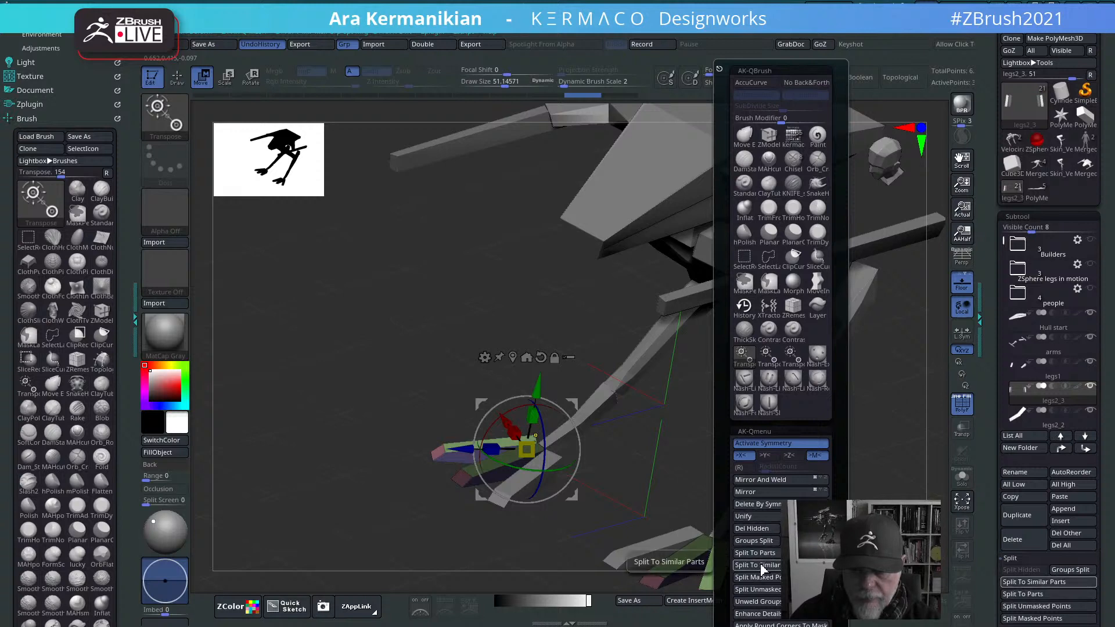
click(760, 579)
Step: Select the middle toe subtool legs2_4 and raise its upper heel edge towards the ankle with the Move brush at a draw size of about 51
shift+drag(857, 483, 775, 481)
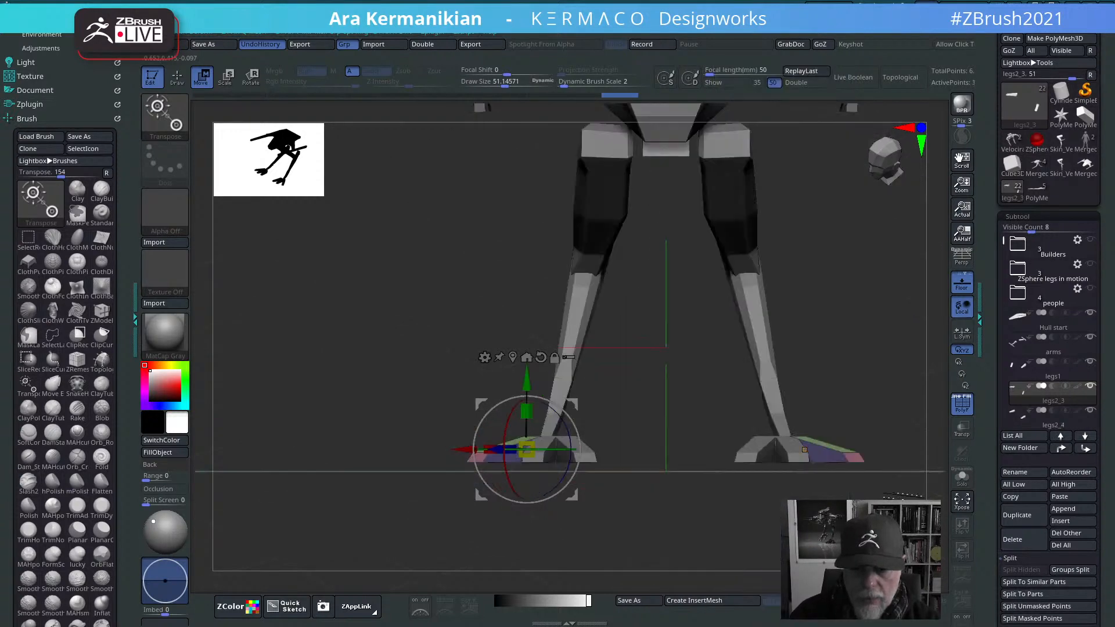
alt+drag(664, 518, 605, 488)
drag(880, 342, 791, 386)
mouse_move(790, 386)
alt+mouse_down()
mouse_move(806, 347)
mouse_move(803, 395)
alt+mouse_up()
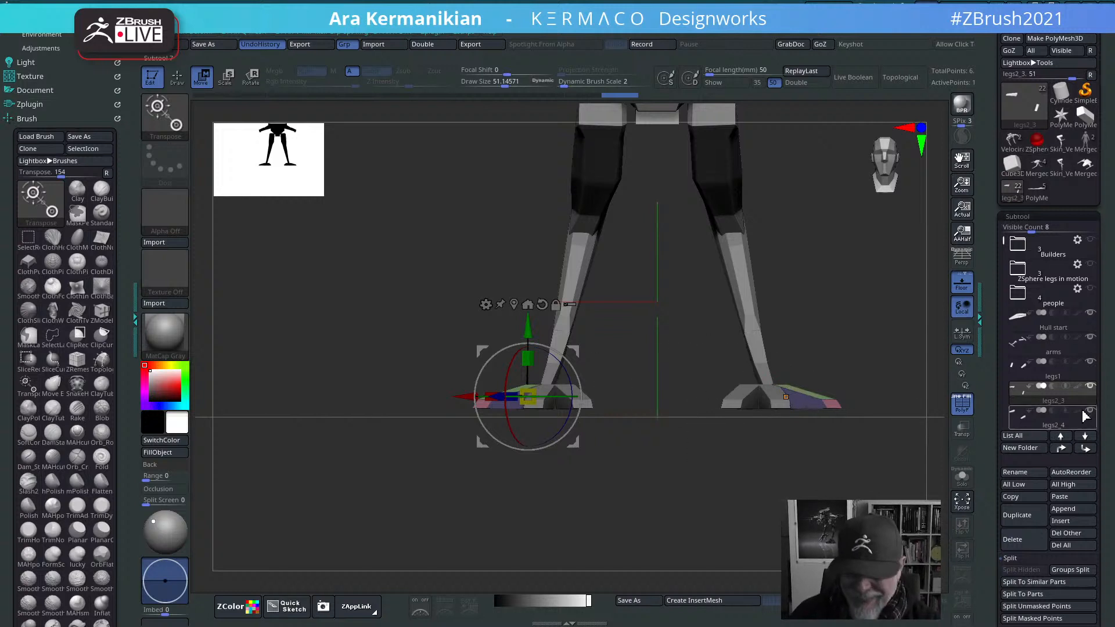
click(1052, 374)
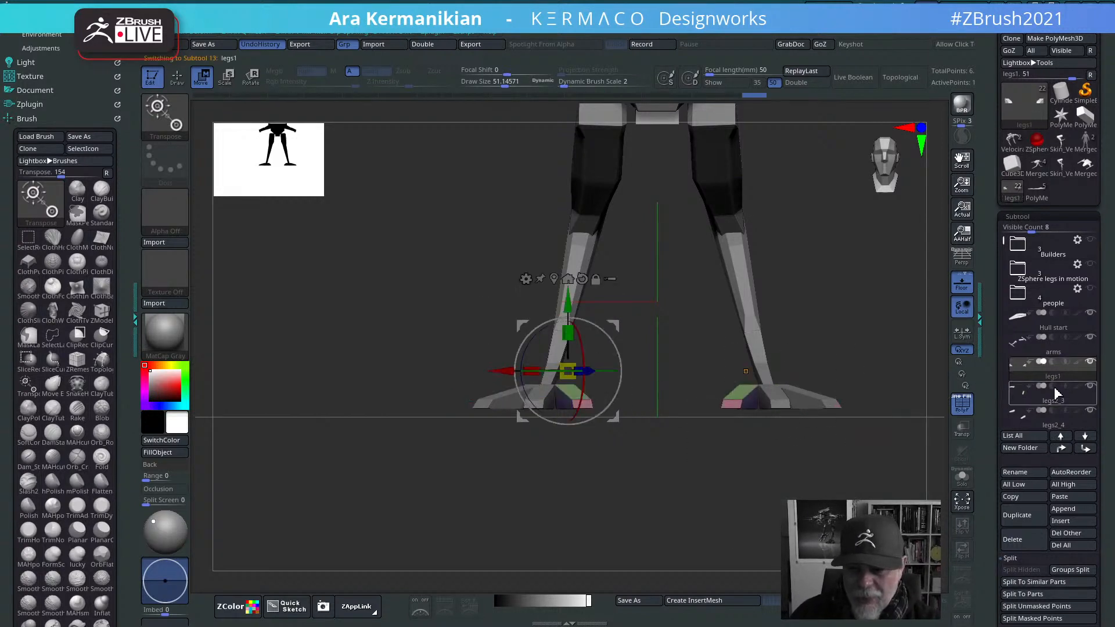
click(1047, 424)
drag(858, 384, 795, 424)
key(q)
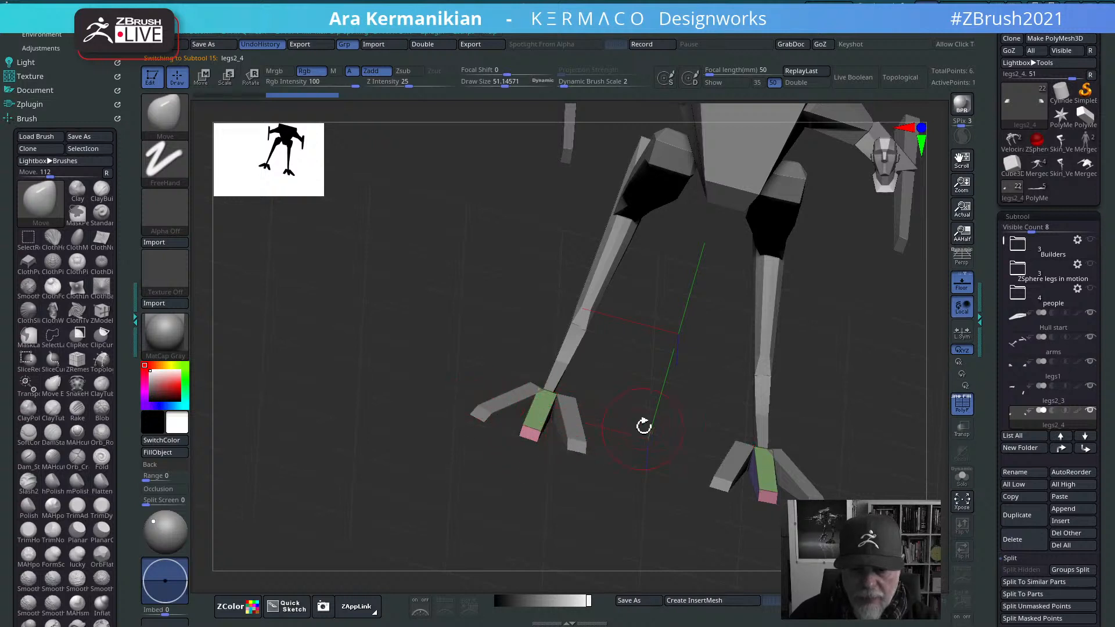
shift+drag(642, 425, 617, 401)
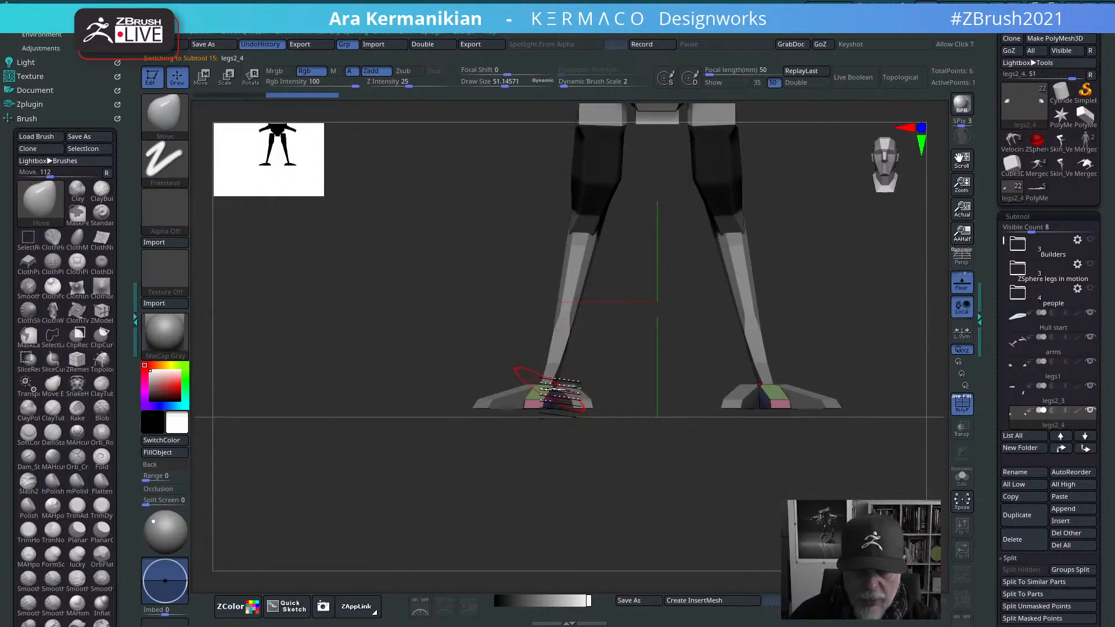
drag(552, 384, 555, 360)
Step: Hide the side toe subtools legs1 and legs2_3 to isolate the middle toe in side view
mouse_move(648, 407)
shift+mouse_down()
mouse_move(625, 405)
mouse_move(680, 422)
shift+mouse_up()
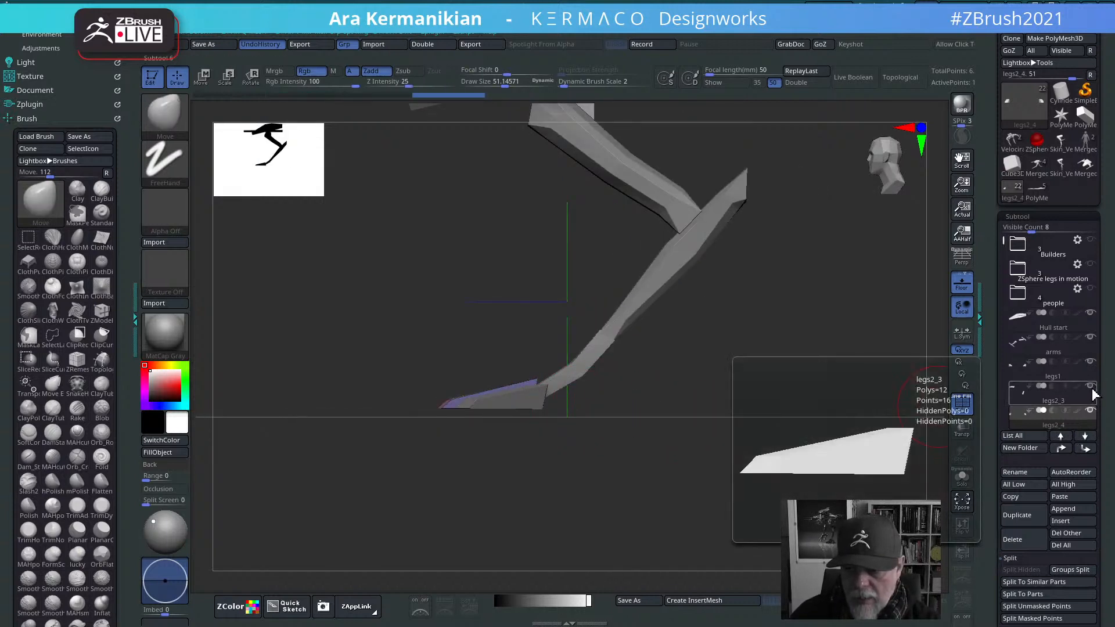
click(1089, 365)
mouse_move(808, 375)
mouse_down()
mouse_move(842, 410)
mouse_move(819, 416)
mouse_move(789, 384)
mouse_up()
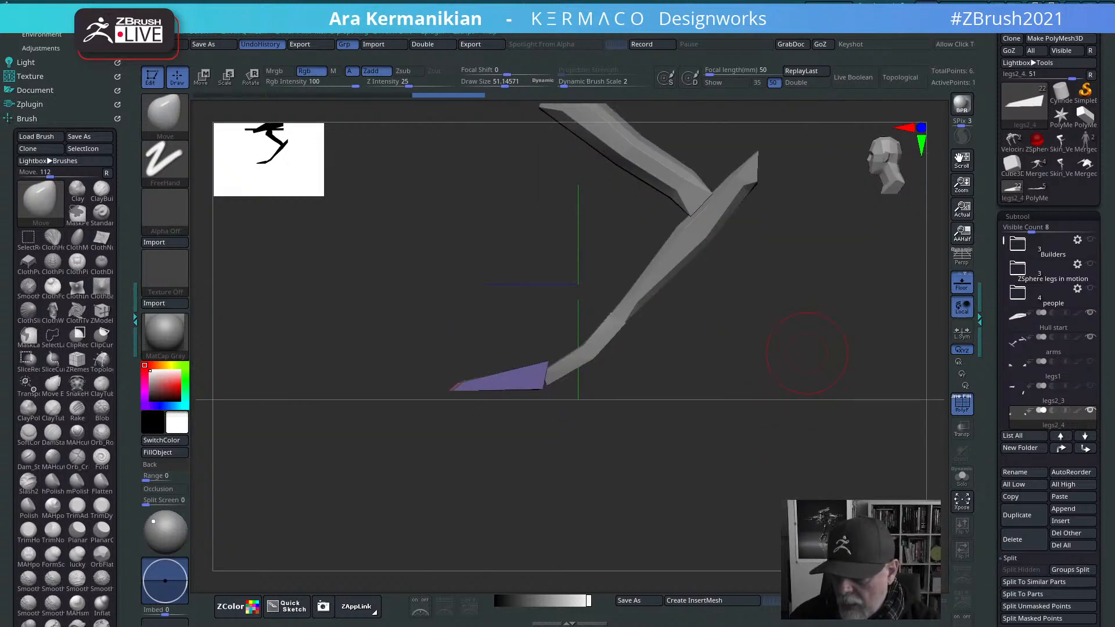
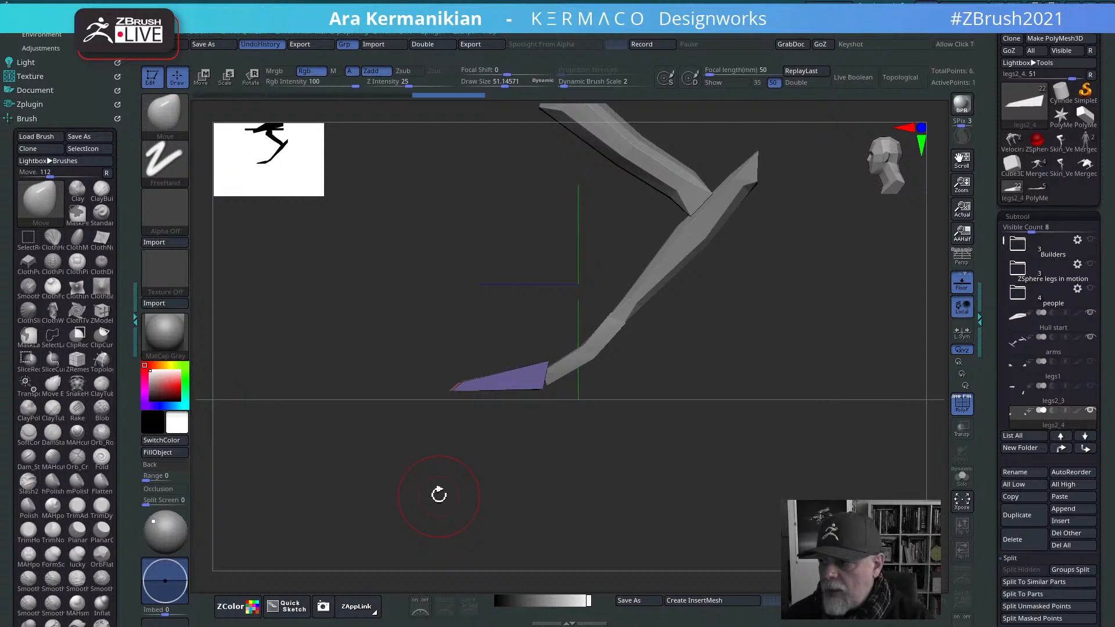
Step: Switch to the web browser and look through the stream categories on Pixologic's ZBrushLIVE home page
key(alt+Tab)
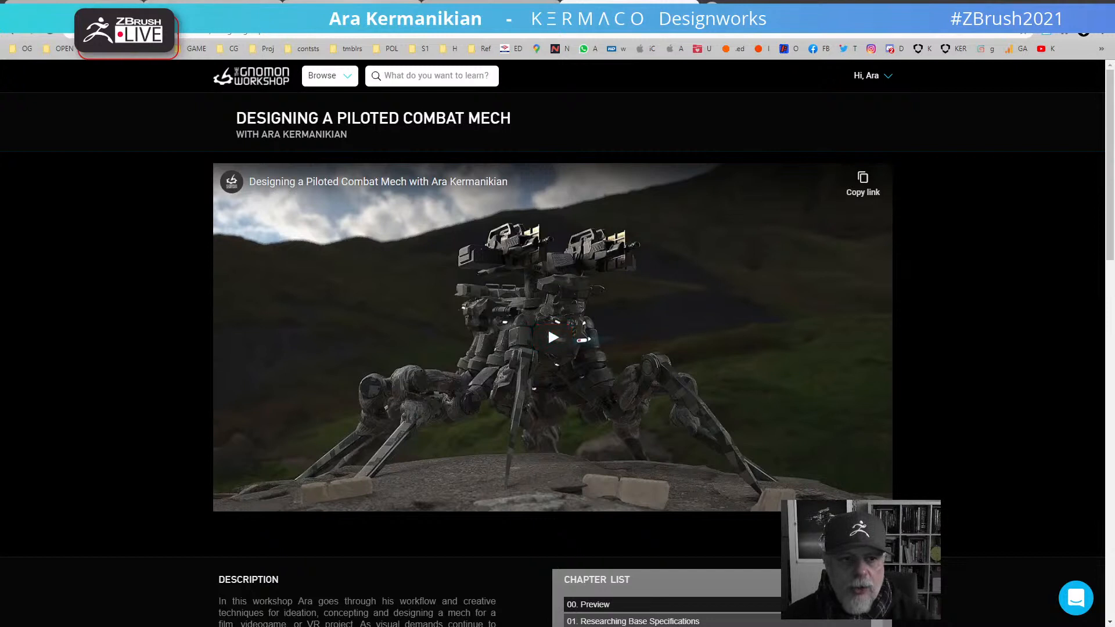
click(349, 11)
click(486, 290)
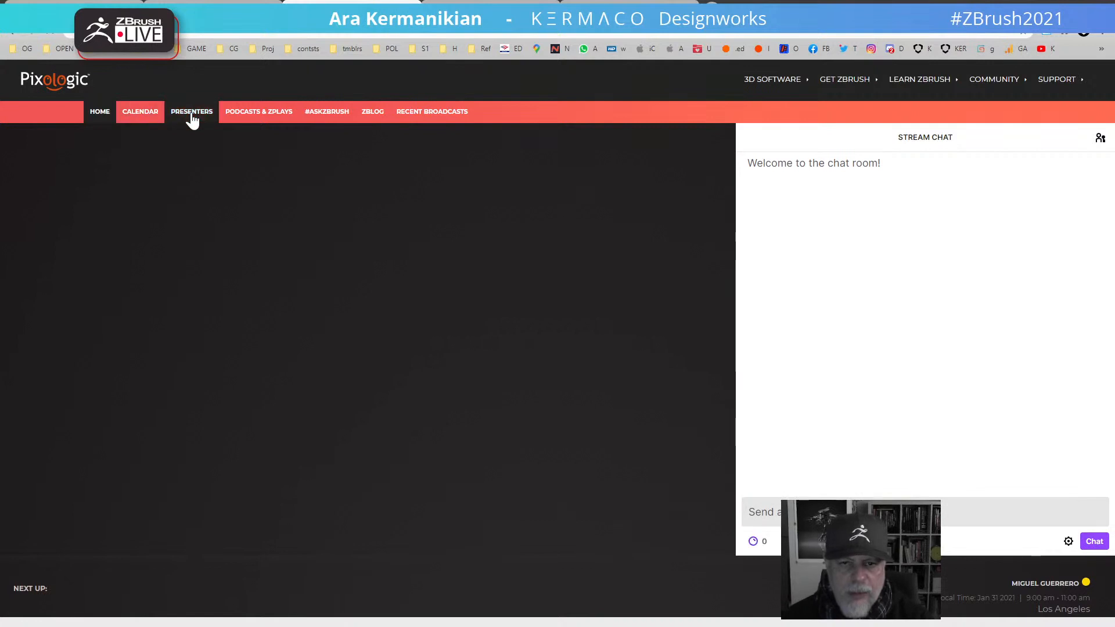
scroll(372, 348, down, 8)
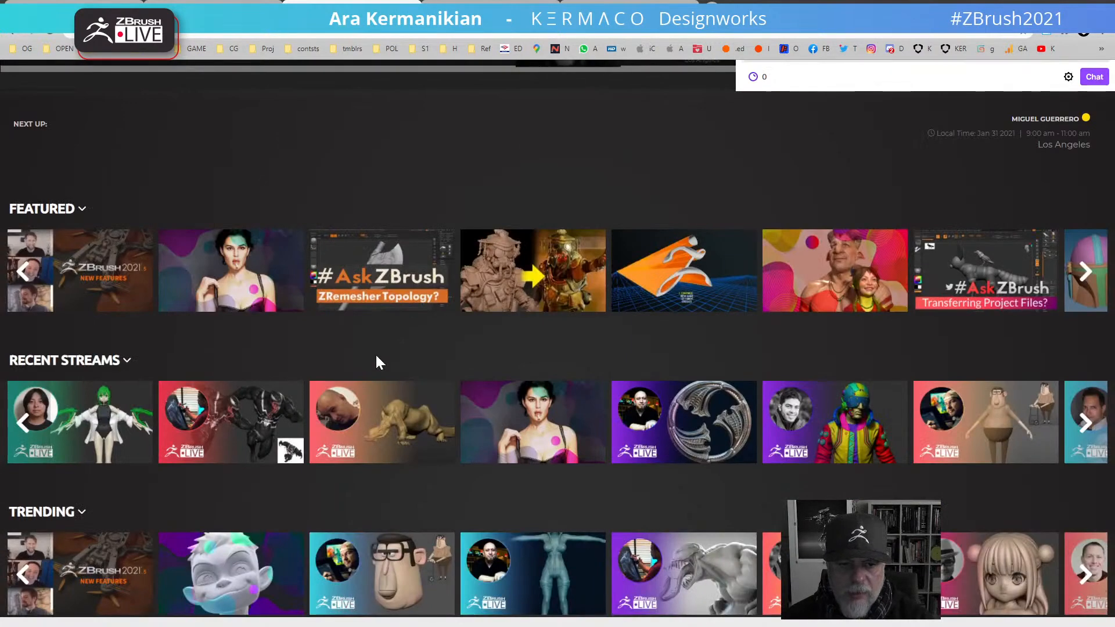
scroll(376, 361, down, 1)
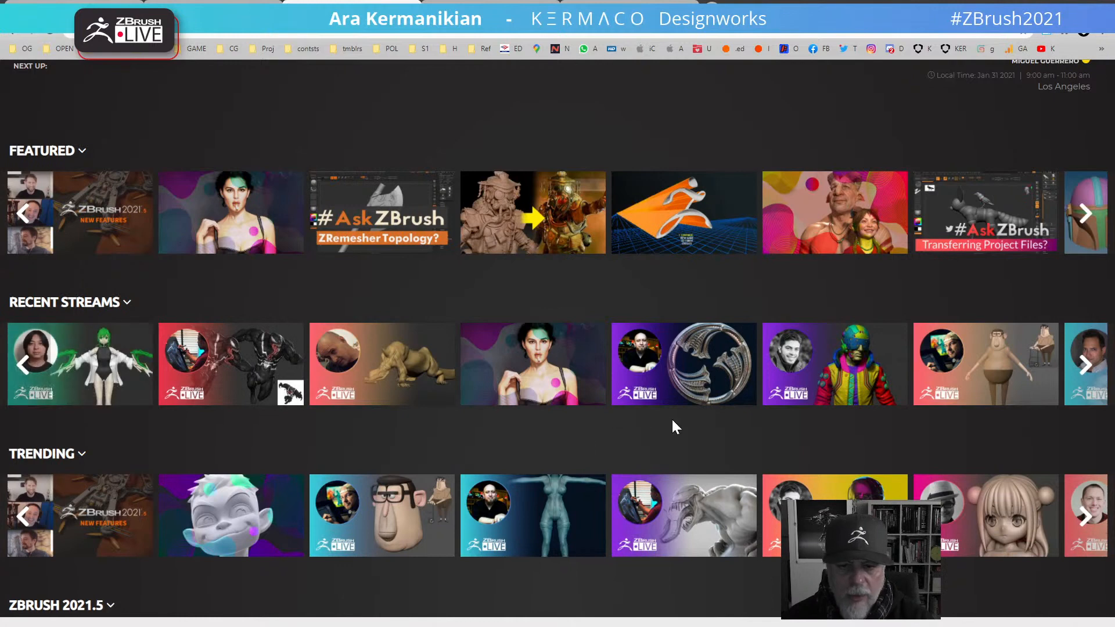
scroll(952, 450, down, 6)
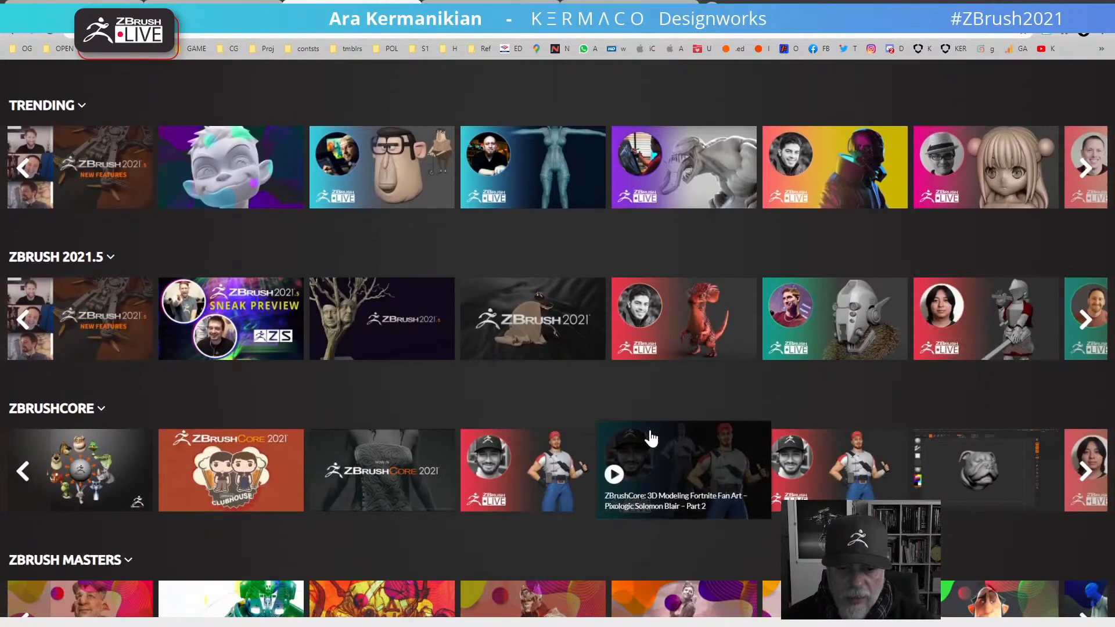
scroll(622, 395, down, 2)
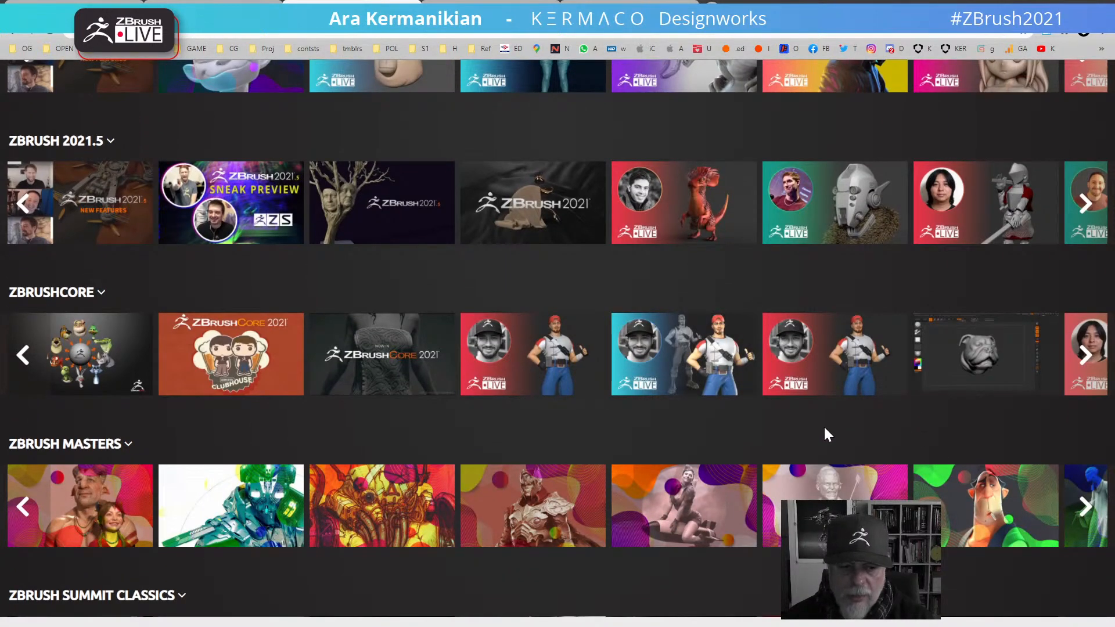
scroll(825, 428, down, 4)
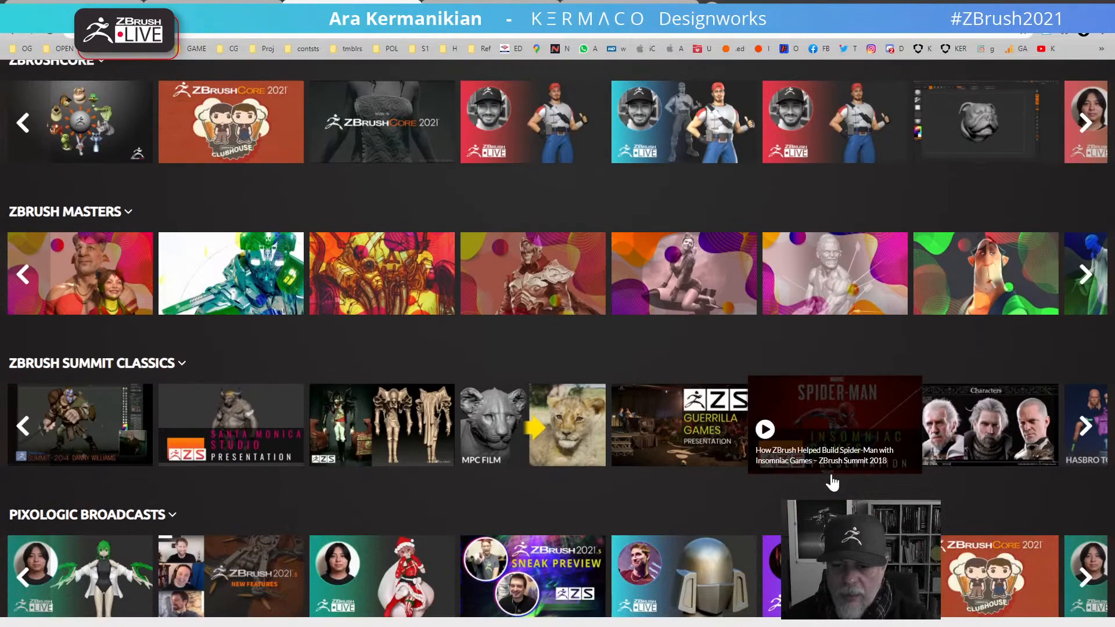
scroll(832, 476, down, 5)
scroll(831, 481, down, 1)
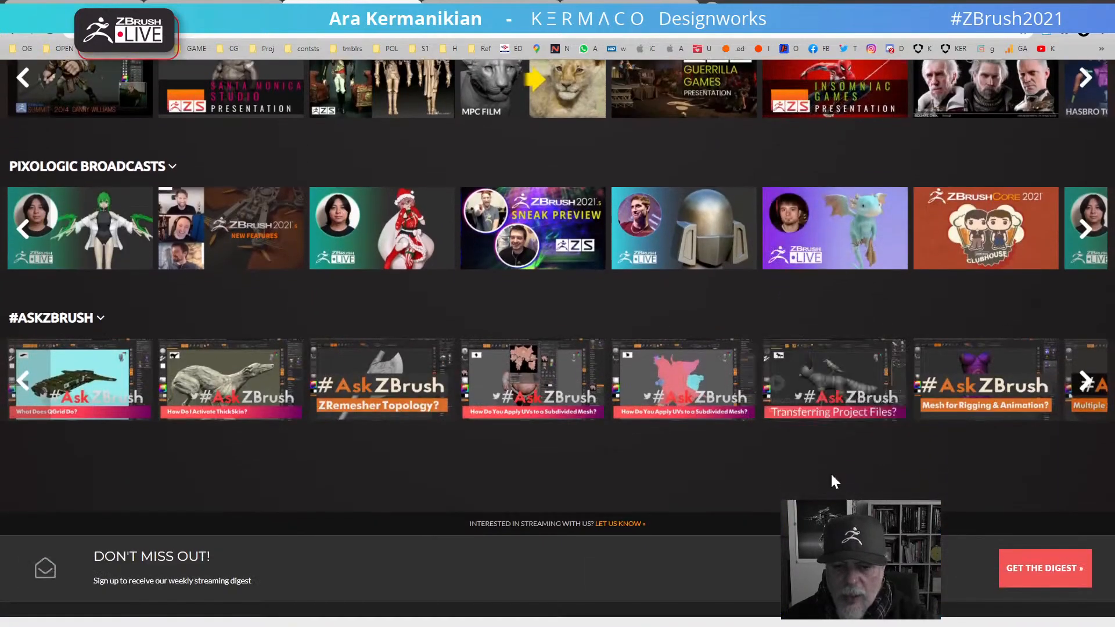
scroll(831, 474, up, 16)
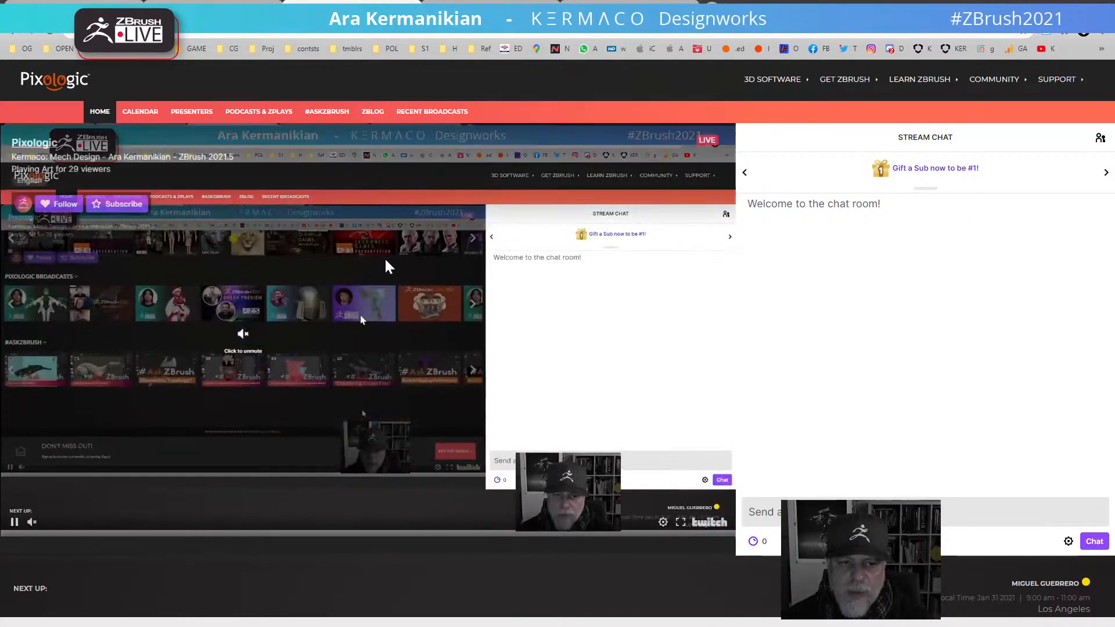
scroll(575, 441, down, 6)
scroll(577, 456, down, 2)
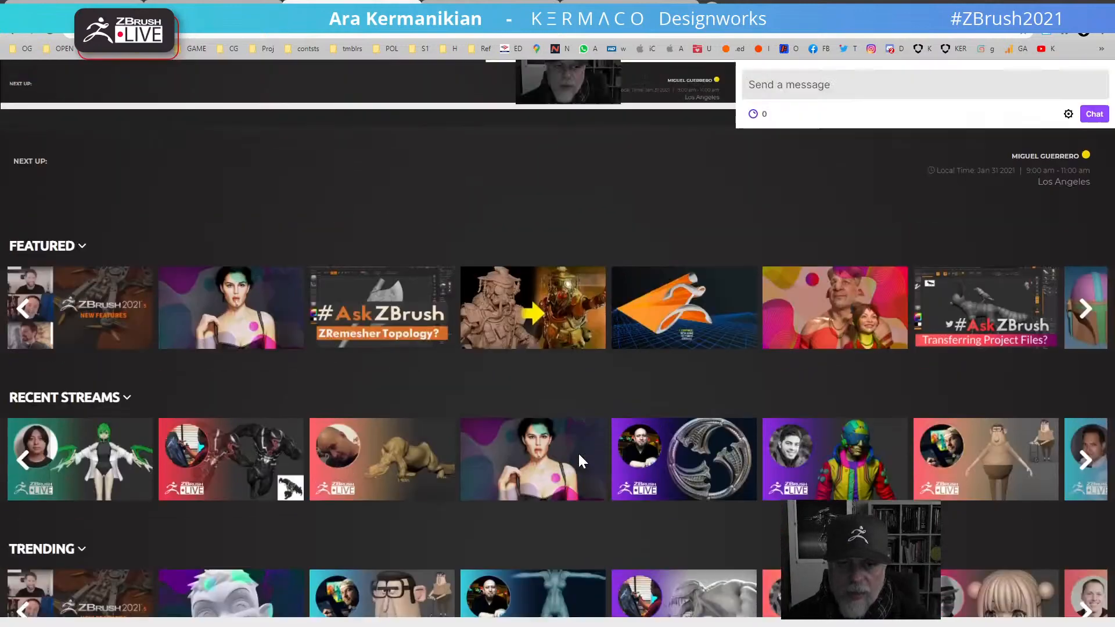
scroll(577, 451, up, 8)
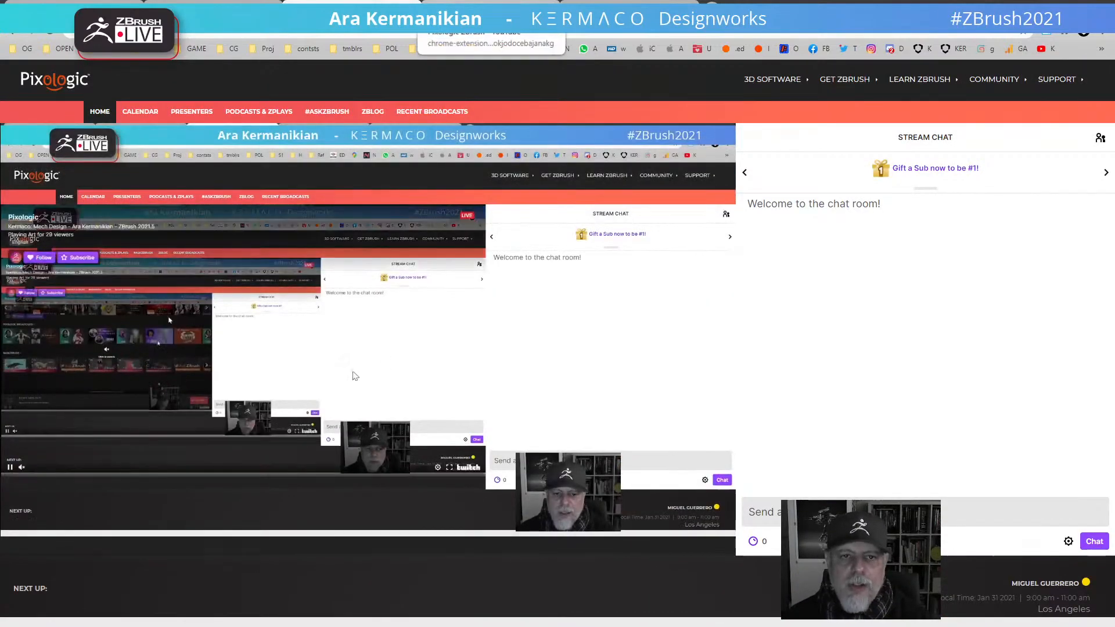
Step: Look through the uploaded videos on the Pixologic ZBrush YouTube channel
click(491, 9)
click(589, 206)
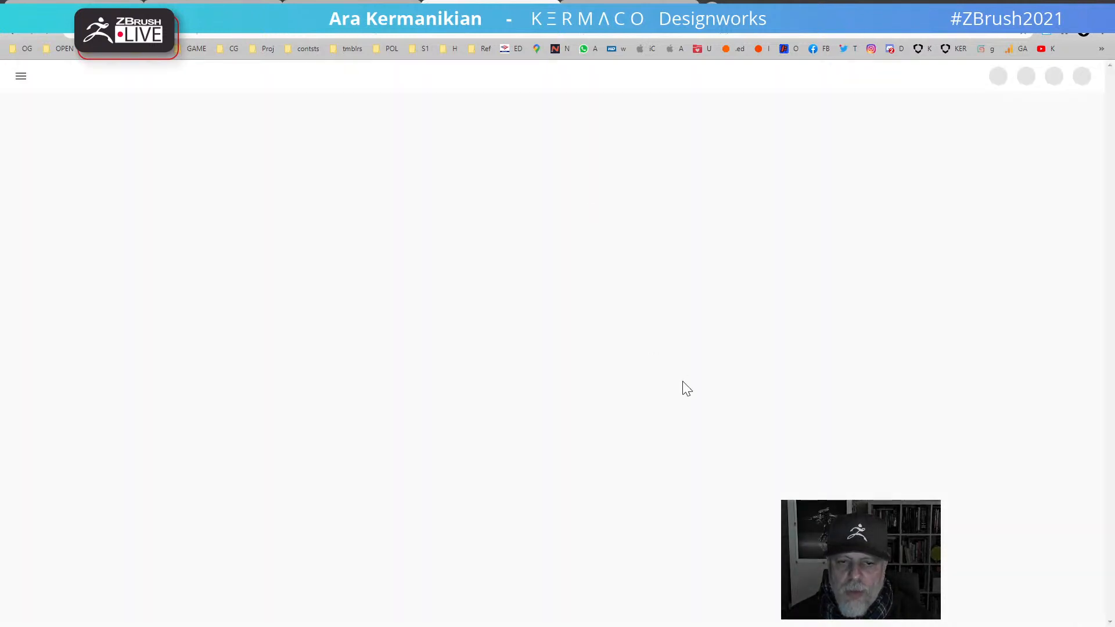
scroll(518, 473, down, 4)
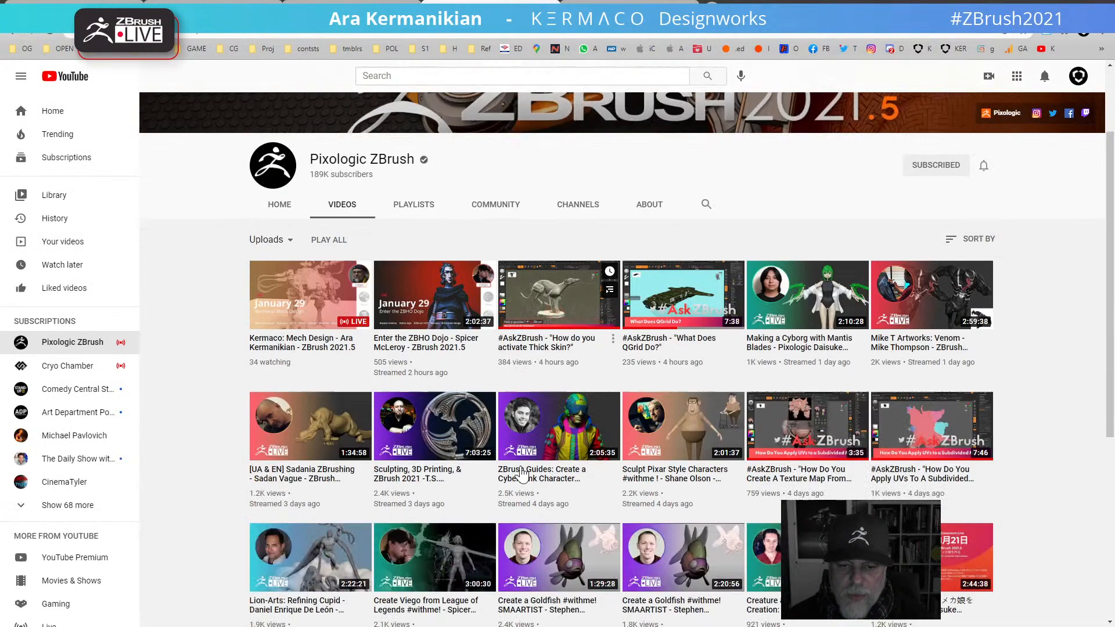
scroll(674, 506, down, 8)
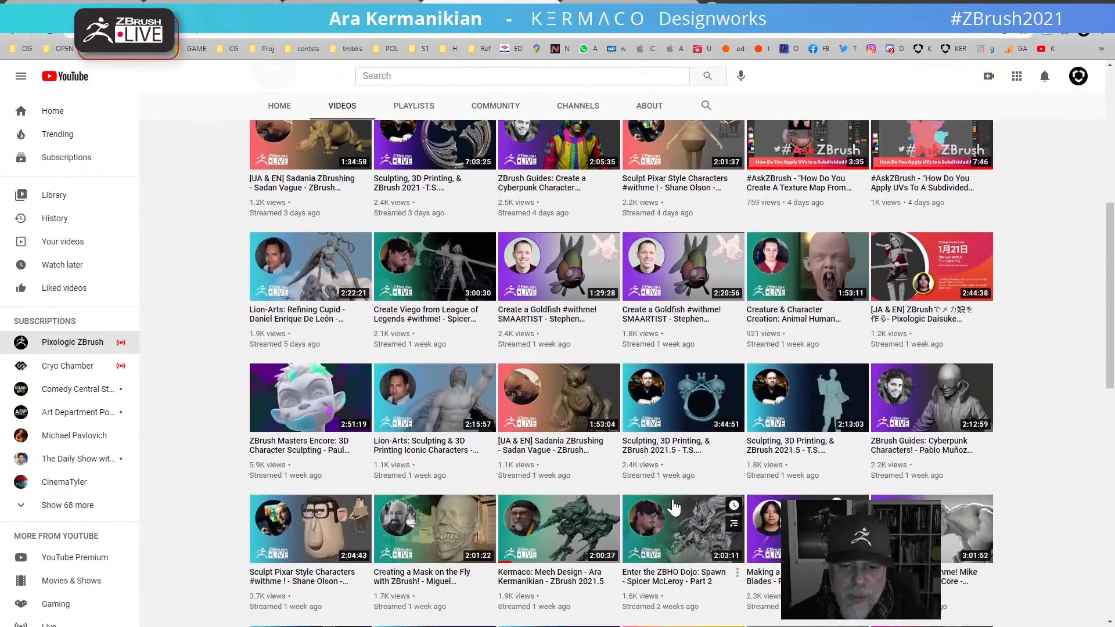
scroll(674, 507, down, 9)
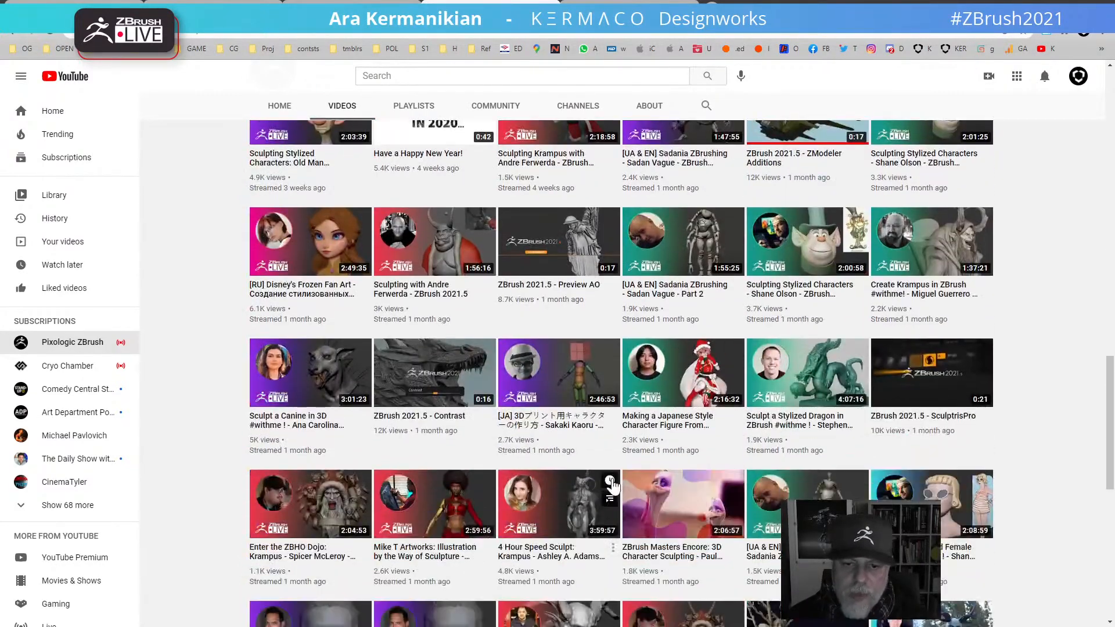
scroll(631, 476, down, 1)
scroll(632, 476, down, 4)
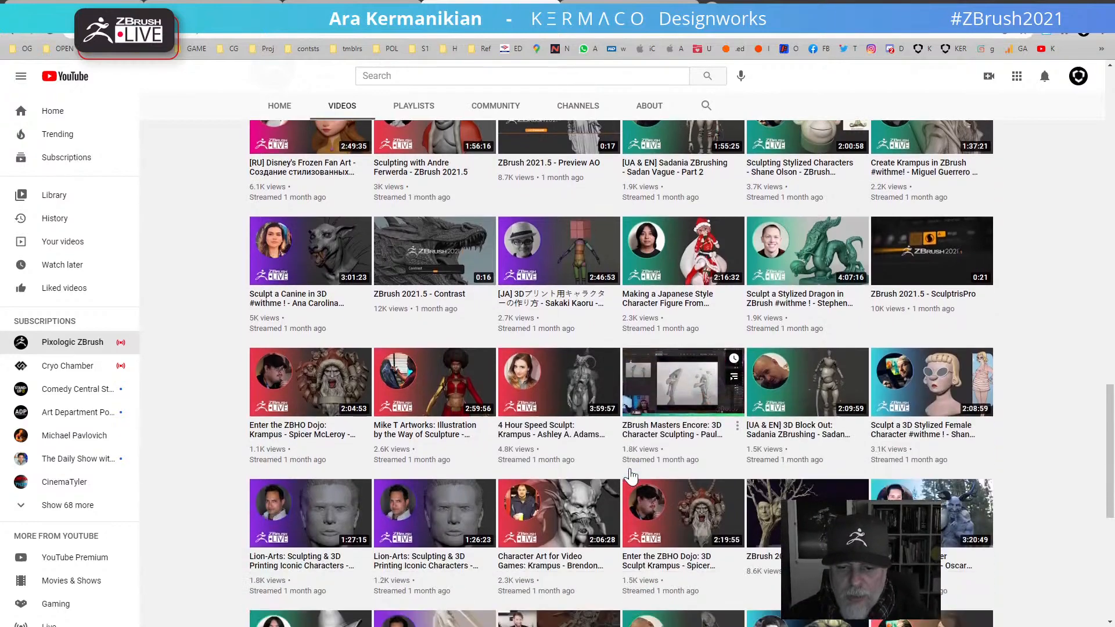
scroll(631, 476, down, 6)
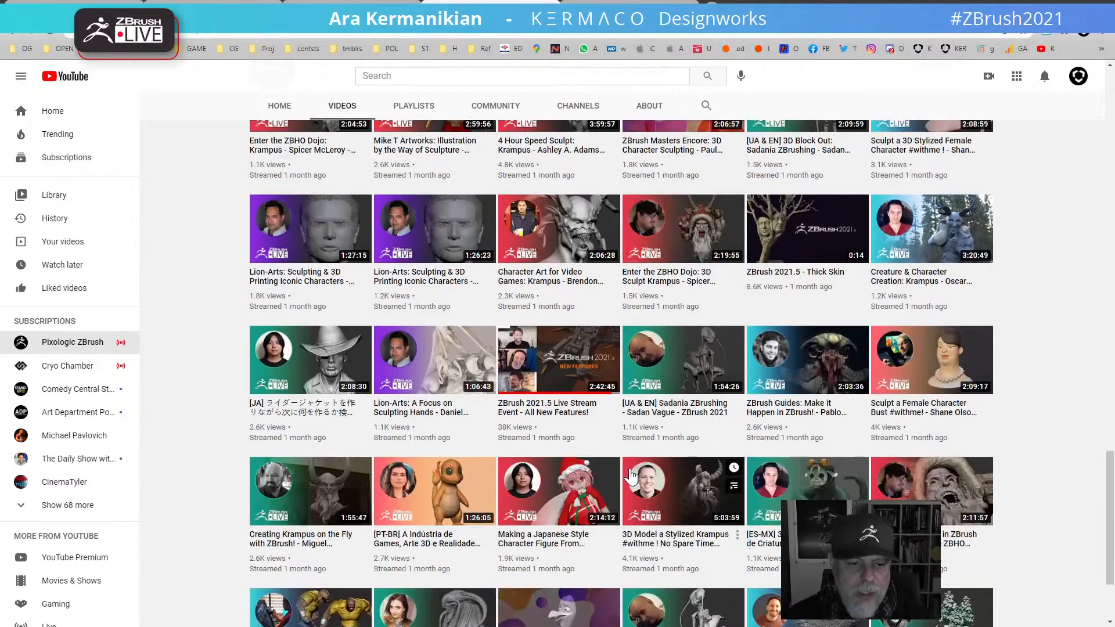
scroll(631, 476, up, 12)
scroll(631, 476, up, 15)
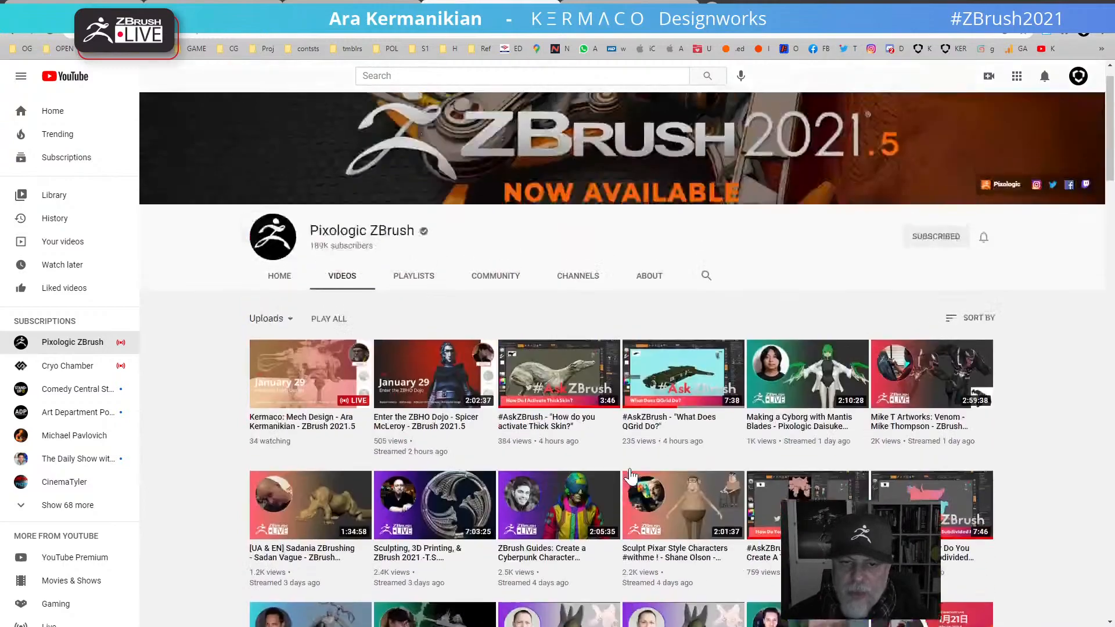
Step: Switch back to ZBrush and narrow the front tip of the middle toe with the Move brush at a draw size of about 18
key(alt+Tab)
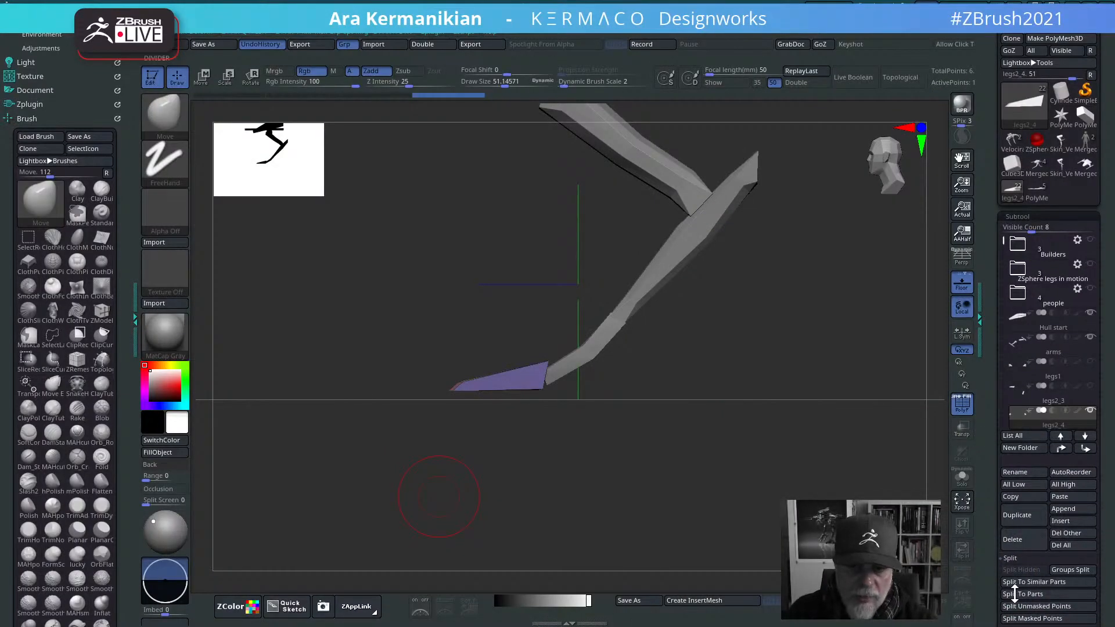
drag(781, 323, 781, 354)
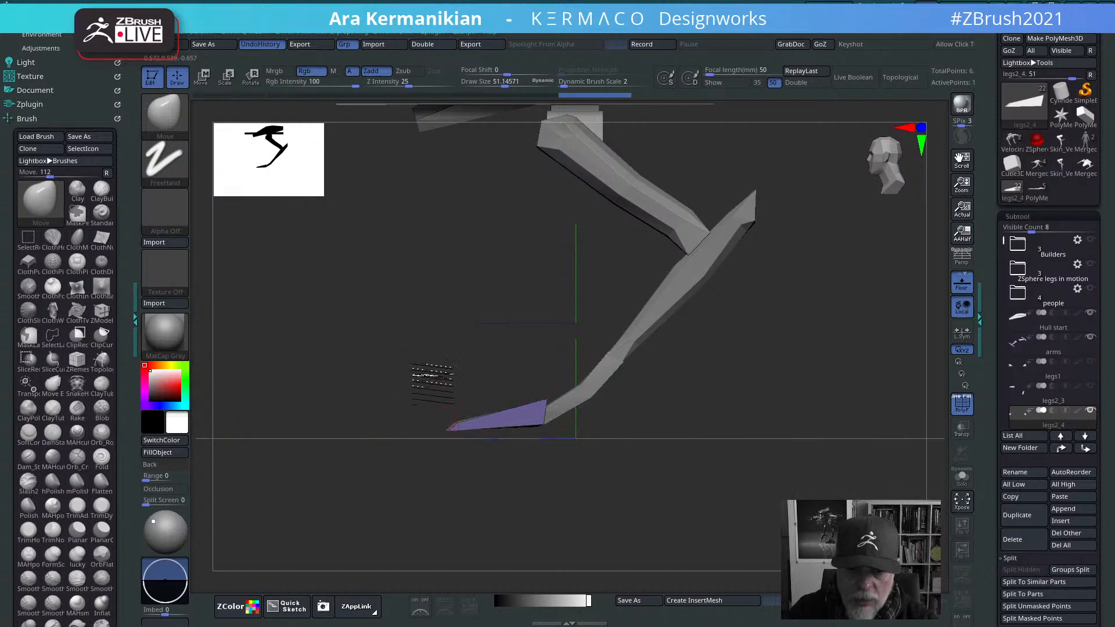
drag(428, 378, 598, 386)
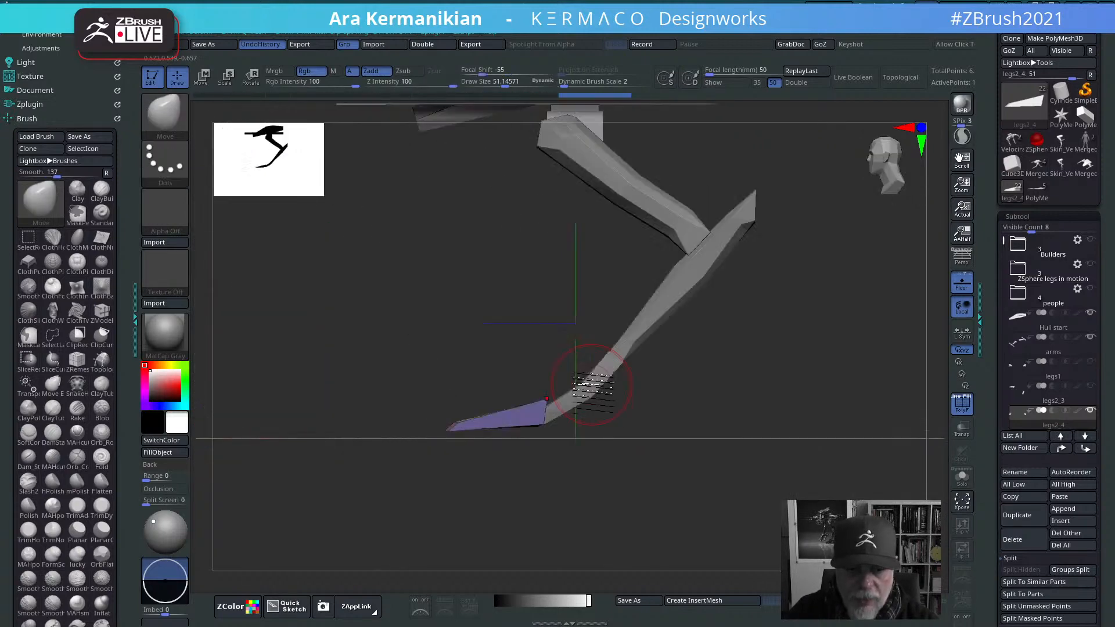
drag(804, 351, 774, 424)
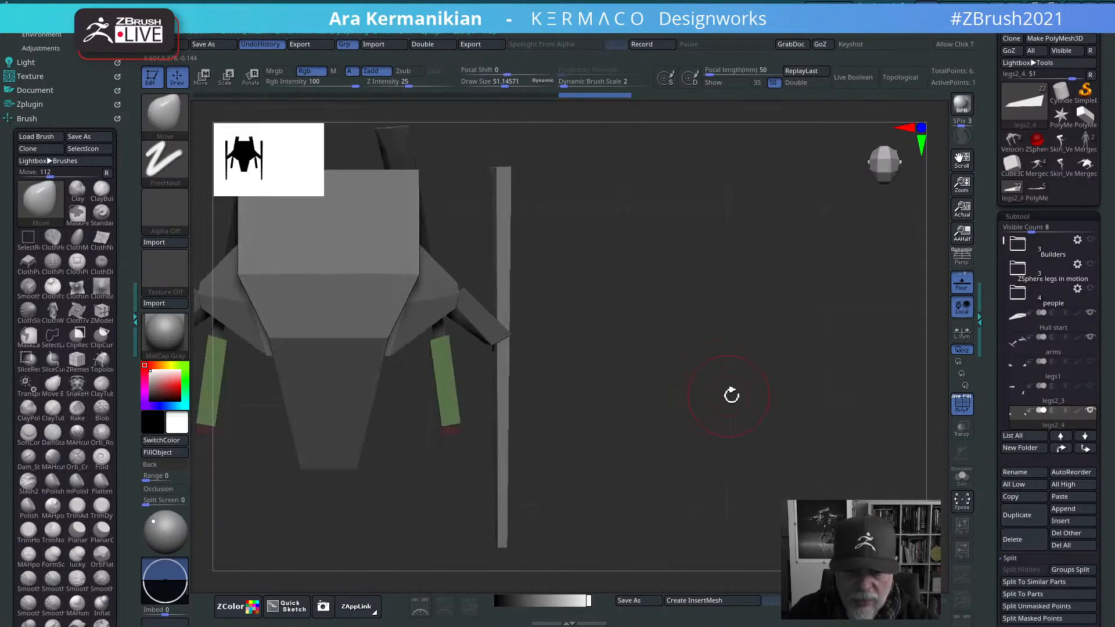
key(s)
mouse_move(698, 418)
alt+mouse_down()
mouse_move(834, 416)
mouse_move(865, 427)
alt+mouse_up()
mouse_move(755, 376)
mouse_down()
mouse_move(737, 377)
mouse_move(765, 372)
mouse_move(753, 374)
mouse_up()
key(s)
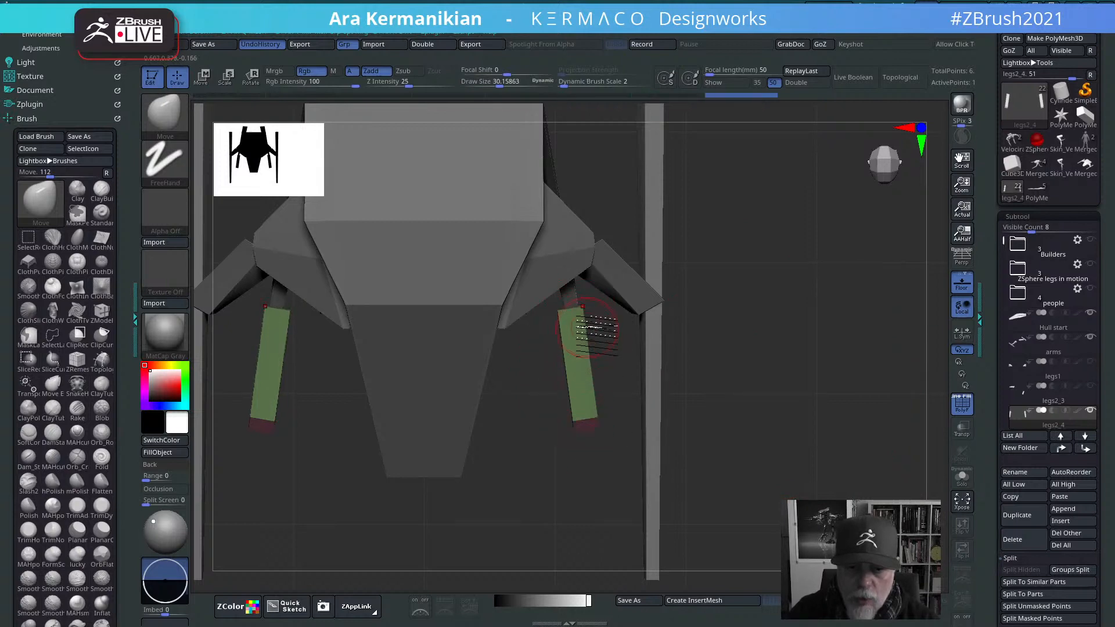
drag(749, 371, 598, 386)
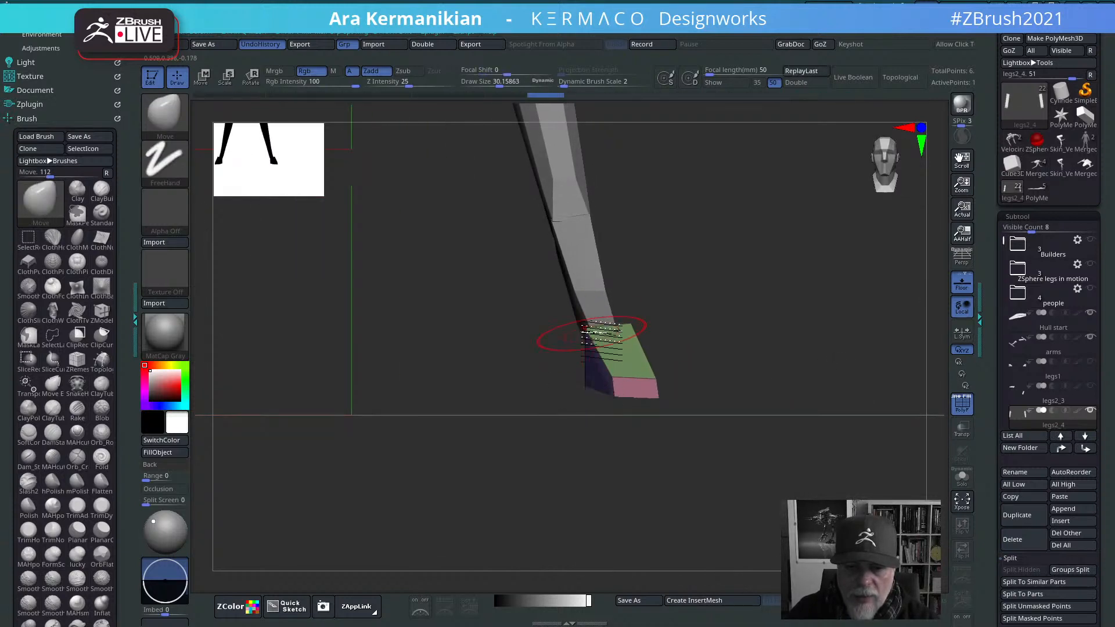
key(s)
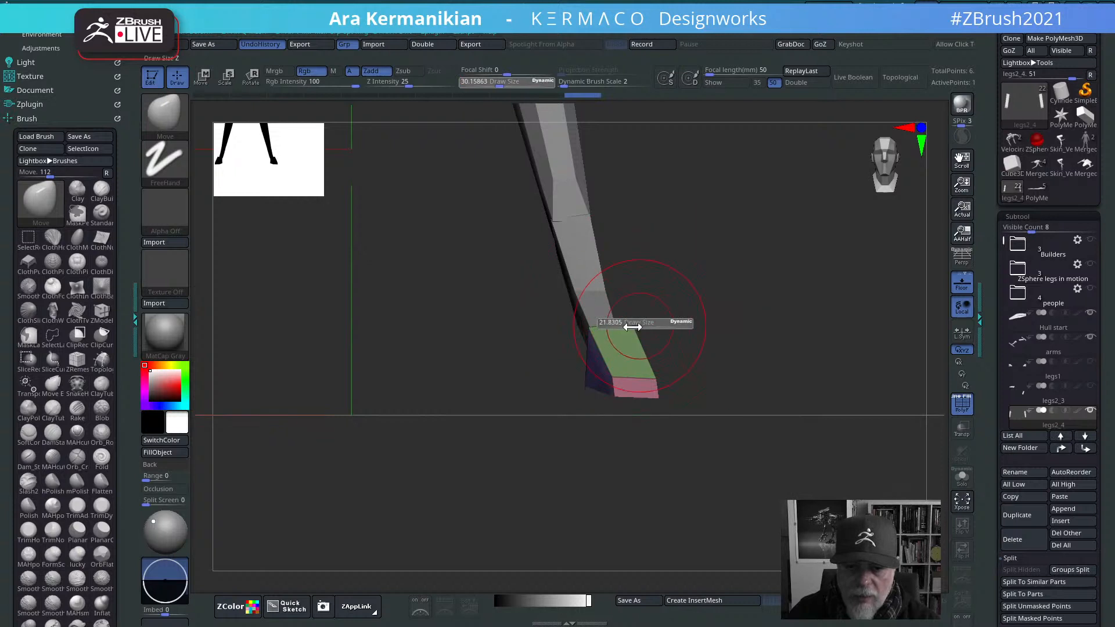
mouse_move(632, 327)
mouse_down()
mouse_move(809, 391)
mouse_move(787, 423)
mouse_up()
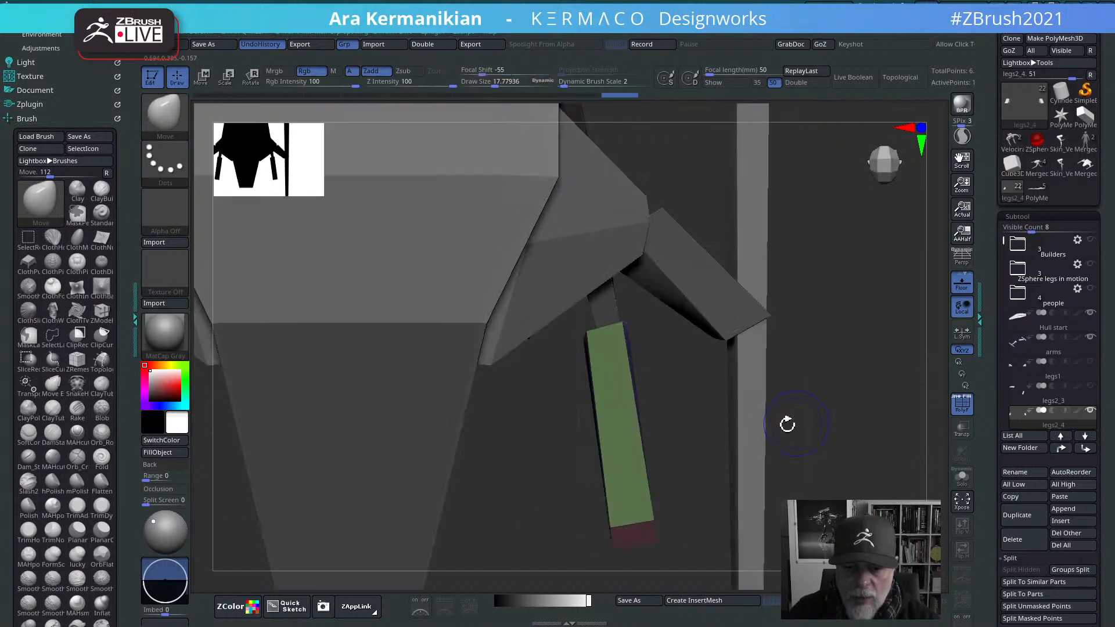
drag(610, 548, 627, 544)
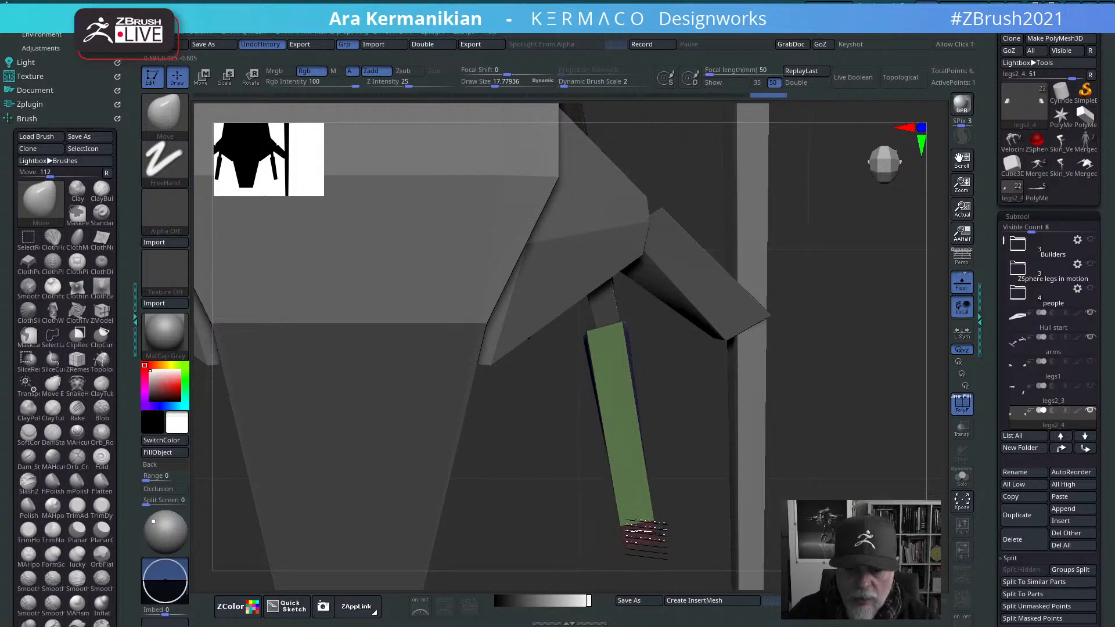
Step: Move the heel-end corners of the middle toe to square its edge against the ankle
drag(717, 473, 714, 374)
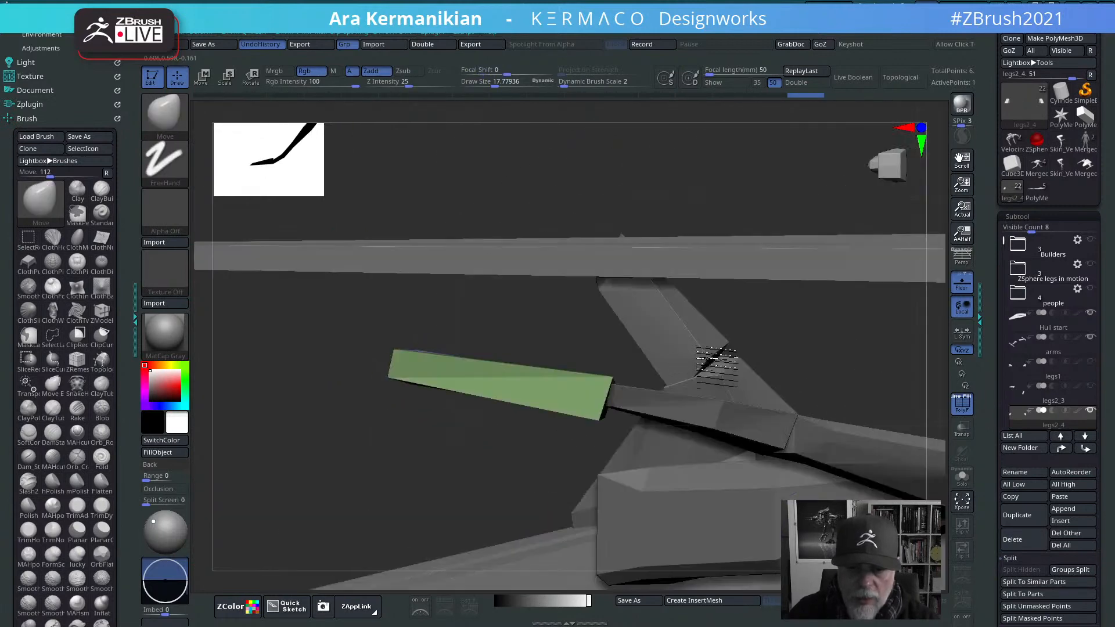
drag(614, 370, 615, 373)
mouse_move(601, 418)
mouse_down()
mouse_move(611, 410)
mouse_move(613, 371)
mouse_up()
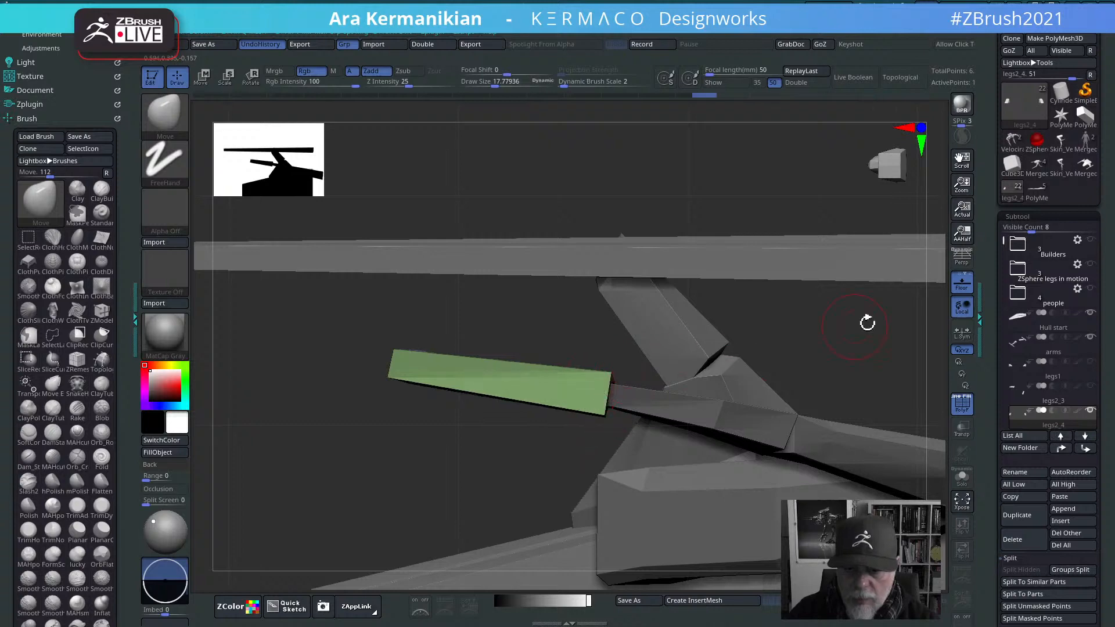
drag(868, 321, 838, 489)
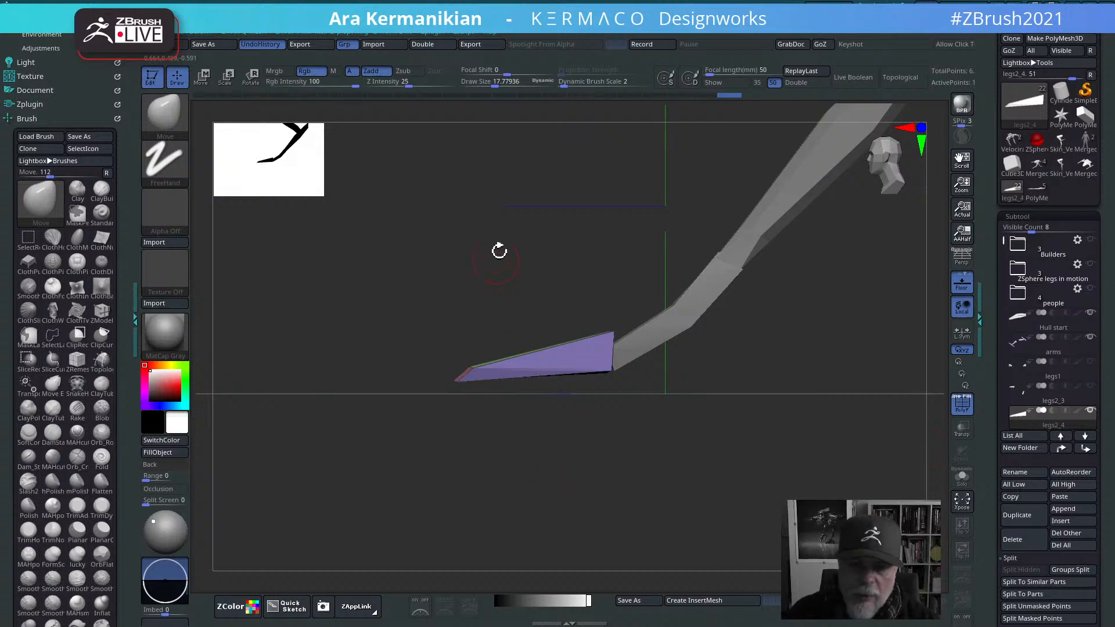
alt+drag(499, 251, 539, 367)
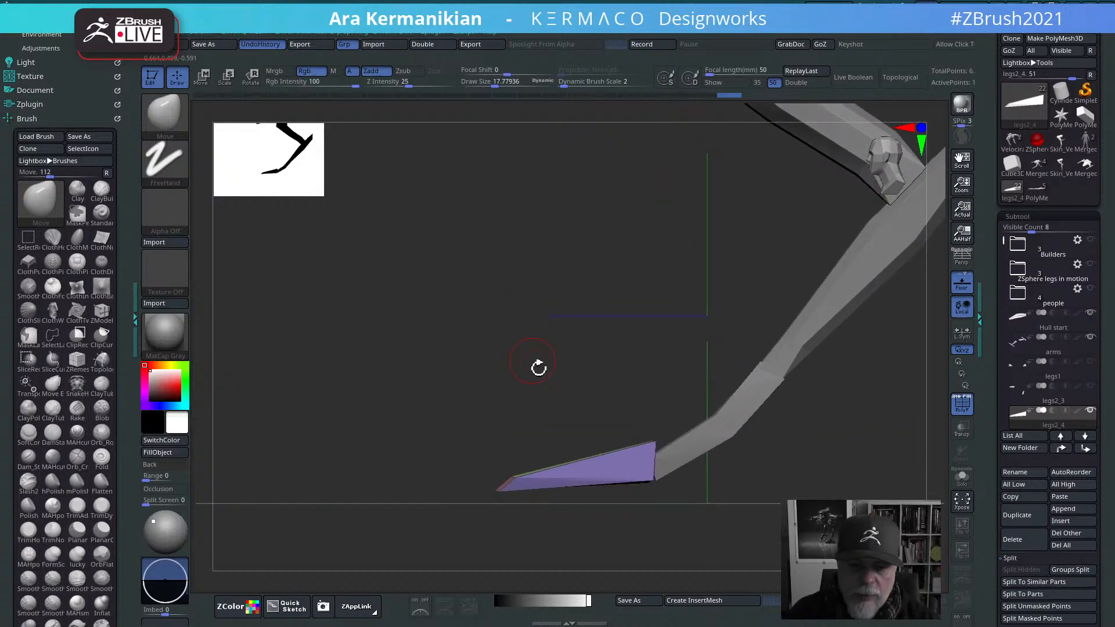
click(56, 204)
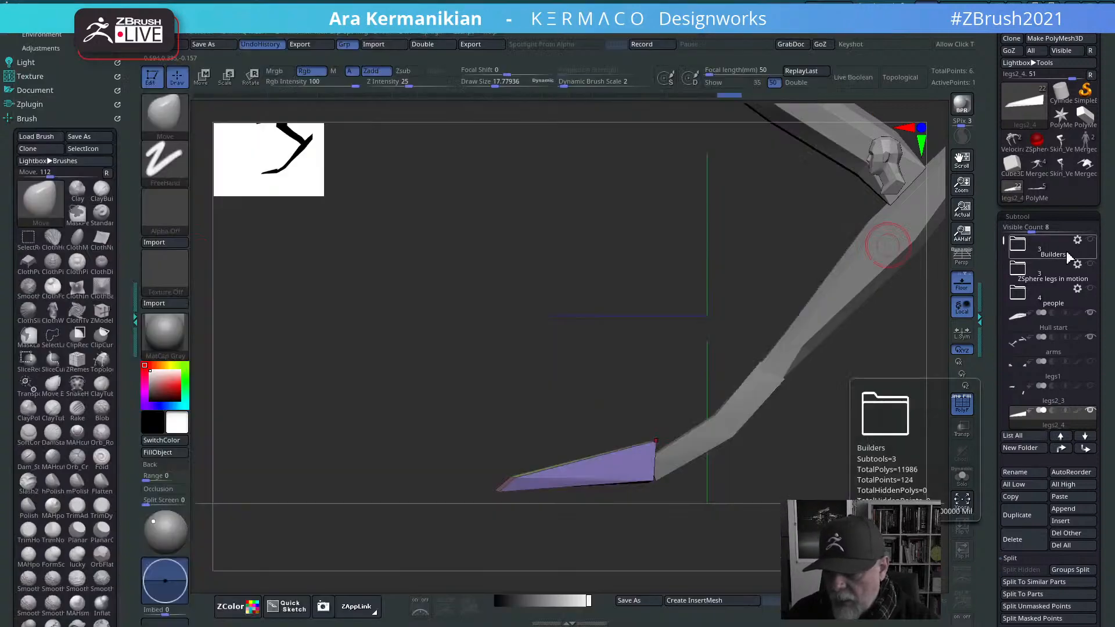
drag(479, 318, 531, 356)
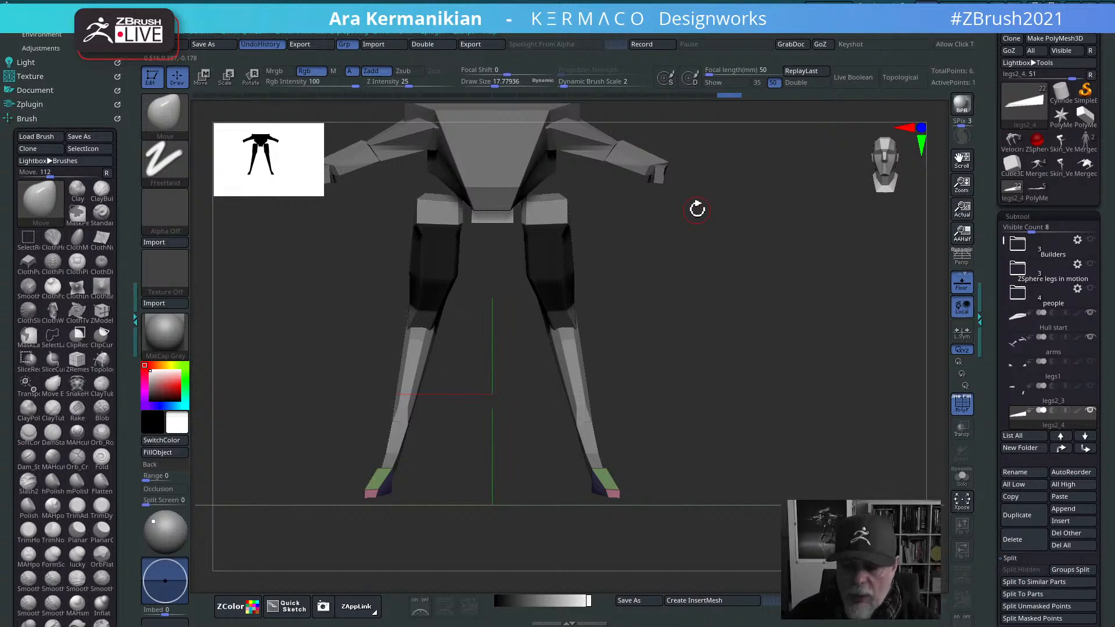
mouse_move(645, 467)
shift+mouse_down()
mouse_move(757, 453)
mouse_move(666, 442)
shift+mouse_up()
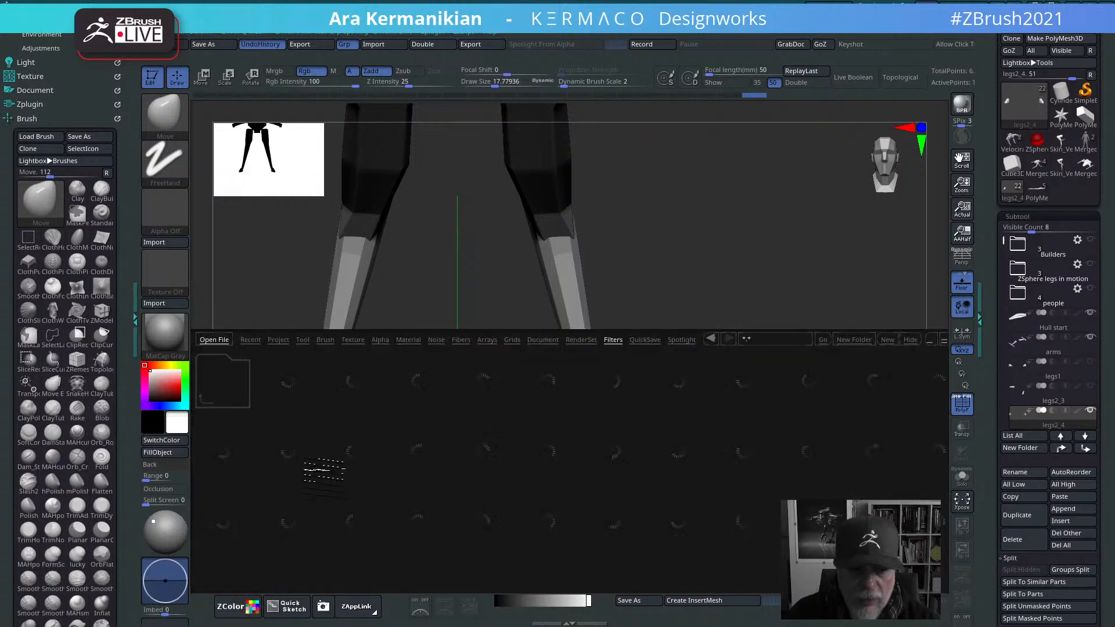
click(325, 339)
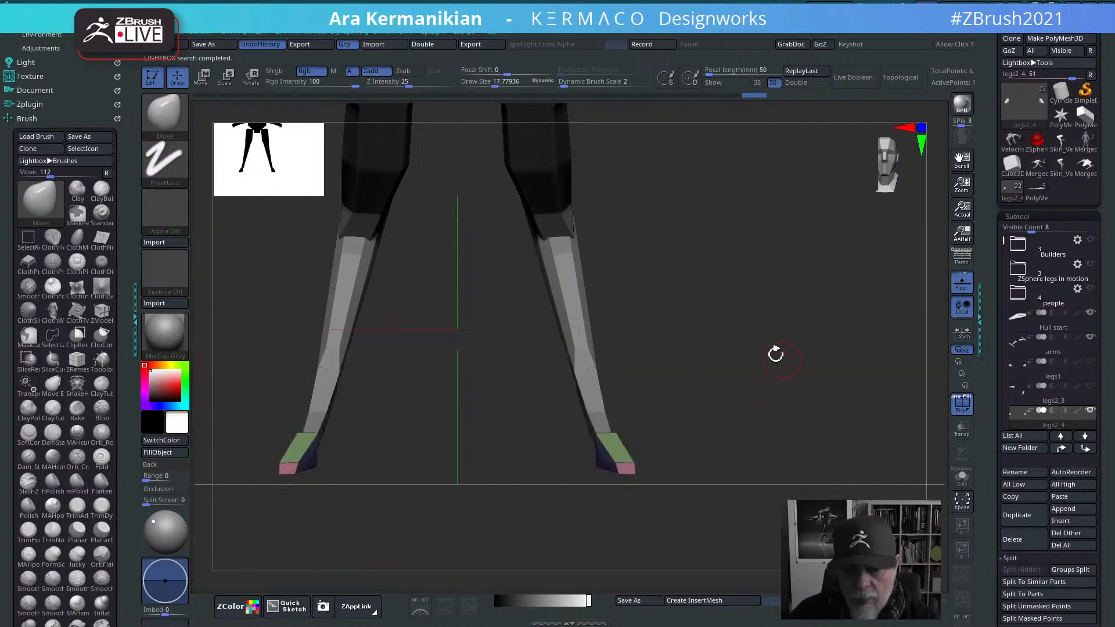
Step: Lower the middle toe along the Y axis with the transform gizmo so its tip meets the floor line
drag(775, 354, 569, 418)
key(w)
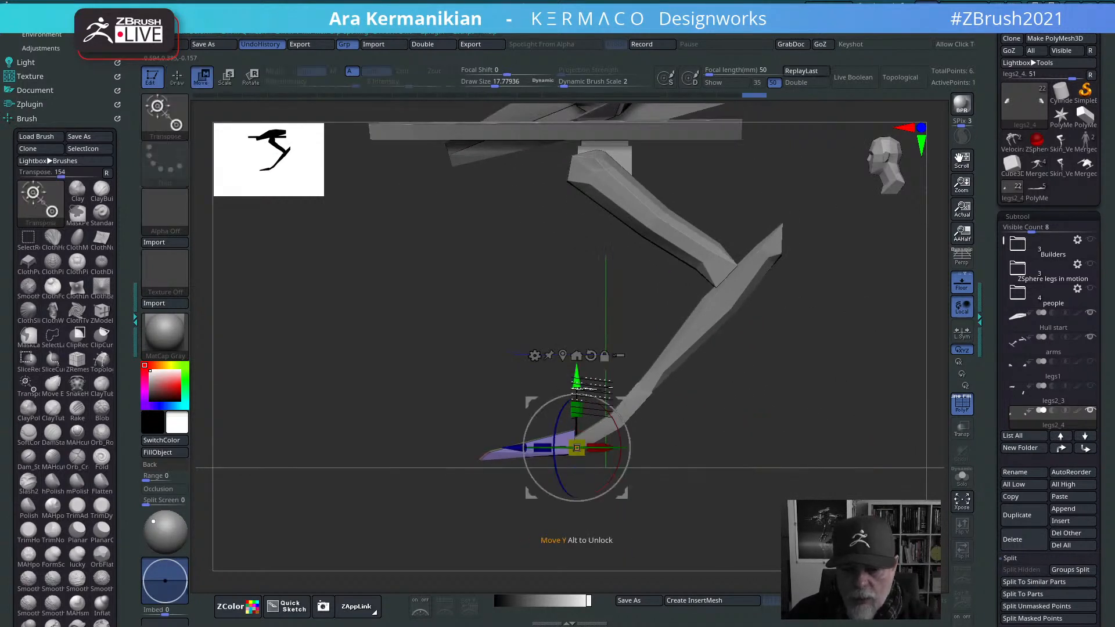
drag(576, 380, 576, 389)
key(q)
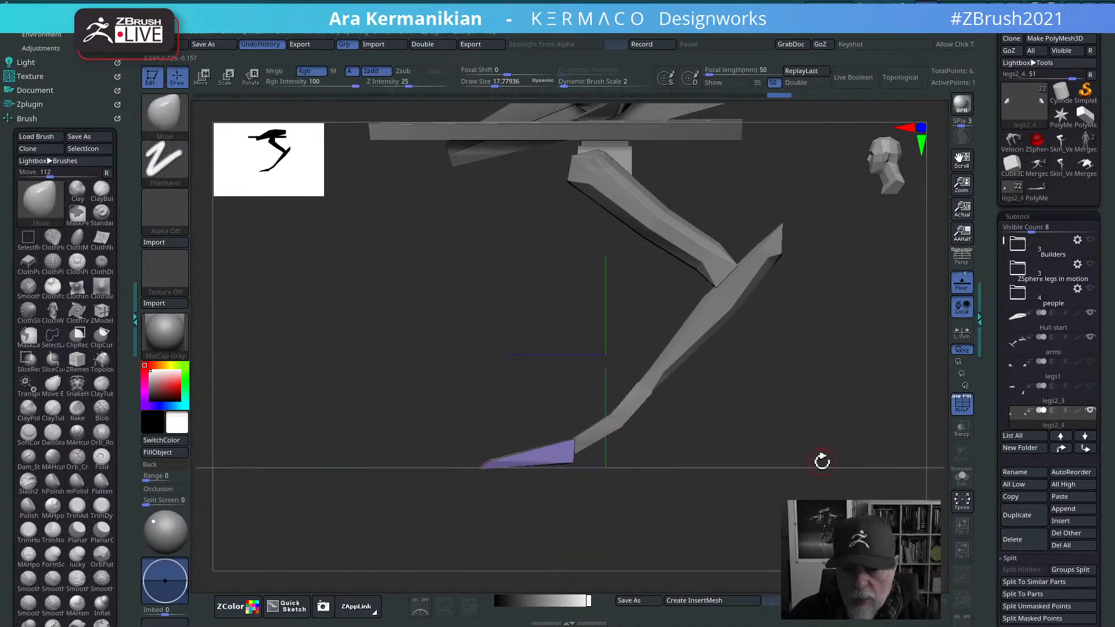
Step: Fine-tune the front tip and heel-end corners of the middle toe with the Move brush at a draw size of about 18
mouse_move(820, 460)
mouse_down()
mouse_move(858, 455)
mouse_move(866, 441)
mouse_up()
mouse_move(880, 395)
alt+mouse_down()
mouse_move(757, 382)
mouse_move(831, 405)
alt+mouse_up()
alt+drag(610, 440, 563, 436)
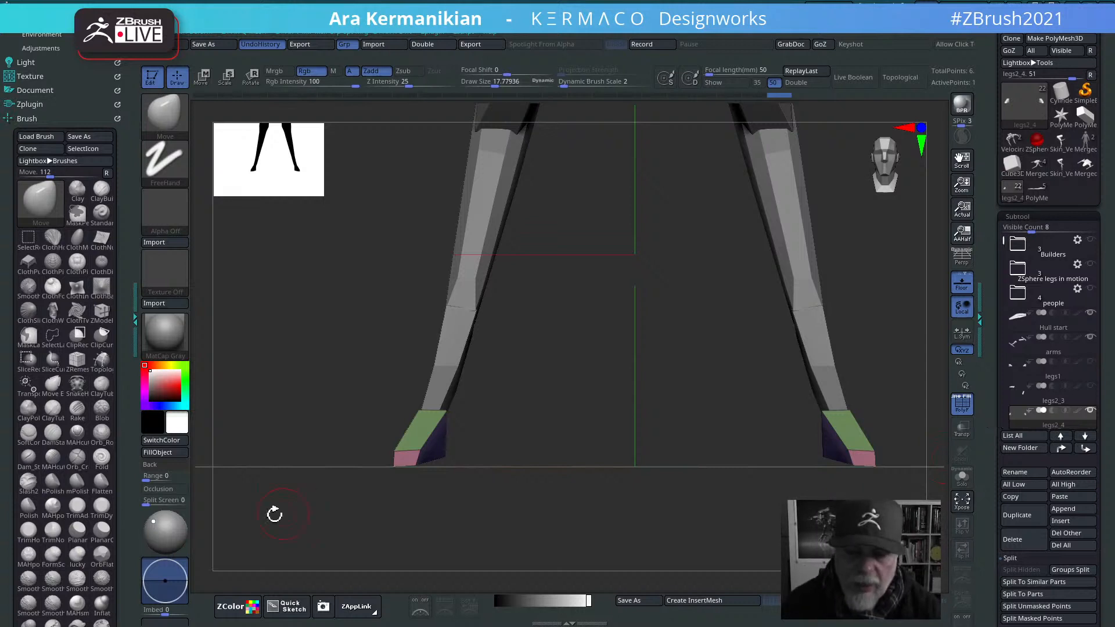
drag(560, 451, 601, 479)
alt+drag(633, 432, 900, 395)
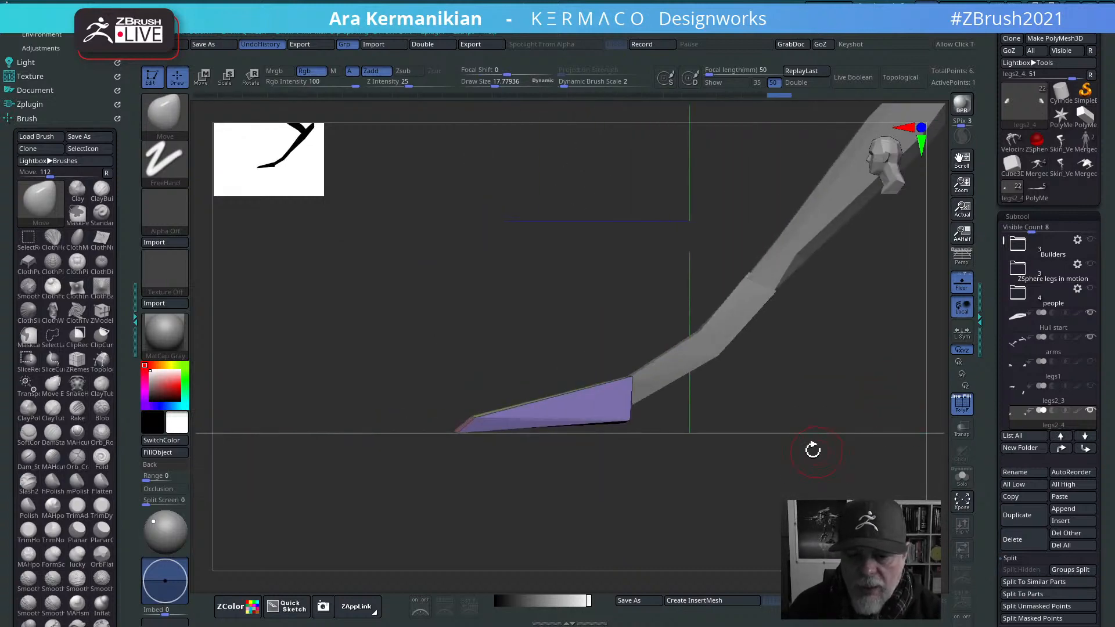
mouse_move(854, 456)
ctrl+shift+mouse_down()
mouse_move(254, 459)
mouse_move(256, 428)
ctrl+shift+mouse_up()
key(ctrl+z)
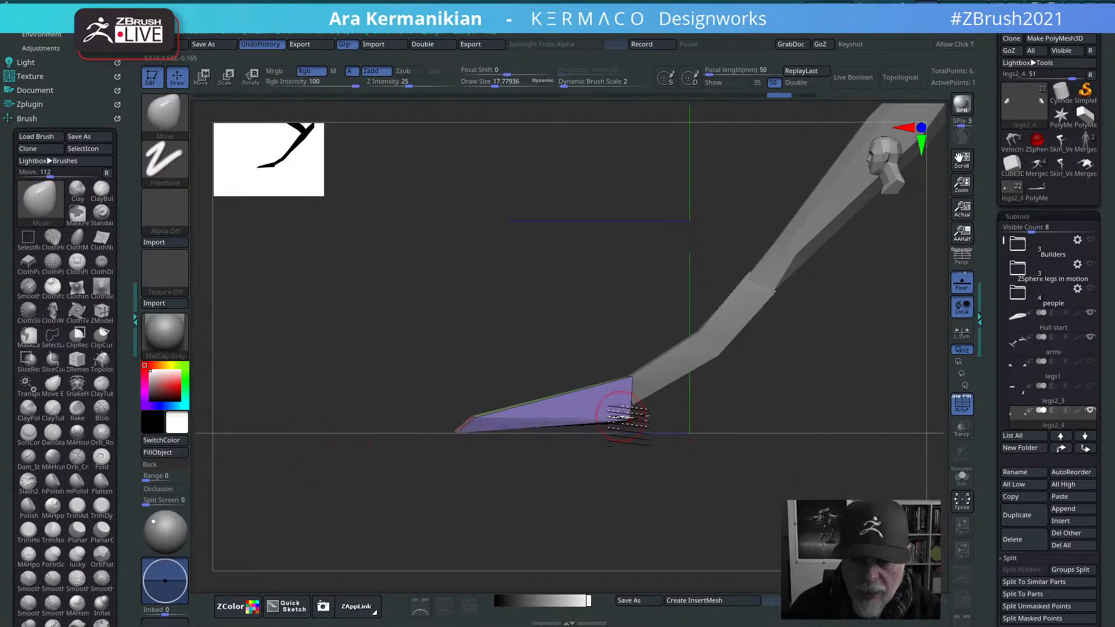
shift+drag(714, 439, 754, 434)
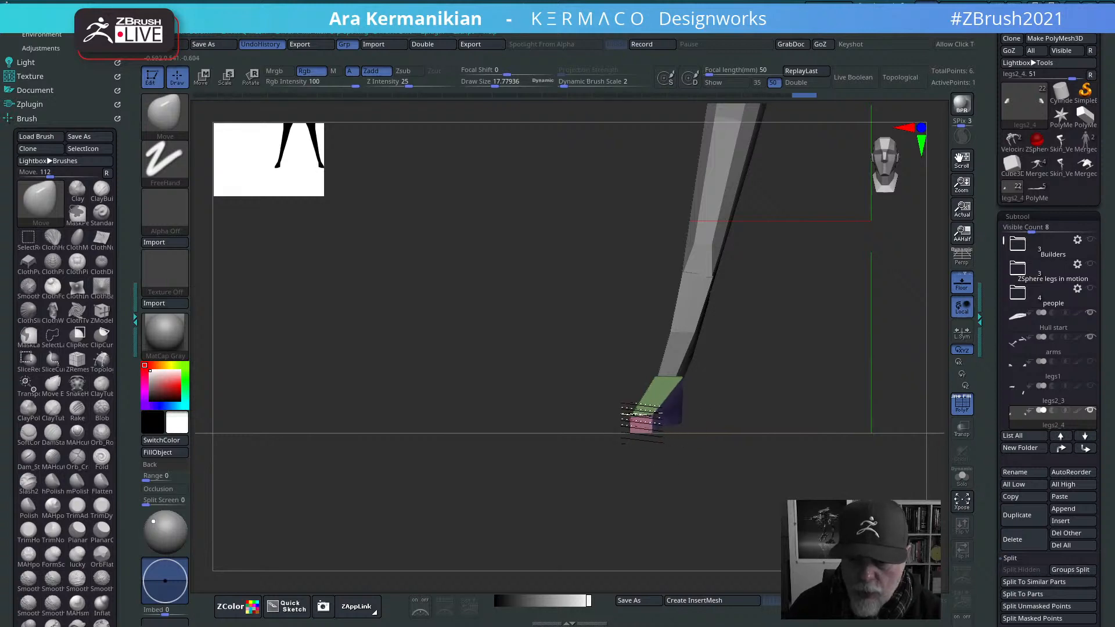
key(ctrl+shift+z)
key(ctrl+shift+z)
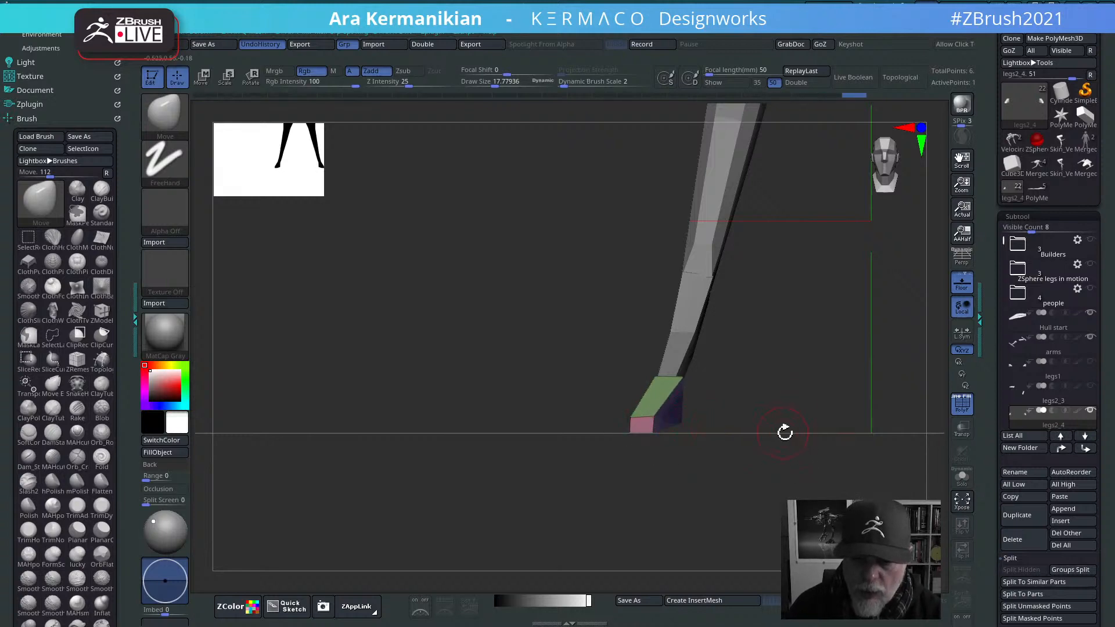
shift+drag(784, 432, 734, 393)
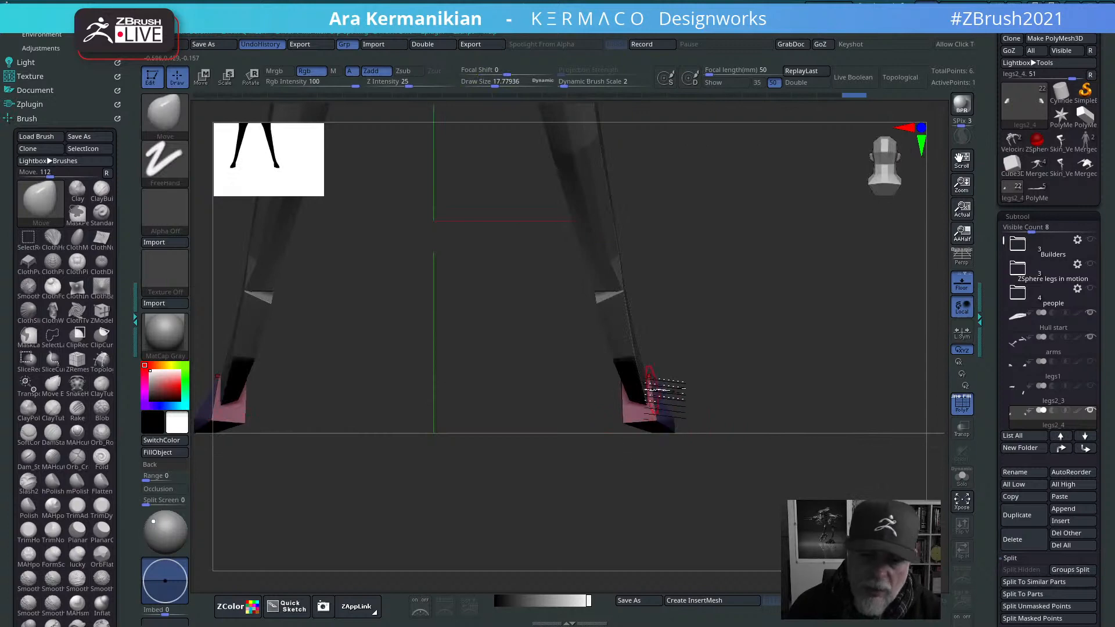
shift+drag(650, 386, 755, 388)
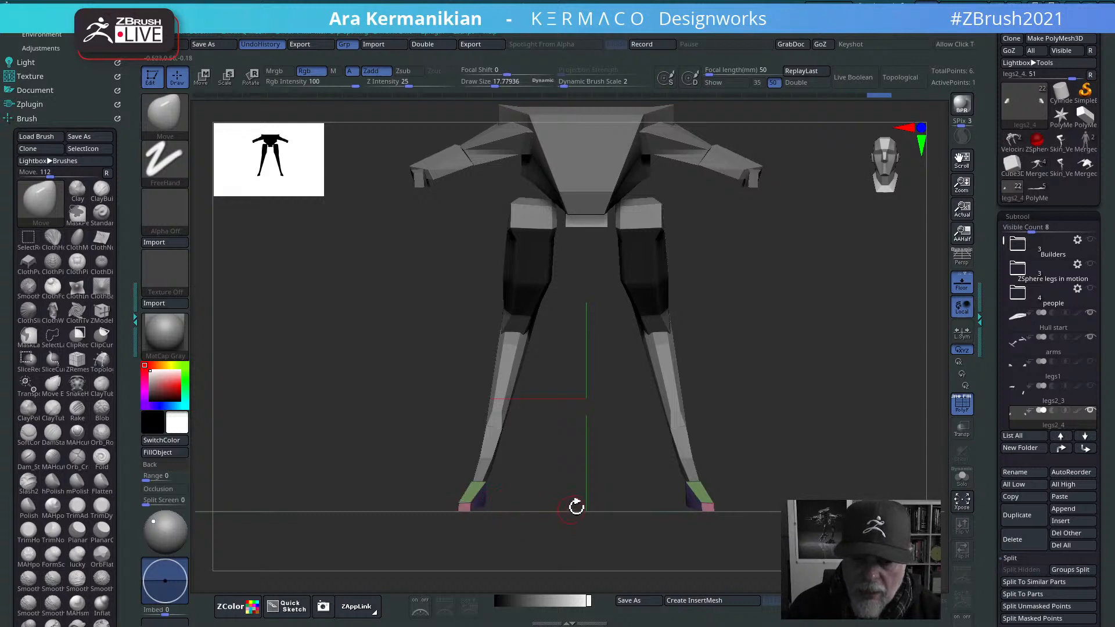
Step: Reset the transform gizmo's orientation to the world axes and nudge the toe slightly outward
key(w)
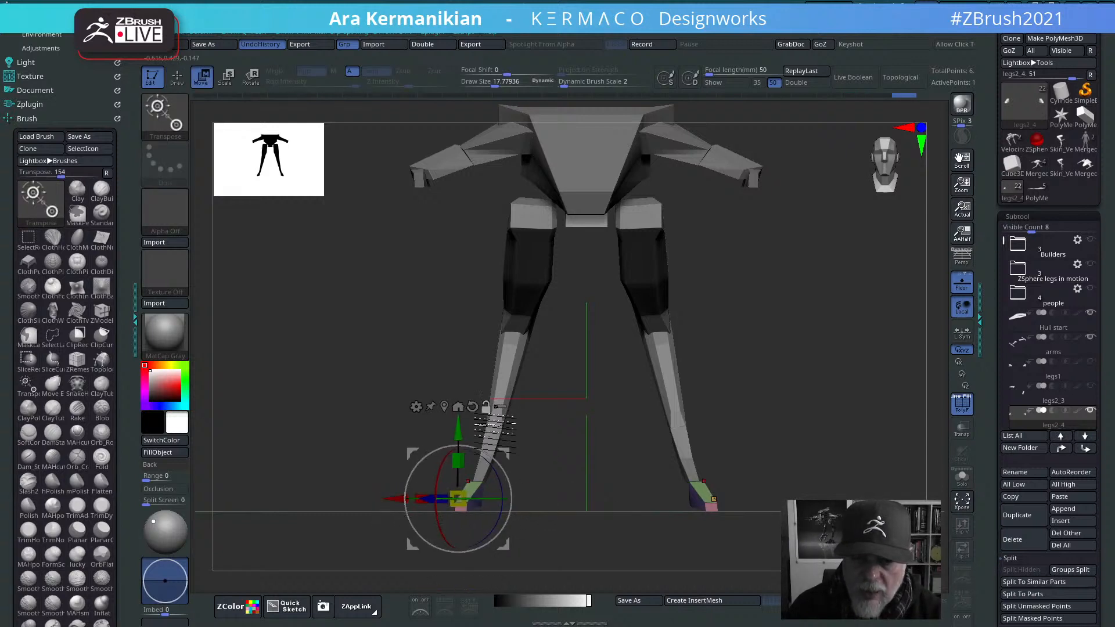
alt+click(472, 406)
drag(393, 499, 391, 498)
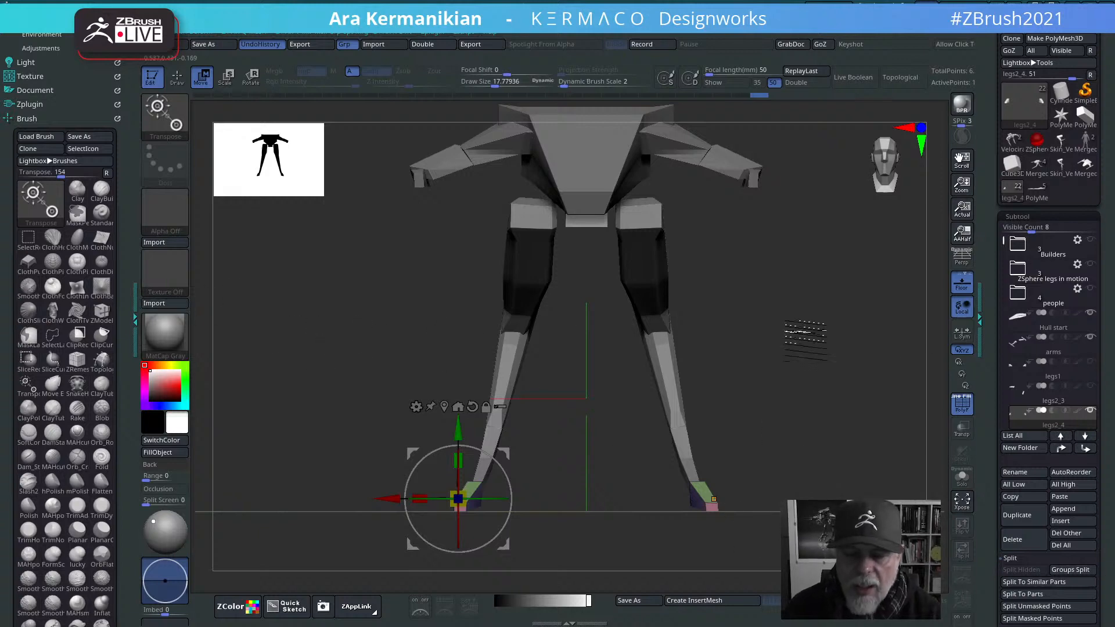
key(ctrl)
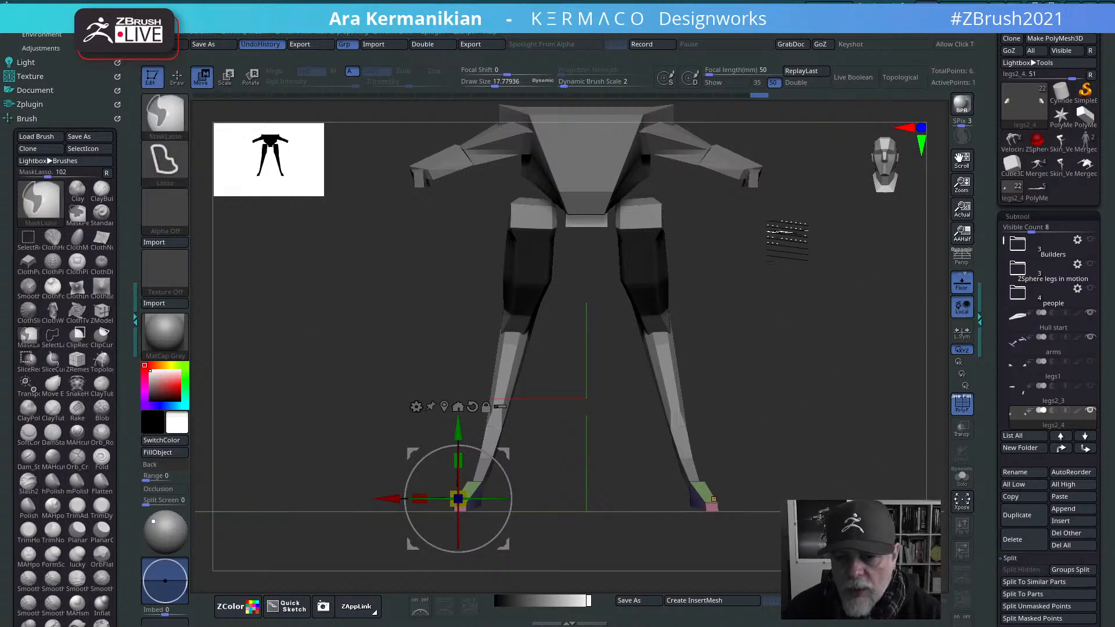
key(ctrl+g)
key(ctrl)
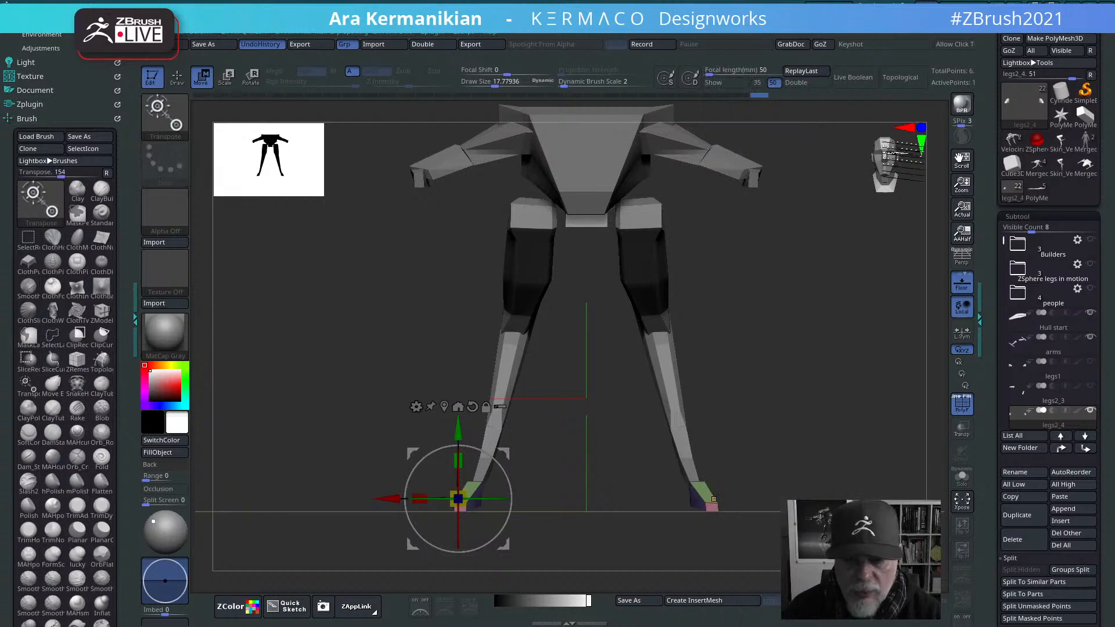
key(ctrl+q)
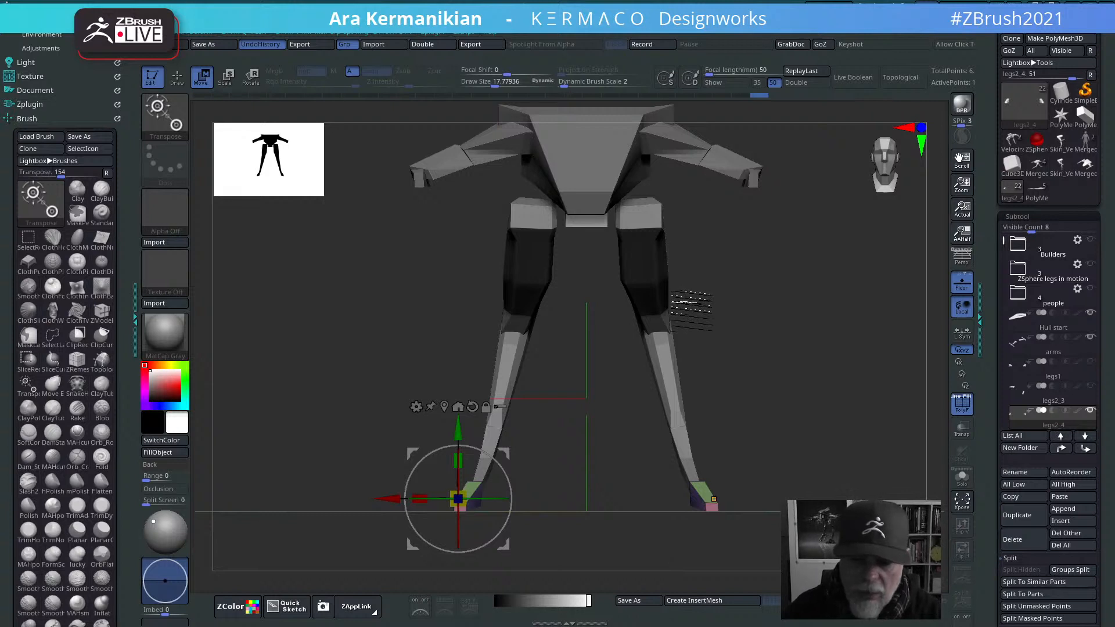
Step: Nudge the toe slightly inward and forward with the gizmo to fit it to the ankle, and return to Draw mode
mouse_move(810, 420)
alt+mouse_down()
mouse_move(775, 383)
mouse_move(820, 400)
alt+mouse_up()
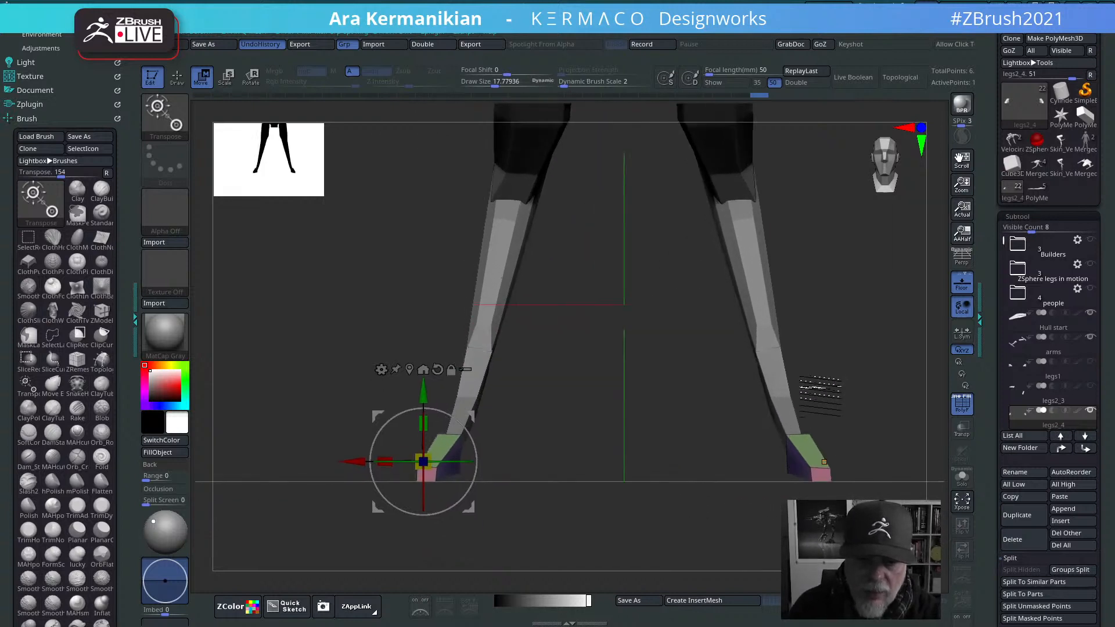
drag(351, 462, 355, 462)
drag(623, 428, 603, 427)
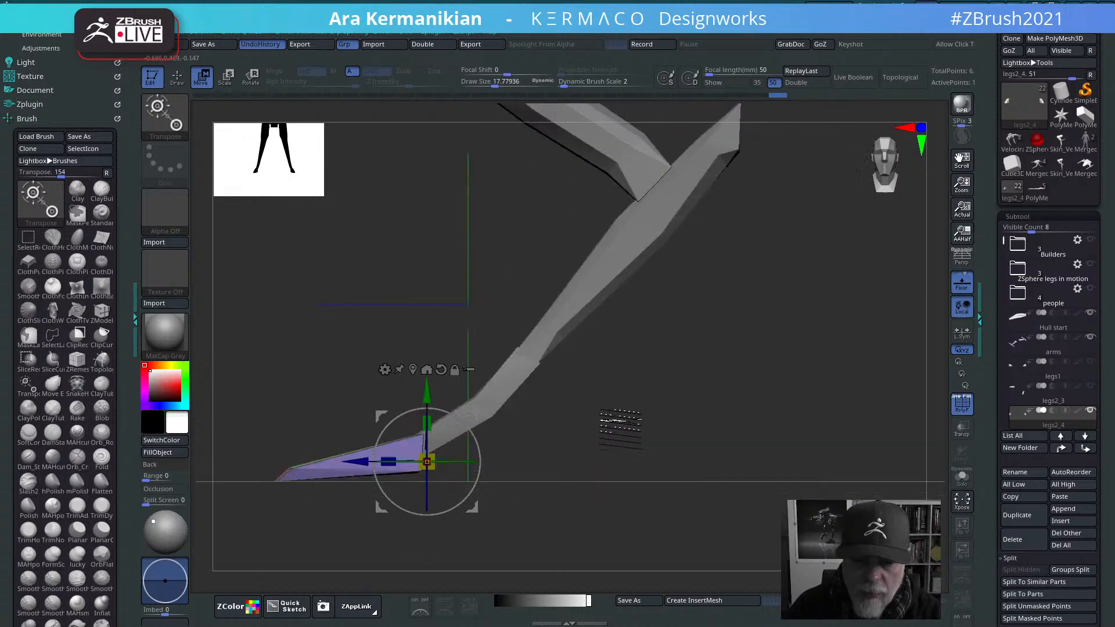
drag(427, 399, 426, 399)
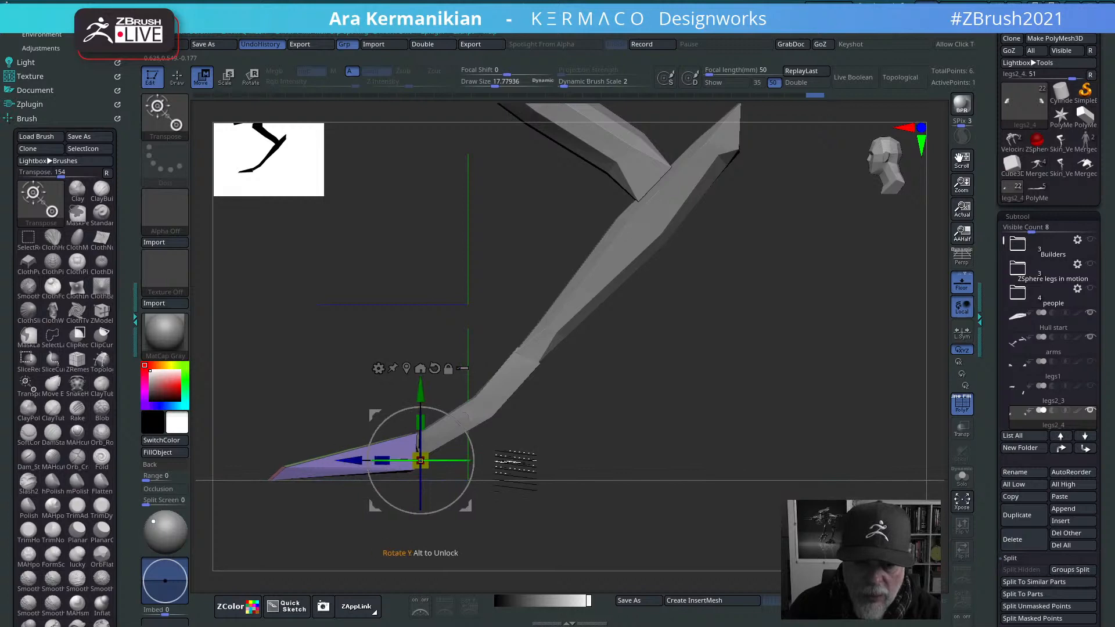
mouse_move(652, 463)
shift+mouse_down()
mouse_move(700, 467)
mouse_move(694, 427)
mouse_move(711, 430)
mouse_move(796, 373)
mouse_move(785, 370)
shift+mouse_up()
key(q)
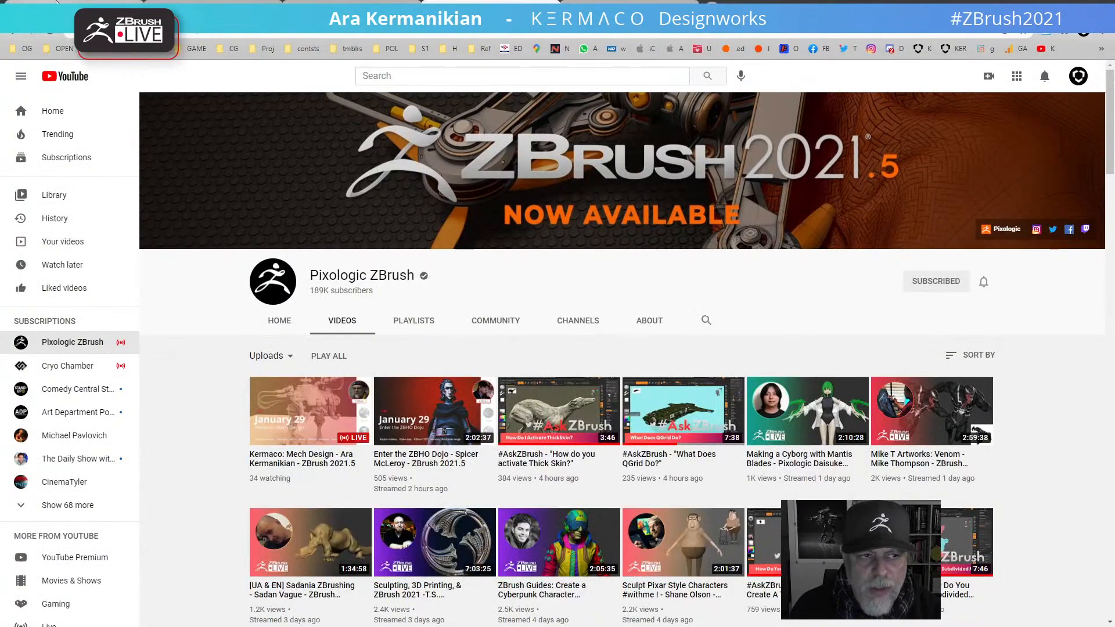
Step: Switch to the web browser, reload the KERMACO portfolio site and open its ArtStation profile, dismissing the sign-up offer
click(57, 3)
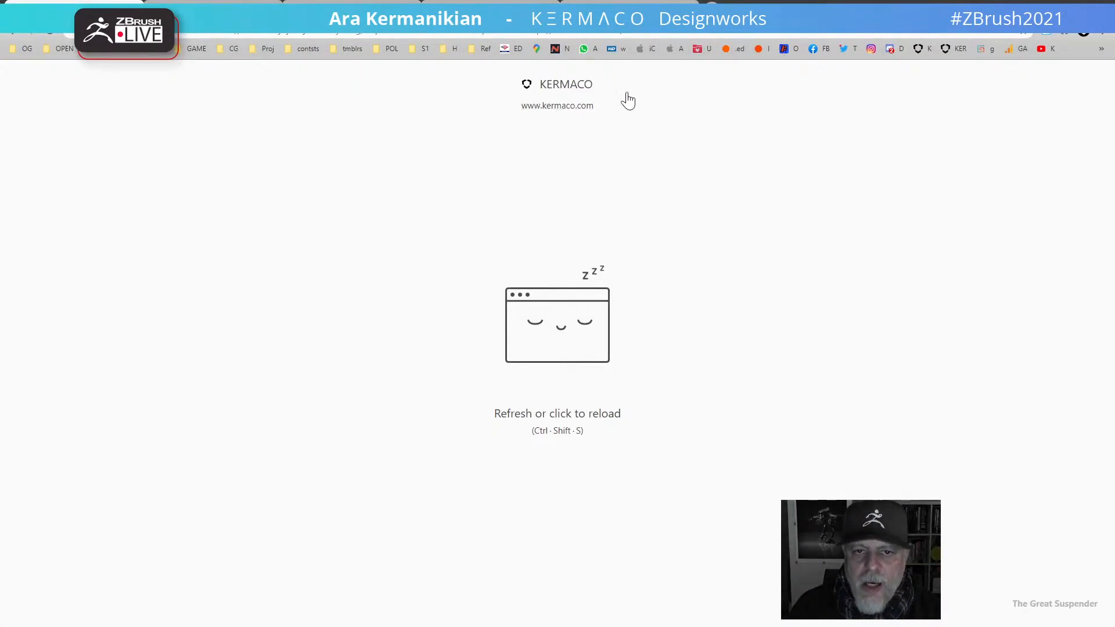
click(633, 256)
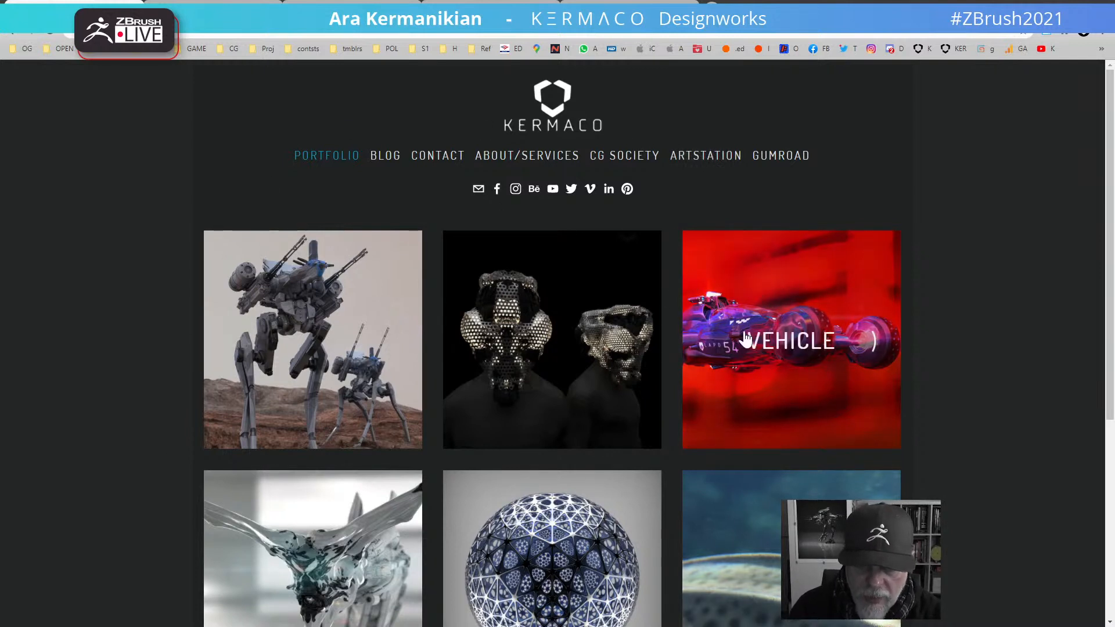
click(704, 158)
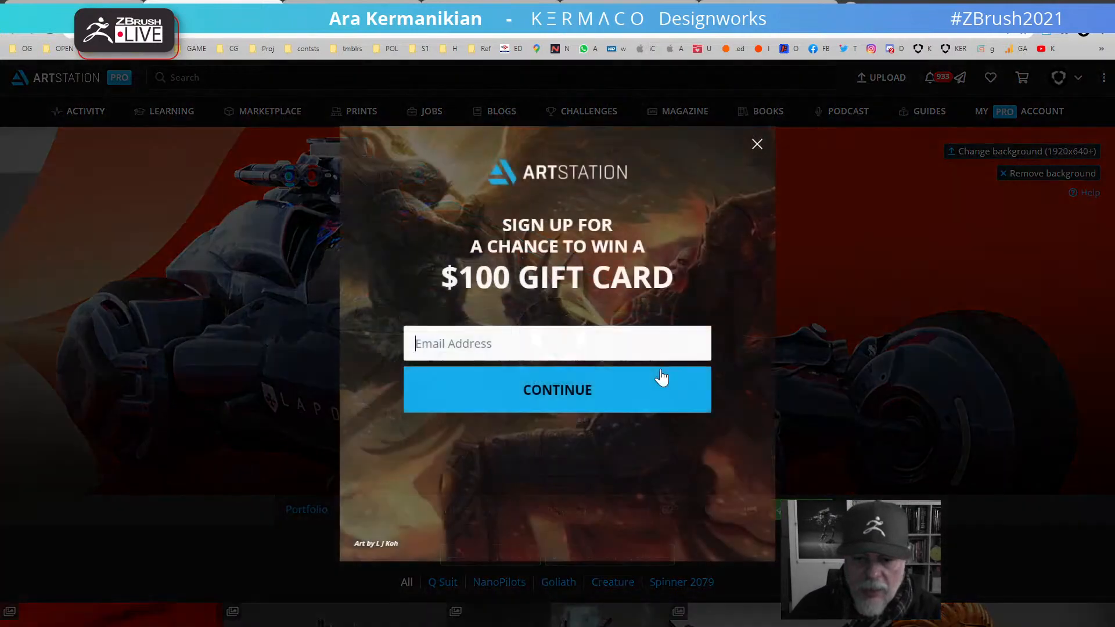
click(757, 144)
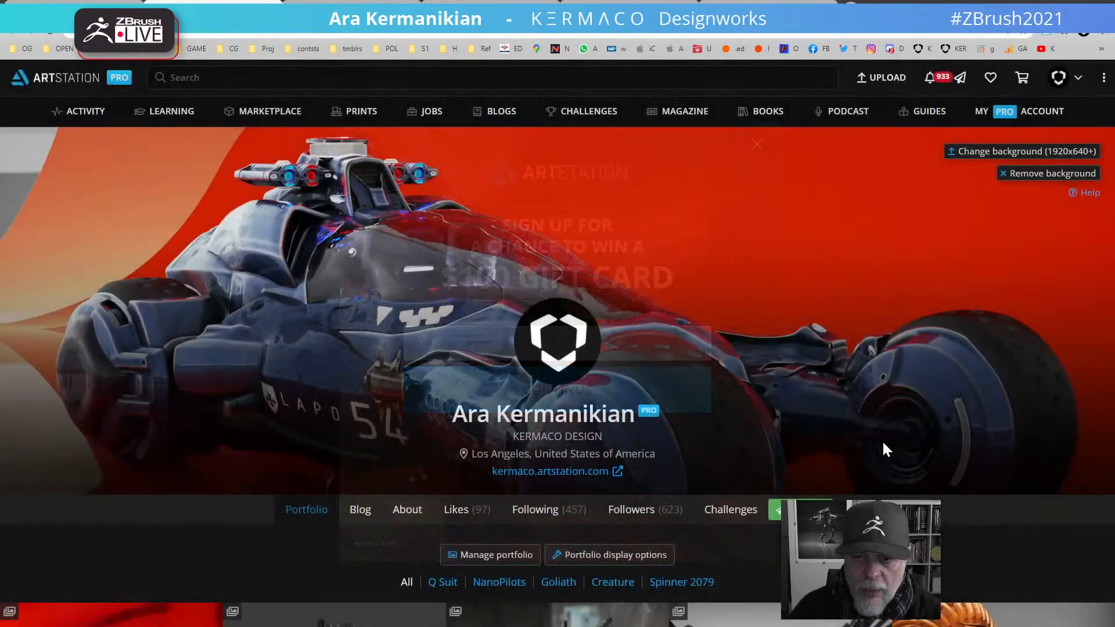
Step: Look through the artwork thumbnails and profile header on the KERMACO ArtStation portfolio
scroll(786, 365, down, 4)
scroll(788, 365, down, 4)
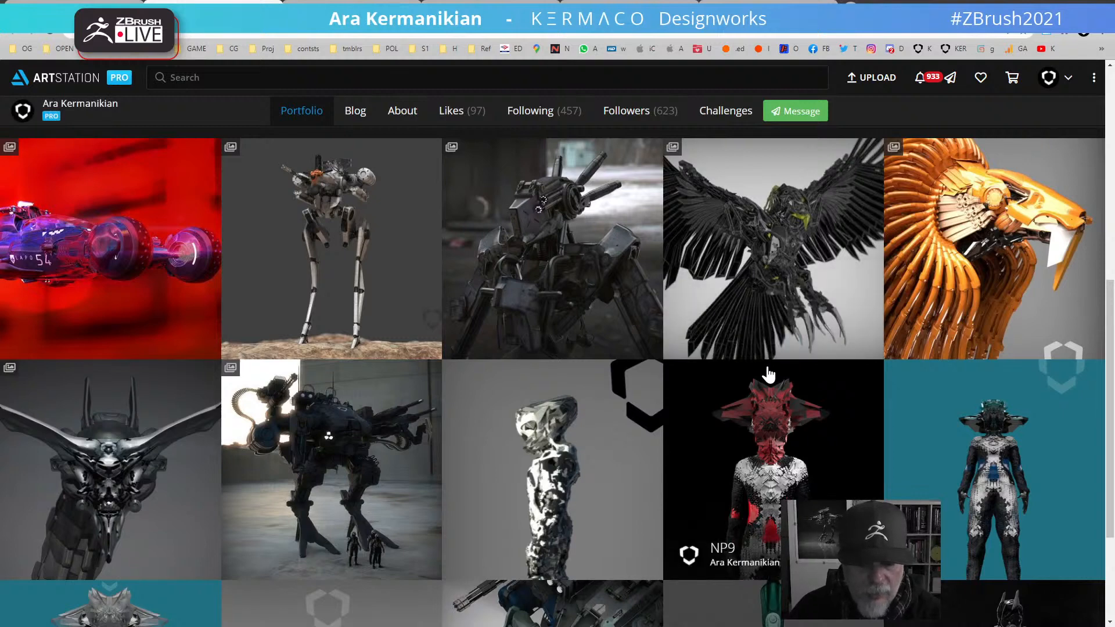
ctrl+scroll(768, 374, down, 1)
ctrl+scroll(767, 375, up, 1)
ctrl+scroll(767, 375, up, 1)
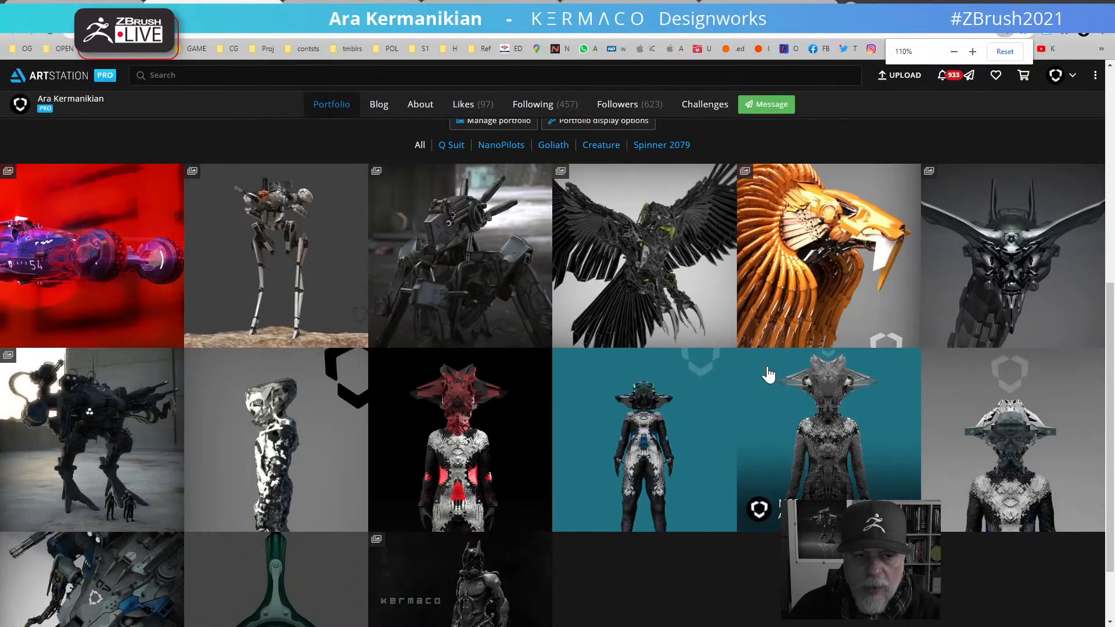
ctrl+scroll(767, 375, down, 1)
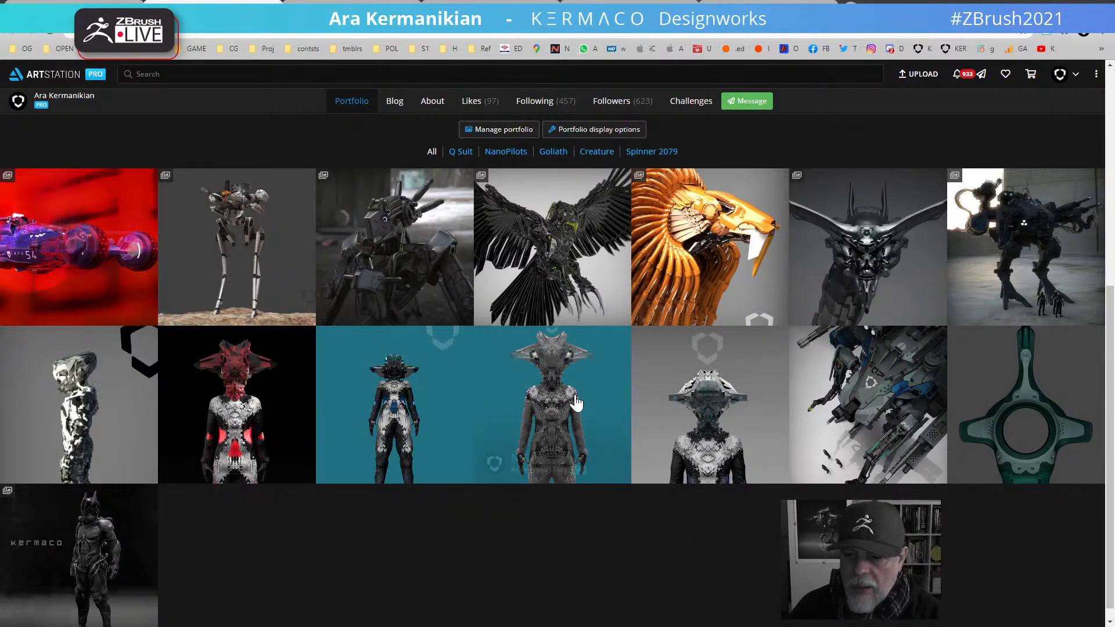
scroll(699, 500, up, 1)
scroll(682, 443, up, 5)
scroll(680, 437, down, 4)
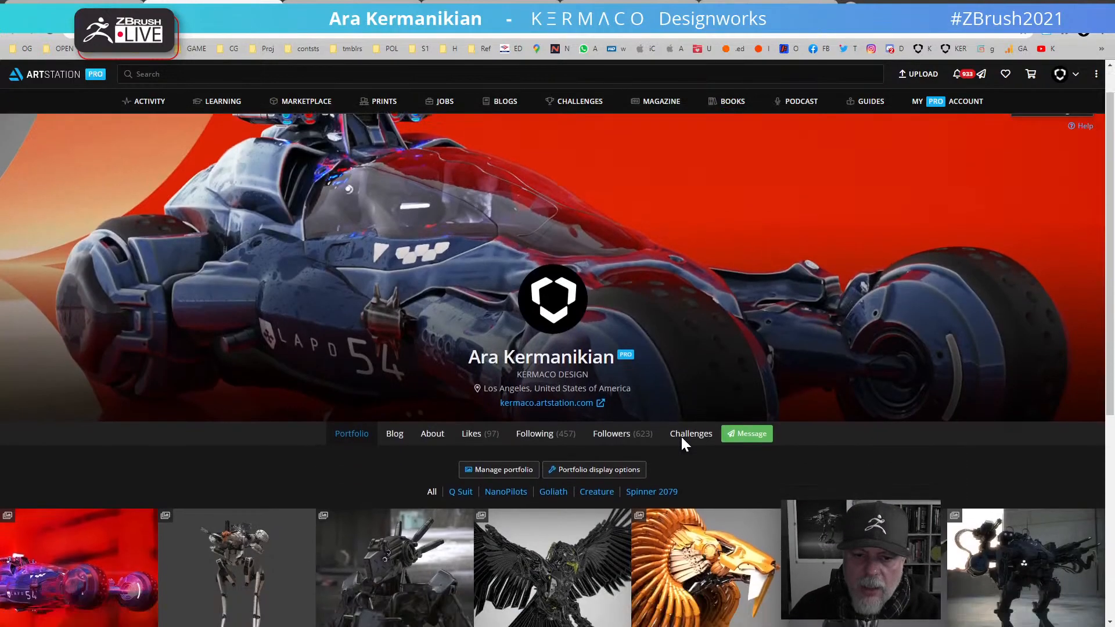
scroll(677, 461, up, 4)
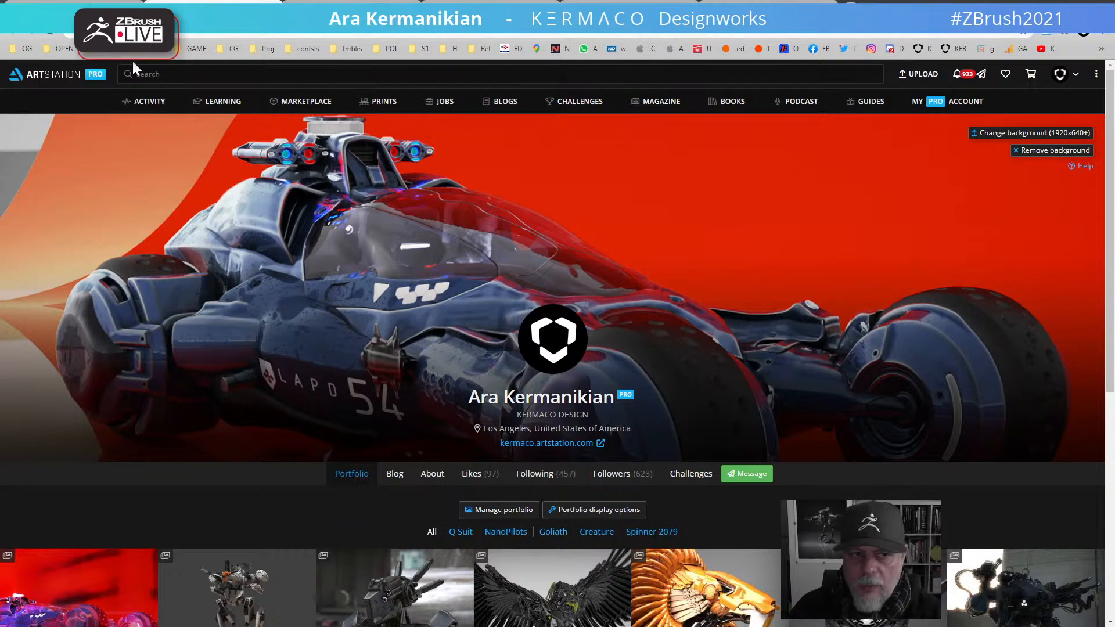
Step: Reload the kermaco Instagram post of 3D mech thumbnails and look through it and the post showing two tires
click(352, 7)
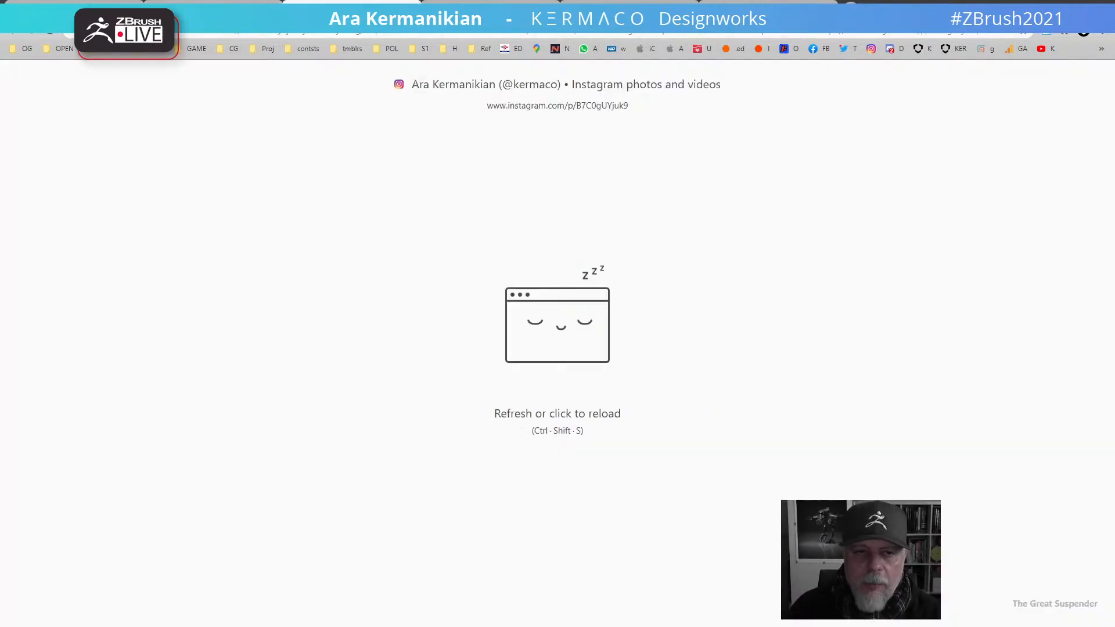
click(601, 314)
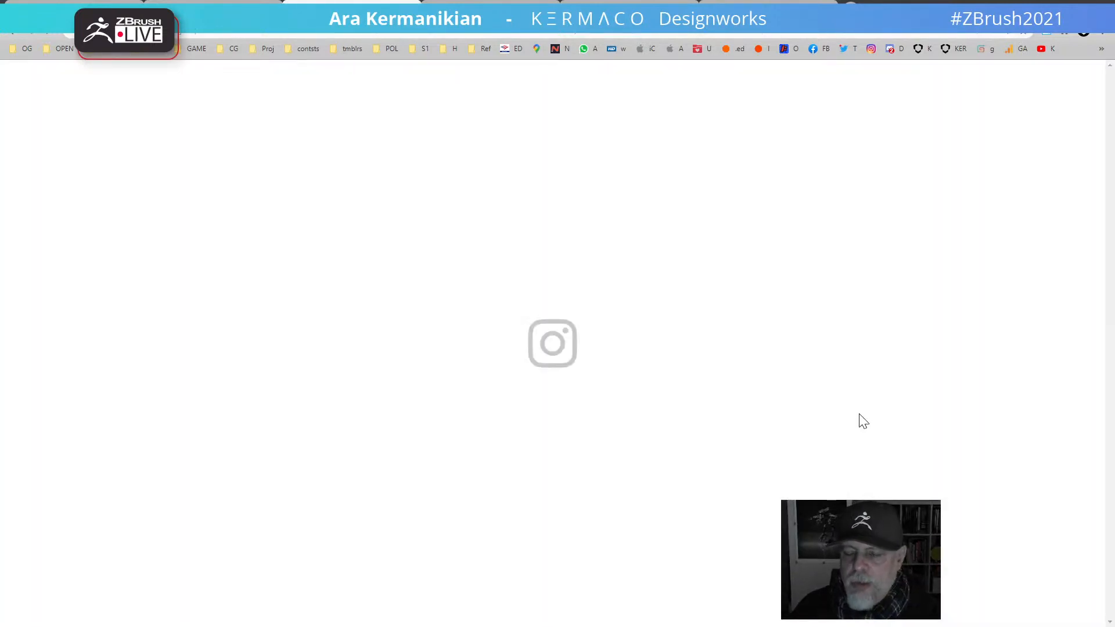
scroll(862, 421, down, 5)
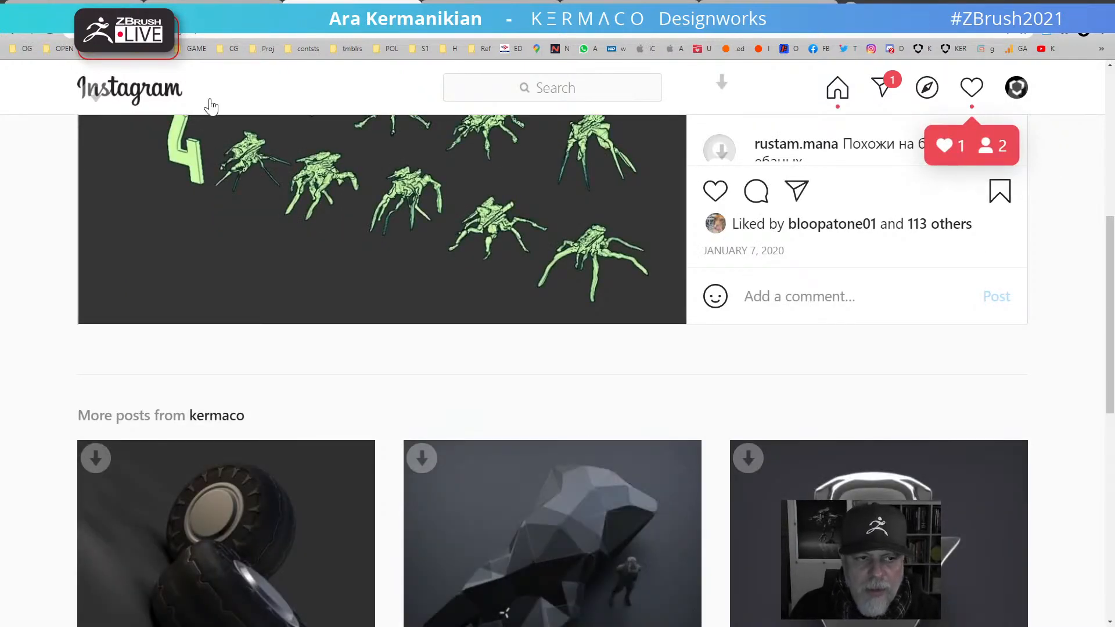
ctrl+scroll(620, 331, down, 2)
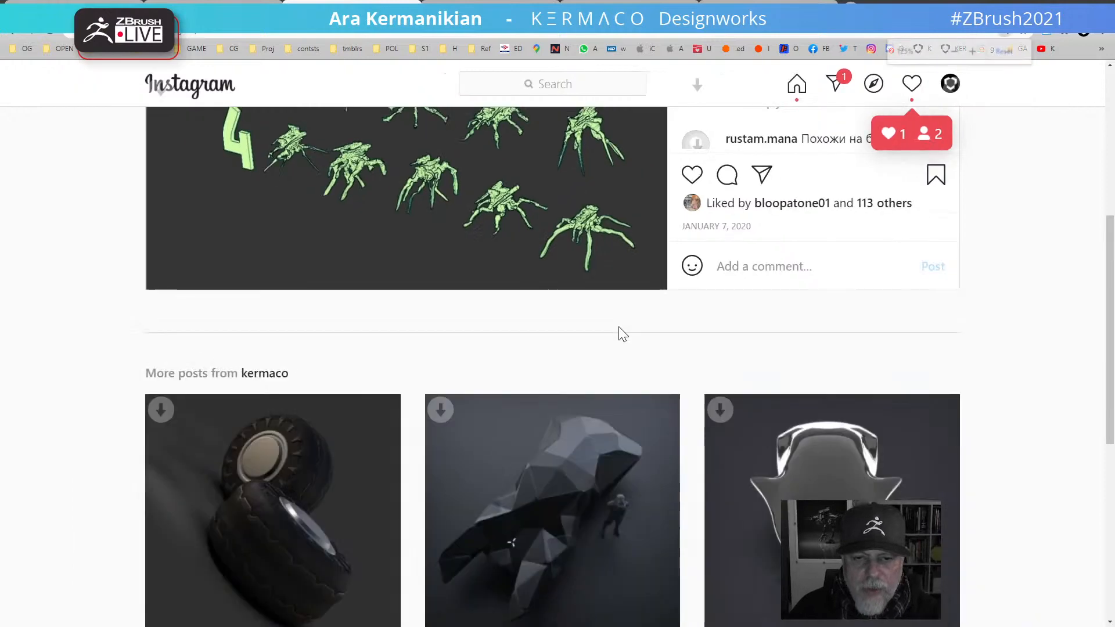
scroll(621, 340, up, 4)
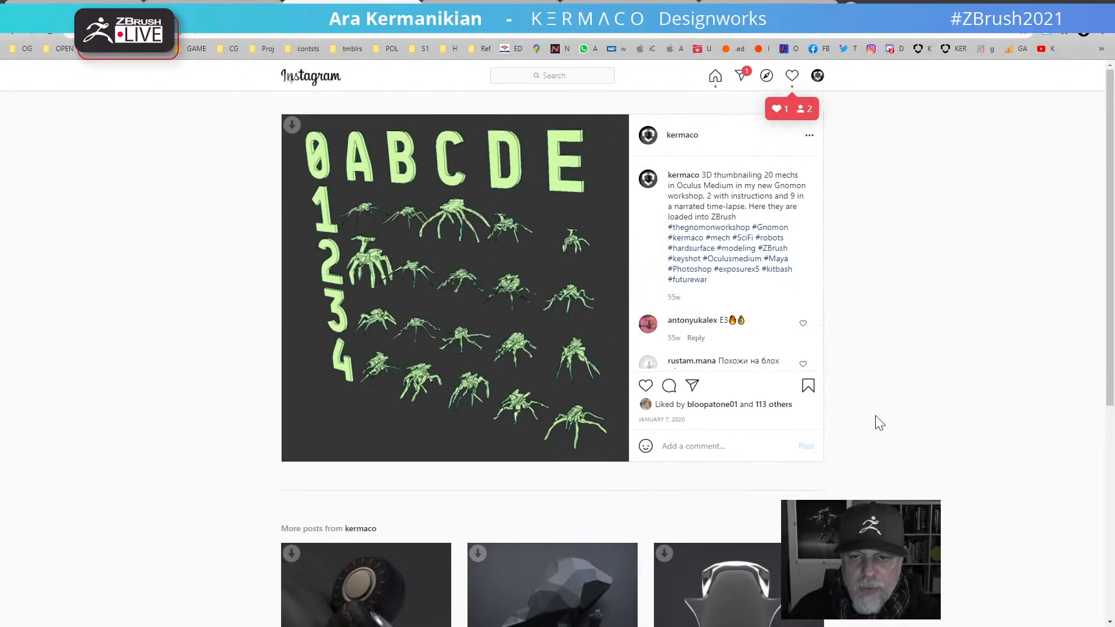
scroll(979, 464, down, 3)
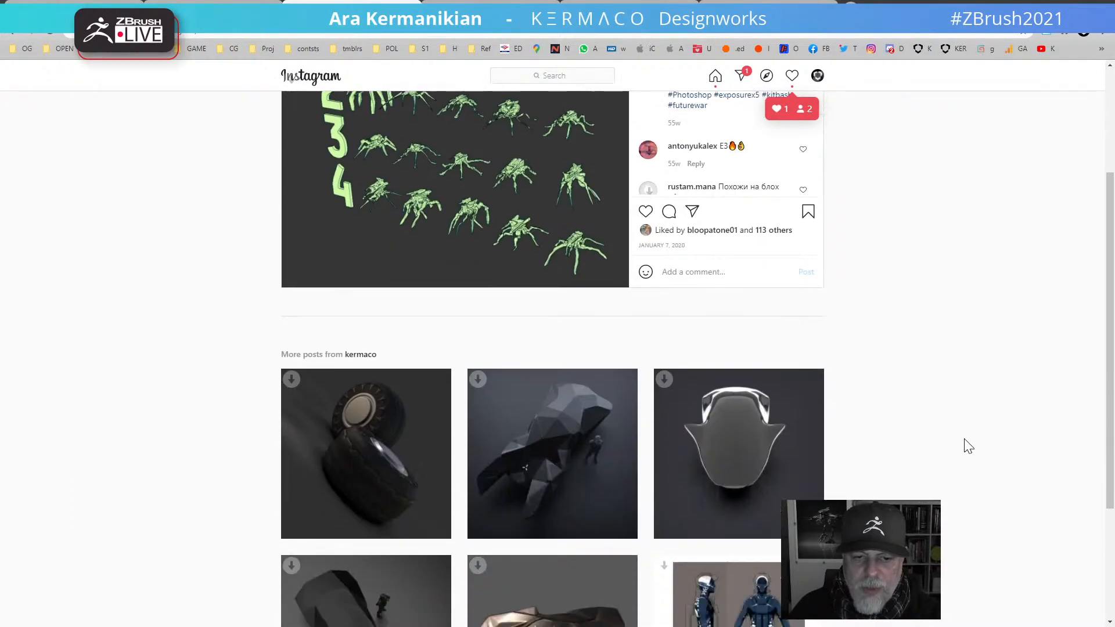
click(405, 479)
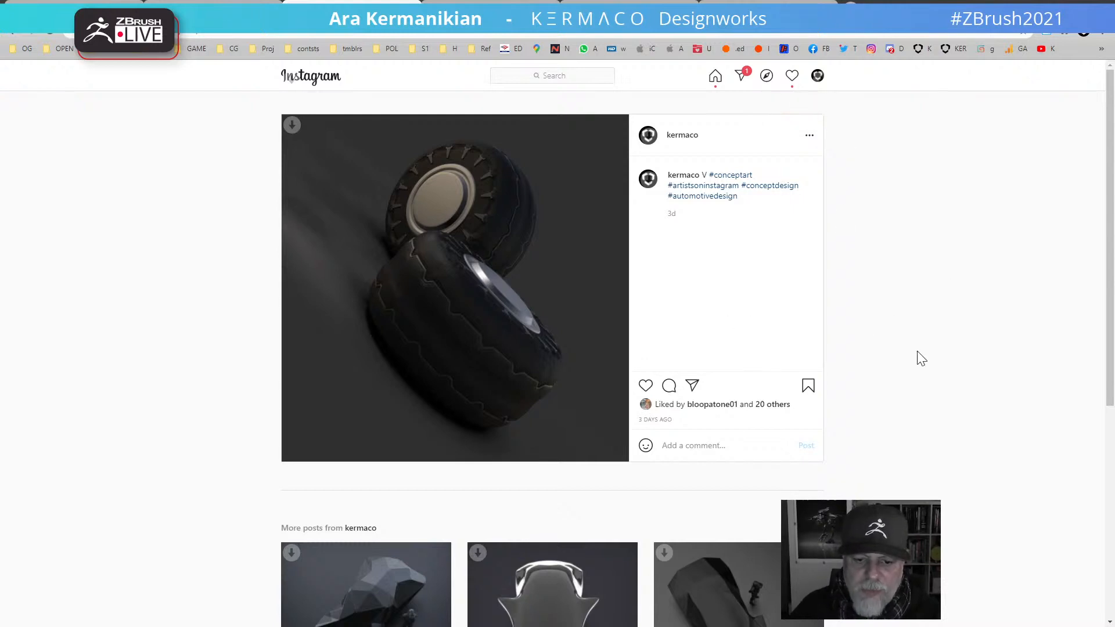
scroll(926, 366, down, 4)
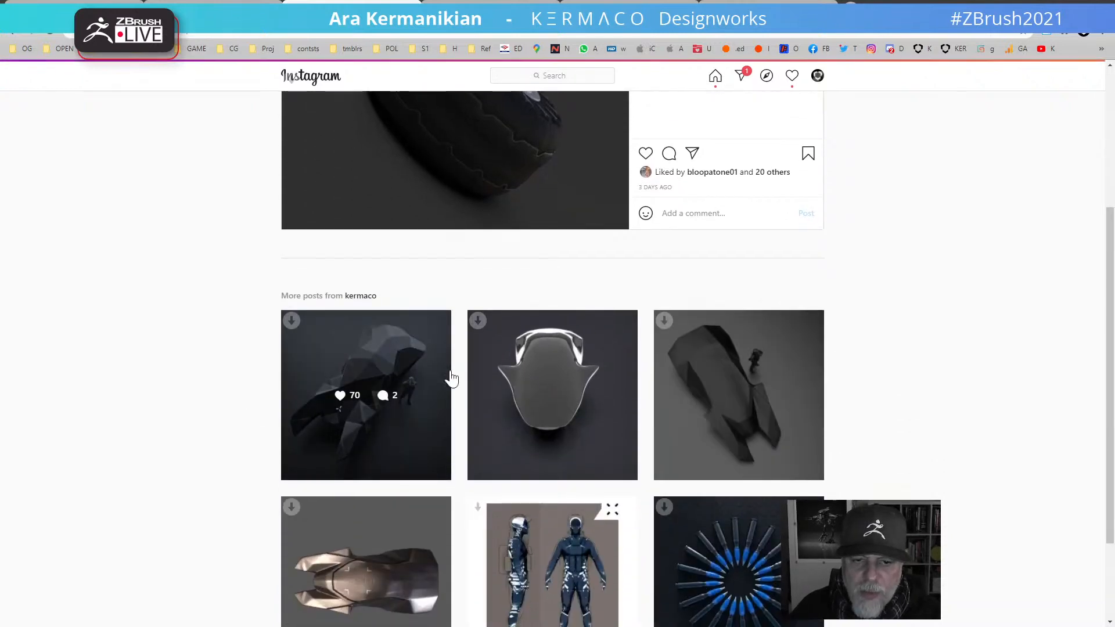
Step: Look through kermaco's NOX and VACUI low-poly vehicle posts and the related post thumbnails
click(401, 359)
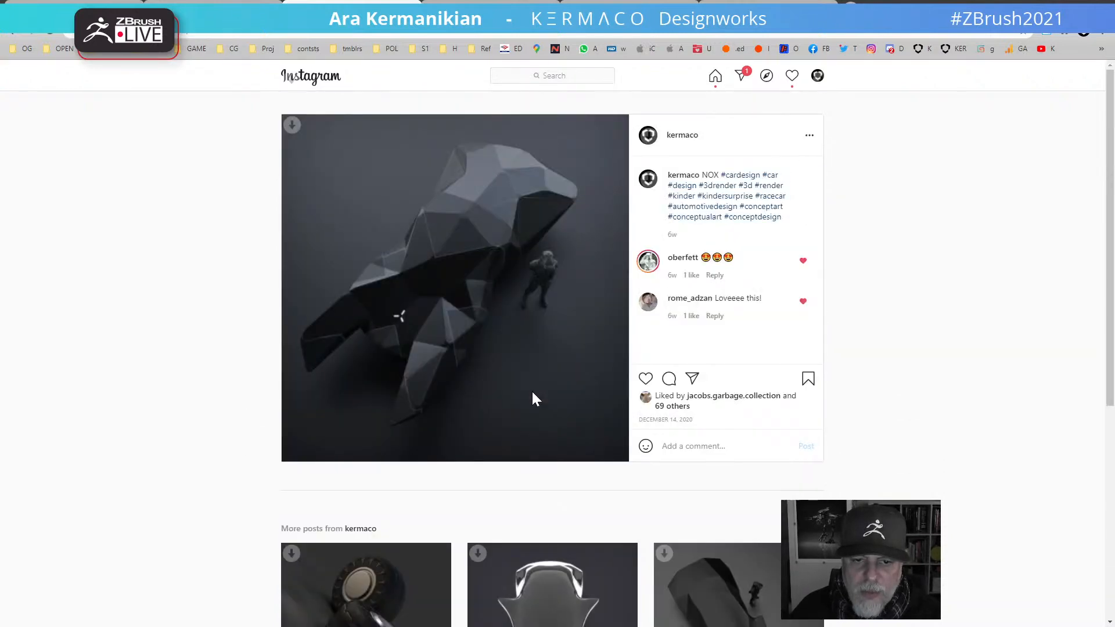
click(729, 598)
scroll(668, 456, down, 2)
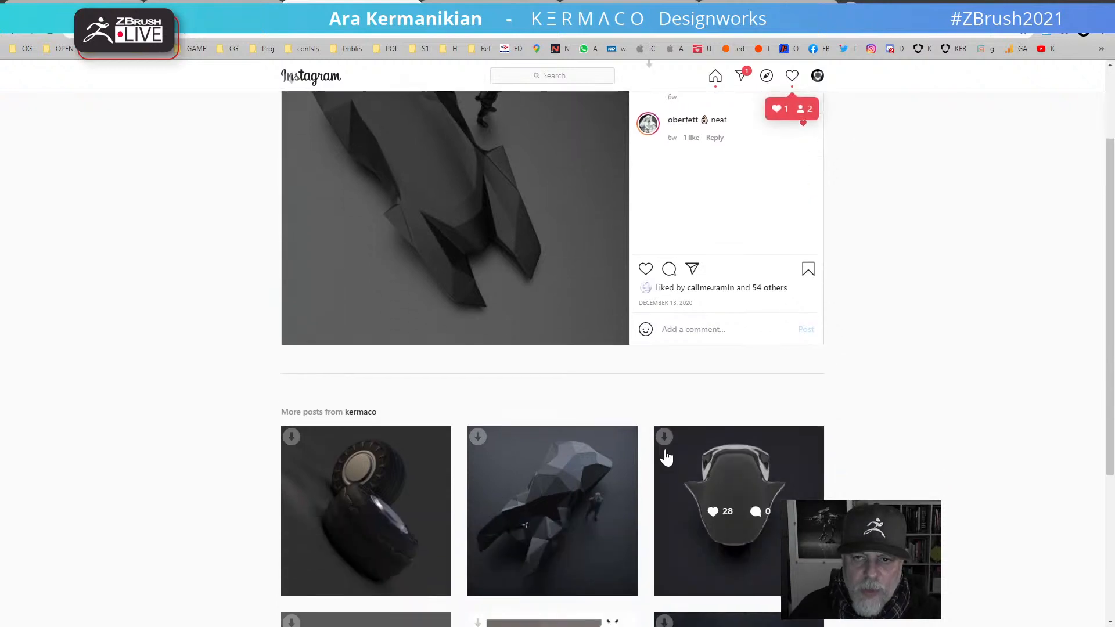
scroll(665, 456, down, 4)
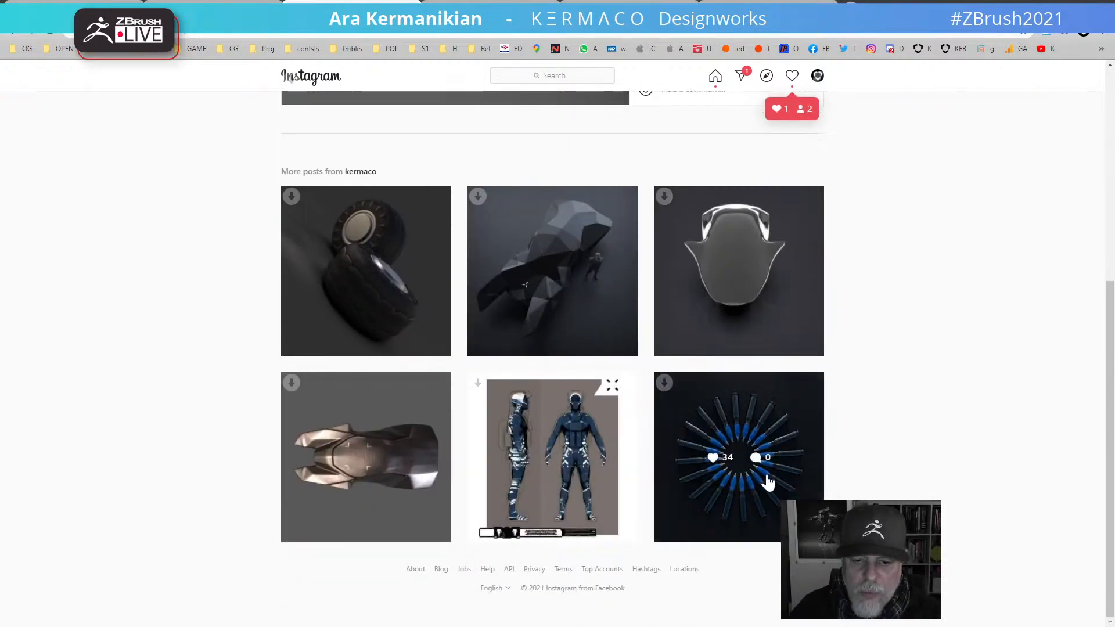
scroll(913, 419, up, 6)
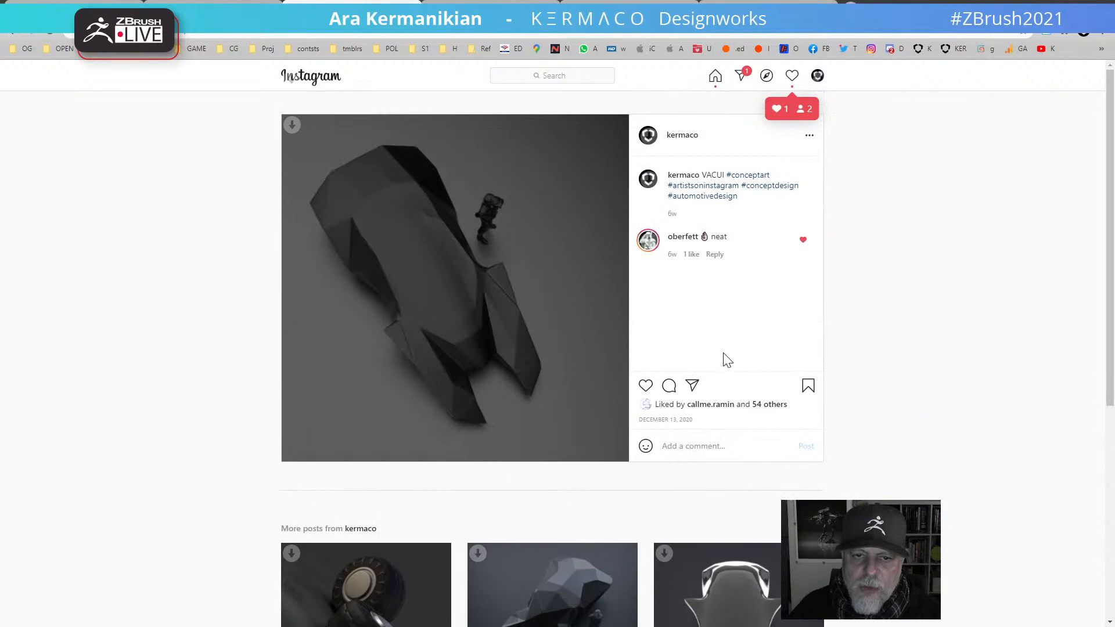
click(332, 83)
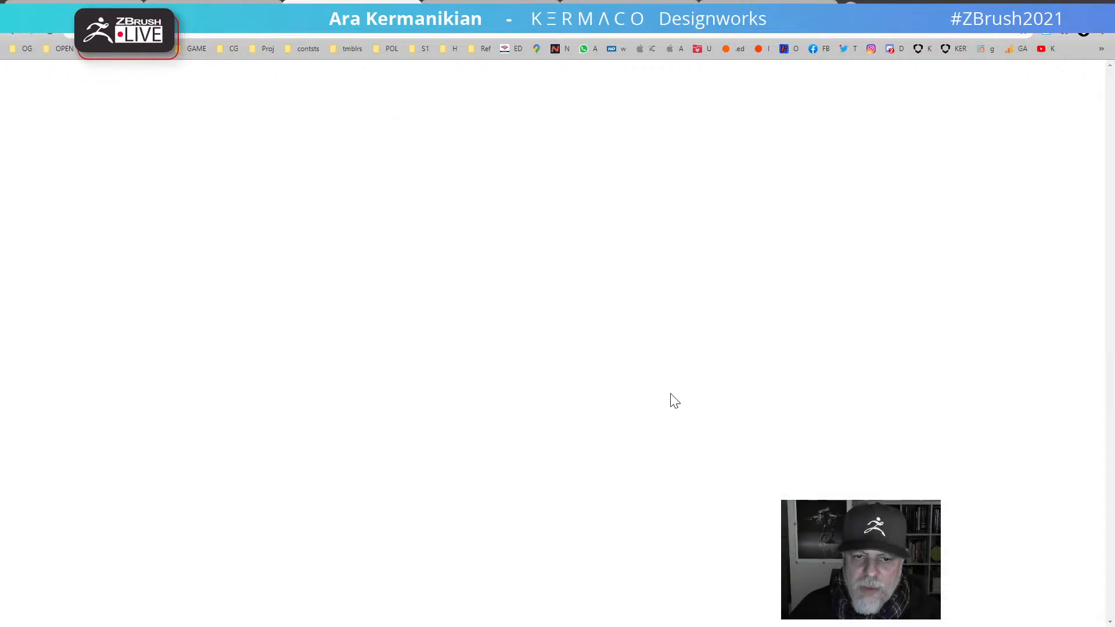
scroll(604, 436, down, 3)
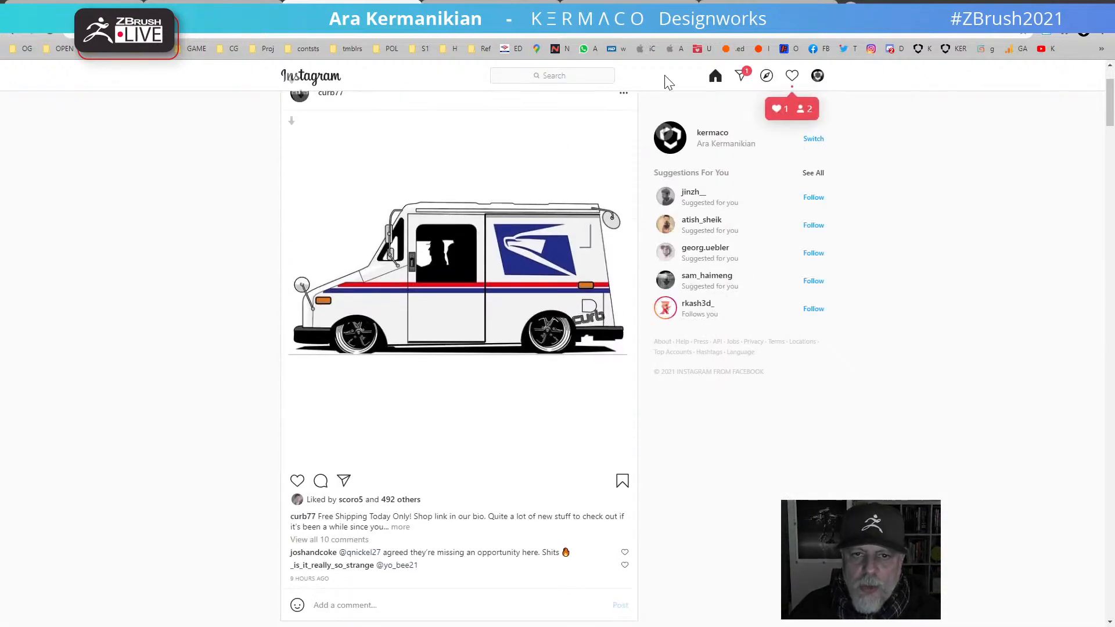
click(713, 134)
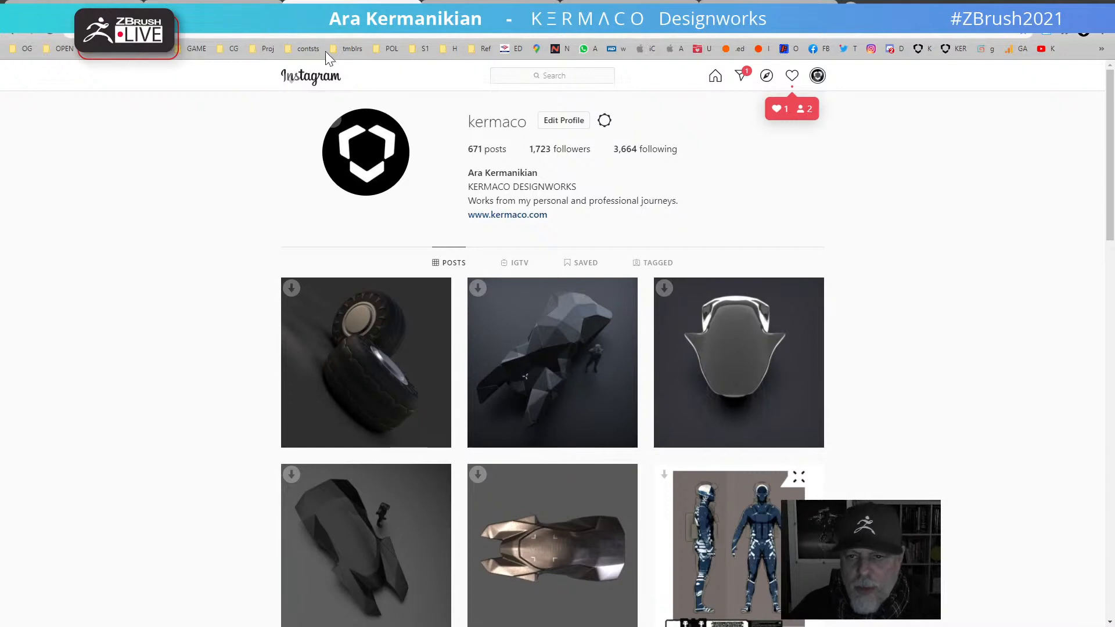
scroll(643, 455, down, 10)
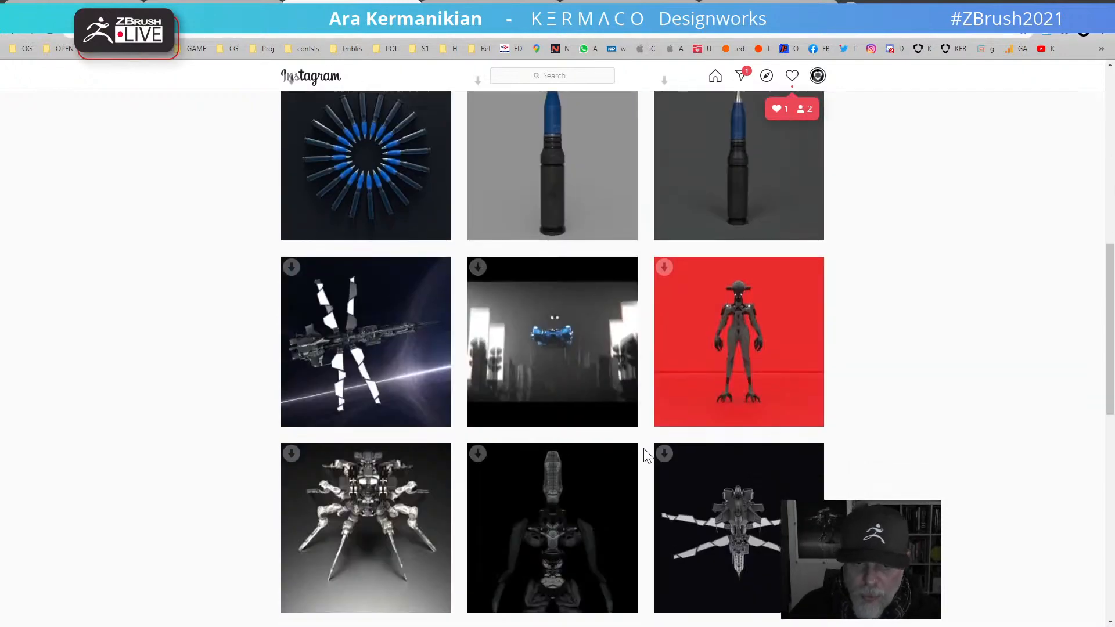
scroll(644, 455, up, 4)
scroll(644, 455, down, 4)
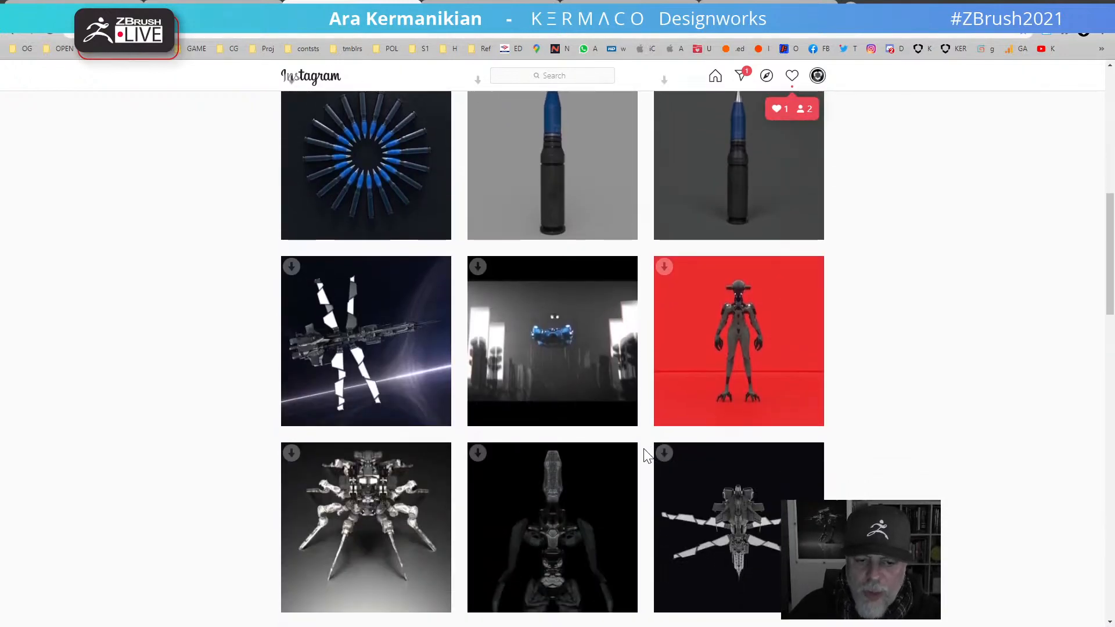
scroll(643, 449, down, 11)
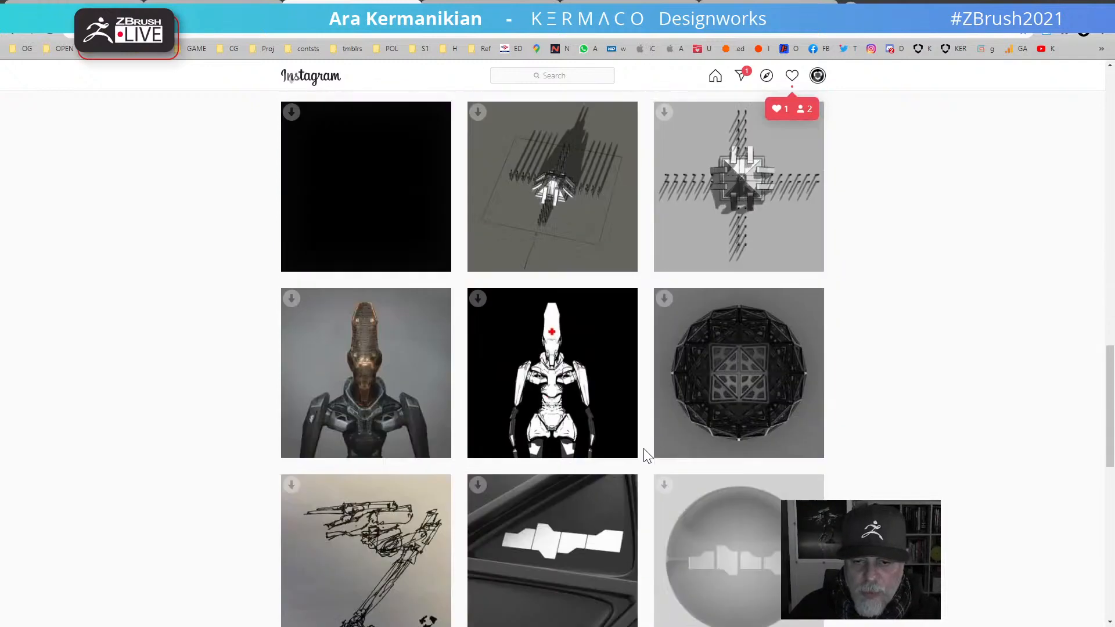
scroll(643, 455, up, 15)
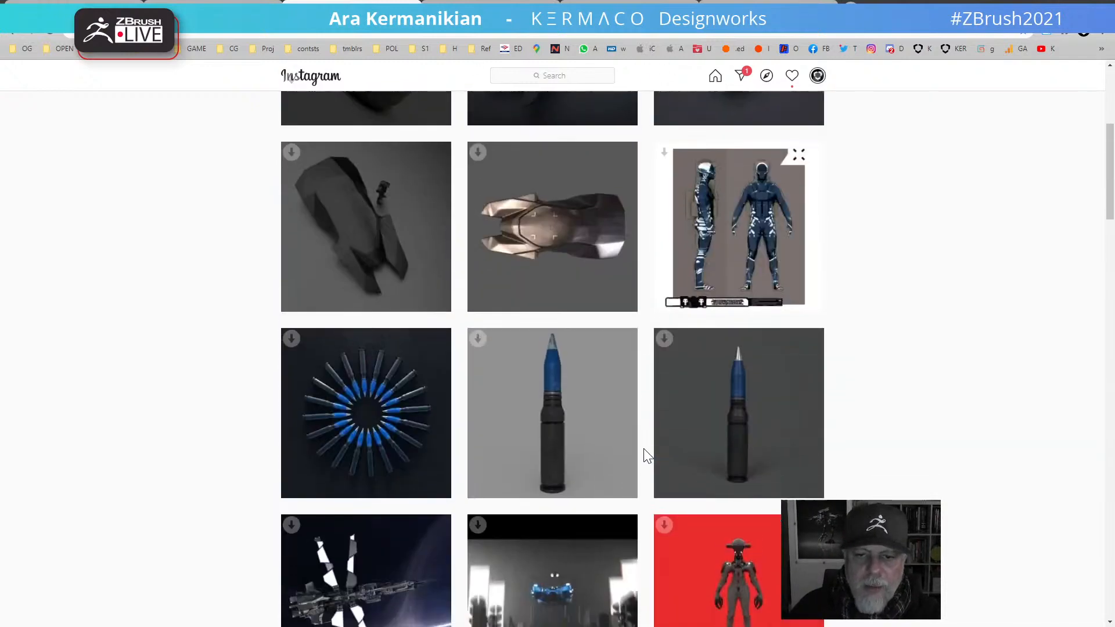
scroll(648, 455, up, 4)
scroll(648, 456, down, 17)
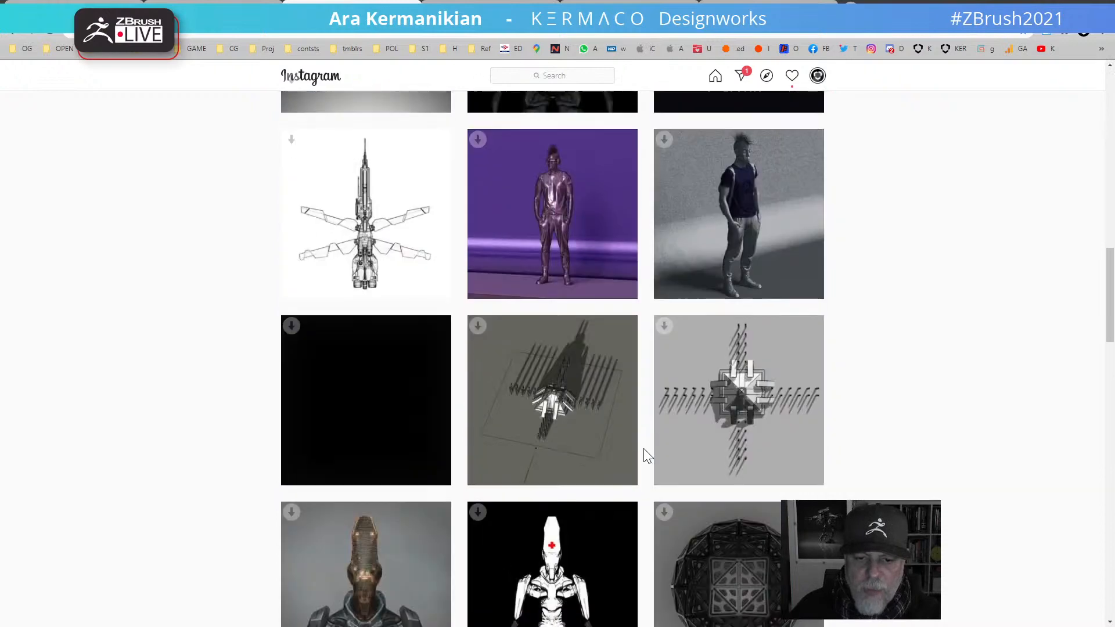
scroll(644, 455, down, 8)
scroll(644, 455, up, 7)
Step: View the #five post of the structure with long shadows and the #antidote19 robot post, closing each
click(597, 360)
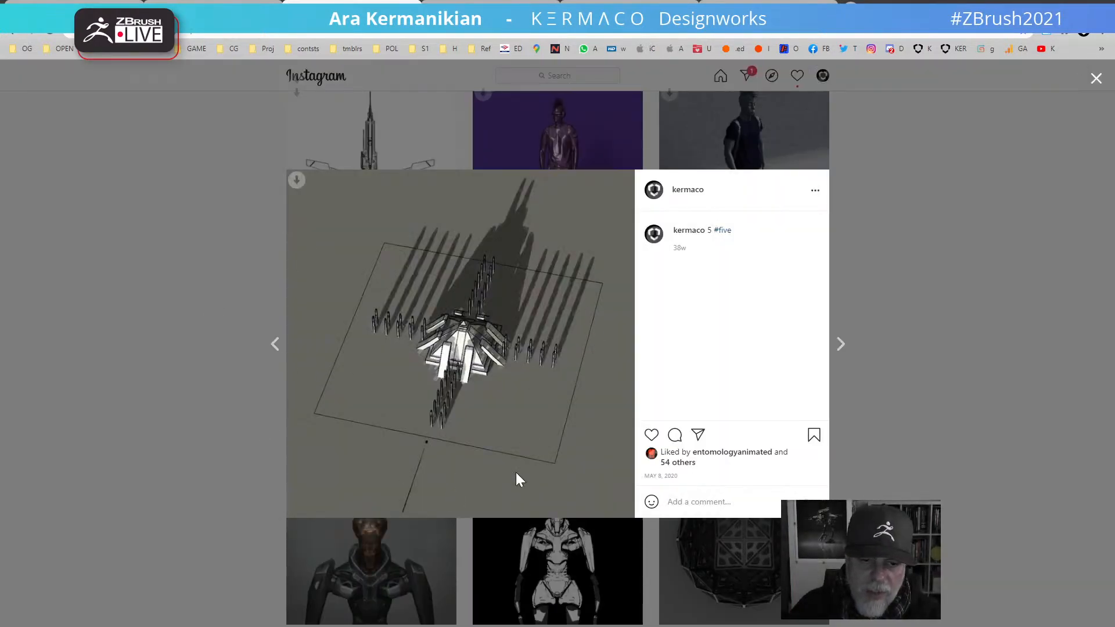
click(960, 359)
scroll(894, 467, down, 3)
scroll(894, 468, down, 4)
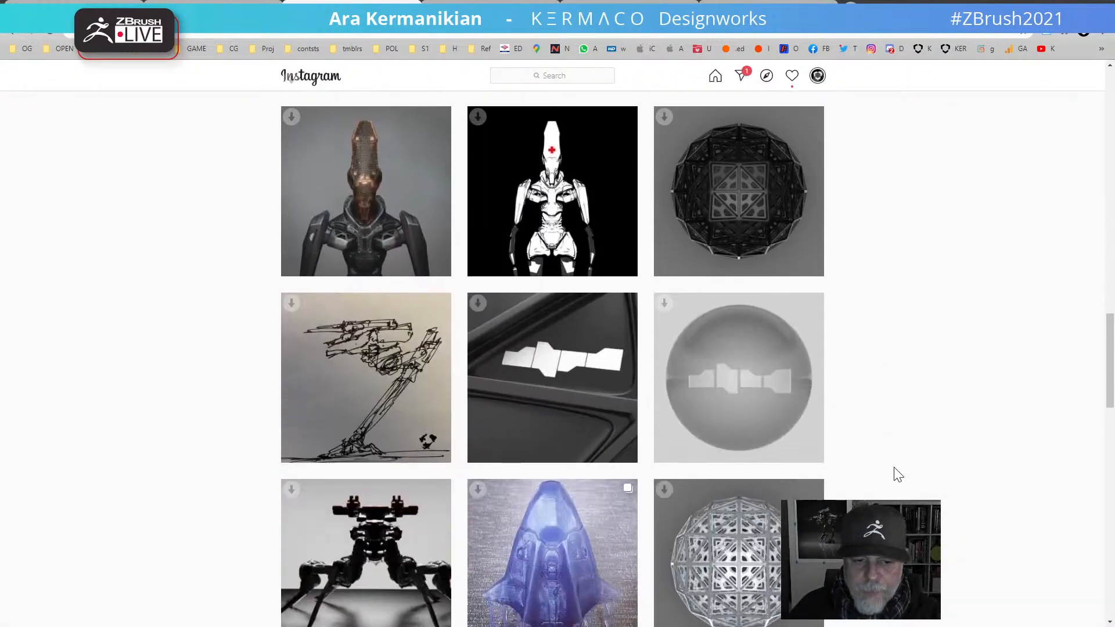
click(558, 225)
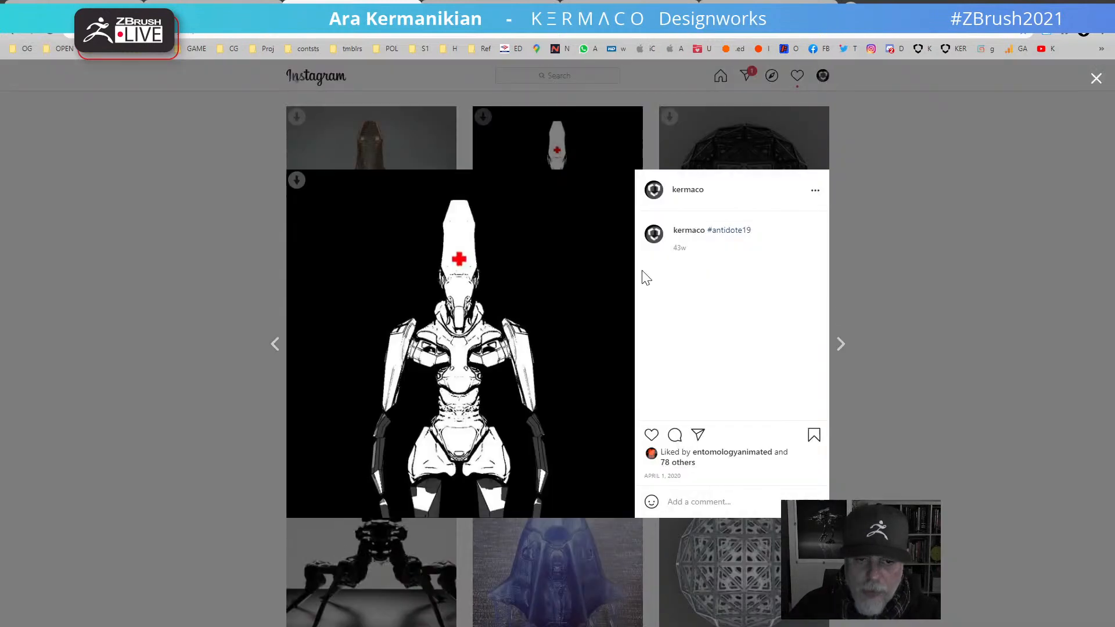
click(950, 276)
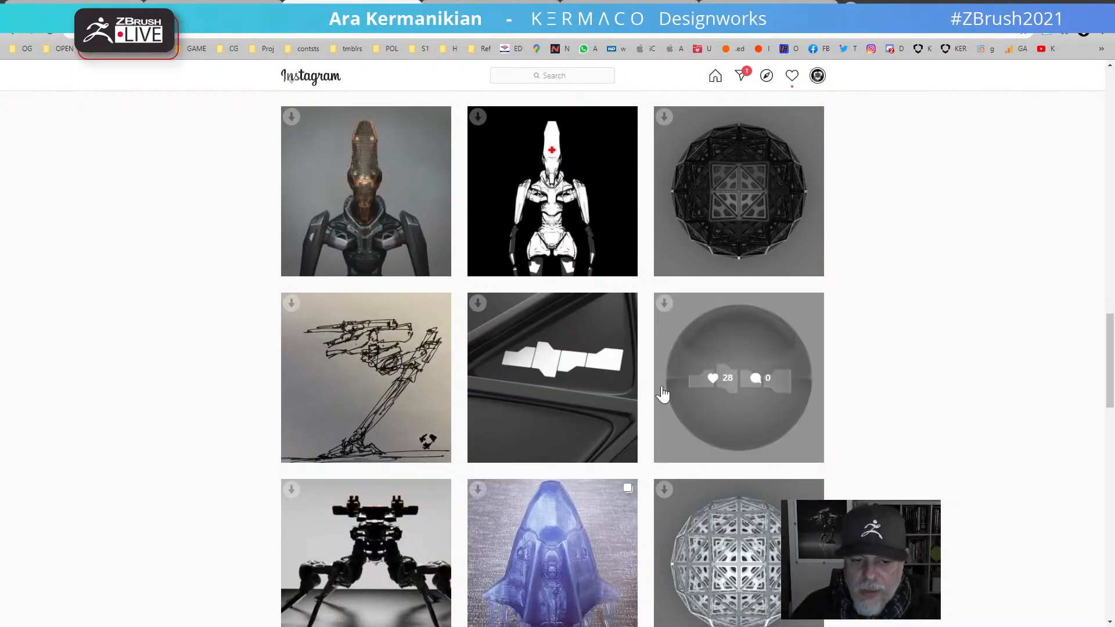
Step: View the spinner drone render and spinner drone 3D print posts, and return to the start of the profile
scroll(665, 390, up, 1)
scroll(661, 398, down, 8)
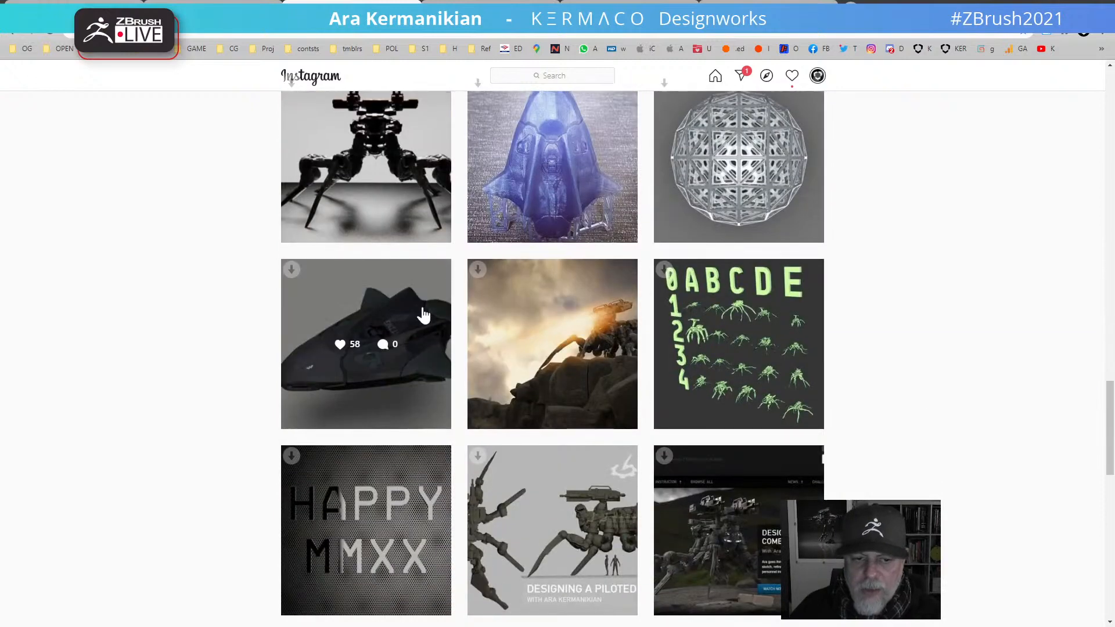
click(403, 367)
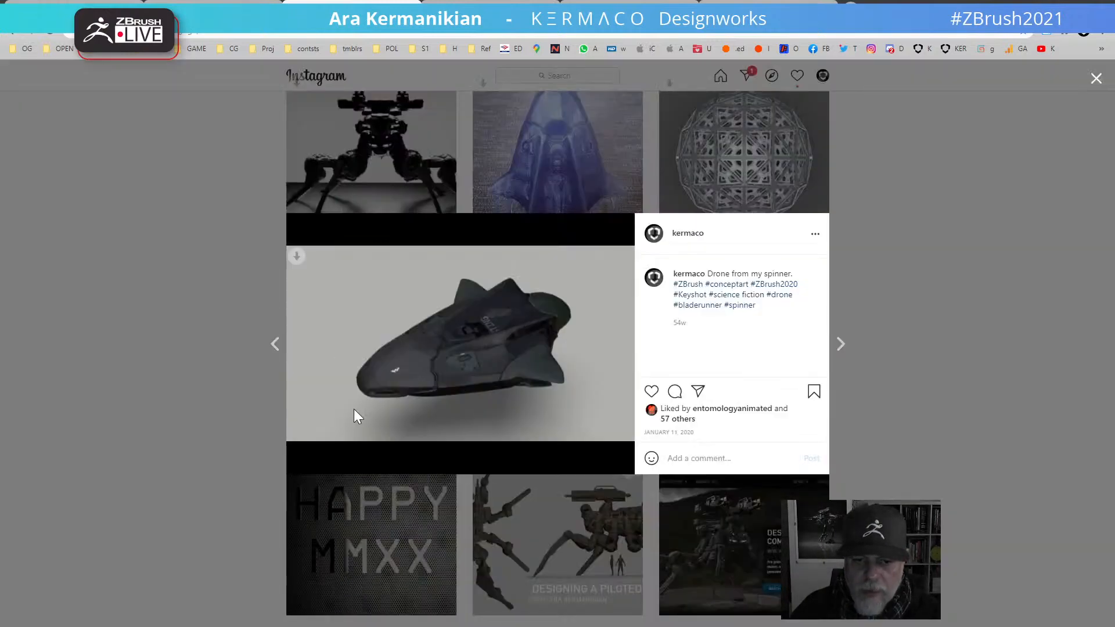
click(876, 269)
click(597, 185)
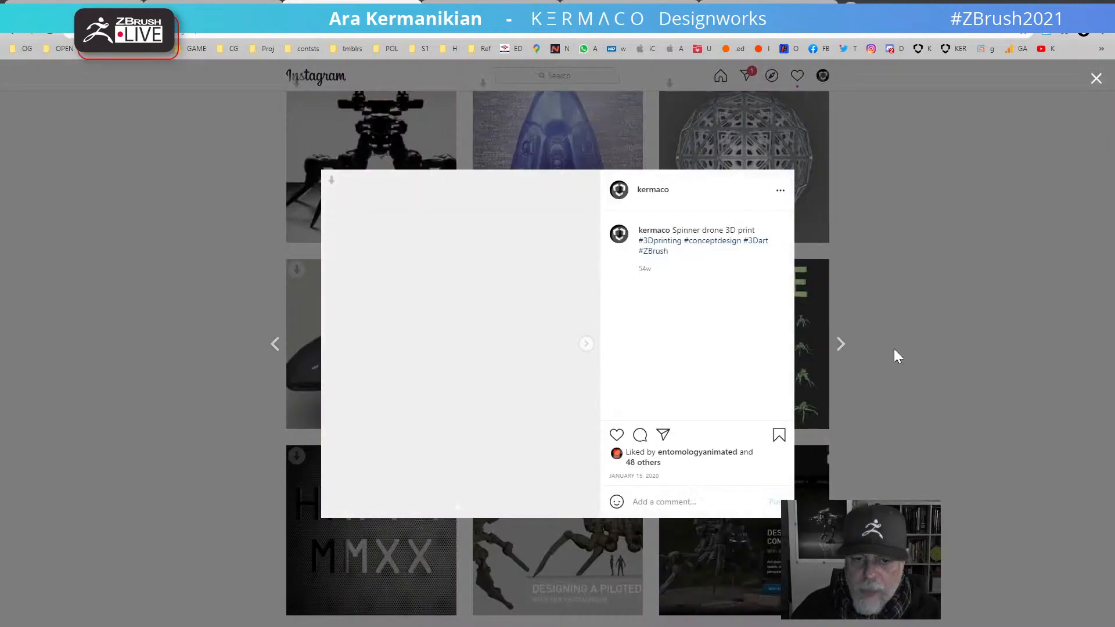
click(925, 347)
scroll(918, 416, up, 10)
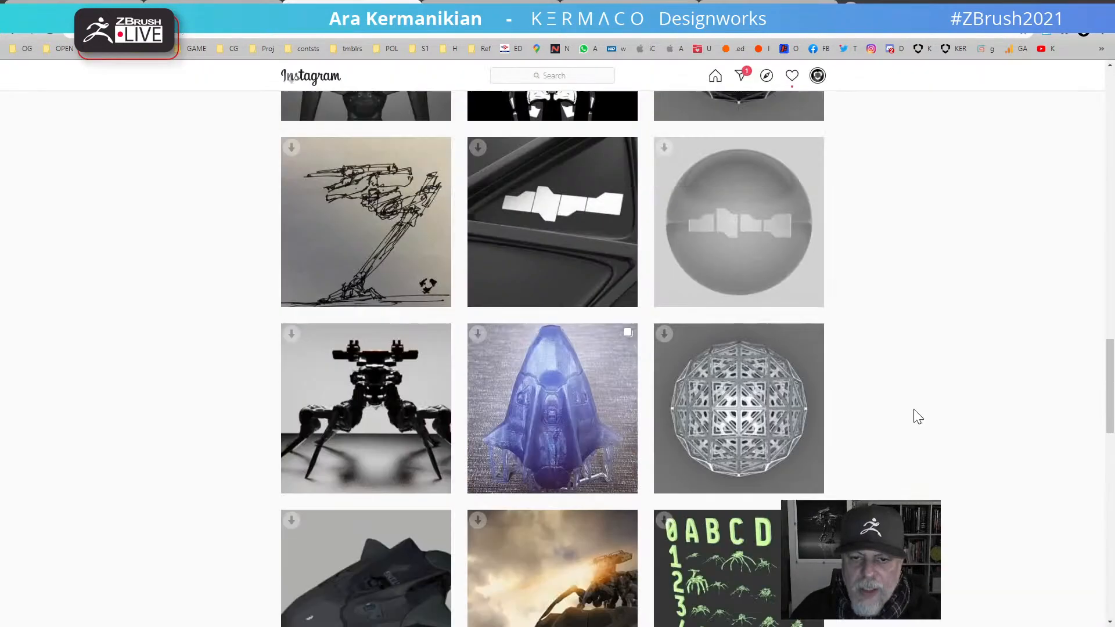
scroll(918, 416, up, 5)
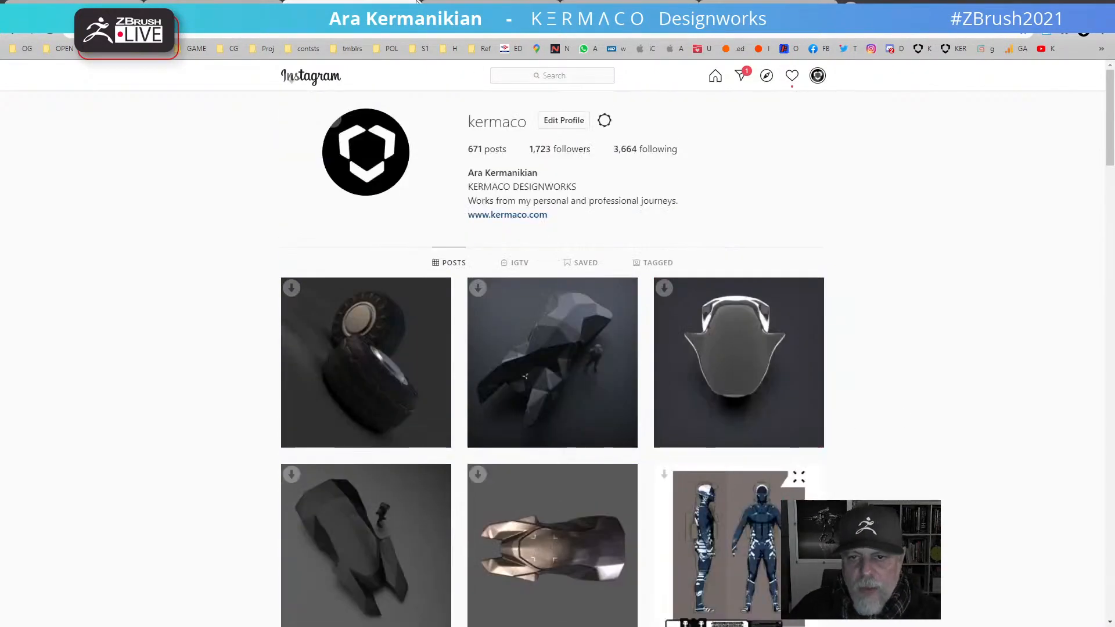
Step: Switch back to ZBrush, make the ankle segment between shin and foot the active subtool, and isolate it
click(1048, 7)
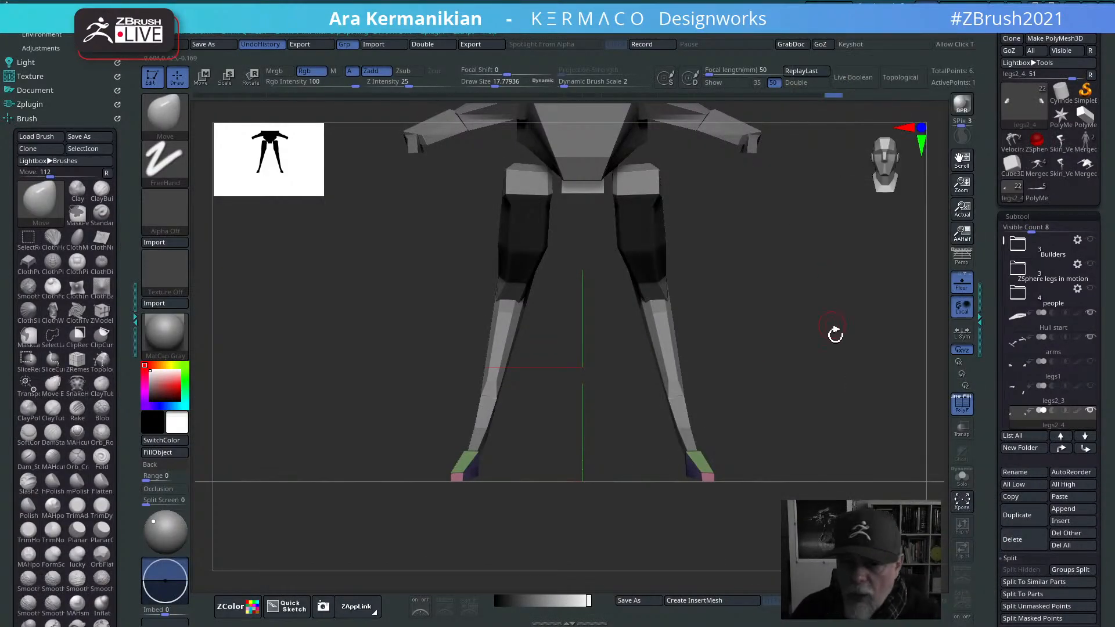
drag(824, 320, 763, 381)
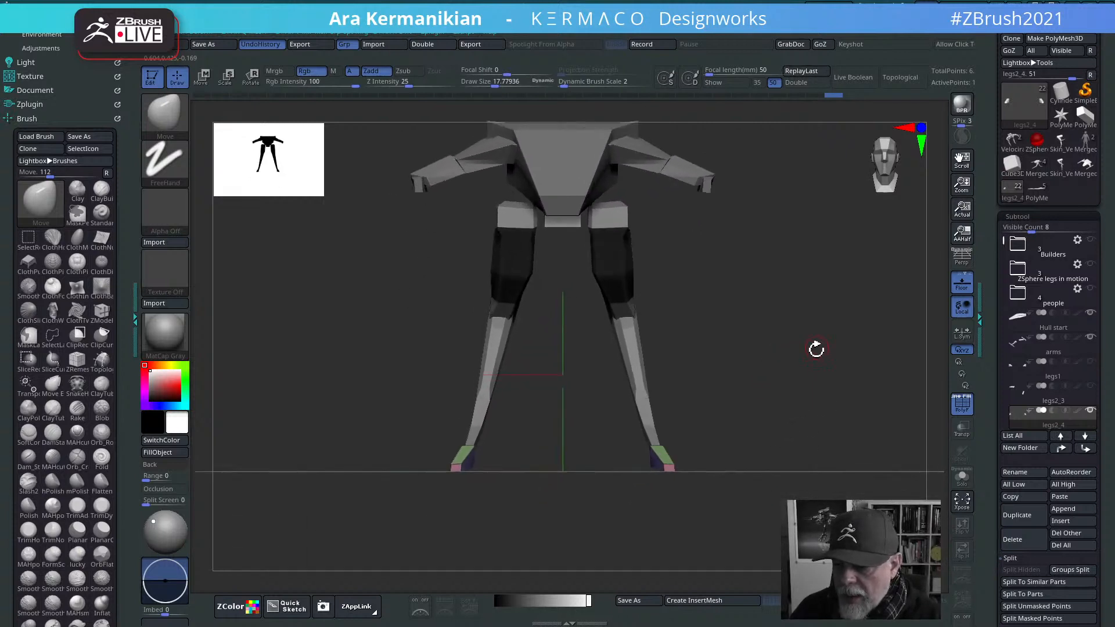
drag(816, 349, 775, 352)
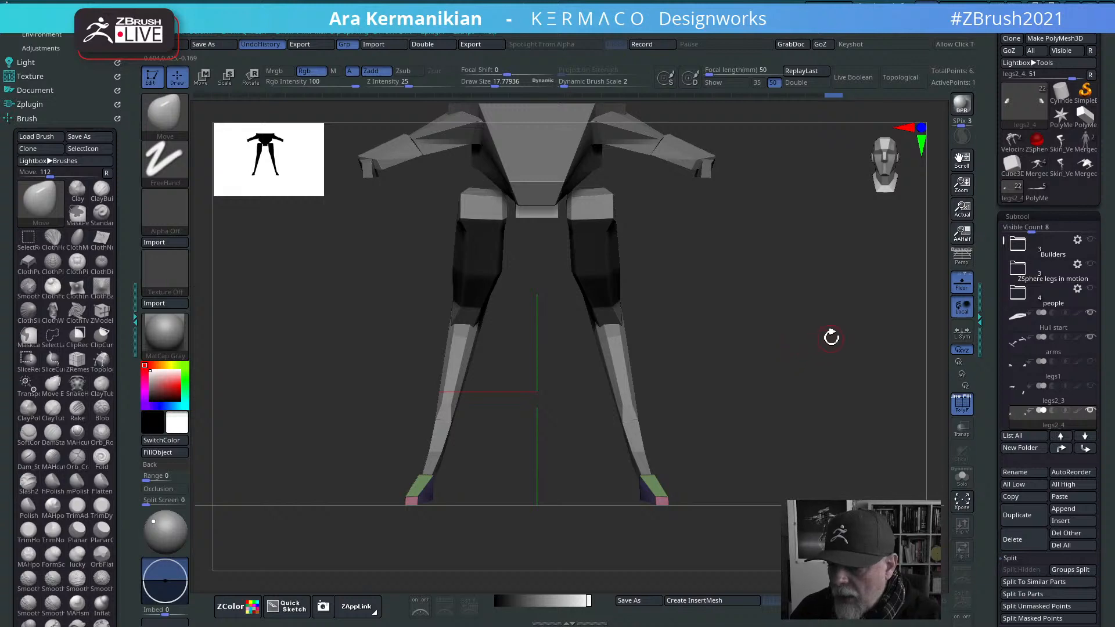
drag(842, 337, 685, 365)
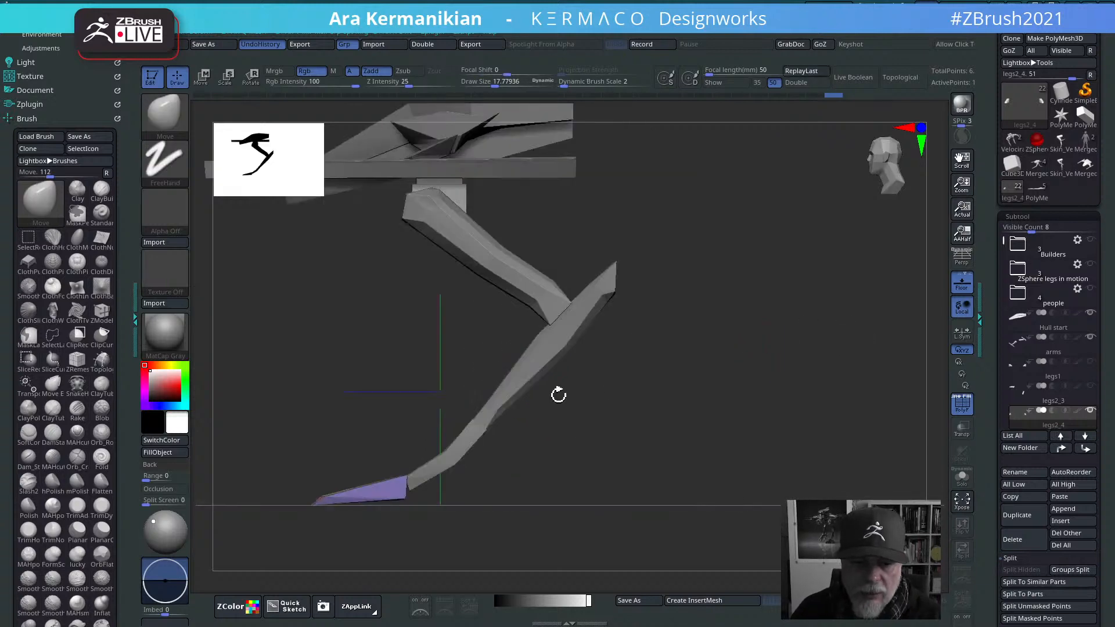
drag(612, 464, 748, 466)
alt+click(621, 463)
drag(734, 425, 577, 405)
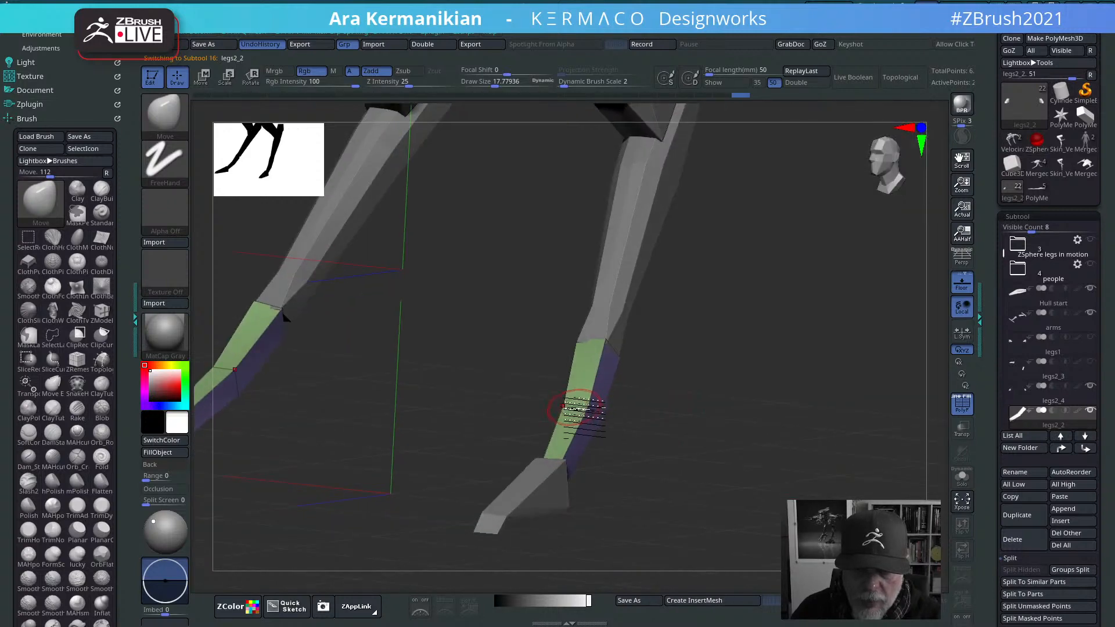
drag(687, 431, 635, 410)
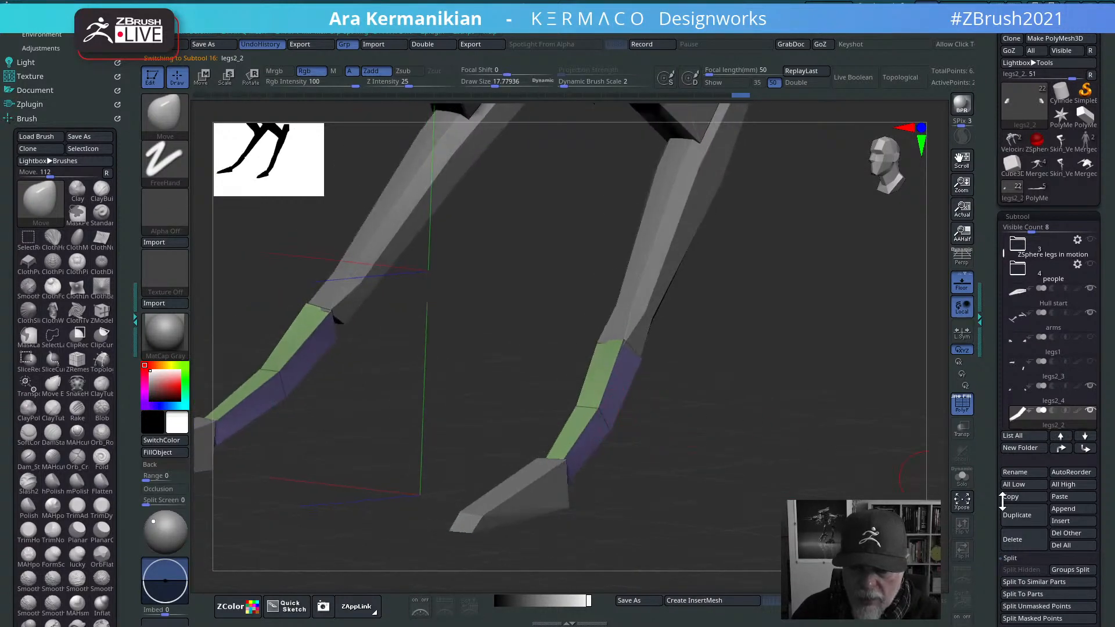
click(962, 479)
Step: Insert edge loops with the ZModeler brush lengthwise along the ankle segment's faces and across it near its ends
key(b)
key(z)
key(m)
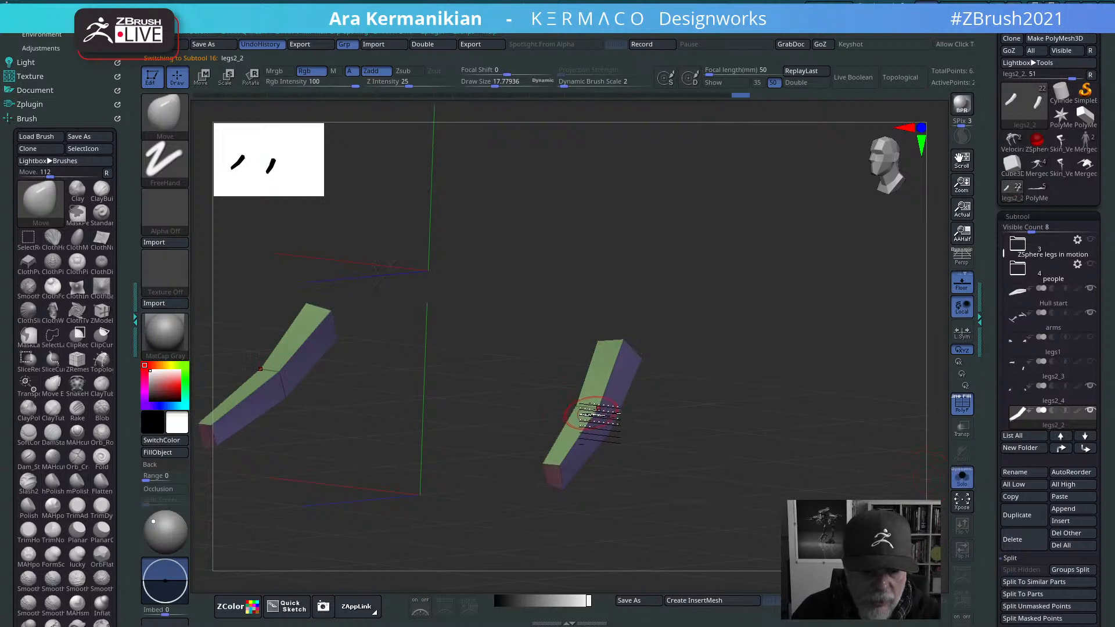
click(562, 409)
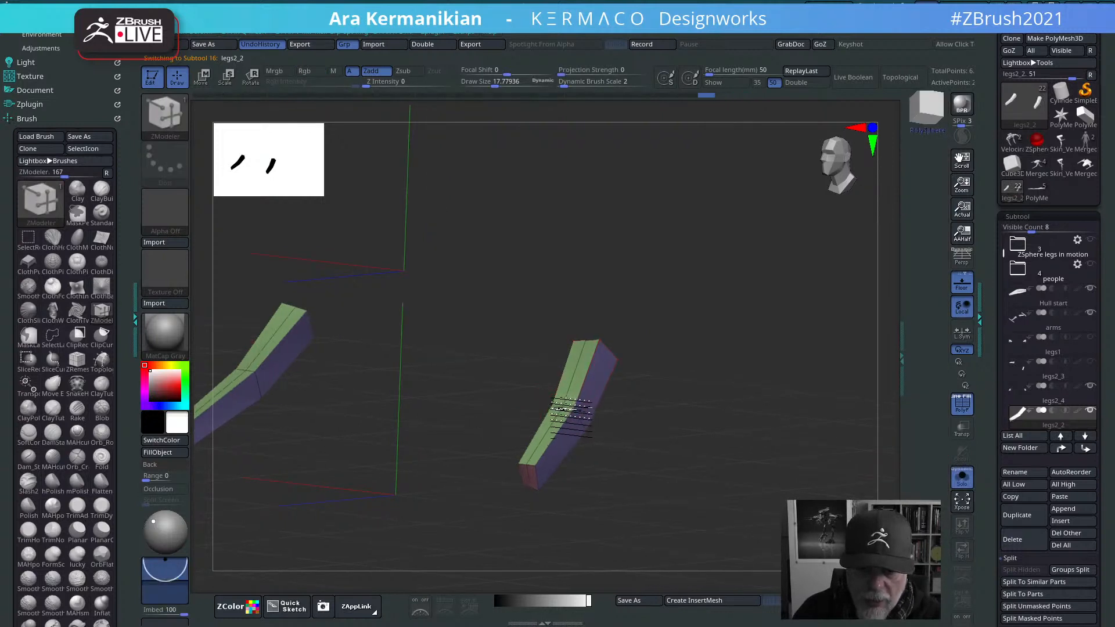
drag(689, 398, 559, 473)
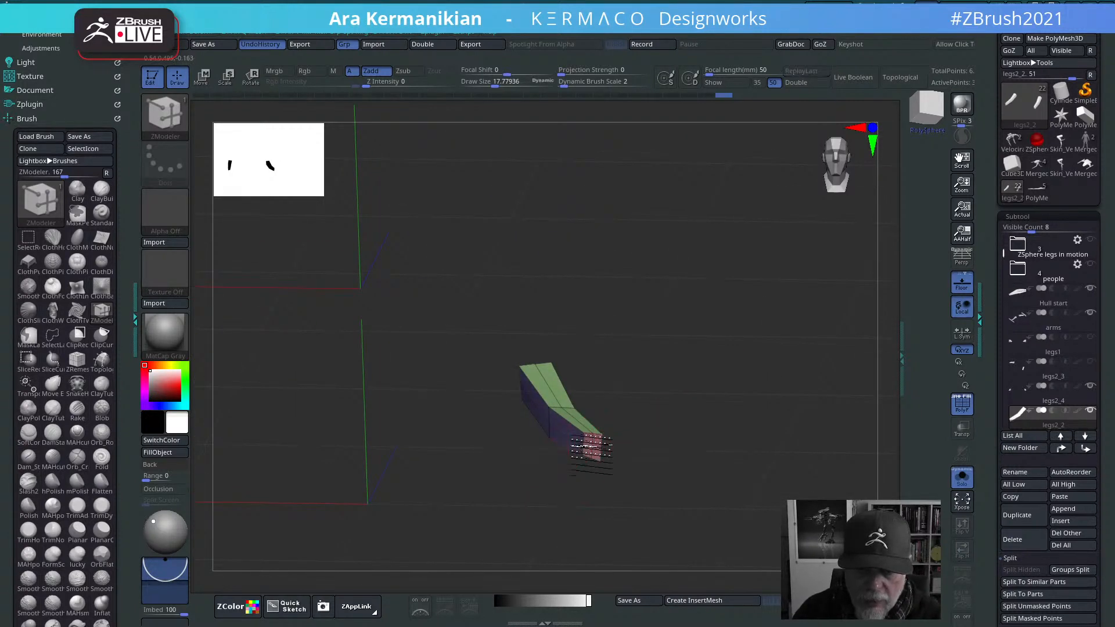
drag(778, 404, 718, 397)
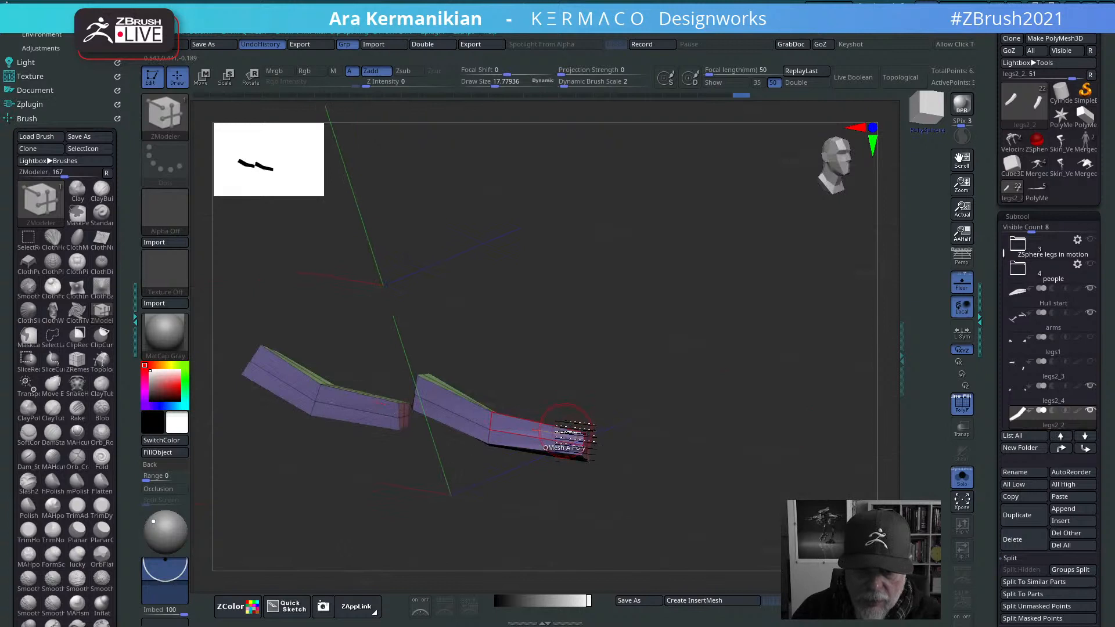
drag(566, 433, 587, 436)
mouse_move(728, 391)
mouse_down()
mouse_move(685, 398)
mouse_move(705, 388)
mouse_up()
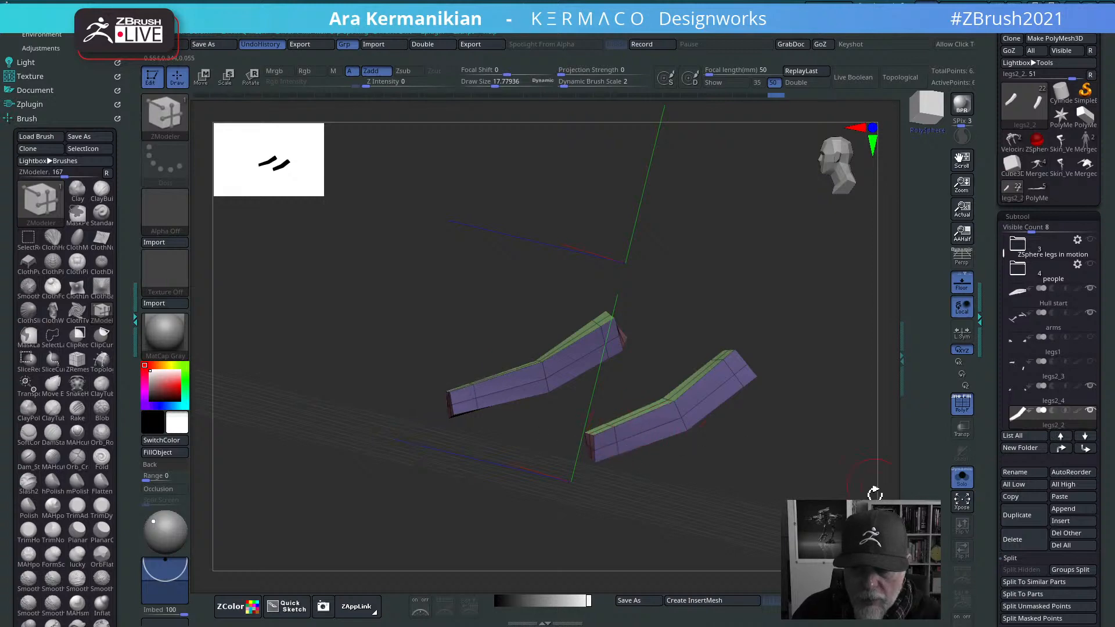
Step: Show the other mech parts again and QMesh raised blocks out of both sides of the ankle segment's upper half
shift+drag(873, 496, 918, 493)
click(957, 483)
alt+drag(830, 459, 712, 406)
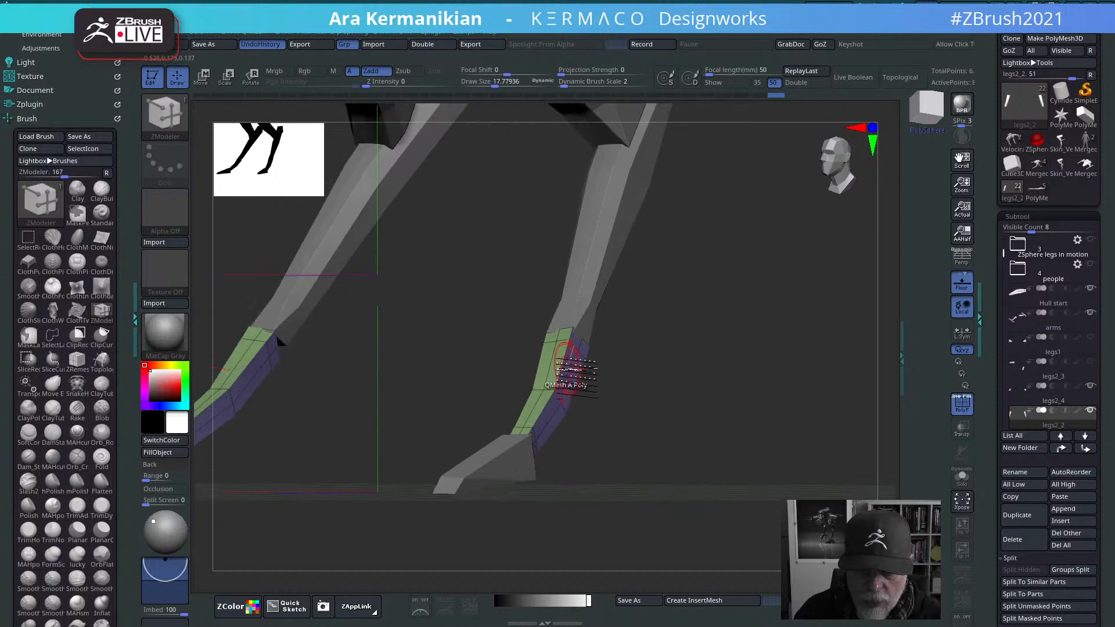
drag(557, 369, 730, 391)
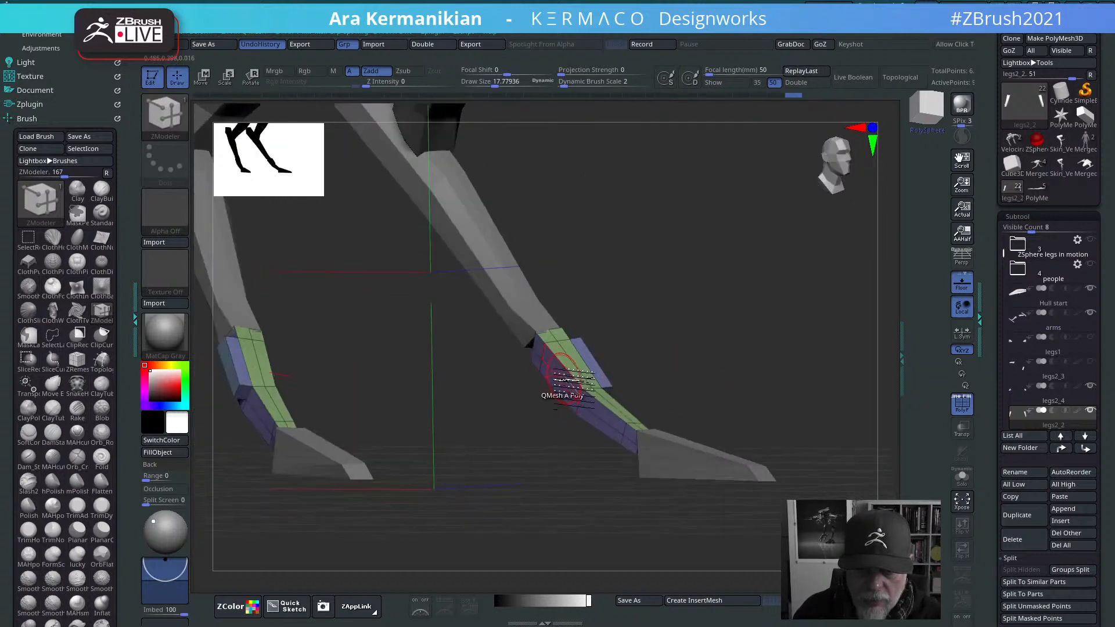
drag(519, 381, 555, 407)
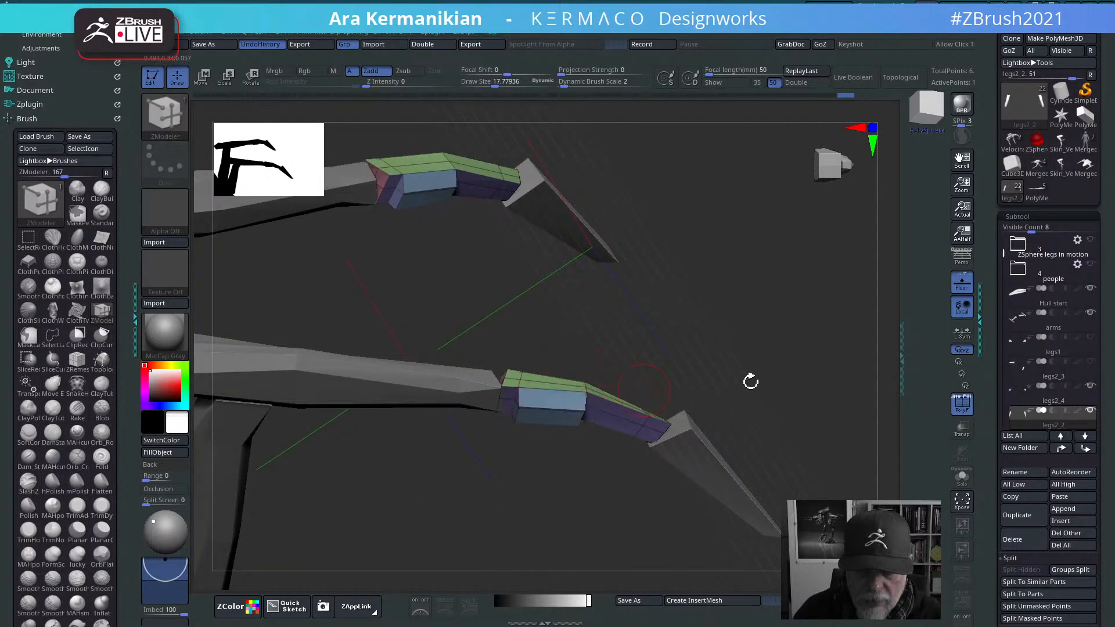
Step: QMesh the faces on both sides of the ankle segment's lower half so the raised side blocks extend toward the foot
mouse_move(750, 382)
mouse_down()
mouse_move(652, 343)
mouse_move(569, 527)
mouse_move(714, 227)
mouse_move(790, 206)
mouse_move(828, 296)
mouse_move(813, 378)
mouse_up()
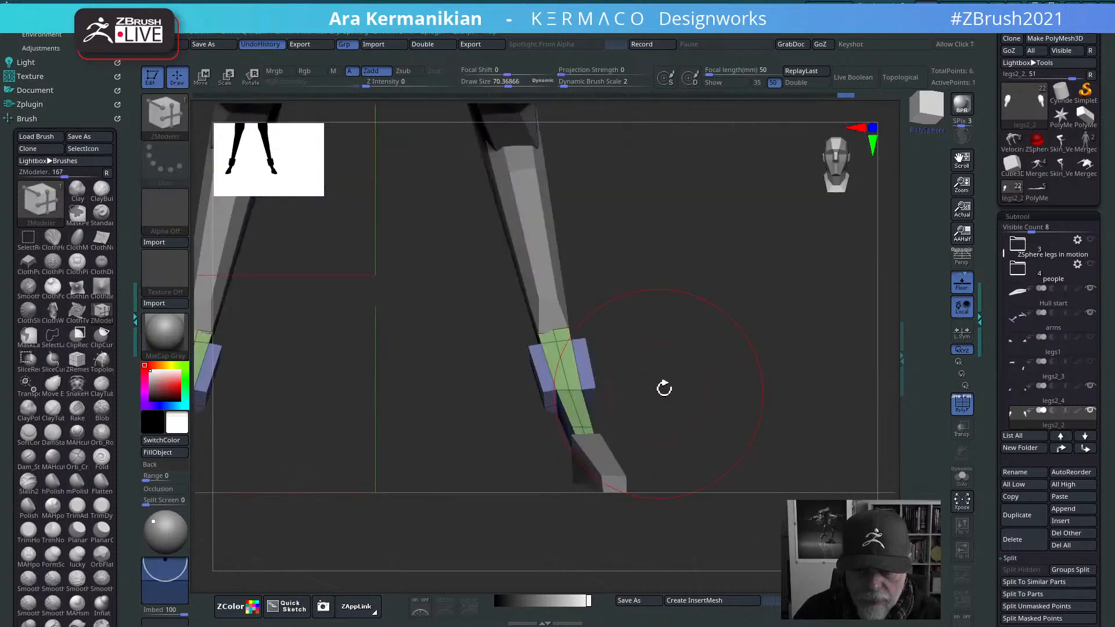
mouse_move(663, 388)
mouse_down()
mouse_move(664, 412)
mouse_move(677, 416)
mouse_up()
key(s)
mouse_move(677, 418)
mouse_down()
mouse_move(667, 436)
mouse_move(653, 433)
mouse_up()
key(s)
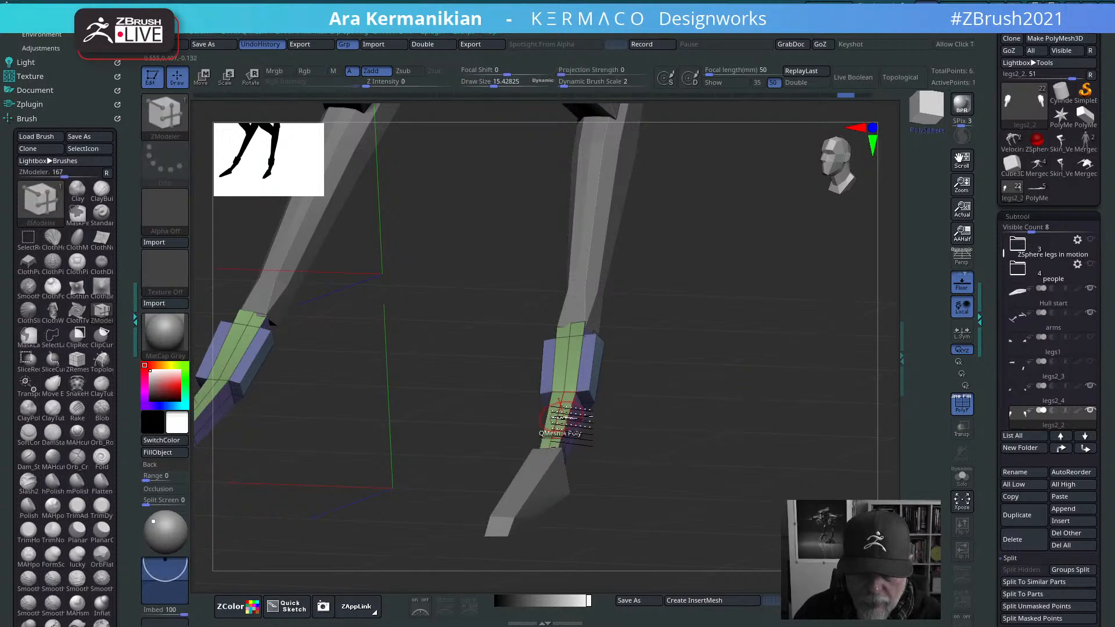
drag(637, 408, 614, 407)
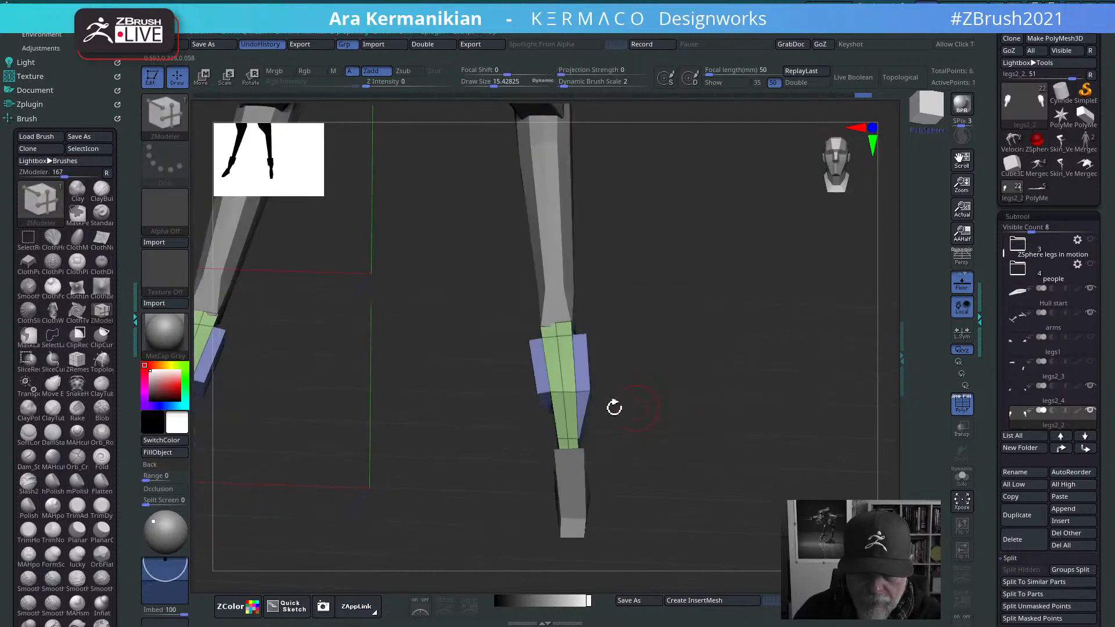
drag(750, 447, 607, 384)
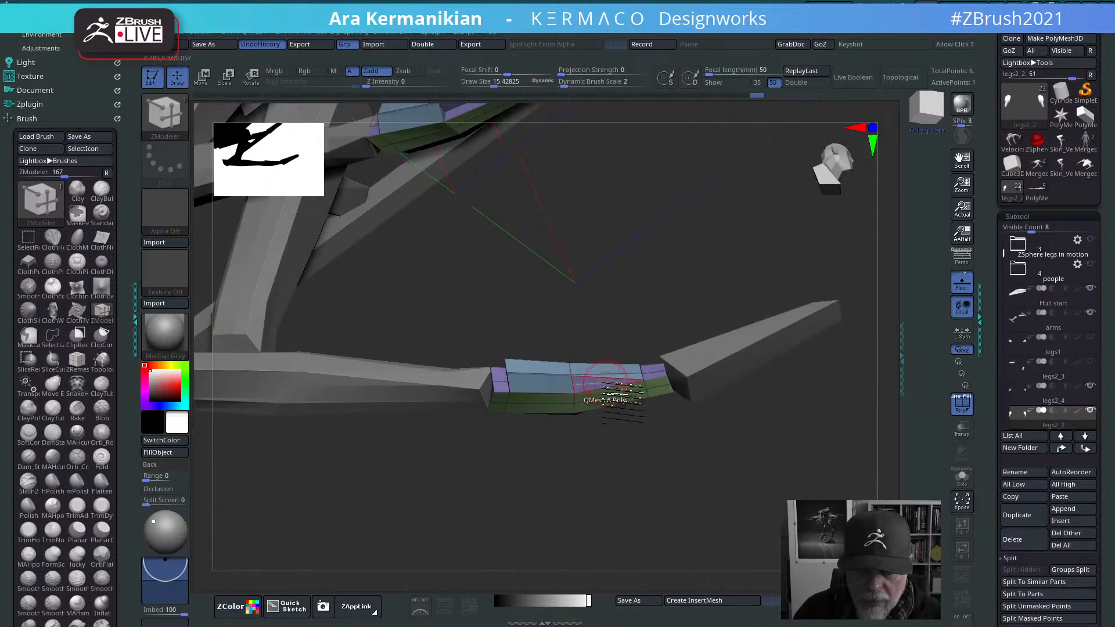
drag(655, 498, 604, 386)
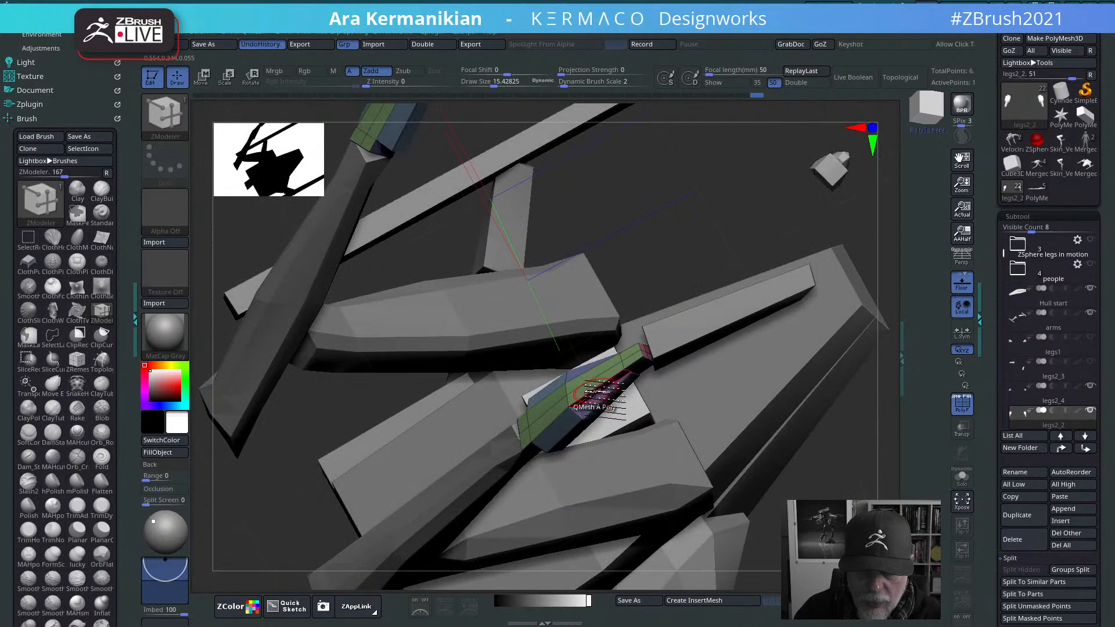
mouse_move(779, 288)
mouse_down()
mouse_move(776, 259)
mouse_move(759, 375)
mouse_move(707, 399)
mouse_move(560, 374)
mouse_move(709, 356)
mouse_move(632, 379)
mouse_up()
key(s)
mouse_move(555, 355)
shift+mouse_down()
mouse_move(542, 355)
mouse_move(593, 348)
shift+mouse_up()
drag(737, 390, 435, 354)
mouse_move(671, 373)
mouse_down()
mouse_move(791, 348)
mouse_move(568, 355)
mouse_move(468, 326)
mouse_move(617, 364)
mouse_move(411, 323)
mouse_move(444, 283)
mouse_up()
Step: Switch to the Move brush and enlarge the silhouette thumbnail to 512 with the mech in front view
key(b)
key(m)
key(v)
shift+drag(692, 374, 666, 386)
alt+drag(798, 372, 764, 391)
drag(323, 195, 504, 495)
alt+drag(742, 370, 763, 400)
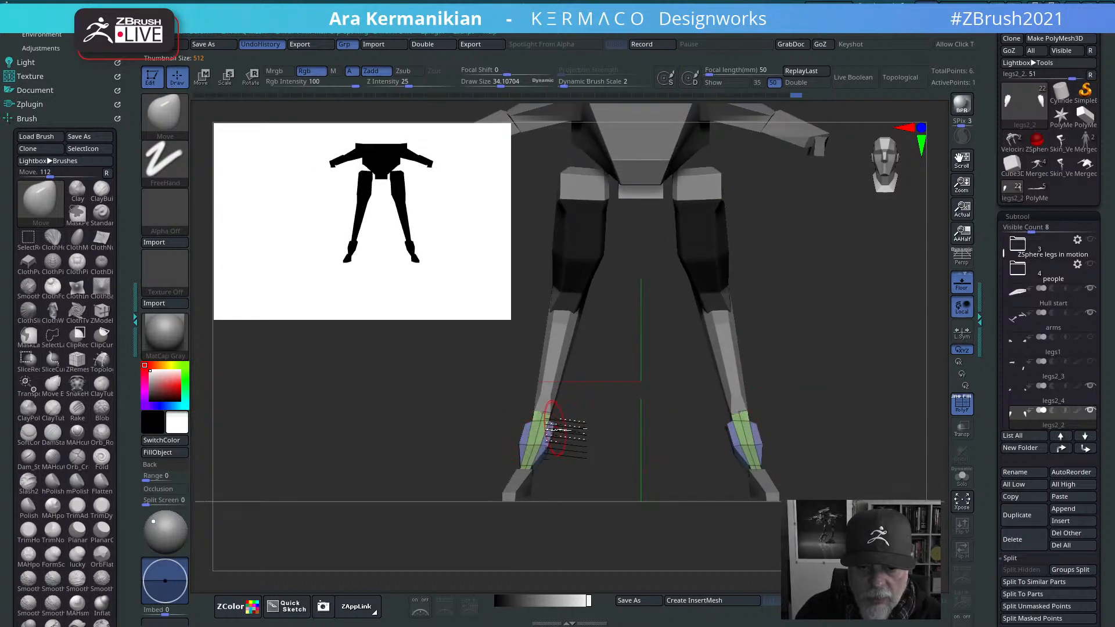
Step: Adjust the brush size and reshape the ankle segment's side blocks so they bulge near the shin and taper toward the foot
drag(590, 466, 548, 465)
key(s)
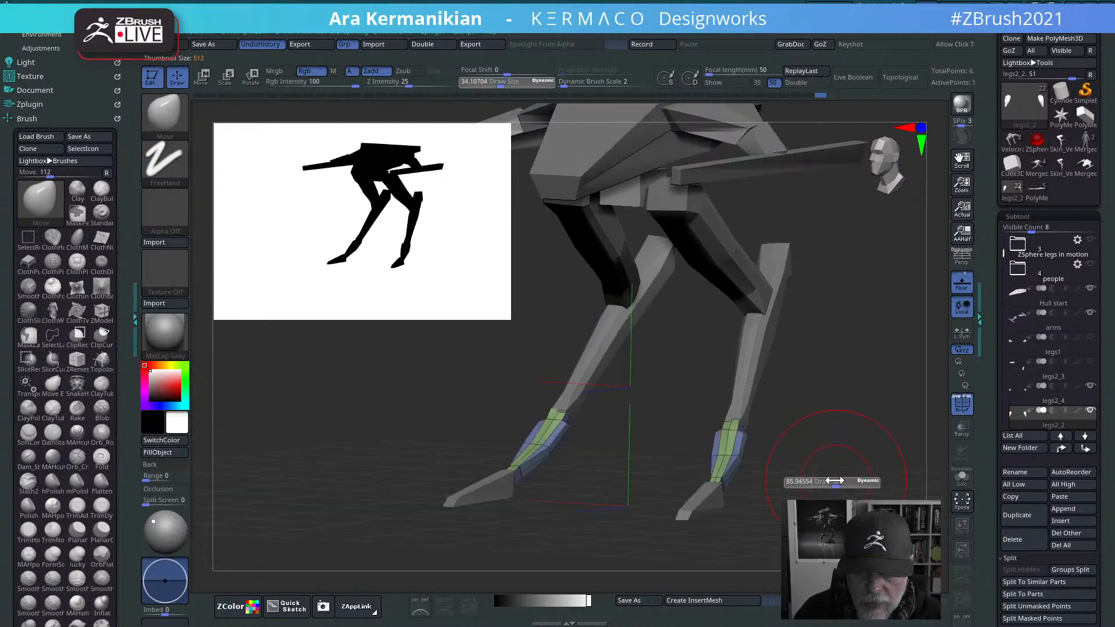
mouse_move(825, 480)
mouse_down()
mouse_move(859, 460)
mouse_move(803, 478)
mouse_move(823, 474)
mouse_move(751, 429)
mouse_move(801, 422)
mouse_up()
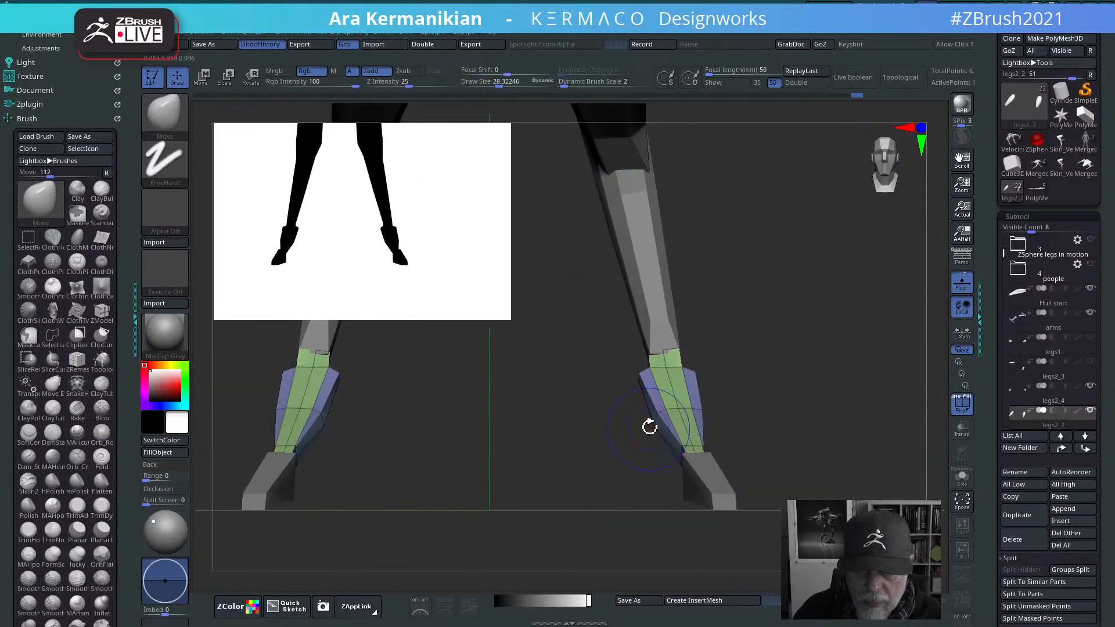
shift+drag(662, 429, 677, 443)
mouse_move(783, 406)
mouse_down()
mouse_move(888, 316)
mouse_move(836, 371)
mouse_up()
mouse_move(672, 451)
shift+mouse_down()
mouse_move(660, 445)
mouse_move(685, 436)
shift+mouse_up()
drag(831, 378, 786, 414)
shift+drag(680, 444, 663, 449)
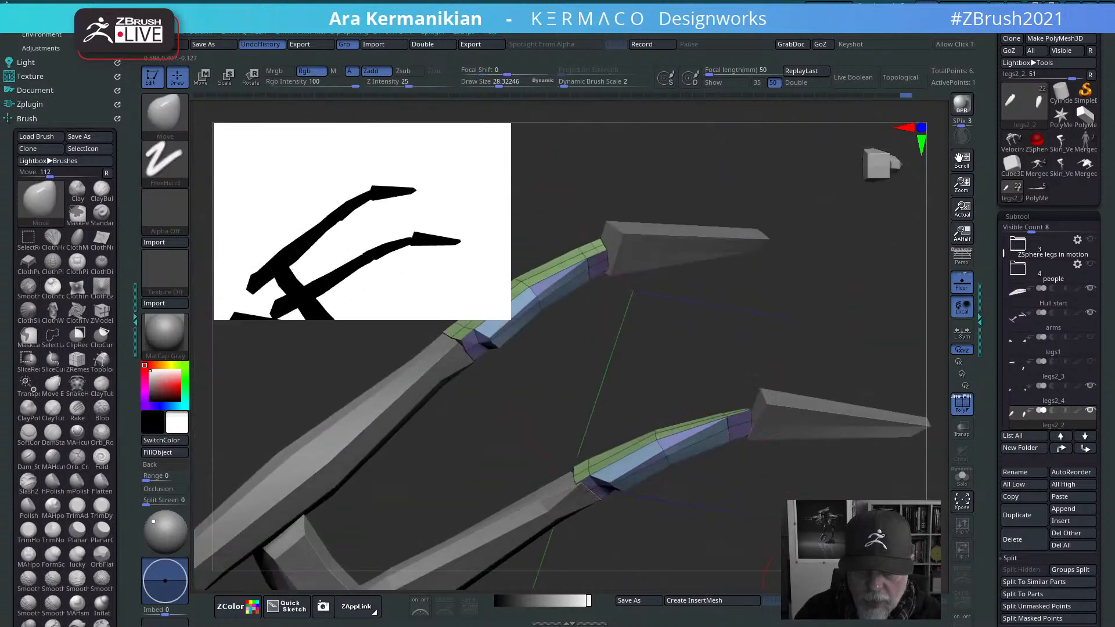
Step: Refine the ankle segment's profile with the Move brush so its upper end and underside flow between shin and foot
mouse_move(808, 572)
mouse_down()
mouse_move(870, 332)
mouse_move(841, 392)
mouse_move(726, 387)
mouse_move(742, 392)
mouse_move(689, 371)
mouse_move(722, 351)
mouse_move(691, 385)
mouse_move(700, 382)
mouse_up()
drag(846, 444, 728, 416)
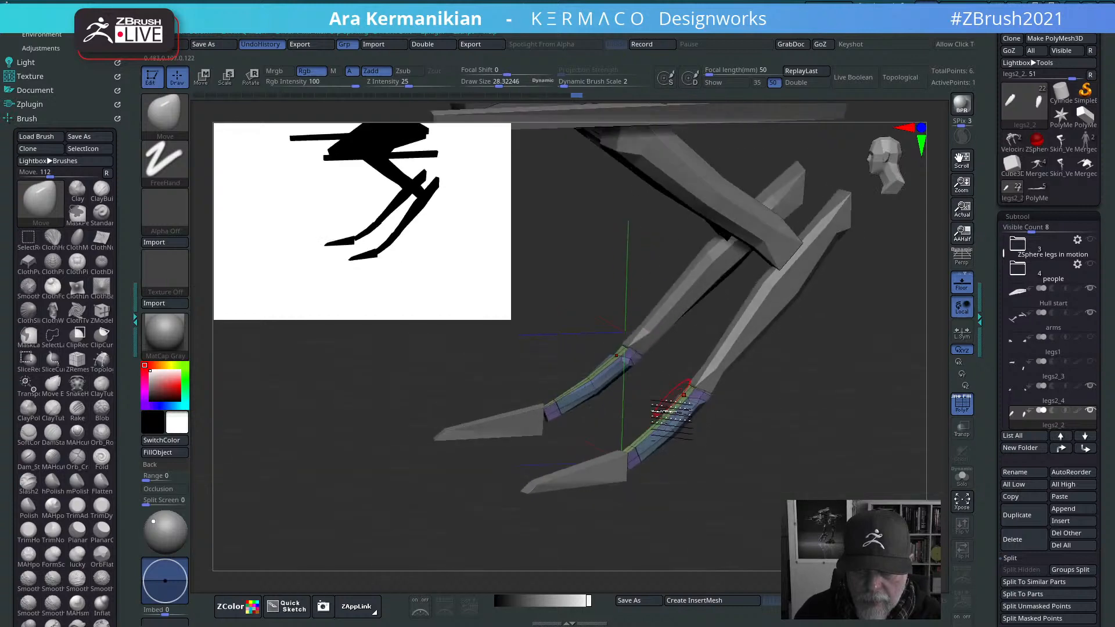
drag(800, 482, 869, 438)
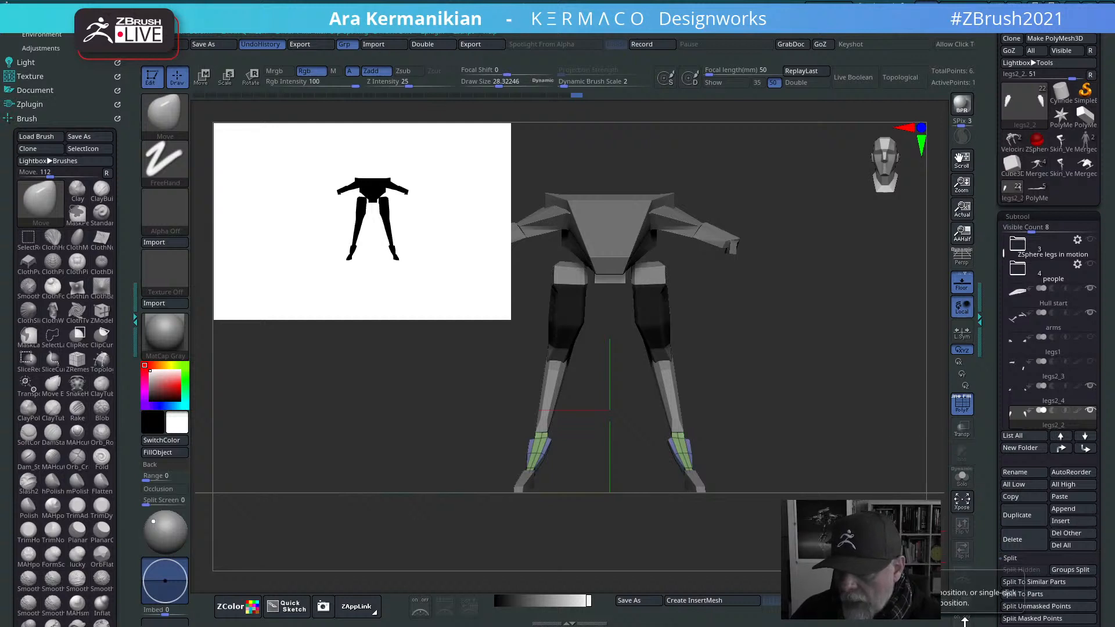
drag(808, 457, 782, 400)
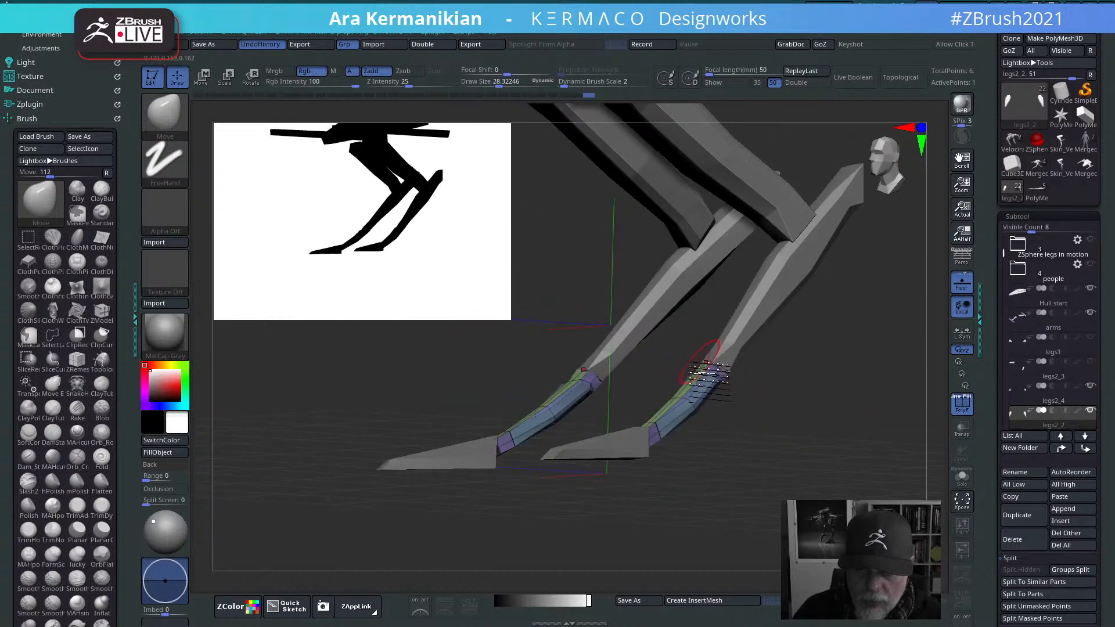
shift+drag(694, 392, 769, 413)
alt+drag(518, 413, 610, 465)
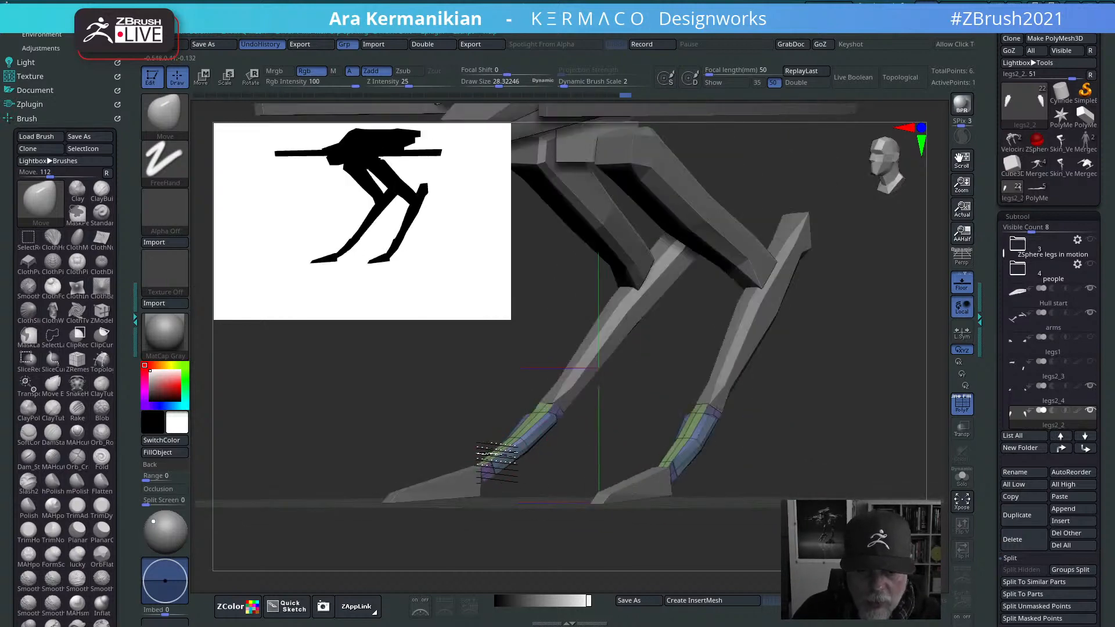
mouse_move(490, 461)
mouse_down()
mouse_move(599, 473)
mouse_move(714, 442)
mouse_move(764, 455)
mouse_move(894, 447)
mouse_move(858, 468)
mouse_move(768, 445)
mouse_up()
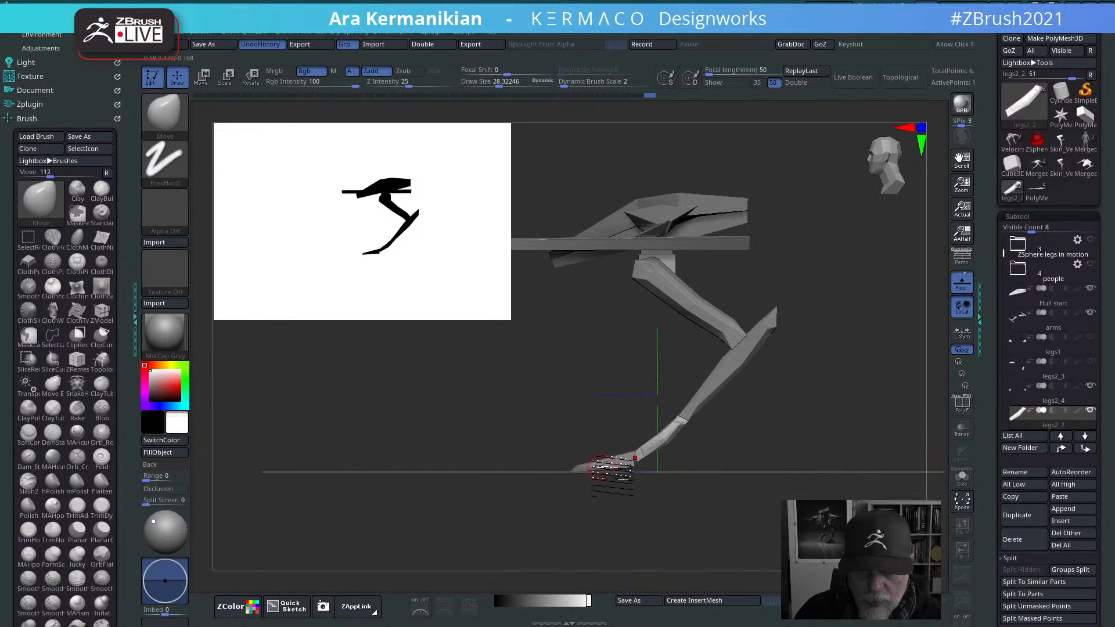
Step: Make the foot the active subtool, turn on its polyframe, and insert an edge loop across its middle with the ZModeler brush
alt+click(607, 463)
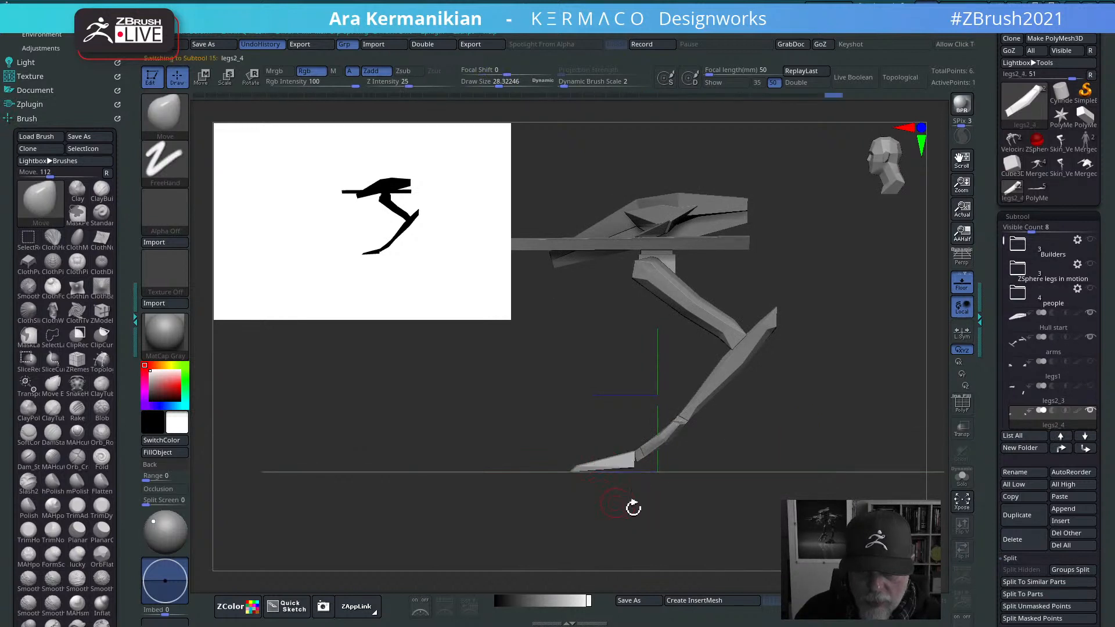
alt+drag(649, 512, 923, 448)
click(963, 404)
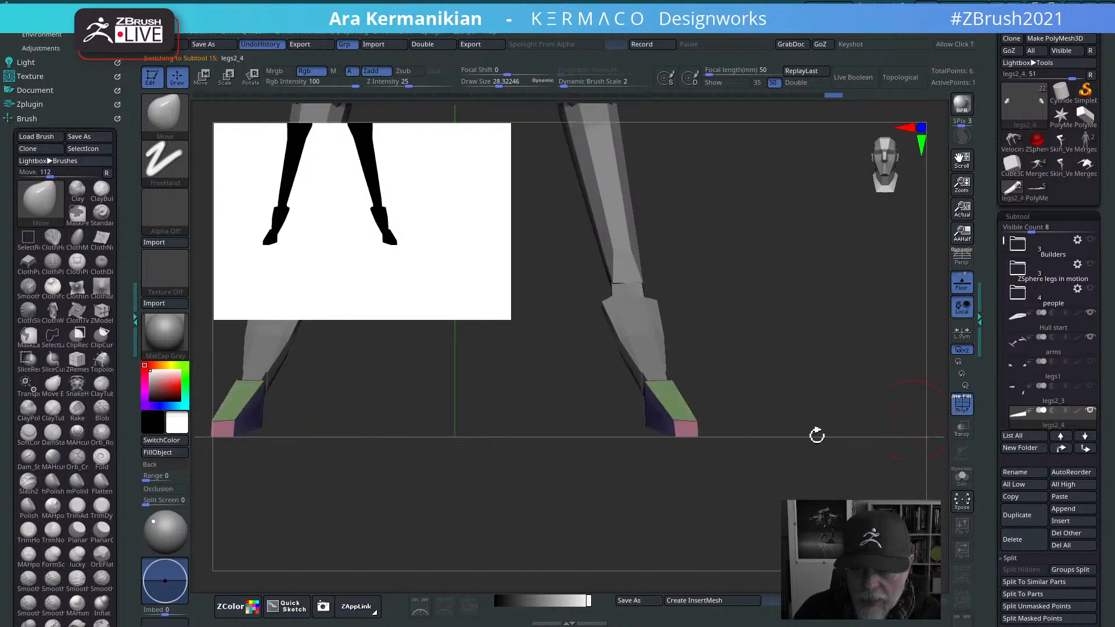
alt+drag(816, 433, 795, 477)
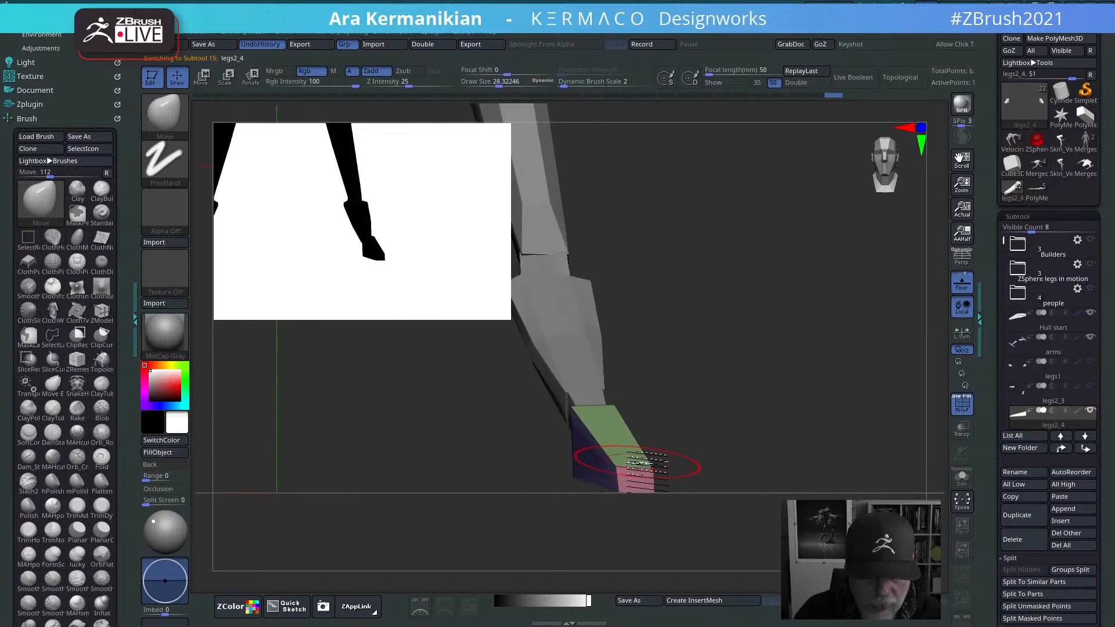
key(b)
key(z)
key(m)
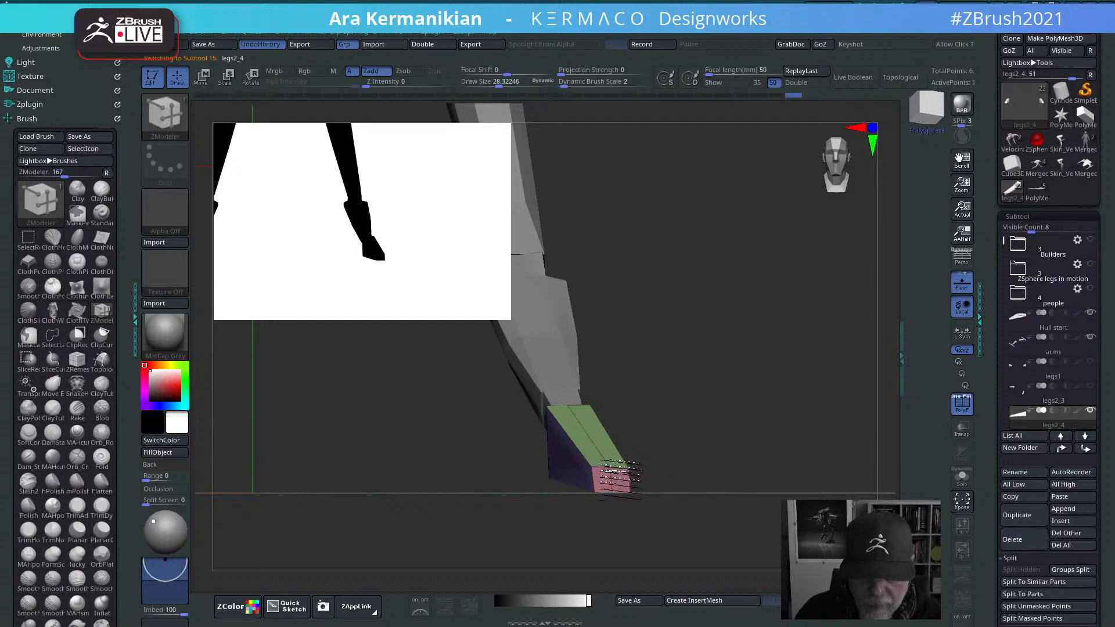
drag(755, 450, 697, 454)
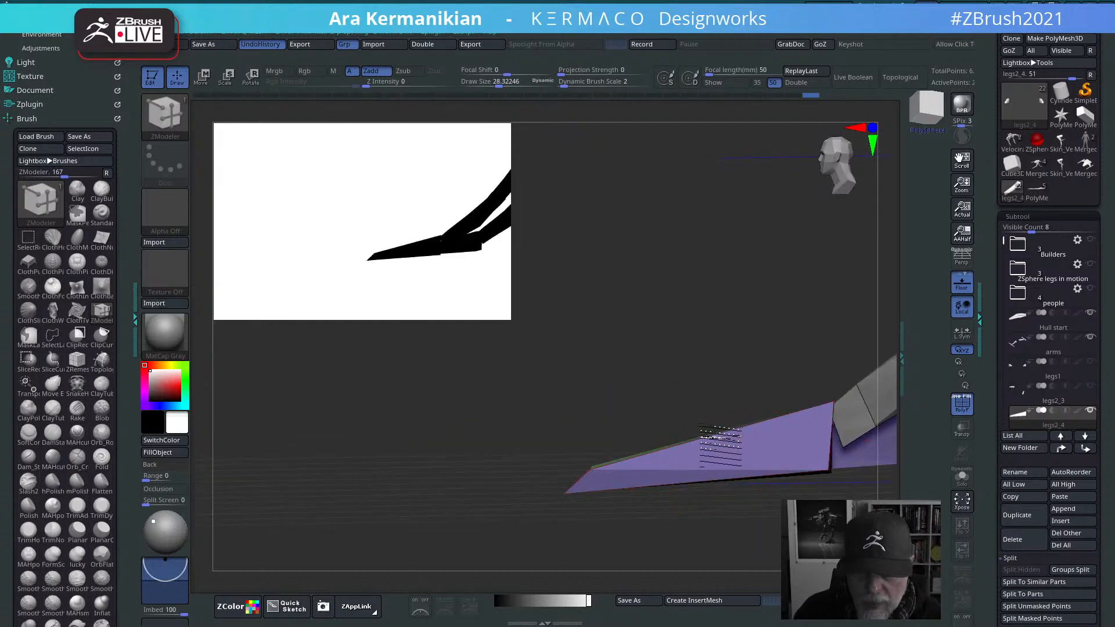
mouse_move(745, 363)
mouse_down()
mouse_move(709, 427)
mouse_move(726, 303)
mouse_move(406, 368)
mouse_move(861, 331)
mouse_move(755, 368)
mouse_up()
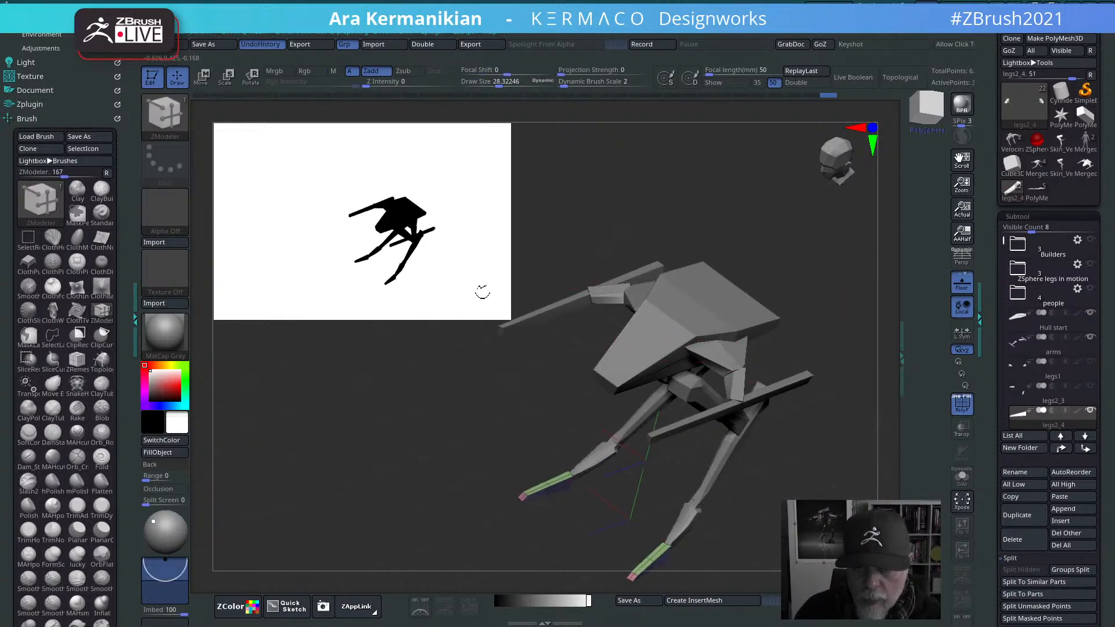
drag(763, 434, 522, 360)
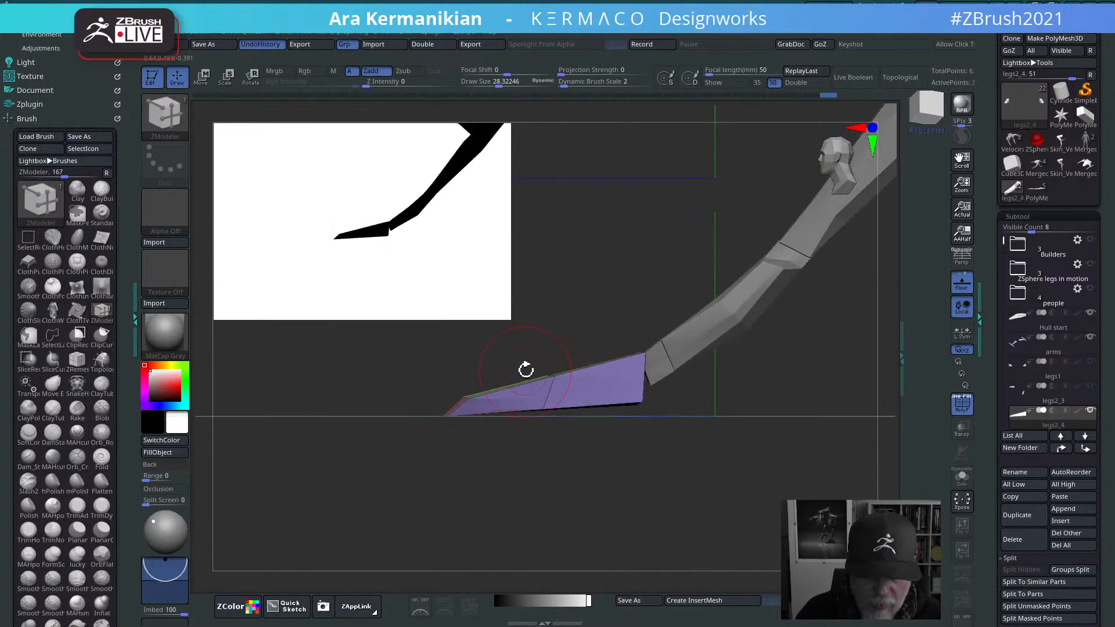
Step: Pull the foot's middle edges with the Move brush to arch its top and widen it into a tapered shape
key(b)
key(m)
key(v)
mouse_move(576, 386)
mouse_down()
mouse_move(581, 366)
mouse_move(613, 339)
mouse_up()
drag(568, 367, 576, 362)
mouse_move(754, 399)
mouse_down()
mouse_move(741, 418)
mouse_move(705, 424)
mouse_up()
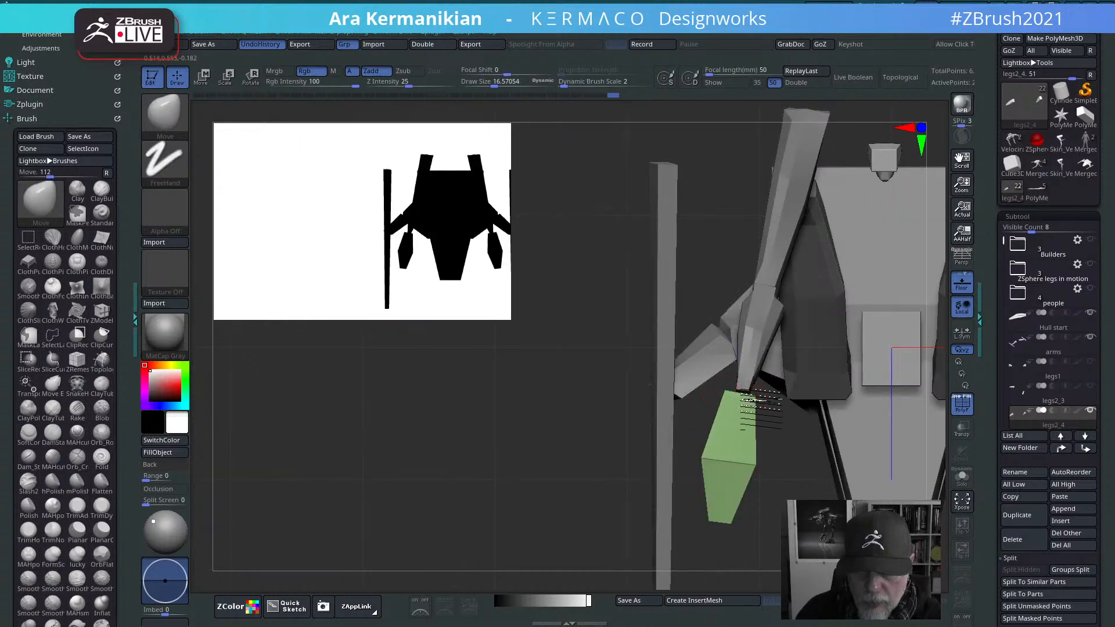
drag(744, 225, 813, 191)
alt+drag(813, 192, 688, 158)
shift+drag(795, 393, 742, 404)
alt+drag(743, 458, 722, 439)
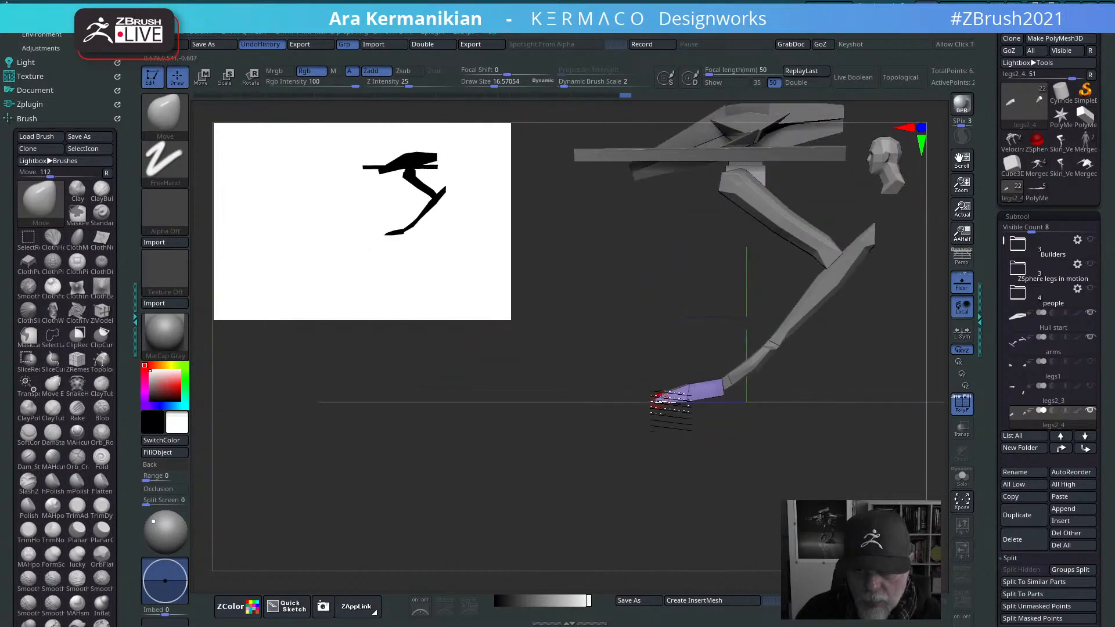
Step: Shift the foot slightly backward under the ankle with the transform gizmo and return to drawing
alt+drag(848, 430, 766, 460)
key(w)
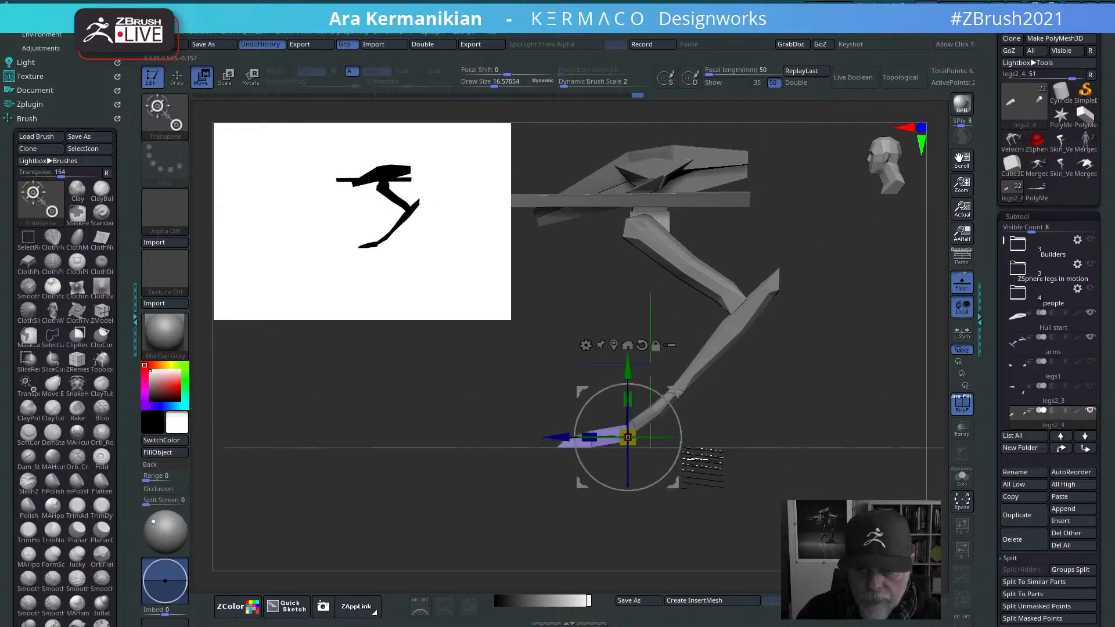
drag(561, 437, 571, 437)
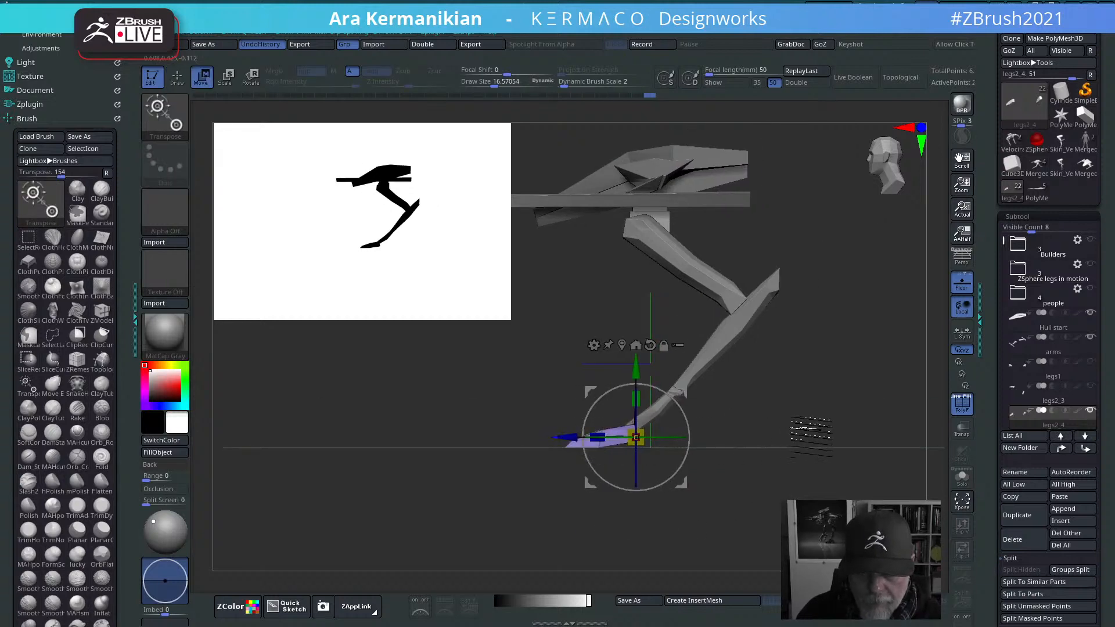
key(q)
Step: Refine the foot's toe and sides with the Move brush from the side and front
mouse_move(829, 440)
mouse_down()
mouse_move(895, 444)
mouse_move(838, 424)
mouse_move(768, 427)
mouse_move(803, 403)
mouse_move(864, 428)
mouse_move(807, 402)
mouse_move(897, 440)
mouse_move(832, 424)
mouse_move(560, 450)
mouse_up()
mouse_move(761, 476)
mouse_down()
mouse_move(691, 485)
mouse_move(604, 455)
mouse_up()
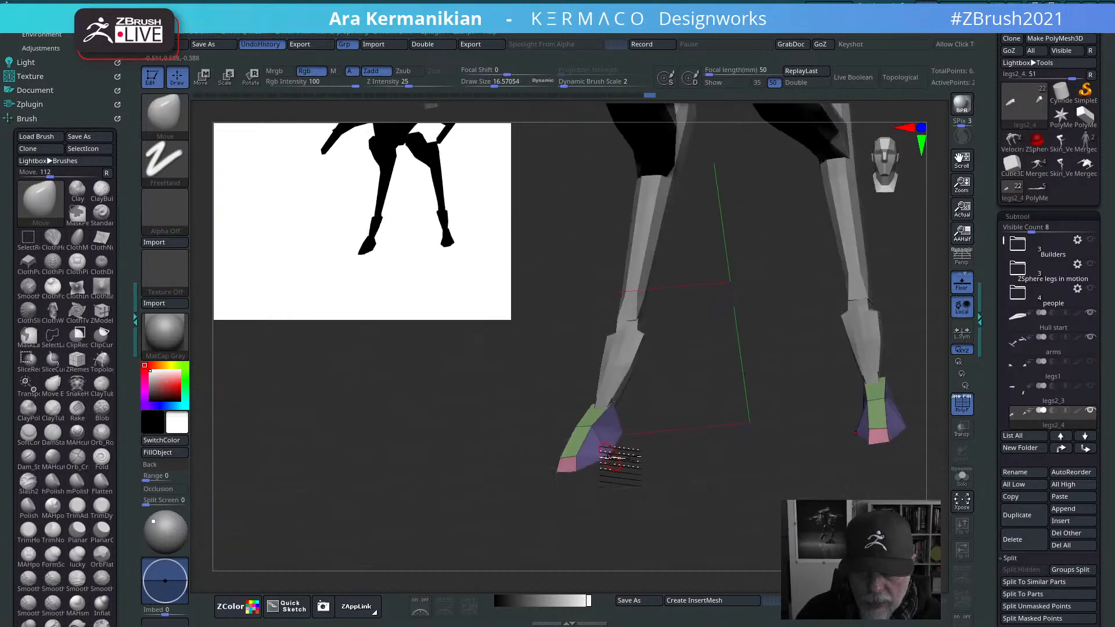
shift+drag(714, 445, 621, 476)
mouse_move(906, 507)
ctrl+mouse_down()
mouse_move(530, 517)
mouse_move(442, 535)
ctrl+mouse_up()
shift+drag(807, 494, 886, 491)
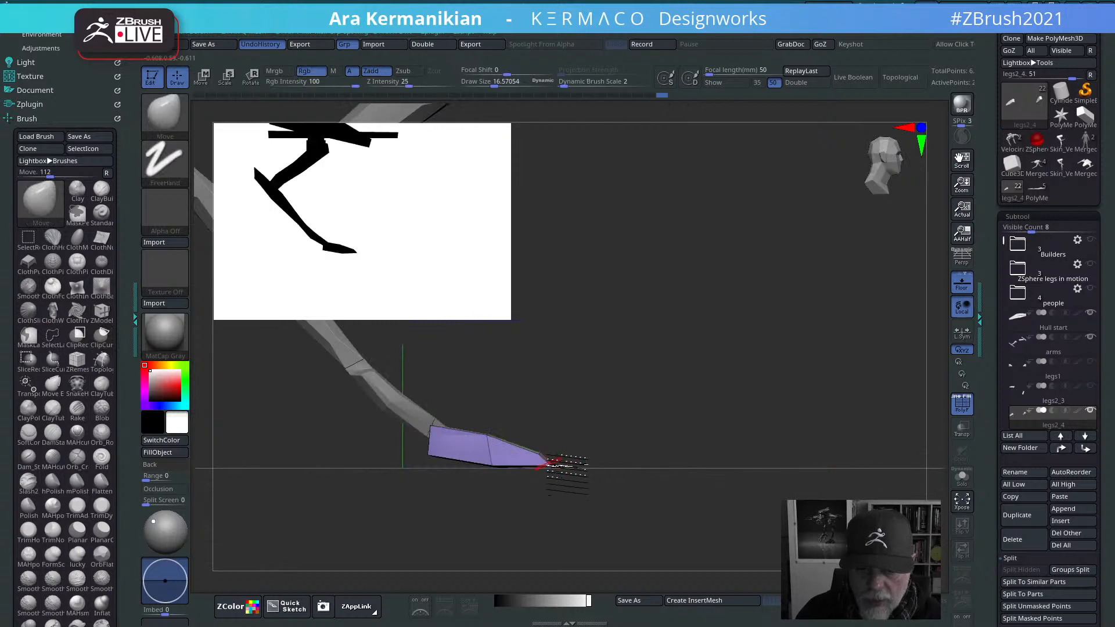
Step: Trim the underside of the foot flat along the ground with the ClipCurve brush and inspect the sole
drag(752, 449, 633, 468)
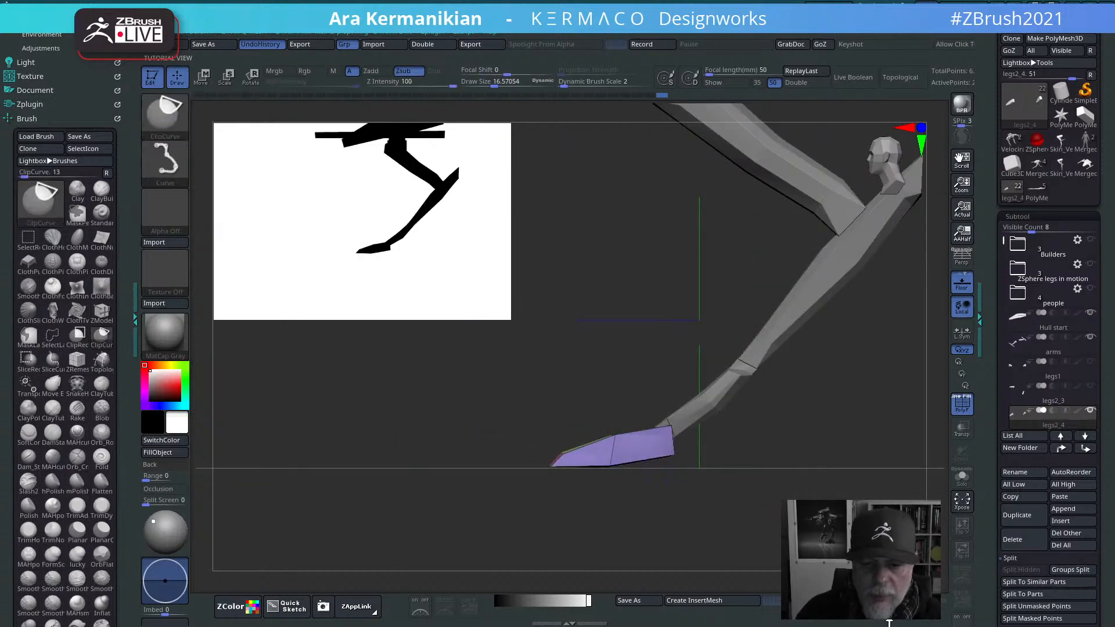
mouse_move(780, 520)
ctrl+shift+mouse_down()
mouse_move(299, 527)
mouse_move(352, 466)
mouse_move(326, 462)
ctrl+shift+mouse_up()
mouse_move(674, 570)
mouse_down()
mouse_move(737, 525)
mouse_move(684, 446)
mouse_move(774, 488)
mouse_move(856, 388)
mouse_move(883, 306)
mouse_move(853, 284)
mouse_up()
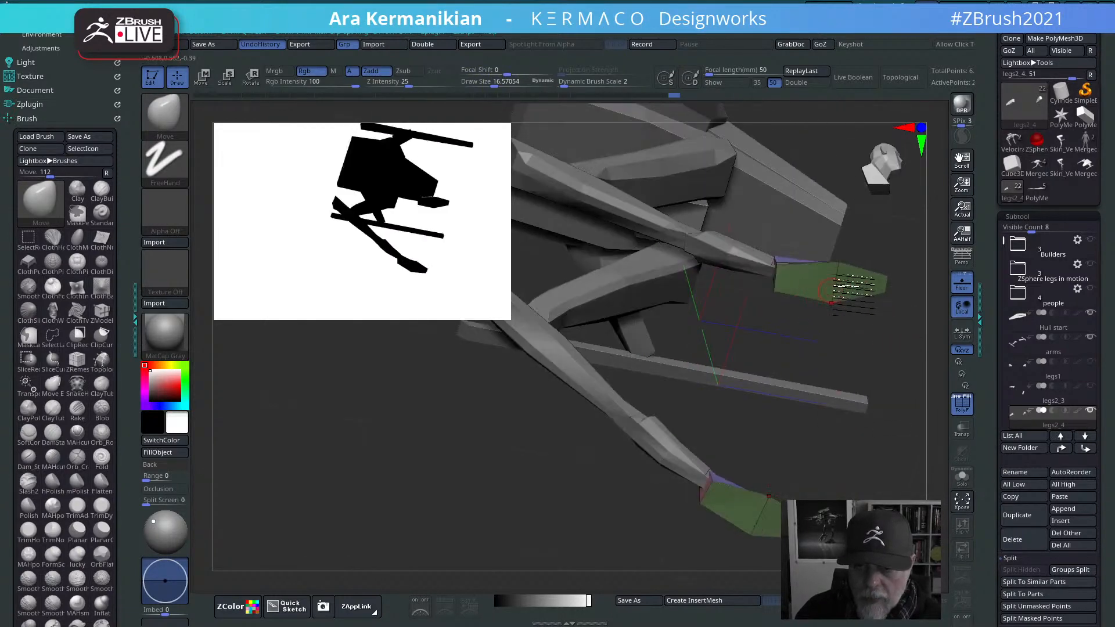
drag(866, 372, 824, 414)
Step: Reduce the silhouette thumbnail to 200 and review the whole mech from several angles
drag(498, 306, 317, 235)
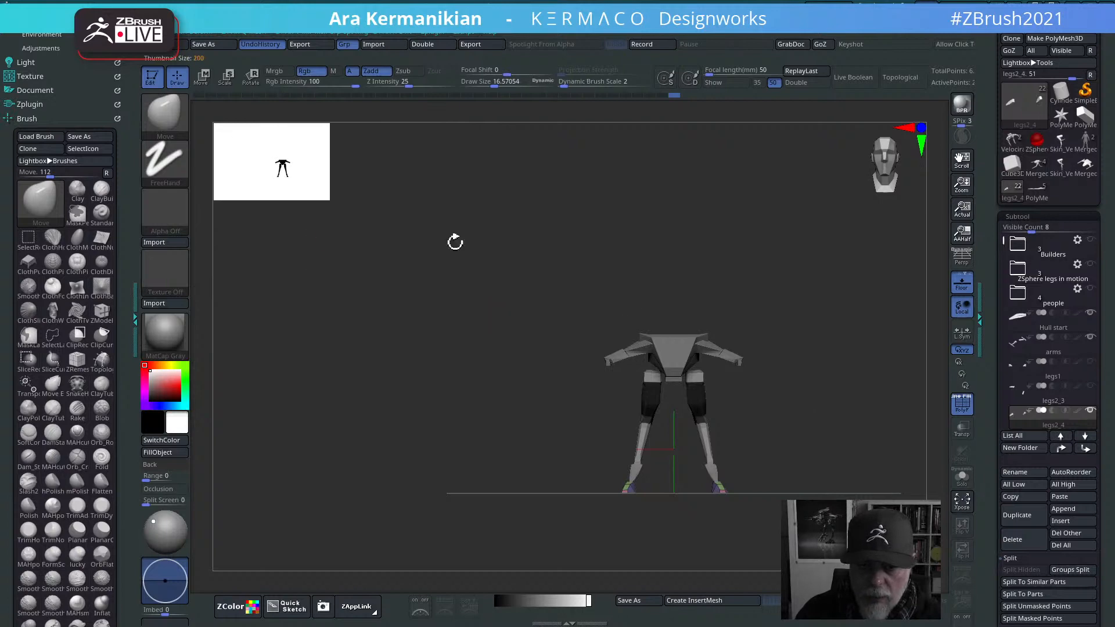
alt+drag(789, 237, 783, 353)
drag(847, 317, 669, 254)
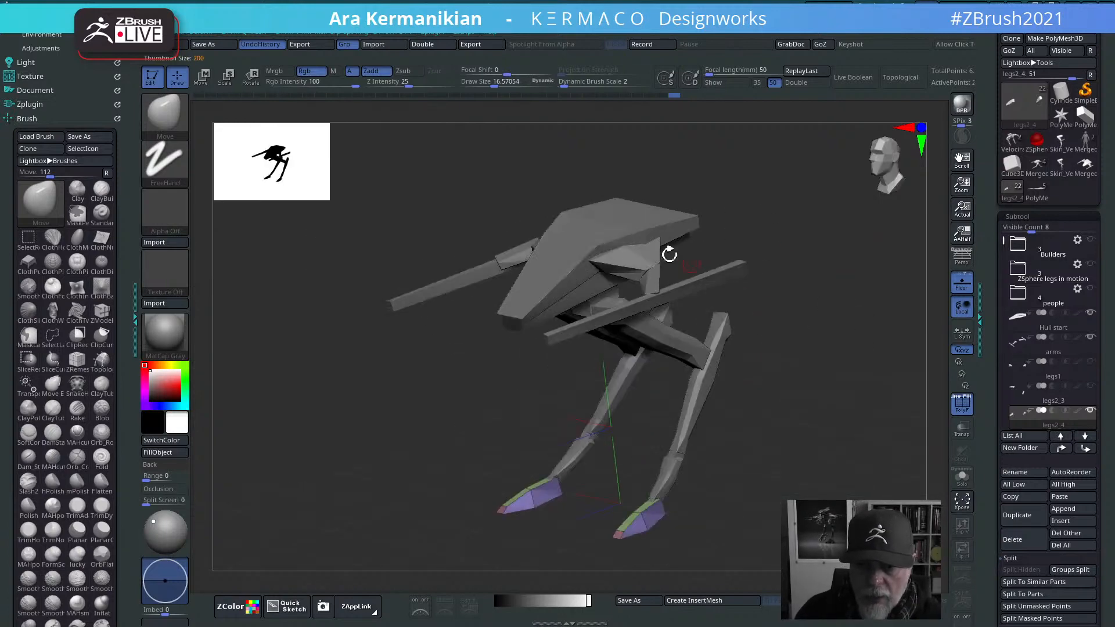
drag(824, 385, 572, 350)
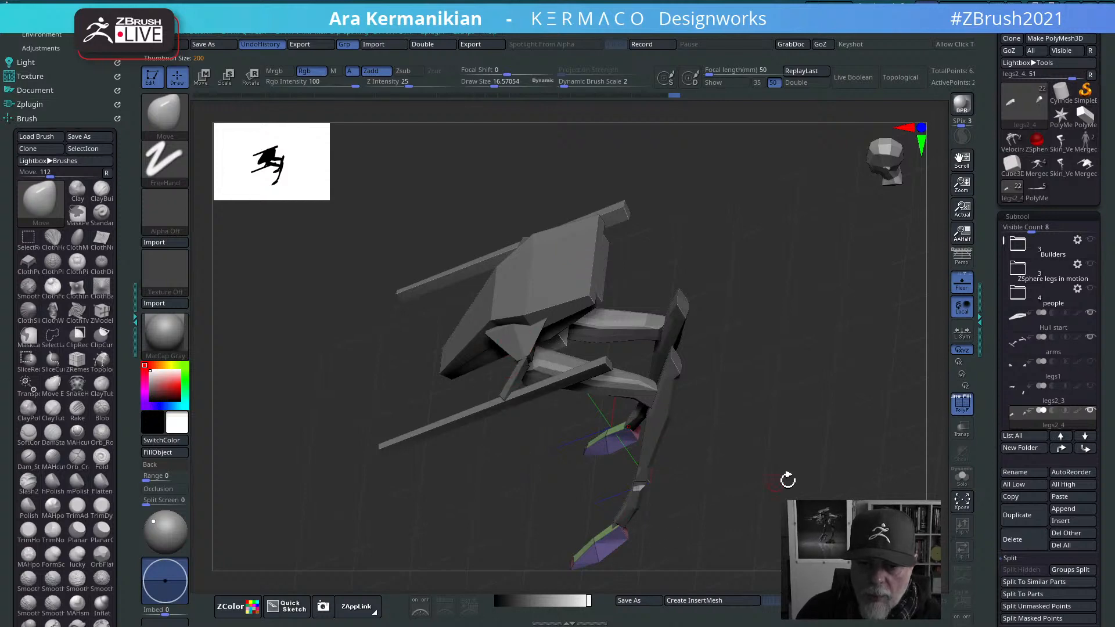
mouse_move(787, 477)
shift+mouse_down()
mouse_move(808, 415)
mouse_move(752, 368)
mouse_move(697, 356)
mouse_move(821, 368)
mouse_move(765, 430)
shift+mouse_up()
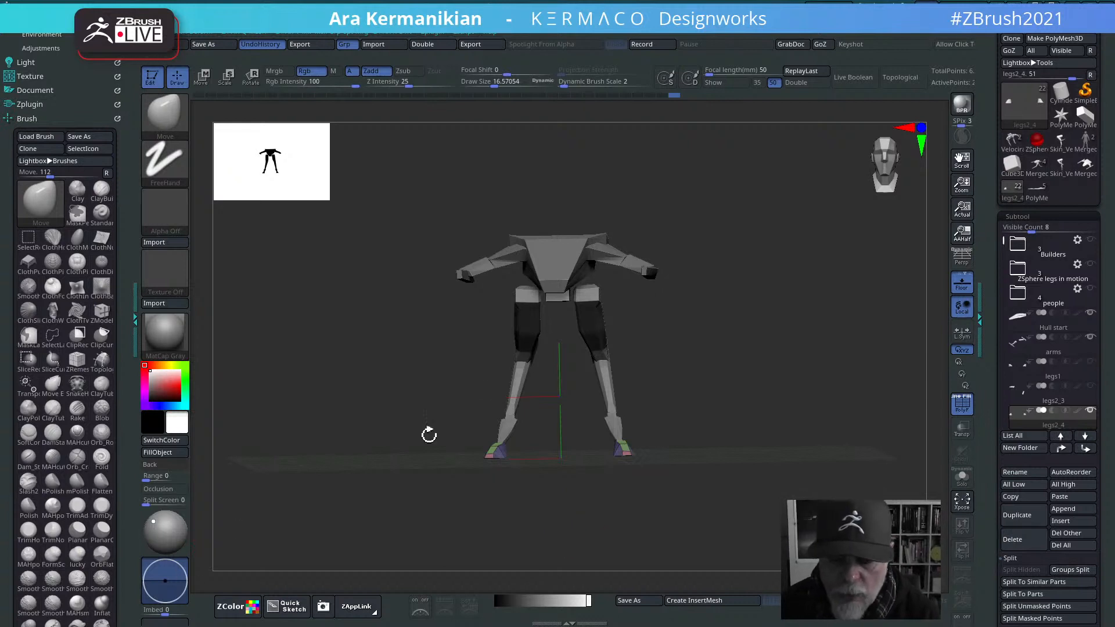
Step: Select the ankle segment above the foot and inflate its front with the Inflat brush at a draw size of about 63
mouse_move(695, 398)
shift+mouse_down()
mouse_move(779, 398)
mouse_move(697, 416)
shift+mouse_up()
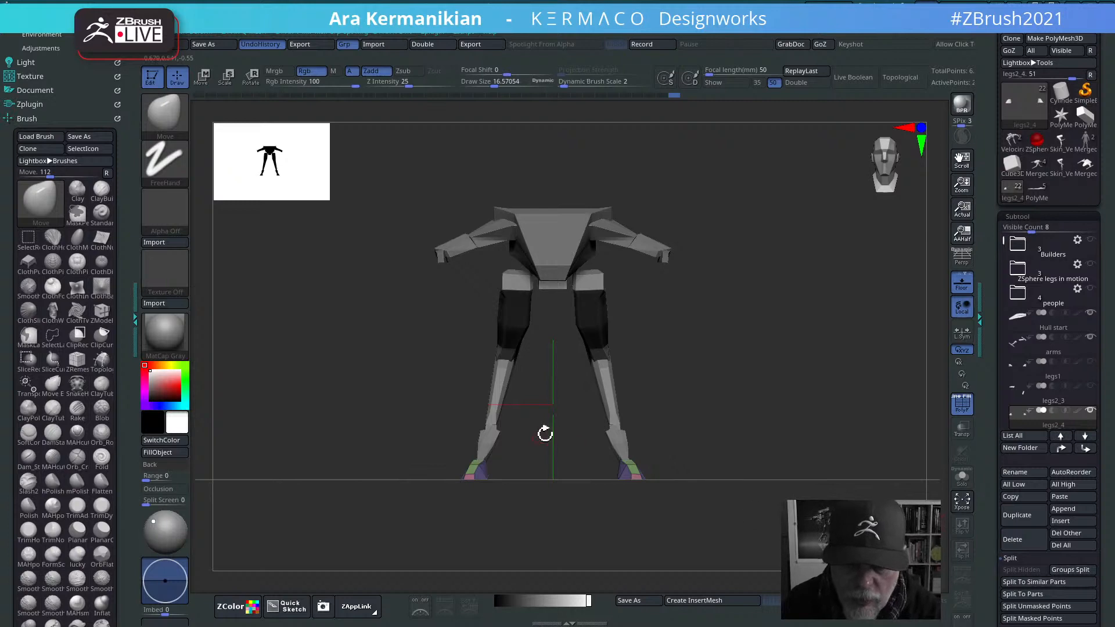
alt+click(641, 452)
drag(704, 443, 769, 443)
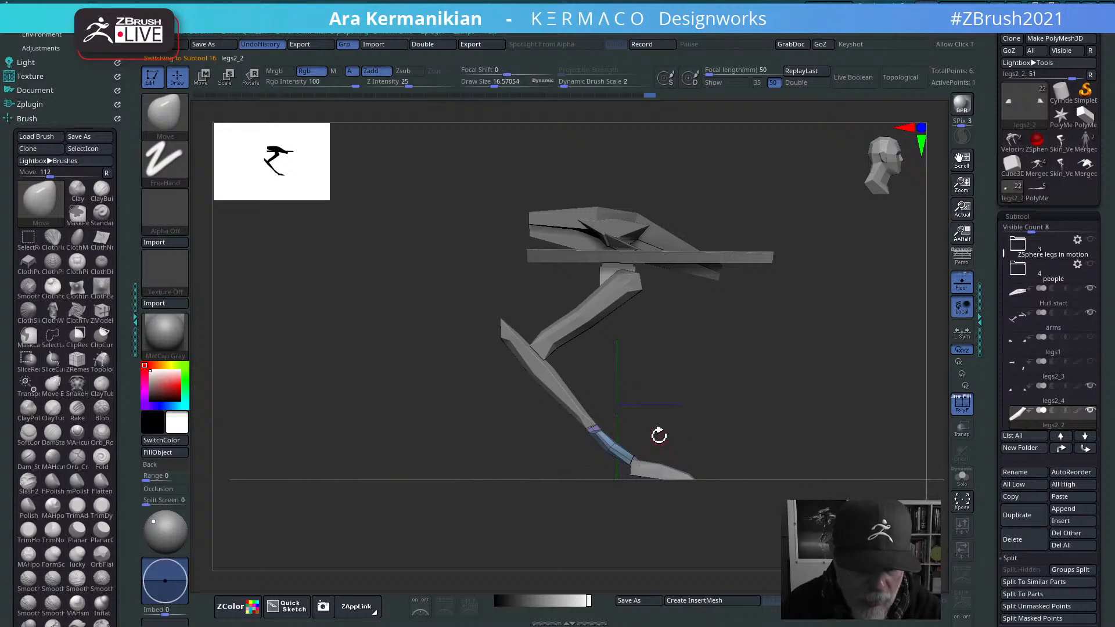
alt+drag(761, 415, 724, 431)
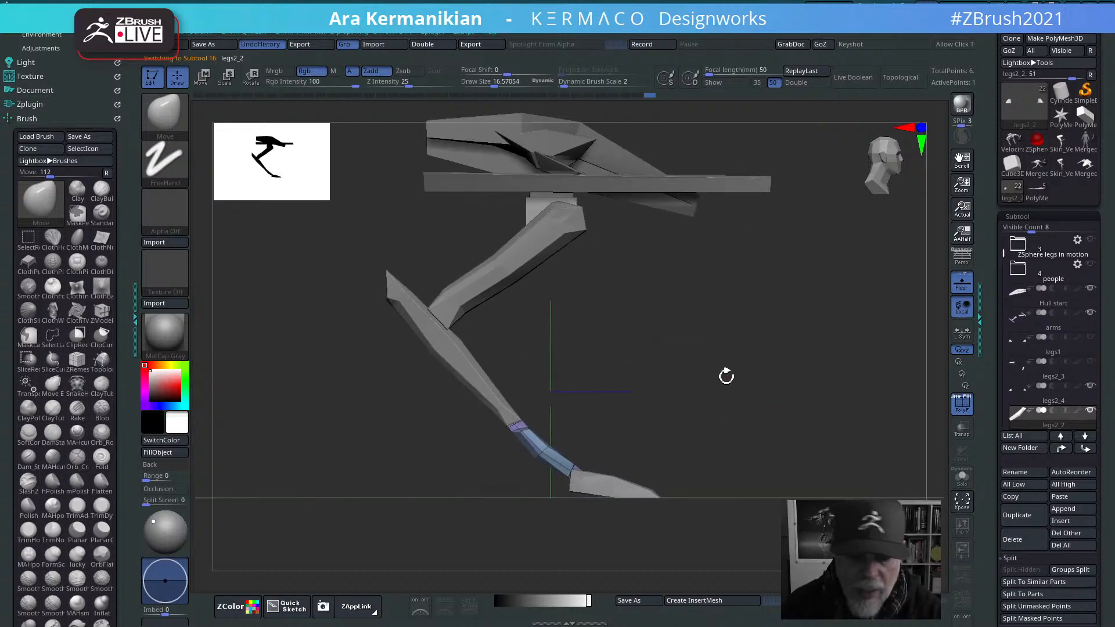
key(ctrl+space)
key(ctrl+space)
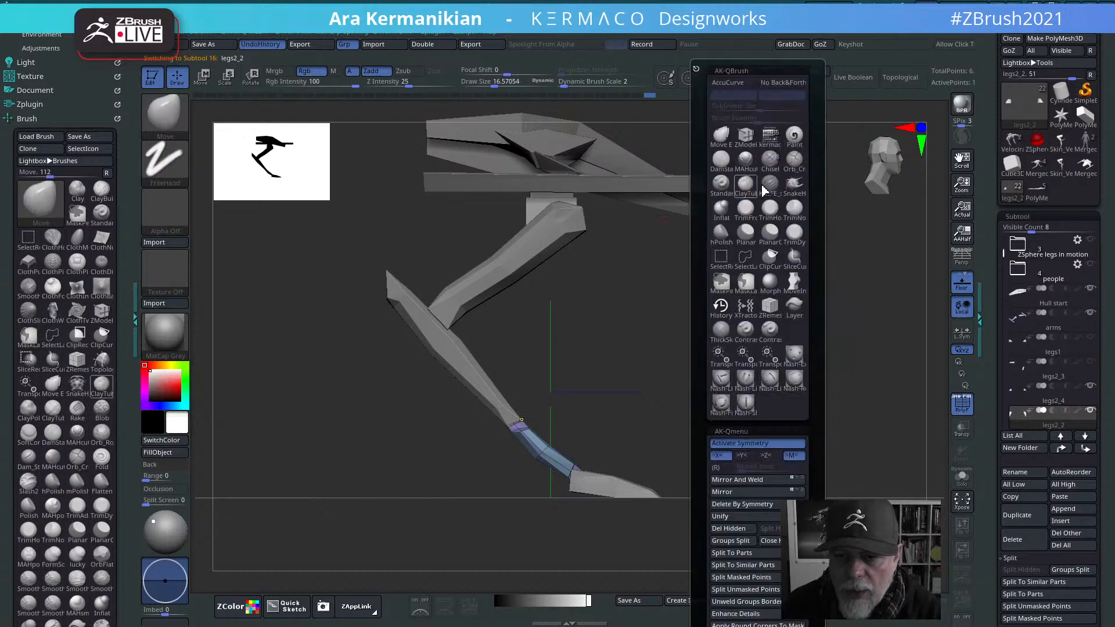
click(721, 207)
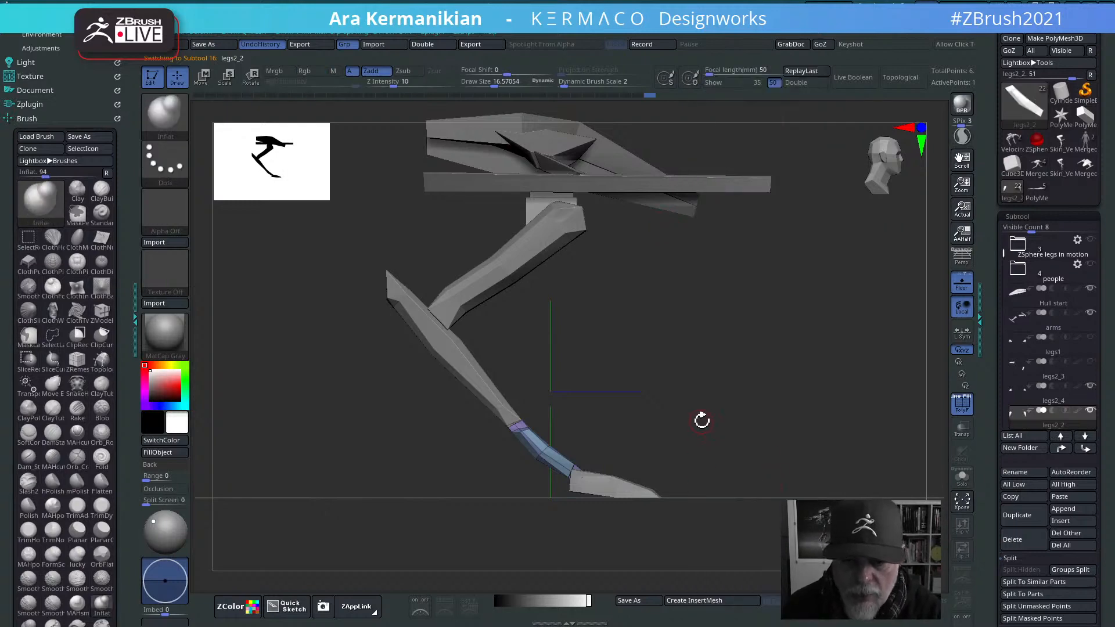
mouse_move(705, 410)
alt+mouse_down()
mouse_move(724, 417)
mouse_move(722, 470)
alt+mouse_up()
key(s)
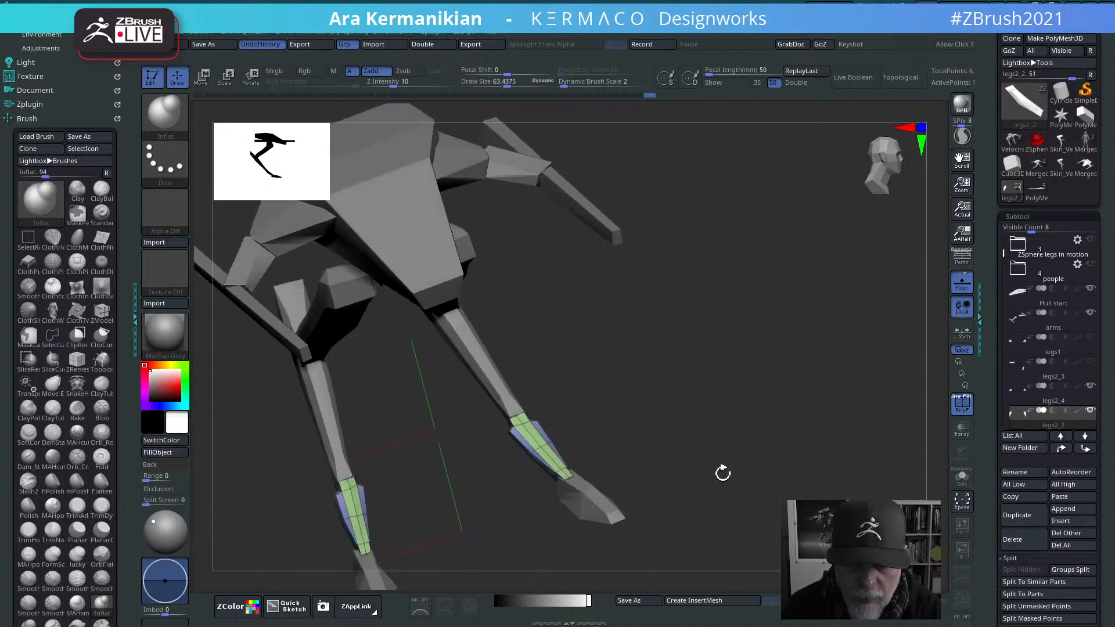
mouse_move(541, 451)
mouse_down()
mouse_move(530, 428)
mouse_move(542, 436)
mouse_up()
Step: Inflate the back of the ankle segment from the side to give it more volume
drag(675, 449, 694, 400)
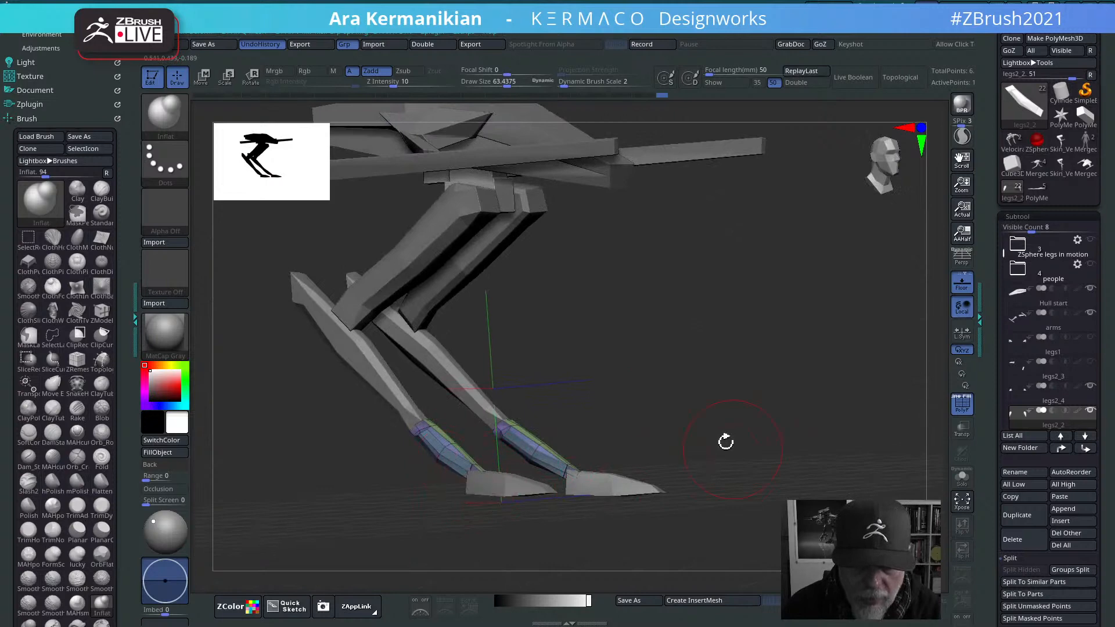
drag(724, 441, 652, 423)
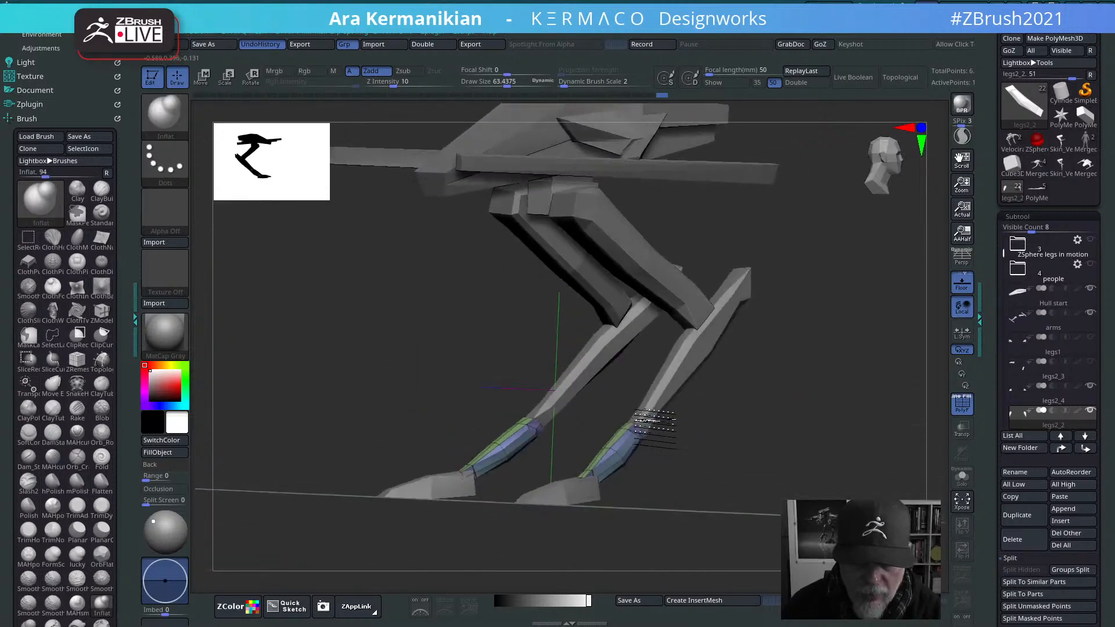
mouse_move(756, 493)
mouse_down()
mouse_move(726, 473)
mouse_move(736, 491)
mouse_up()
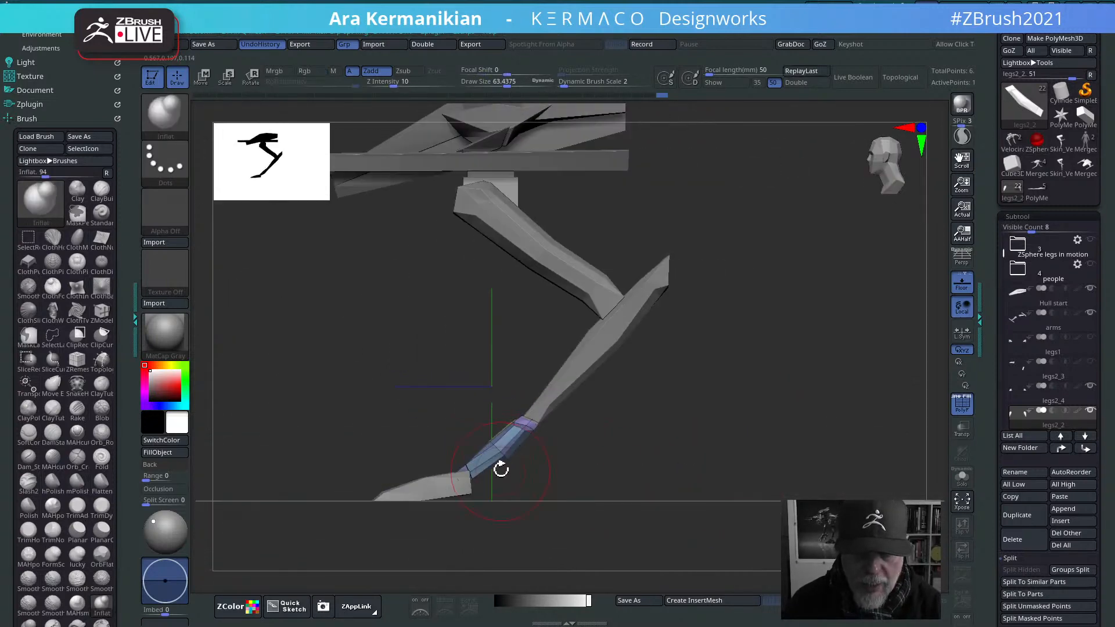
drag(517, 454, 459, 480)
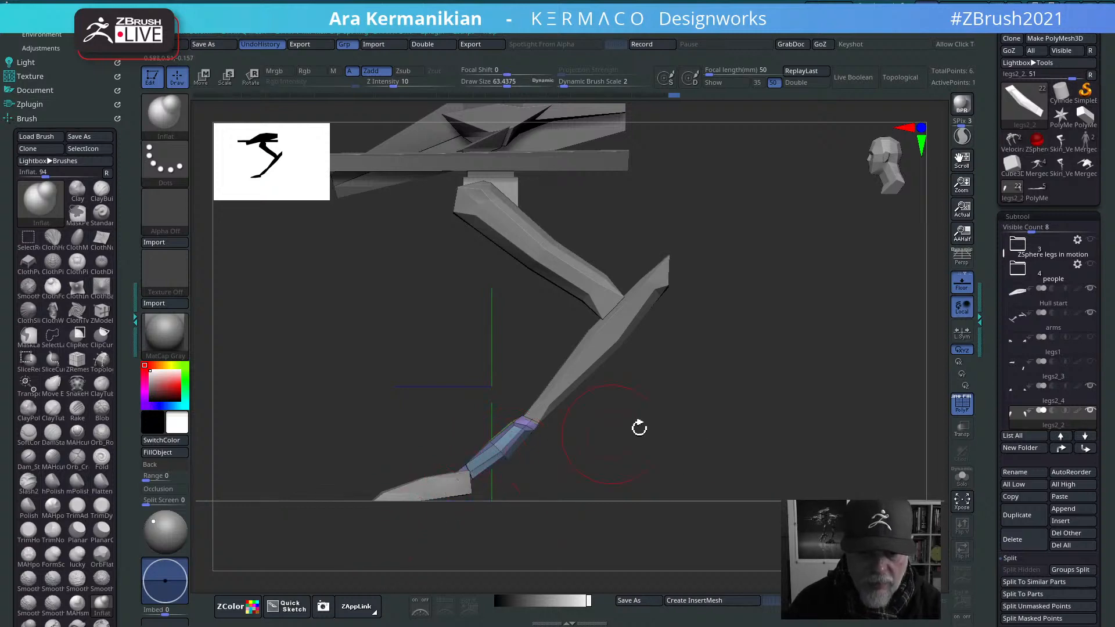
alt+drag(700, 450, 785, 453)
drag(575, 450, 617, 426)
Step: Switch to the ZModeler brush and frame the whole mech from the front
mouse_move(673, 491)
mouse_down()
mouse_move(703, 507)
mouse_move(736, 488)
mouse_up()
key(b)
key(z)
key(m)
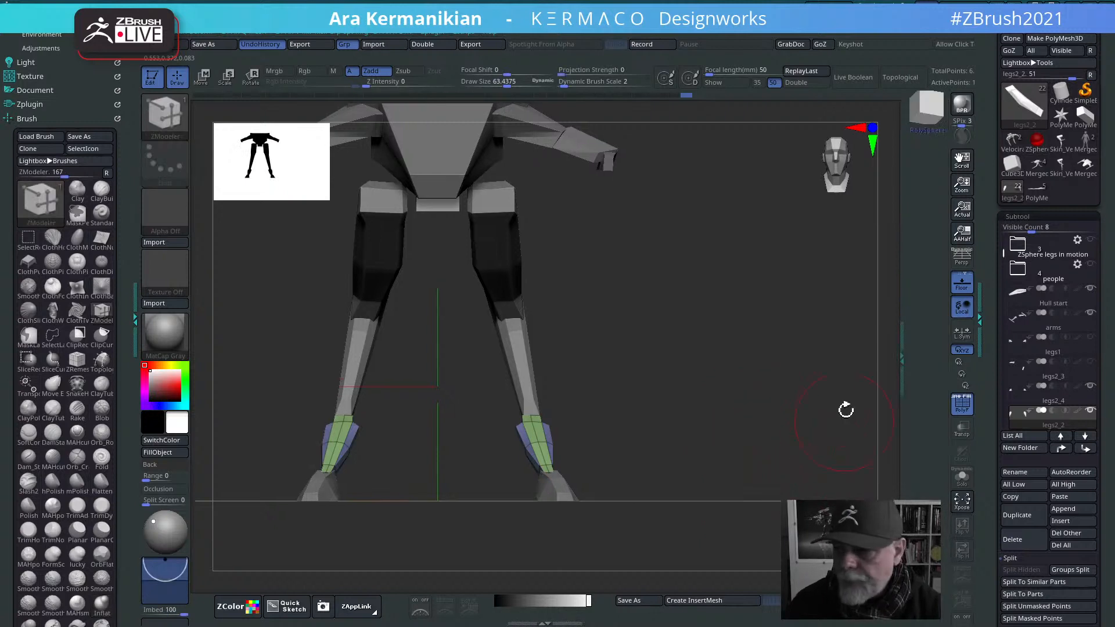
mouse_move(814, 408)
alt+mouse_down()
mouse_move(855, 399)
mouse_move(775, 366)
mouse_move(761, 401)
alt+mouse_up()
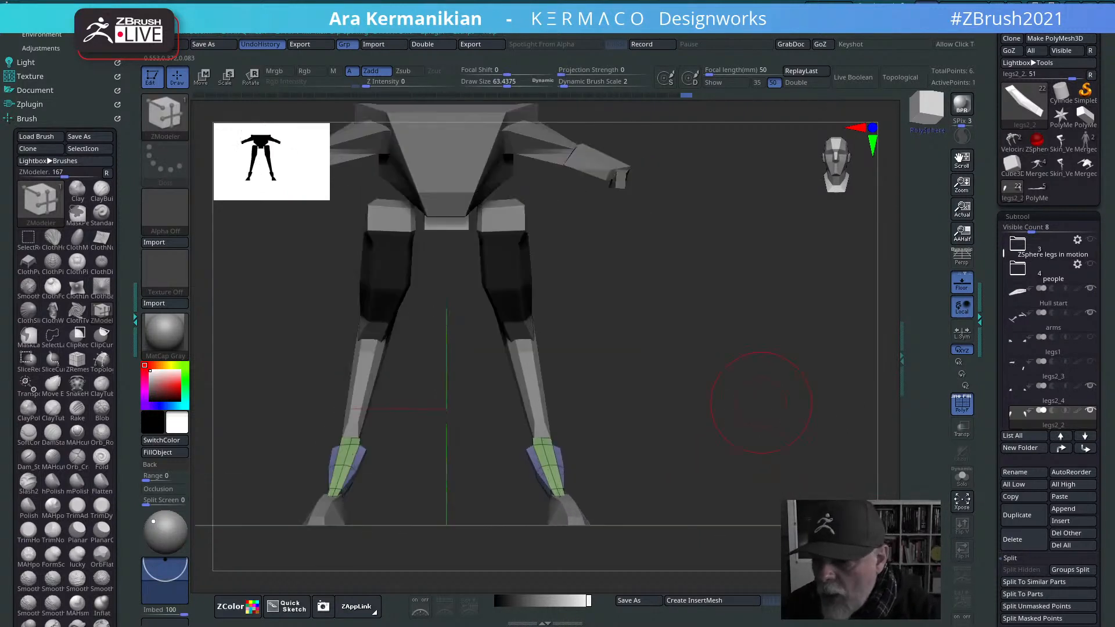
alt+drag(739, 440, 845, 454)
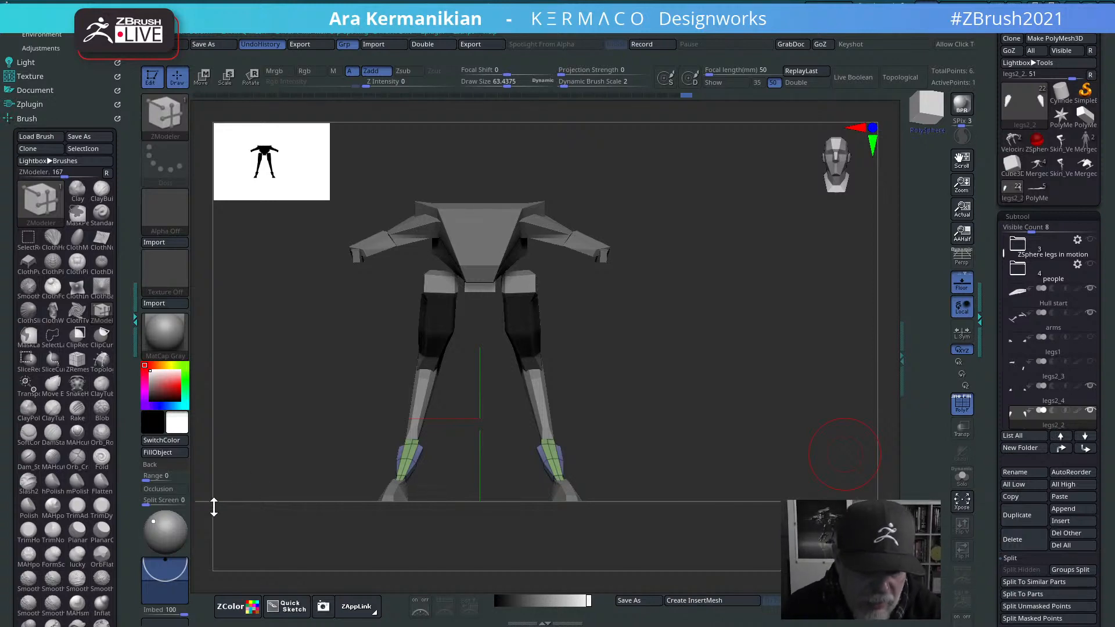
Step: View the tire render post on the Instagram profile in the browser and return to ZBrush
key(alt+Tab)
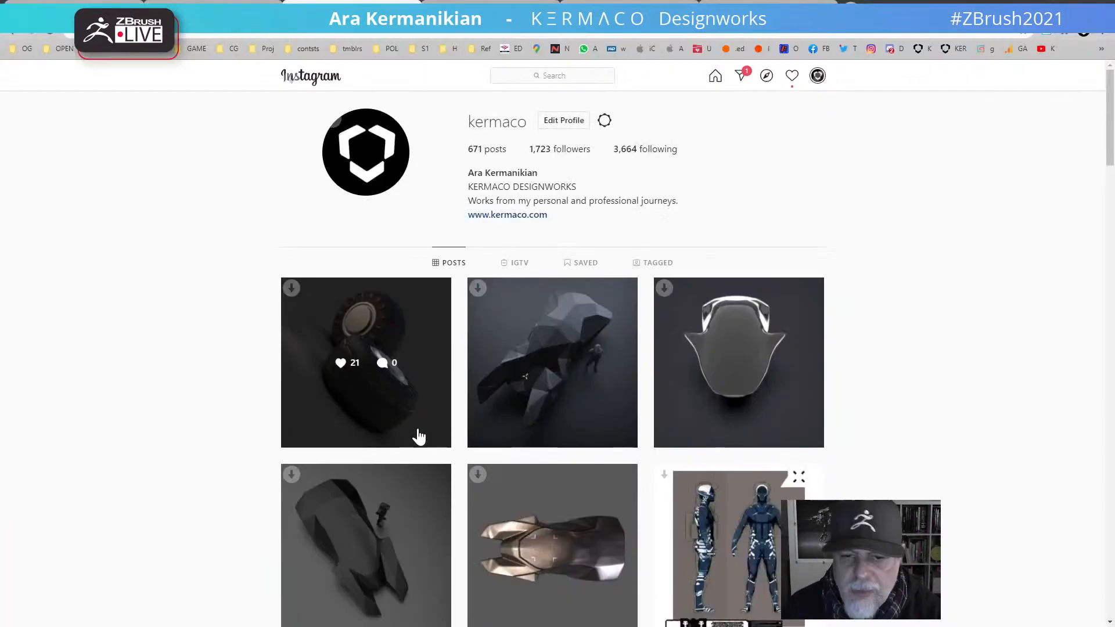
click(356, 386)
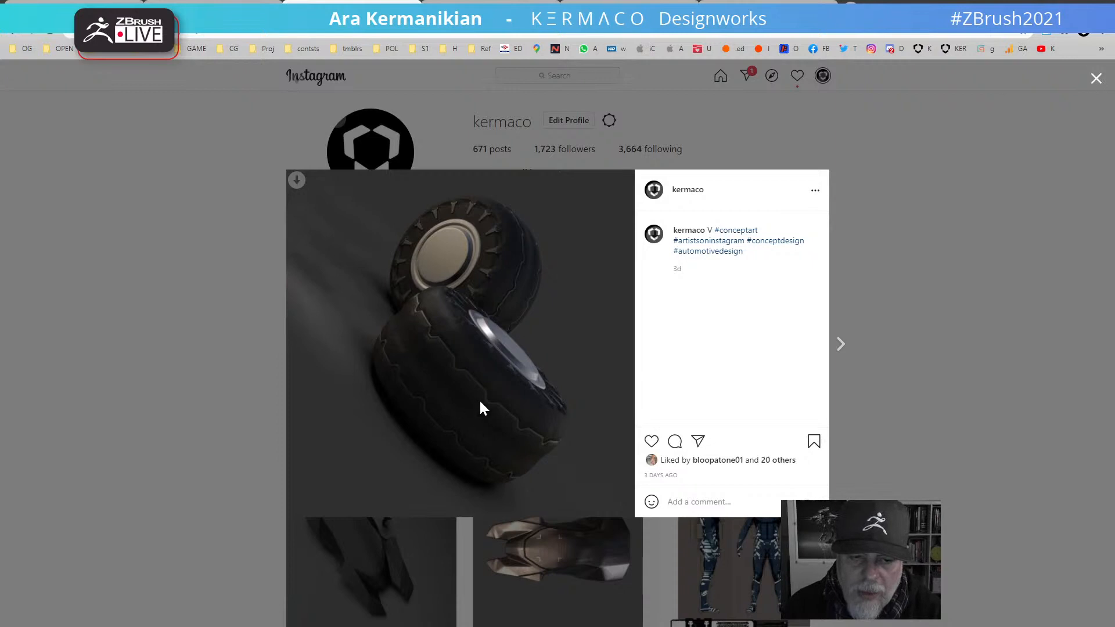
click(1095, 79)
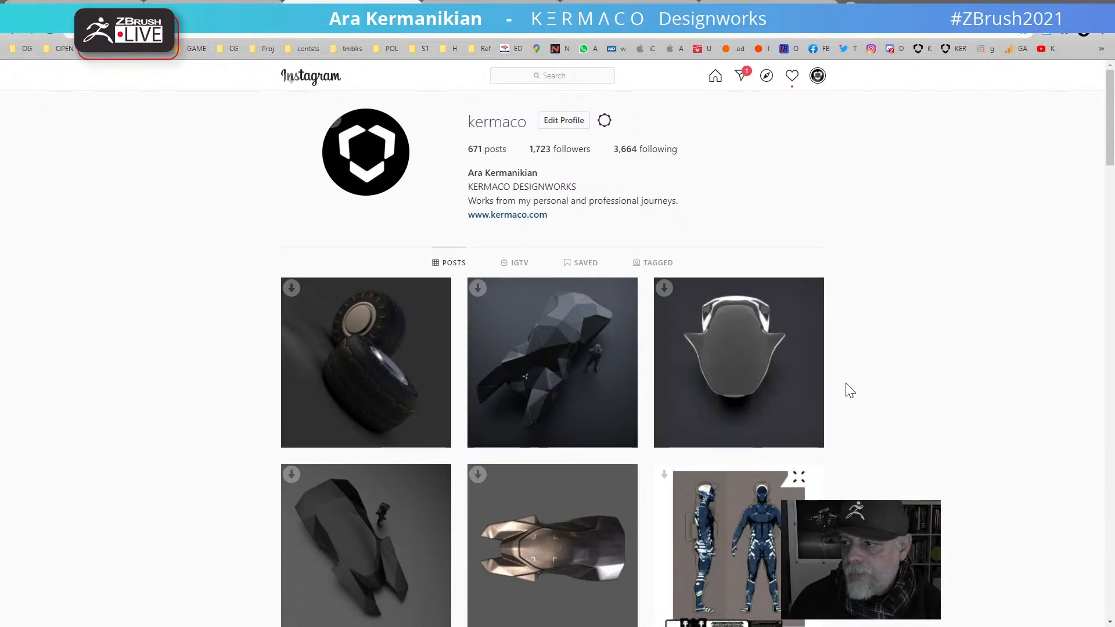
key(alt+Tab)
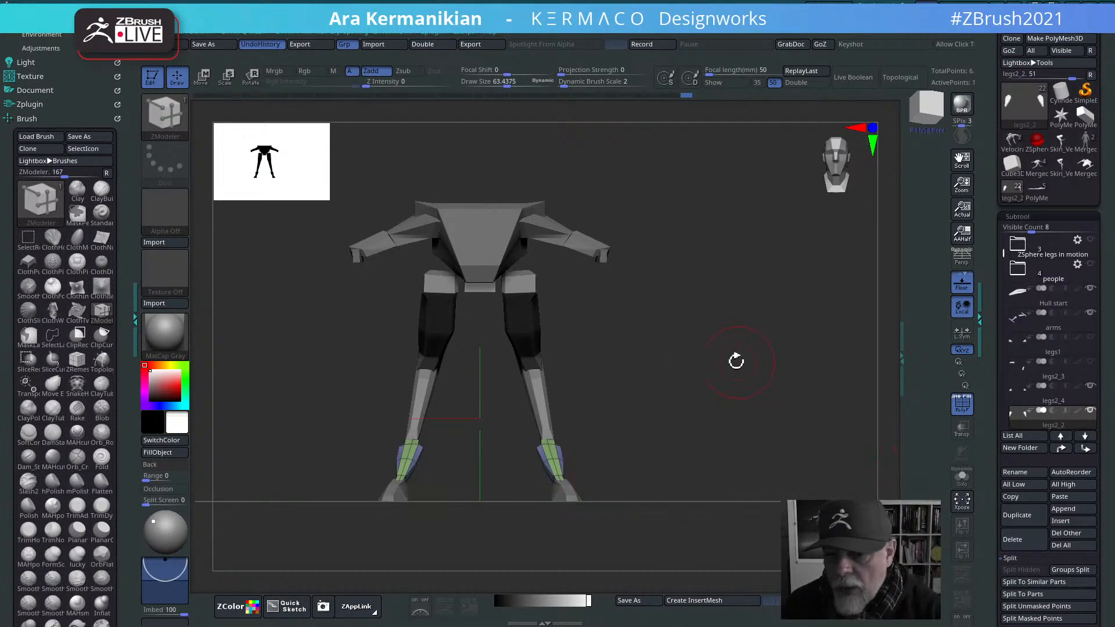
mouse_move(774, 366)
mouse_down()
mouse_move(745, 370)
mouse_move(787, 373)
mouse_move(747, 368)
mouse_move(821, 356)
mouse_move(747, 366)
mouse_up()
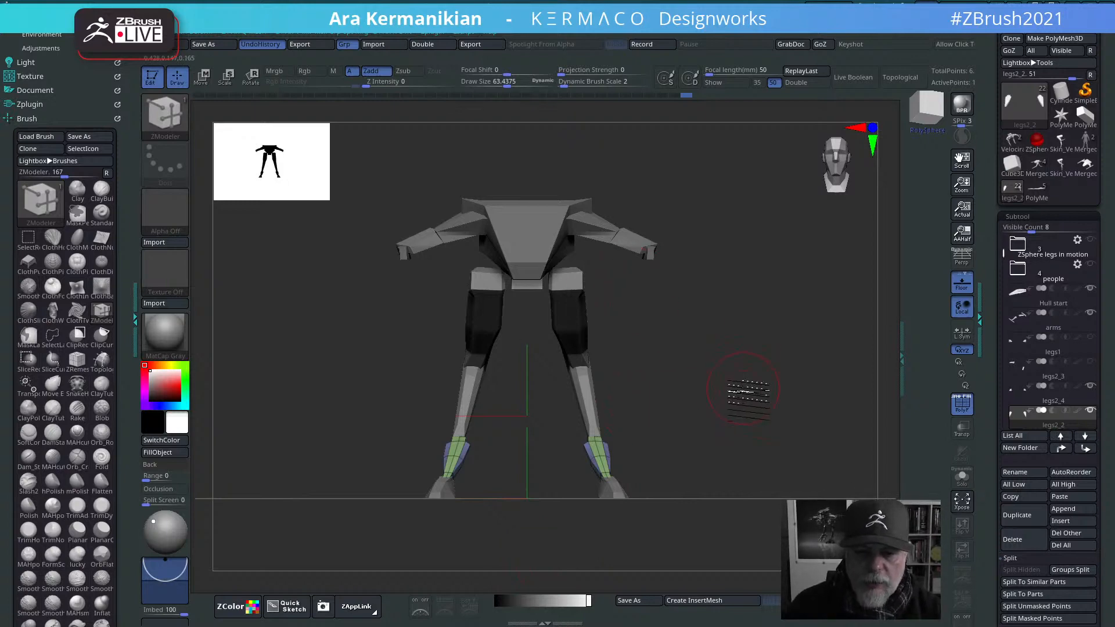
mouse_move(745, 387)
mouse_down()
mouse_move(704, 393)
mouse_move(751, 390)
mouse_move(711, 384)
mouse_move(737, 389)
mouse_move(737, 356)
mouse_move(759, 391)
mouse_move(730, 374)
mouse_up()
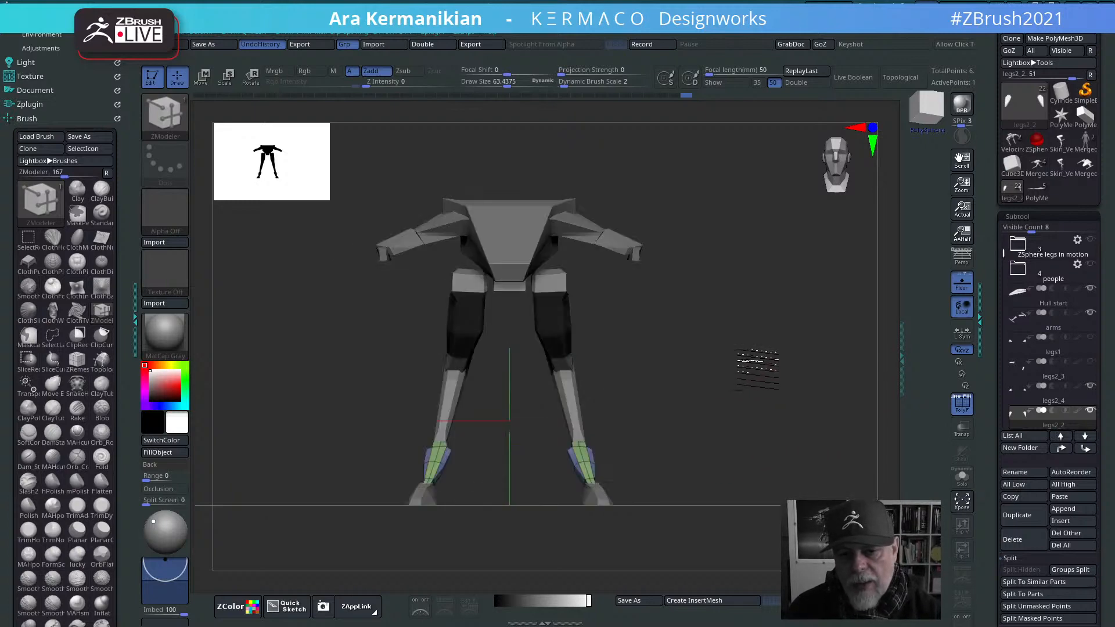
drag(758, 360, 814, 368)
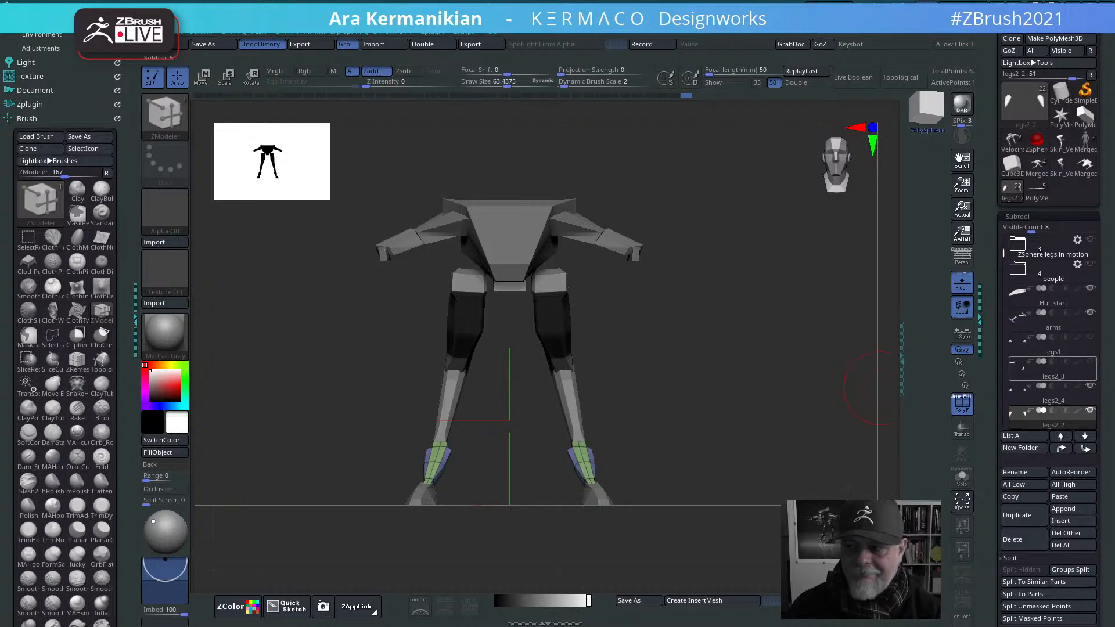
mouse_move(1045, 369)
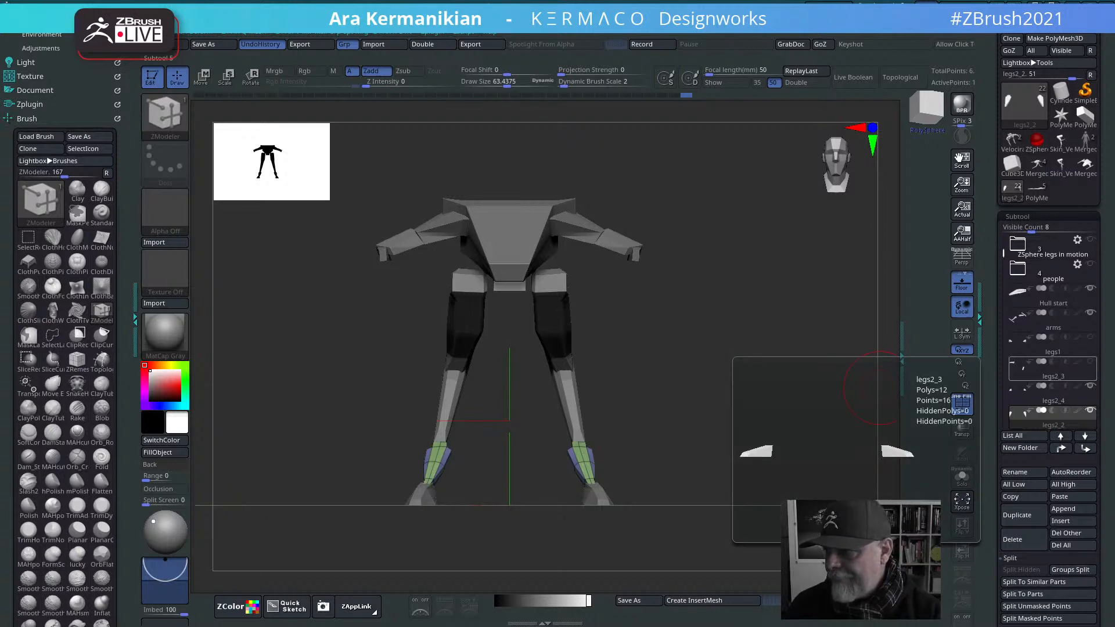